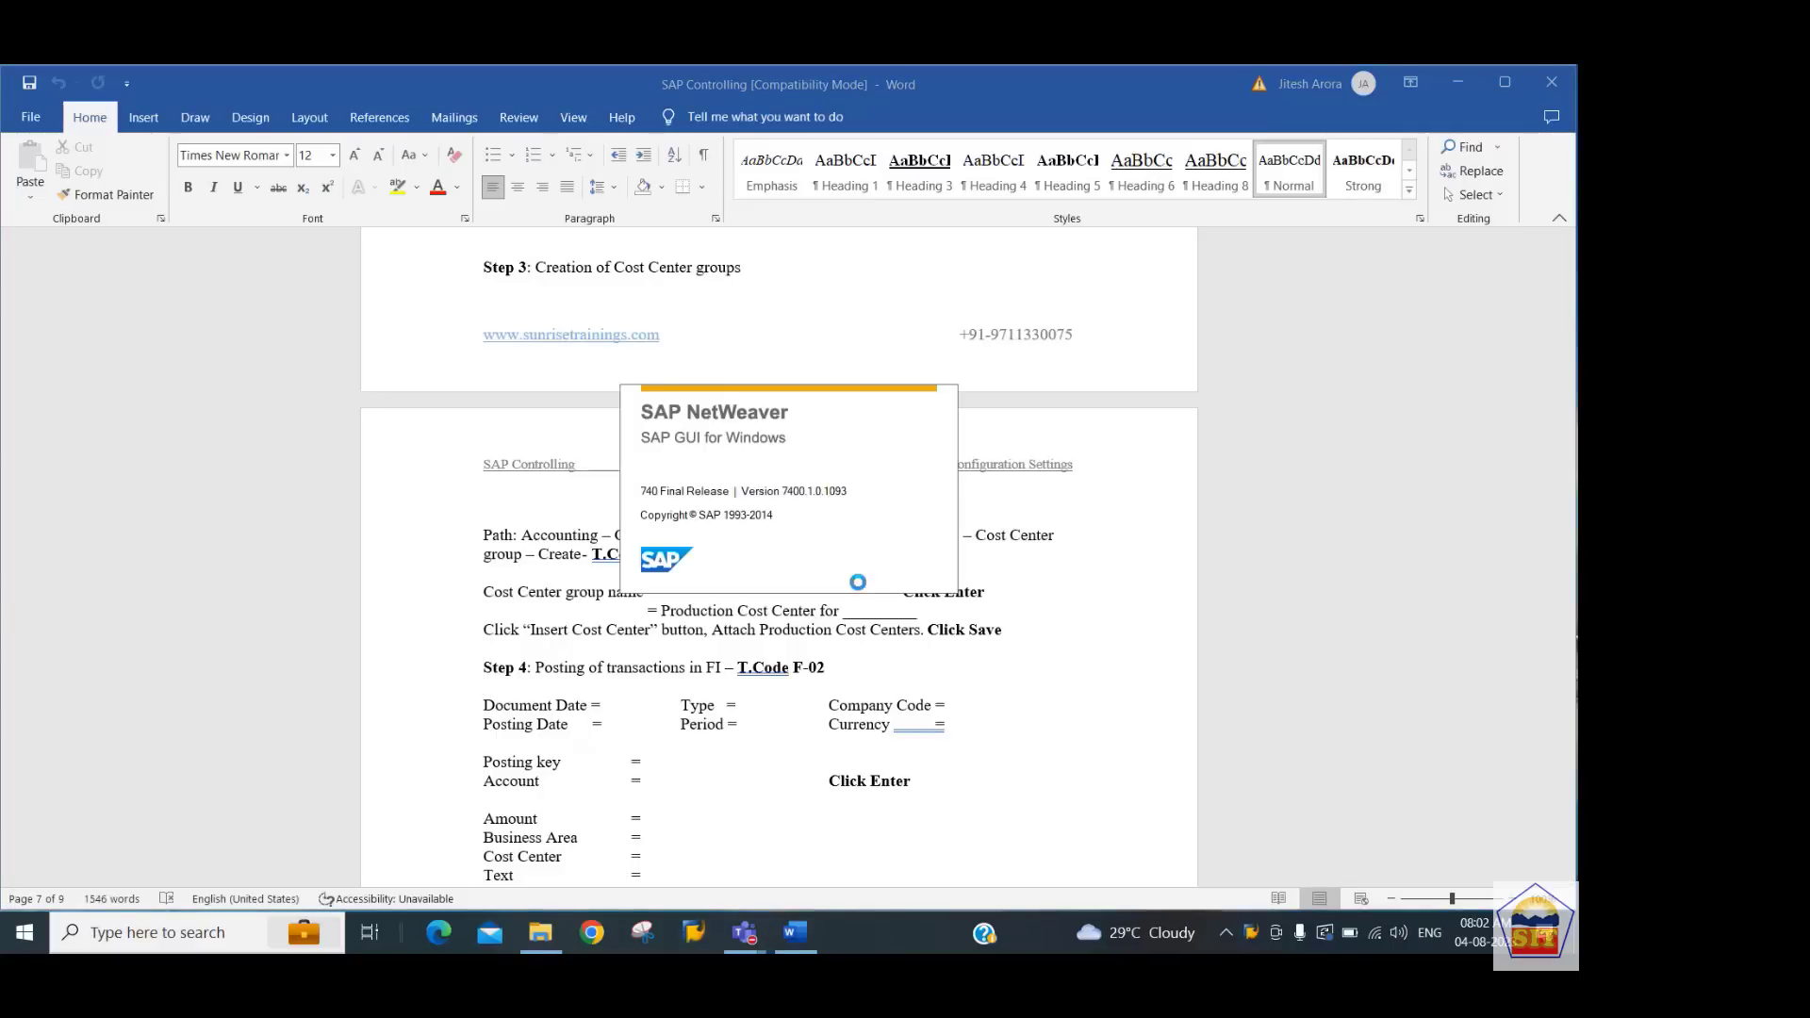
# Open transaction F-02 and set the document date to 03.08.2023
pyautogui.write('f-02')
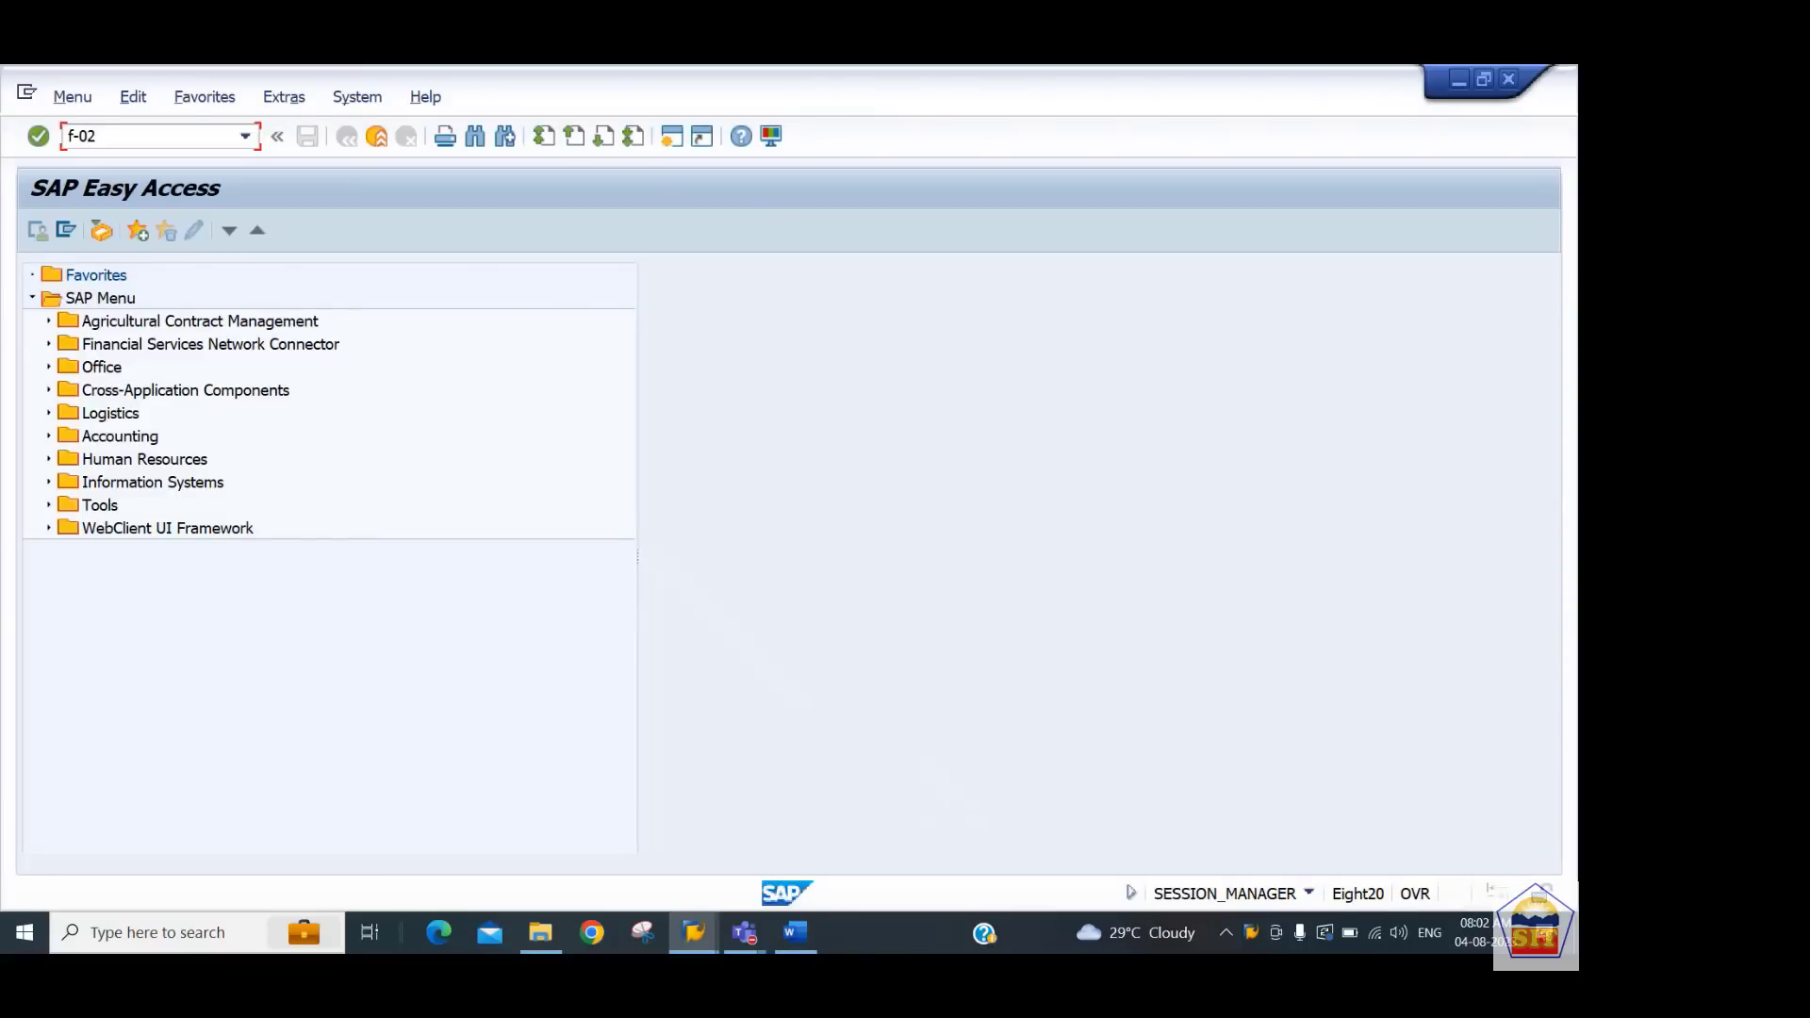
pyautogui.press('Return')
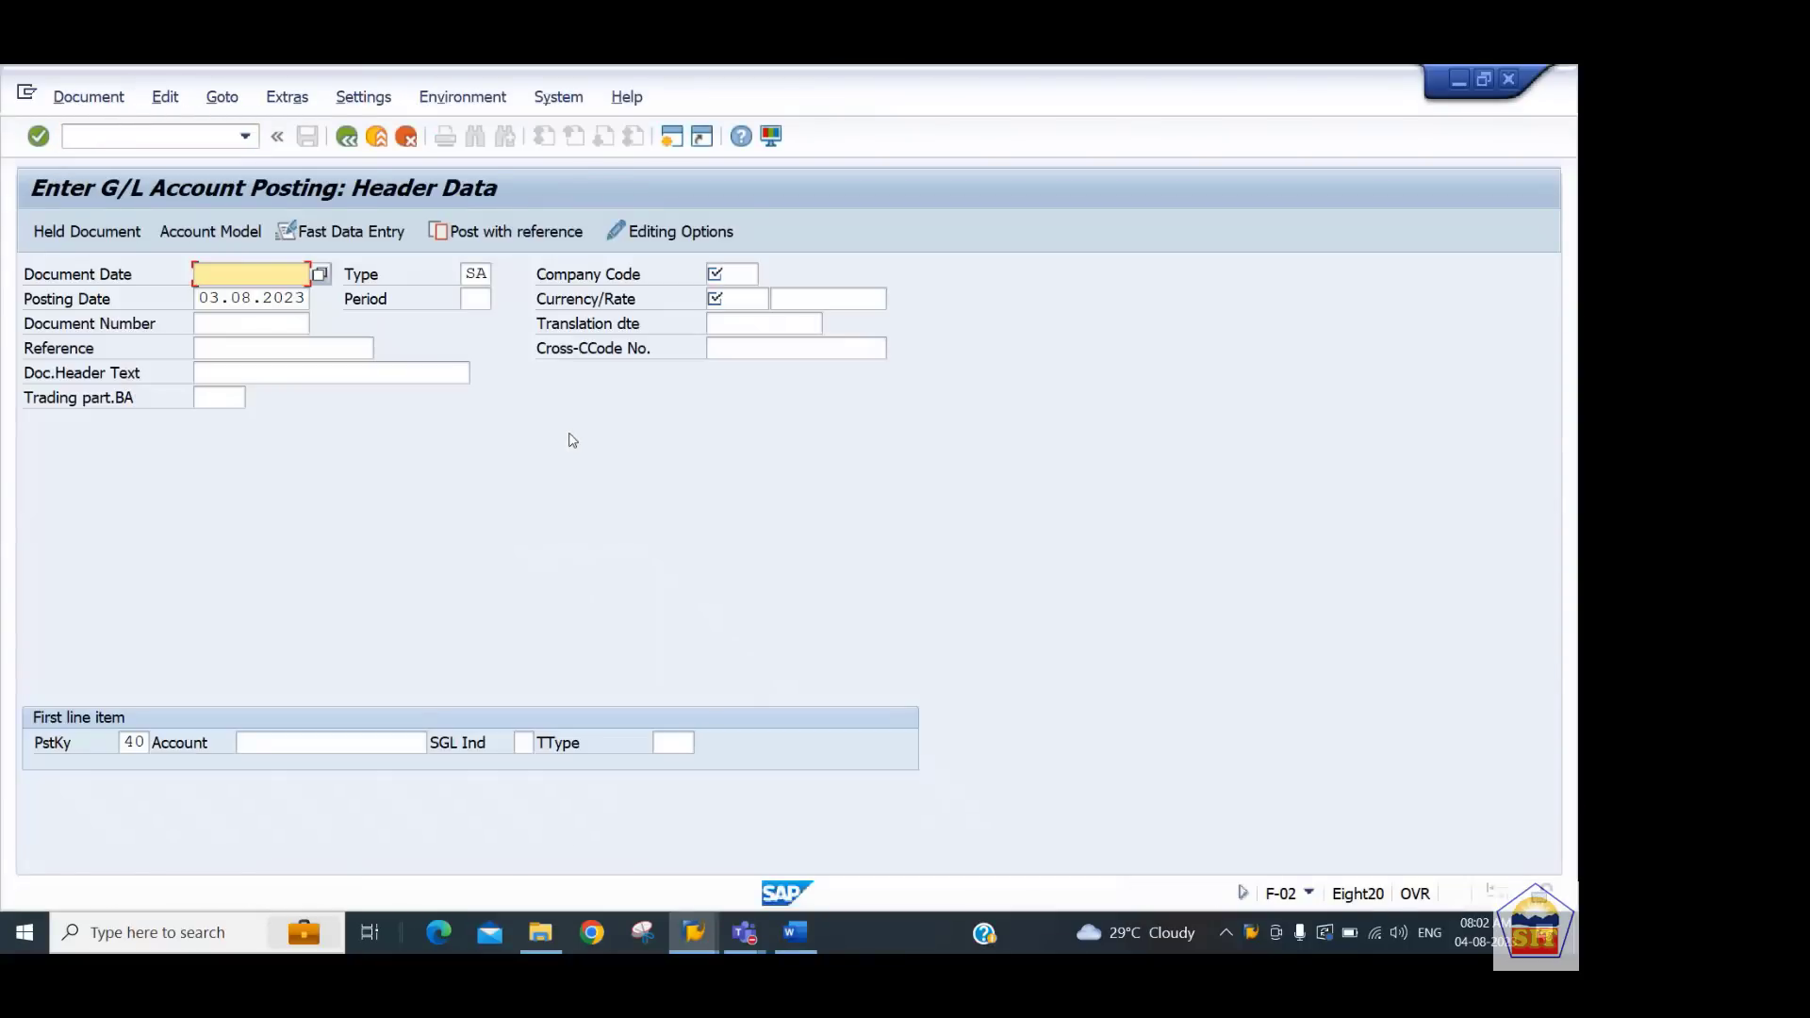
pyautogui.write('03.')
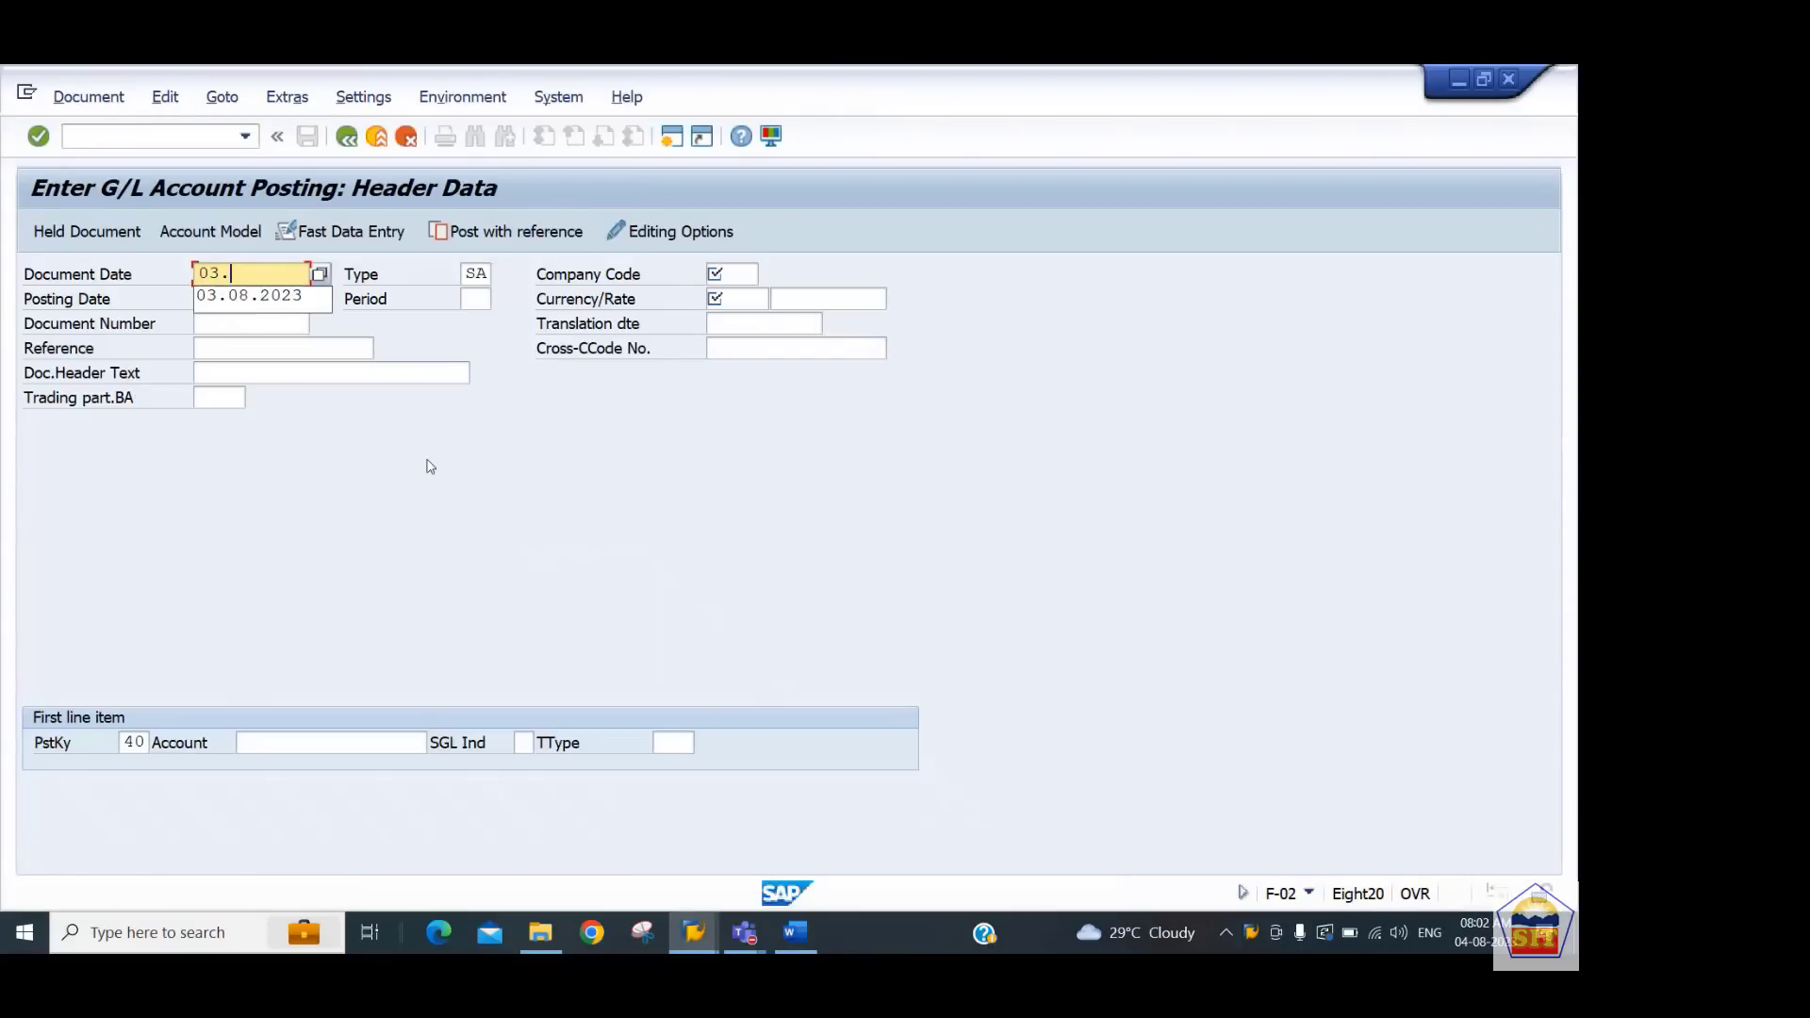
pyautogui.write('08.2023')
pyautogui.press('Tab')
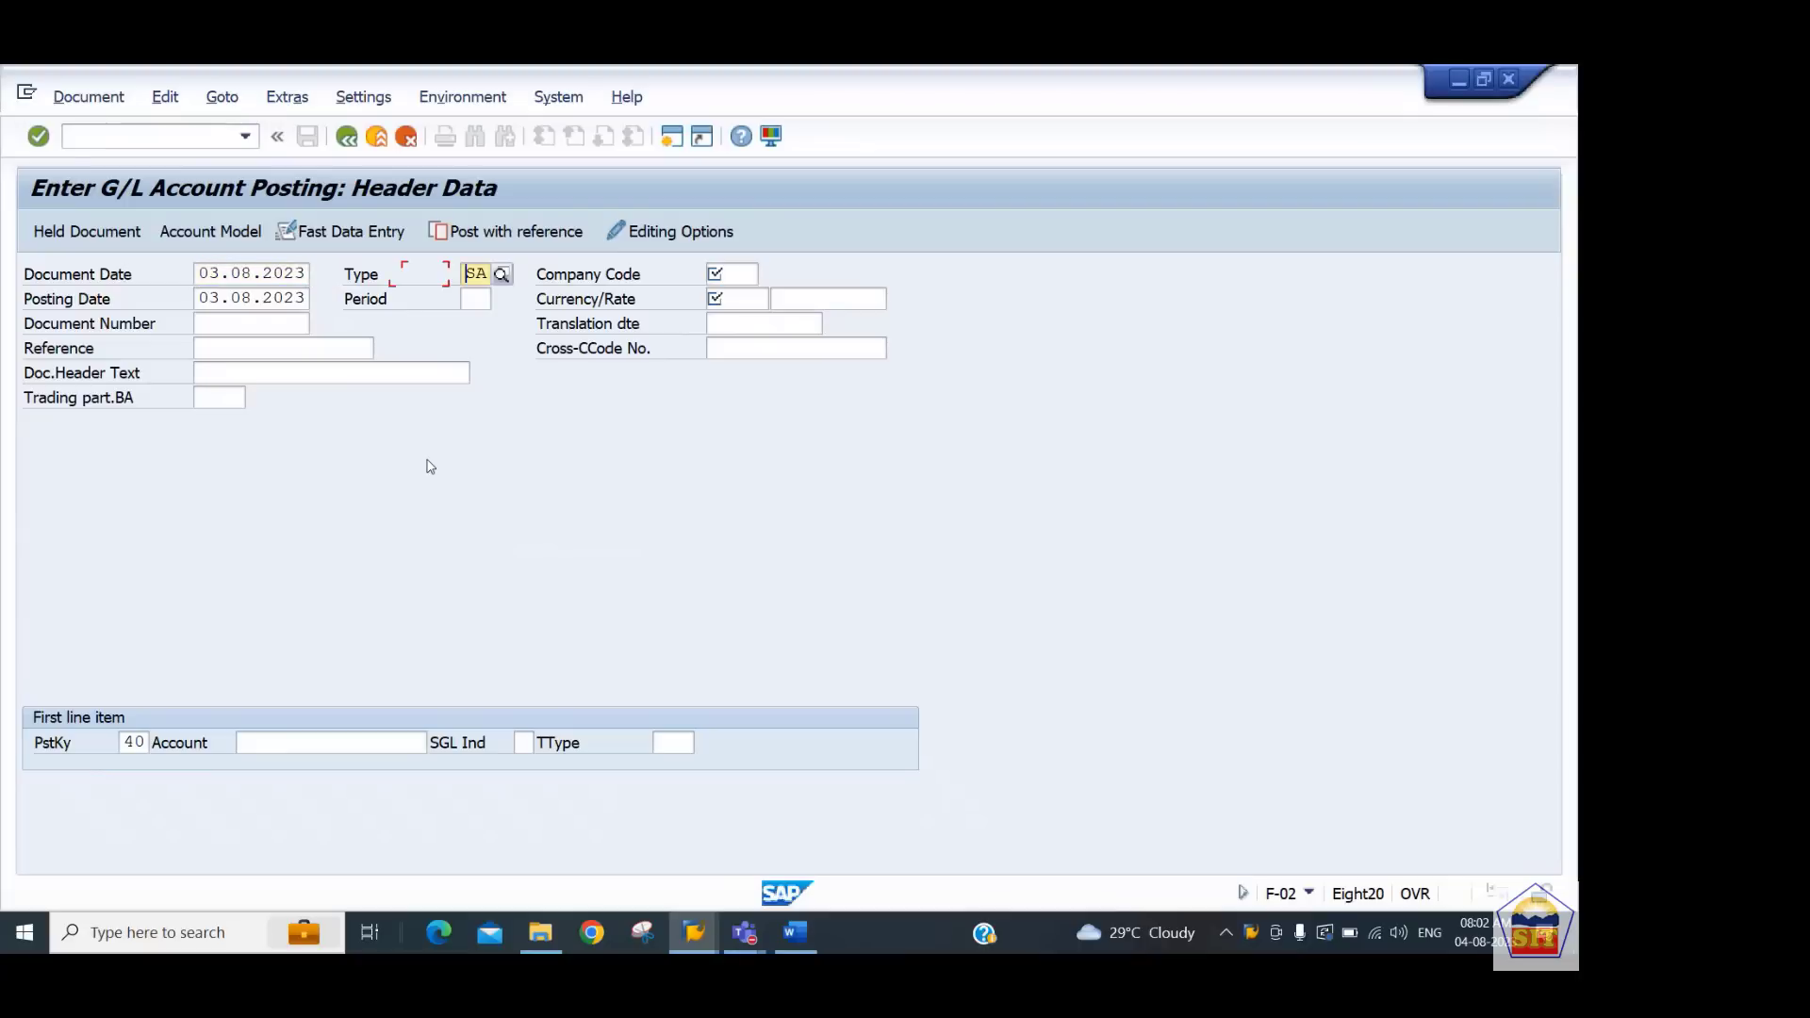
pyautogui.press('Tab')
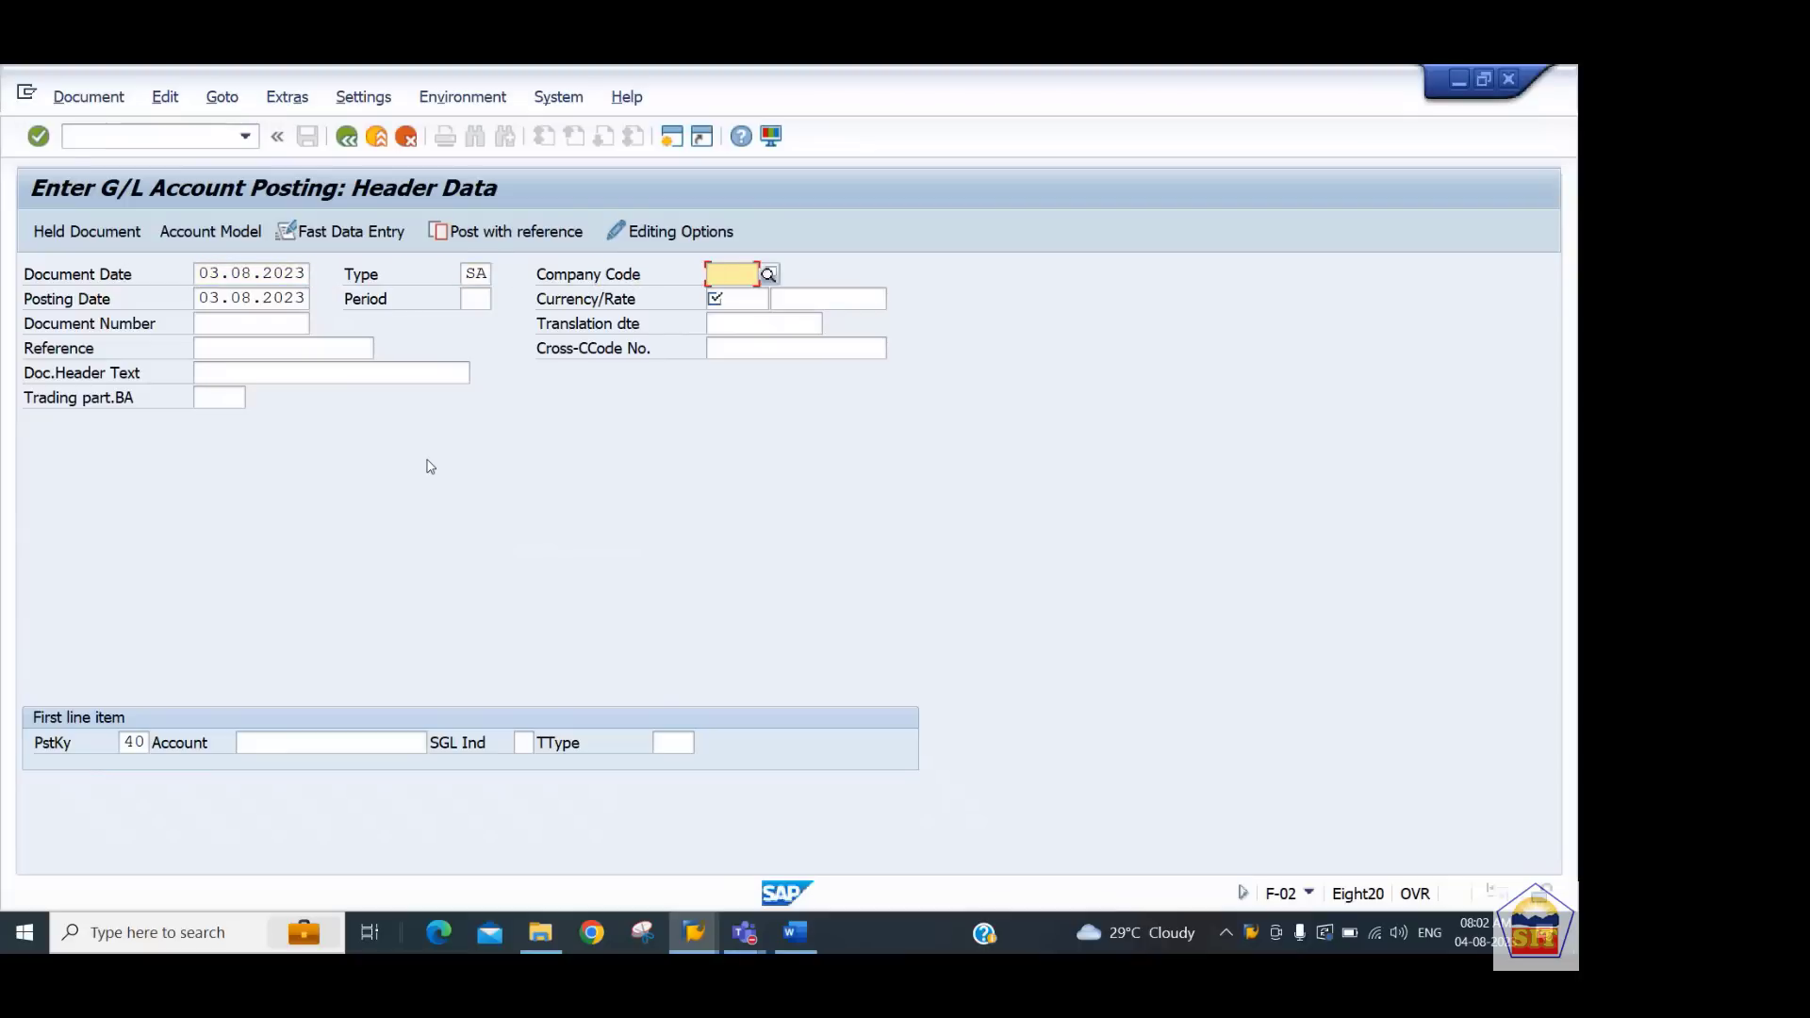
# Set the header's company code to 2244 and the currency to USD
pyautogui.write('2244')
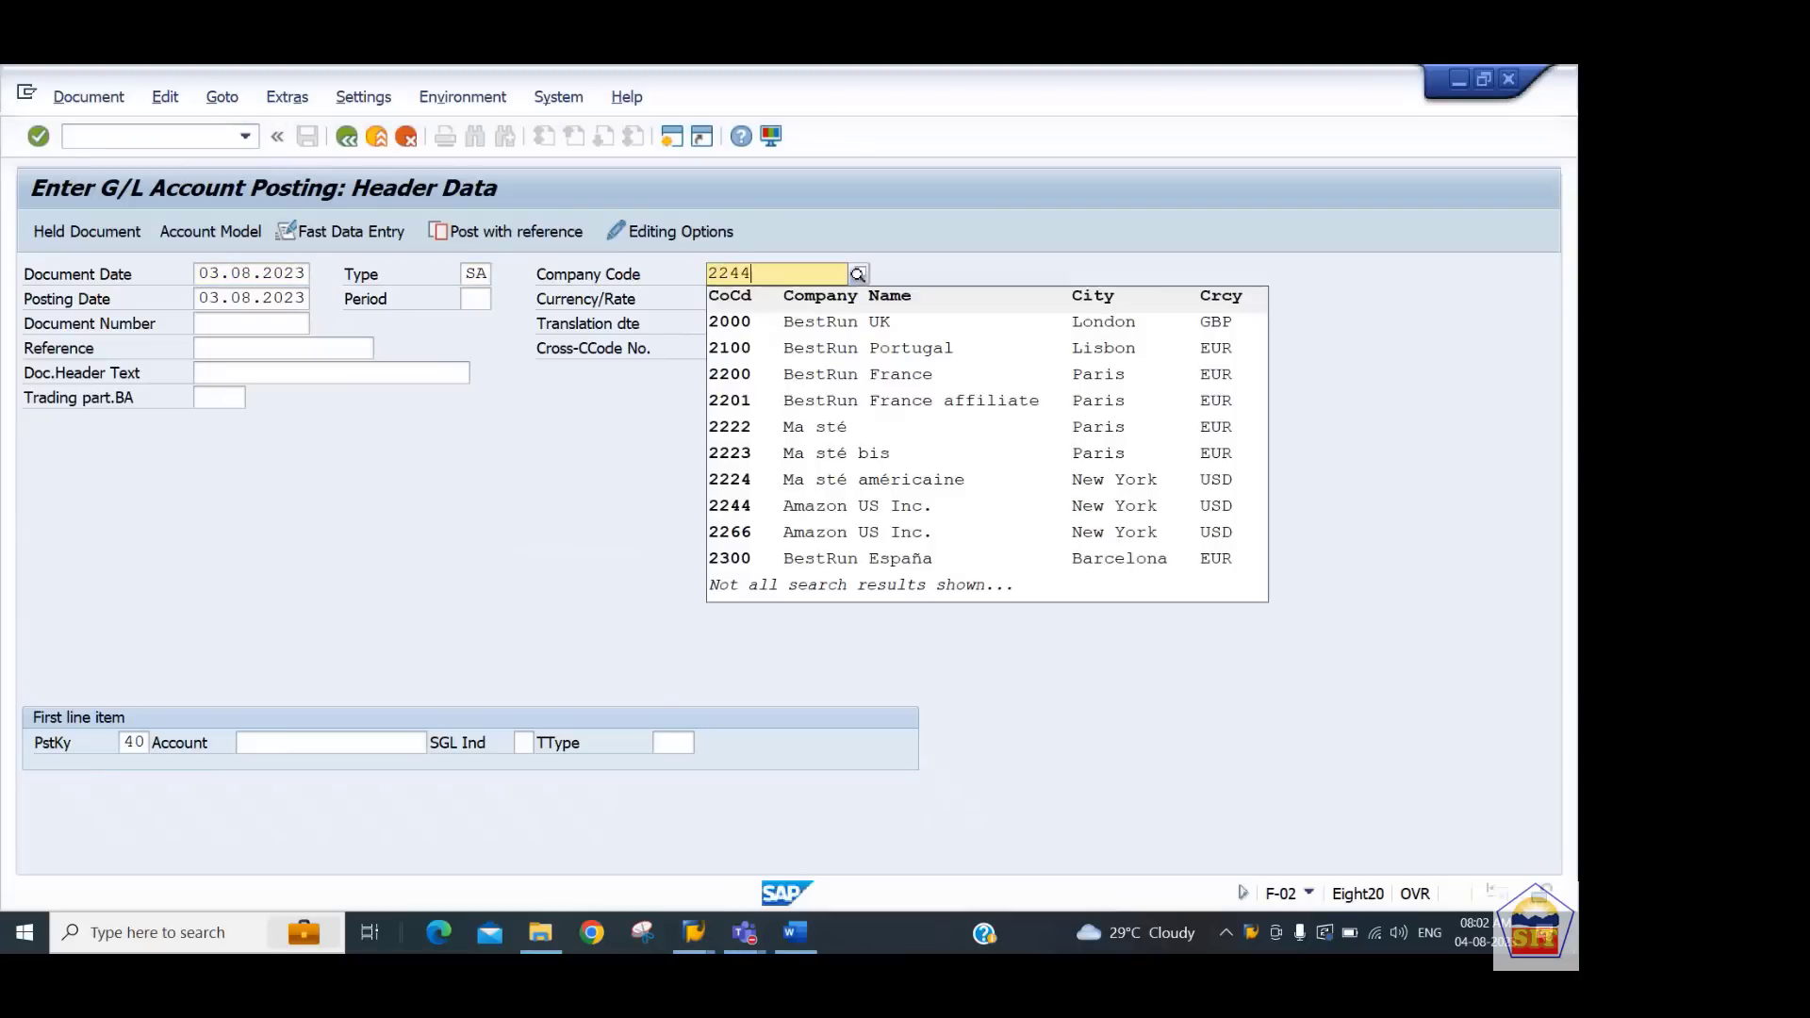
pyautogui.press('Tab')
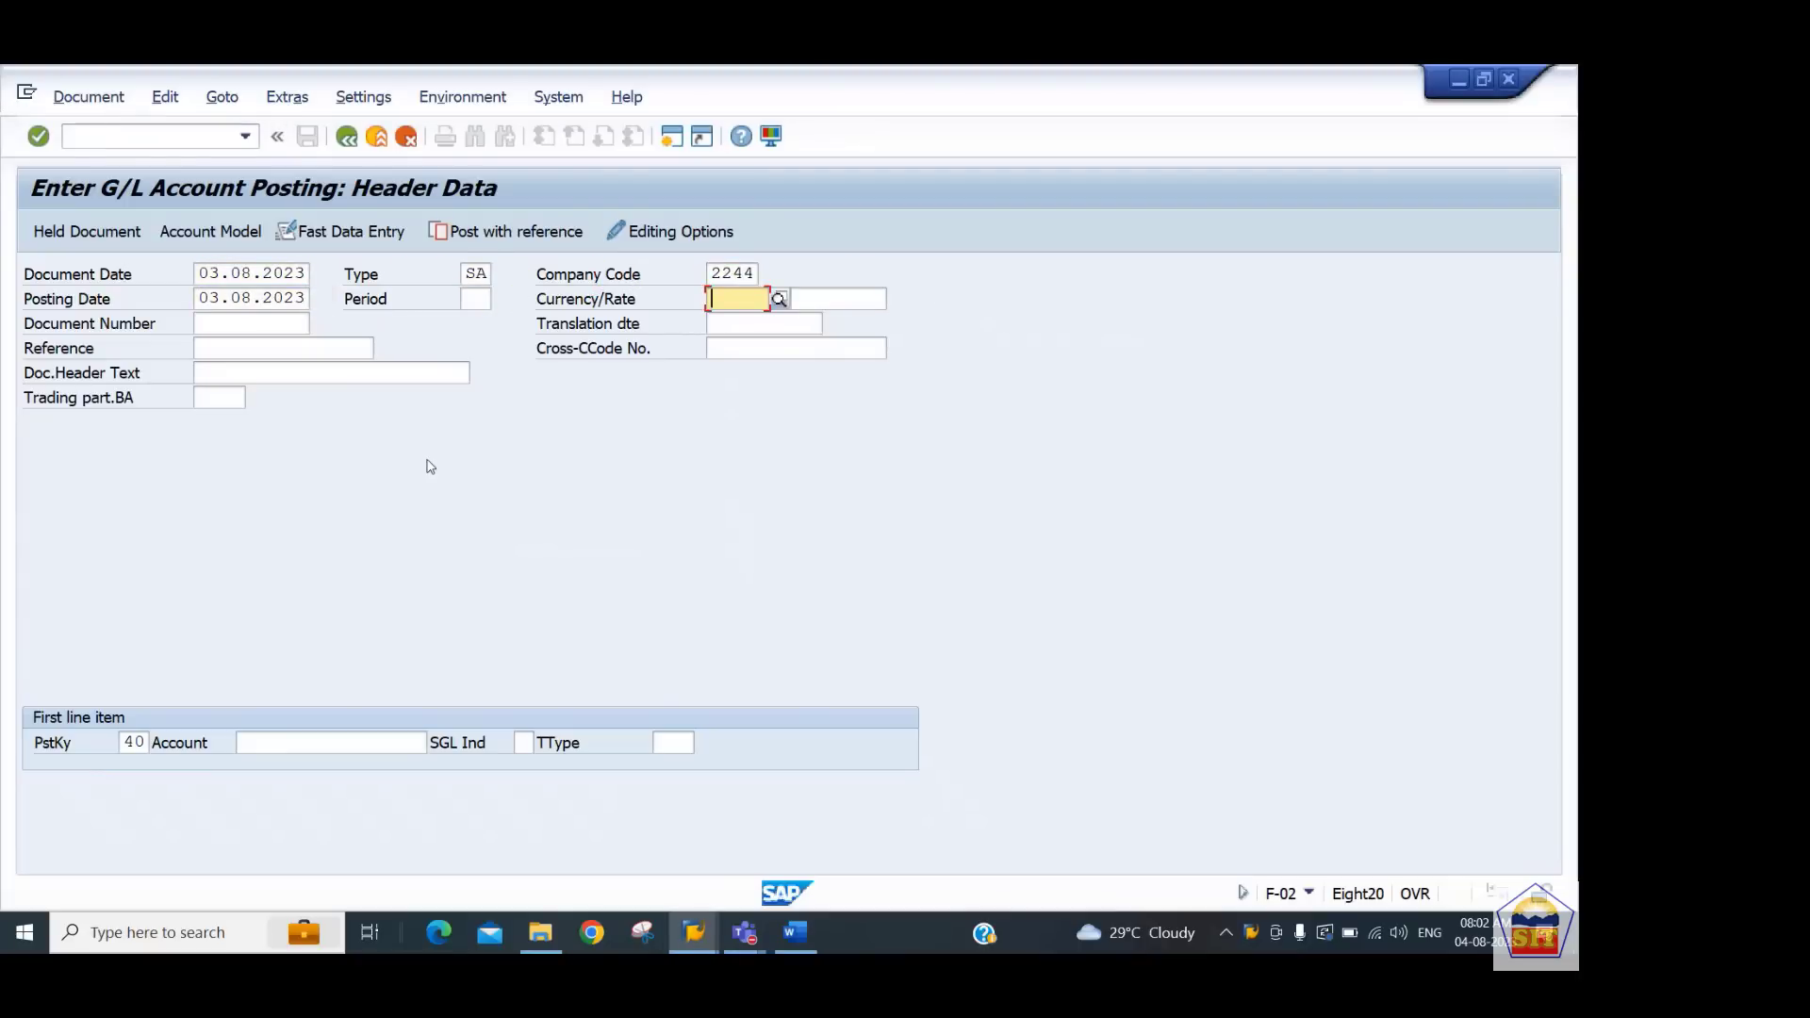
pyautogui.write('usd')
pyautogui.press('Down')
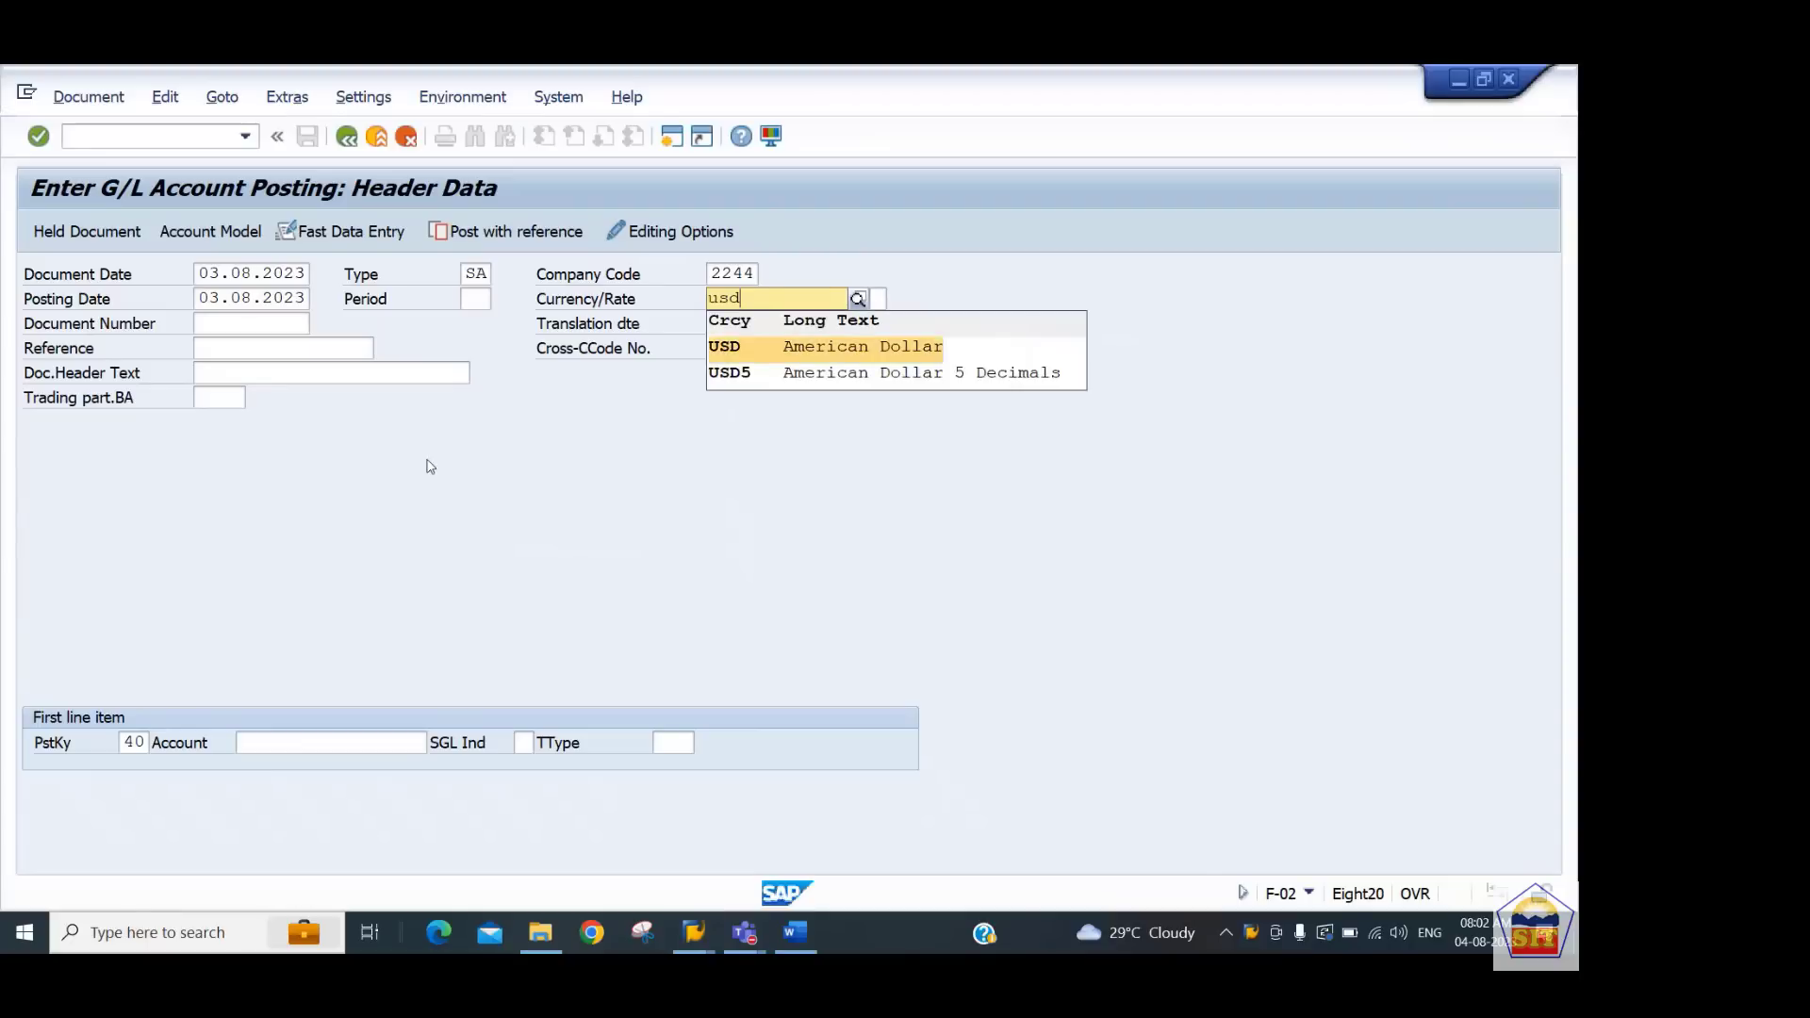
pyautogui.press('Return')
pyautogui.press('Tab')
pyautogui.press('Tab')
pyautogui.press('Tab')
pyautogui.press('Tab')
pyautogui.press('Tab')
pyautogui.press('Tab')
pyautogui.press('Tab')
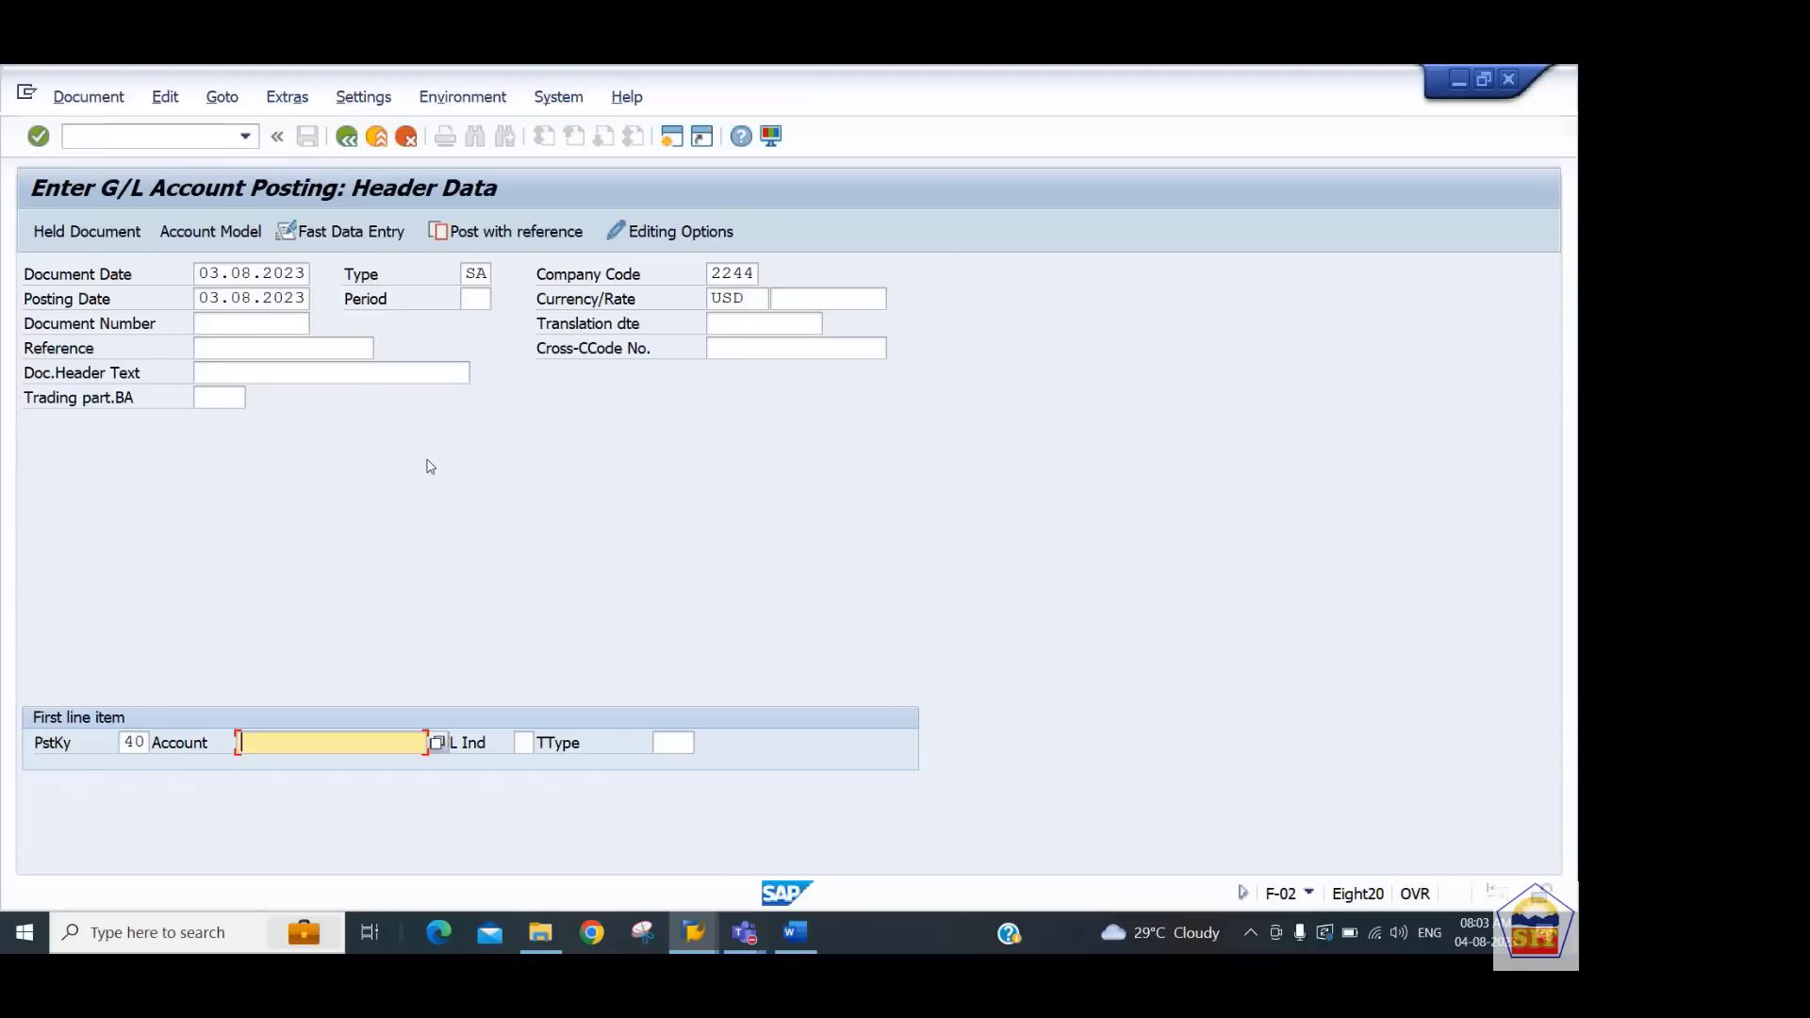
# Enter the first line item for account 400100 with posting key 40 and an amount of 14000
pyautogui.write('400100')
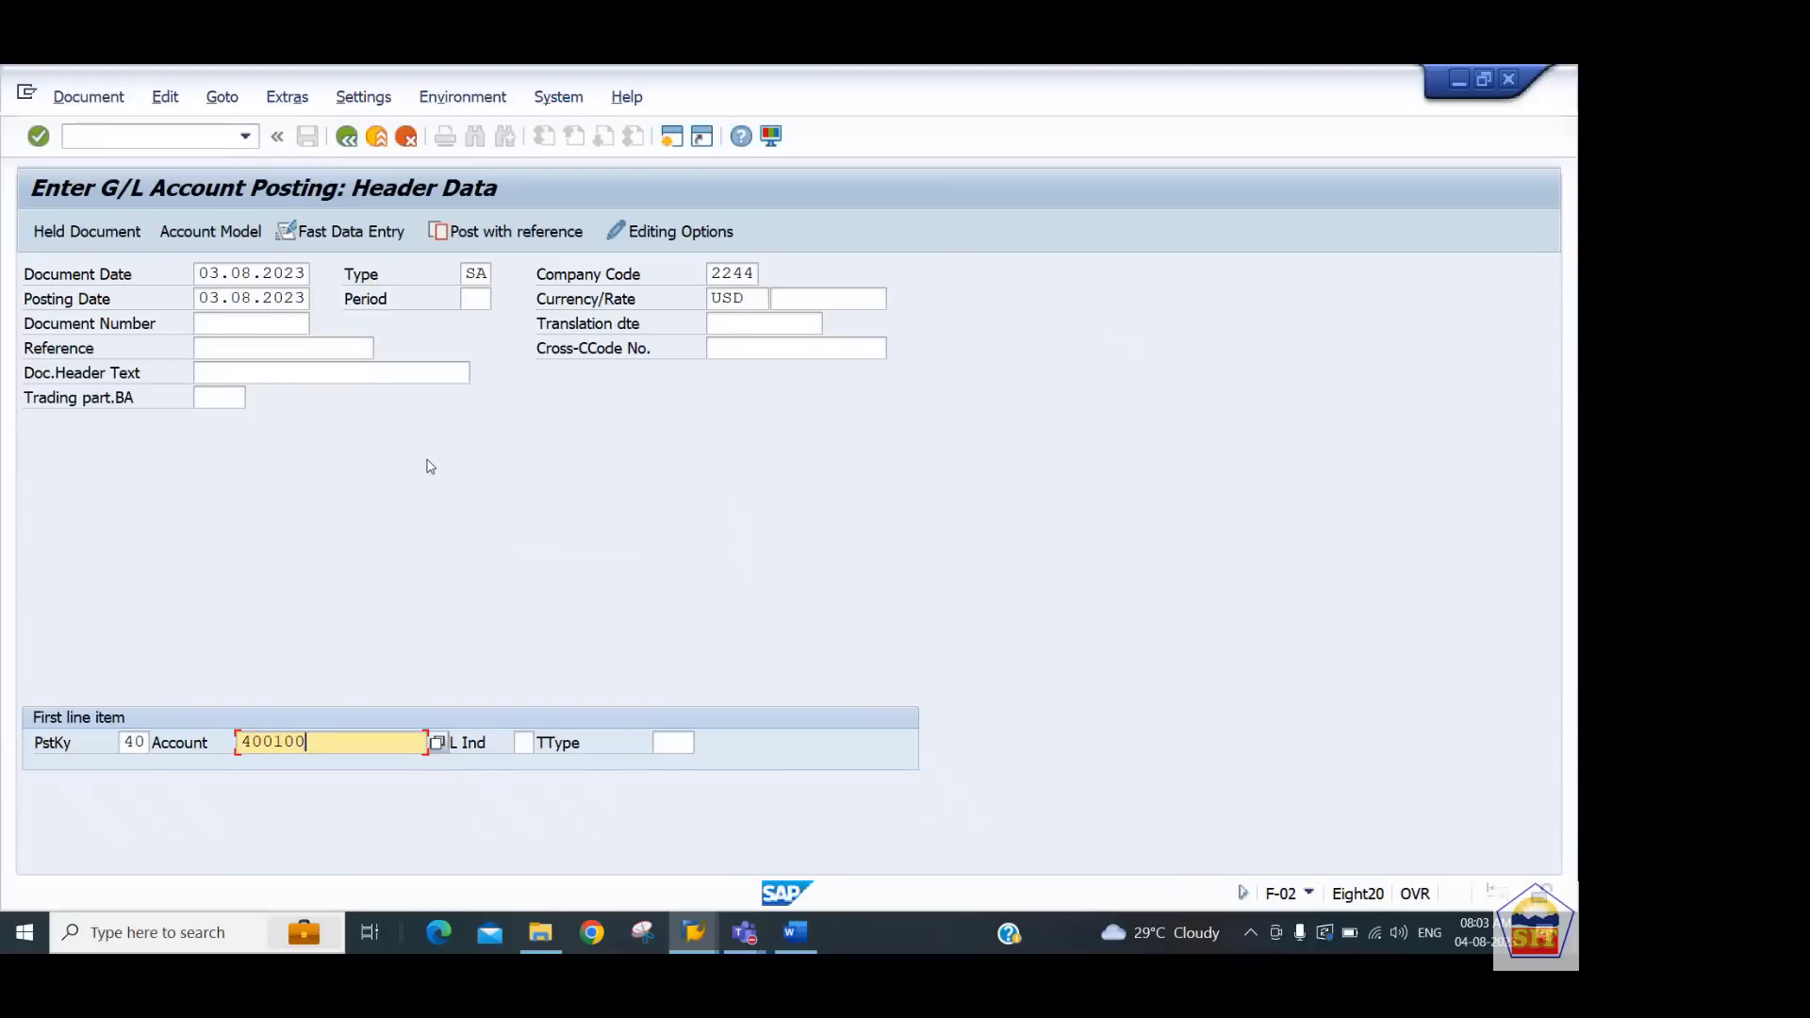
pyautogui.press('Return')
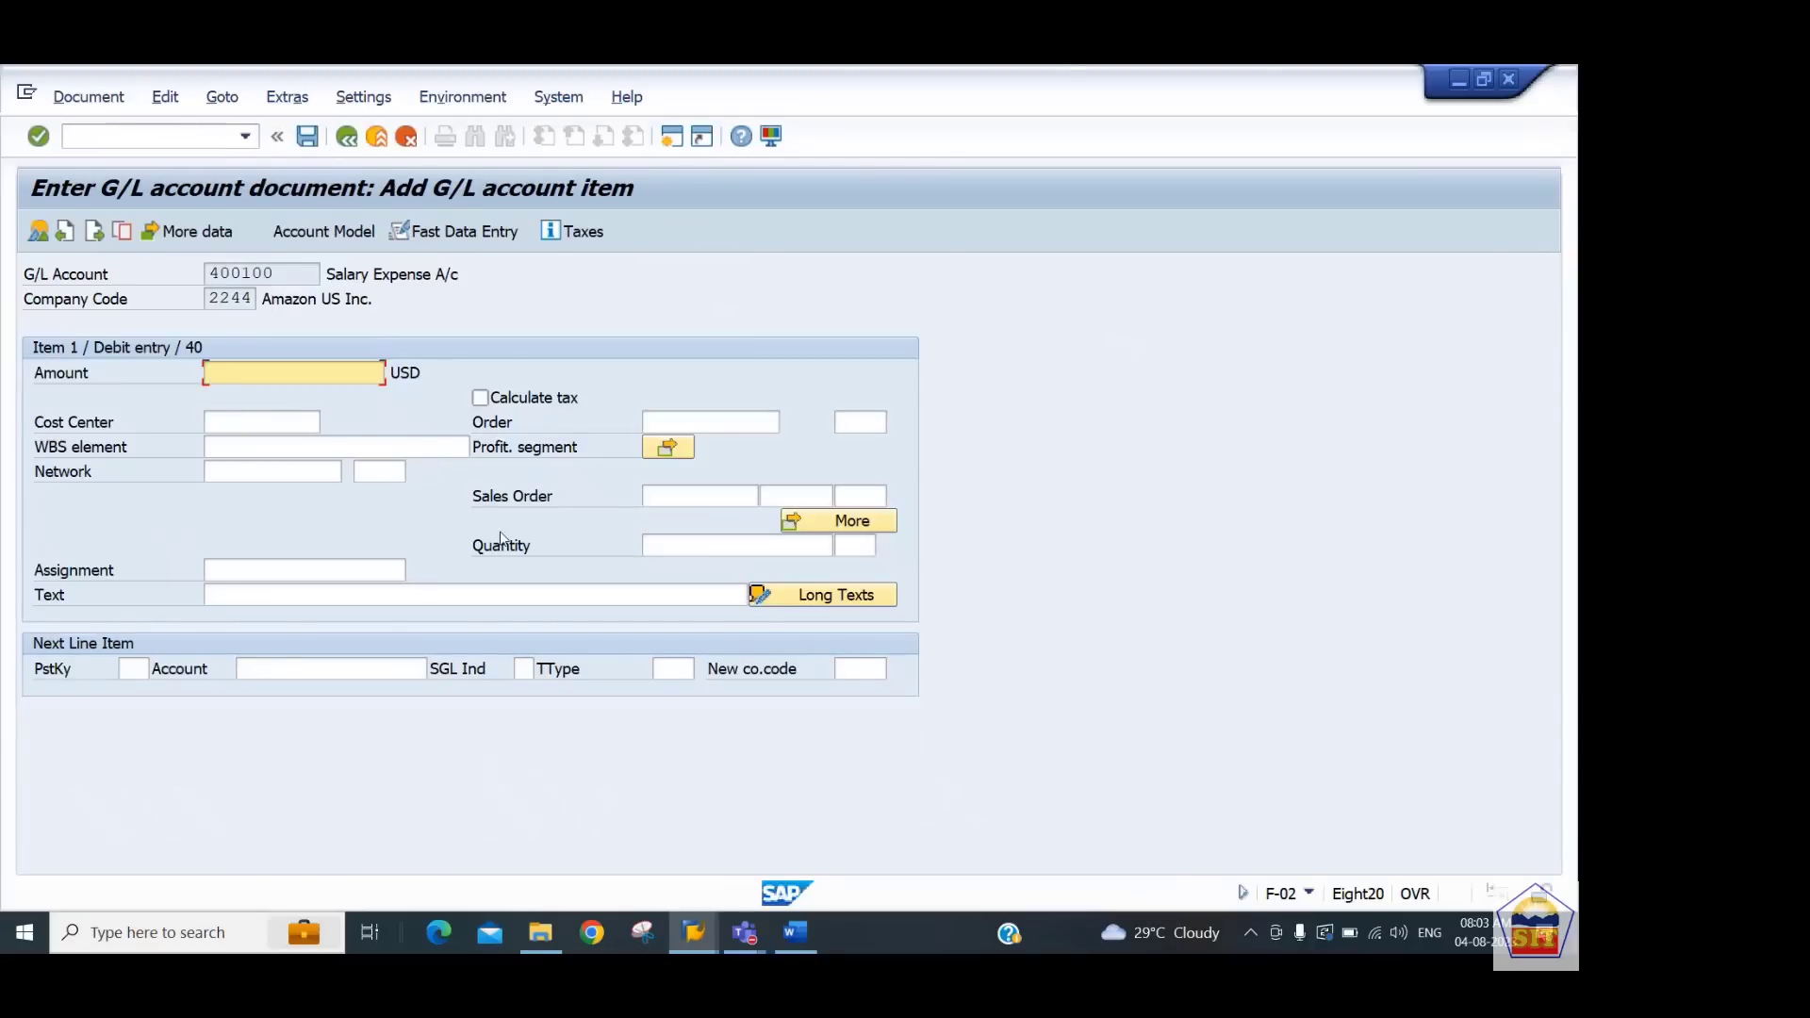
pyautogui.write('14000')
pyautogui.press('Tab')
pyautogui.press('Tab')
pyautogui.hotkey('shift', 'Tab')
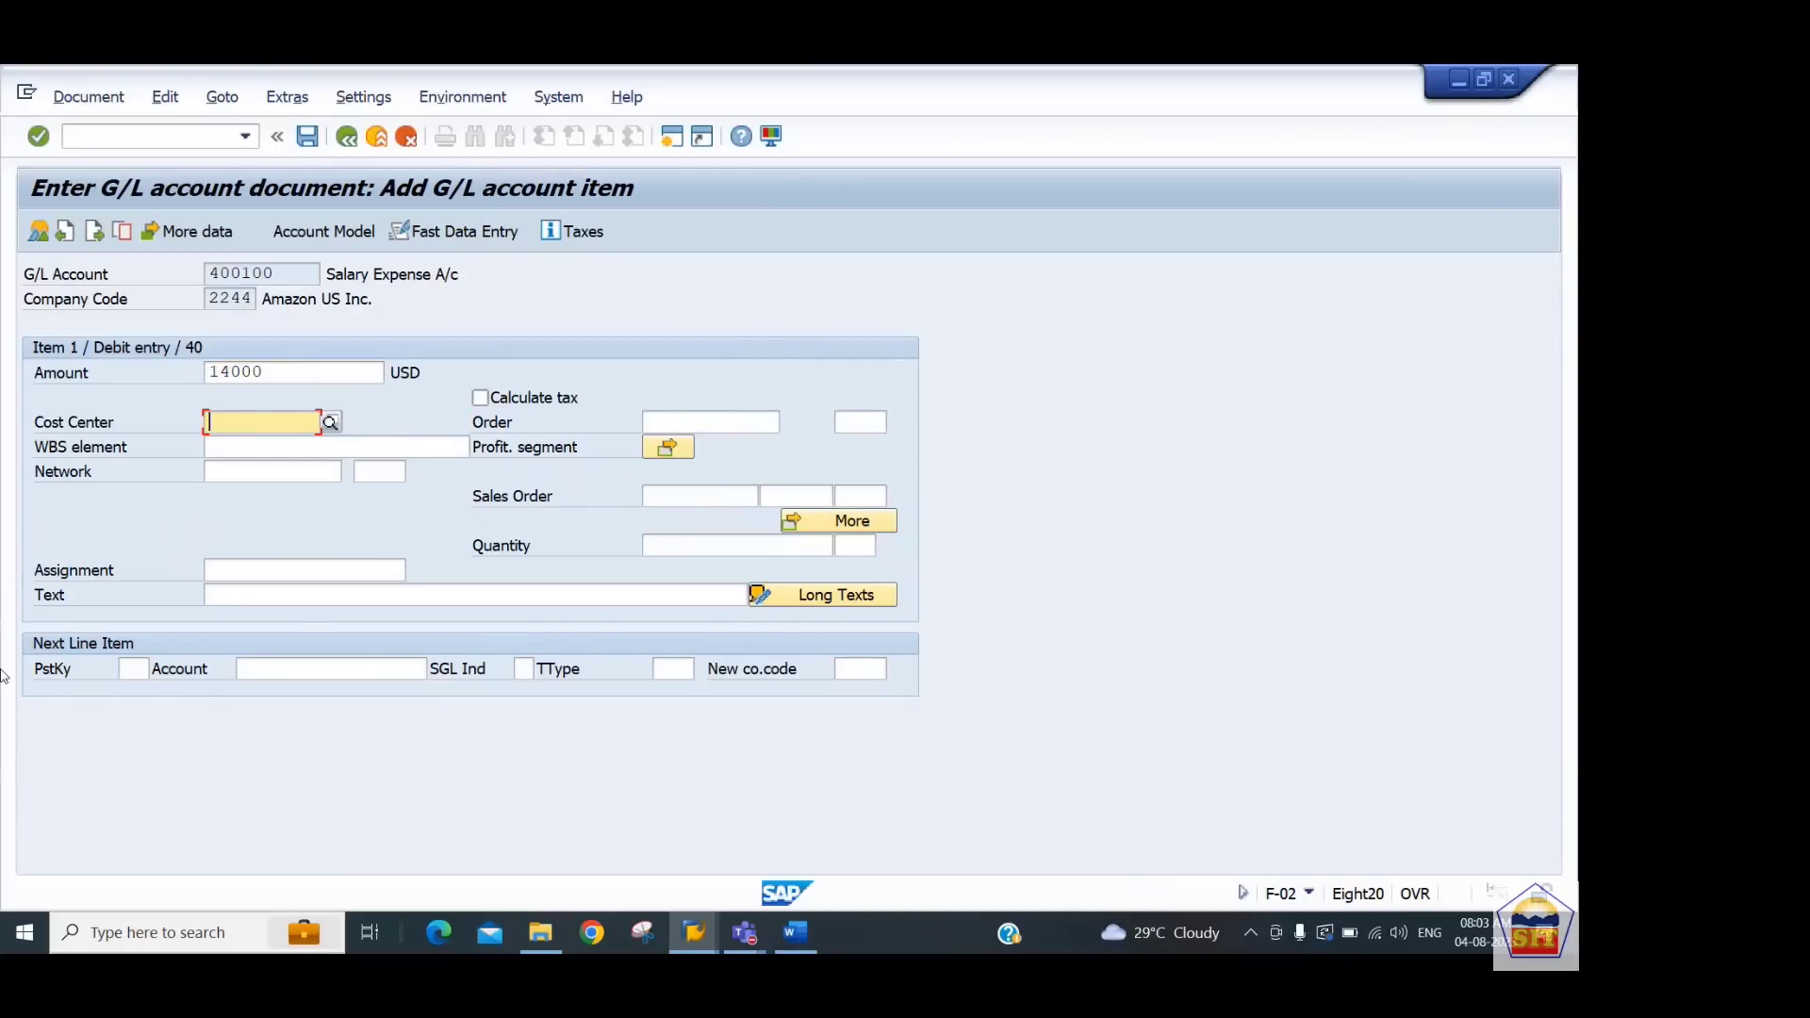
# Assign cost center 440101 from the cost center search and enter the item text 'salary paid'
pyautogui.click(331, 423)
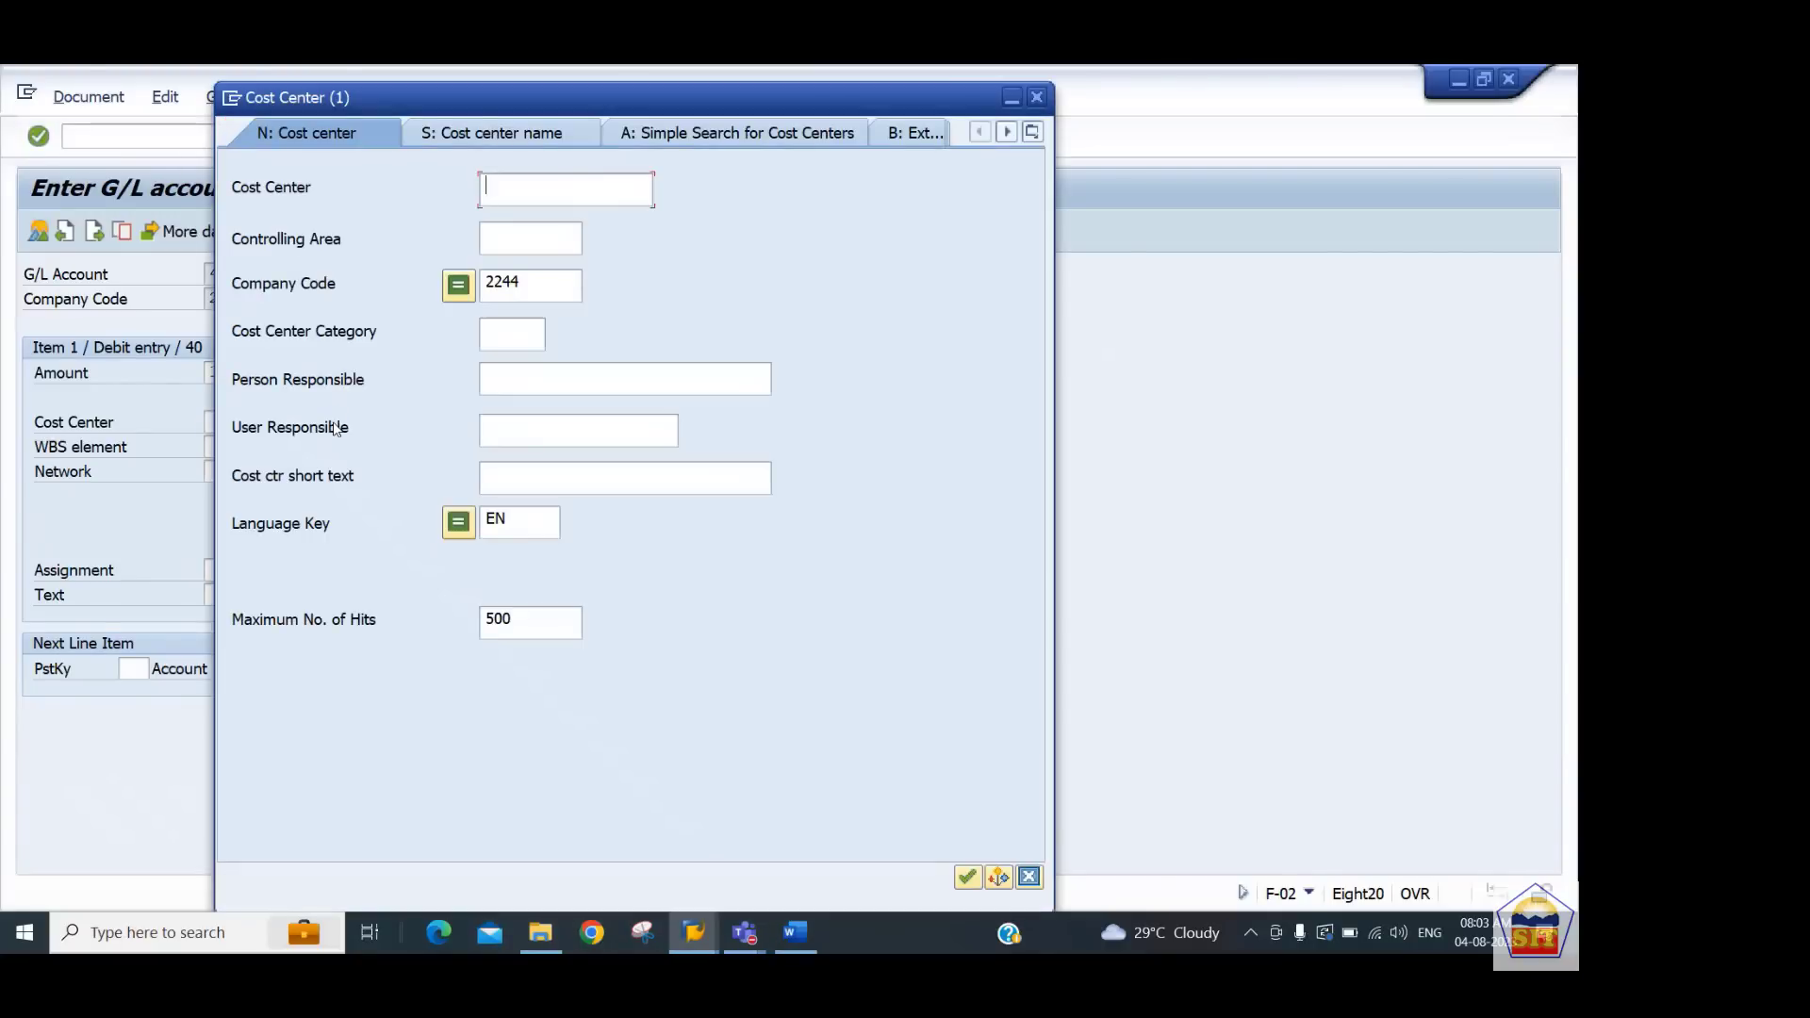
pyautogui.press('Return')
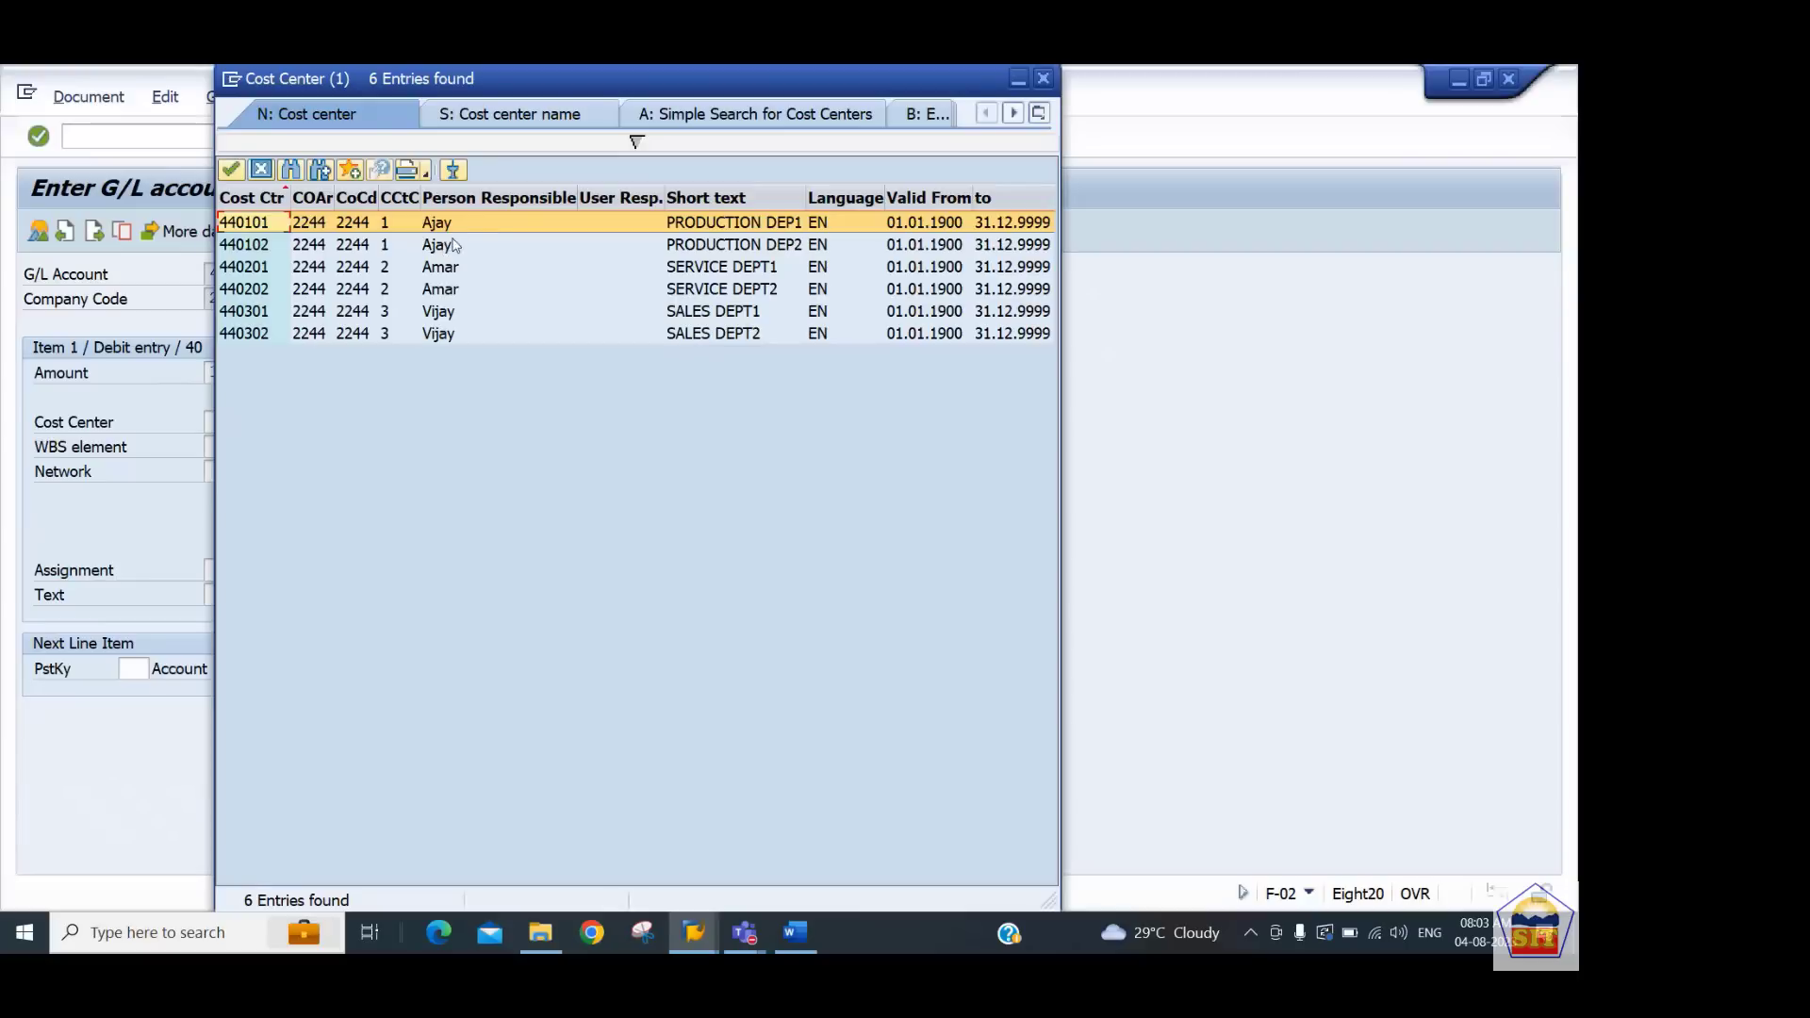
pyautogui.doubleClick(351, 233)
pyautogui.press('Tab')
pyautogui.press('Tab')
pyautogui.press('Tab')
pyautogui.press('Tab')
pyautogui.press('Tab')
pyautogui.press('Tab')
pyautogui.press('Tab')
pyautogui.press('Tab')
pyautogui.press('Tab')
pyautogui.press('Tab')
pyautogui.press('Tab')
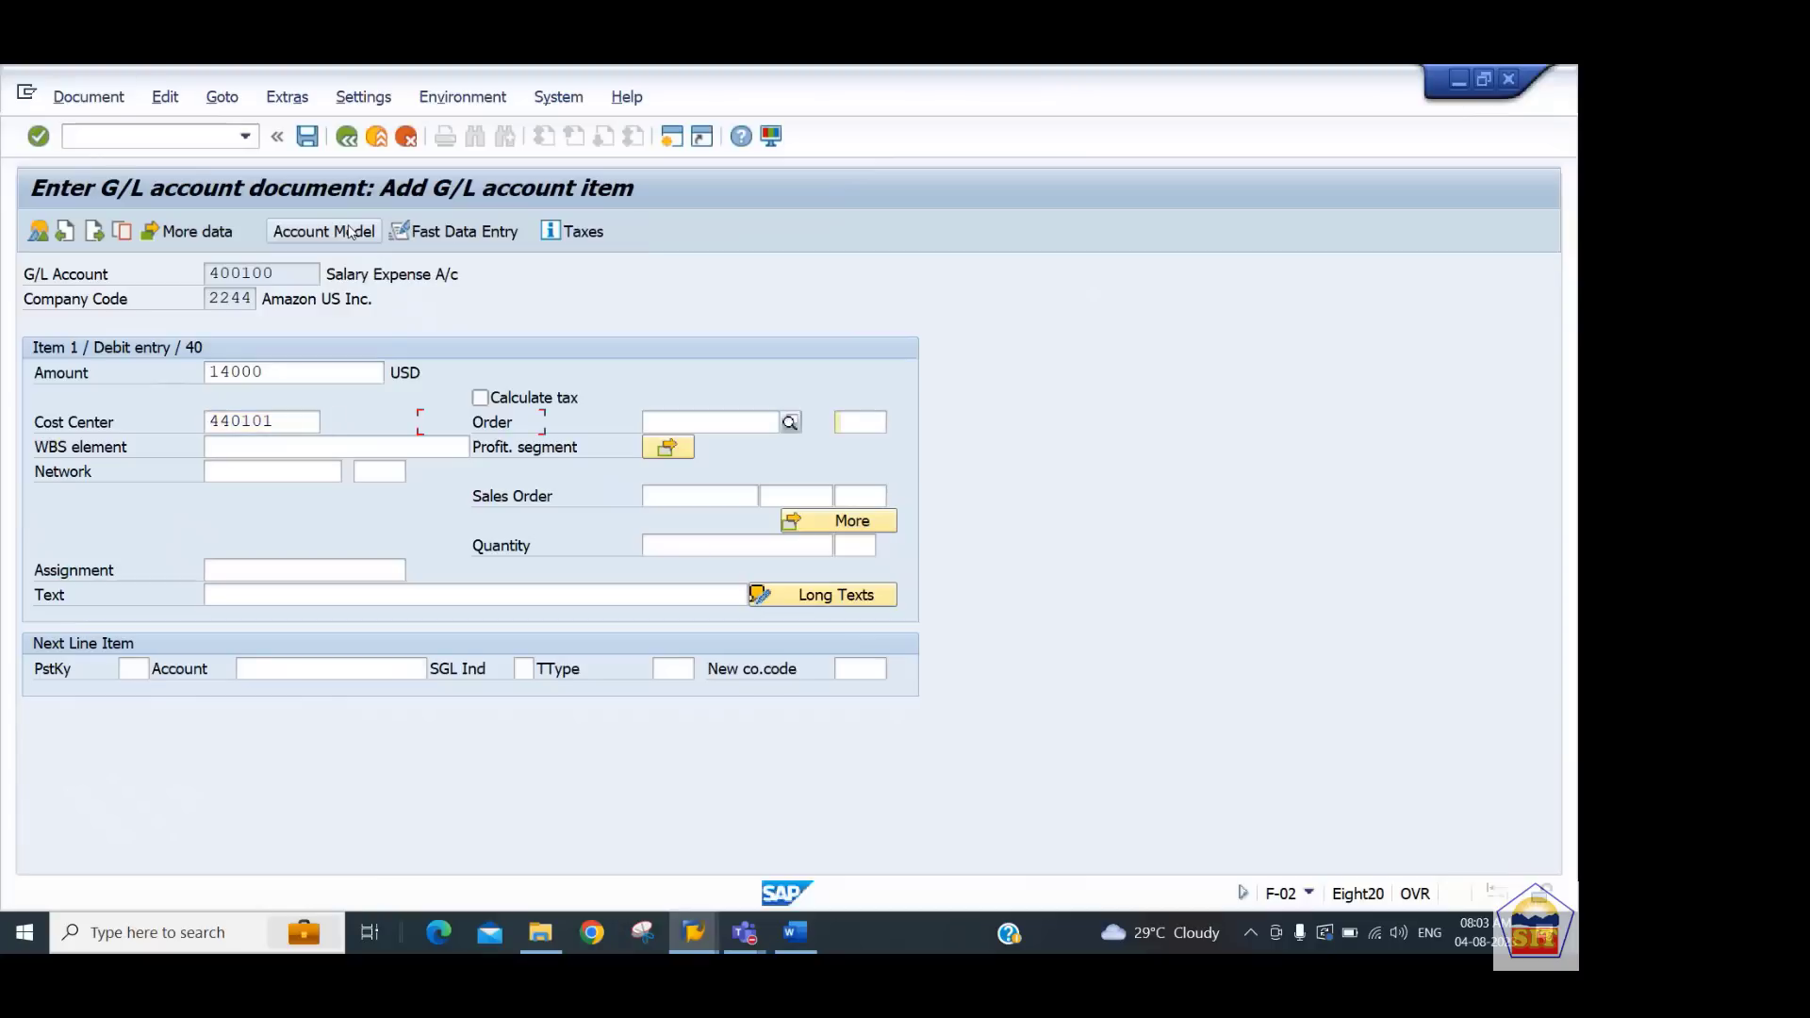
pyautogui.write('salary paid')
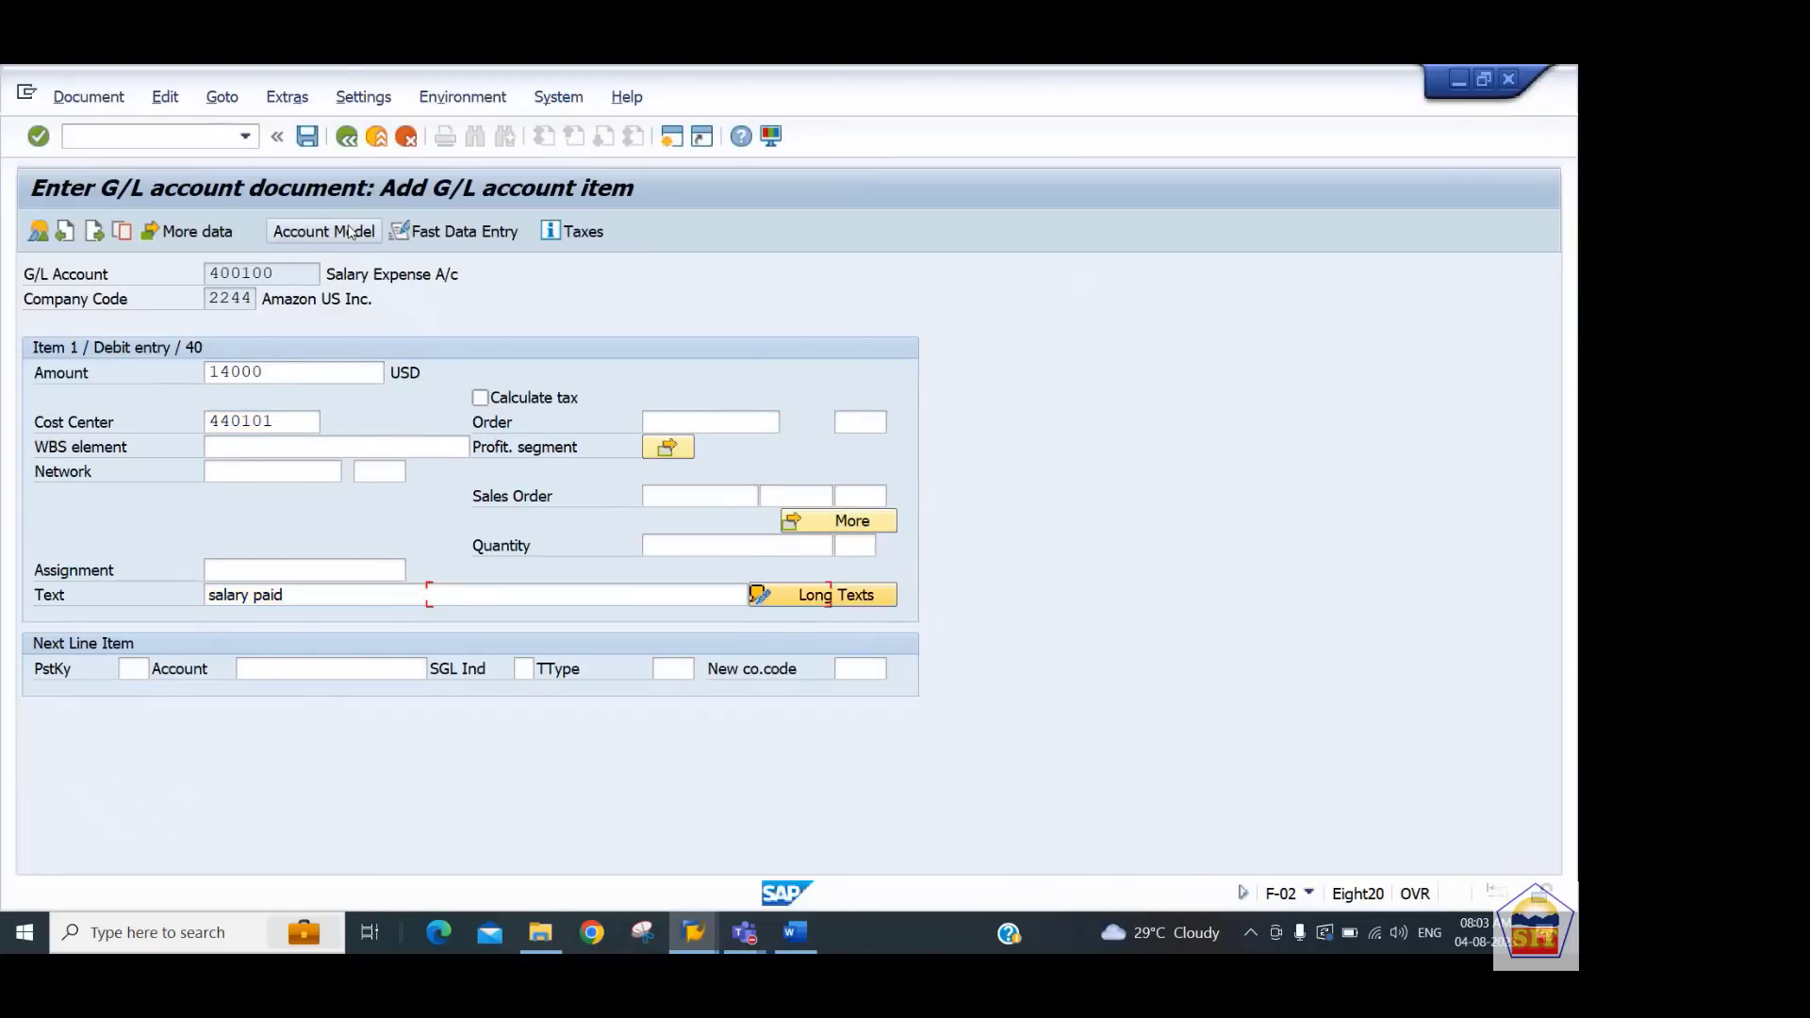
pyautogui.press('Tab')
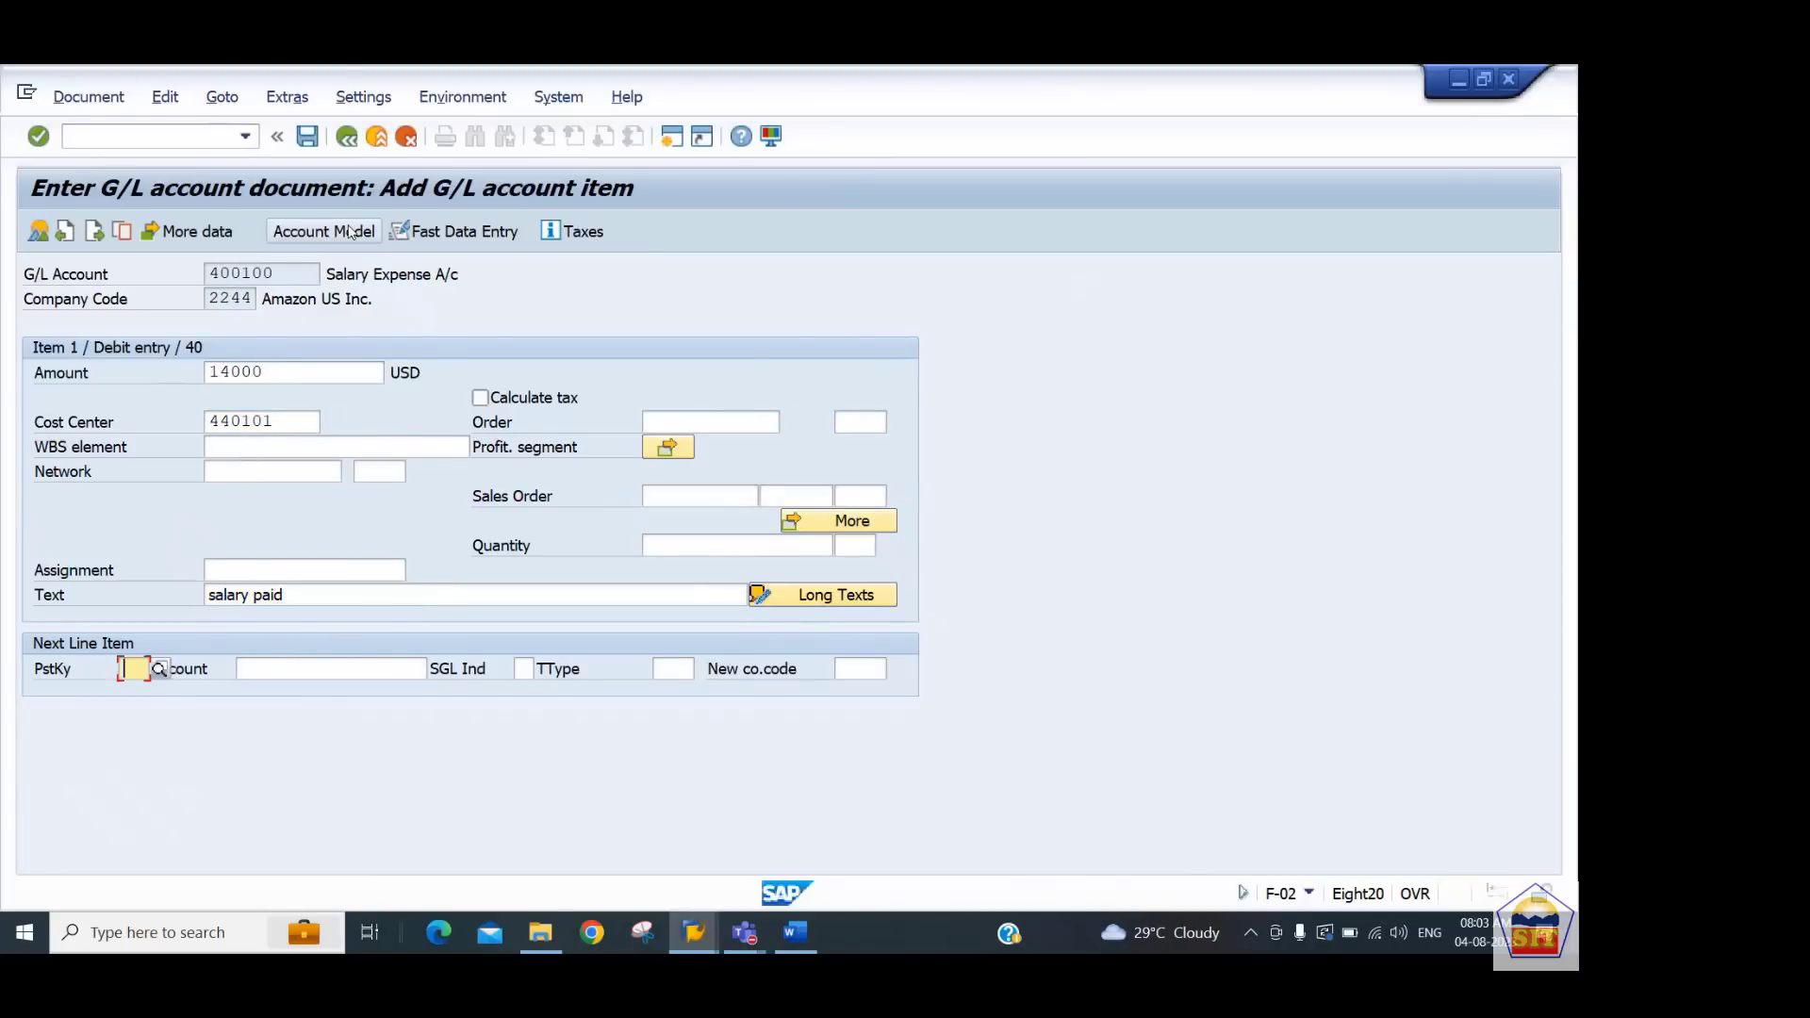
# Add the next line item with posting key 40, account 400200 and an amount of 15000
pyautogui.write('40')
pyautogui.press('Tab')
pyautogui.write('400200')
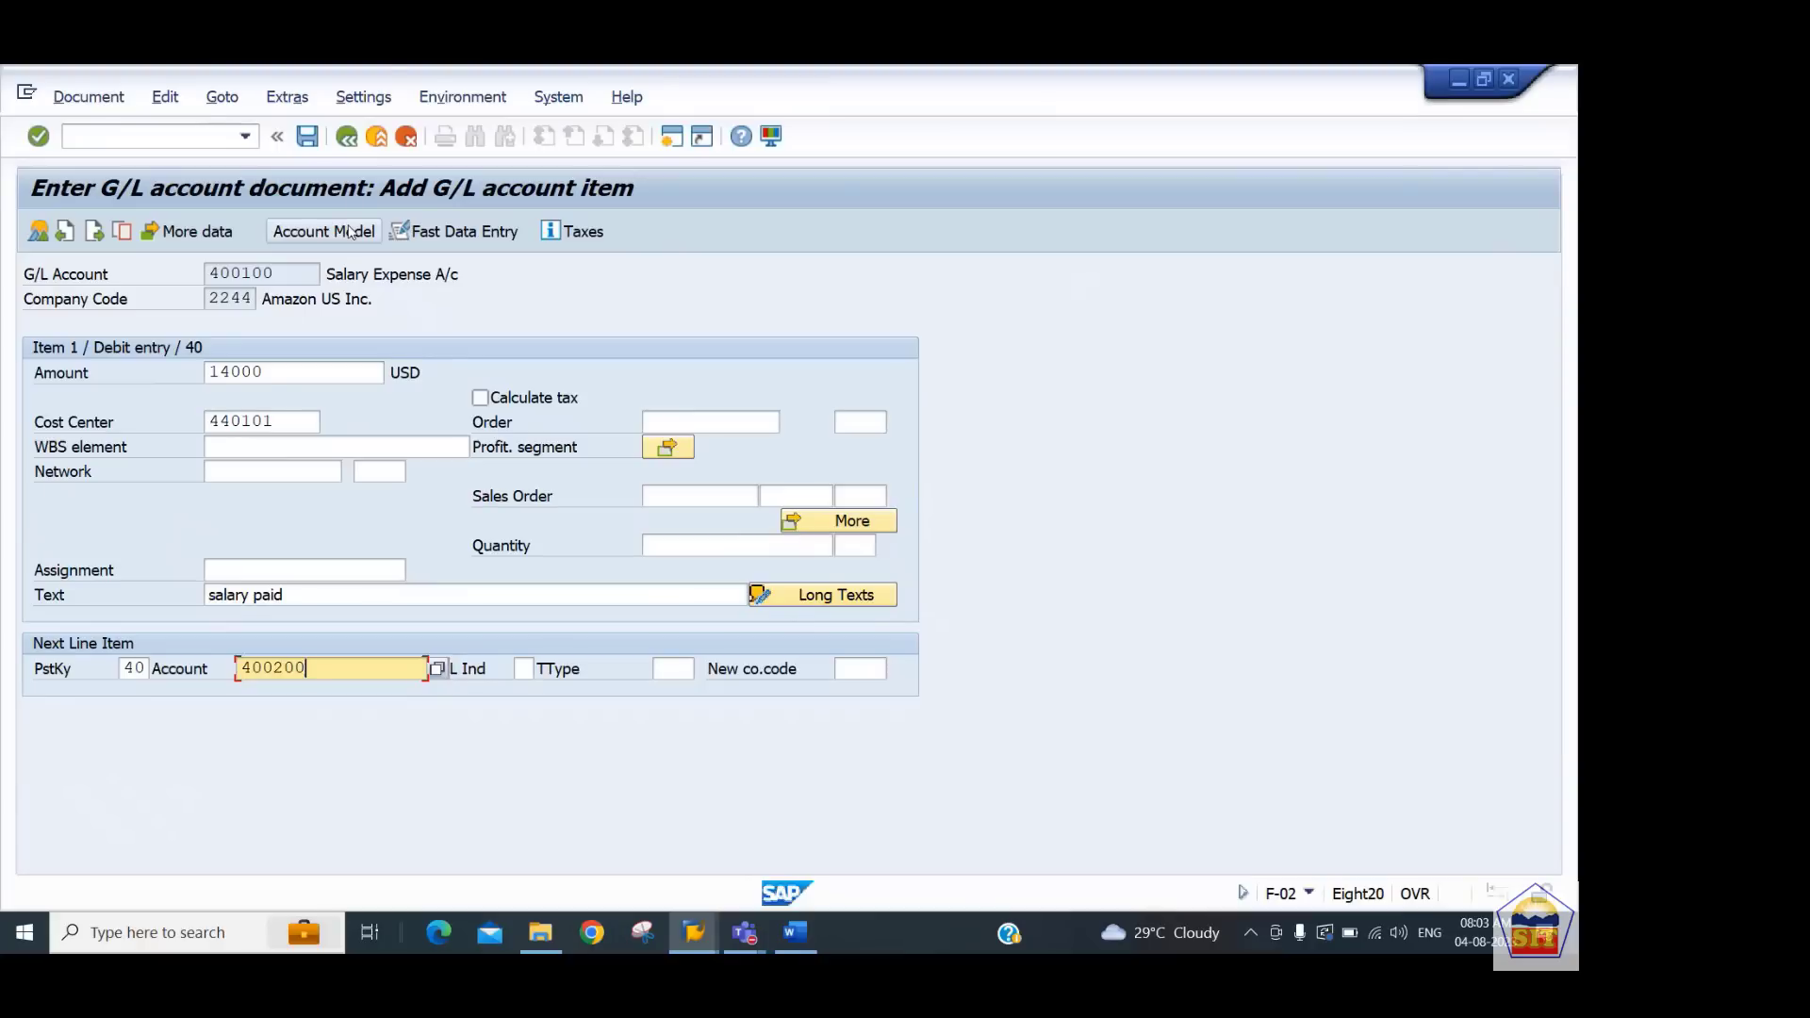
pyautogui.press('Return')
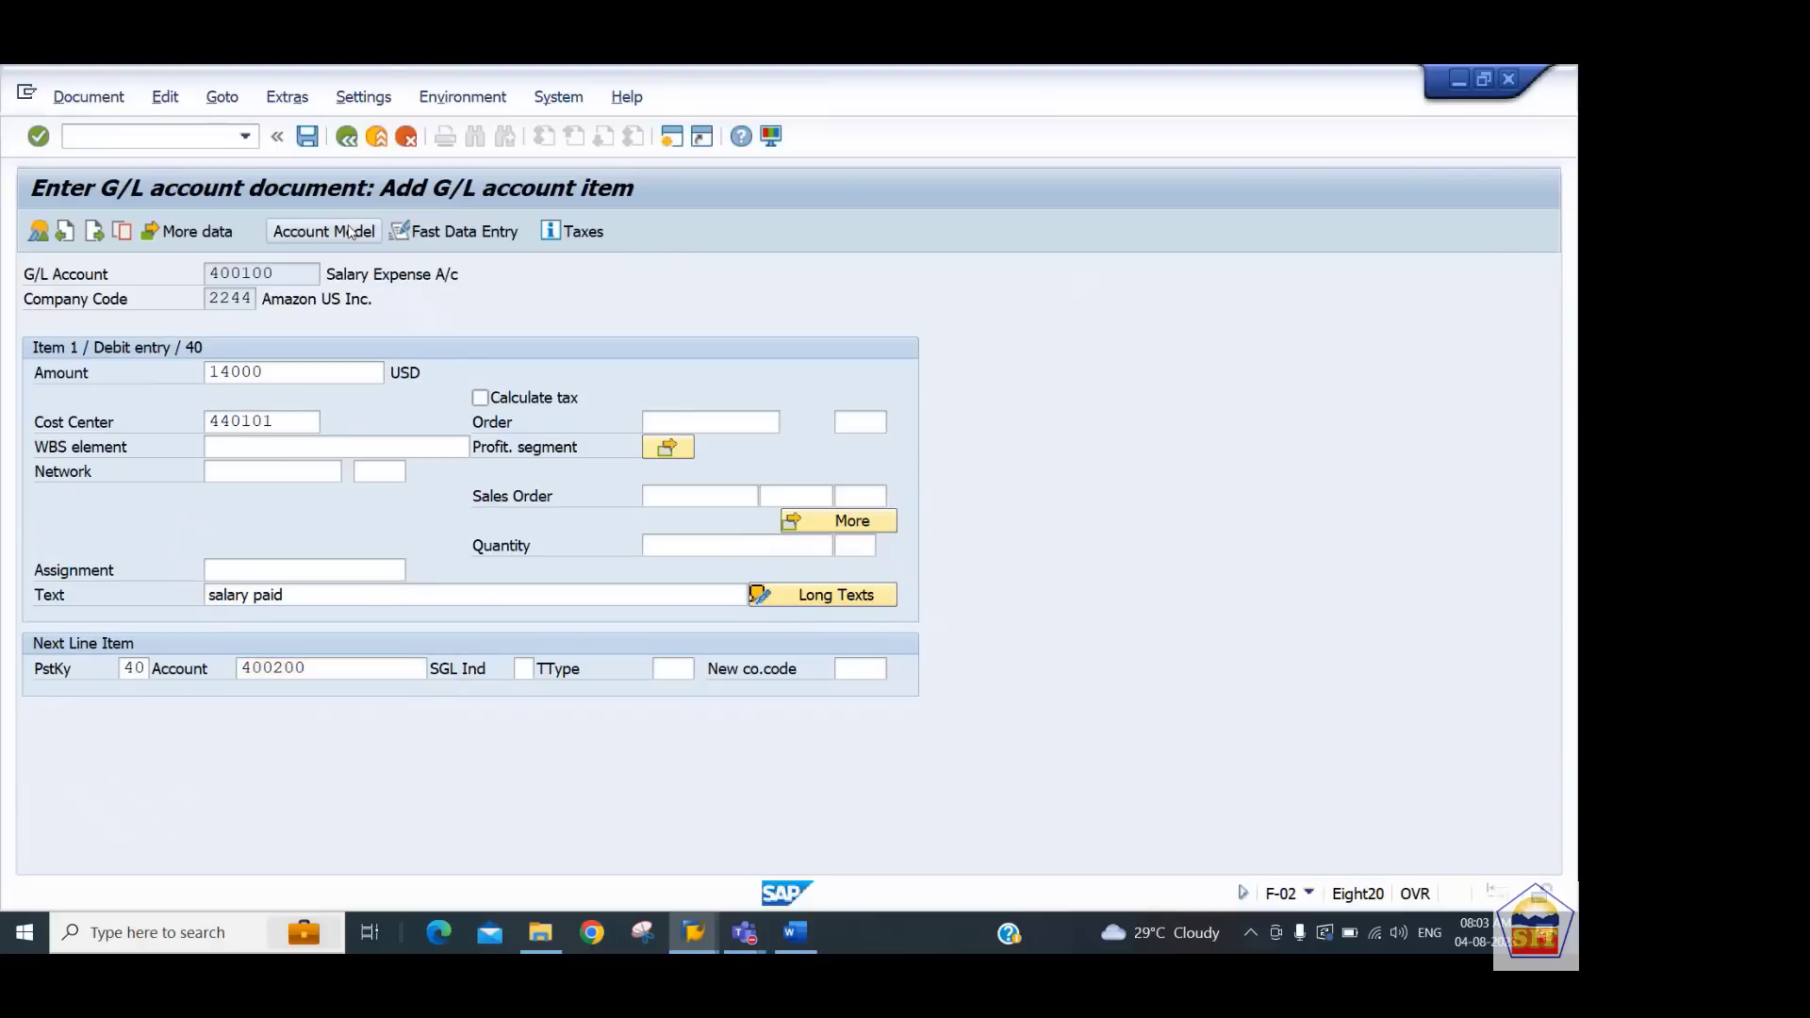
pyautogui.write('15000')
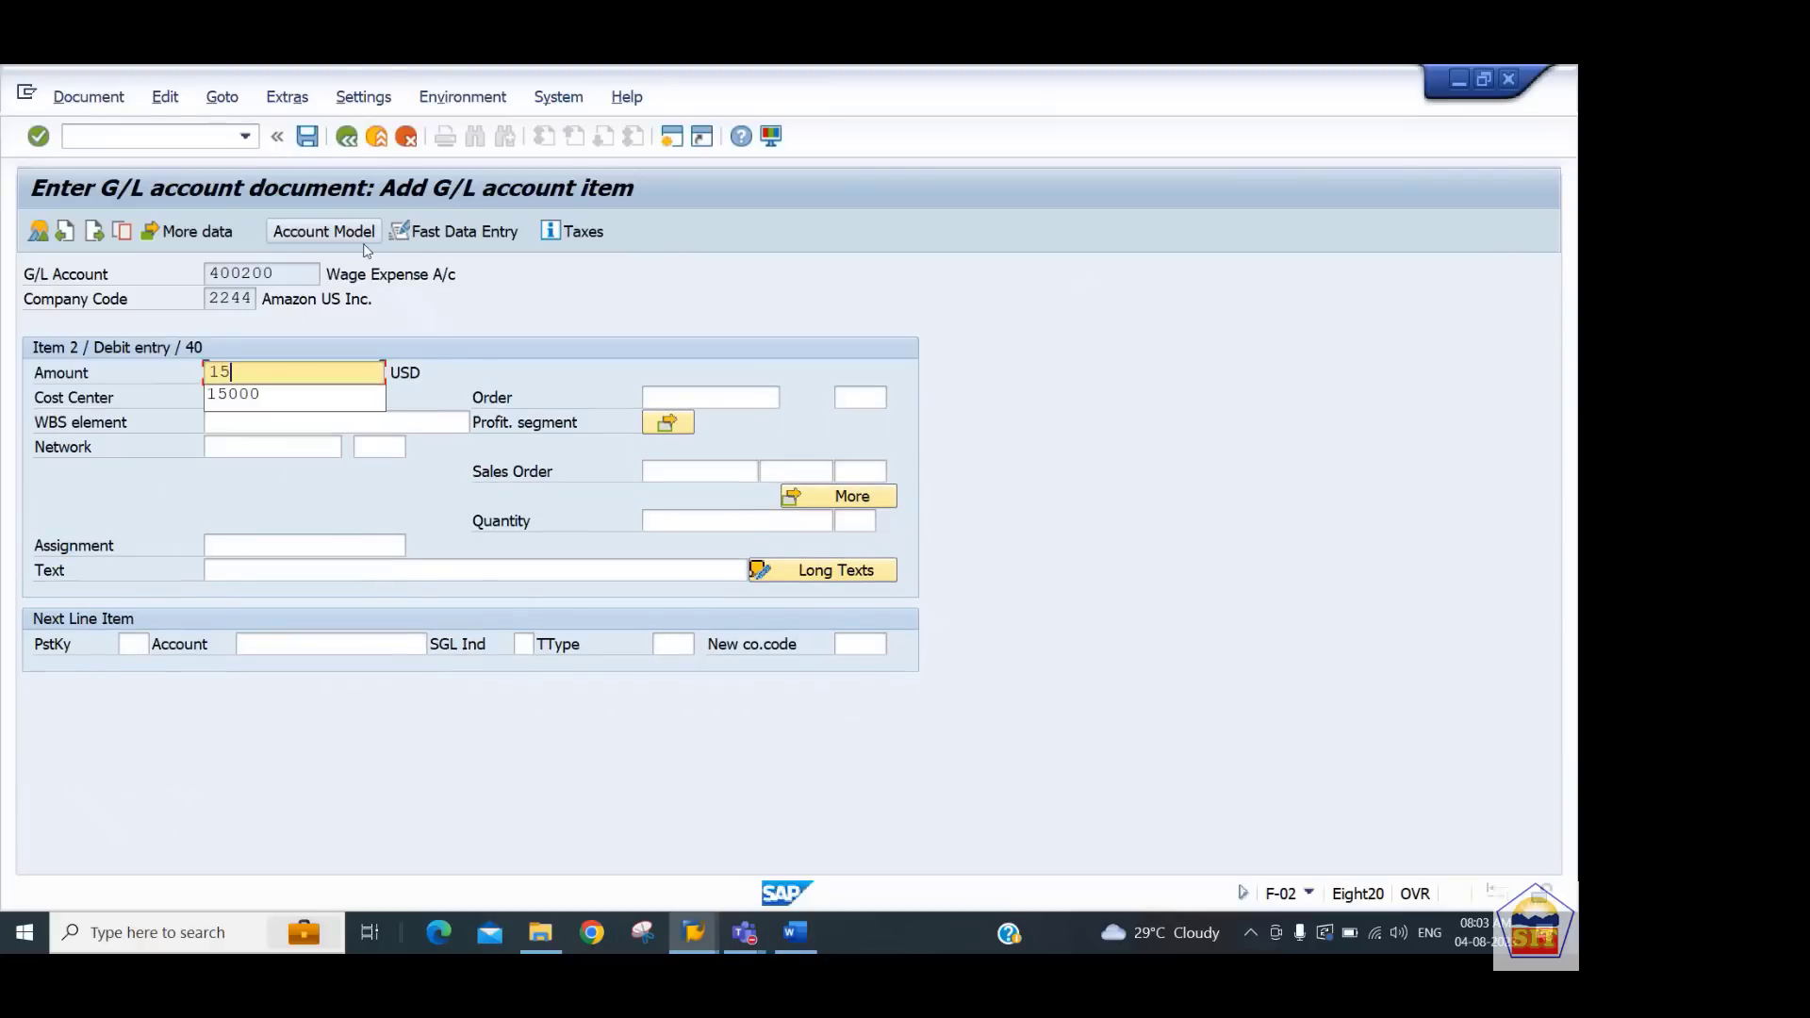
pyautogui.press('Return')
# Set the wage line's cost center to 440102
pyautogui.hotkey('shift', 'Tab')
pyautogui.hotkey('shift', 'Tab')
pyautogui.hotkey('shift', 'Tab')
pyautogui.hotkey('shift', 'Tab')
pyautogui.hotkey('shift', 'Tab')
pyautogui.hotkey('shift', 'Tab')
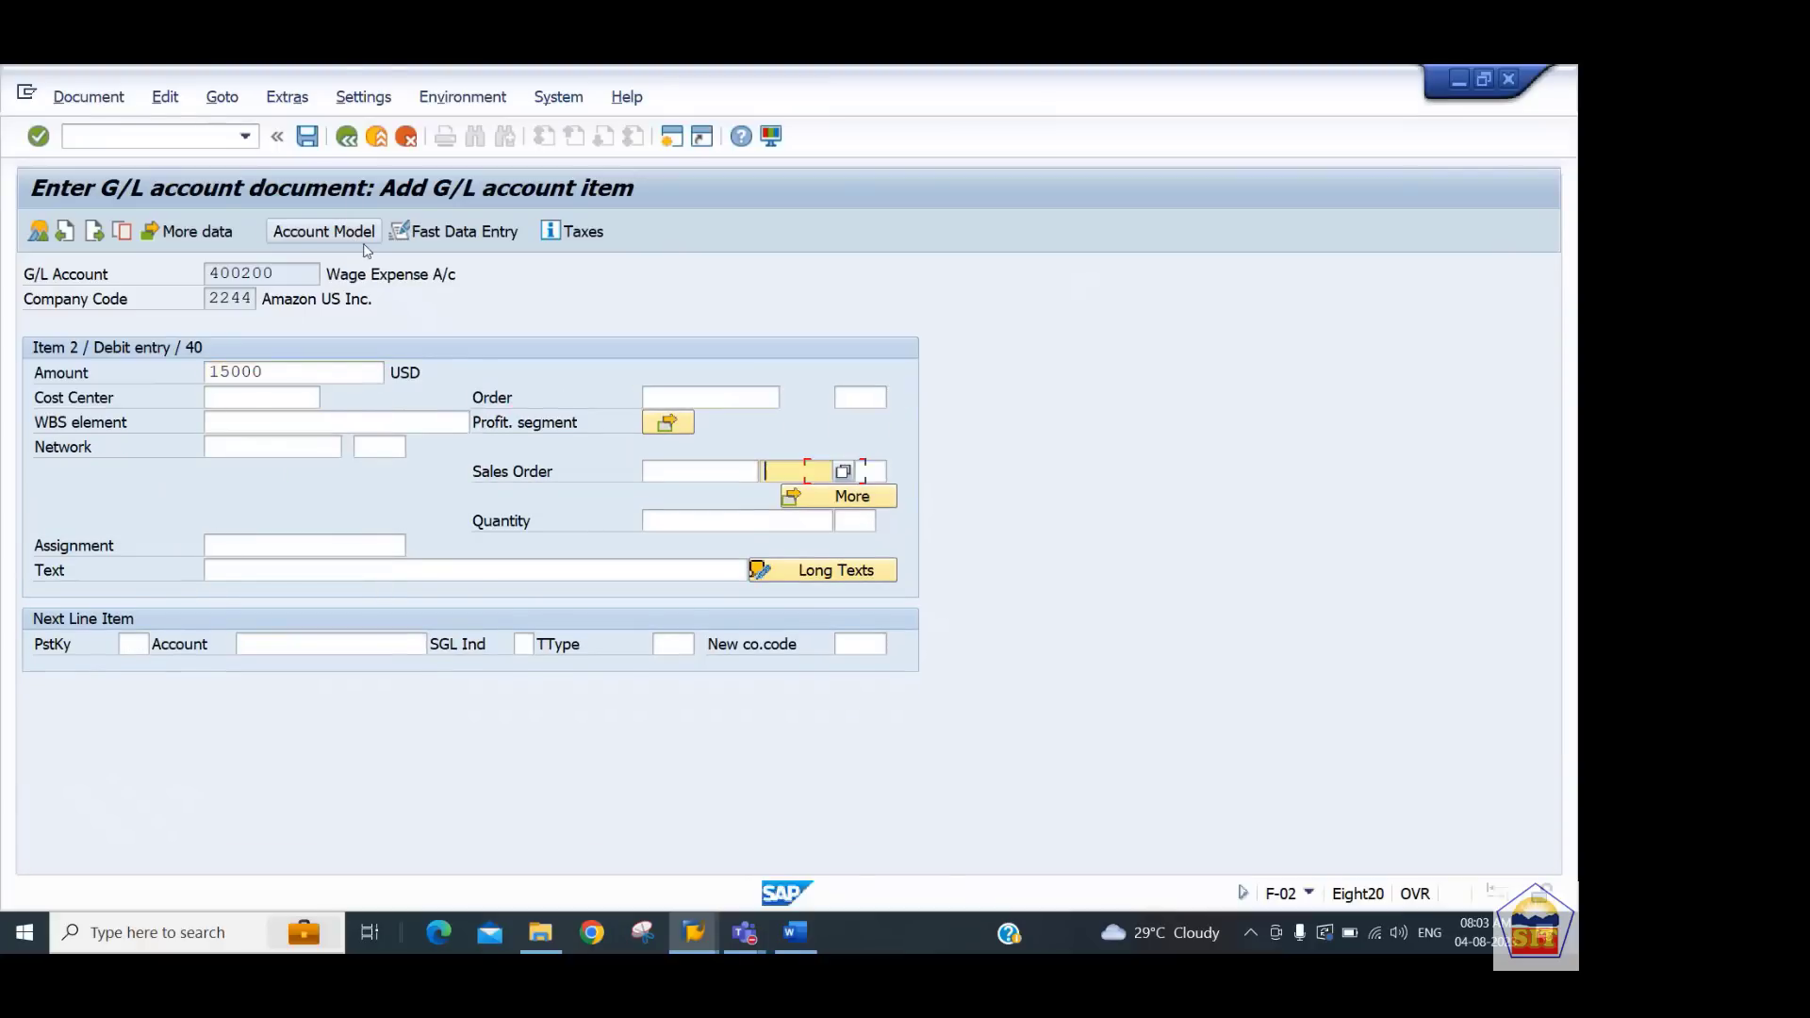
pyautogui.hotkey('shift', 'Tab')
pyautogui.hotkey('shift', 'Tab')
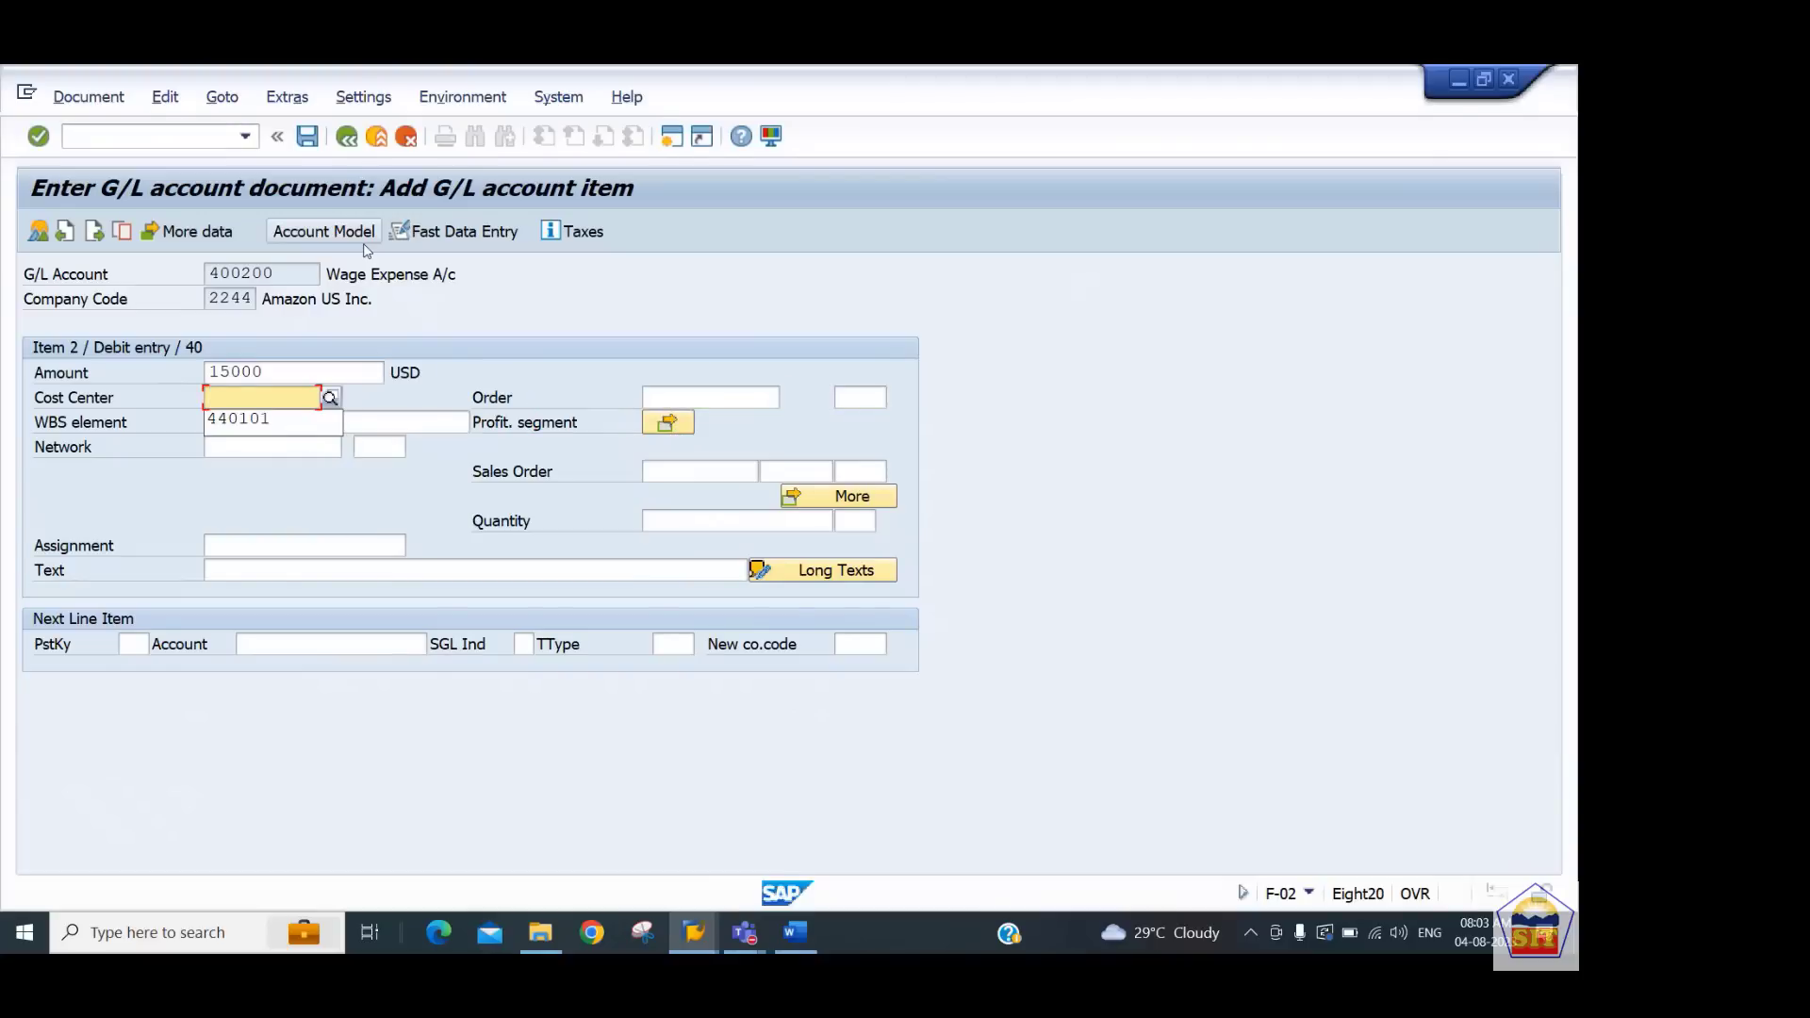
pyautogui.press('Down')
pyautogui.press('Tab')
pyautogui.hotkey('shift', 'Tab')
pyautogui.write('440102')
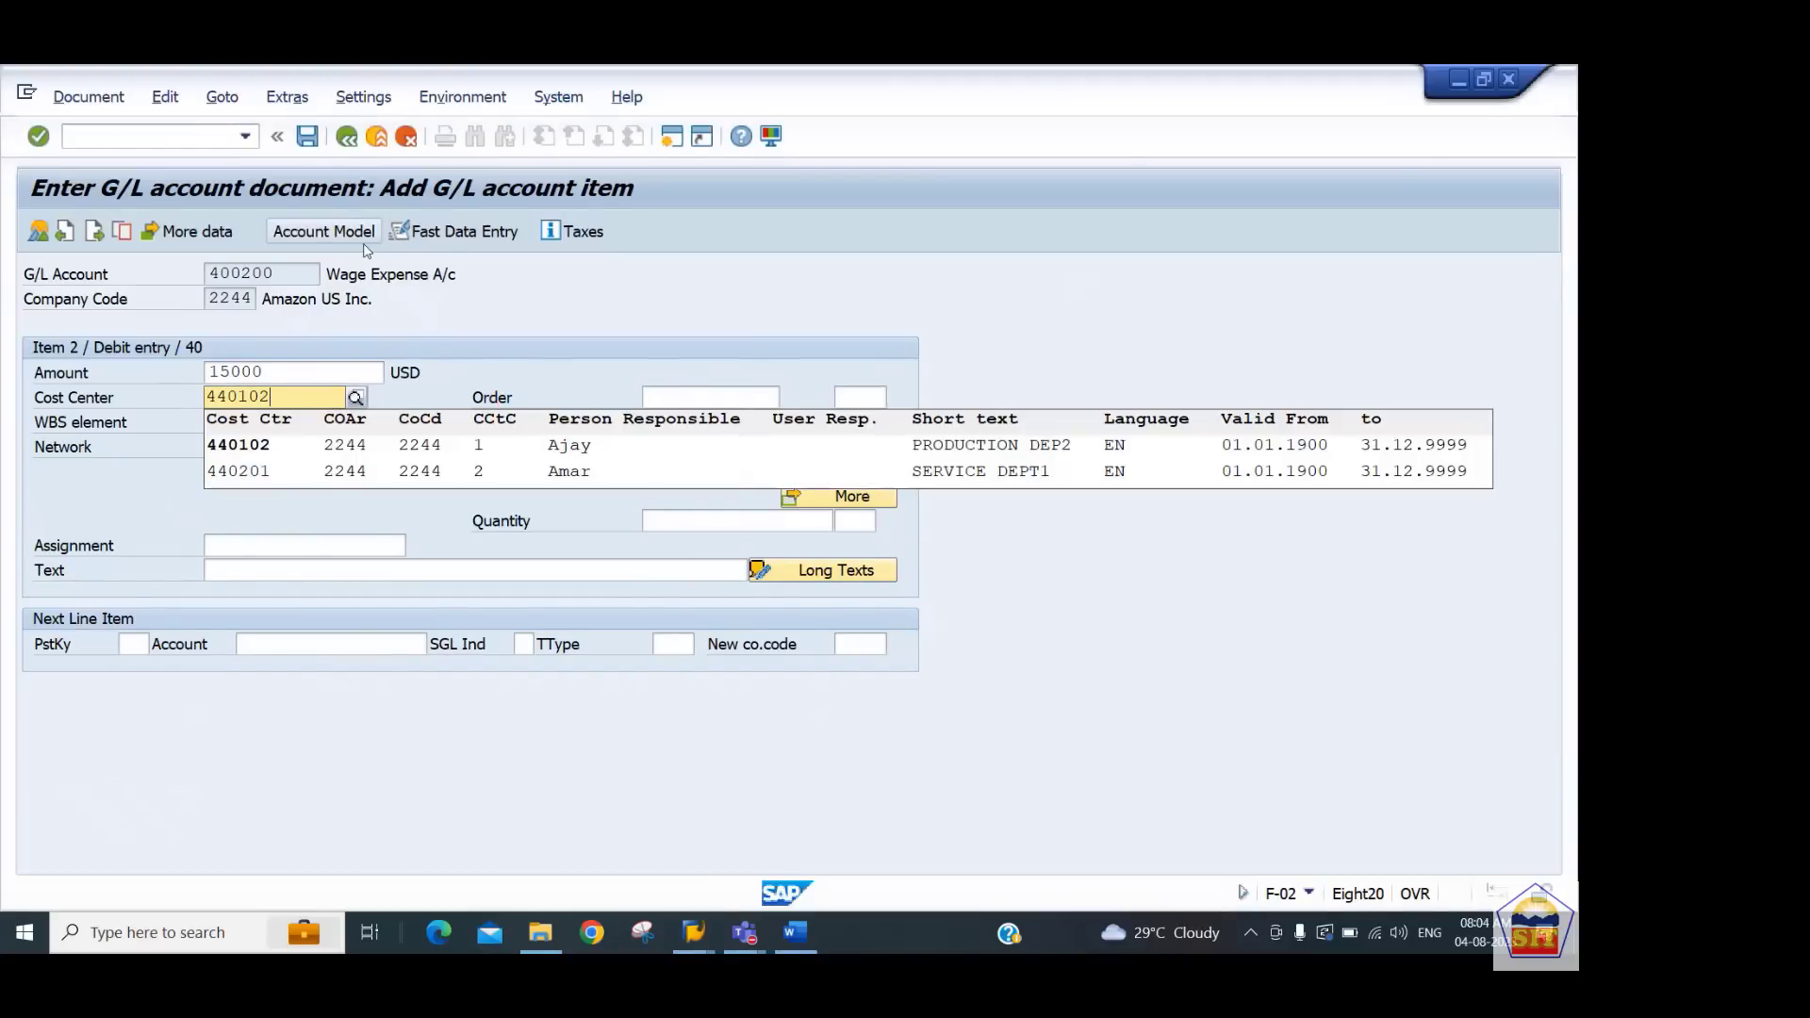
pyautogui.press('Down')
pyautogui.press('Tab')
pyautogui.press('Tab')
pyautogui.press('Tab')
pyautogui.press('Tab')
pyautogui.press('Tab')
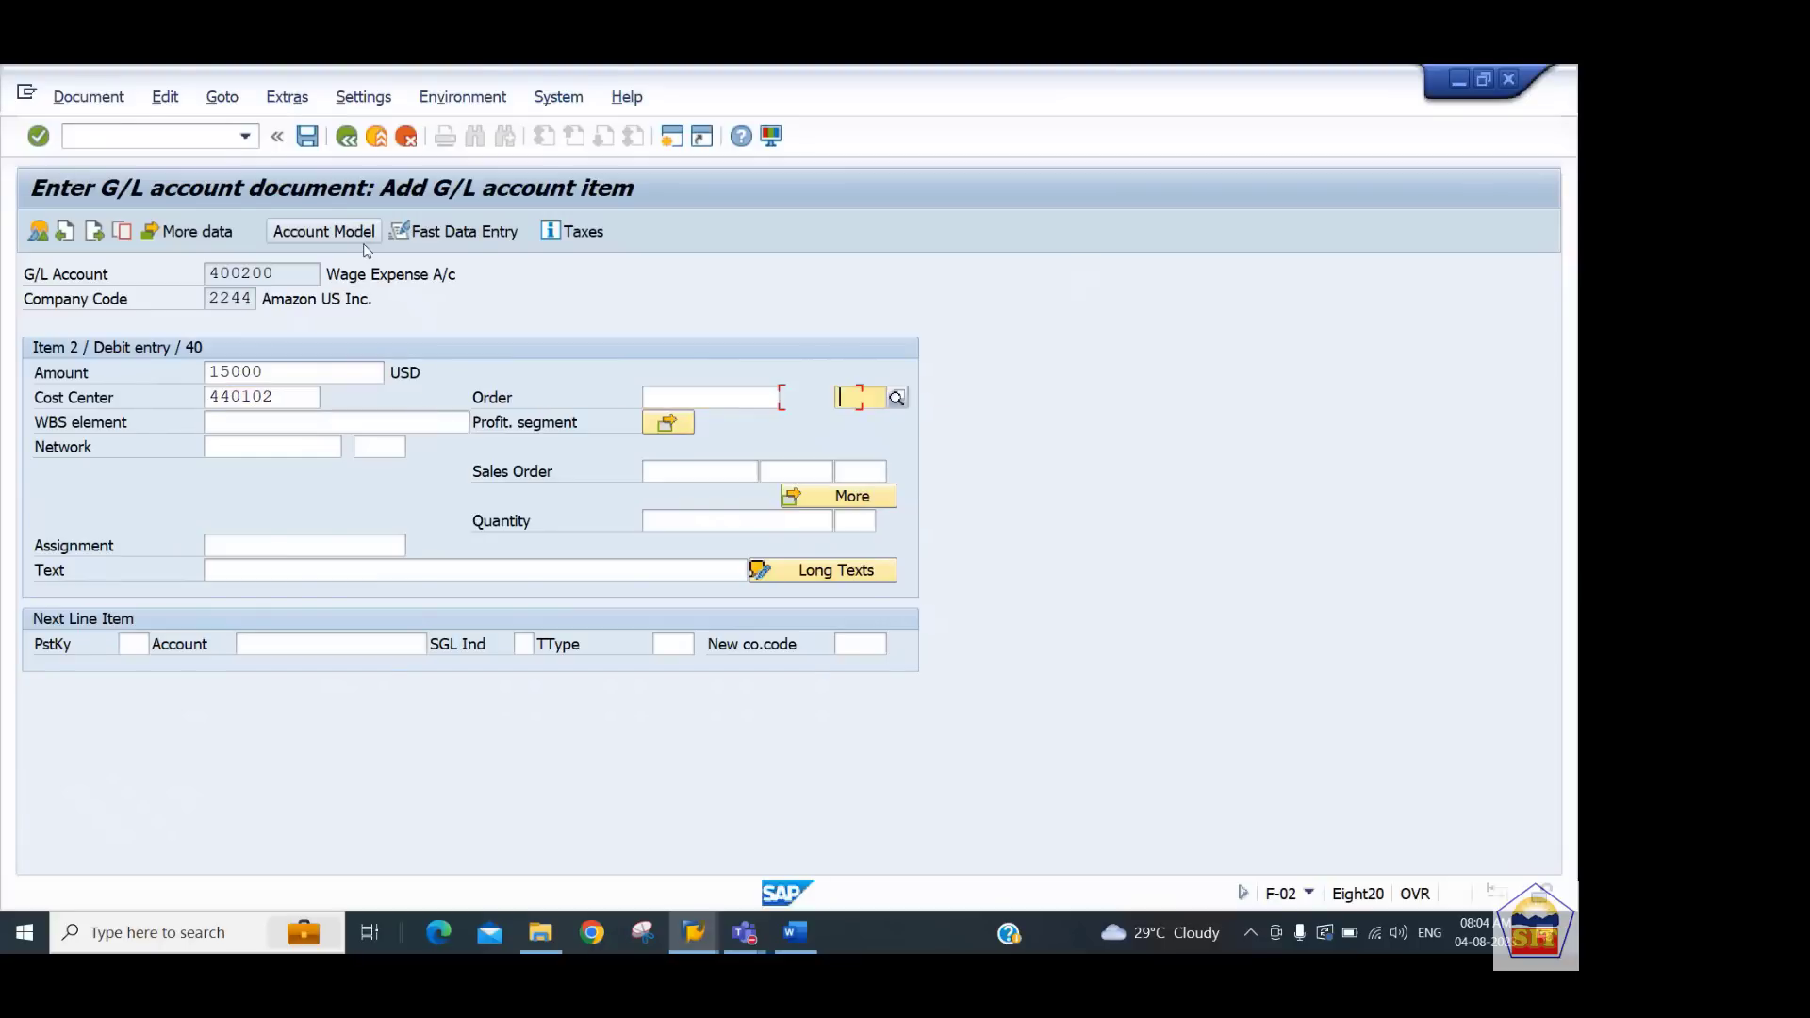
# Enter the item text 'wages paid' for the wage line
pyautogui.press('Tab')
pyautogui.press('Tab')
pyautogui.press('Tab')
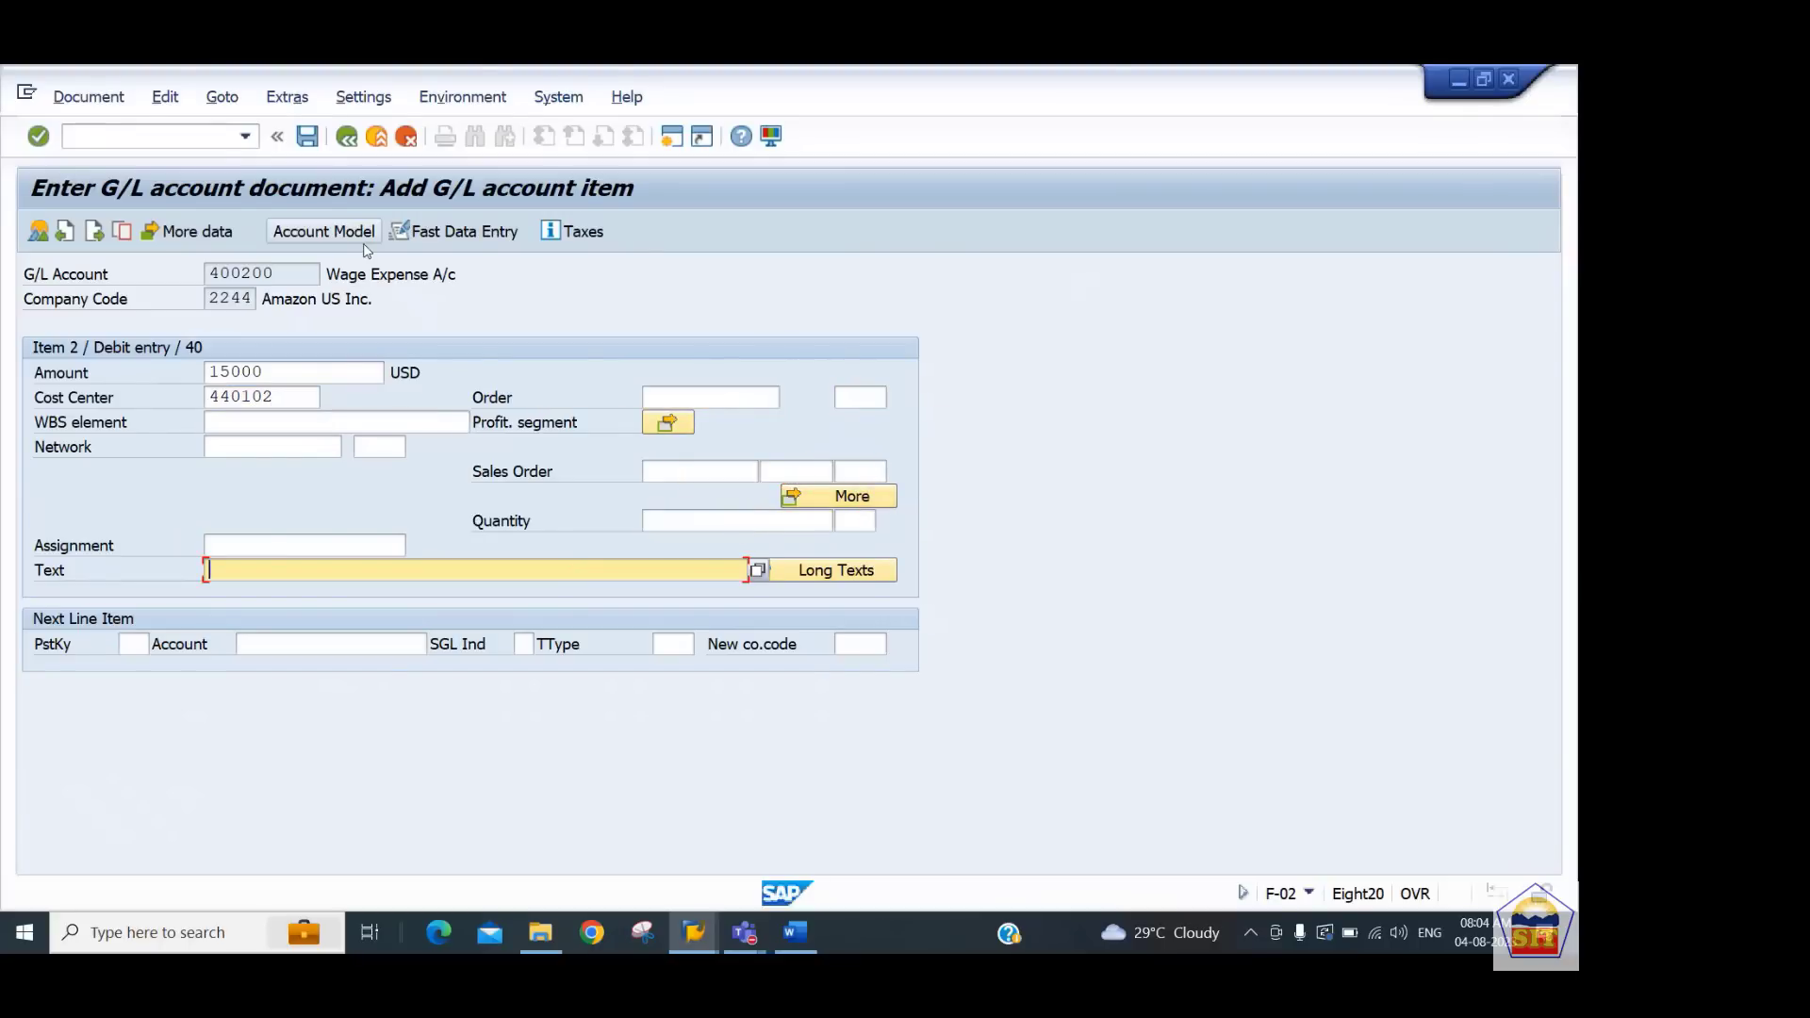
pyautogui.write('wages paid')
pyautogui.press('Tab')
# Add the next line item with posting key 40 and account 400300
pyautogui.write('40')
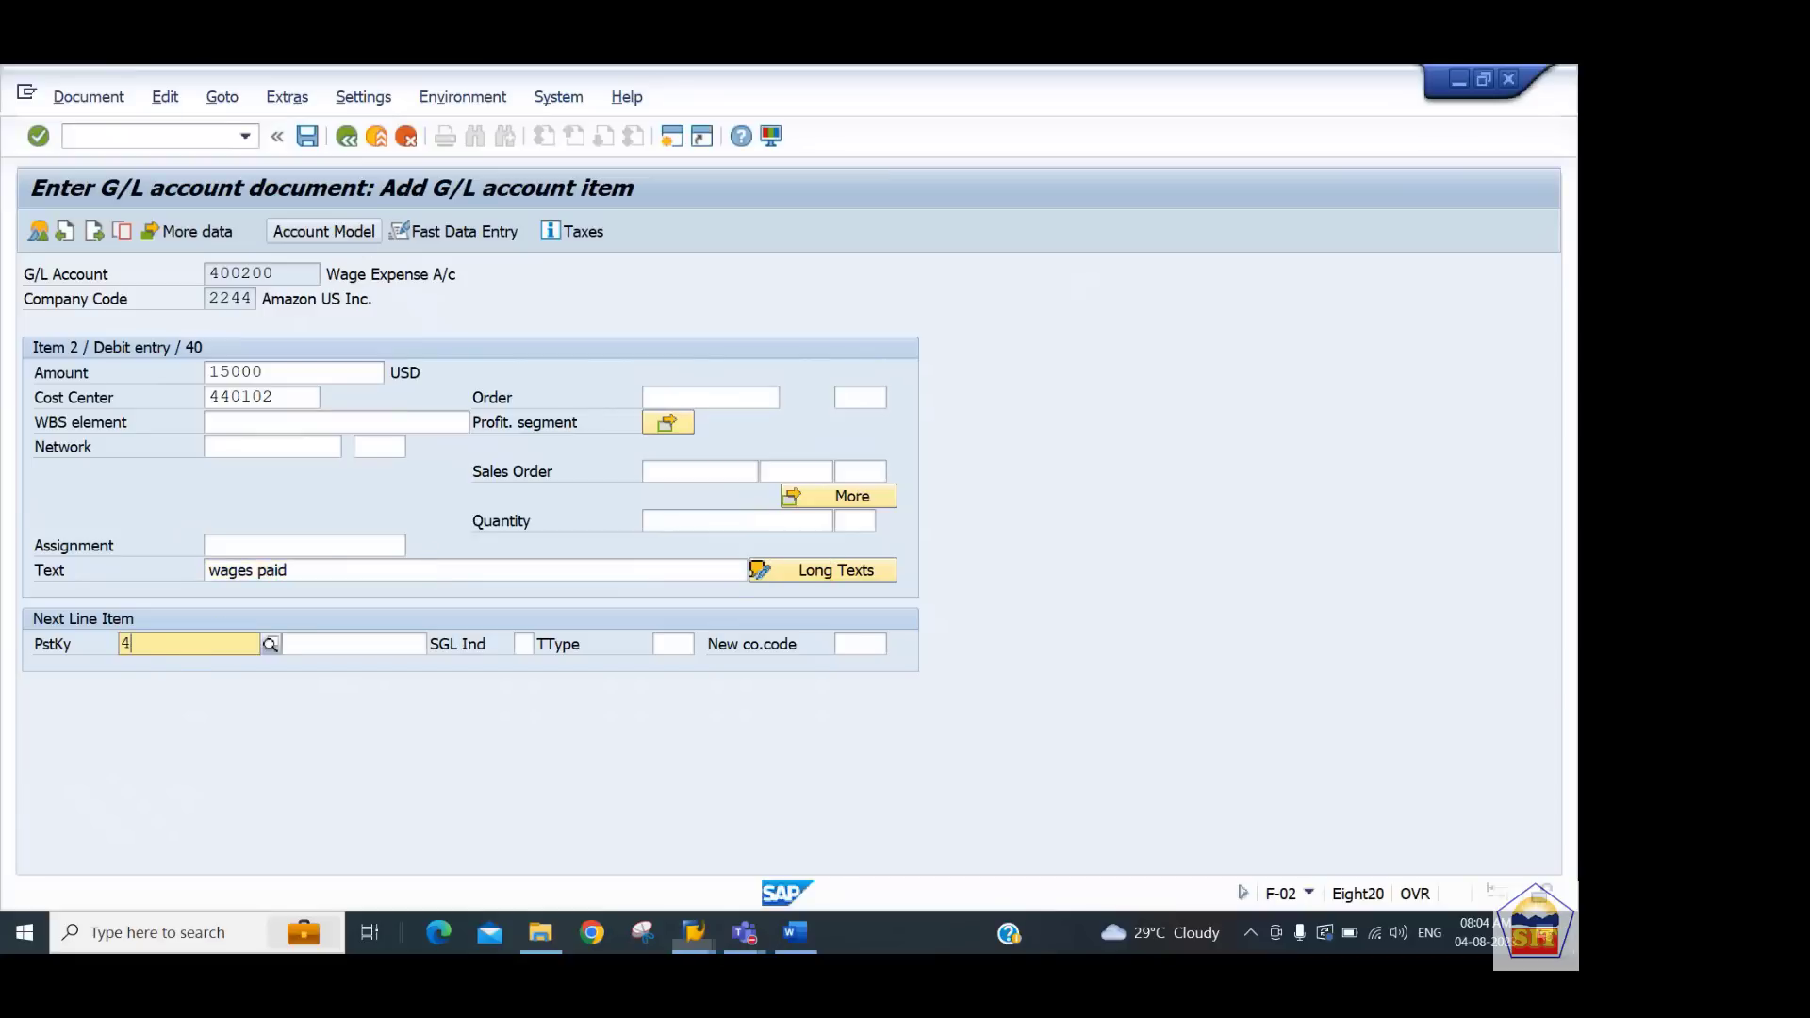
pyautogui.press('Tab')
pyautogui.write('4002')
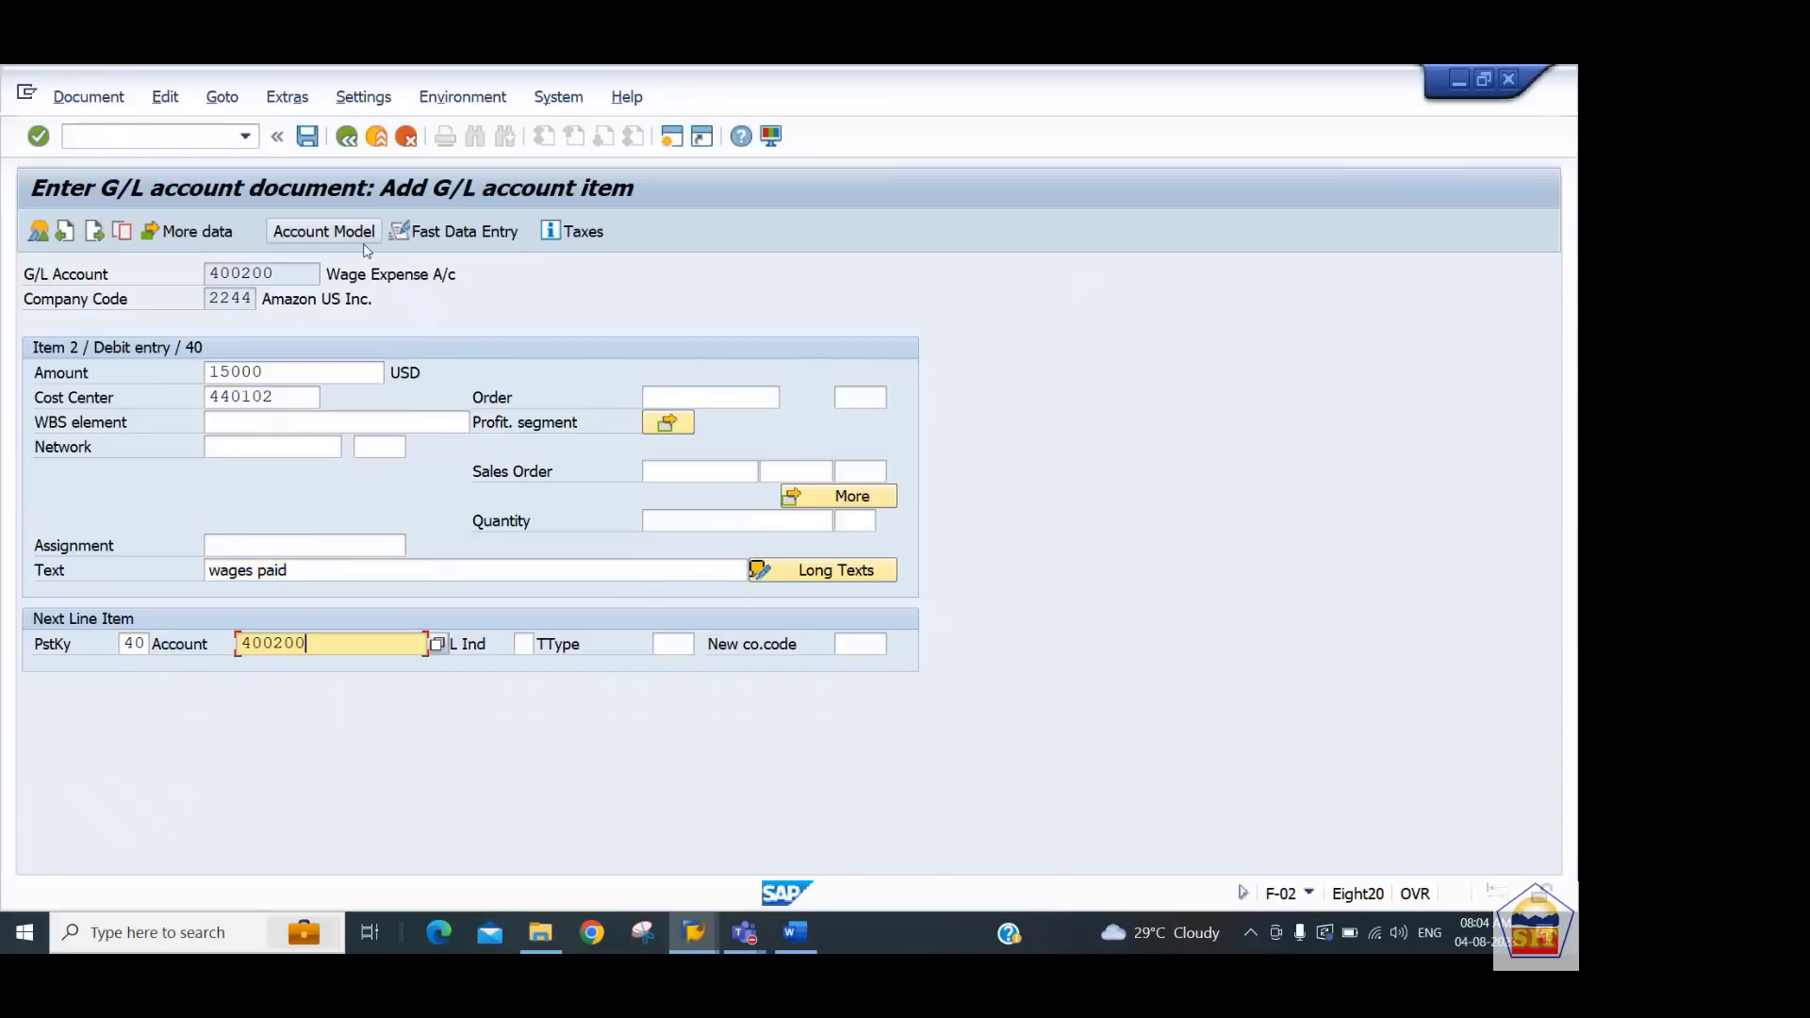
pyautogui.press('BackSpace')
pyautogui.write('300')
pyautogui.press('Return')
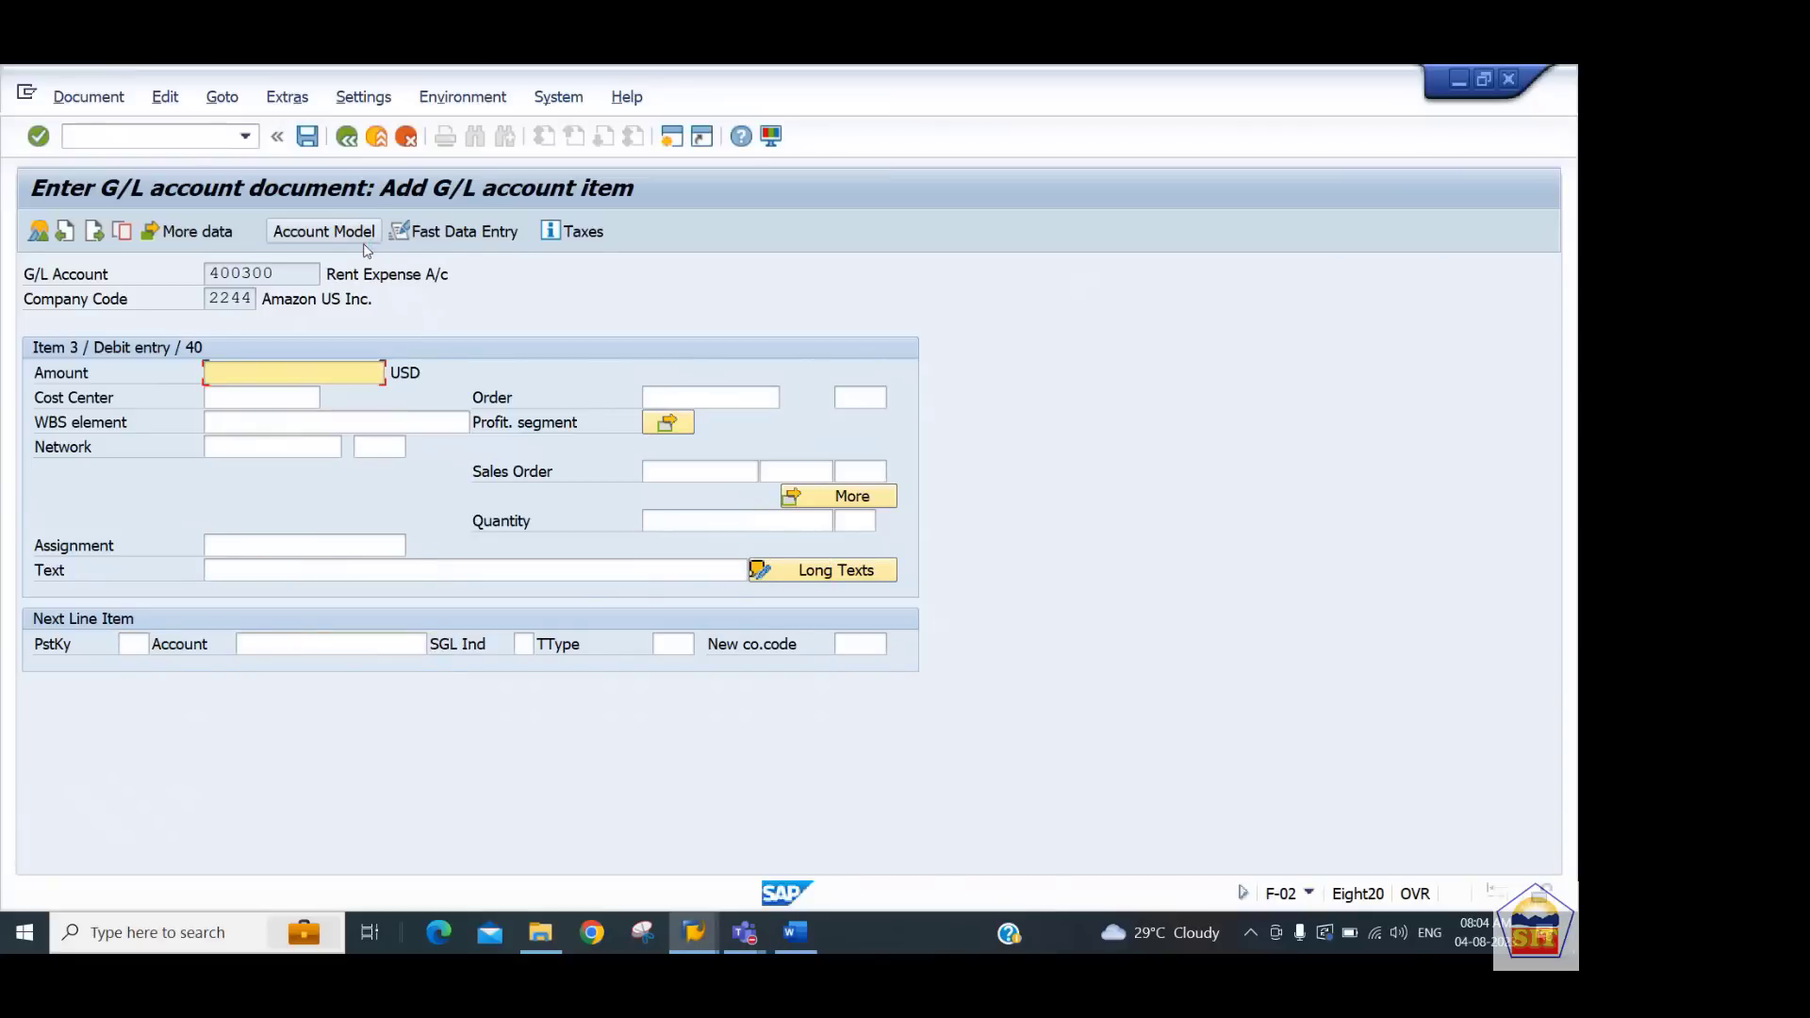
# Enter an amount of 16000 for the rent line item
pyautogui.write('16000')
pyautogui.press('Tab')
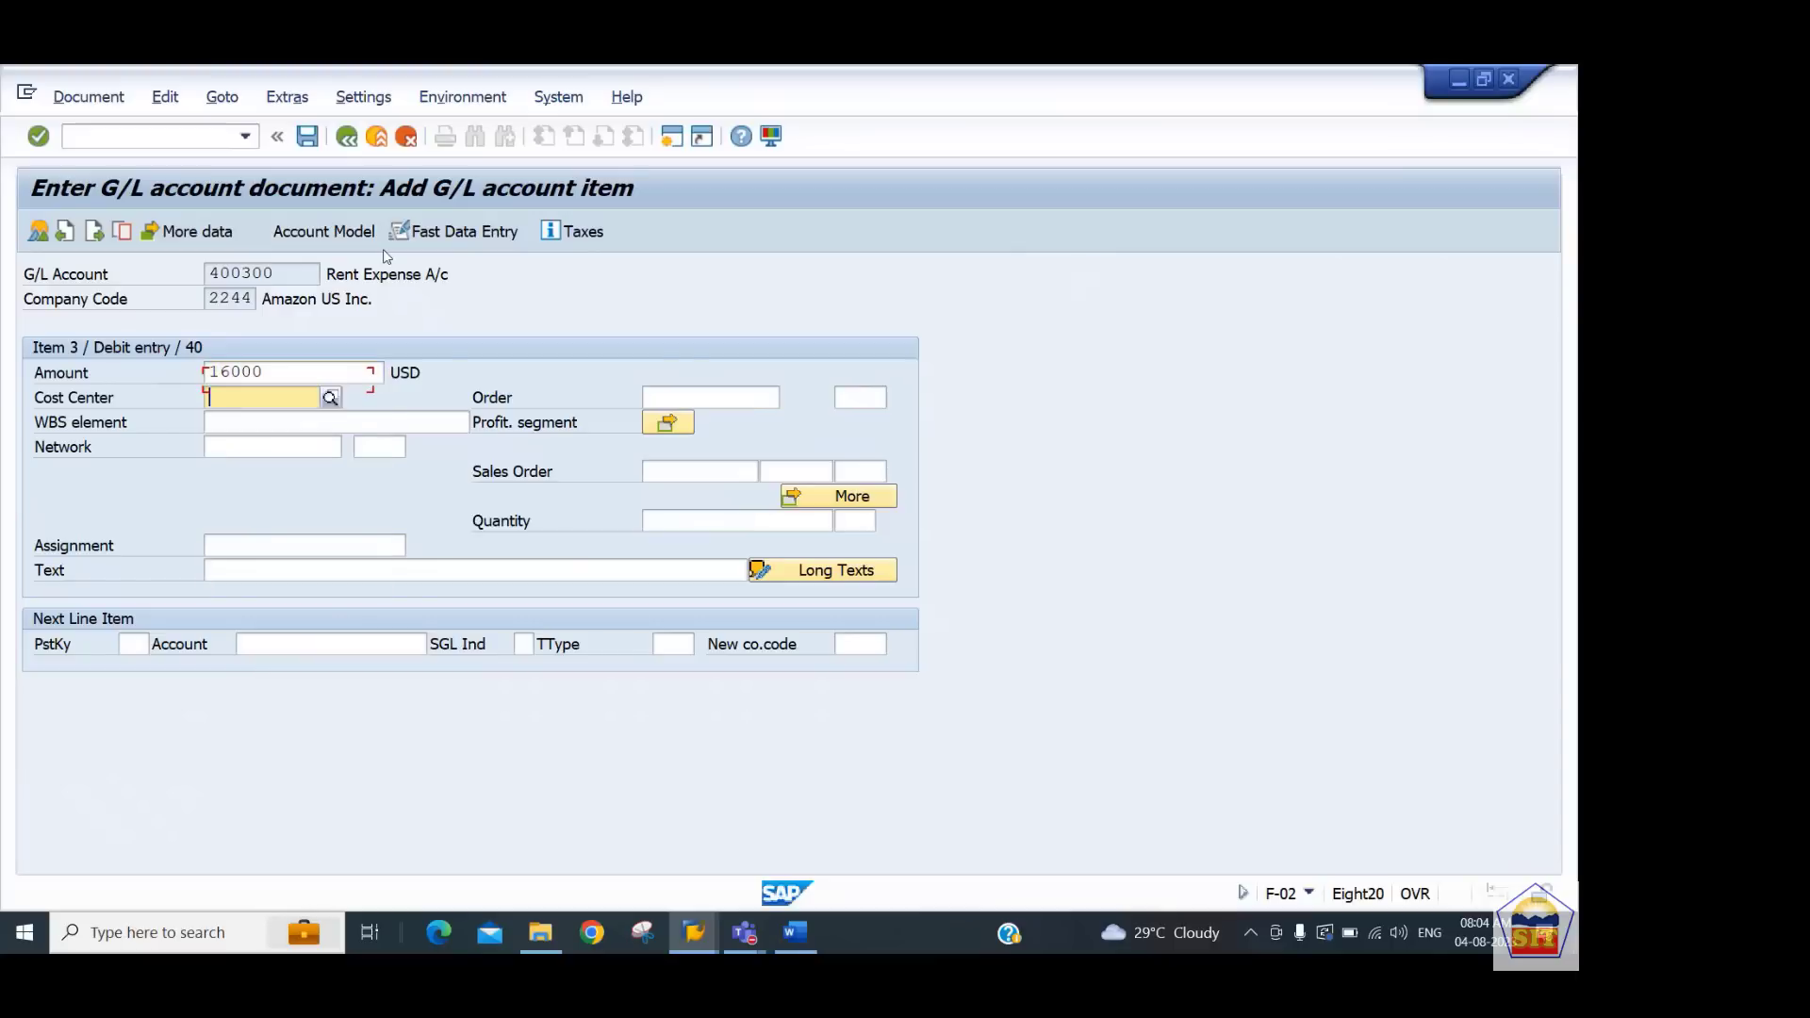
# Set the rent line's cost center to 440201
pyautogui.press('Tab')
pyautogui.hotkey('shift', 'Tab')
pyautogui.press('Down')
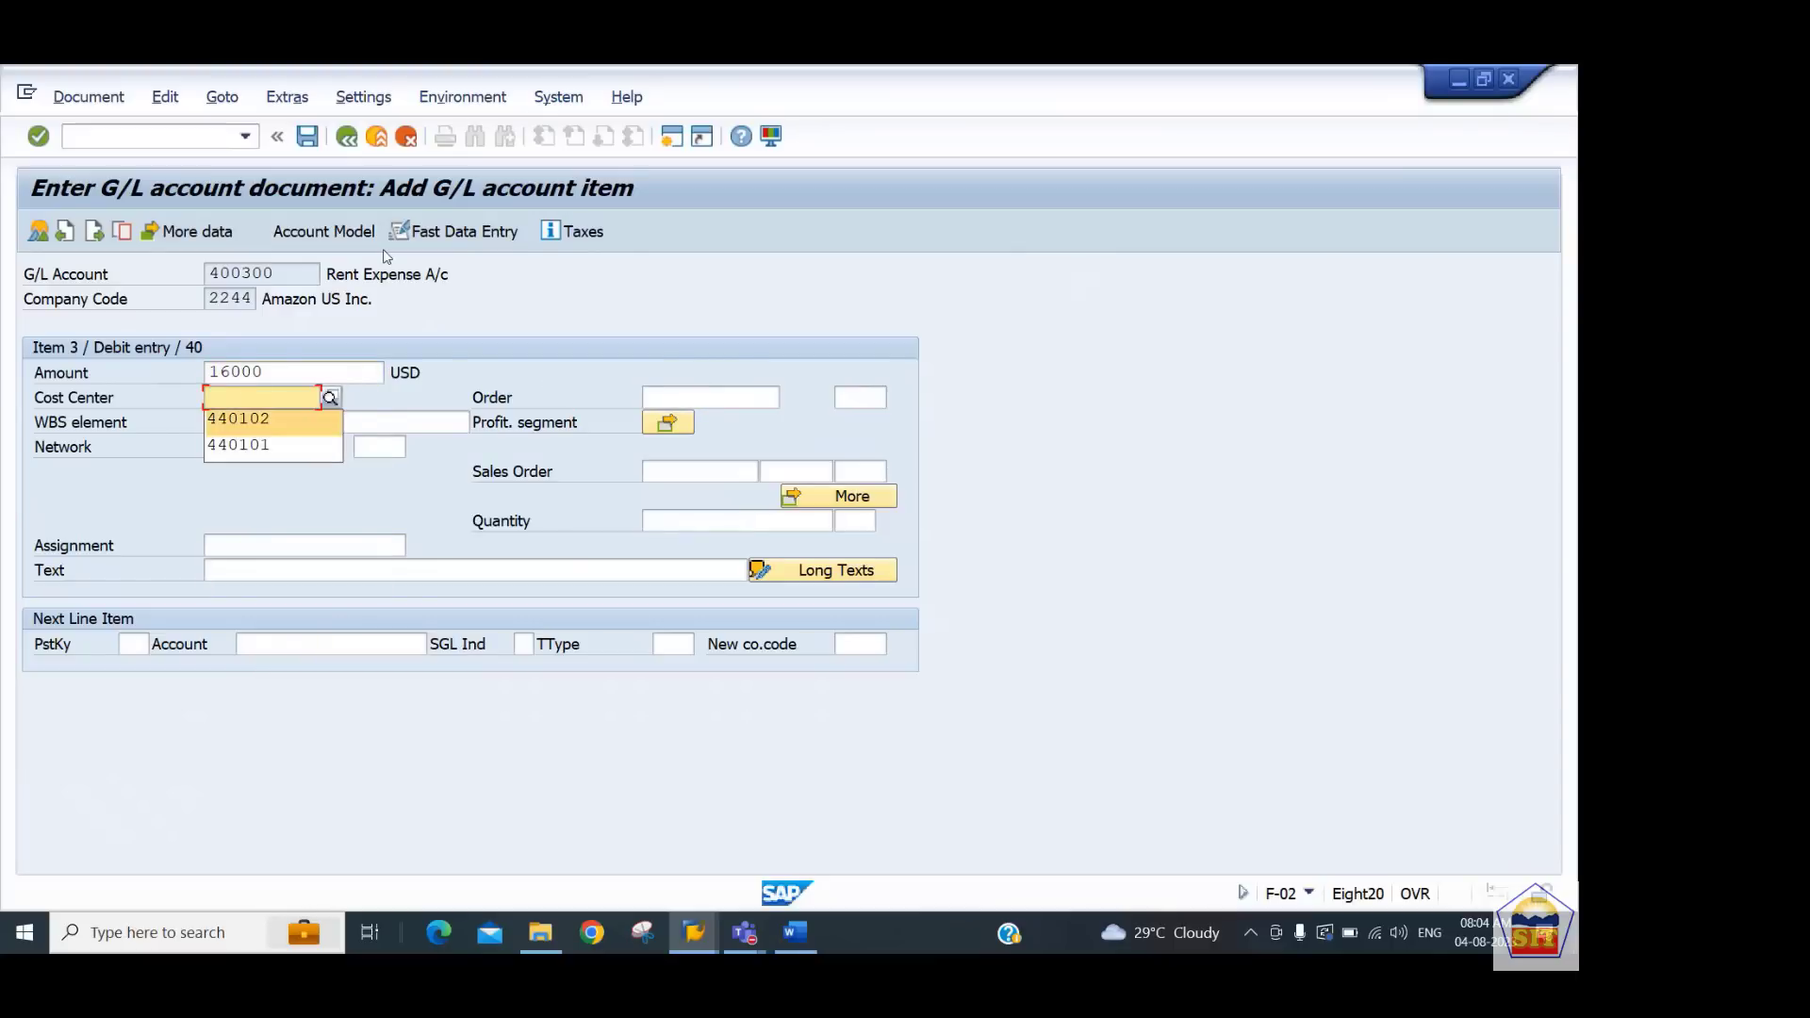
pyautogui.press('Tab')
pyautogui.hotkey('shift', 'Tab')
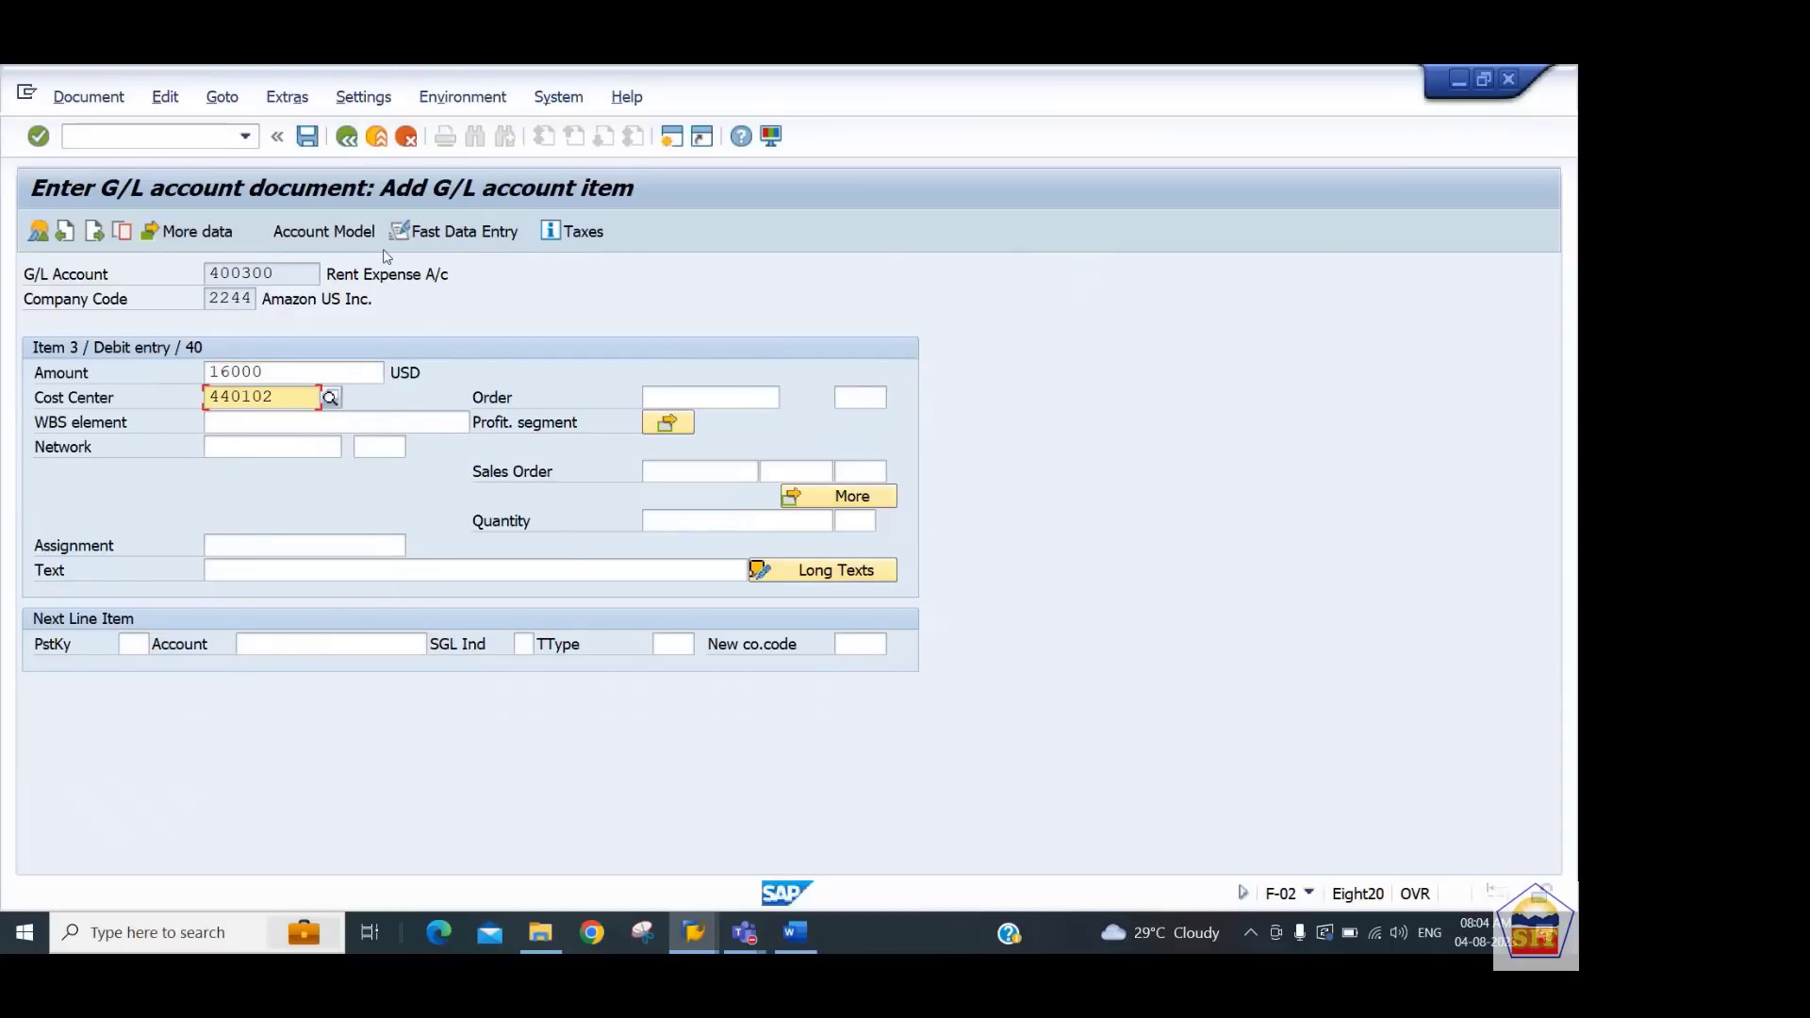
pyautogui.write('2012')
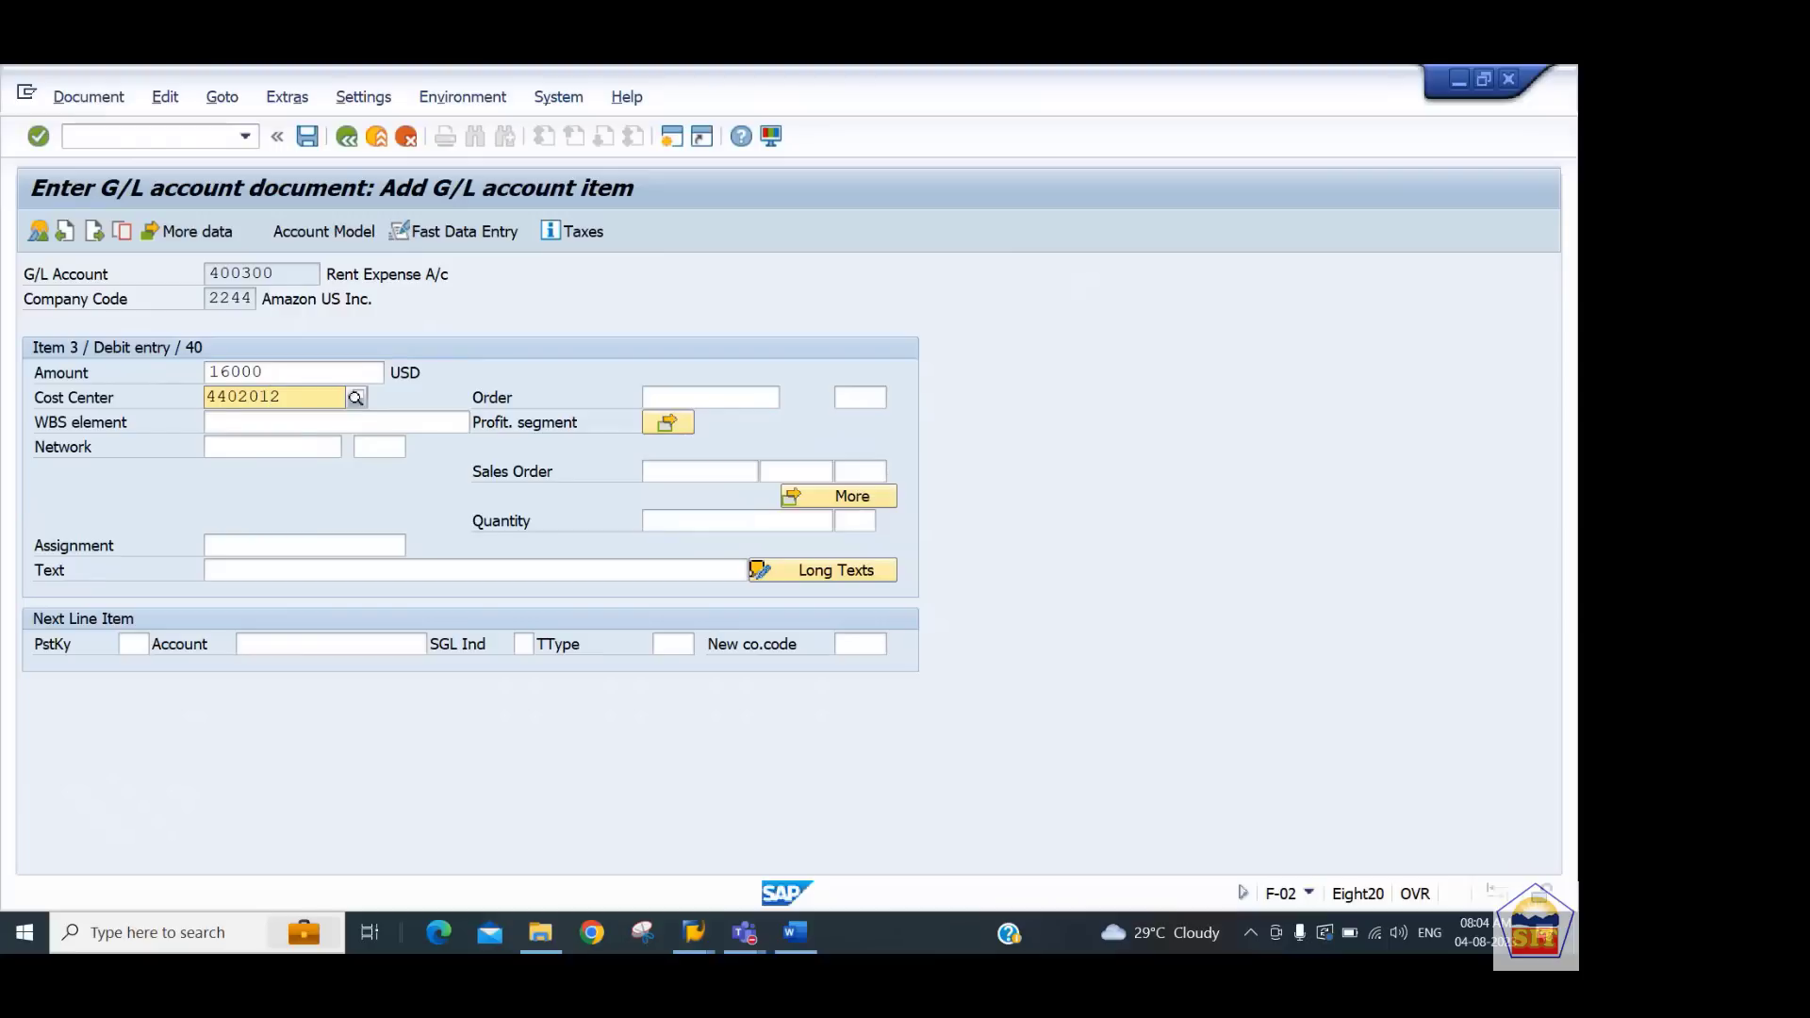
pyautogui.press('BackSpace')
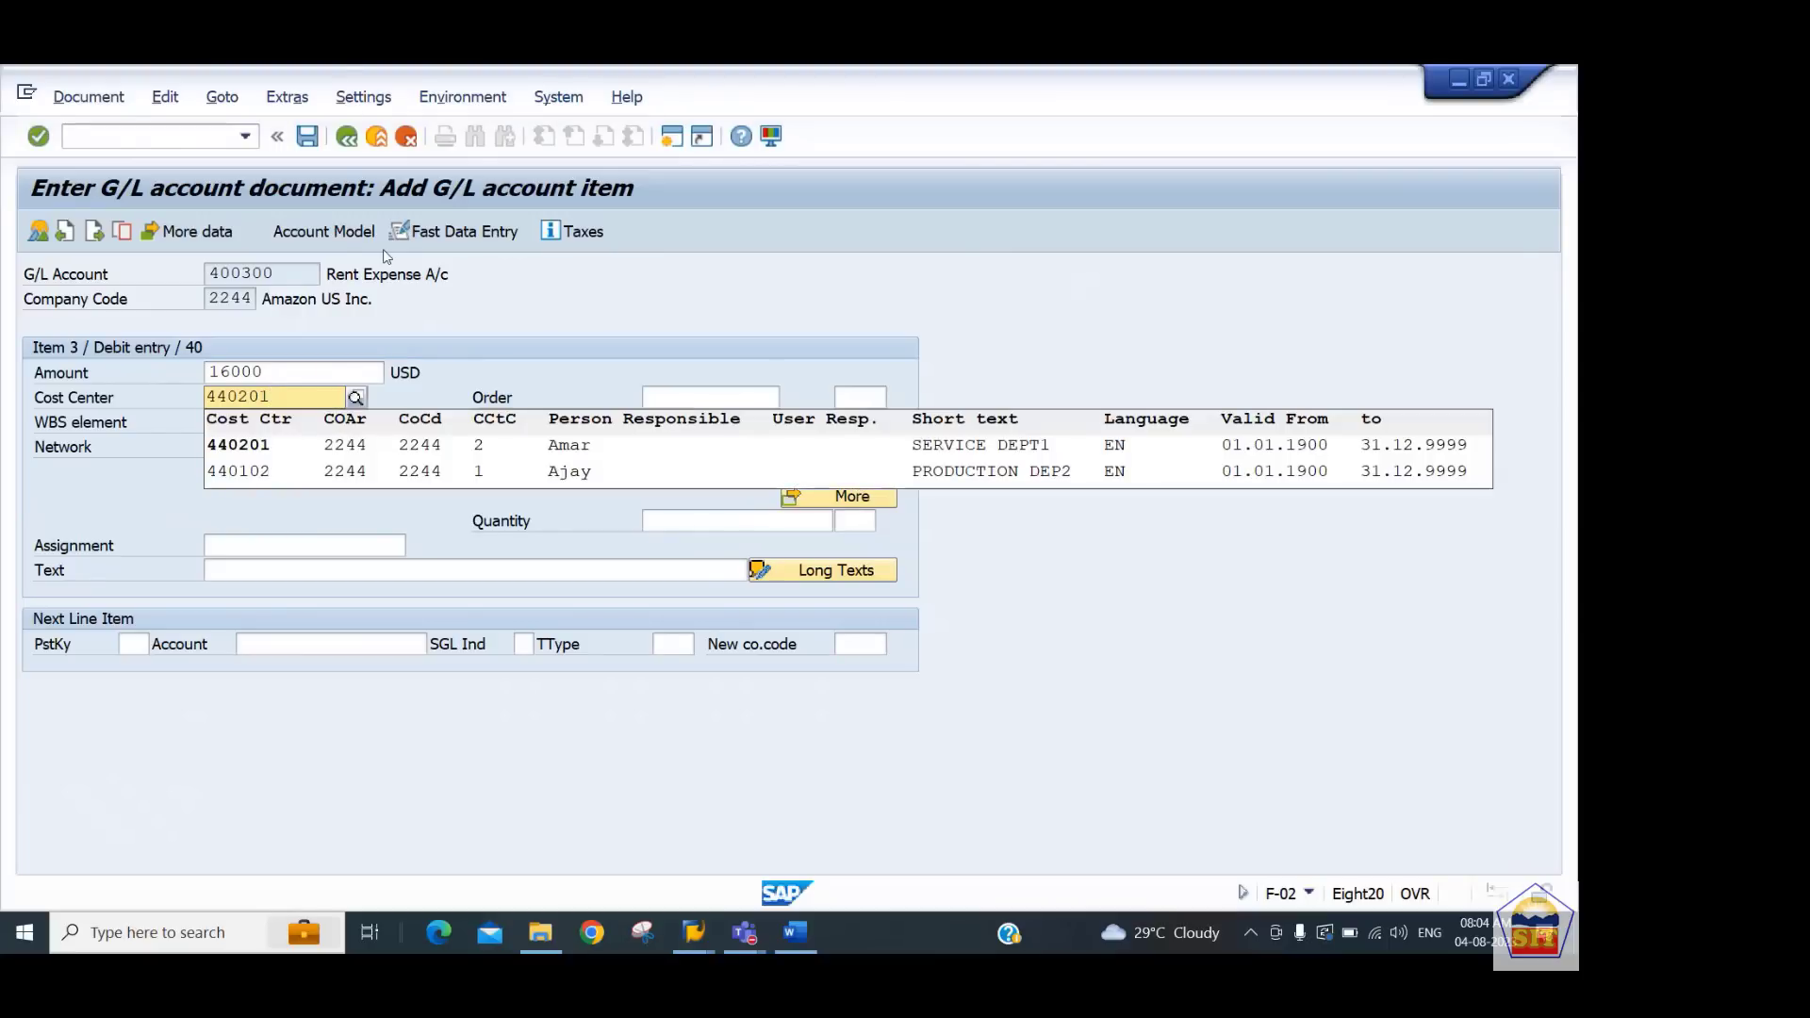
pyautogui.press('Down')
pyautogui.press('Return')
pyautogui.press('Tab')
pyautogui.press('Tab')
pyautogui.press('Tab')
pyautogui.press('Tab')
pyautogui.press('Tab')
pyautogui.press('Tab')
pyautogui.press('Tab')
pyautogui.press('Tab')
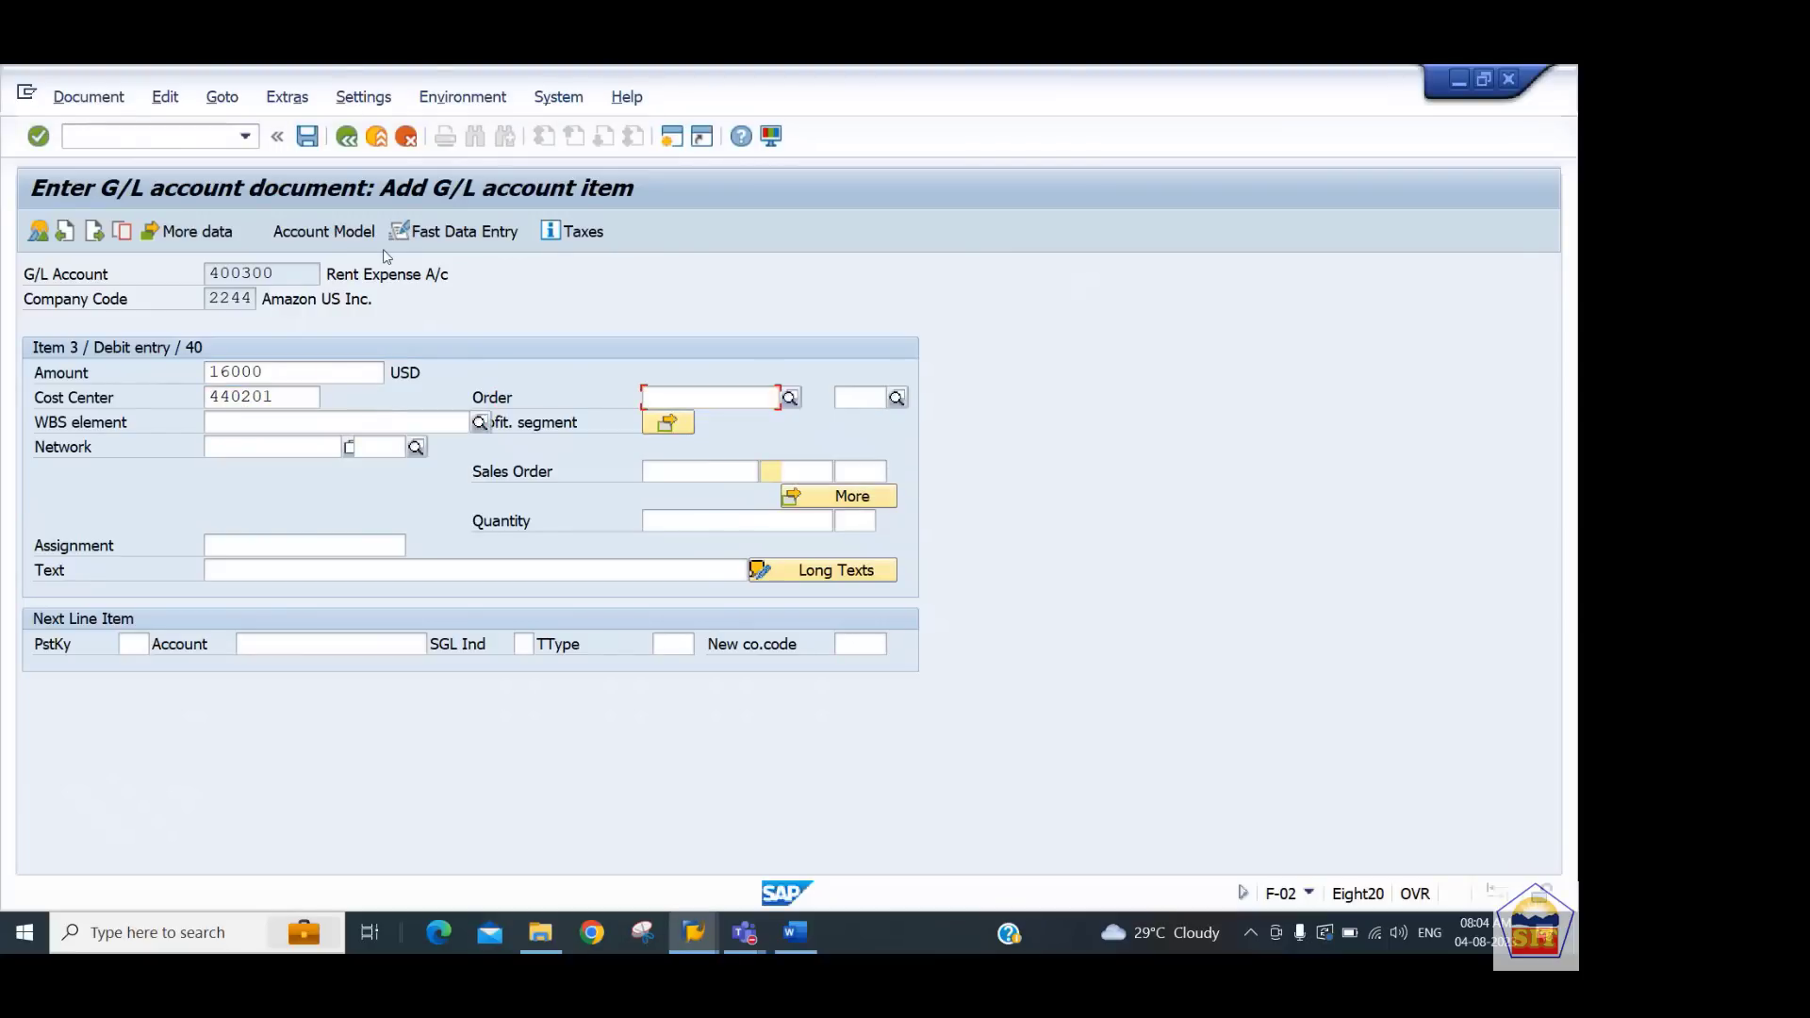
pyautogui.press('Tab')
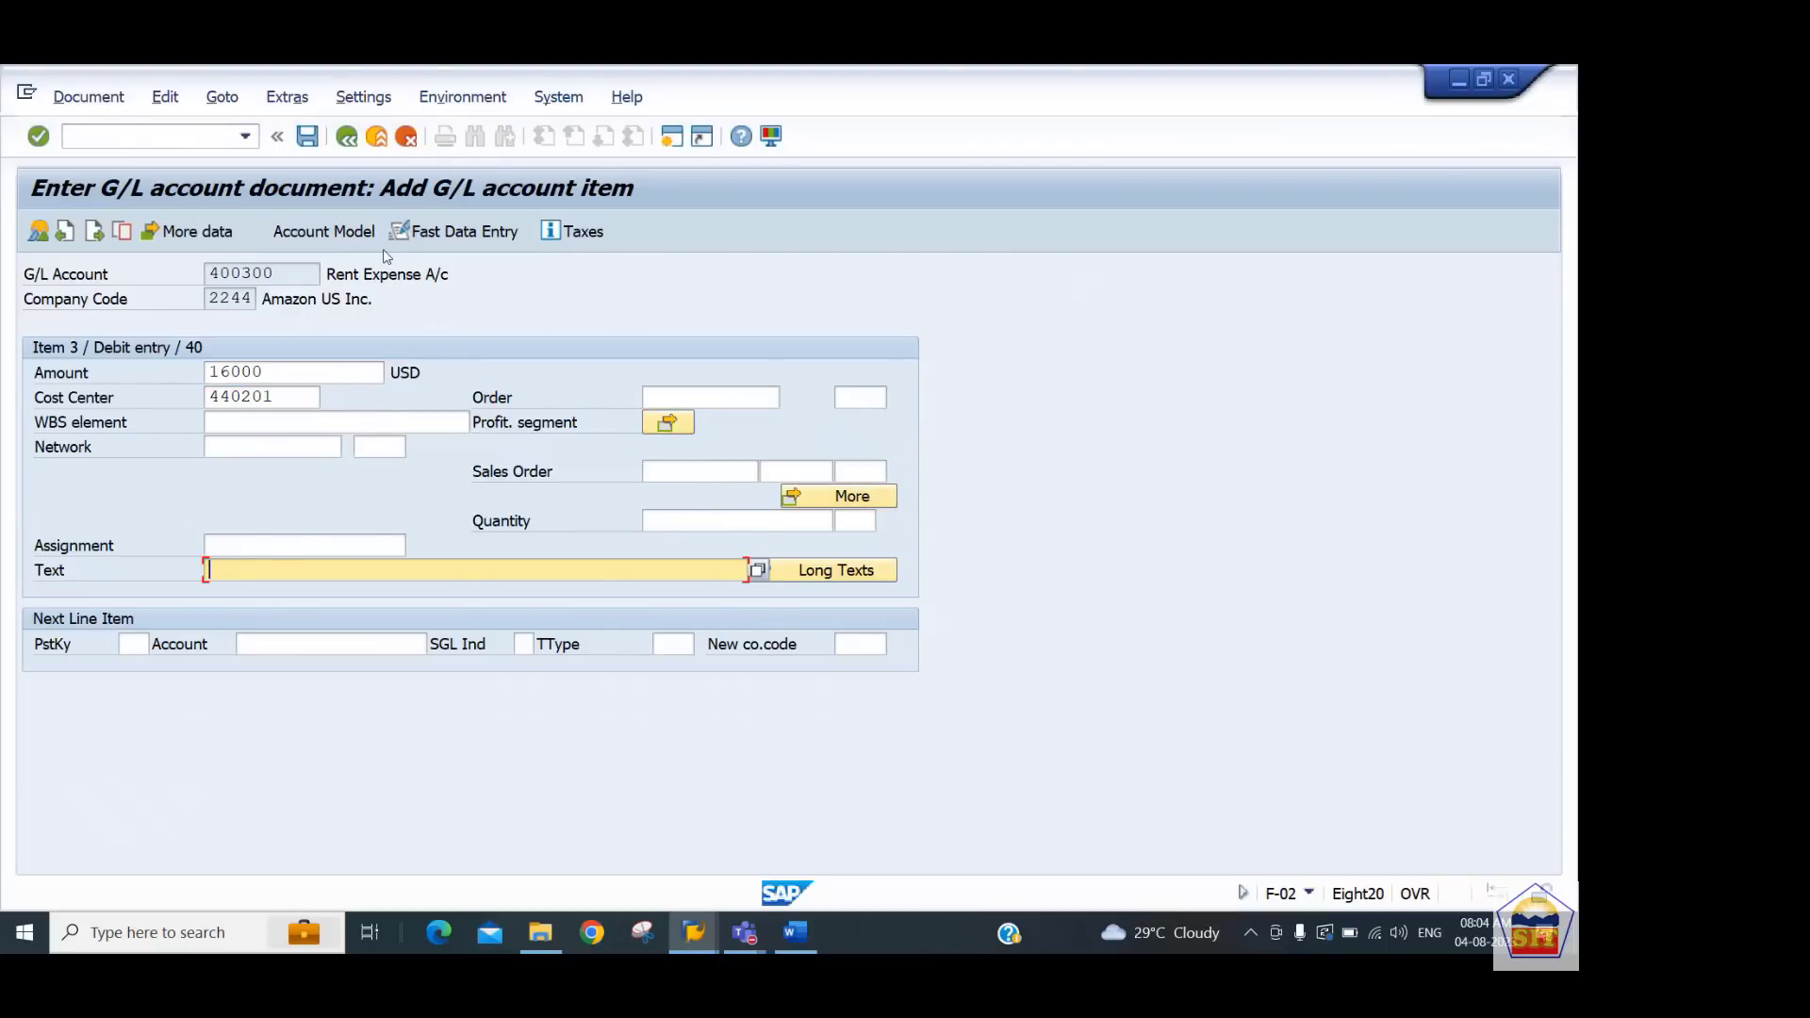
# Enter the rent line text 'rent paid' and add a credit line with posting key 50 and account 200100
pyautogui.write('rent paid')
pyautogui.press('Tab')
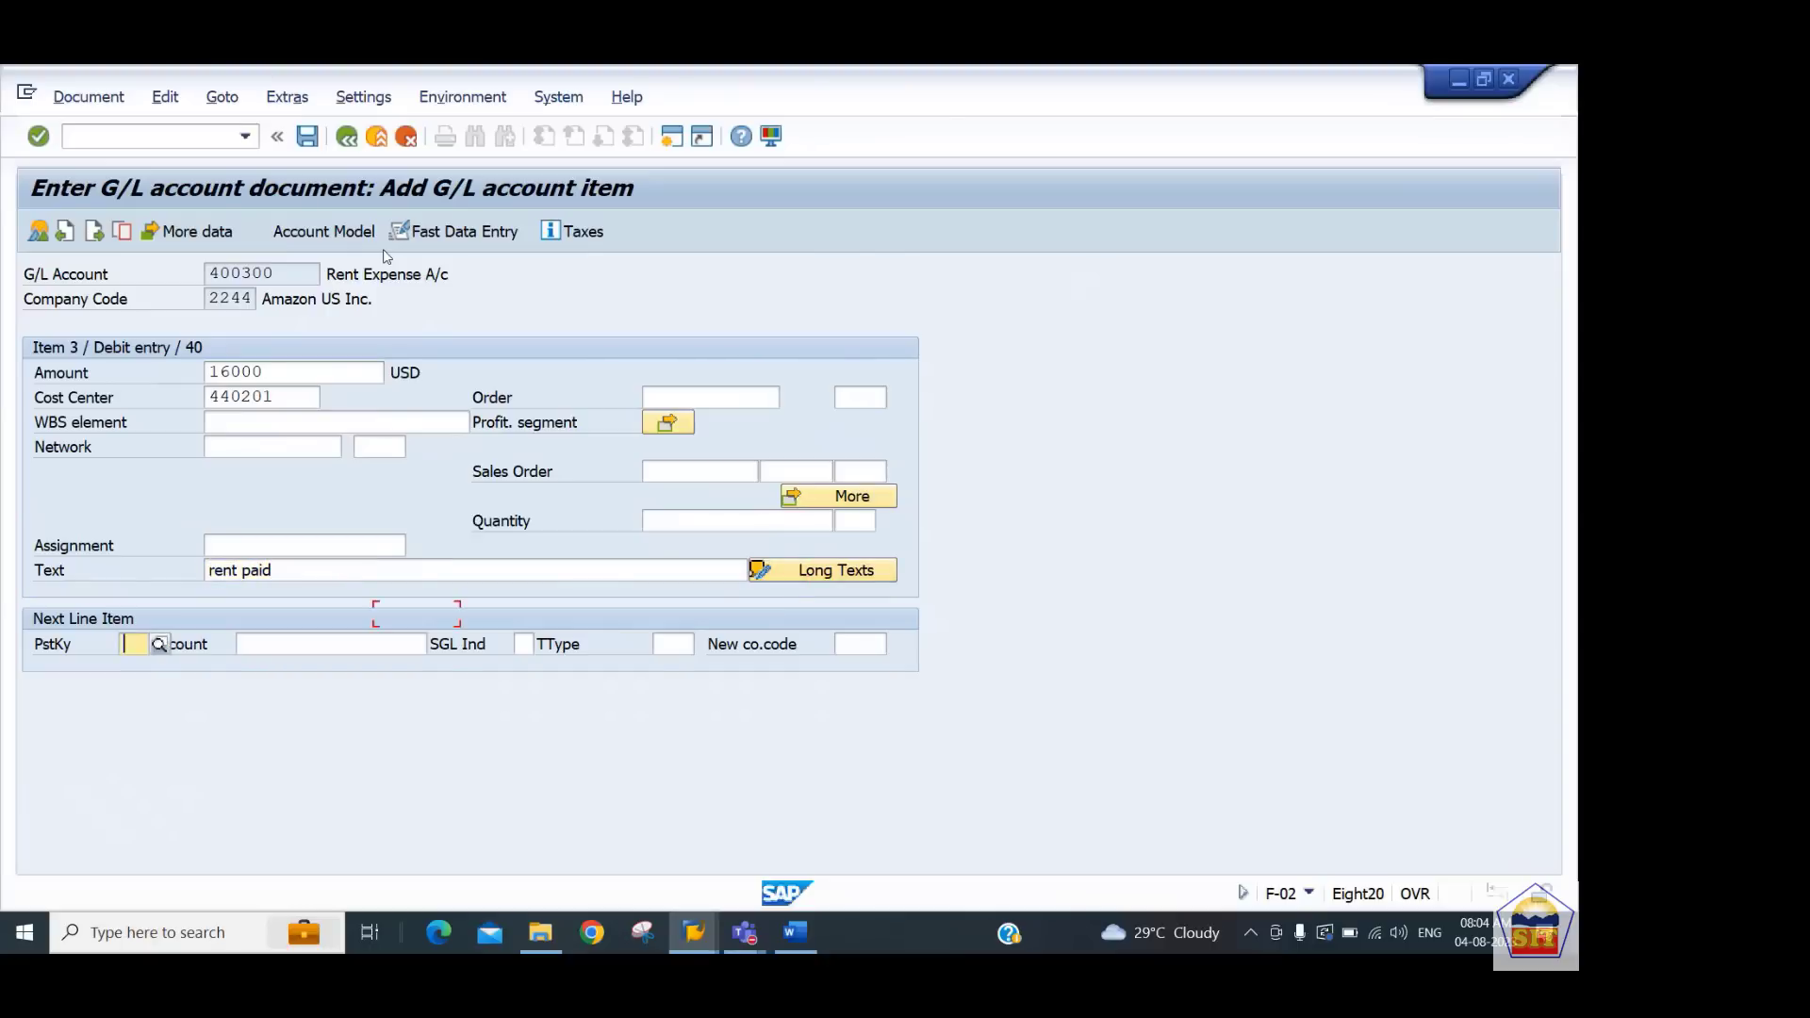
pyautogui.write('50')
pyautogui.press('Tab')
pyautogui.write('20010')
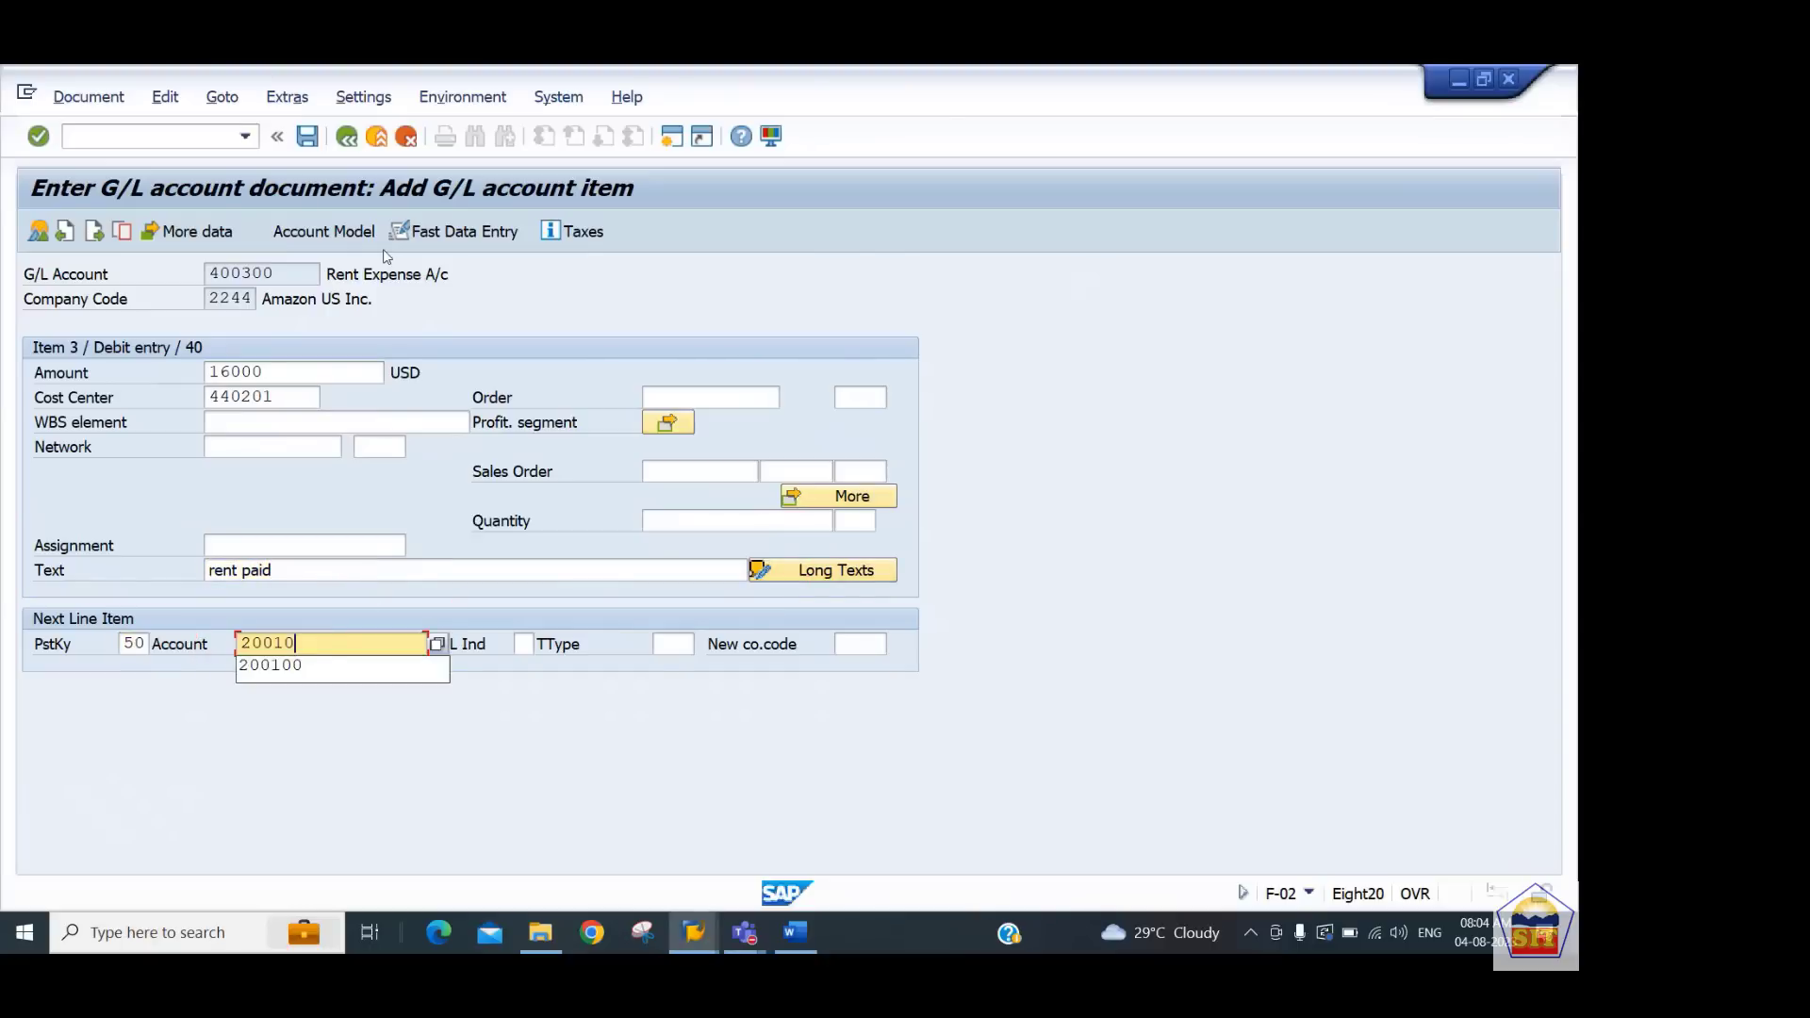
pyautogui.write('0')
pyautogui.press('Return')
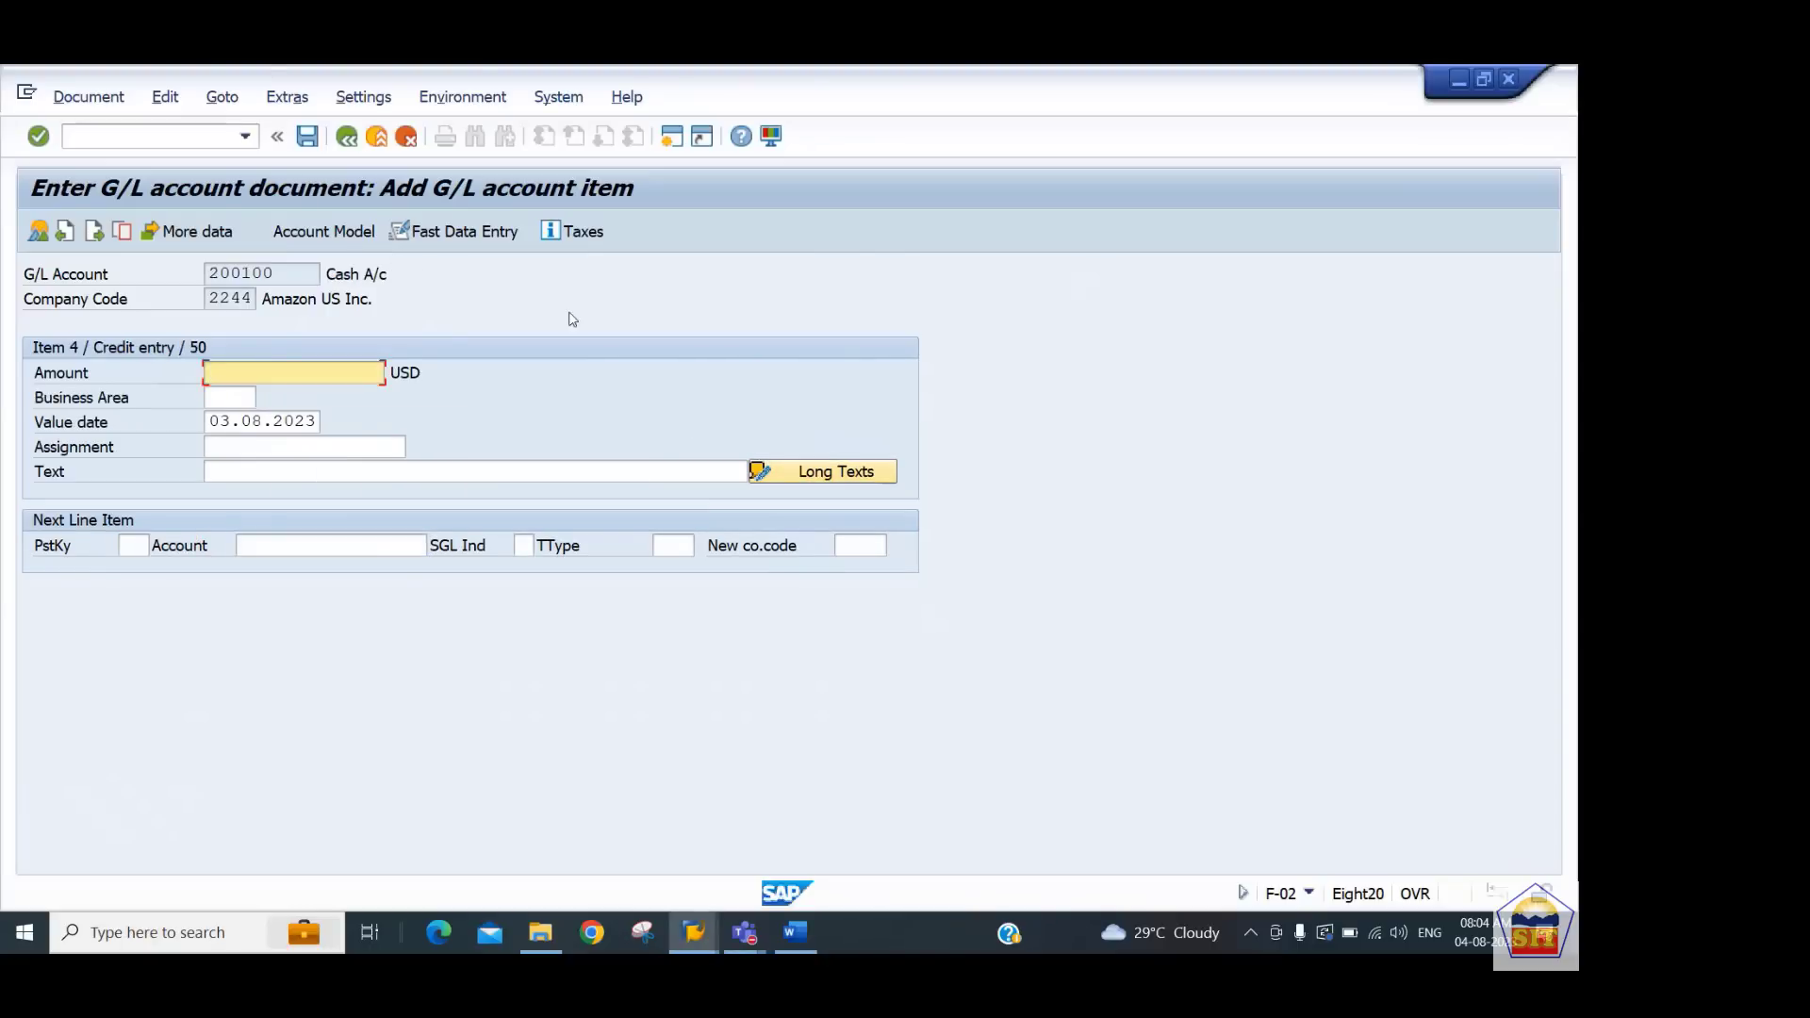
# Set the cash line amount to * to balance automatically and its text to 'rent paid'
pyautogui.write('*')
pyautogui.press('Tab')
pyautogui.press('Tab')
pyautogui.press('Tab')
pyautogui.press('Tab')
pyautogui.write('rent paid')
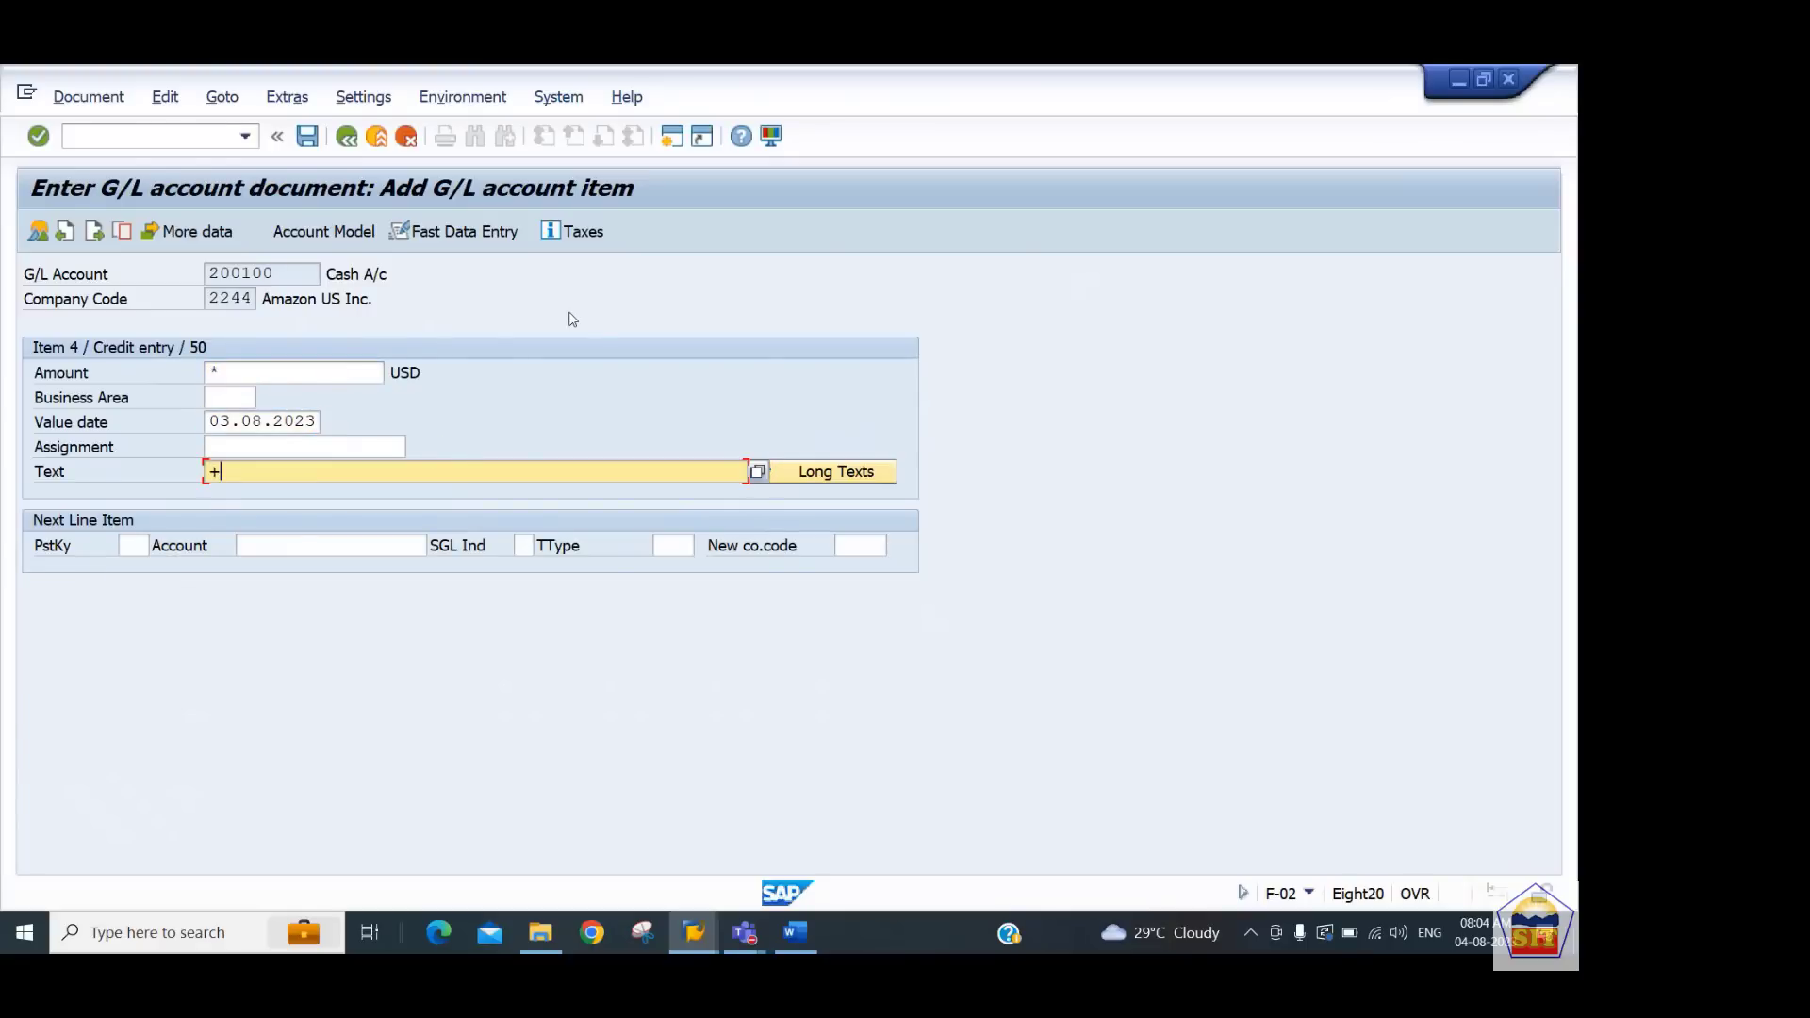
pyautogui.press('Return')
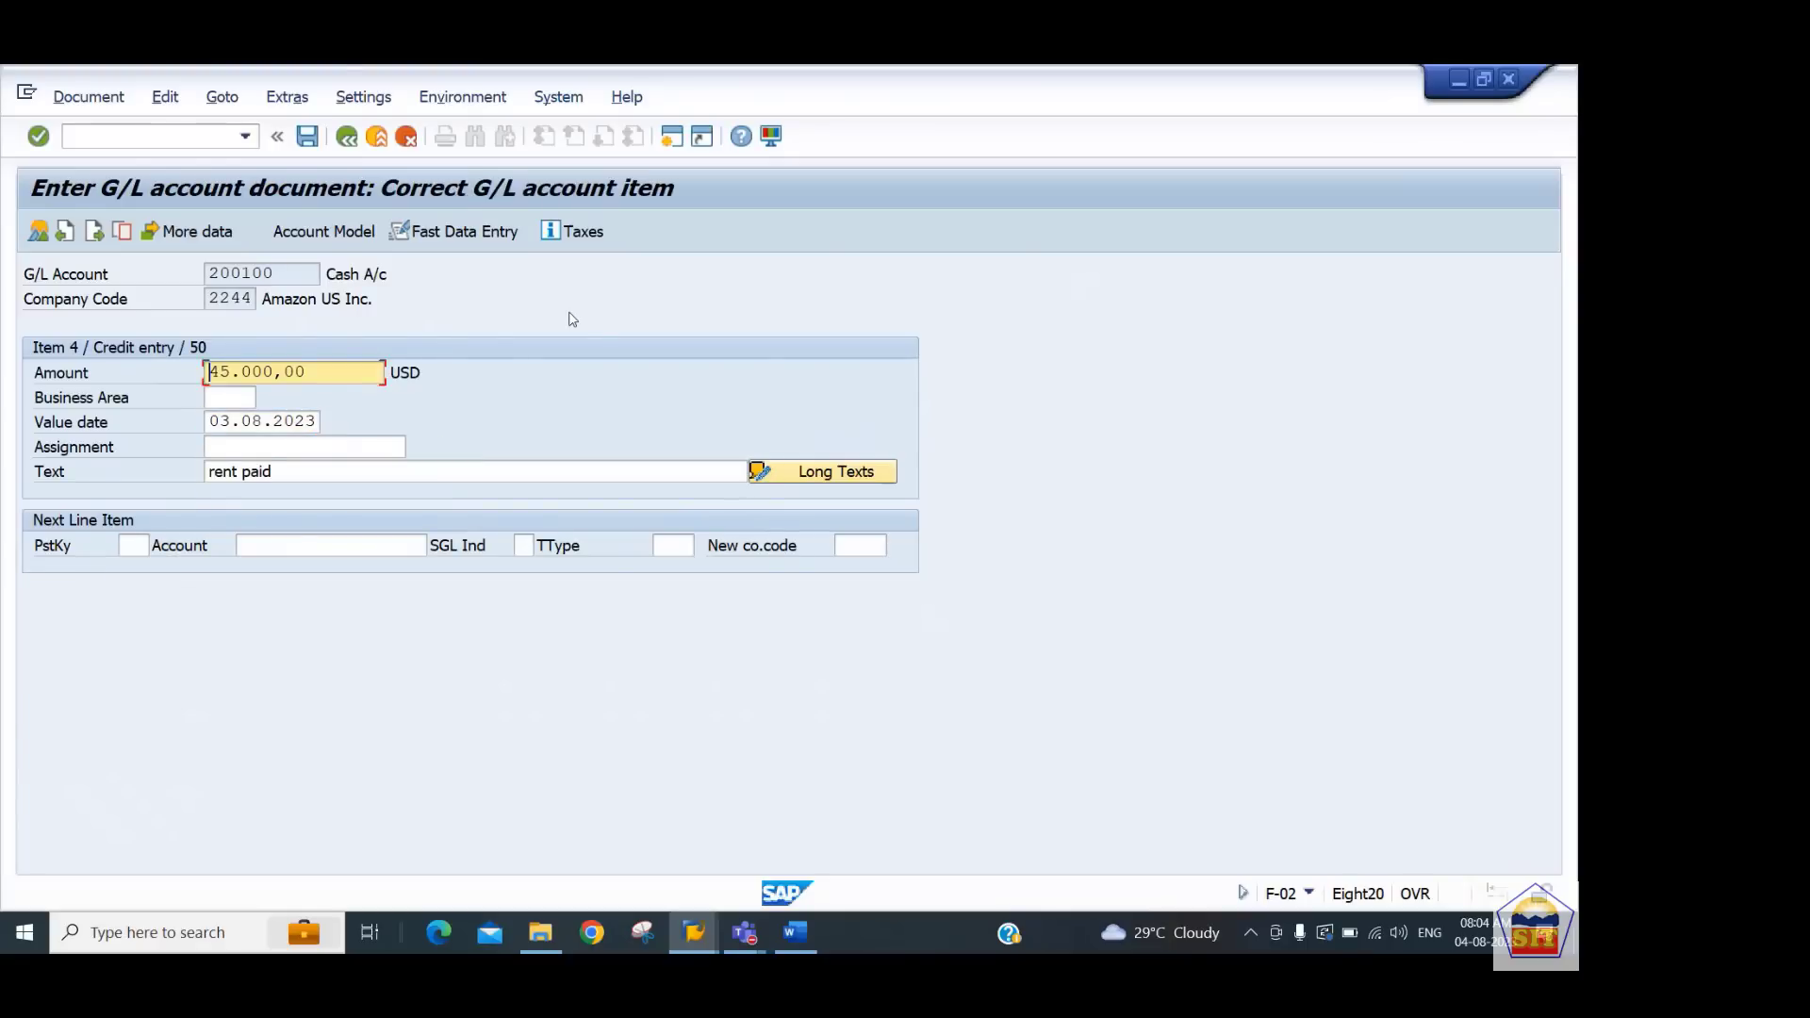
# Review the document overview, post the document, and open the posted document for display
pyautogui.click(37, 231)
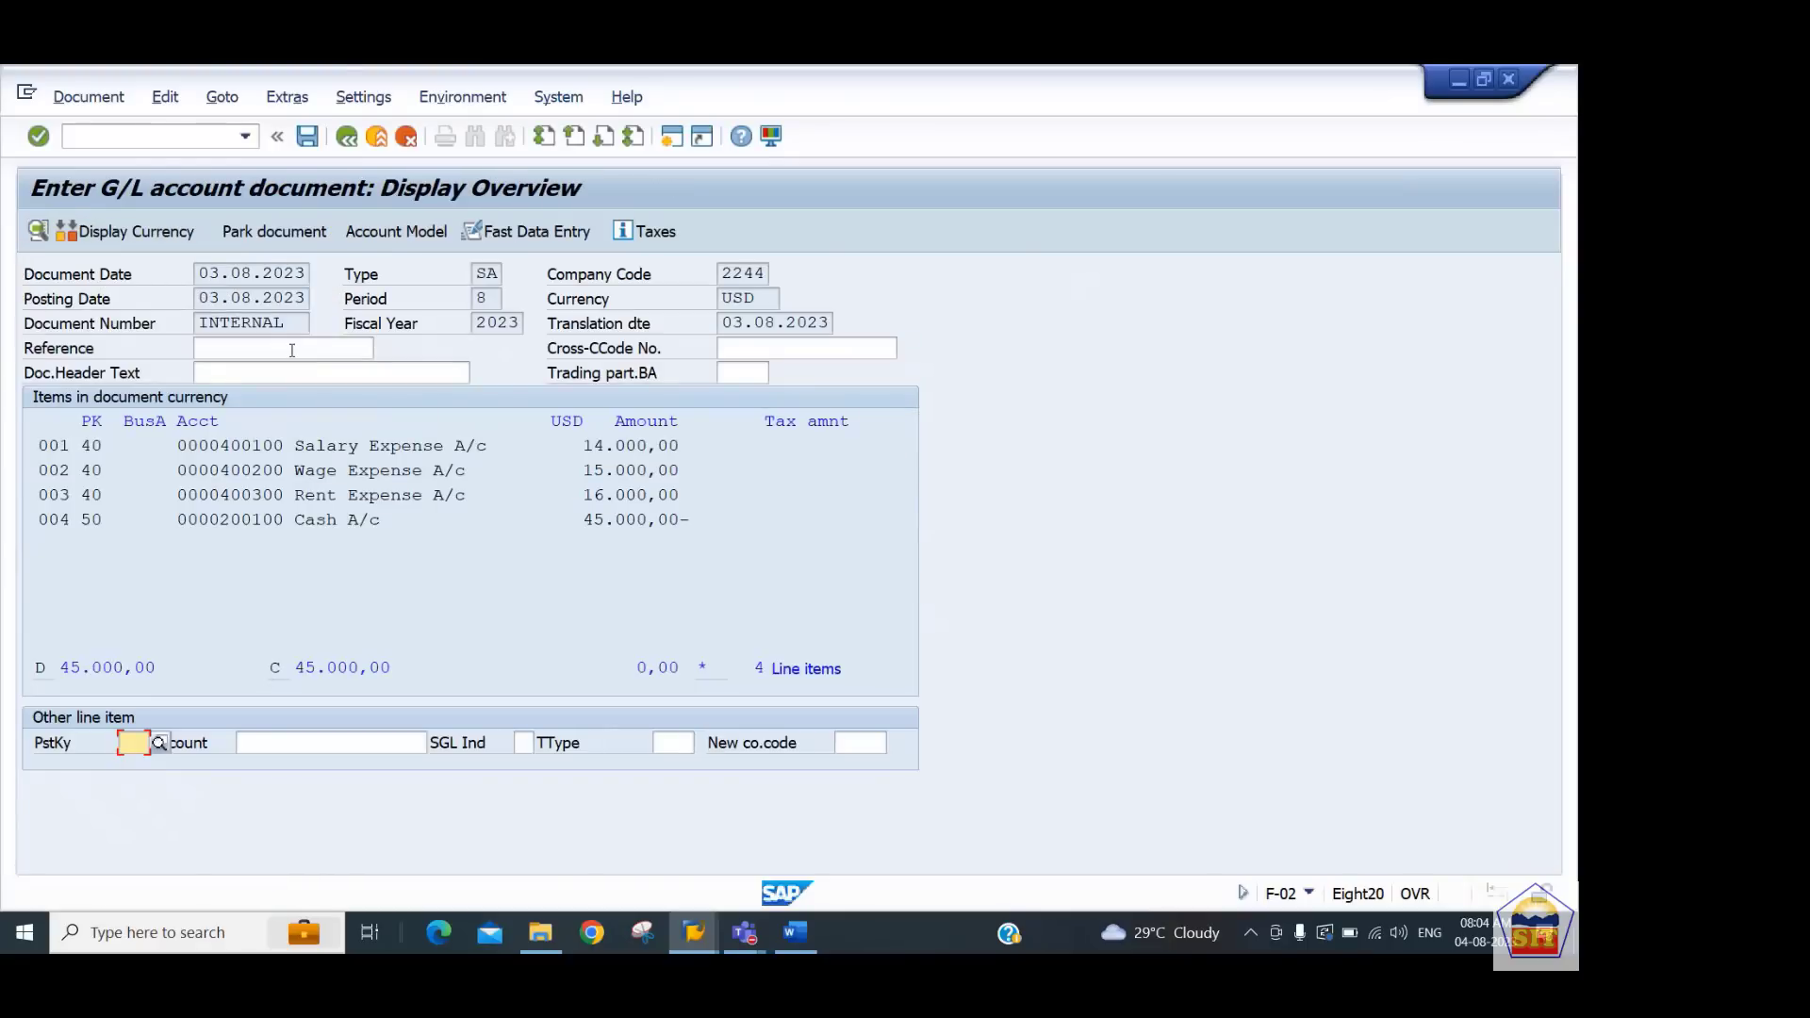
pyautogui.click(312, 144)
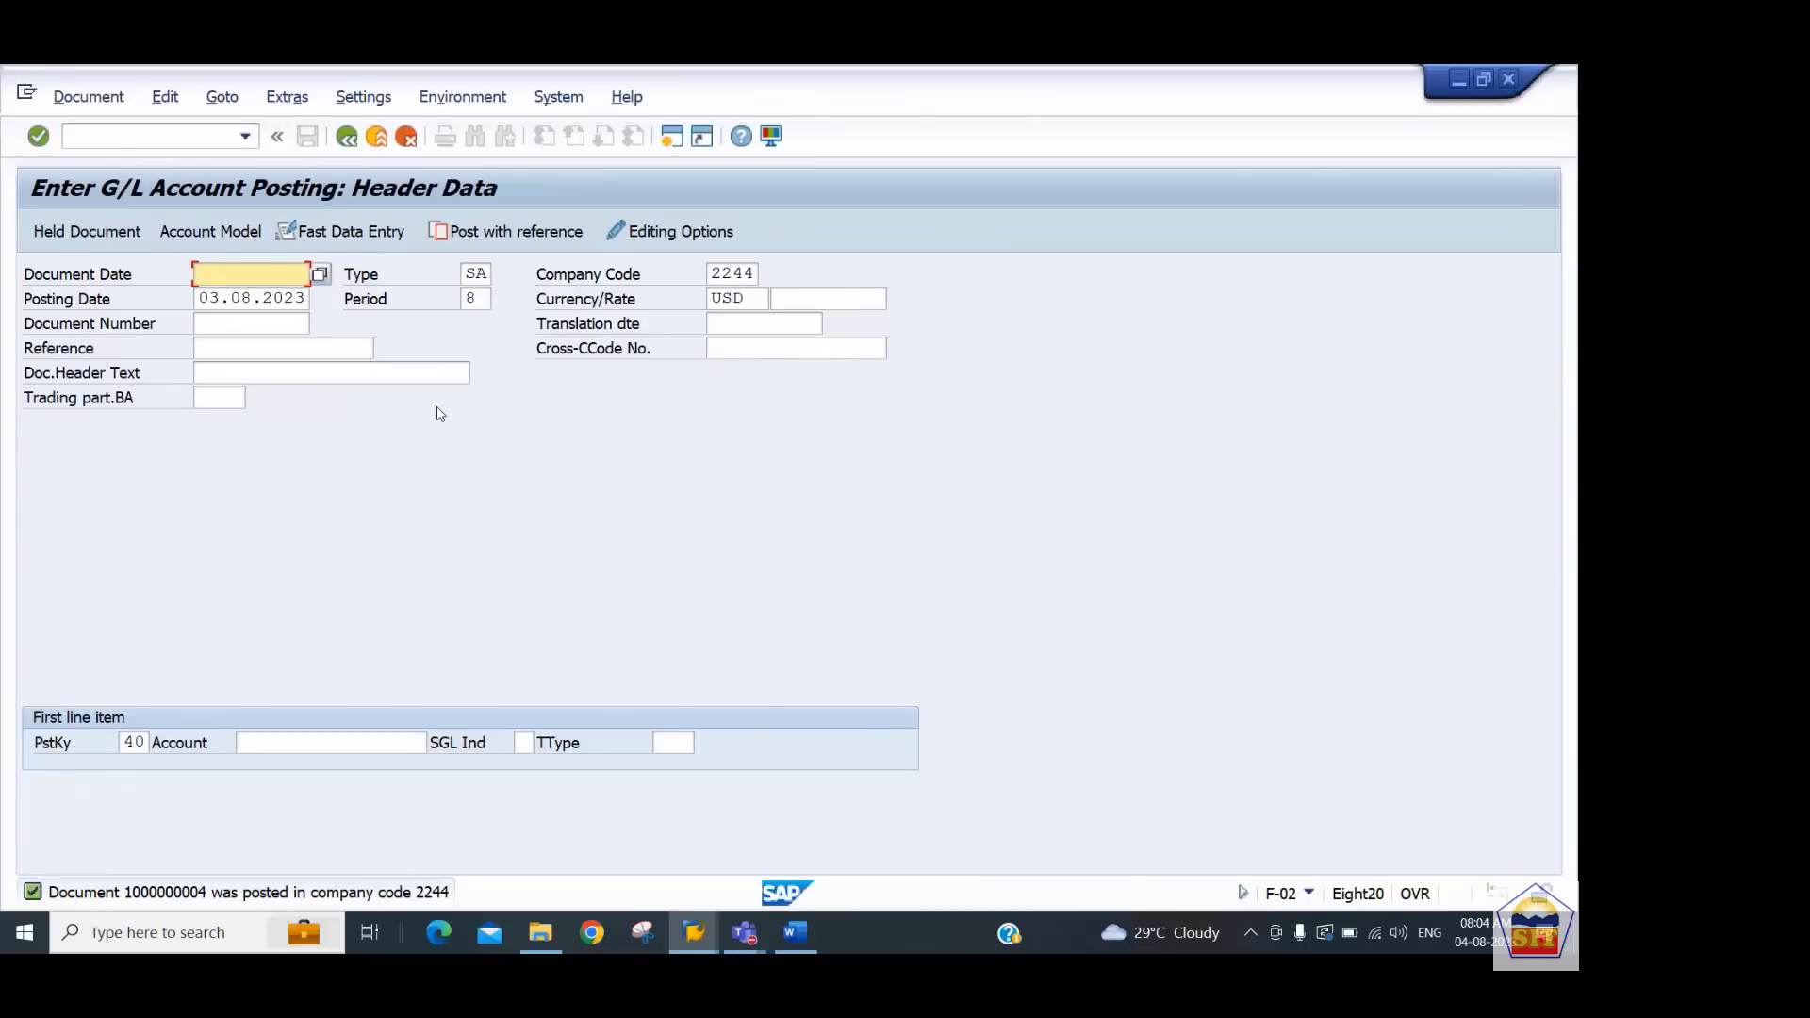
pyautogui.click(72, 105)
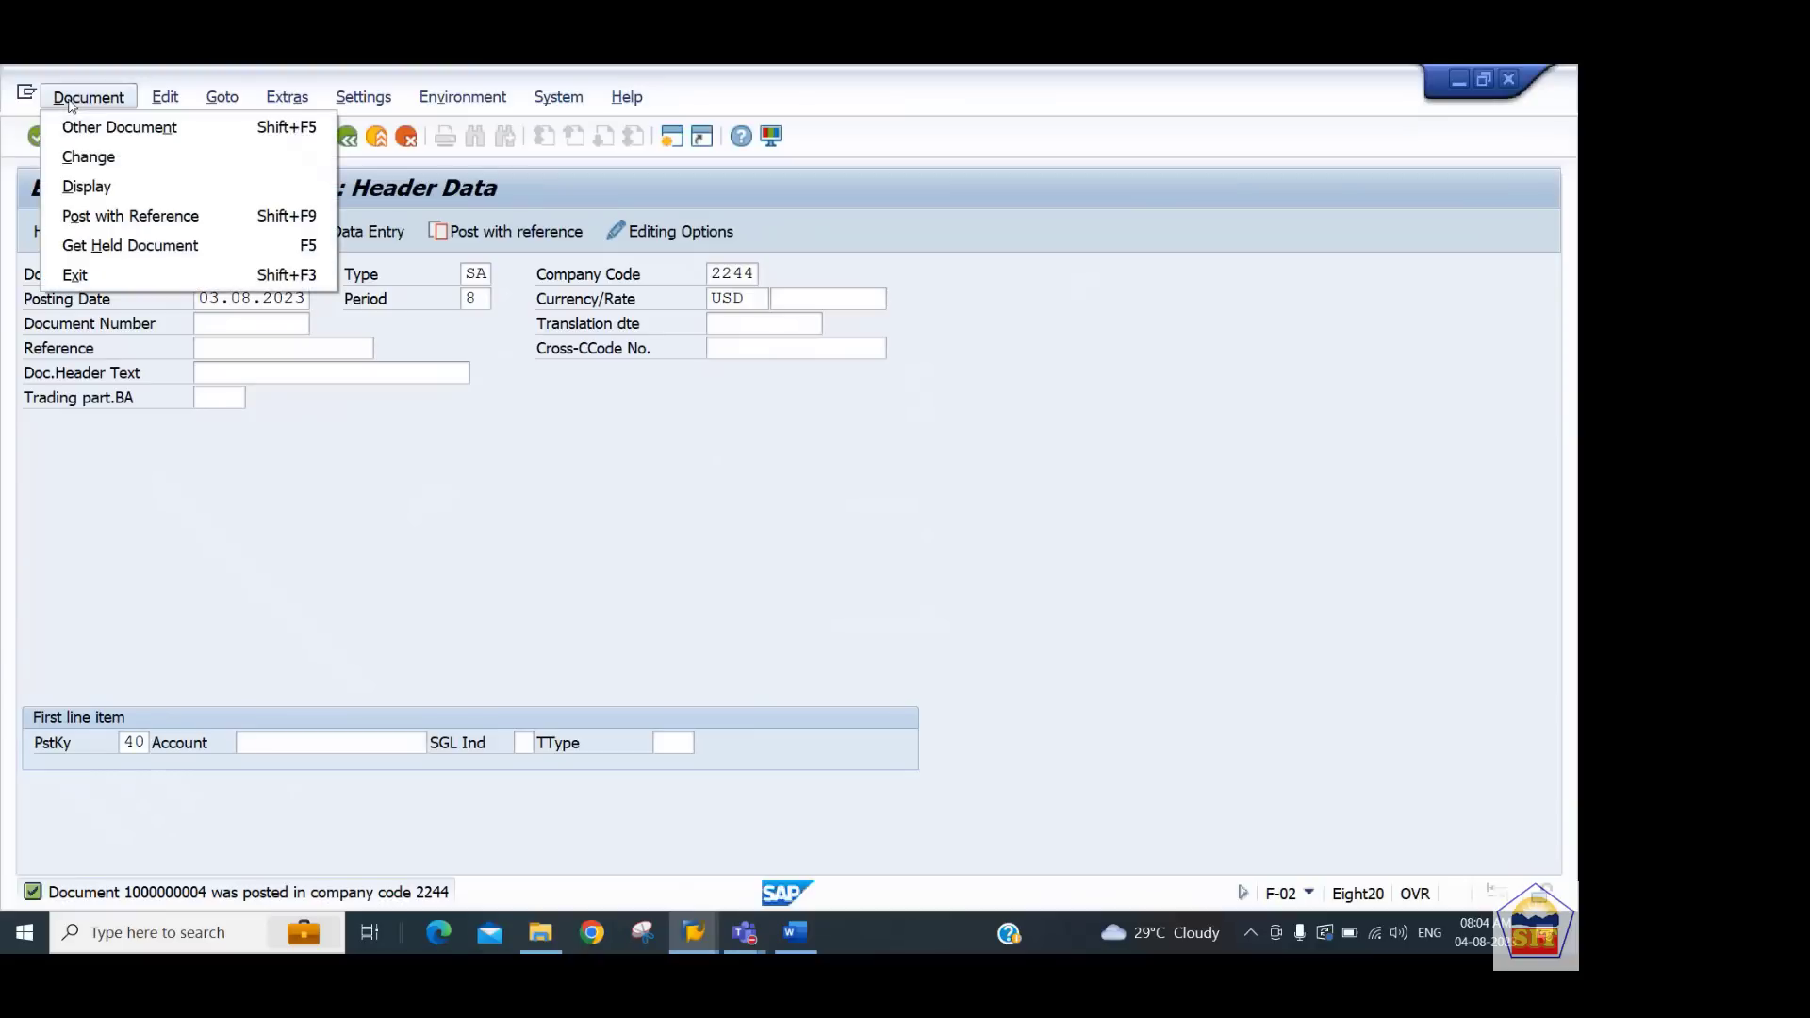
pyautogui.click(104, 185)
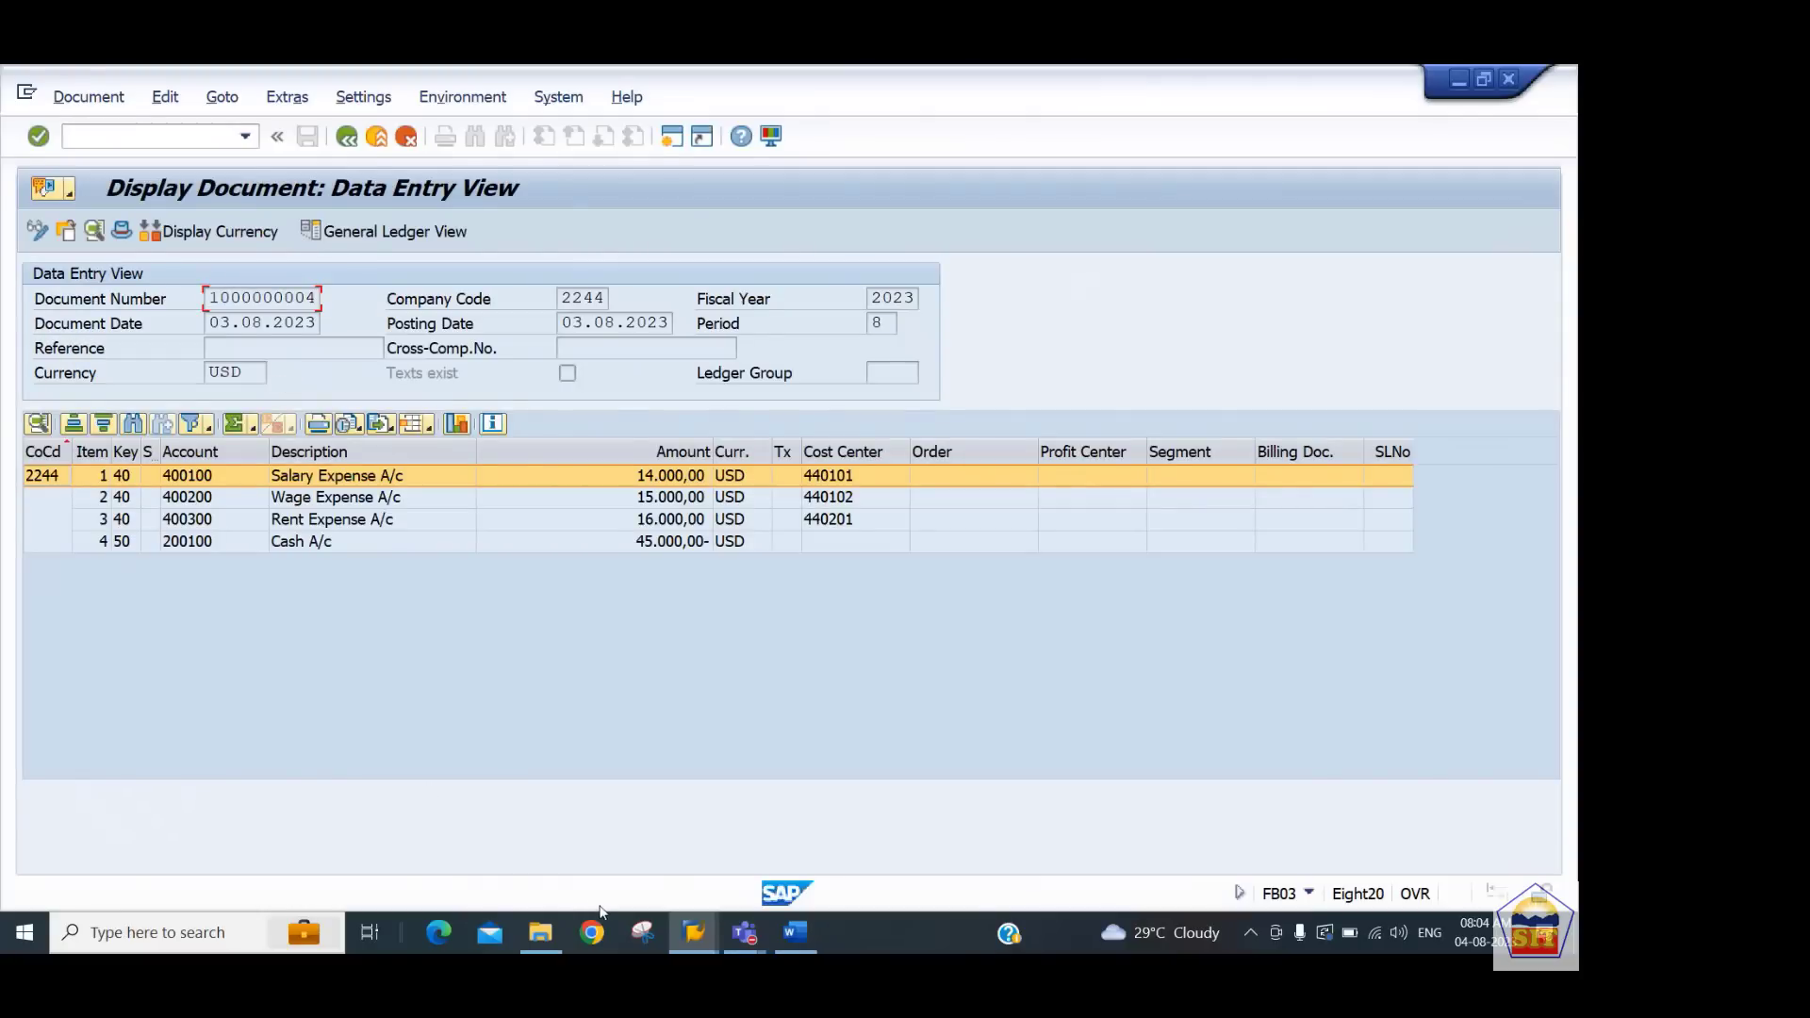
# Switch to the Word notes and read the instructions for viewing controlling documents with KSB5
pyautogui.click(795, 935)
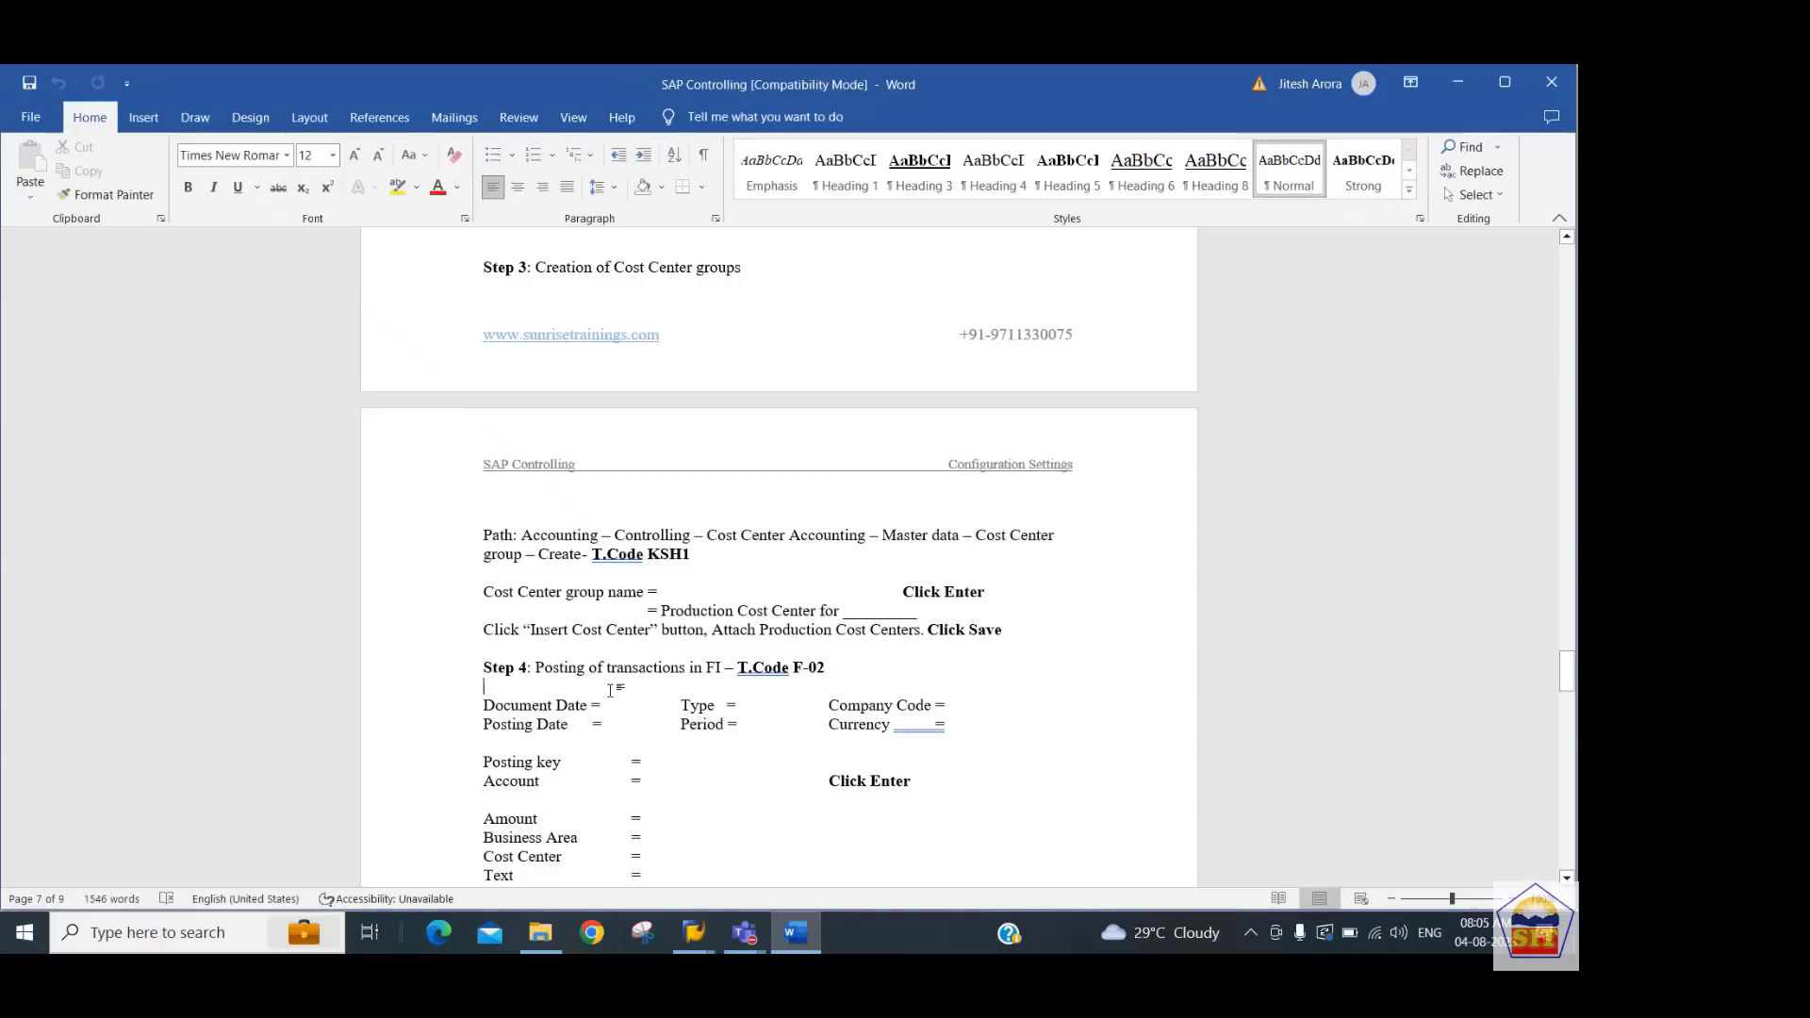
pyautogui.press('Down')
pyautogui.press('Down')
pyautogui.press('Down')
pyautogui.press('Down')
pyautogui.press('Down')
pyautogui.press('Down')
pyautogui.scroll(-7, 612, 691)
pyautogui.scroll(-1, 612, 691)
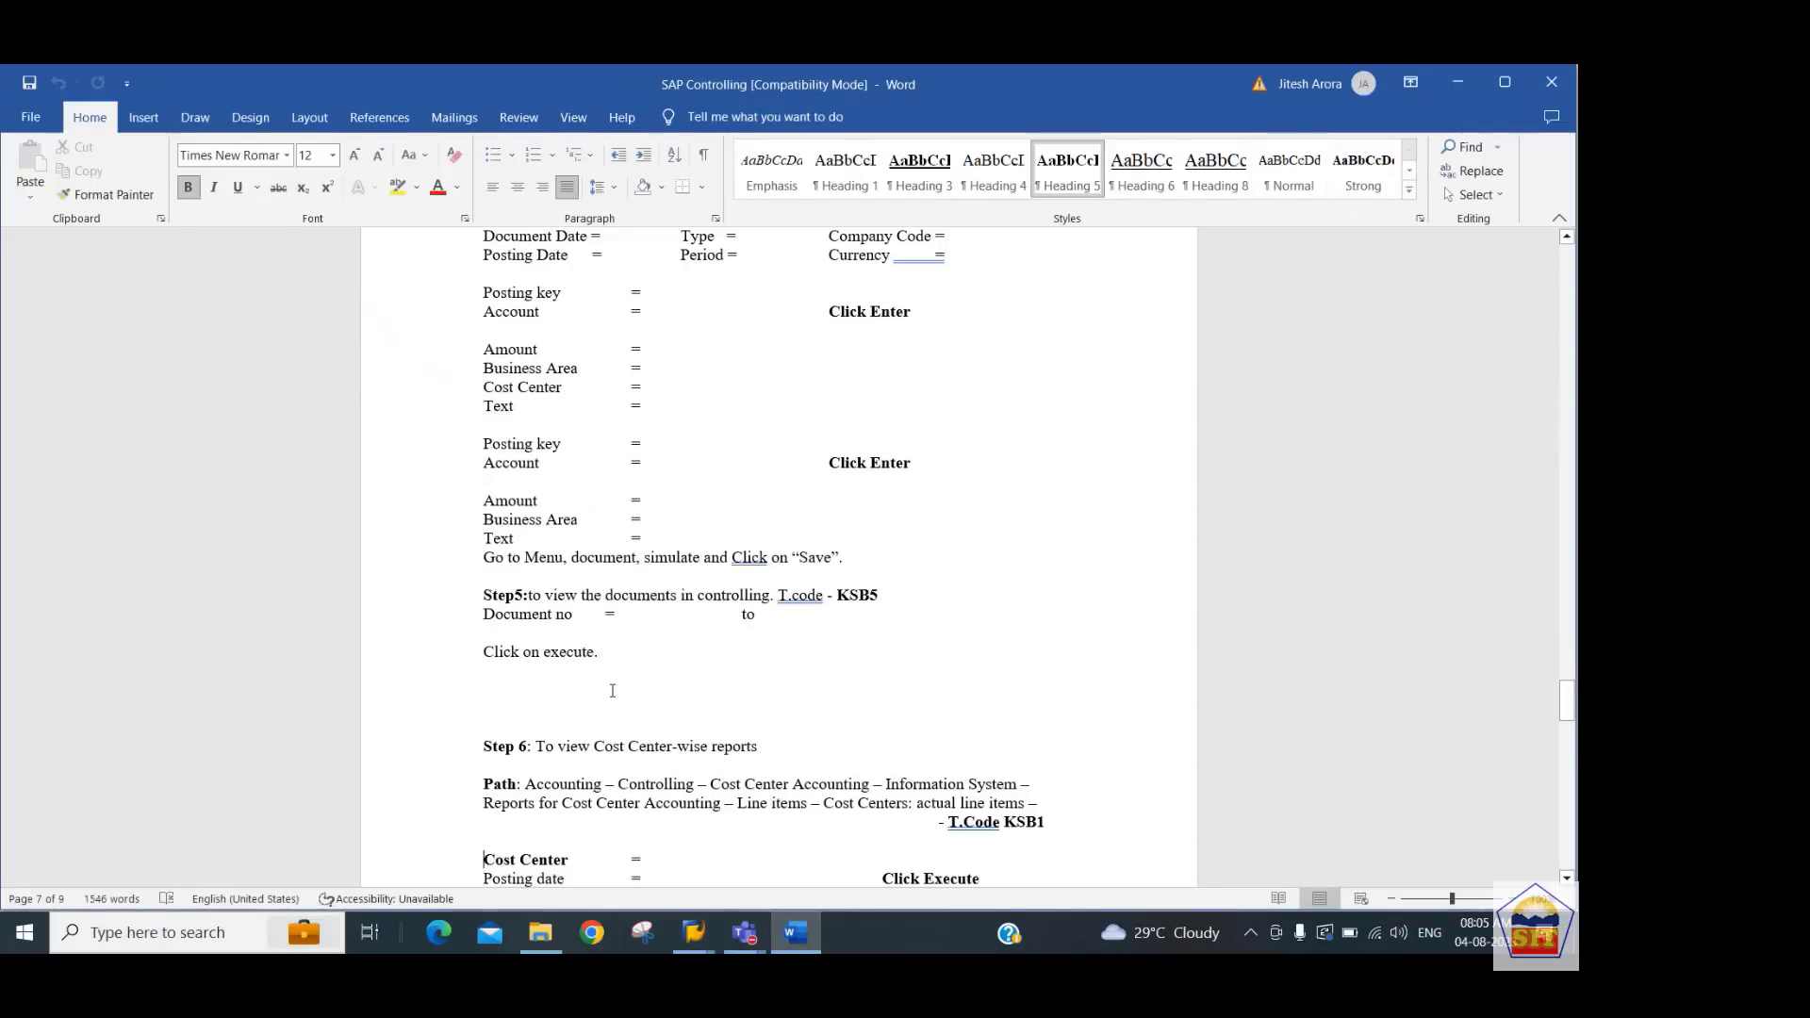
pyautogui.press('Down')
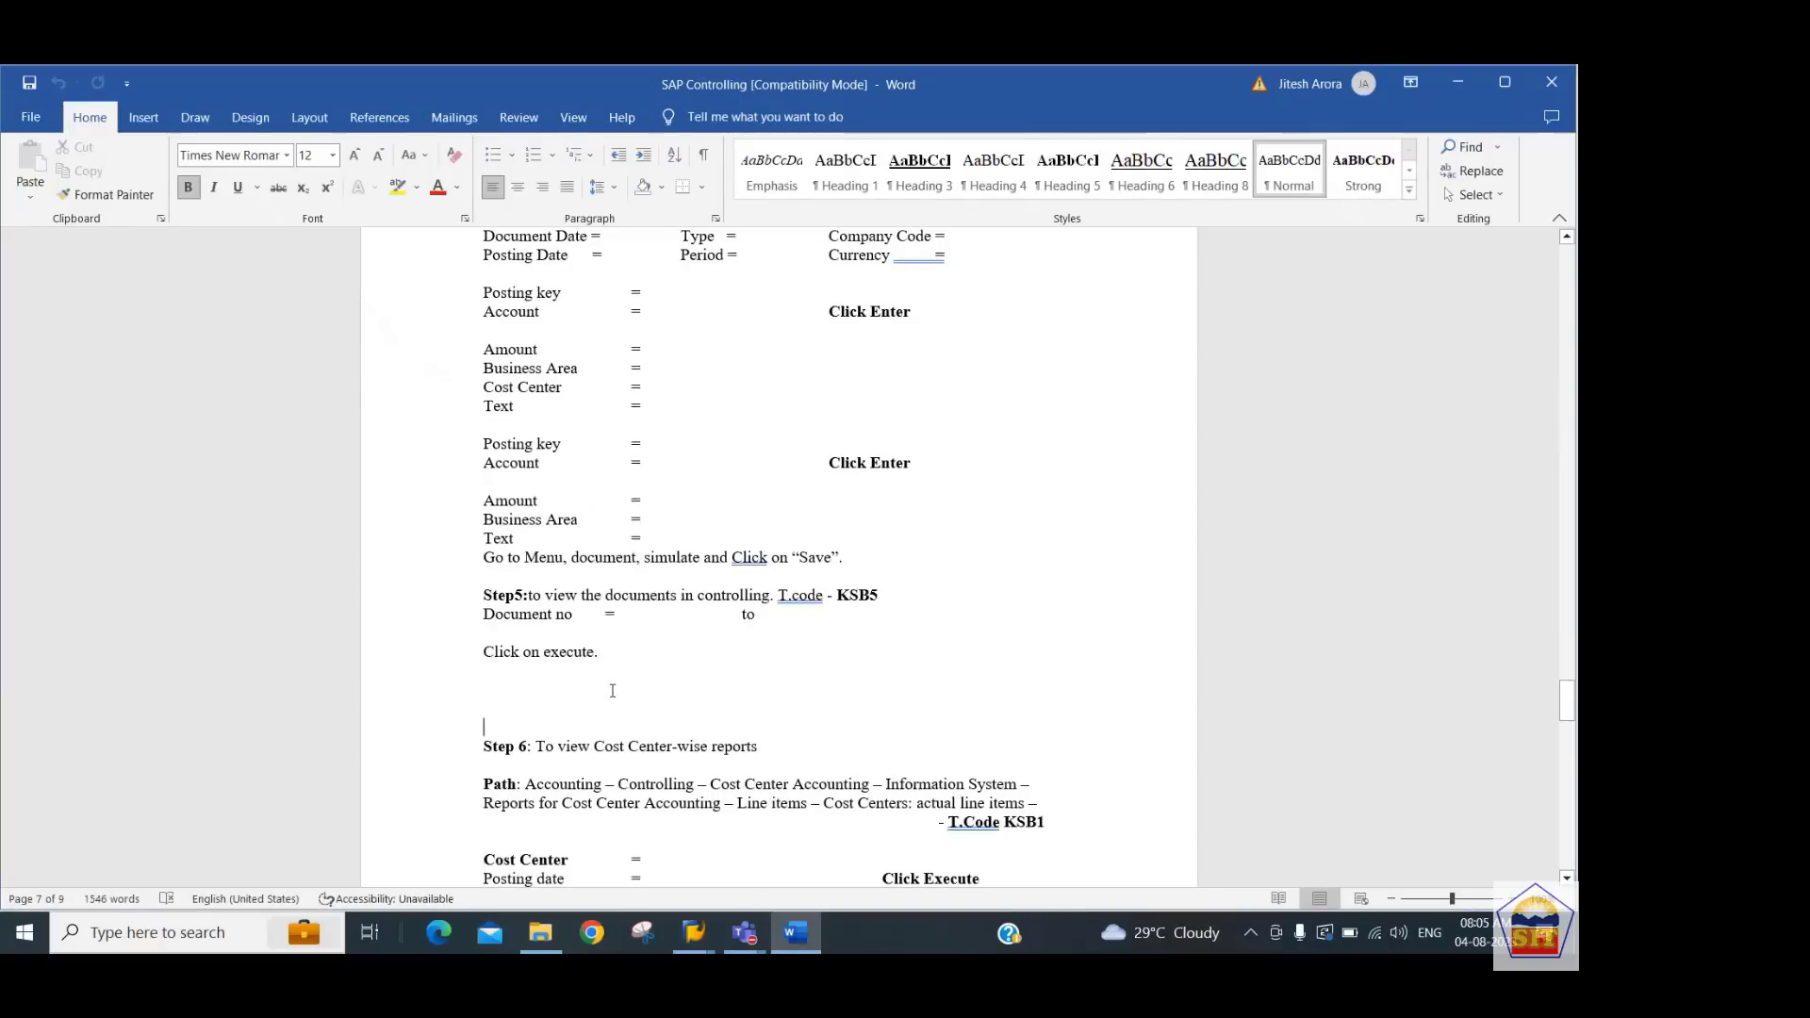
# Switch back to SAP and open transaction KSB5 to display actual cost documents
pyautogui.hotkey('alt', 'Tab')
pyautogui.click(185, 137)
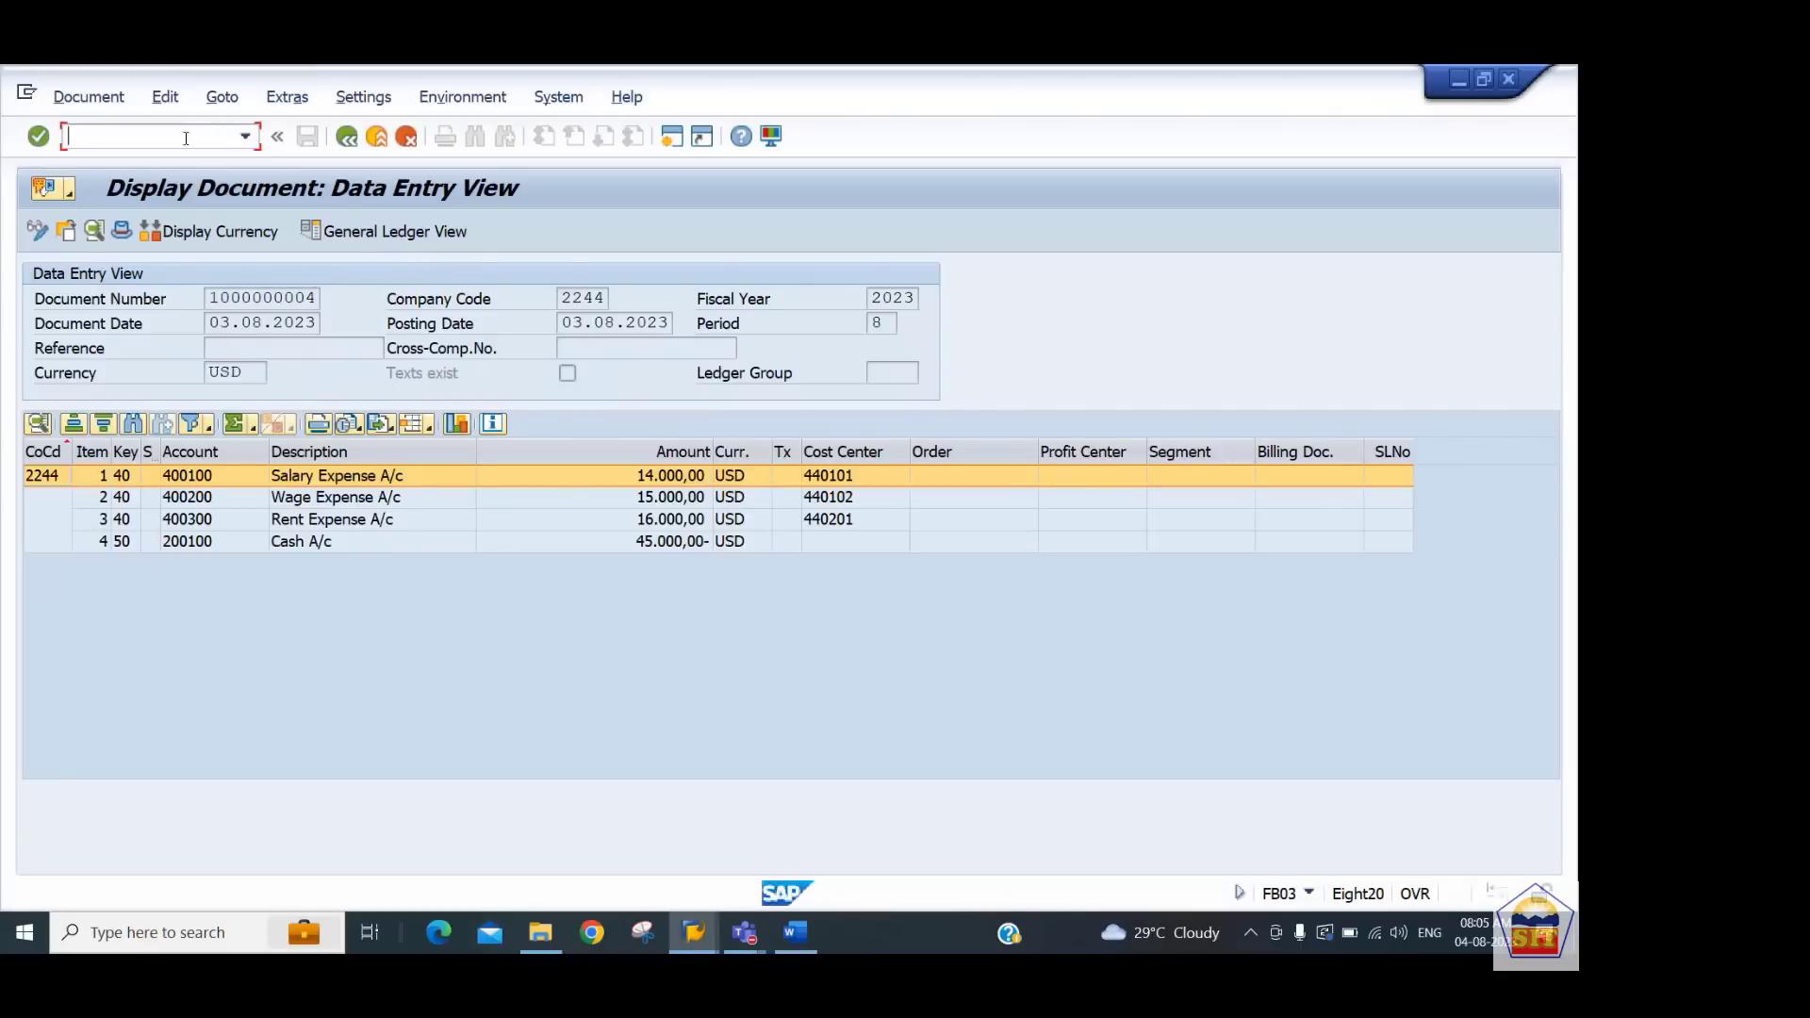
pyautogui.write('/n')
pyautogui.write('fb03')
pyautogui.press('Return')
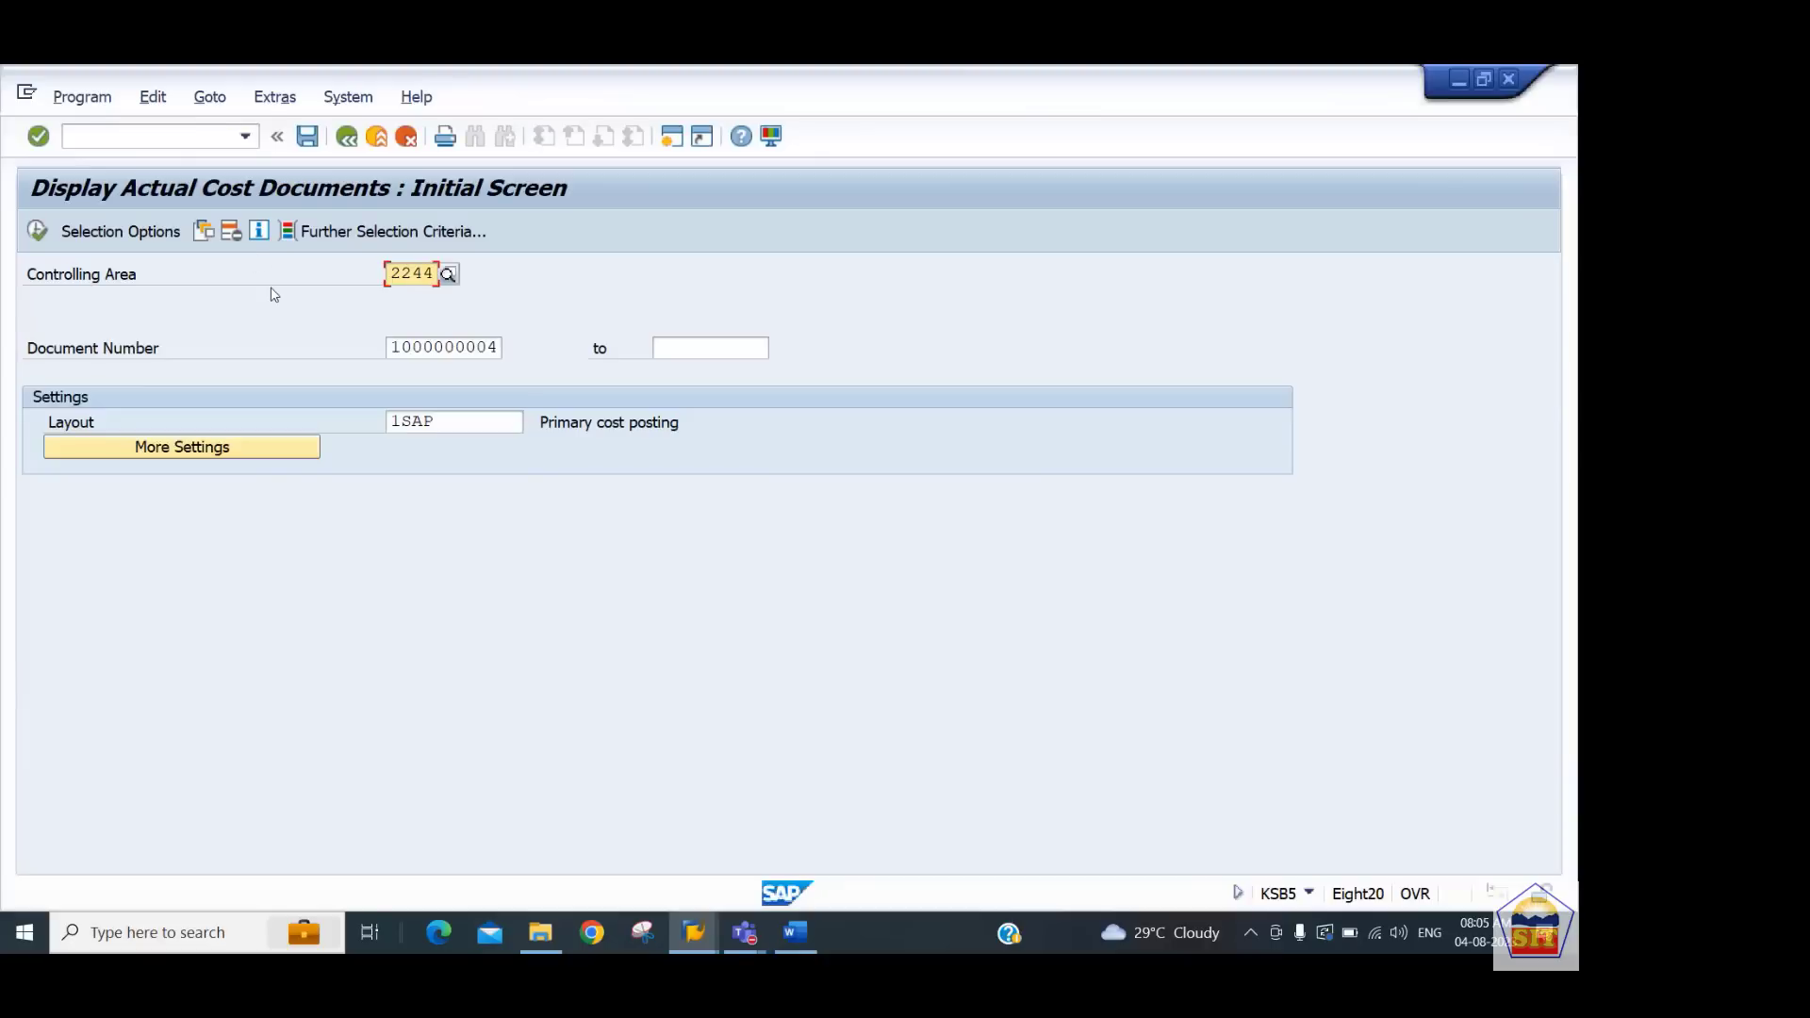
# Set the document number range from 1 to all and execute the cost document report
pyautogui.press('Tab')
pyautogui.press('Tab')
pyautogui.hotkey('shift', 'Tab')
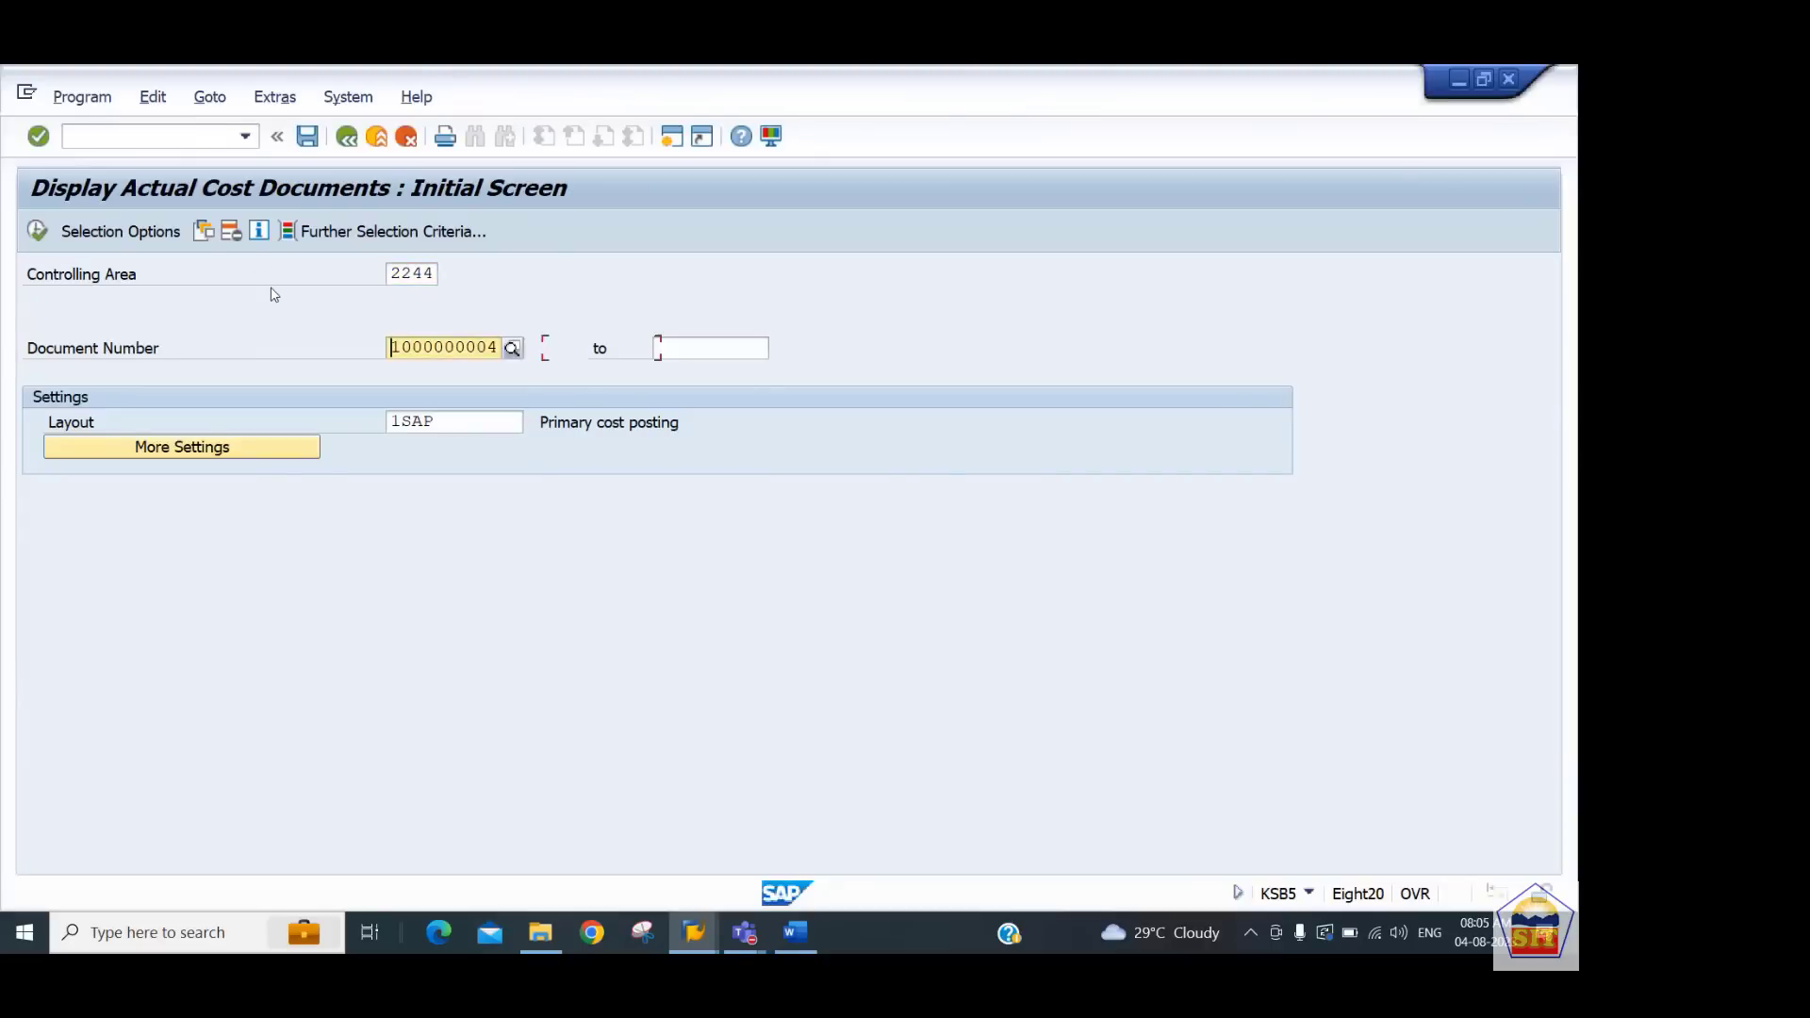
pyautogui.press('Delete')
pyautogui.press('Delete')
pyautogui.press('Delete')
pyautogui.press('Delete')
pyautogui.press('Delete')
pyautogui.press('Delete')
pyautogui.press('Delete')
pyautogui.press('Delete')
pyautogui.press('Delete')
pyautogui.press('Delete')
pyautogui.write('1')
pyautogui.press('Tab')
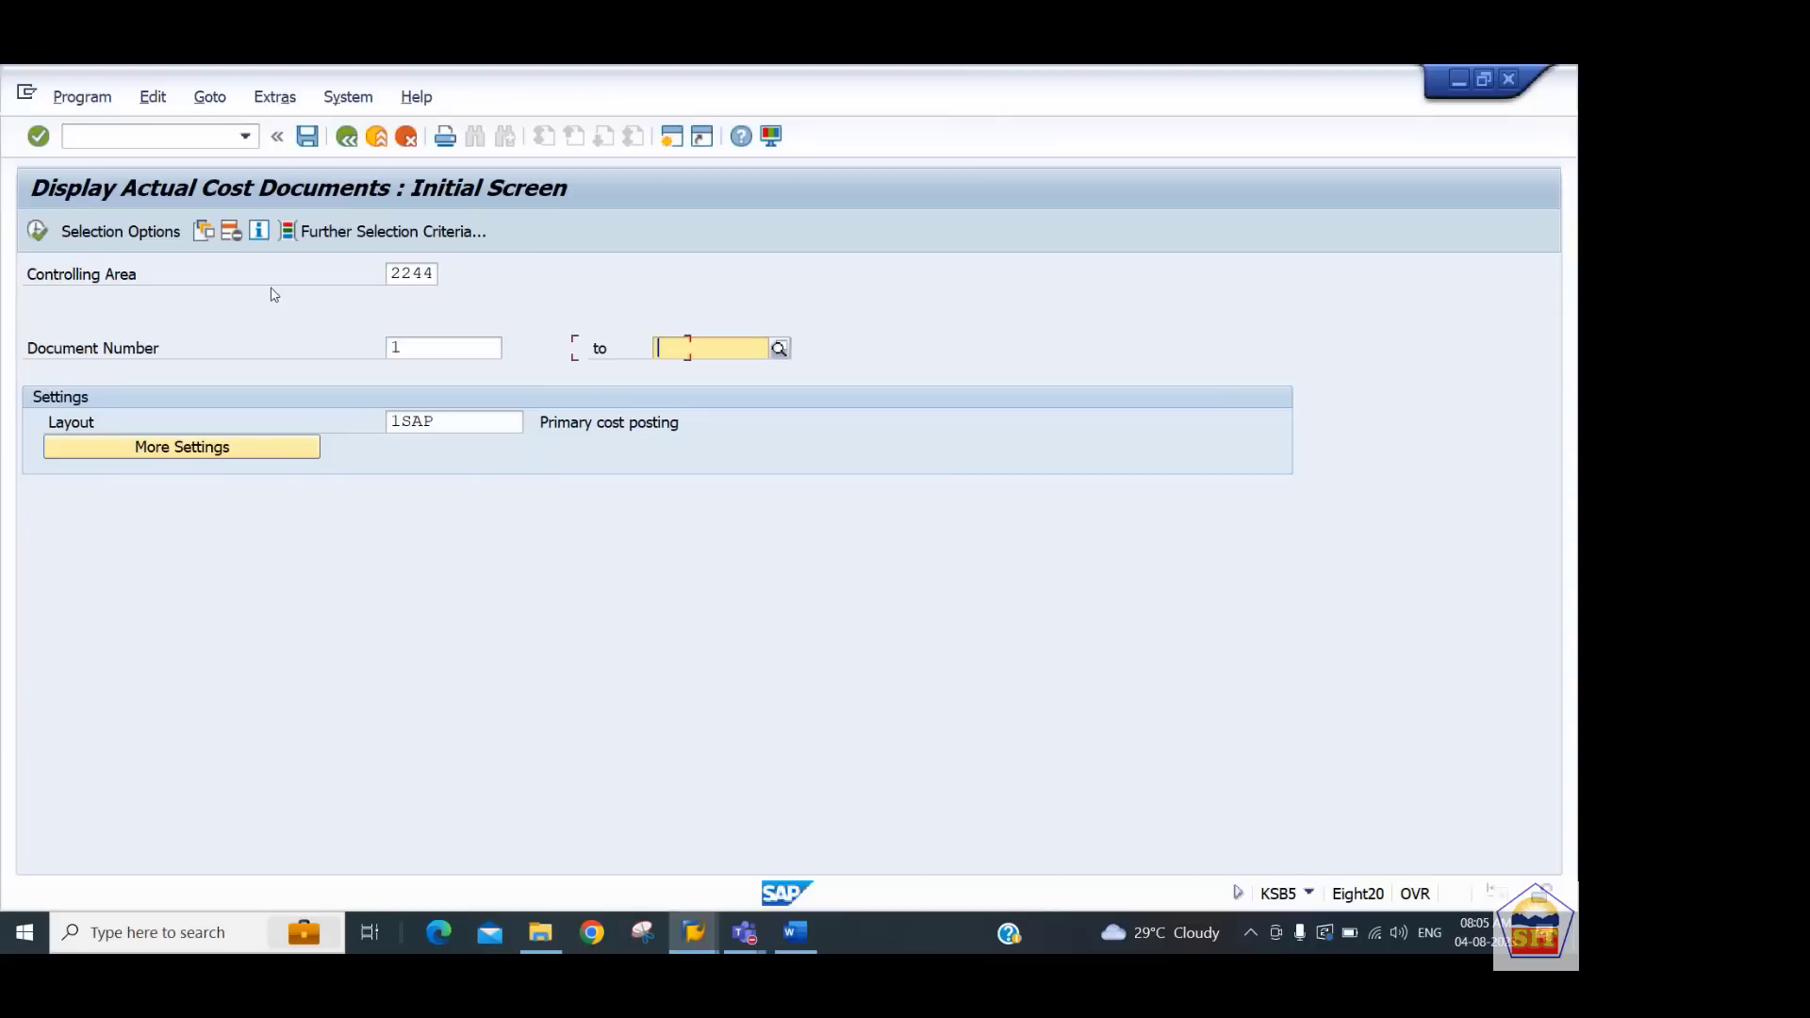
pyautogui.write('all')
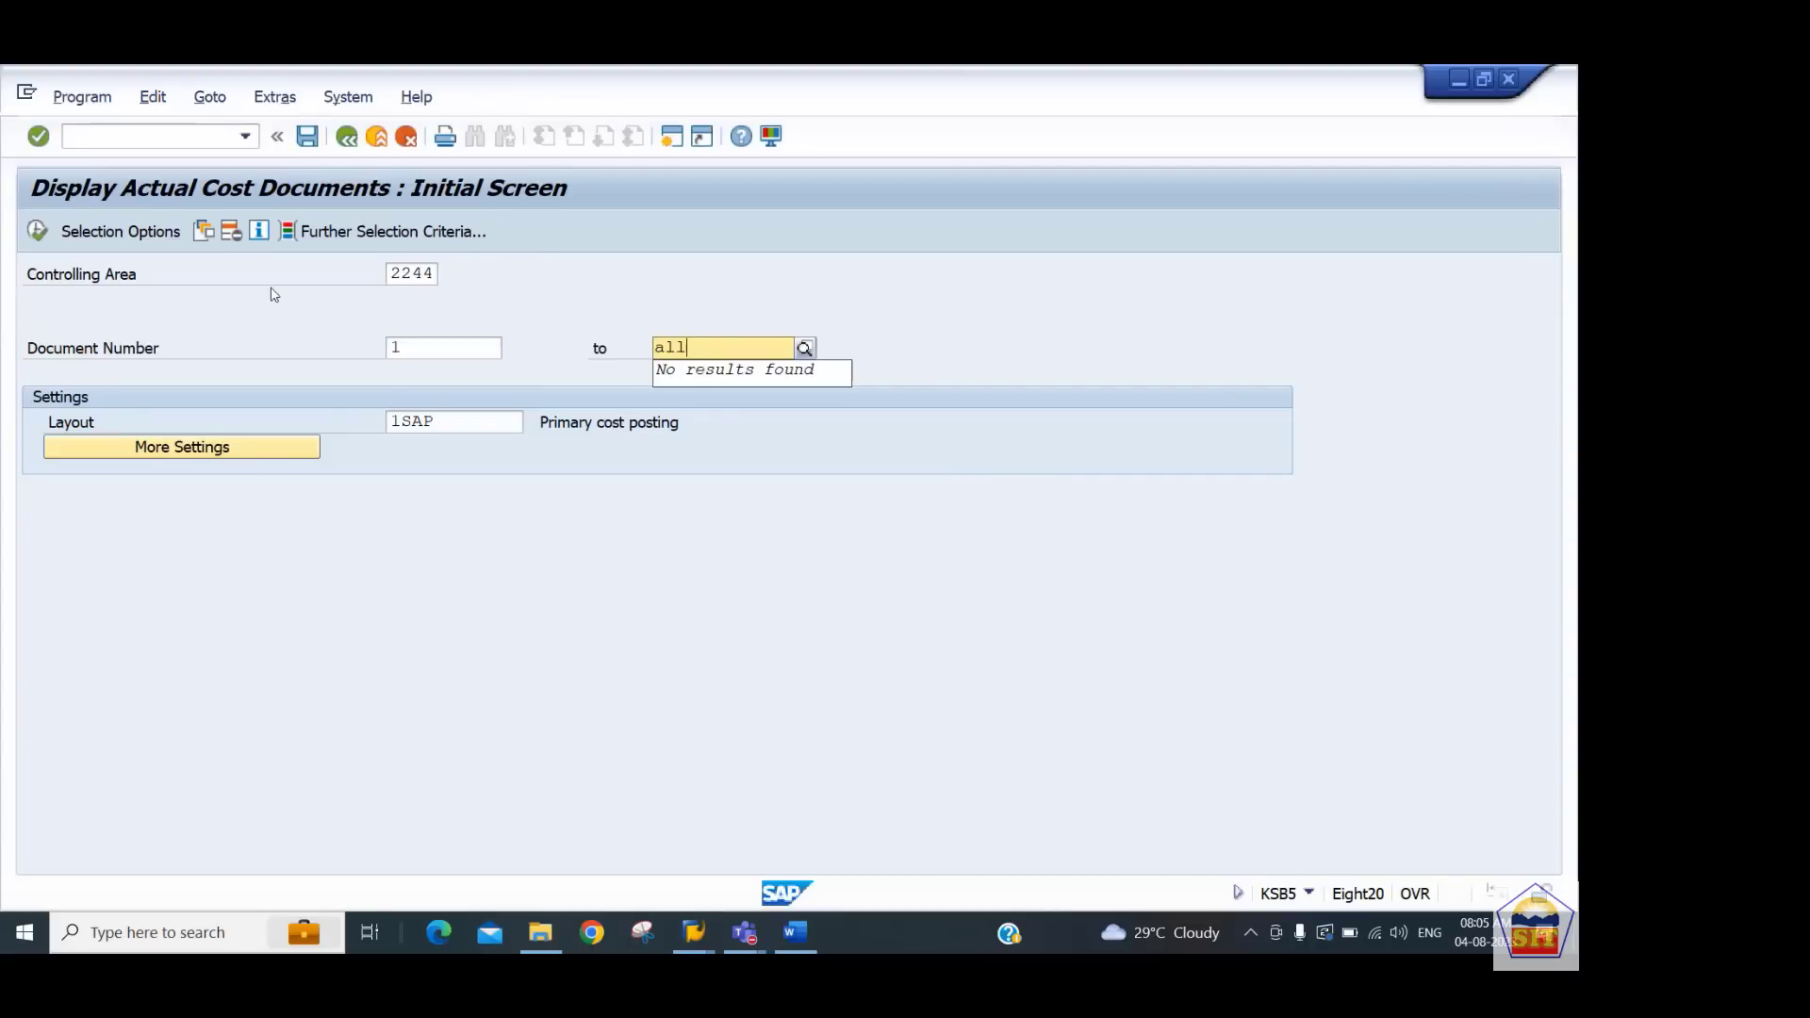
pyautogui.click(37, 231)
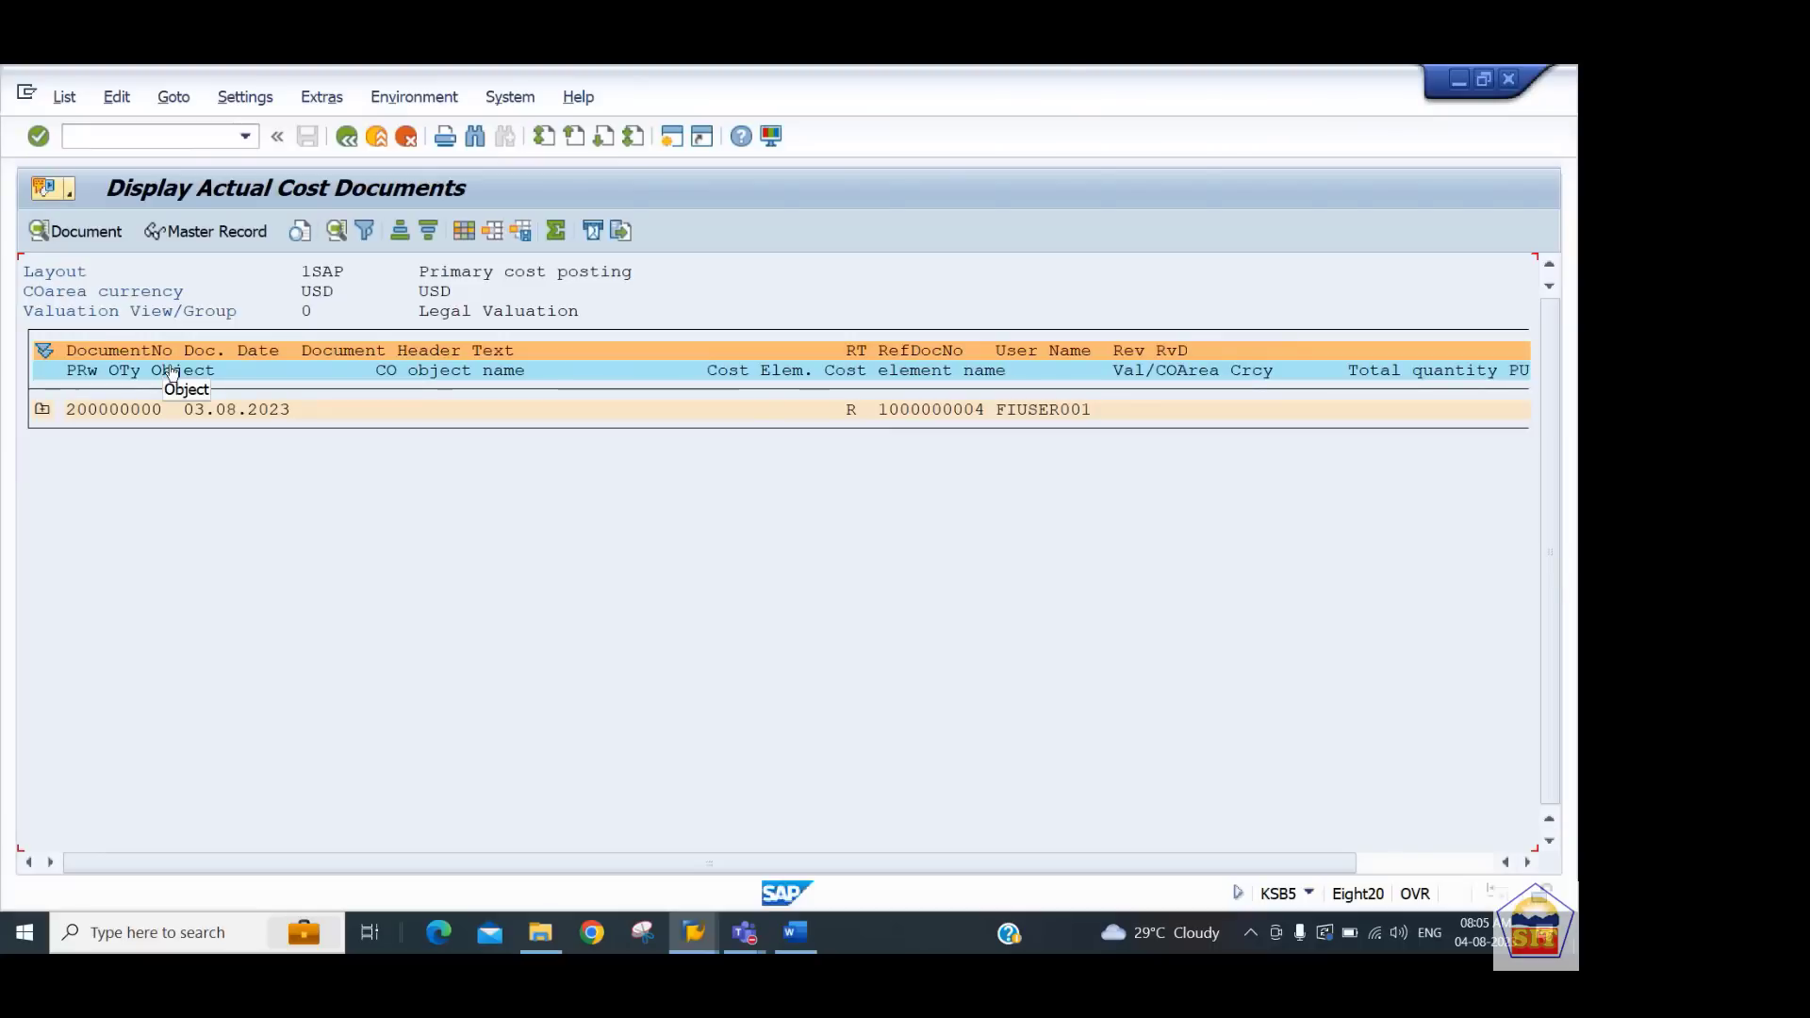
# Expand the controlling document, examine its cost center line items, and open its source accounting document
pyautogui.click(43, 411)
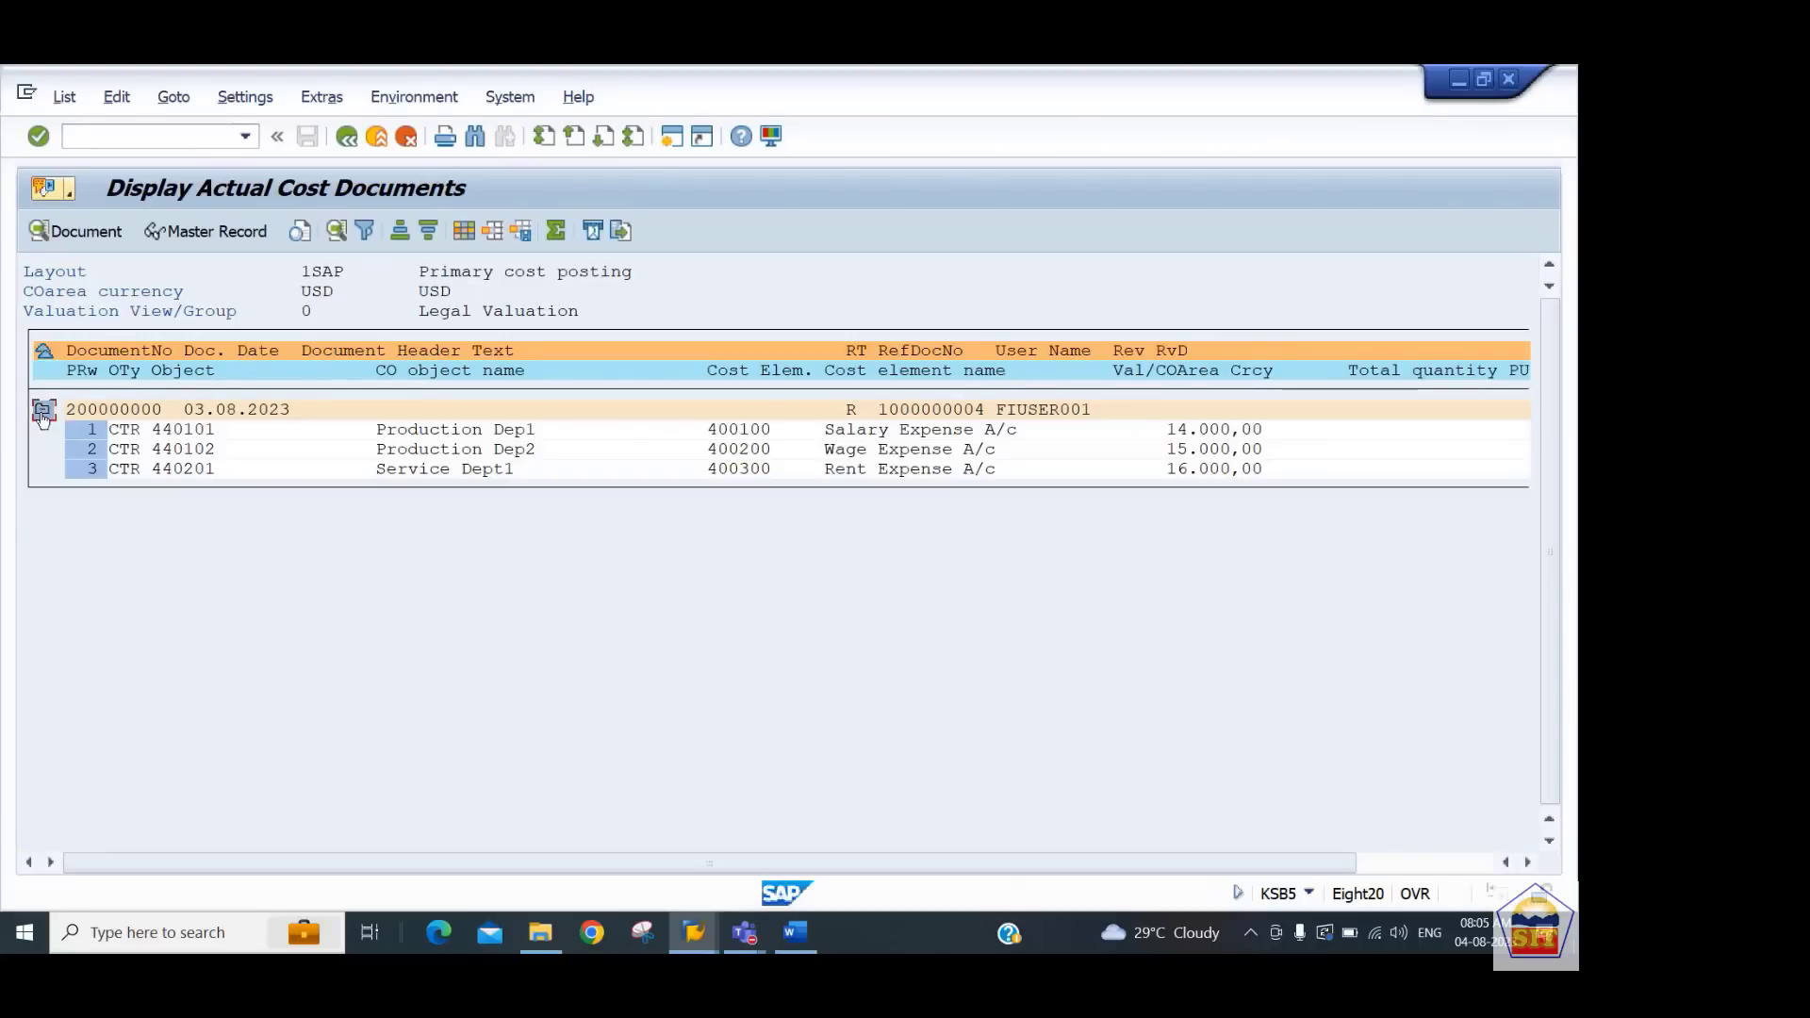
pyautogui.click(106, 412)
pyautogui.click(124, 418)
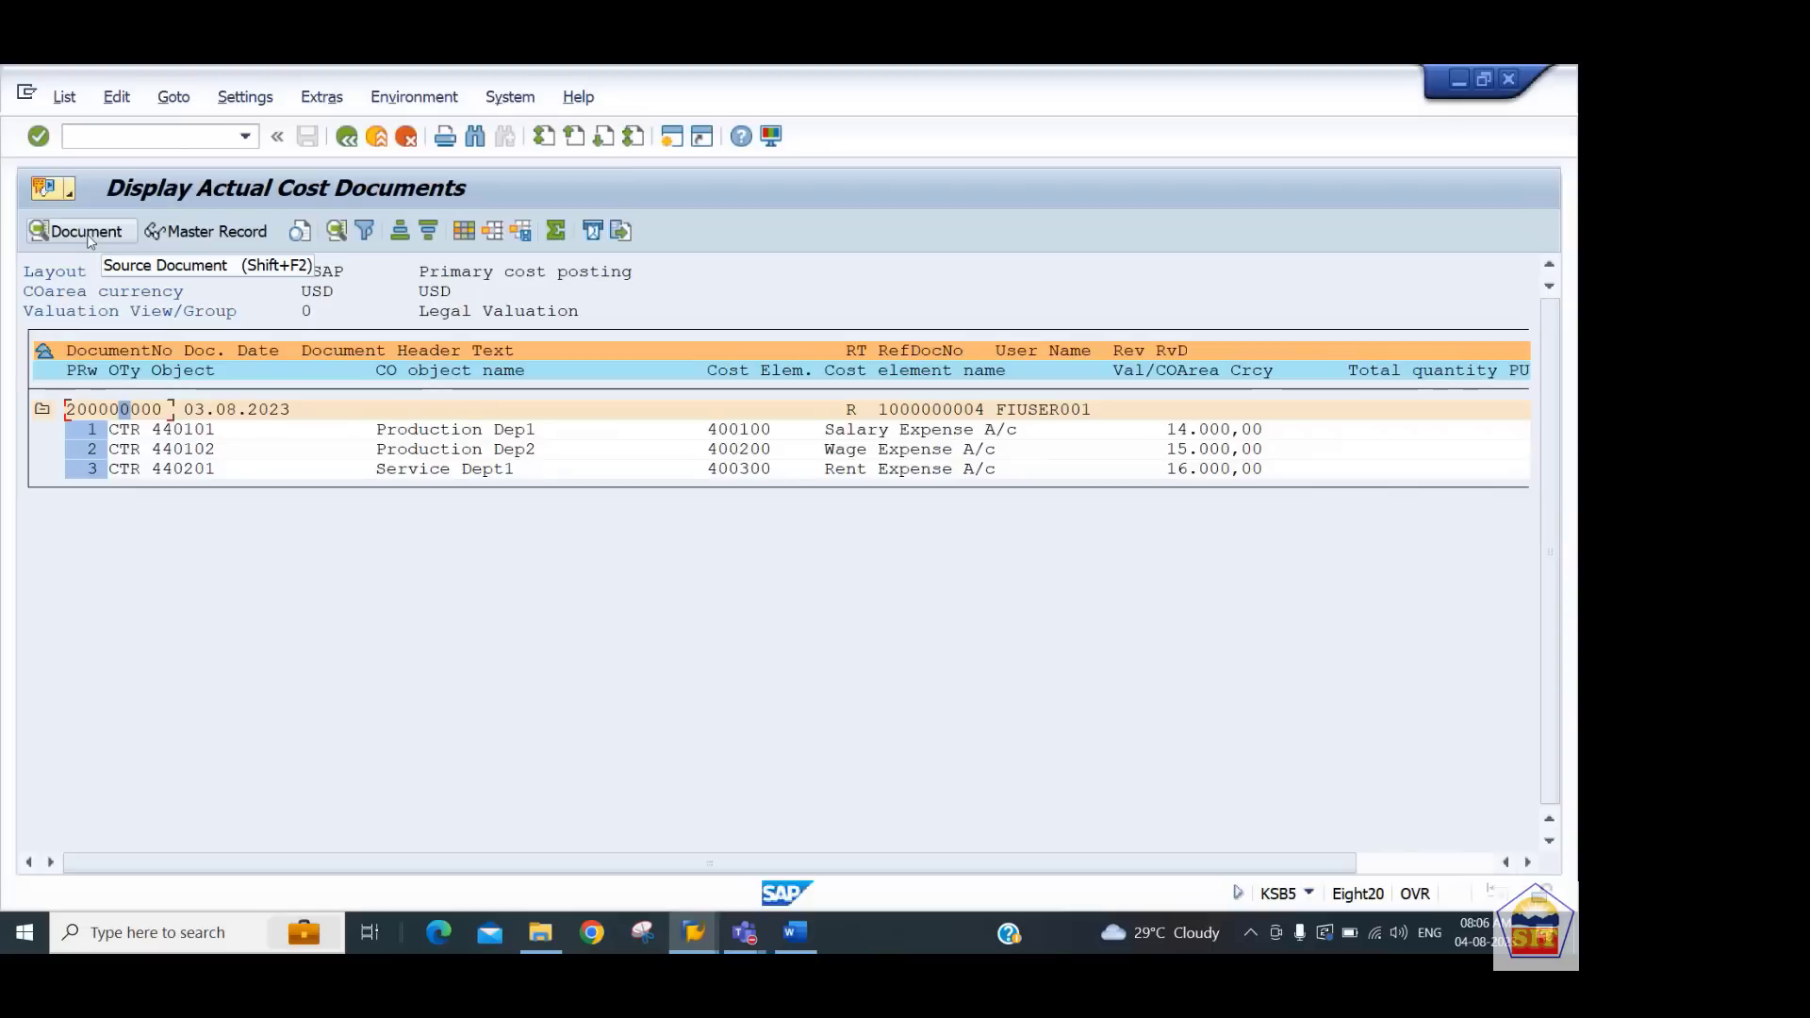
pyautogui.click(187, 431)
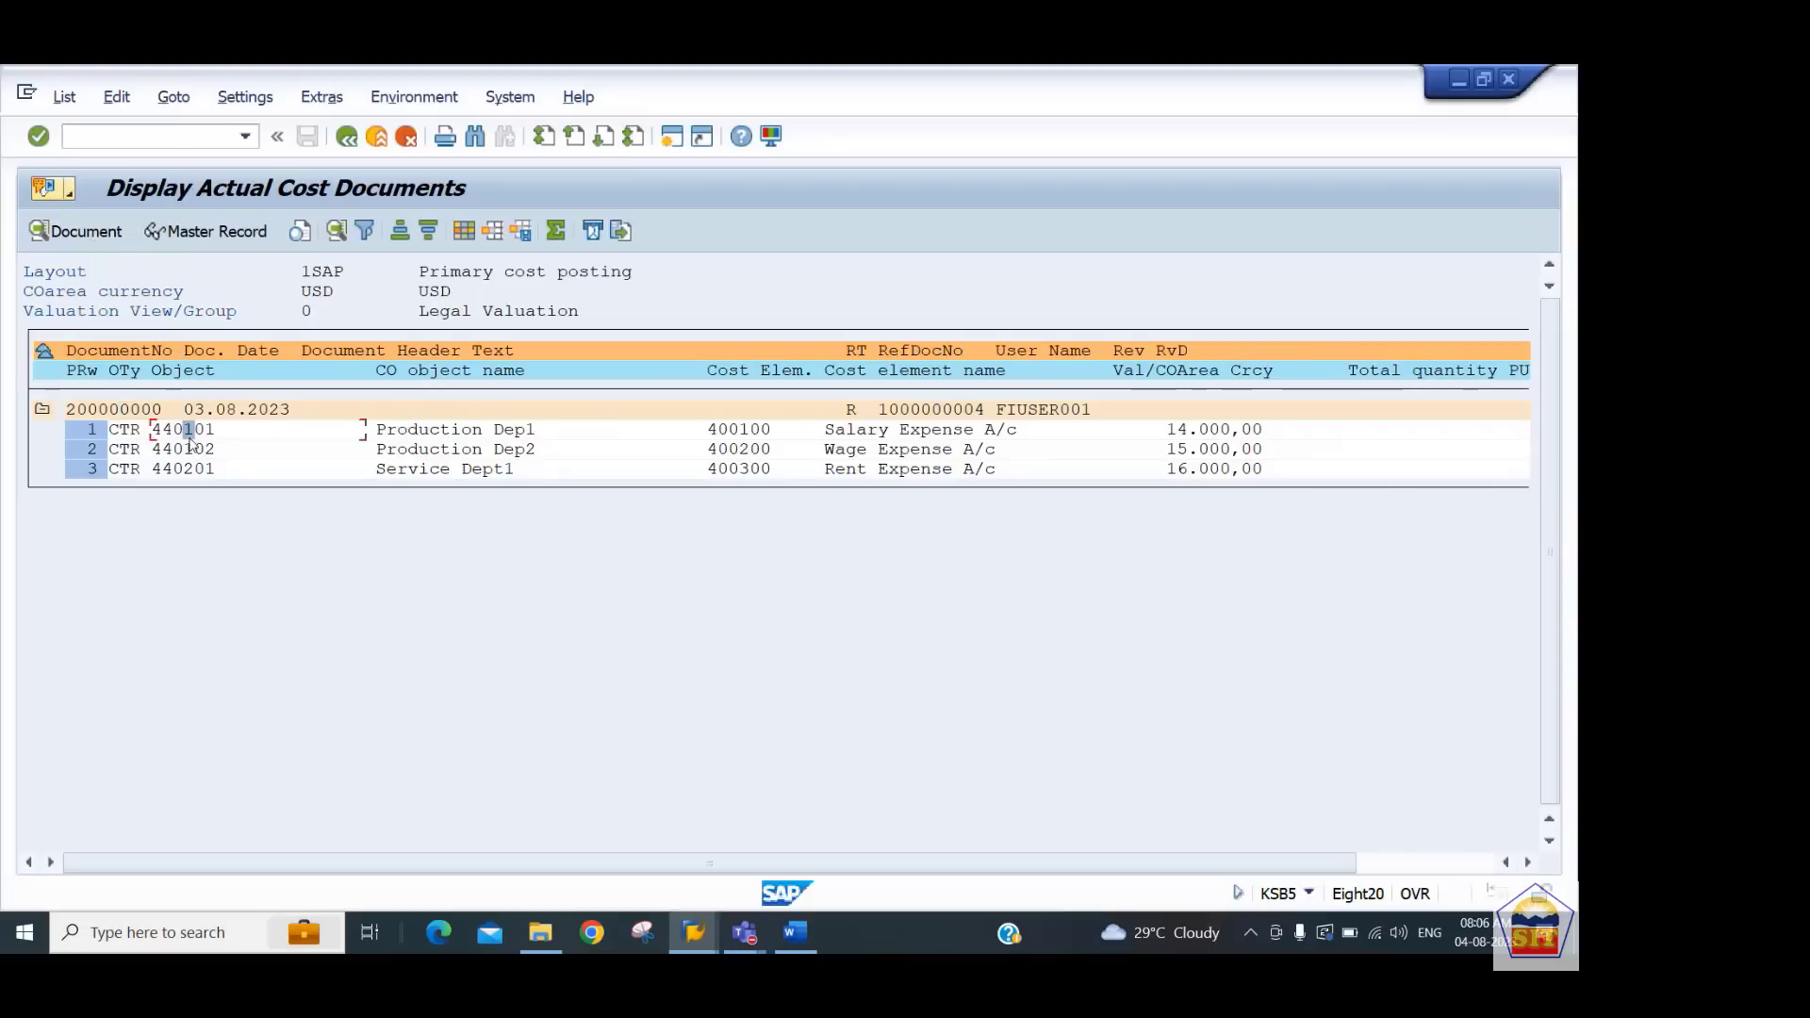
pyautogui.click(199, 469)
pyautogui.click(722, 432)
pyautogui.click(744, 469)
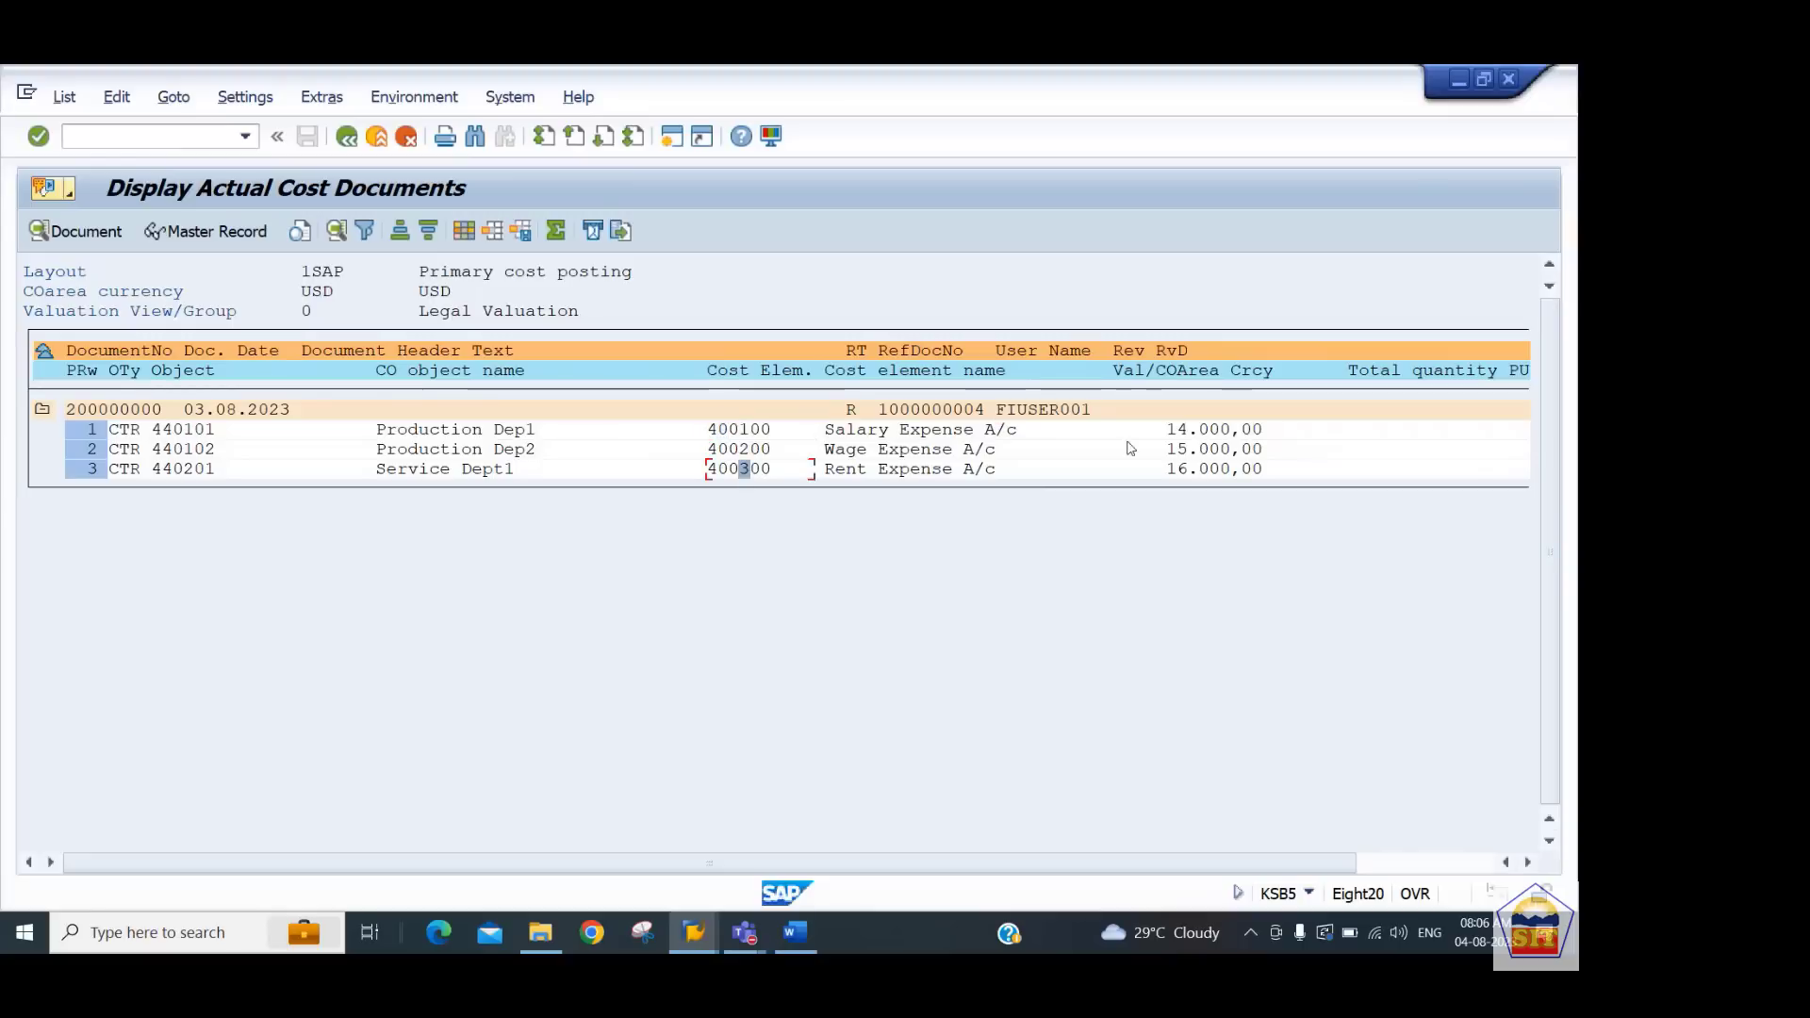
pyautogui.click(1426, 863)
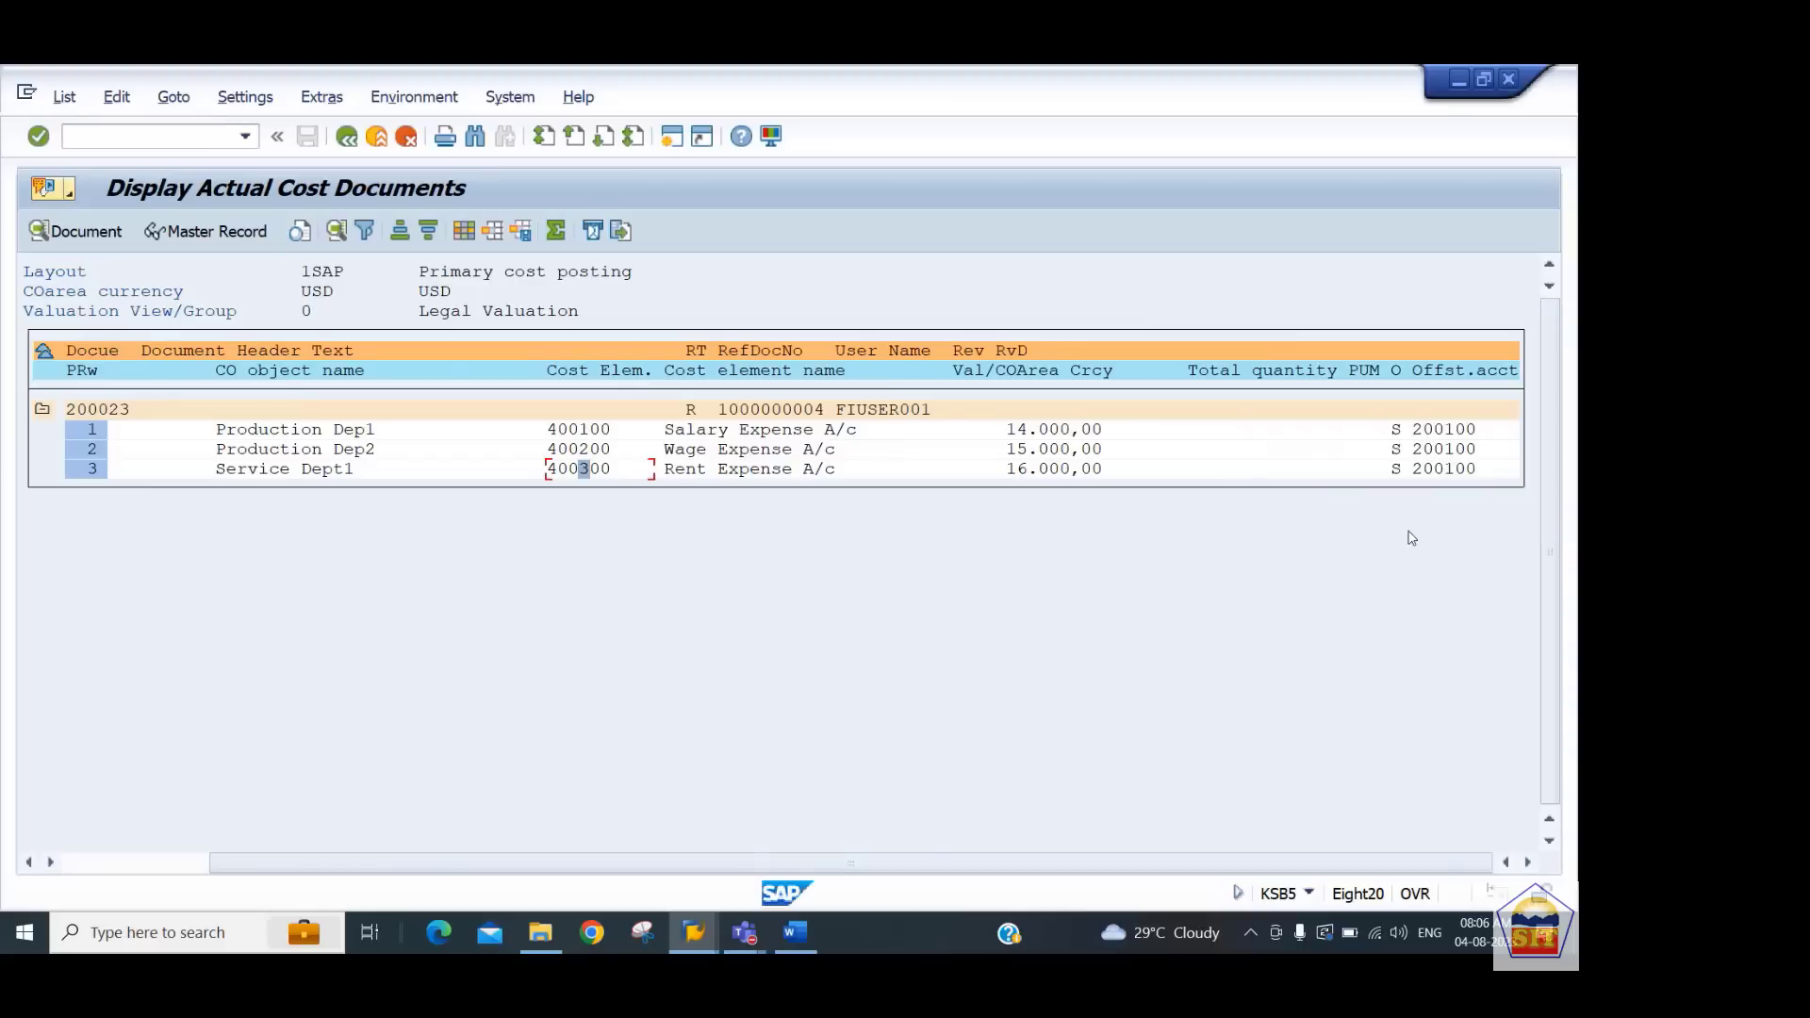
pyautogui.click(115, 869)
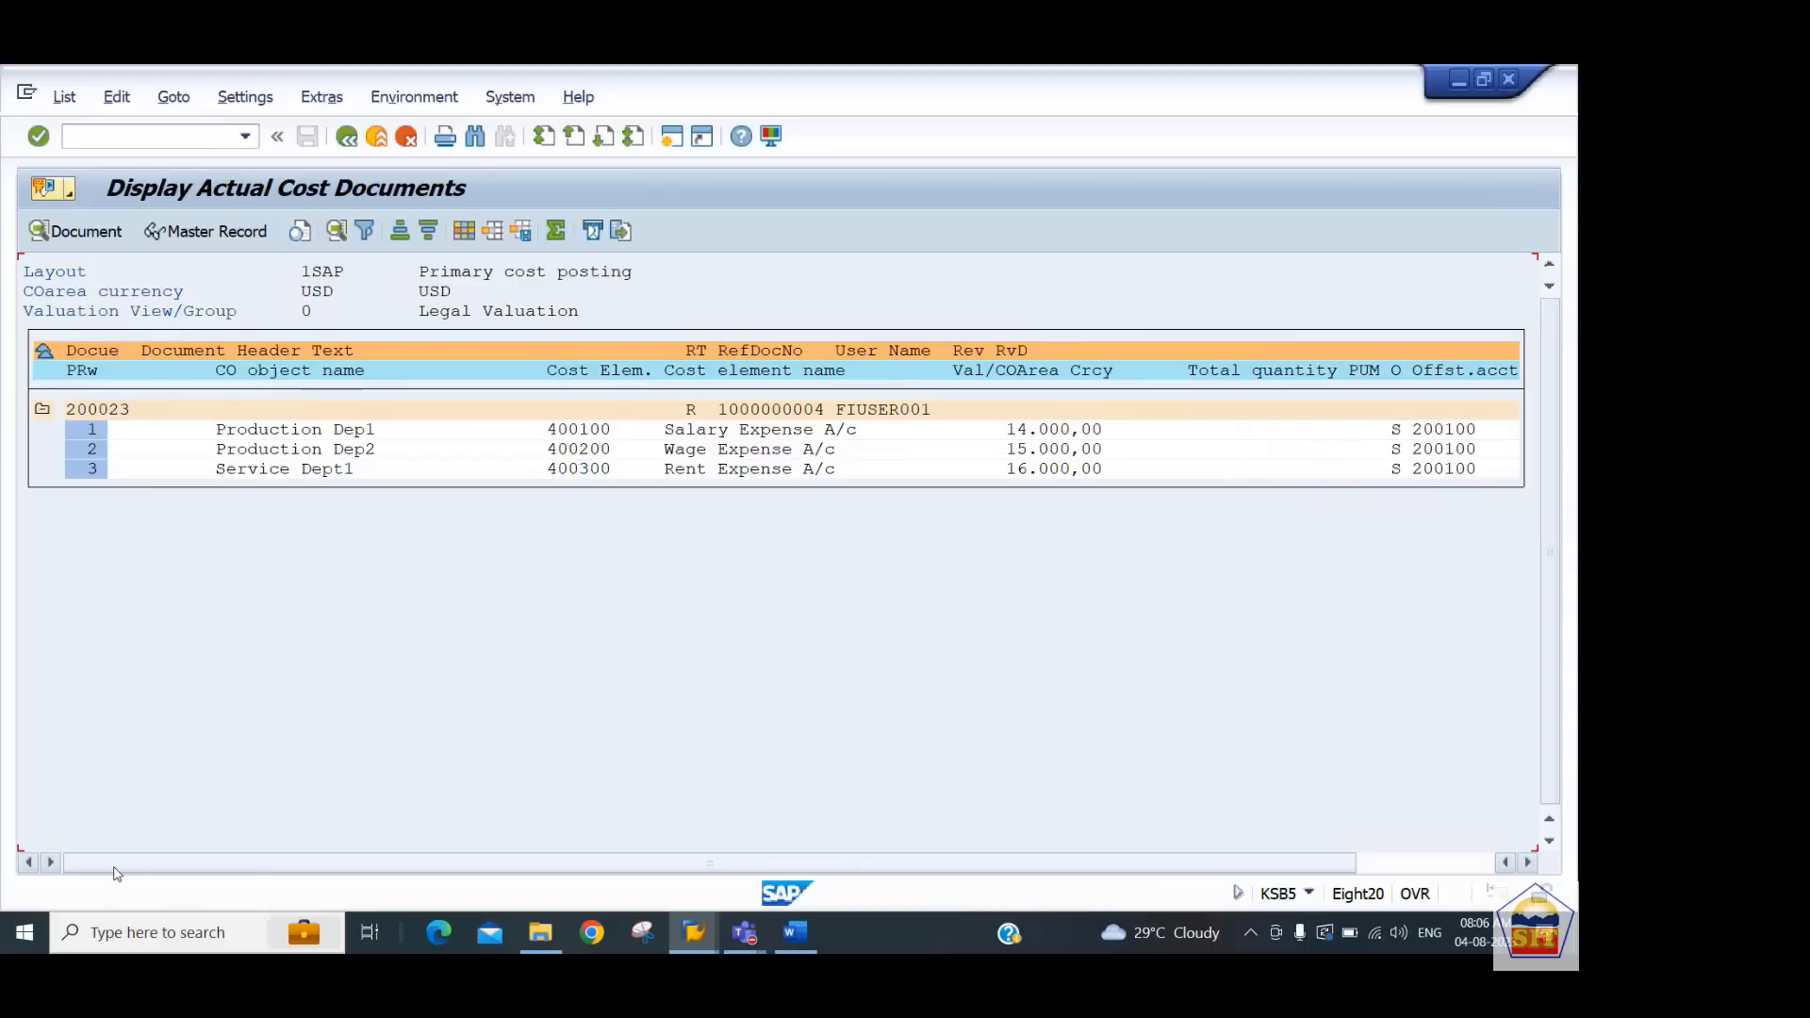
pyautogui.click(101, 411)
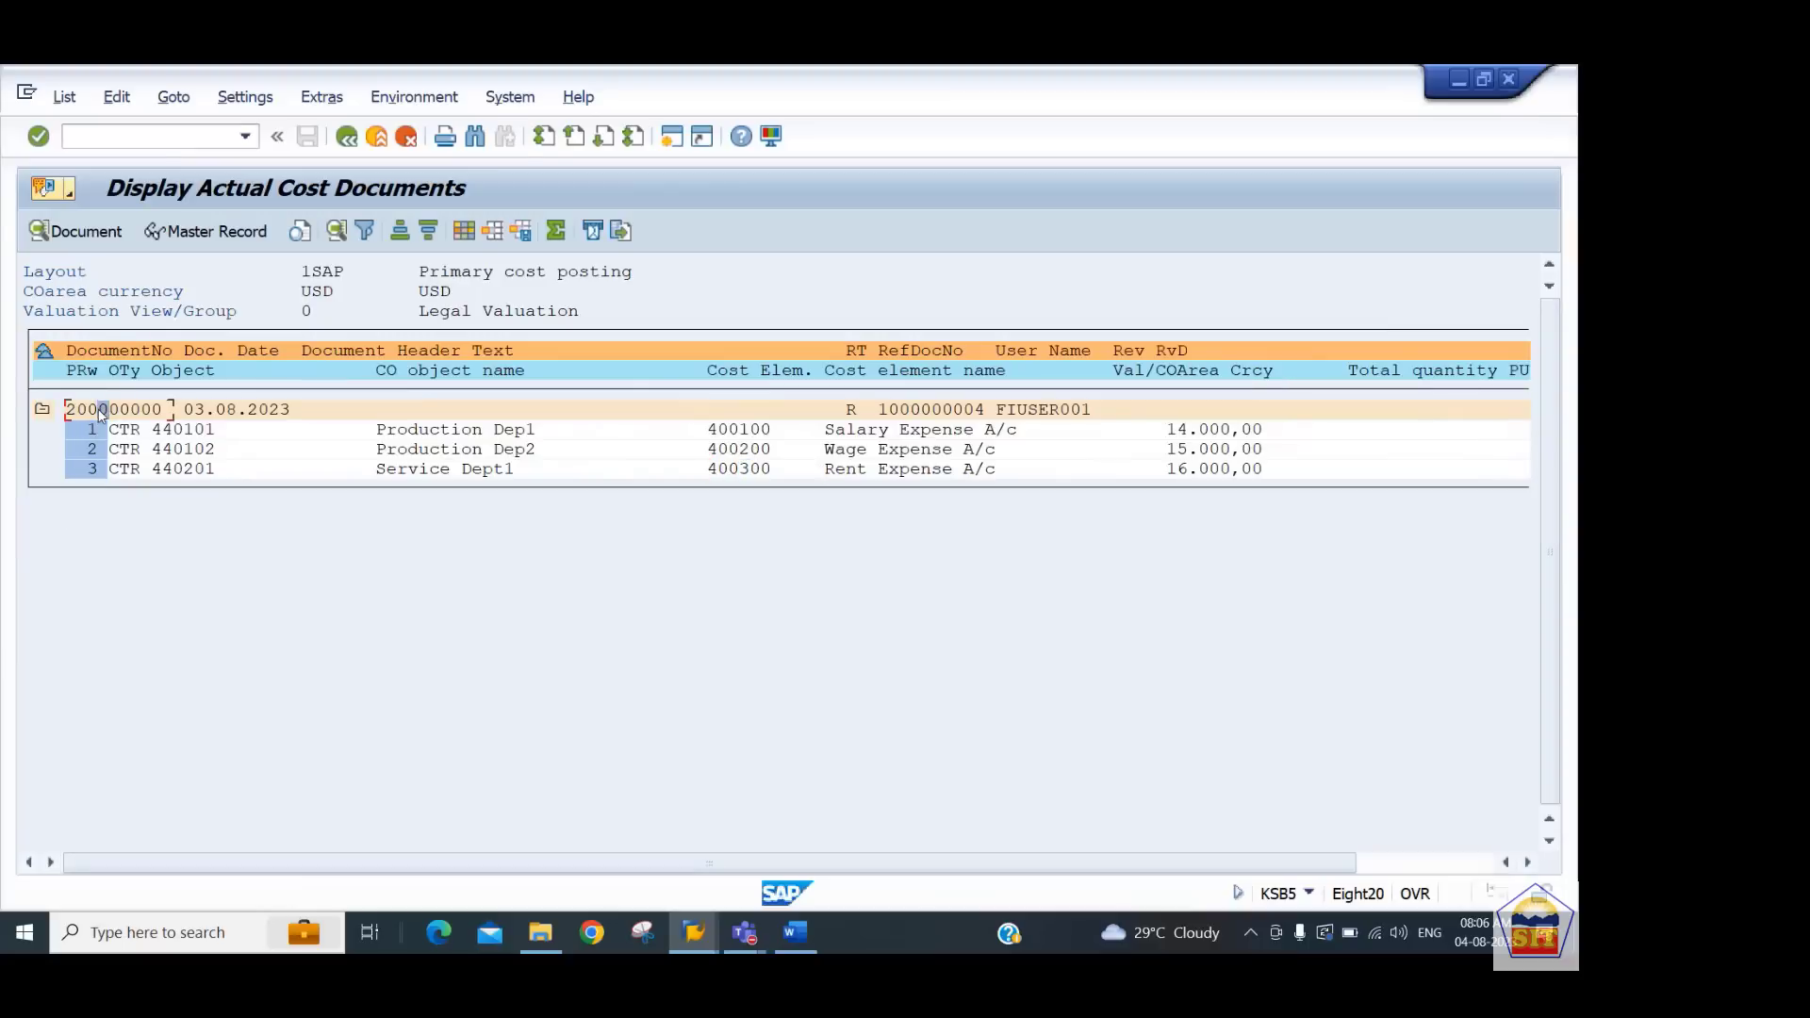
pyautogui.click(87, 232)
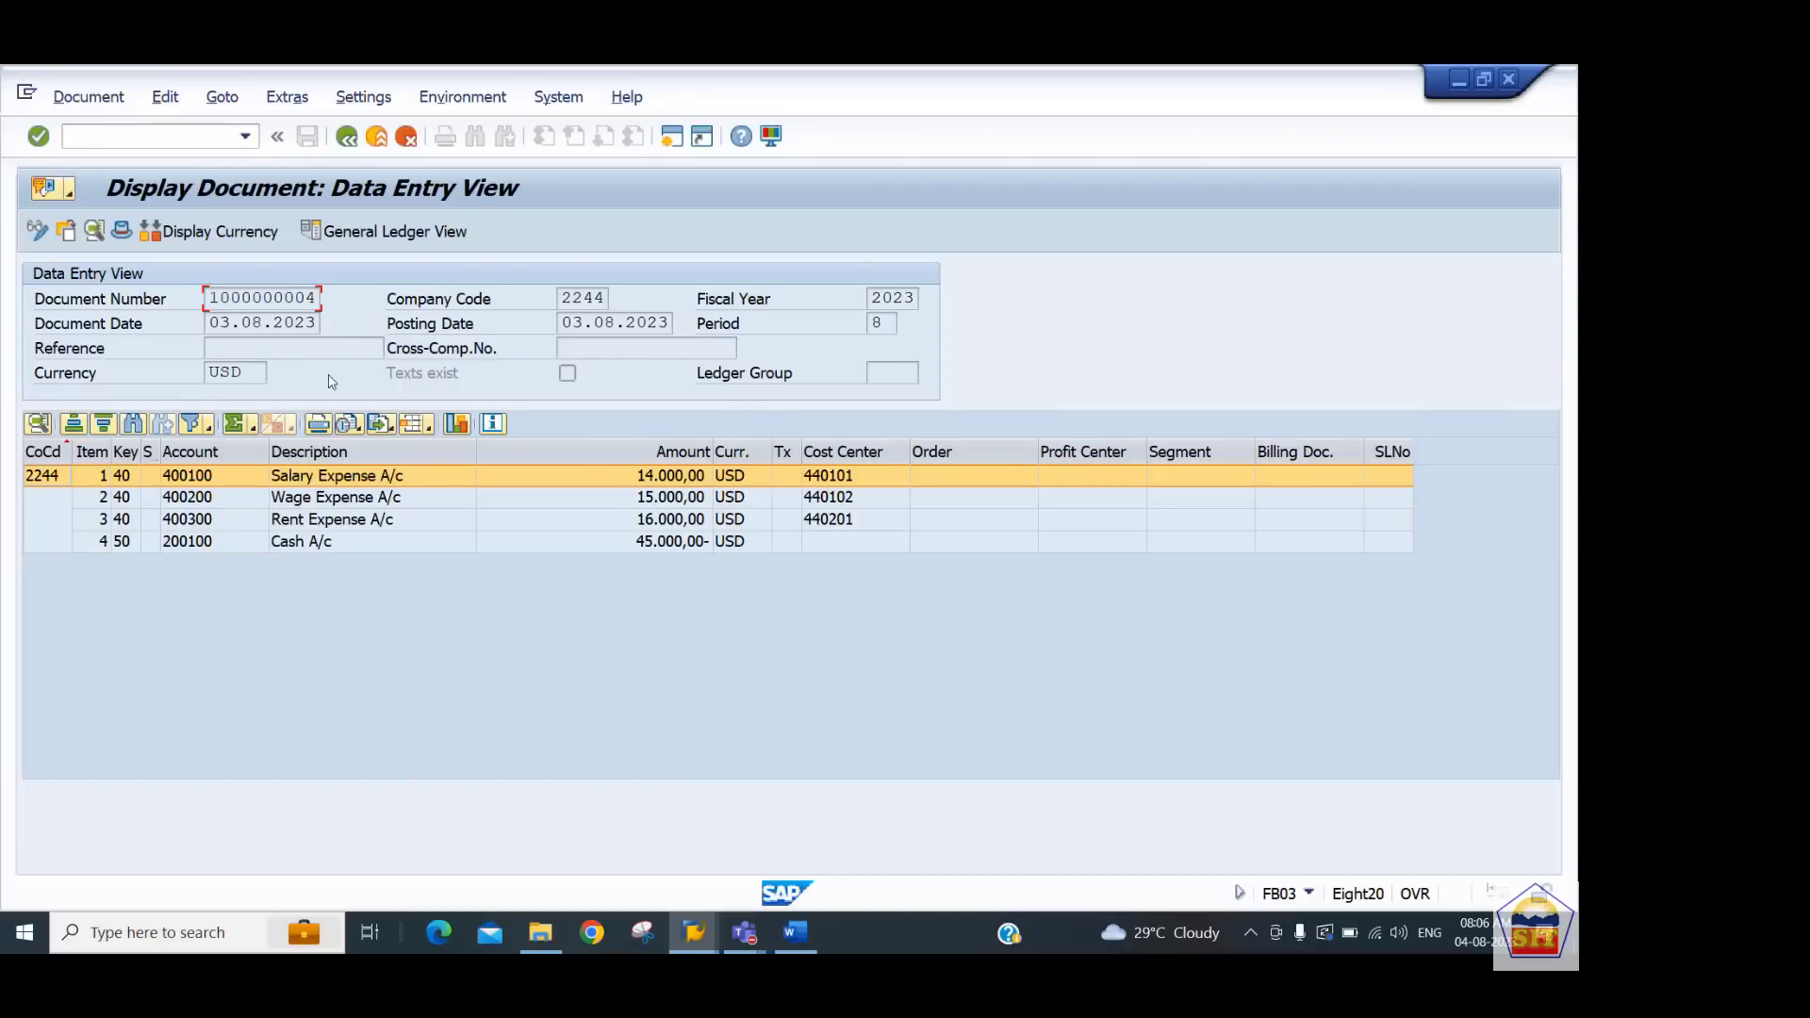
# Switch to the Word notes and read the instructions for cost center line item reports with KSB1
pyautogui.click(796, 939)
pyautogui.click(752, 723)
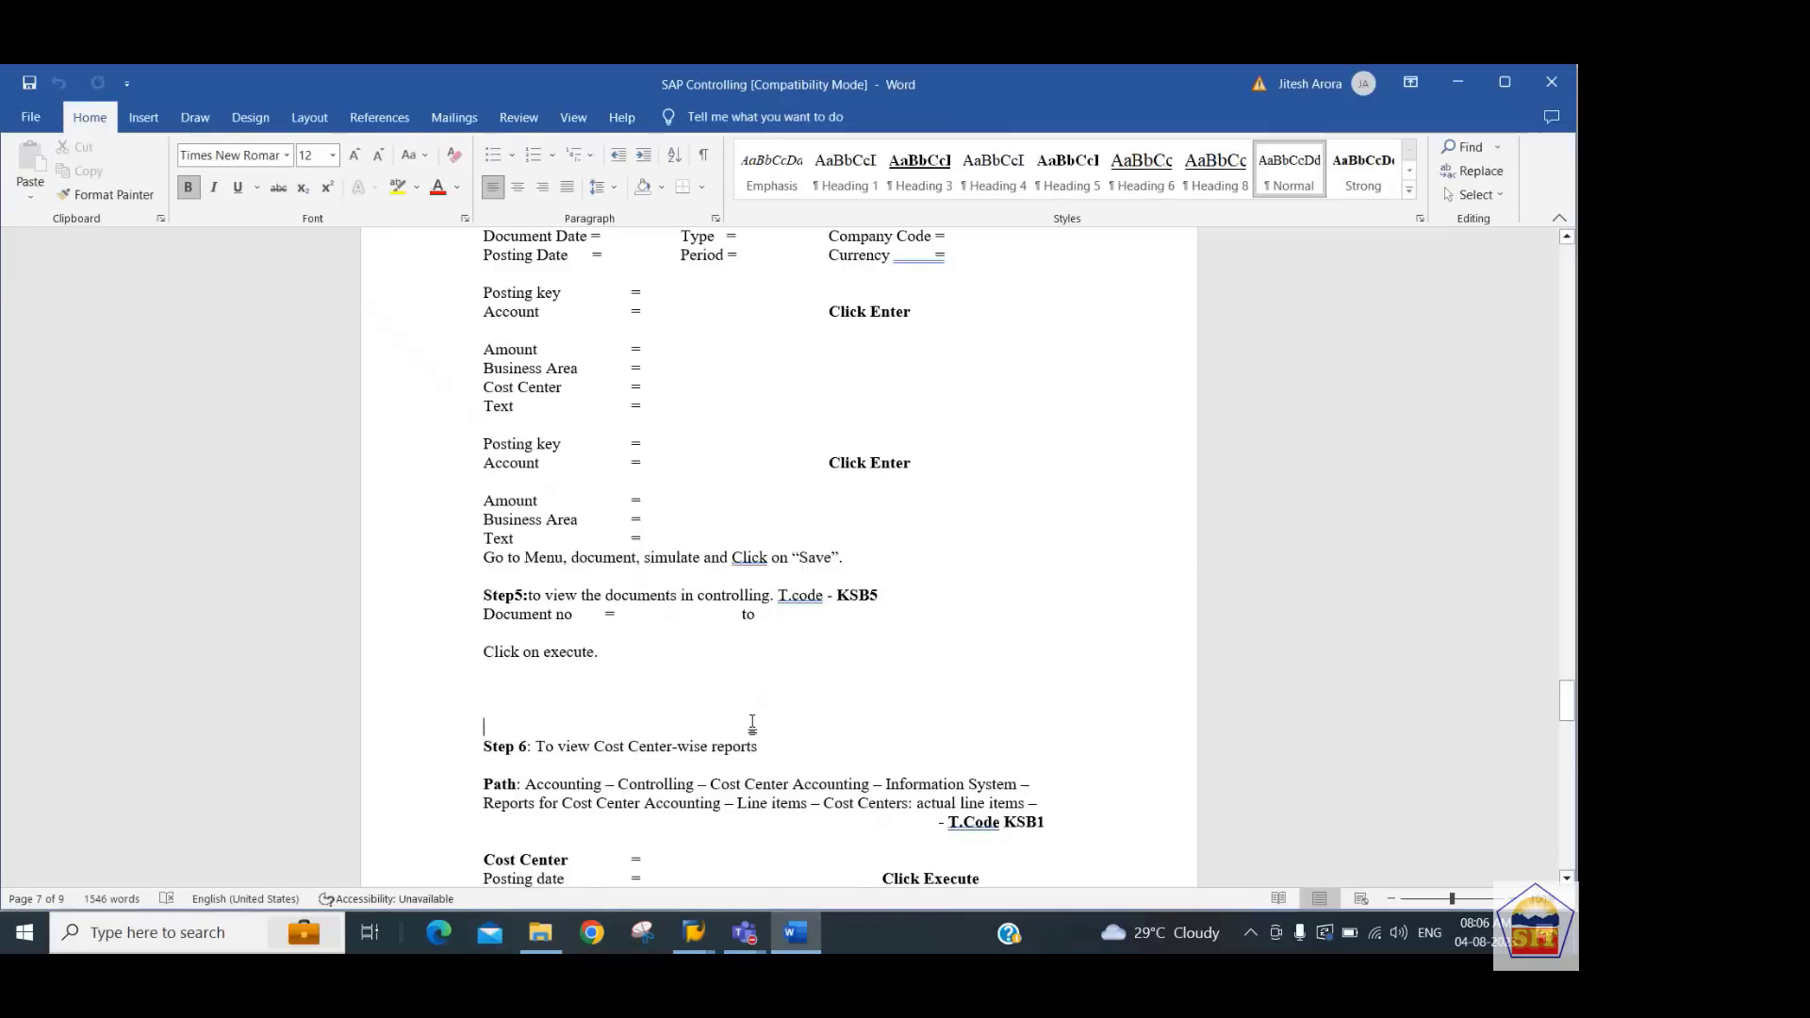
pyautogui.press('pagedown')
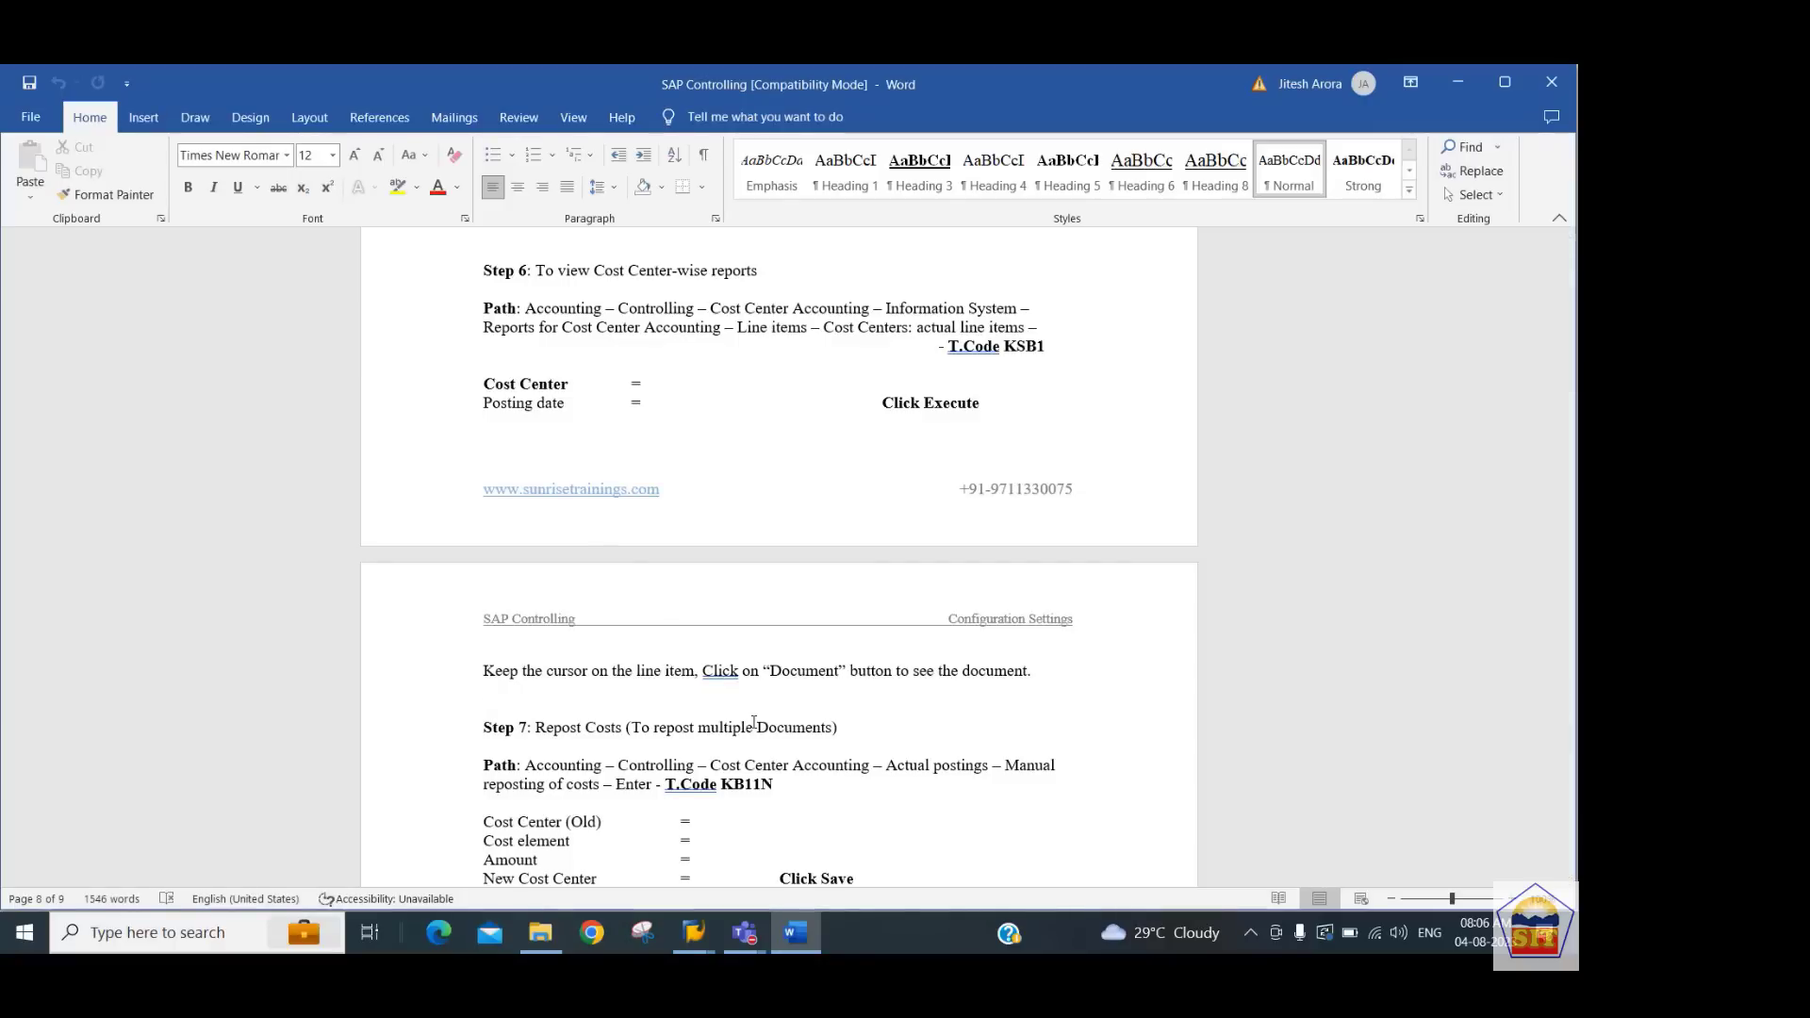
pyautogui.press('Down')
pyautogui.press('Down')
pyautogui.press('Down')
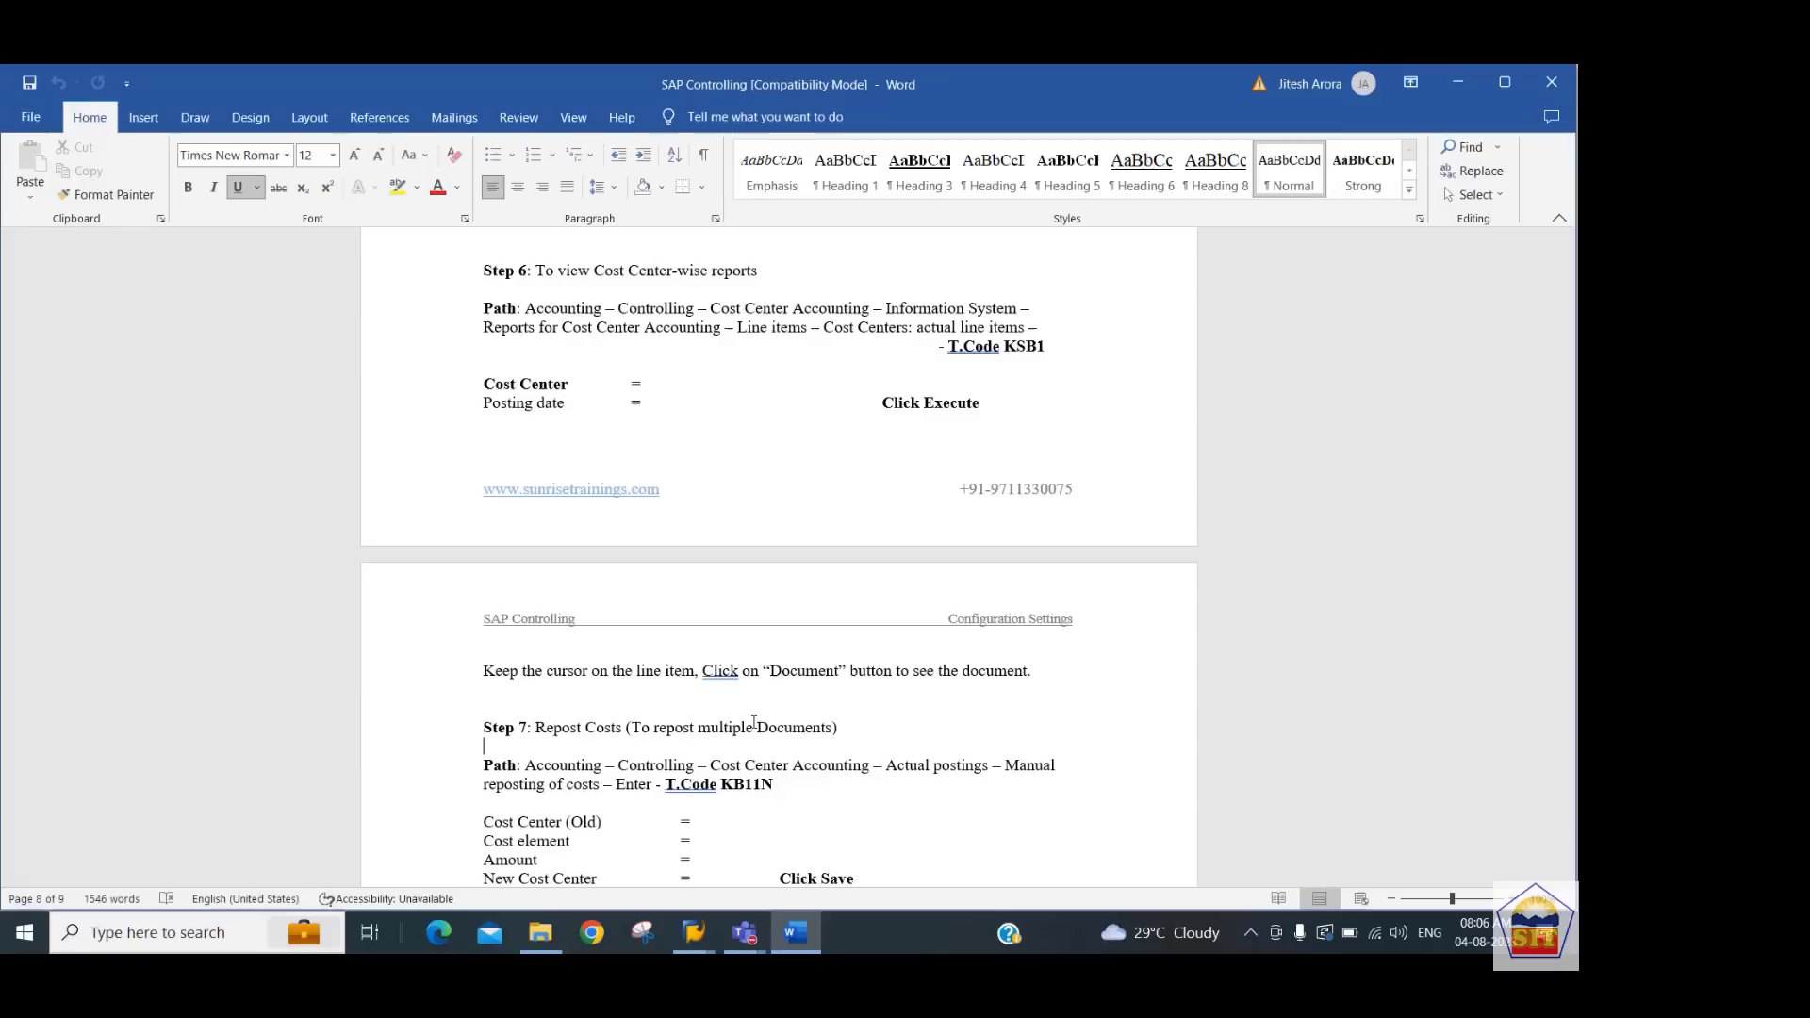
pyautogui.press('Up')
pyautogui.press('Up')
pyautogui.press('Up')
pyautogui.press('Up')
pyautogui.press('Up')
pyautogui.press('Up')
pyautogui.press('Up')
pyautogui.press('Up')
pyautogui.press('Up')
pyautogui.press('Up')
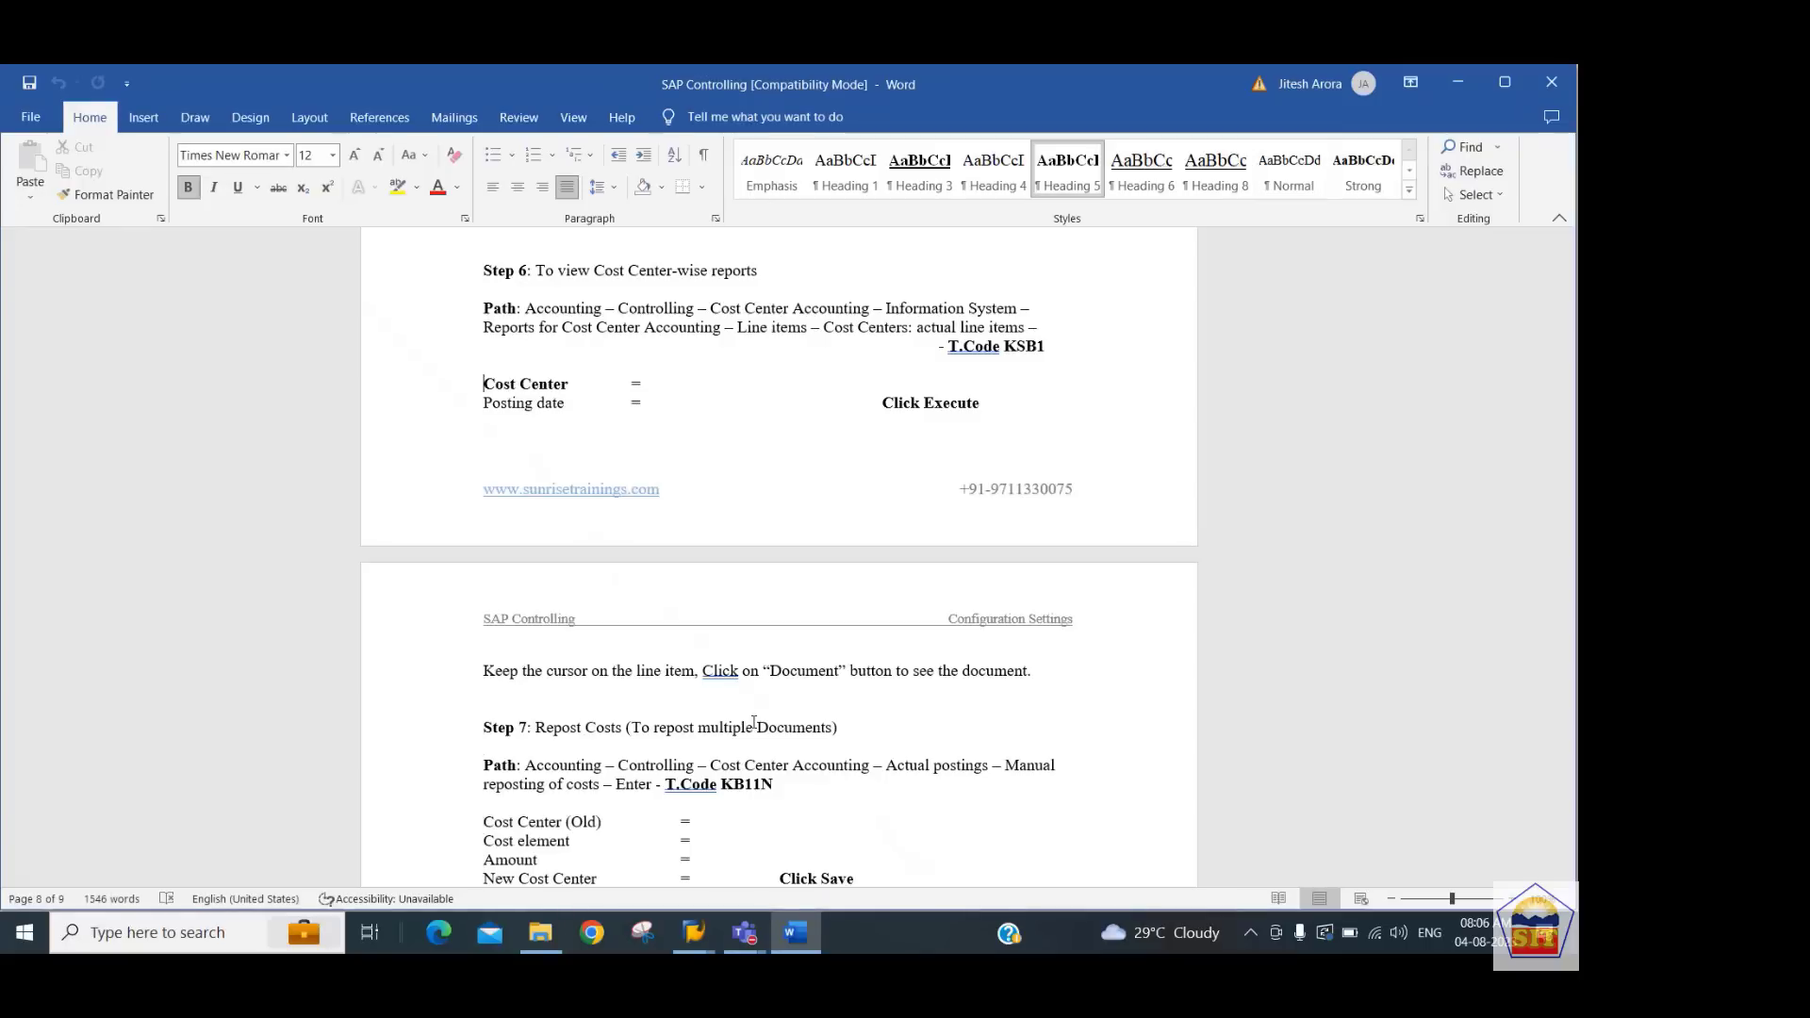
pyautogui.press('Up')
pyautogui.press('Down')
# Switch back to SAP and open transaction KSB1 for cost center actual line items
pyautogui.hotkey('alt', 'Tab')
pyautogui.click(194, 132)
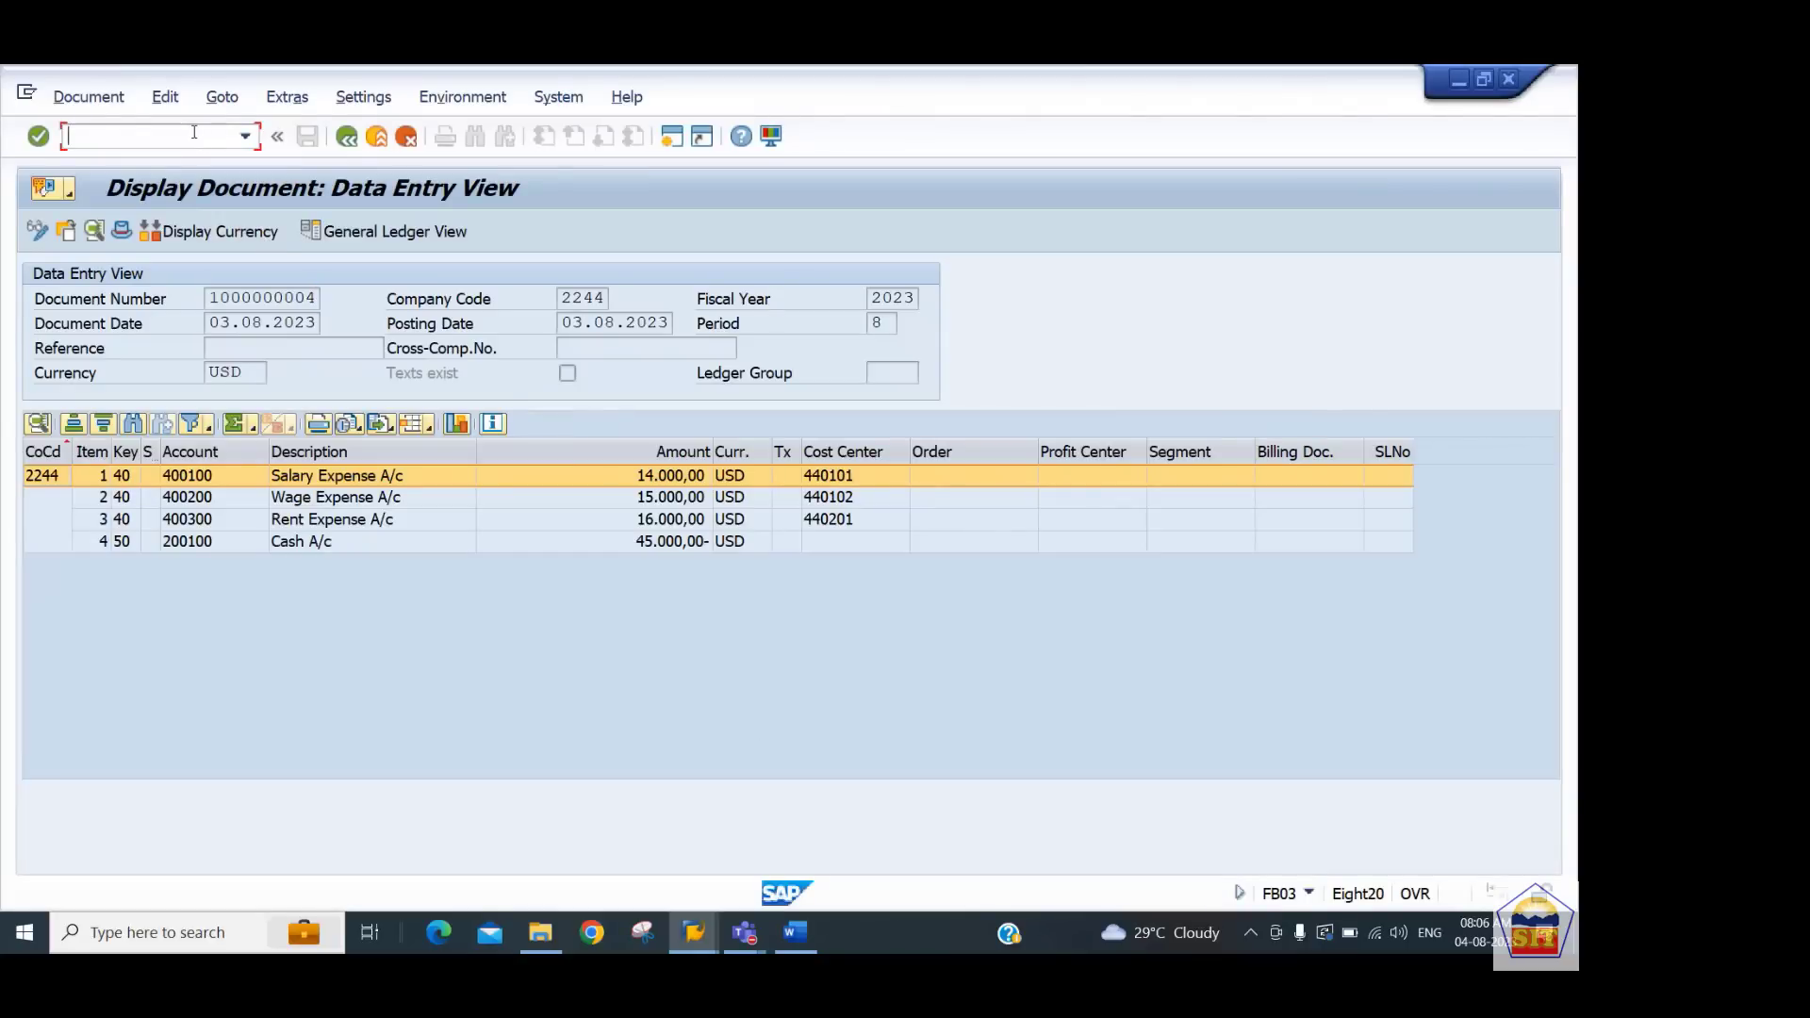
pyautogui.write('/nksb1')
pyautogui.press('Return')
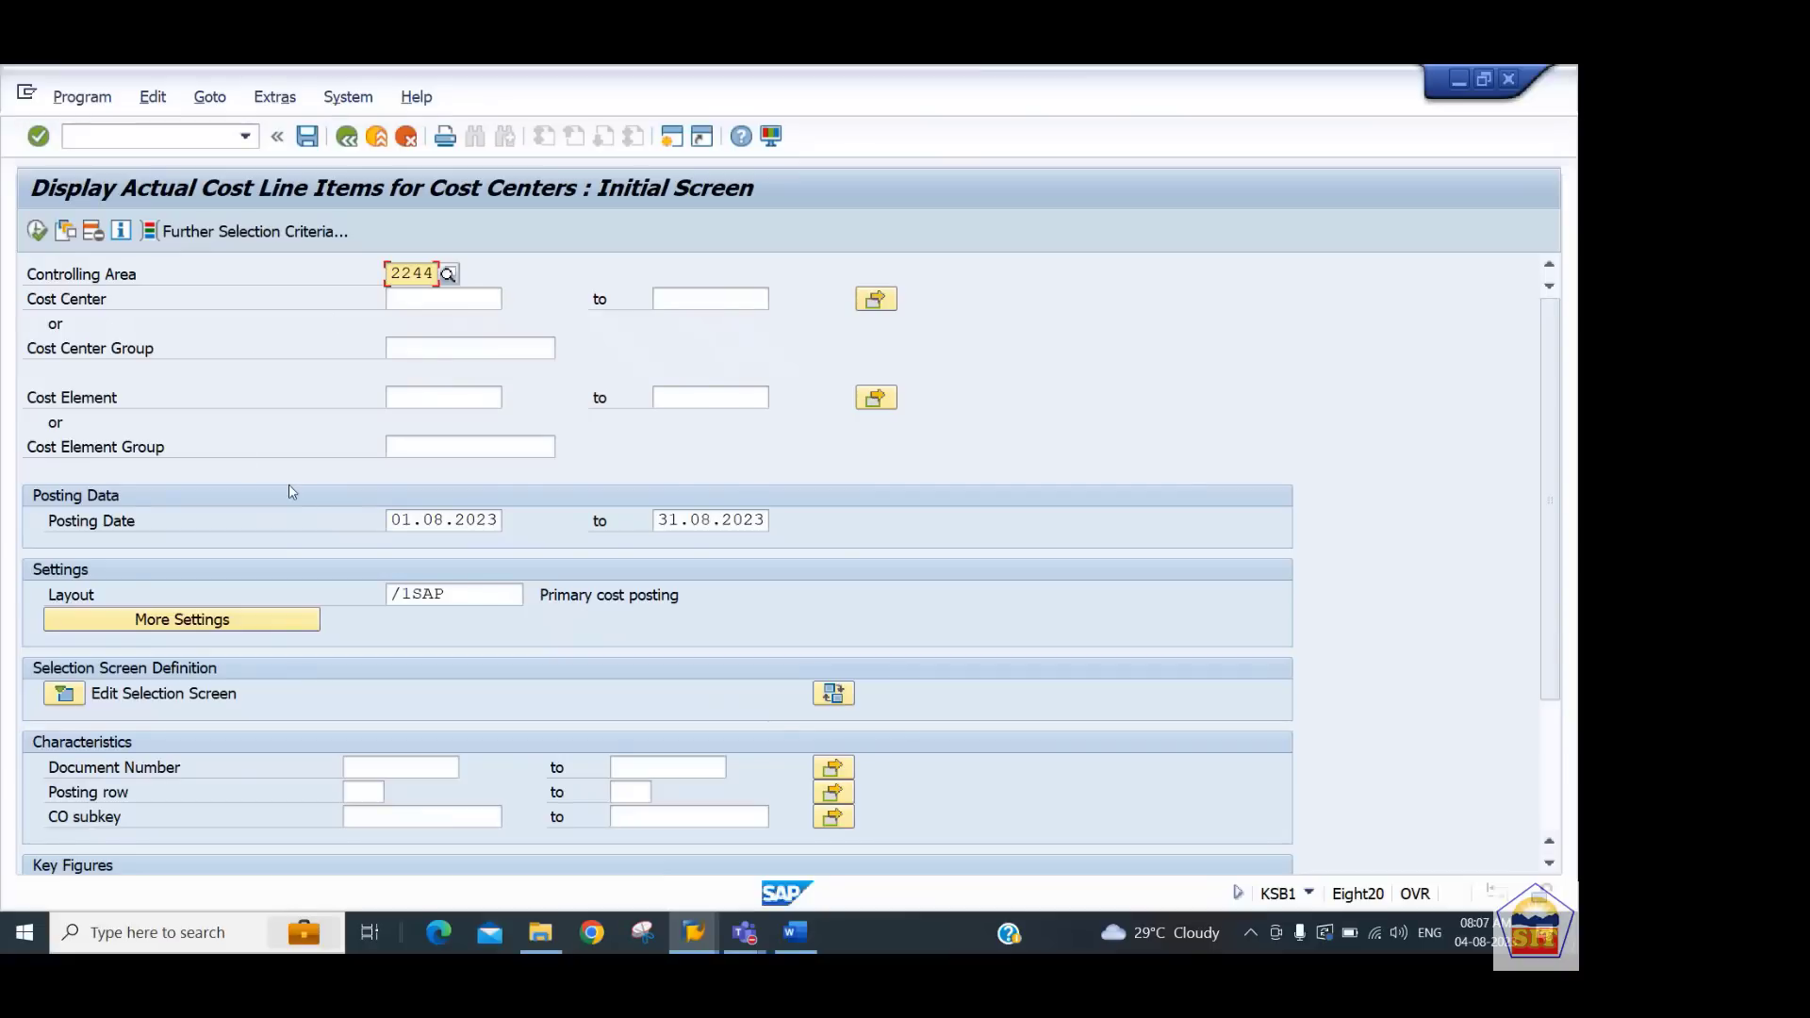
# Examine the posting date range on the KSB1 selection screen
pyautogui.click(405, 522)
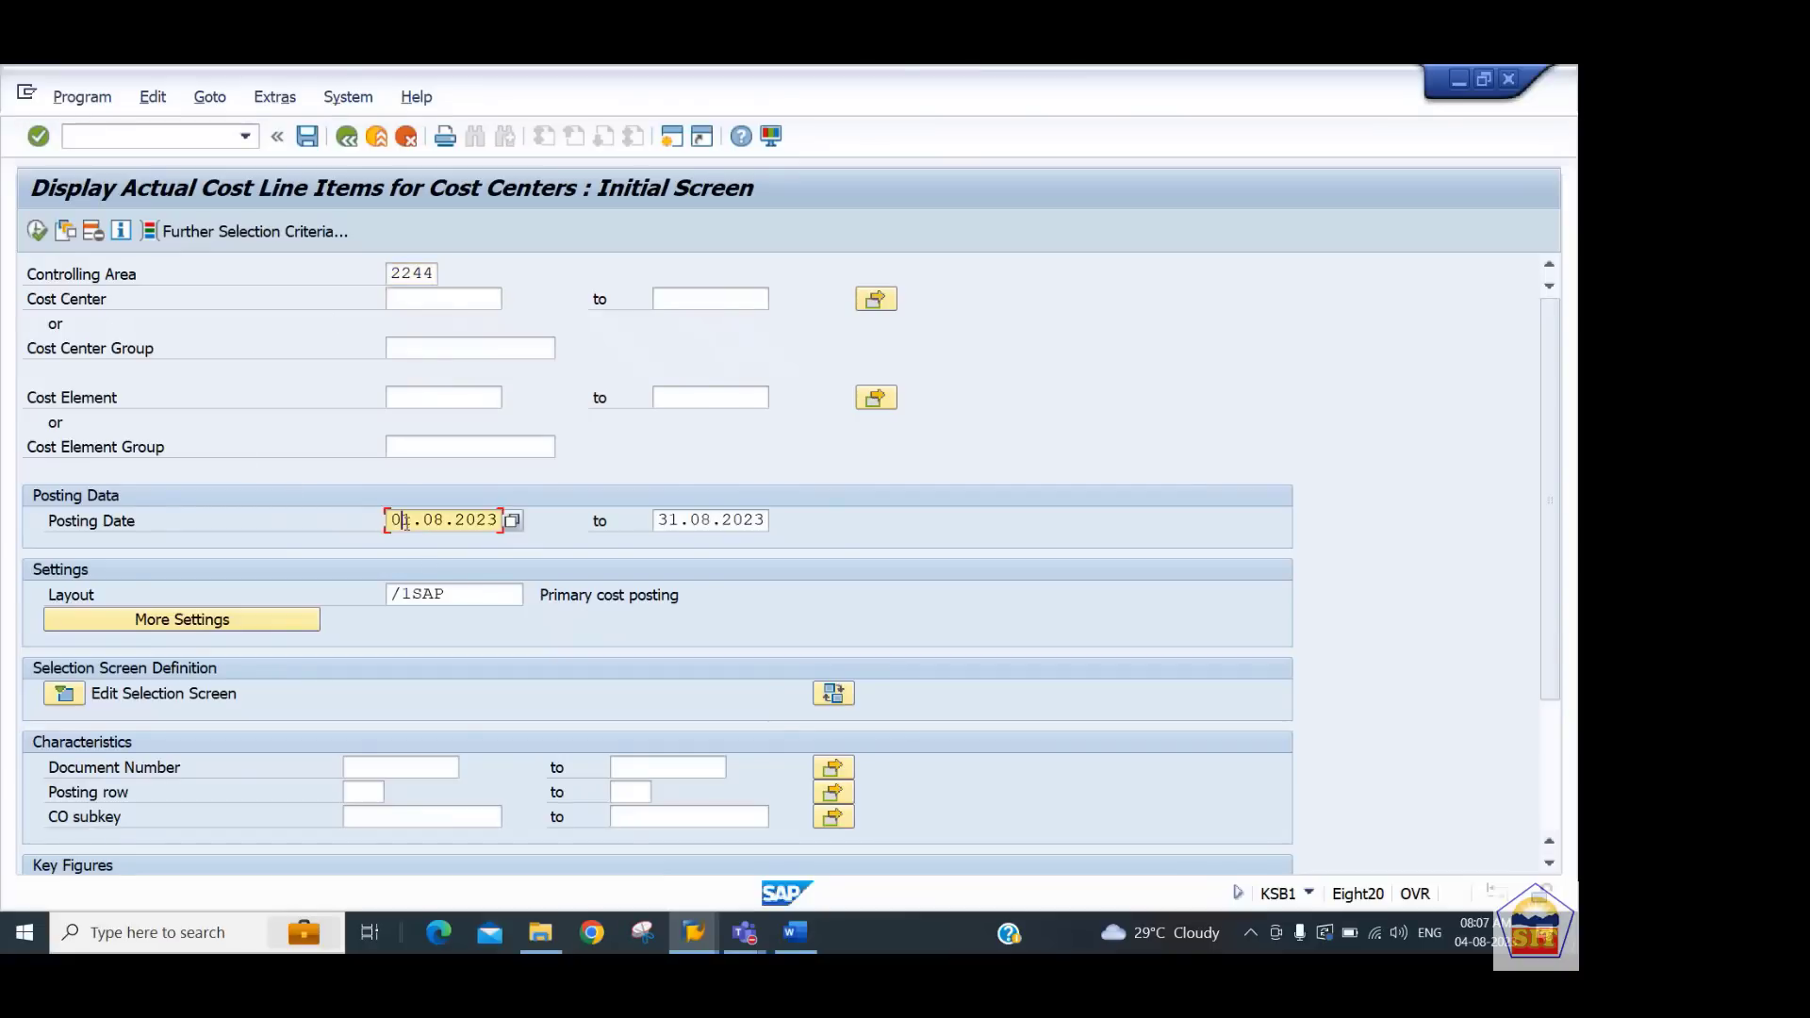
pyautogui.moveTo(405, 521); pyautogui.dragTo(499, 521)
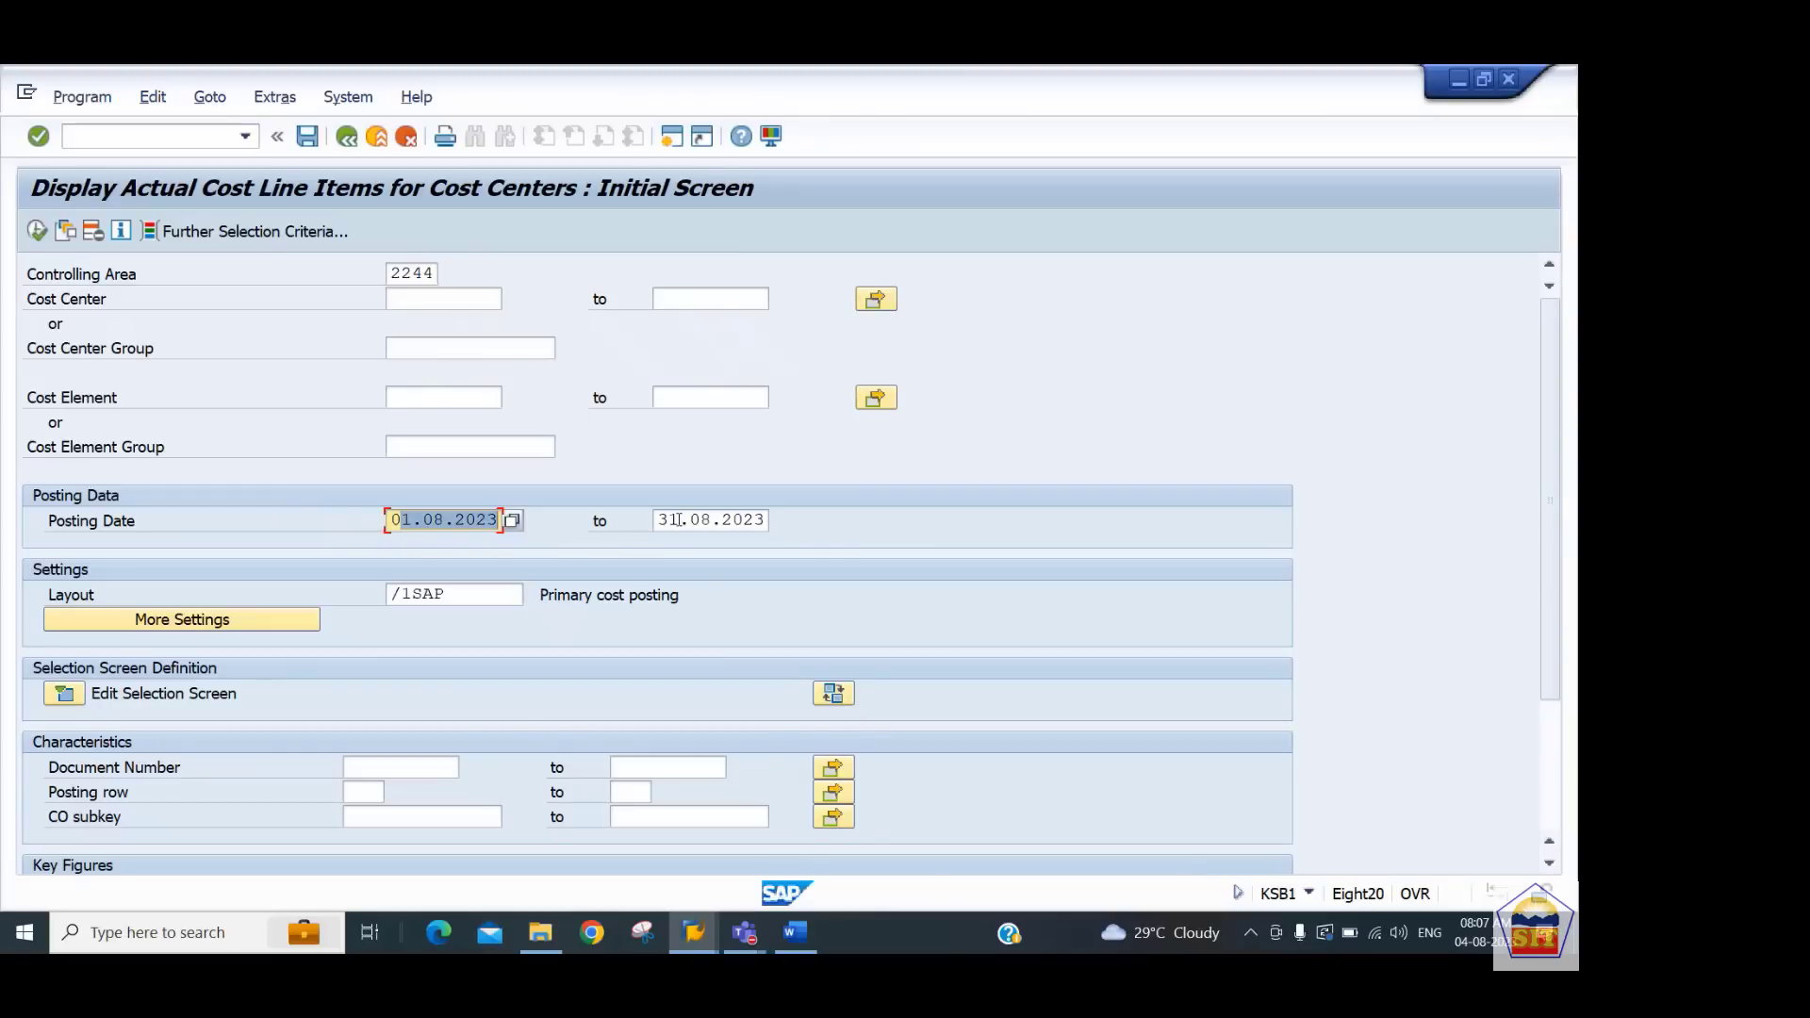
pyautogui.moveTo(681, 519); pyautogui.dragTo(765, 520)
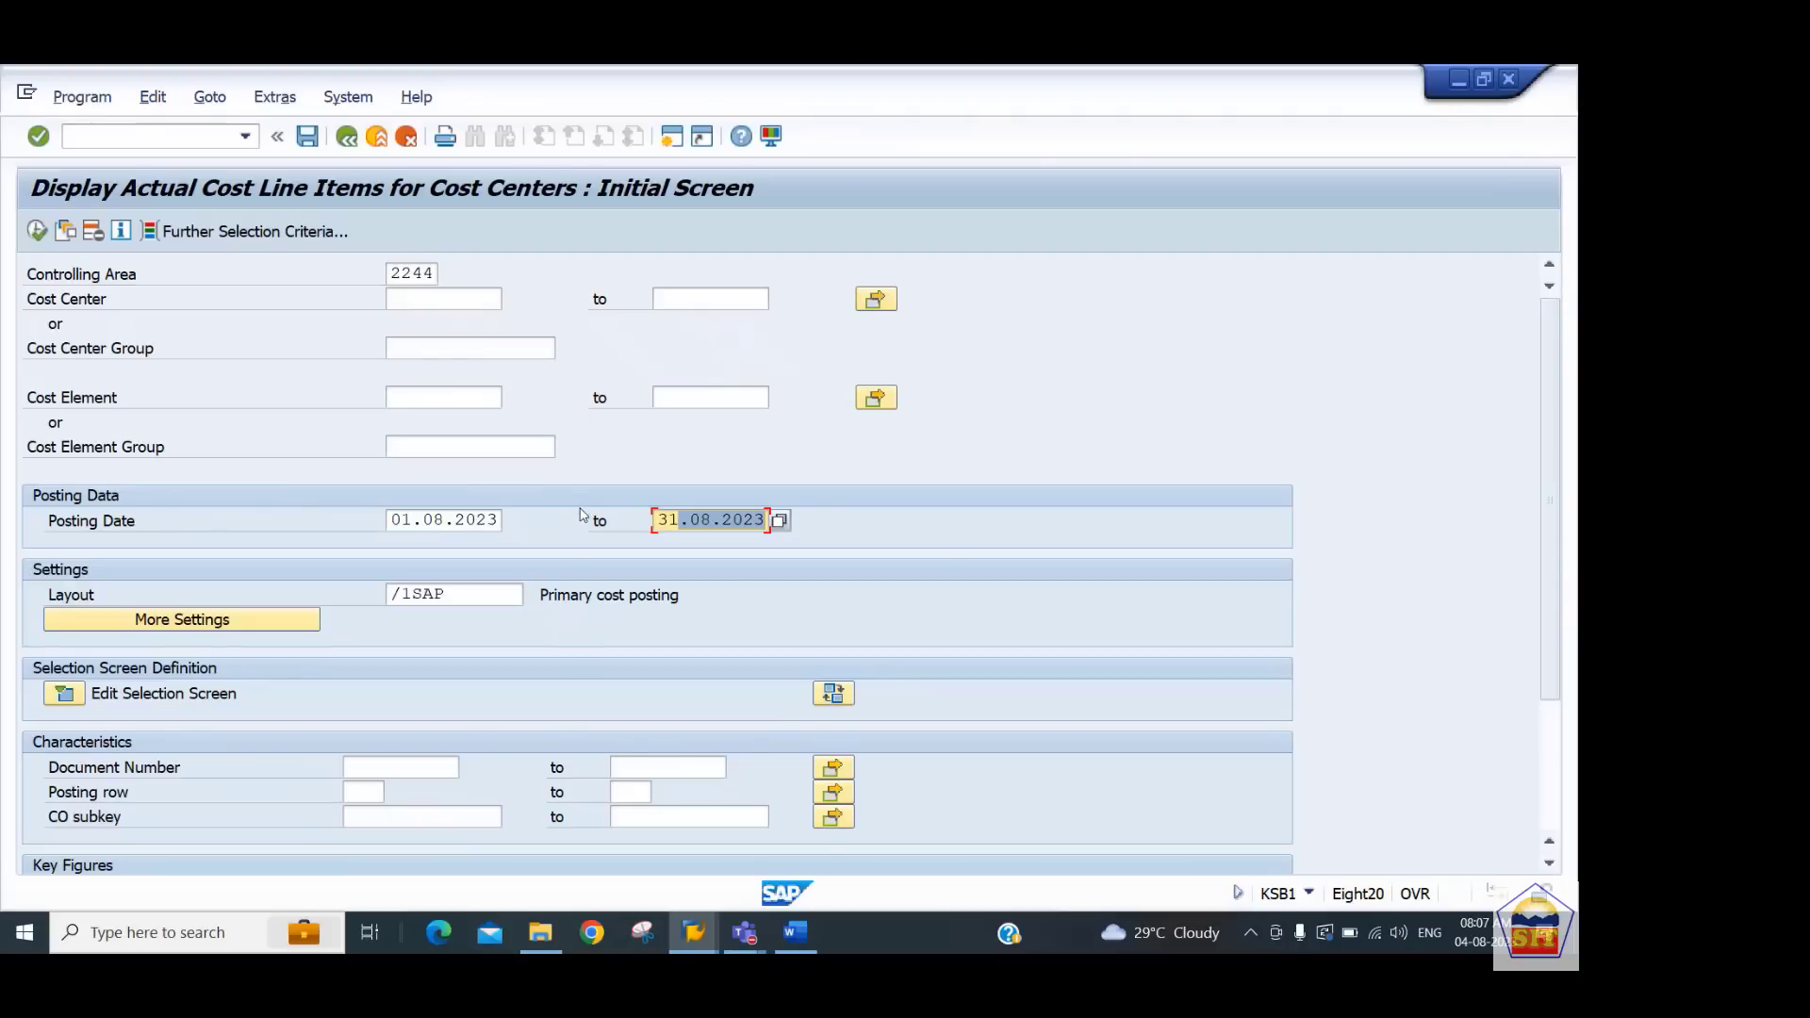
# Execute the cost center line item report for cost center group 4401 in controlling area 2244
pyautogui.click(37, 230)
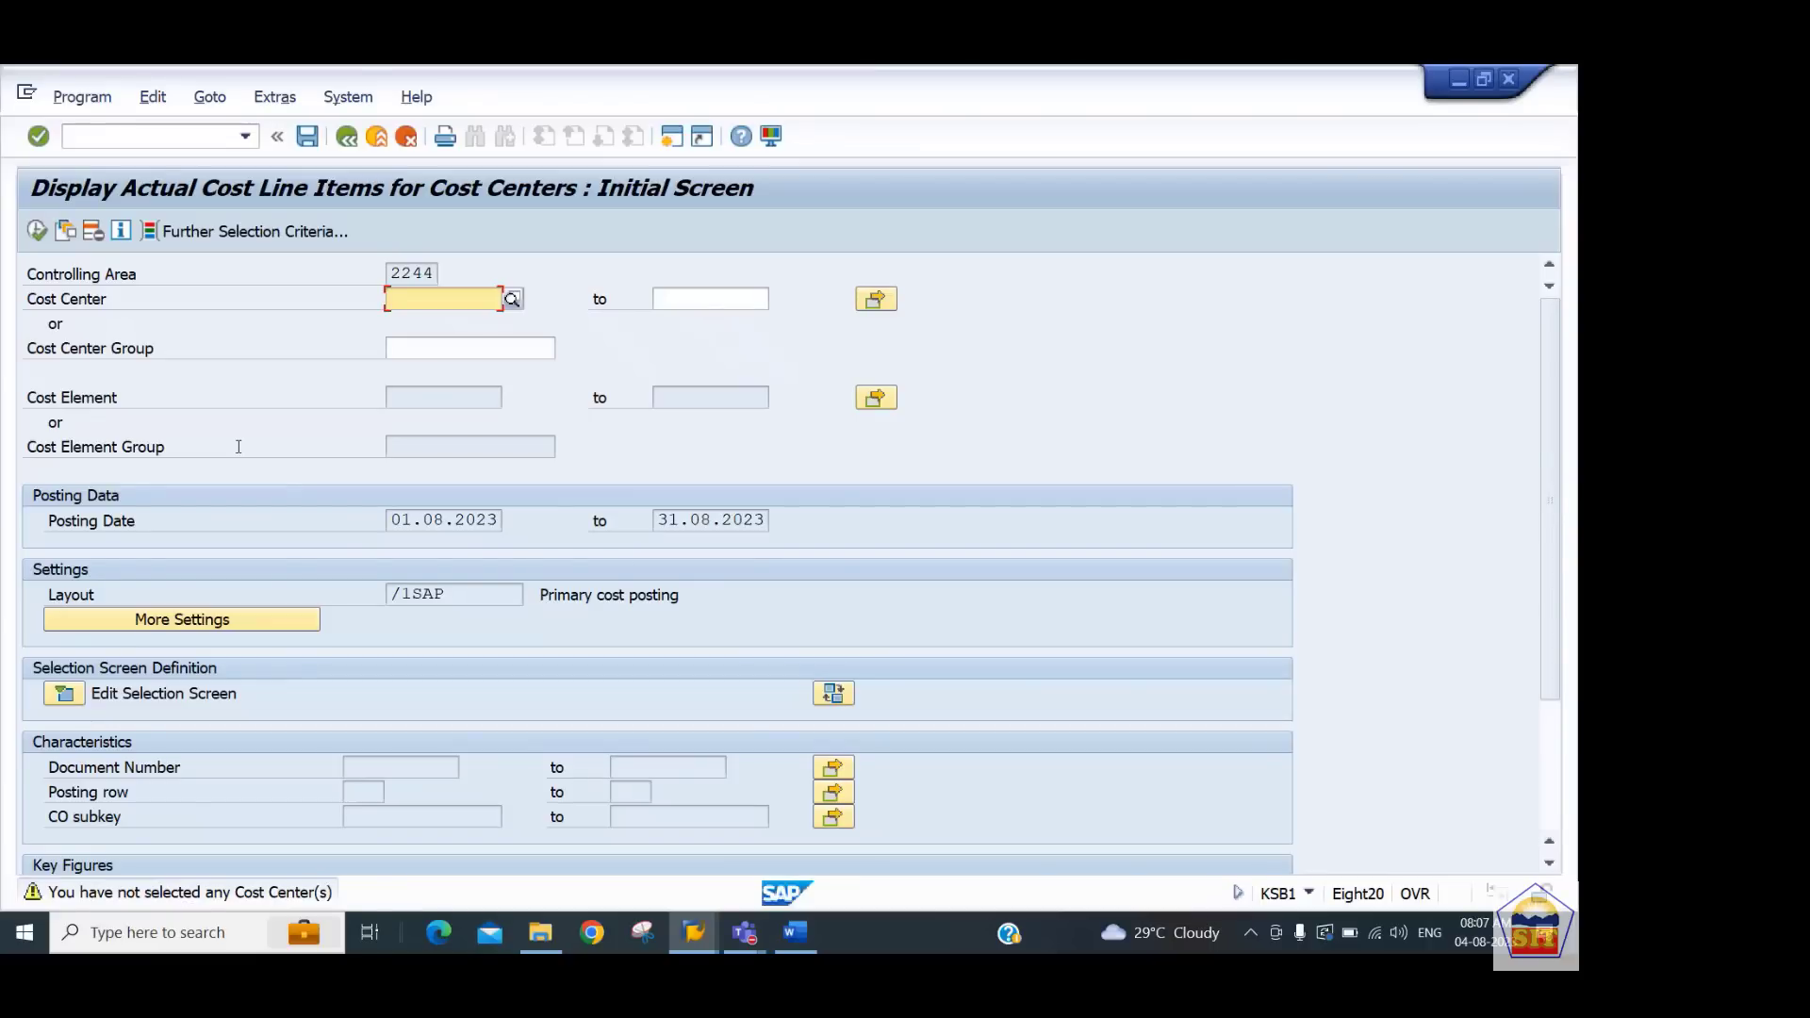
pyautogui.press('Tab')
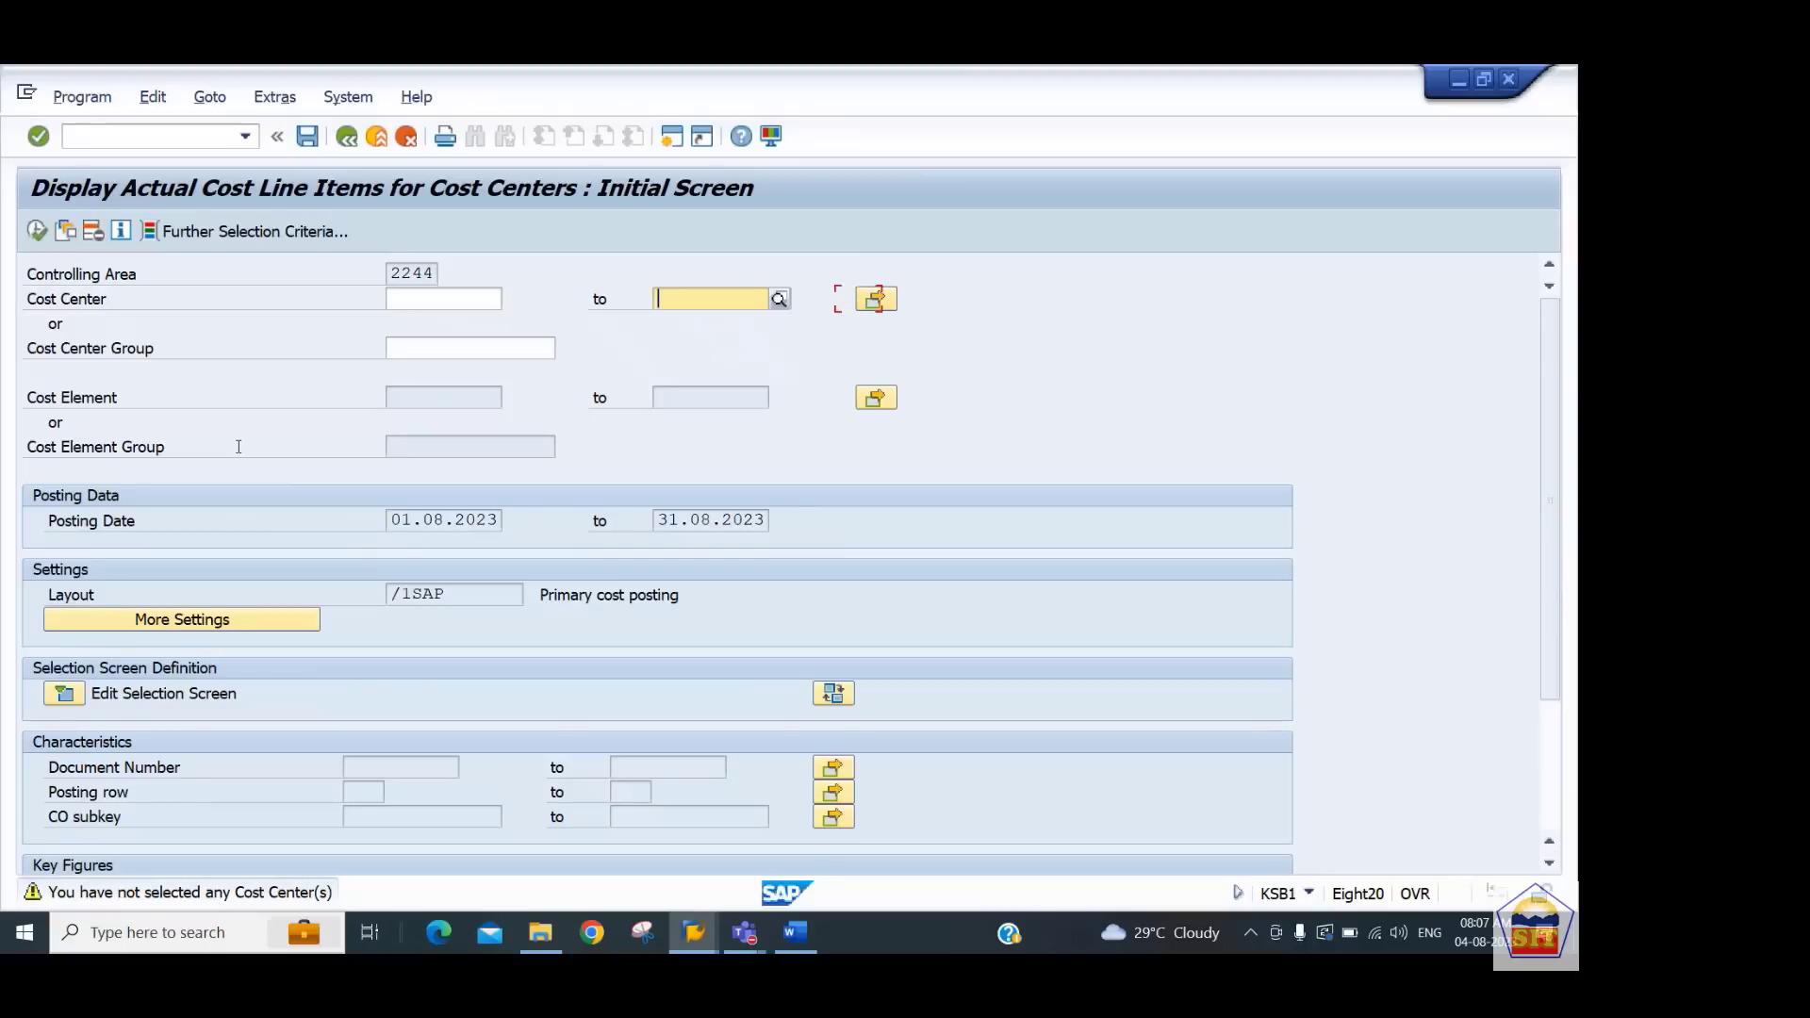
pyautogui.hotkey('shift', 'Tab')
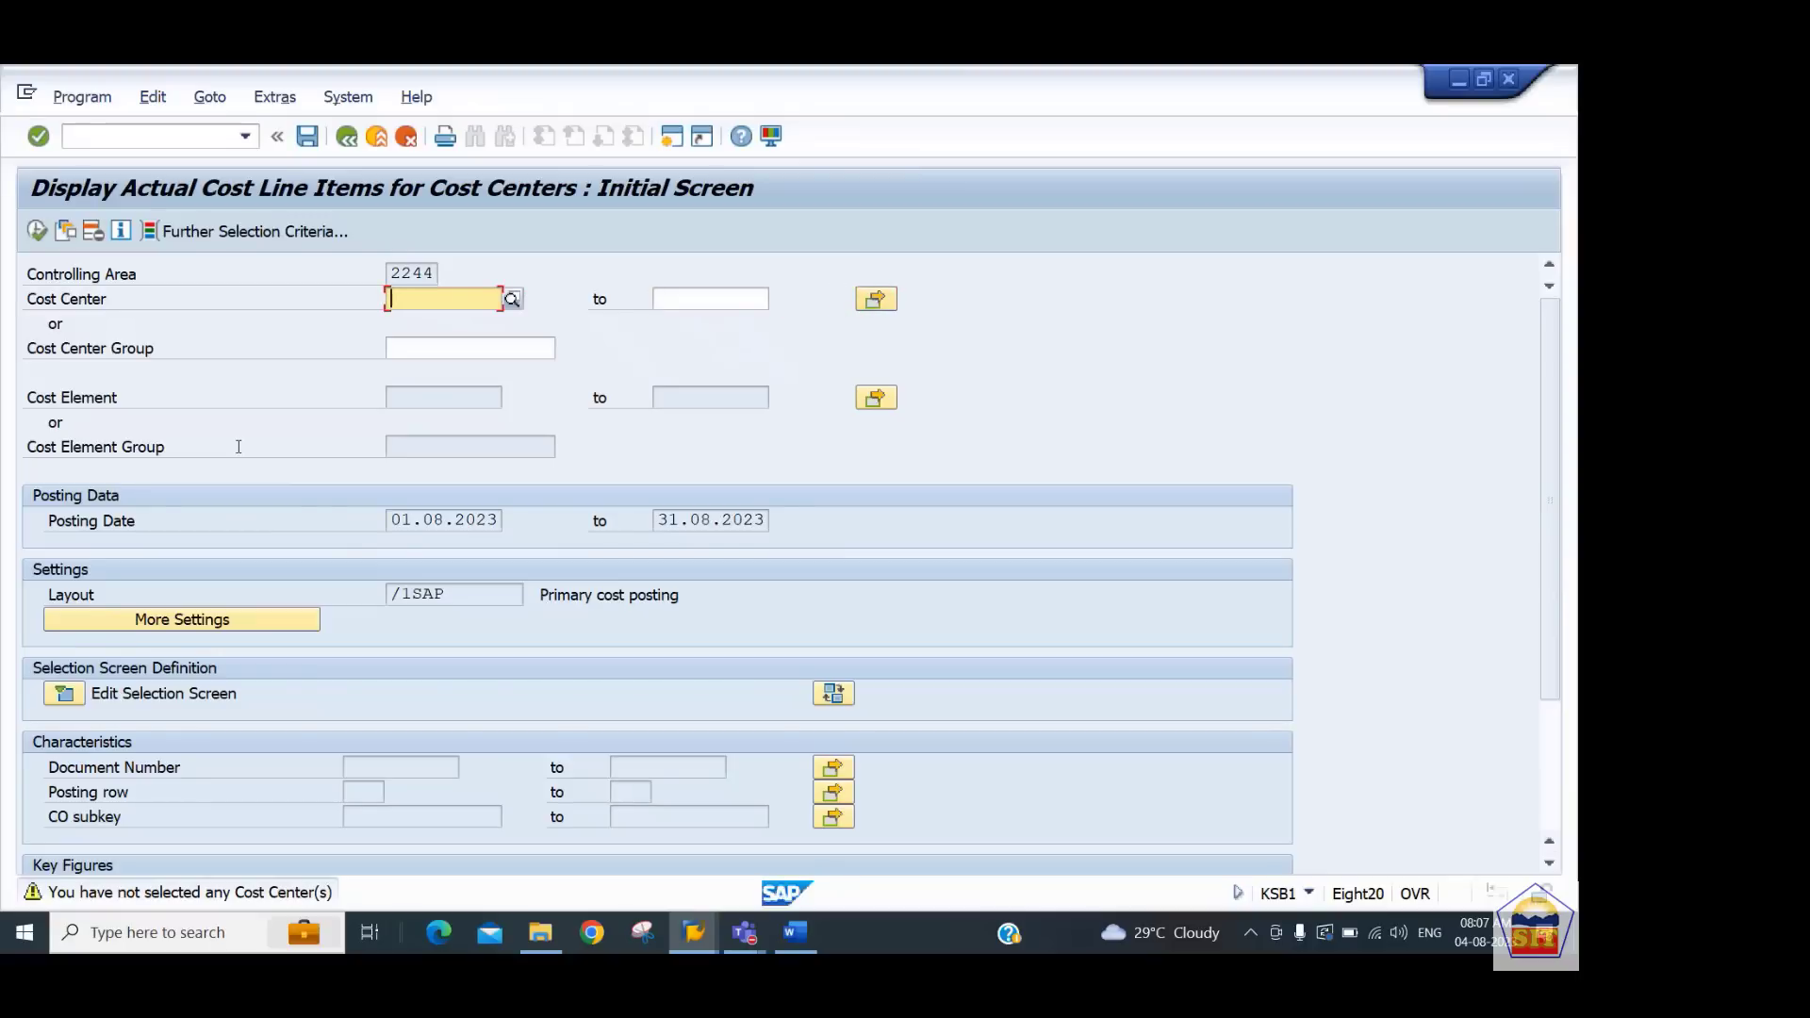
pyautogui.press('Tab')
pyautogui.press('Tab')
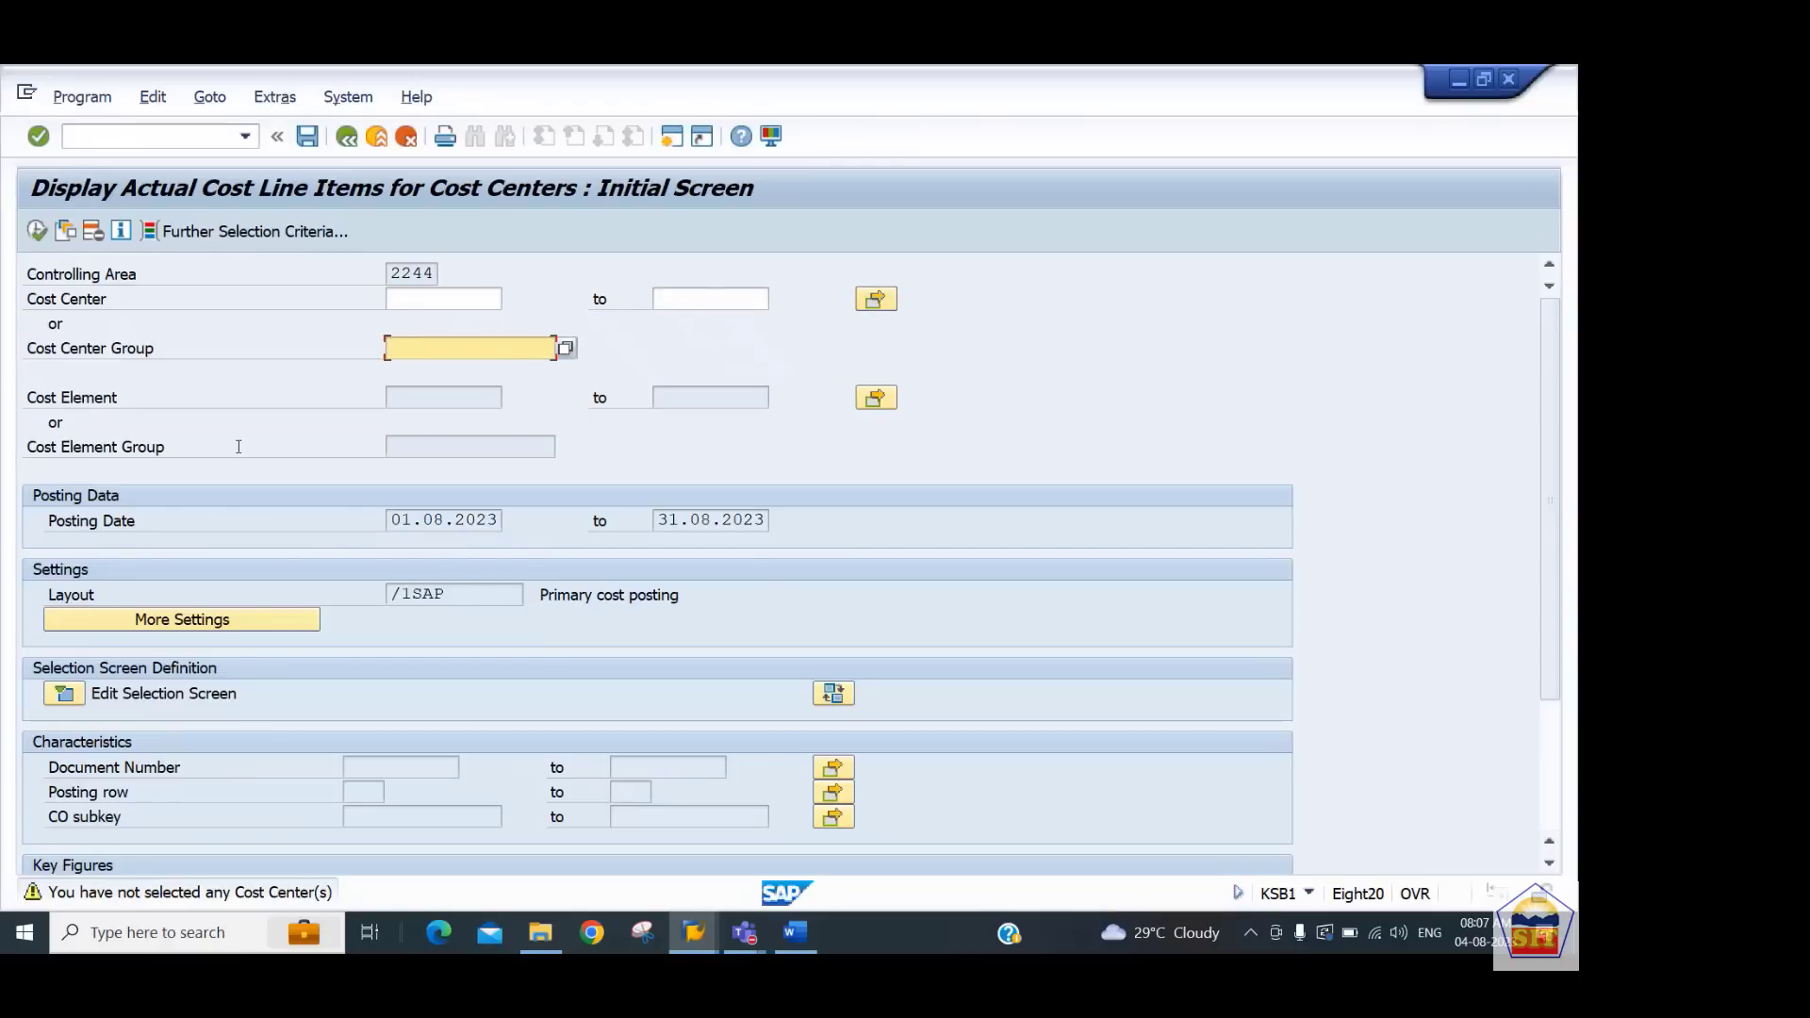
pyautogui.write('4401')
pyautogui.click(239, 446)
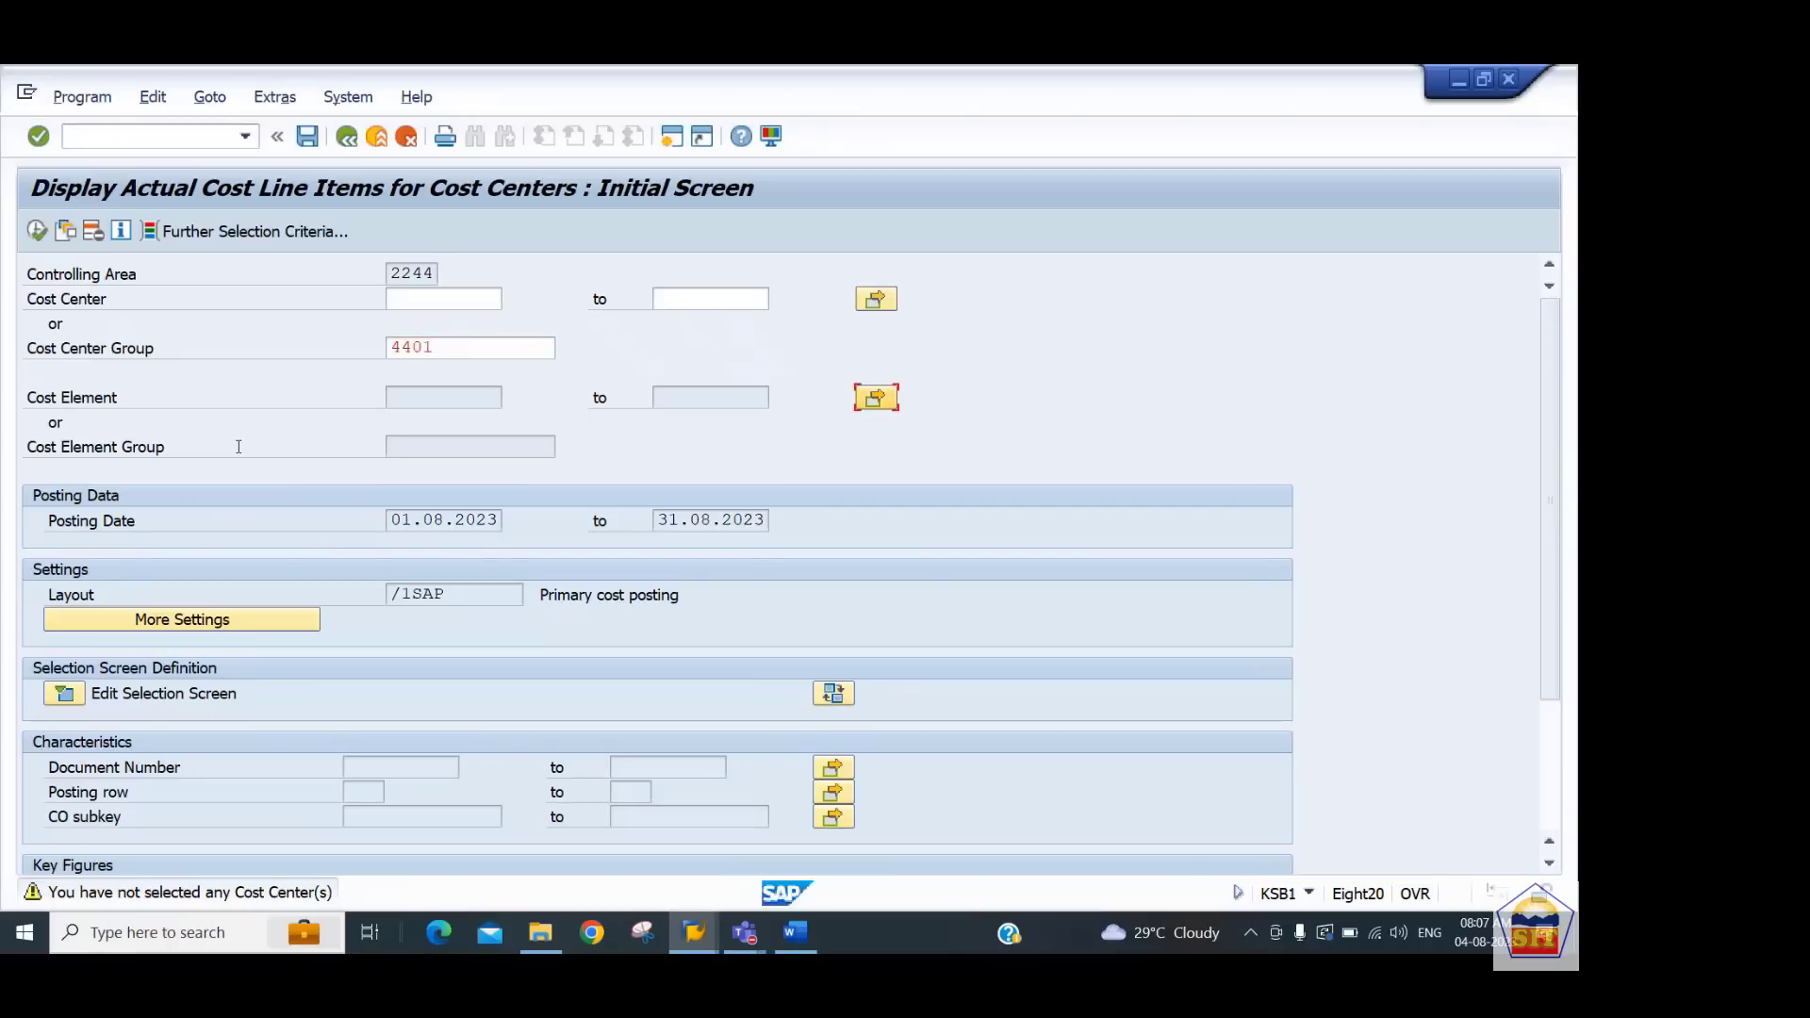
pyautogui.click(36, 232)
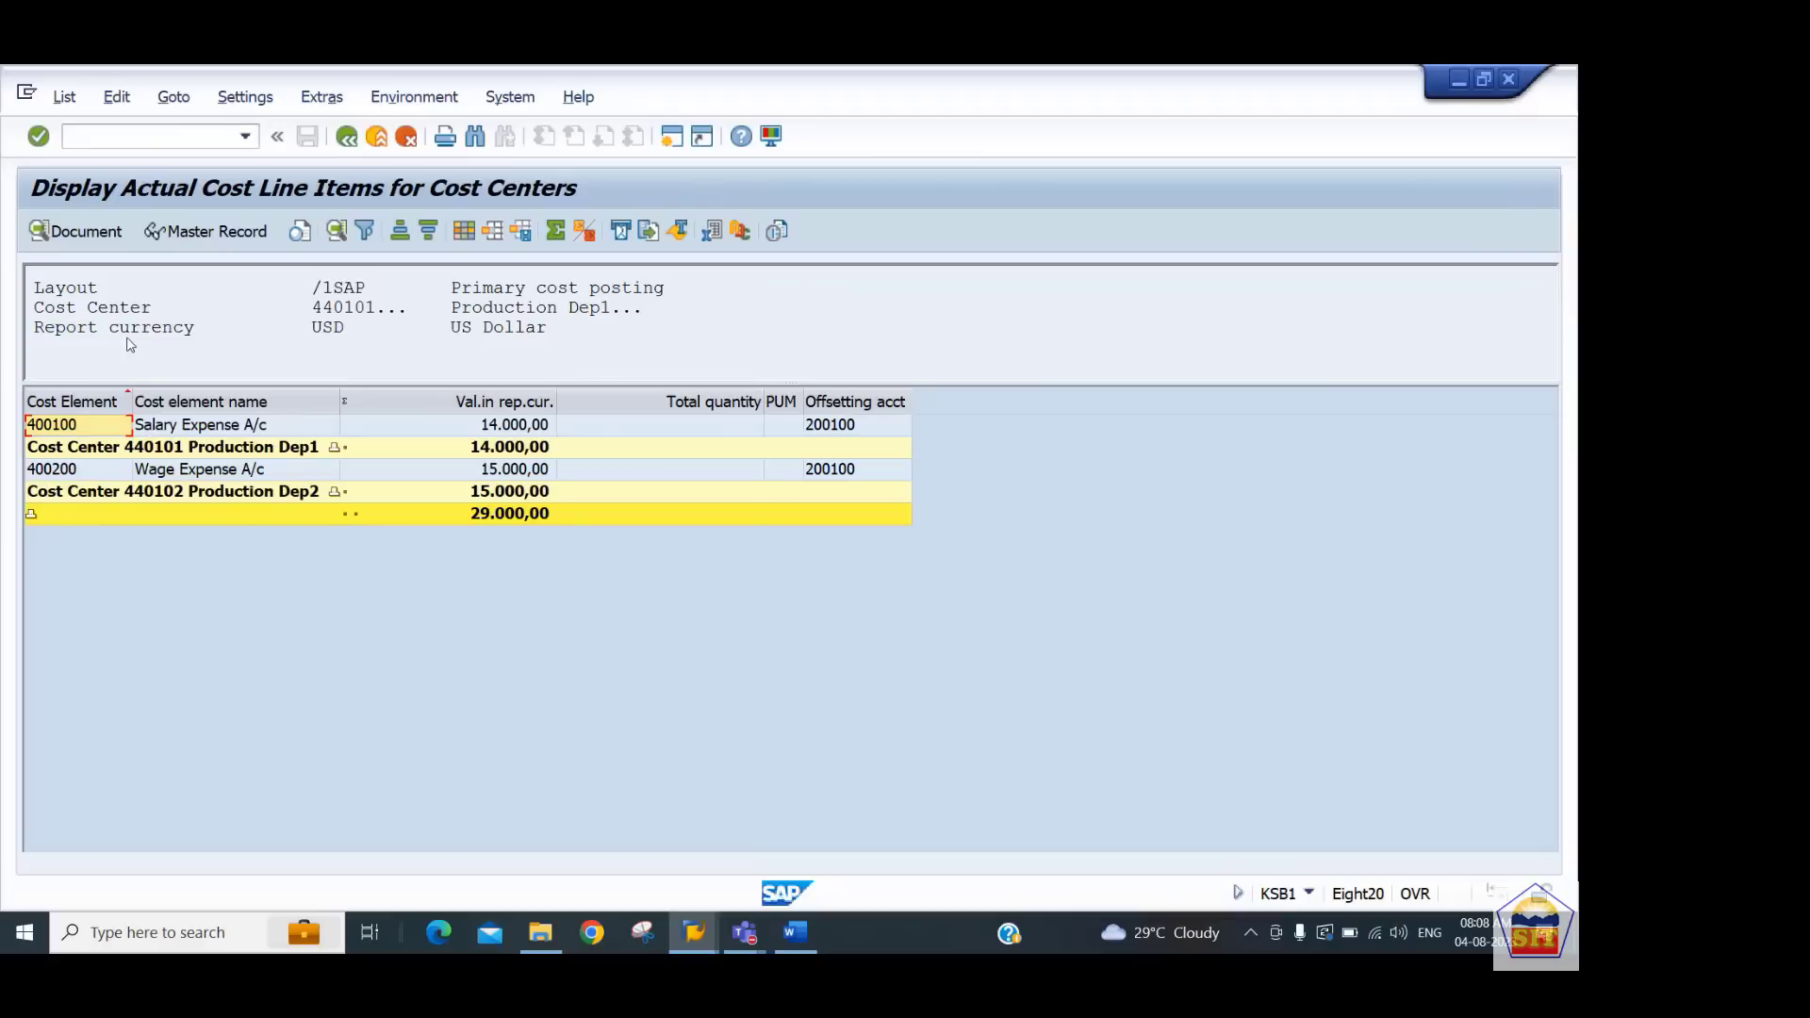
# Exit the list and rerun the report for cost centers from 1 to all instead of the group
pyautogui.click(346, 138)
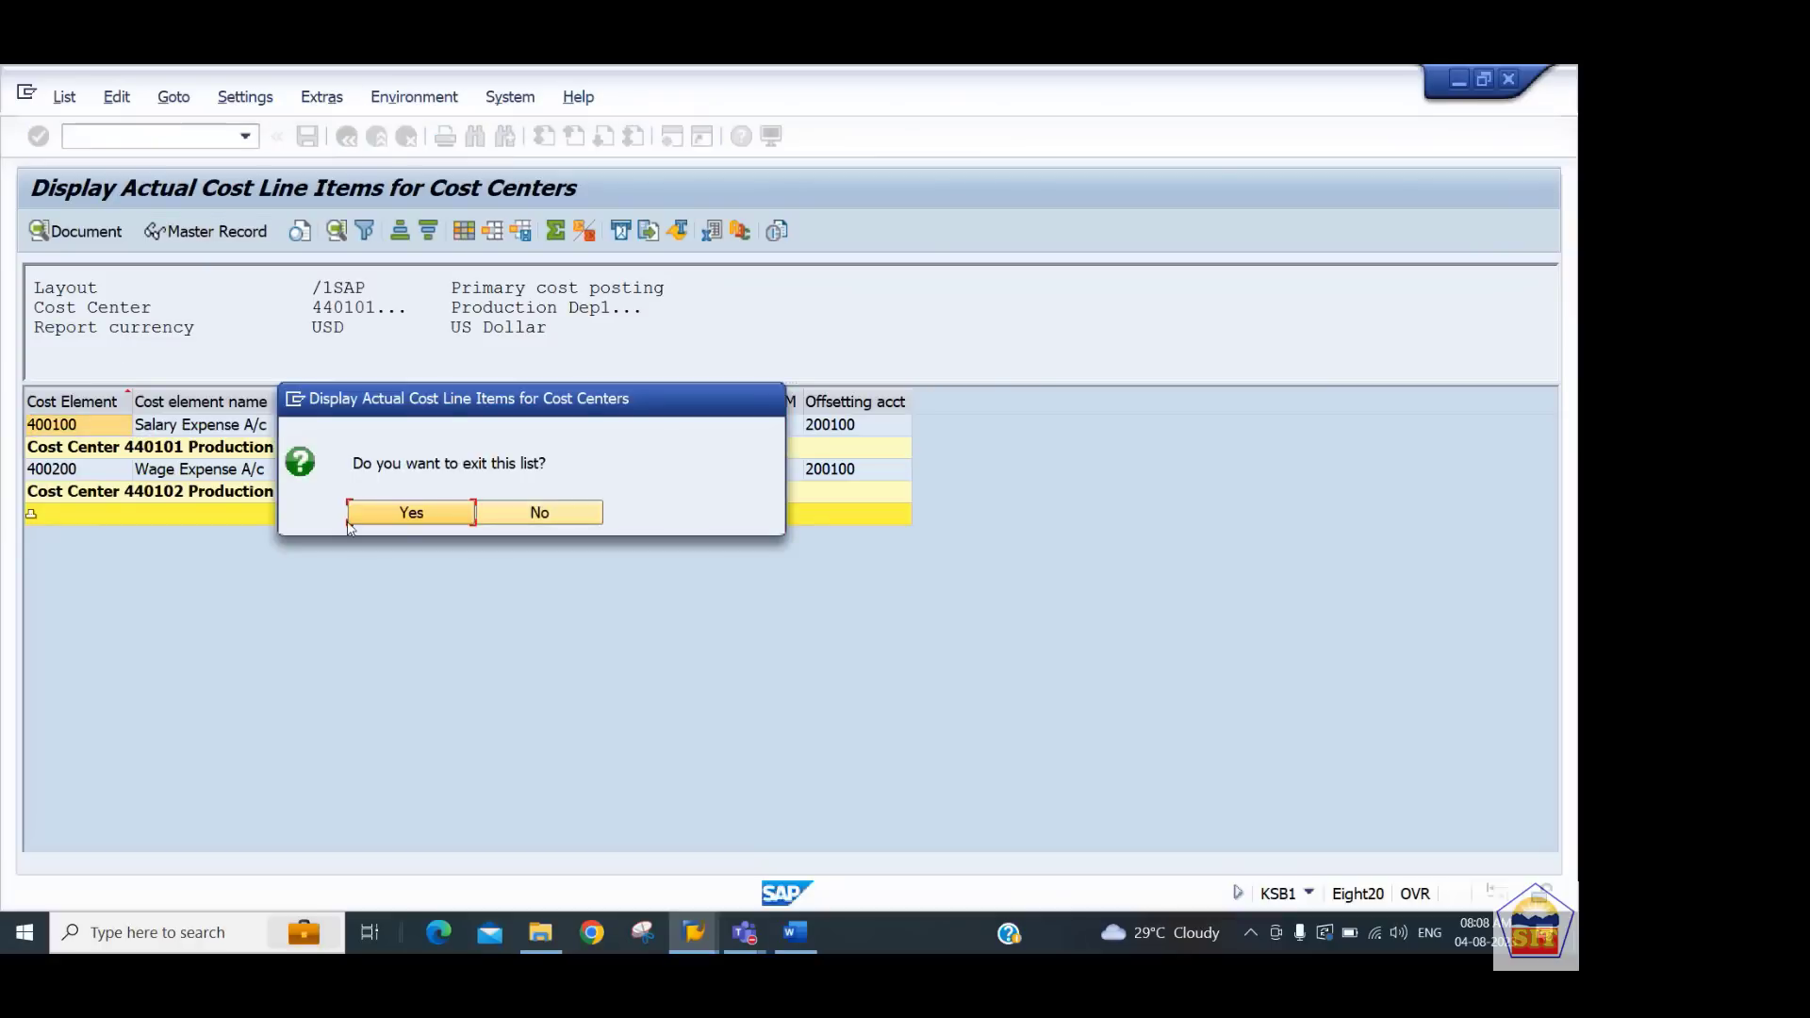
pyautogui.click(389, 514)
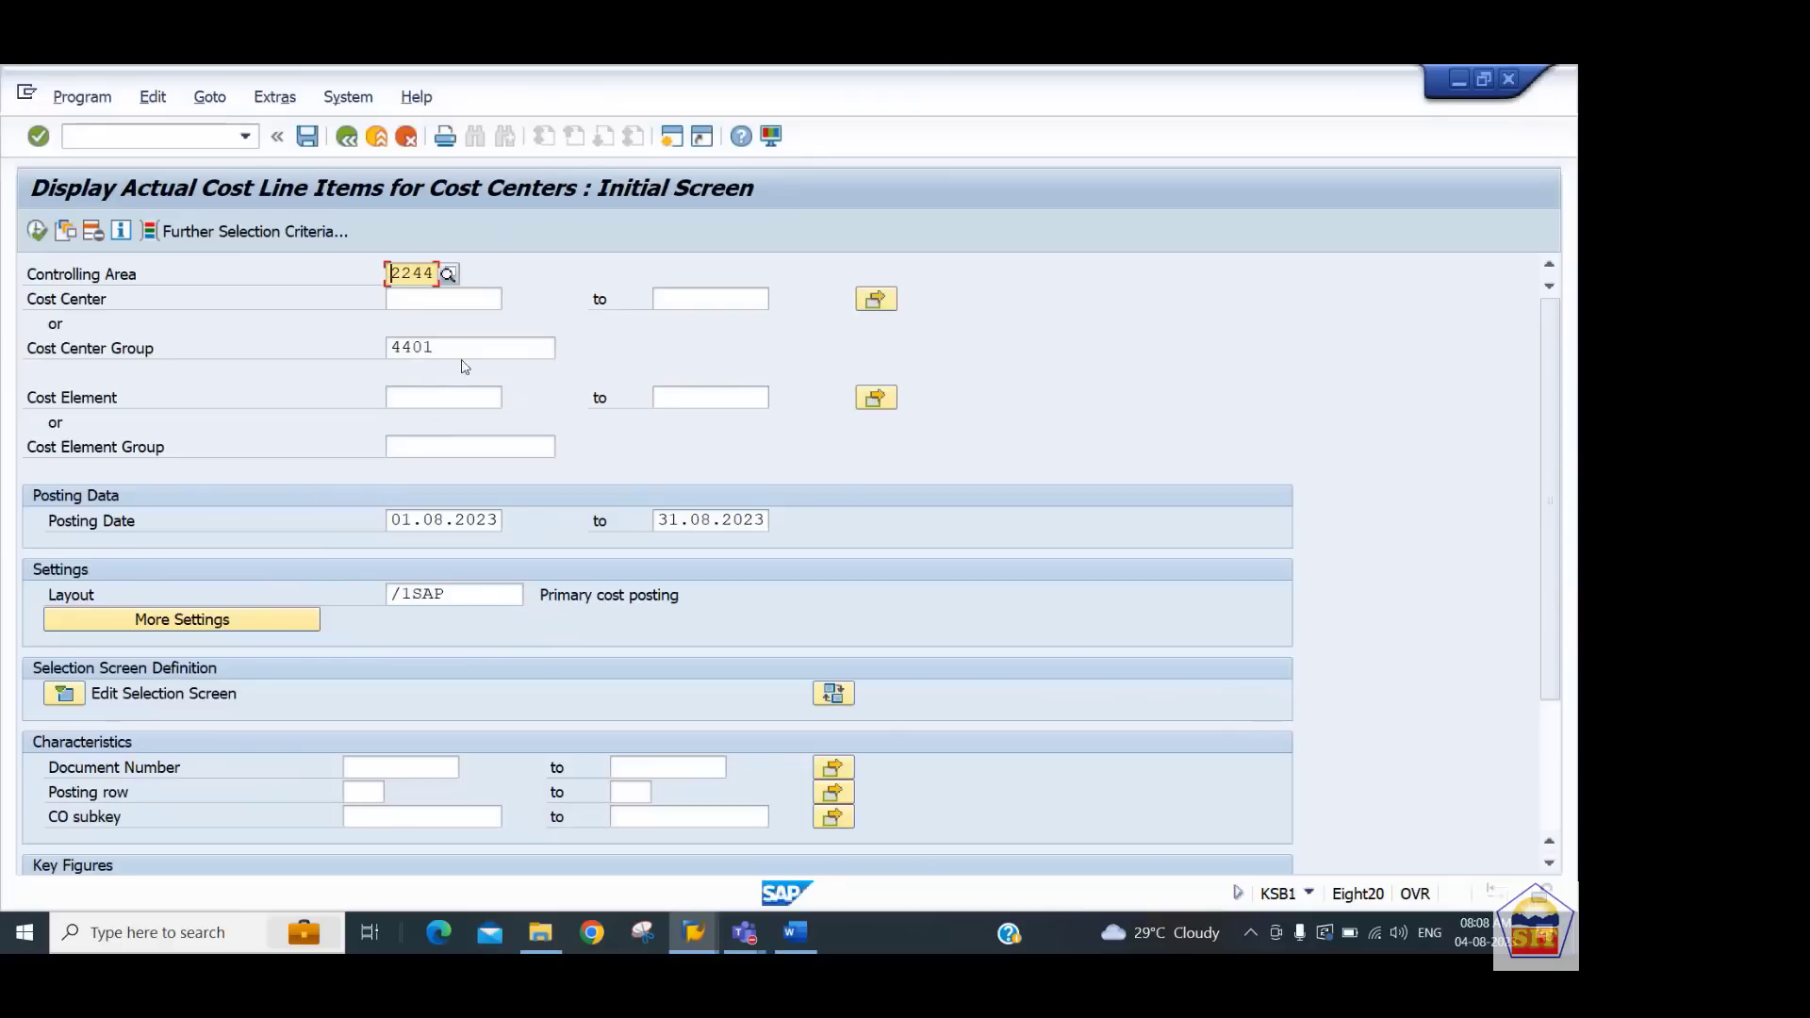
pyautogui.click(461, 351)
pyautogui.press('BackSpace')
pyautogui.press('BackSpace')
pyautogui.press('BackSpace')
pyautogui.press('BackSpace')
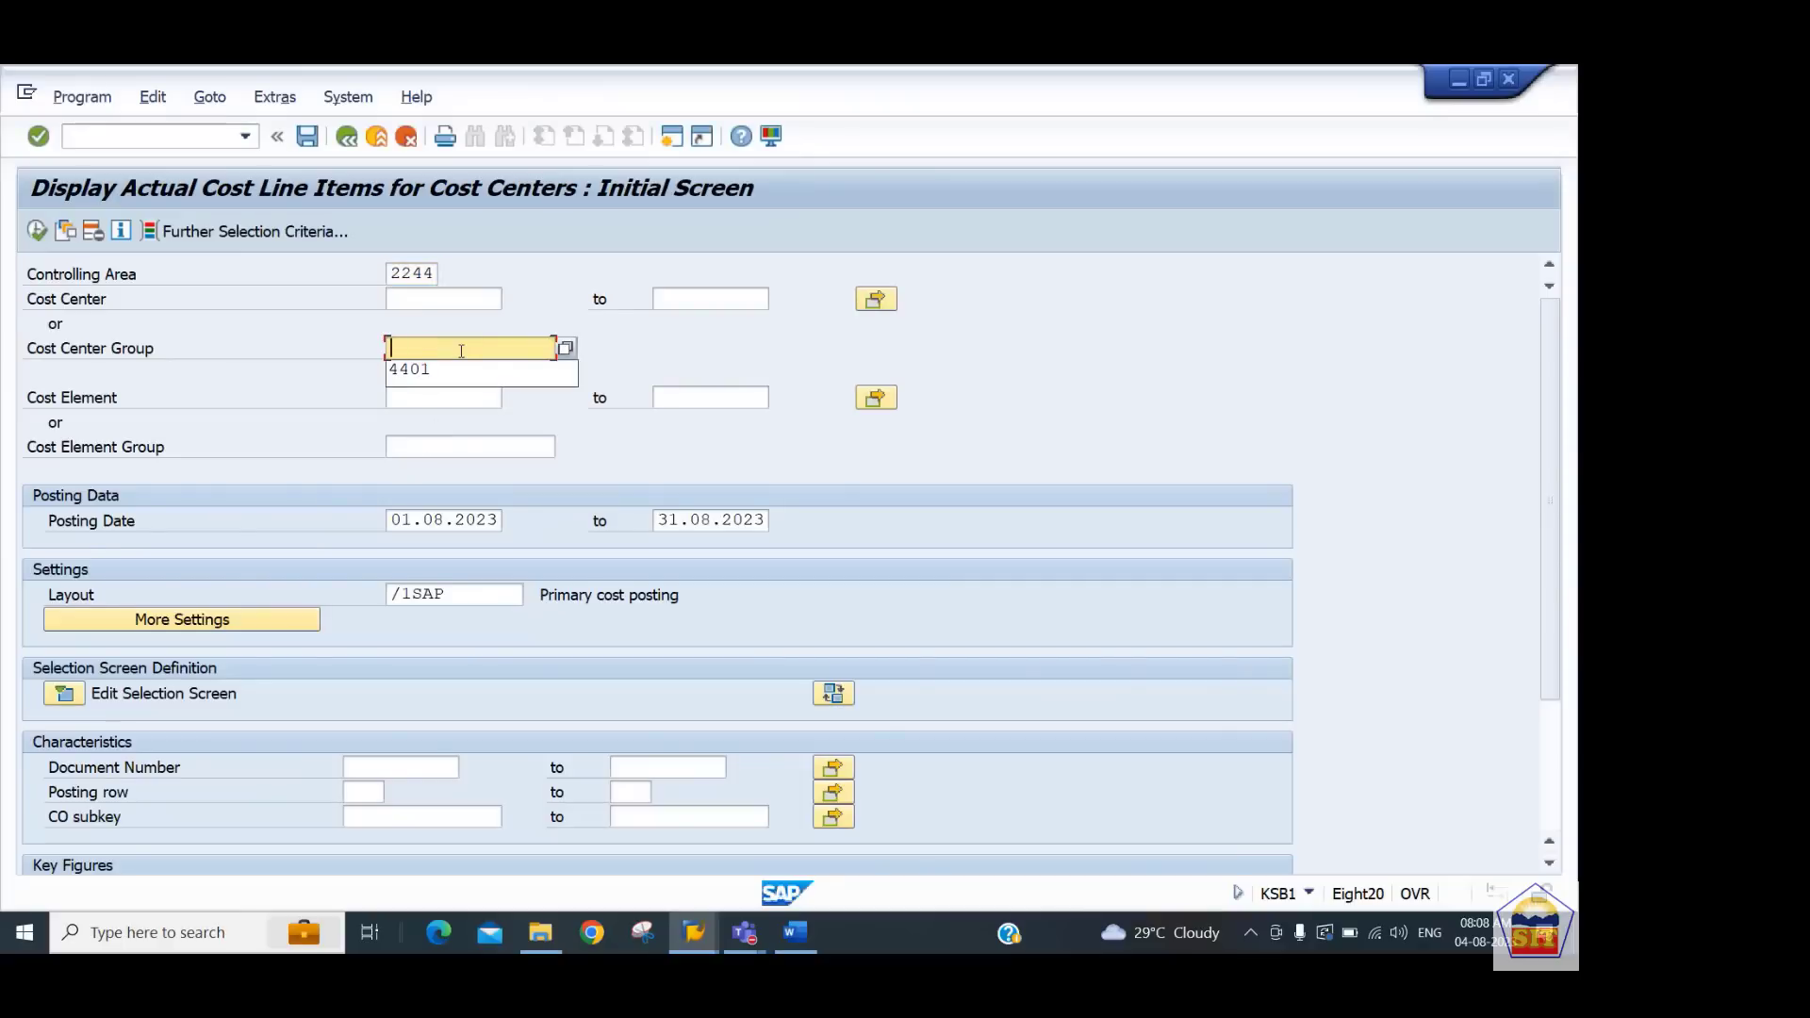
pyautogui.click(429, 300)
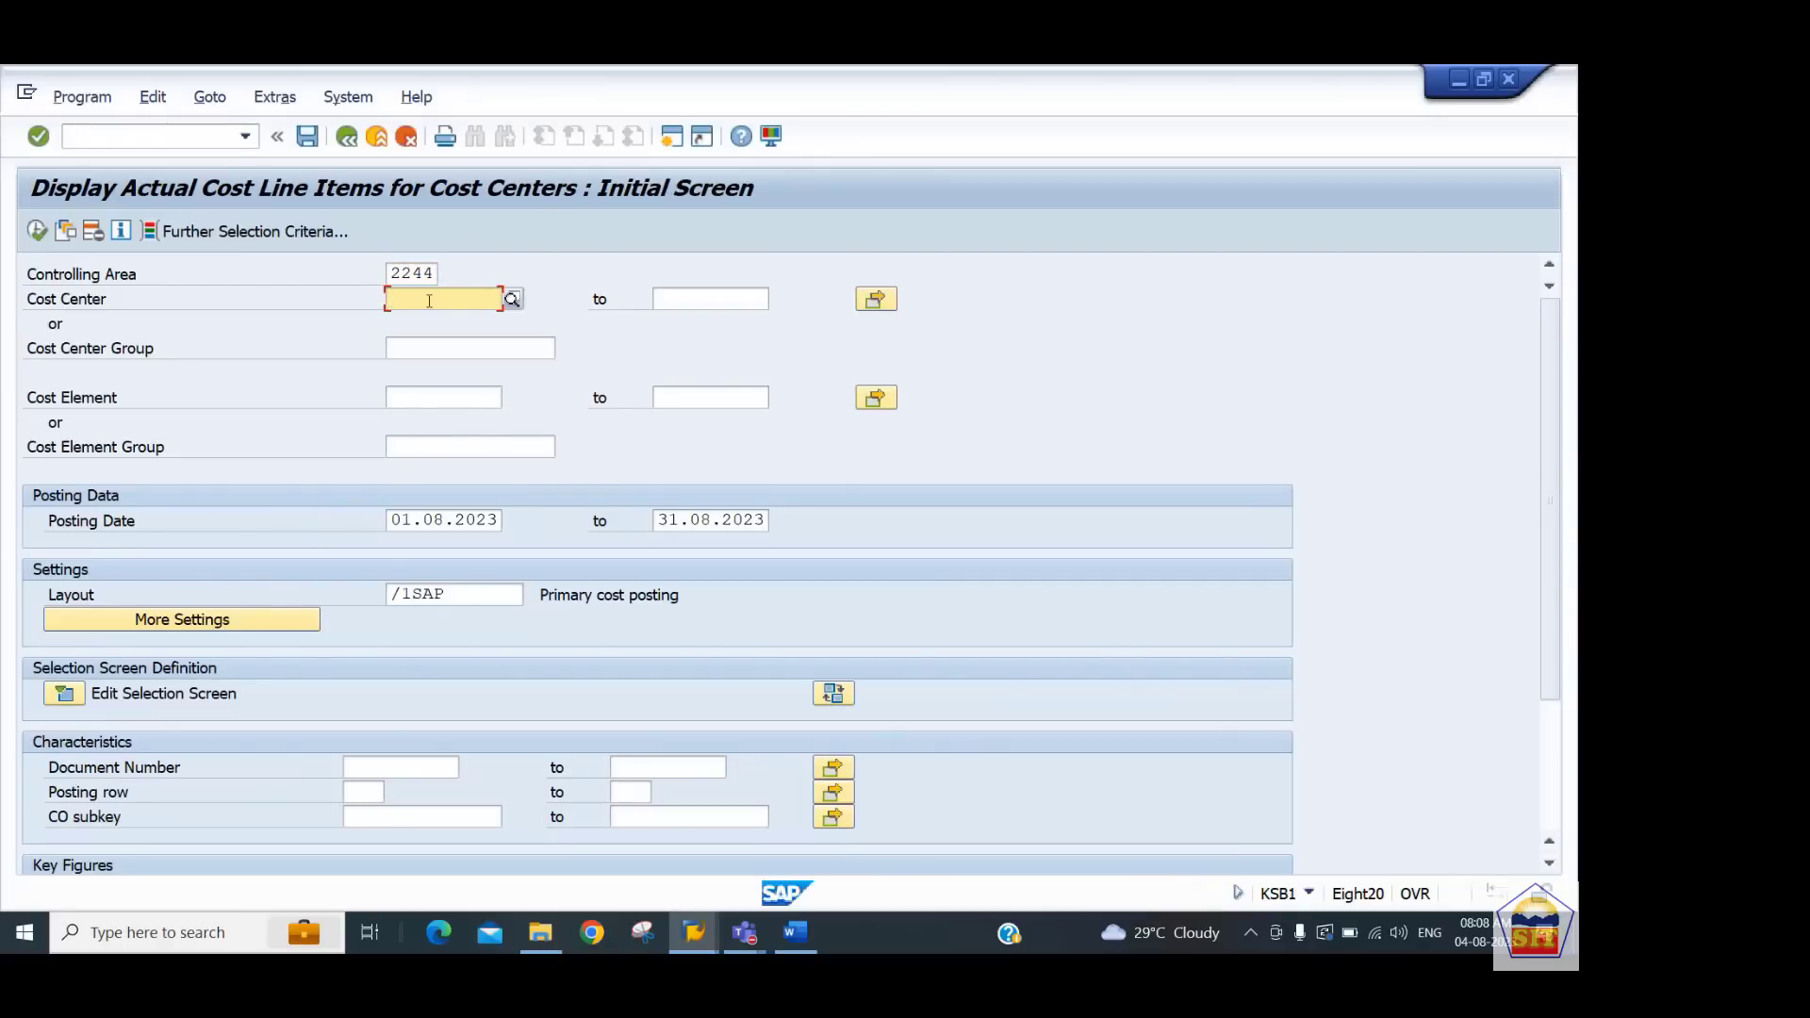
pyautogui.write('1')
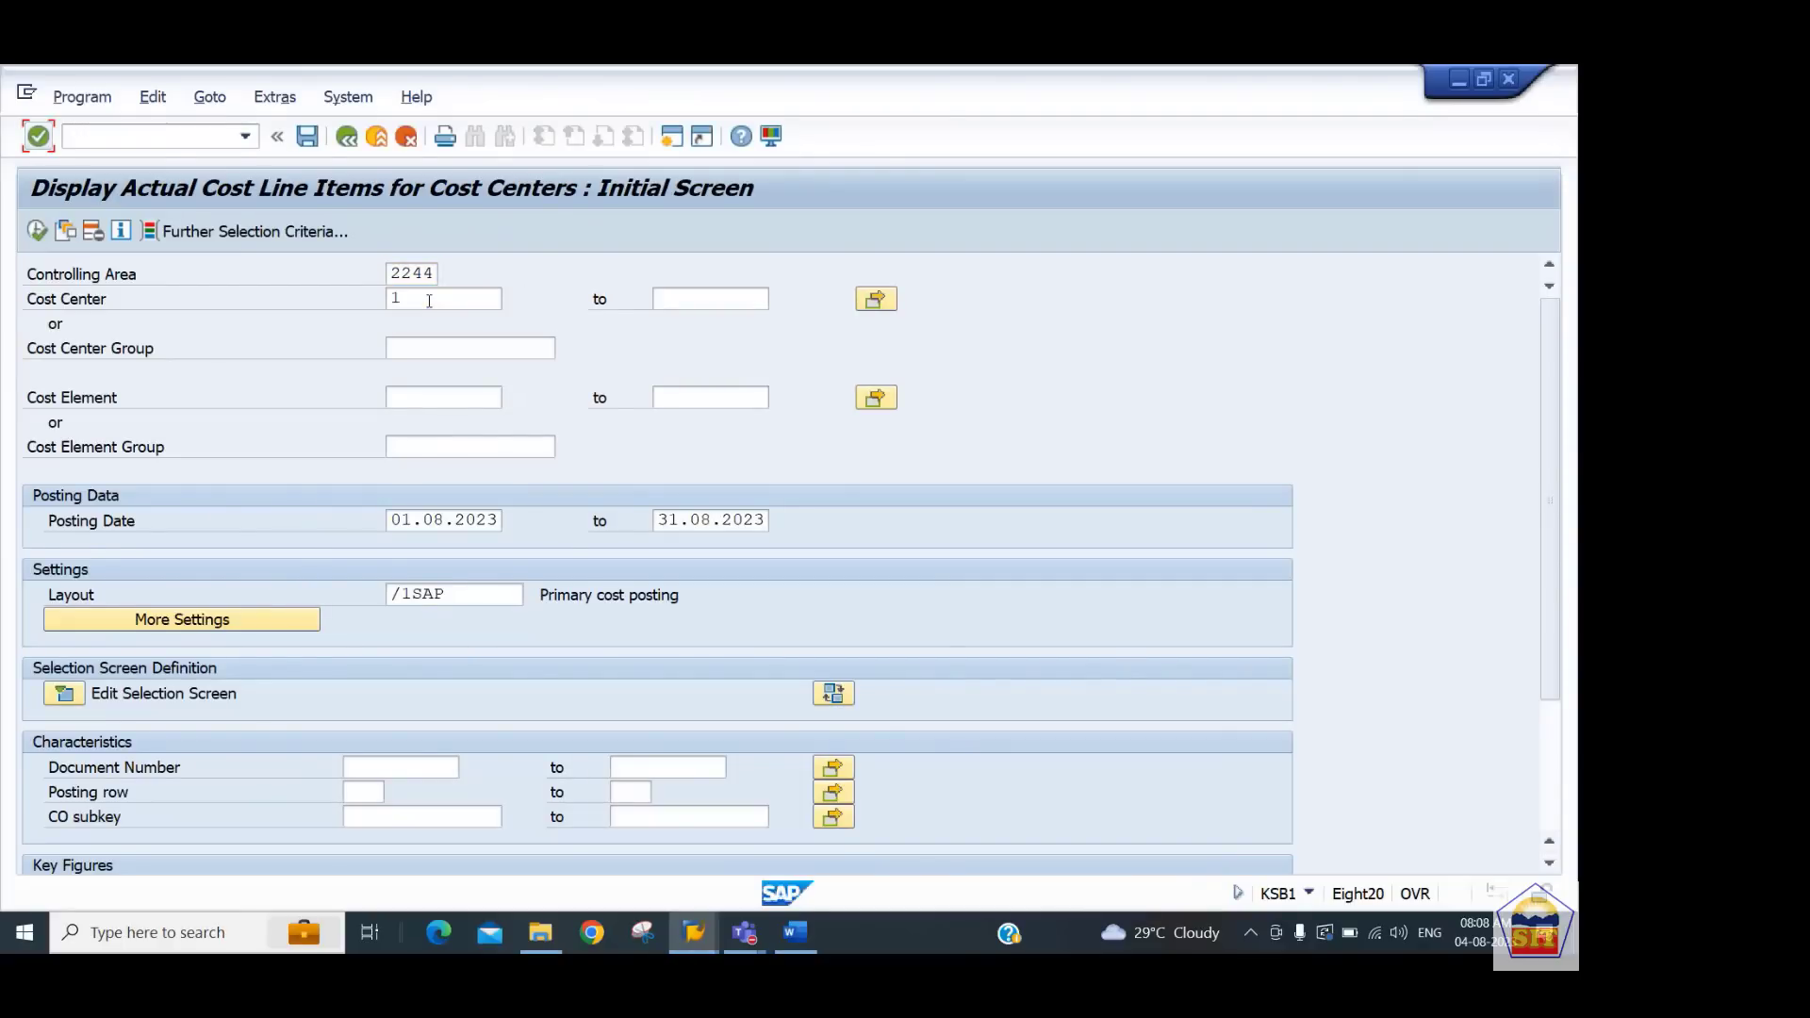
pyautogui.click(689, 295)
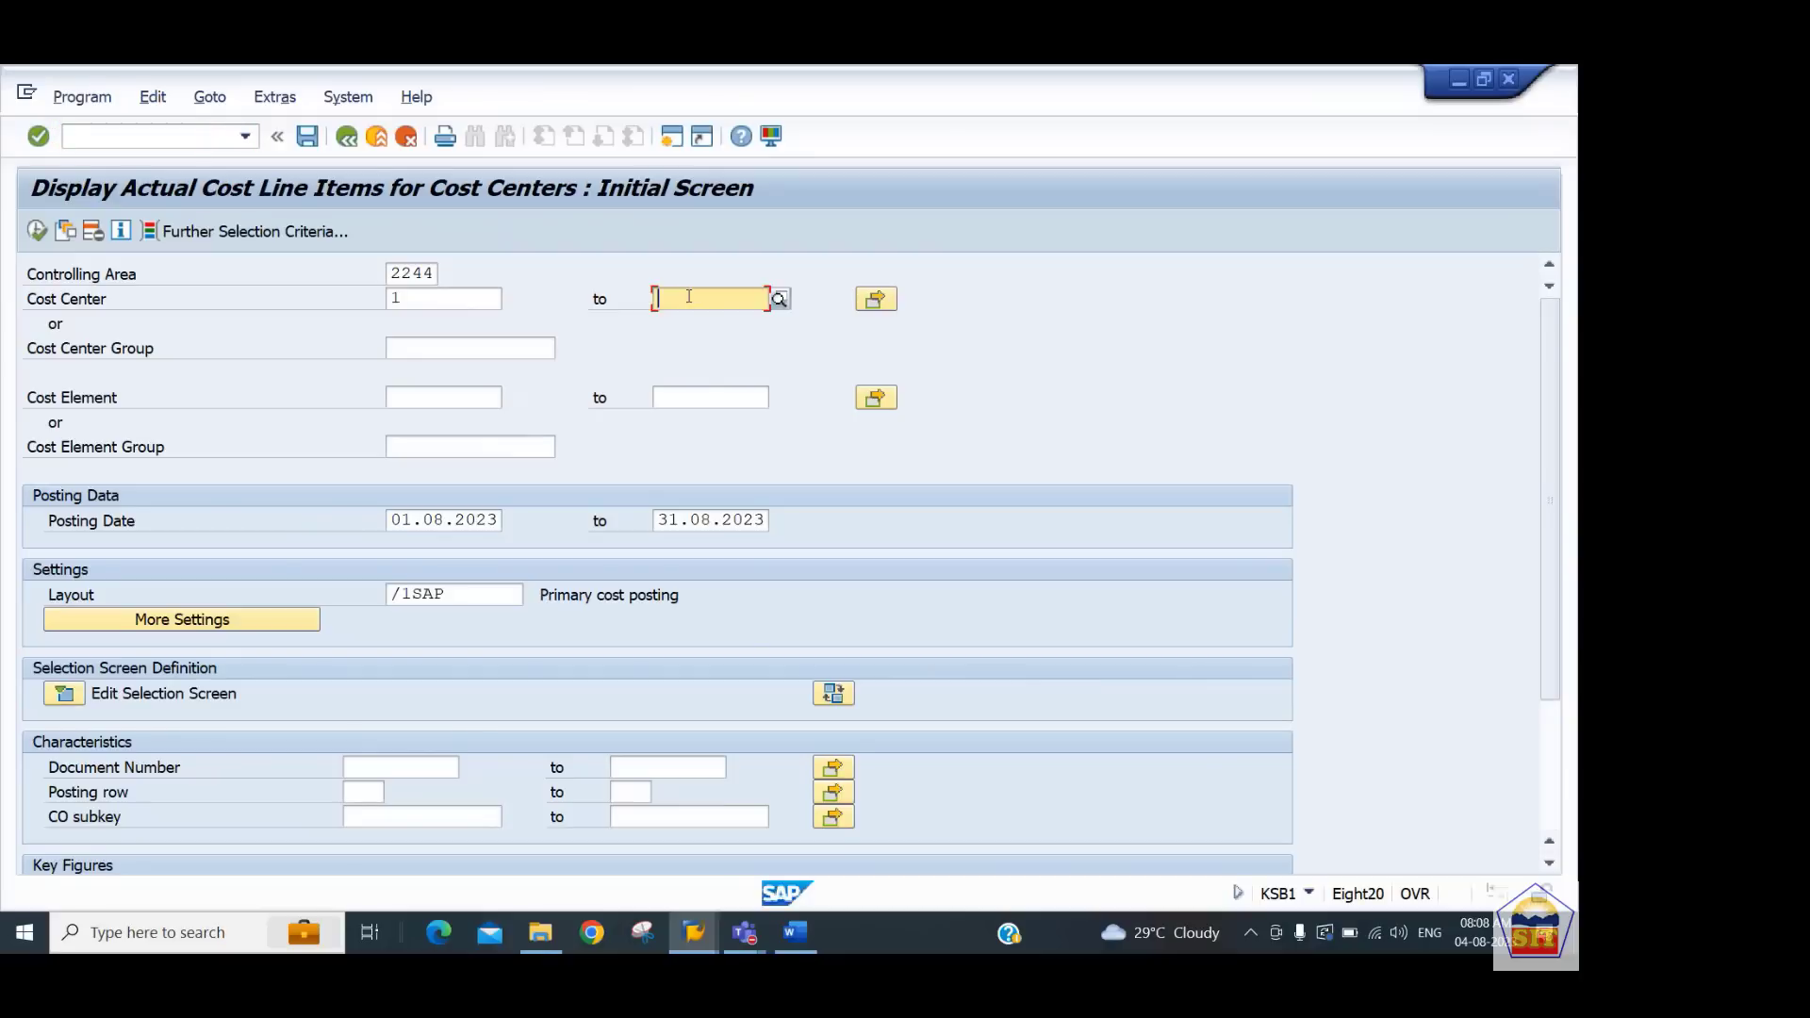
pyautogui.write('all')
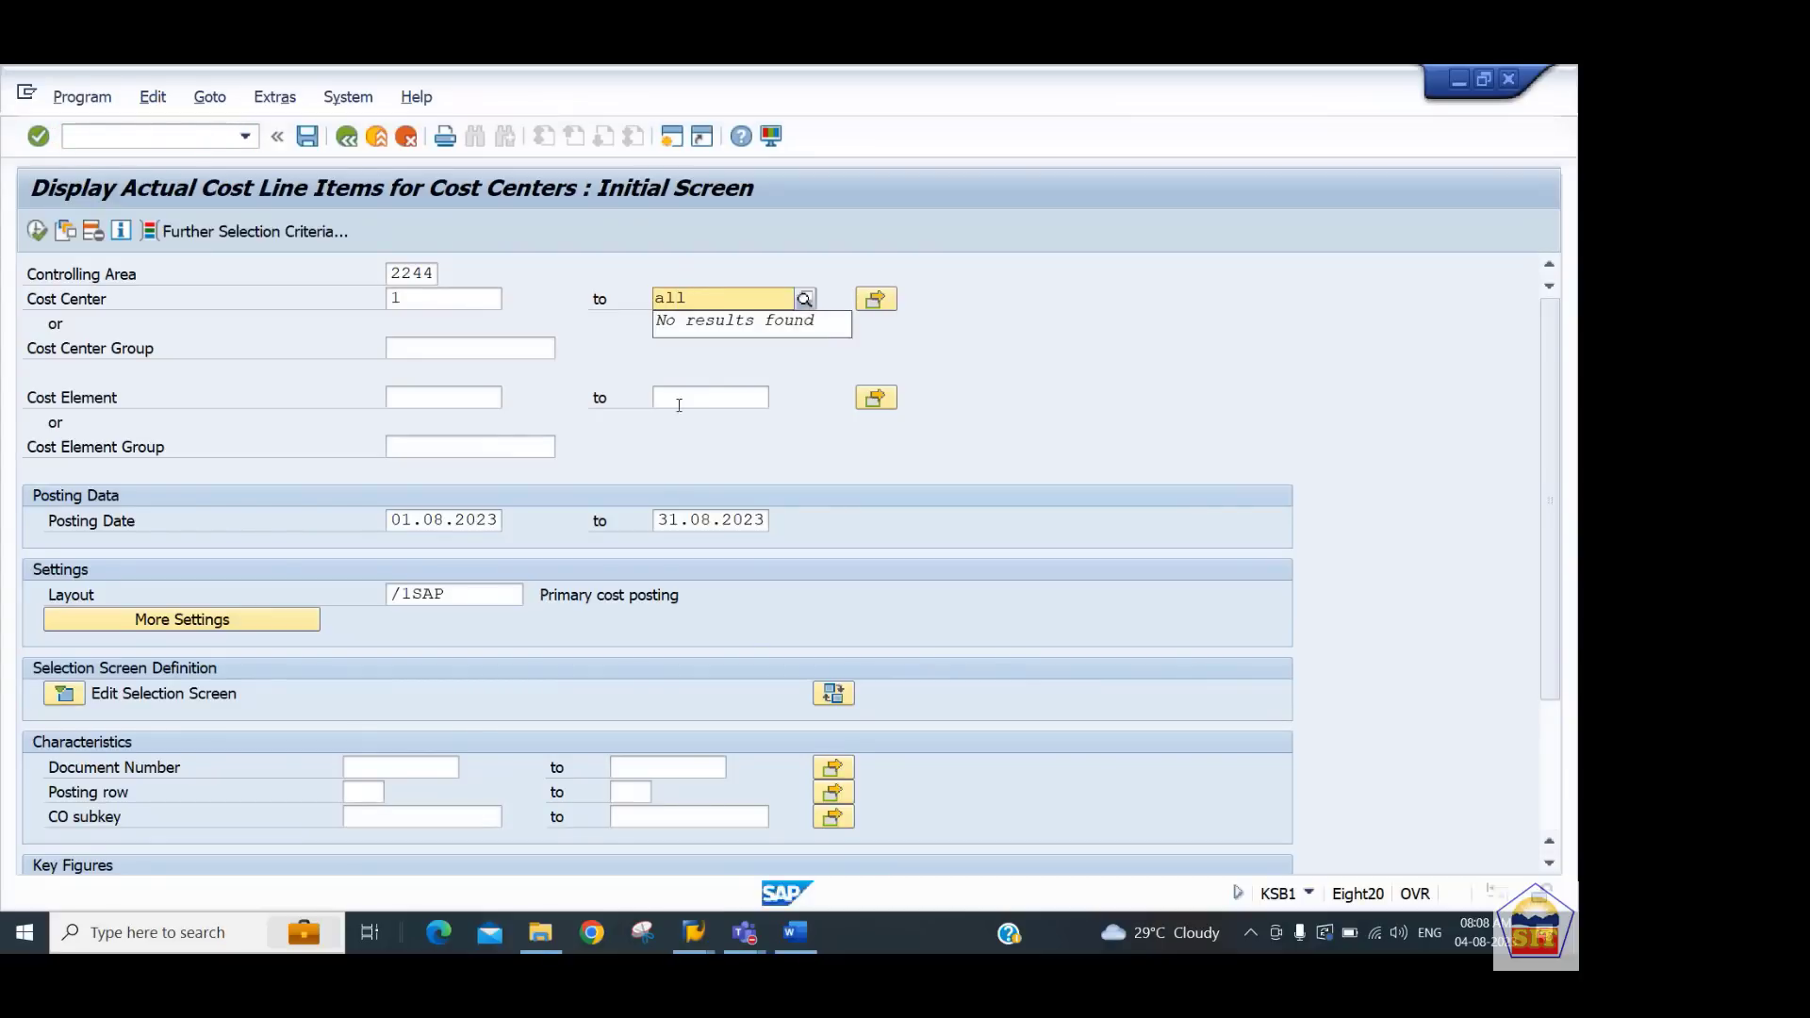
pyautogui.click(37, 231)
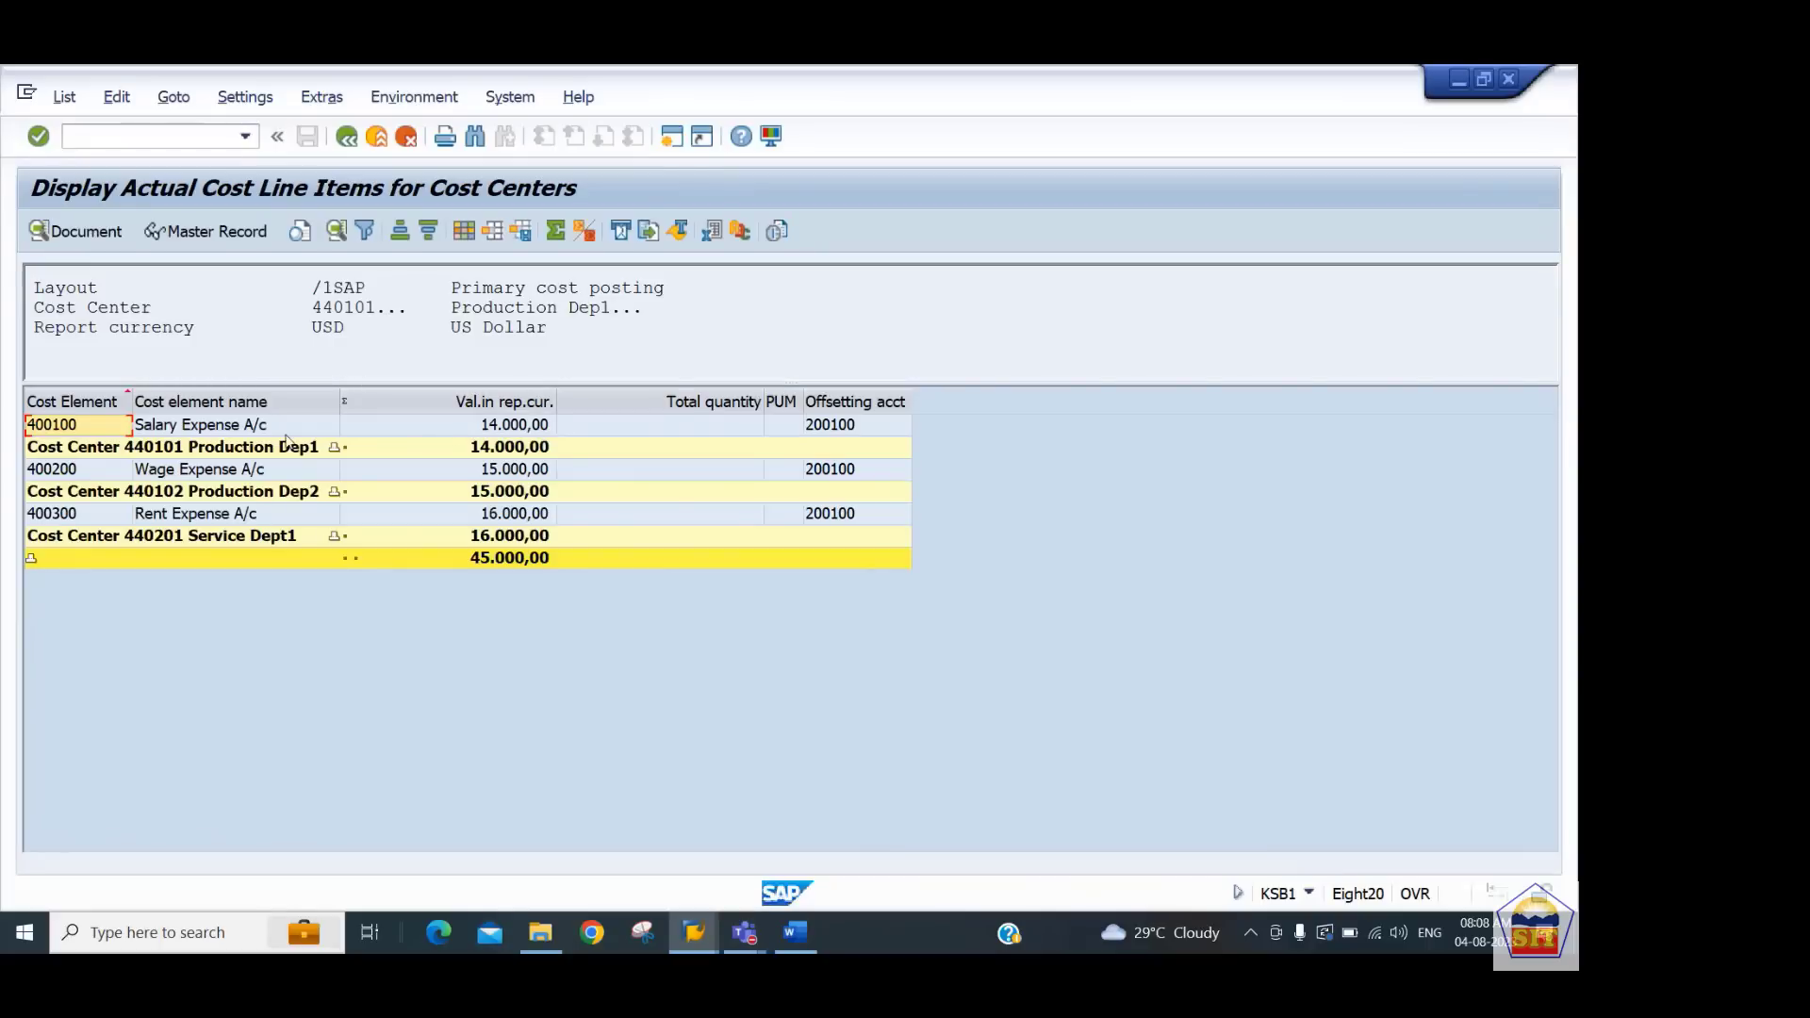
# Examine the salary and wage expense line items in the cost center report
pyautogui.click(205, 431)
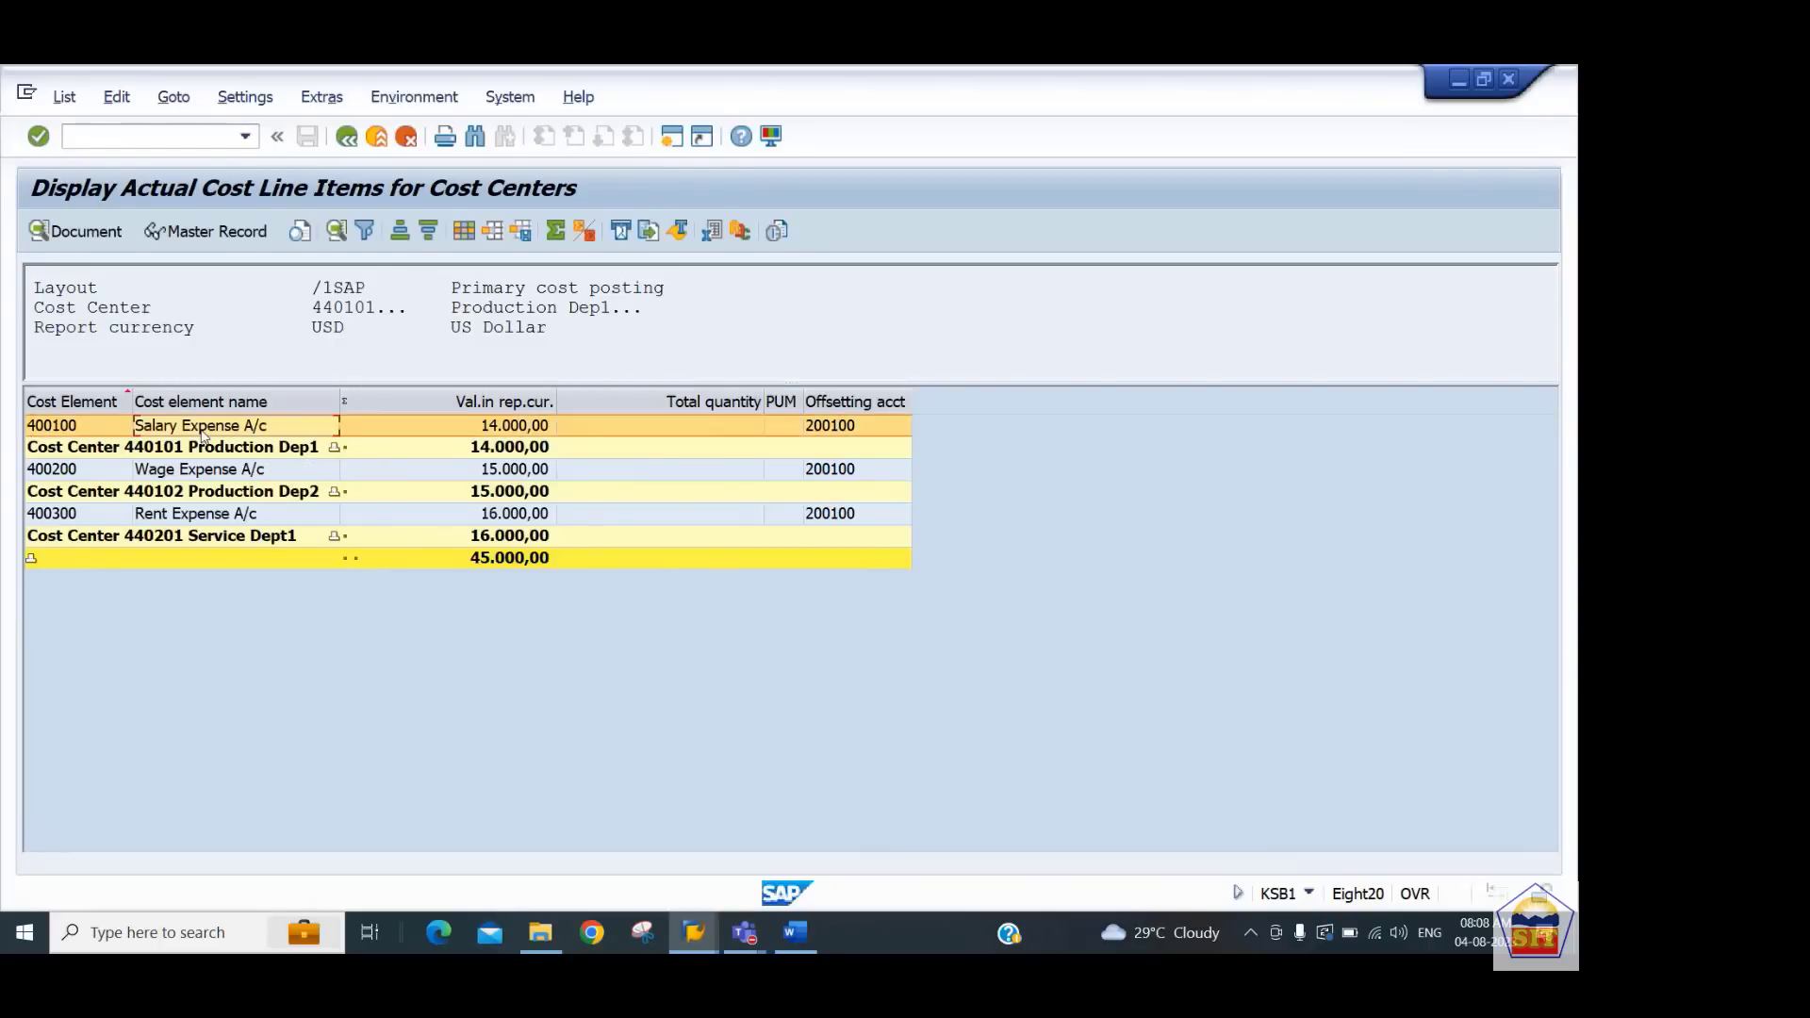
pyautogui.click(76, 403)
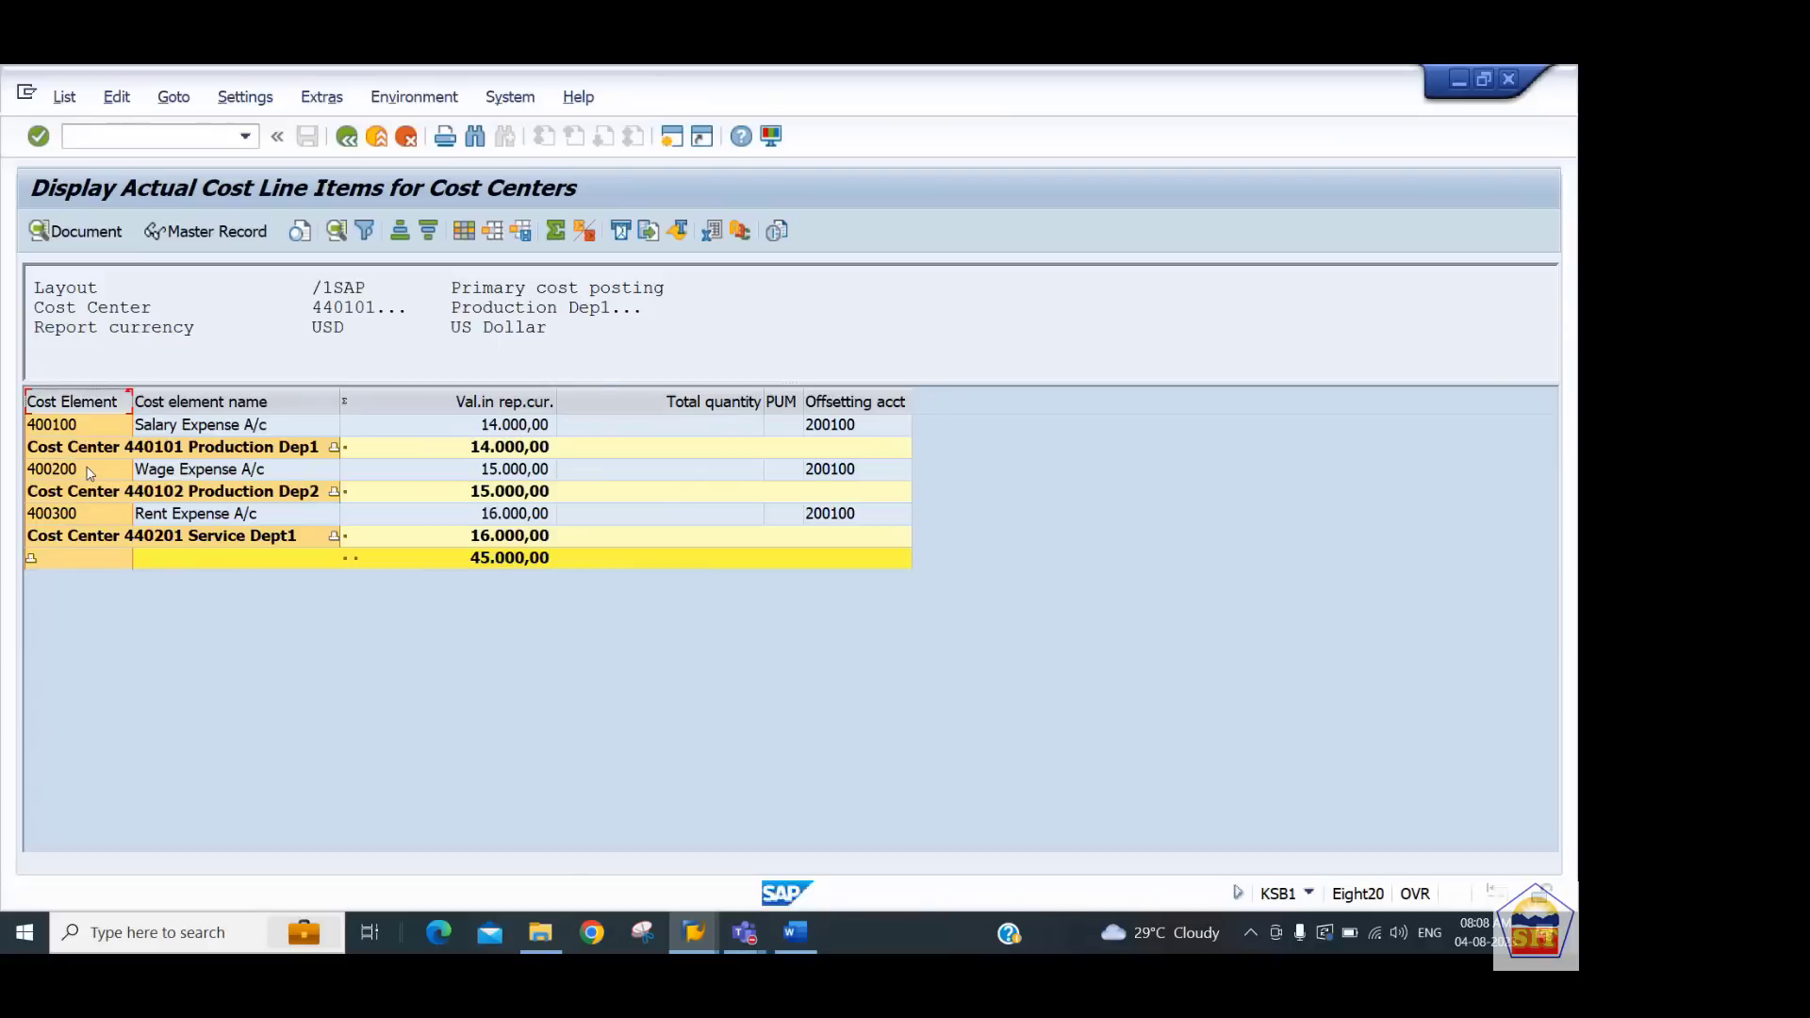
pyautogui.click(215, 429)
pyautogui.click(216, 473)
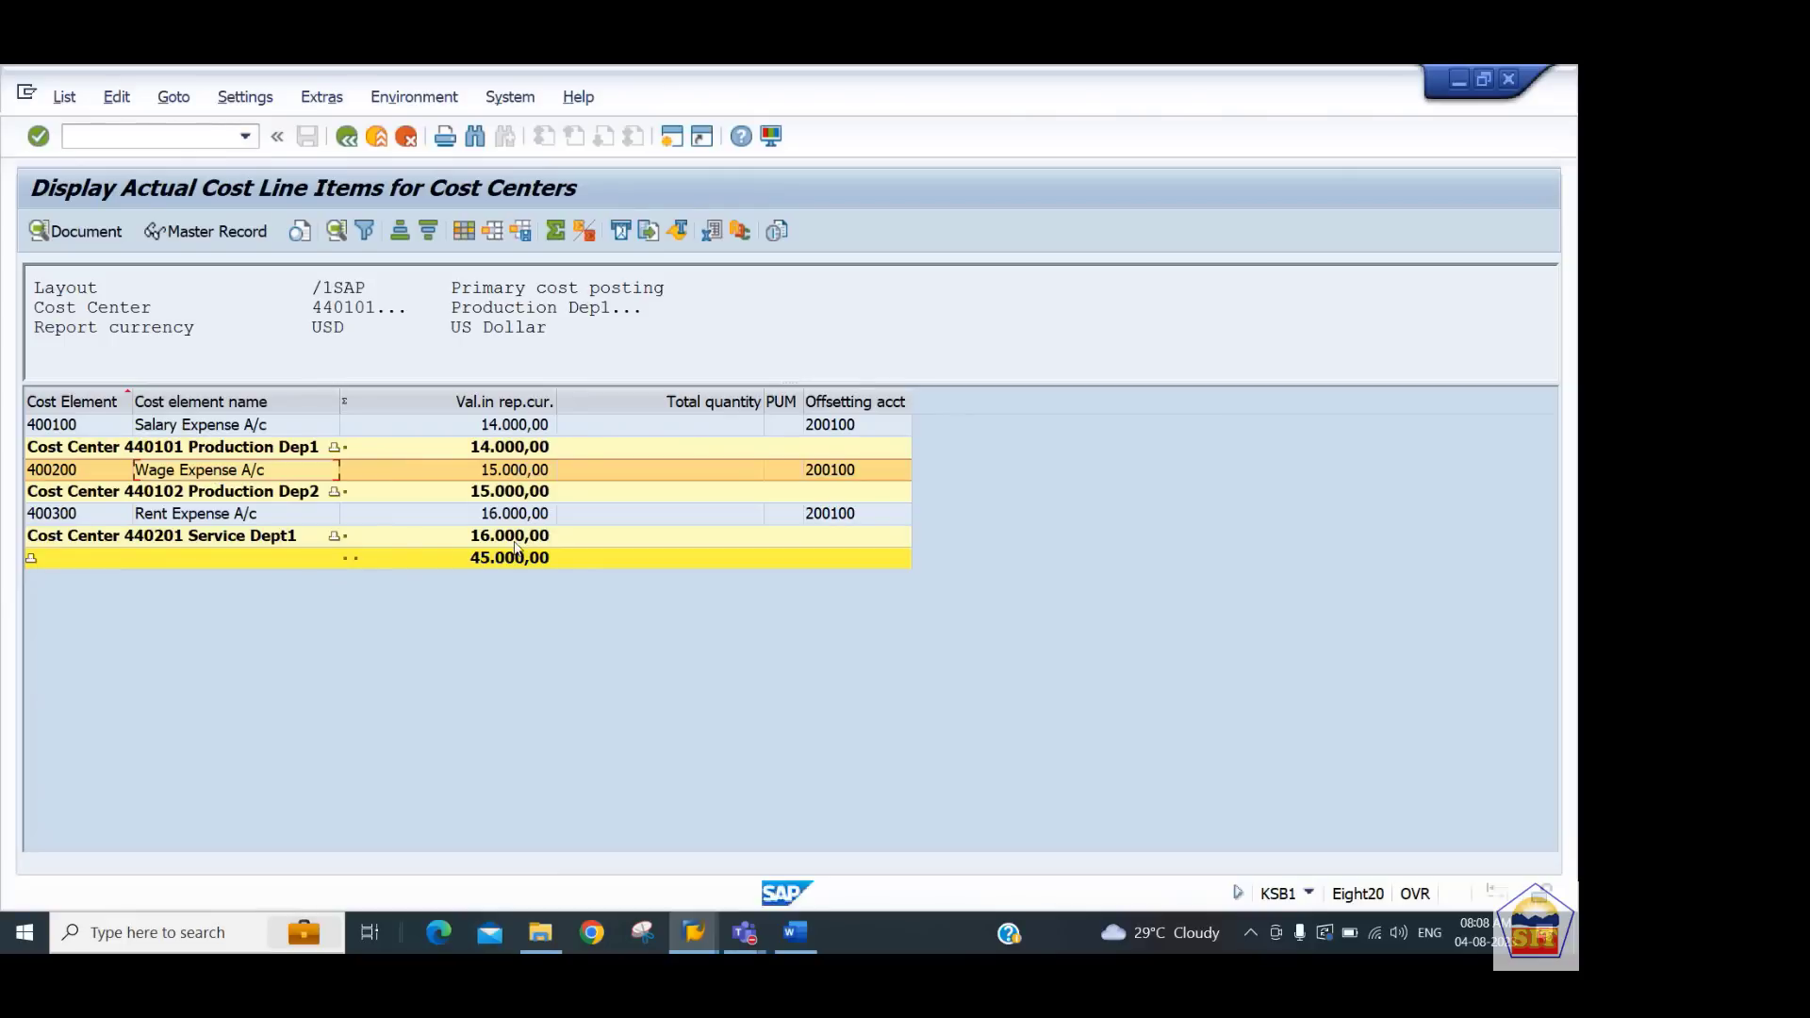
# Switch to the Word notes and read the Step 7 instructions for reposting costs with KB11N
pyautogui.hotkey('alt', 'Tab')
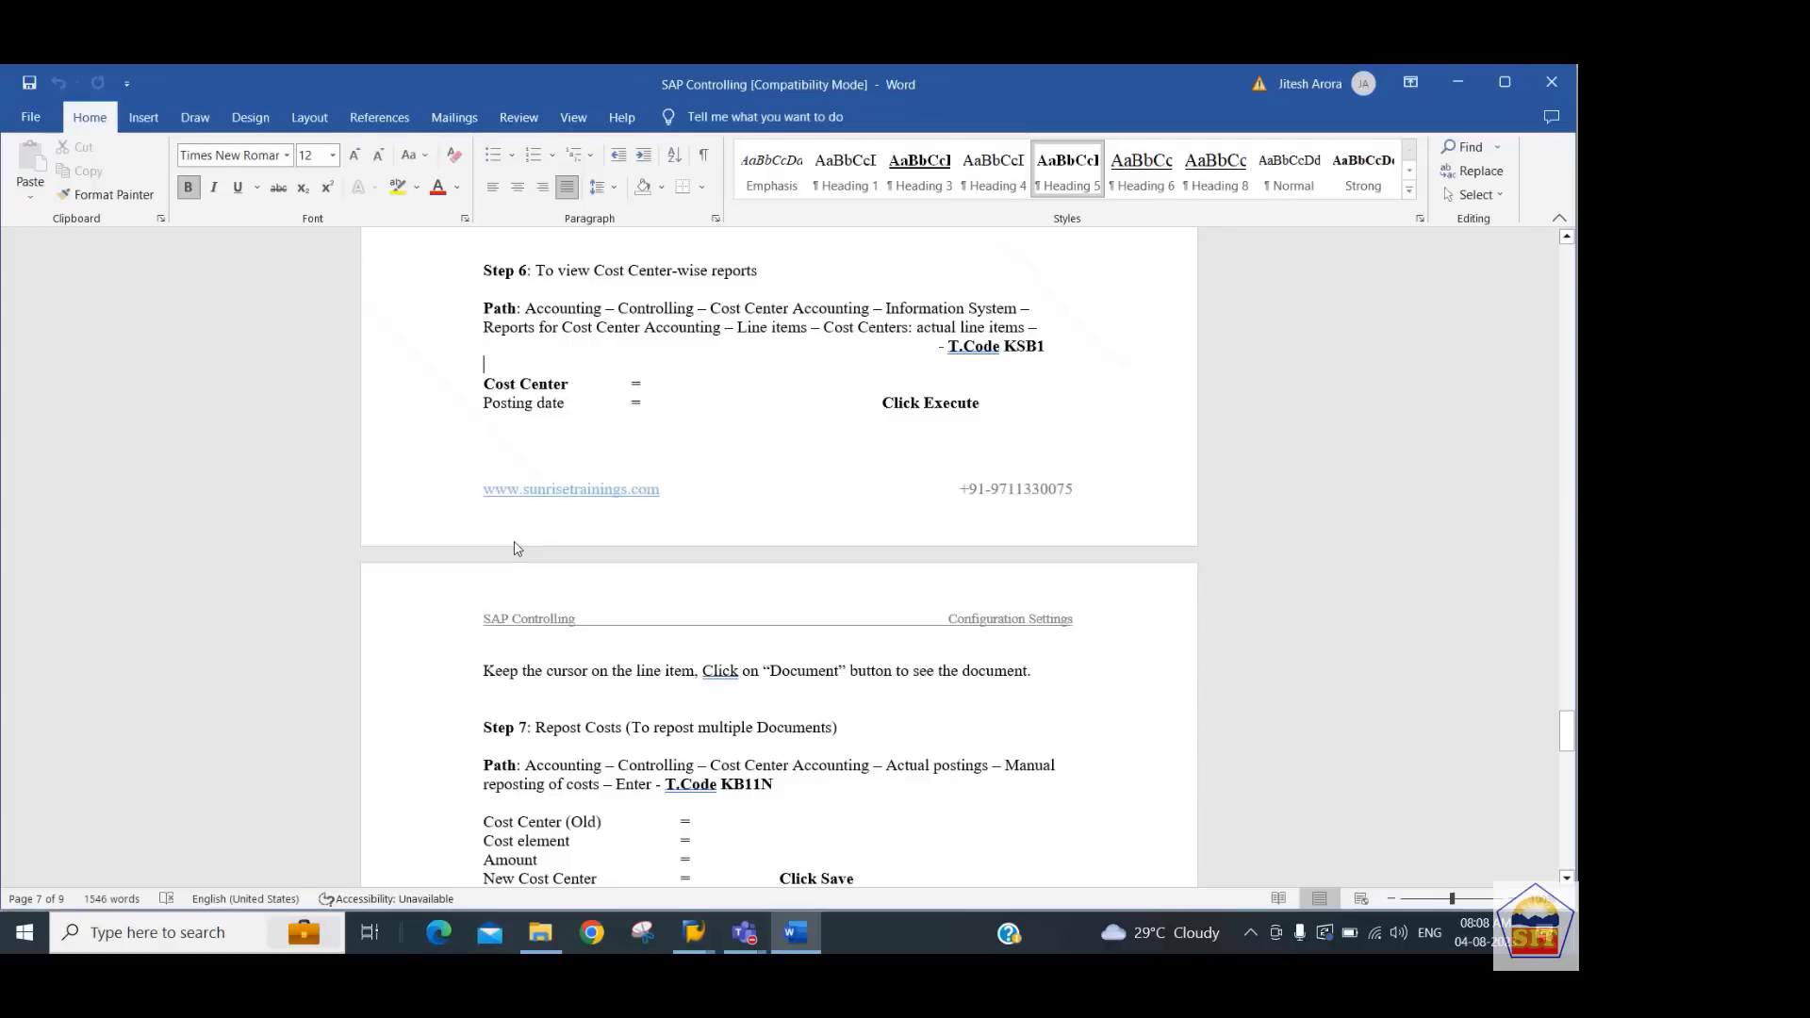
pyautogui.press('Down')
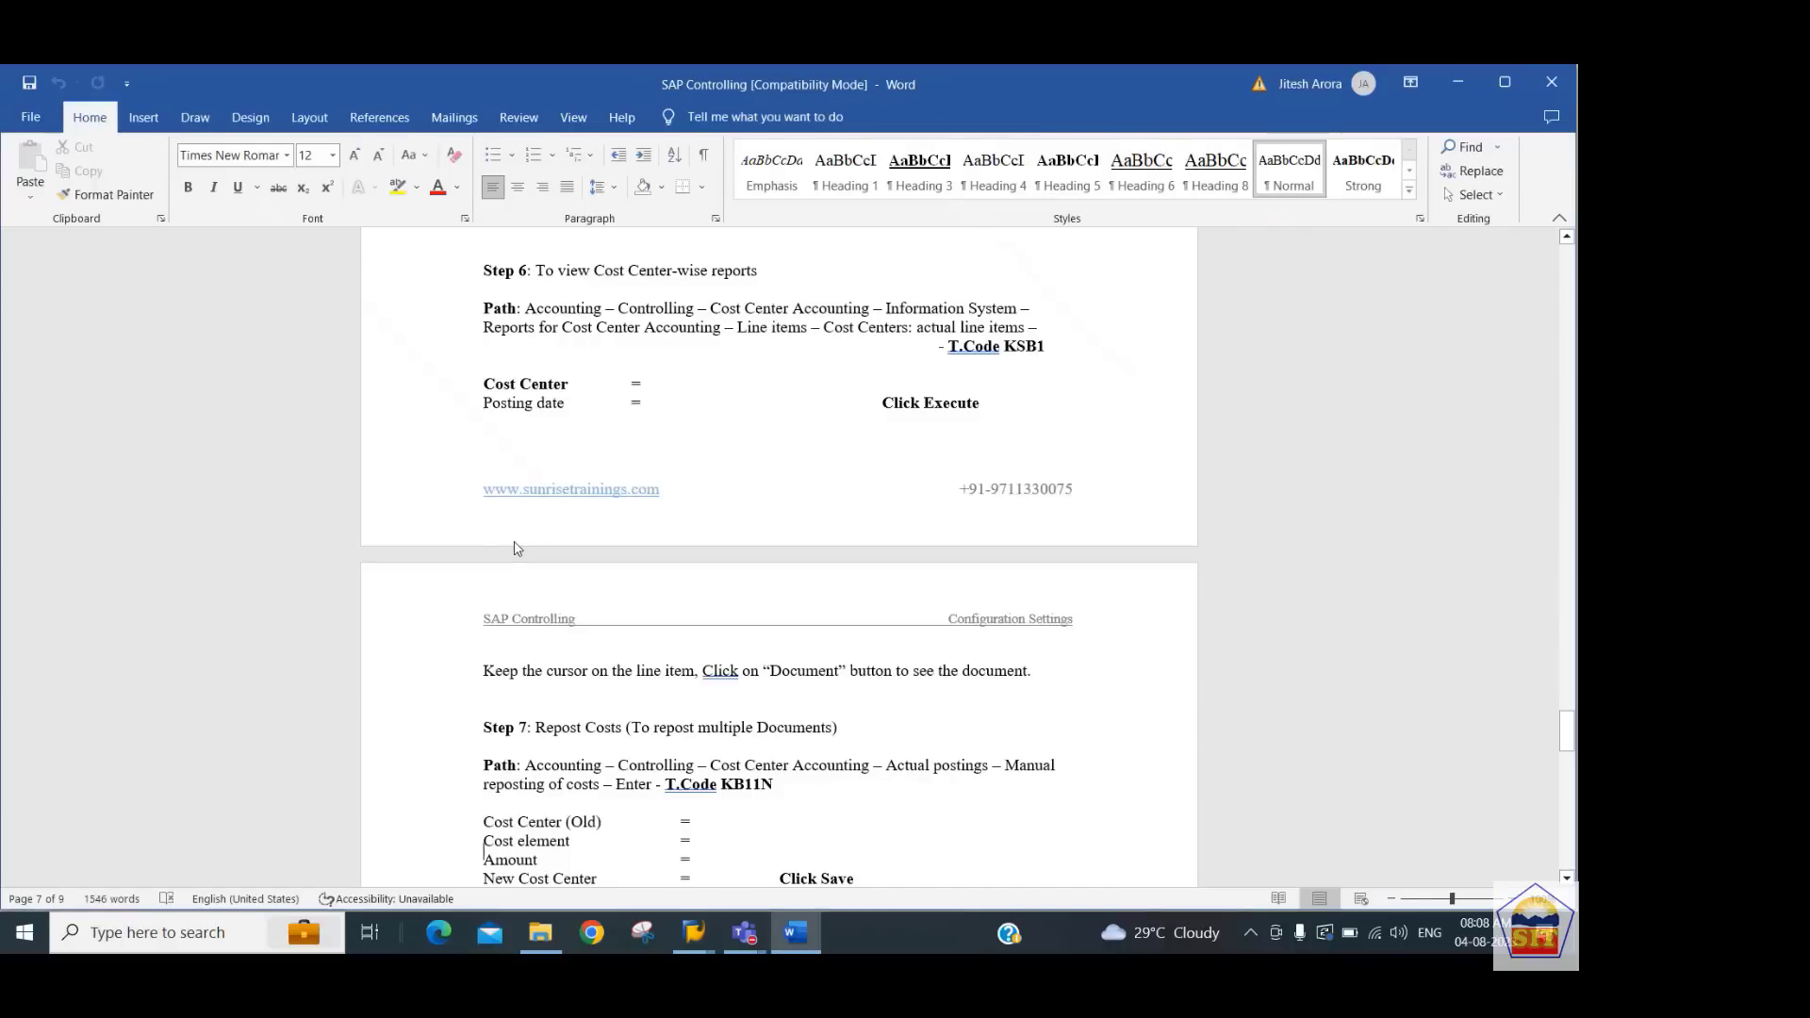
pyautogui.scroll(-3, 516, 547)
pyautogui.press('Down')
pyautogui.press('Down')
pyautogui.press('Down')
pyautogui.press('Down')
pyautogui.press('Down')
pyautogui.press('Down')
pyautogui.press('Down')
pyautogui.press('Down')
pyautogui.press('Down')
pyautogui.press('Down')
pyautogui.press('Down')
pyautogui.press('Down')
pyautogui.press('Down')
pyautogui.press('Down')
pyautogui.press('Down')
pyautogui.press('Down')
pyautogui.press('Down')
pyautogui.press('Down')
pyautogui.press('Down')
pyautogui.press('Down')
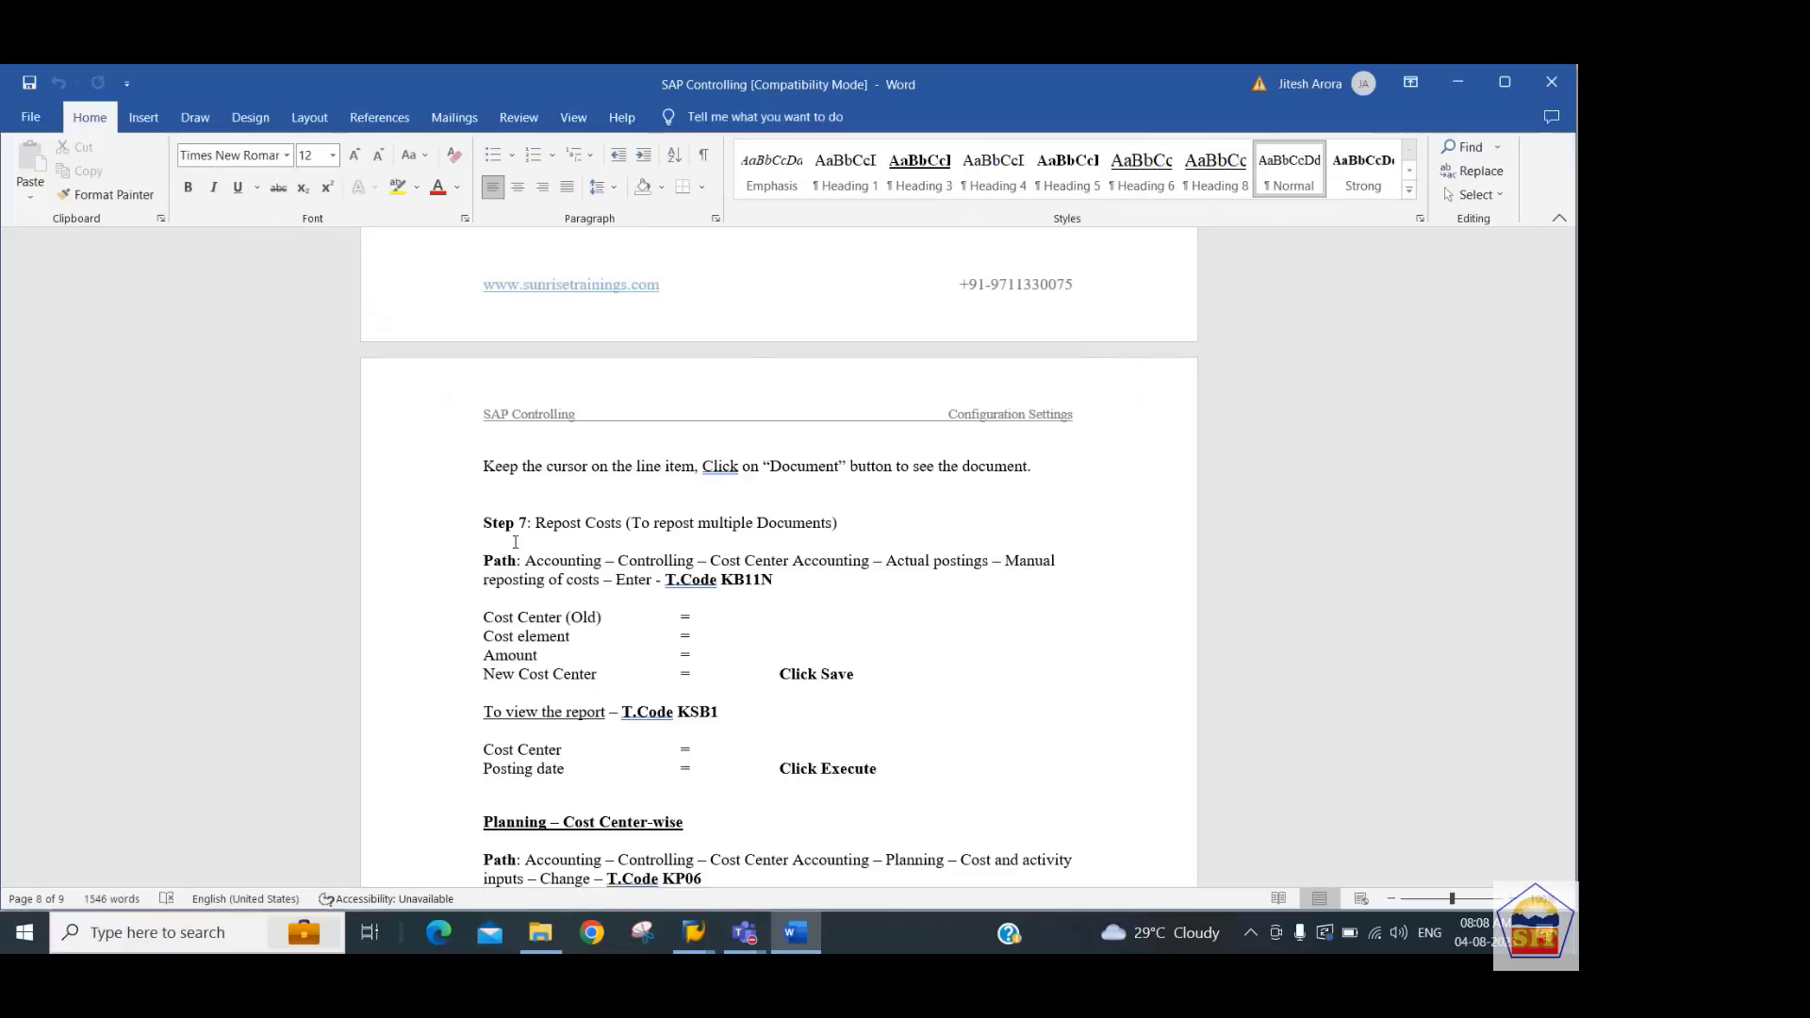
# Return to SAP and open the source accounting document's salary expense line item to check its cost center
pyautogui.hotkey('alt', 'Tab')
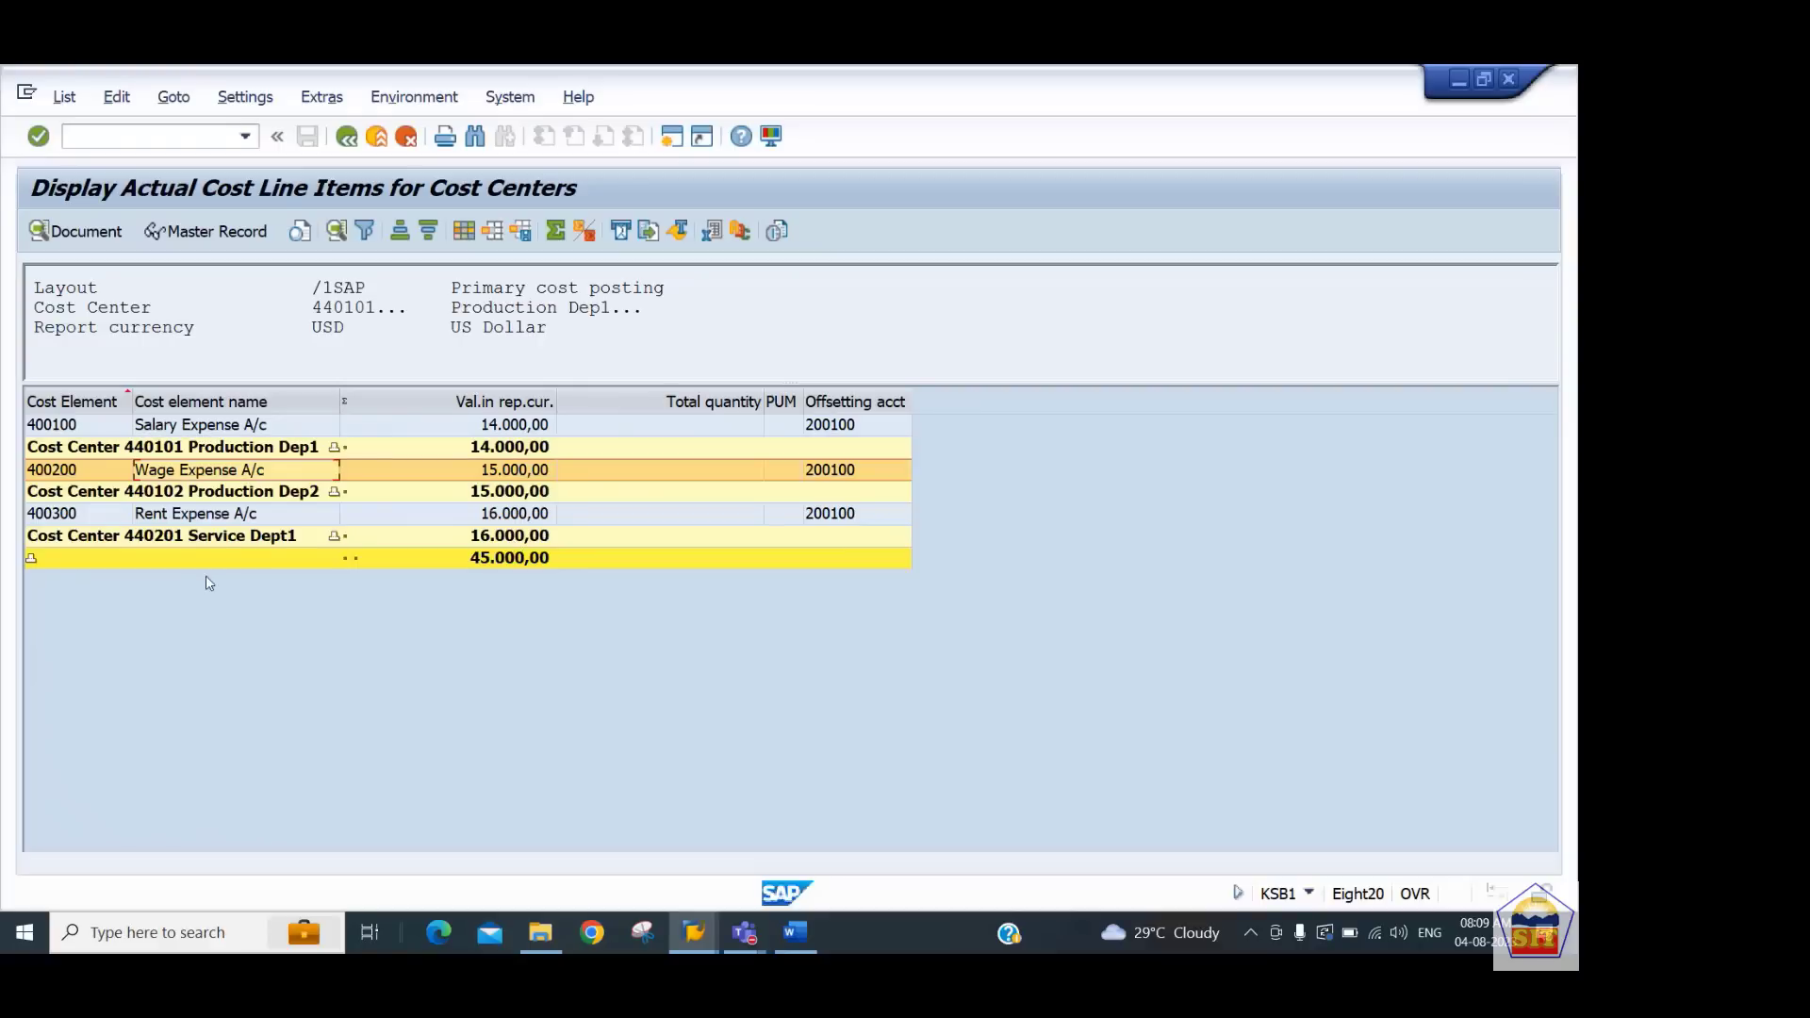
pyautogui.doubleClick(239, 425)
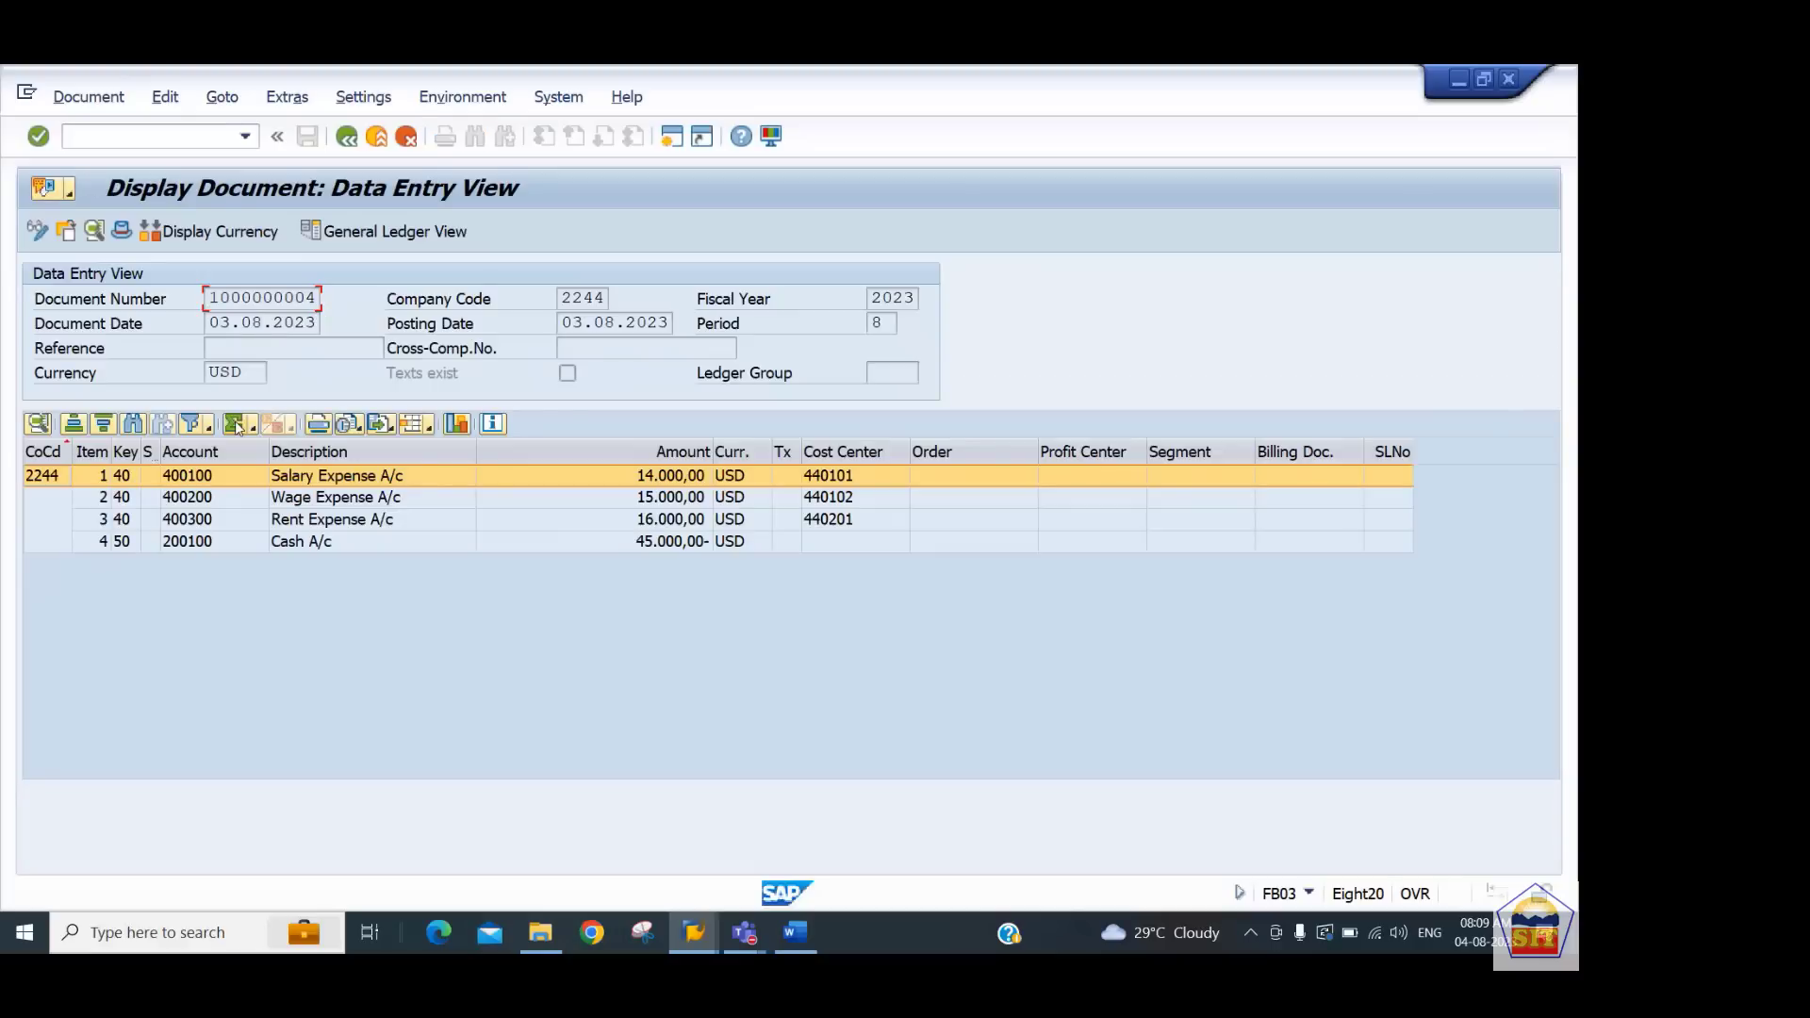
pyautogui.doubleClick(345, 480)
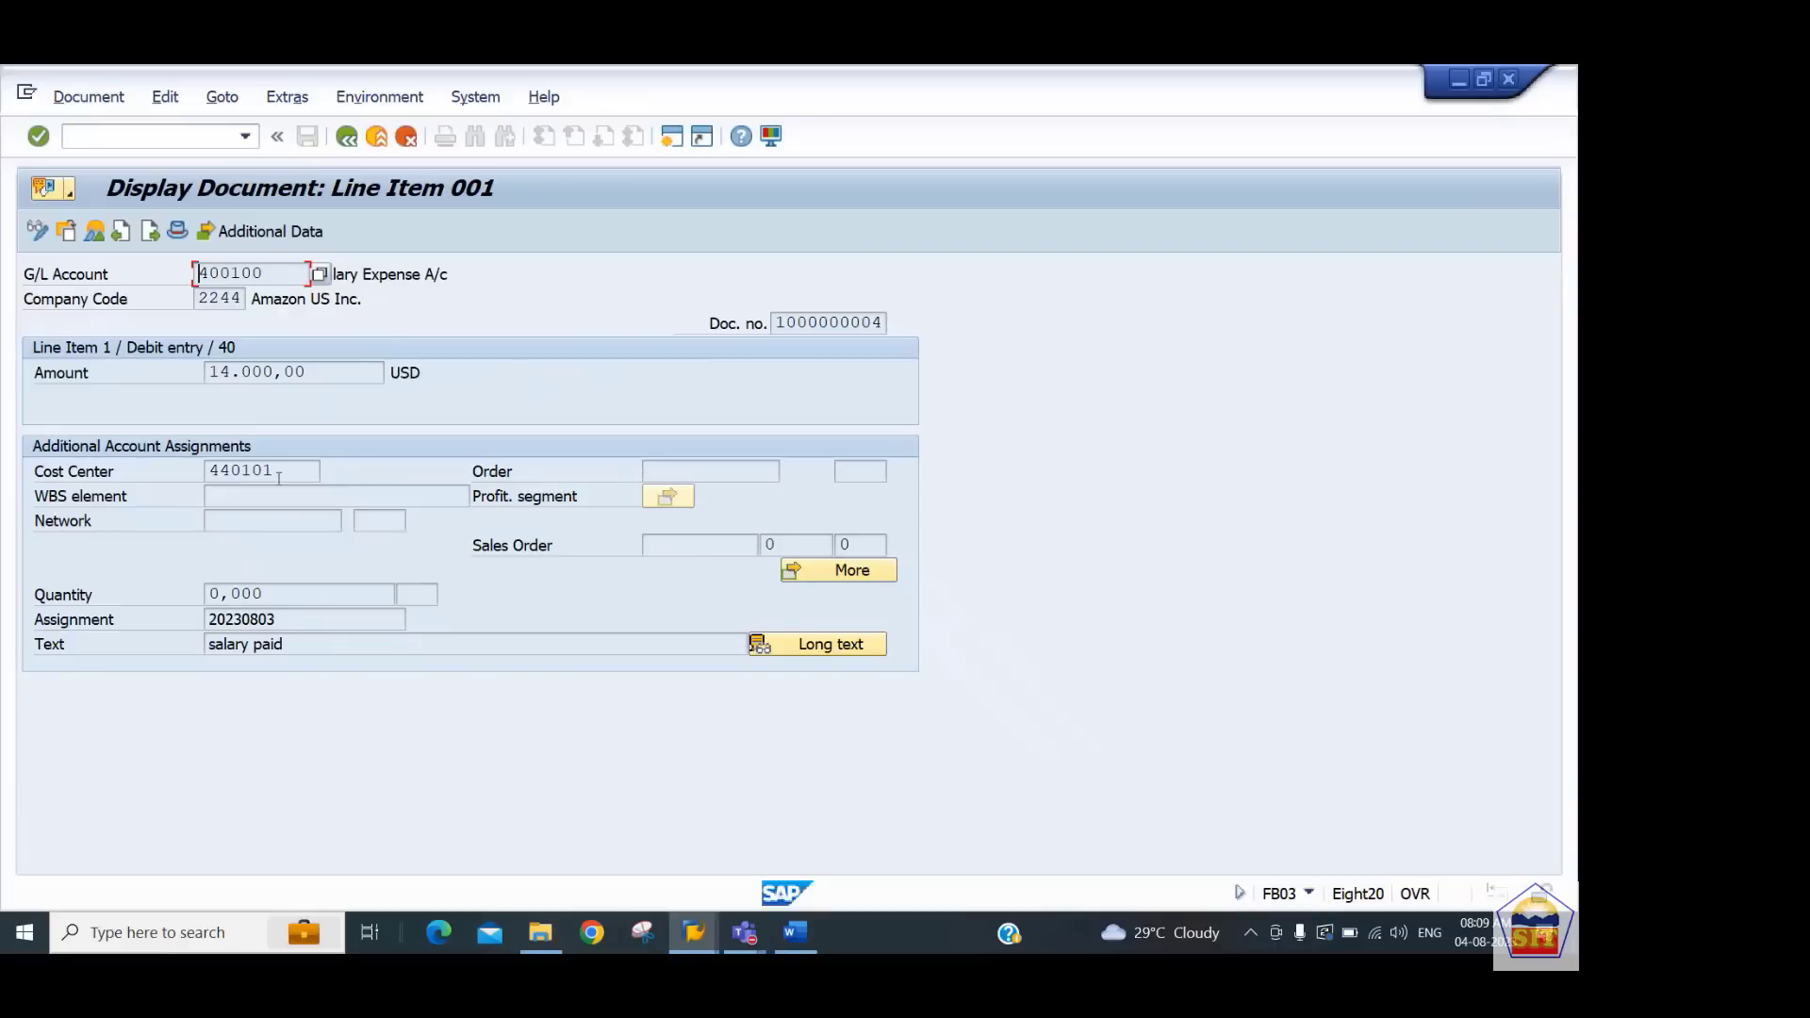
pyautogui.moveTo(318, 470); pyautogui.dragTo(146, 463)
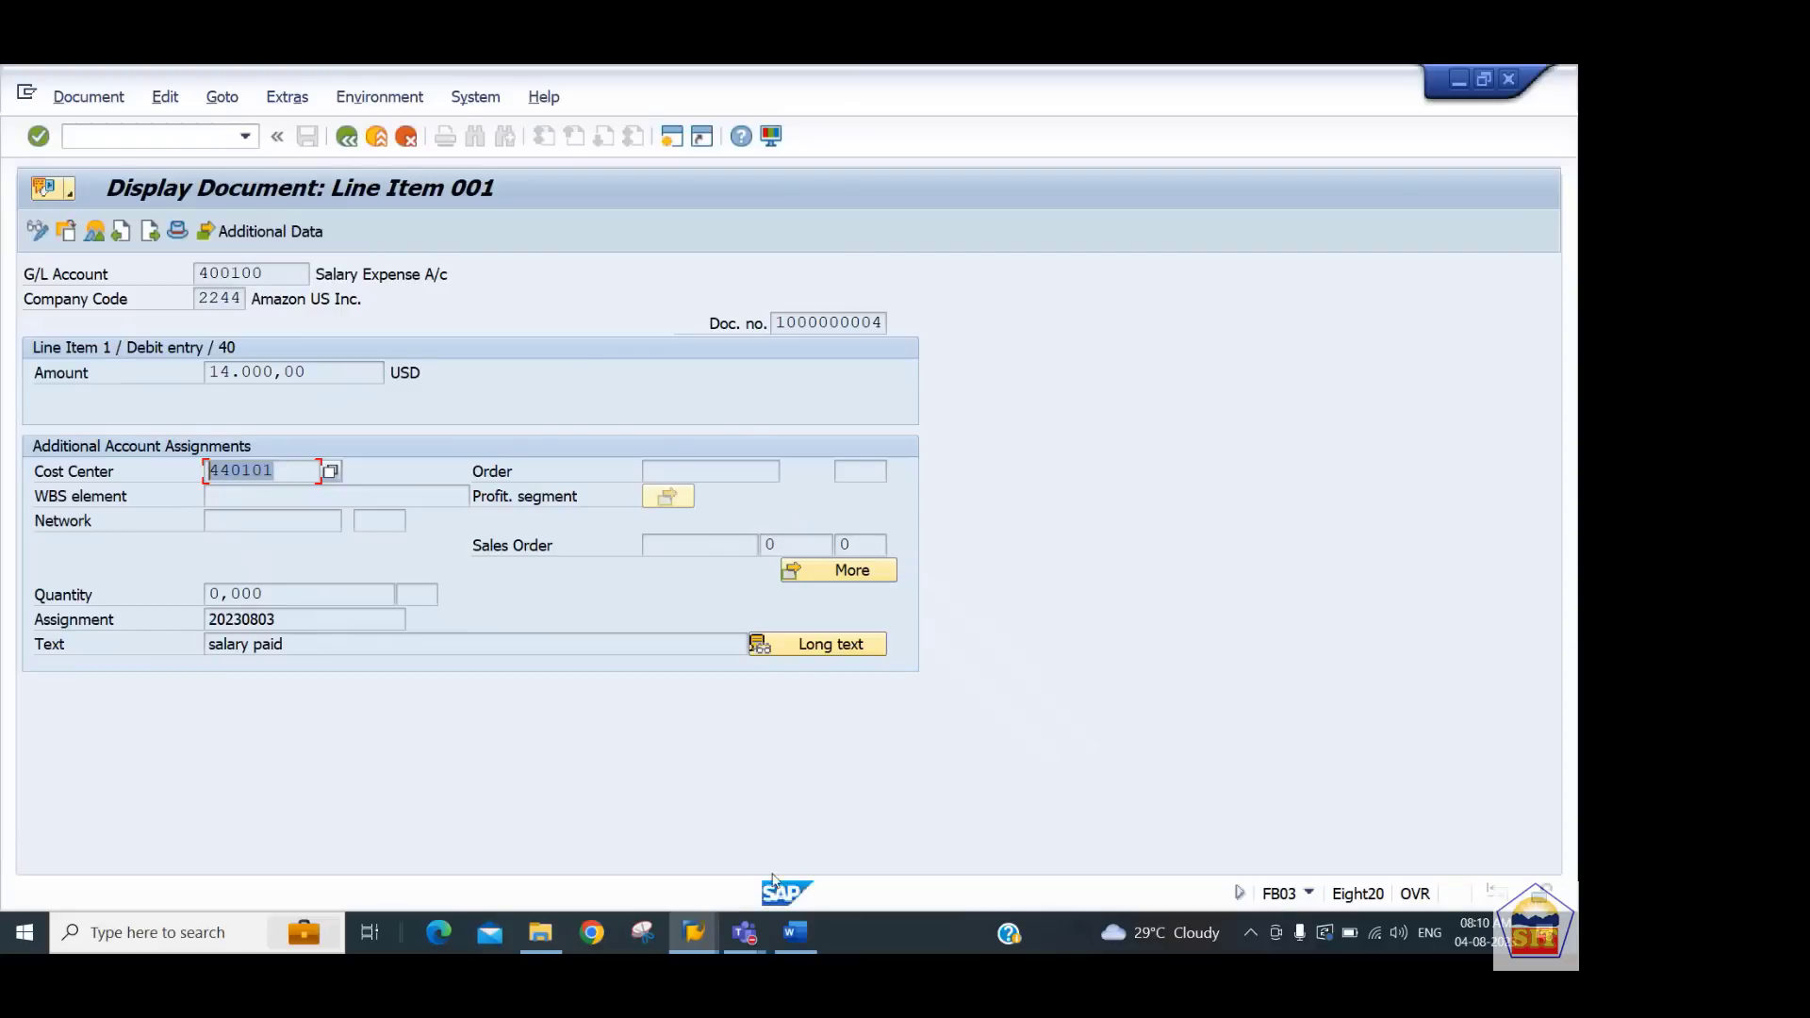
# Glance at the reposting notes in Word again and return to SAP
pyautogui.click(798, 933)
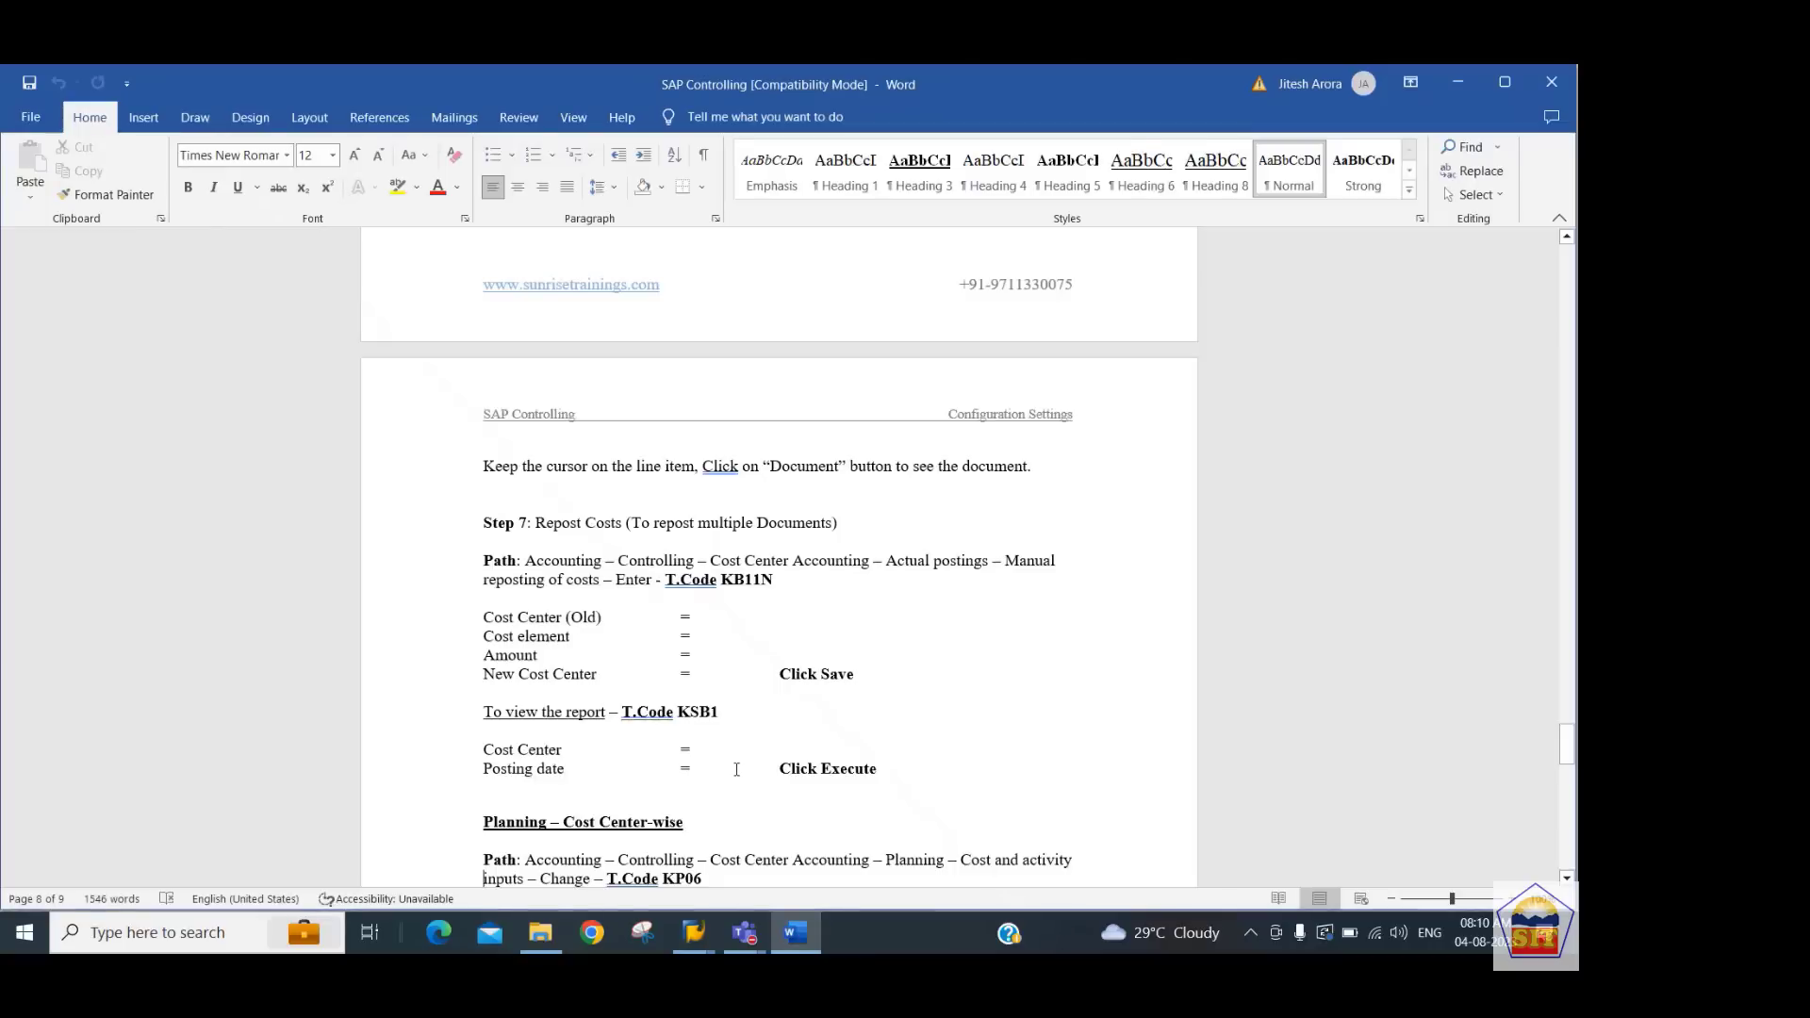
pyautogui.press('Up')
pyautogui.press('Up')
pyautogui.press('Up')
pyautogui.press('Up')
pyautogui.press('Up')
pyautogui.press('Up')
pyautogui.press('Up')
pyautogui.press('Up')
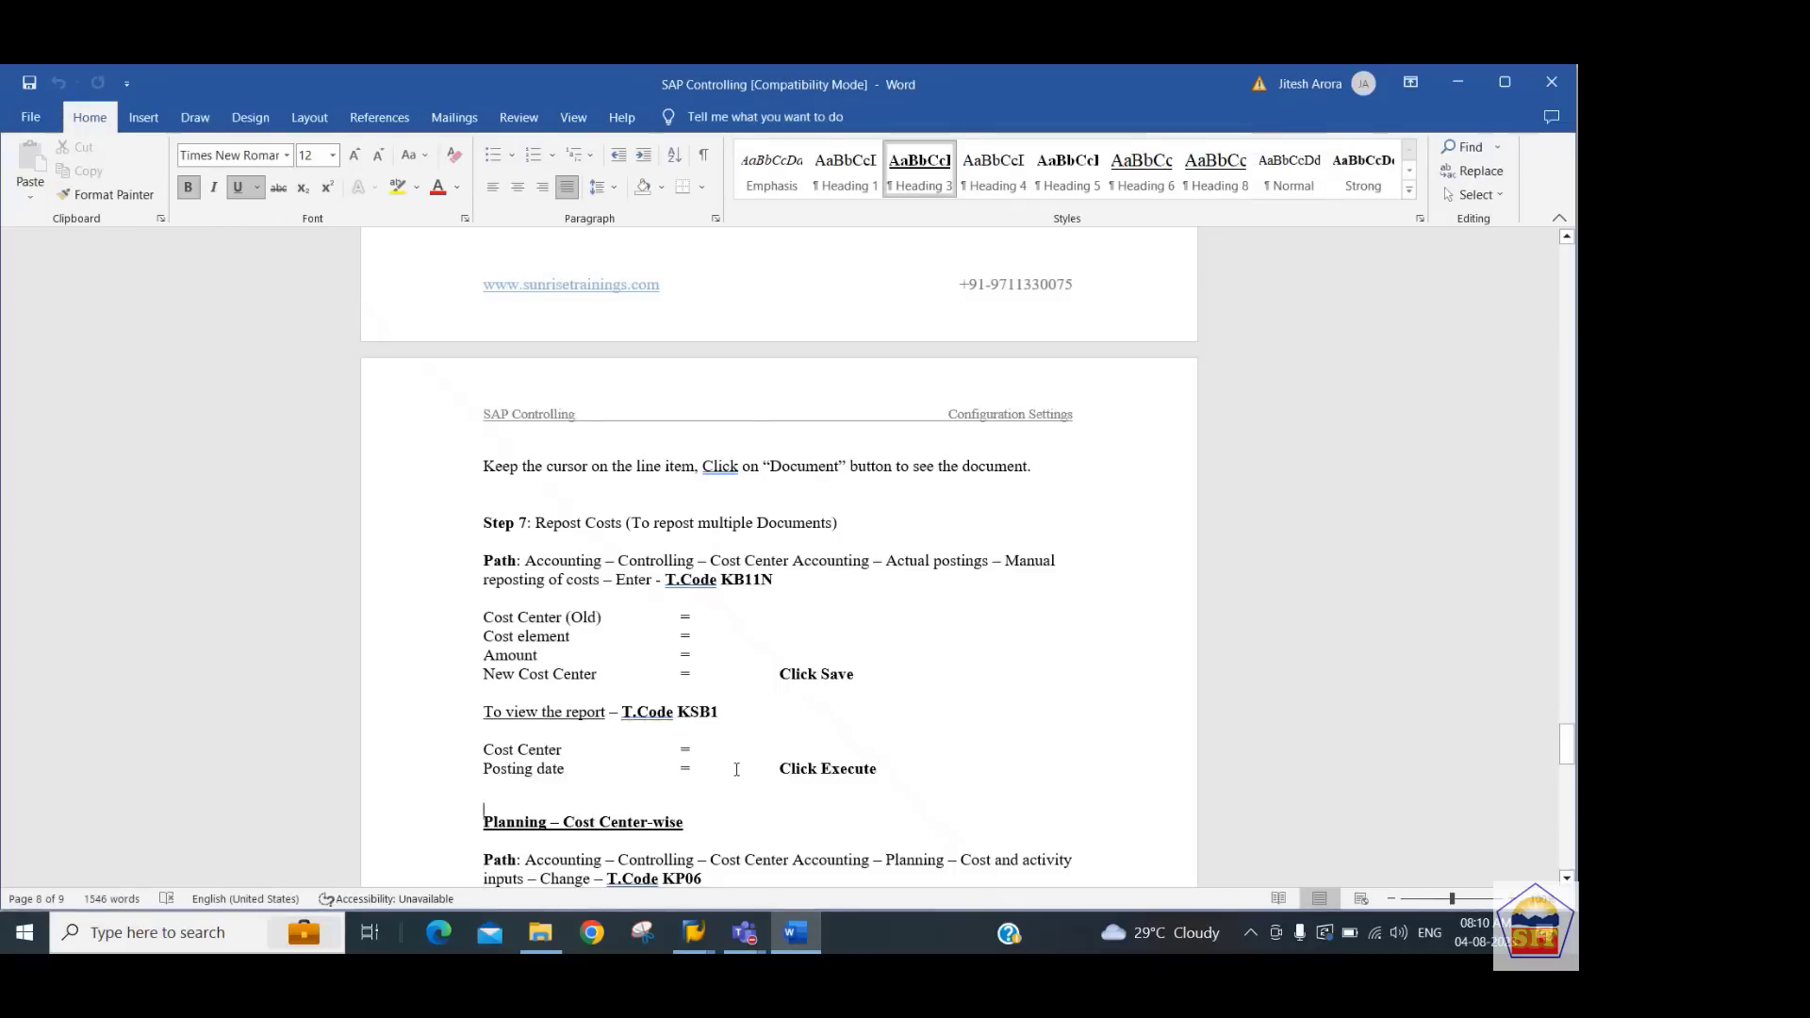
pyautogui.hotkey('alt', 'Tab')
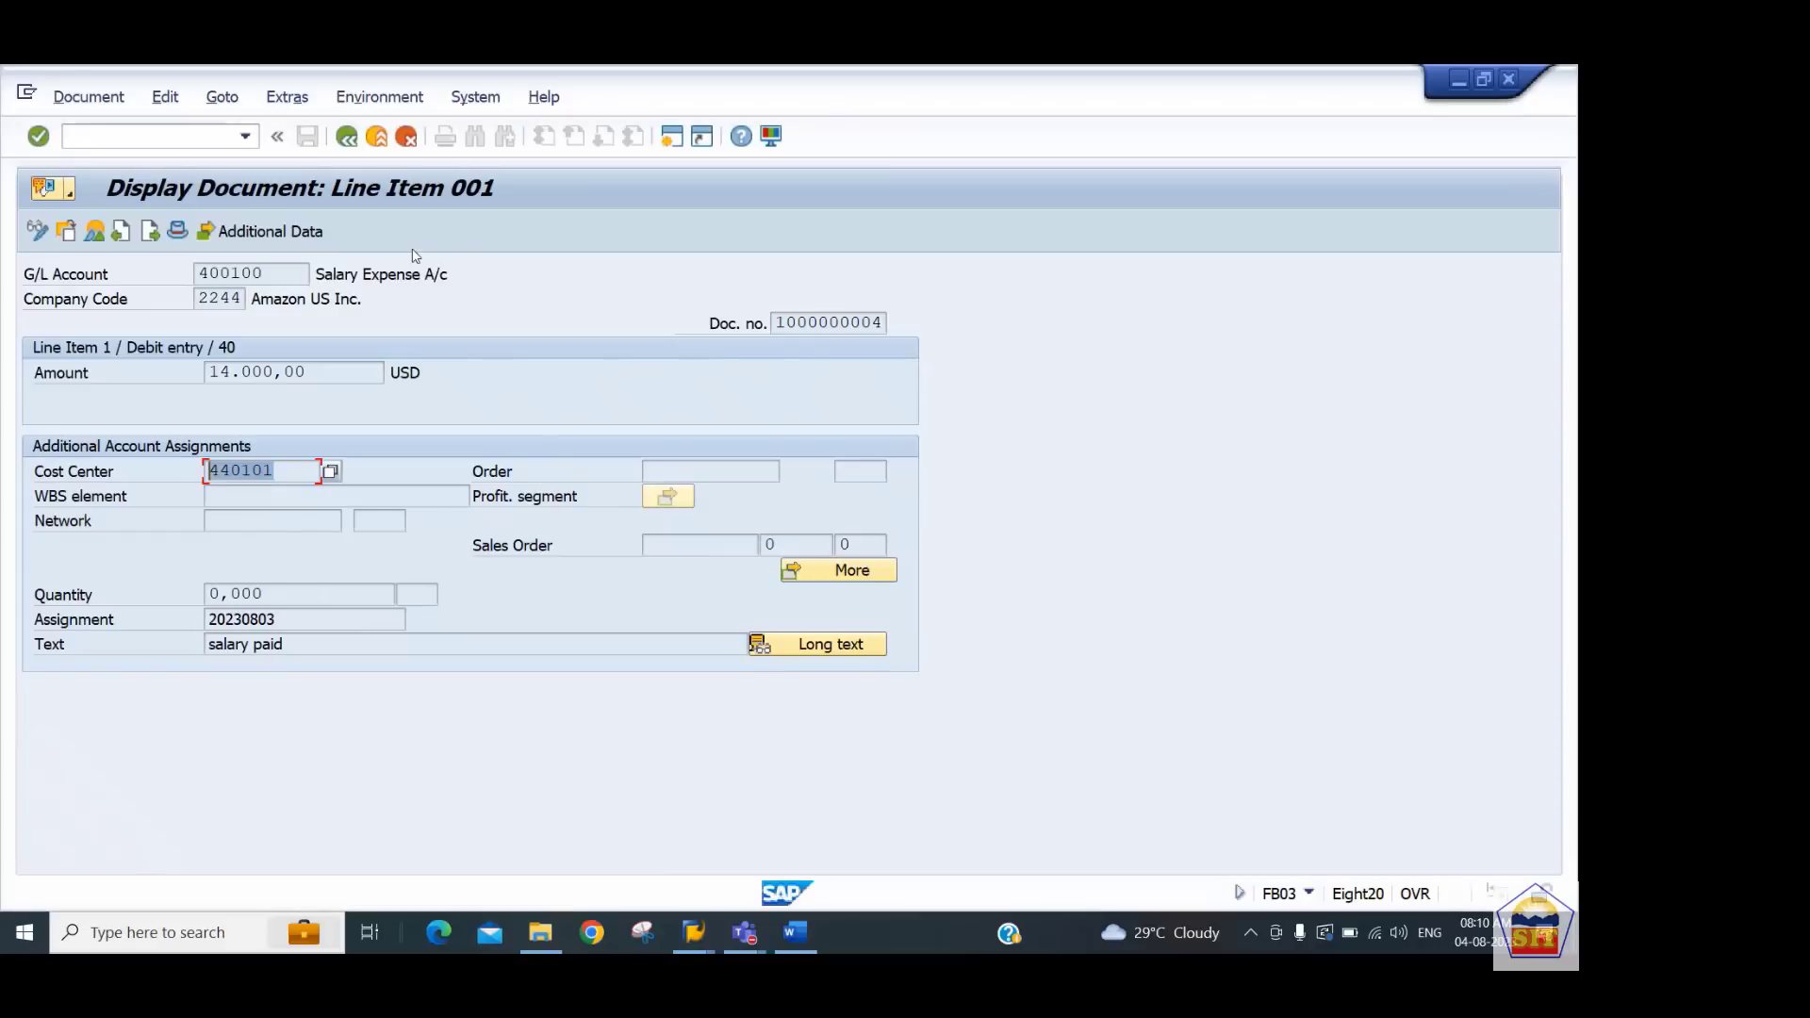
# Open KB11N and enter a reposting item from old cost center 440101 with cost element 400100
pyautogui.click(173, 139)
pyautogui.write('/nkb11n')
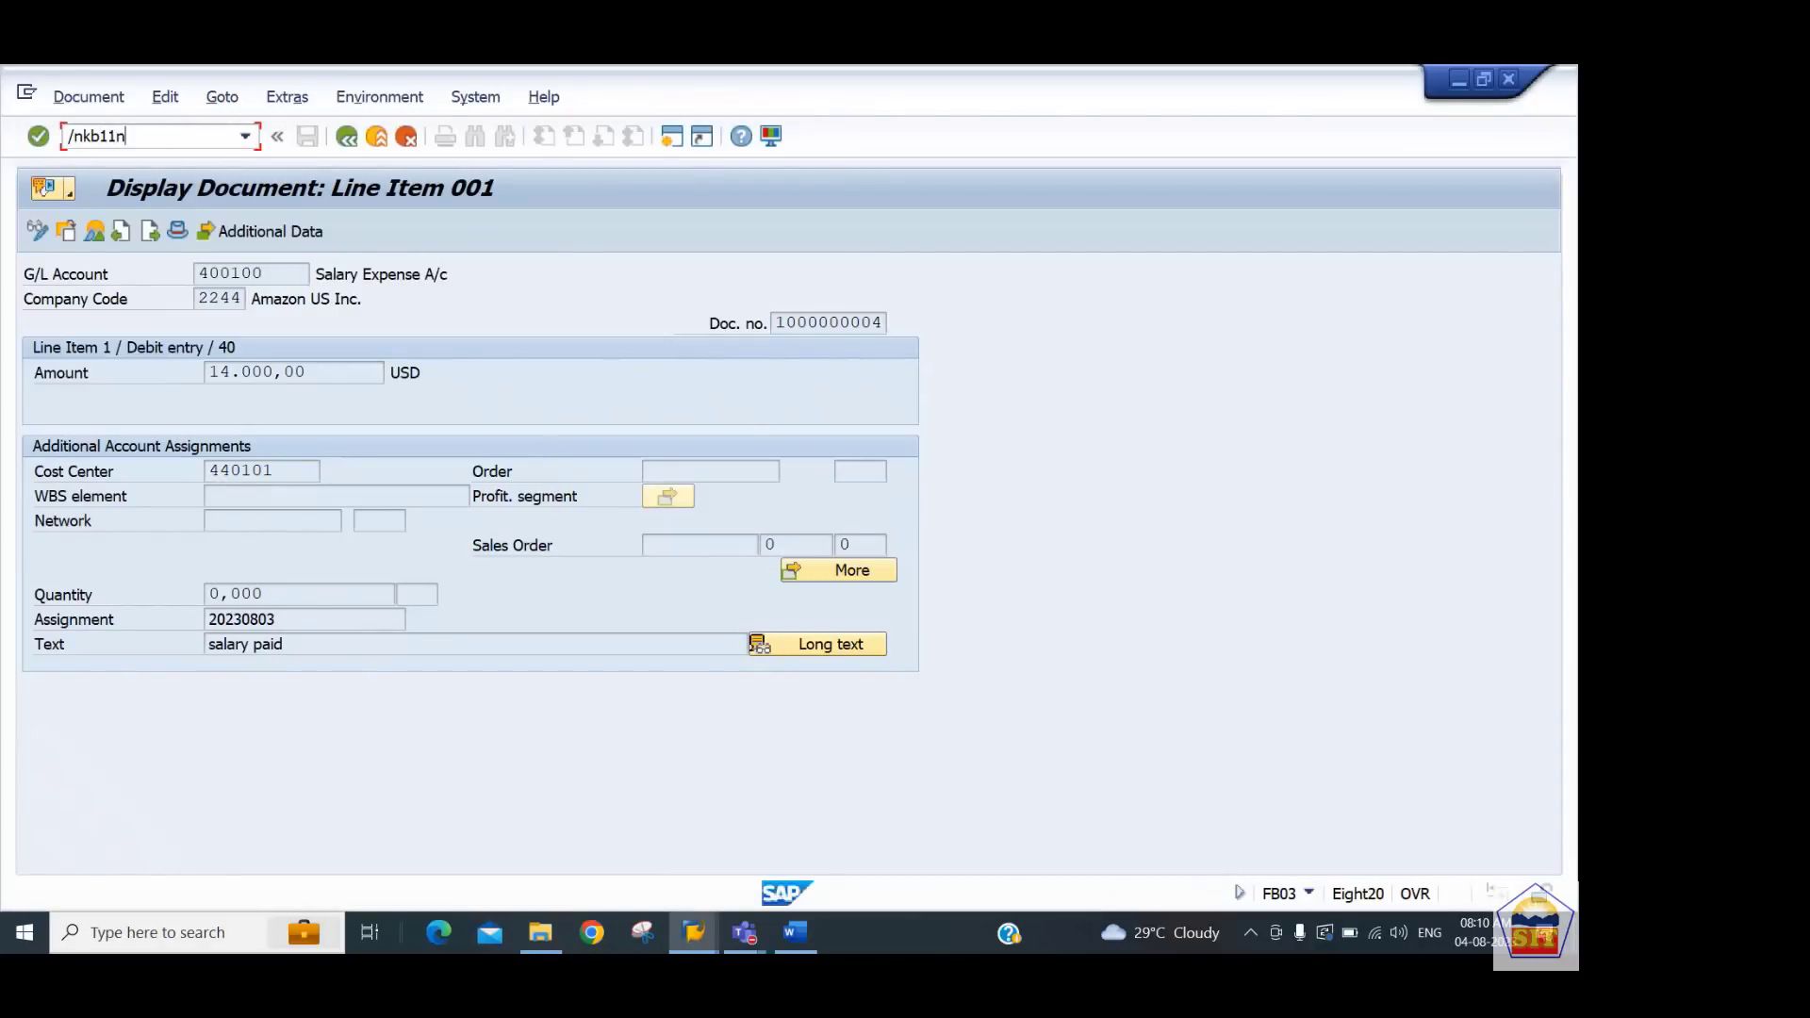
pyautogui.press('Return')
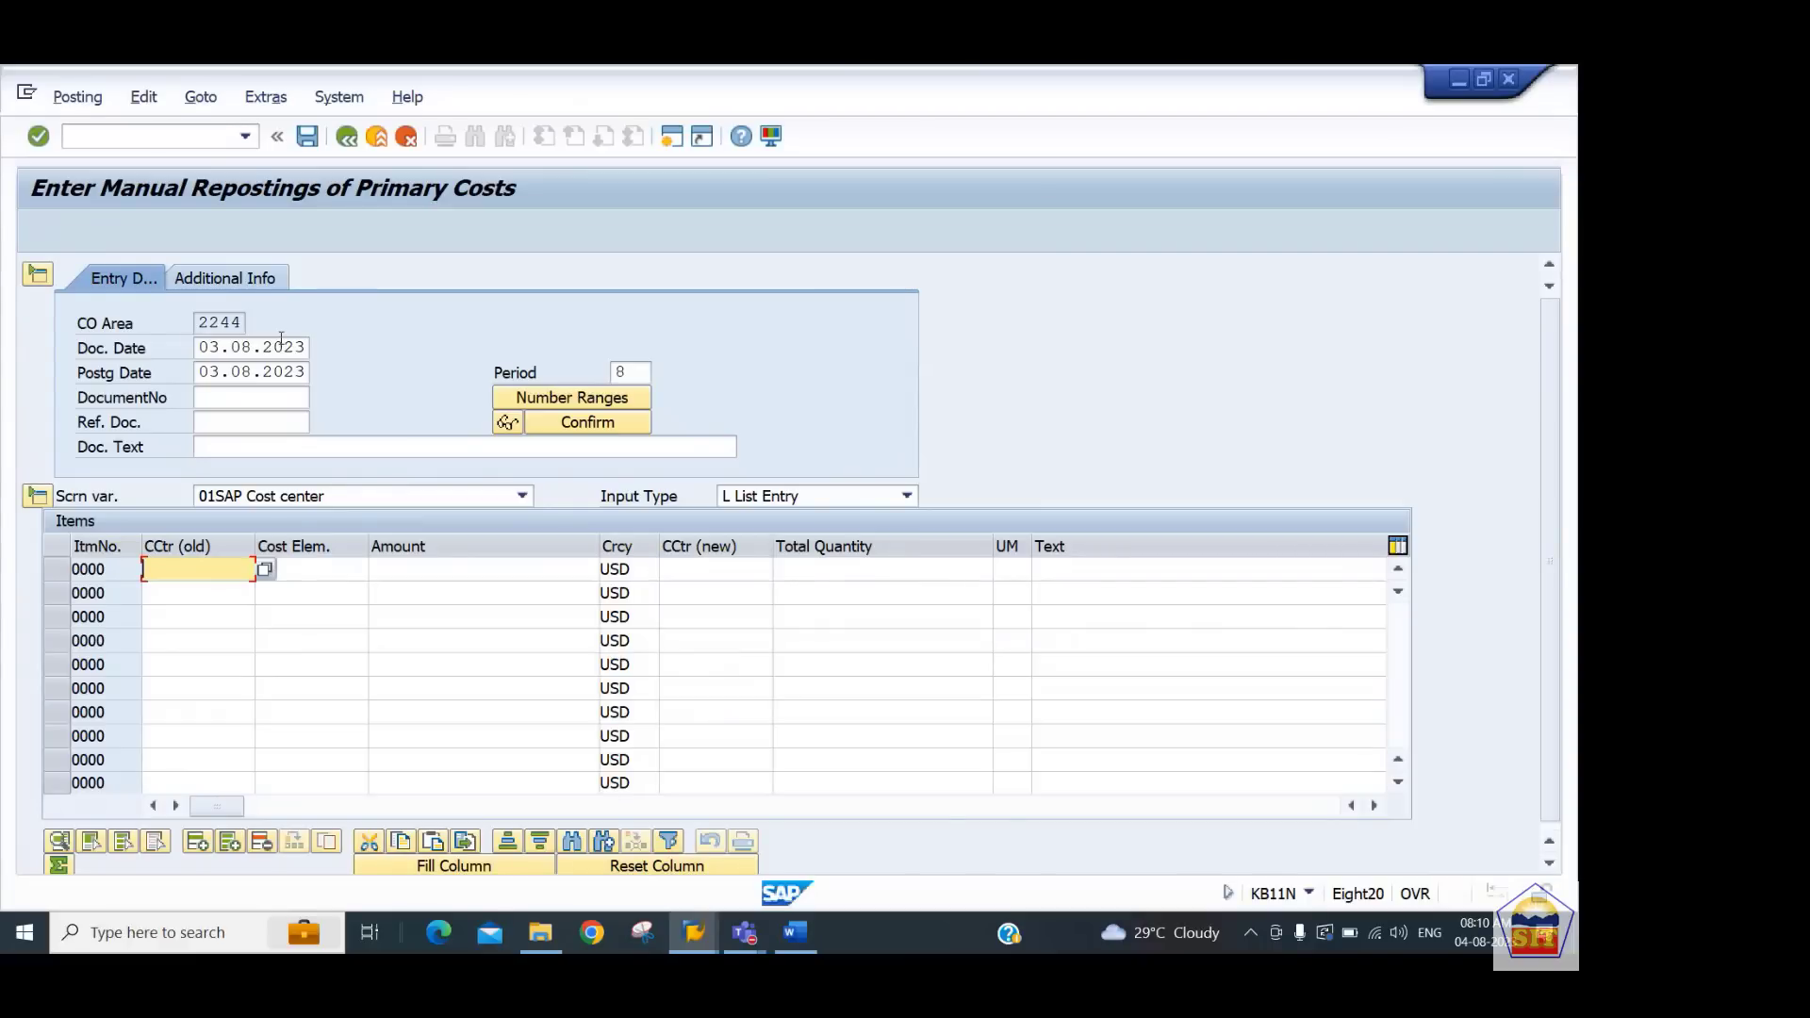
pyautogui.write('440101')
pyautogui.press('Tab')
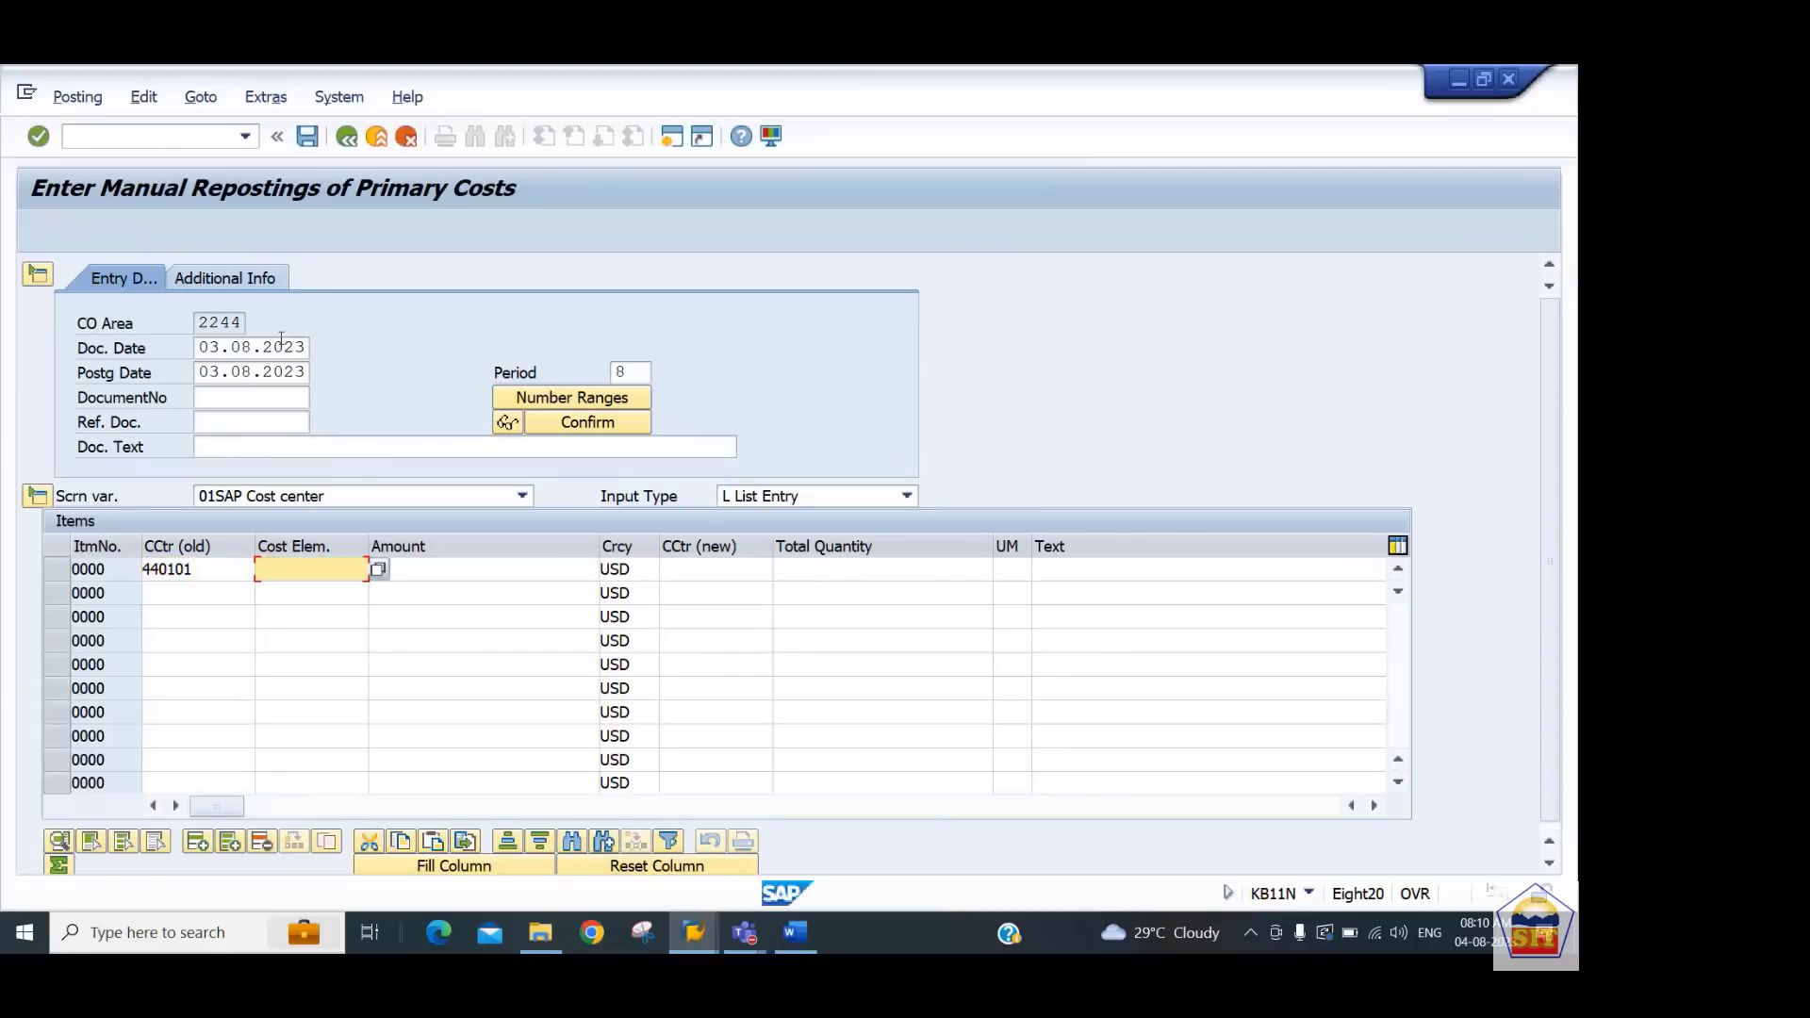
pyautogui.write('400100')
pyautogui.press('Tab')
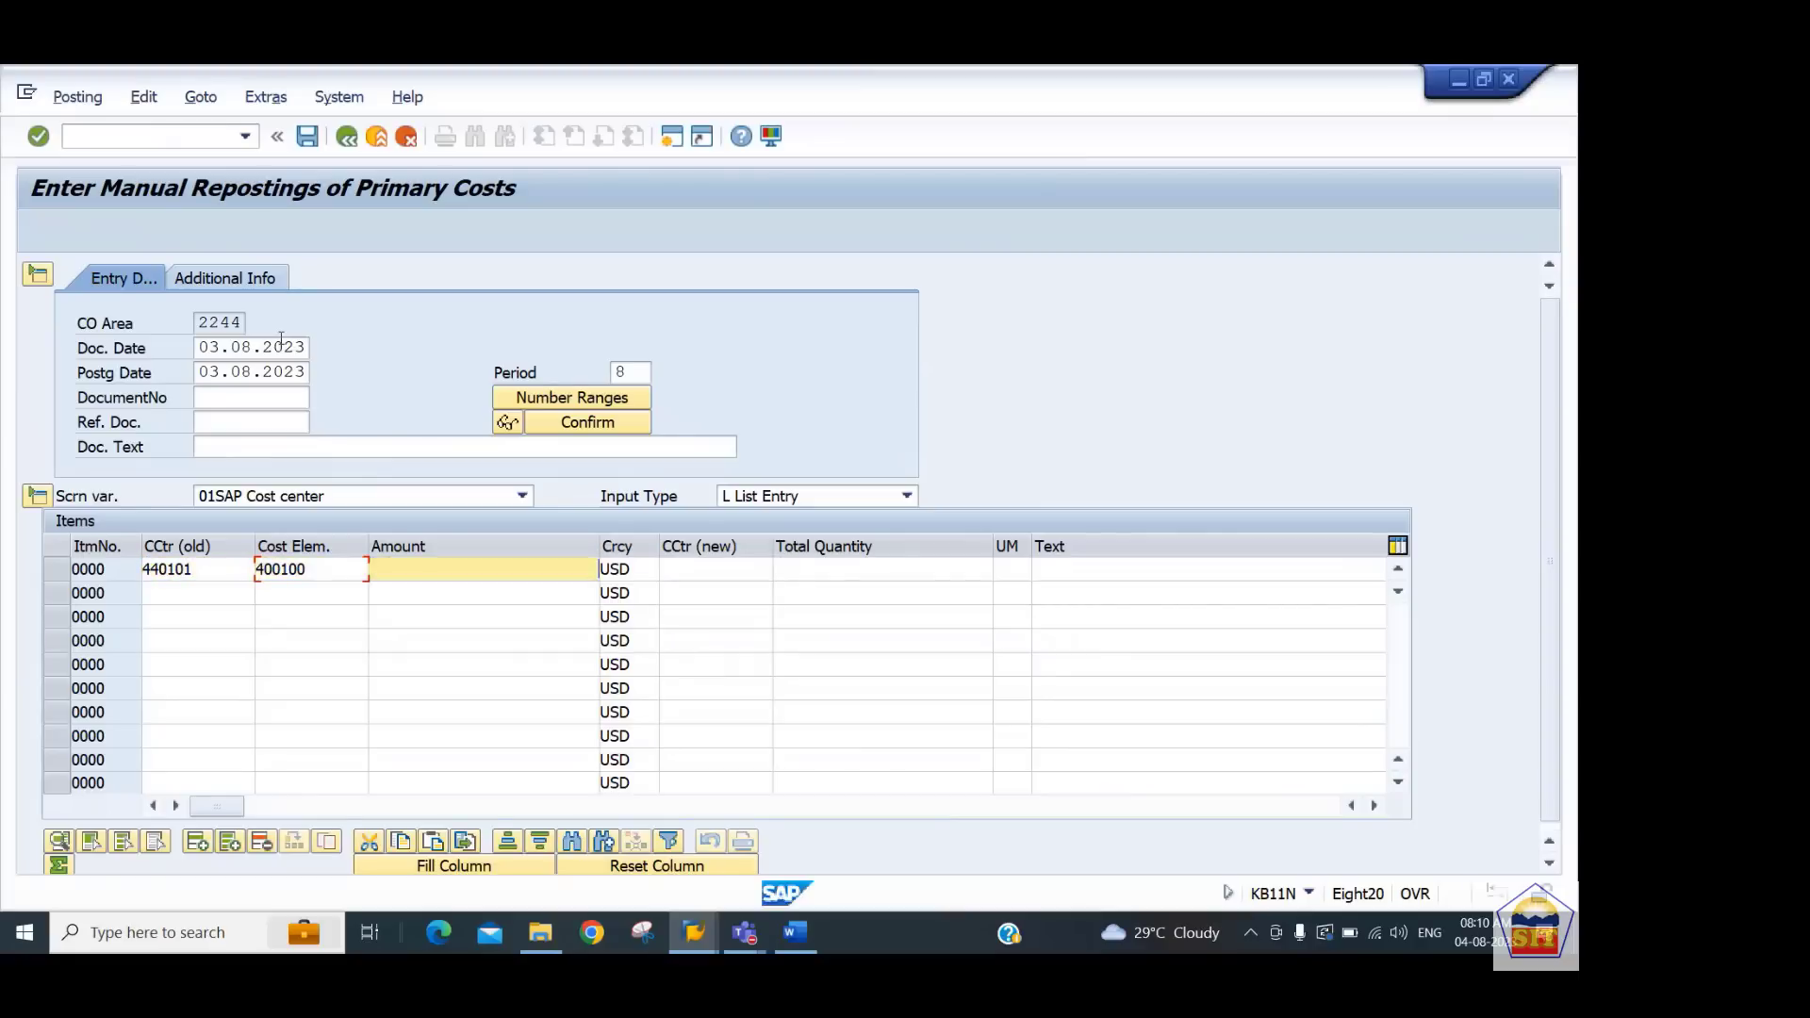
# Leave the reposting screen without saving and reopen transaction KSB1
pyautogui.hotkey('alt', 'Tab')
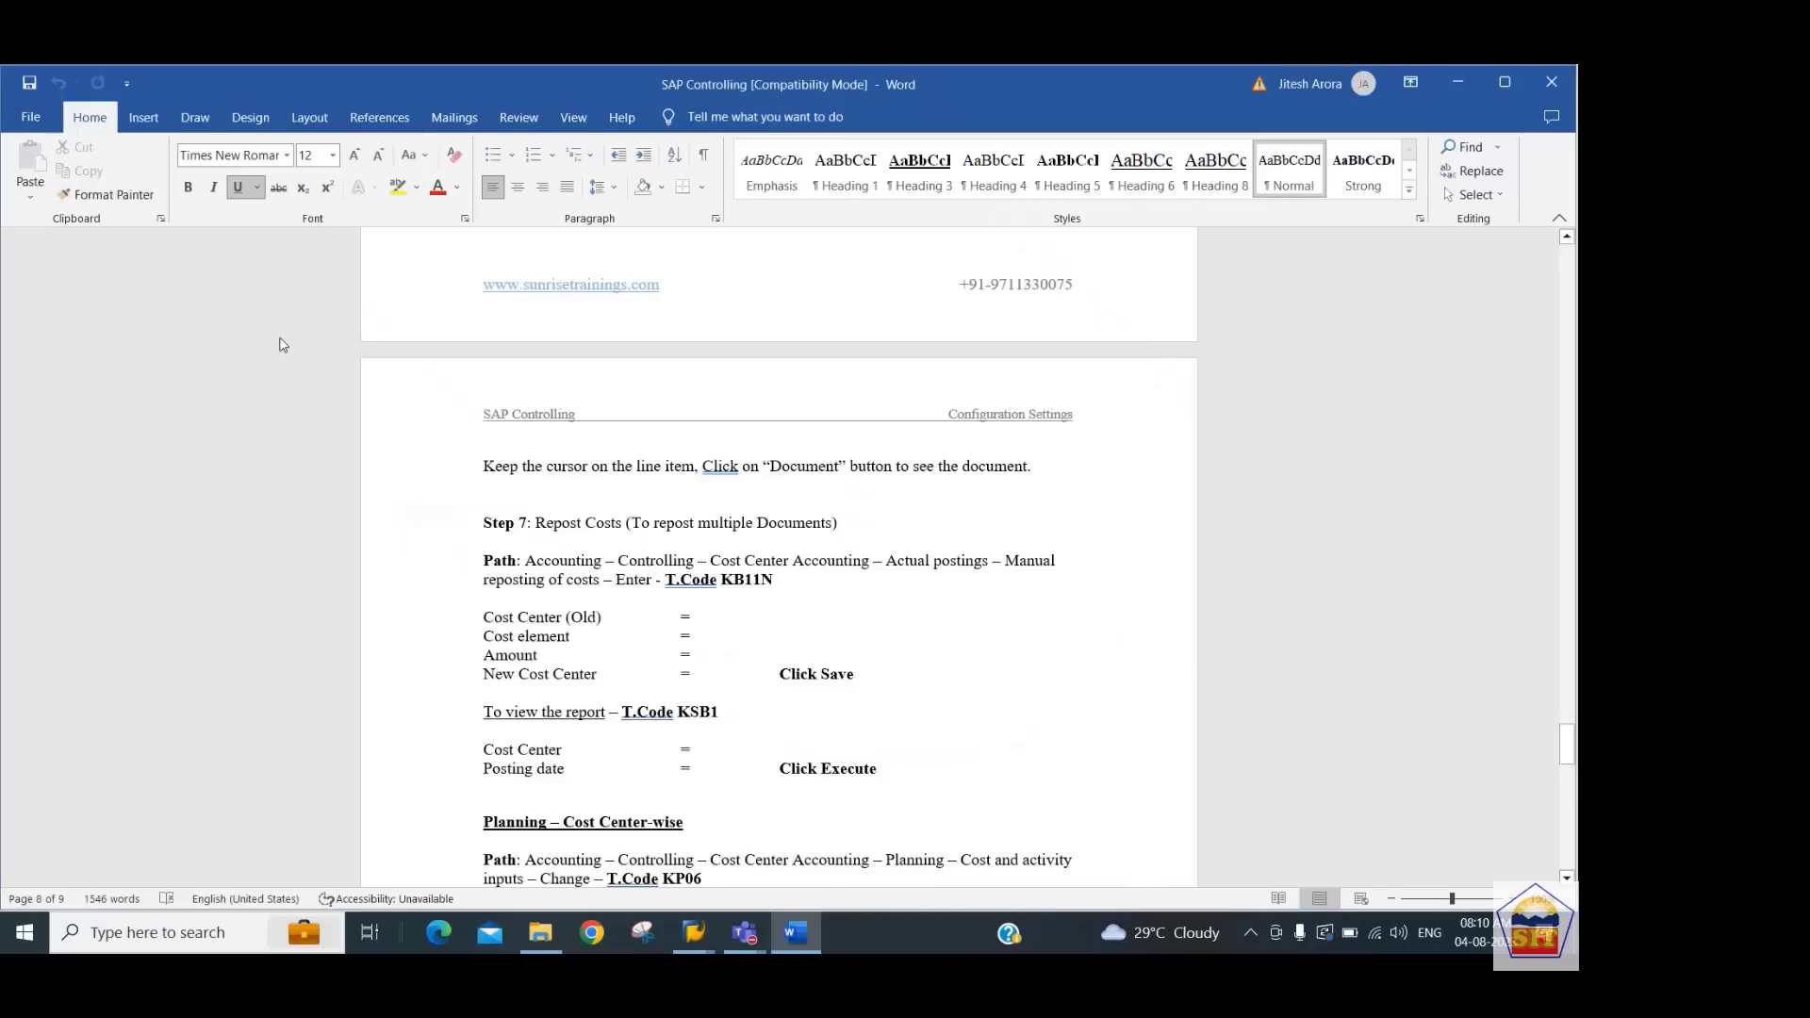
pyautogui.hotkey('alt', 'Tab')
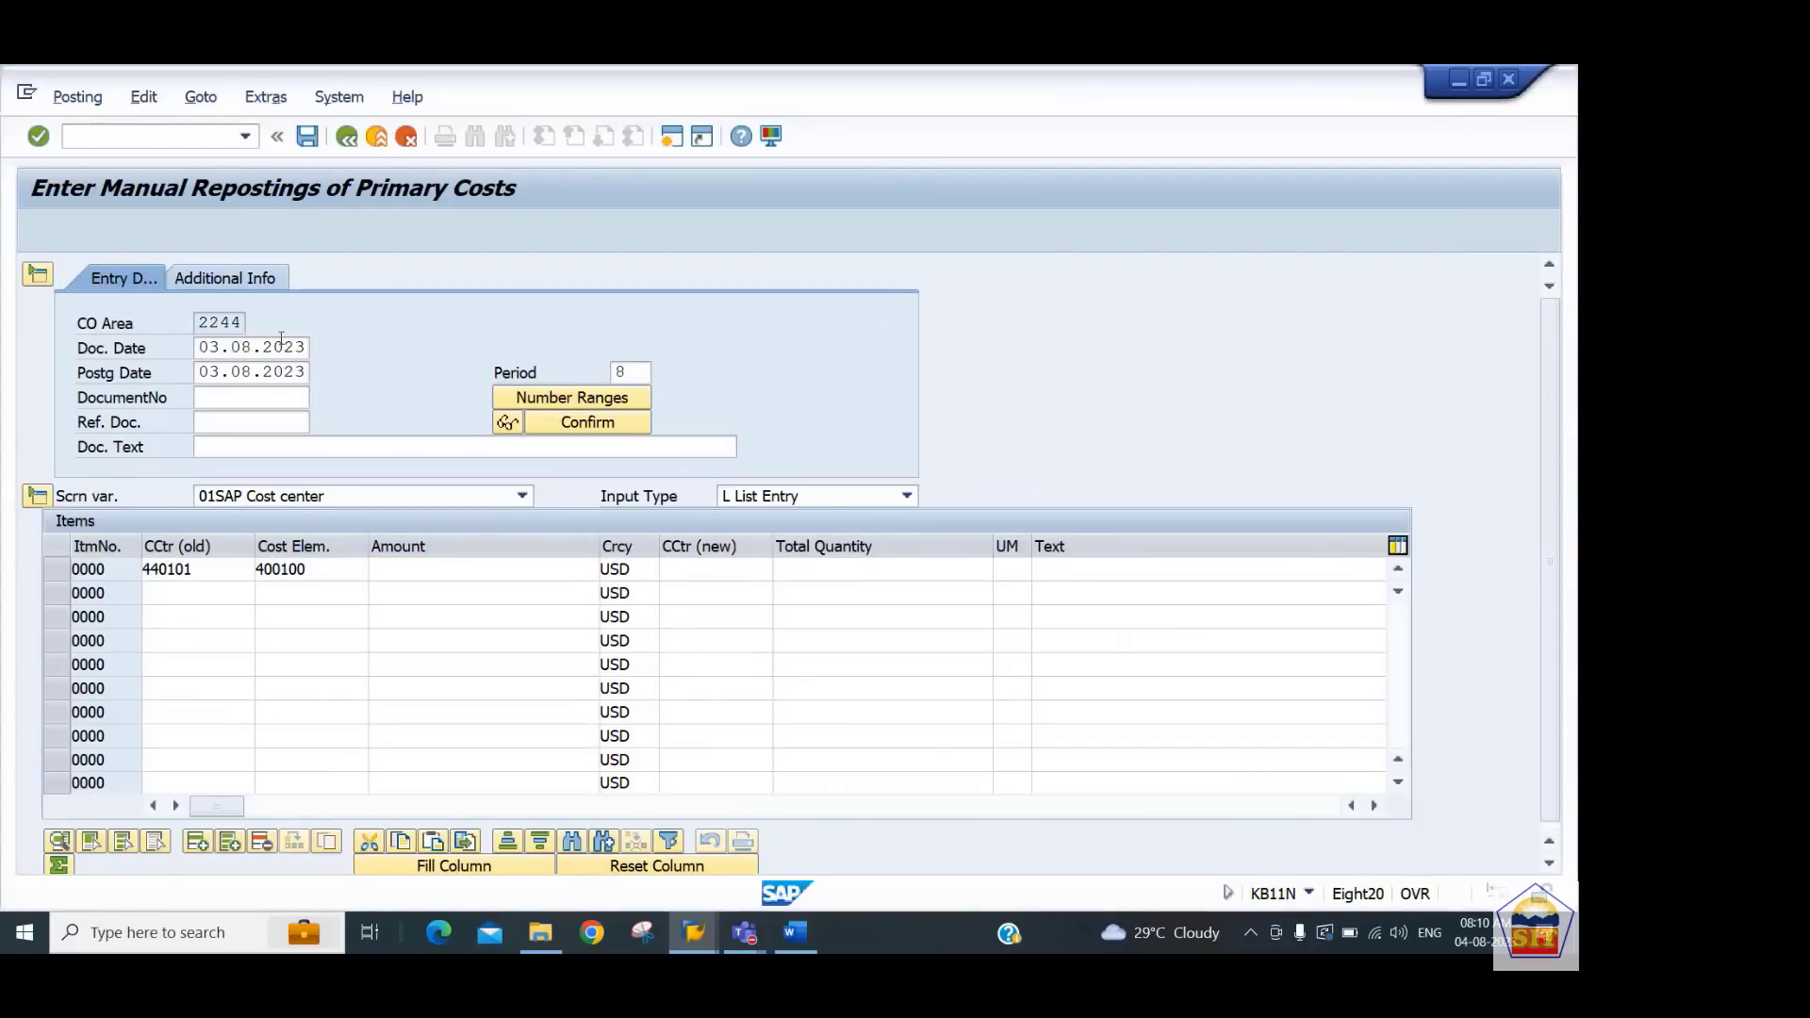
pyautogui.press('F3')
pyautogui.write('ksb1')
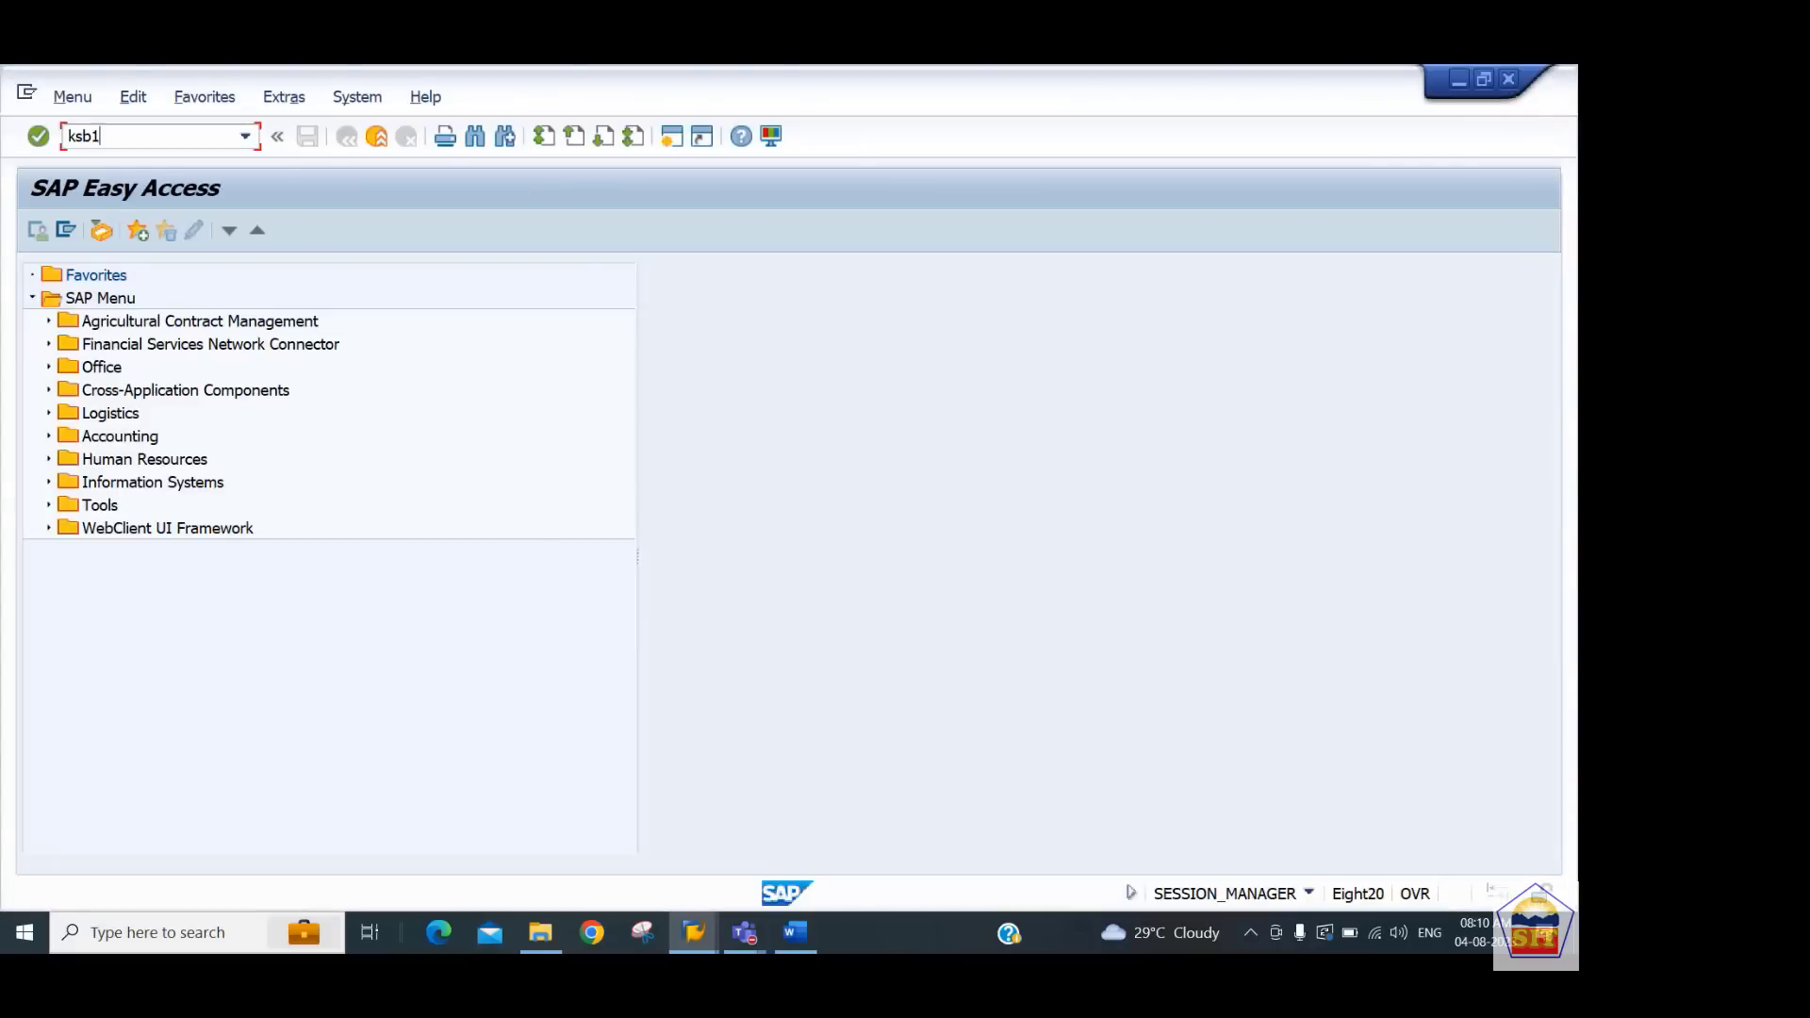
pyautogui.press('Return')
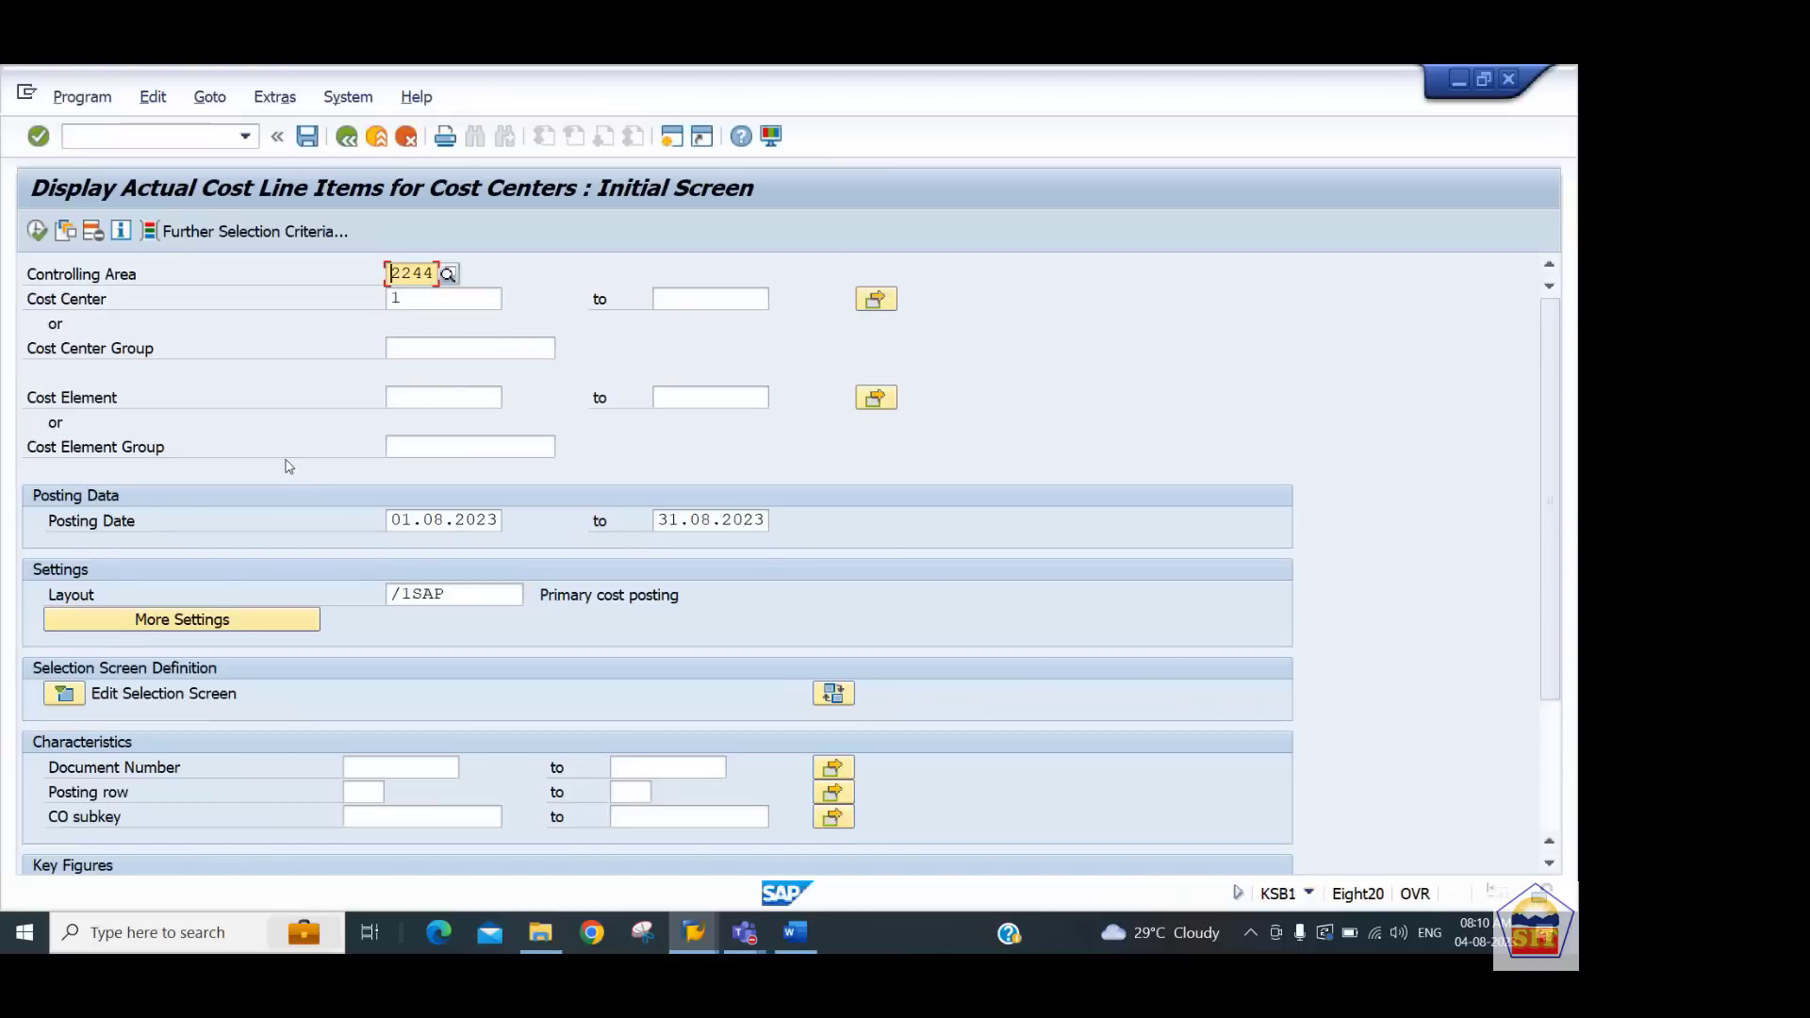
# Run the cost center line item report for cost centers 1 to all
pyautogui.press('Tab')
pyautogui.write('1')
pyautogui.press('Tab')
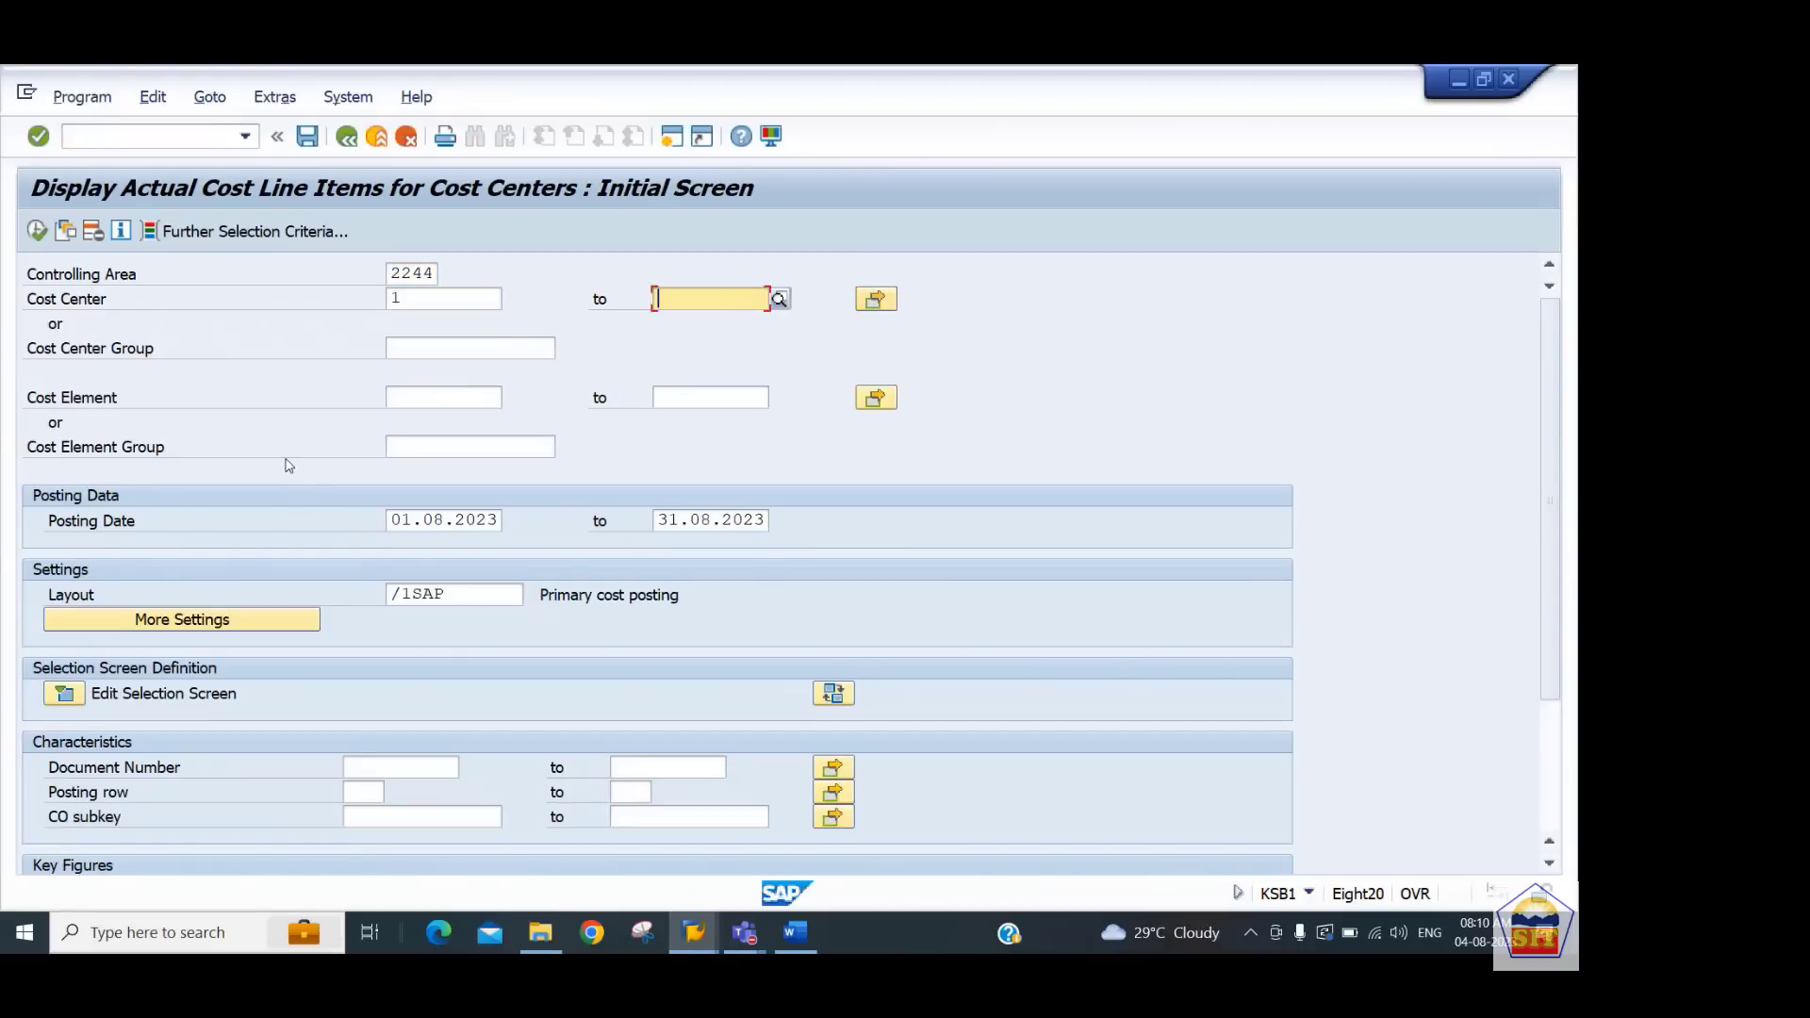
pyautogui.write('all')
pyautogui.click(36, 231)
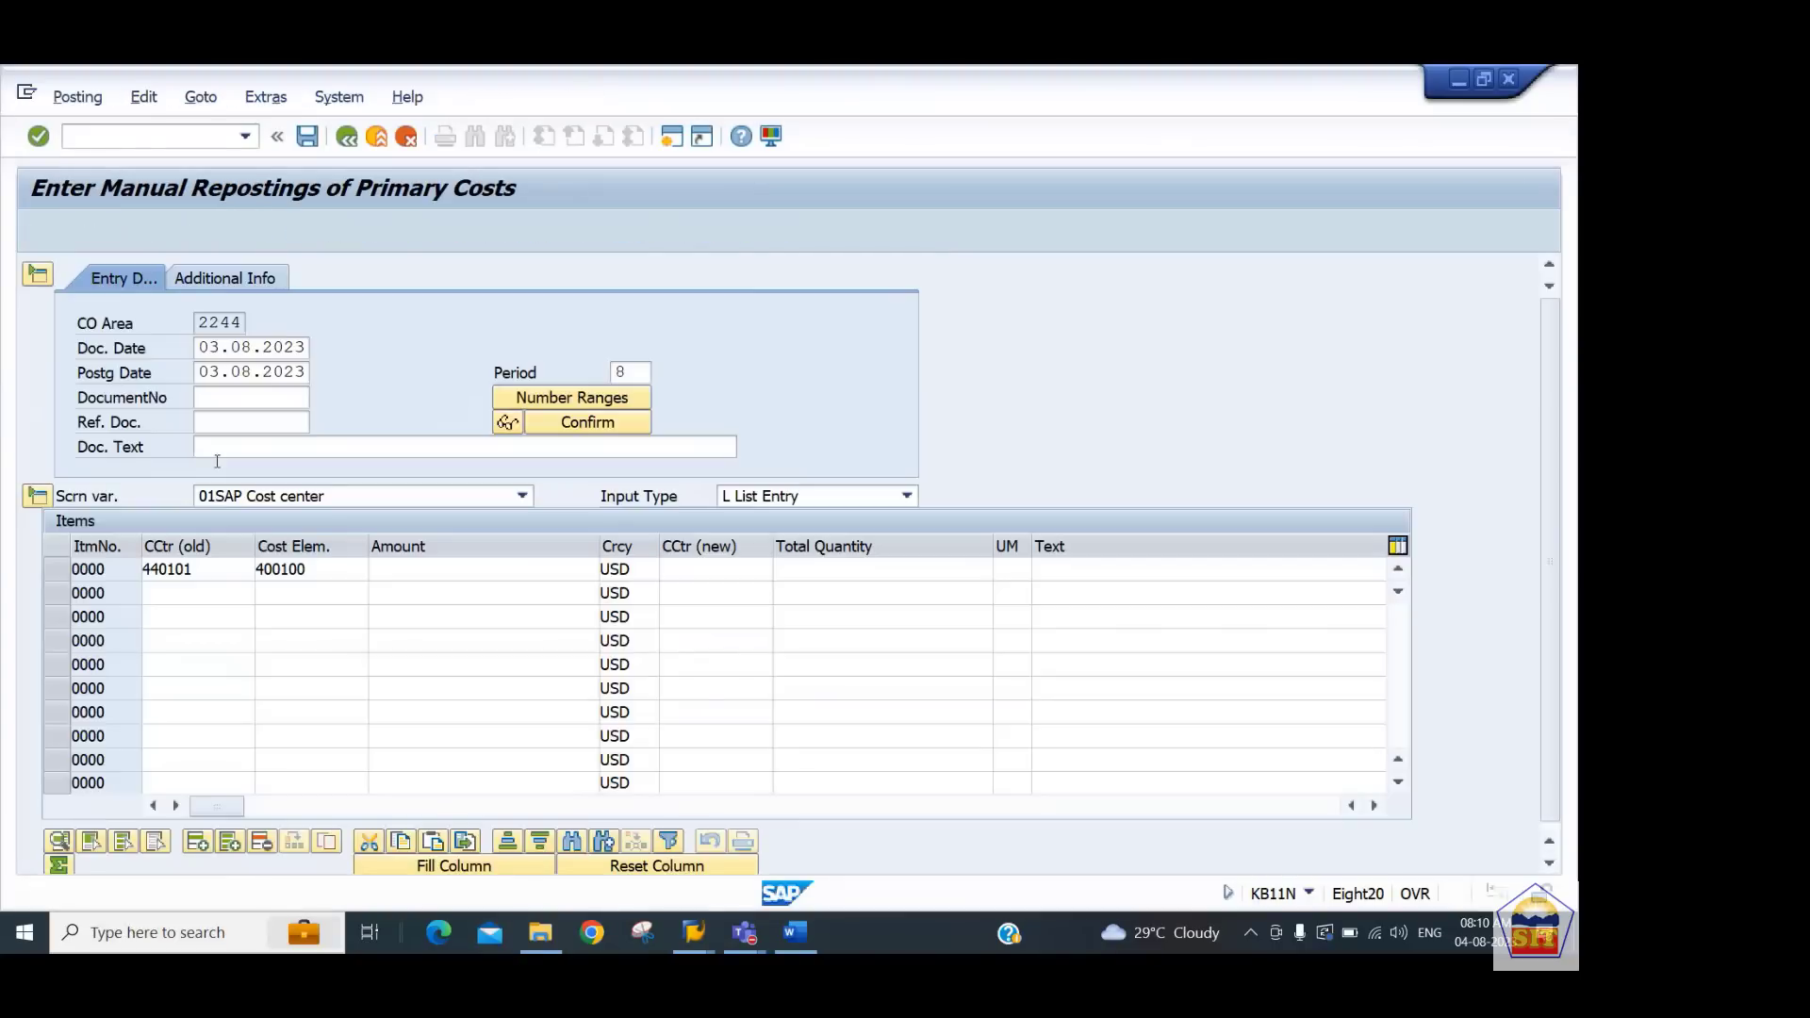
# Complete the reposting item with amount 4000 and new cost center 440202, and post it
pyautogui.press('Tab')
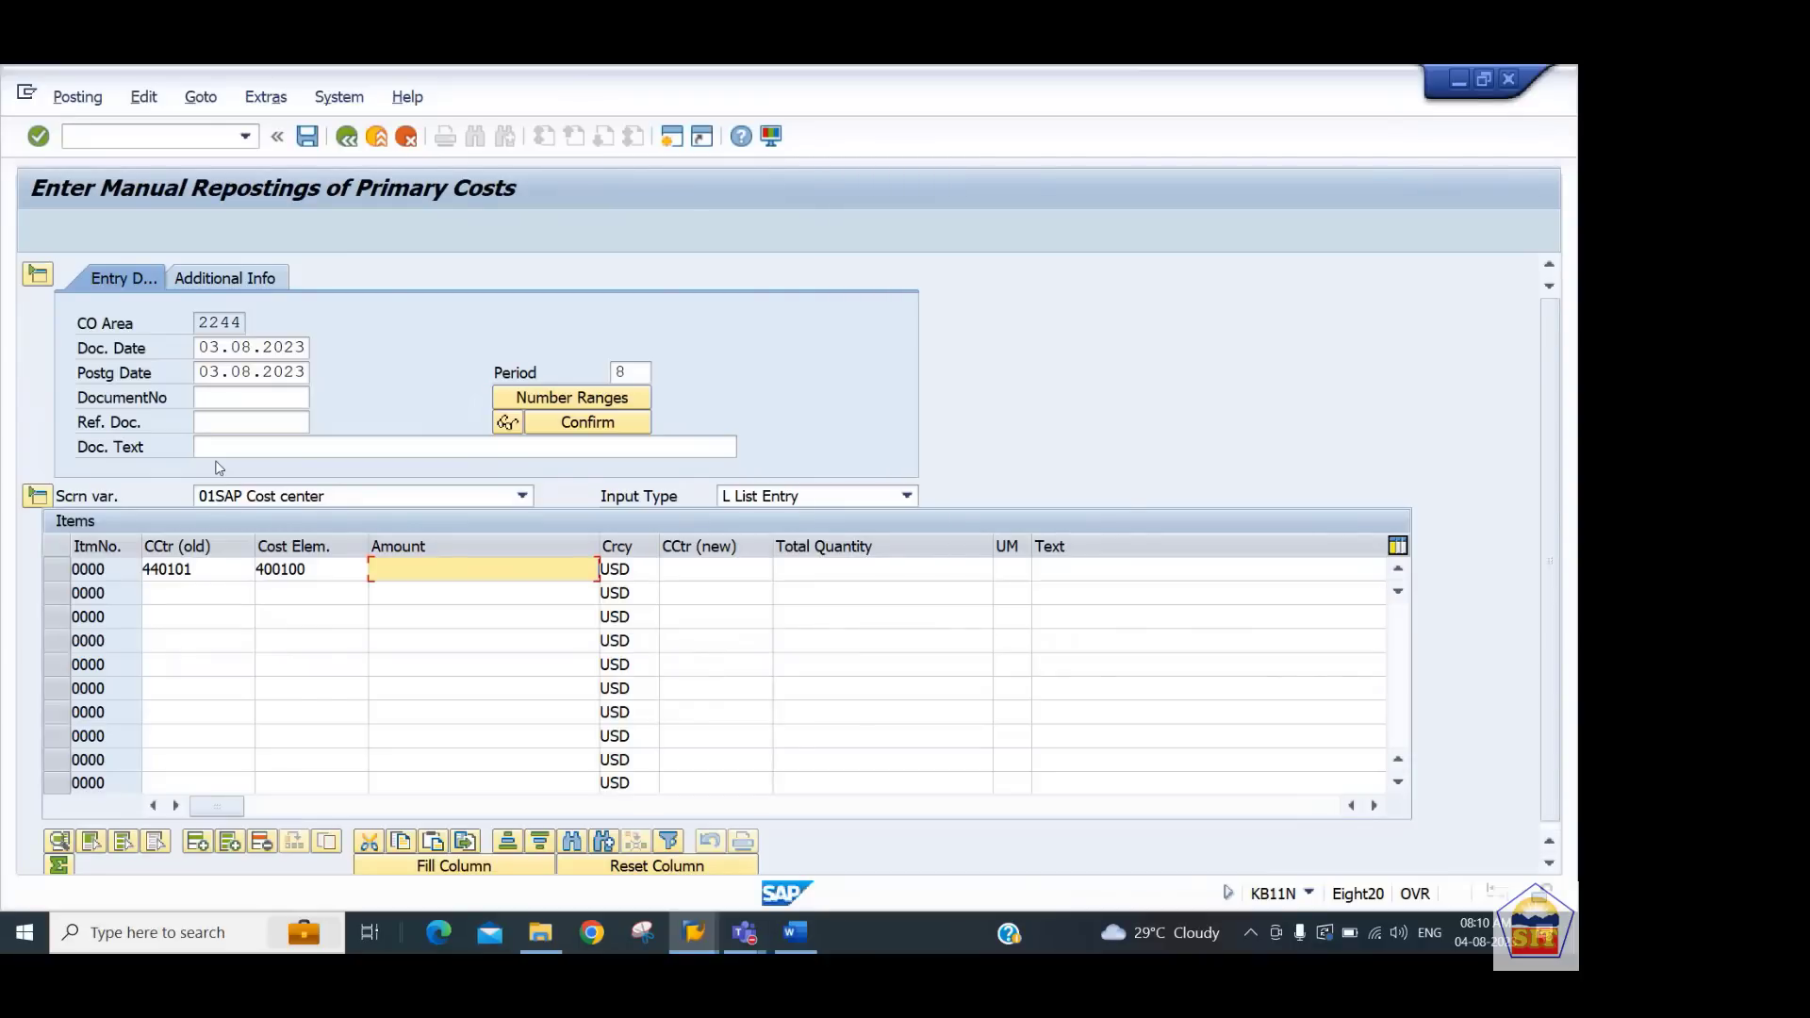
pyautogui.write('4000')
pyautogui.press('Tab')
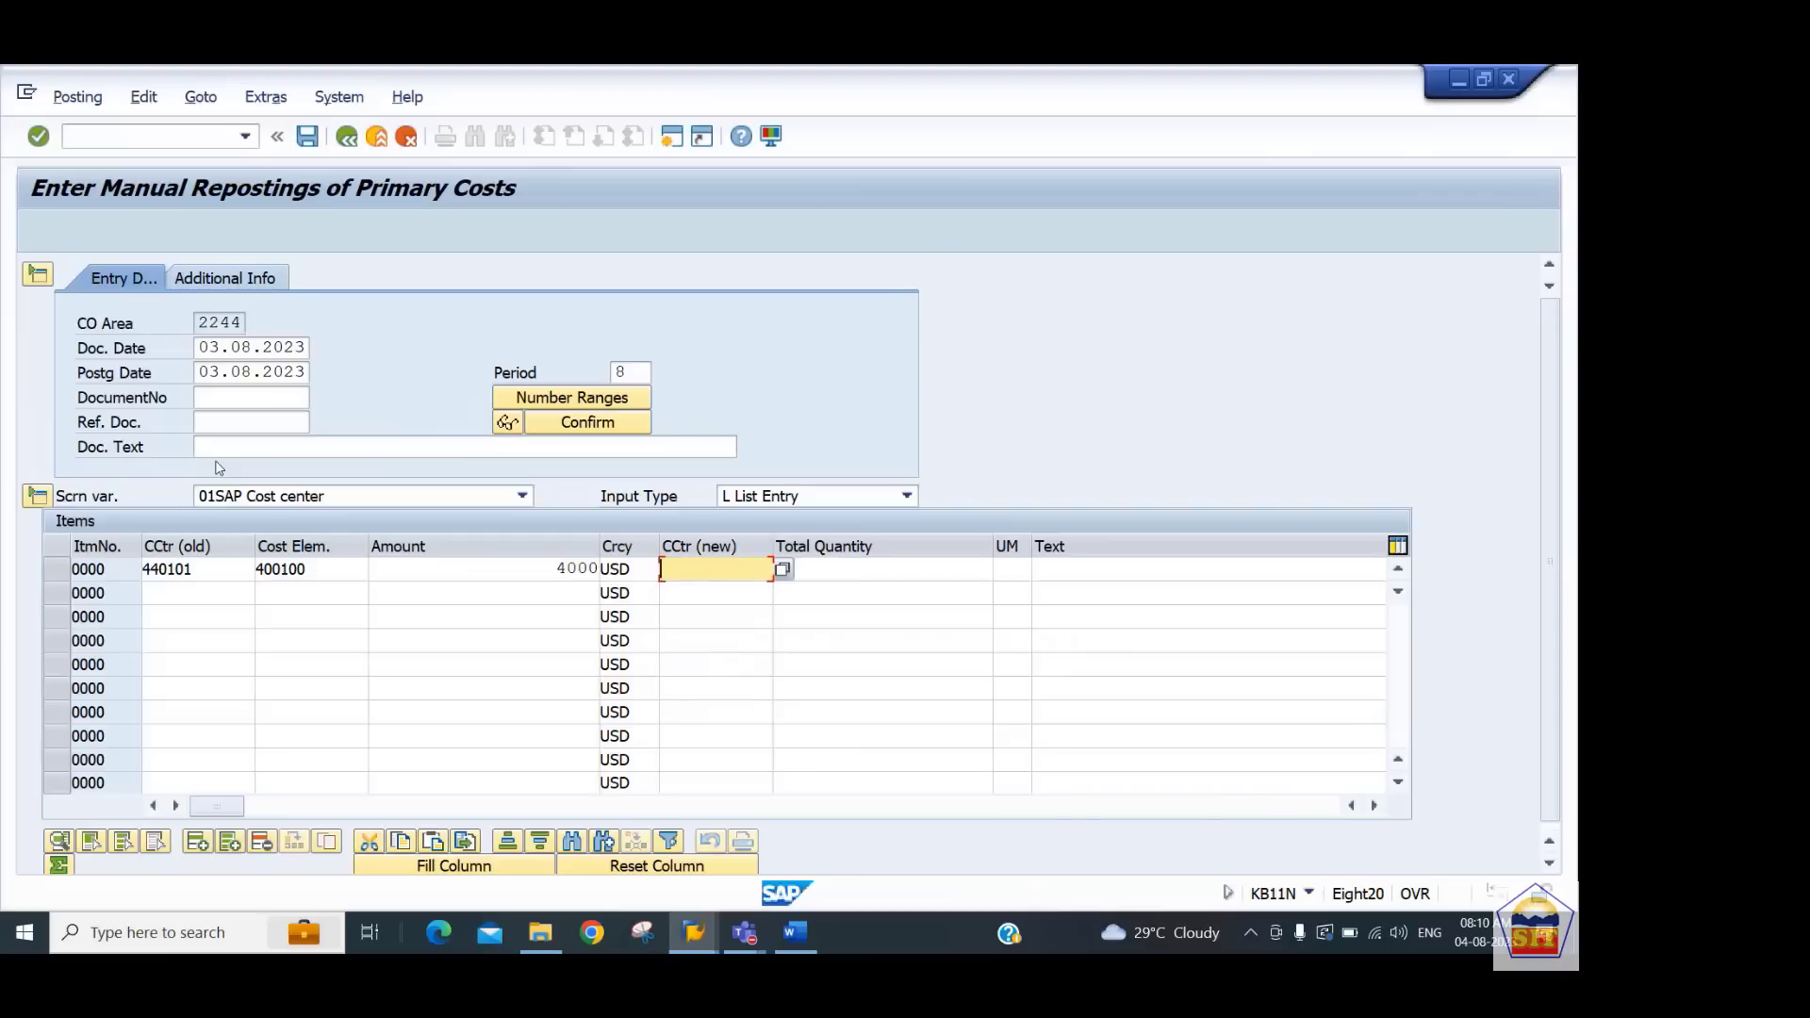
pyautogui.write('440202')
pyautogui.press('Return')
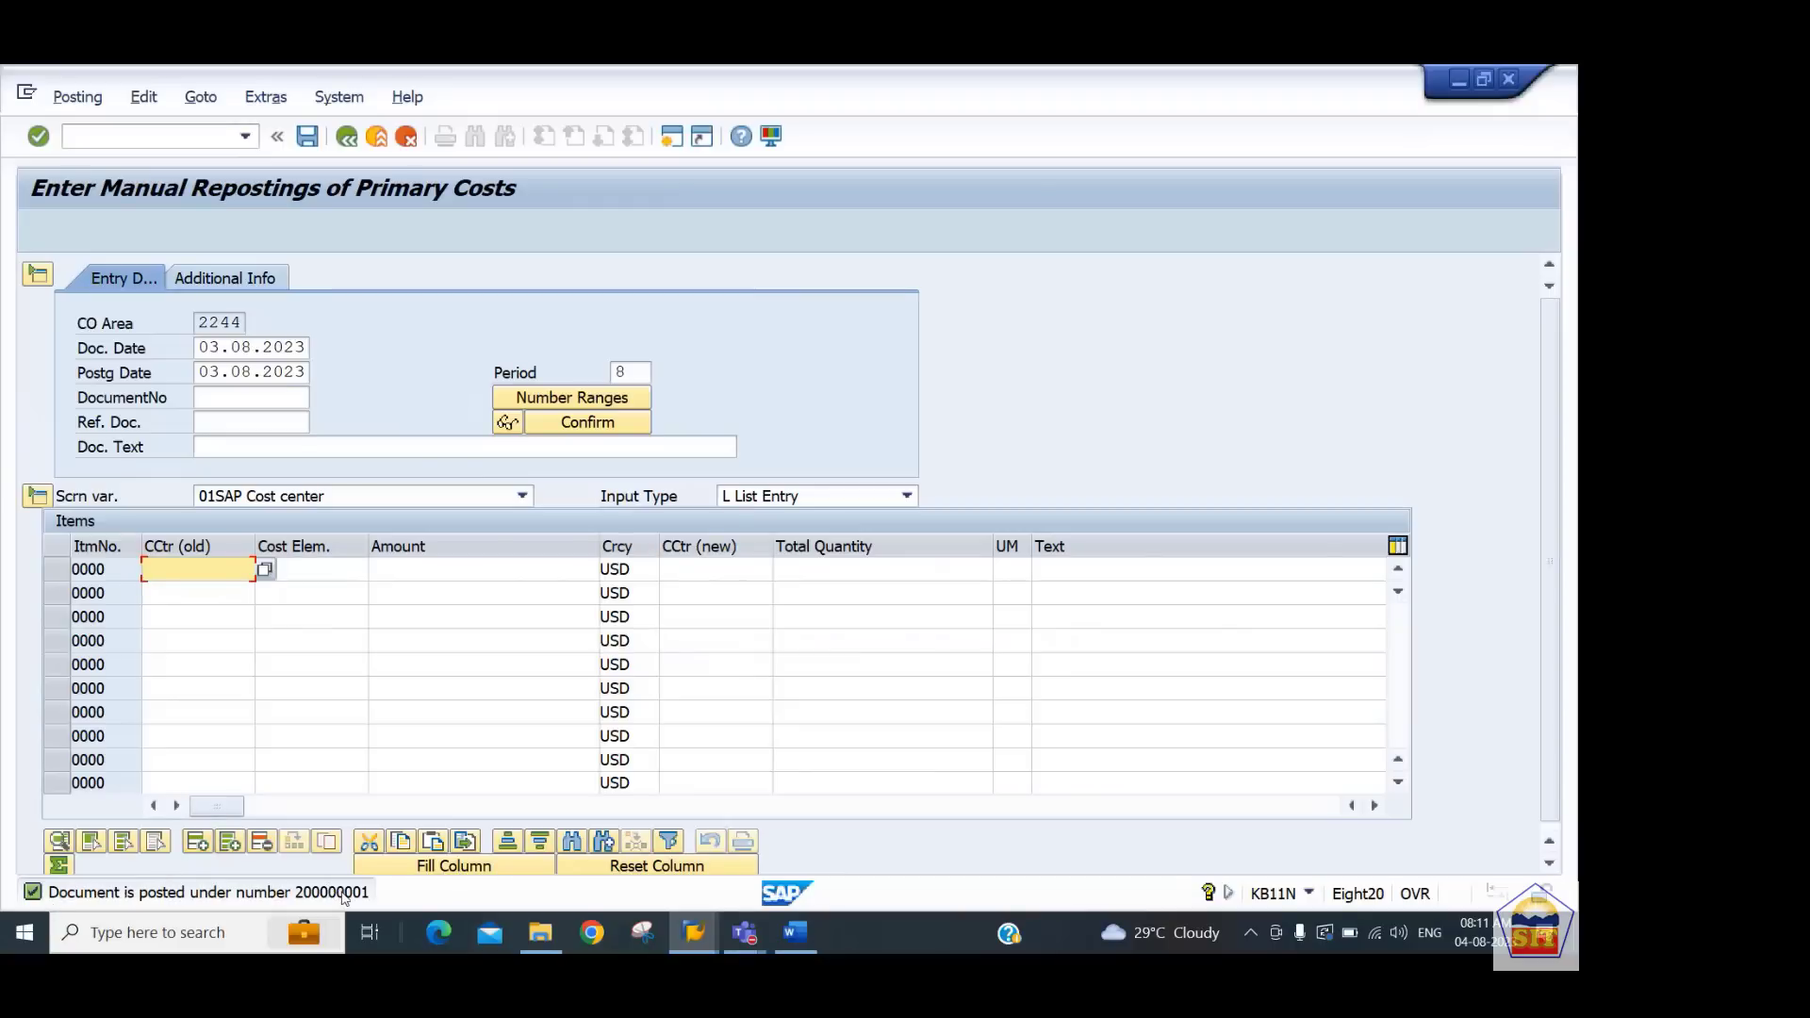
# Open transaction KSB5 and display the line items of reposting document 200000001
pyautogui.hotkey('alt', 'Tab')
pyautogui.hotkey('alt', 'Tab')
pyautogui.click(154, 135)
pyautogui.write('/nk')
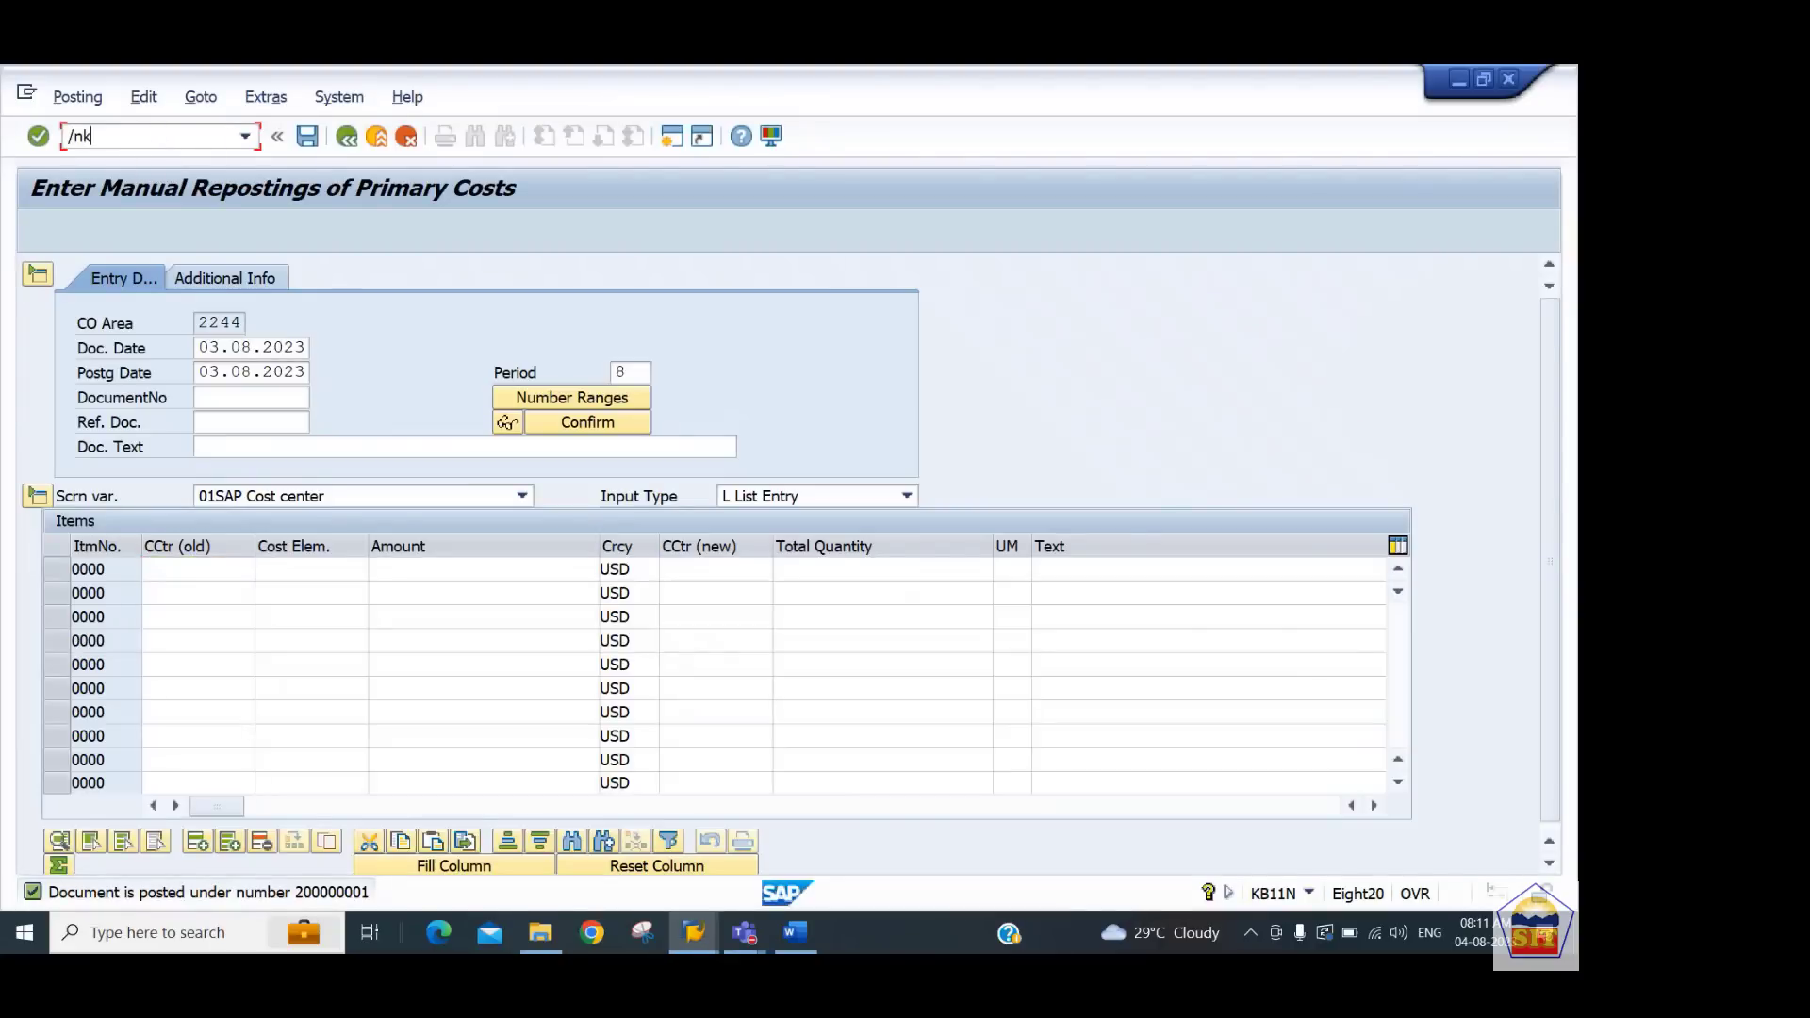
pyautogui.write('sb5')
pyautogui.press('Return')
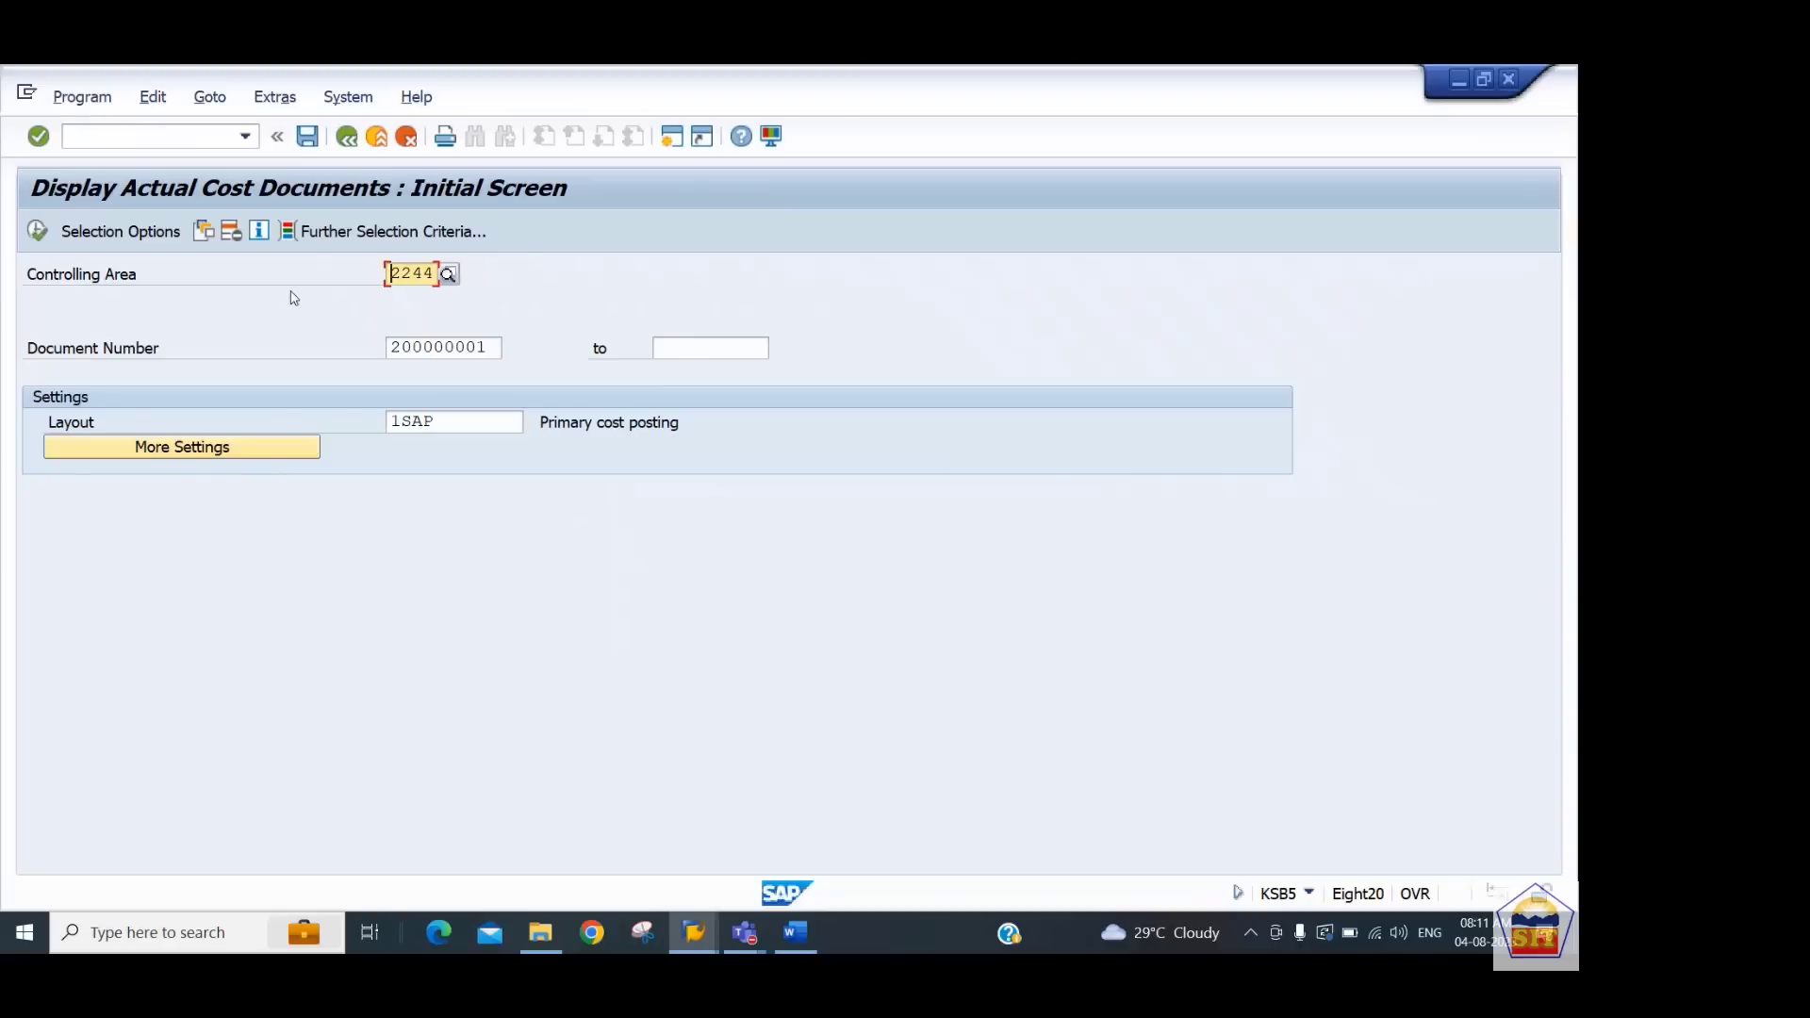
pyautogui.click(499, 346)
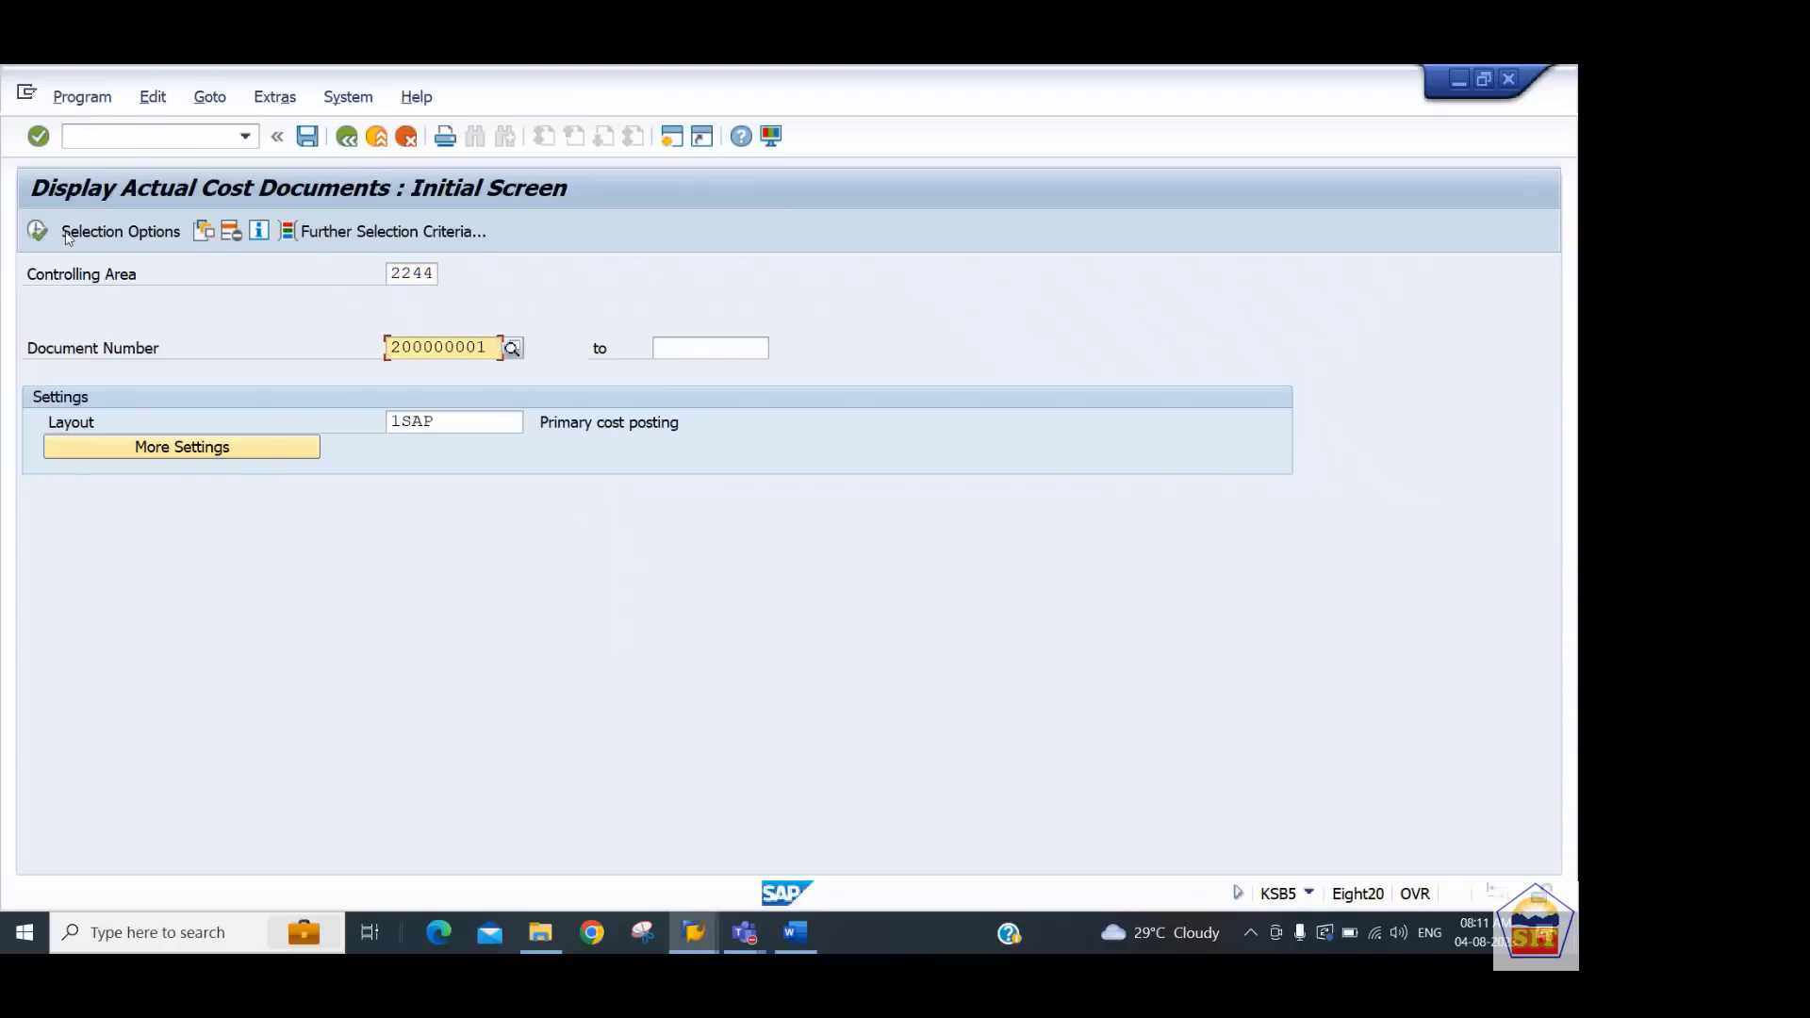
pyautogui.press('F8')
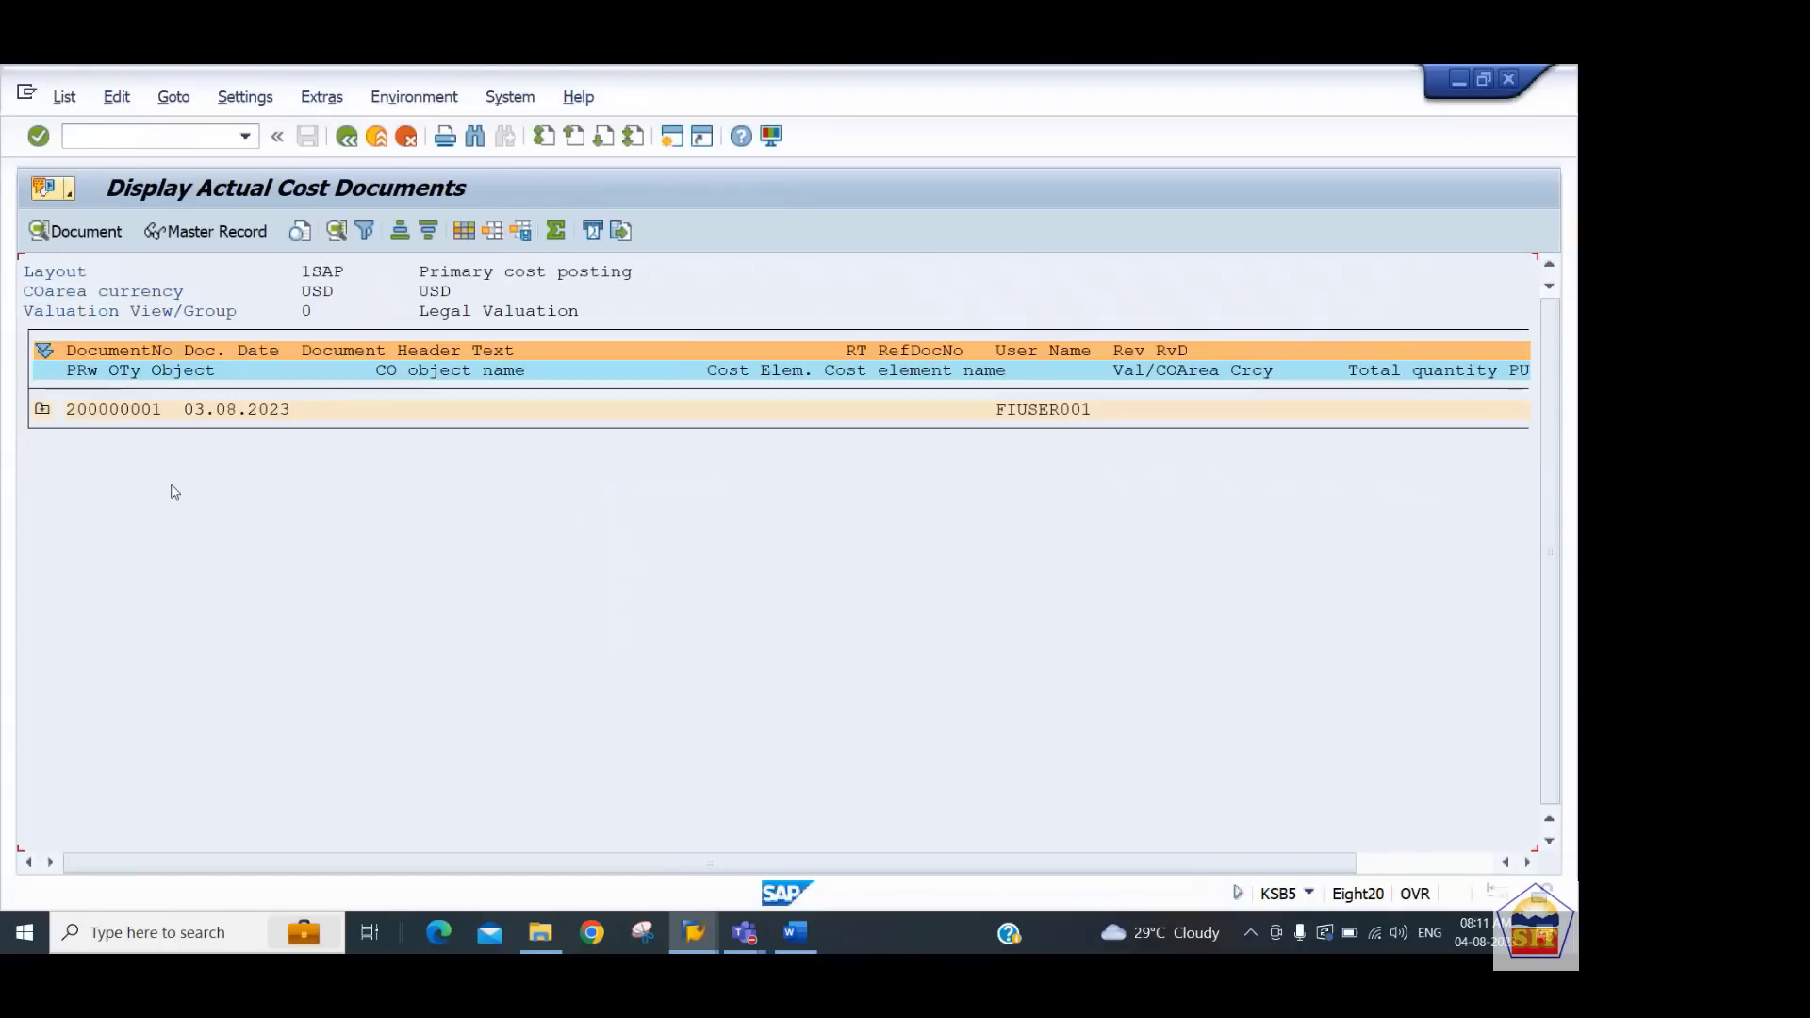
pyautogui.click(44, 412)
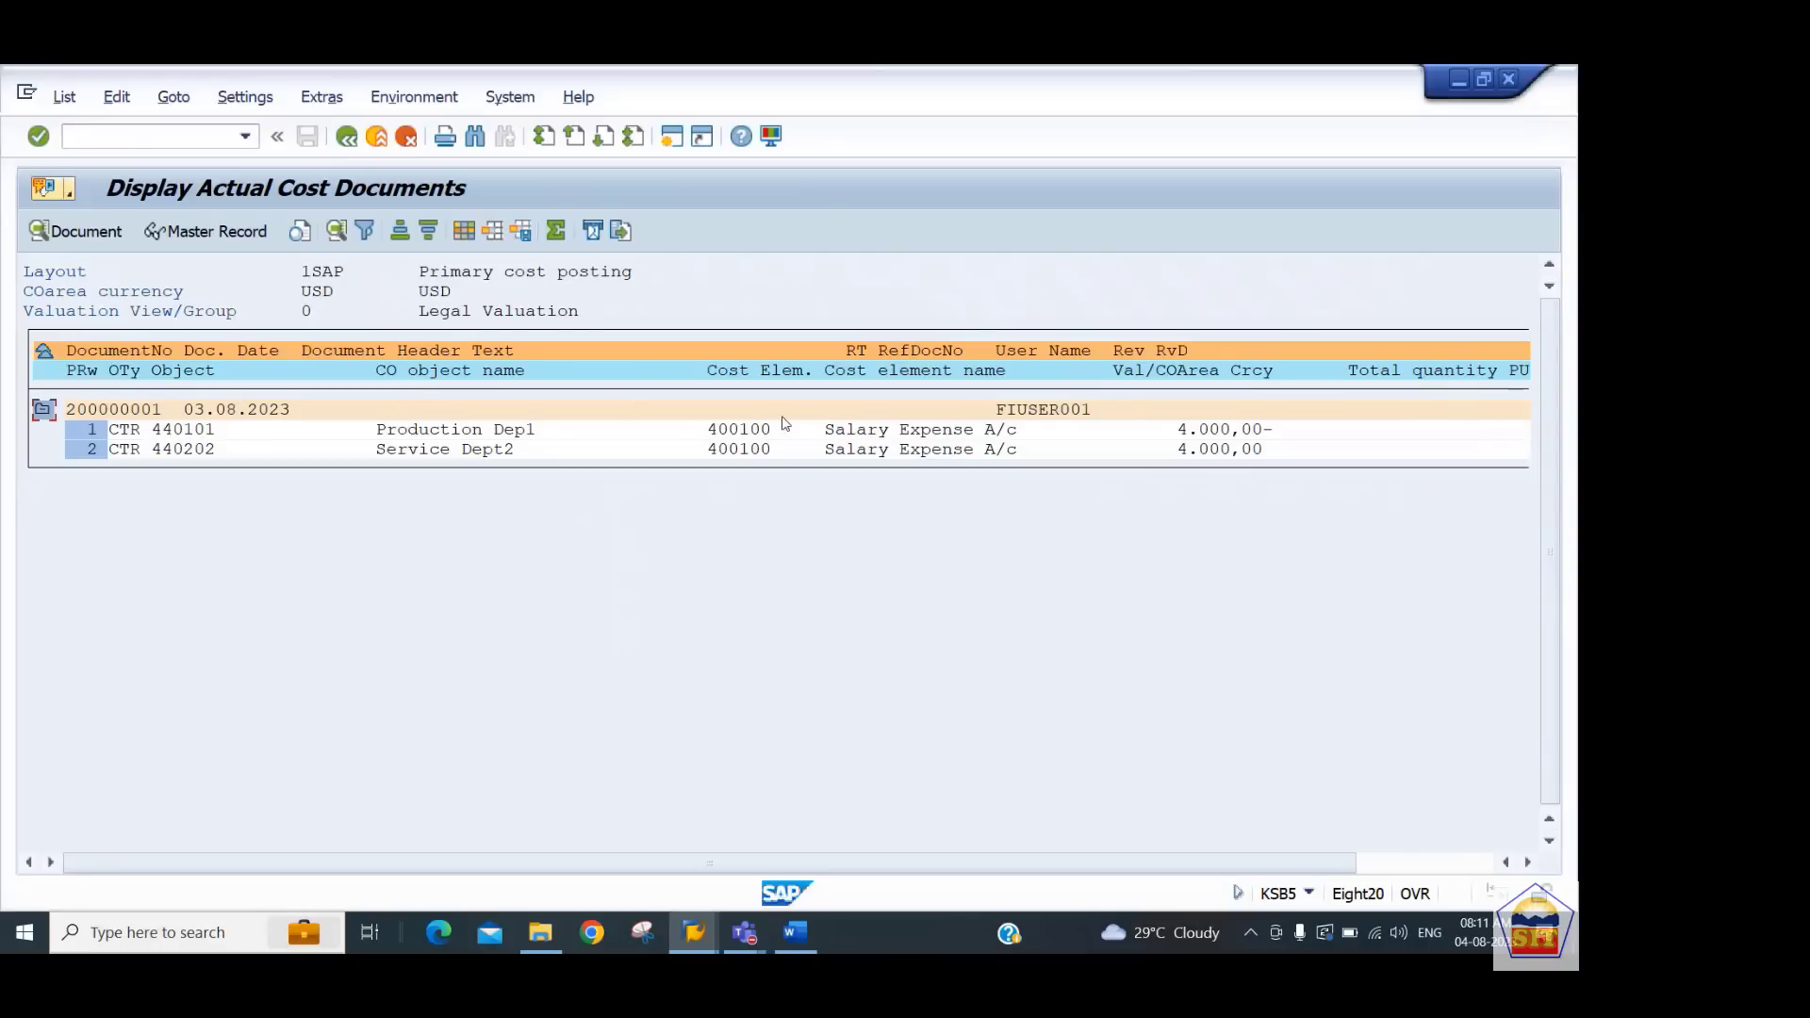
# Exit and rerun the KSB1 cost center line item report, then inspect the reposted salary lines
pyautogui.doubleClick(147, 430)
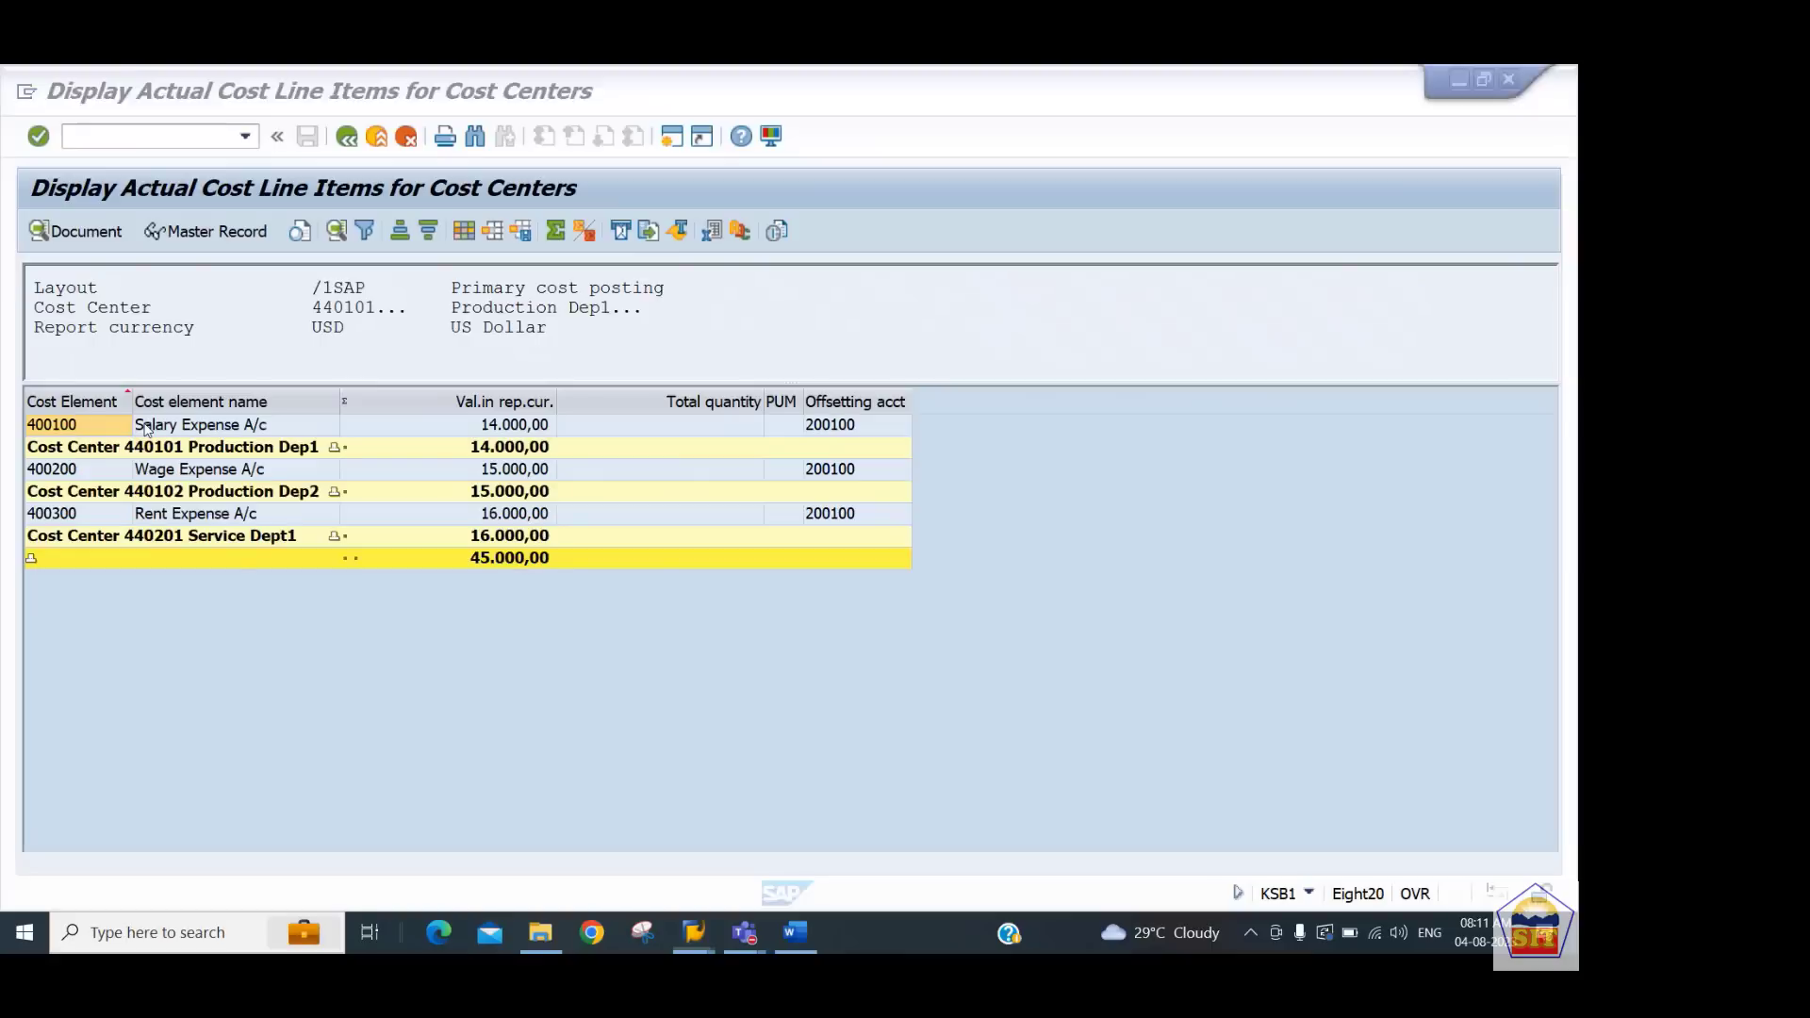
pyautogui.click(347, 138)
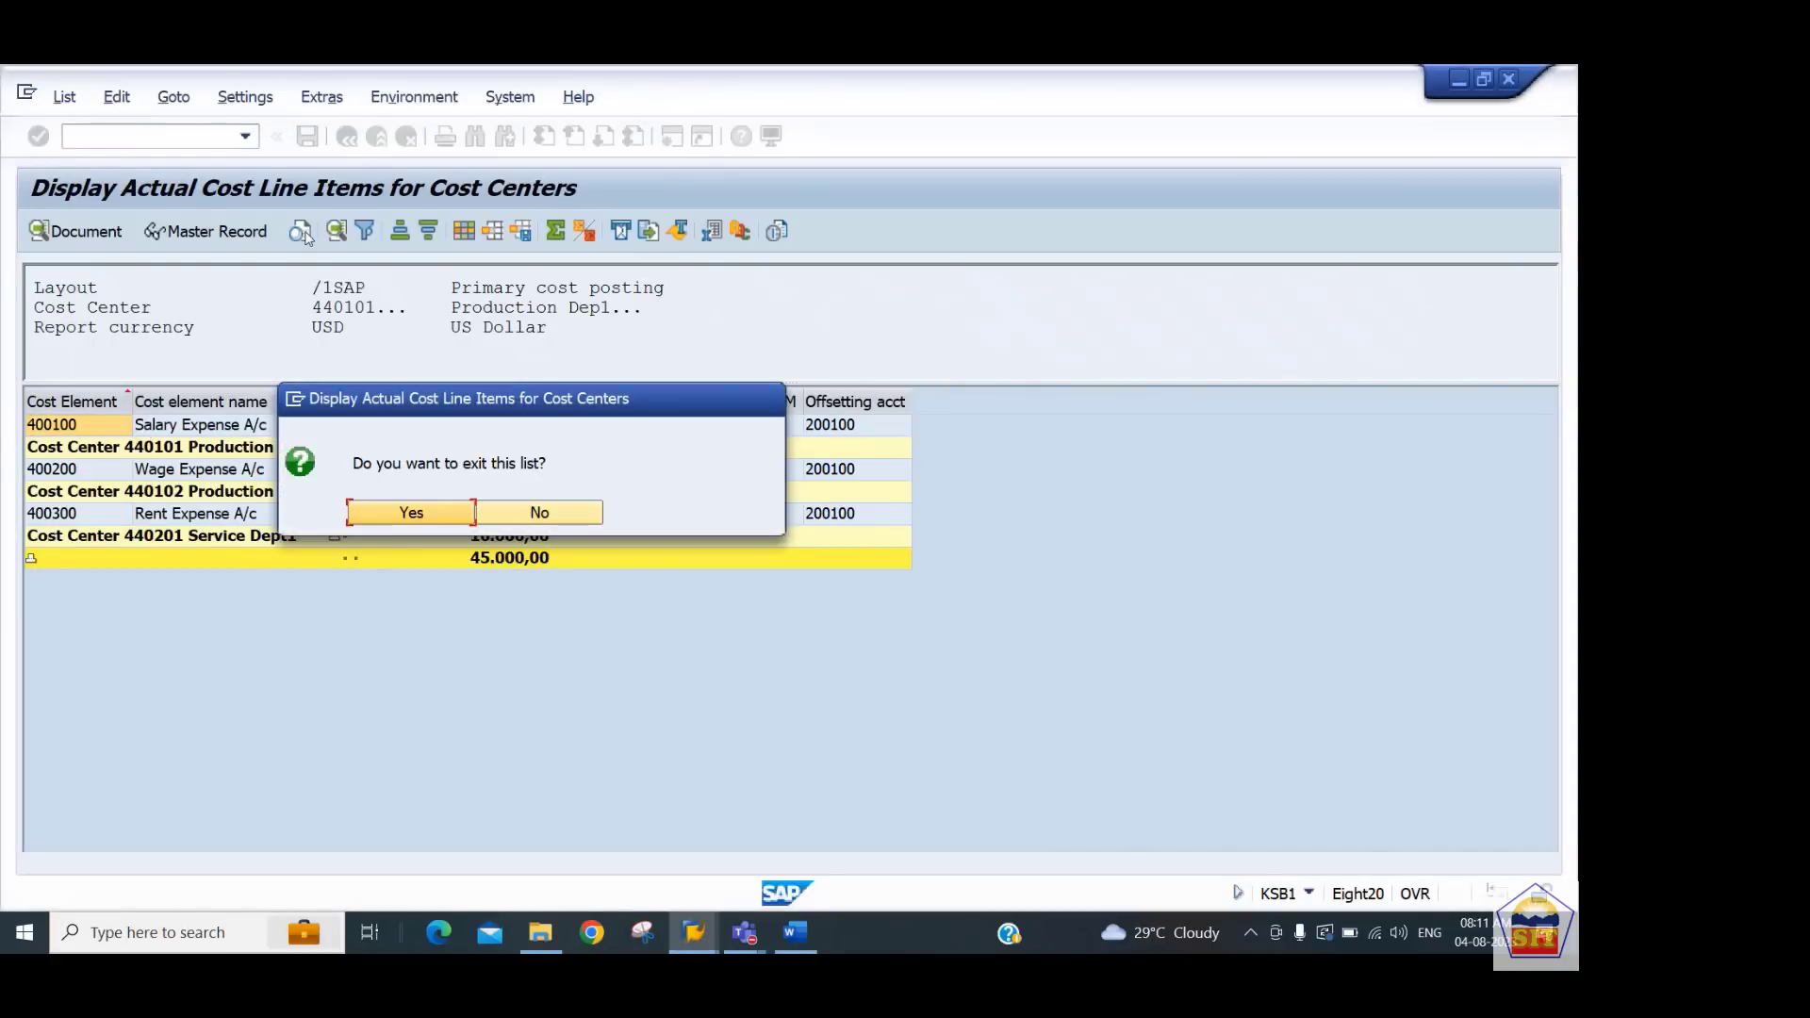
pyautogui.click(396, 518)
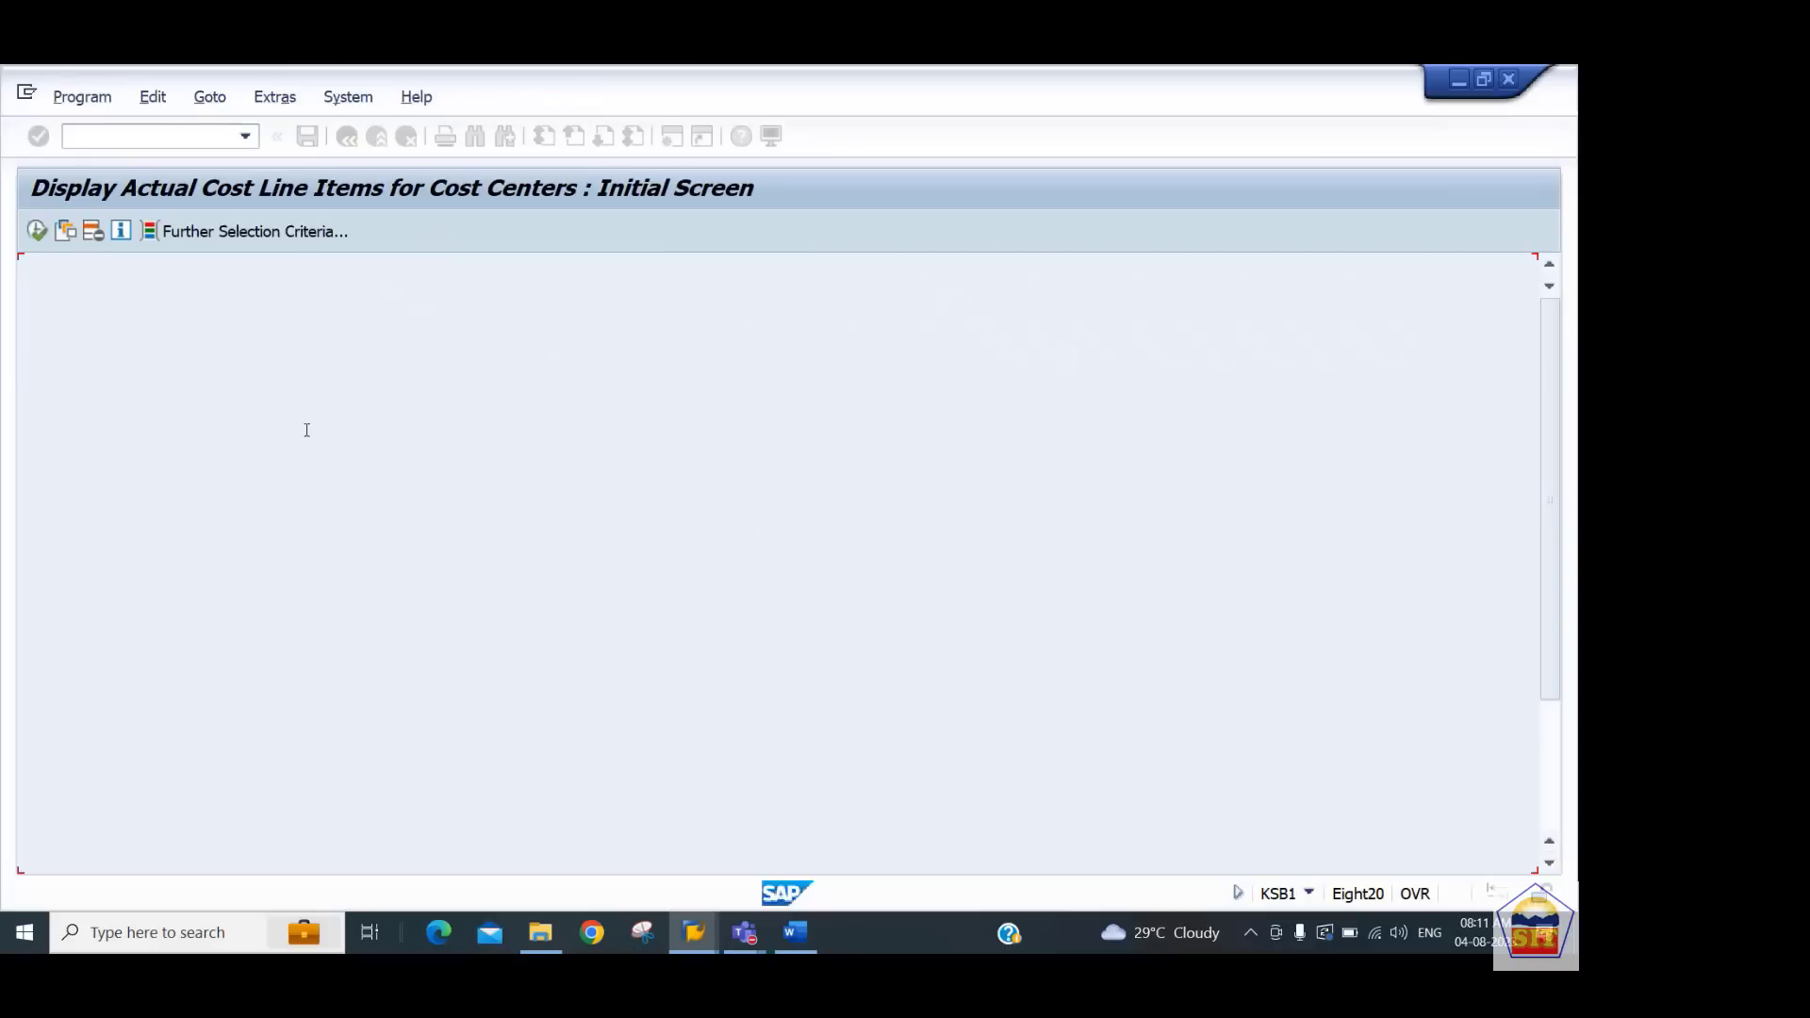
pyautogui.click(37, 233)
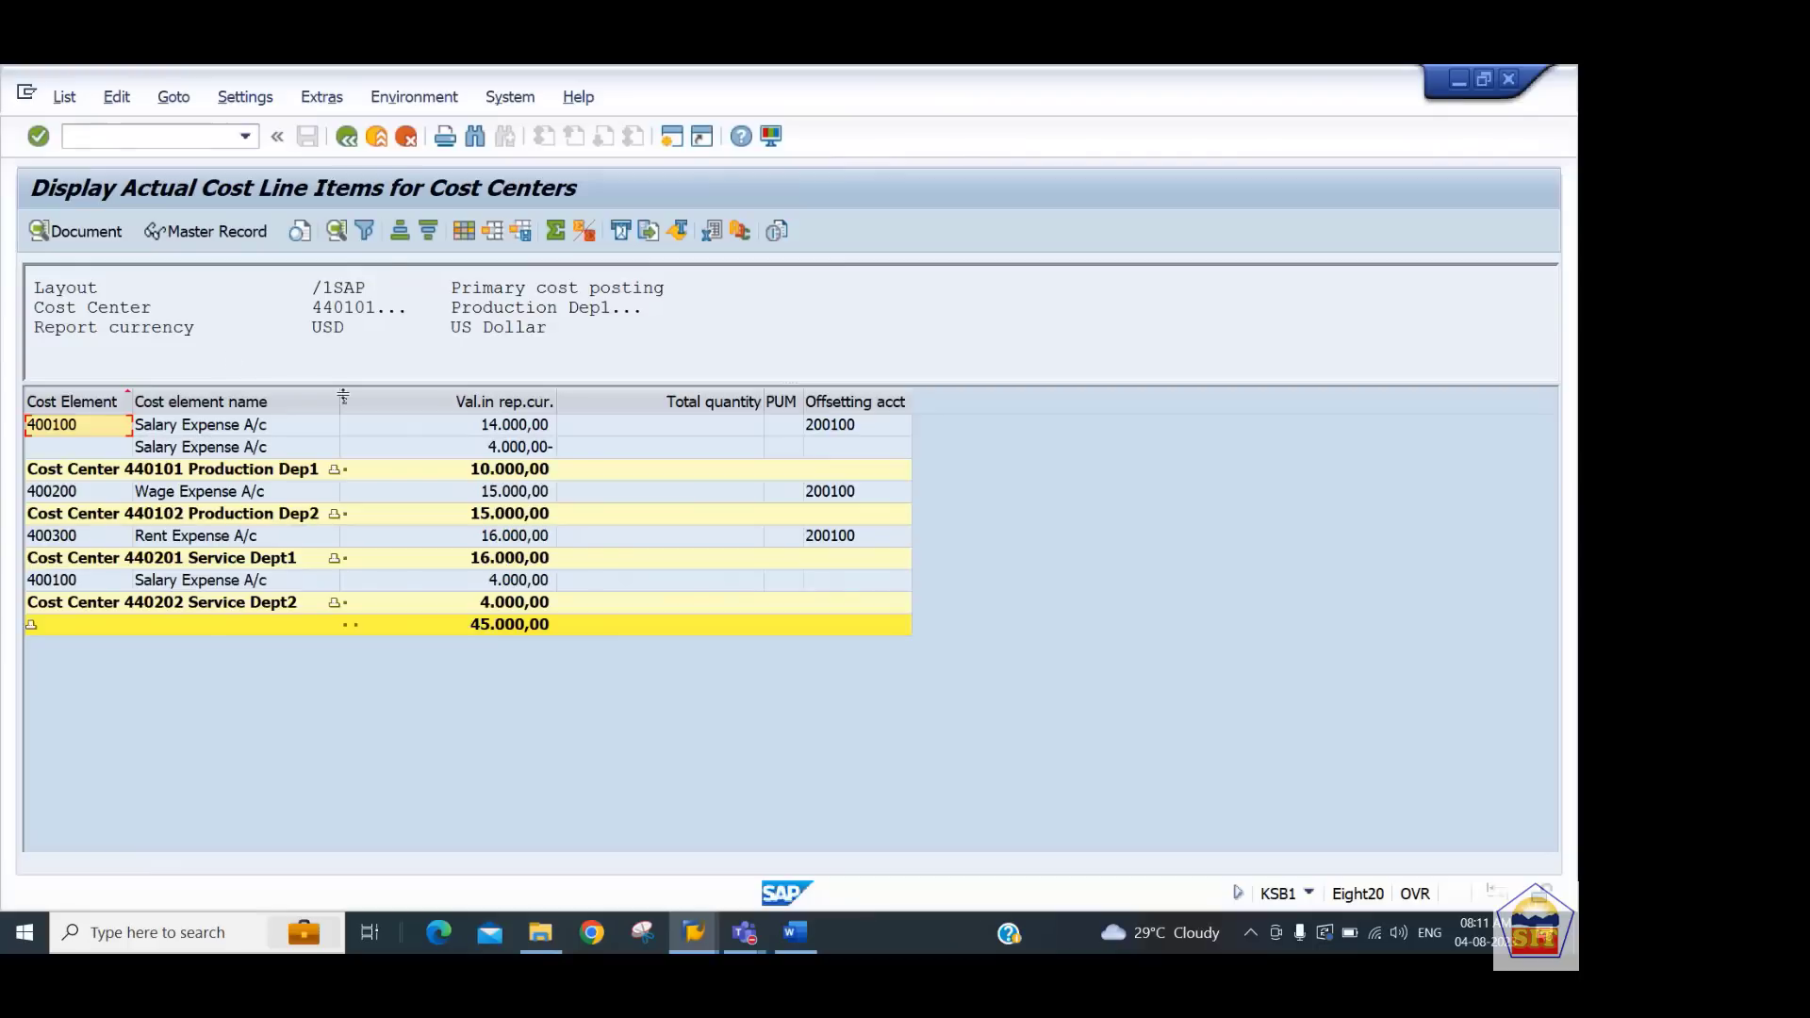
pyautogui.click(485, 474)
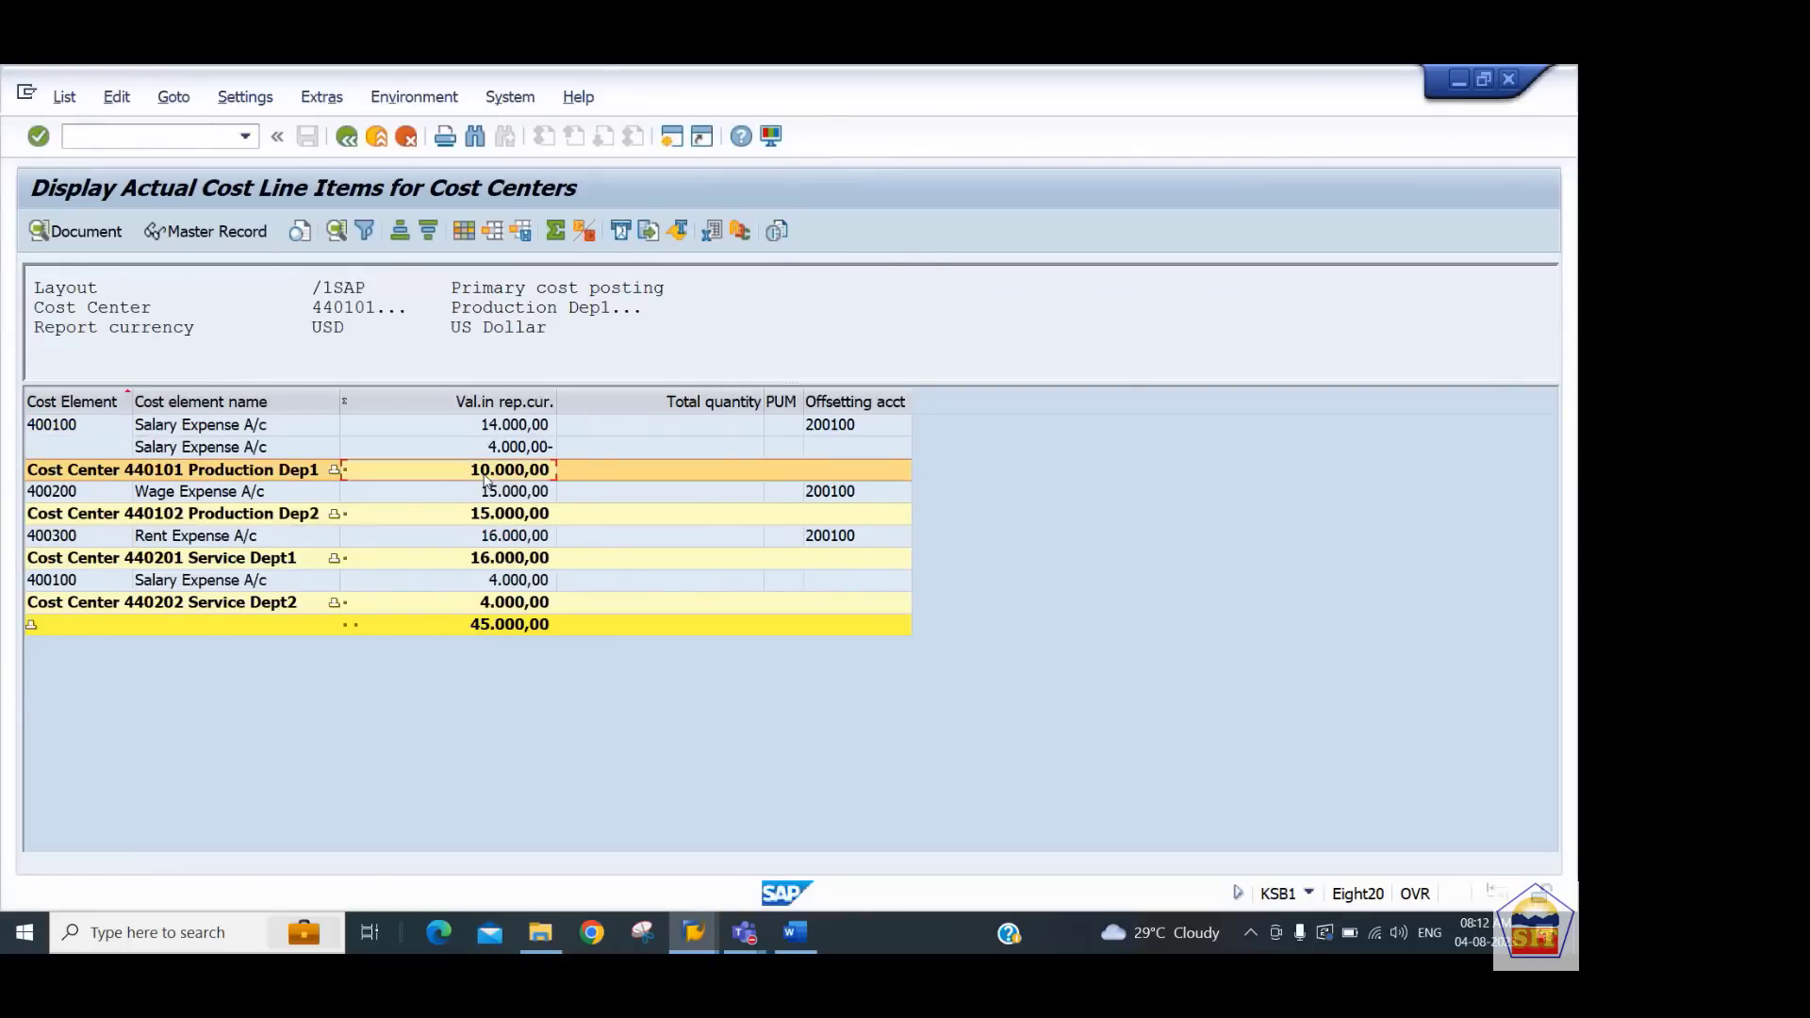
pyautogui.click(535, 450)
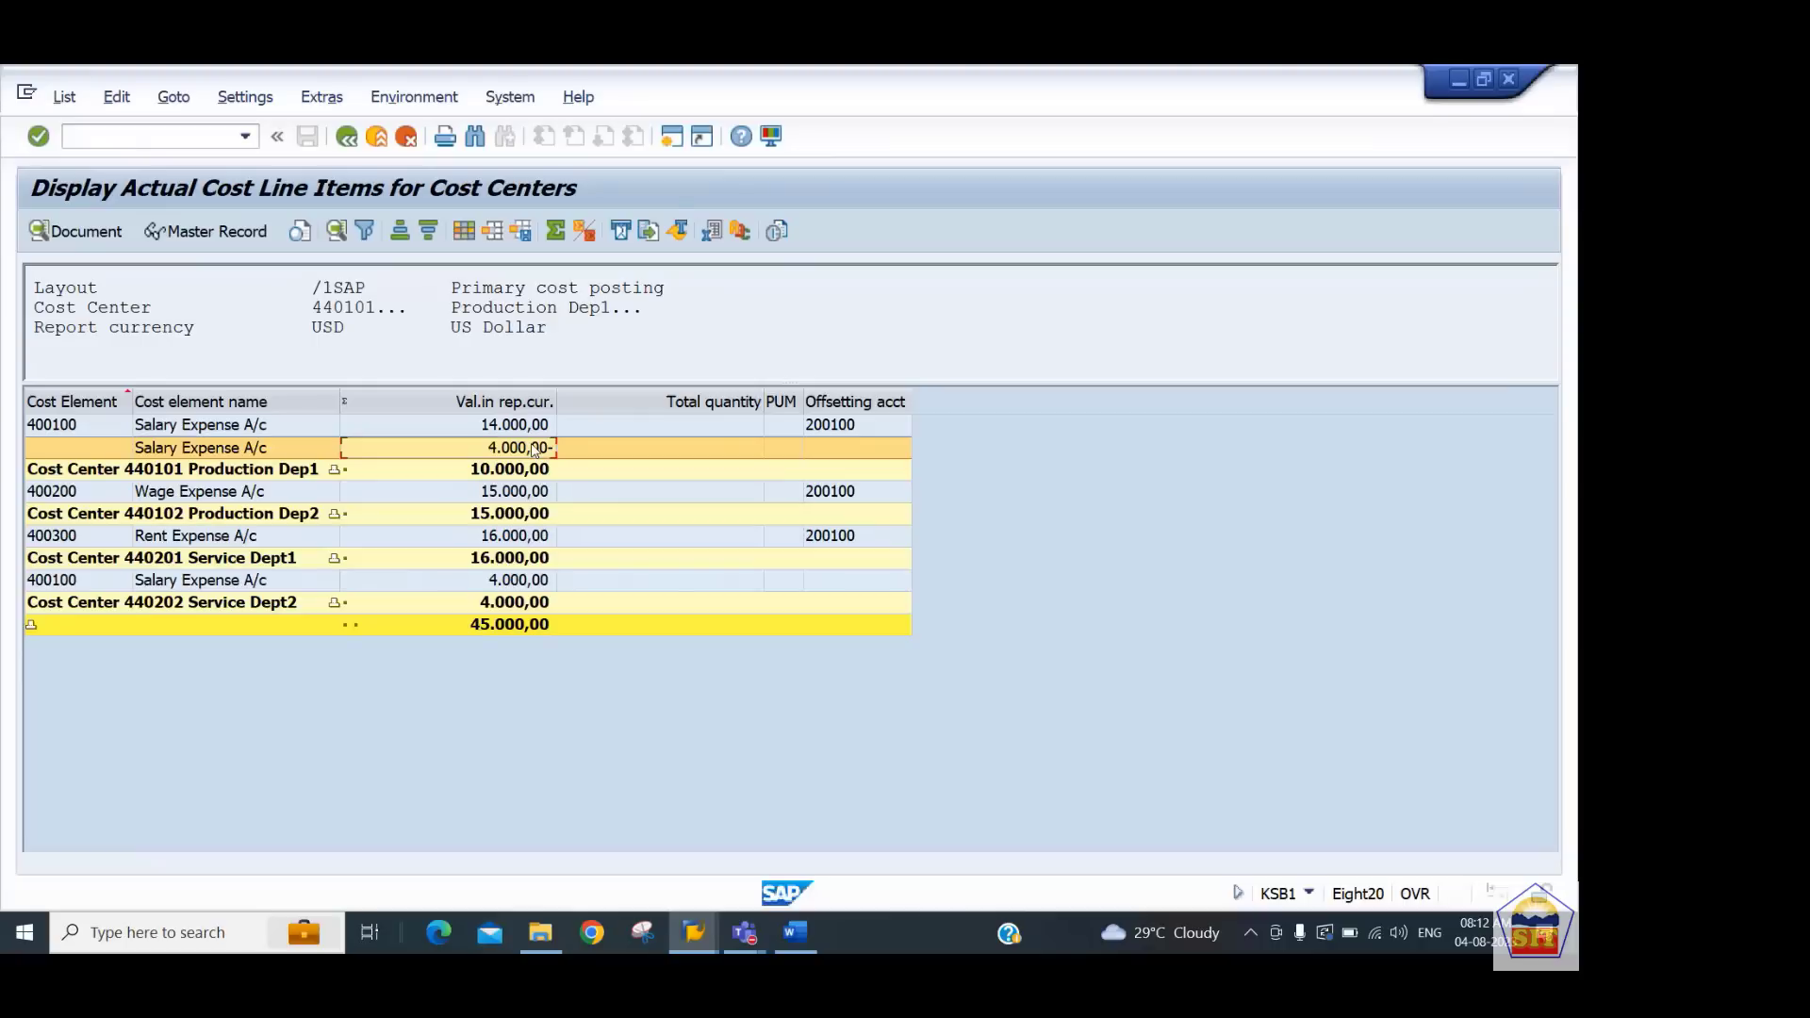
pyautogui.click(525, 584)
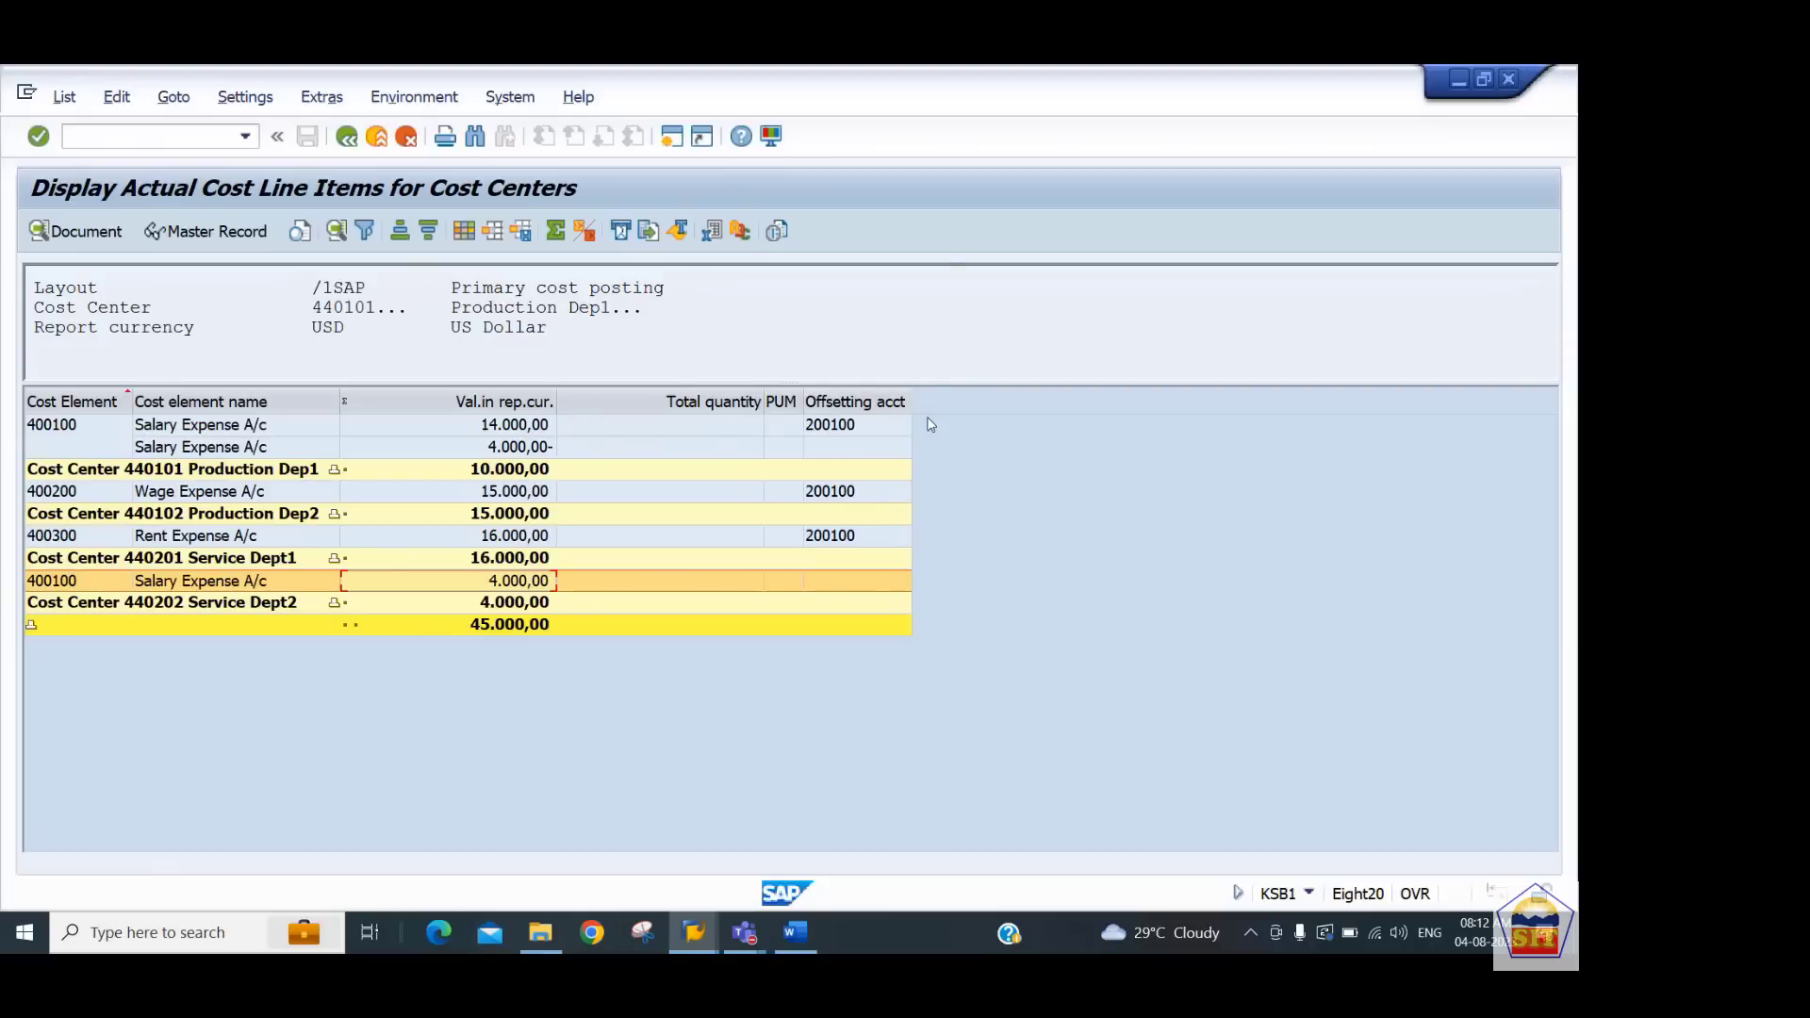
# Find the Partner-CCtr column by searching for partner and add it to the report layout
pyautogui.click(464, 232)
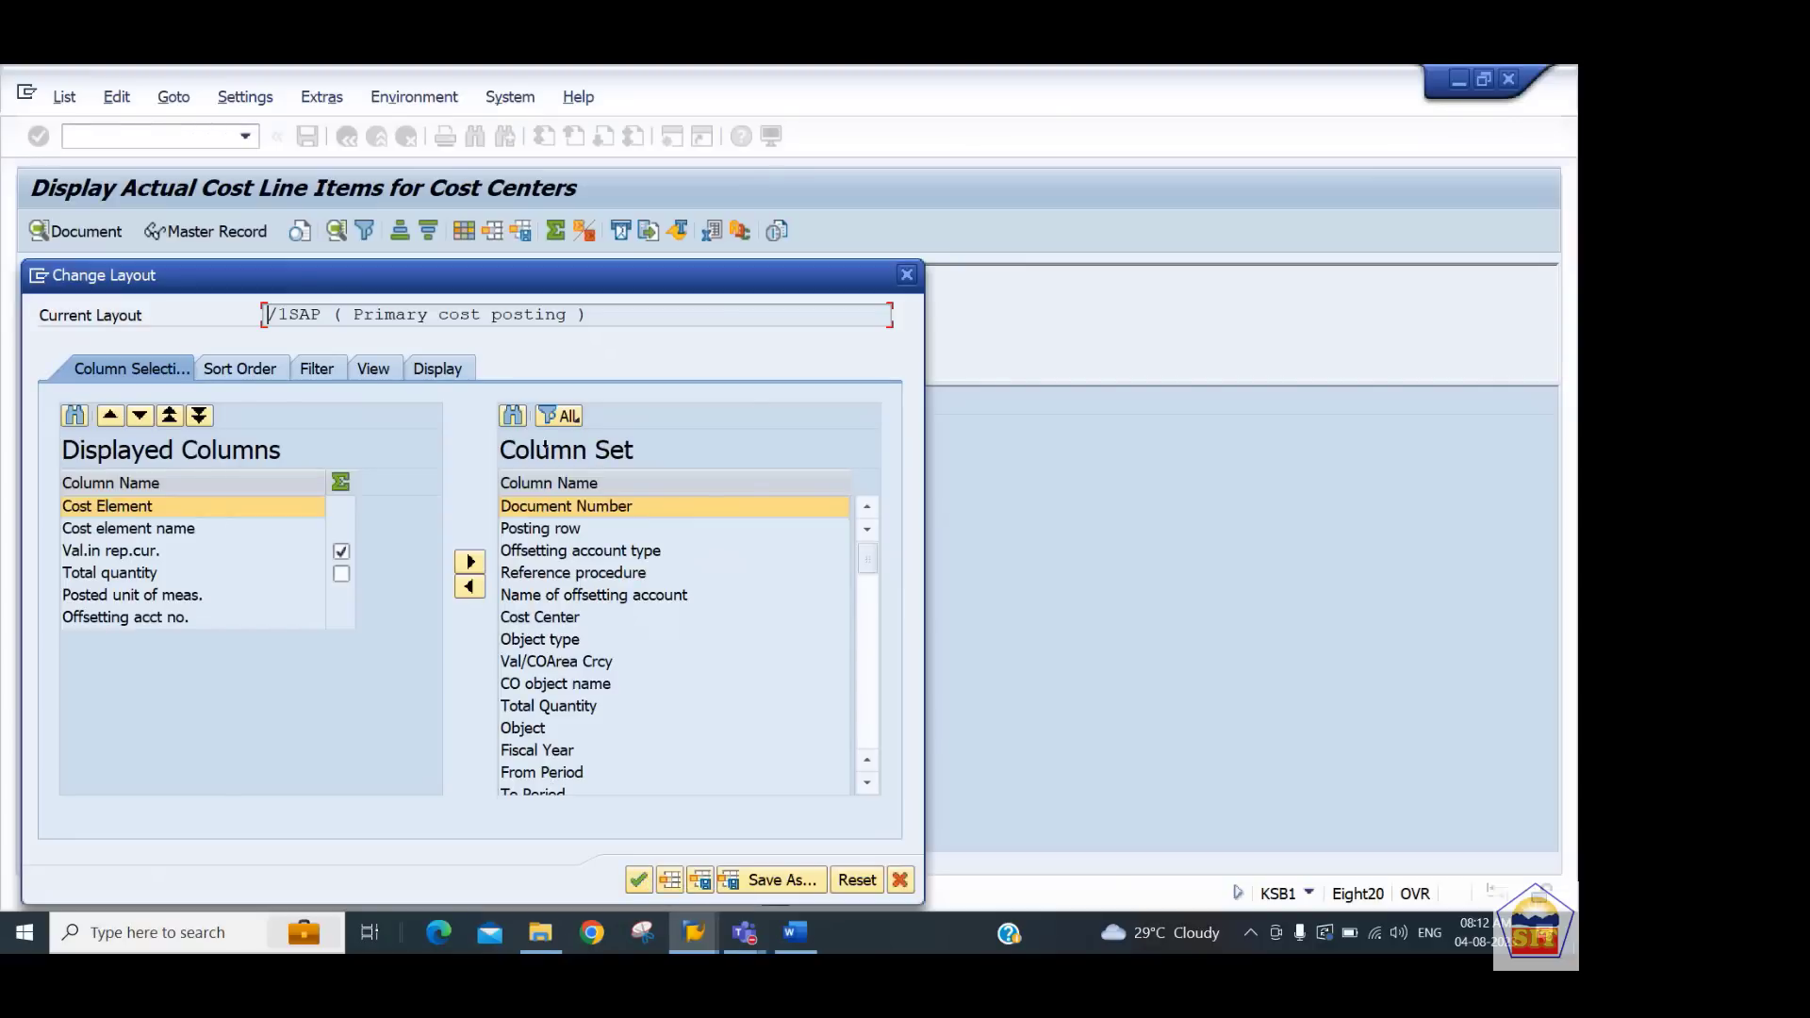
pyautogui.click(514, 416)
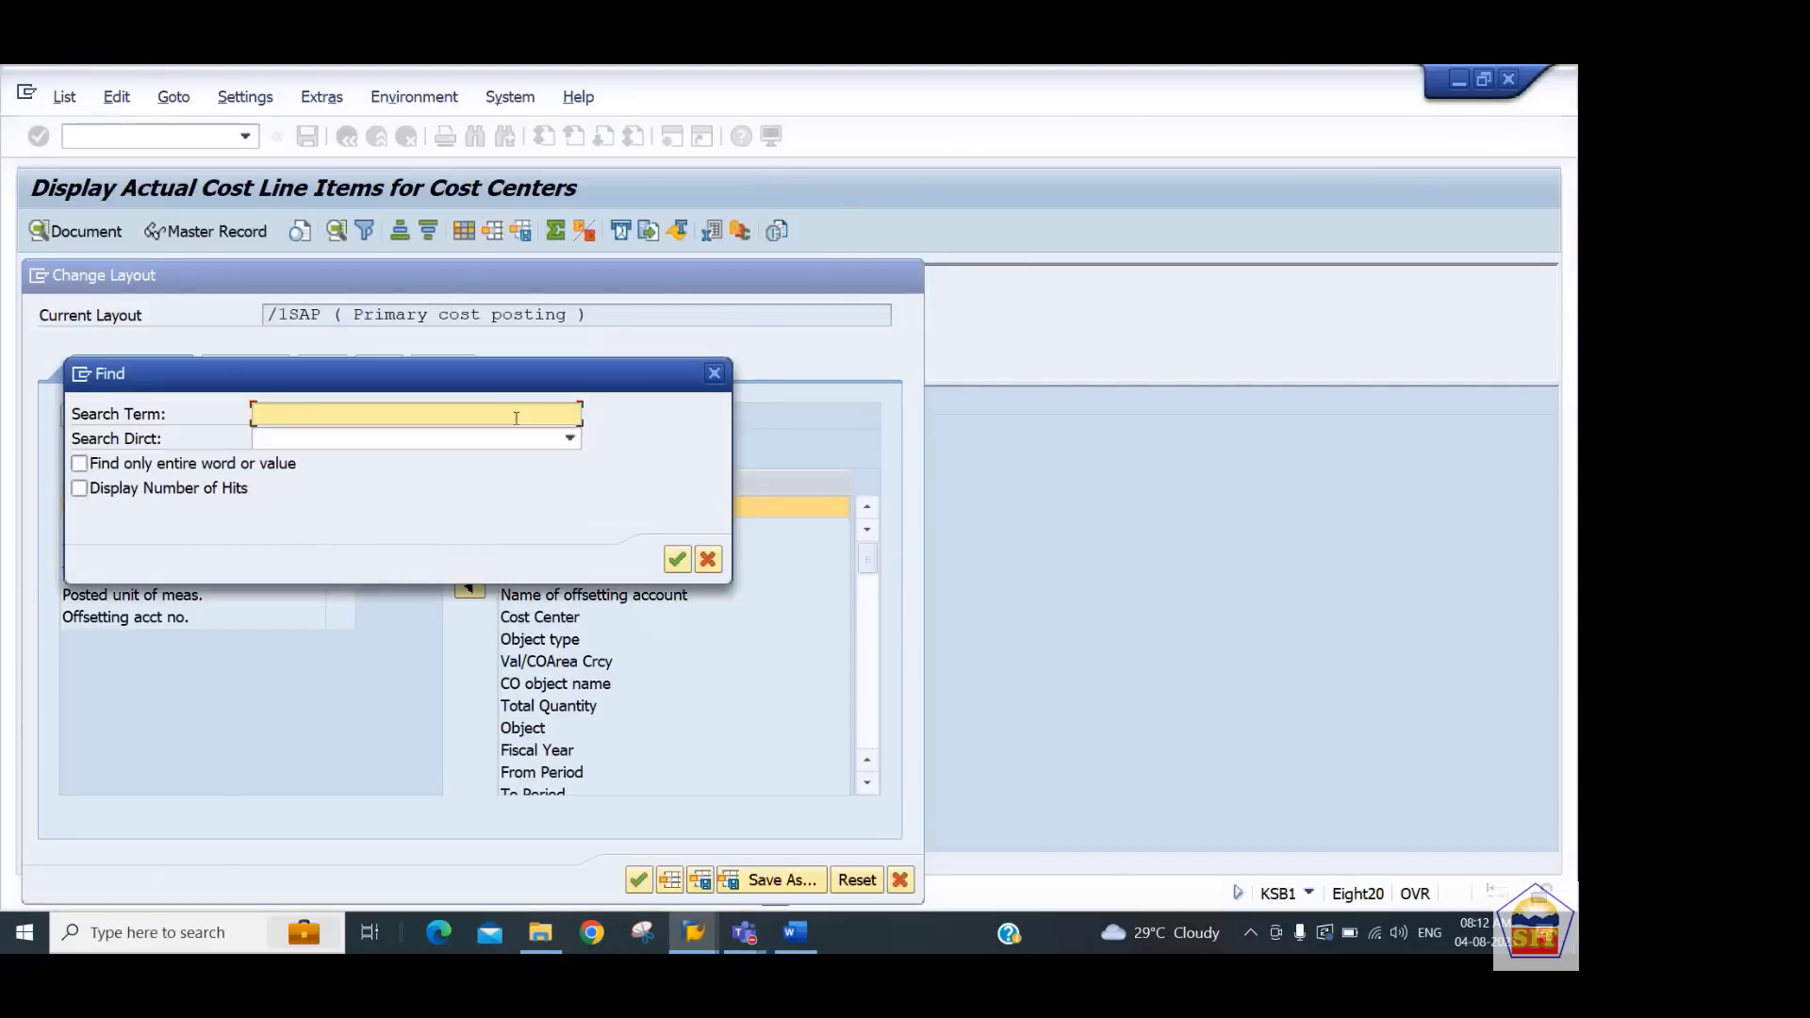
pyautogui.write('partner')
pyautogui.press('Return')
pyautogui.click(1395, 325)
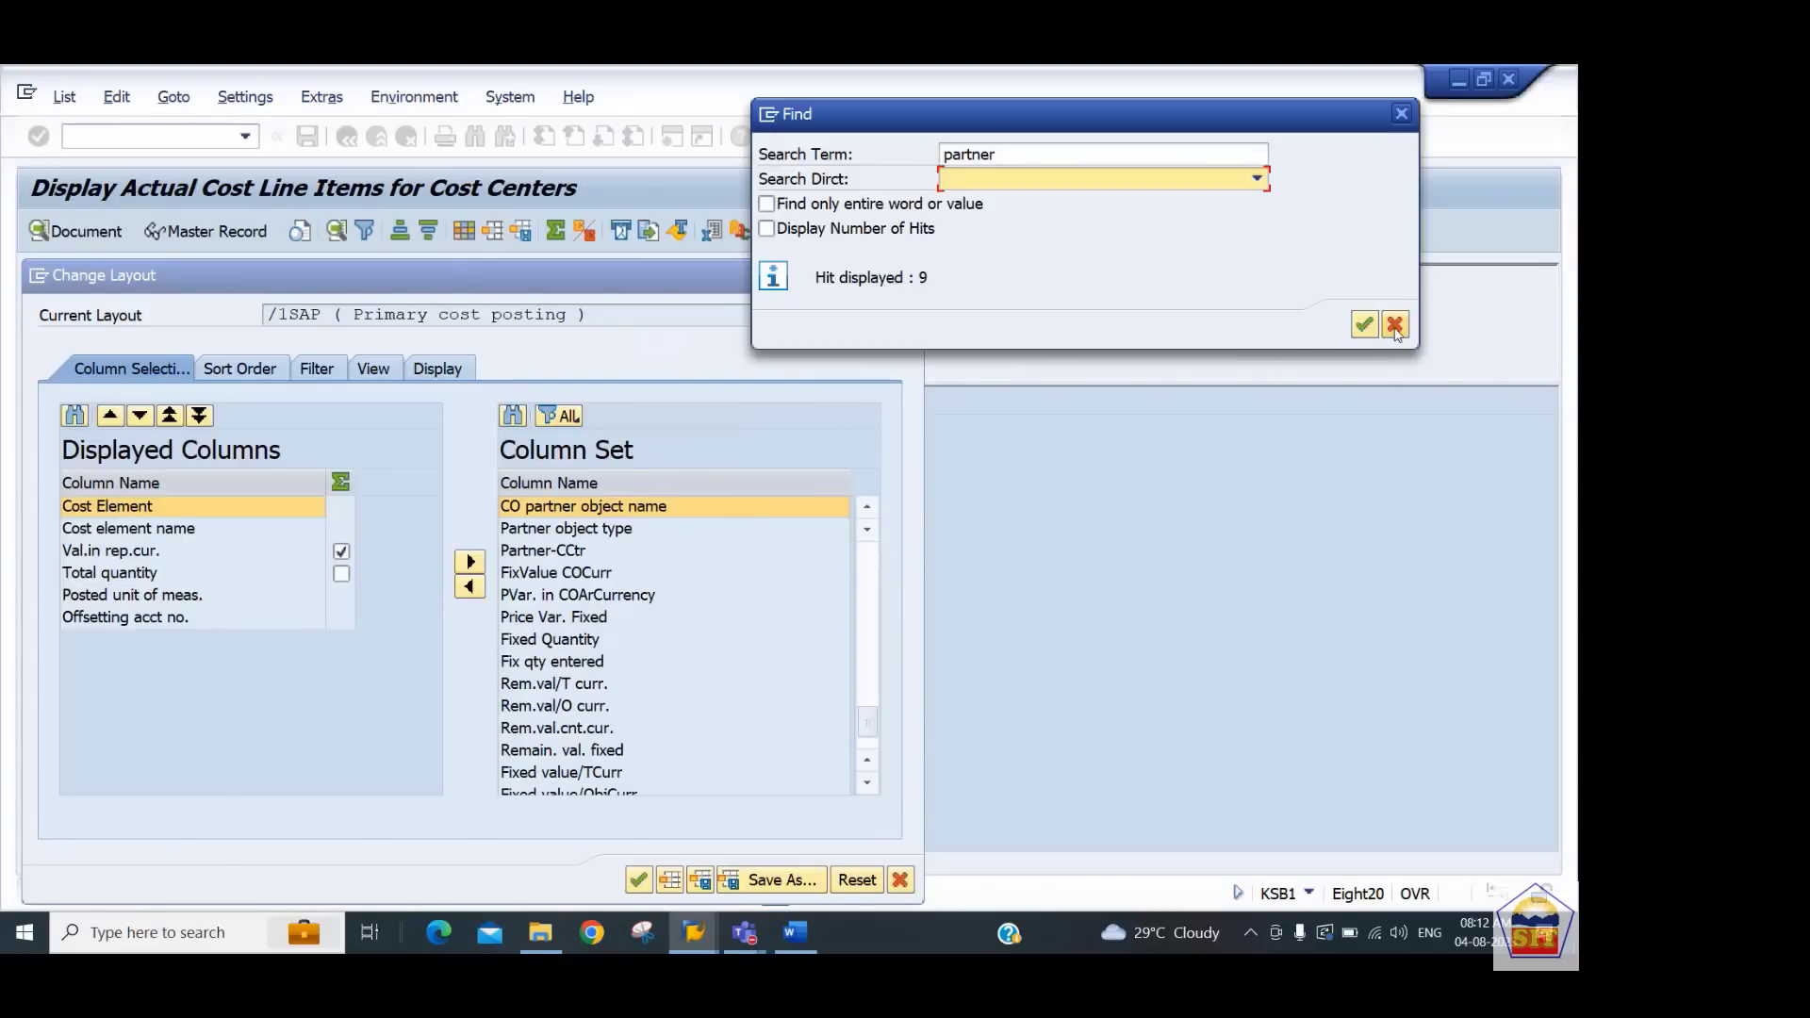
pyautogui.click(575, 551)
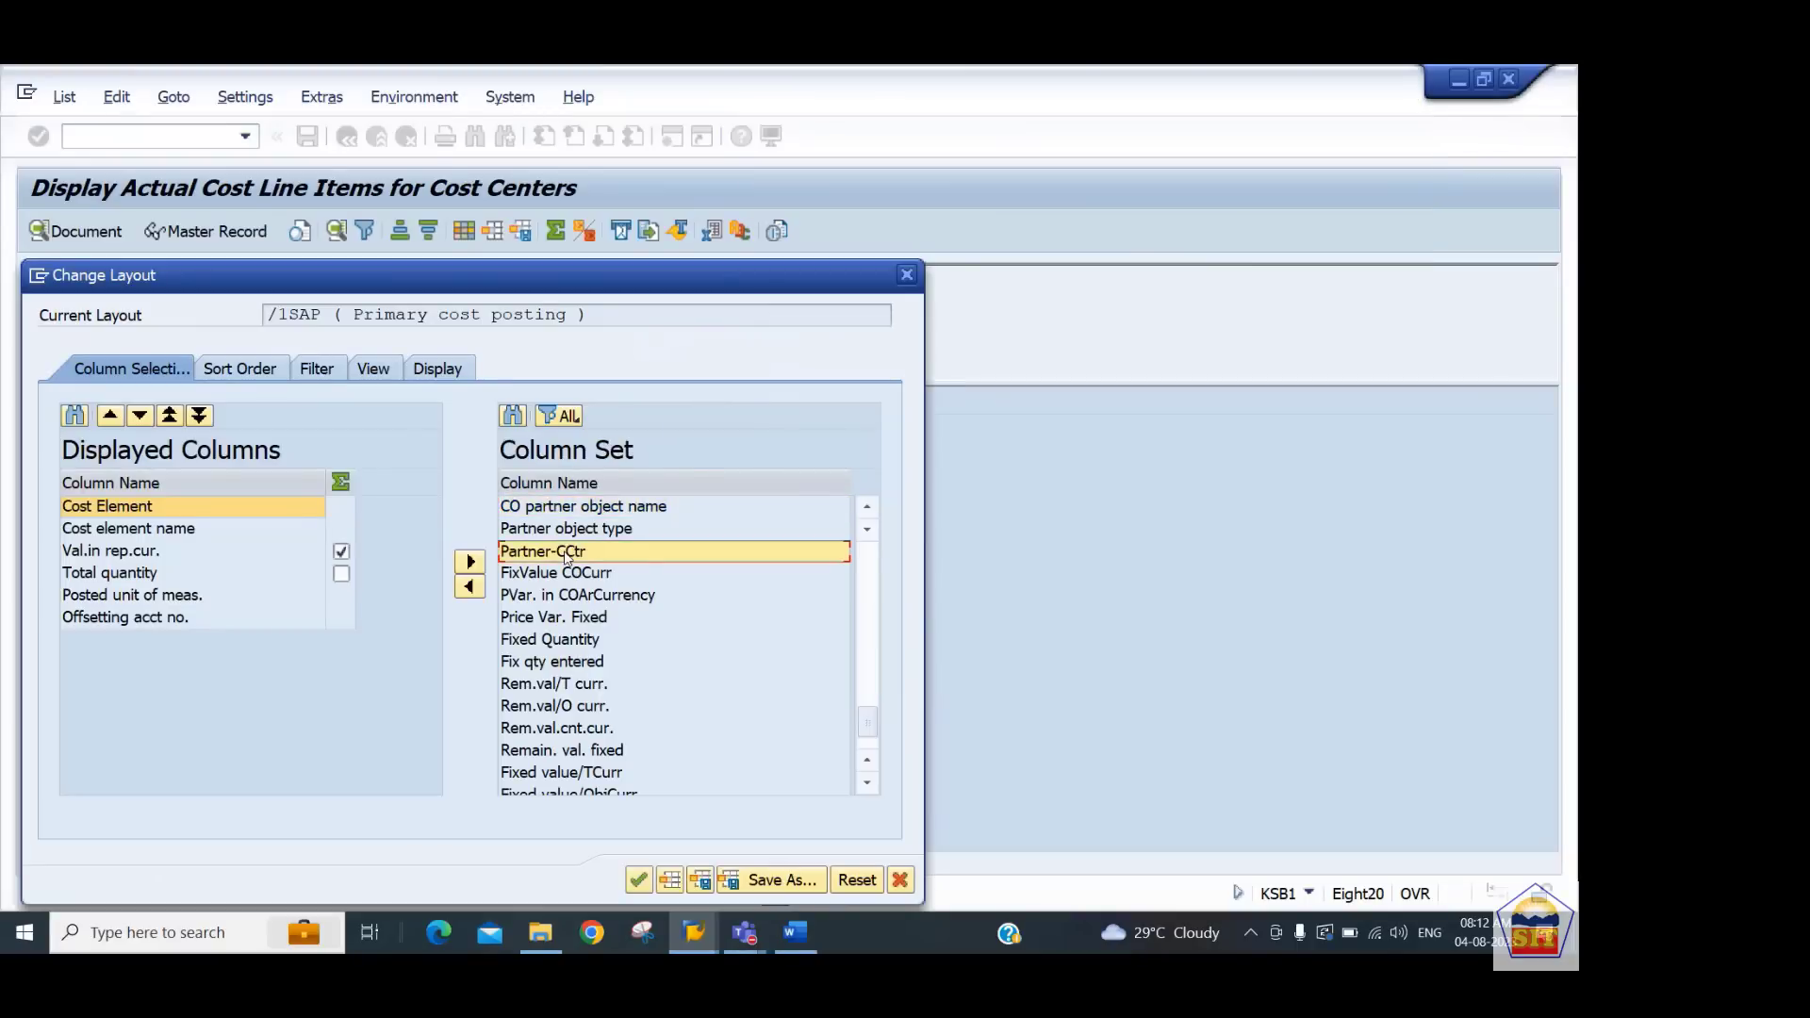
pyautogui.click(471, 562)
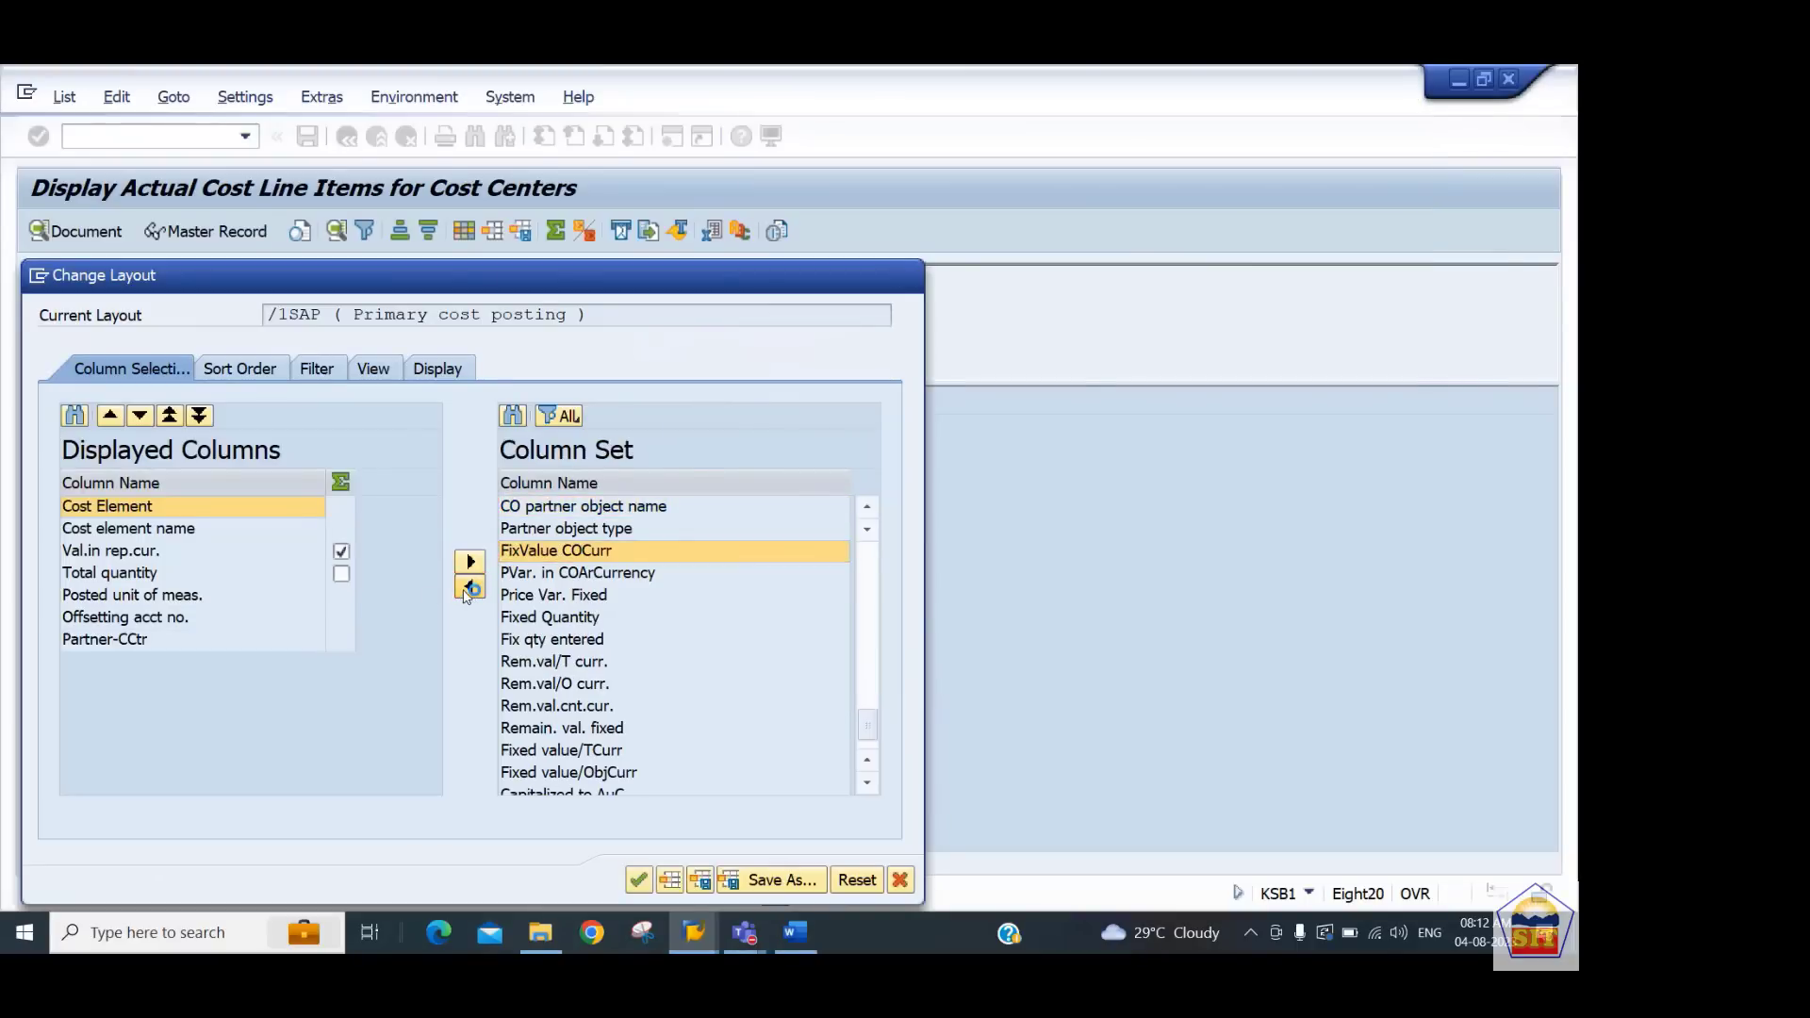
pyautogui.click(638, 880)
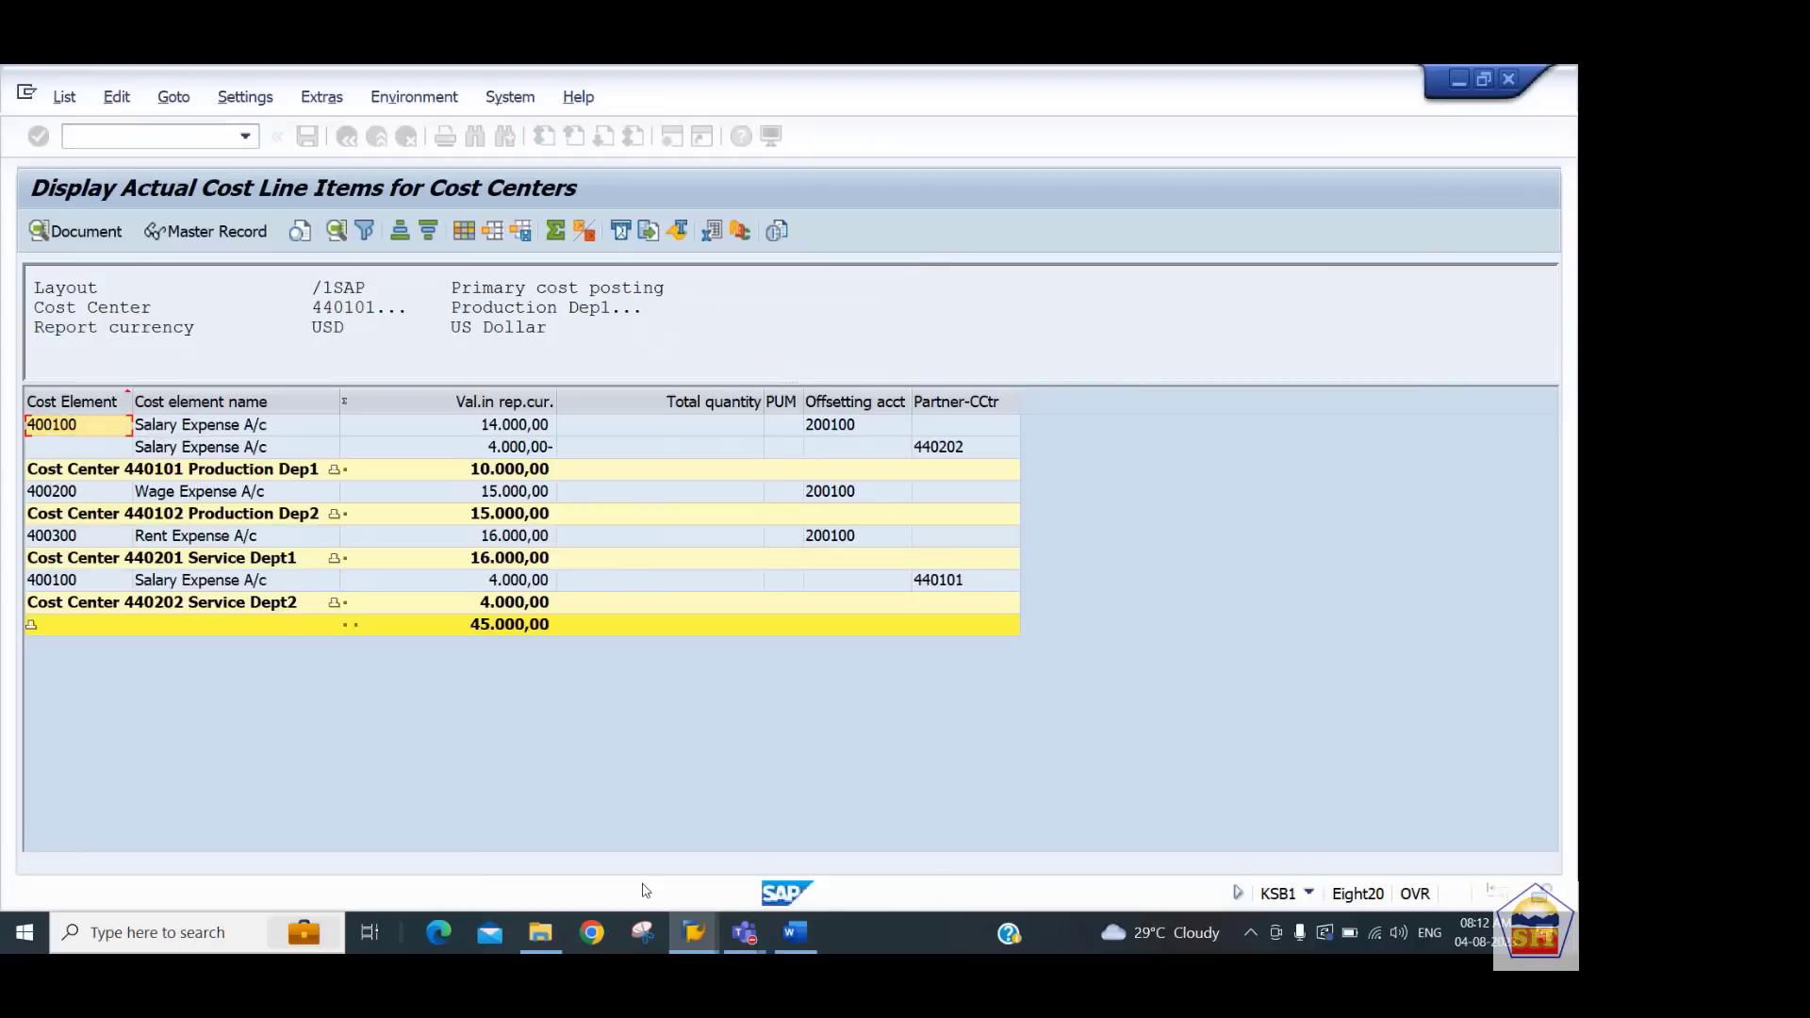
# Inspect the partner cost centers on the two reposted salary expense lines
pyautogui.click(517, 450)
pyautogui.click(990, 450)
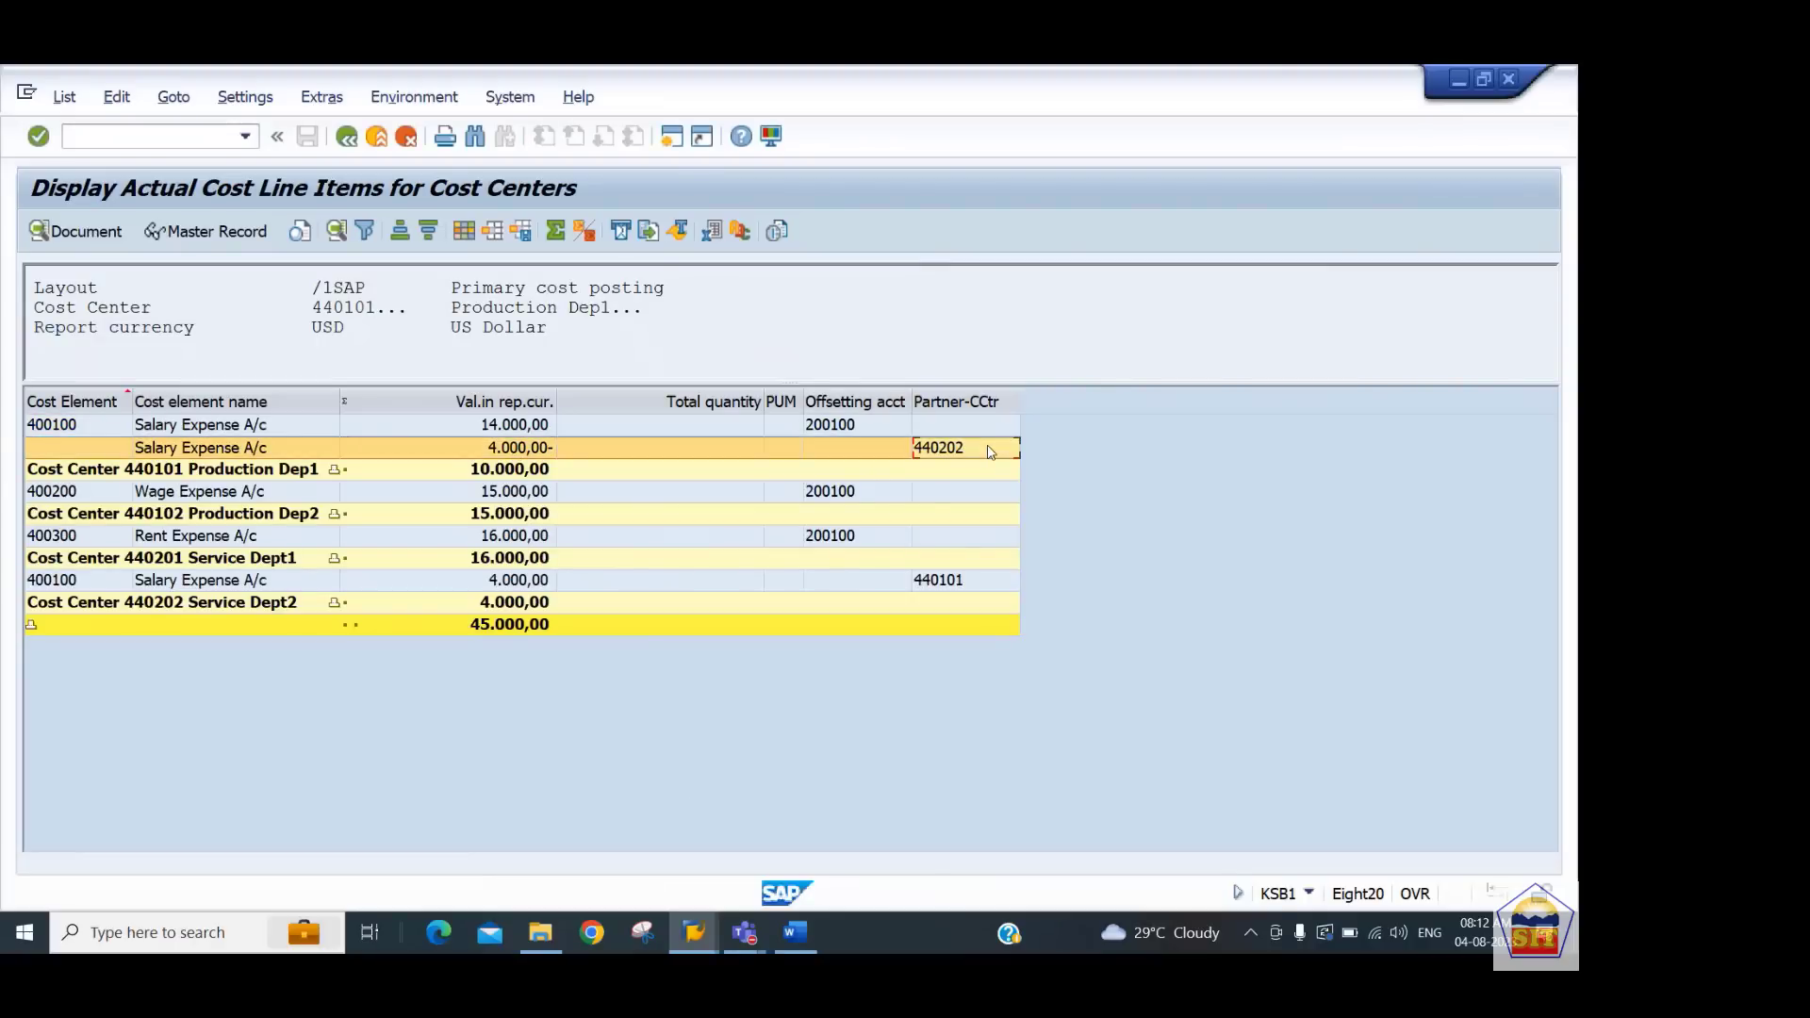
pyautogui.click(530, 583)
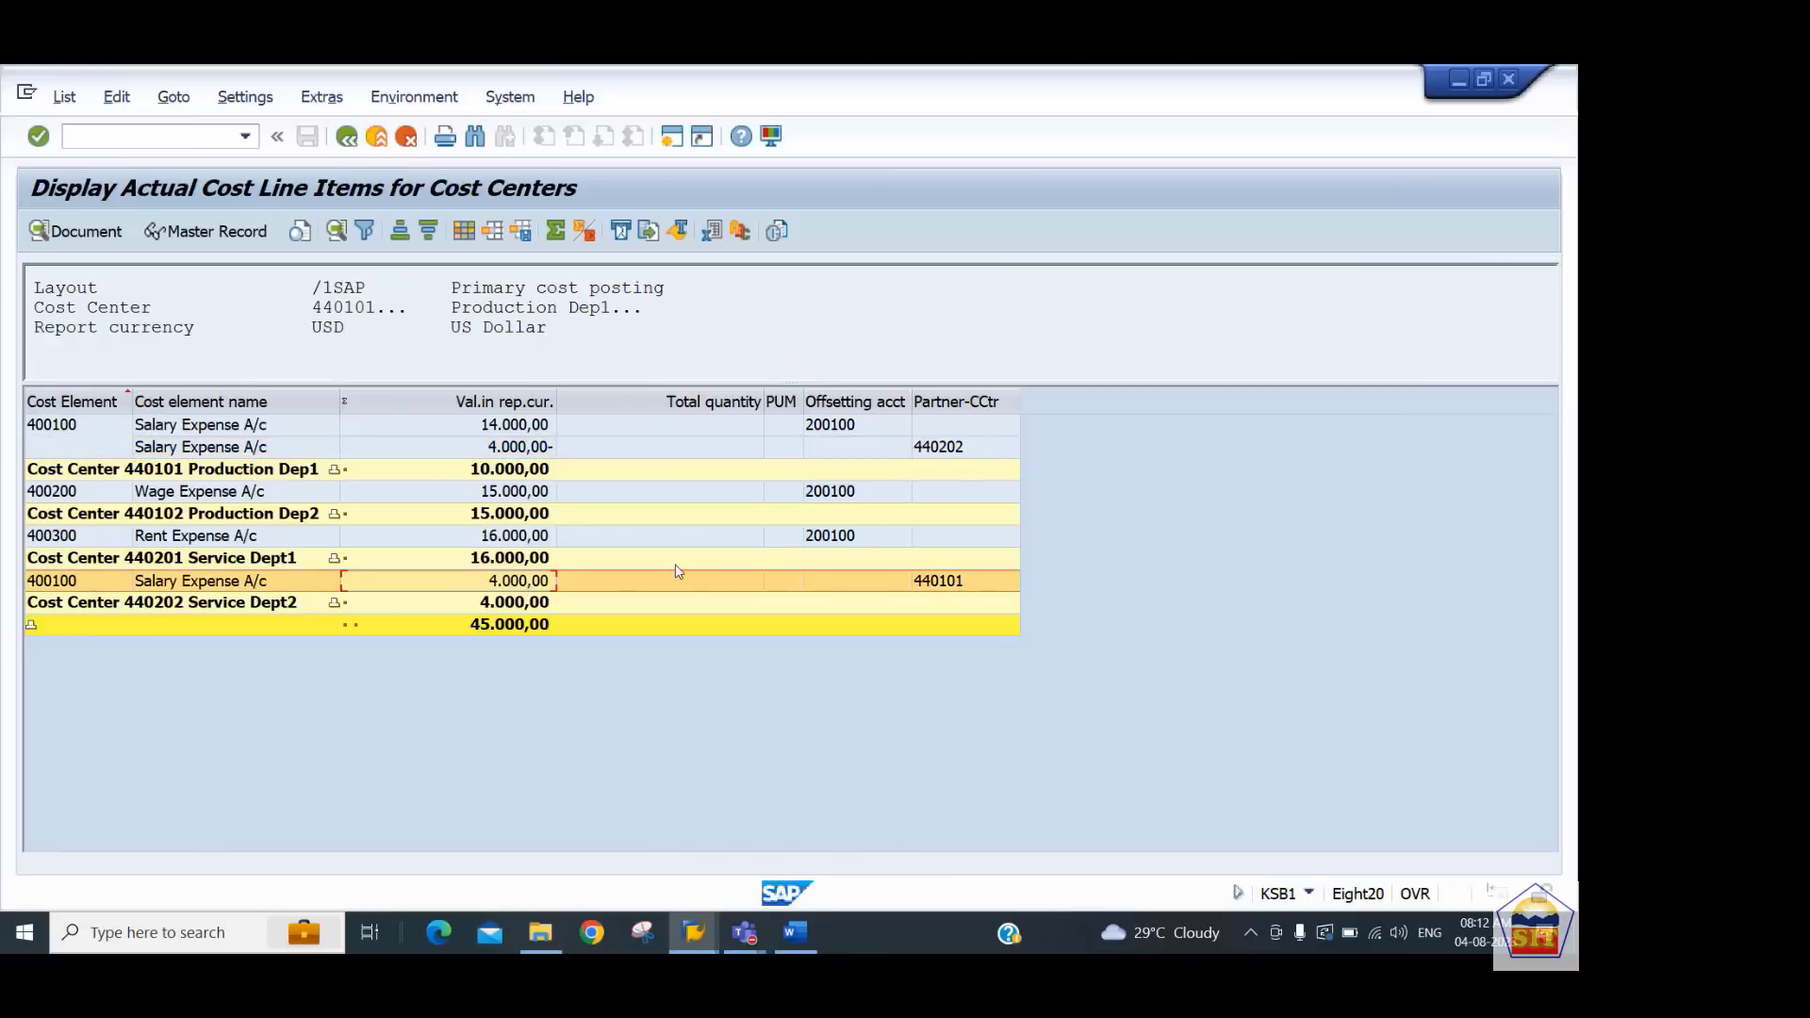
pyautogui.click(962, 590)
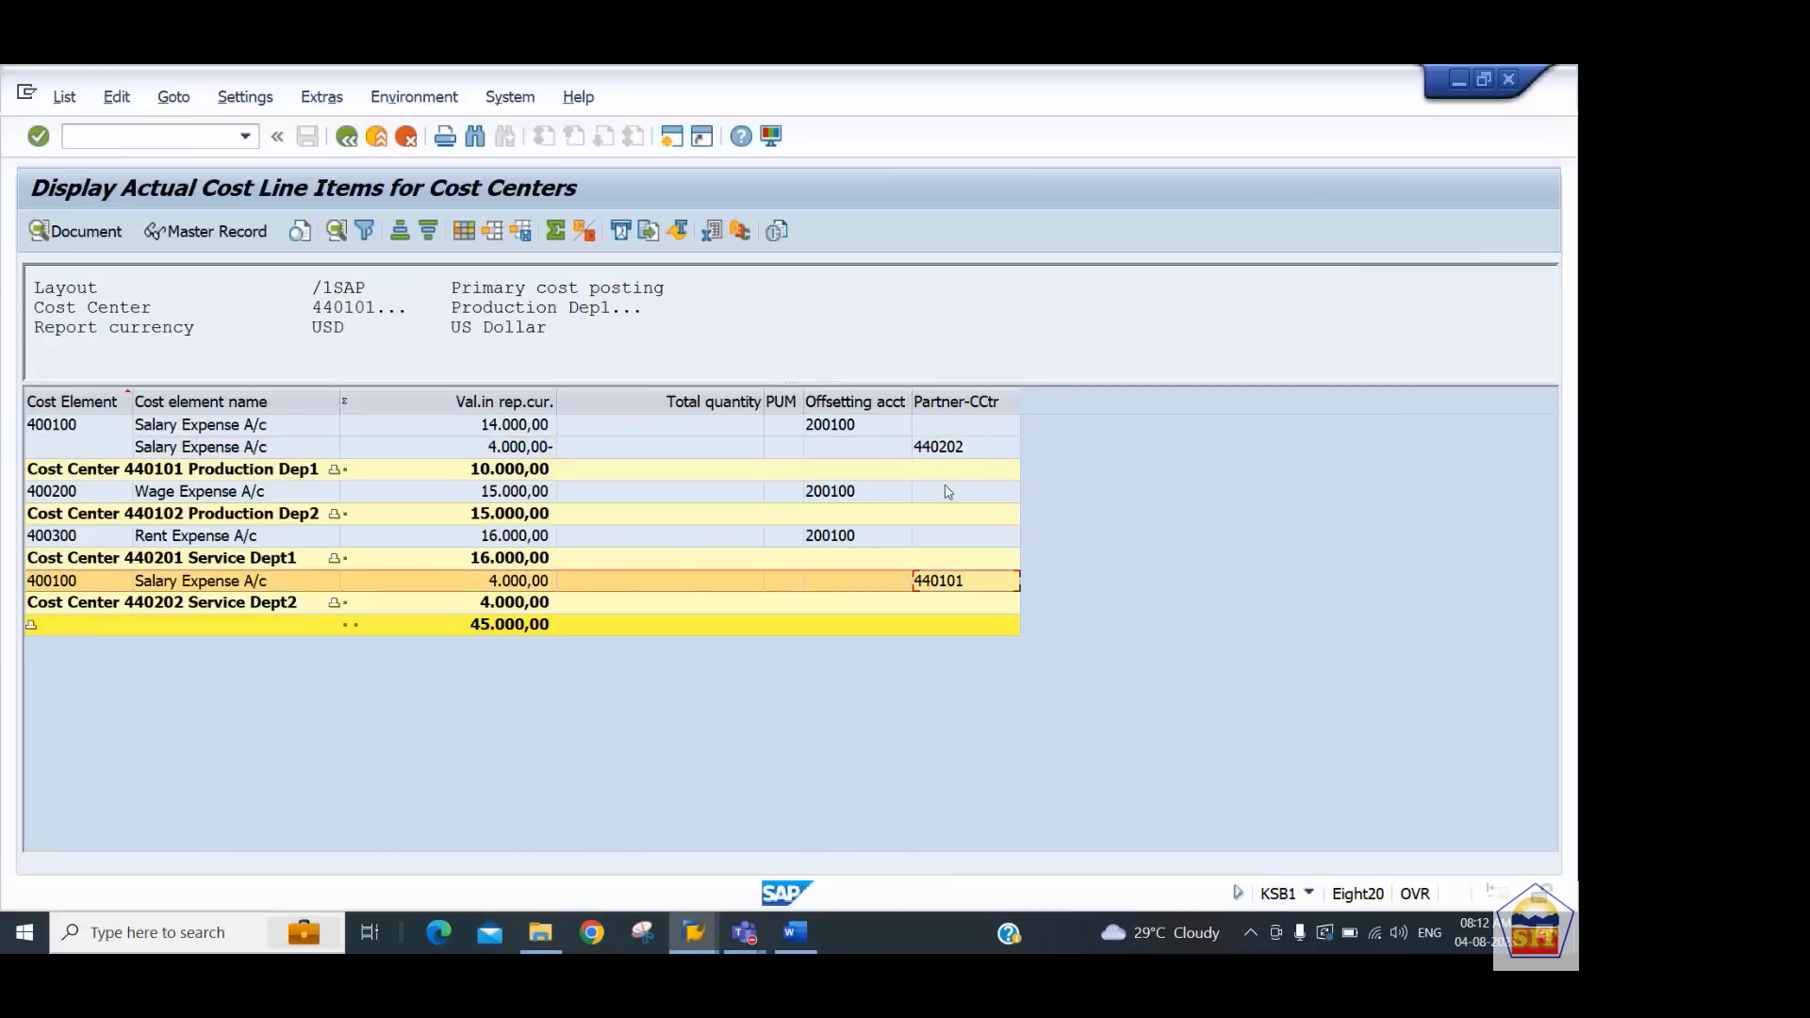
pyautogui.click(940, 452)
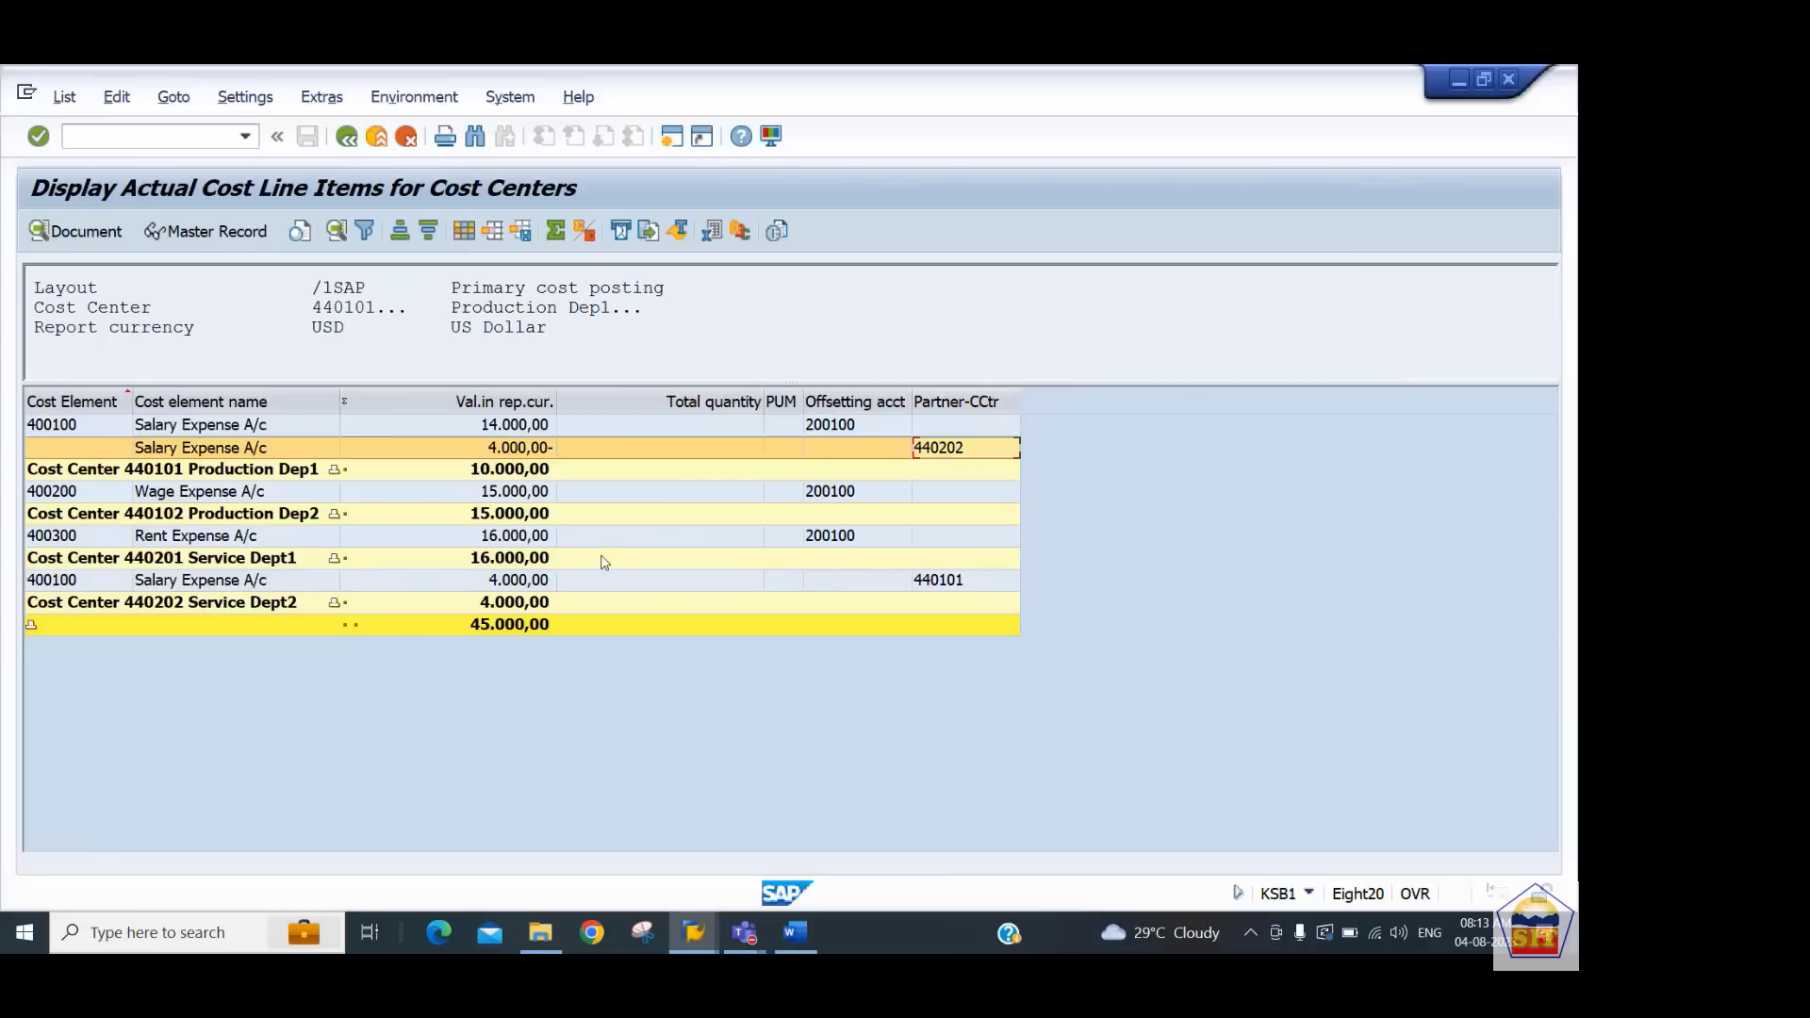
# Copy the KP06 transaction code from the Word notes and open that transaction in SAP
pyautogui.click(795, 932)
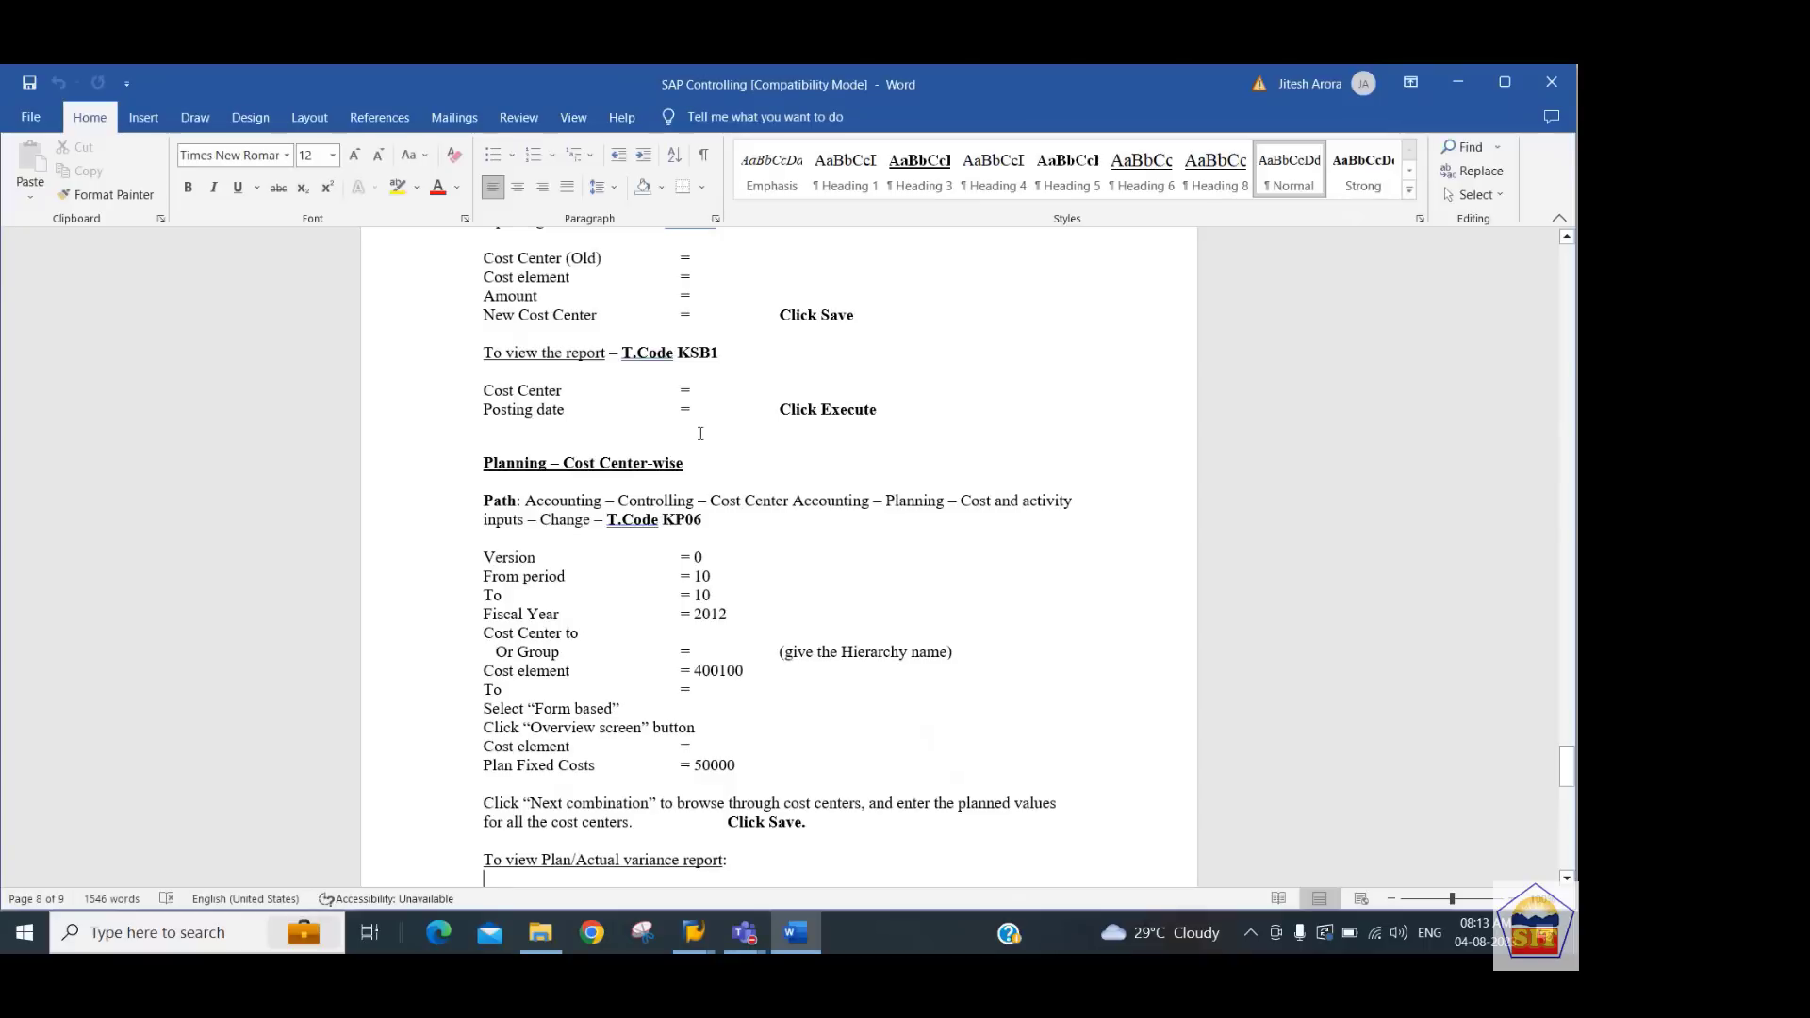
pyautogui.press('Up')
pyautogui.press('Up')
pyautogui.press('Up')
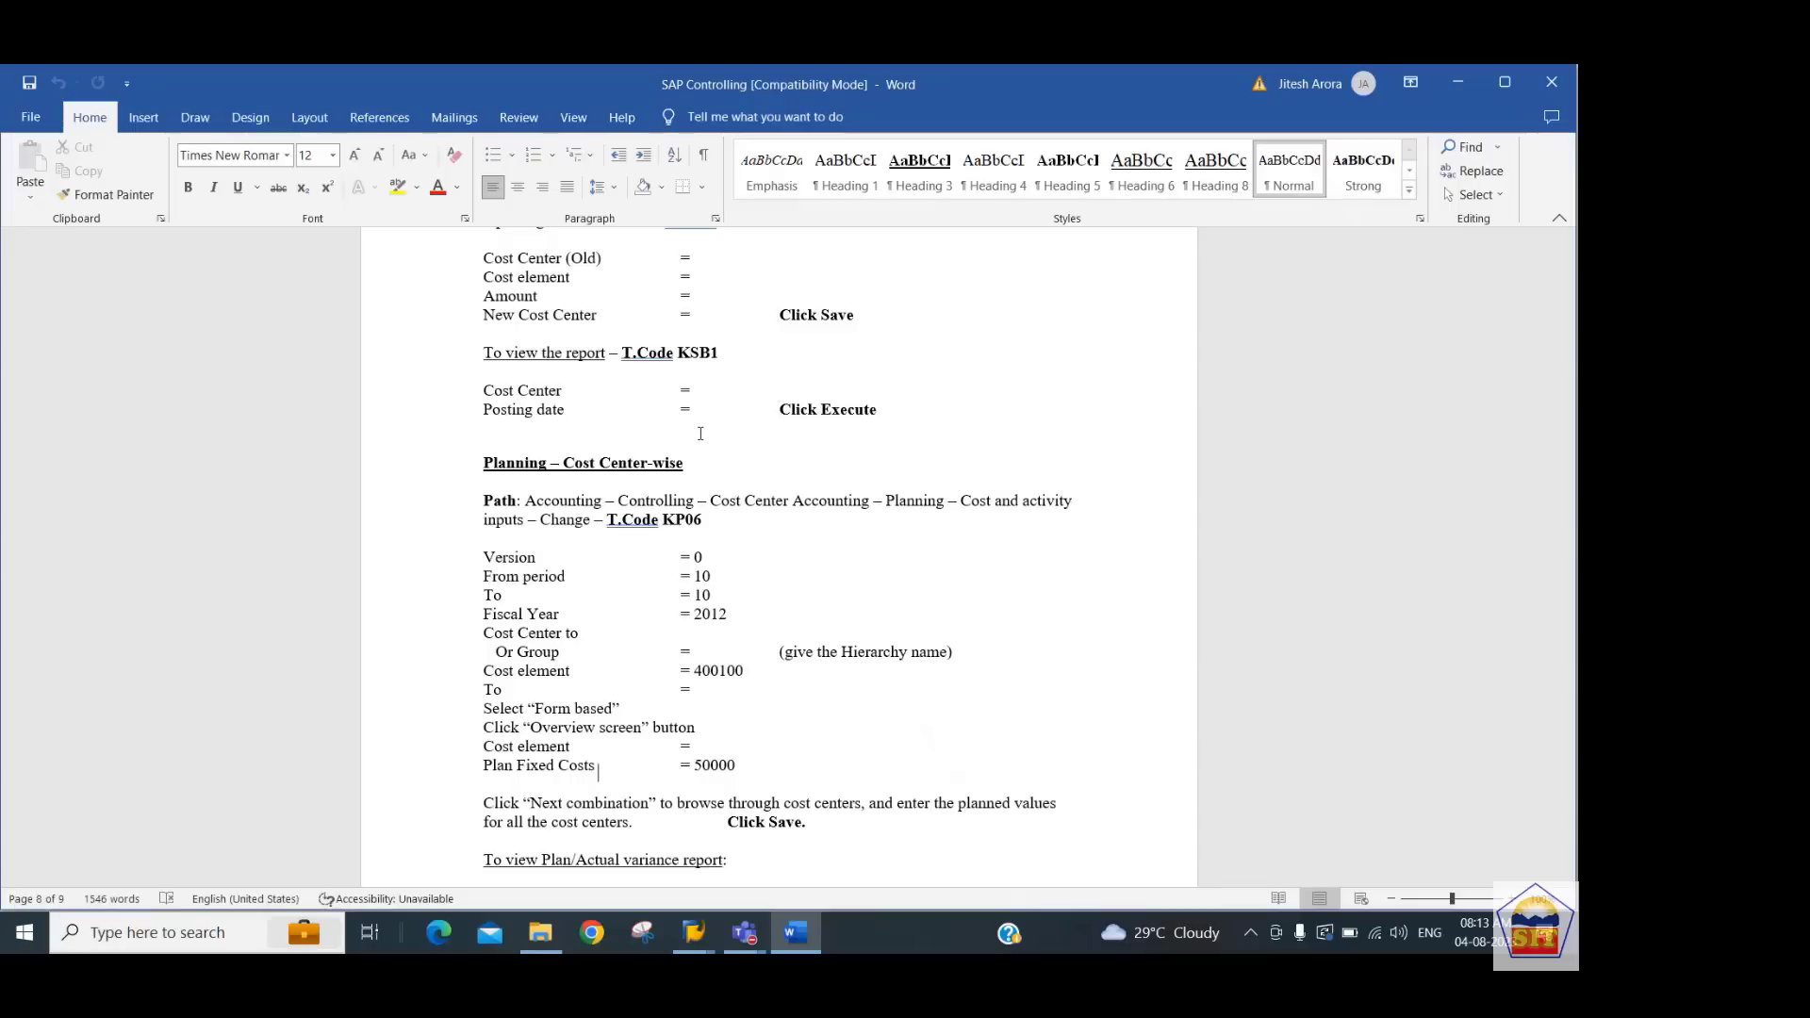
pyautogui.press('Left')
pyautogui.hotkey('shift', 'Left')
pyautogui.hotkey('shift', 'Left')
pyautogui.hotkey('shift', 'Left')
pyautogui.hotkey('shift', 'Left')
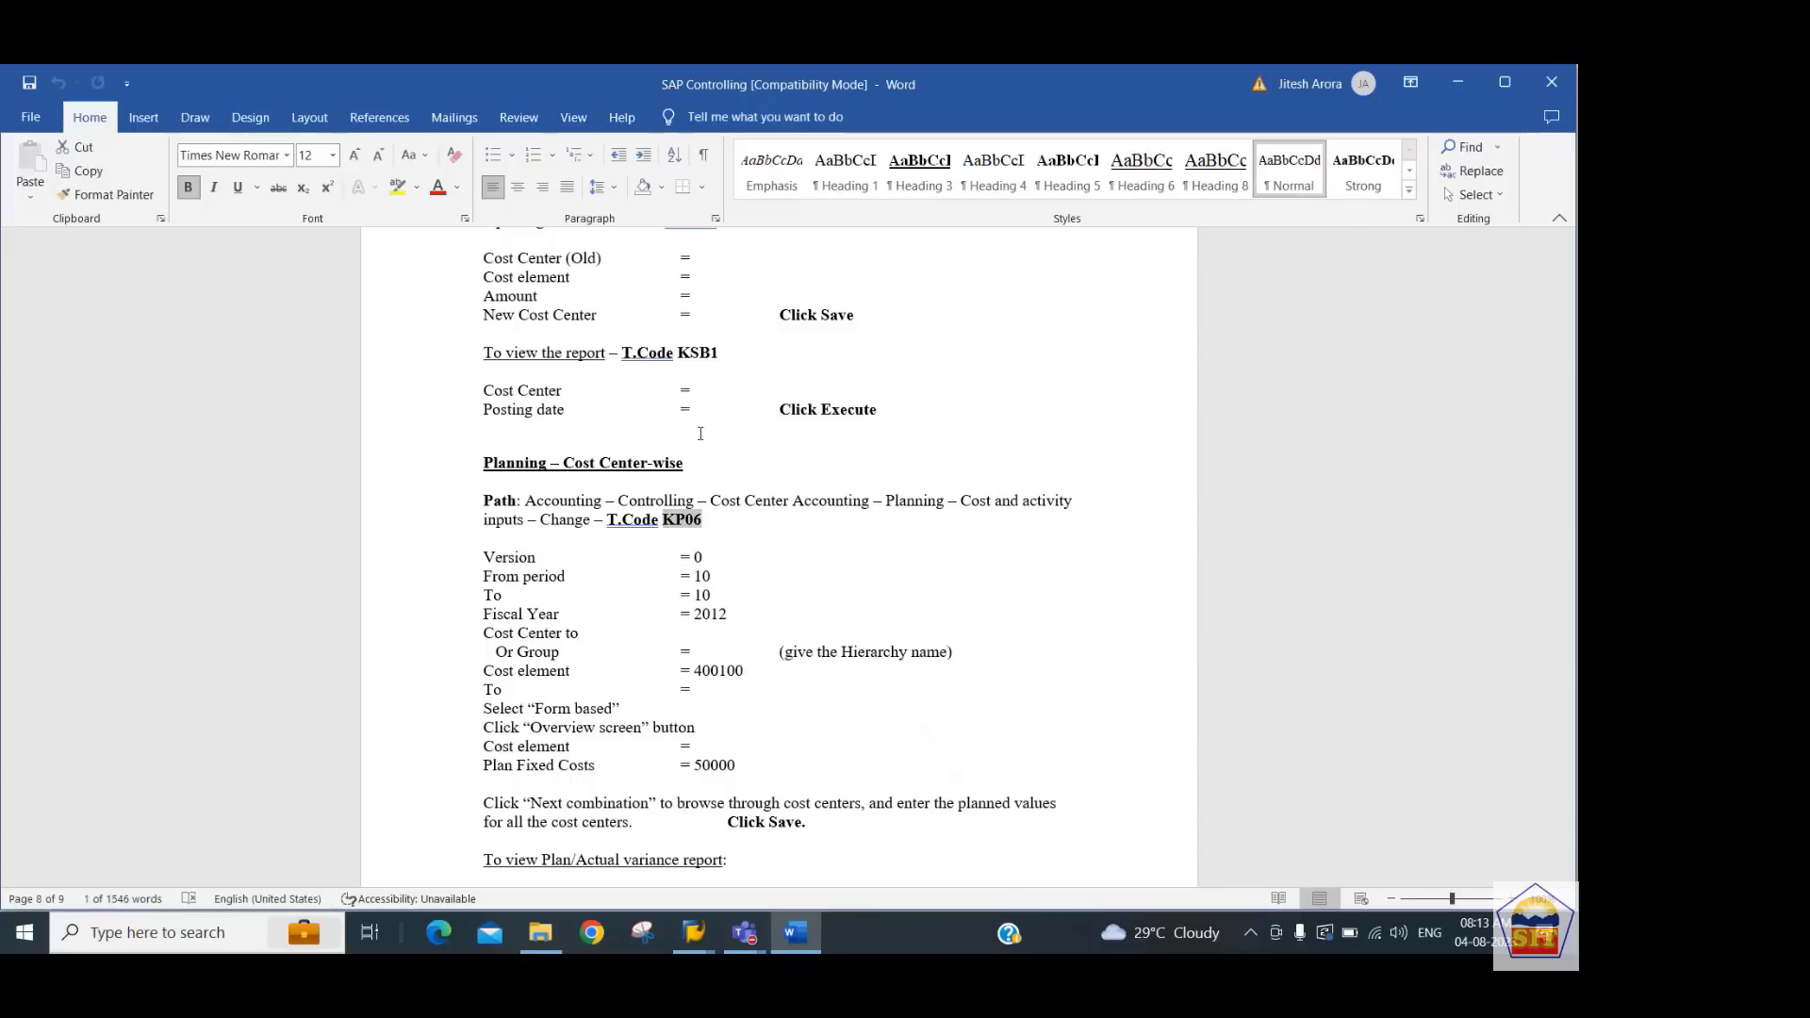
pyautogui.hotkey('ctrl', 'c')
pyautogui.hotkey('alt', 'Tab')
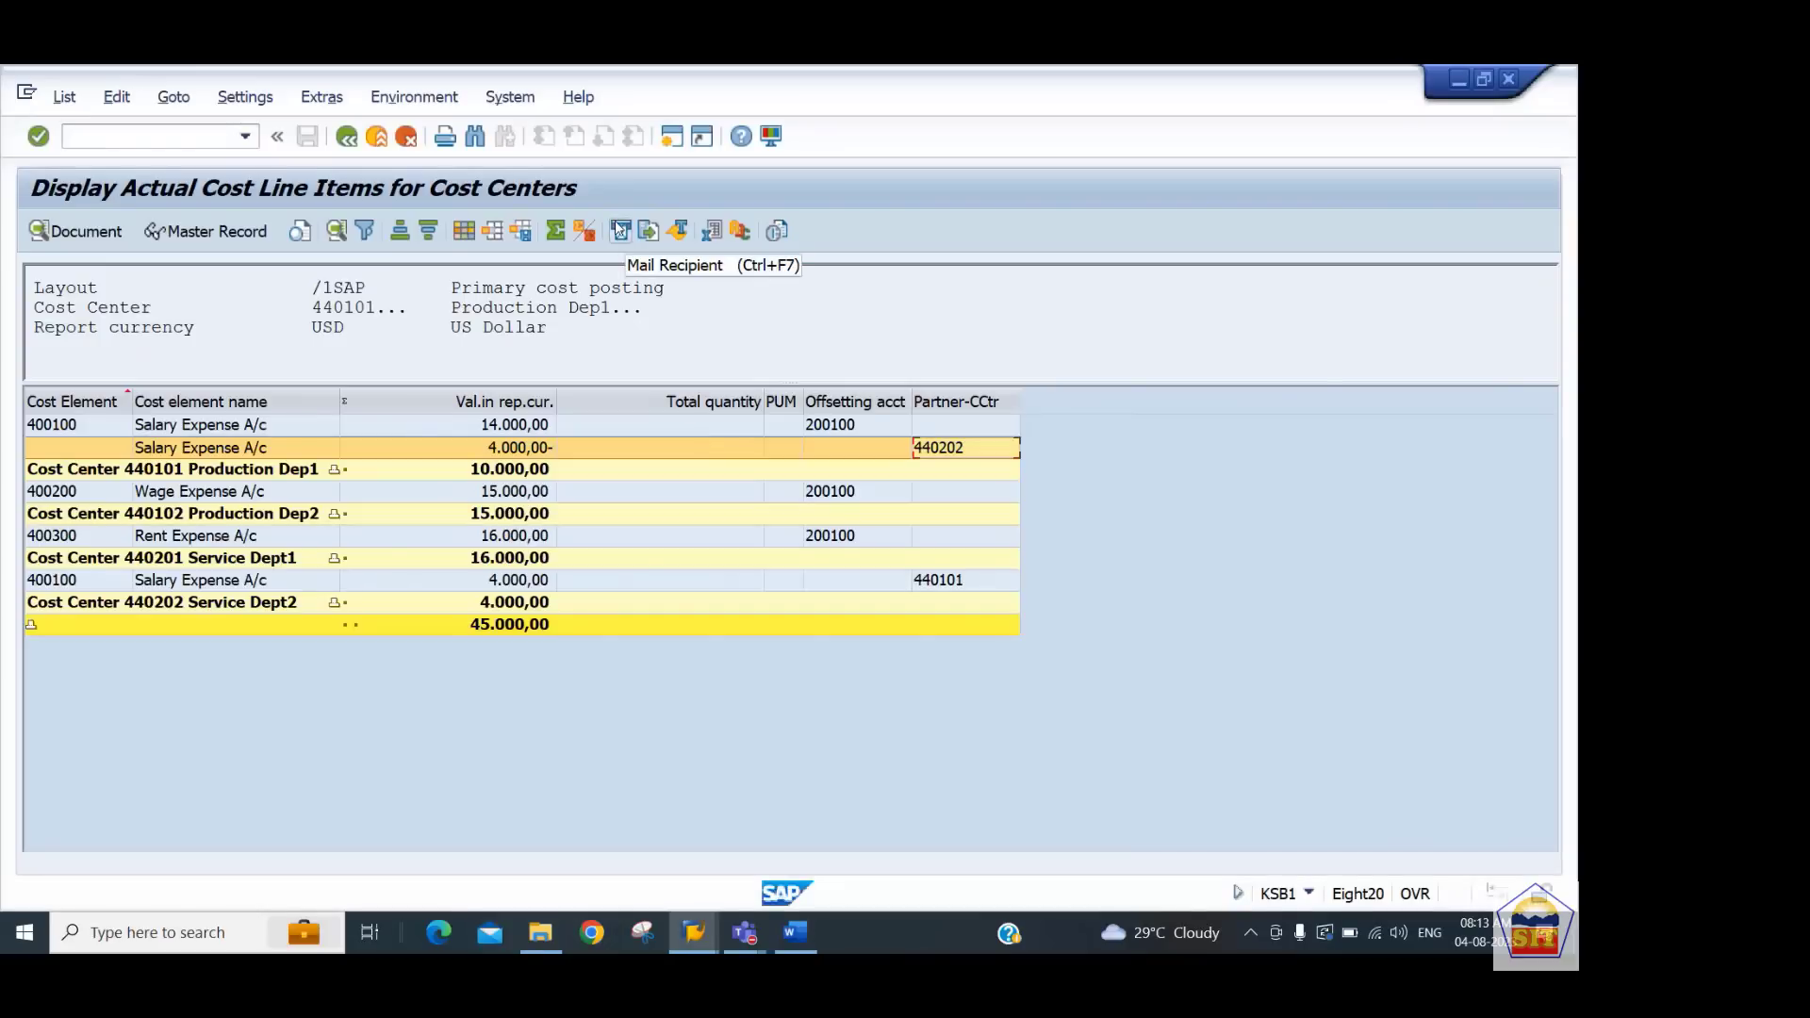
pyautogui.click(162, 138)
pyautogui.write('/n')
pyautogui.hotkey('ctrl', 'v')
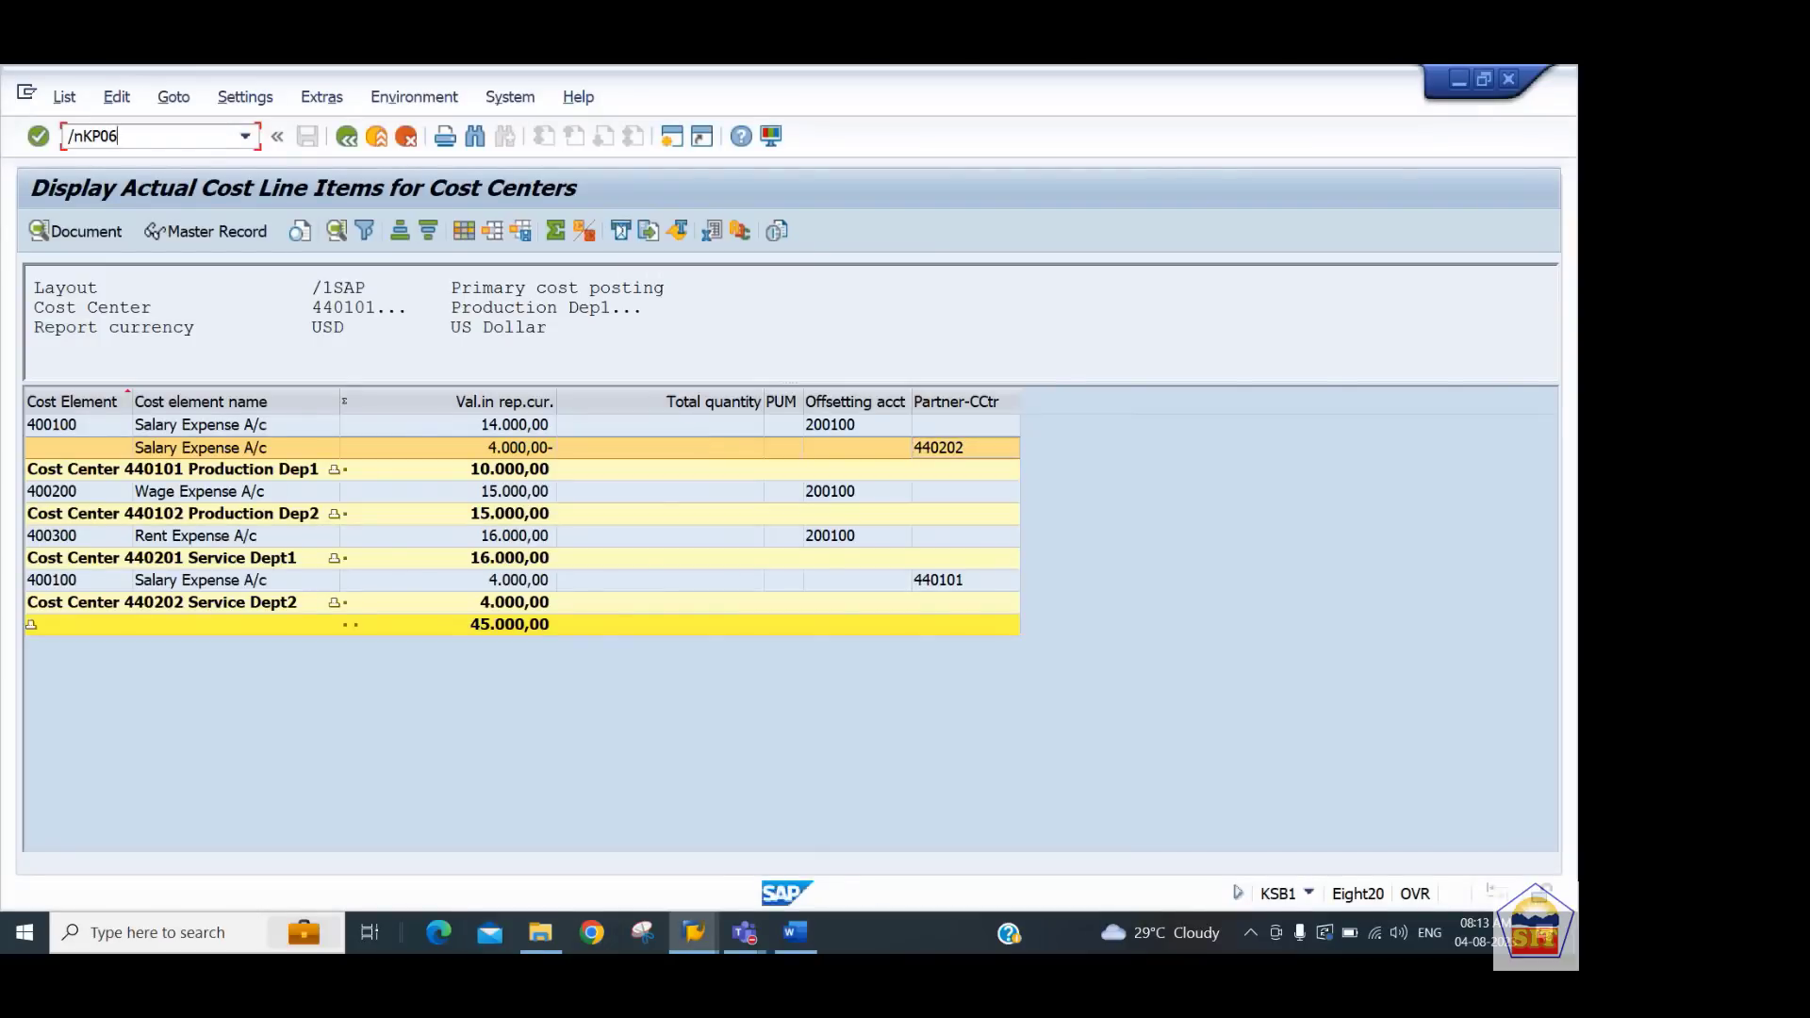
pyautogui.press('Return')
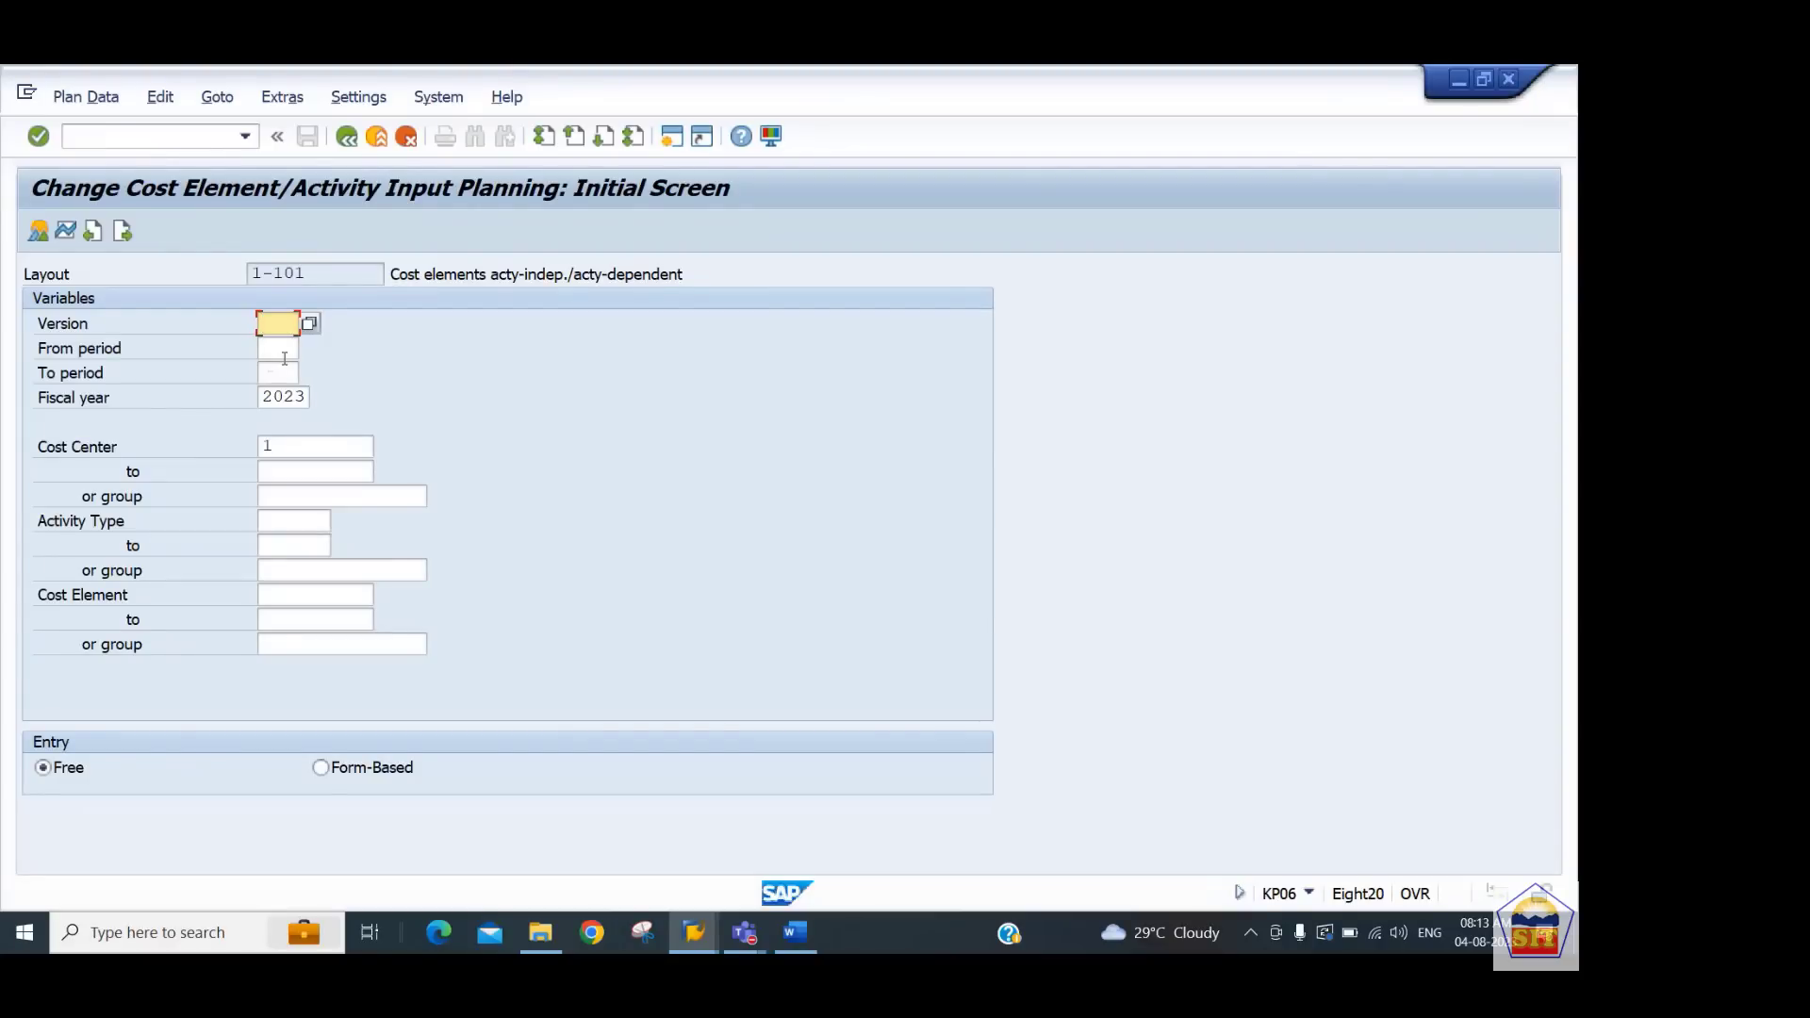
# Set the planning version to 0 and the period range from 1 to 12
pyautogui.write('0')
pyautogui.click(284, 357)
pyautogui.write('1')
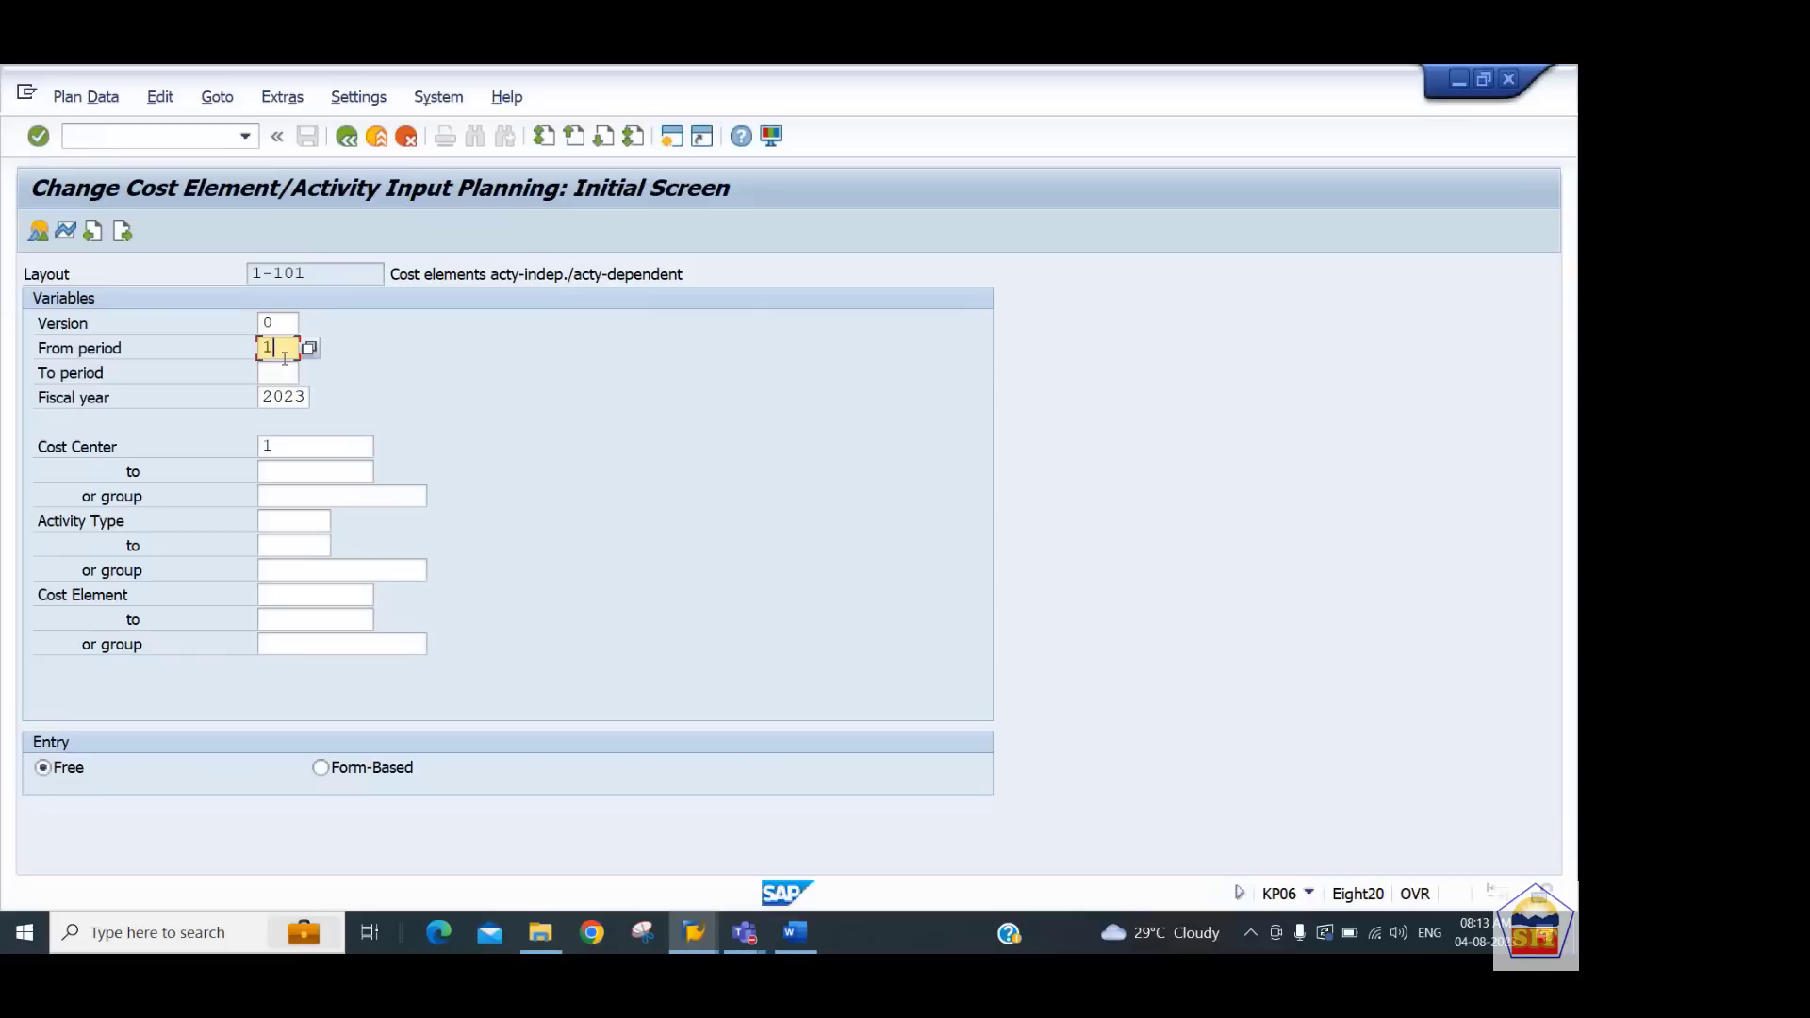
pyautogui.press('Tab')
pyautogui.write('12')
pyautogui.press('Tab')
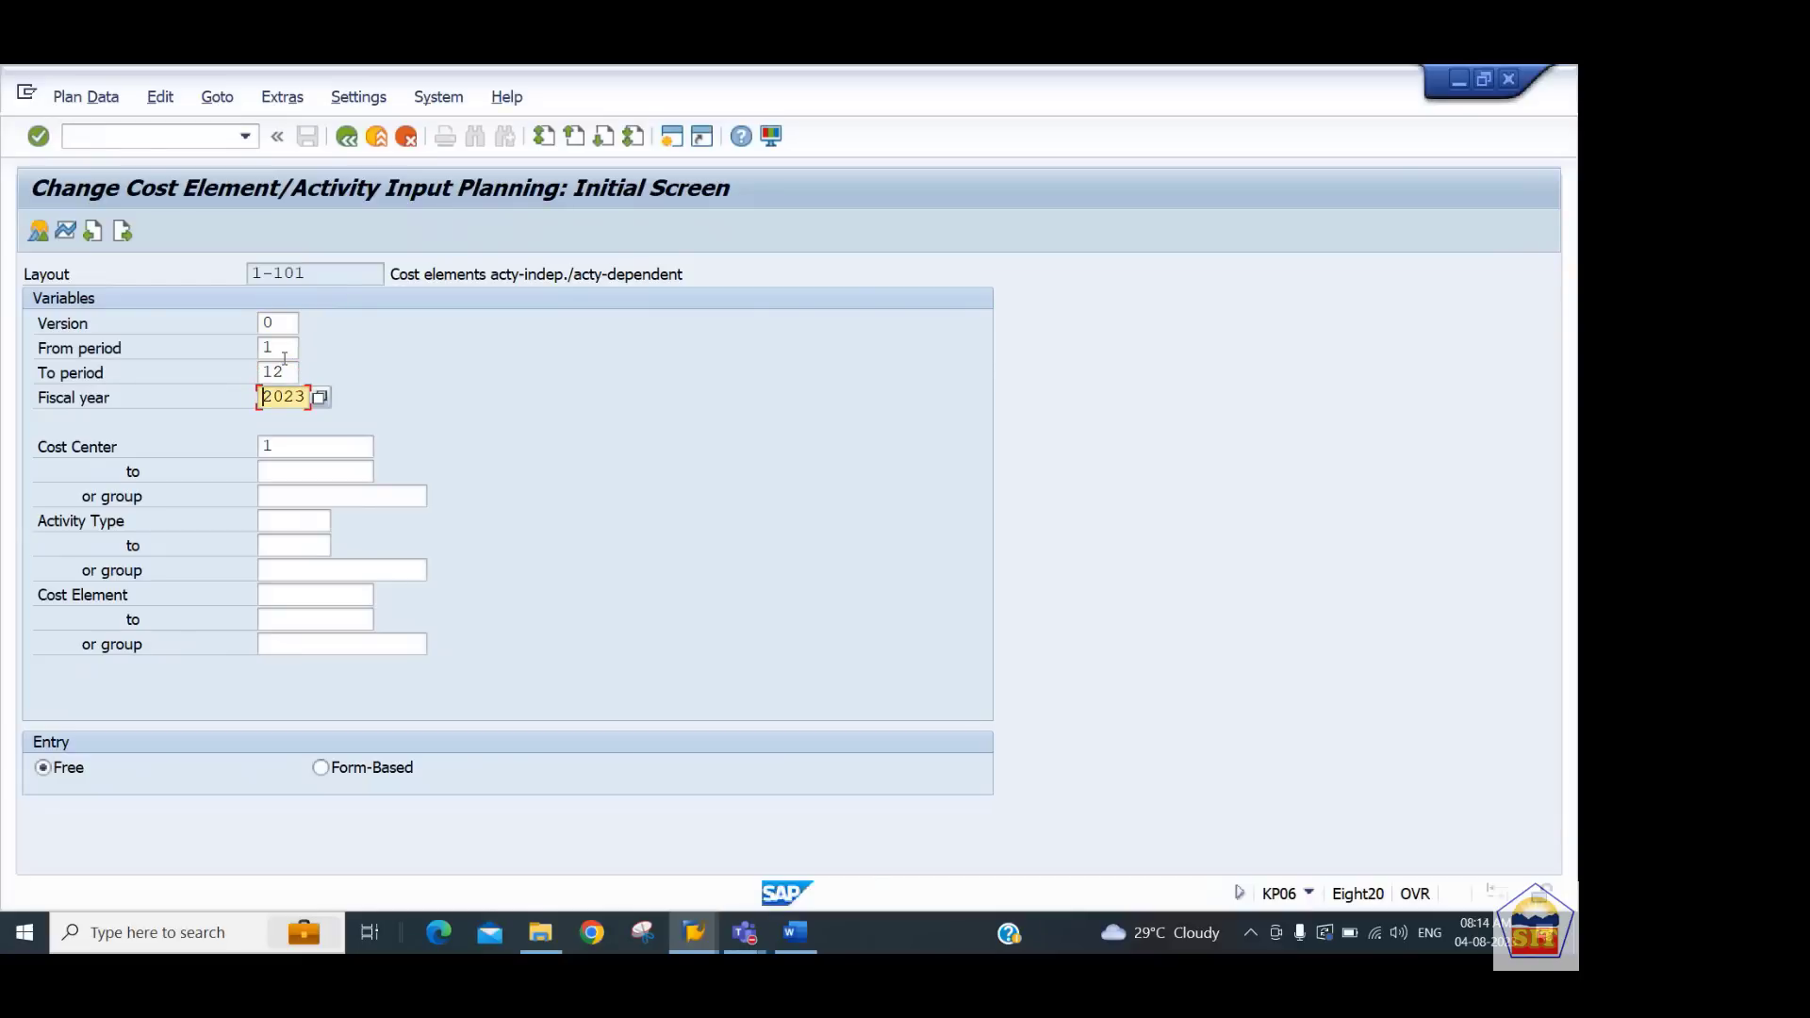
# Set the cost center range from 1 to all
pyautogui.press('Tab')
pyautogui.press('Tab')
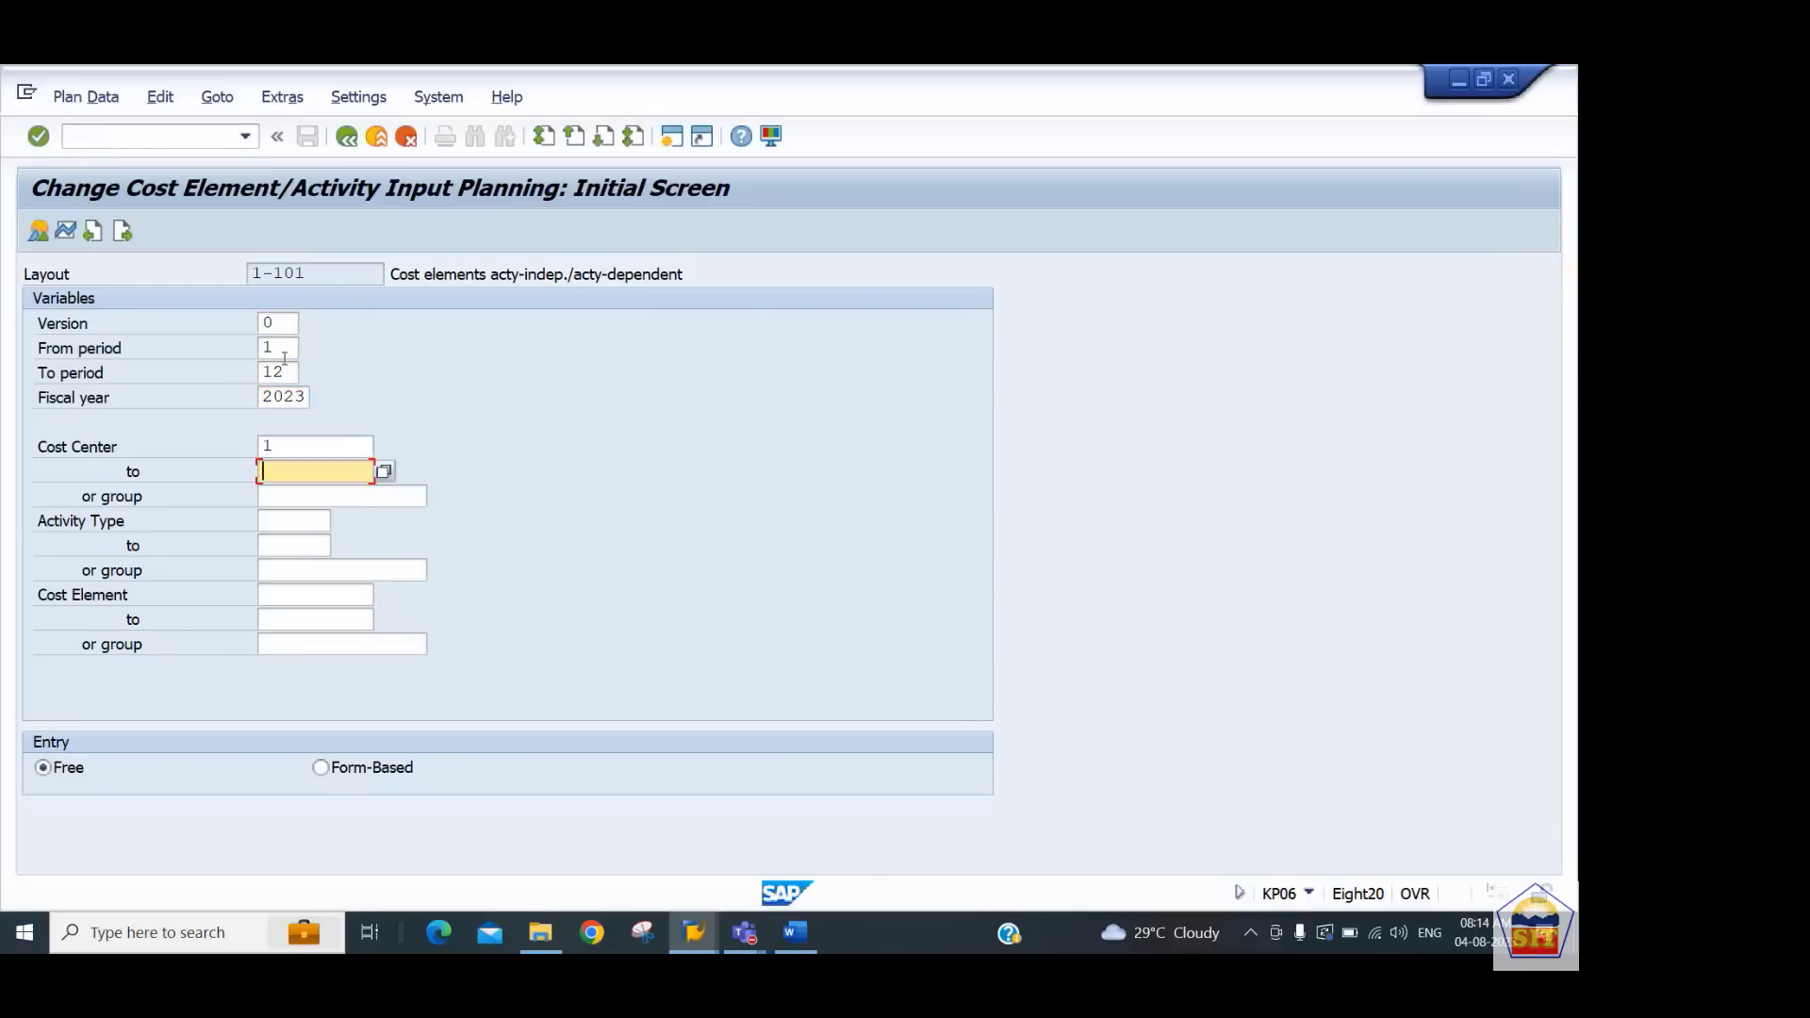
pyautogui.write('all')
pyautogui.press('Tab')
# Set the cost element range from 400000 to 499999 and choose form-based entry
pyautogui.press('Tab')
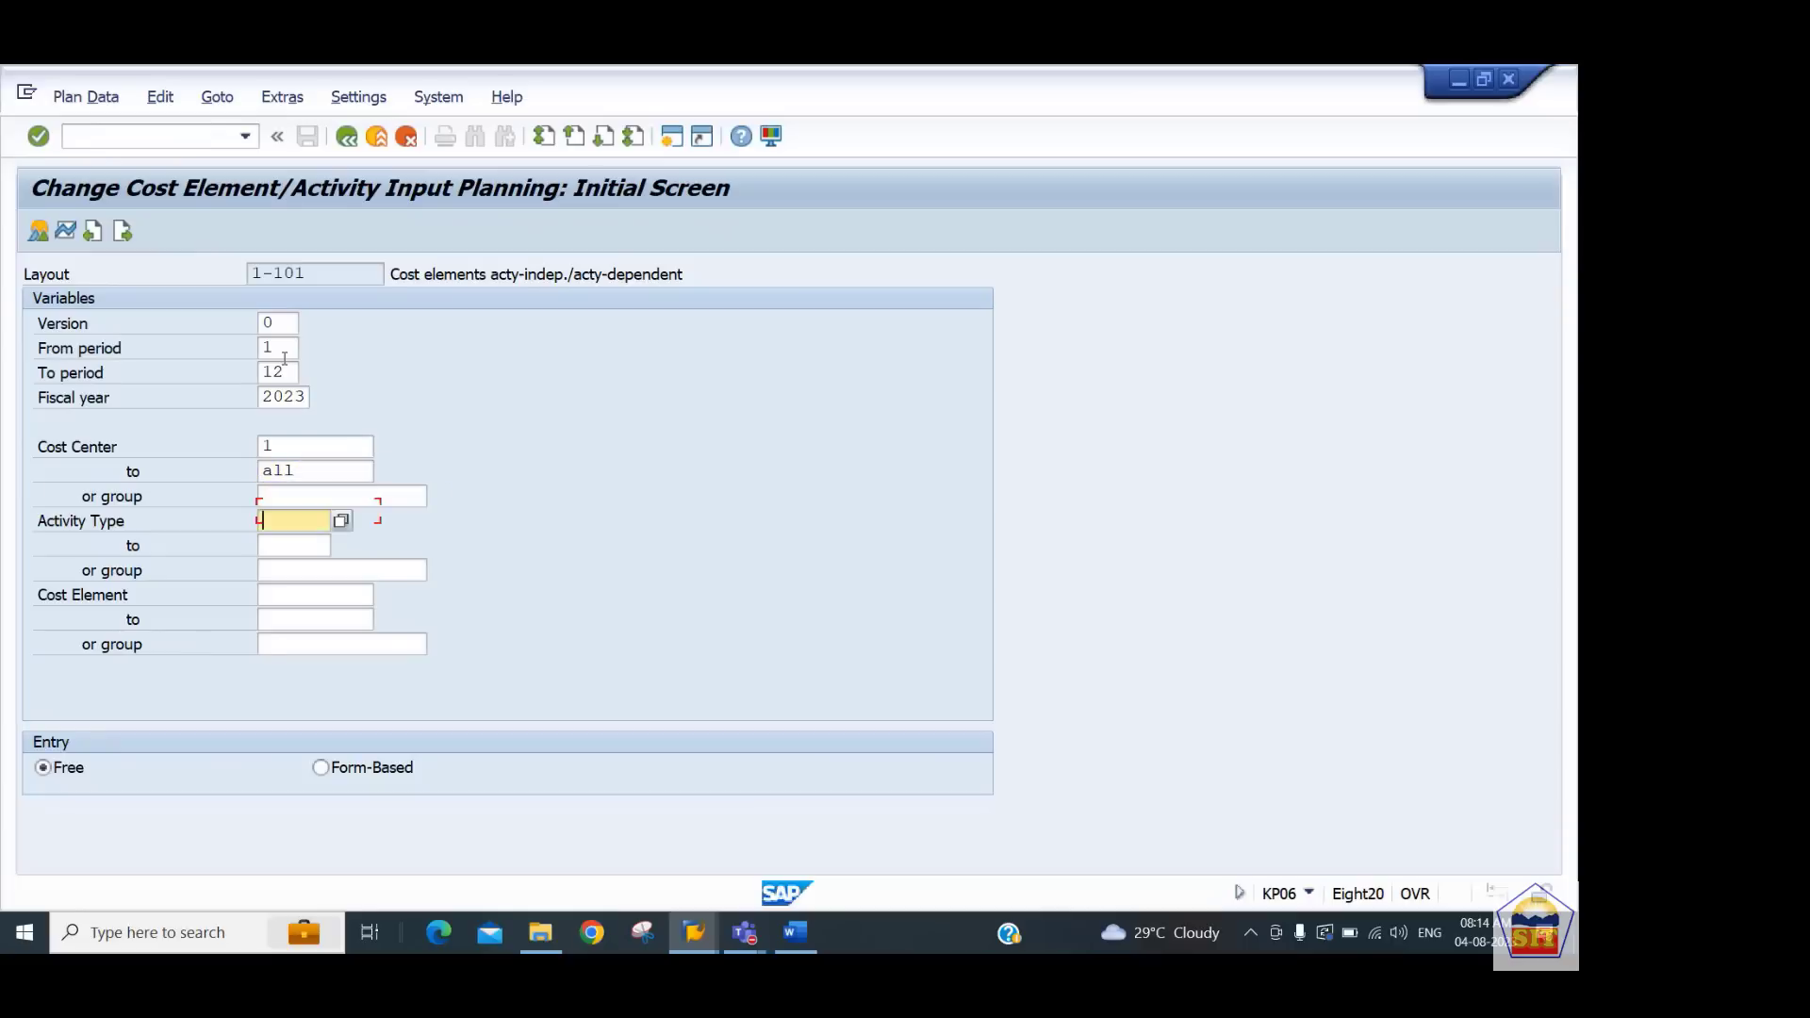
pyautogui.press('Tab')
pyautogui.press('Tab')
pyautogui.press('Tab')
pyautogui.write('400100')
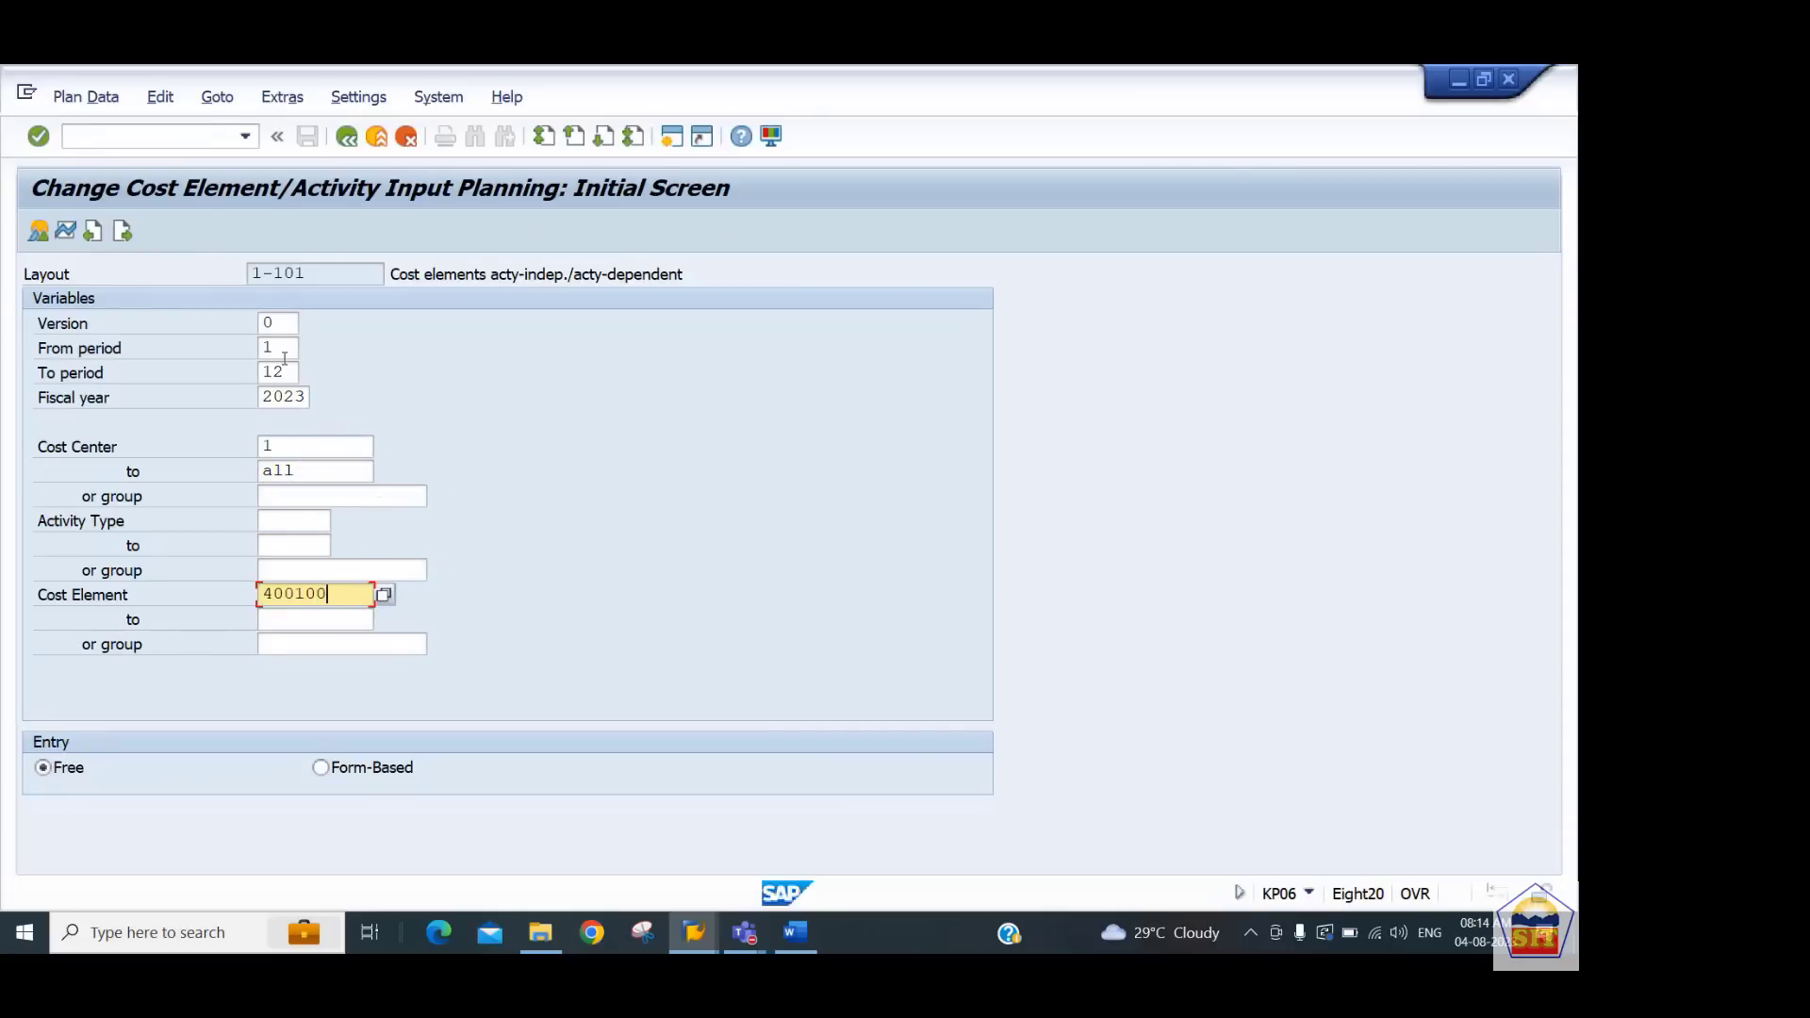
pyautogui.press('Tab')
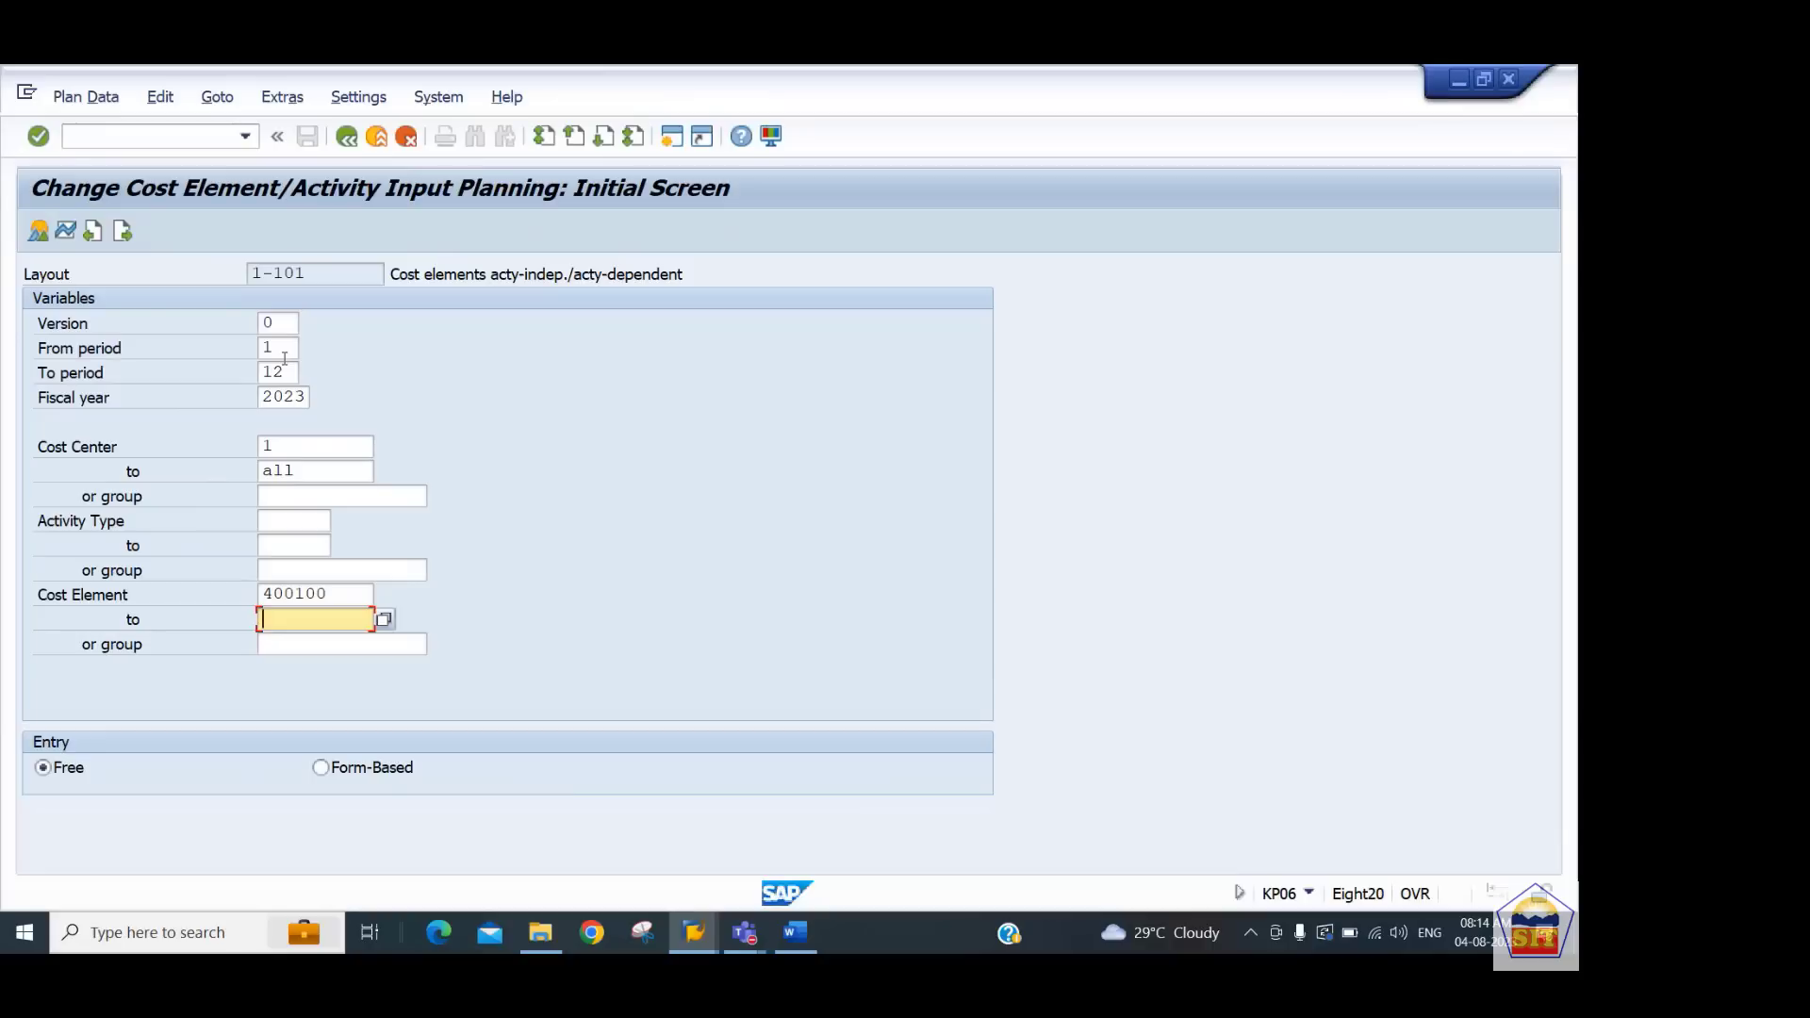
pyautogui.hotkey('shift', 'Tab')
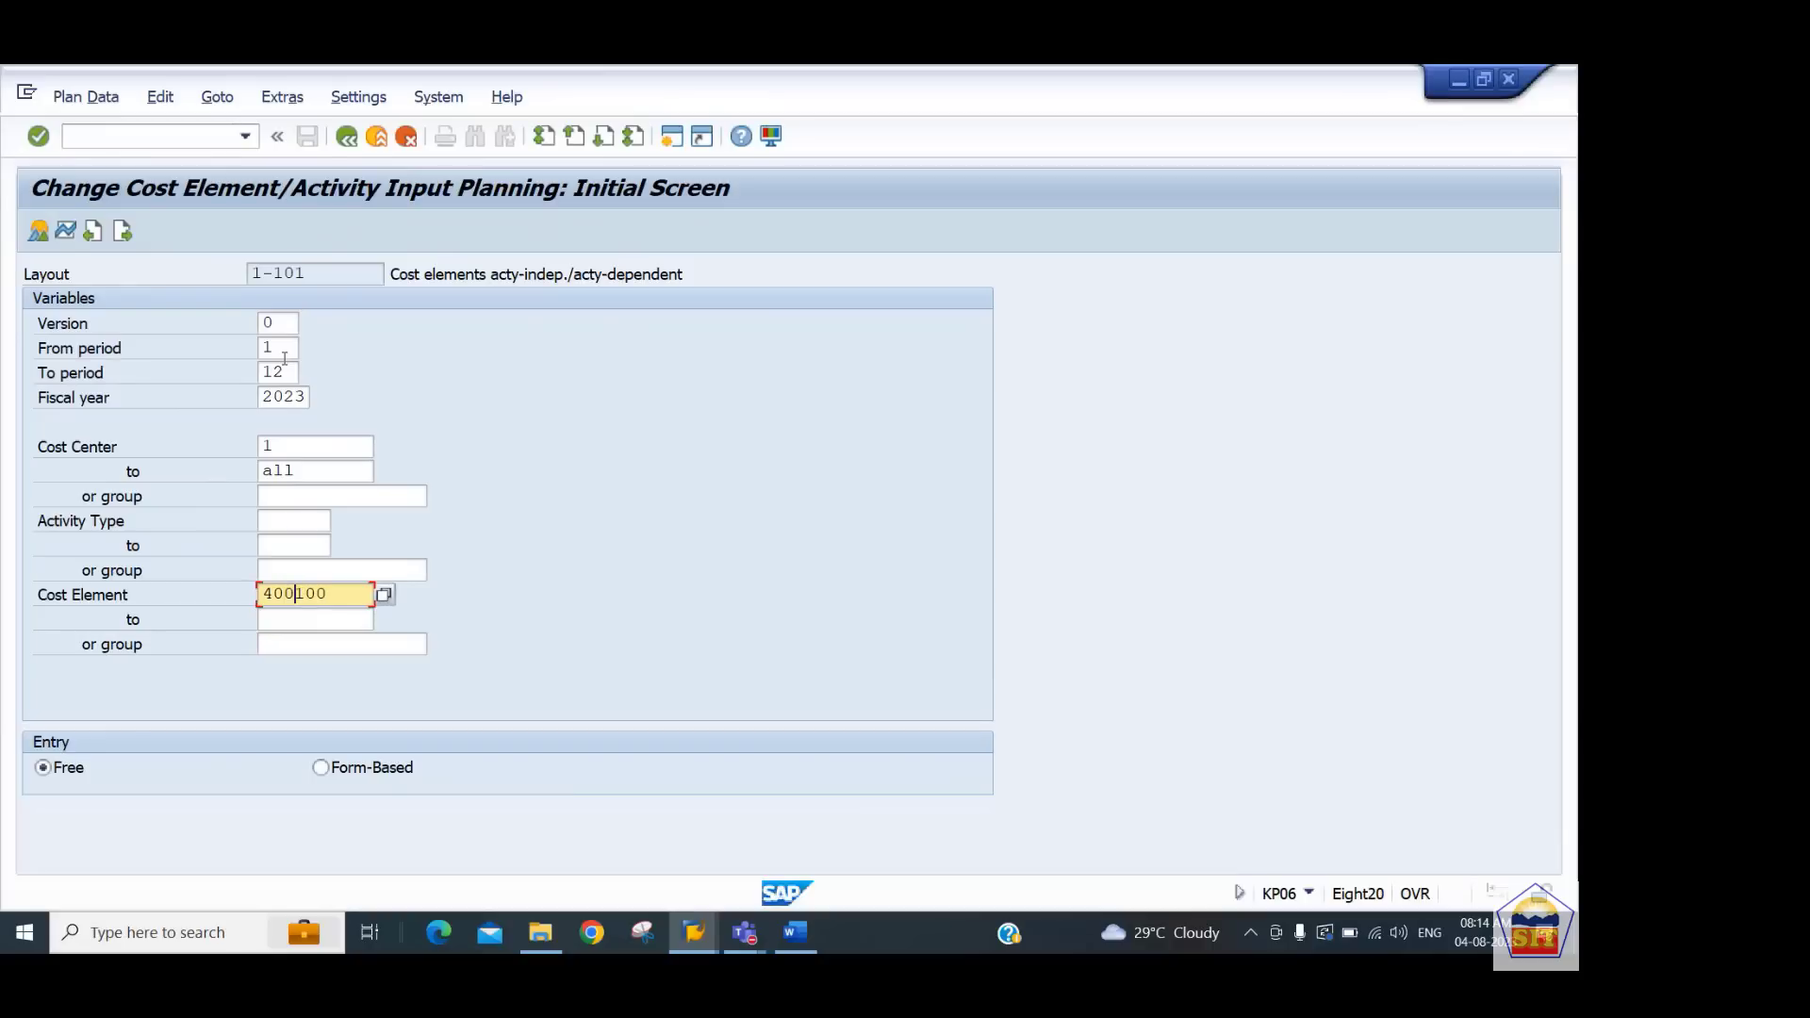
pyautogui.press('Left')
pyautogui.press('Left')
pyautogui.press('Left')
pyautogui.write('0')
pyautogui.press('Tab')
pyautogui.write('4')
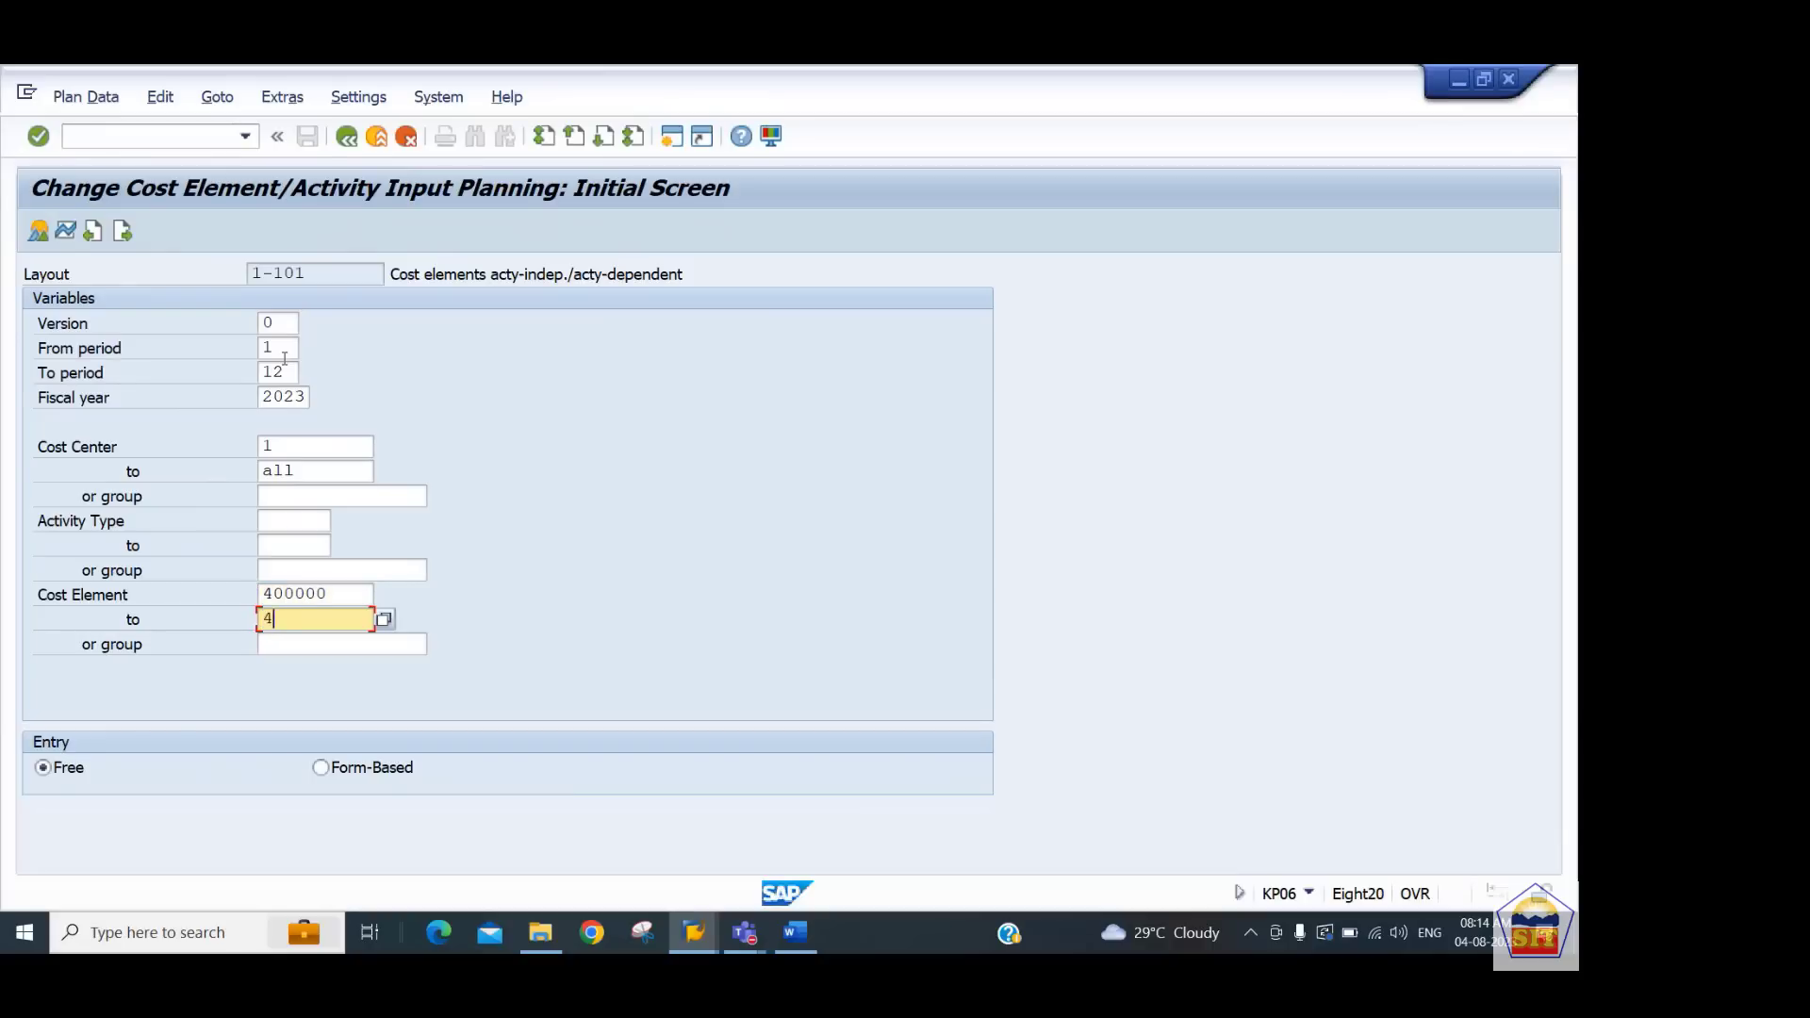
pyautogui.write('99999')
pyautogui.click(336, 771)
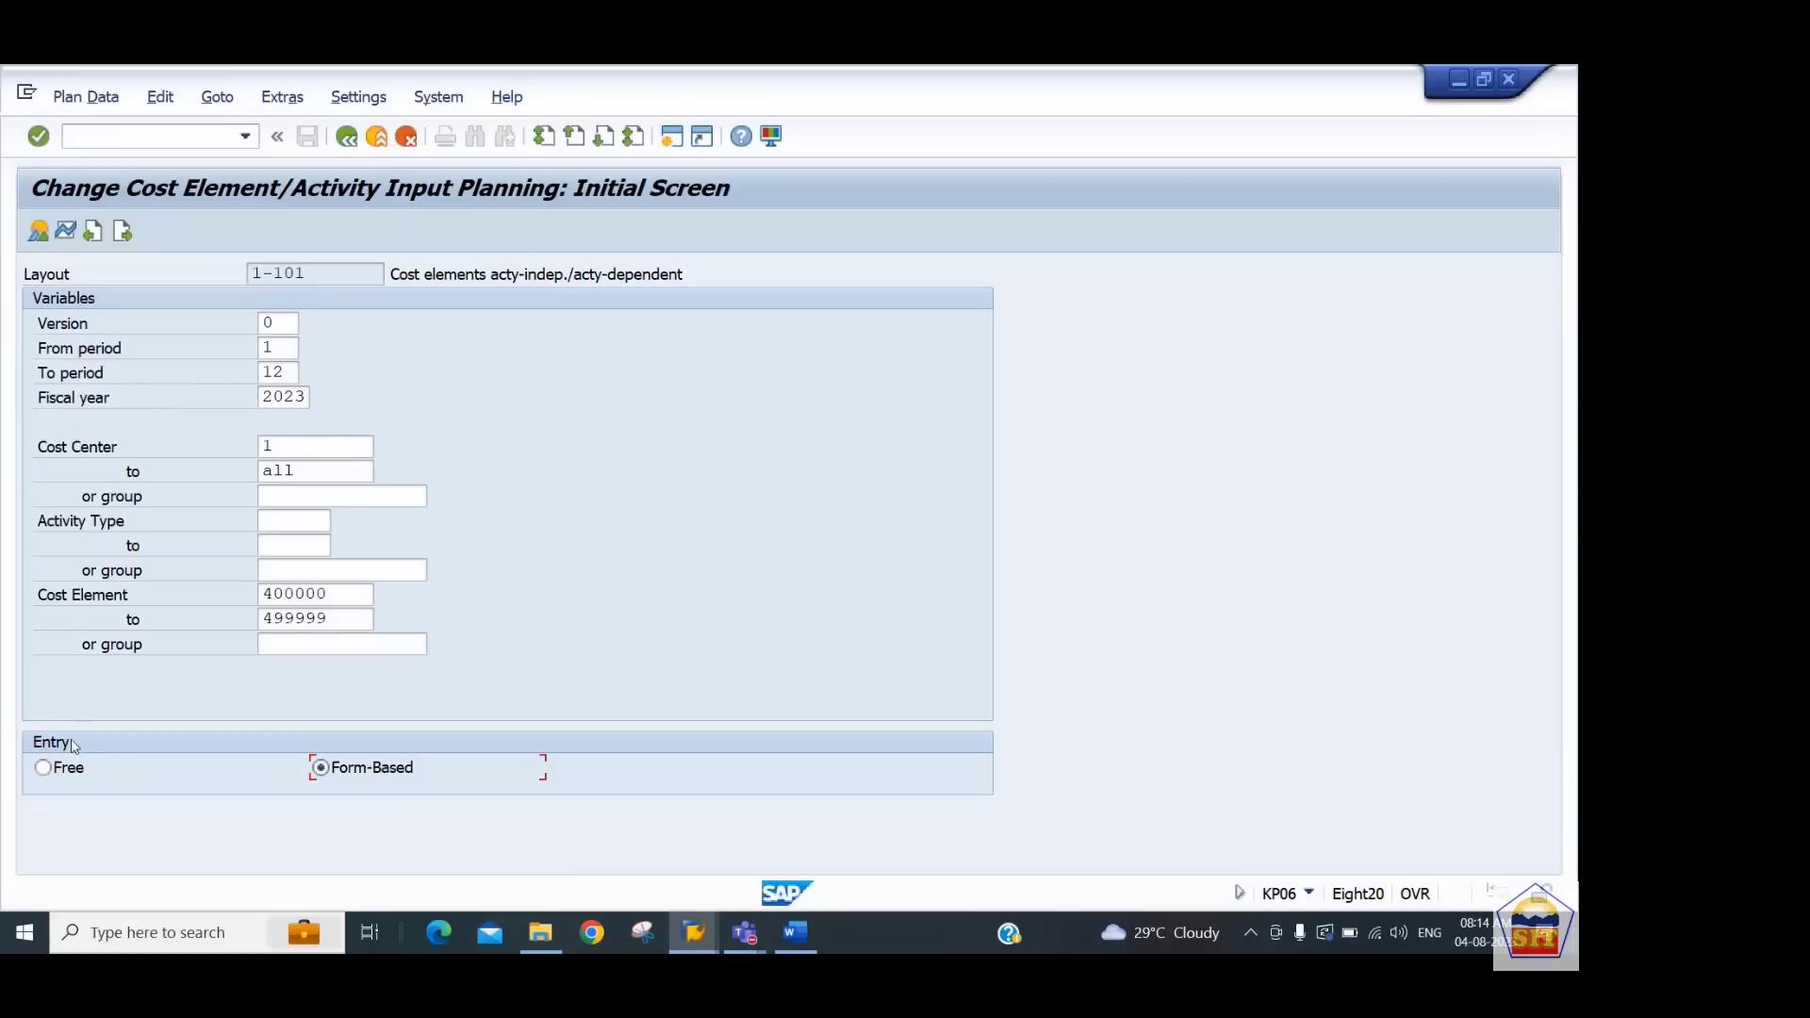
# Open the overview screen and enter plan fixed costs 1000, 2000, 3000, 4000, 5000 and 2000 for cost center 440101
pyautogui.click(38, 232)
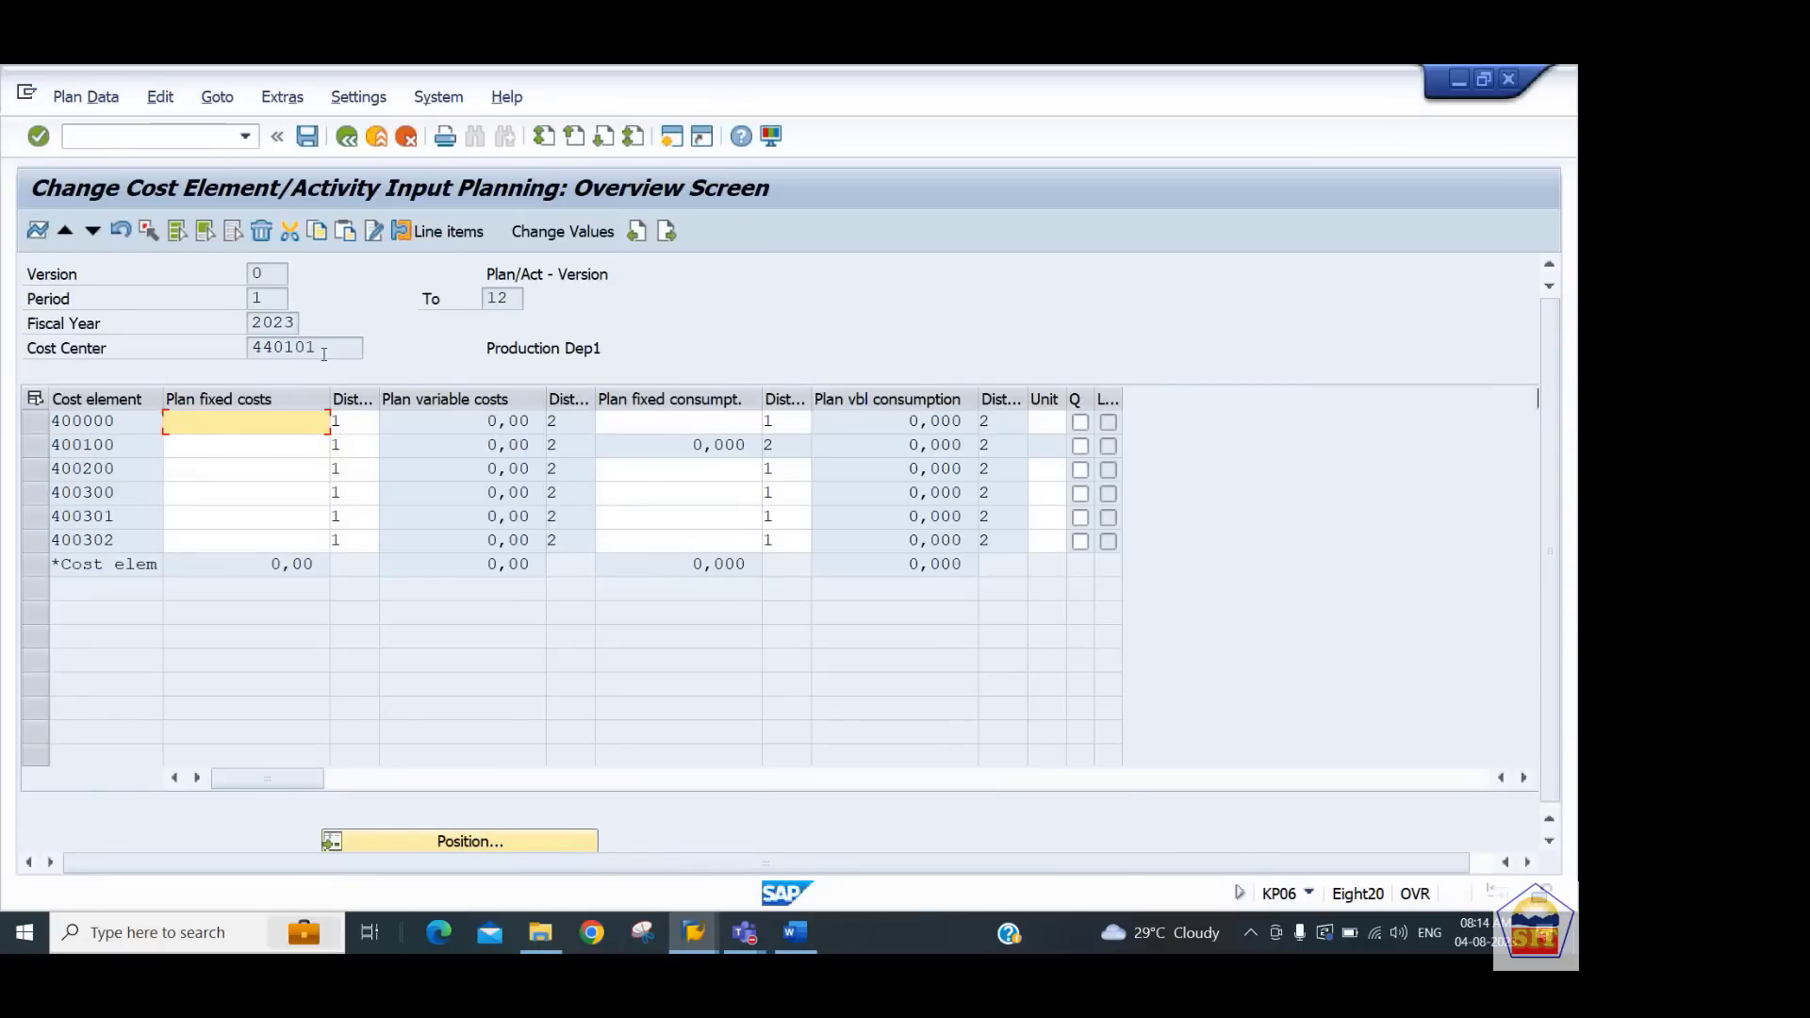
pyautogui.moveTo(324, 353); pyautogui.dragTo(175, 357)
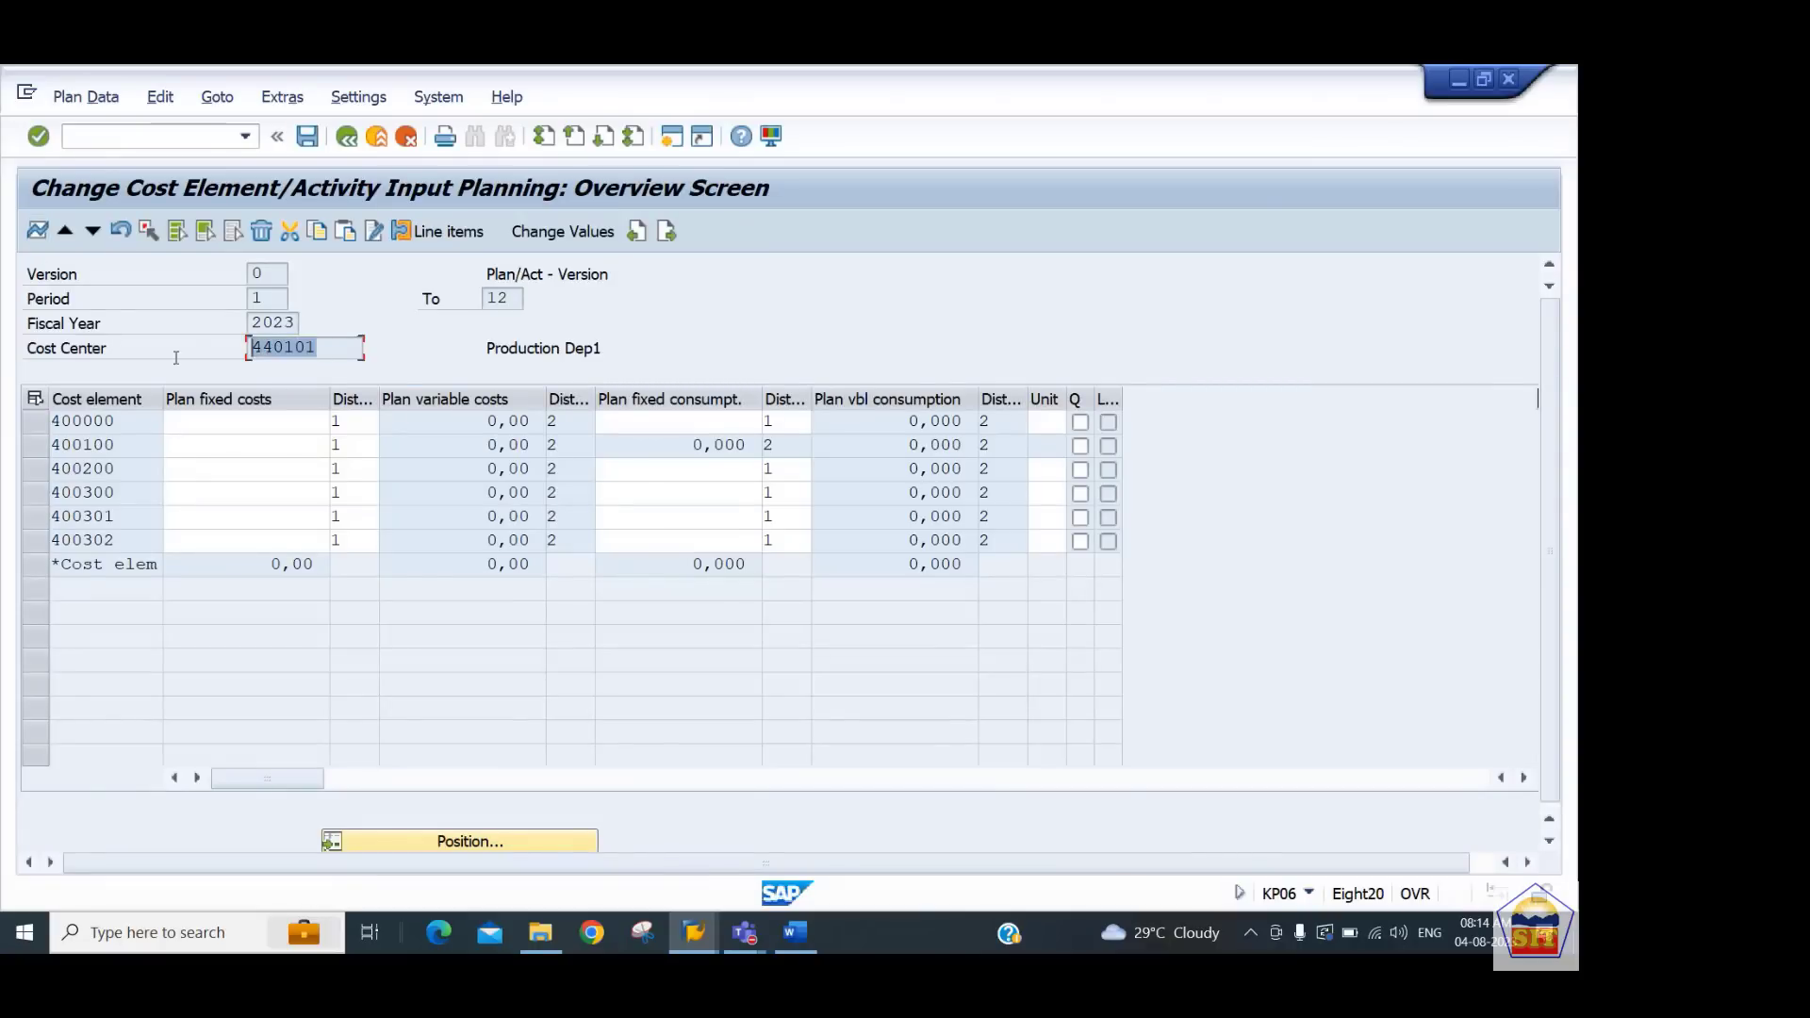
pyautogui.click(227, 423)
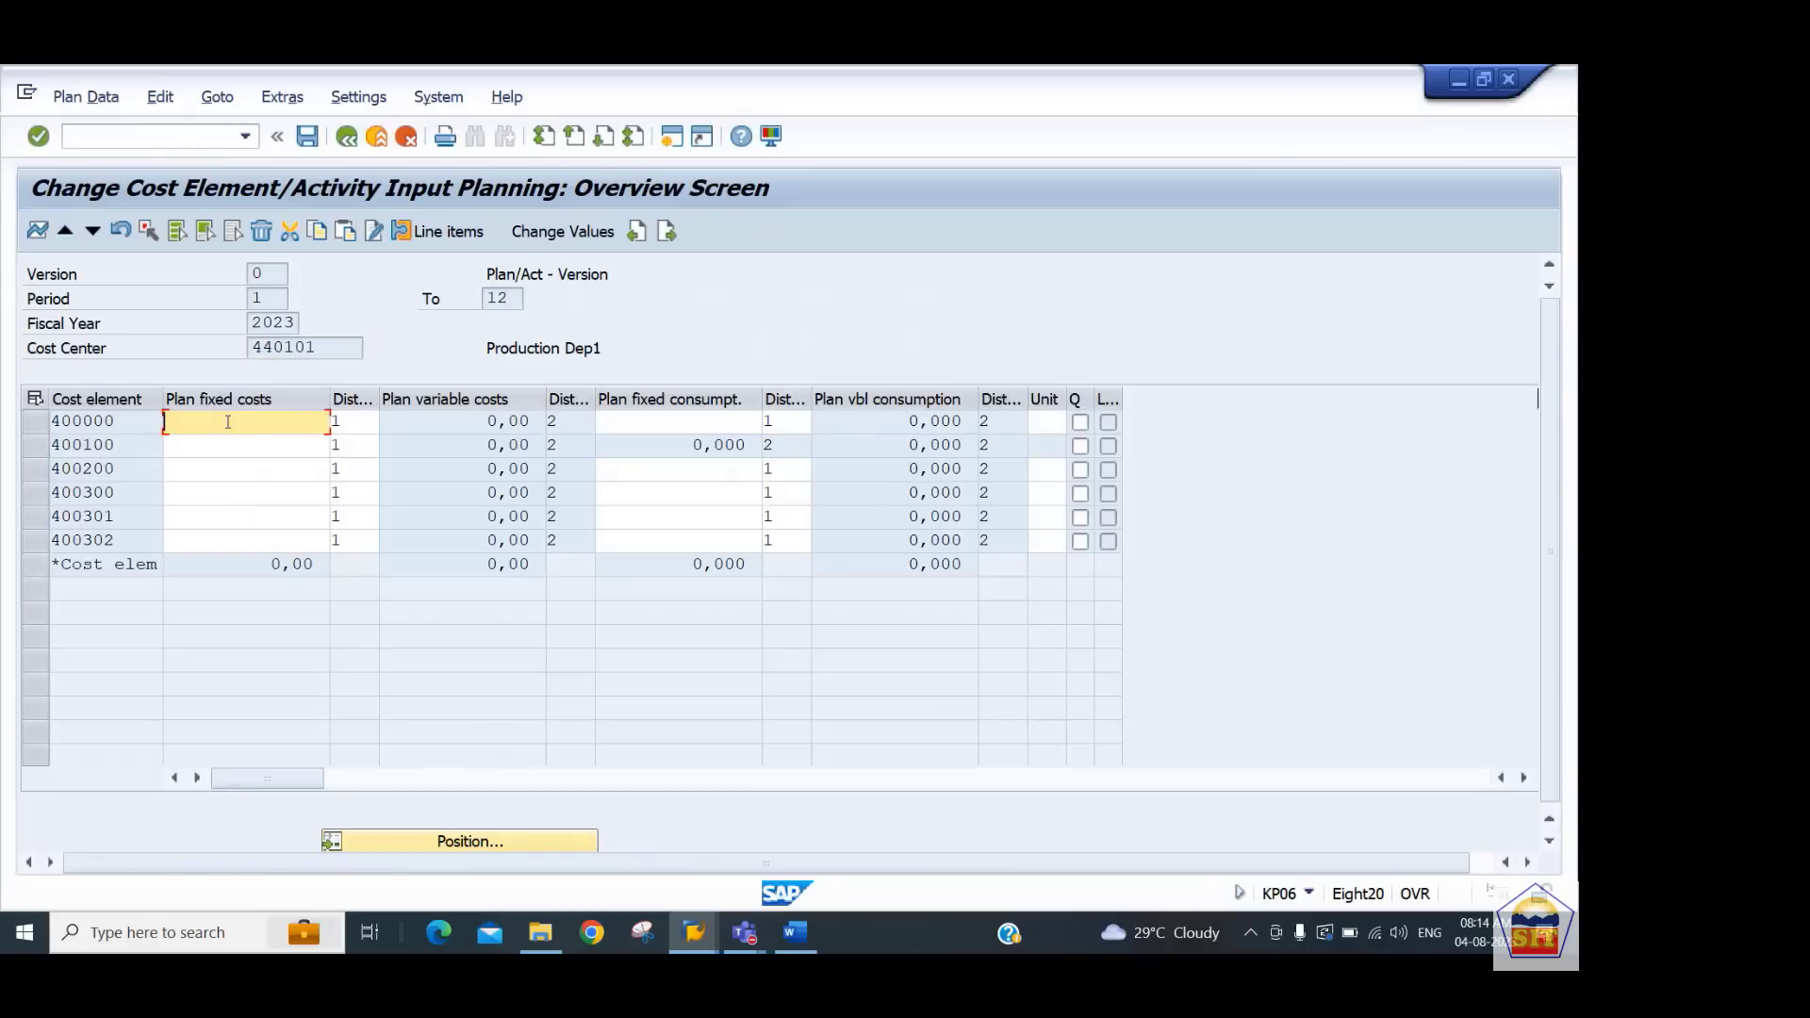
pyautogui.write('1000')
pyautogui.press('Down')
pyautogui.write('2000')
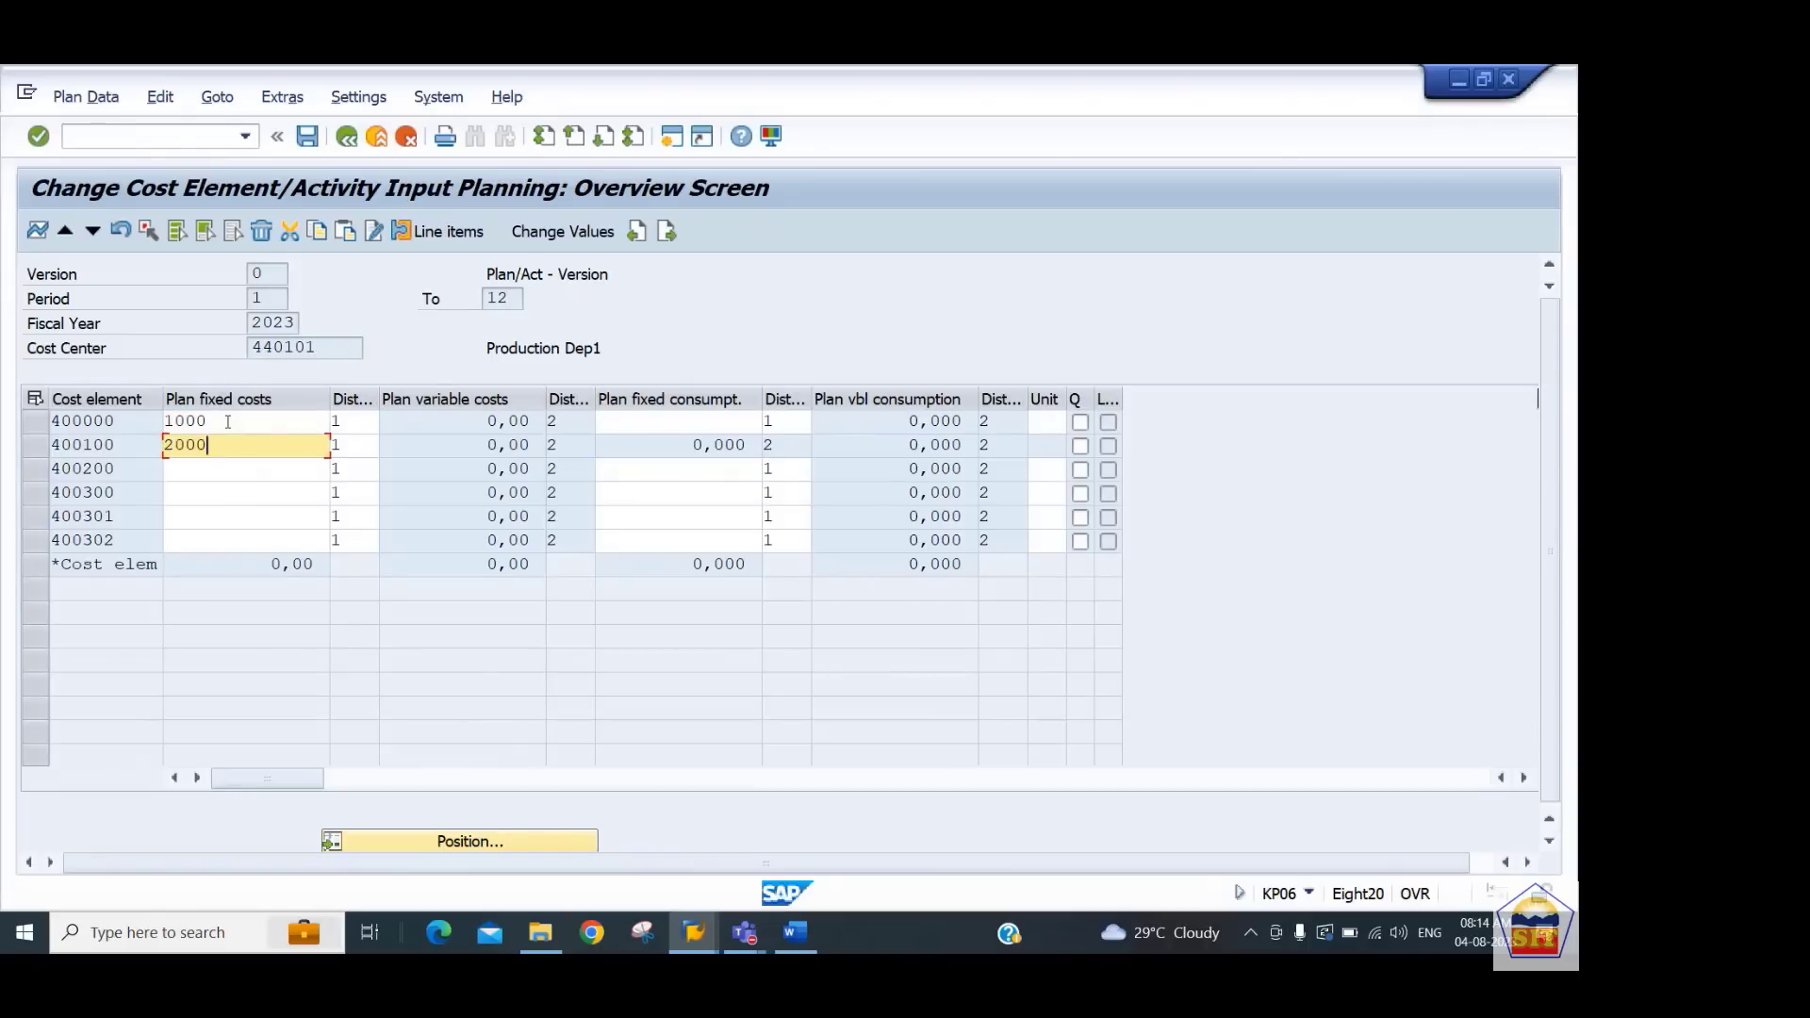
pyautogui.press('Down')
pyautogui.write('3000')
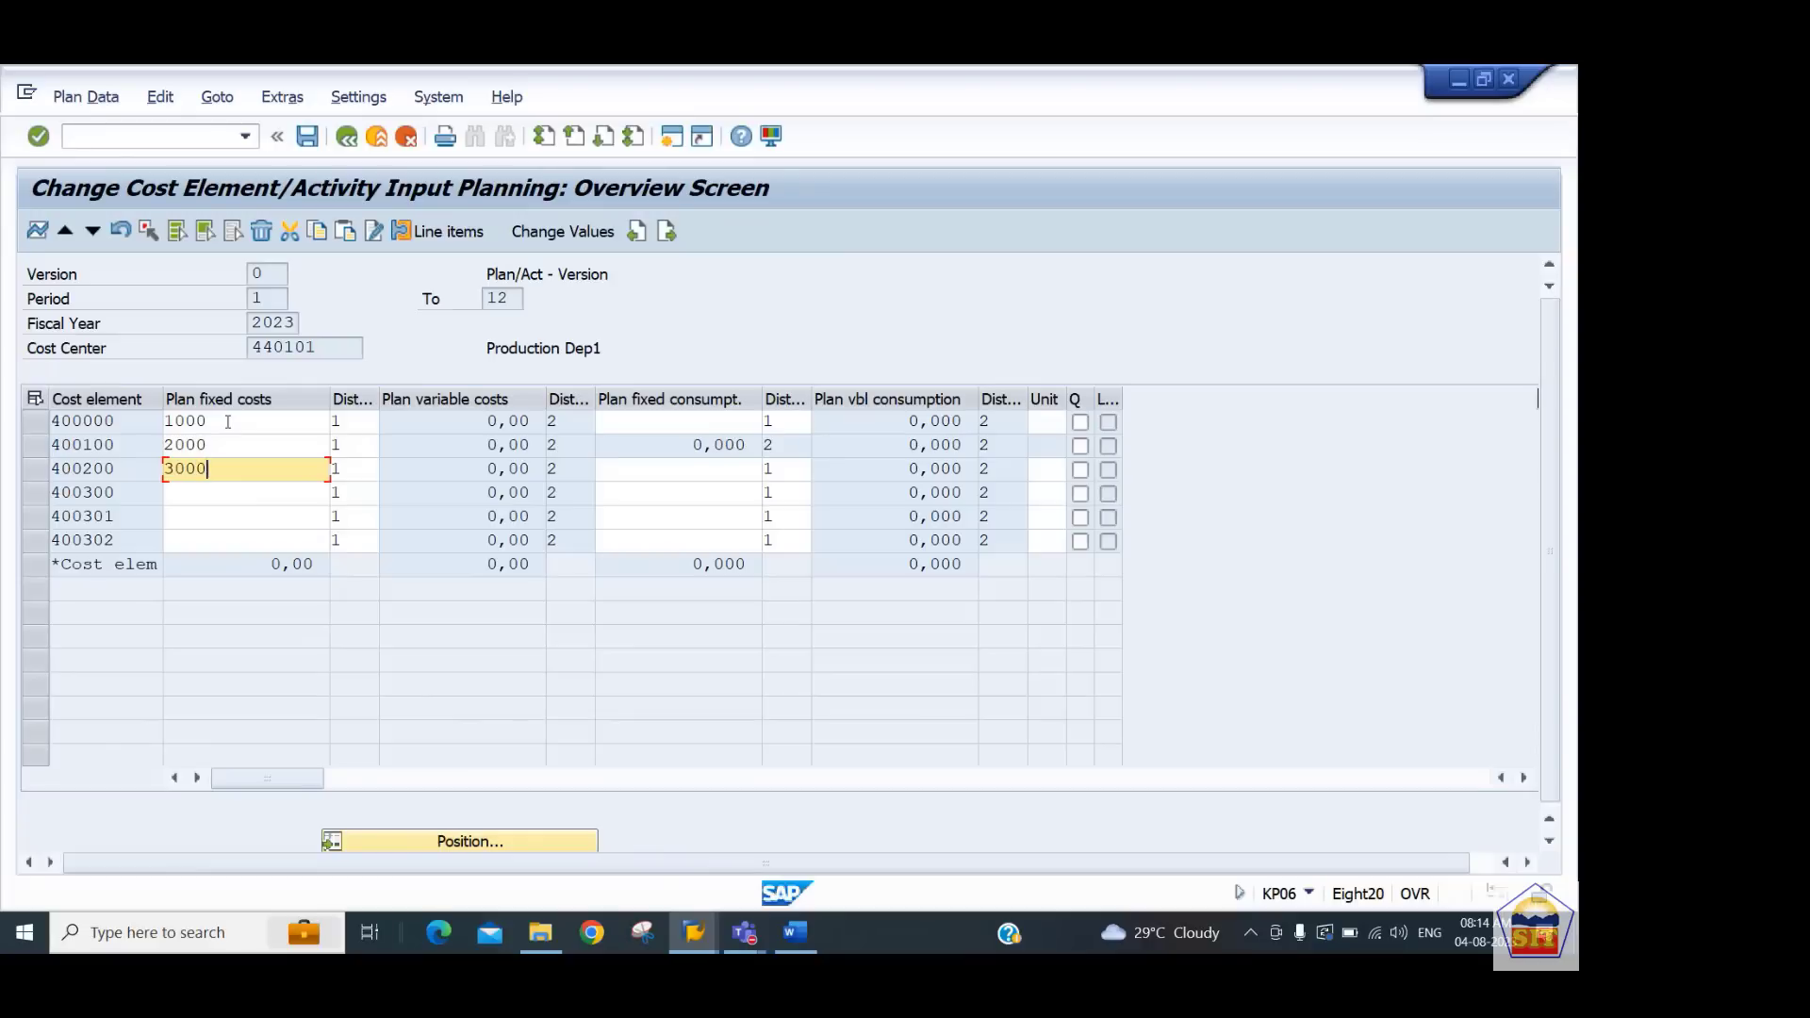
pyautogui.press('Down')
pyautogui.write('4000')
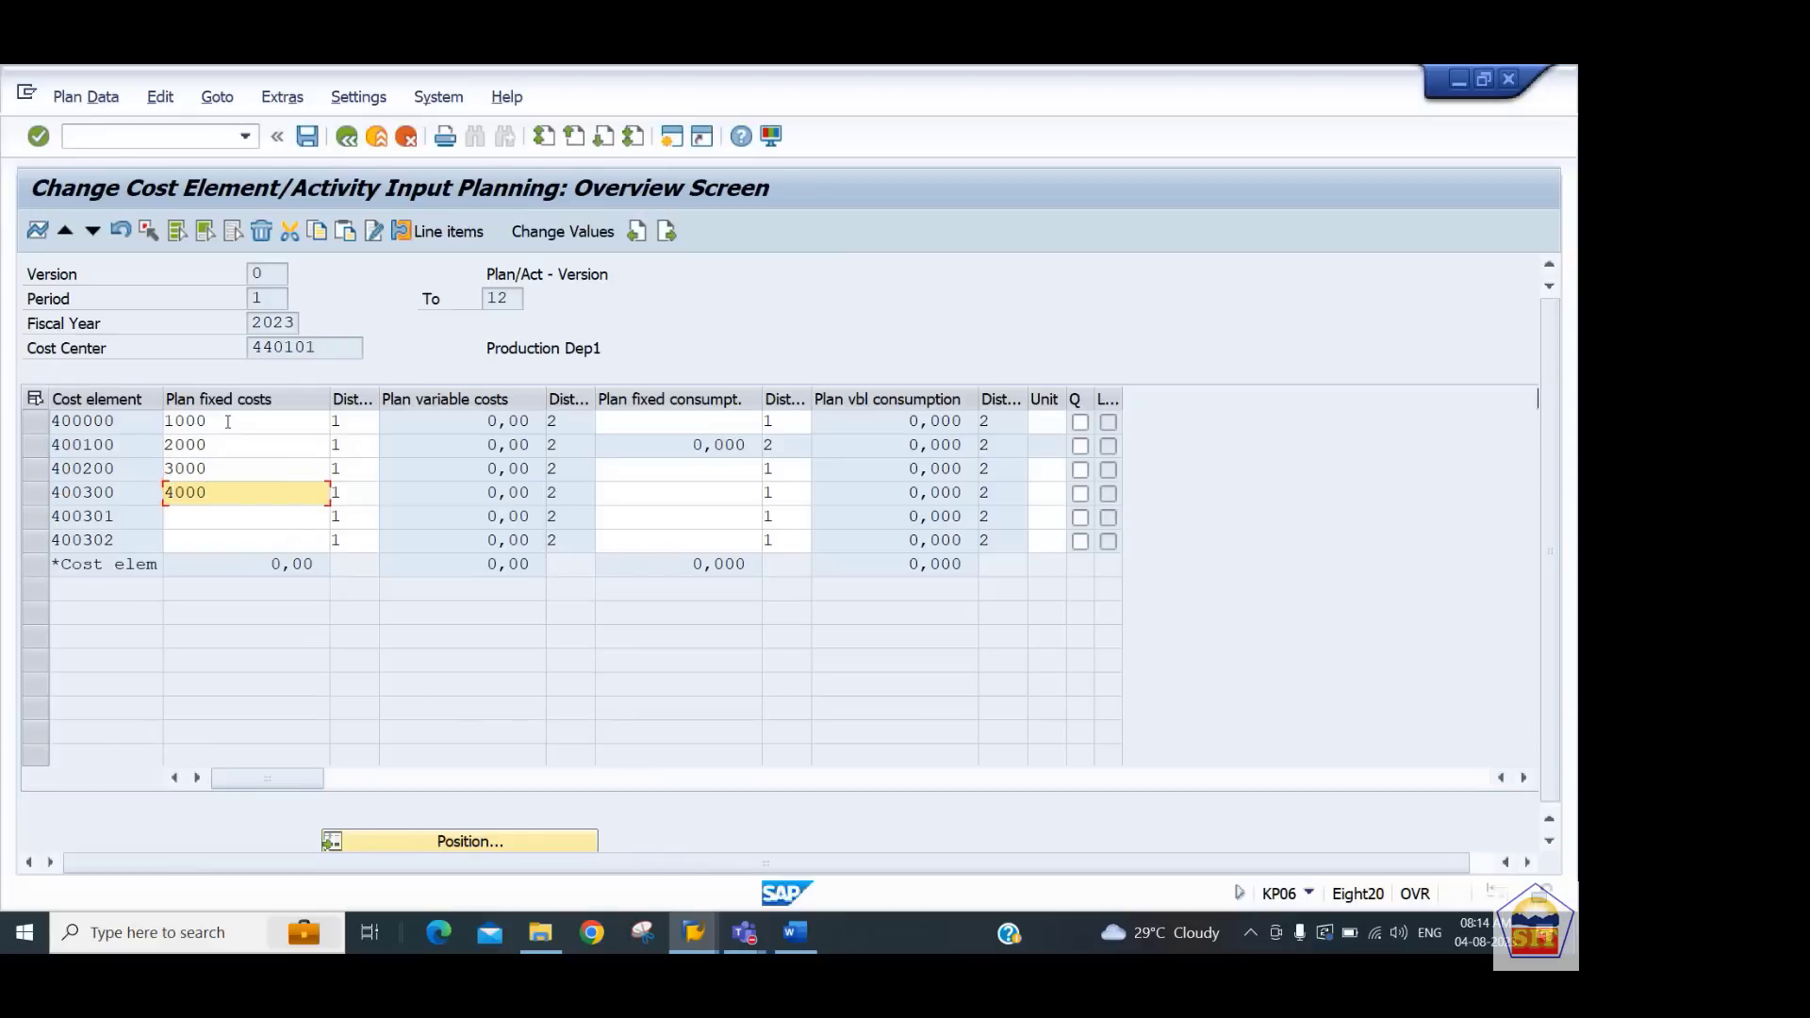
pyautogui.press('Down')
pyautogui.write('5000')
pyautogui.press('BackSpace')
pyautogui.press('BackSpace')
pyautogui.press('BackSpace')
pyautogui.press('BackSpace')
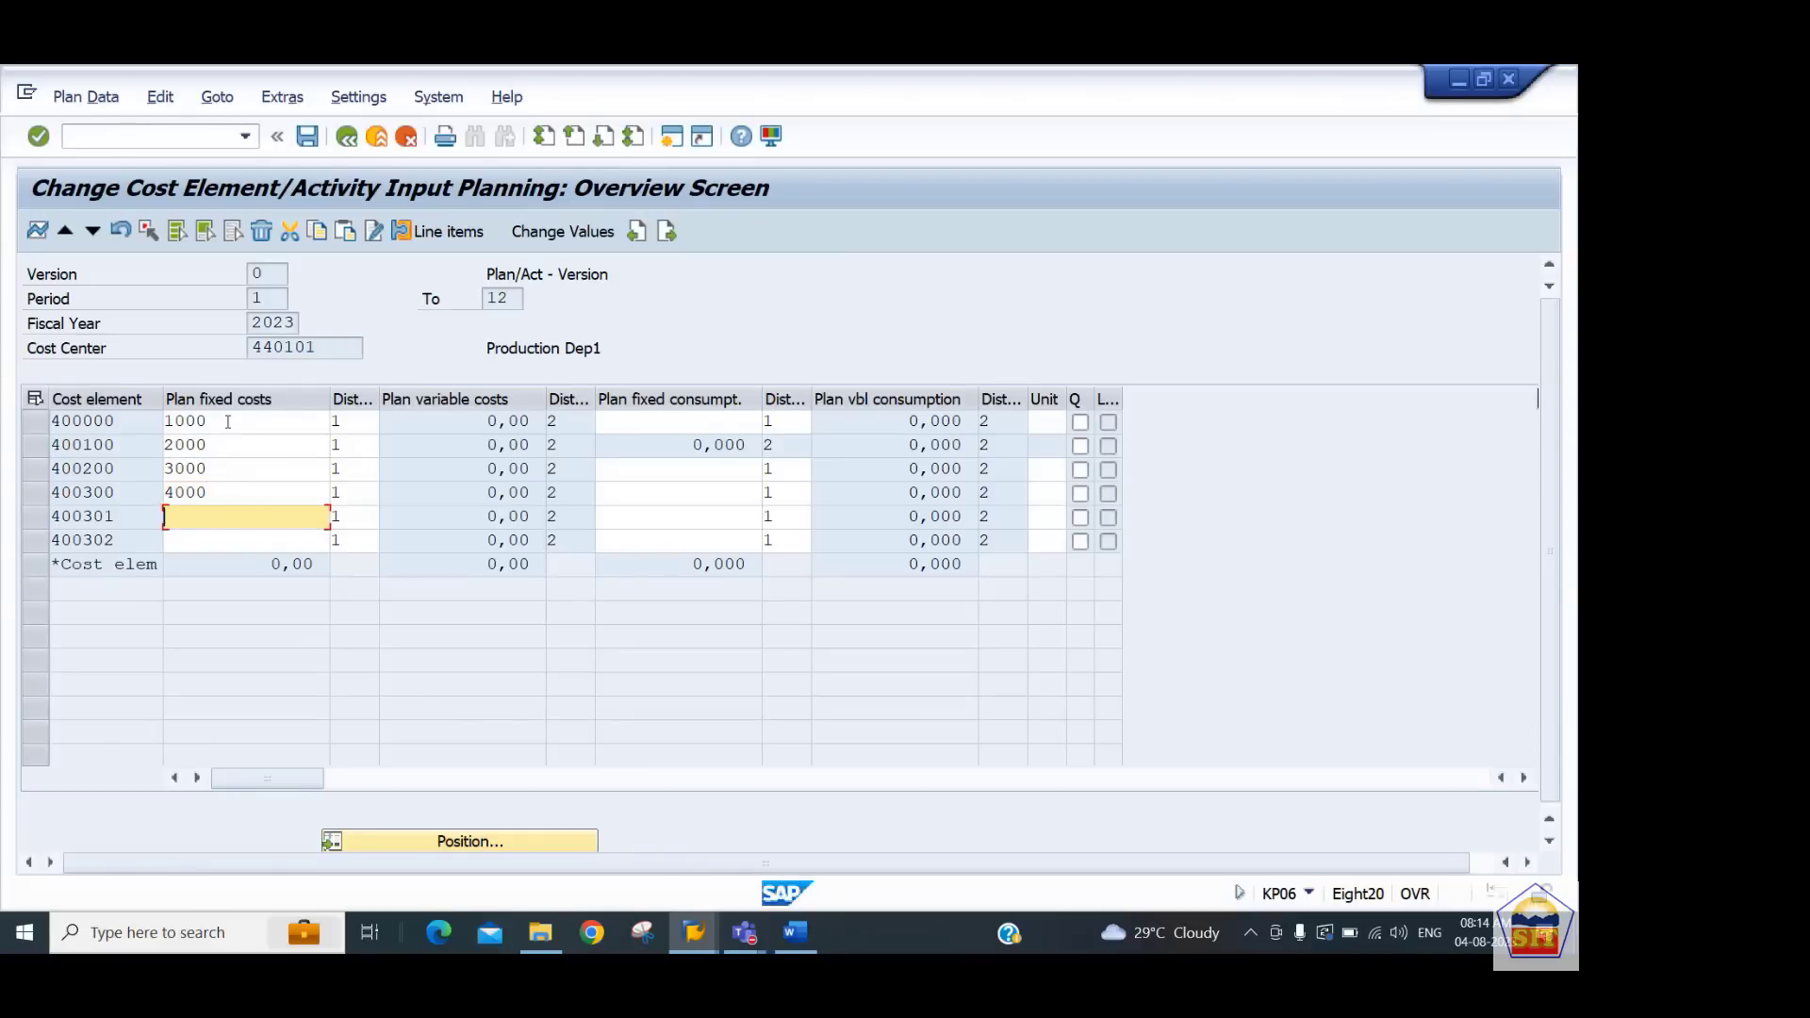
pyautogui.write('5000')
pyautogui.press('Down')
pyautogui.write('2000')
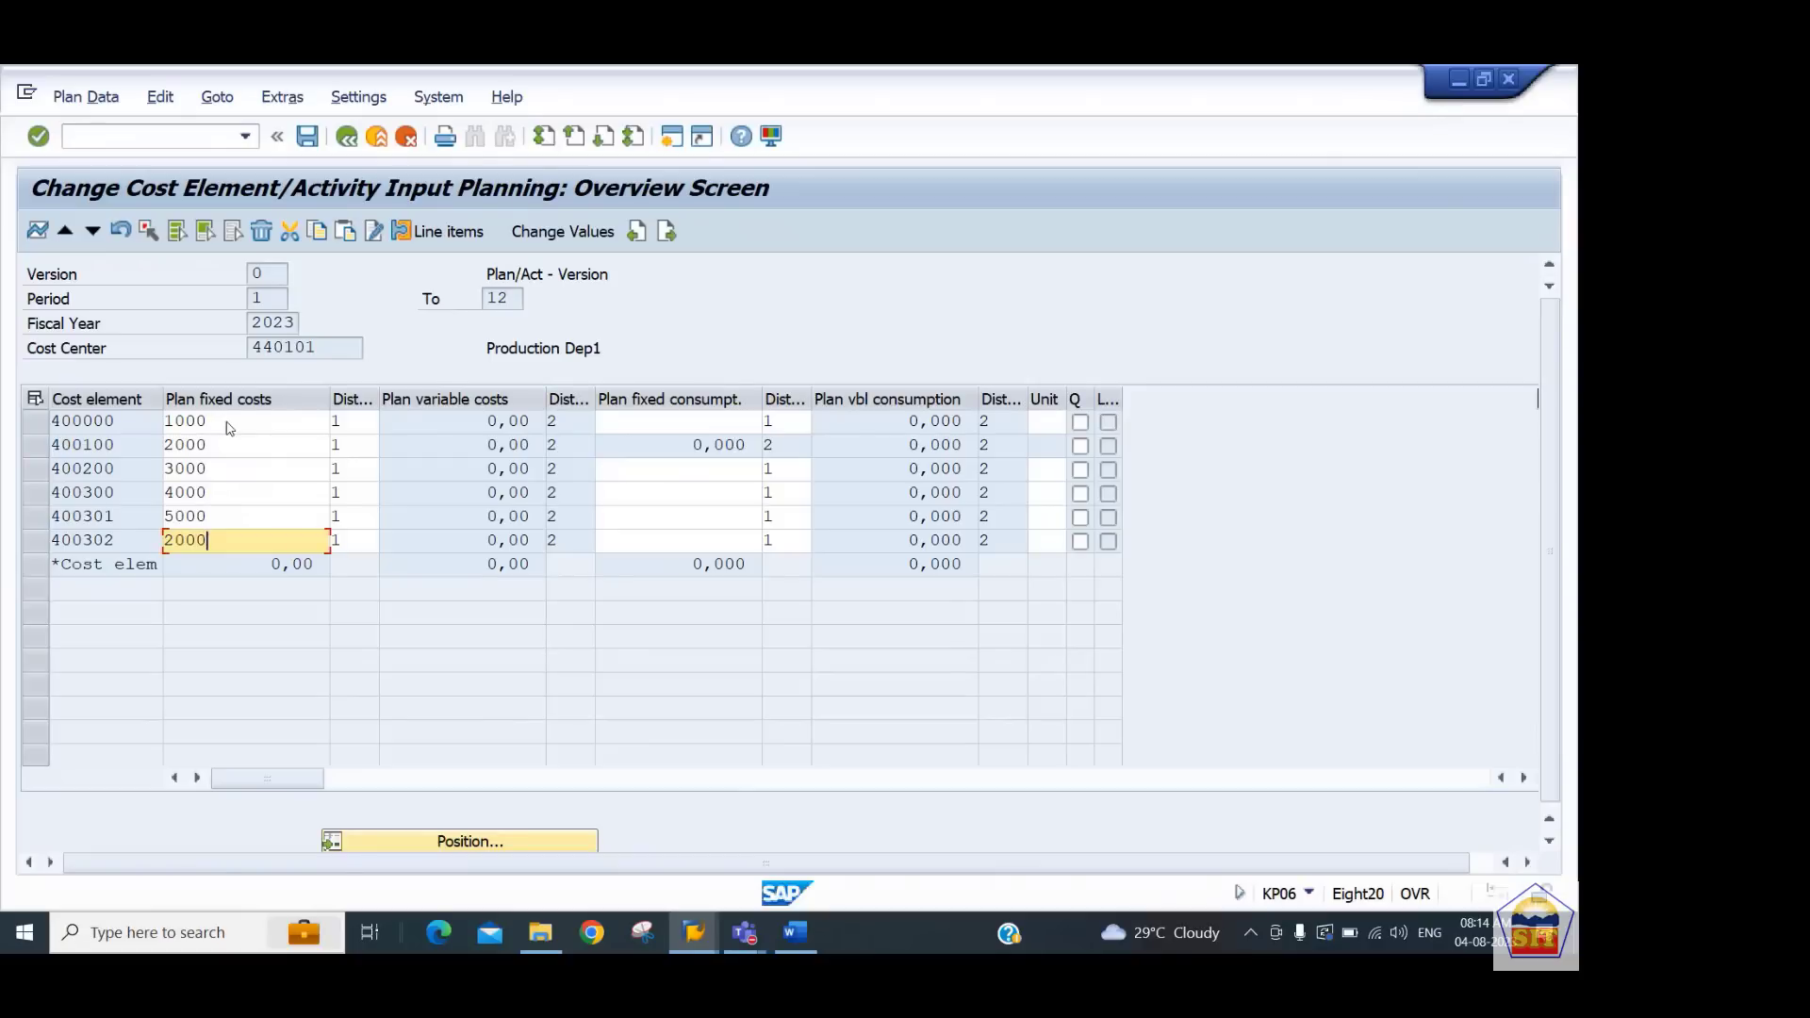
pyautogui.press('Return')
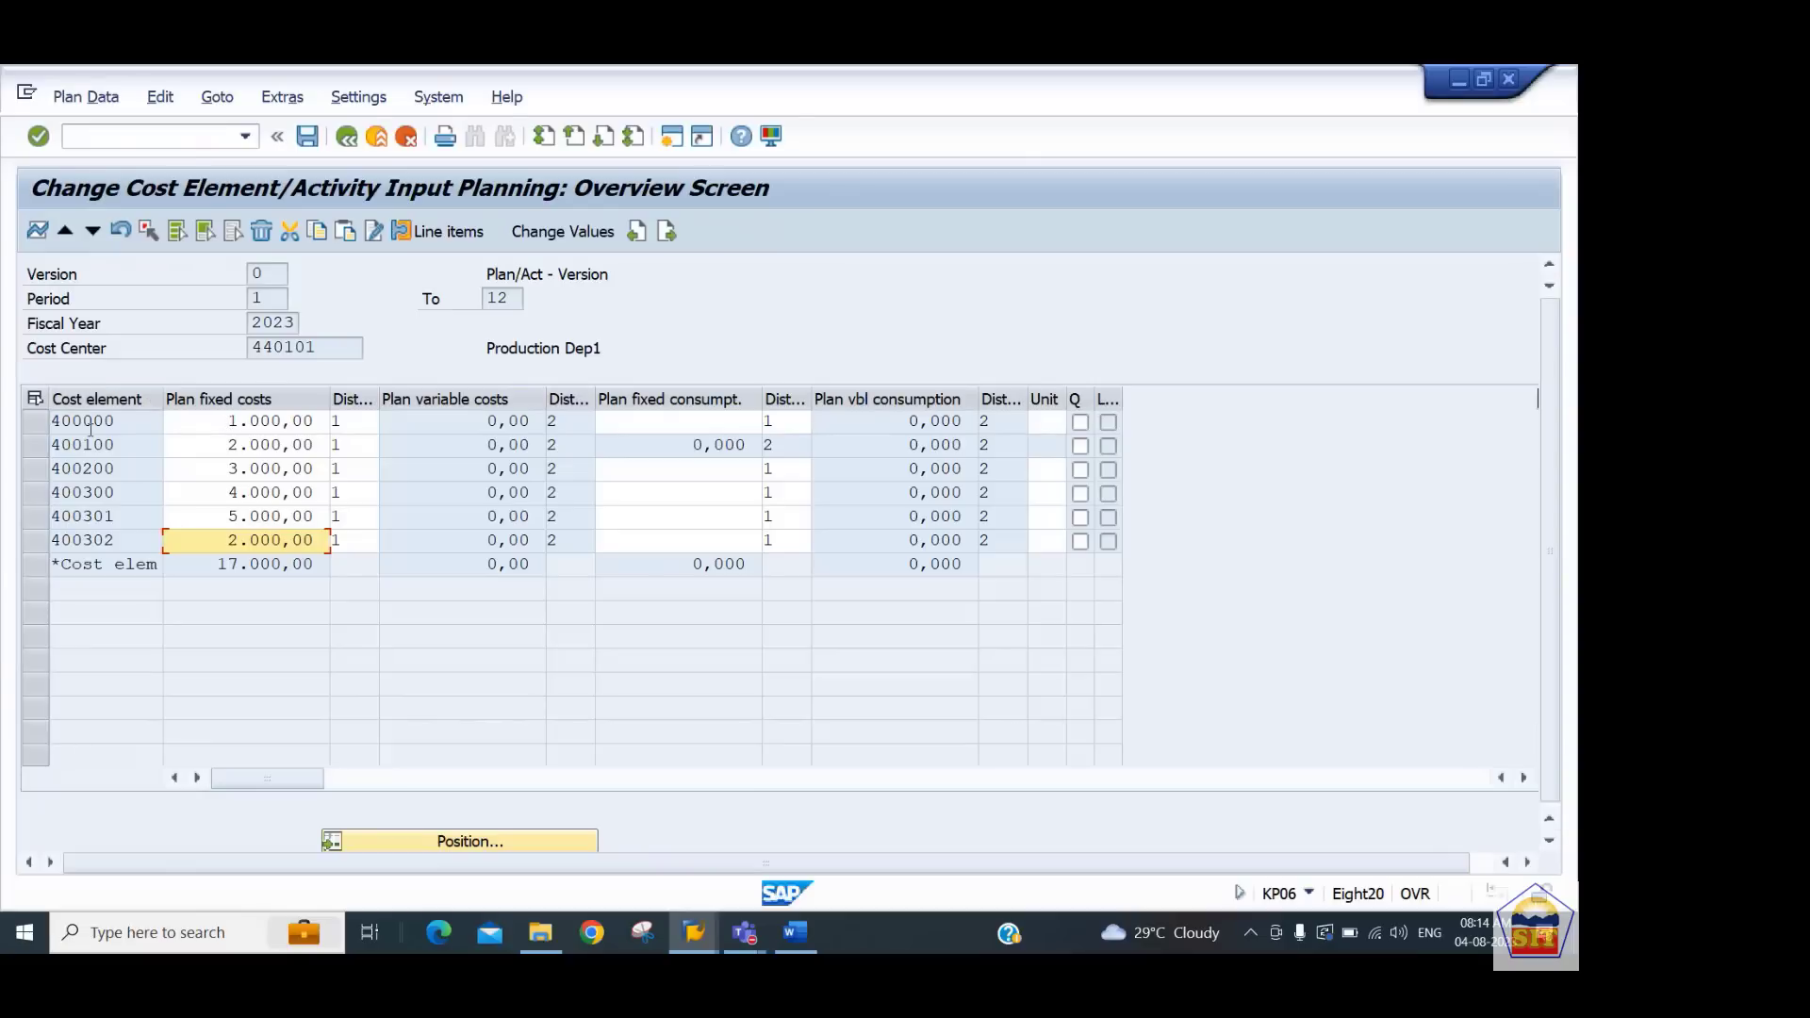
# Copy the plan fixed cost column and paste it into the next cost center, 440102
pyautogui.hotkey('ctrl', 'y')
pyautogui.moveTo(311, 421); pyautogui.dragTo(300, 538)
pyautogui.hotkey('ctrl', 'c')
pyautogui.moveTo(330, 347); pyautogui.dragTo(171, 348)
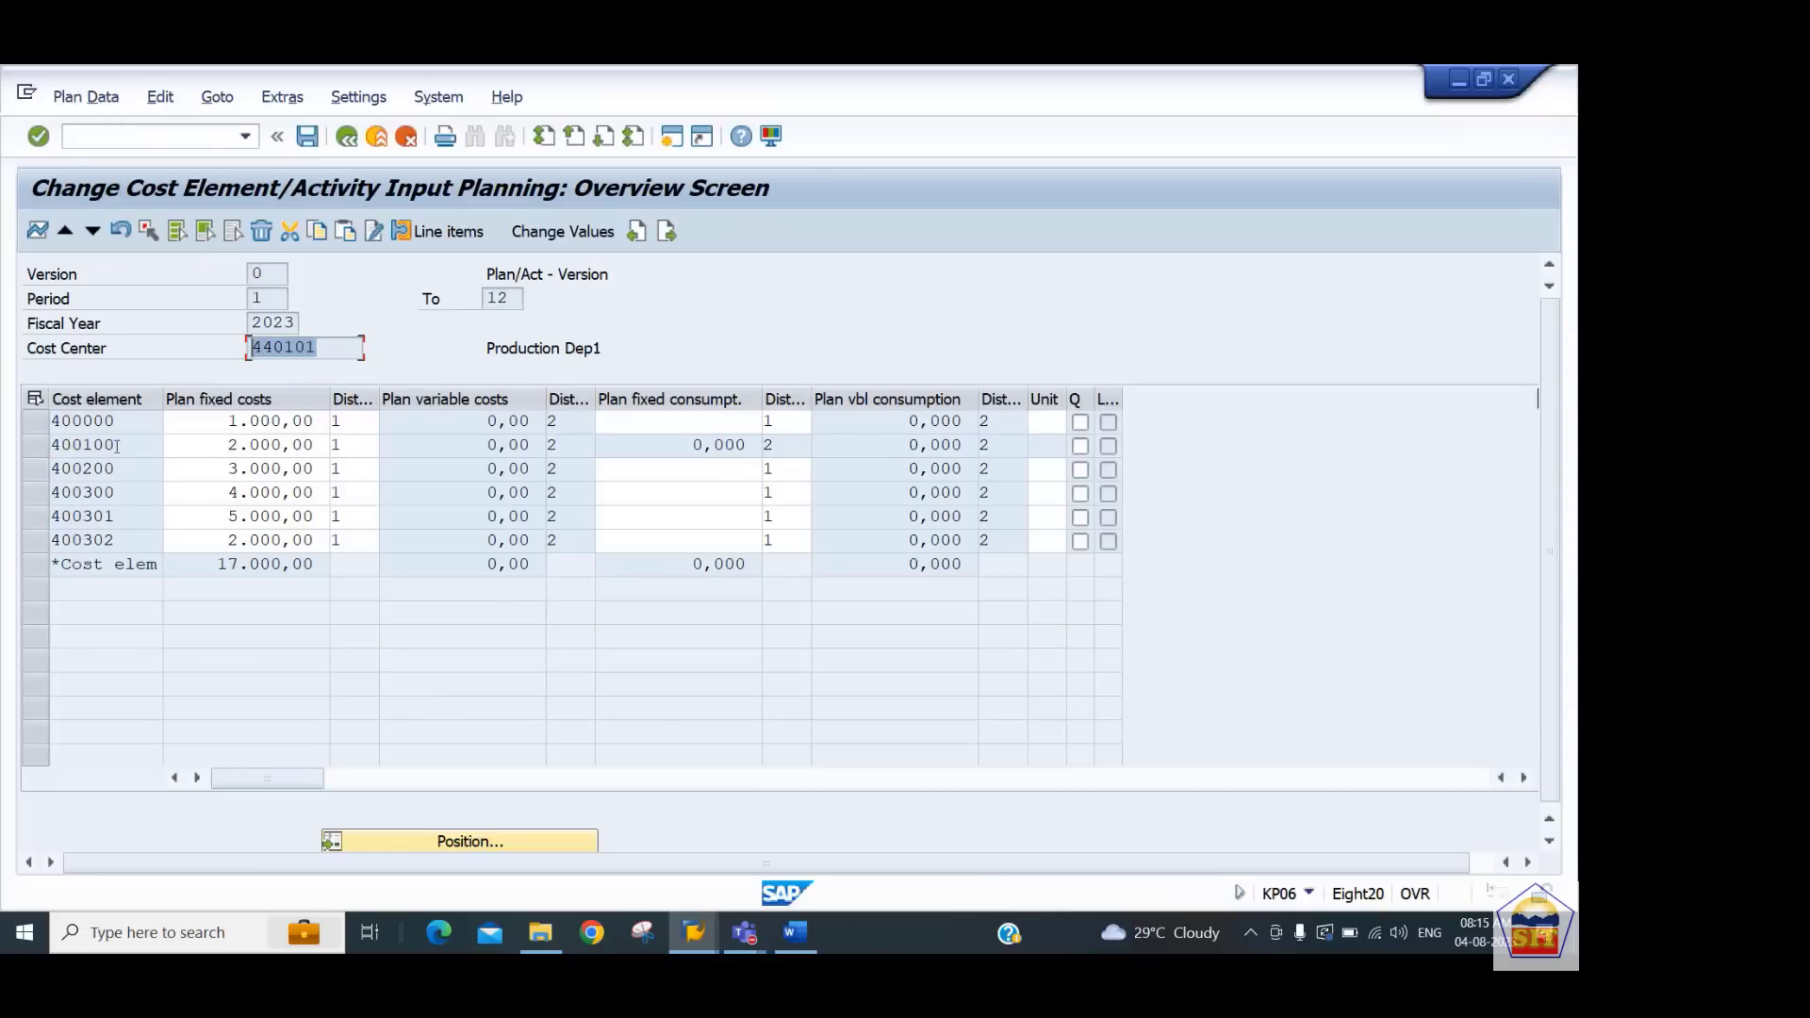
pyautogui.click(94, 232)
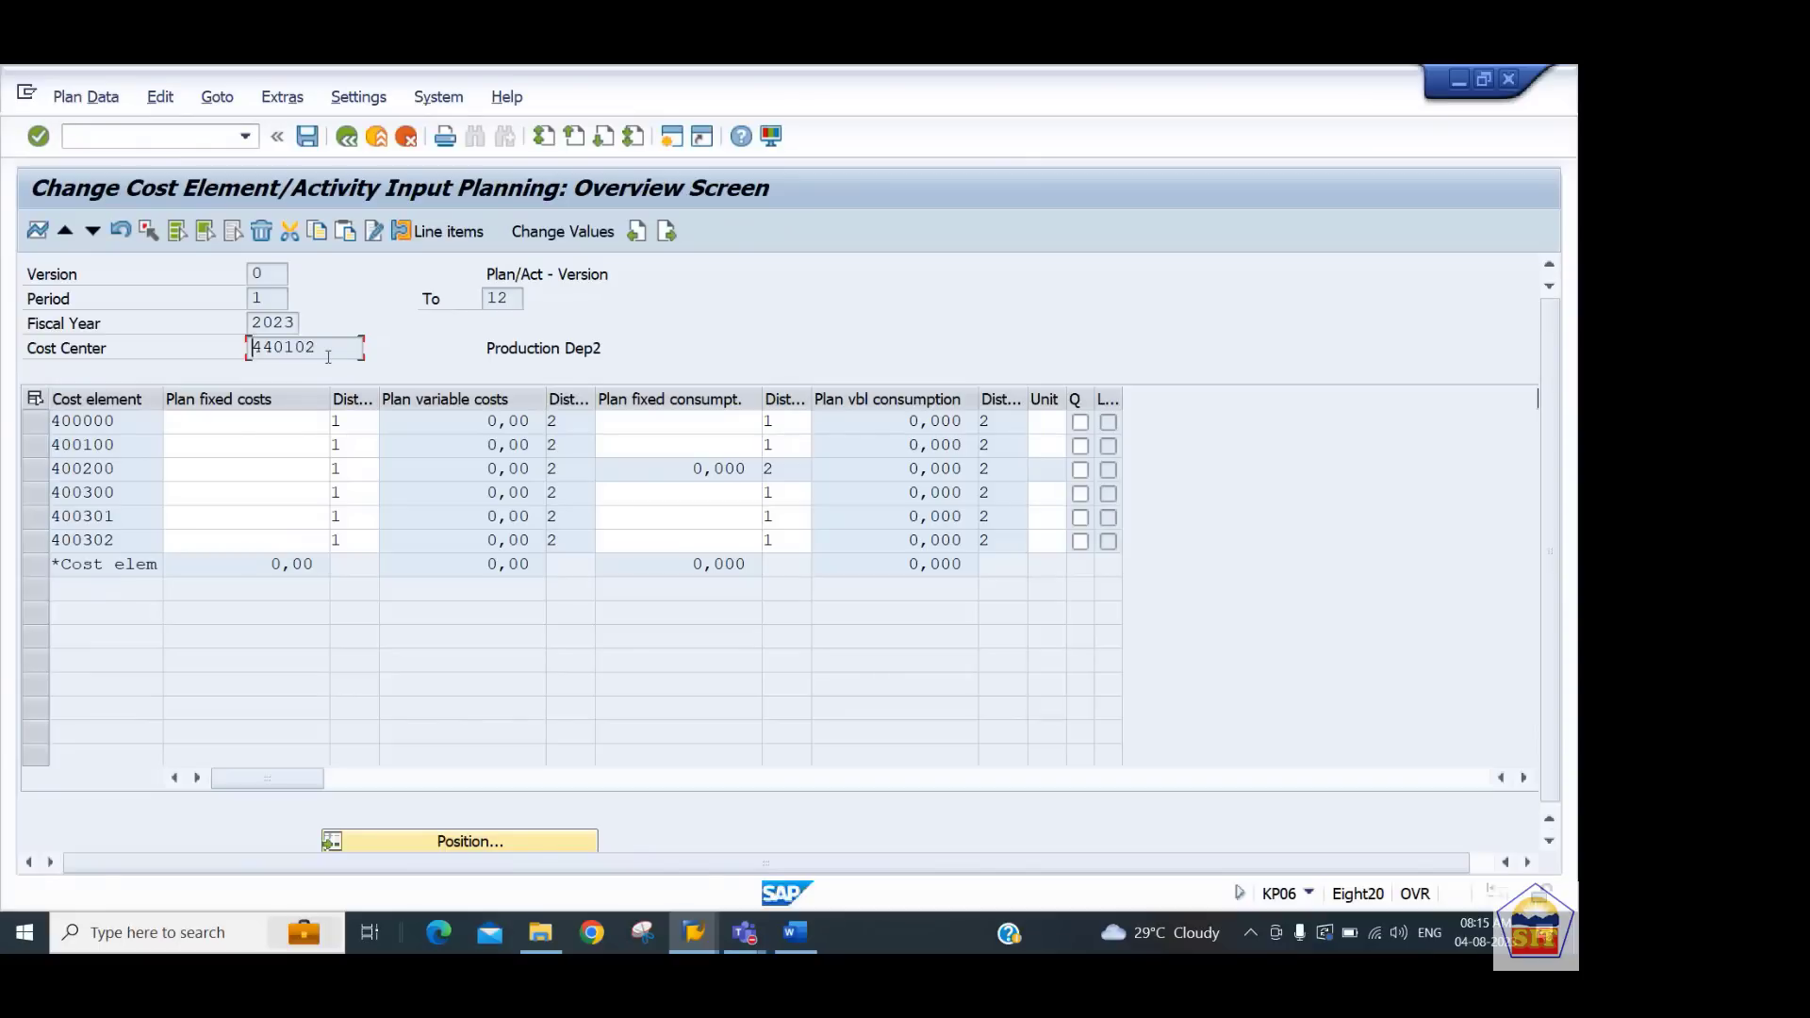
pyautogui.click(247, 420)
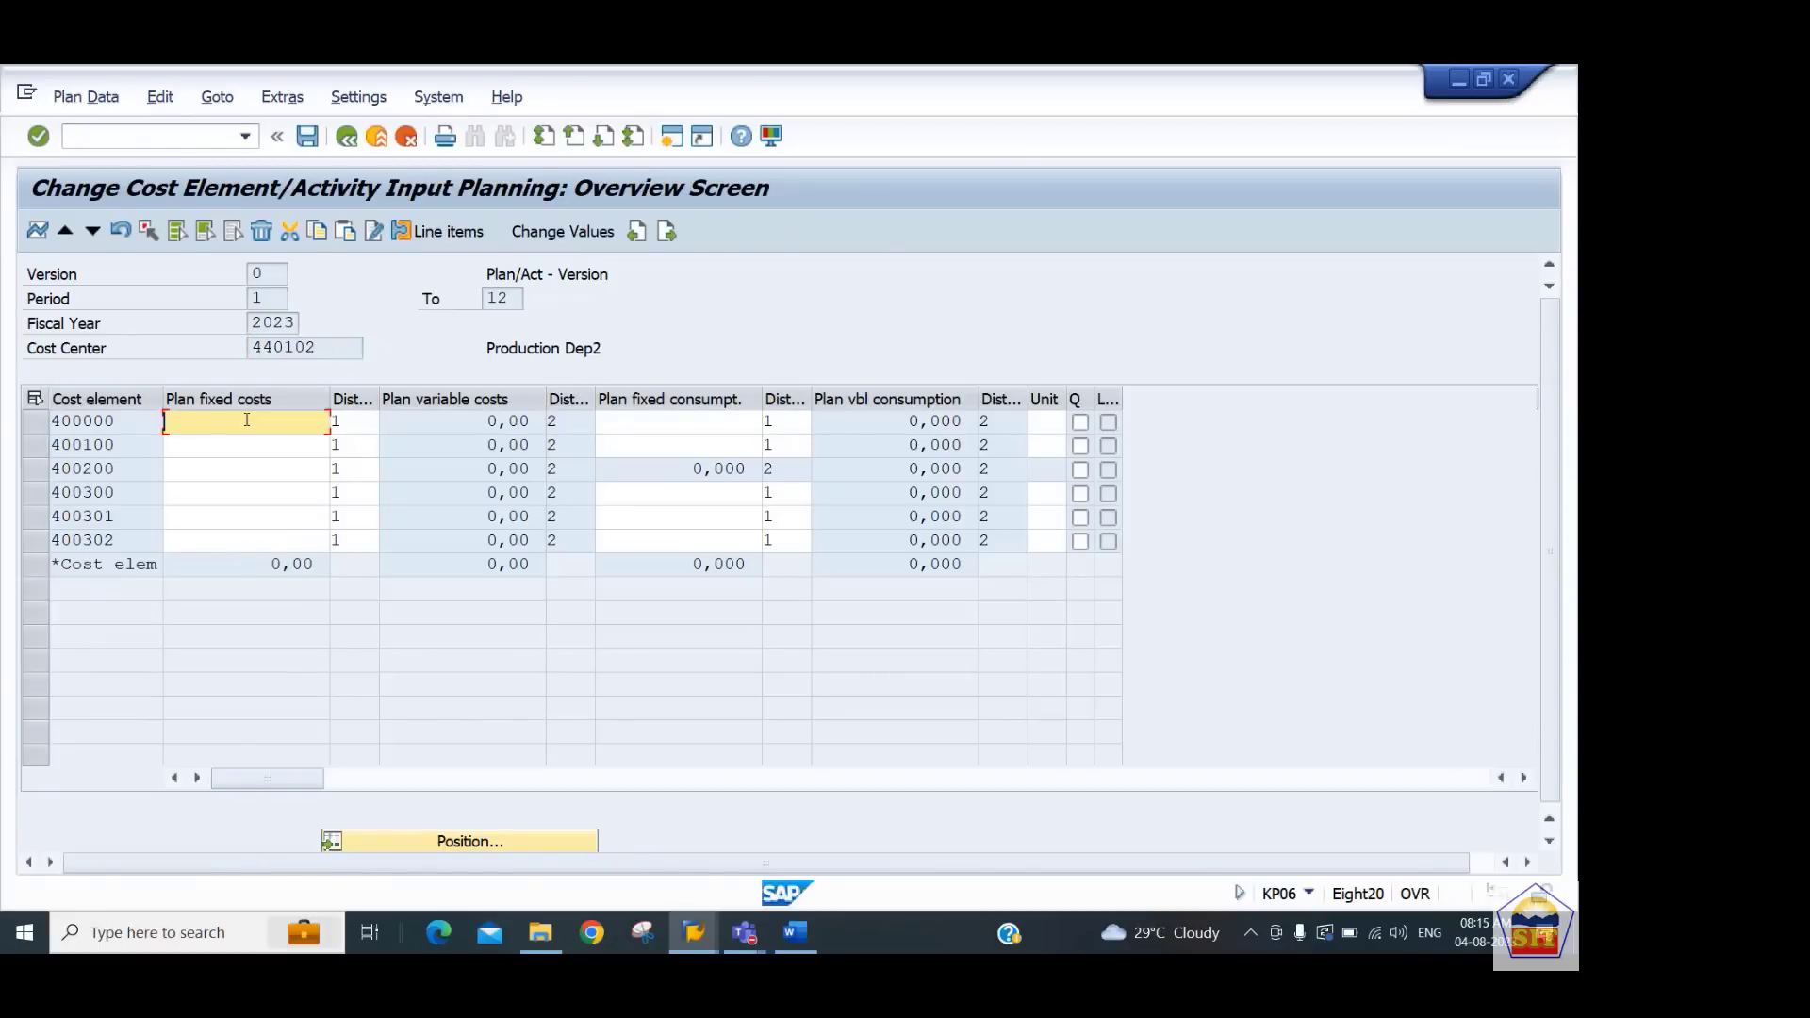
pyautogui.hotkey('ctrl', 'v')
pyautogui.press('Return')
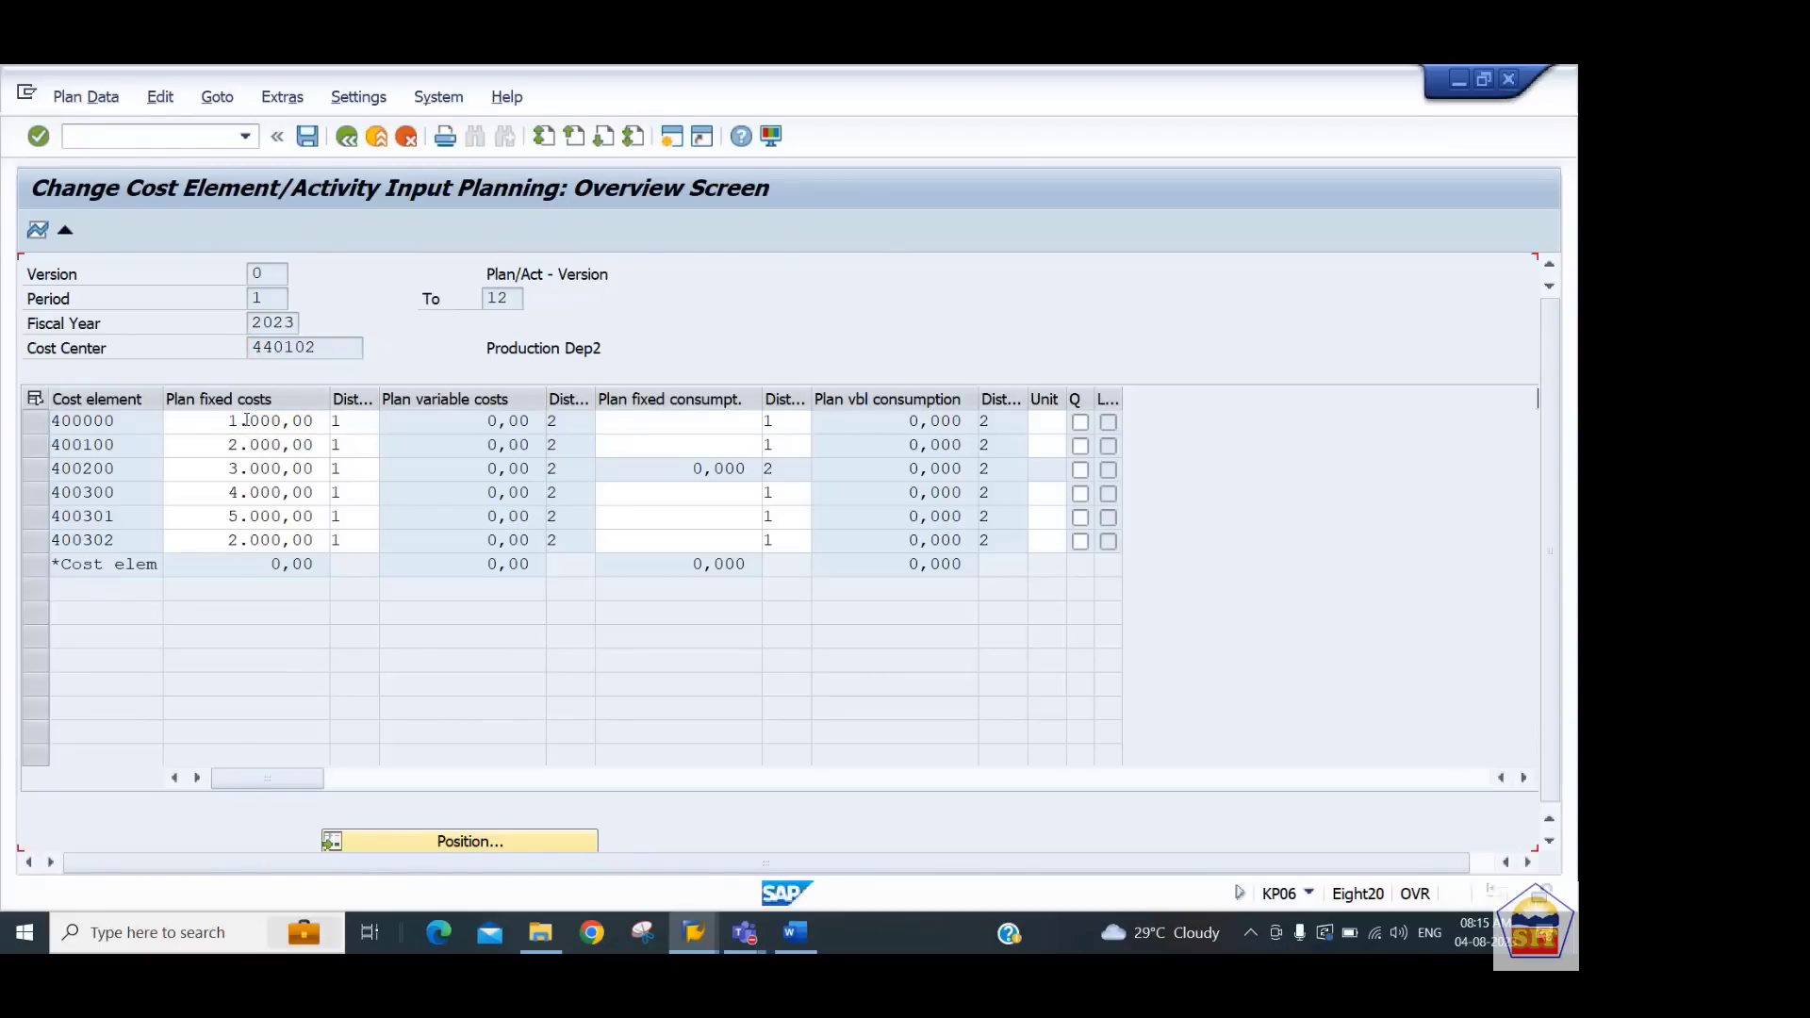
# Paste the same plan fixed costs into cost centers 440201 and 440202
pyautogui.click(92, 232)
pyautogui.hotkey('ctrl', 'v')
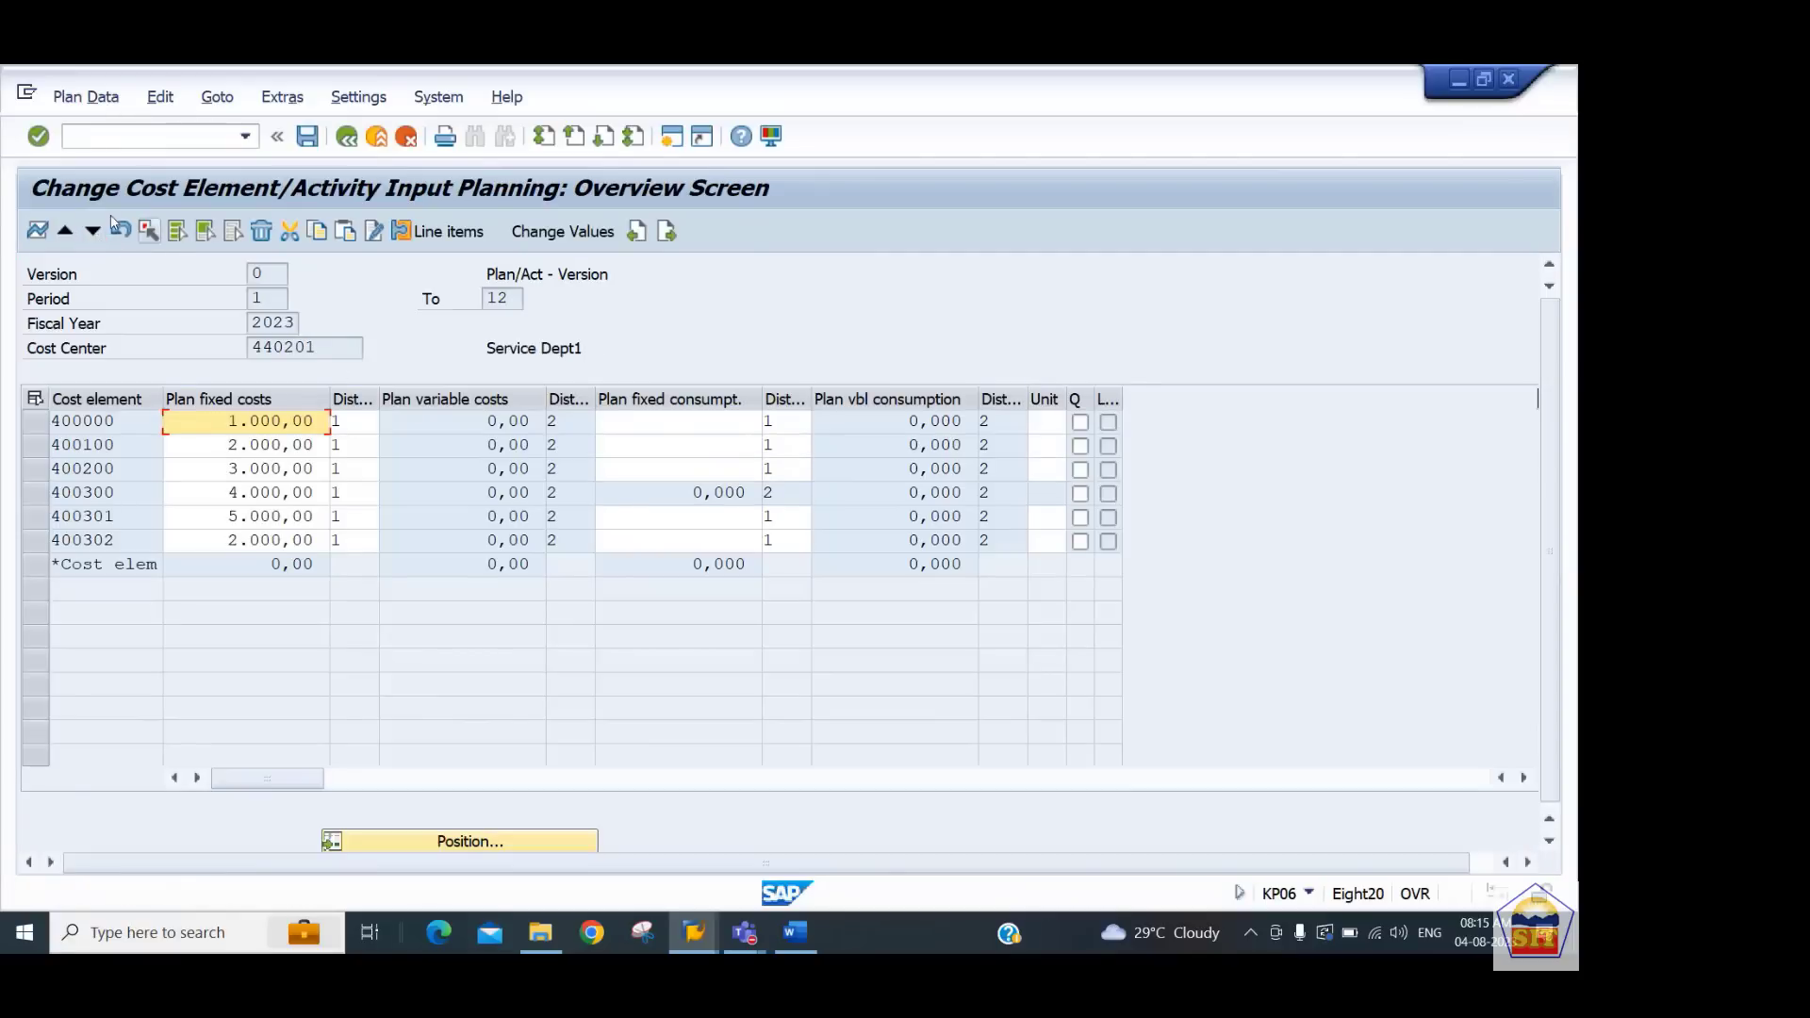
pyautogui.click(92, 232)
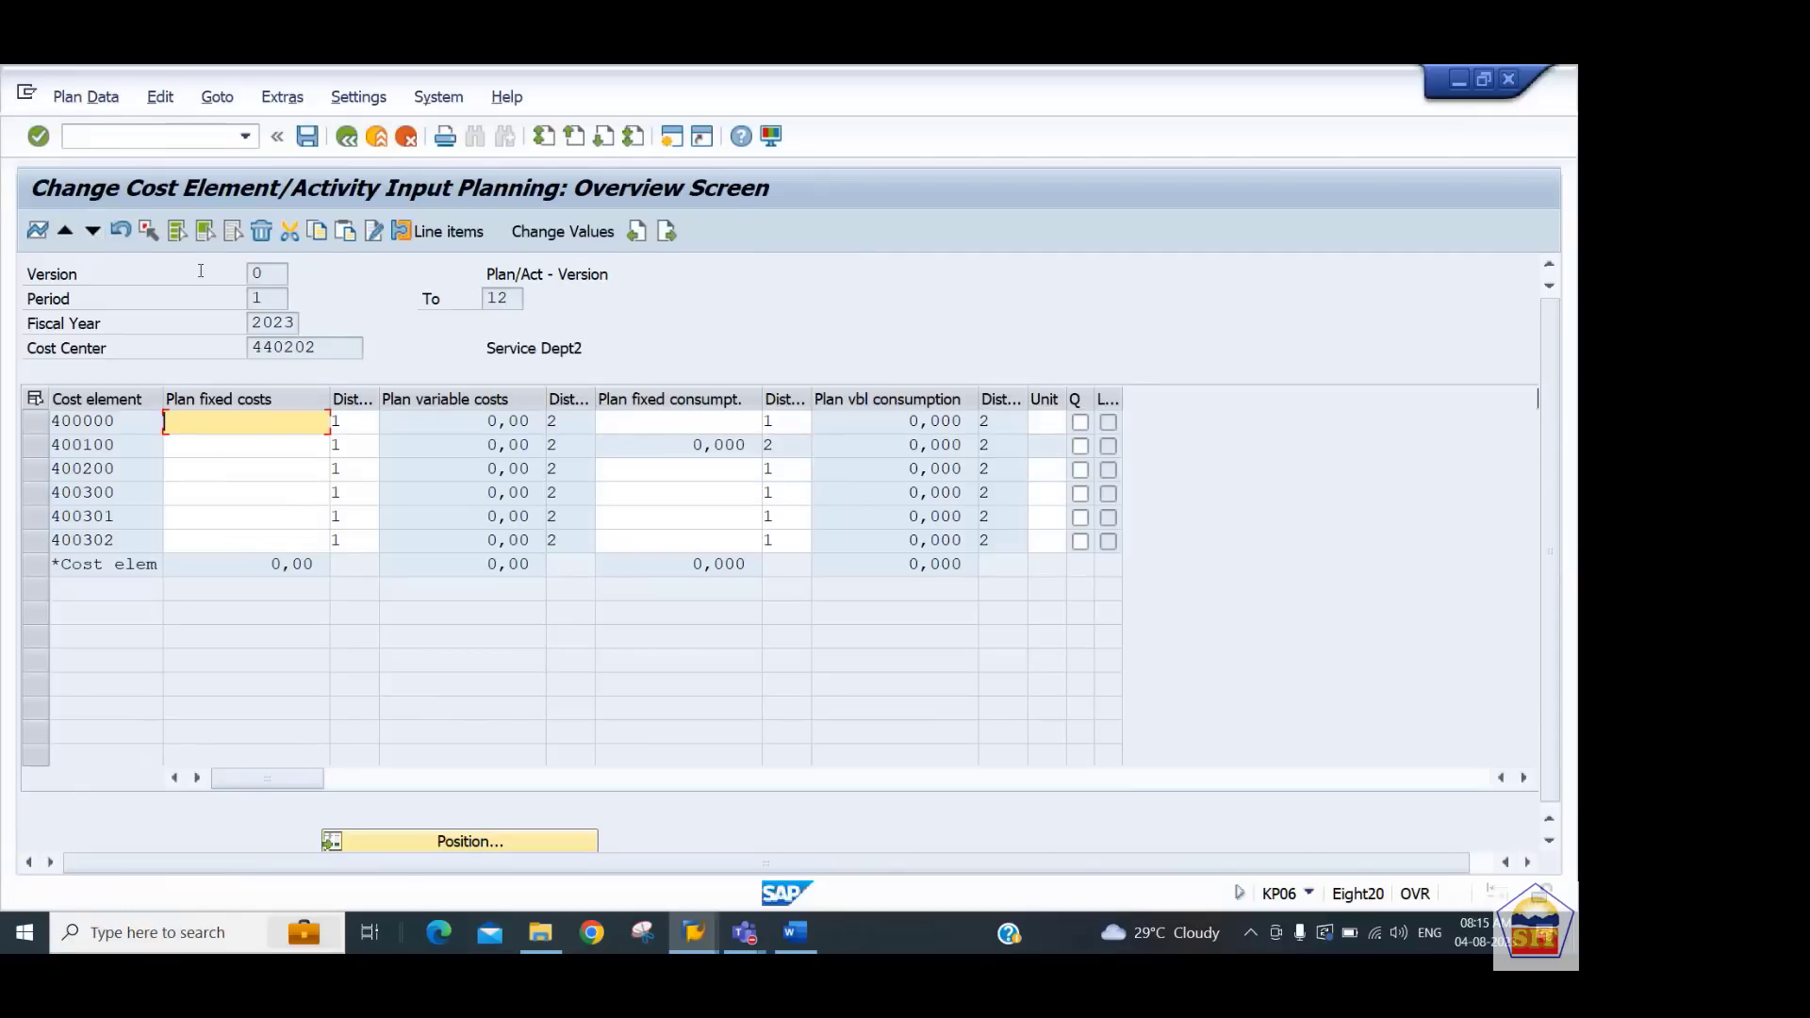
pyautogui.write('1.000,00 2.000,00 3.000,00 4.000,00 5.000,00 2.000,00')
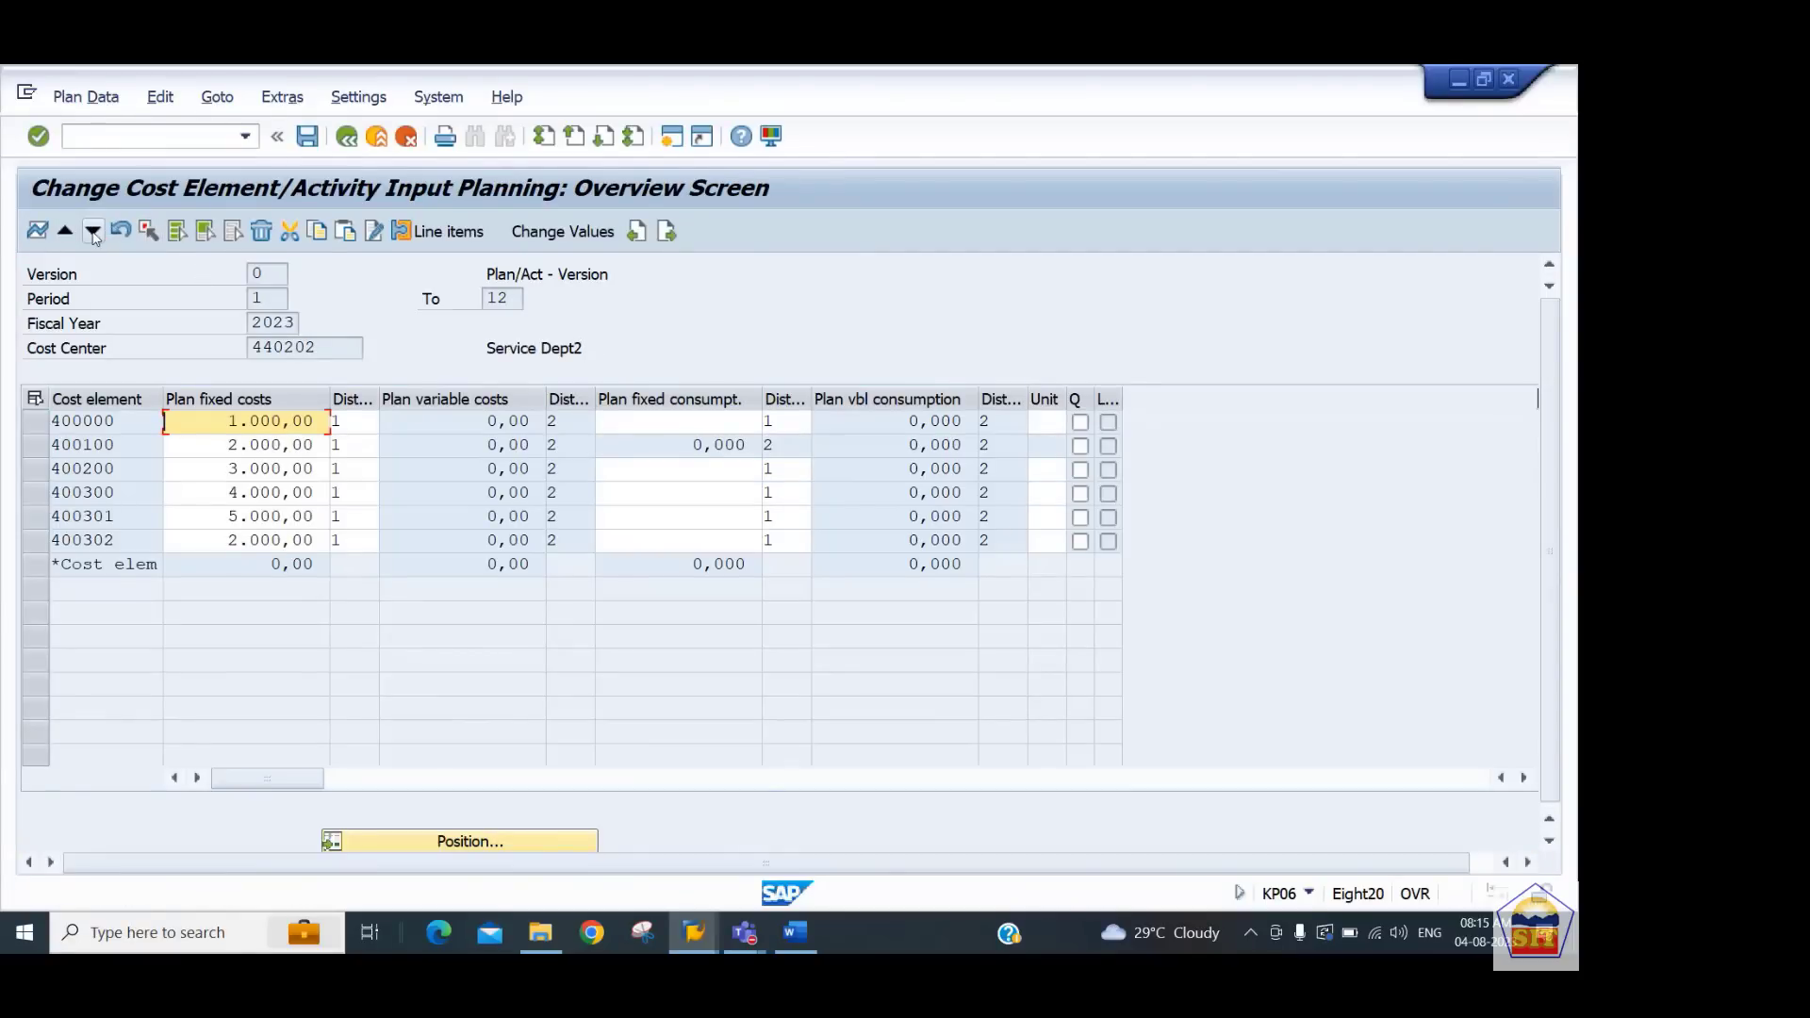
# Change 440202's plan fixed costs to 2000, 1000, 1000, 3000 and 2000 for the first five cost elements
pyautogui.write('2')
pyautogui.click(234, 445)
pyautogui.write('1')
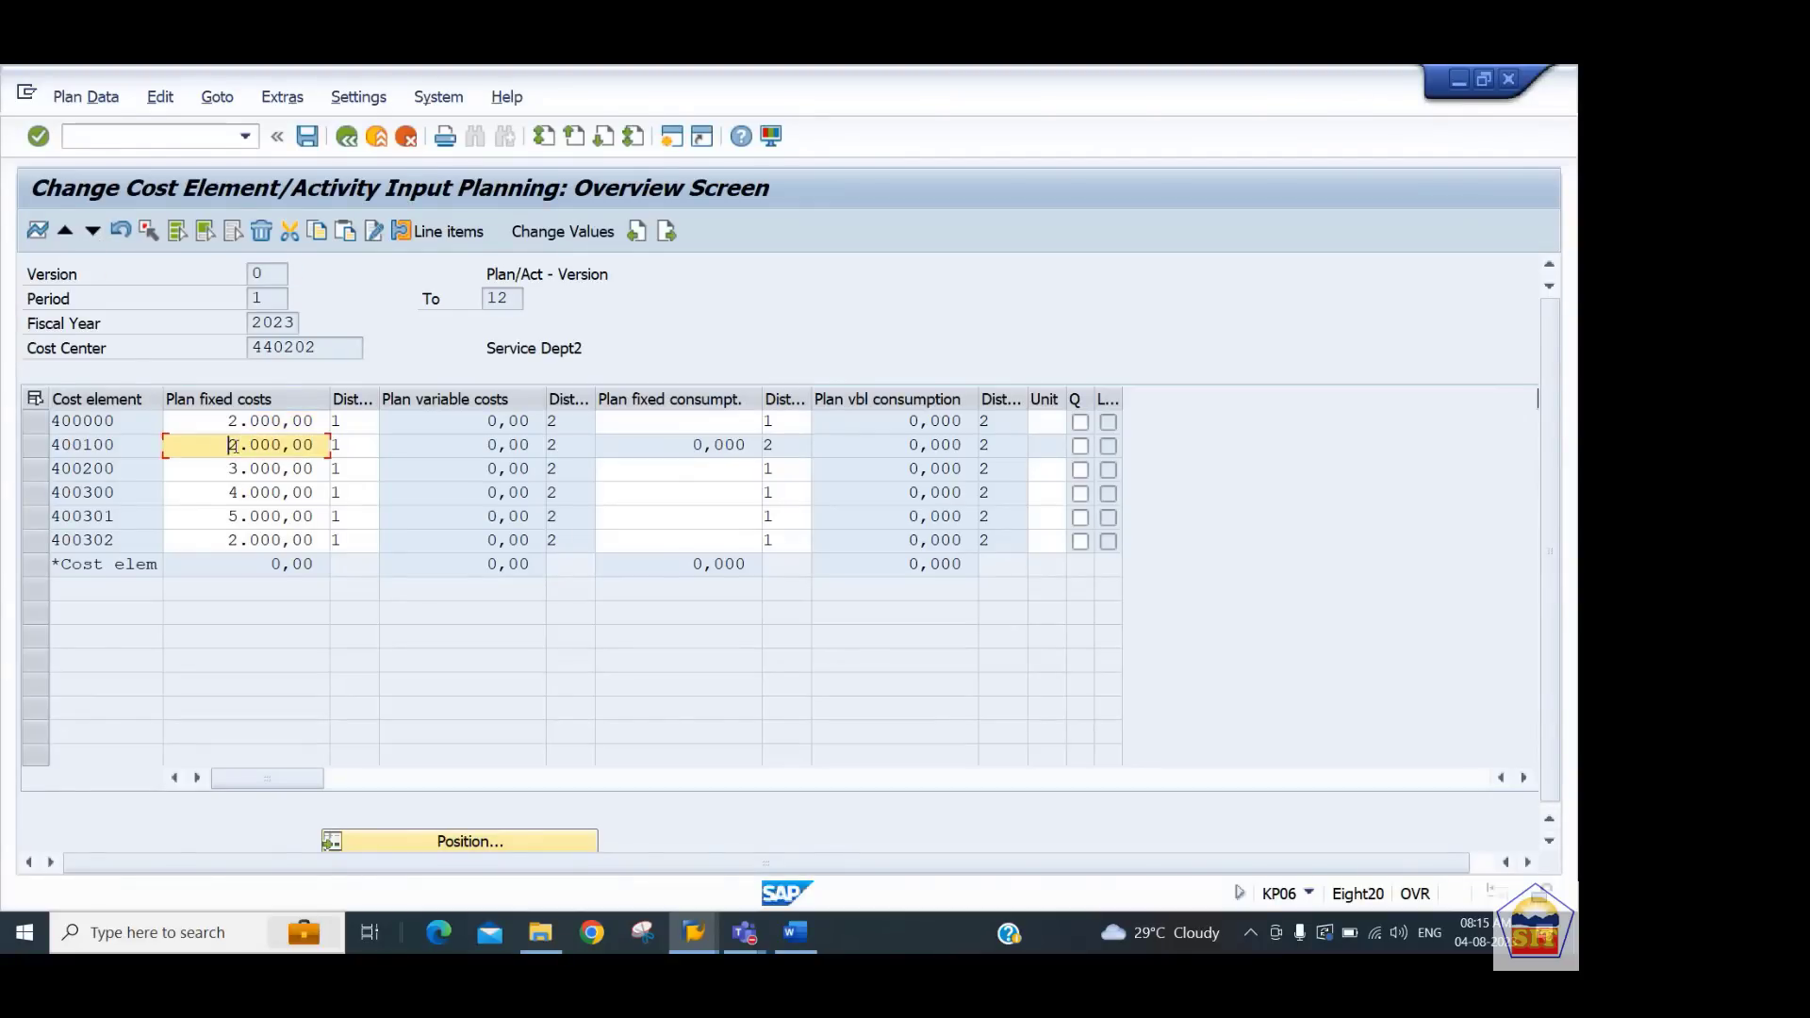
pyautogui.press('Down')
pyautogui.write('1')
pyautogui.press('Down')
pyautogui.write('3')
pyautogui.press('Down')
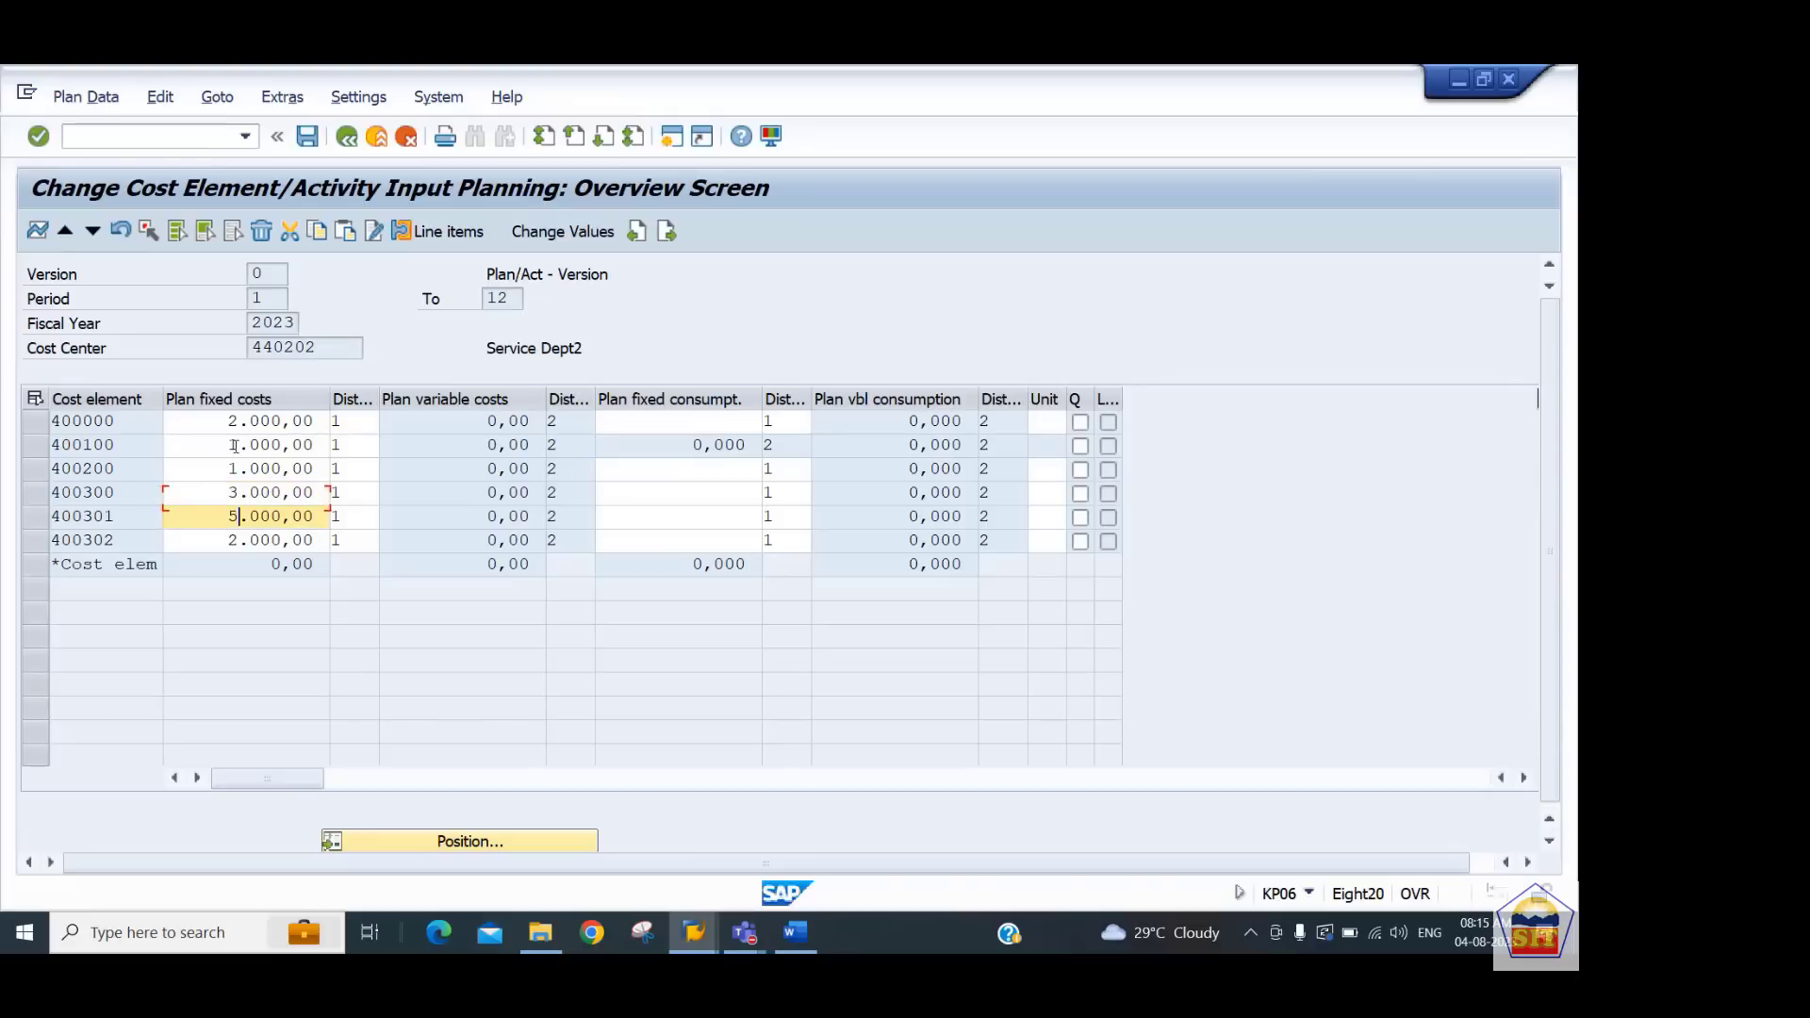
pyautogui.write('2')
pyautogui.press('Return')
# Move to cost center 440301 and enter plan fixed costs 1000, 2000, 3000, 4000, 5000 and 2000
pyautogui.click(92, 231)
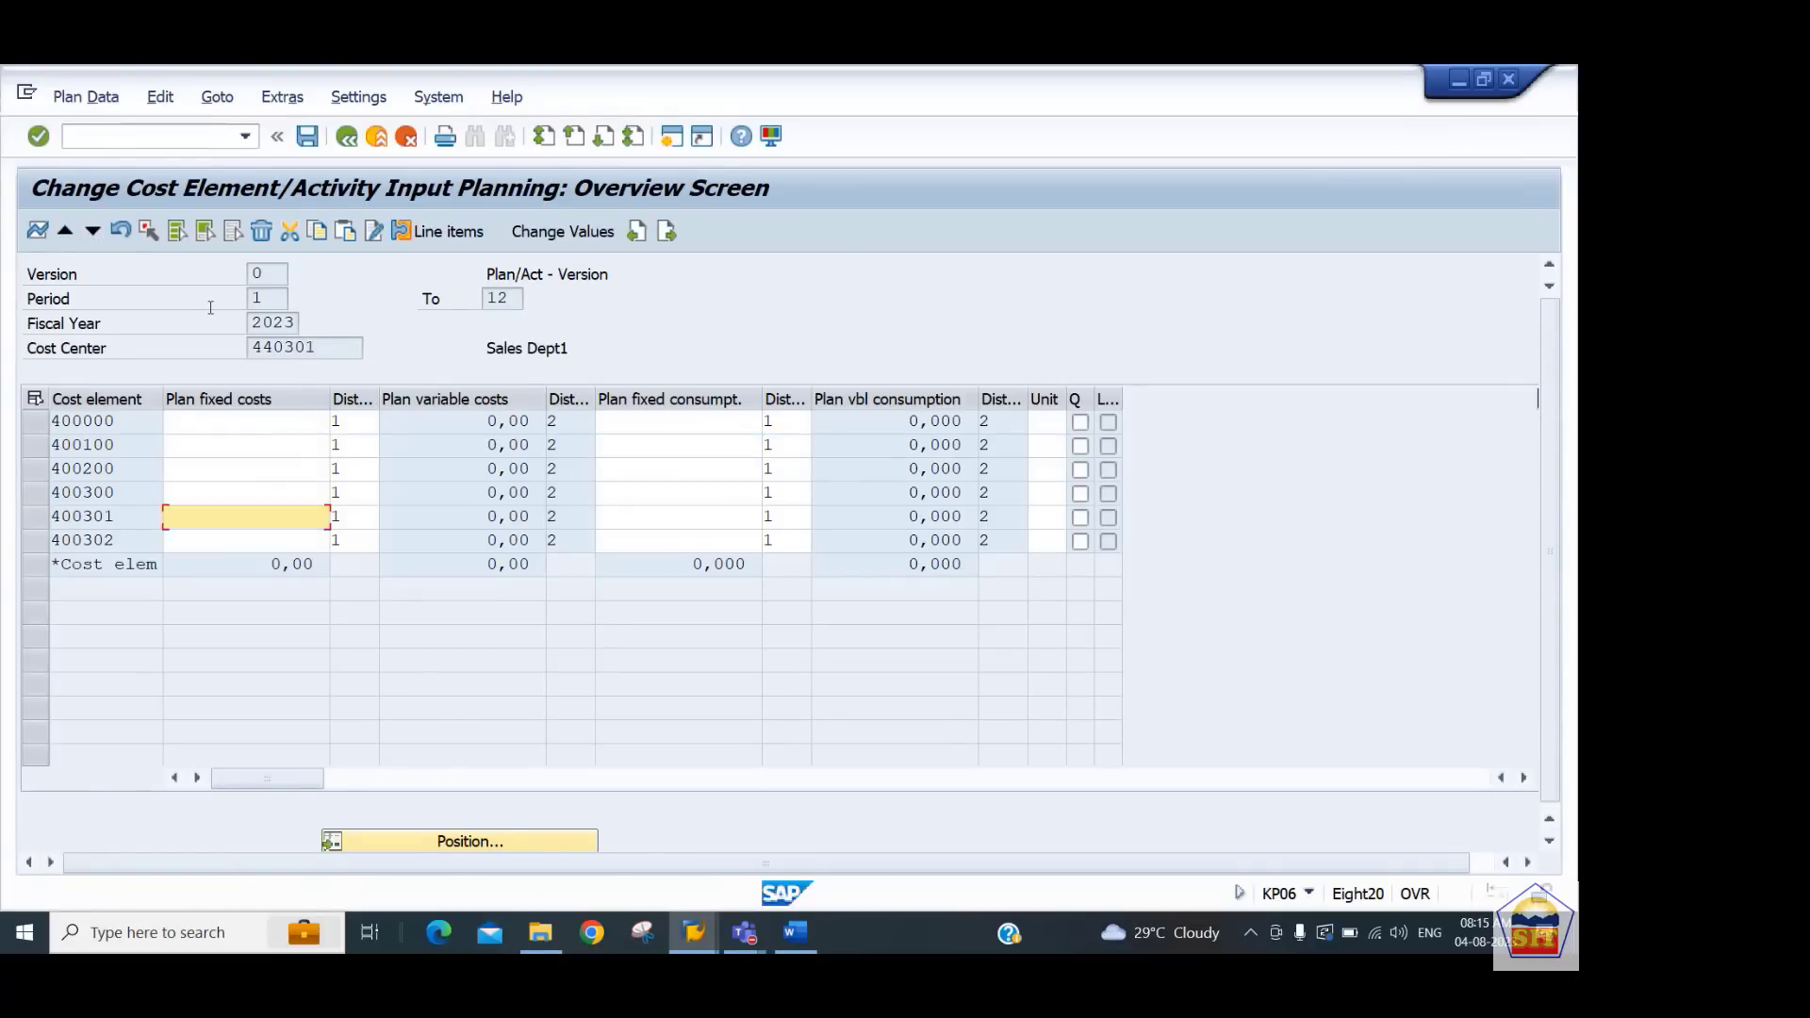
pyautogui.write('5000')
pyautogui.press('Up')
pyautogui.write('4000')
pyautogui.press('Up')
pyautogui.write('3000')
pyautogui.press('Up')
pyautogui.write('2000')
pyautogui.press('Up')
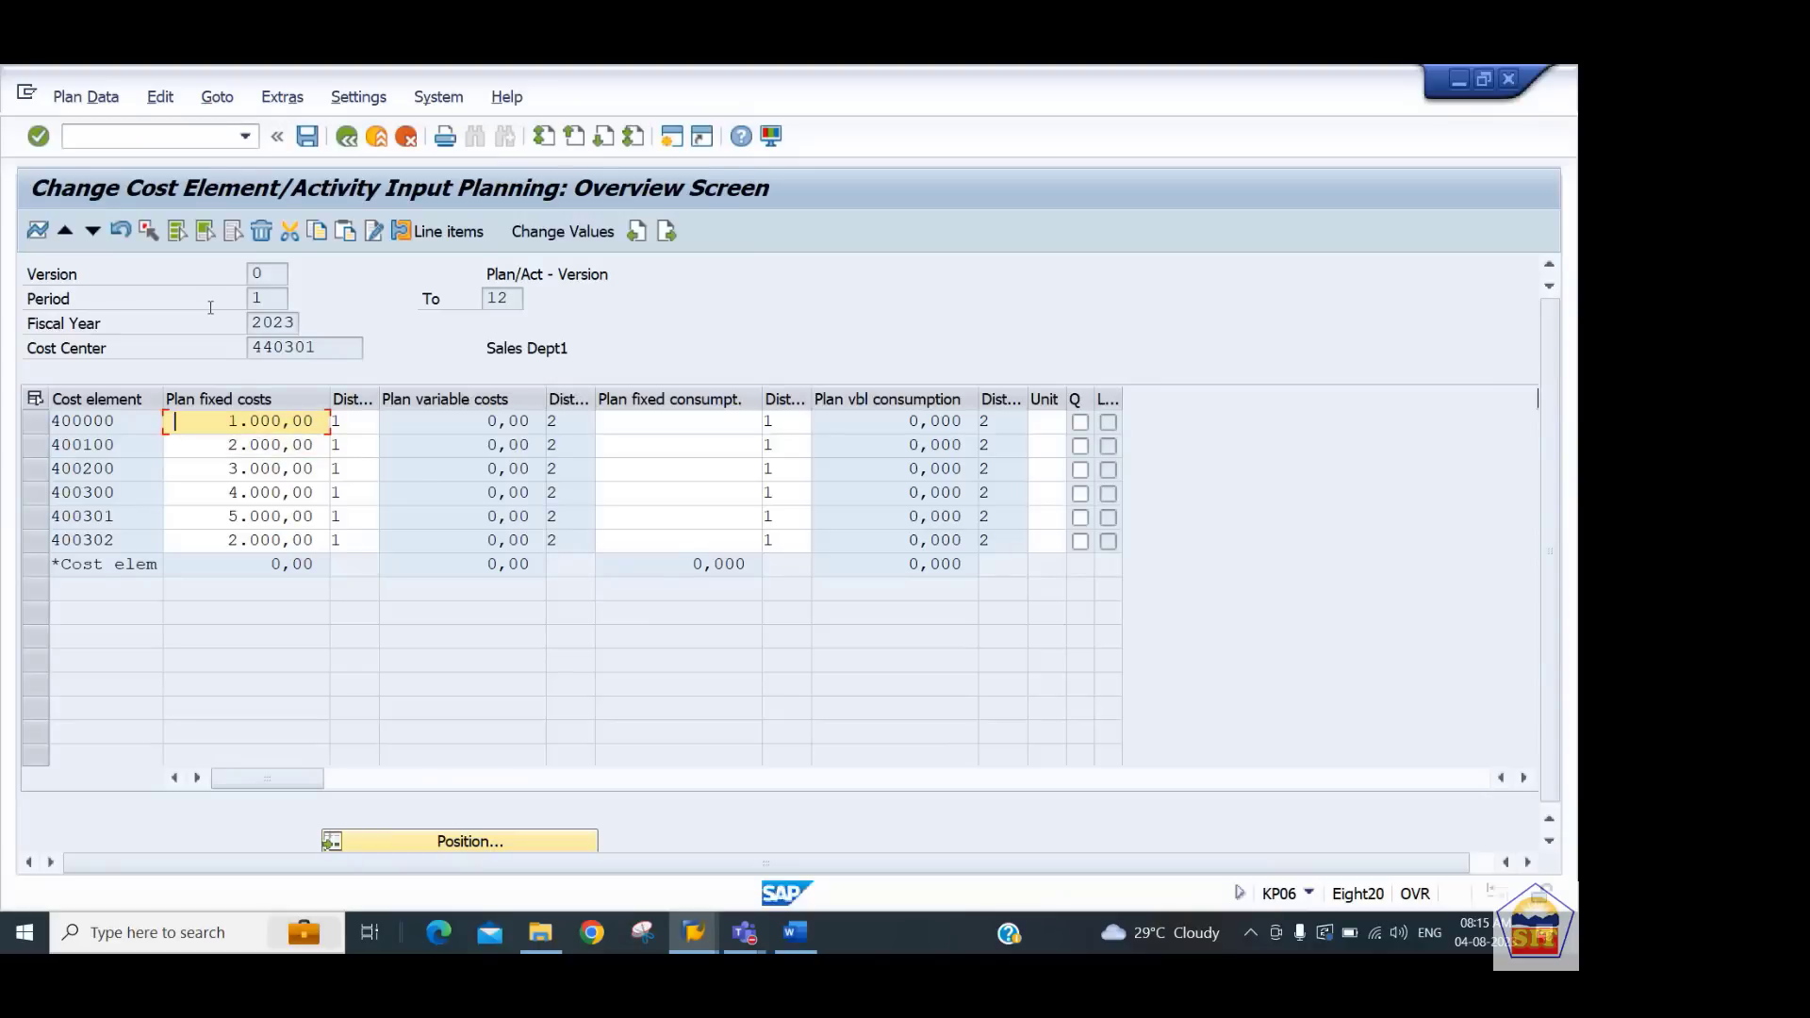
# Change 440301's plan fixed costs to 2000, 1000, 4000 and 5000 for the first four cost elements
pyautogui.press('Right')
pyautogui.press('Right')
pyautogui.write('2')
pyautogui.press('Down')
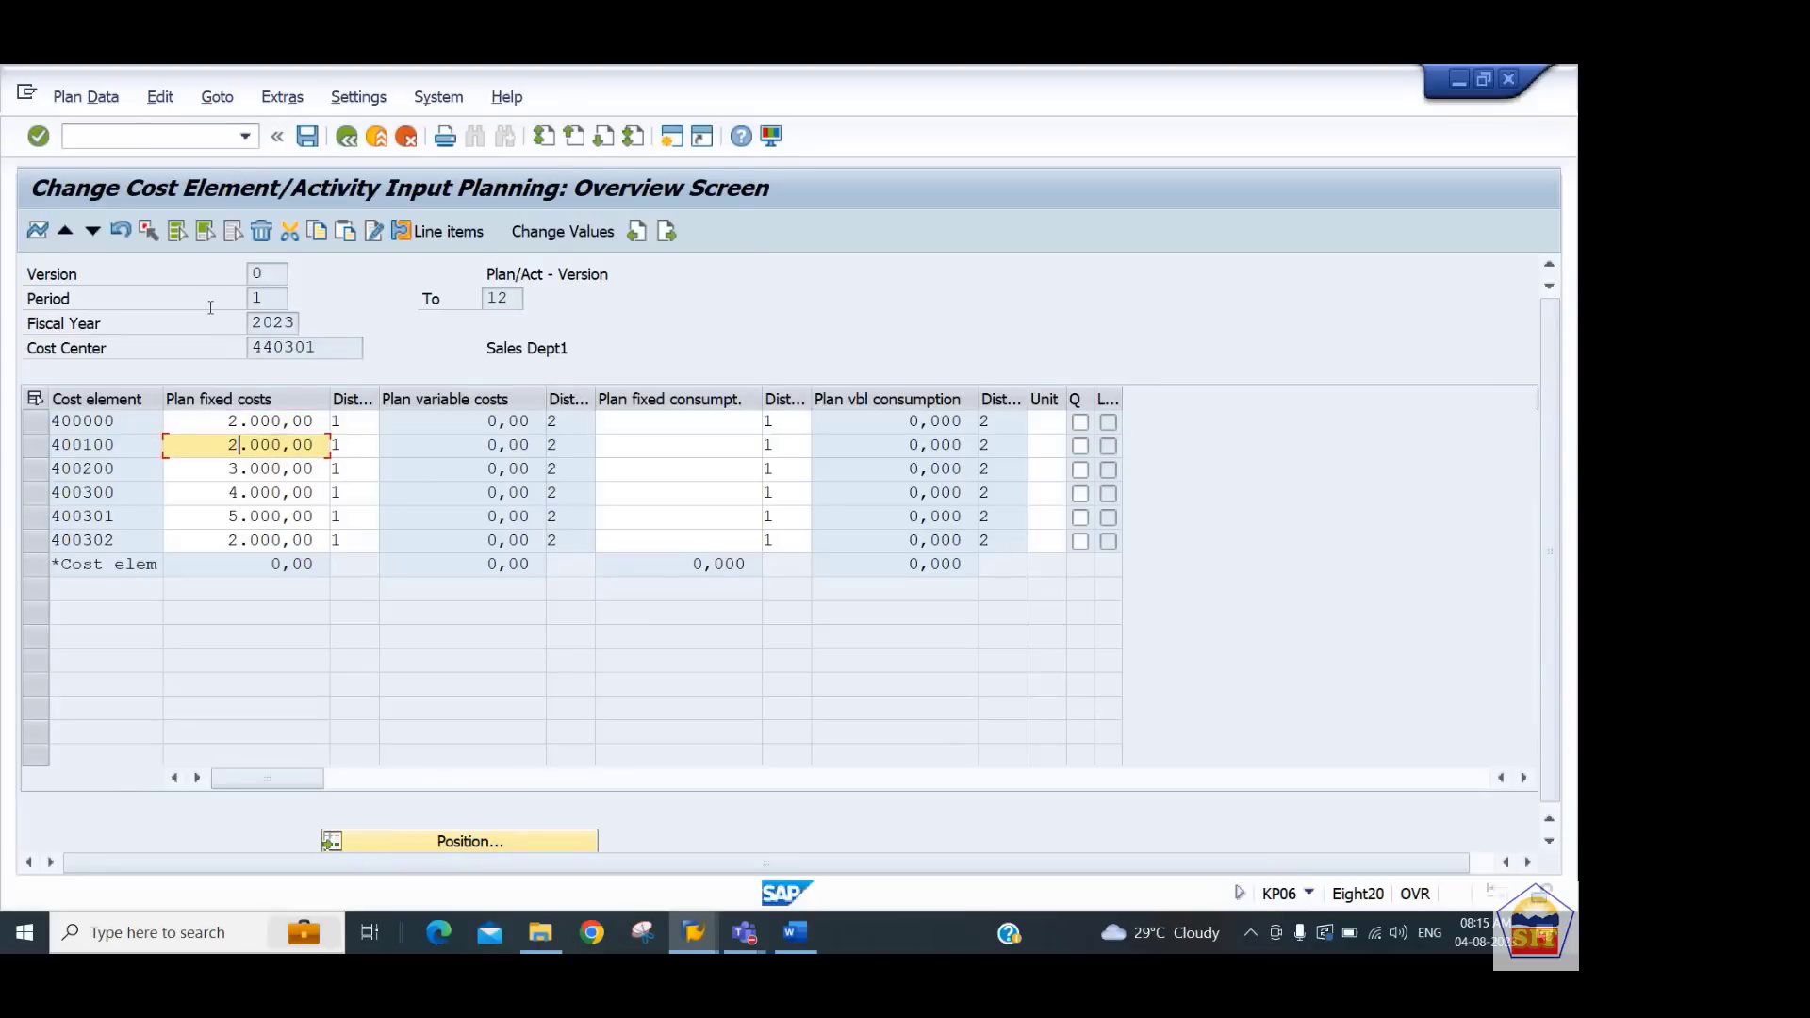
pyautogui.write('1')
pyautogui.press('Down')
pyautogui.write('4')
pyautogui.press('Down')
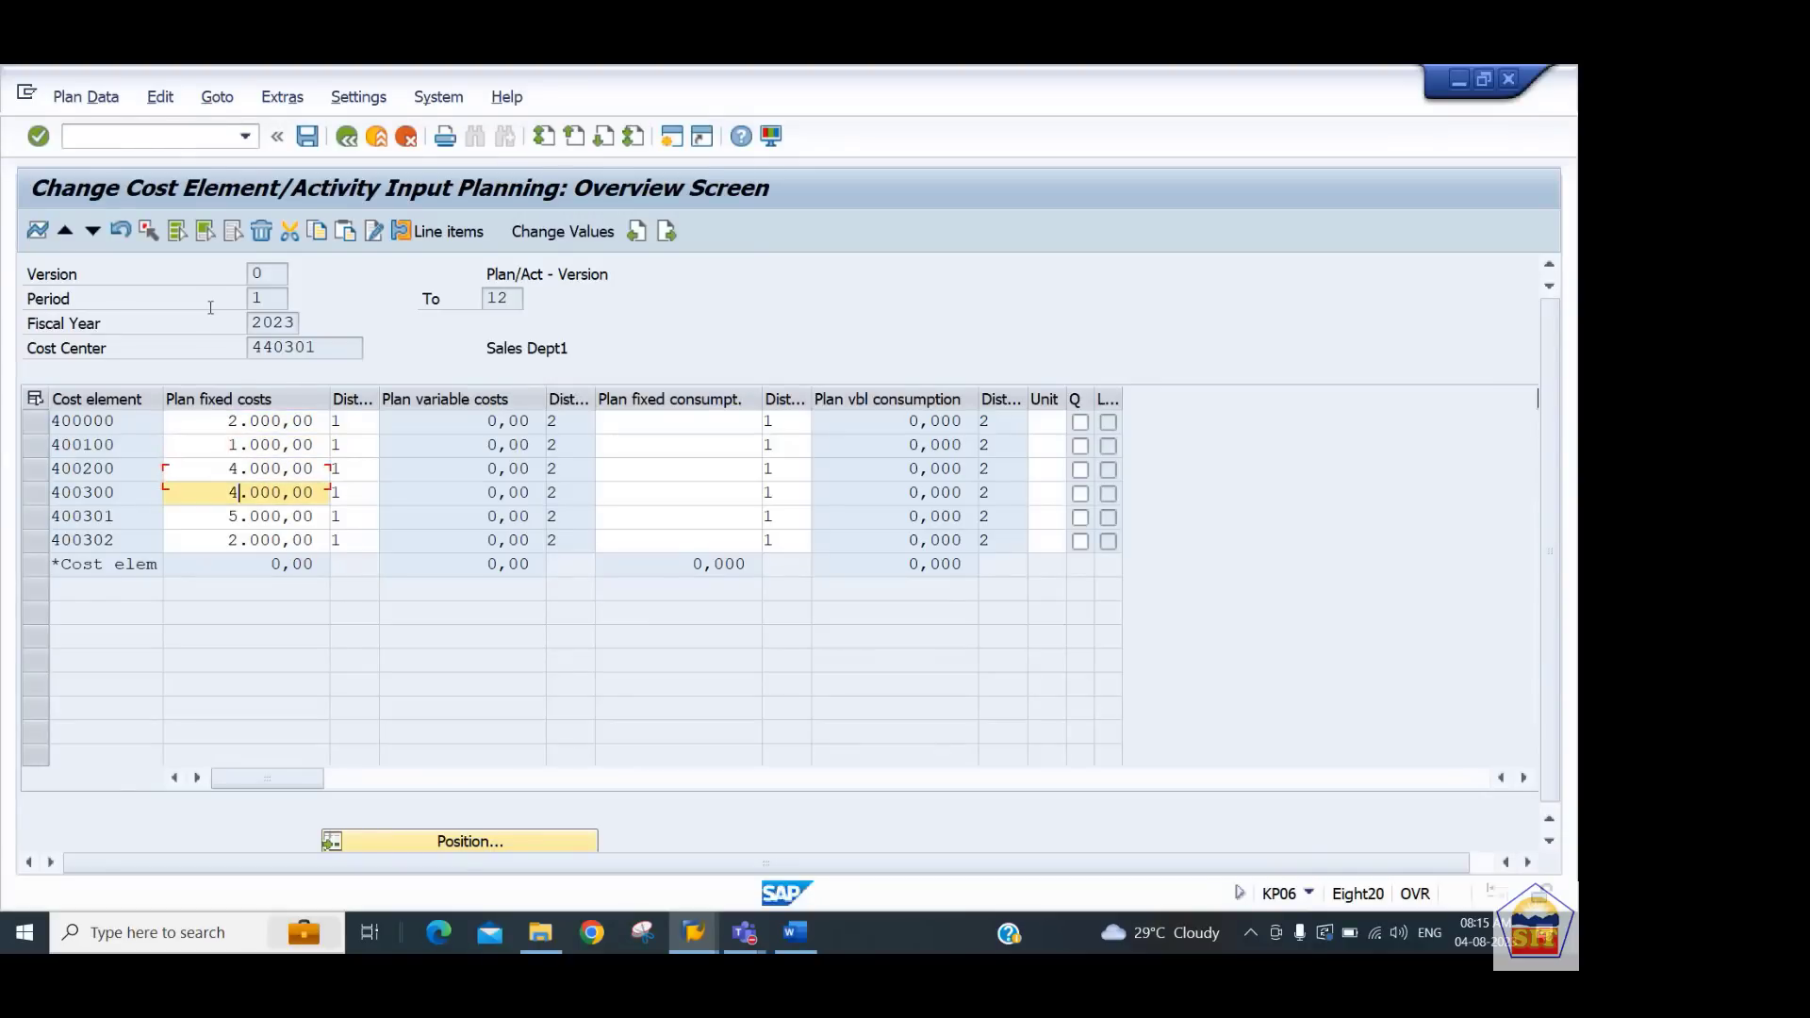
pyautogui.write('5')
pyautogui.press('Return')
# Paste the plan fixed costs into cost center 440302 and post the planning data
pyautogui.click(93, 241)
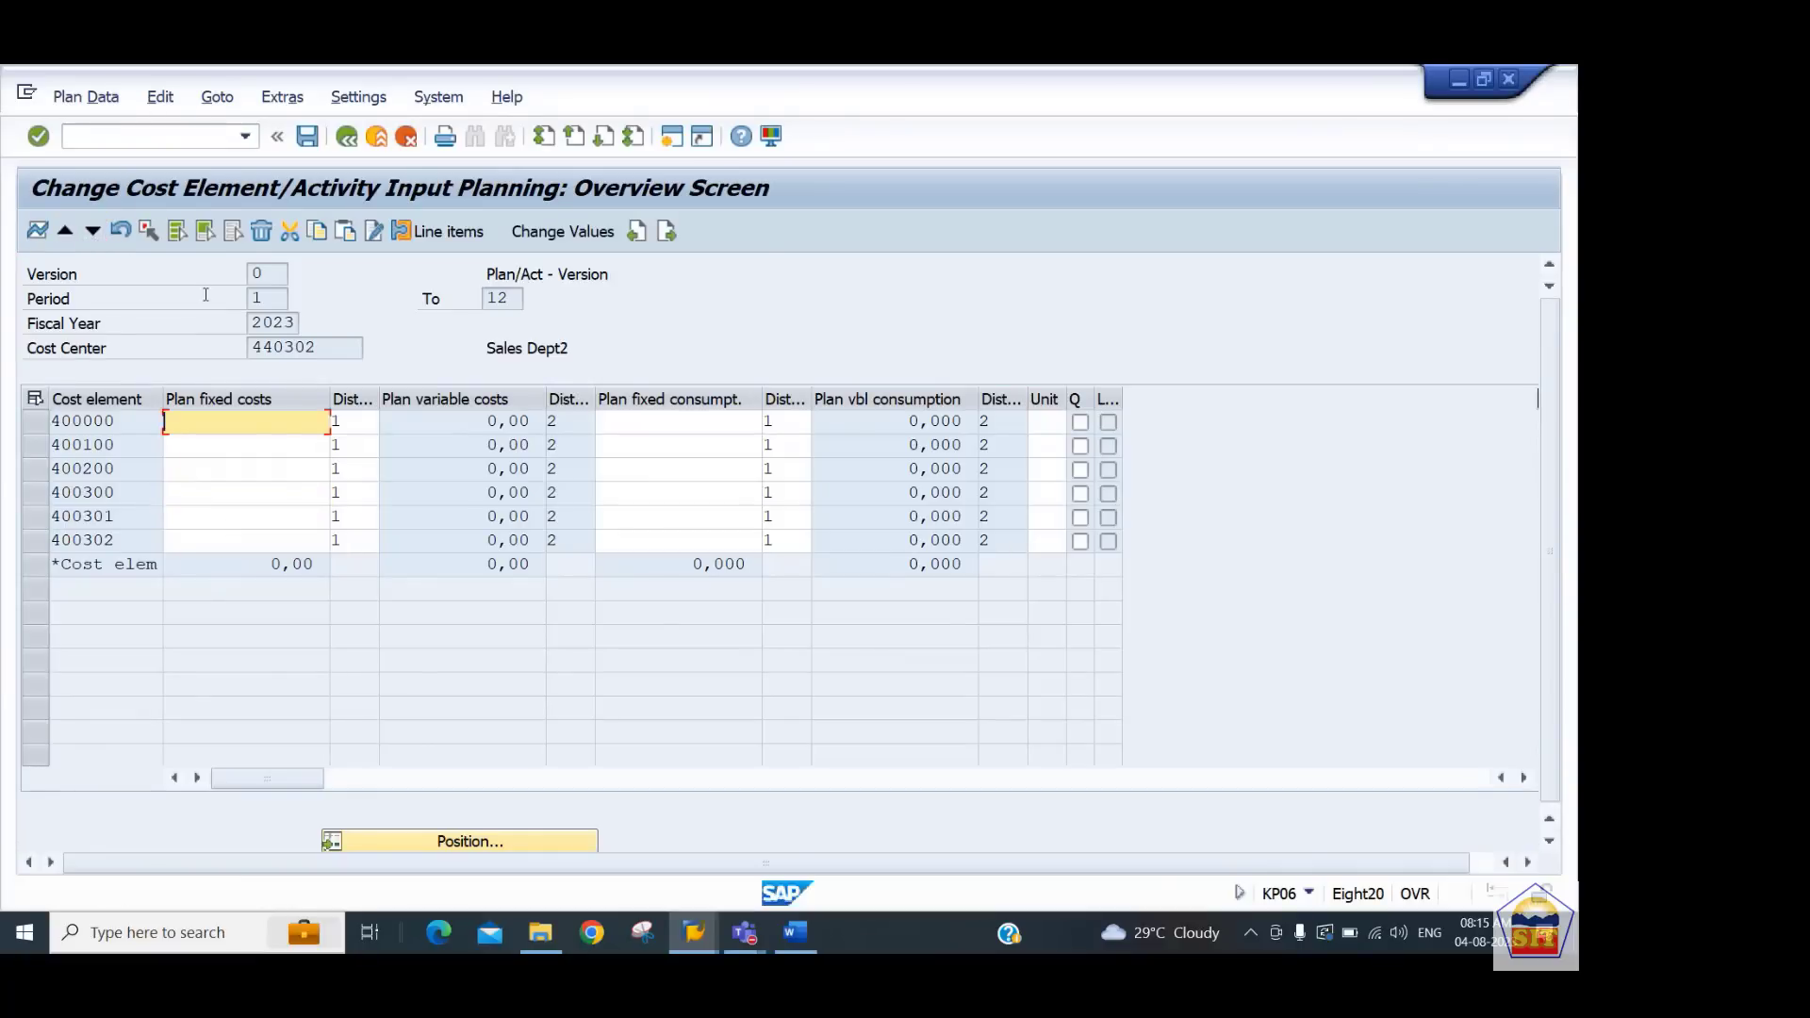
pyautogui.write('1.000,00 2.000,00 3.000,00 4.000,00 5.000,00 2.000,00')
pyautogui.press('Return')
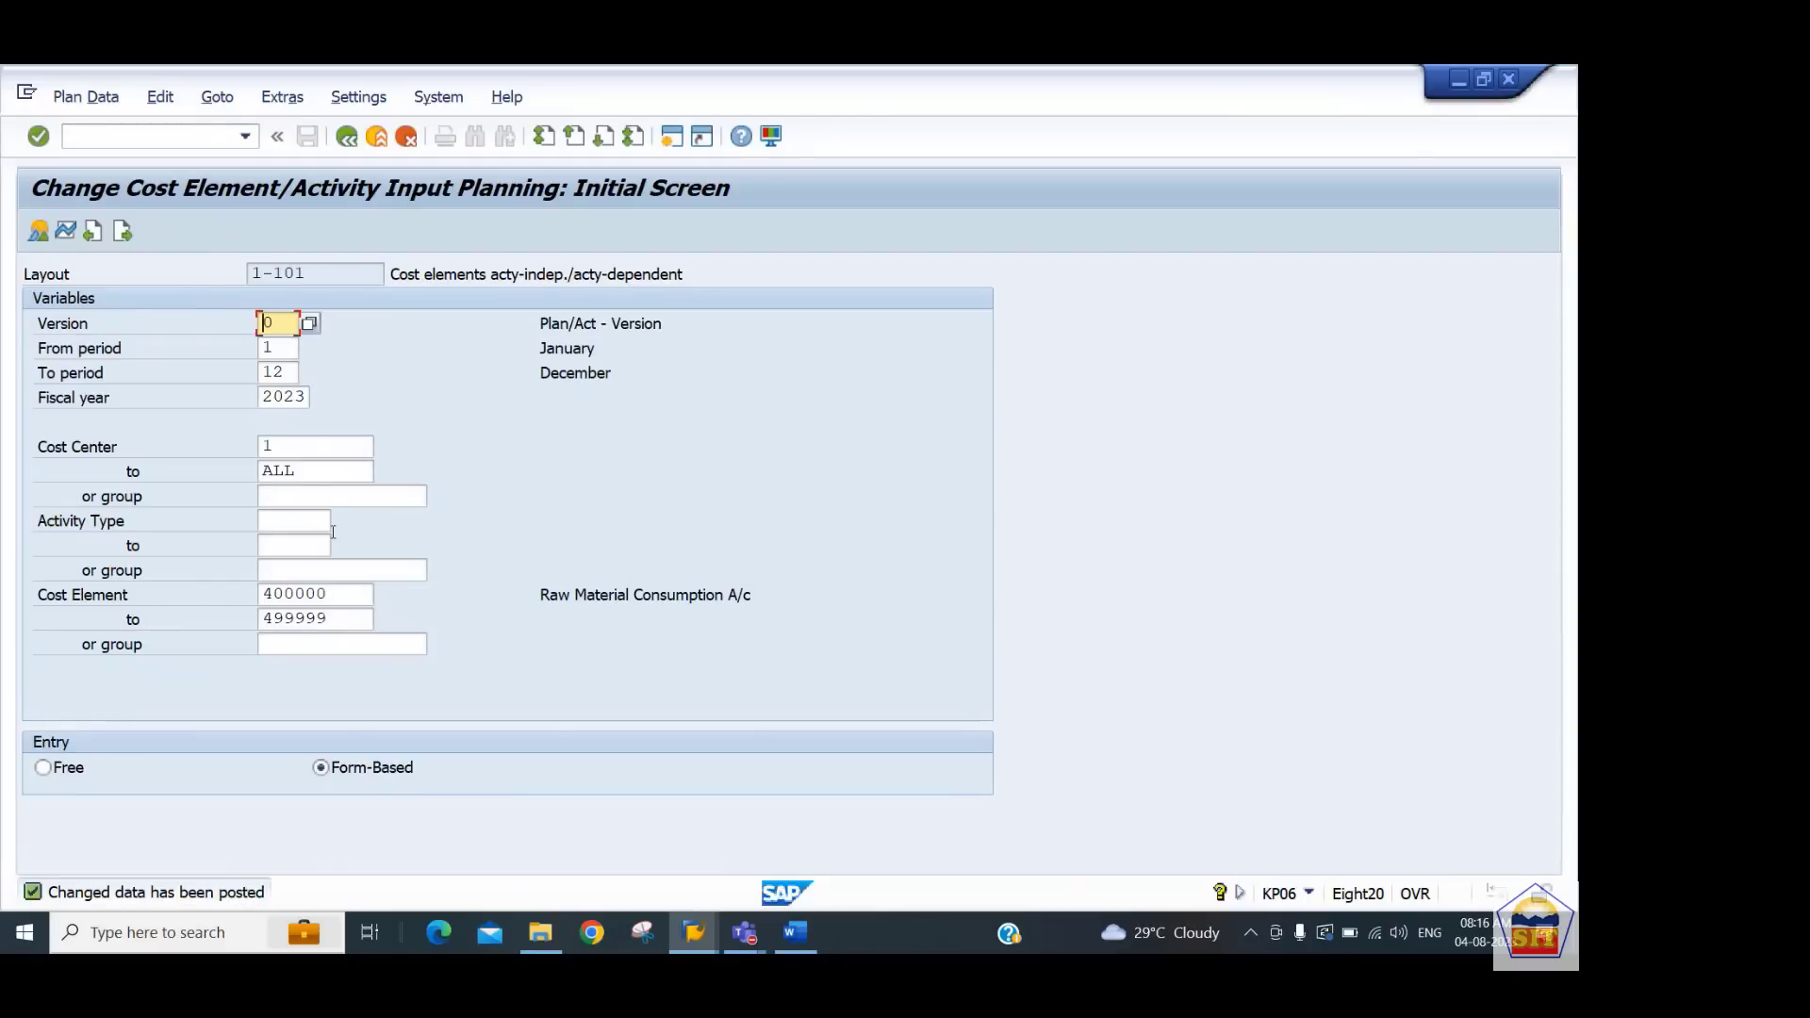
# Switch to the Word notes and select the plan/actual variance report transaction code S_ALR_87013611
pyautogui.click(796, 929)
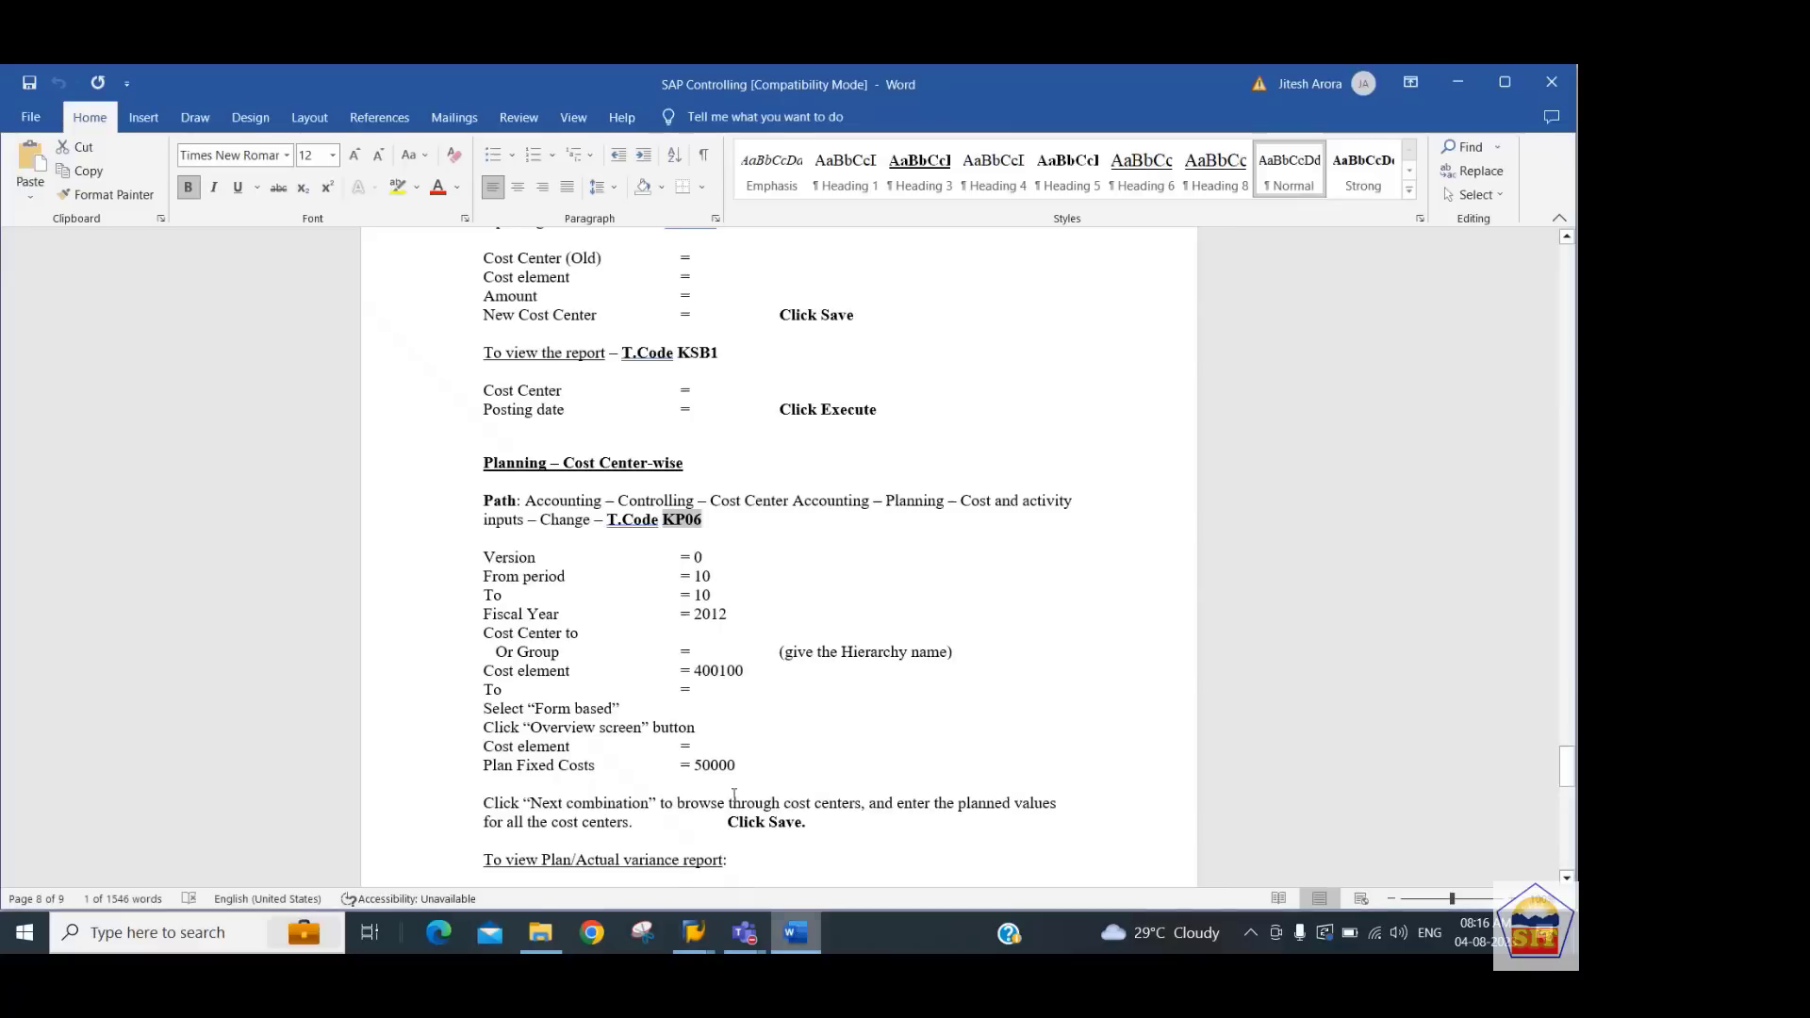
pyautogui.click(713, 749)
pyautogui.scroll(-1, 713, 751)
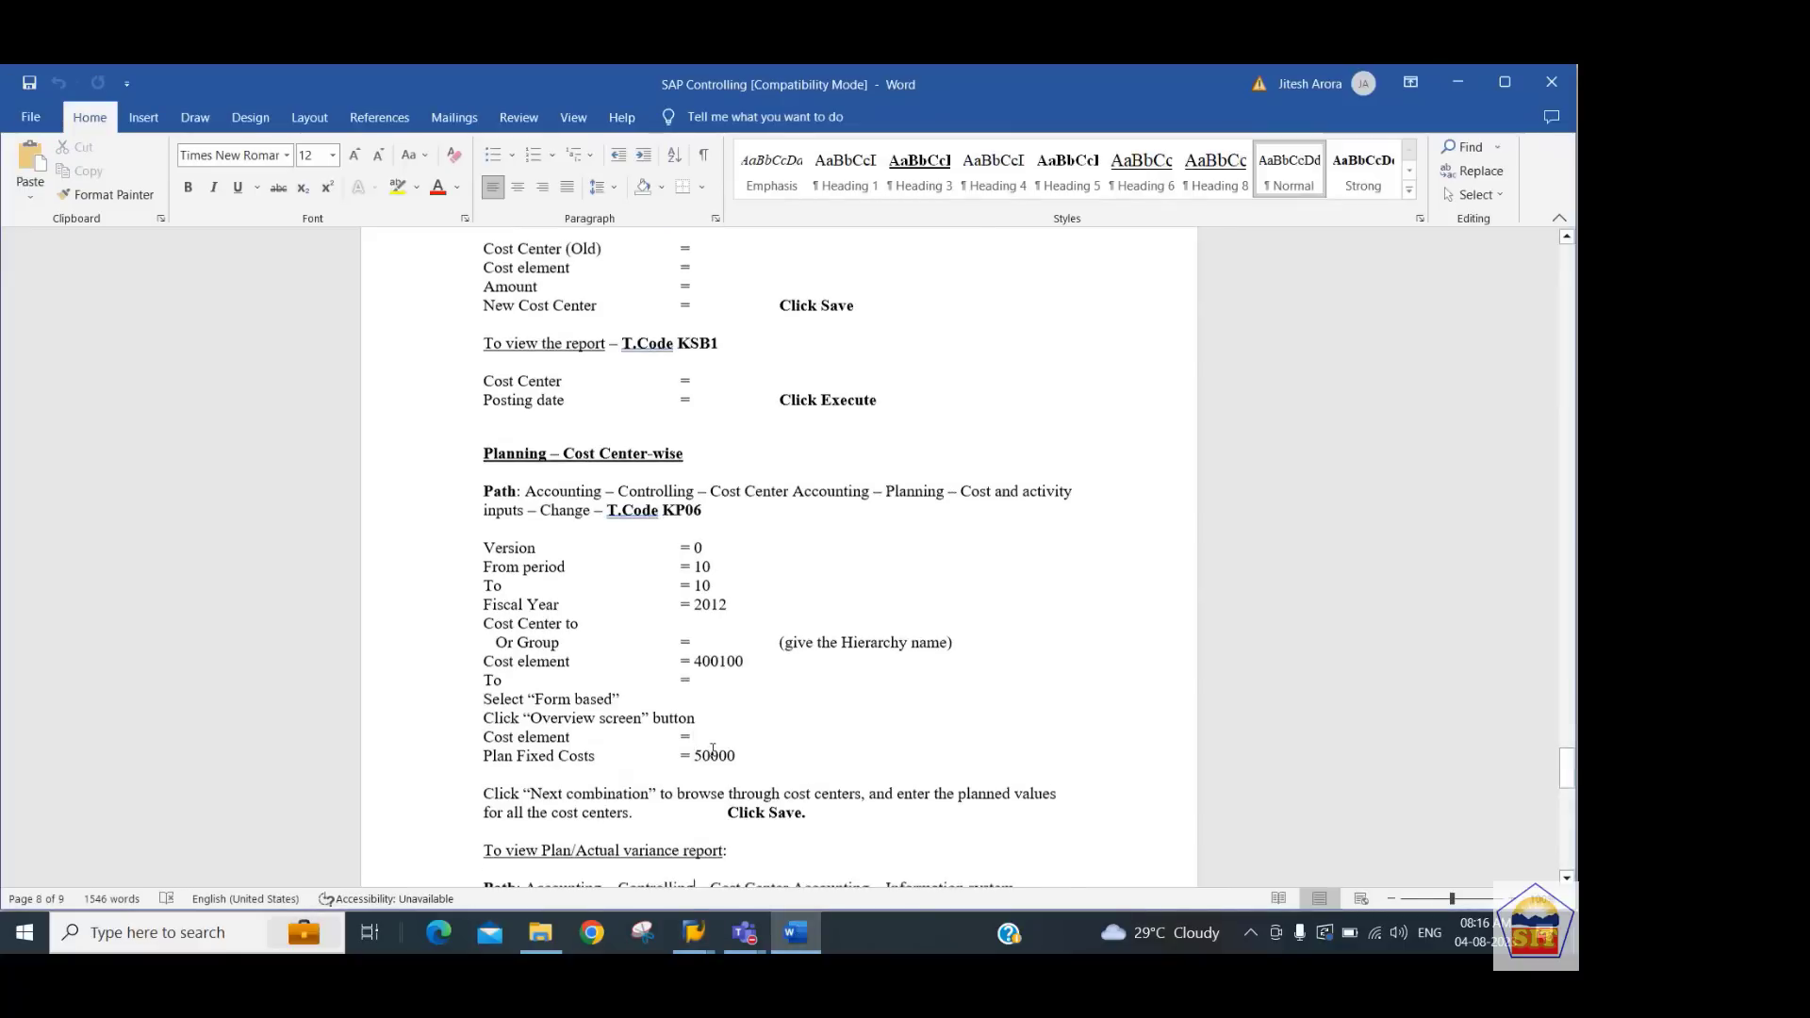
pyautogui.scroll(-8, 713, 750)
pyautogui.press('Up')
pyautogui.press('Up')
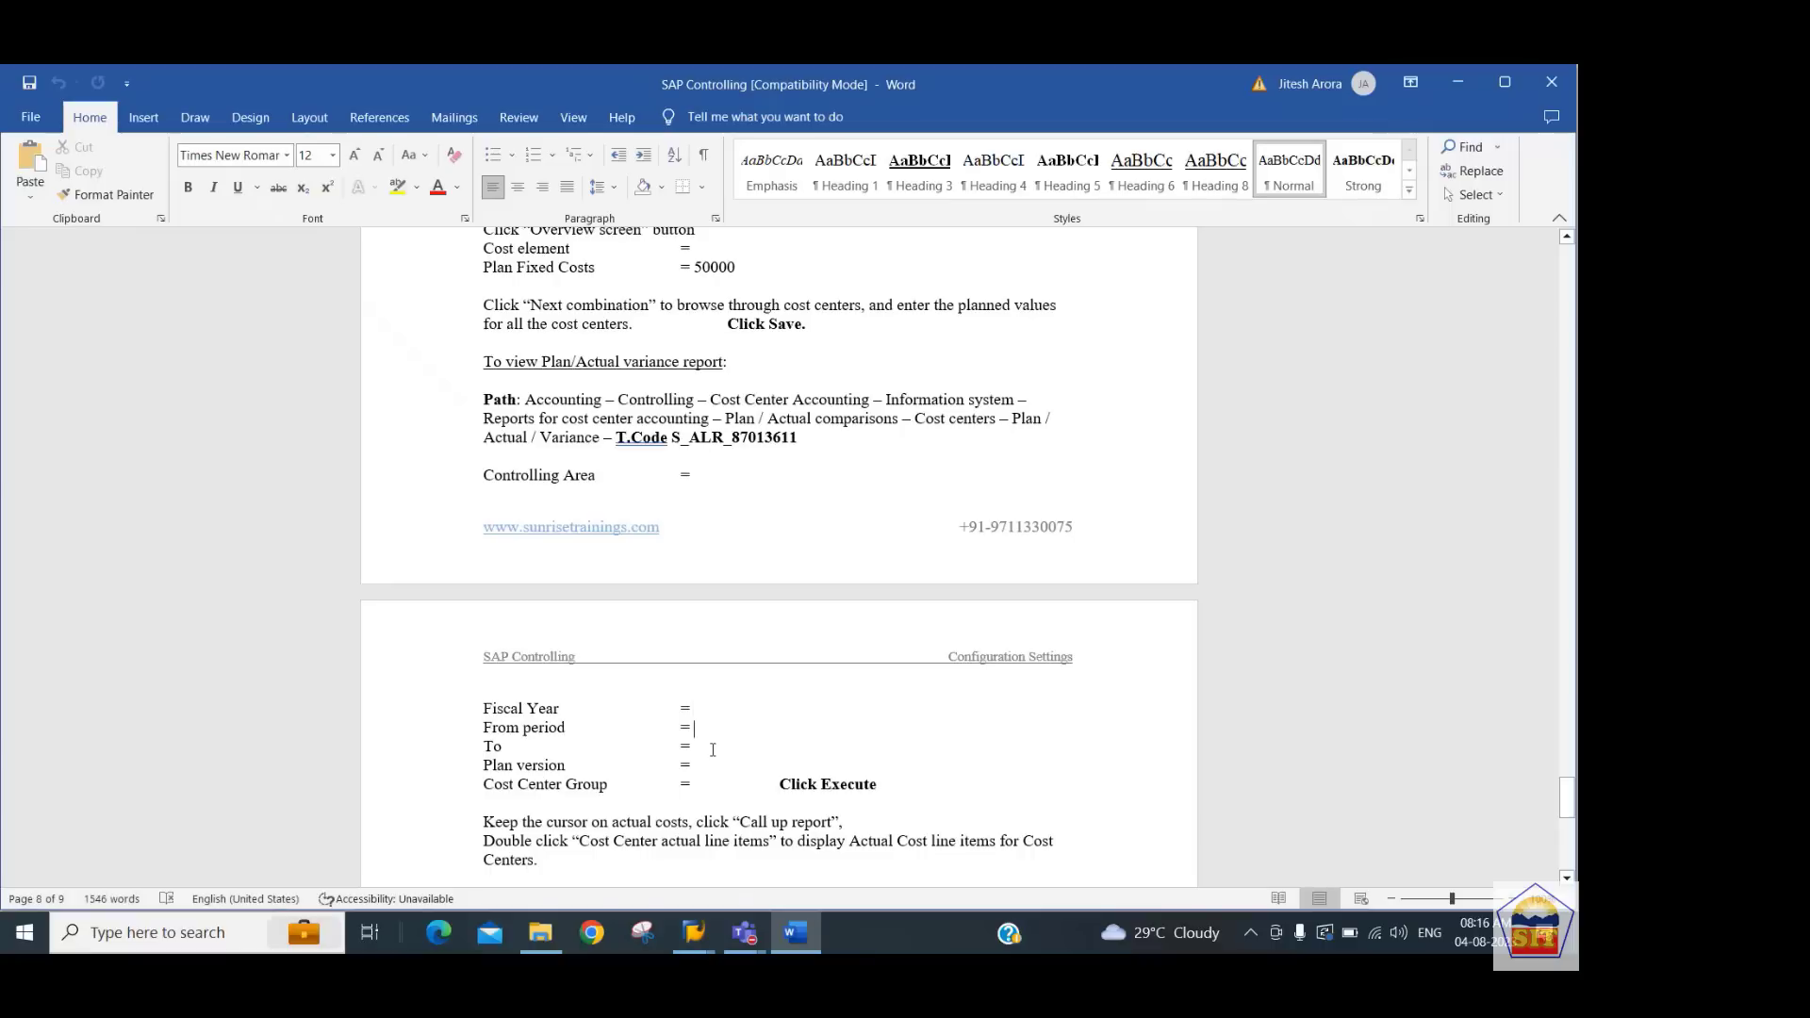
pyautogui.press('Up')
pyautogui.press('Up')
pyautogui.press('Down')
pyautogui.hotkey('shift', 'Right')
pyautogui.hotkey('shift', 'Right')
pyautogui.hotkey('shift', 'Right')
pyautogui.hotkey('shift', 'Right')
pyautogui.hotkey('shift', 'Right')
pyautogui.hotkey('shift', 'Right')
pyautogui.hotkey('shift', 'Right')
pyautogui.hotkey('shift', 'Right')
pyautogui.hotkey('shift', 'Right')
pyautogui.hotkey('shift', 'Right')
pyautogui.hotkey('shift', 'Right')
pyautogui.hotkey('shift', 'Right')
pyautogui.hotkey('shift', 'Right')
pyautogui.hotkey('shift', 'Right')
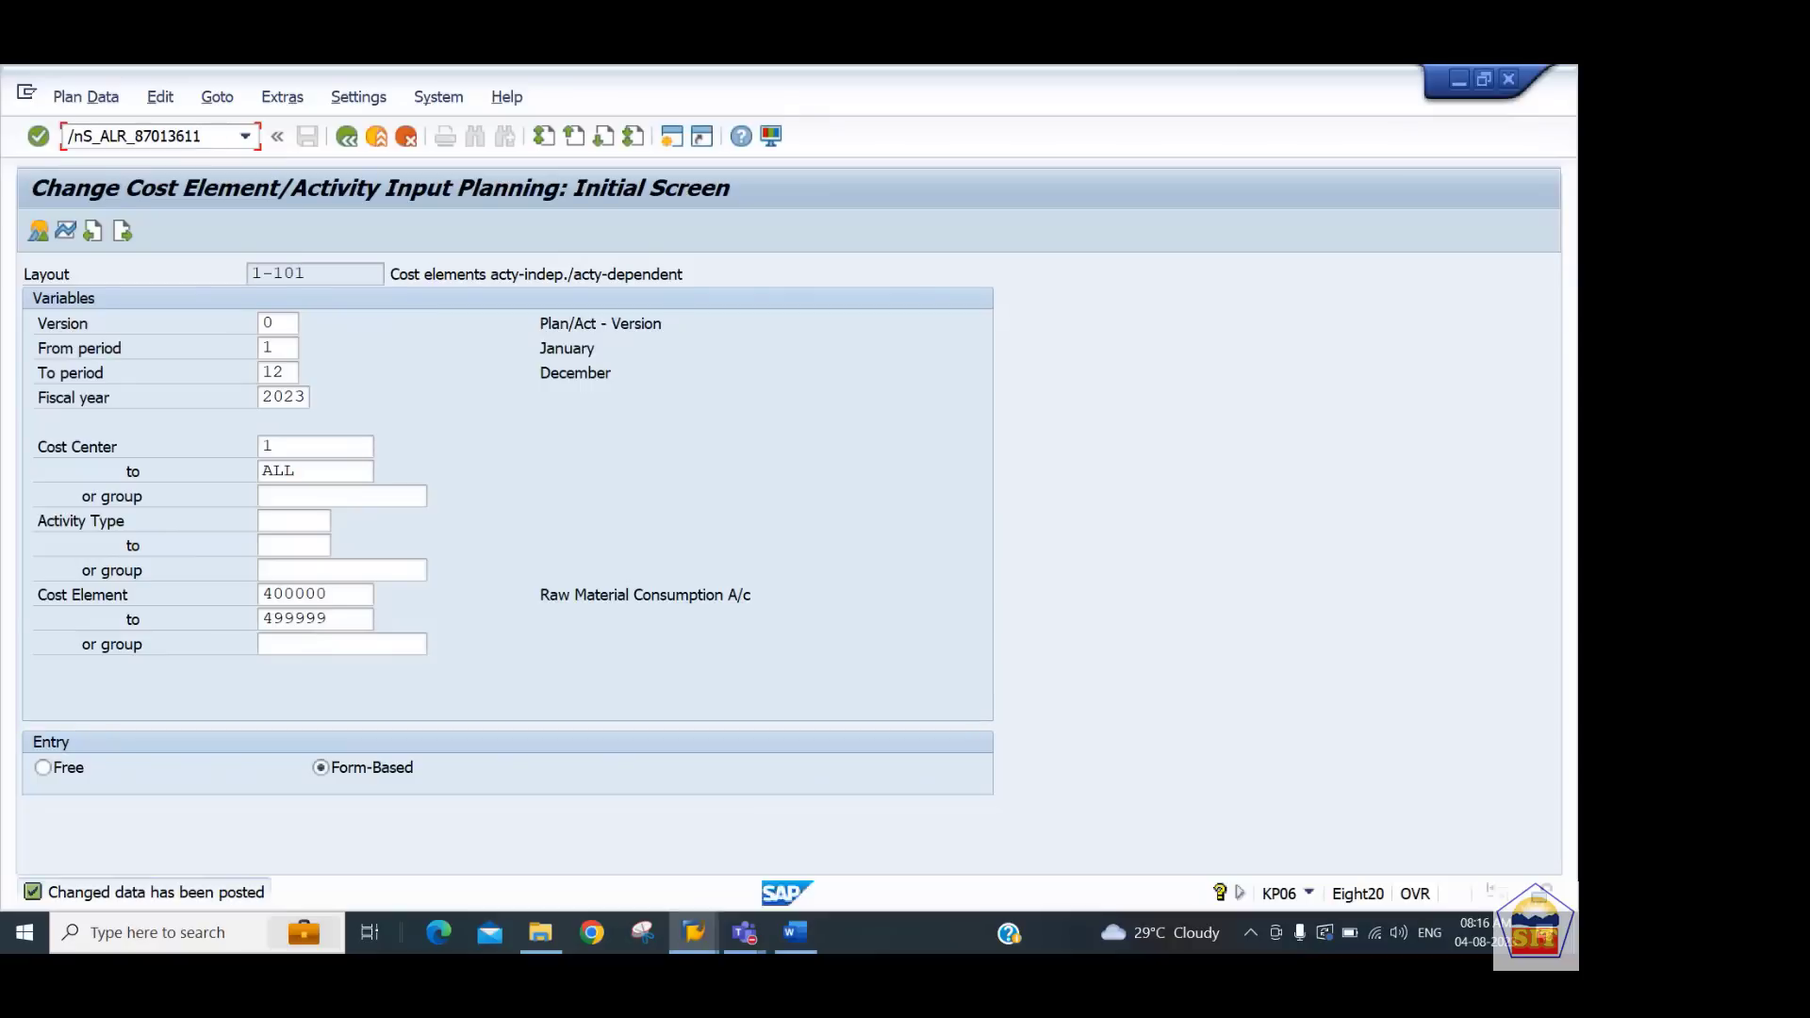
# Launch transaction S_ALR_87013611 and execute the Cost Centers Actual/Plan/Variance report with the prefilled selection values
pyautogui.press('Return')
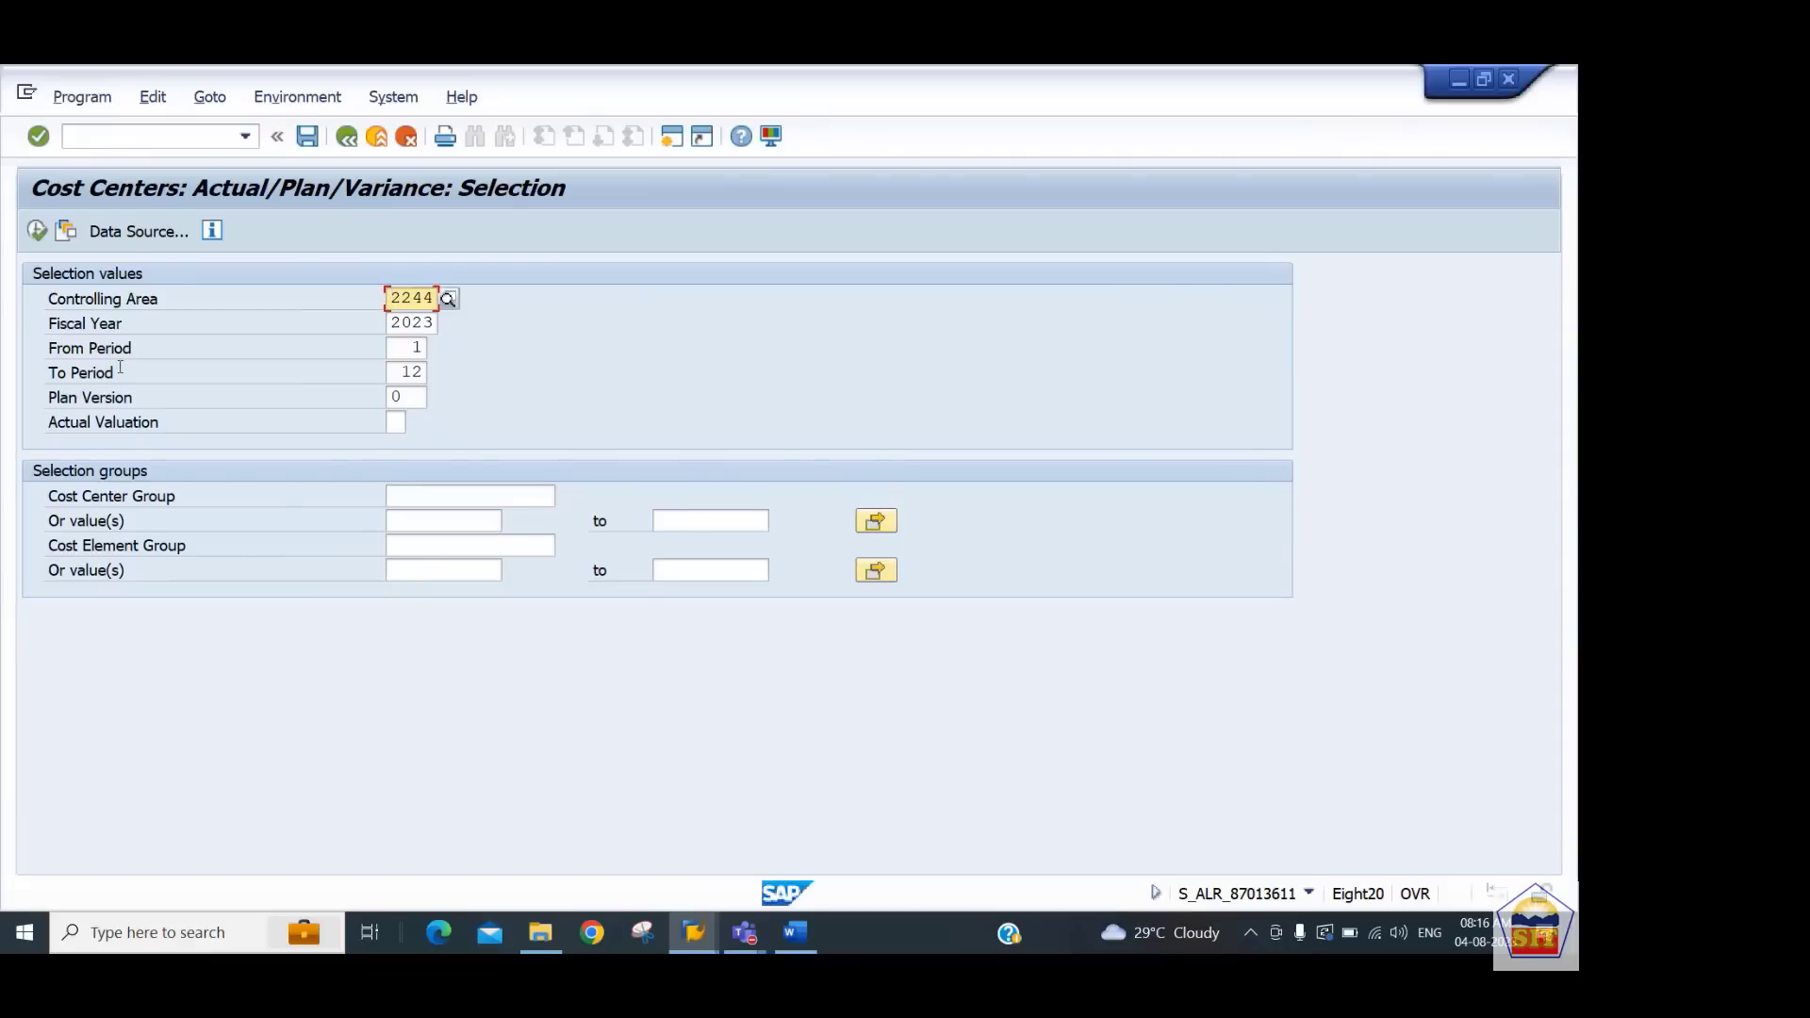
pyautogui.click(36, 231)
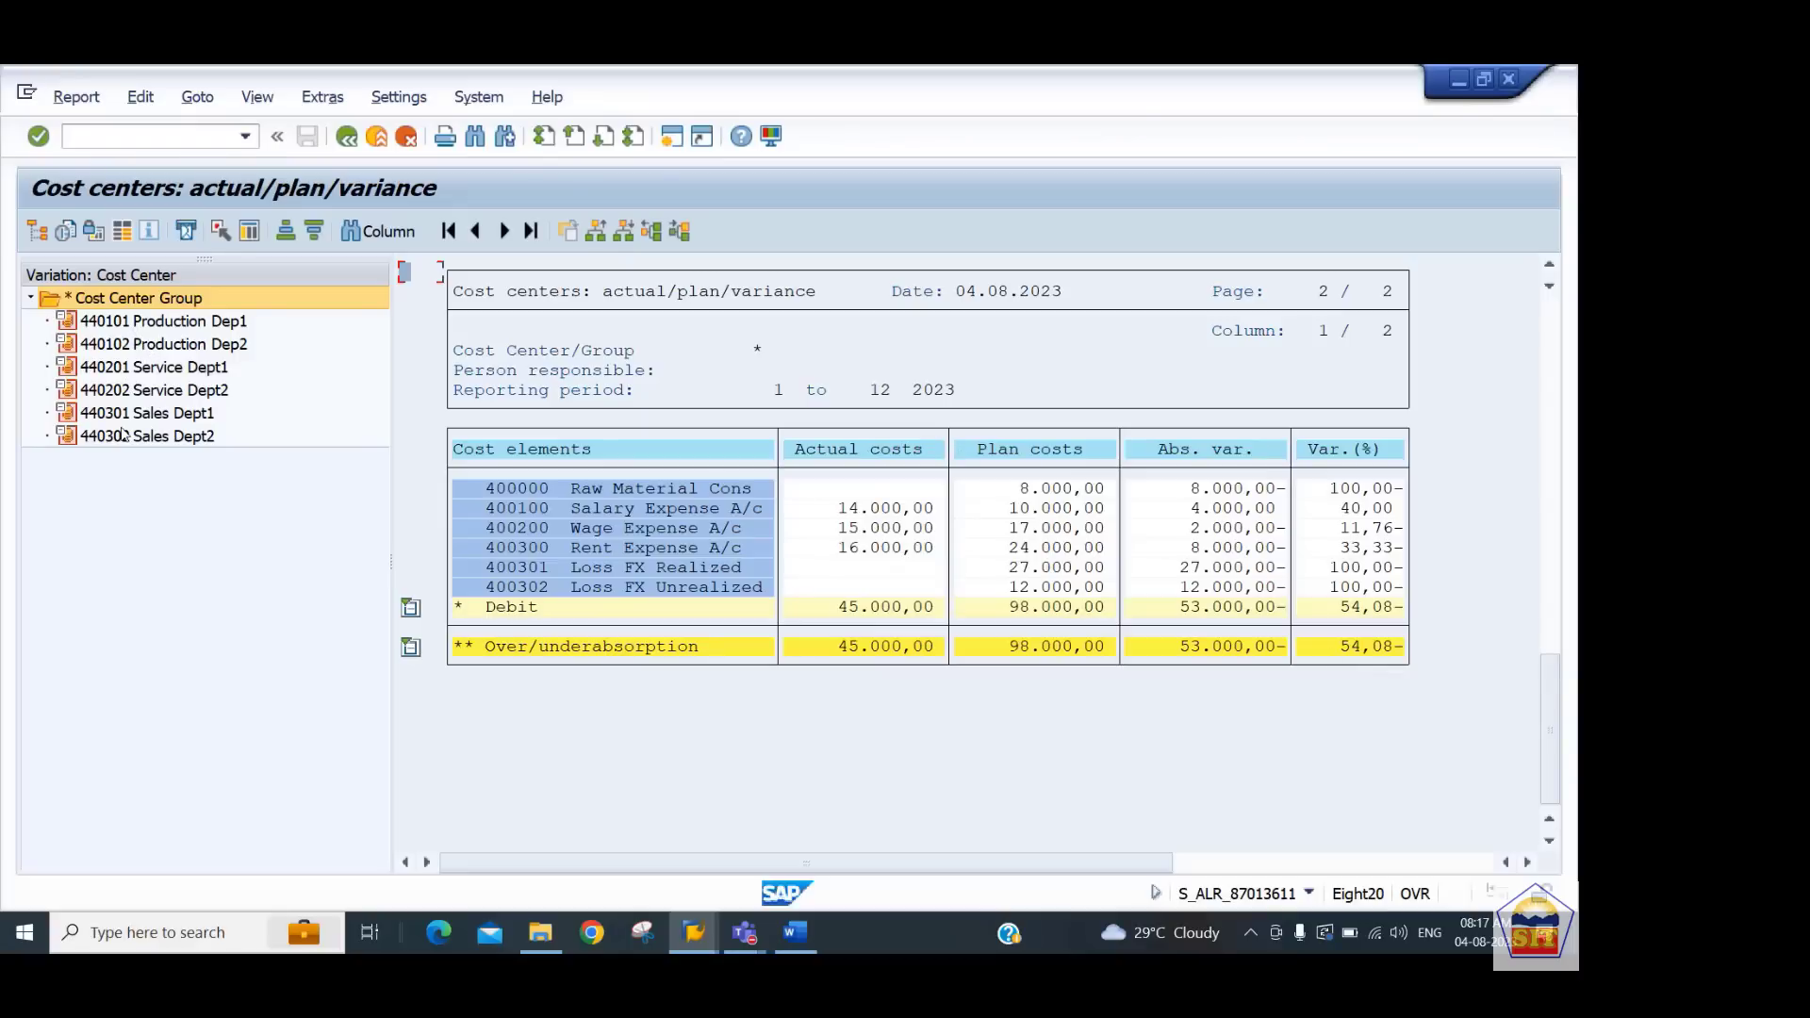
# Step through each cost center in the report's navigation tree to review its actual versus plan costs and variances
pyautogui.click(135, 324)
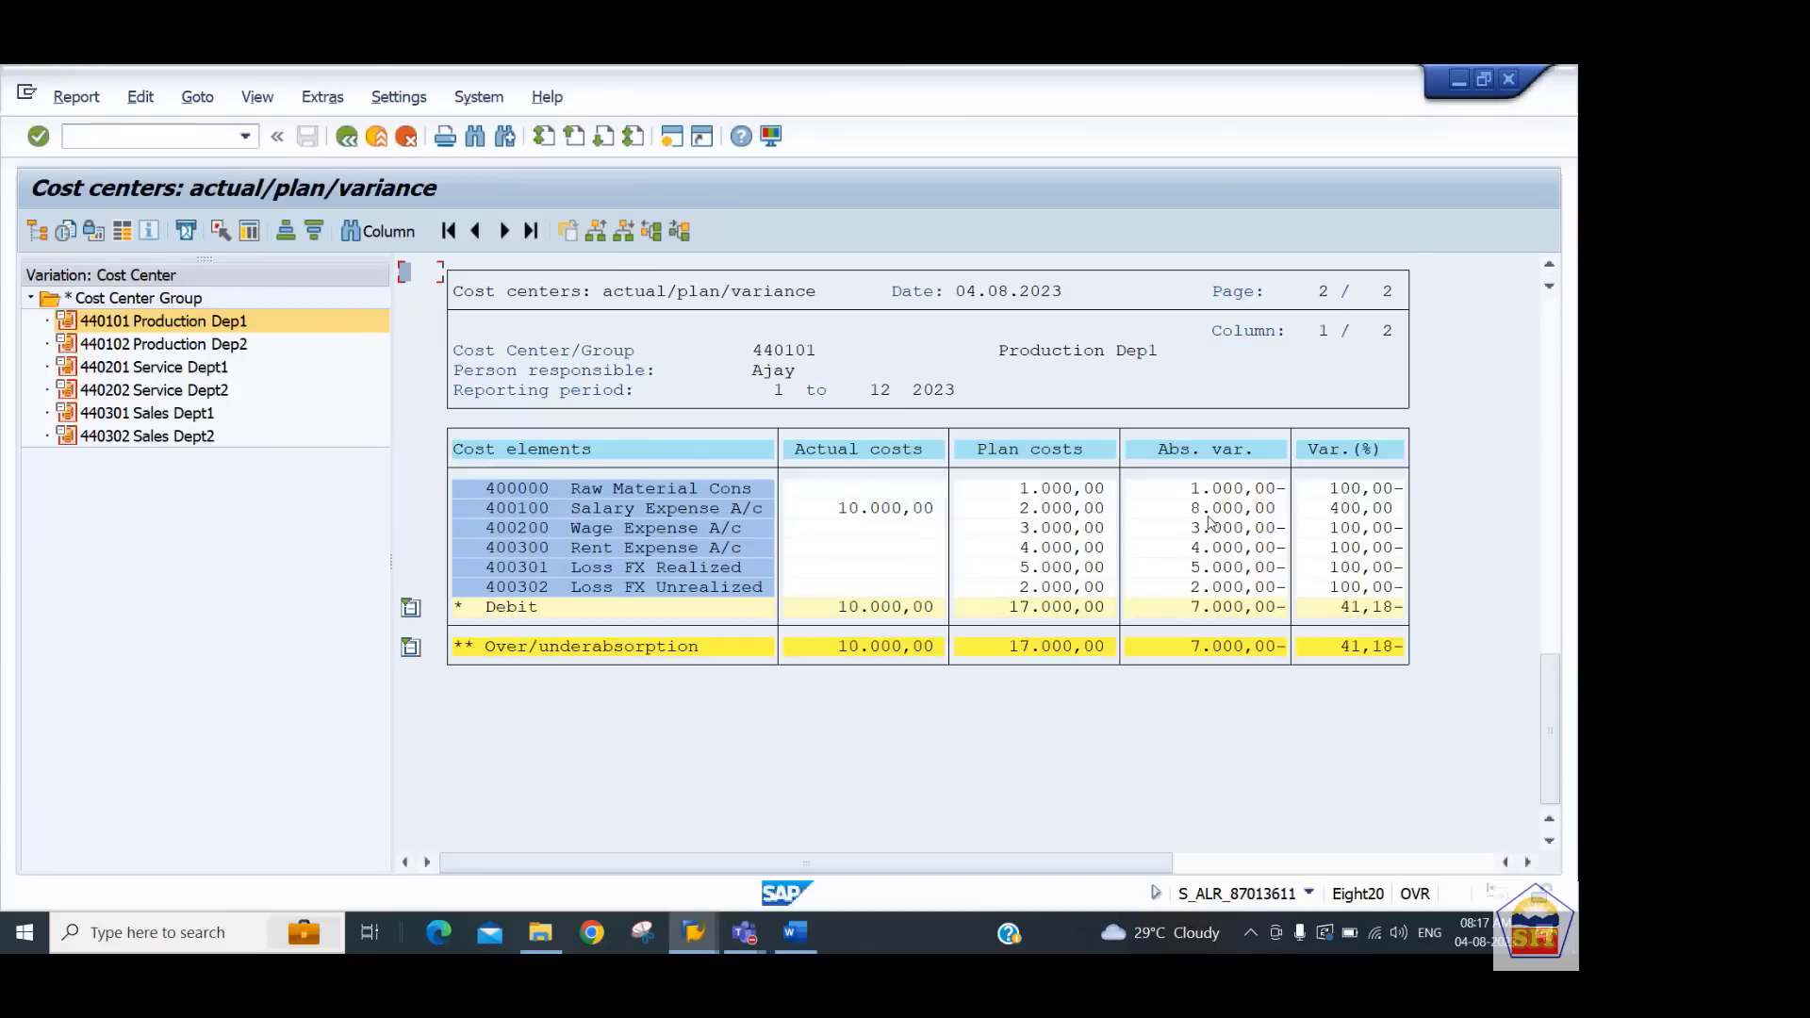
pyautogui.click(220, 347)
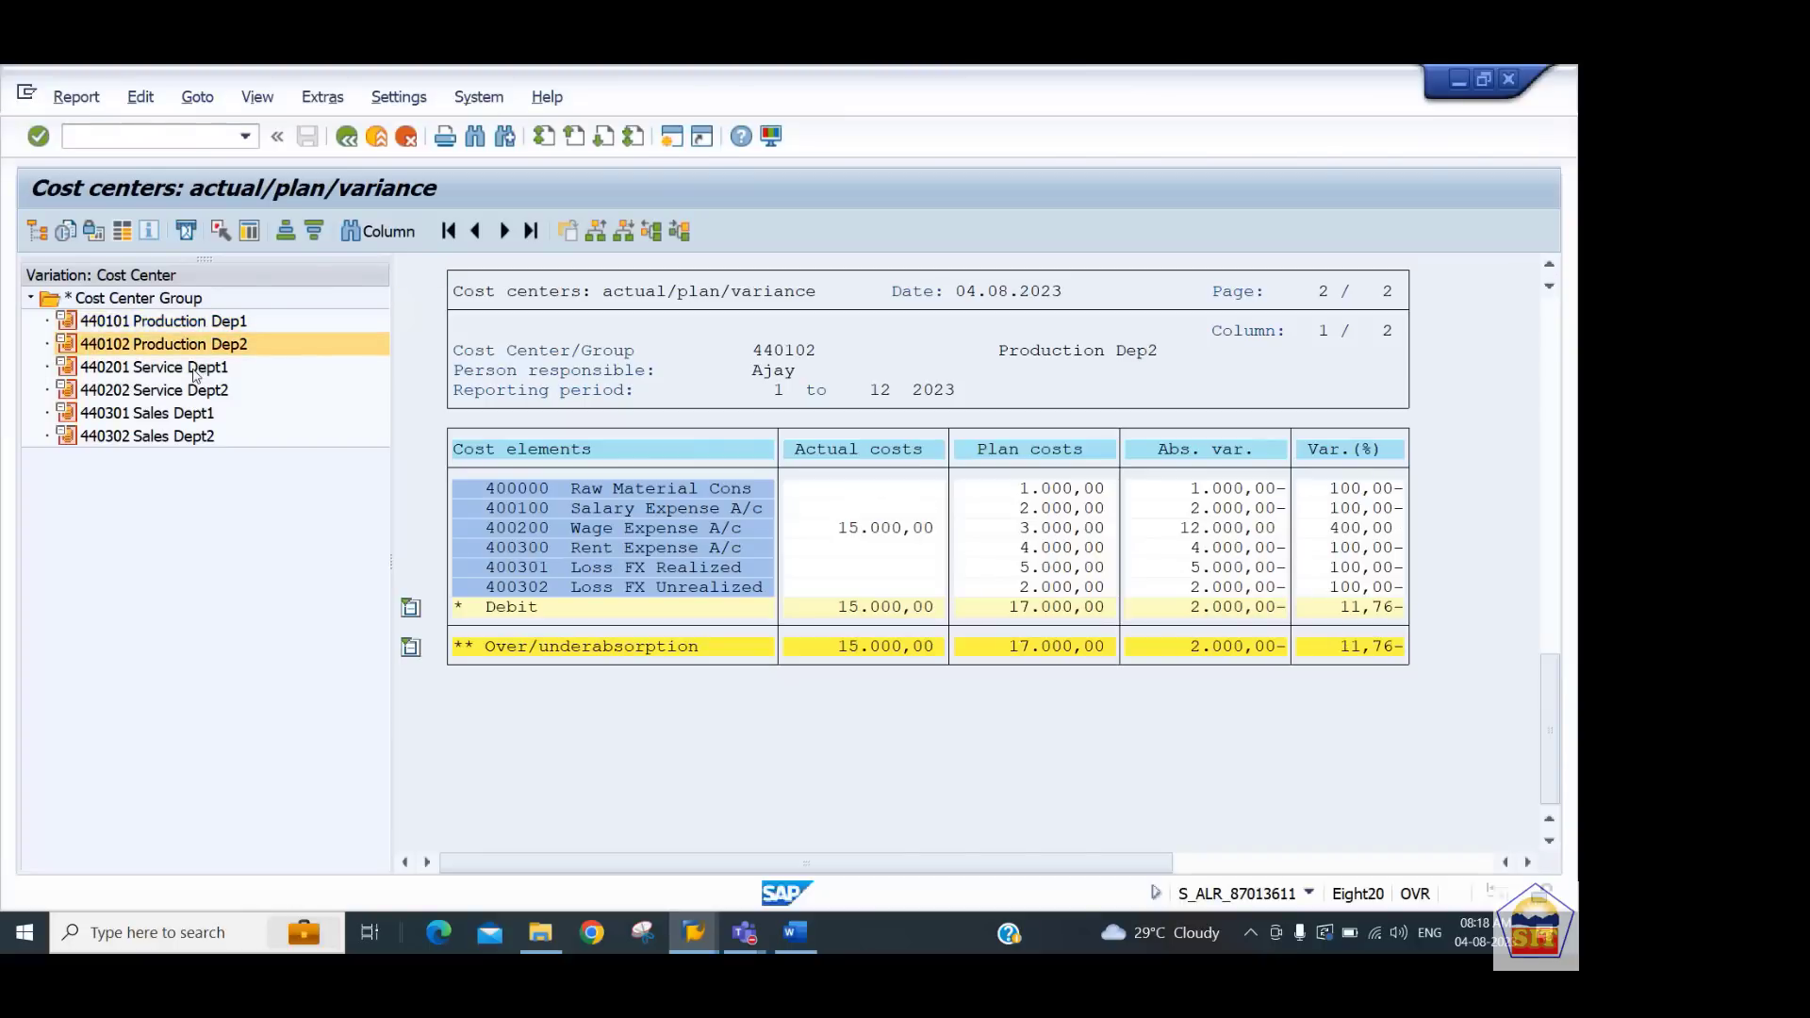
pyautogui.click(198, 370)
pyautogui.click(190, 394)
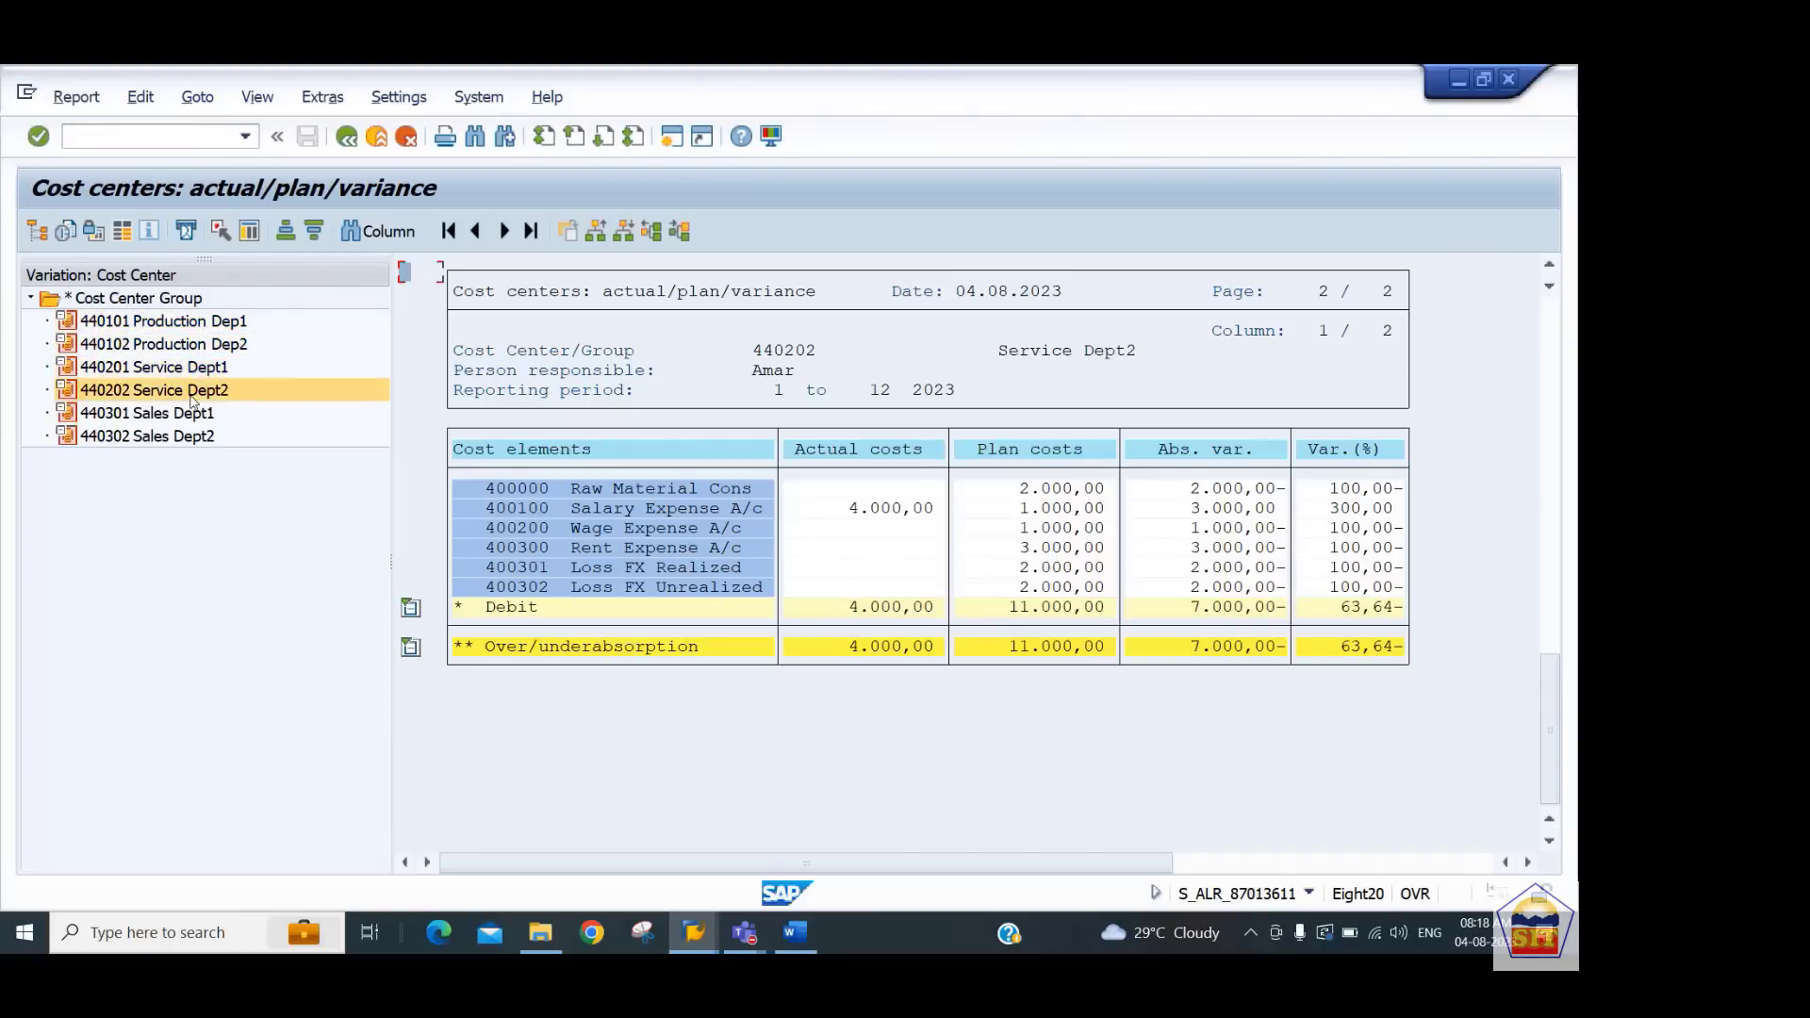
pyautogui.click(191, 417)
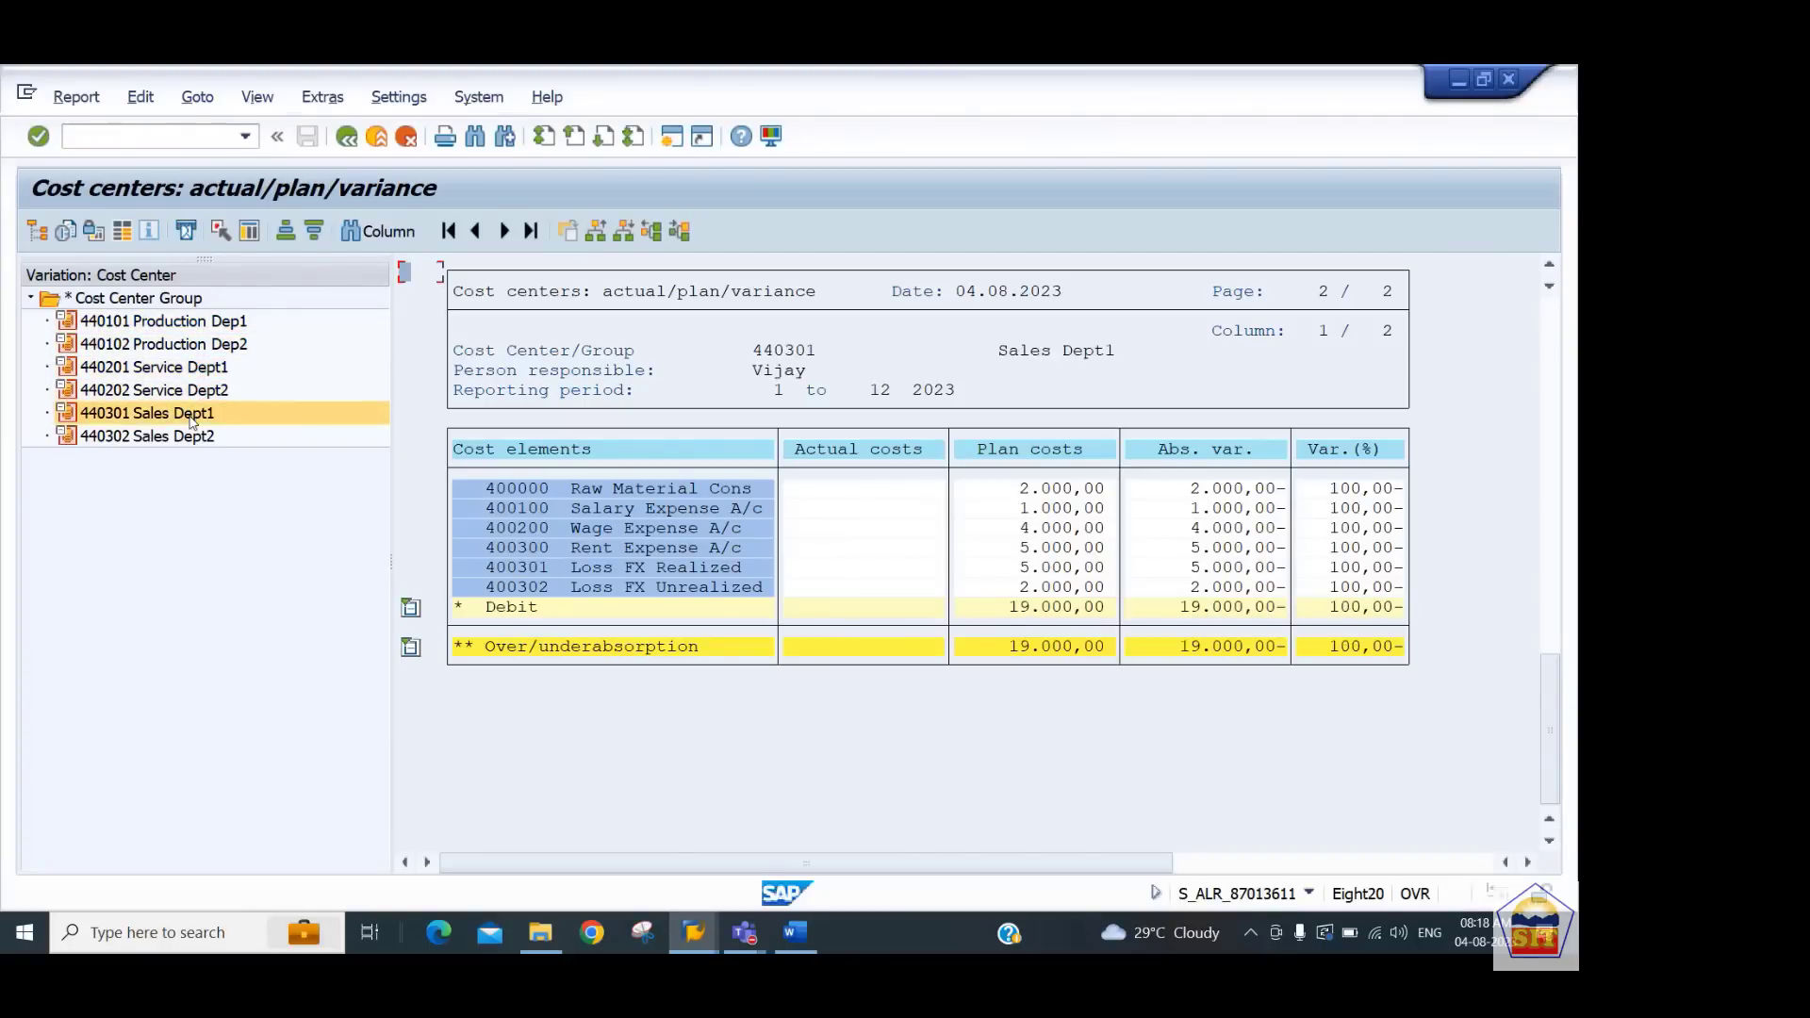
pyautogui.click(177, 323)
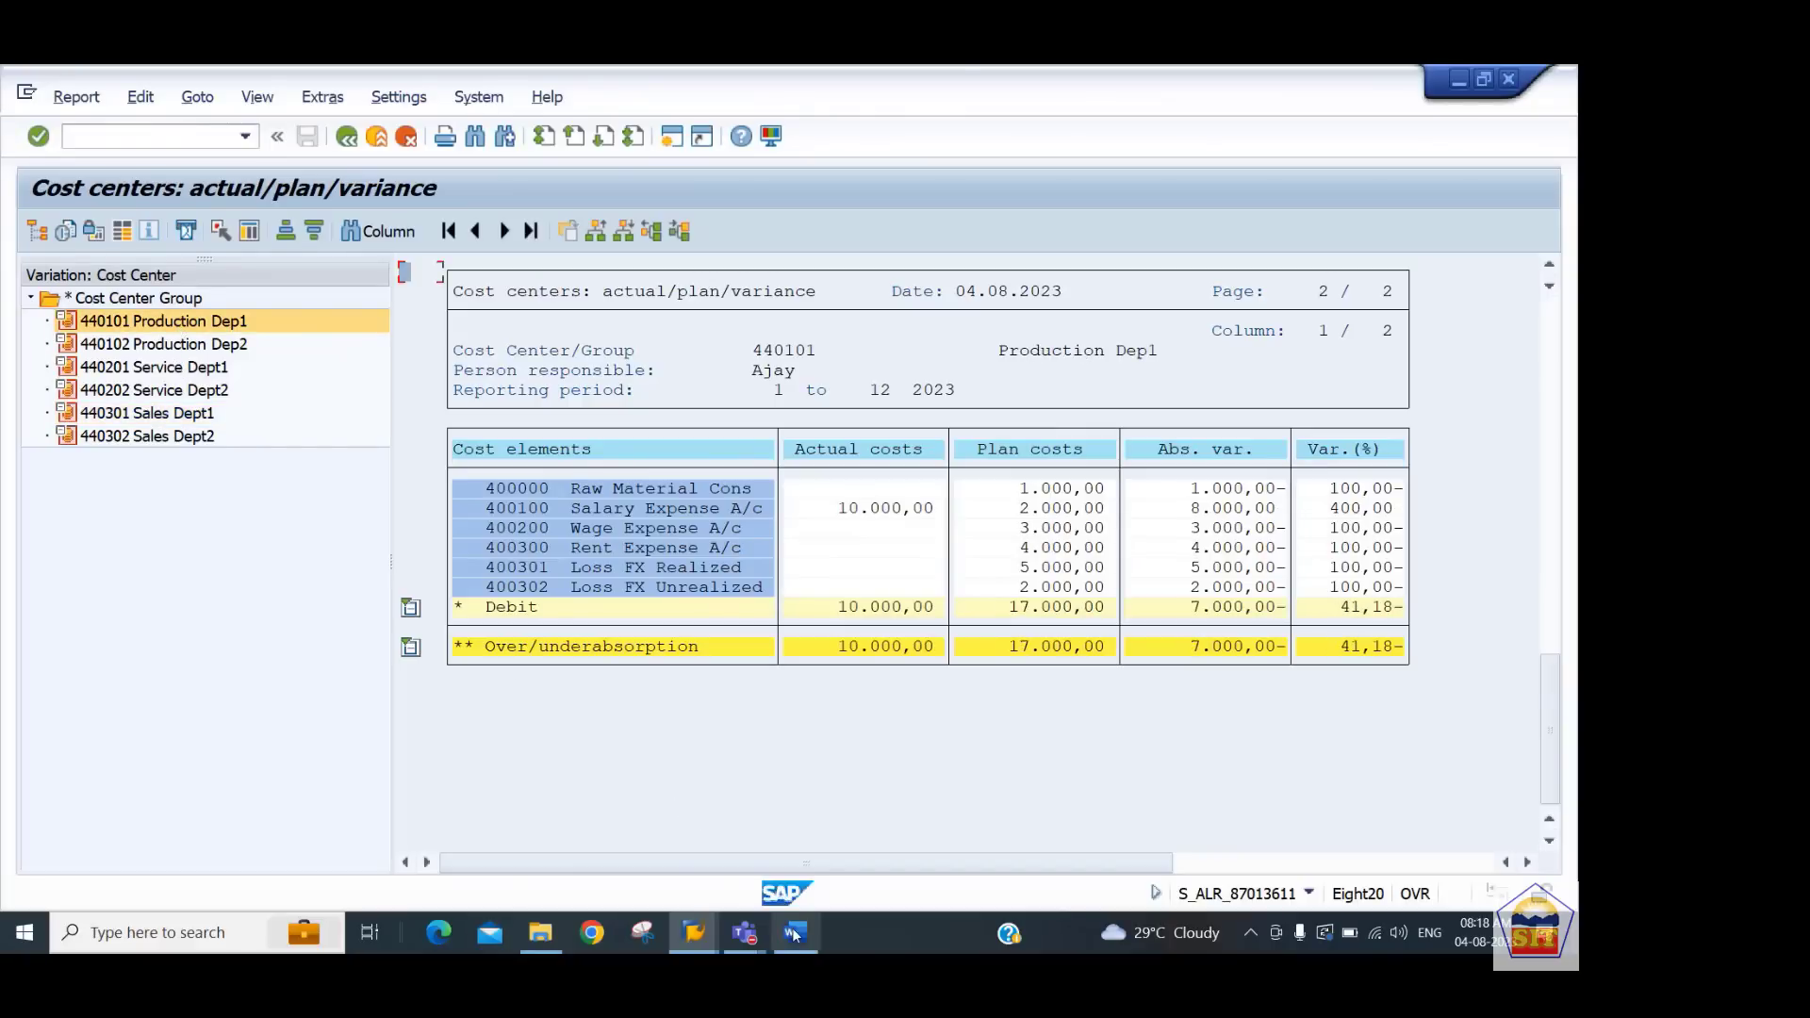
# Switch to the Word notes document and close it
pyautogui.moveTo(795, 933)
pyautogui.click(799, 841)
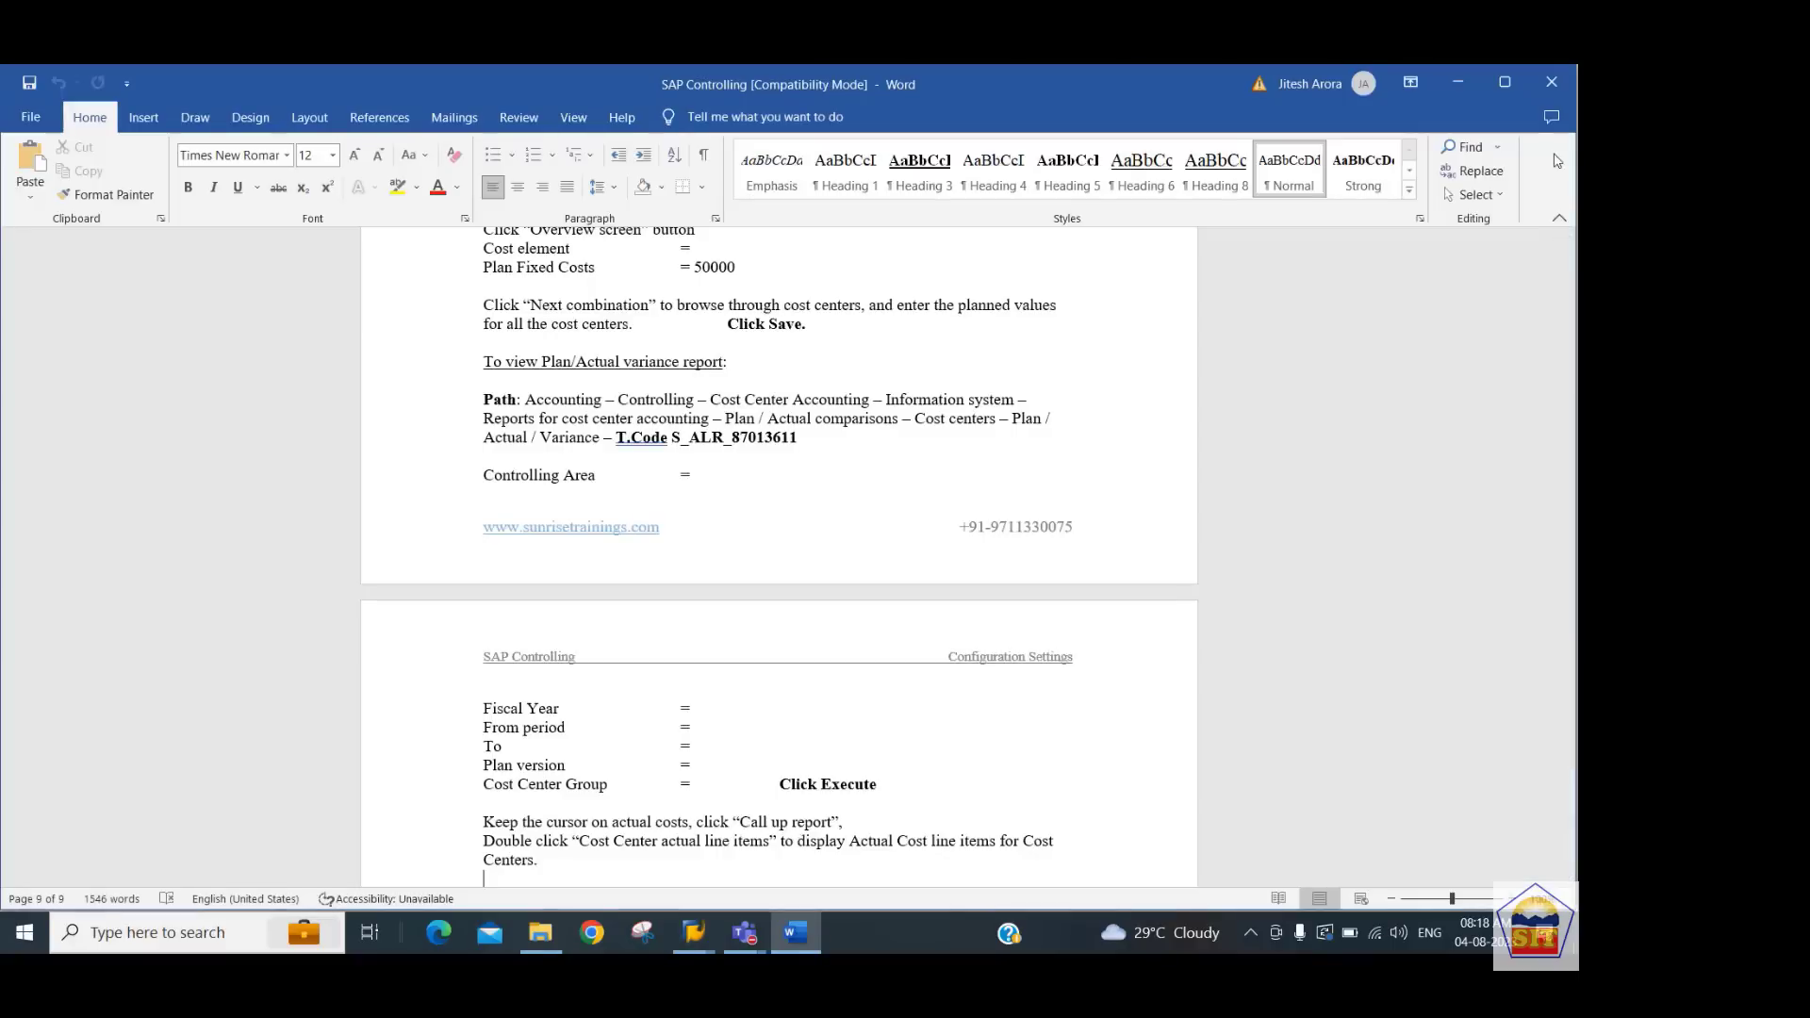
pyautogui.click(1547, 87)
pyautogui.click(1546, 89)
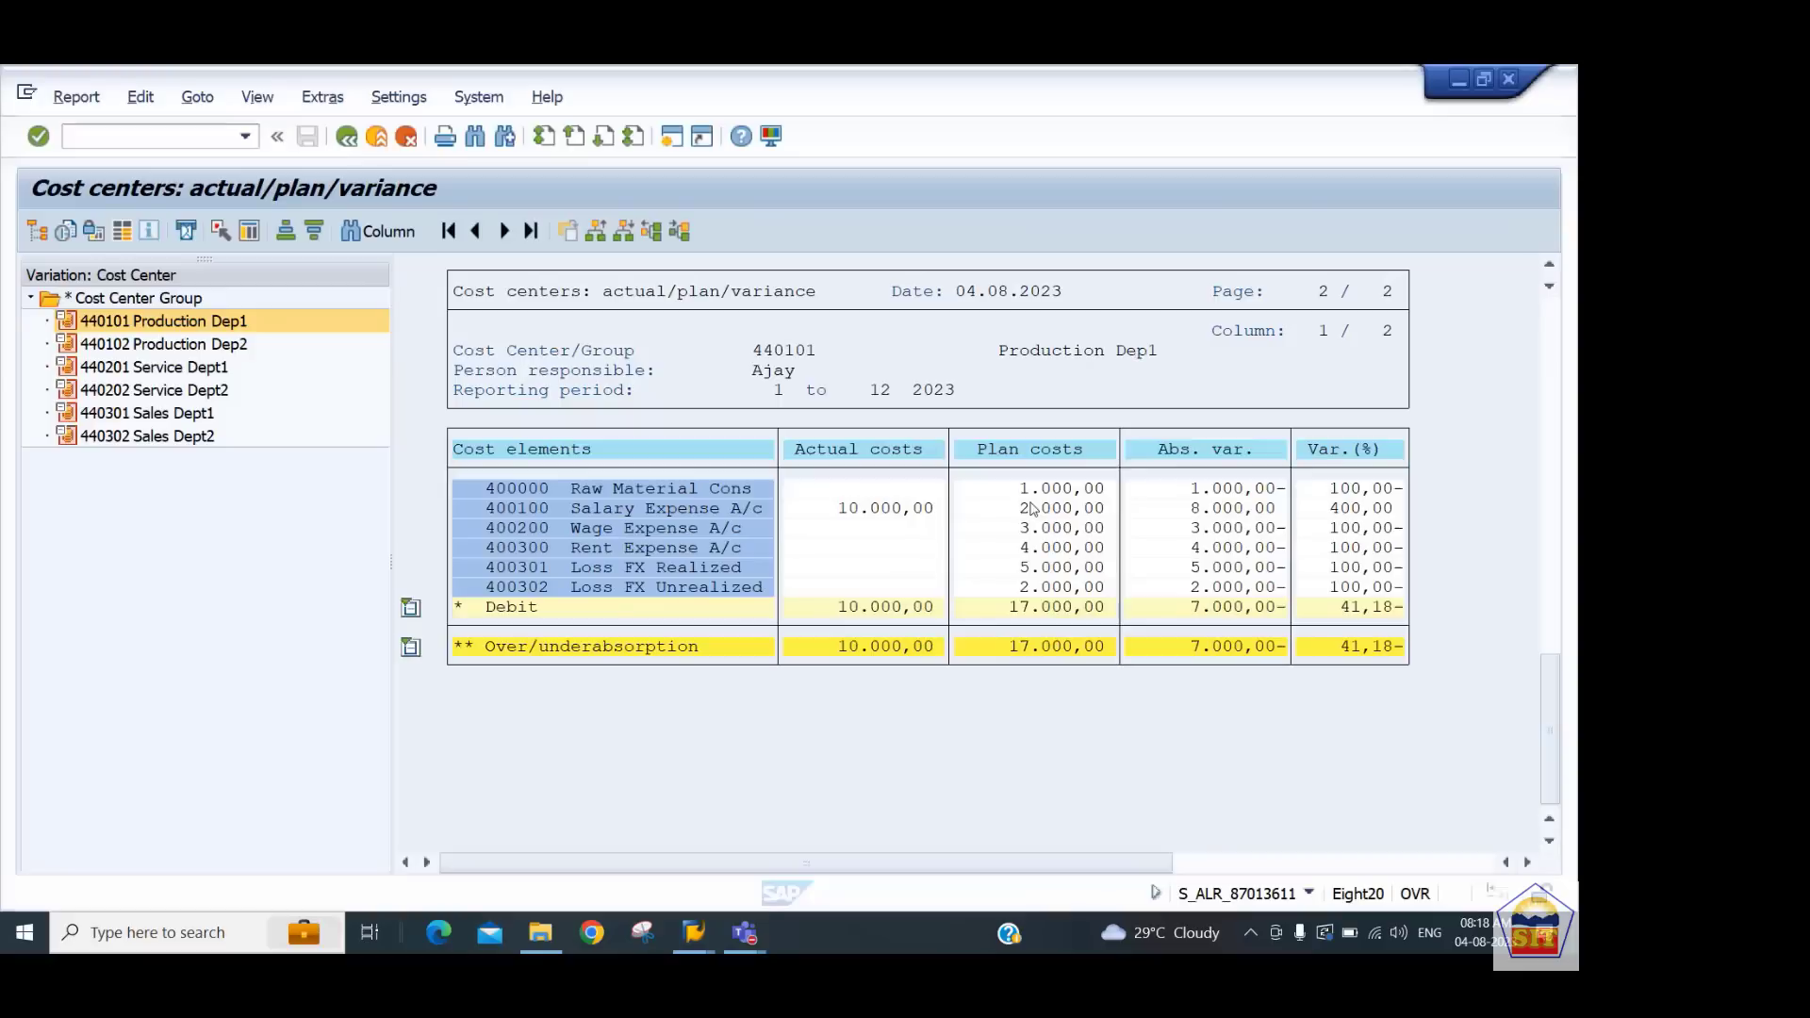
# Open the Profit Center Accounting presentation from the SAP CO folder and start its slide show
pyautogui.click(542, 935)
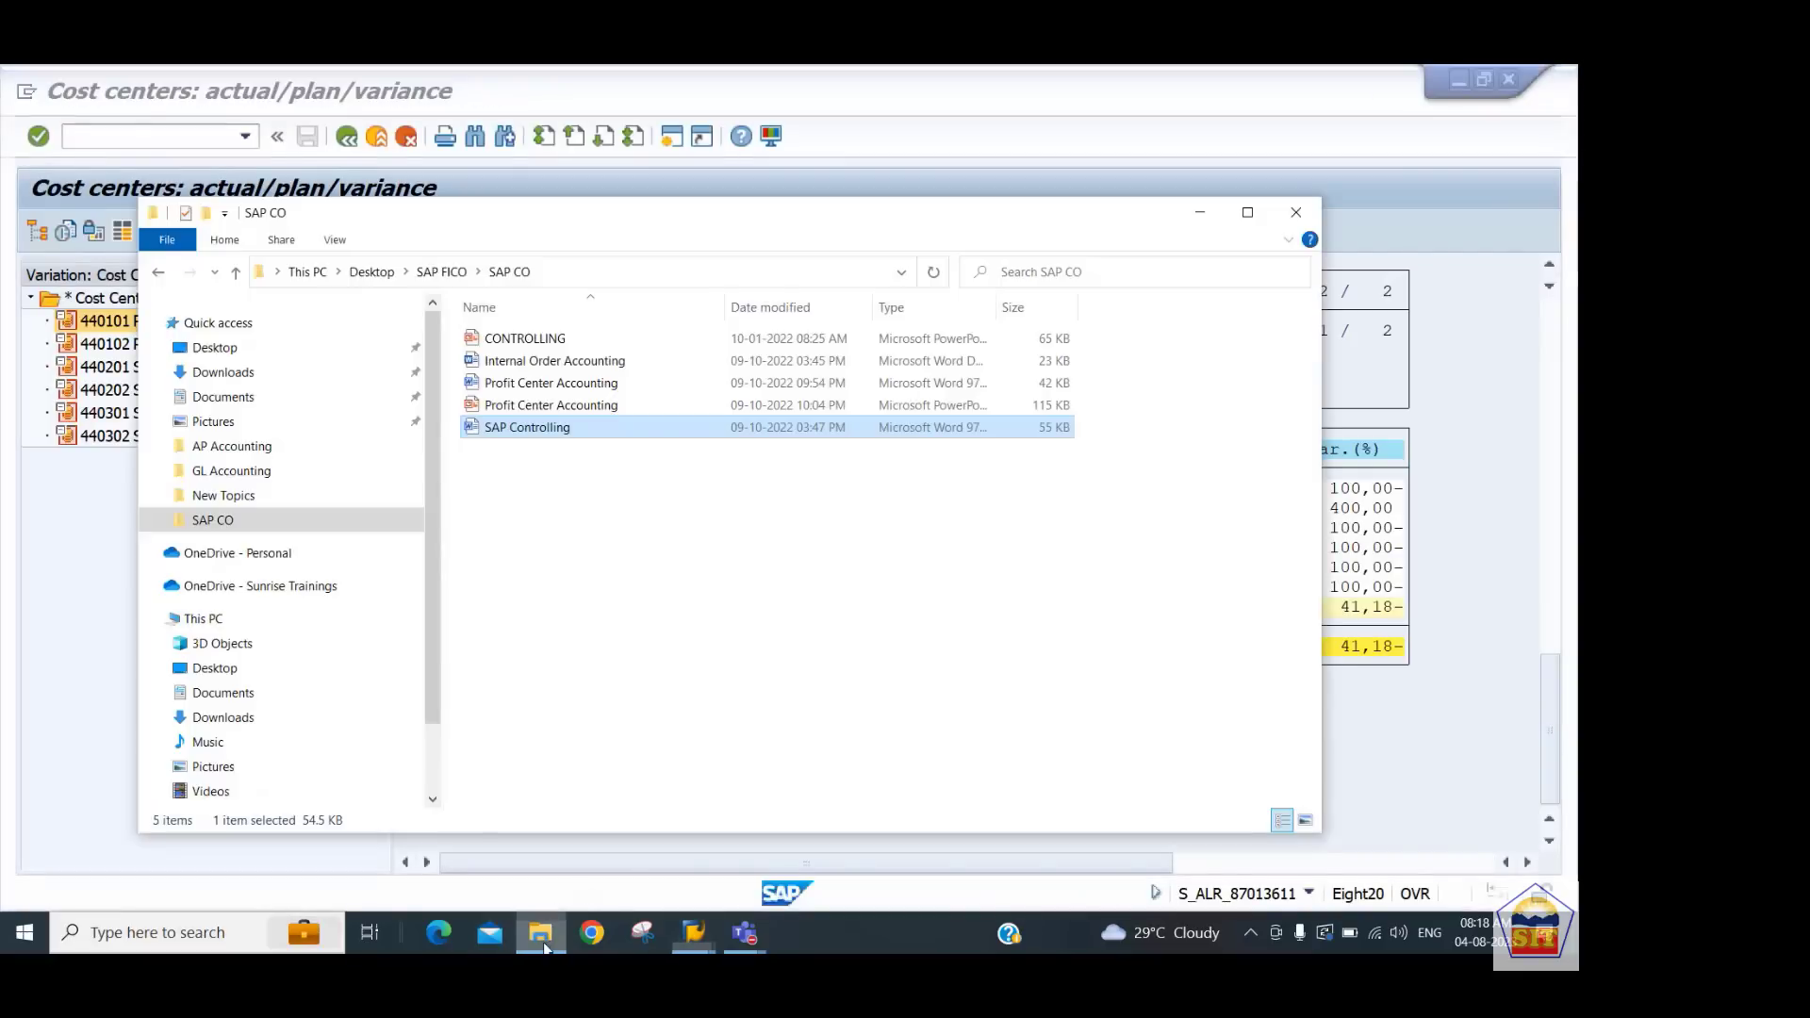
pyautogui.doubleClick(527, 405)
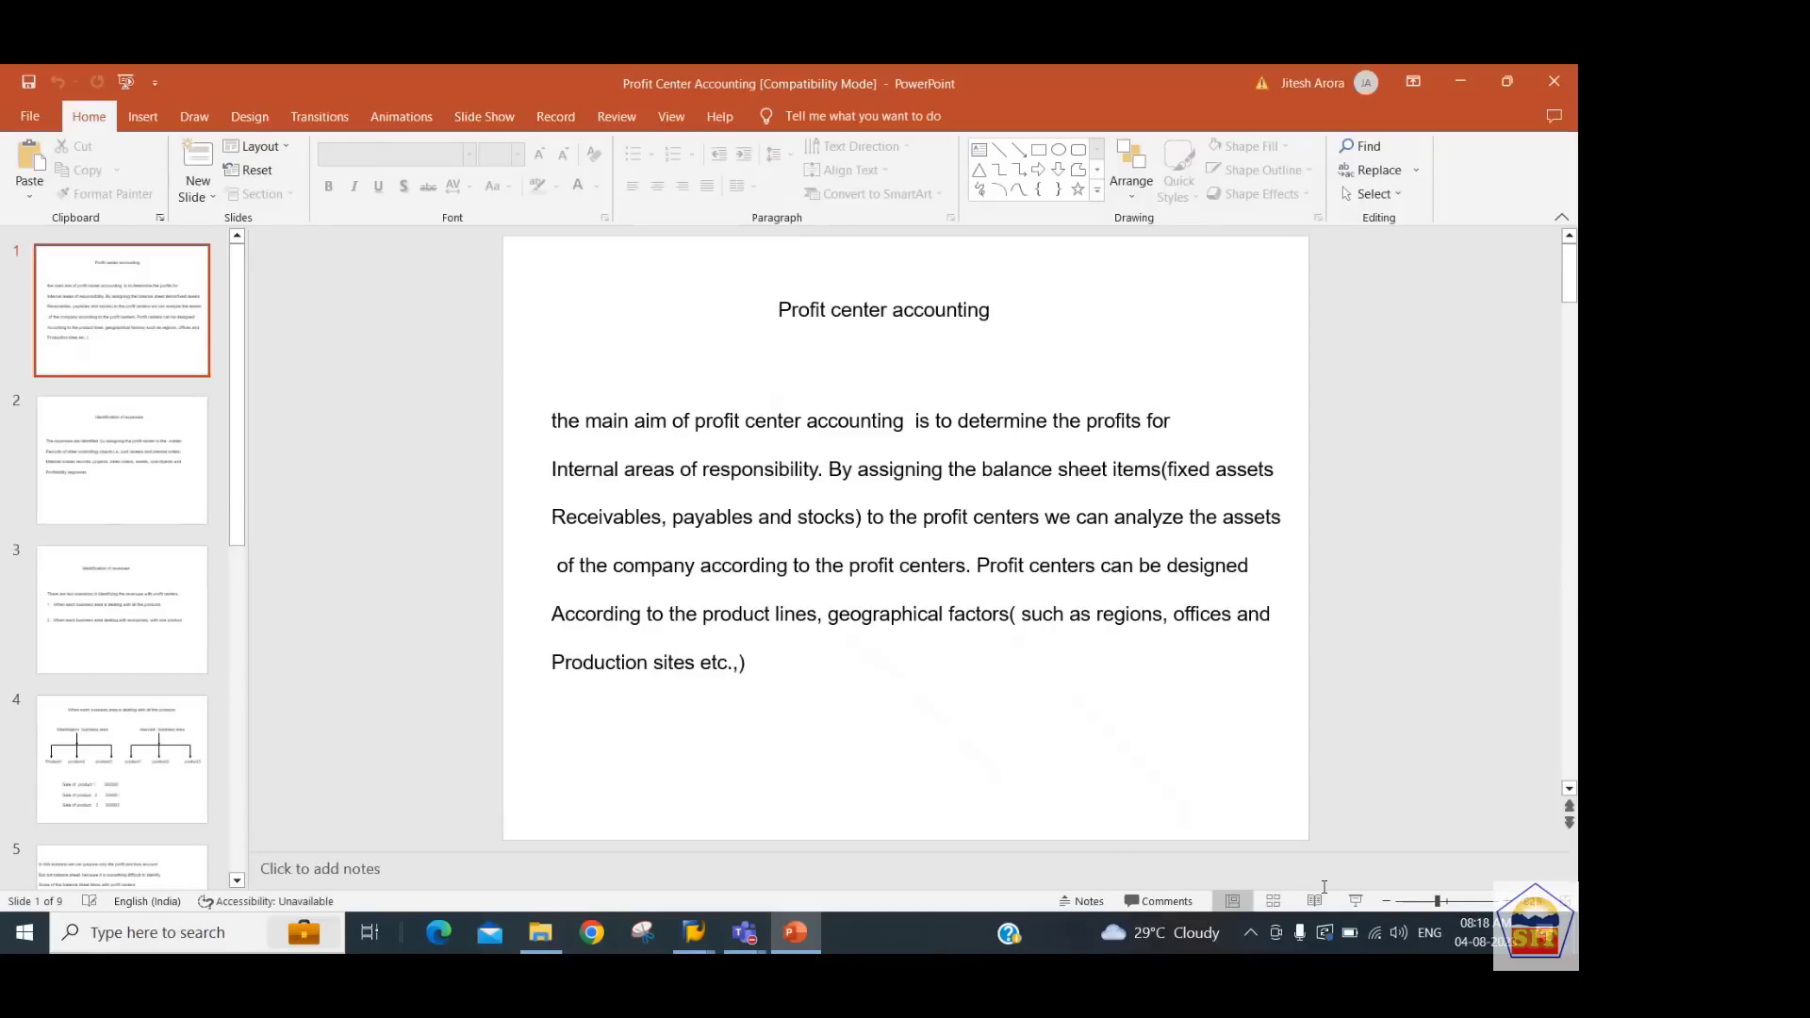
pyautogui.click(1356, 900)
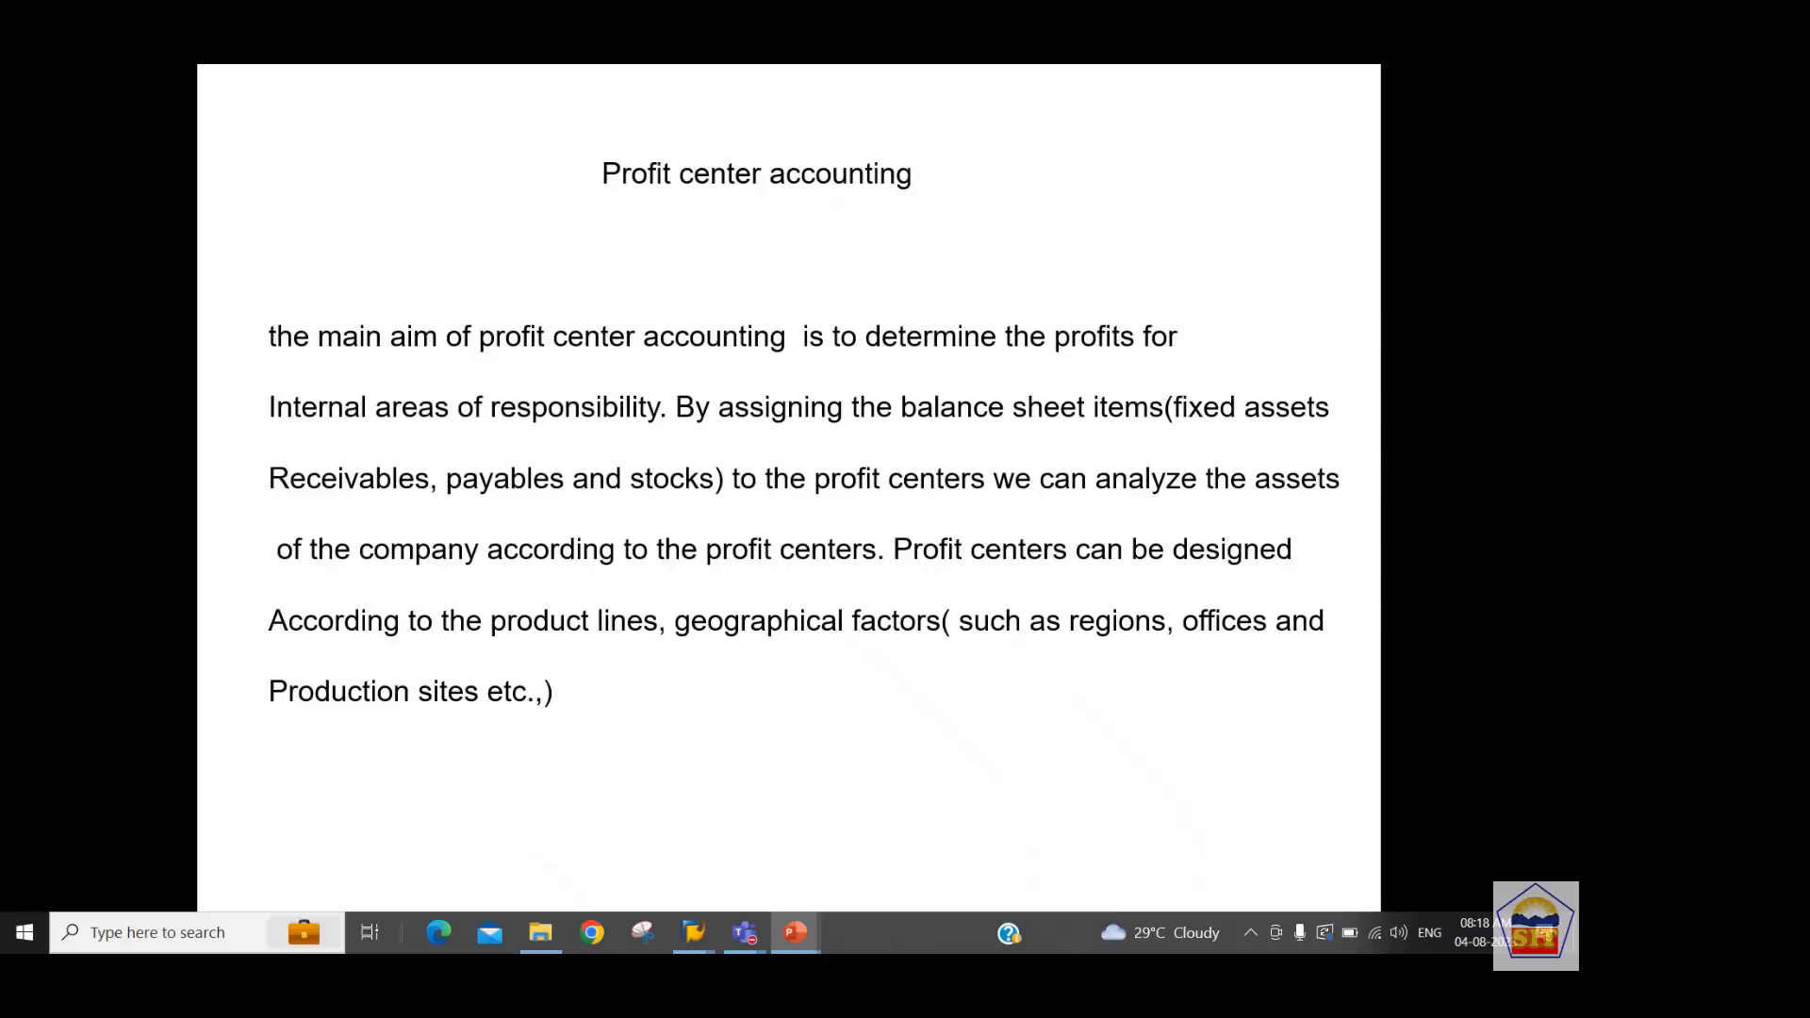
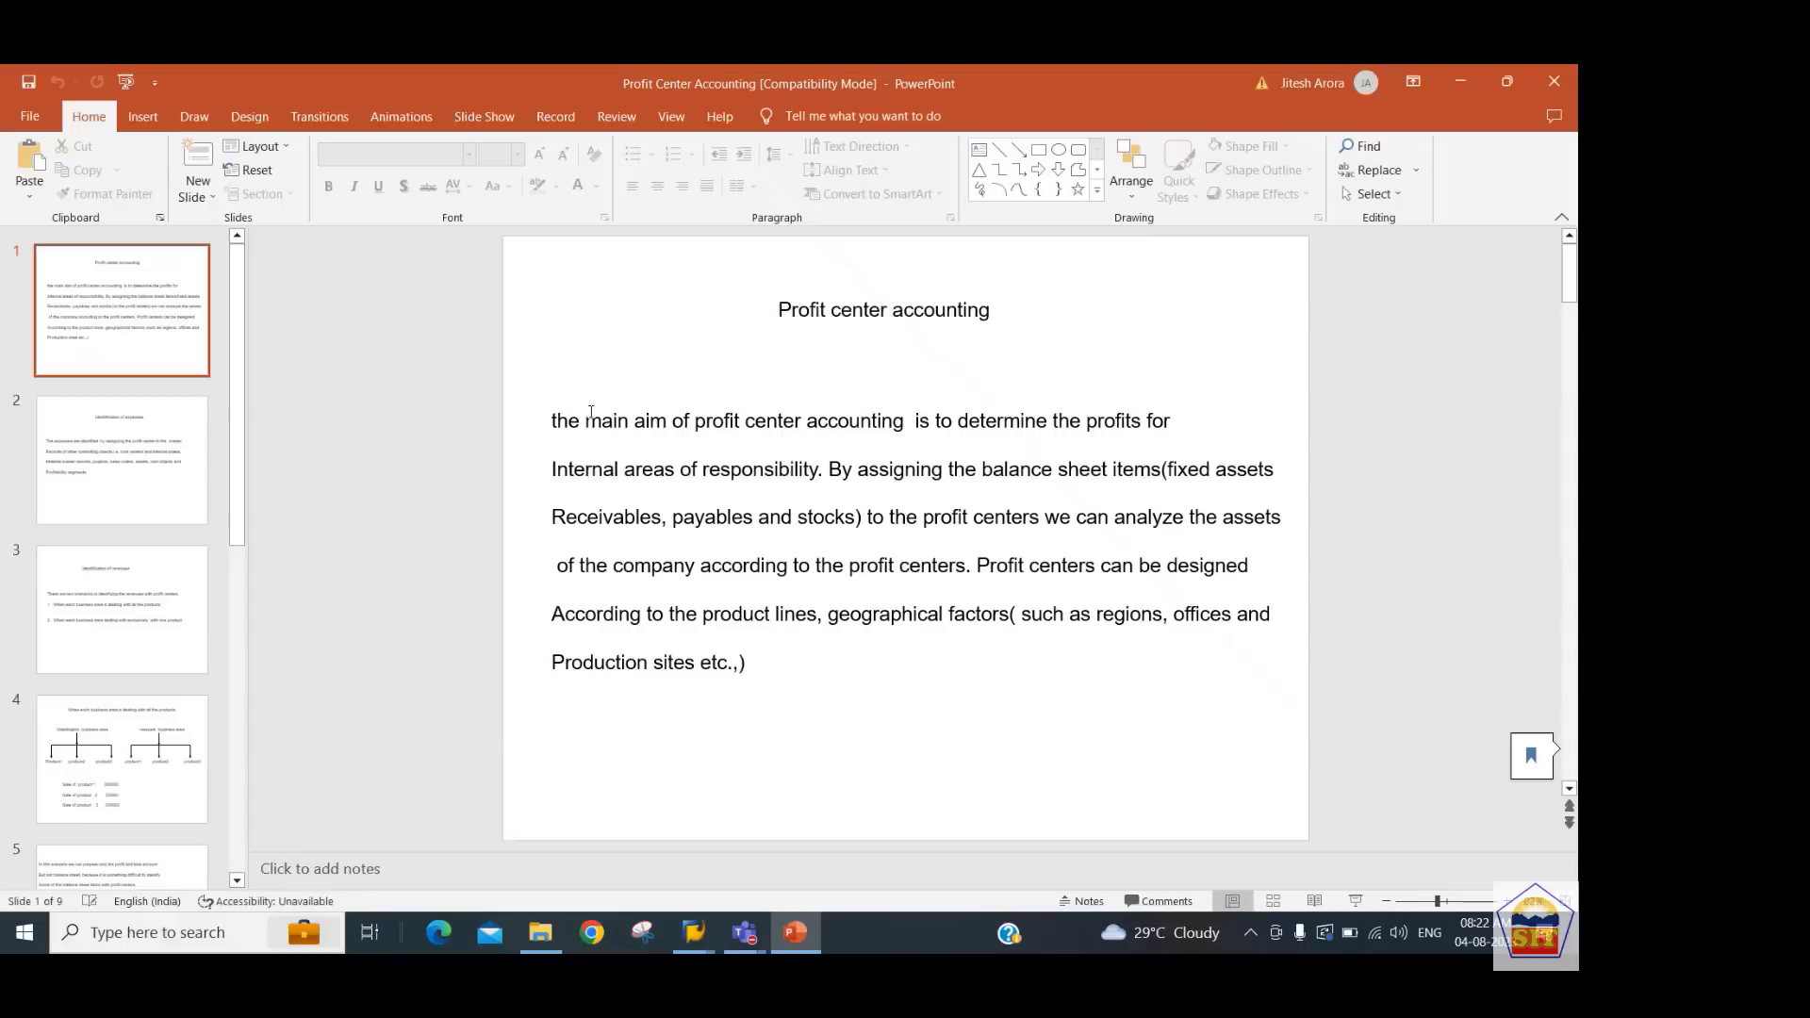
# Close the Profit Center Accounting presentation and open the Profit Center Accounting Word notes from the SAP CO folder
pyautogui.click(1559, 88)
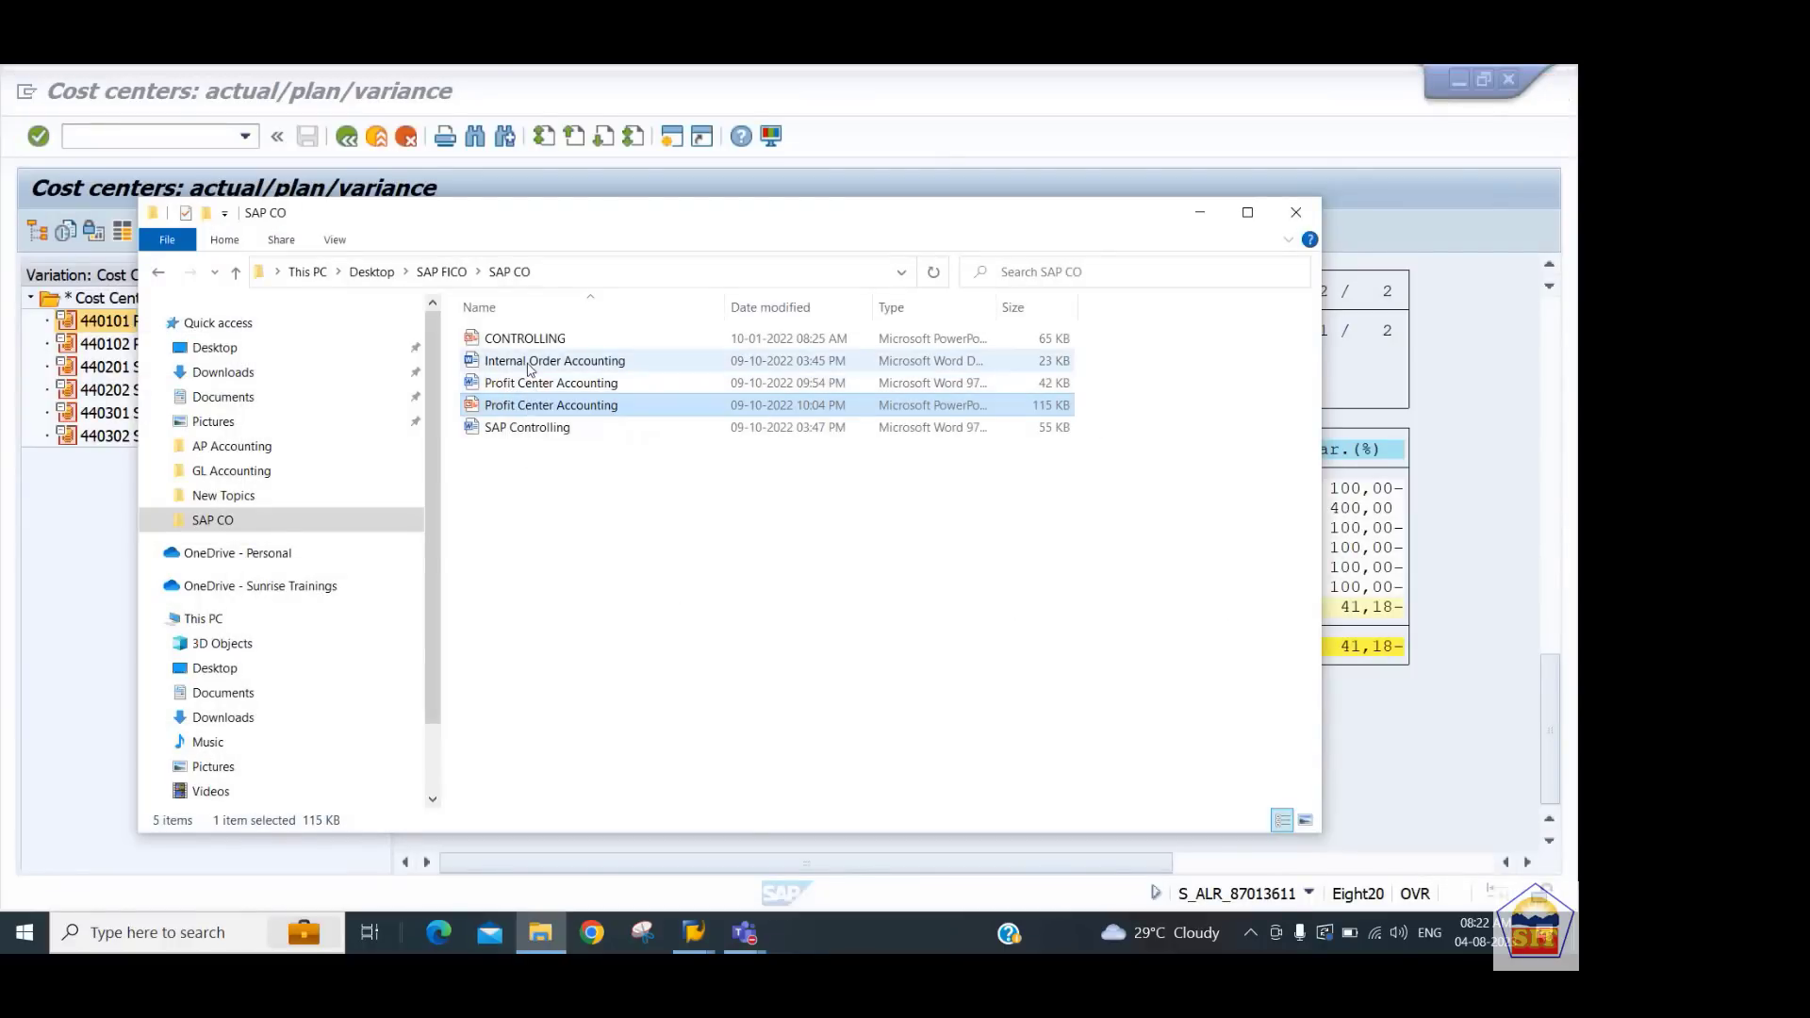
pyautogui.doubleClick(541, 386)
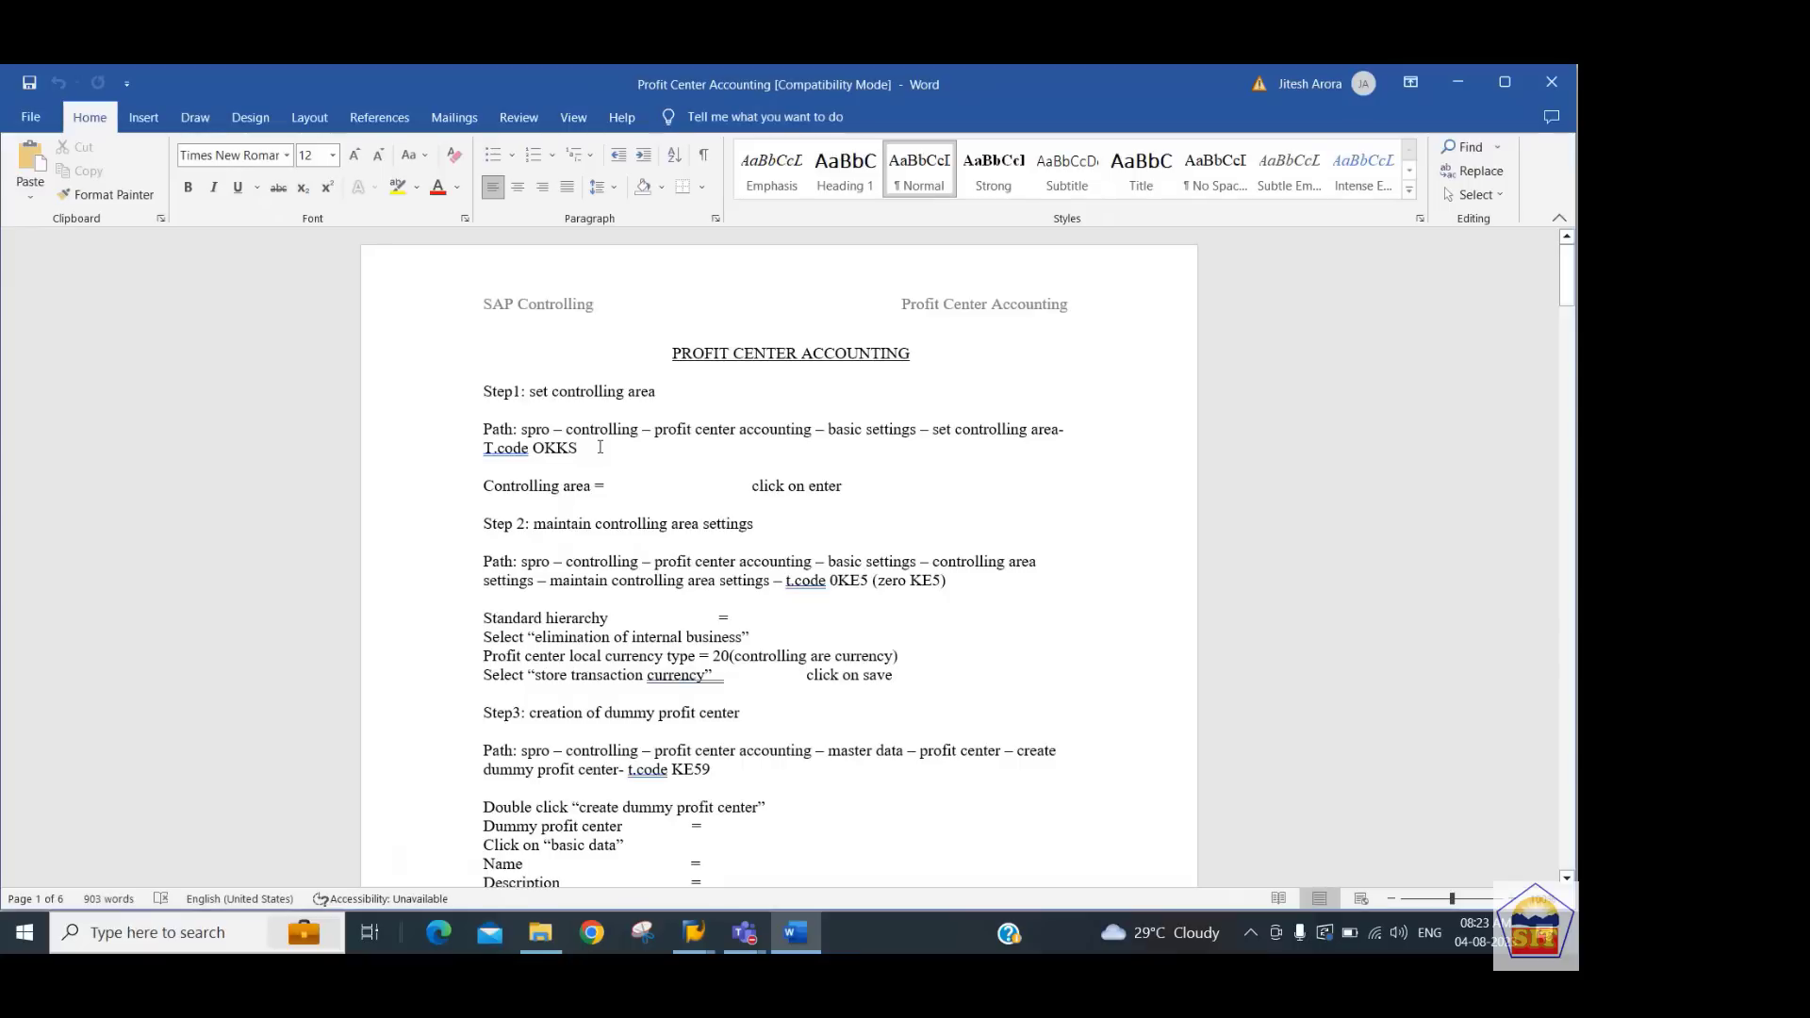
# Run transaction OKKS from the notes and confirm controlling area 2244
pyautogui.hotkey('shift', 'Left')
pyautogui.hotkey('shift', 'Left')
pyautogui.hotkey('shift', 'Left')
pyautogui.hotkey('shift', 'Left')
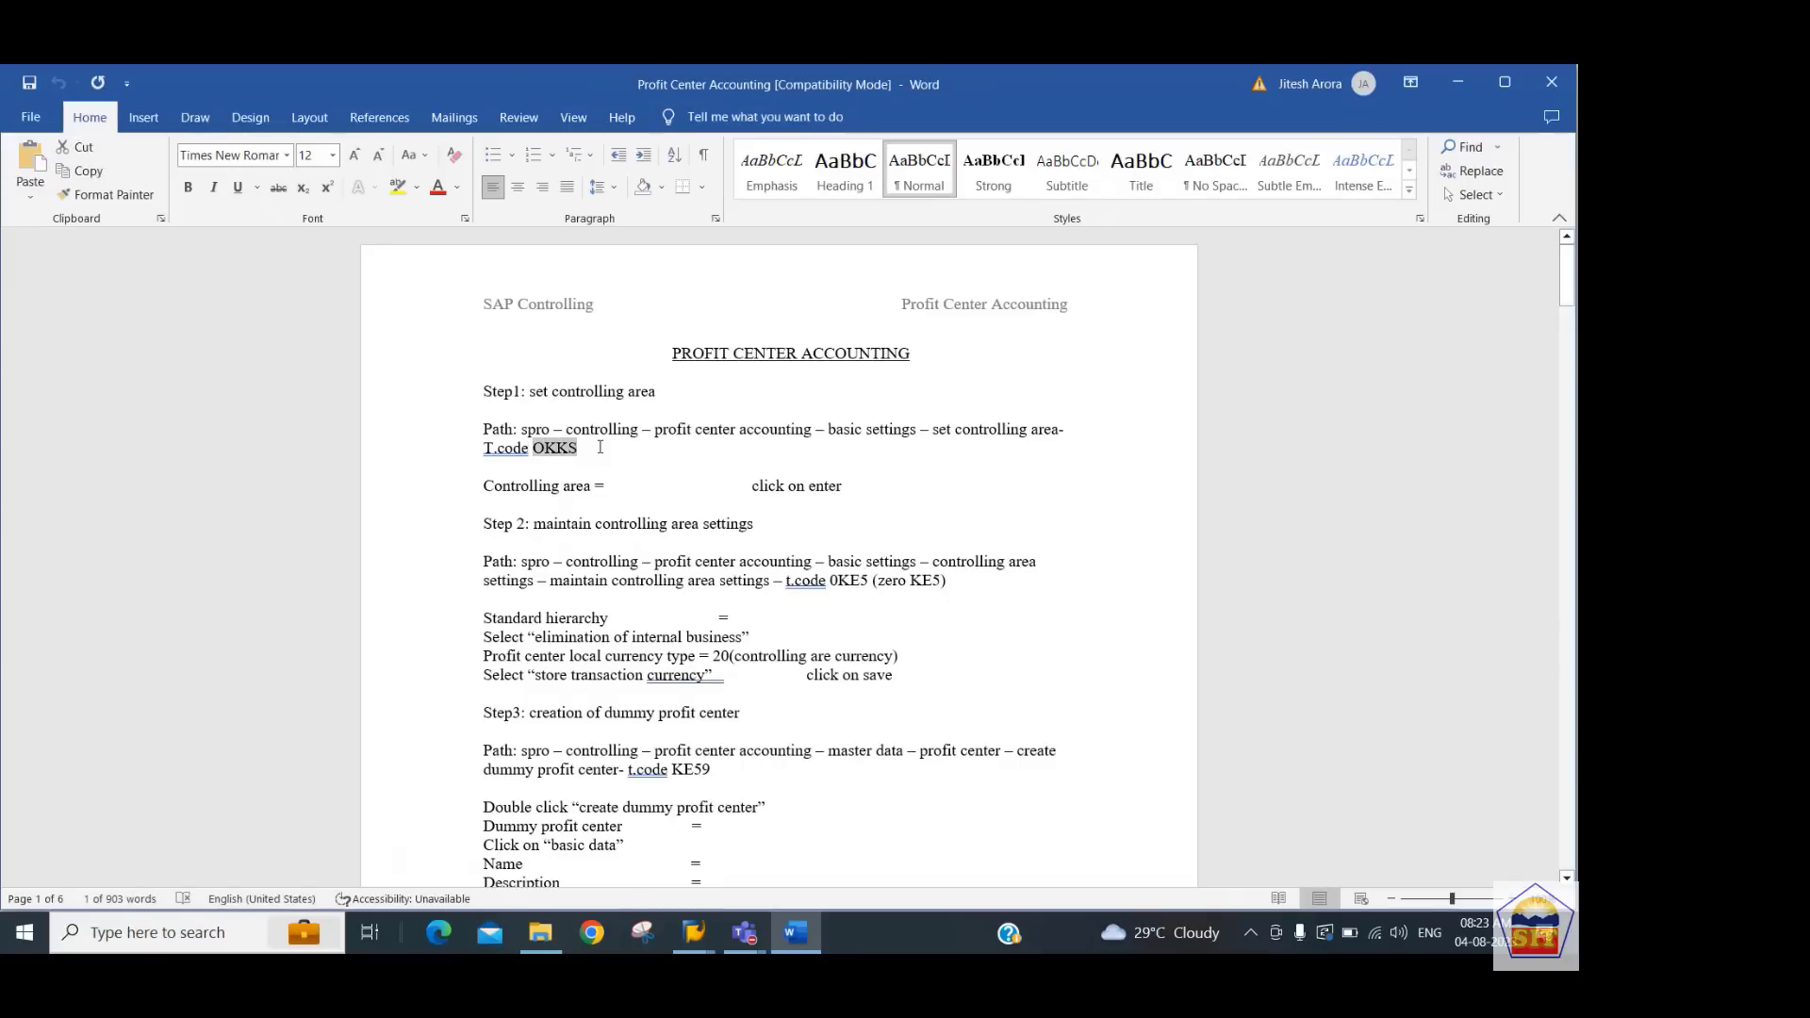
pyautogui.hotkey('alt', 'Tab')
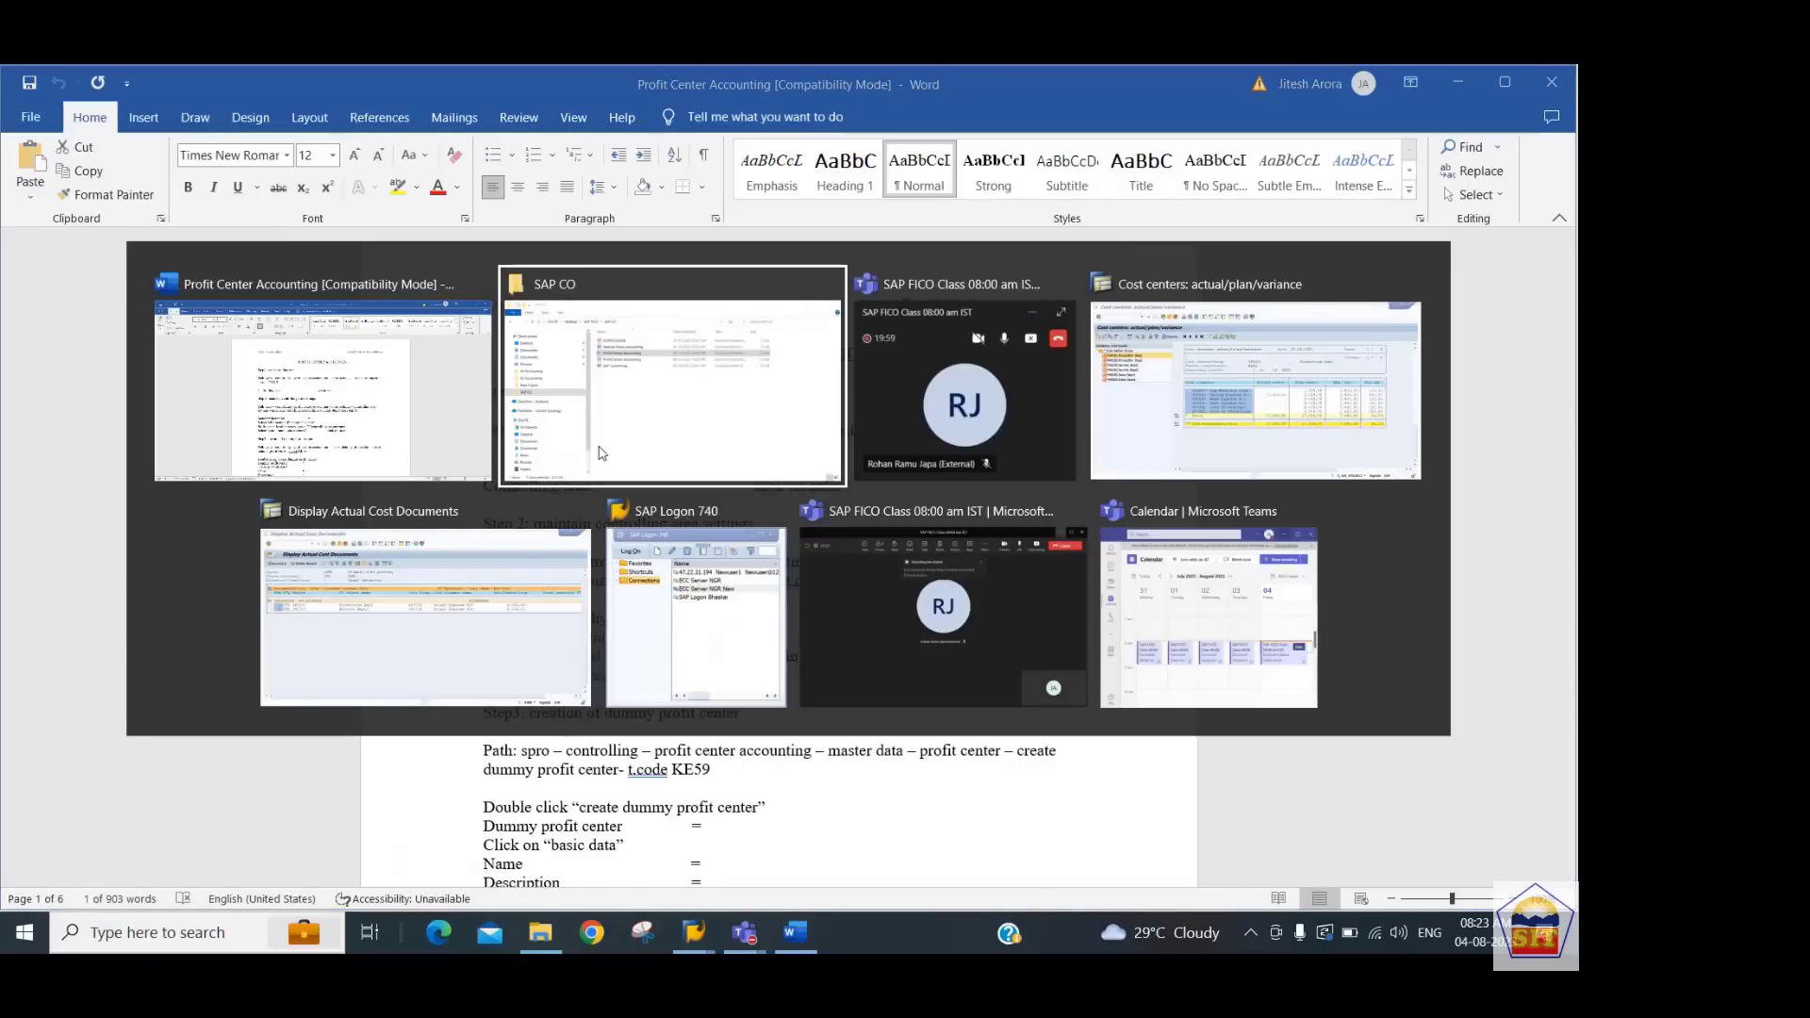
pyautogui.hotkey('alt', 'Tab')
pyautogui.hotkey('alt', 'Tab')
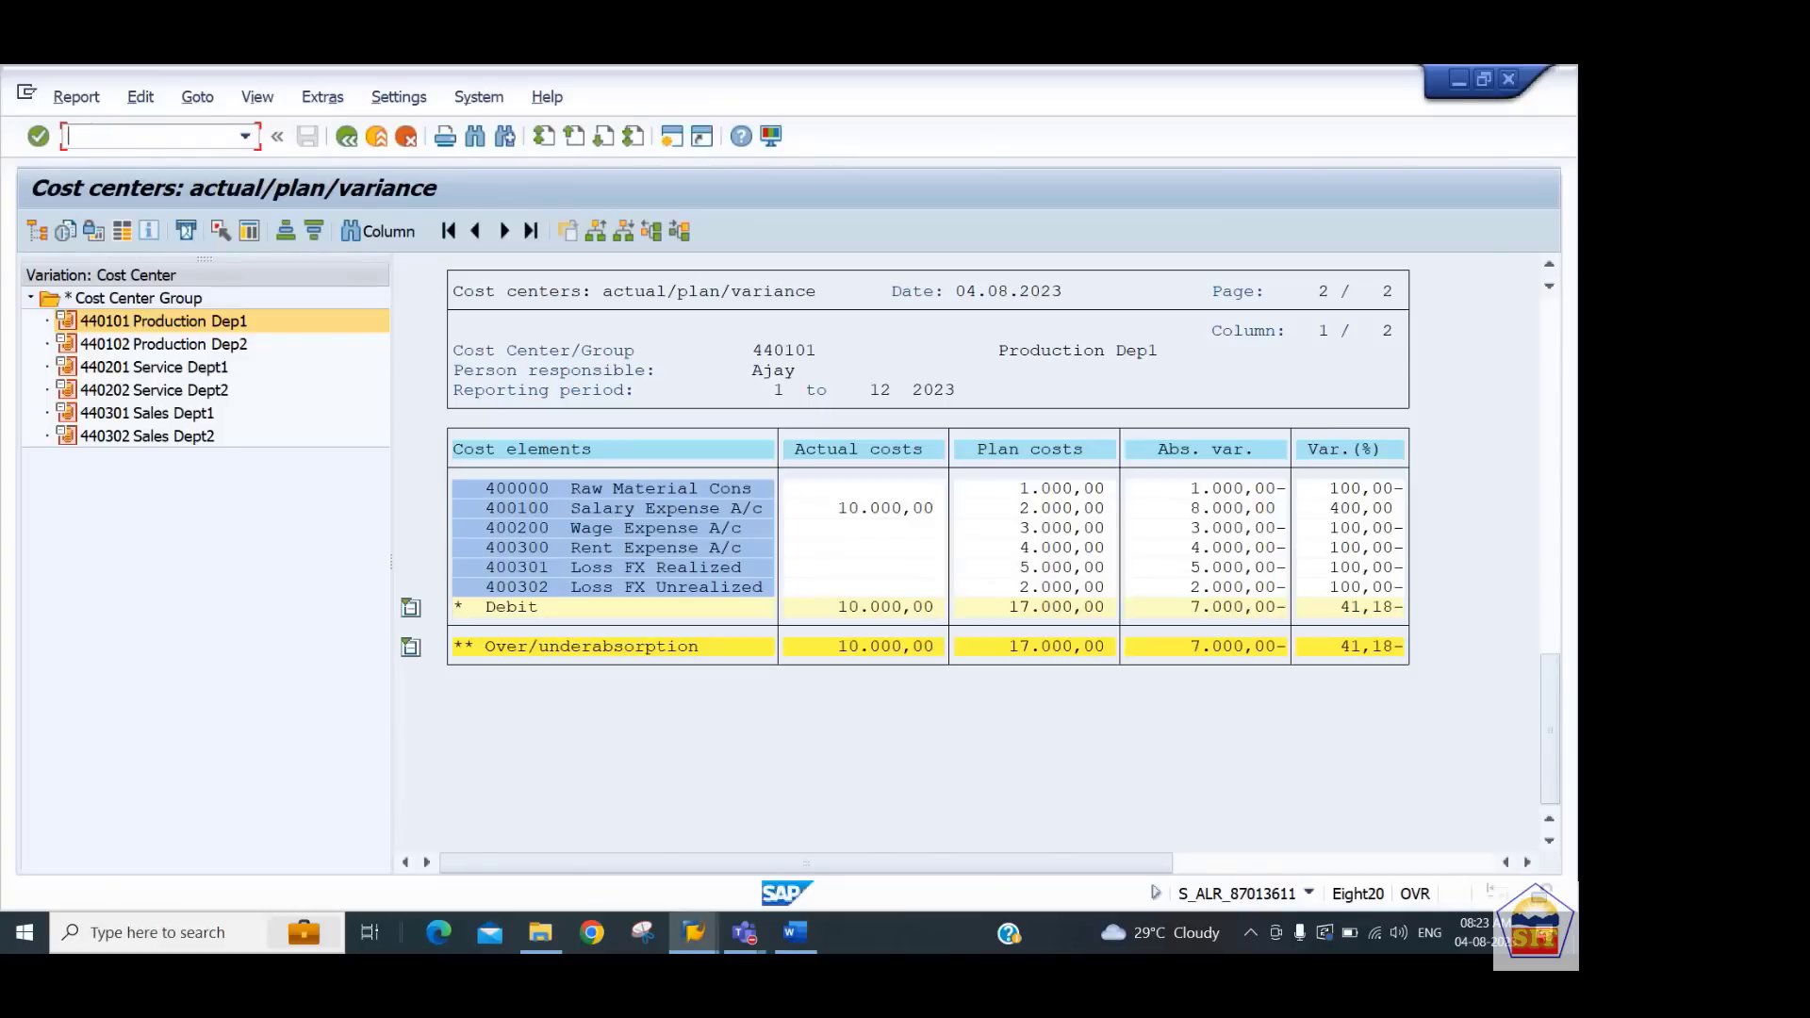
pyautogui.write('/n')
pyautogui.press('Return')
pyautogui.write('OKKS')
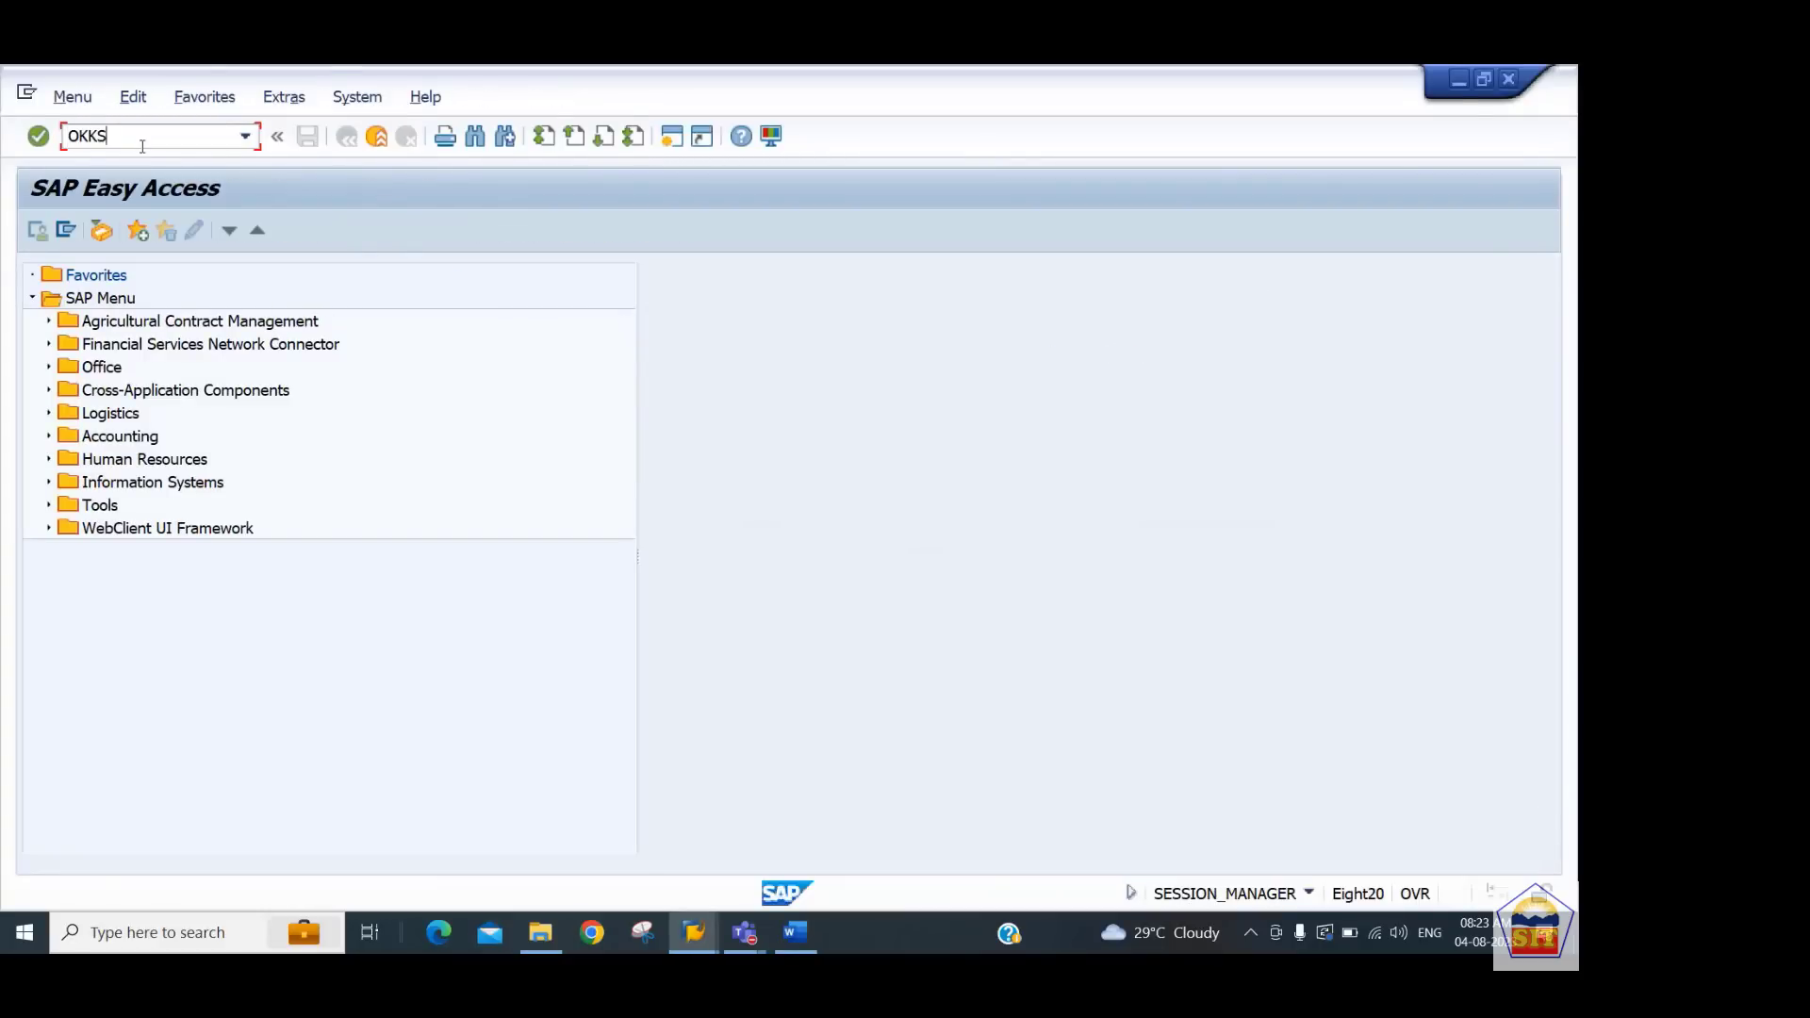
pyautogui.press('Return')
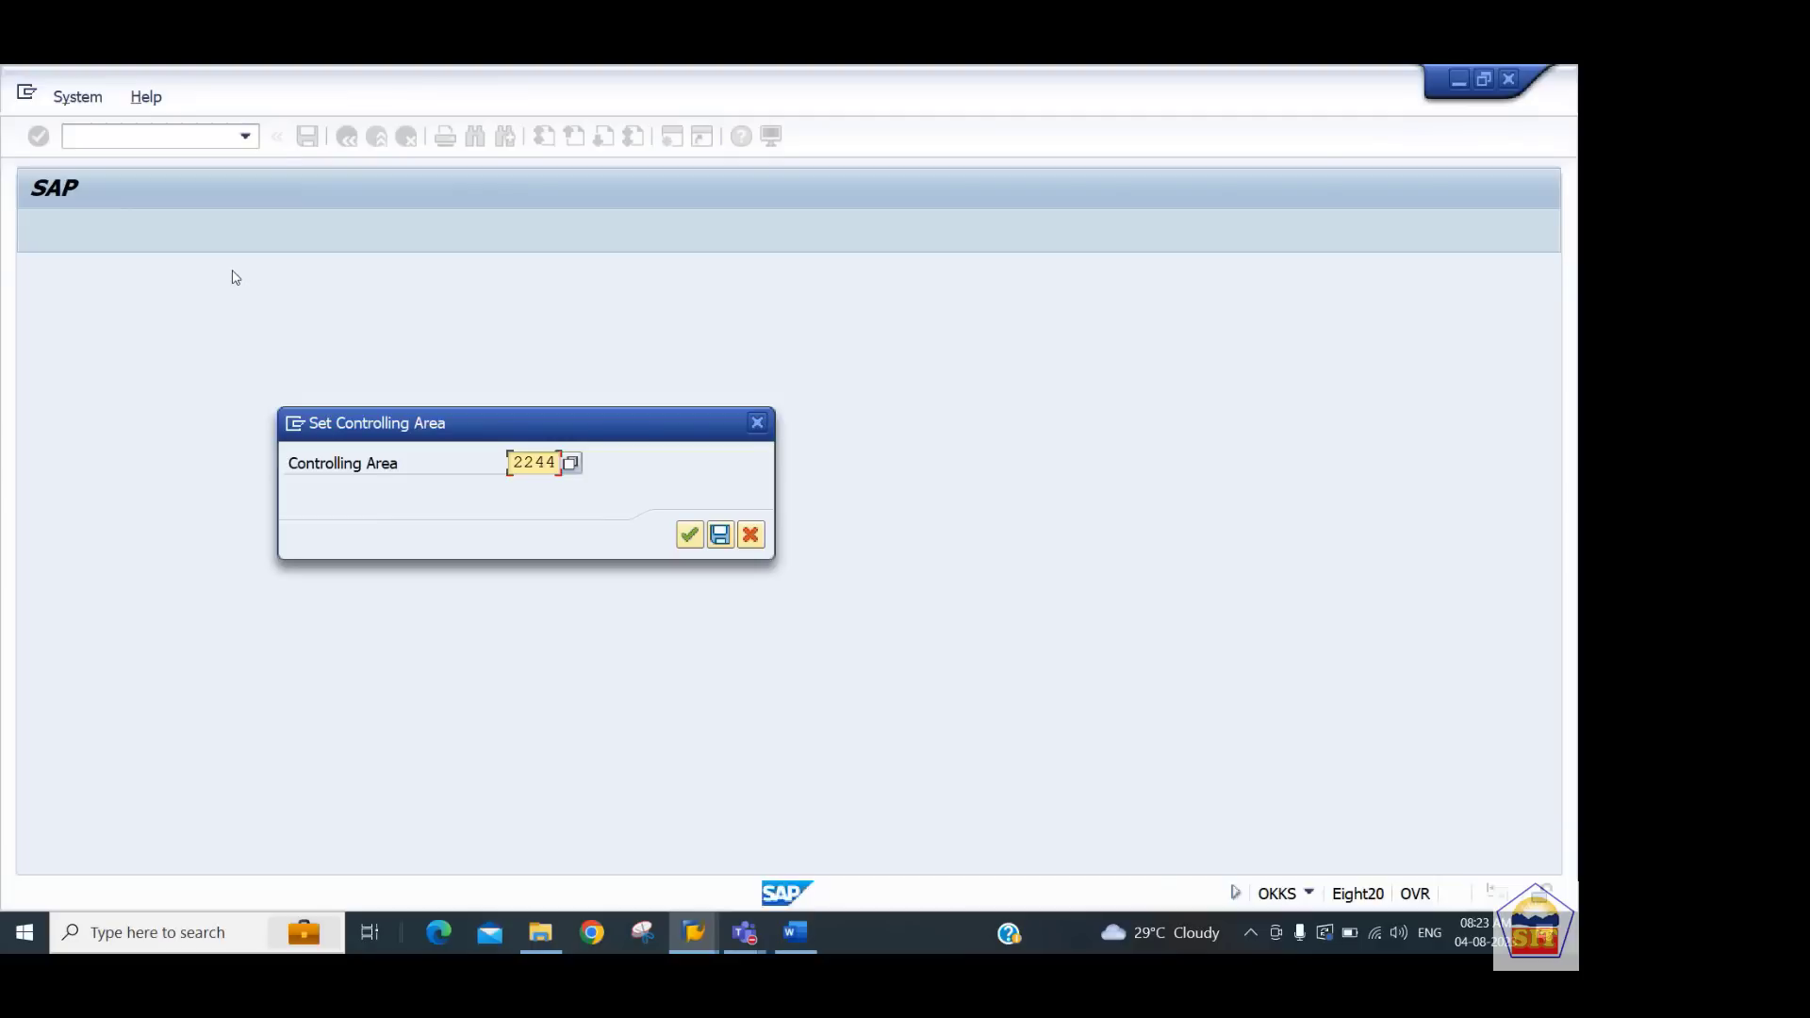
pyautogui.press('Return')
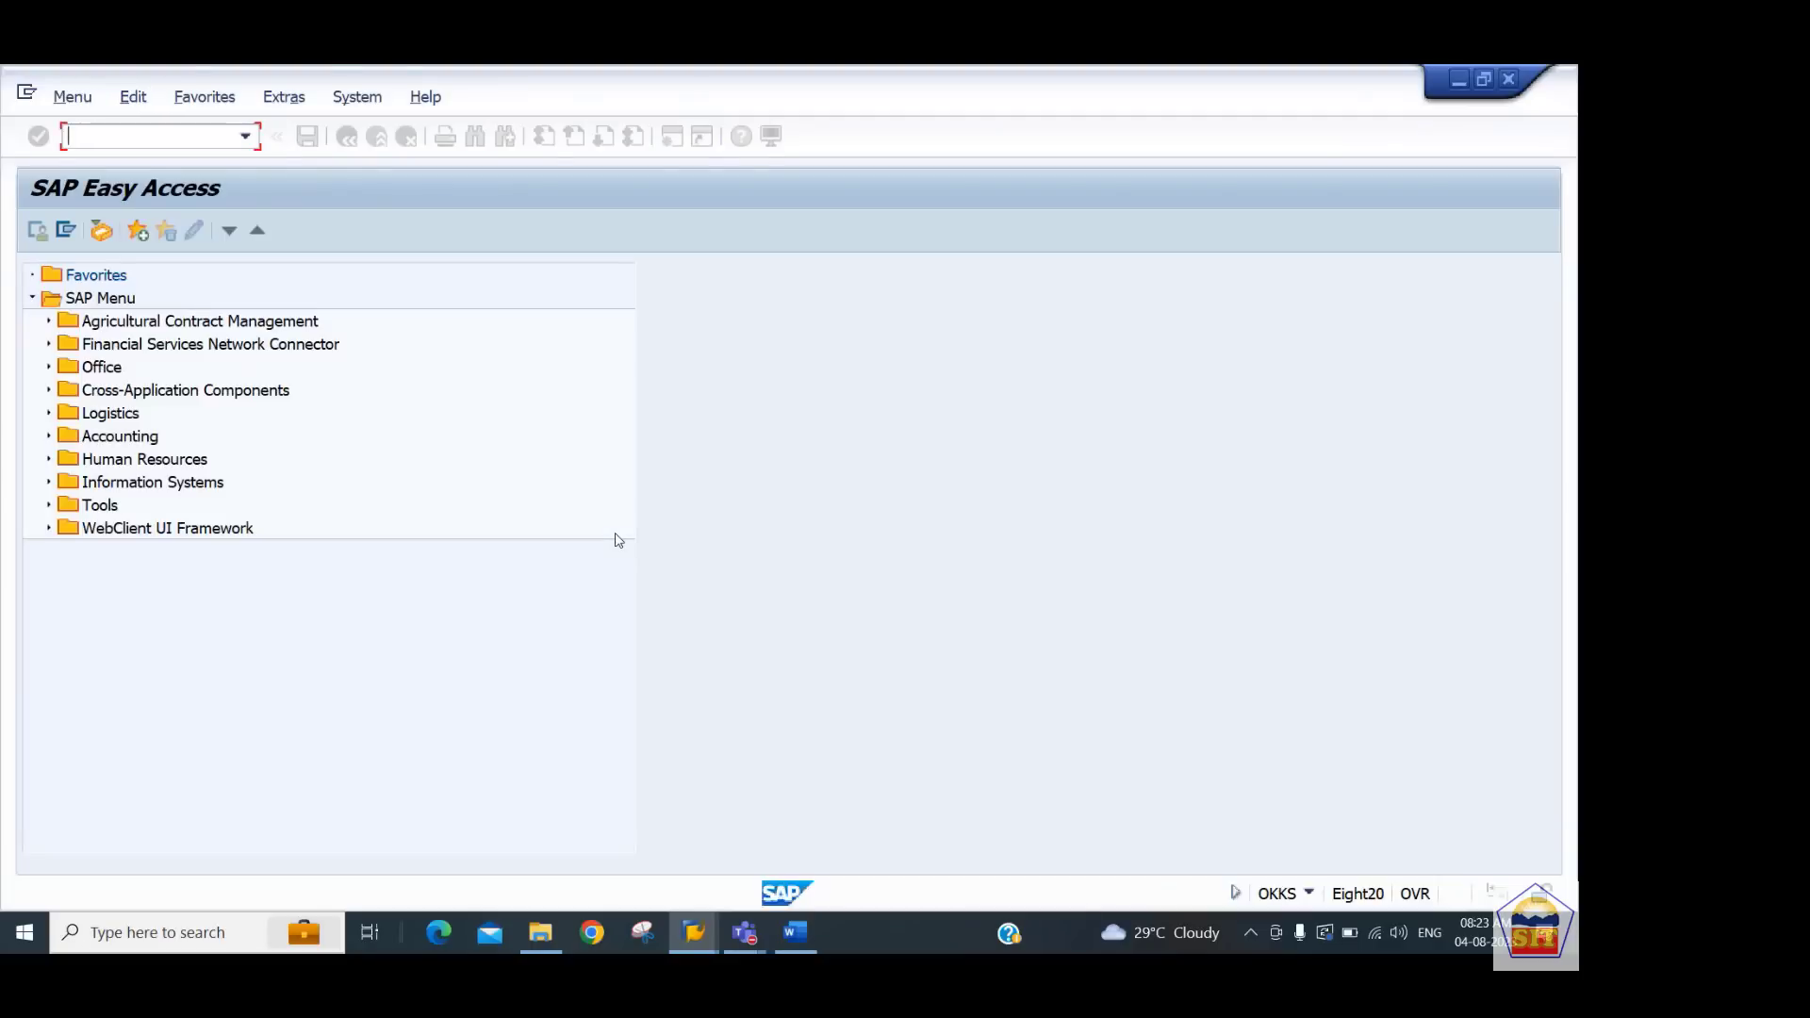
# Copy transaction code 0KE5 from the notes and run it to open the controlling area settings
pyautogui.hotkey('alt', 'Tab')
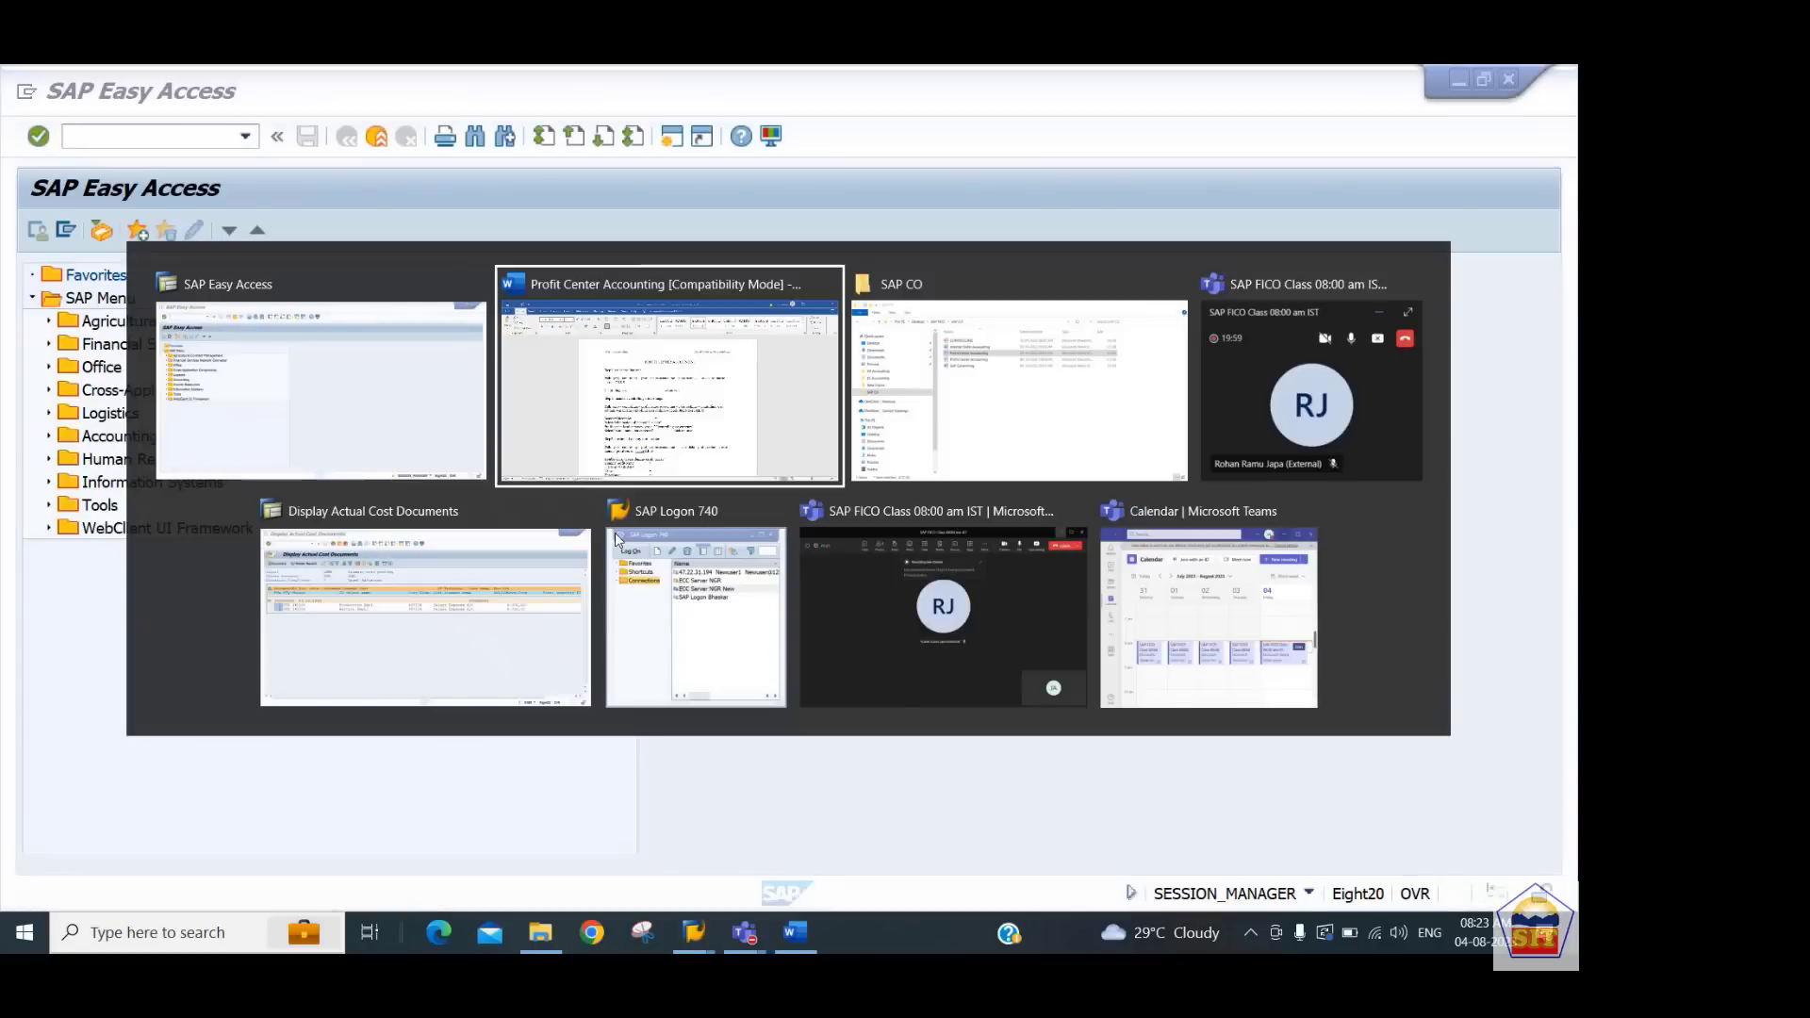
pyautogui.press('Down')
pyautogui.press('Down')
pyautogui.press('Down')
pyautogui.press('Down')
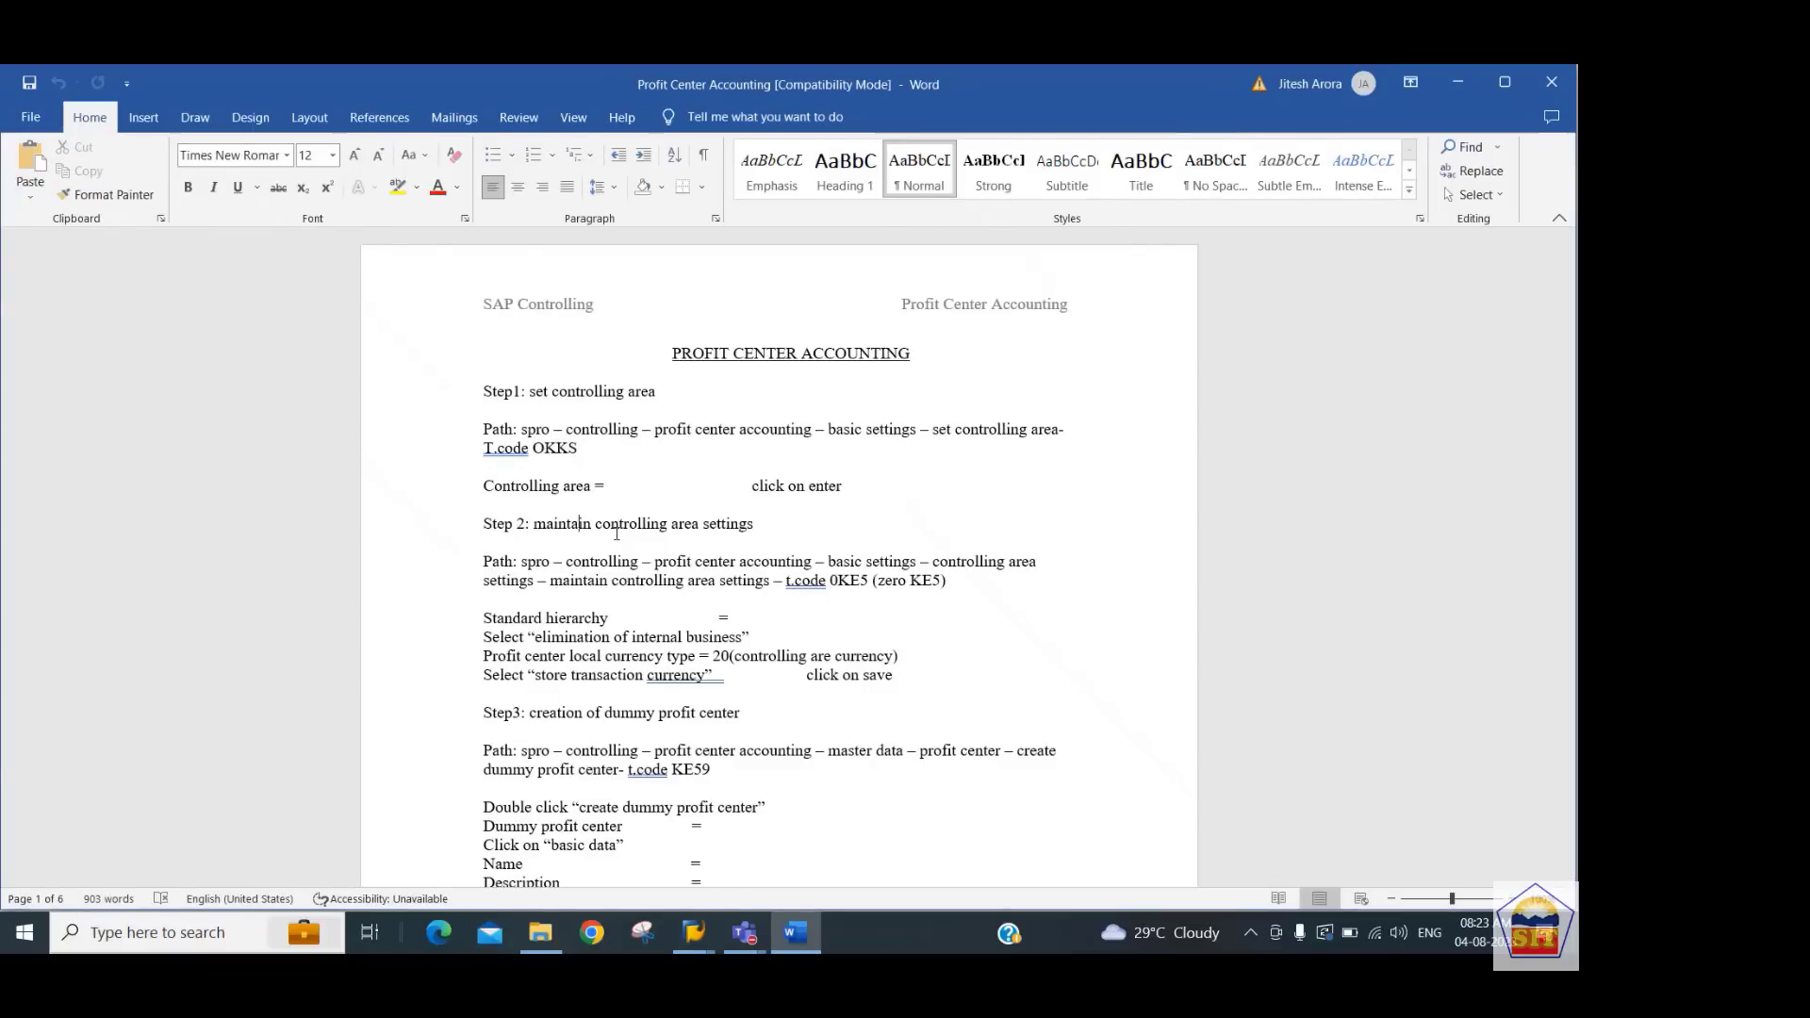
pyautogui.press('Down')
pyautogui.press('Down')
pyautogui.press('Down')
pyautogui.press('End')
pyautogui.press('Left')
pyautogui.press('Left')
pyautogui.press('Left')
pyautogui.press('Left')
pyautogui.press('Left')
pyautogui.press('Left')
pyautogui.press('Left')
pyautogui.press('Left')
pyautogui.hotkey('shift', 'Left')
pyautogui.hotkey('shift', 'Left')
pyautogui.hotkey('shift', 'Left')
pyautogui.hotkey('shift', 'Left')
pyautogui.hotkey('ctrl', 'c')
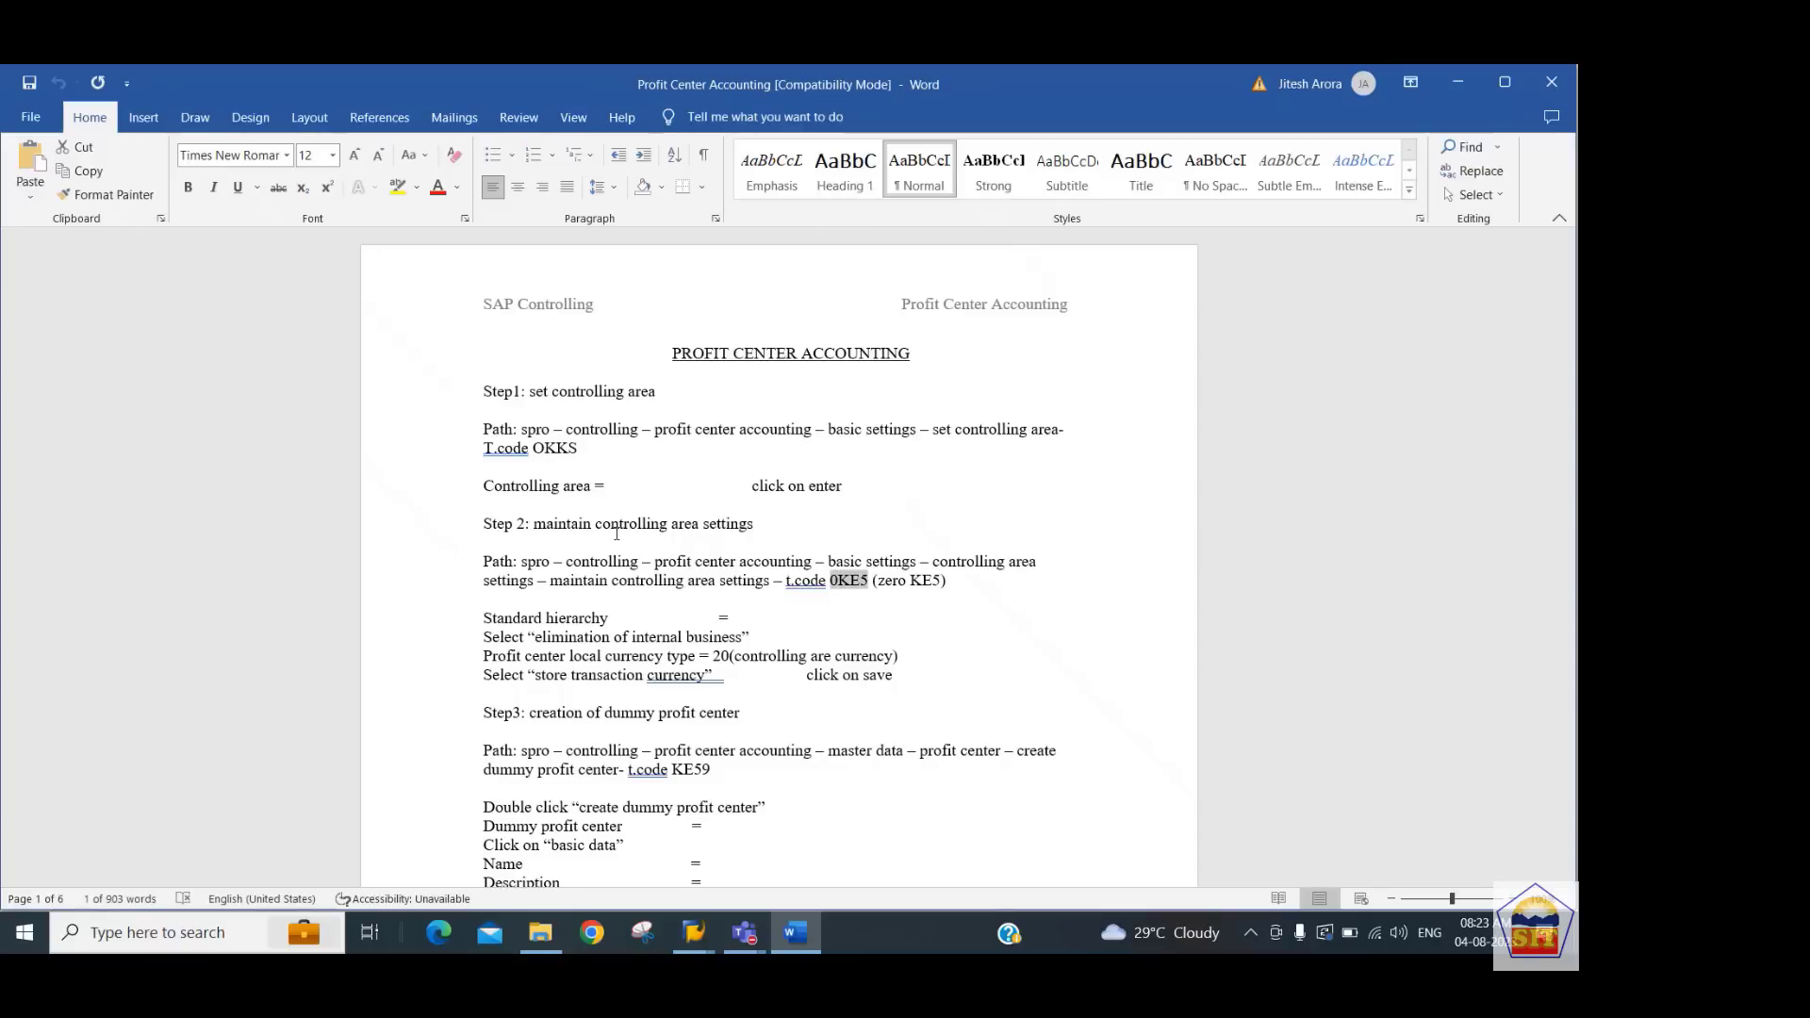
pyautogui.hotkey('alt', 'Tab')
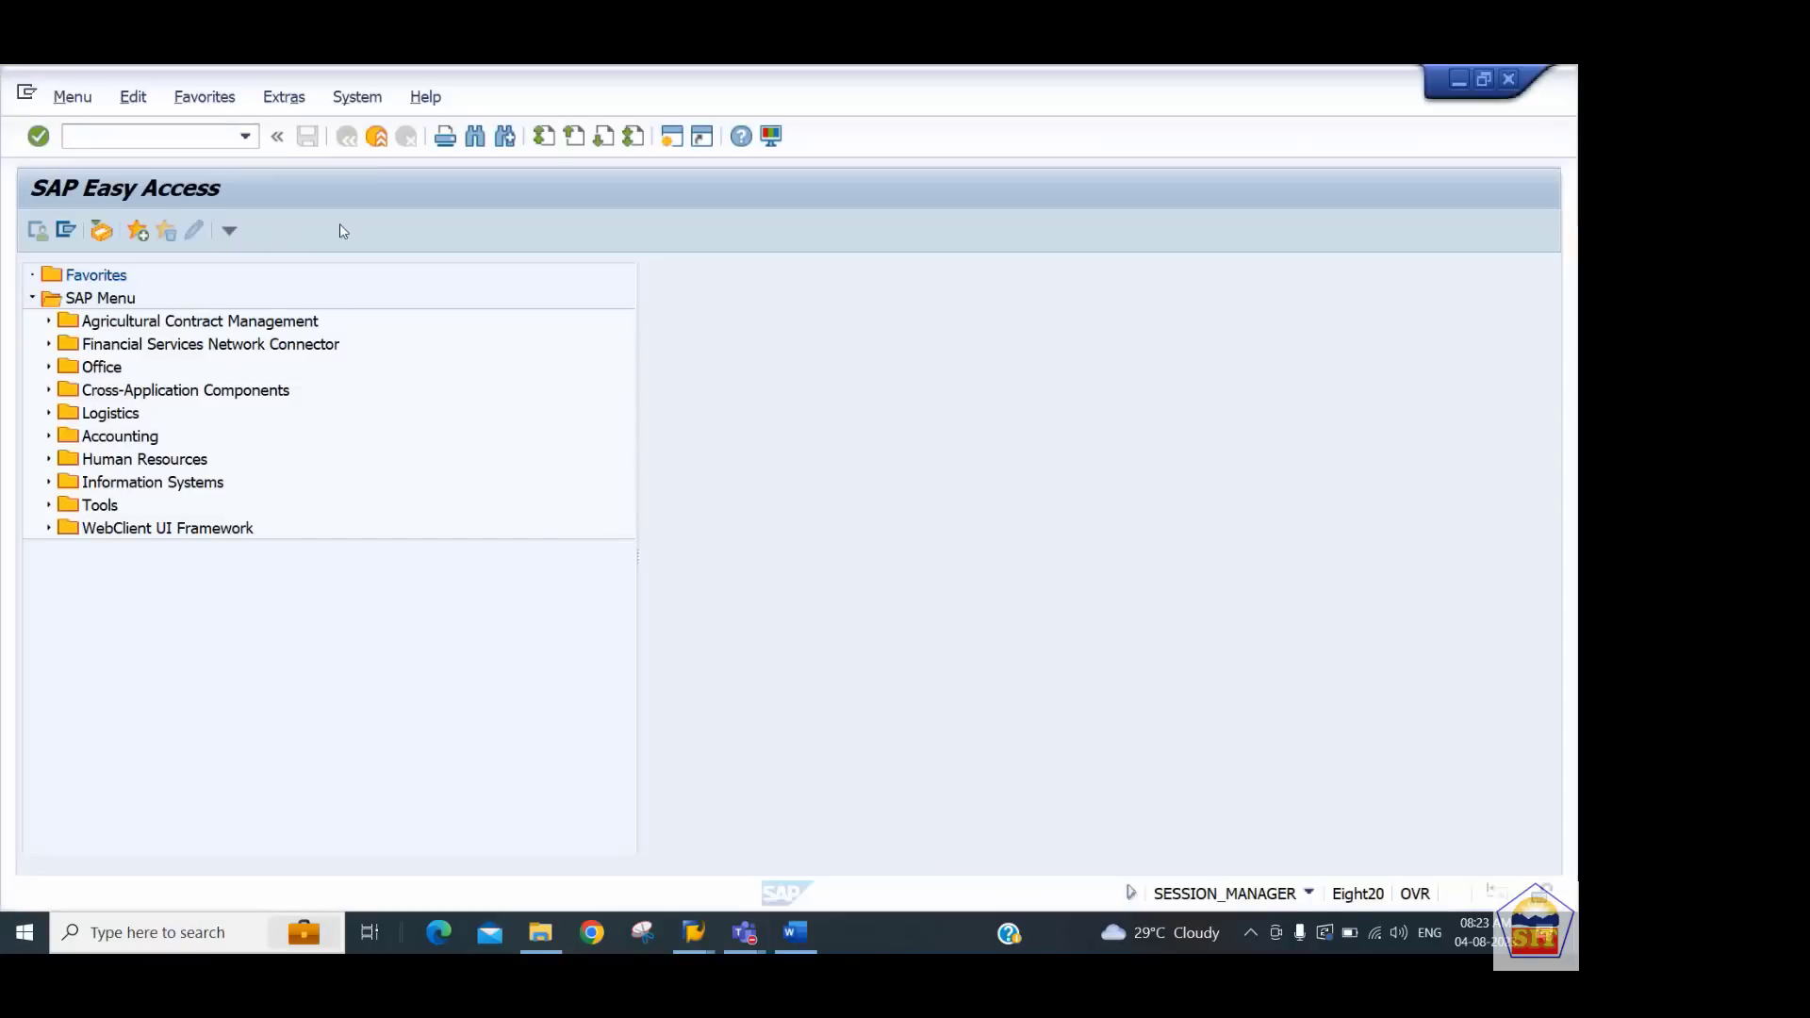
pyautogui.hotkey('ctrl', 'v')
pyautogui.press('Return')
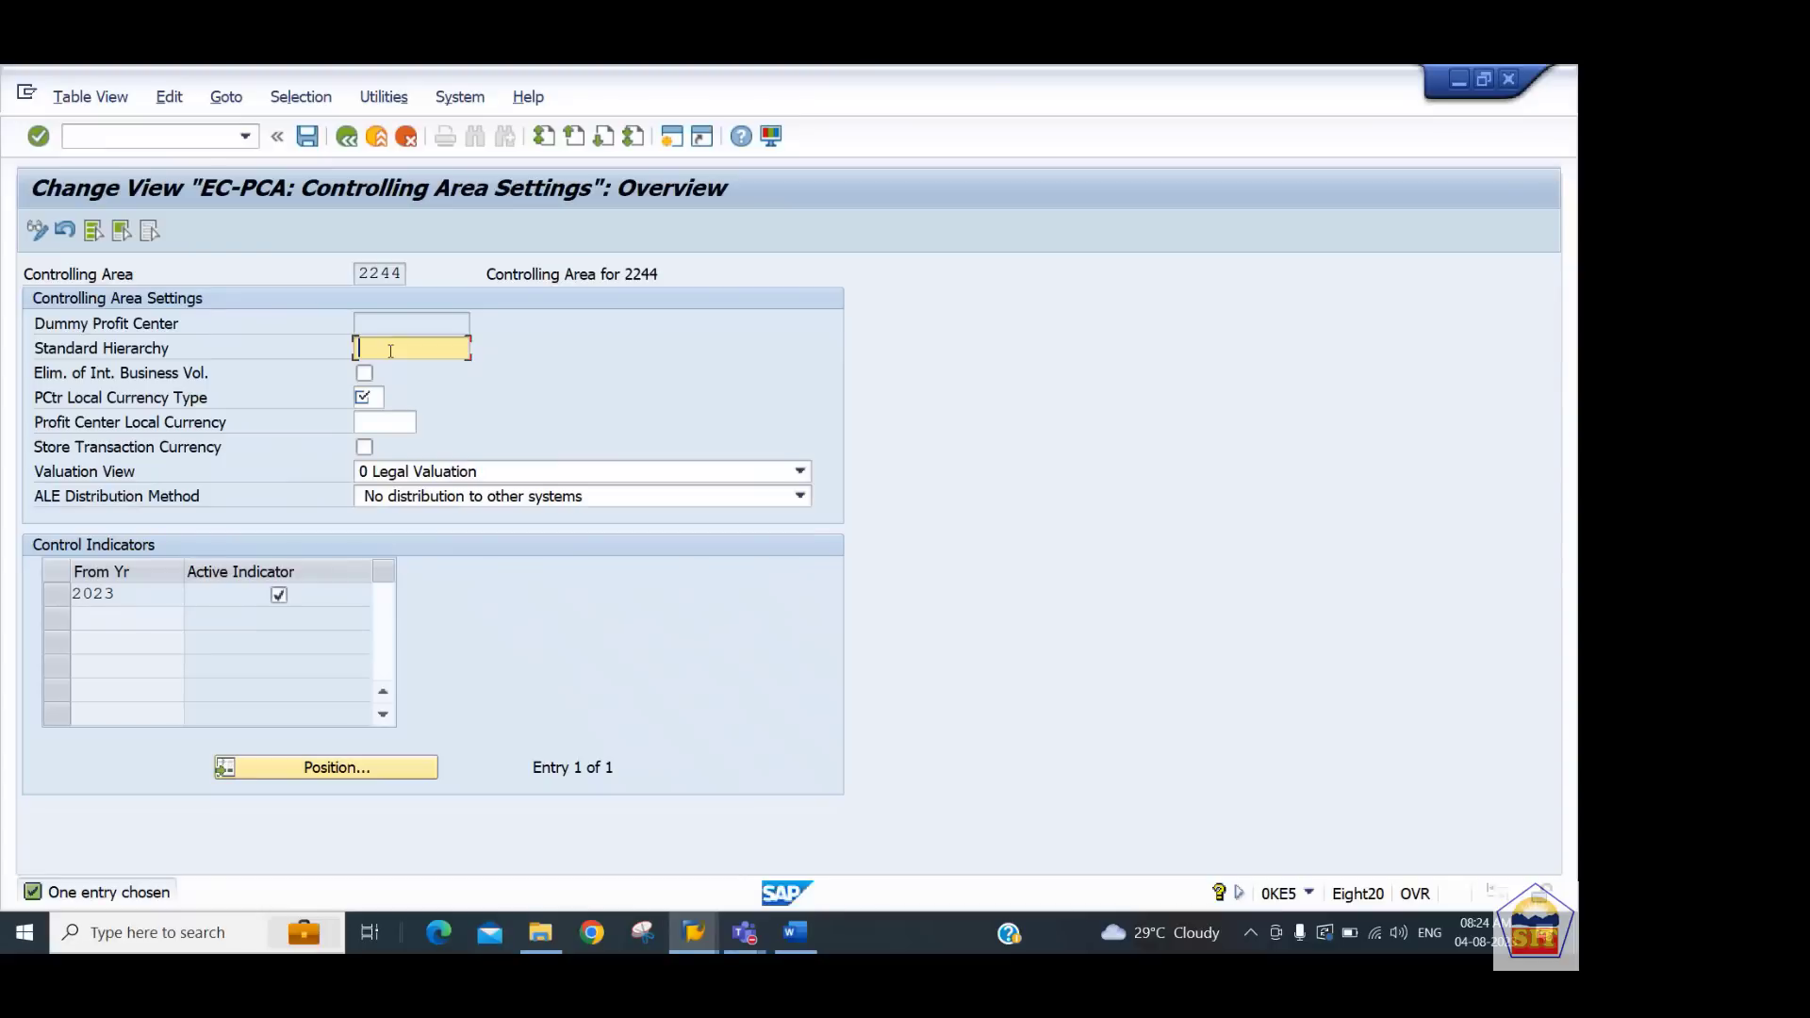
# Set the standard hierarchy to pctr_2244 and enable elimination of internal business volume
pyautogui.write('pctr_2244')
pyautogui.press('Tab')
pyautogui.press('Tab')
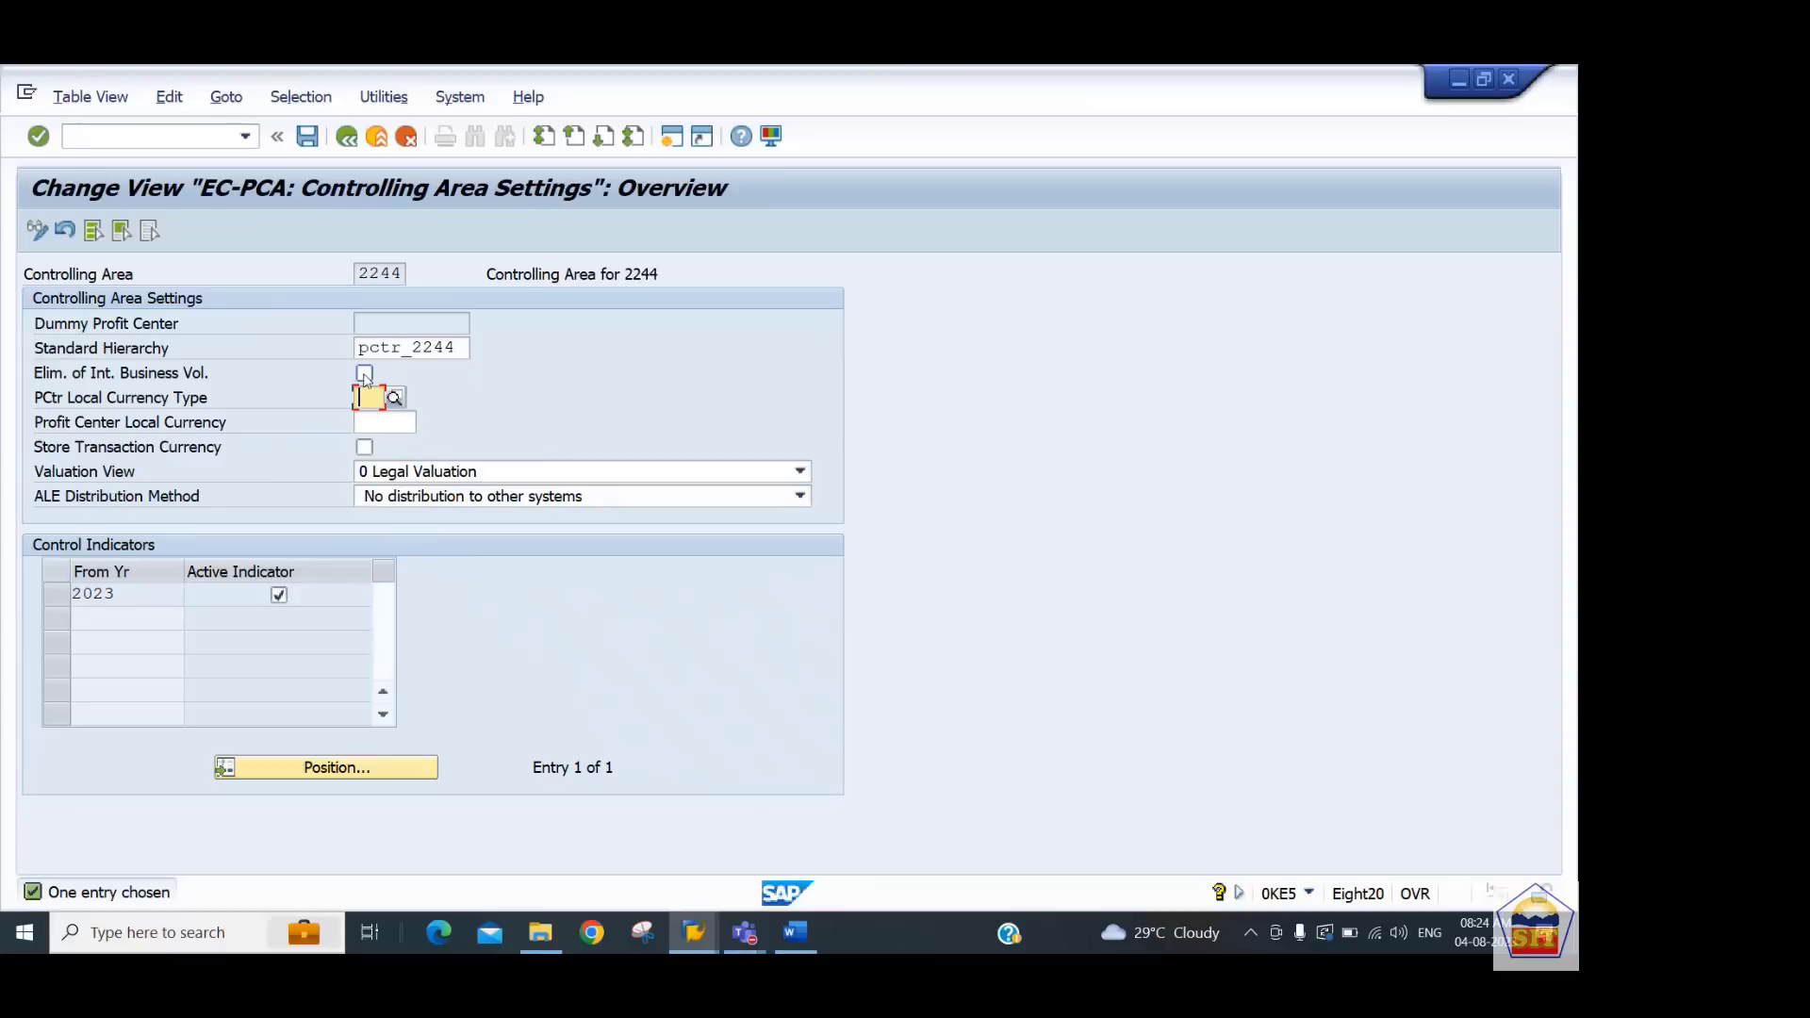
pyautogui.click(367, 377)
pyautogui.click(366, 374)
# Set the PCtr local currency type to 20 Controlling area currency and save the controlling area settings
pyautogui.click(367, 398)
pyautogui.click(394, 400)
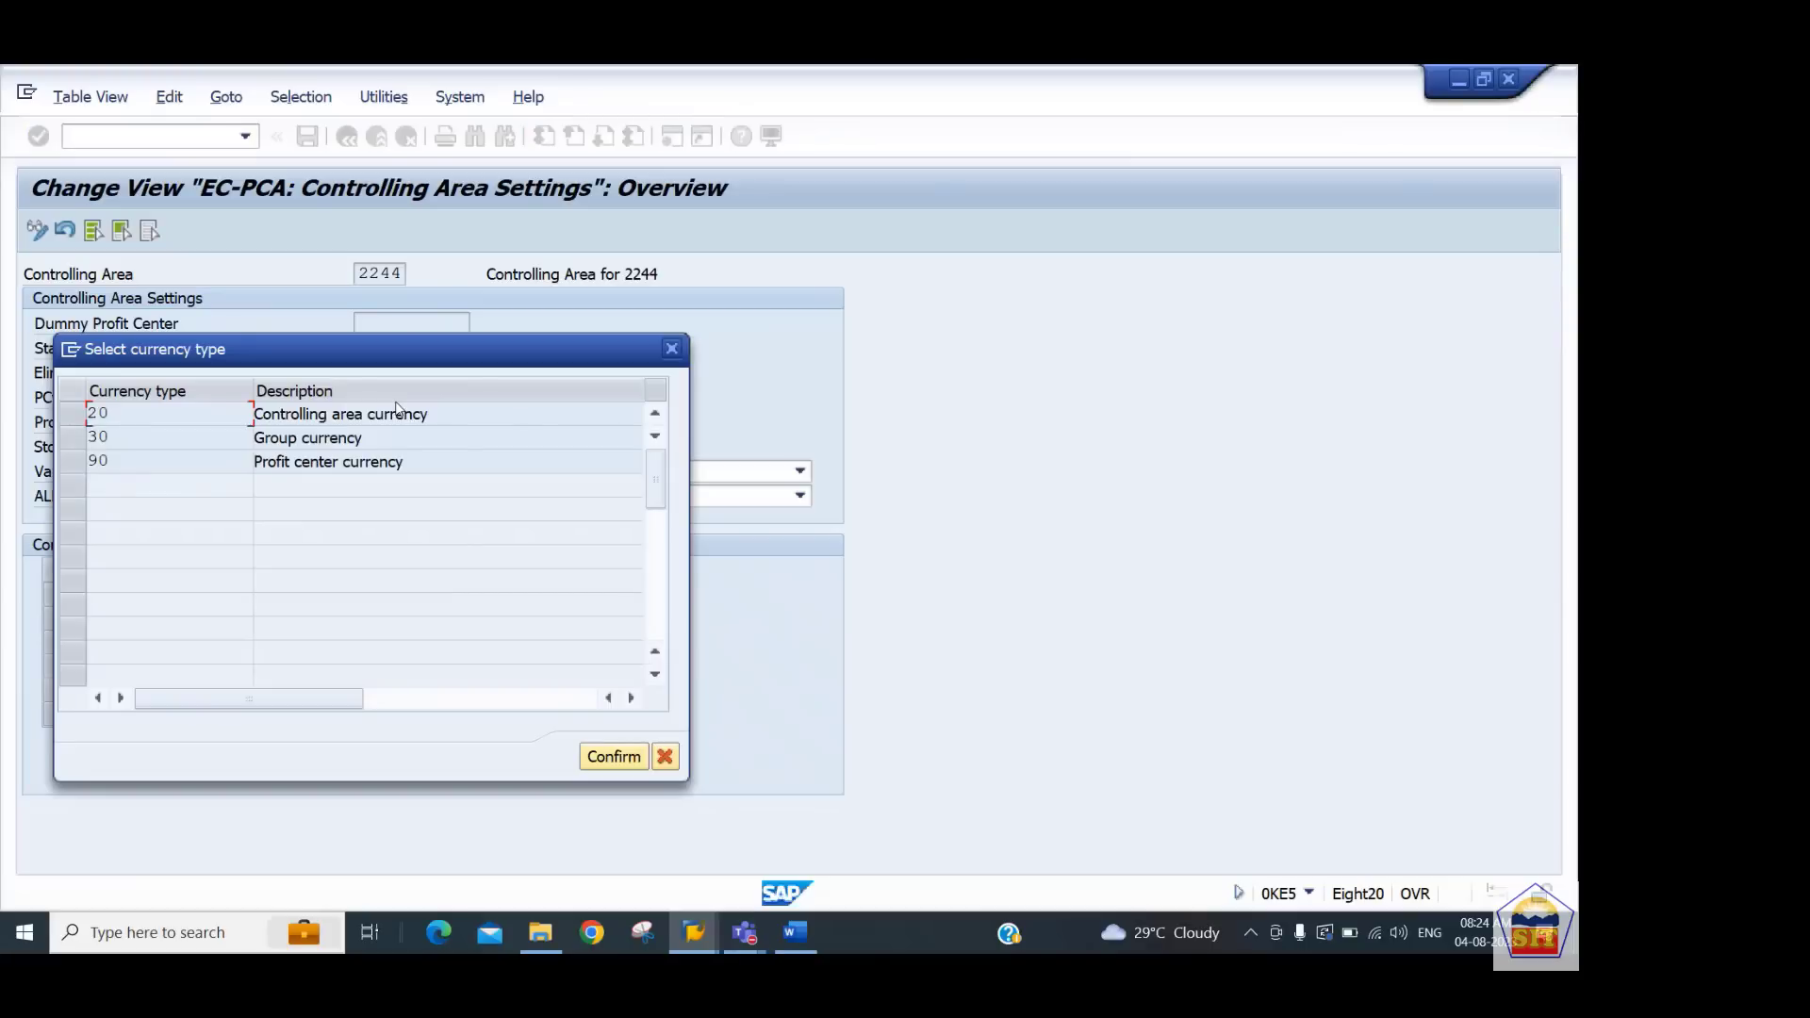
pyautogui.click(313, 416)
pyautogui.click(615, 760)
pyautogui.write('290')
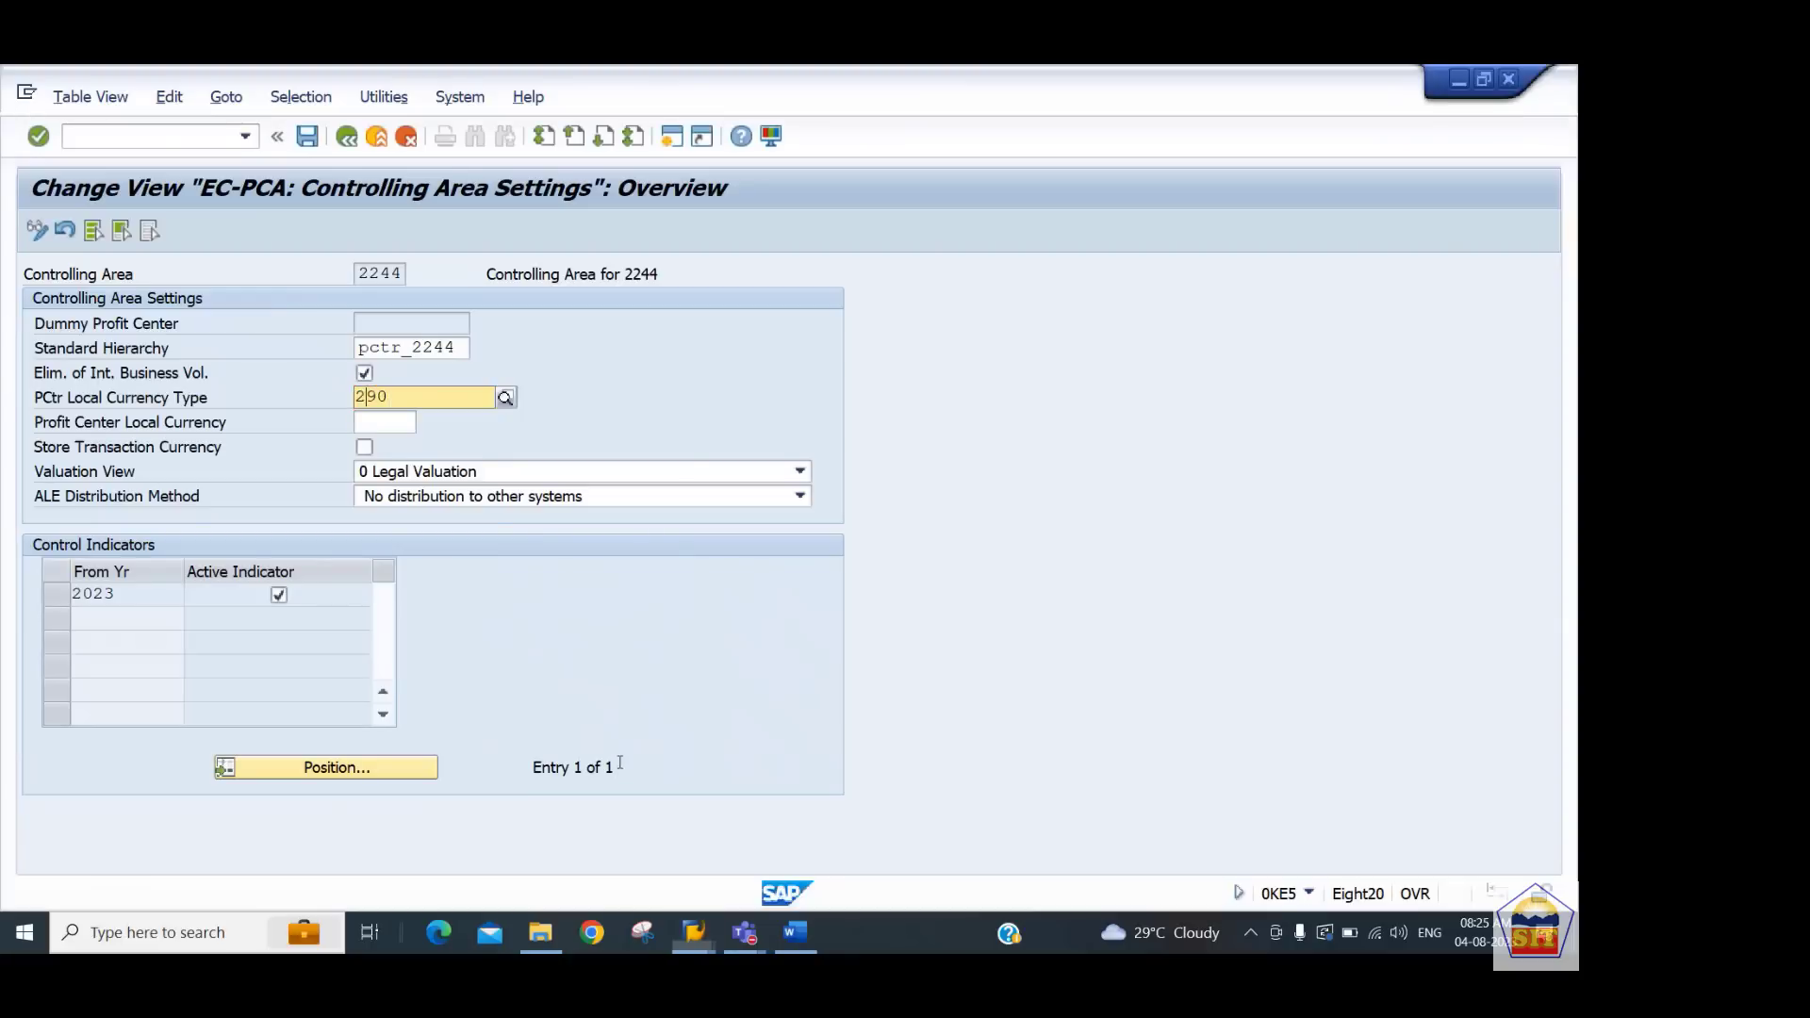
pyautogui.press('Tab')
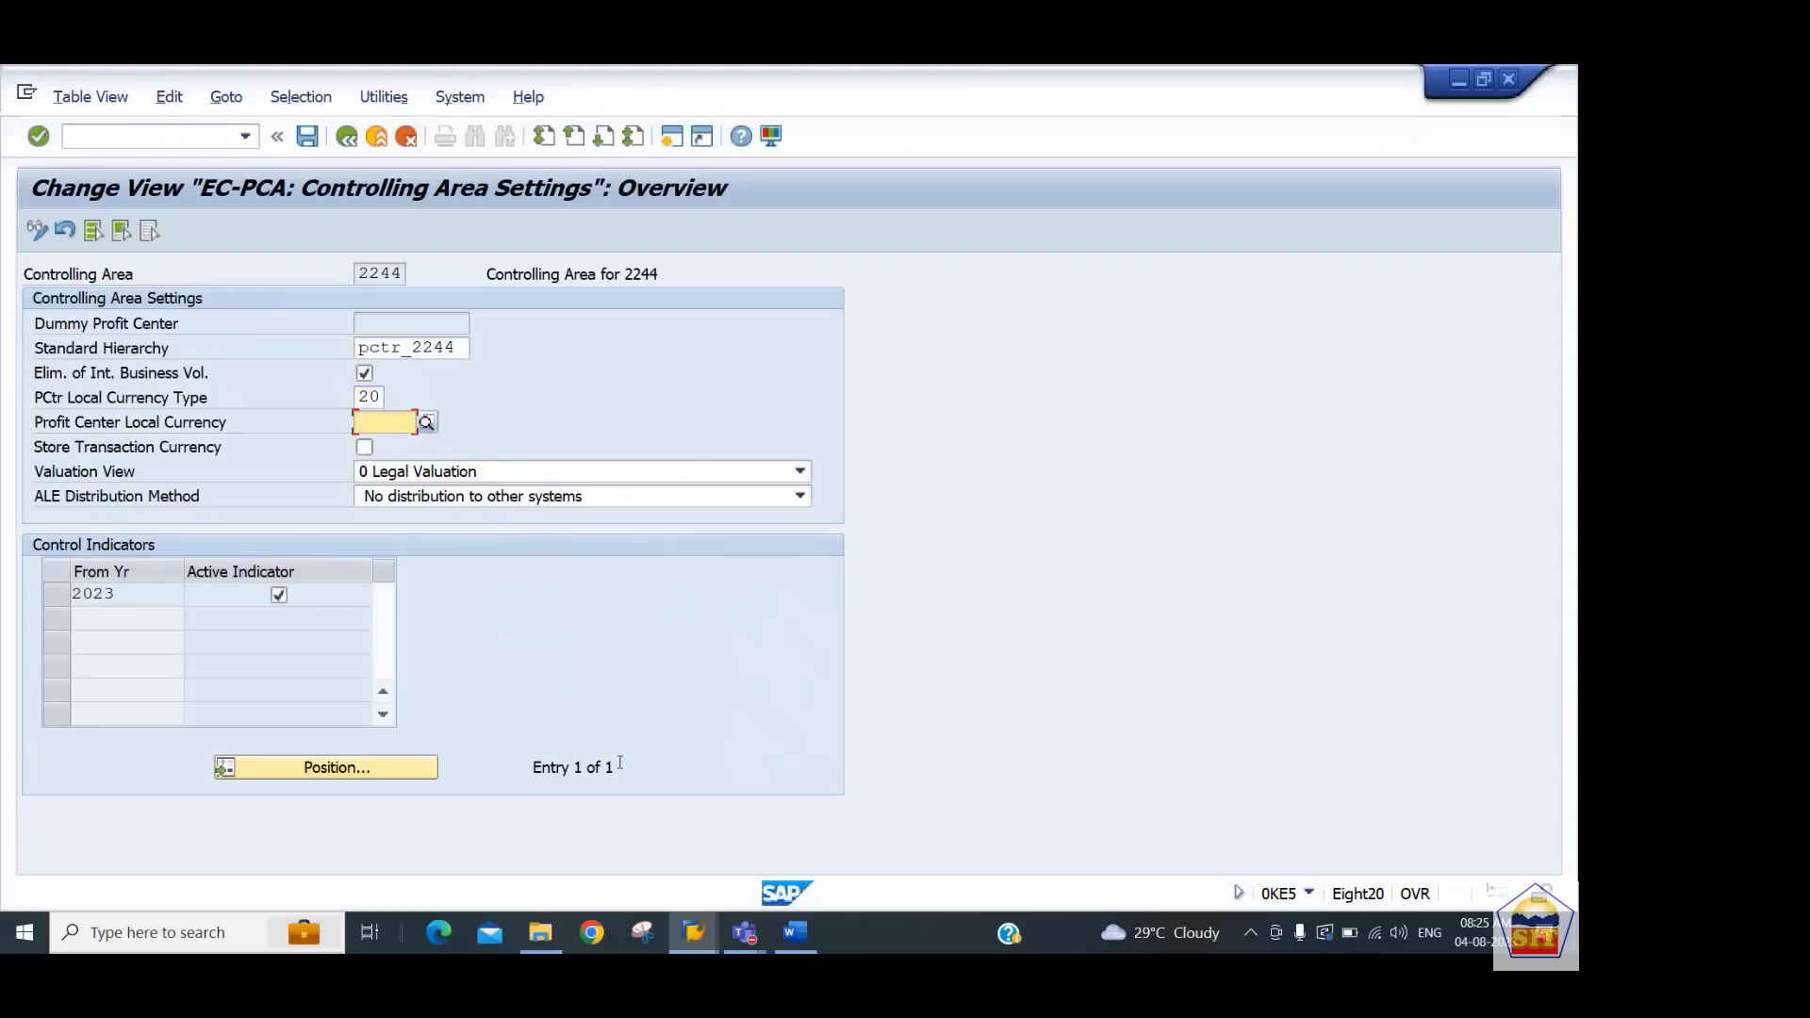
pyautogui.click(621, 764)
pyautogui.press('Return')
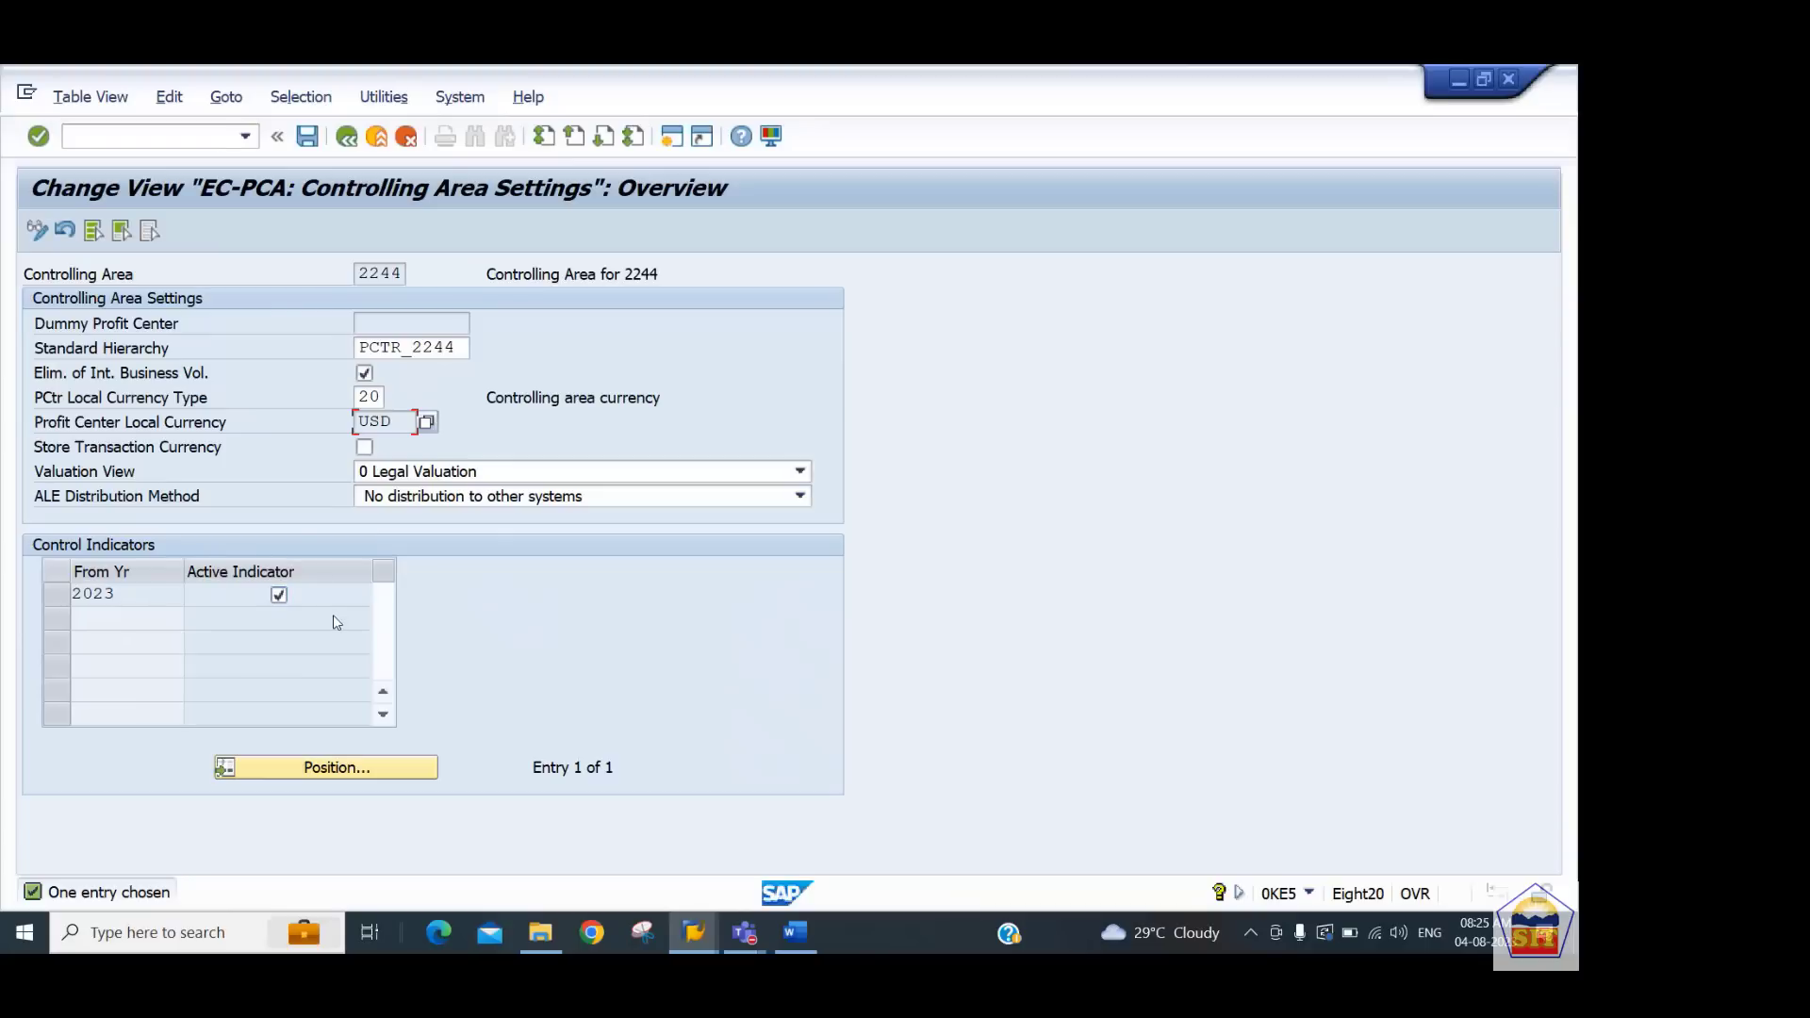
pyautogui.hotkey('ctrl', 's')
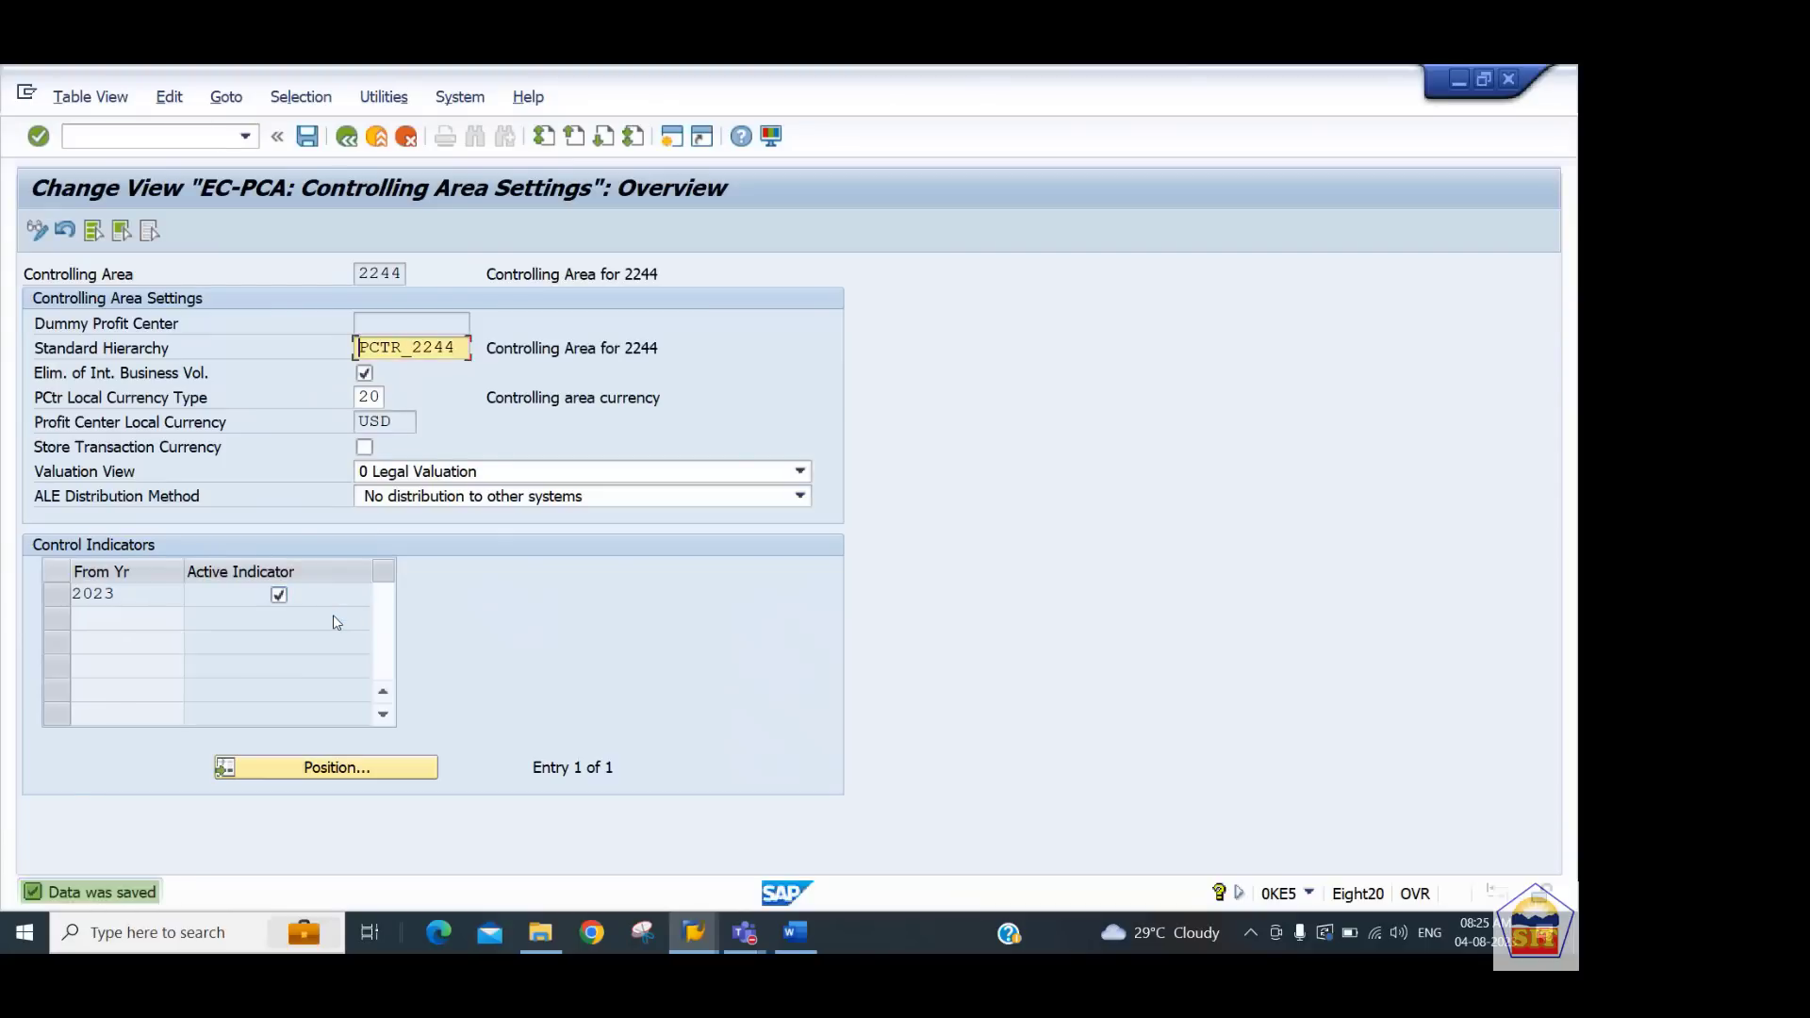
# Copy transaction code KE59 from the notes and run it to create a dummy profit center
pyautogui.click(807, 927)
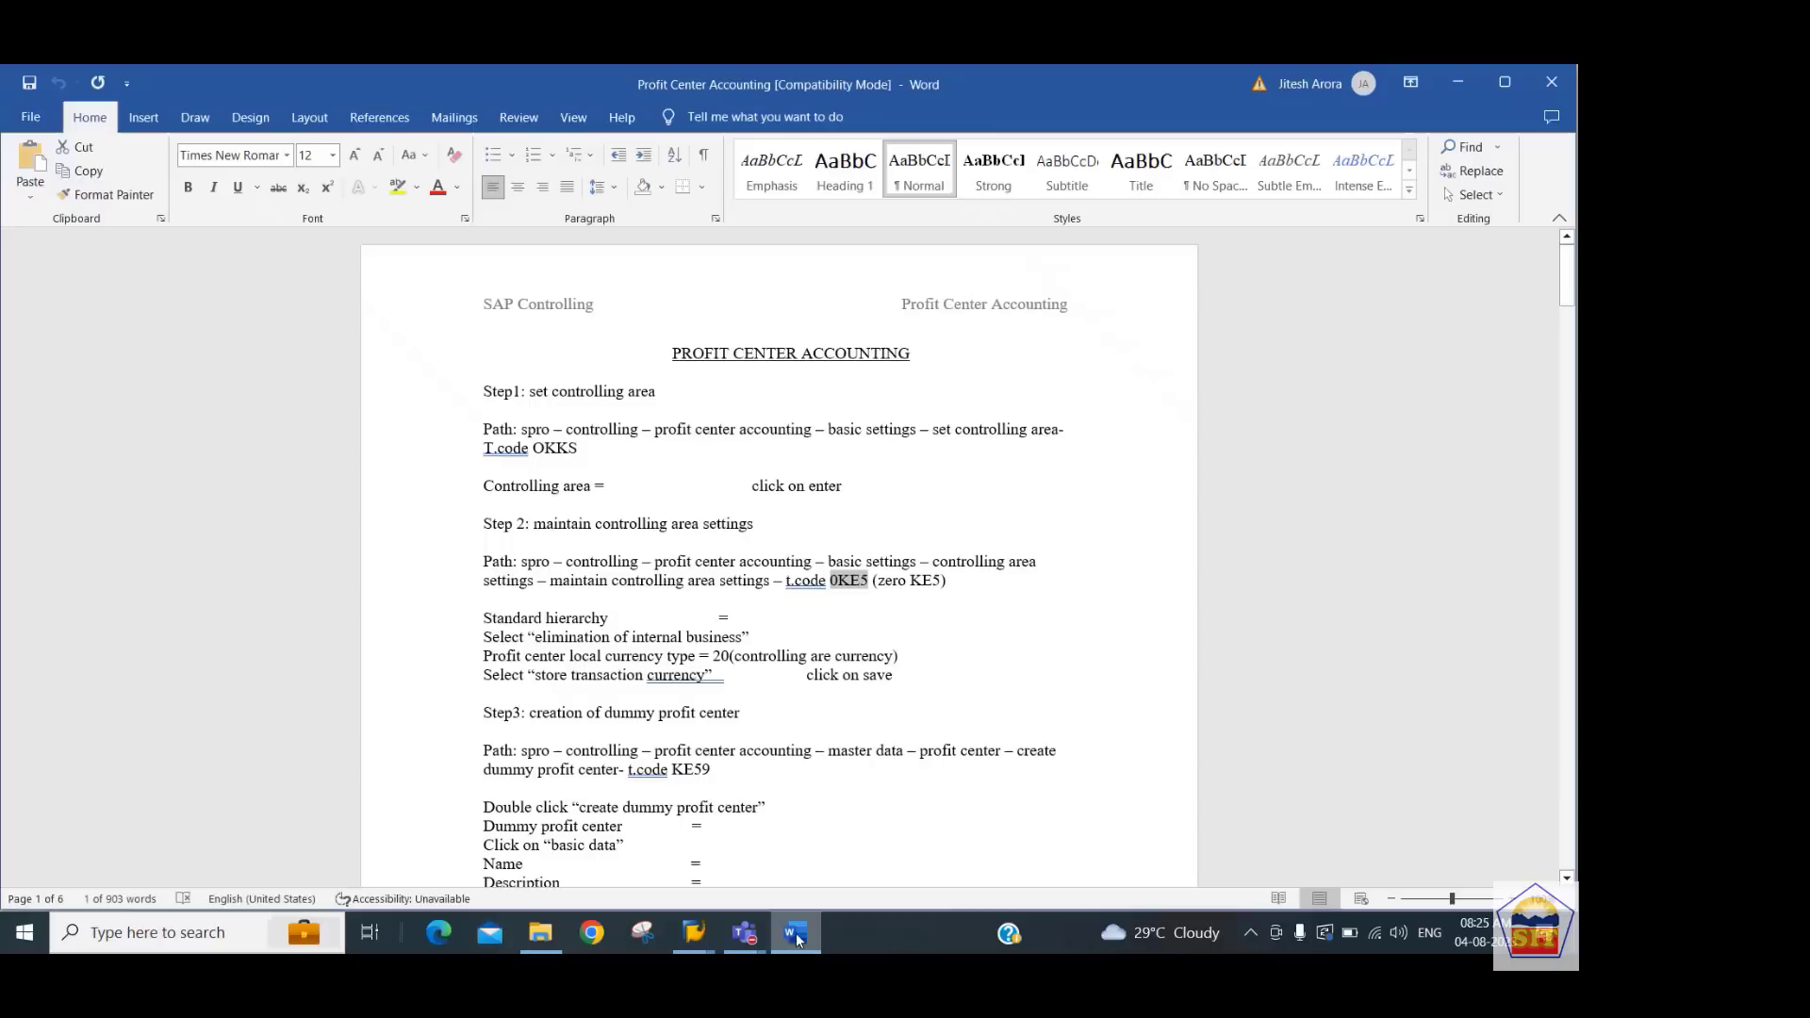
pyautogui.click(638, 622)
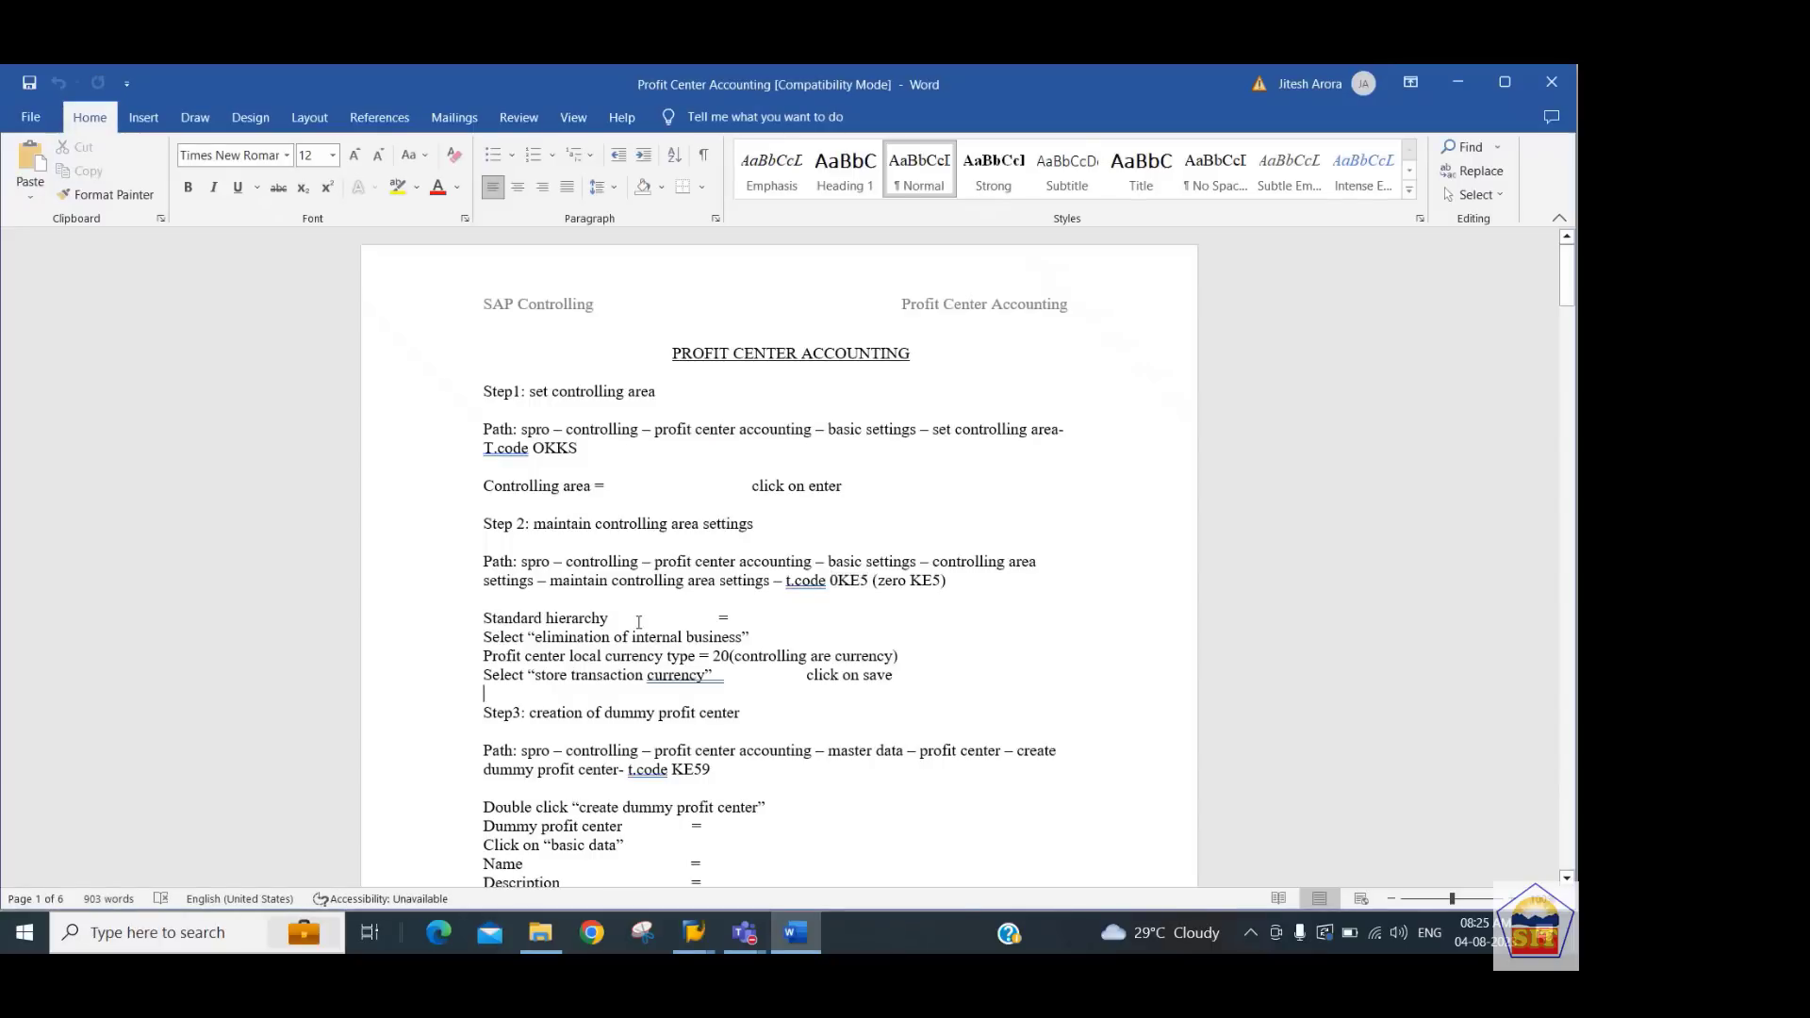
pyautogui.scroll(-3, 638, 622)
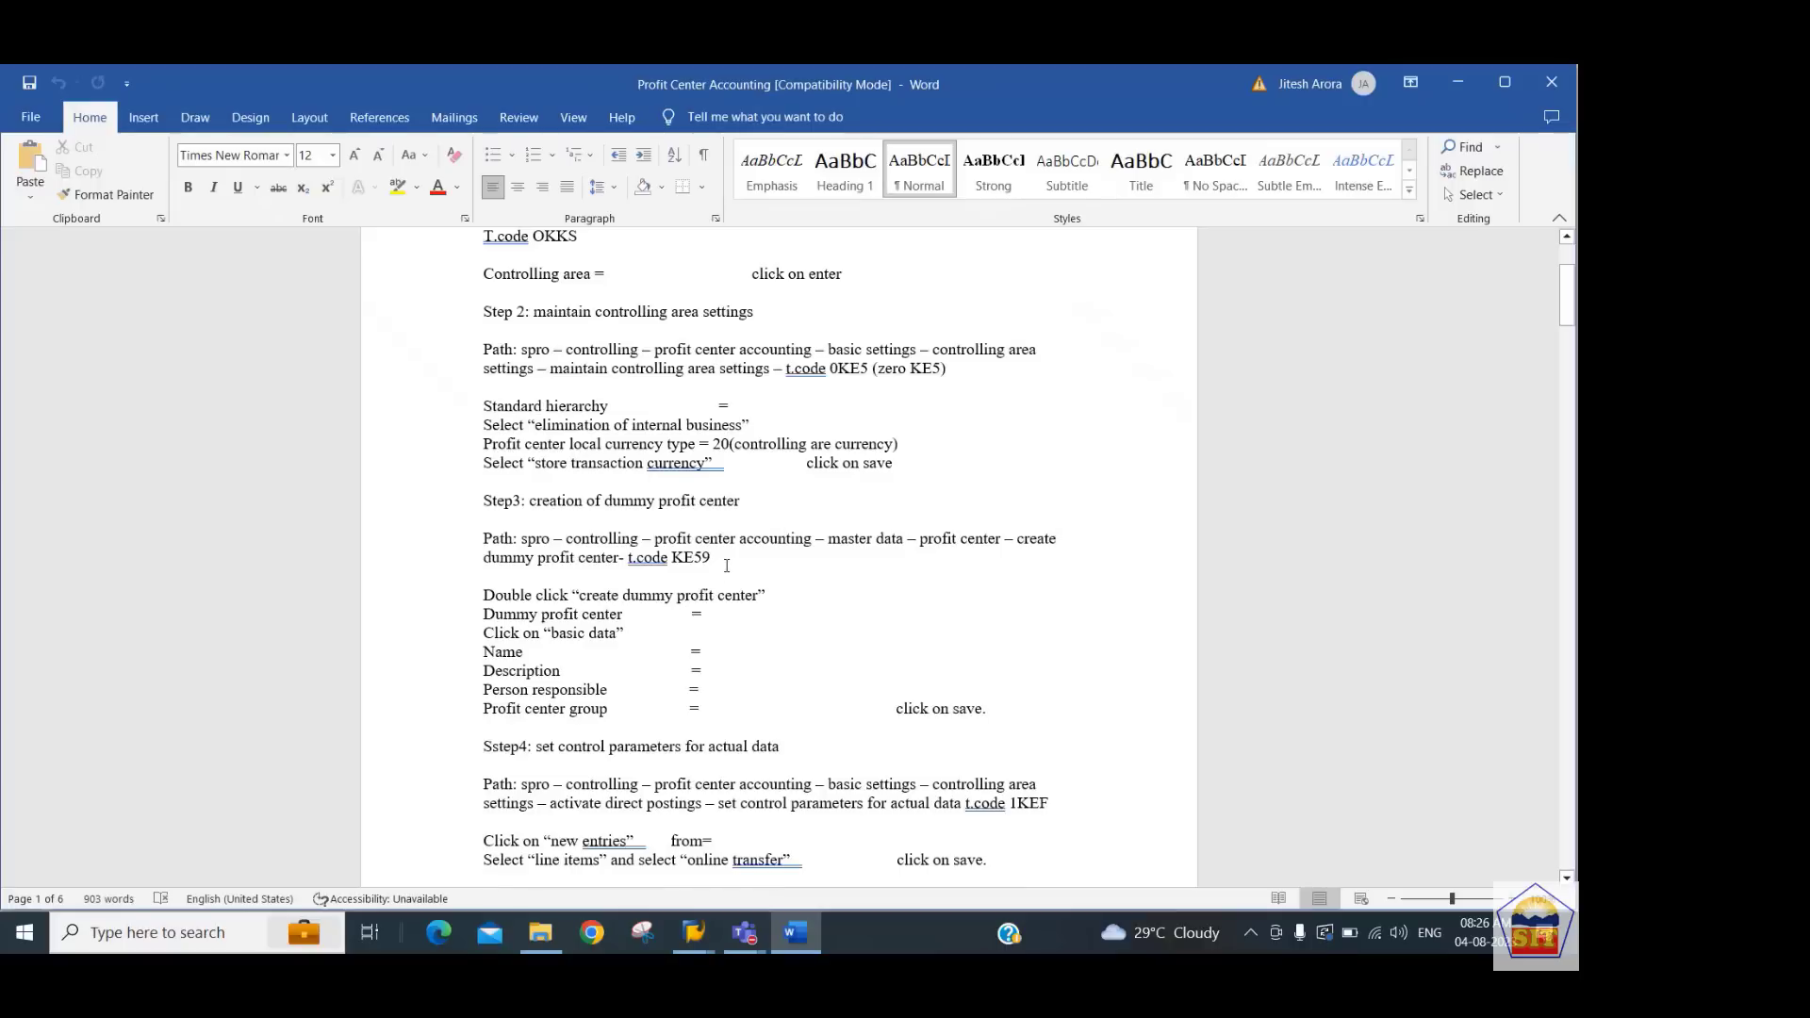
pyautogui.hotkey('shift', 'Left')
pyautogui.hotkey('shift', 'Left')
pyautogui.hotkey('shift', 'Left')
pyautogui.hotkey('shift', 'Left')
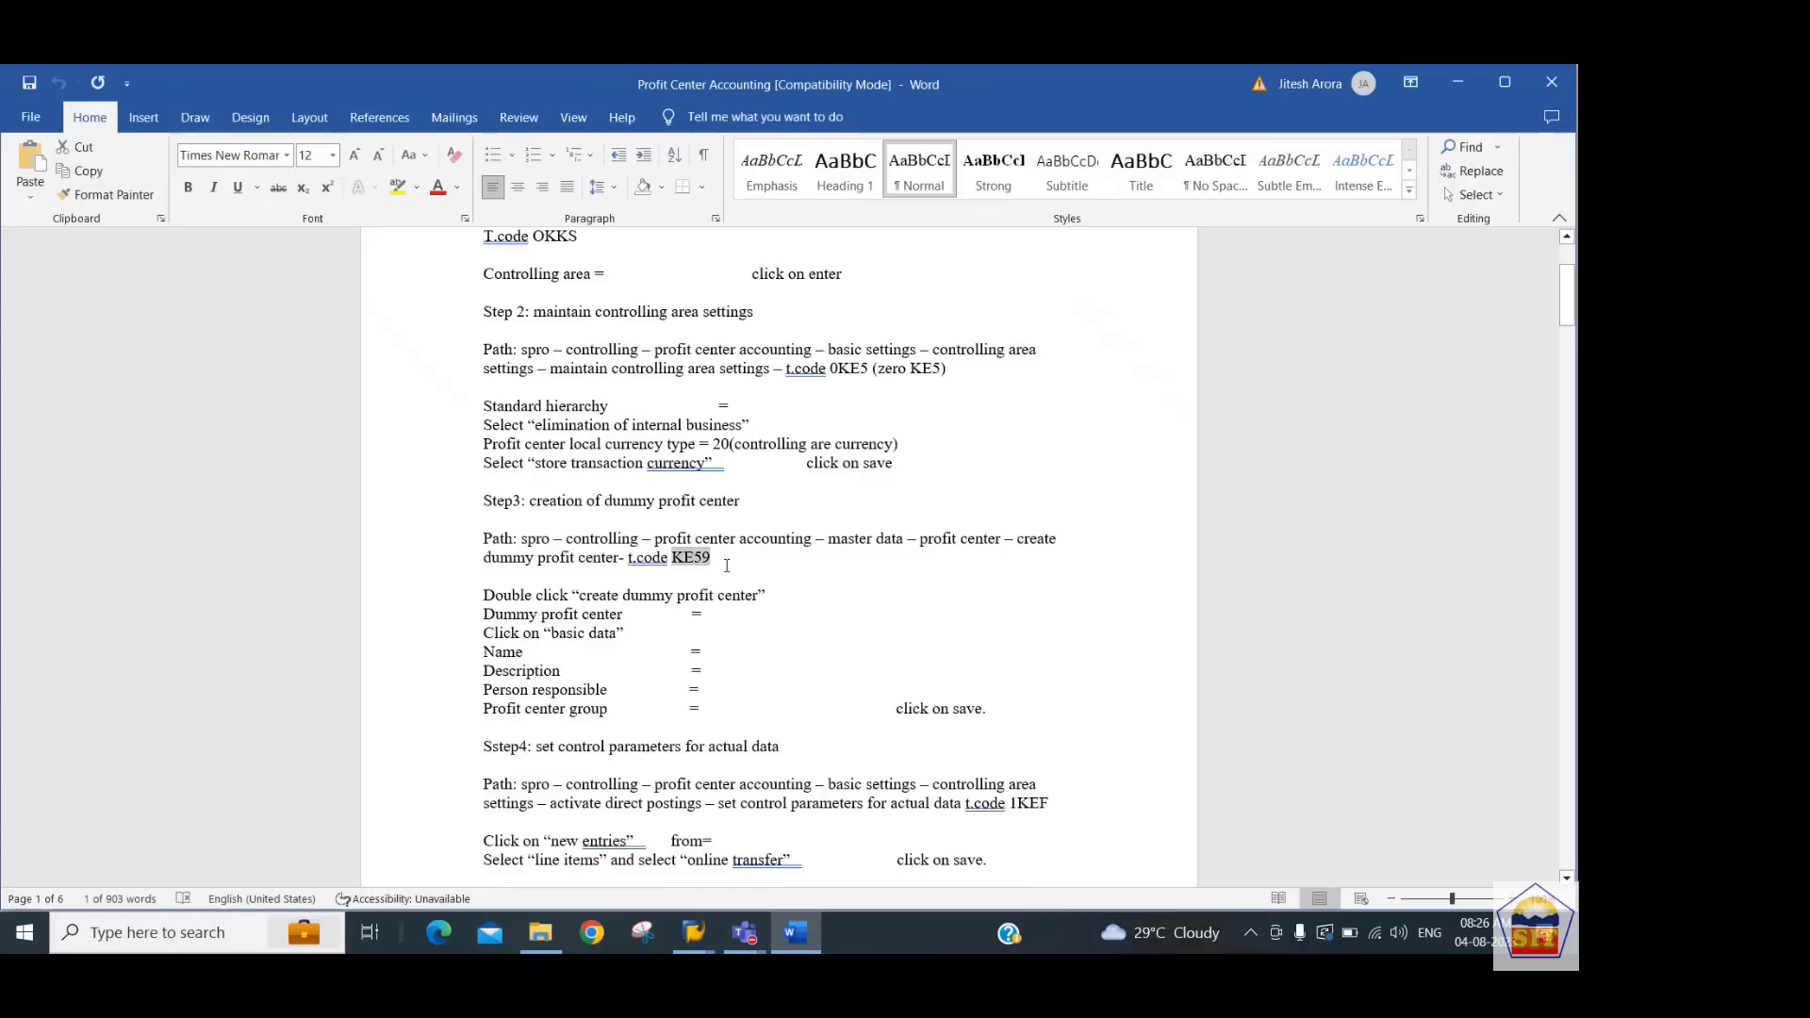
pyautogui.hotkey('alt', 'Tab')
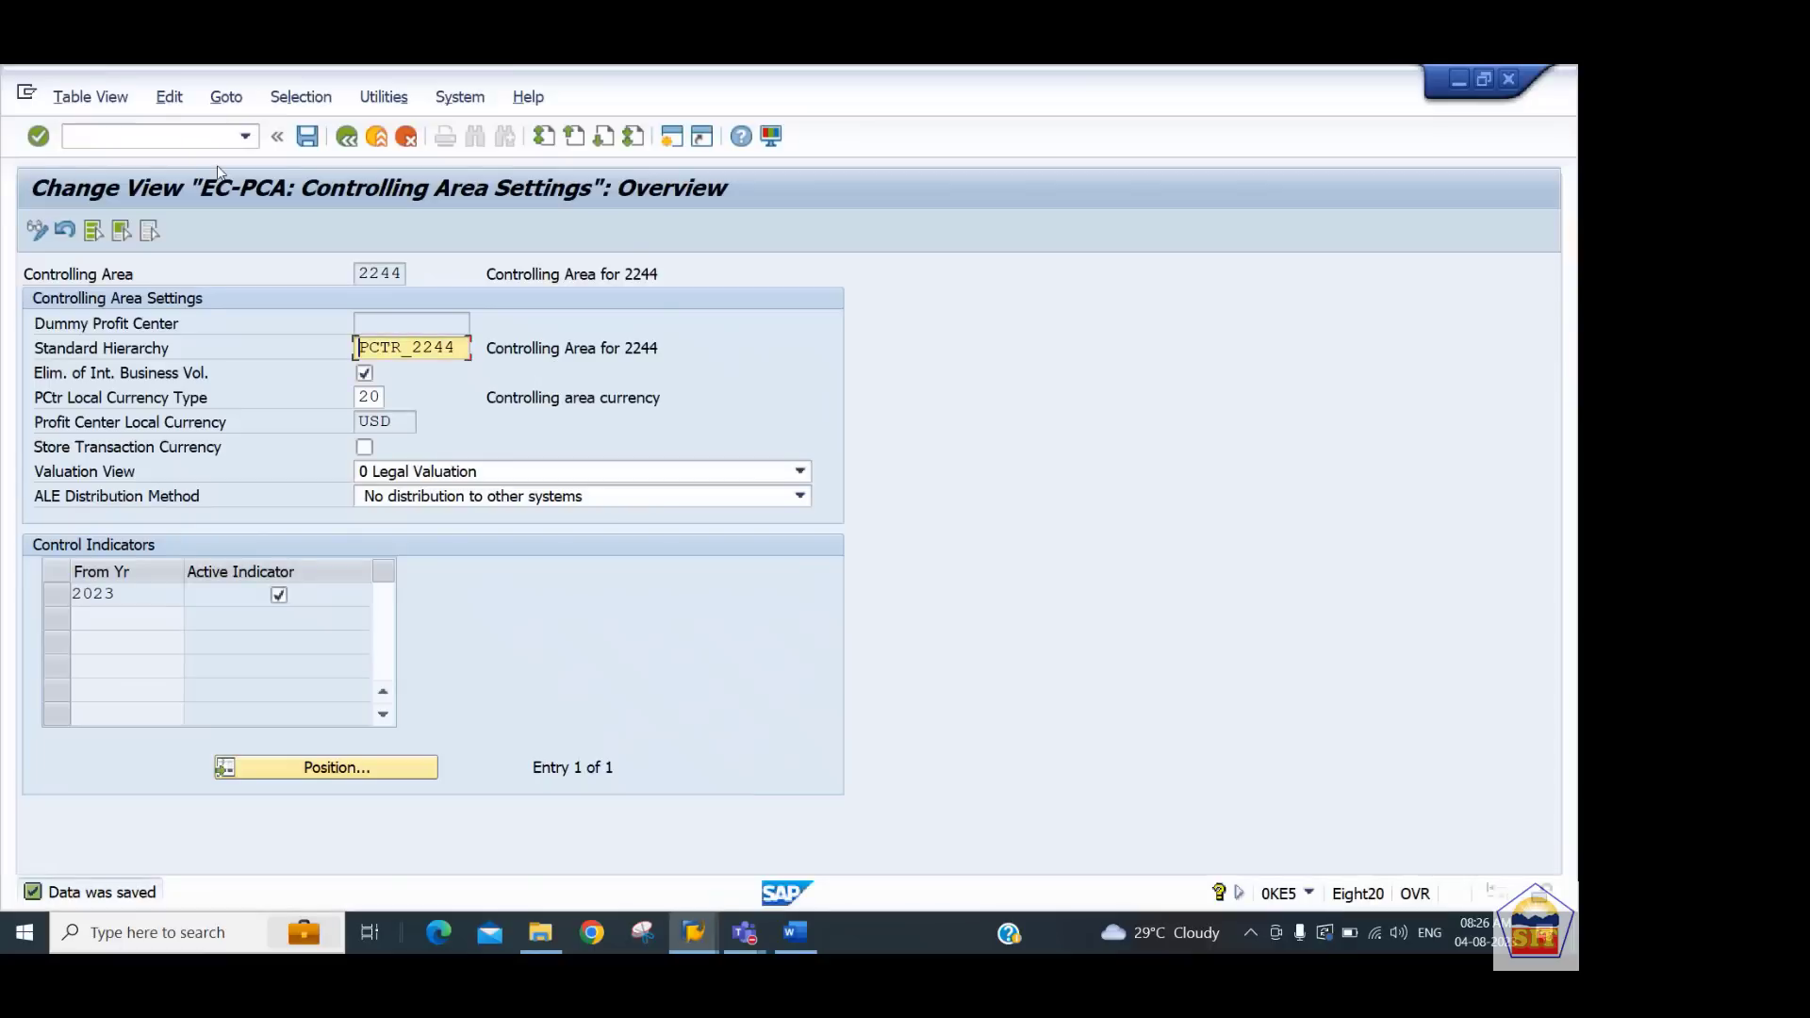
pyautogui.click(168, 139)
pyautogui.write('/nke59')
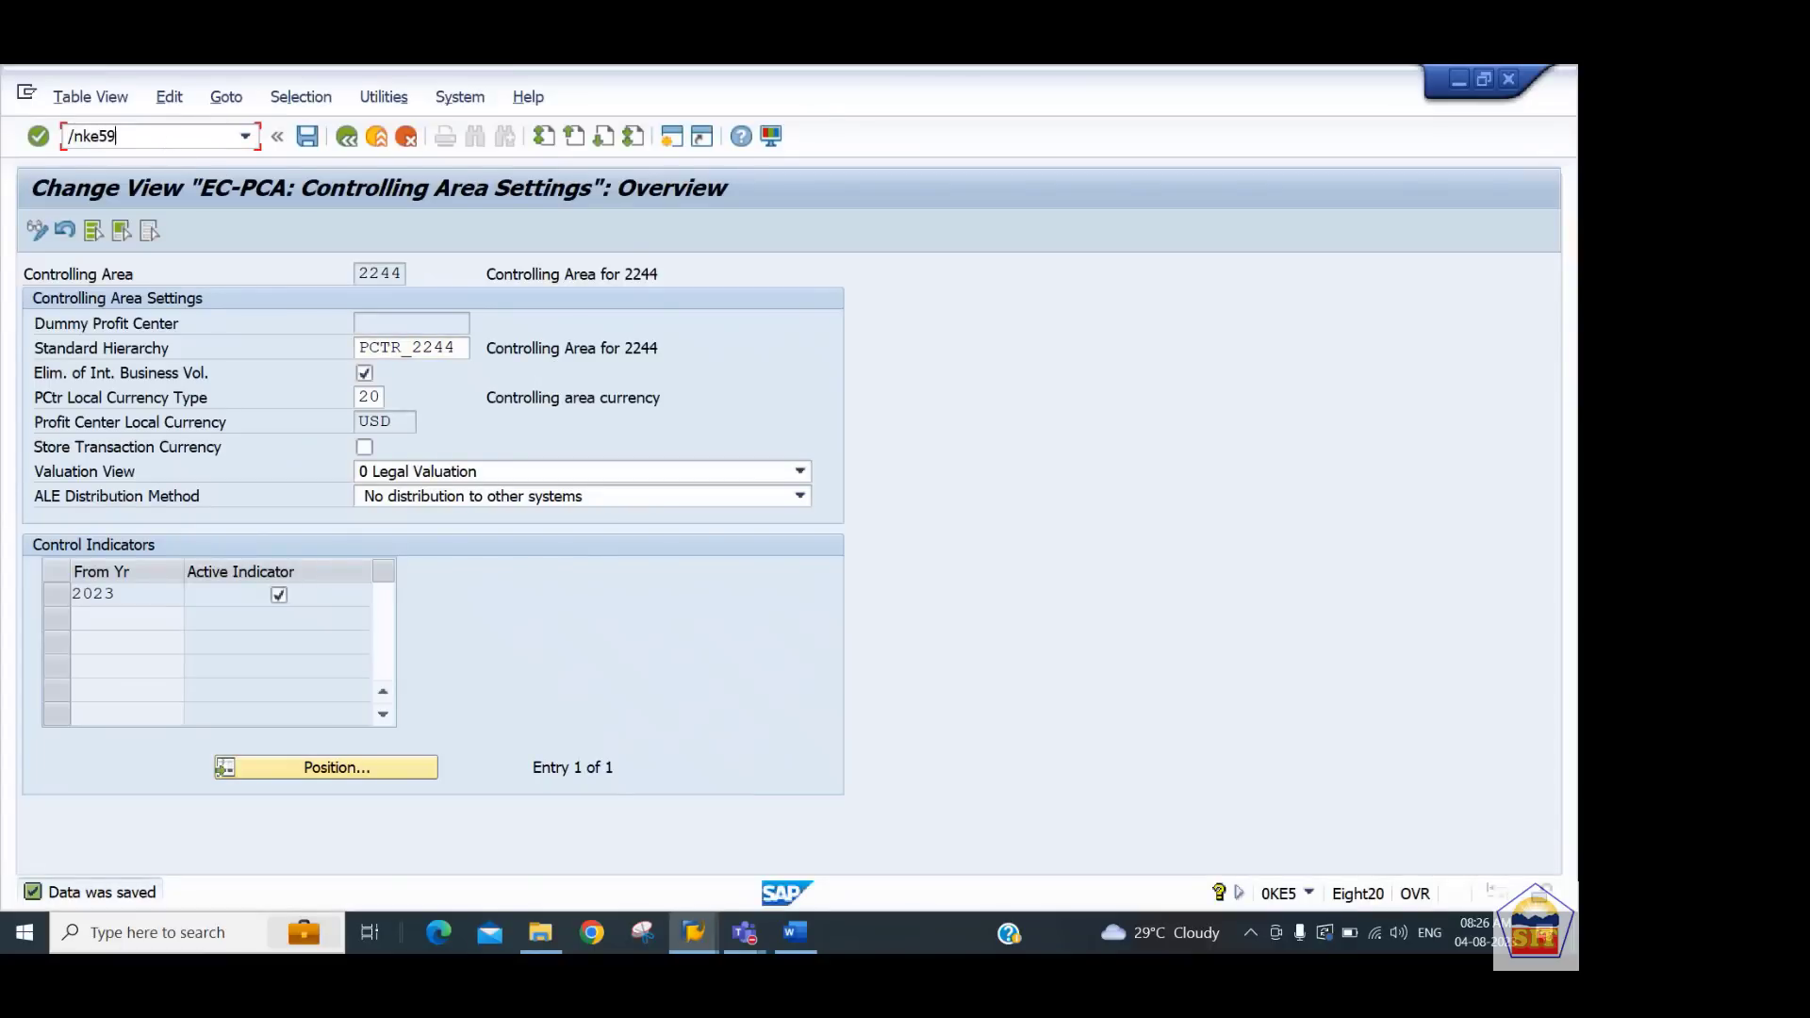
pyautogui.press('Return')
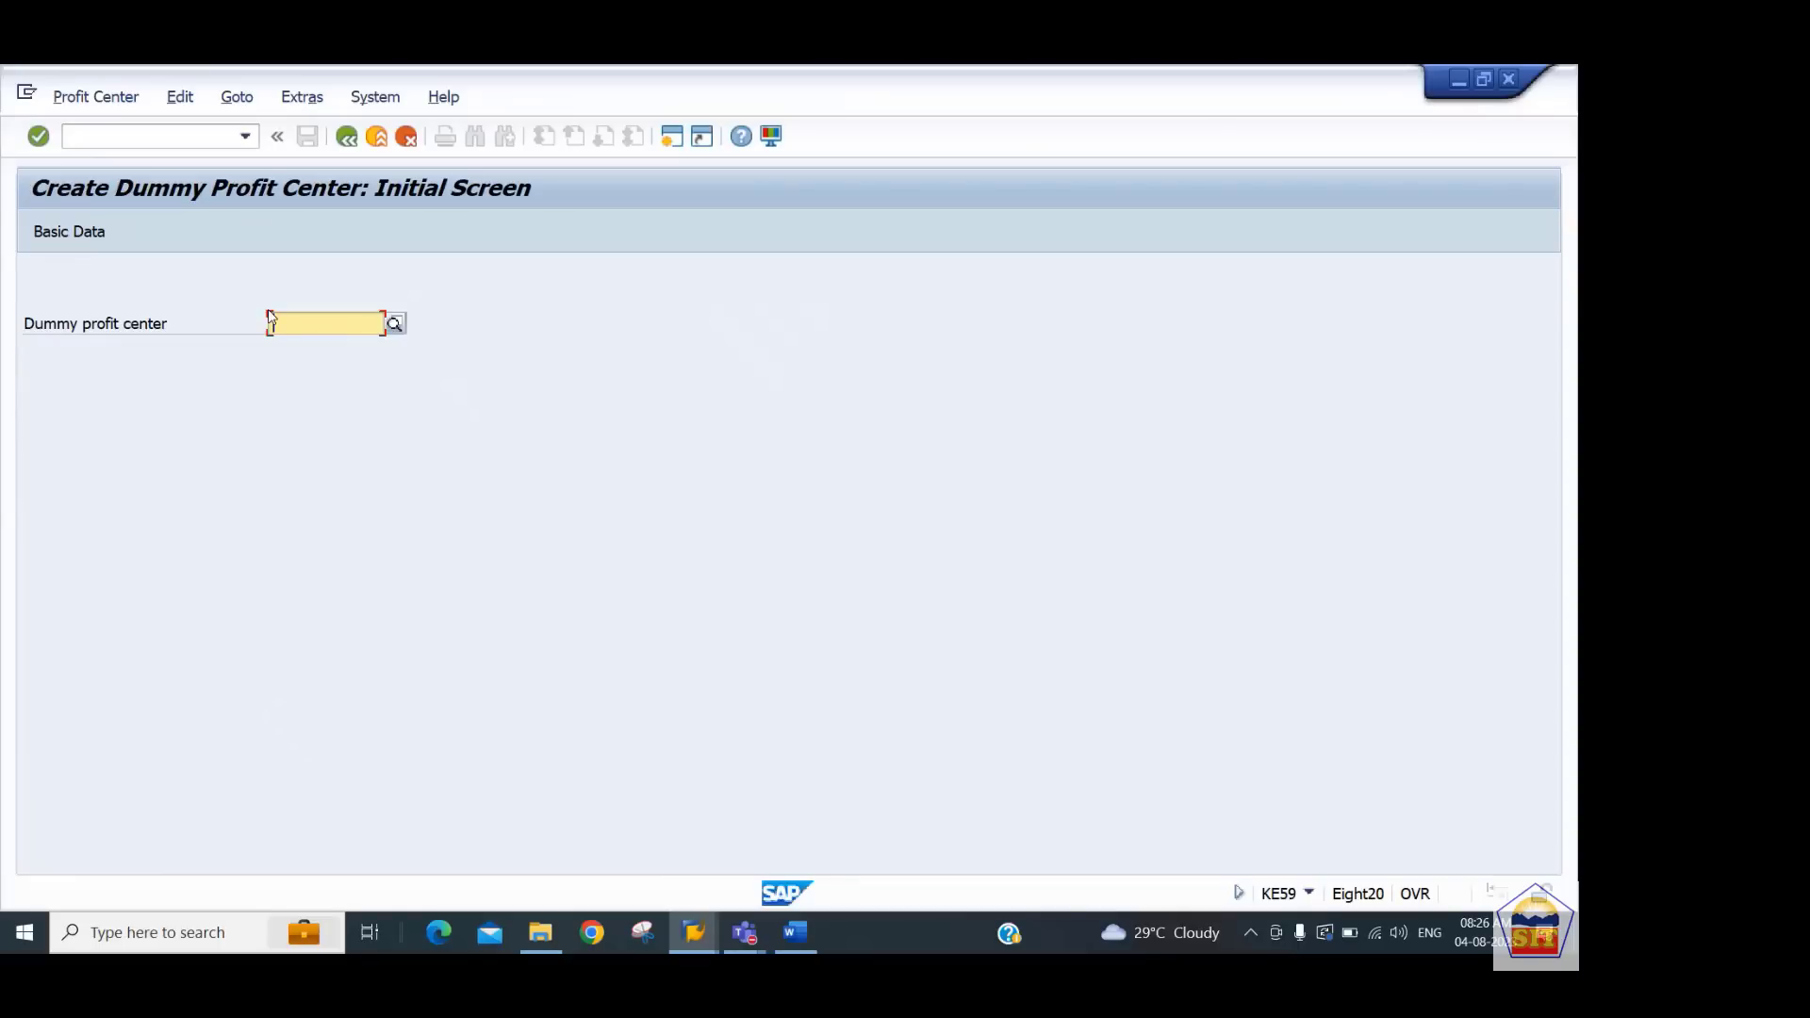
# Enter dummy profit center dummy_2244 and open its basic data screen
pyautogui.write('dd')
pyautogui.press('BackSpace')
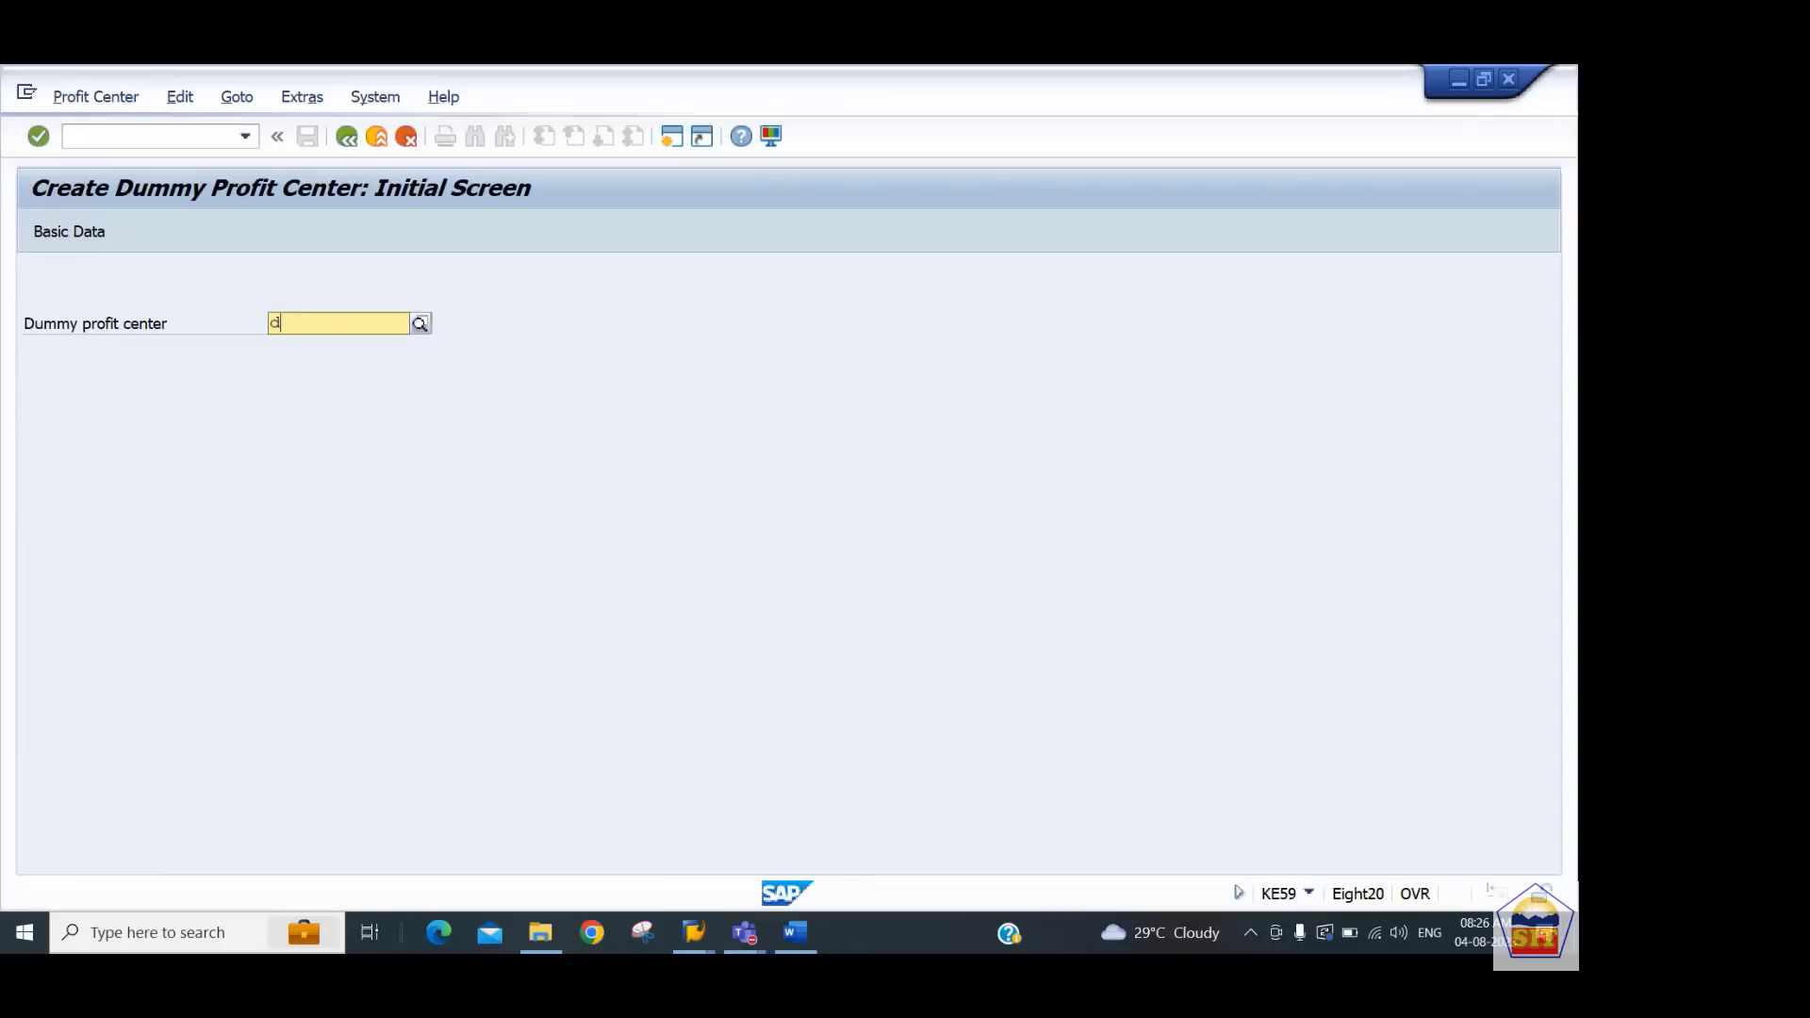
pyautogui.write('ummy_2244')
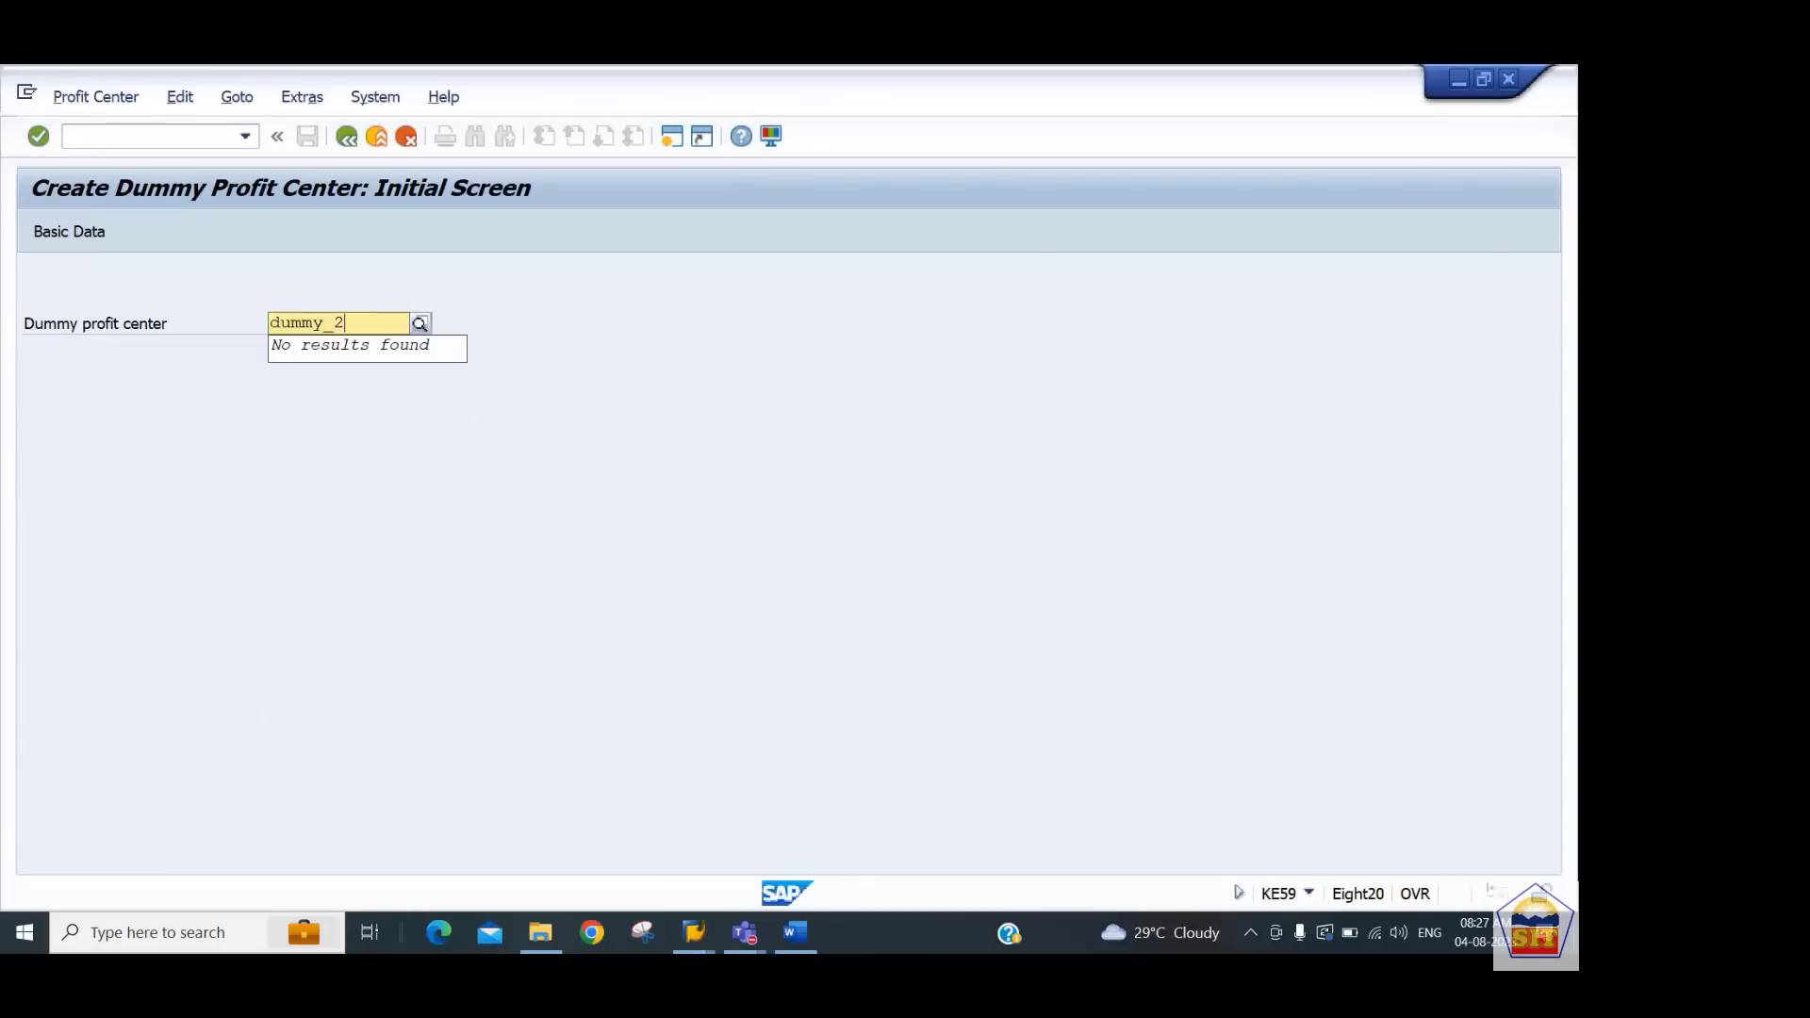
pyautogui.press('Return')
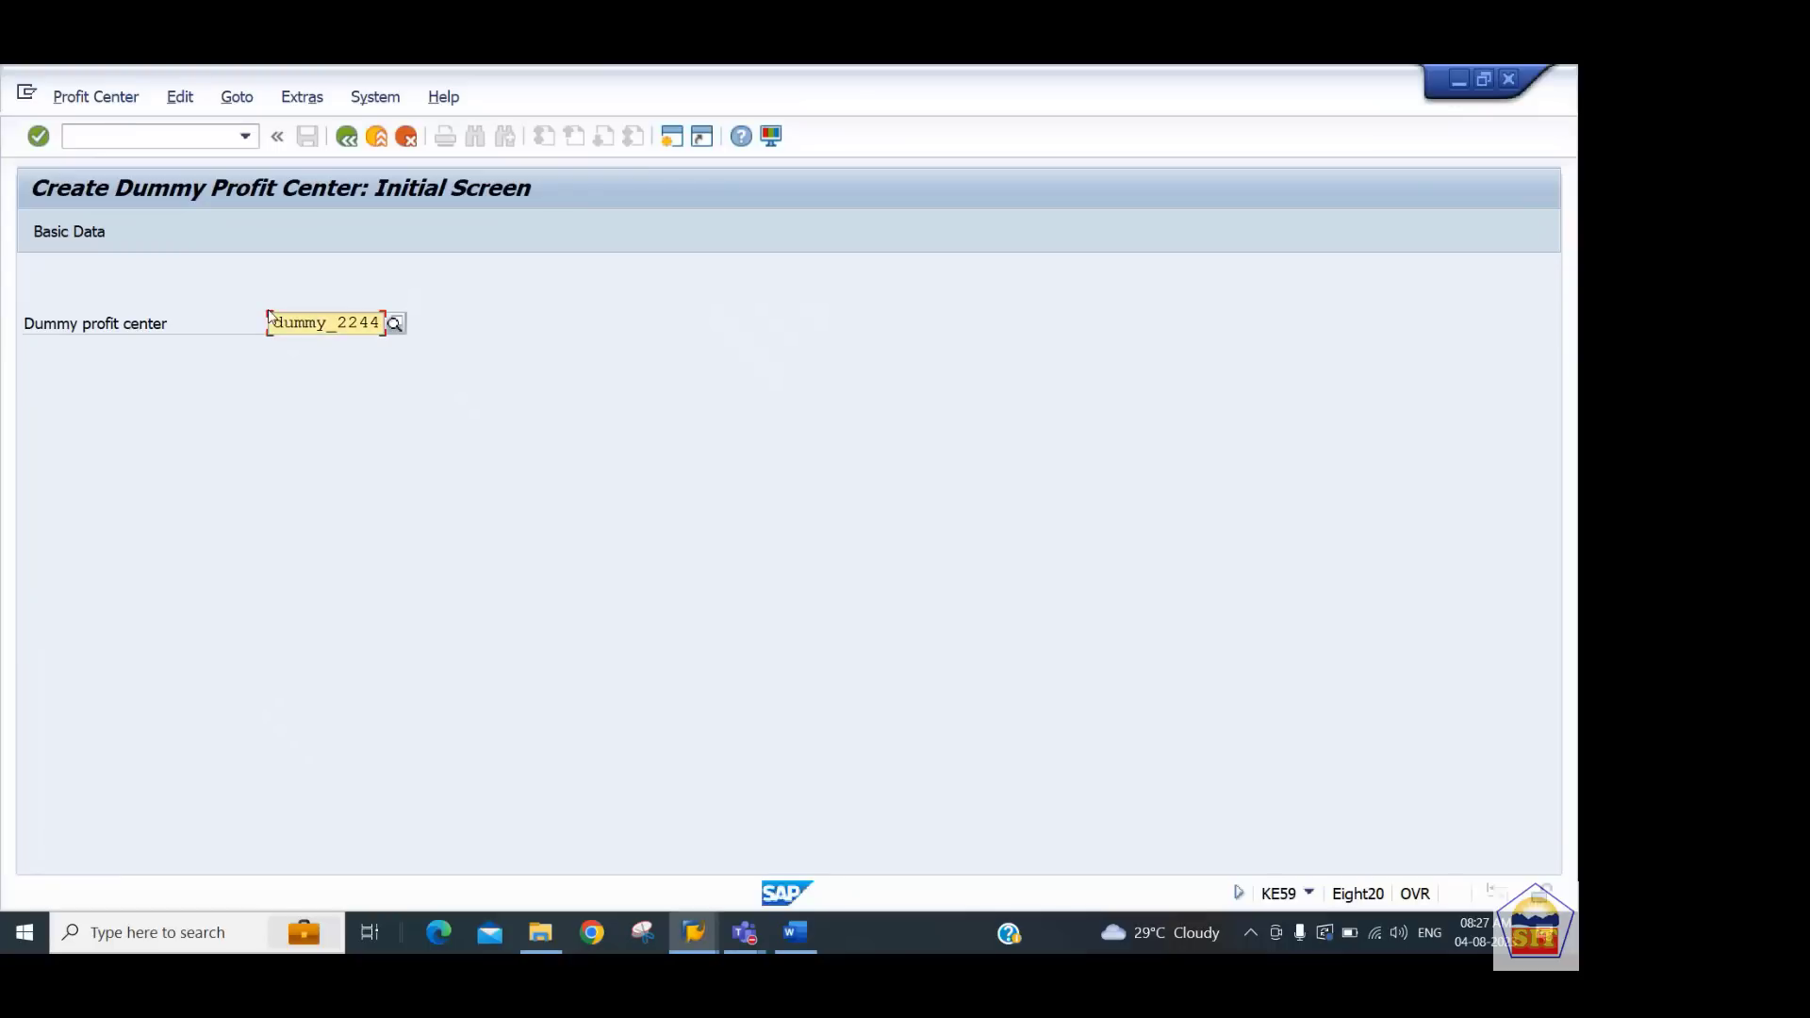
pyautogui.click(95, 242)
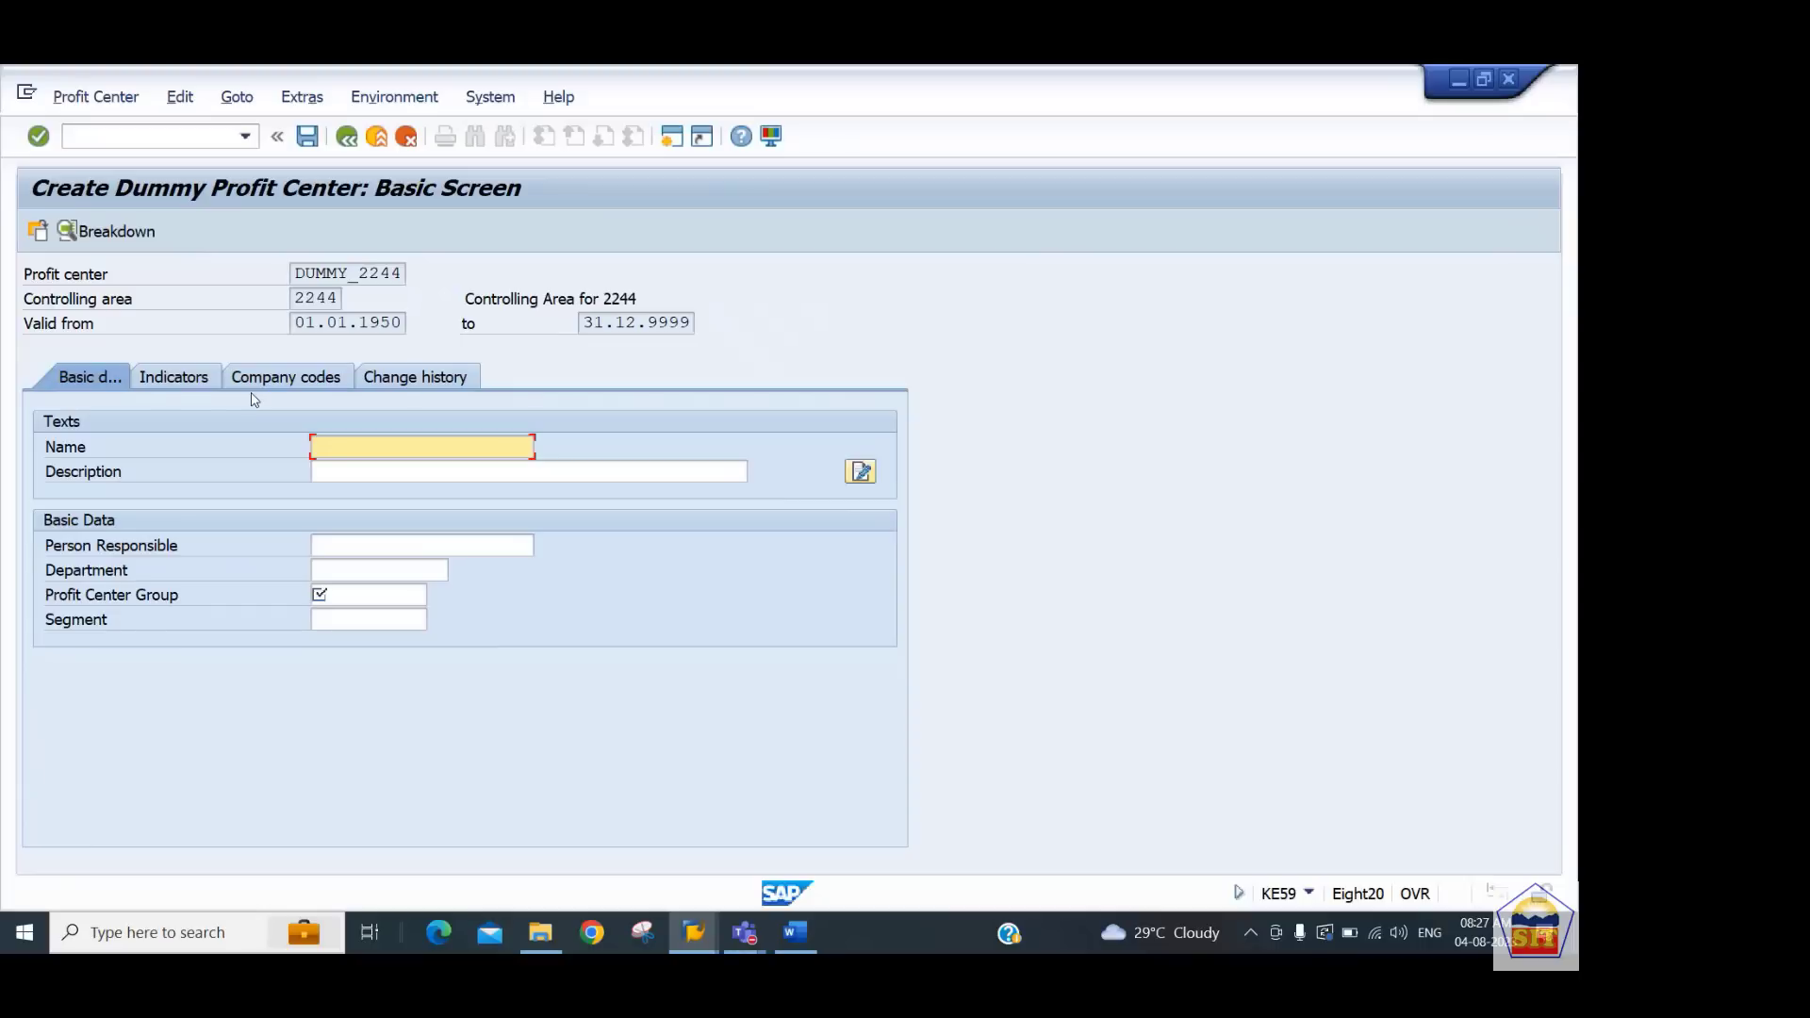
# Set the dummy profit center's name to Dummy PCTR 2244
pyautogui.write('Dummy P')
pyautogui.write('C')
pyautogui.write('TR 2233')
pyautogui.press('BackSpace')
pyautogui.press('BackSpace')
pyautogui.write('44')
pyautogui.hotkey('shift', 'Home')
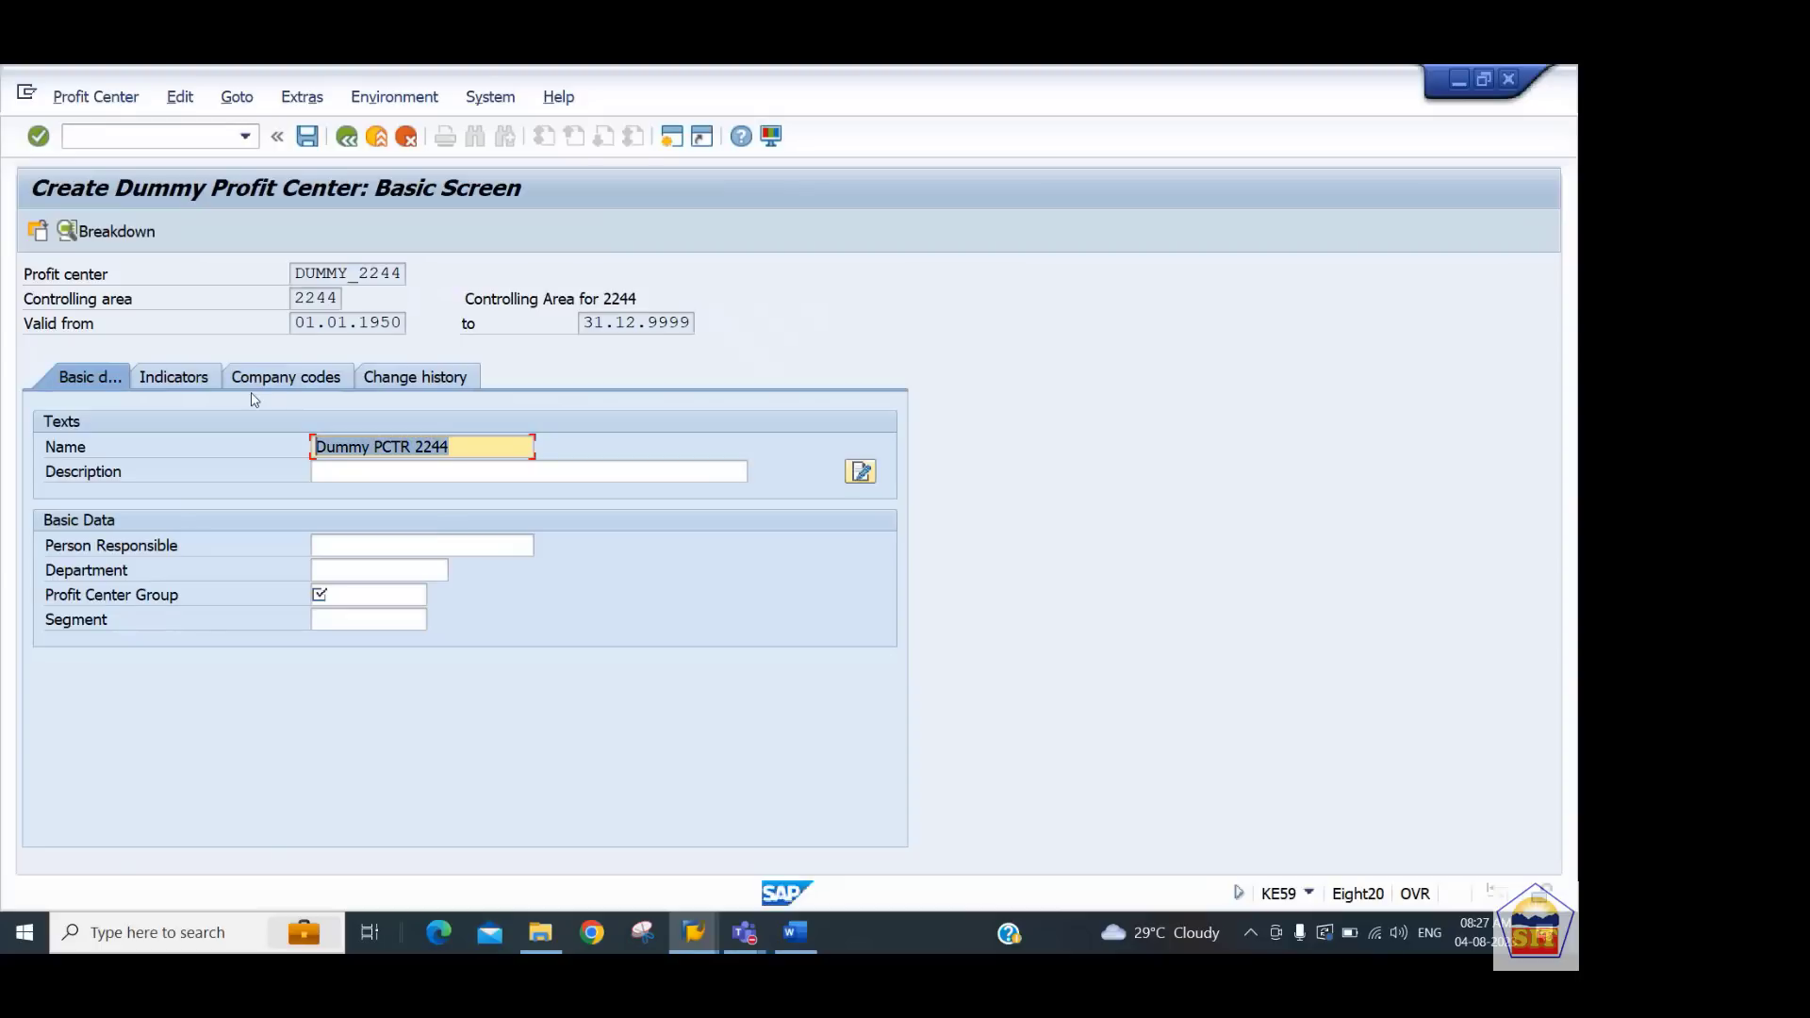
pyautogui.press('Tab')
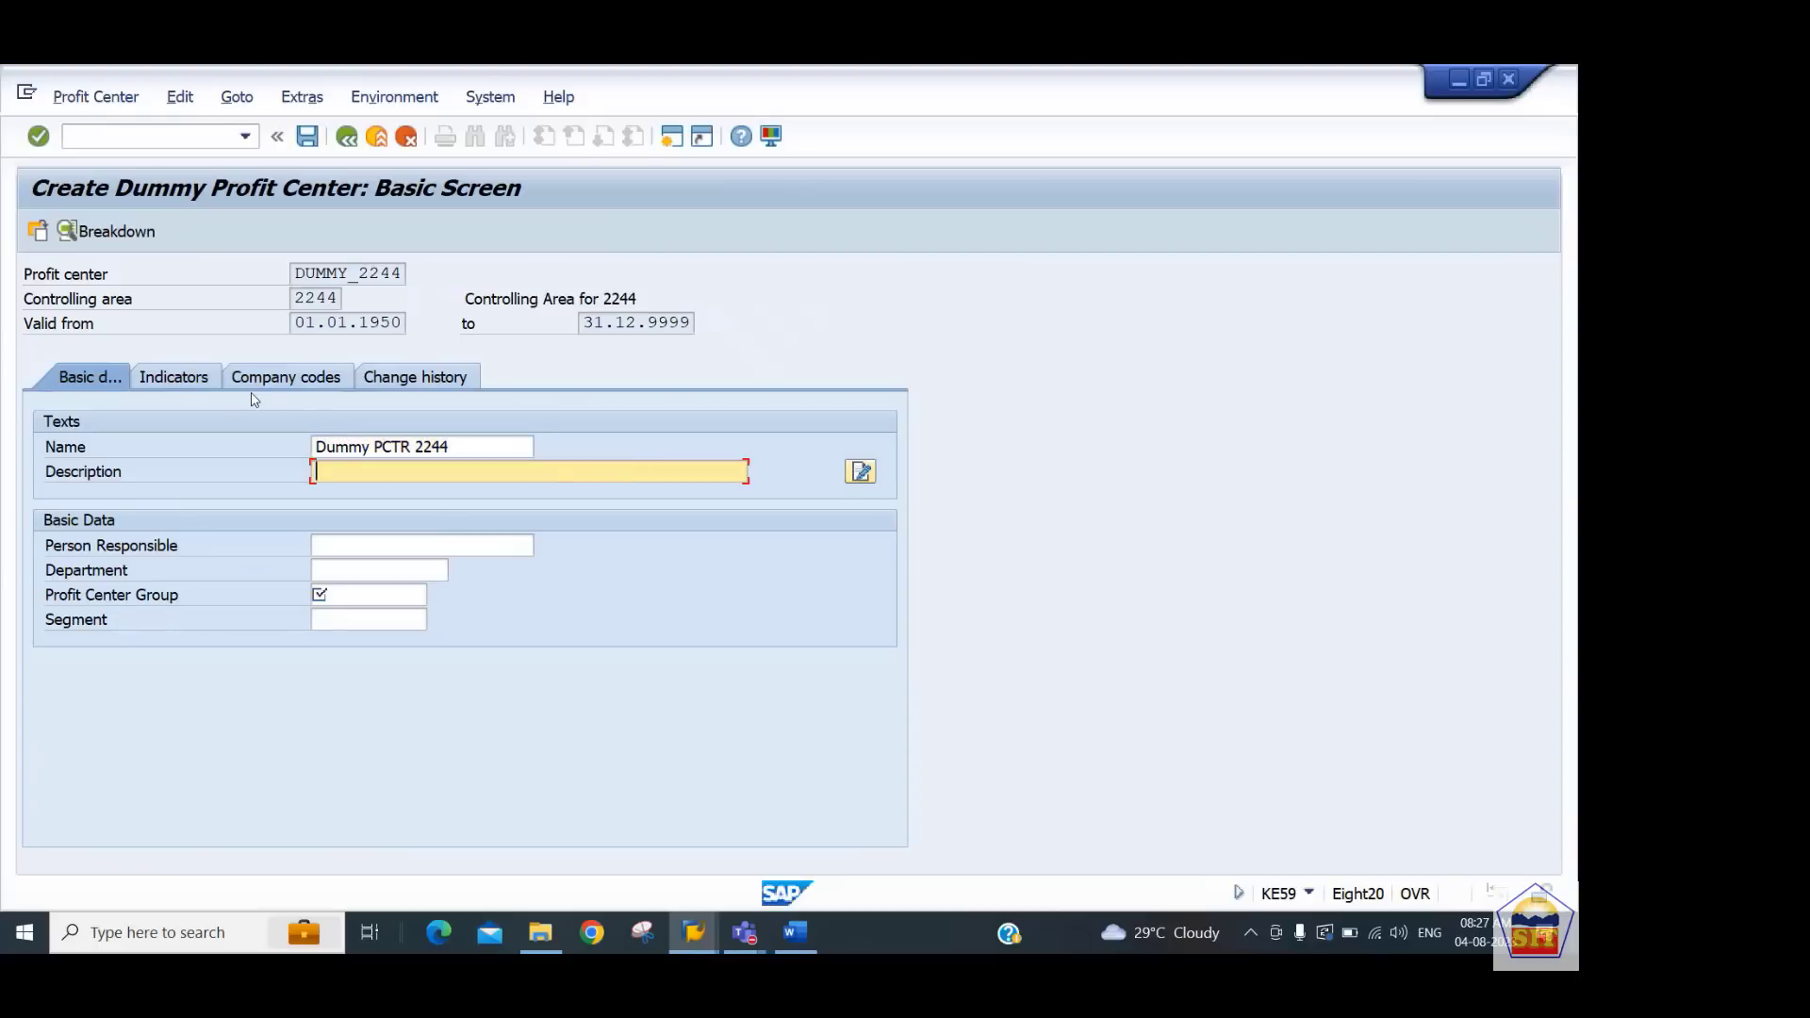
# Enter the description Dummy Profit Center 2244 and assign profit center group PCTR_2244
pyautogui.write('Dummy Profit Center 2244')
pyautogui.press('Tab')
pyautogui.press('Tab')
pyautogui.press('Tab')
pyautogui.press('Tab')
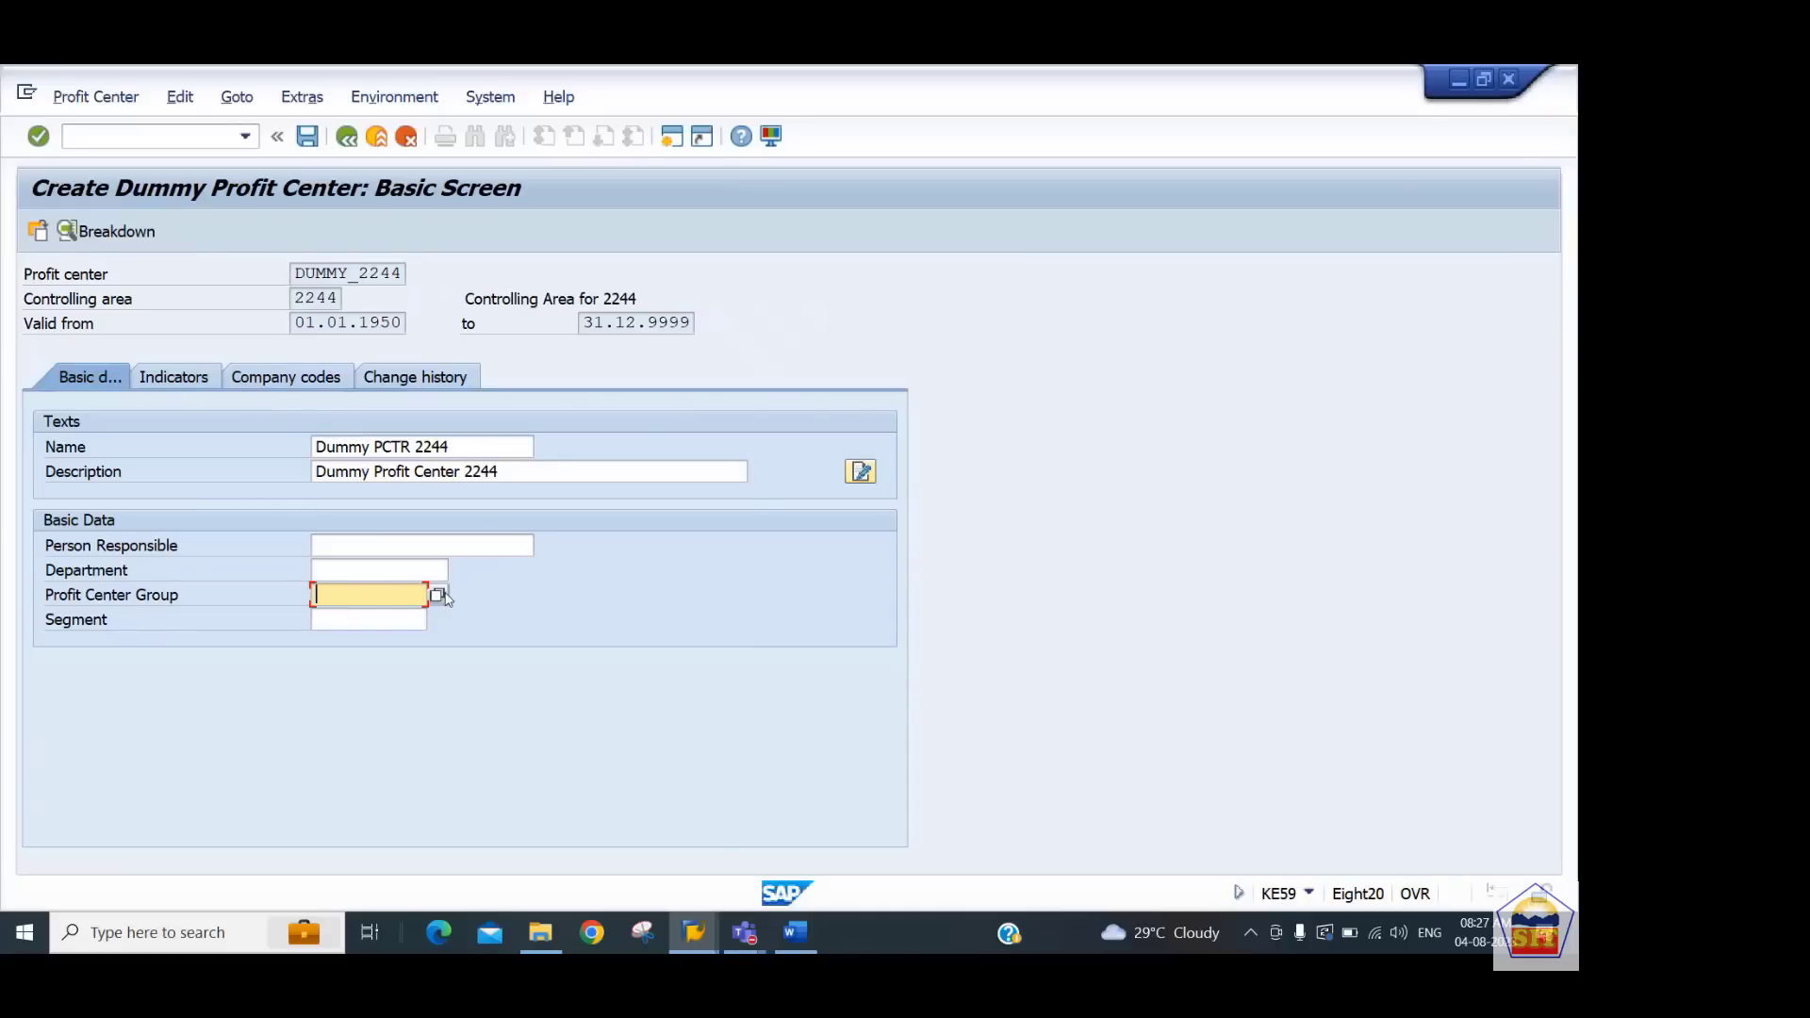
pyautogui.write('PCTR_2244')
# Check the dummy profit center's company code assignment, then return to its basic data
pyautogui.click(309, 382)
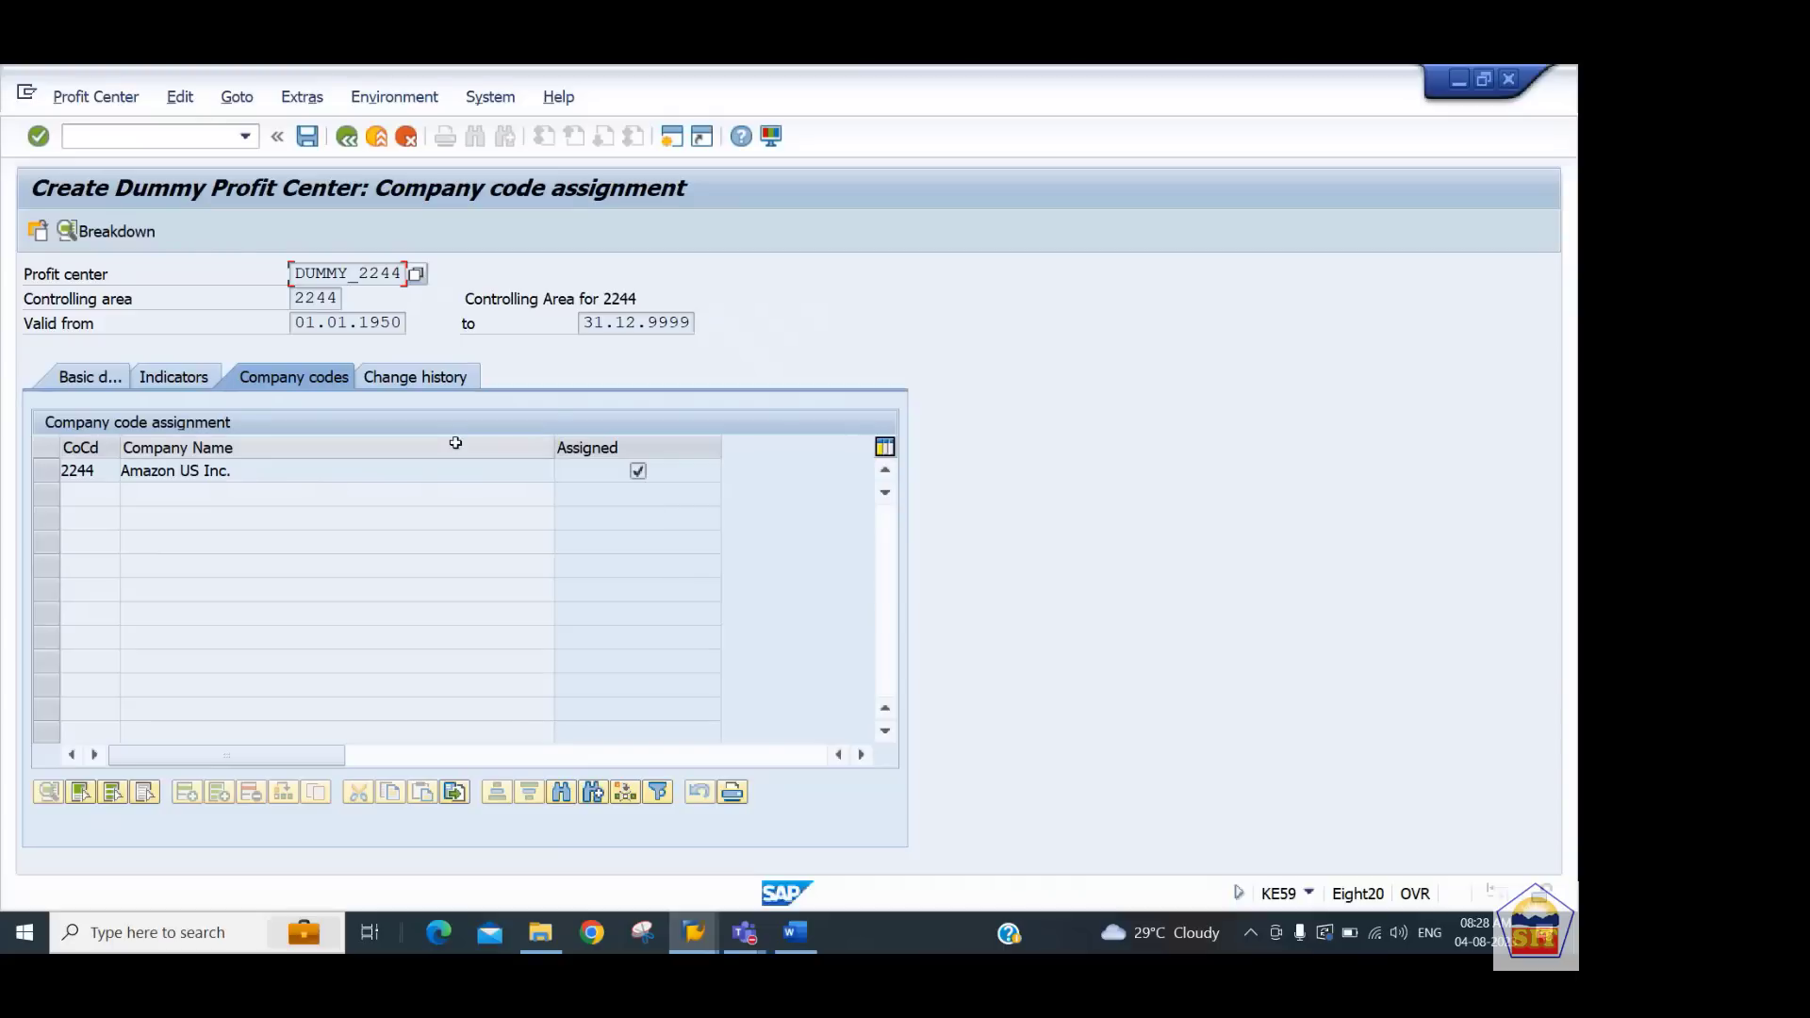
pyautogui.click(80, 380)
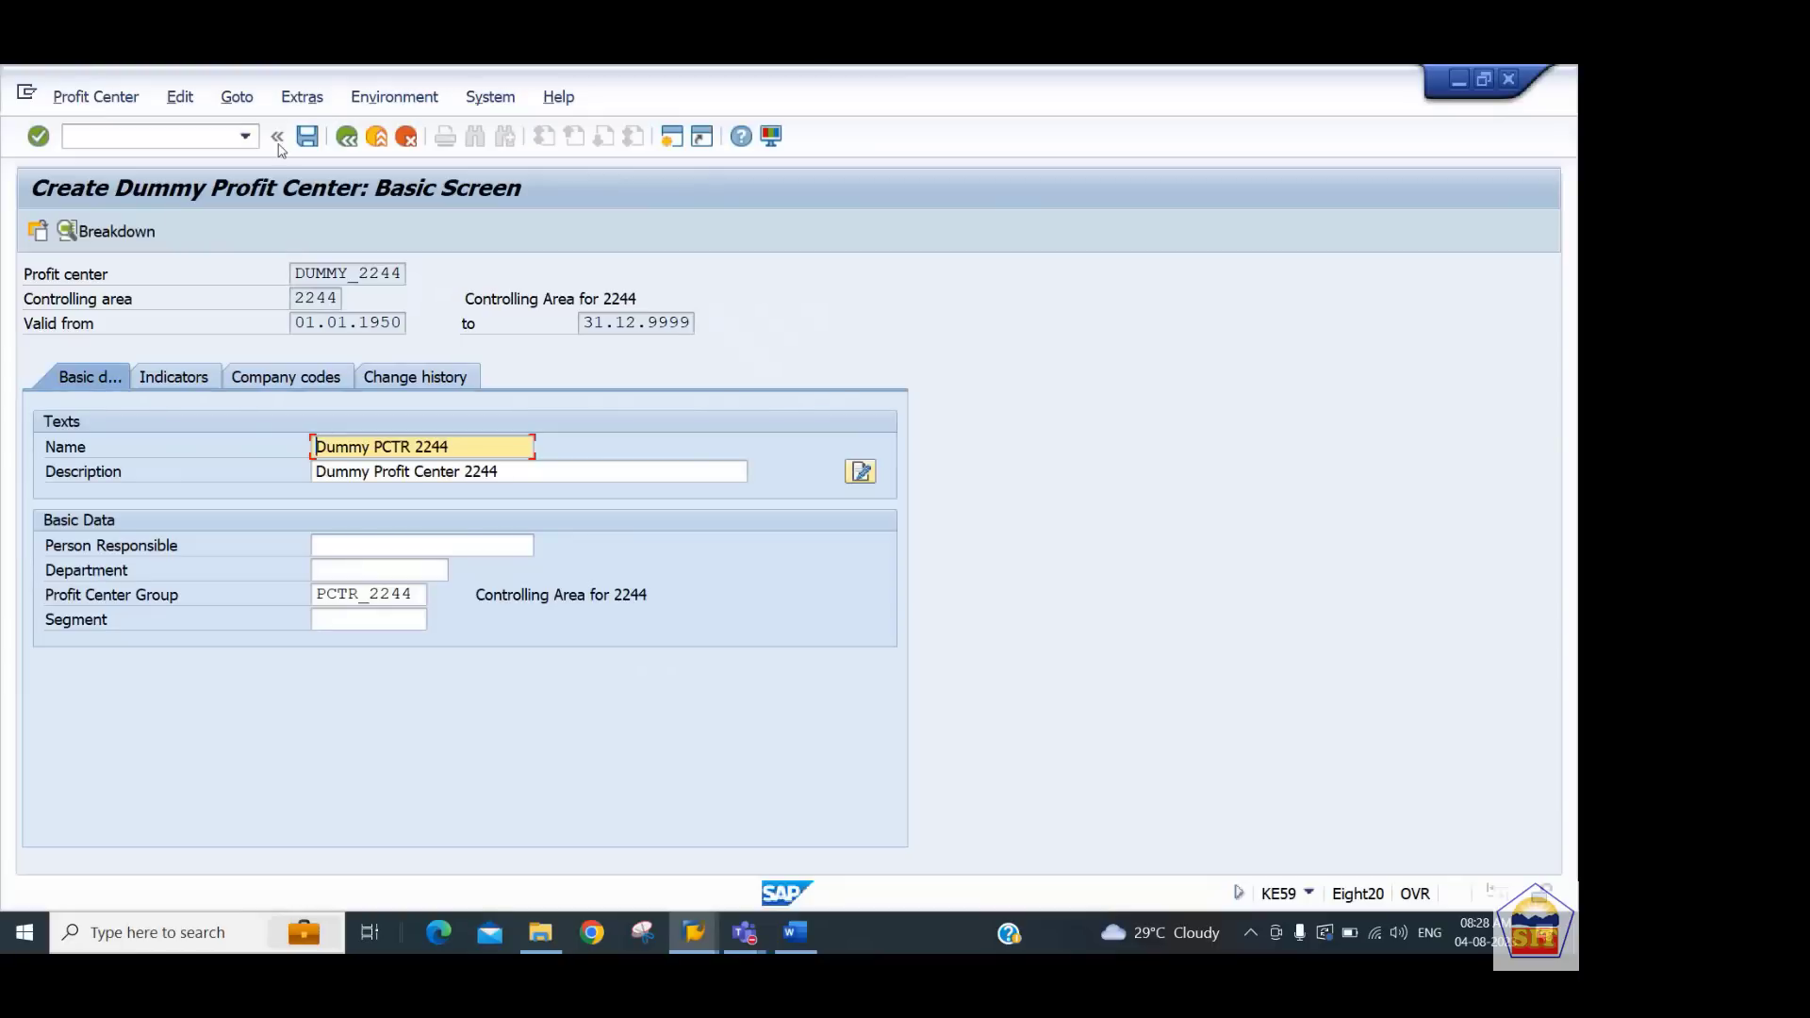
# Try to save the dummy profit center
pyautogui.click(309, 138)
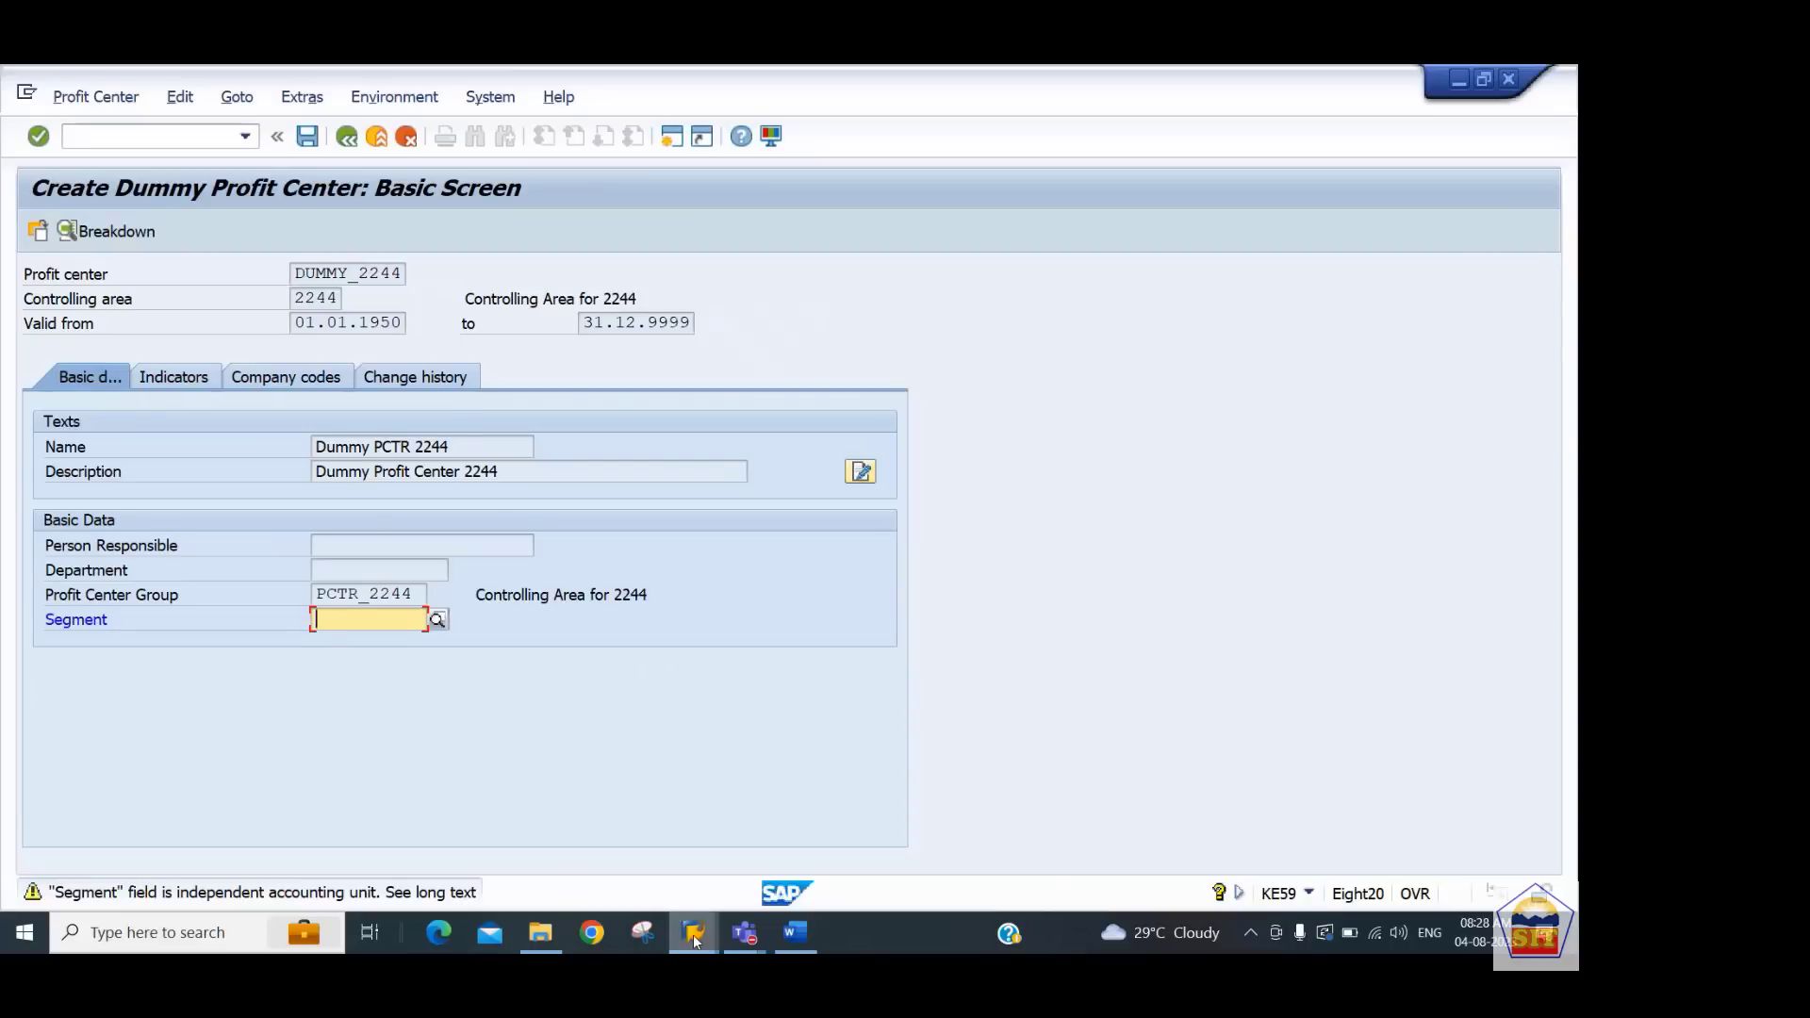
# Switch to the other SAP session window and open the customizing transaction SPRO
pyautogui.moveTo(693, 936)
pyautogui.moveTo(570, 851)
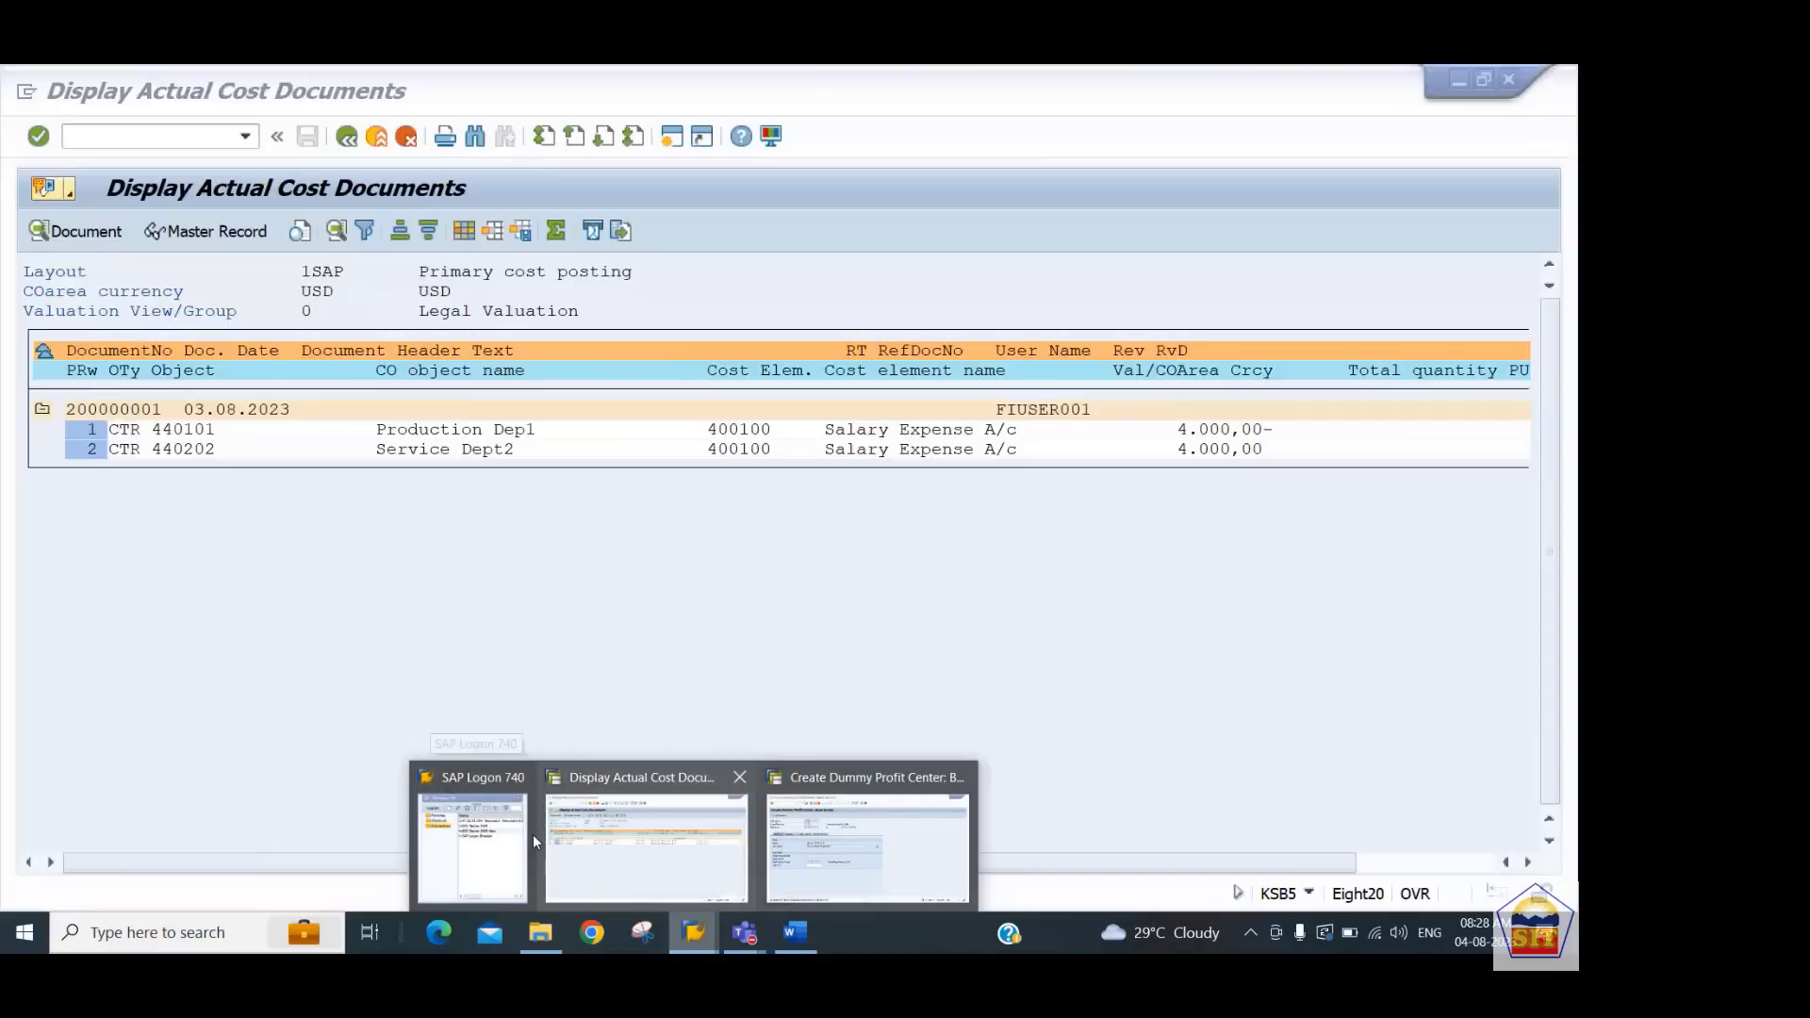
pyautogui.click(466, 838)
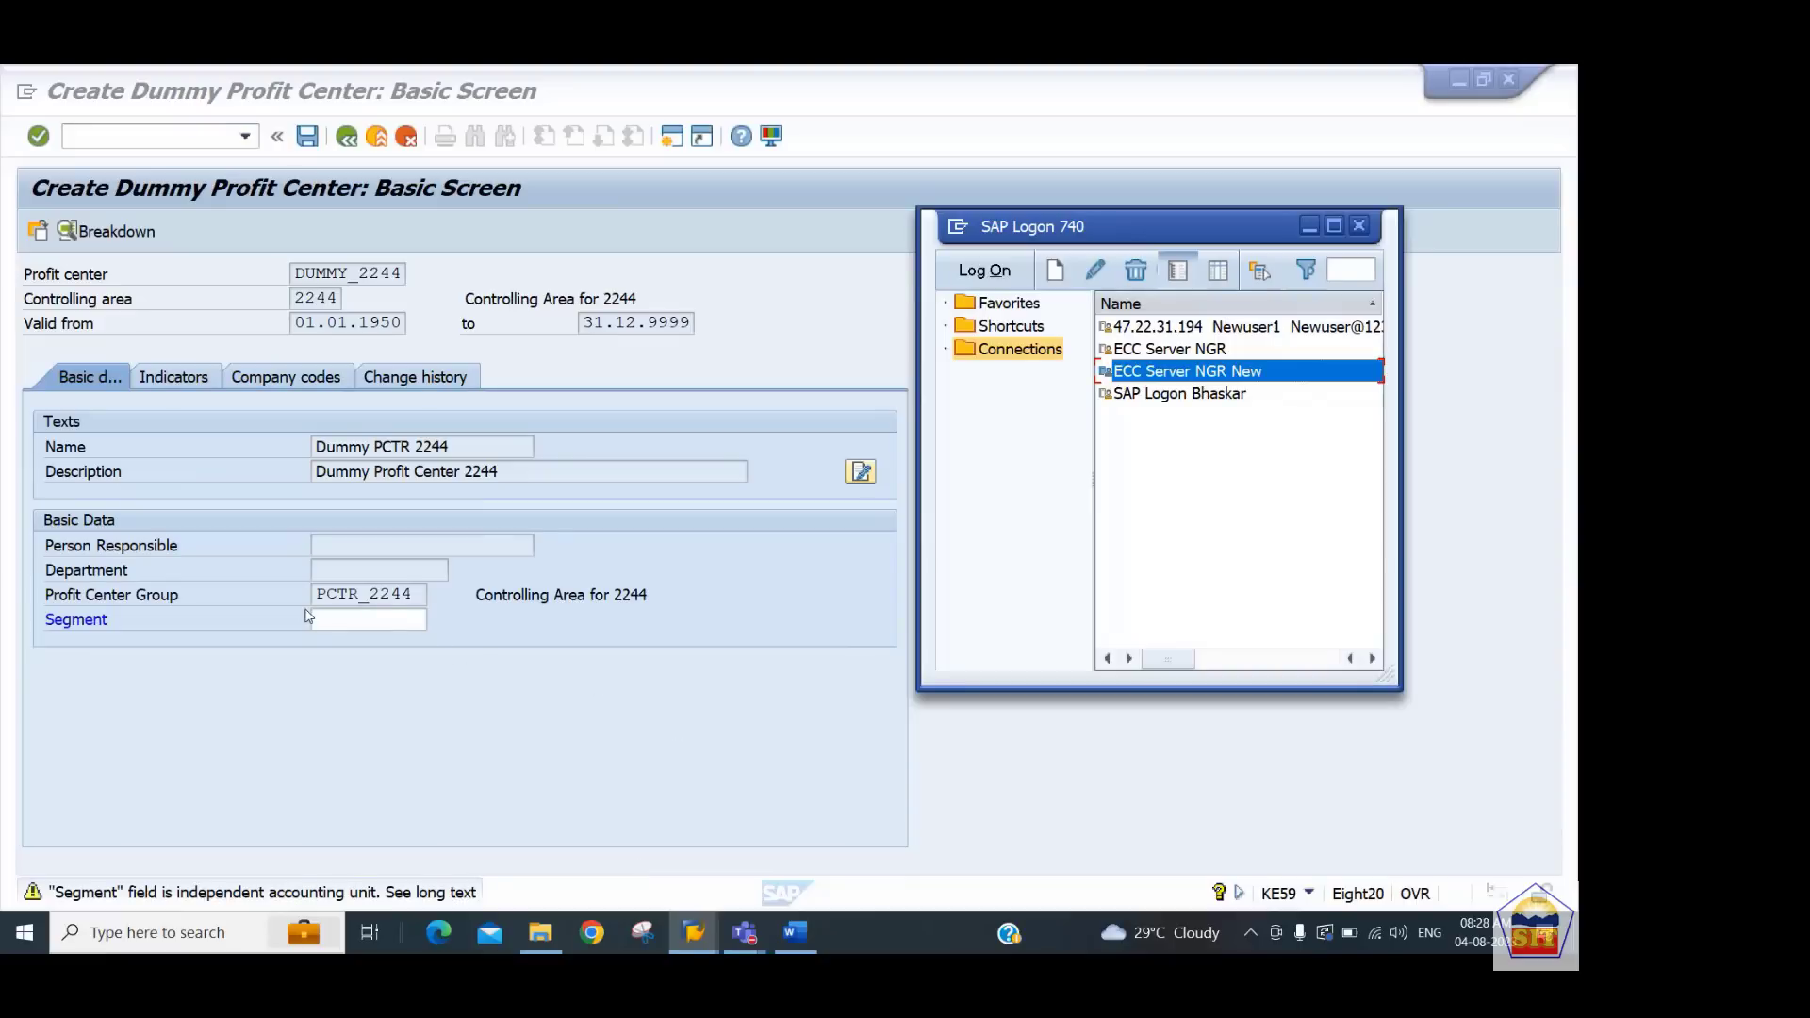
pyautogui.click(685, 934)
pyautogui.click(564, 822)
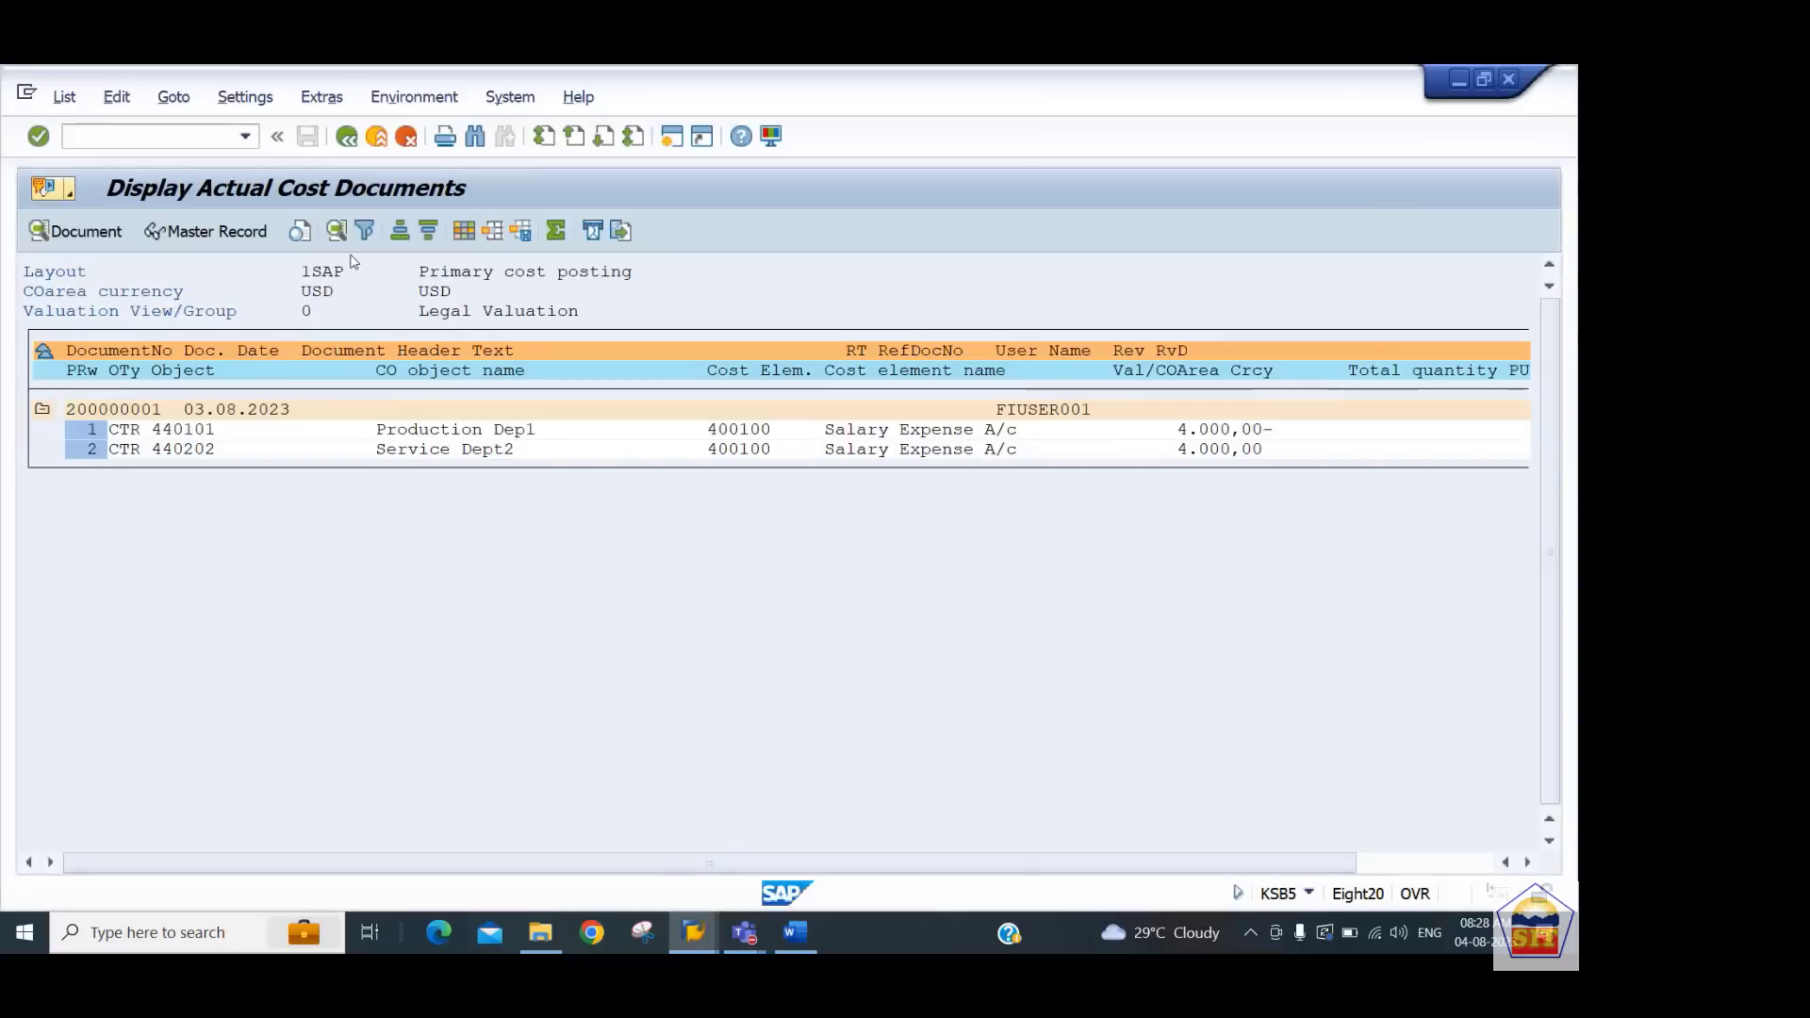
pyautogui.click(149, 138)
pyautogui.write('/nspro')
pyautogui.press('Return')
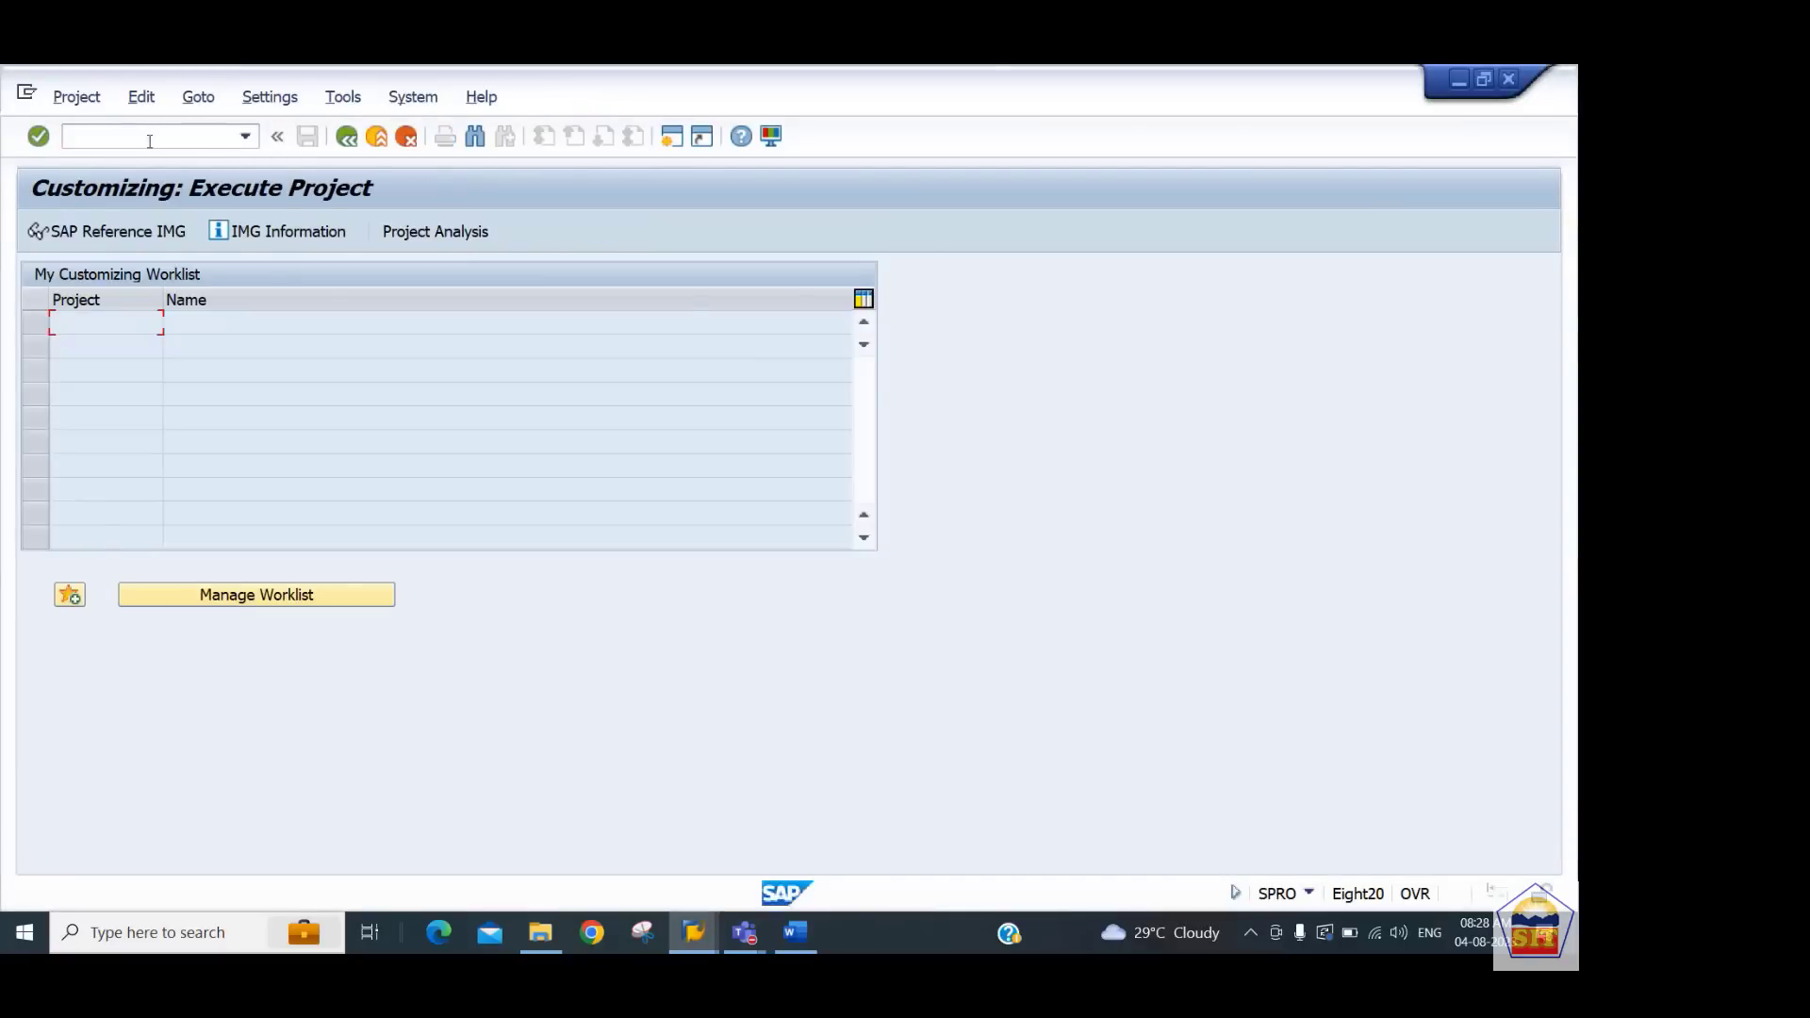
# Open the SAP Reference IMG and go to Enterprise Structure > Definition > Financial Accounting > Define Segment
pyautogui.click(133, 236)
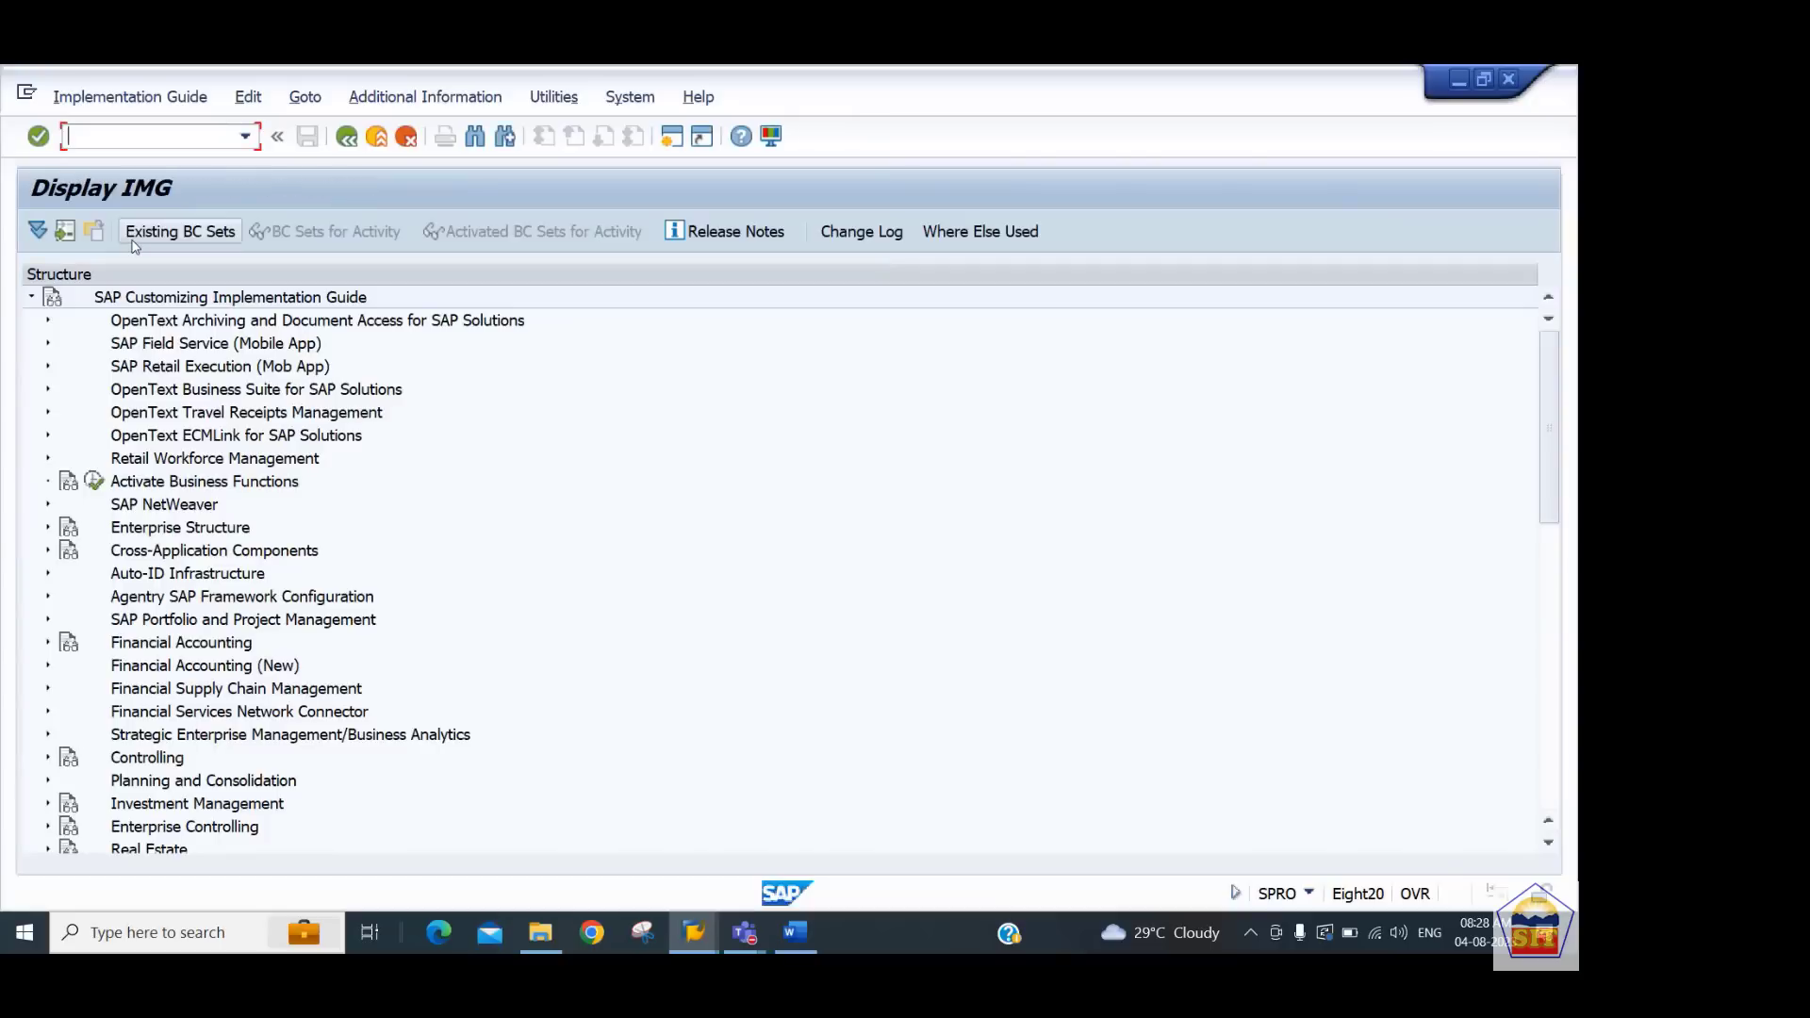
pyautogui.press('Down')
pyautogui.press('Down')
pyautogui.press('Down')
pyautogui.press('Down')
pyautogui.press('Down')
pyautogui.press('Down')
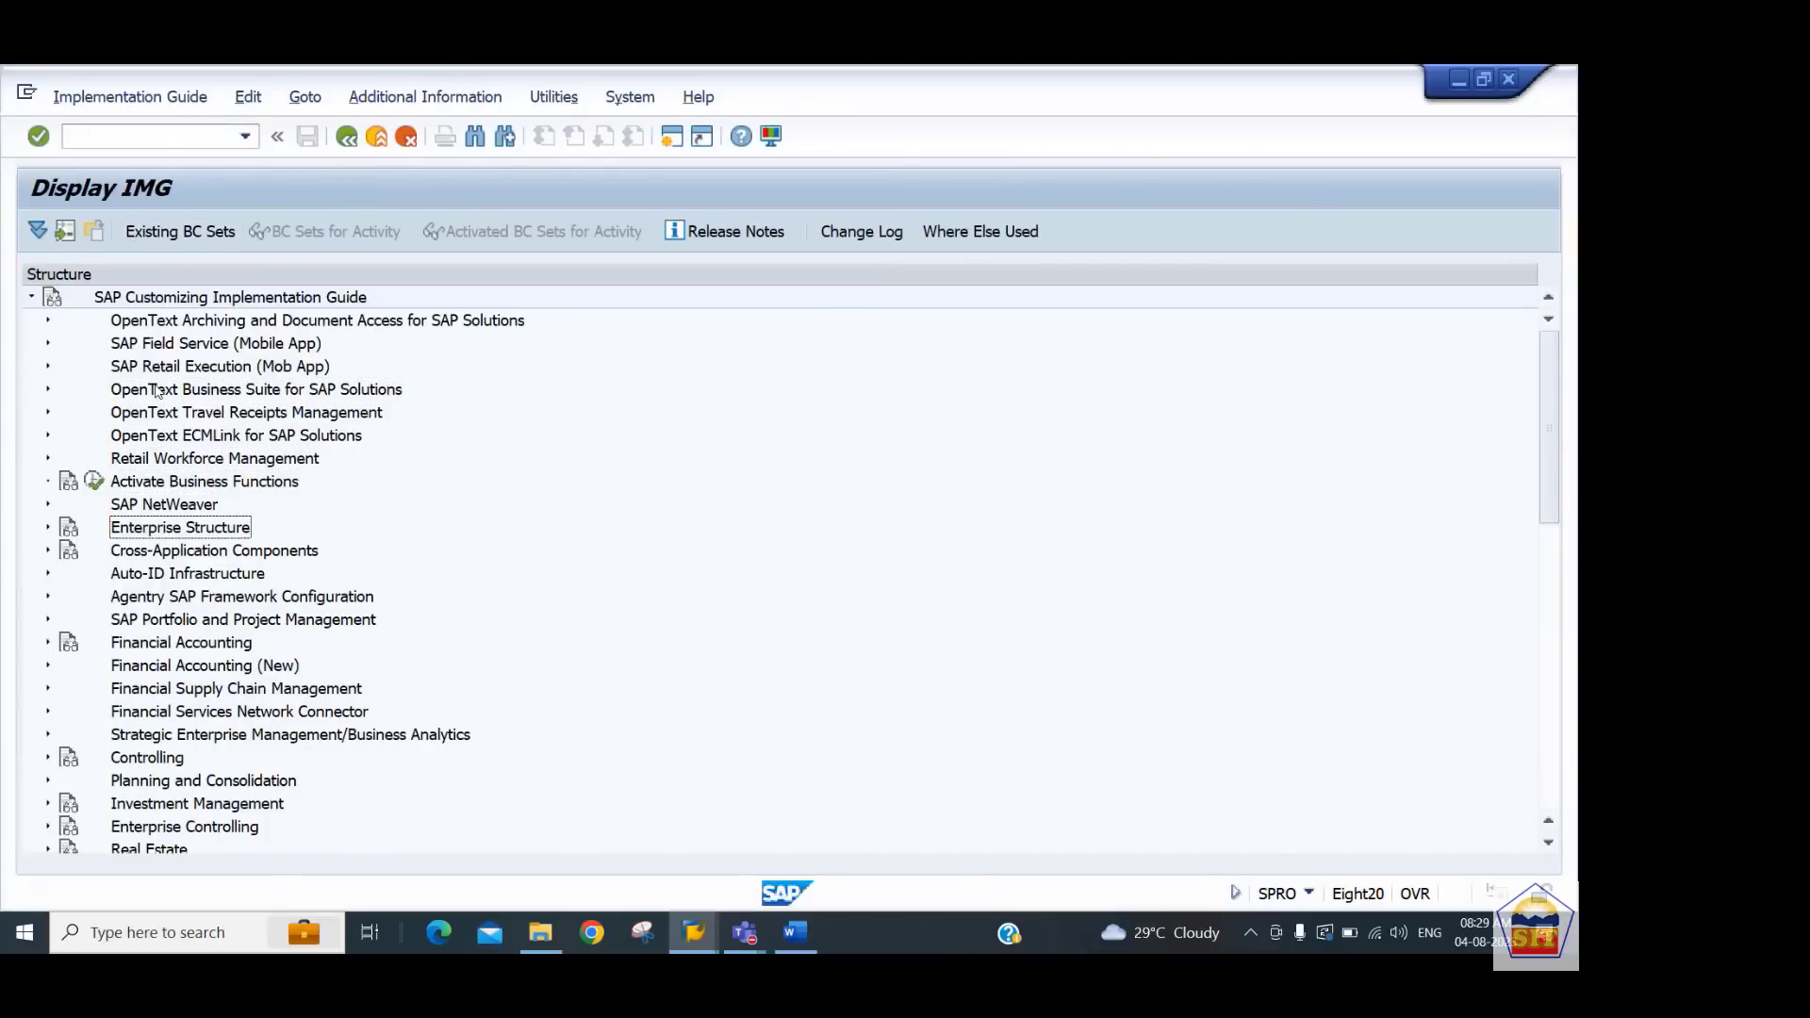
pyautogui.press('Right')
pyautogui.press('Down')
pyautogui.press('Down')
pyautogui.press('Right')
pyautogui.press('Down')
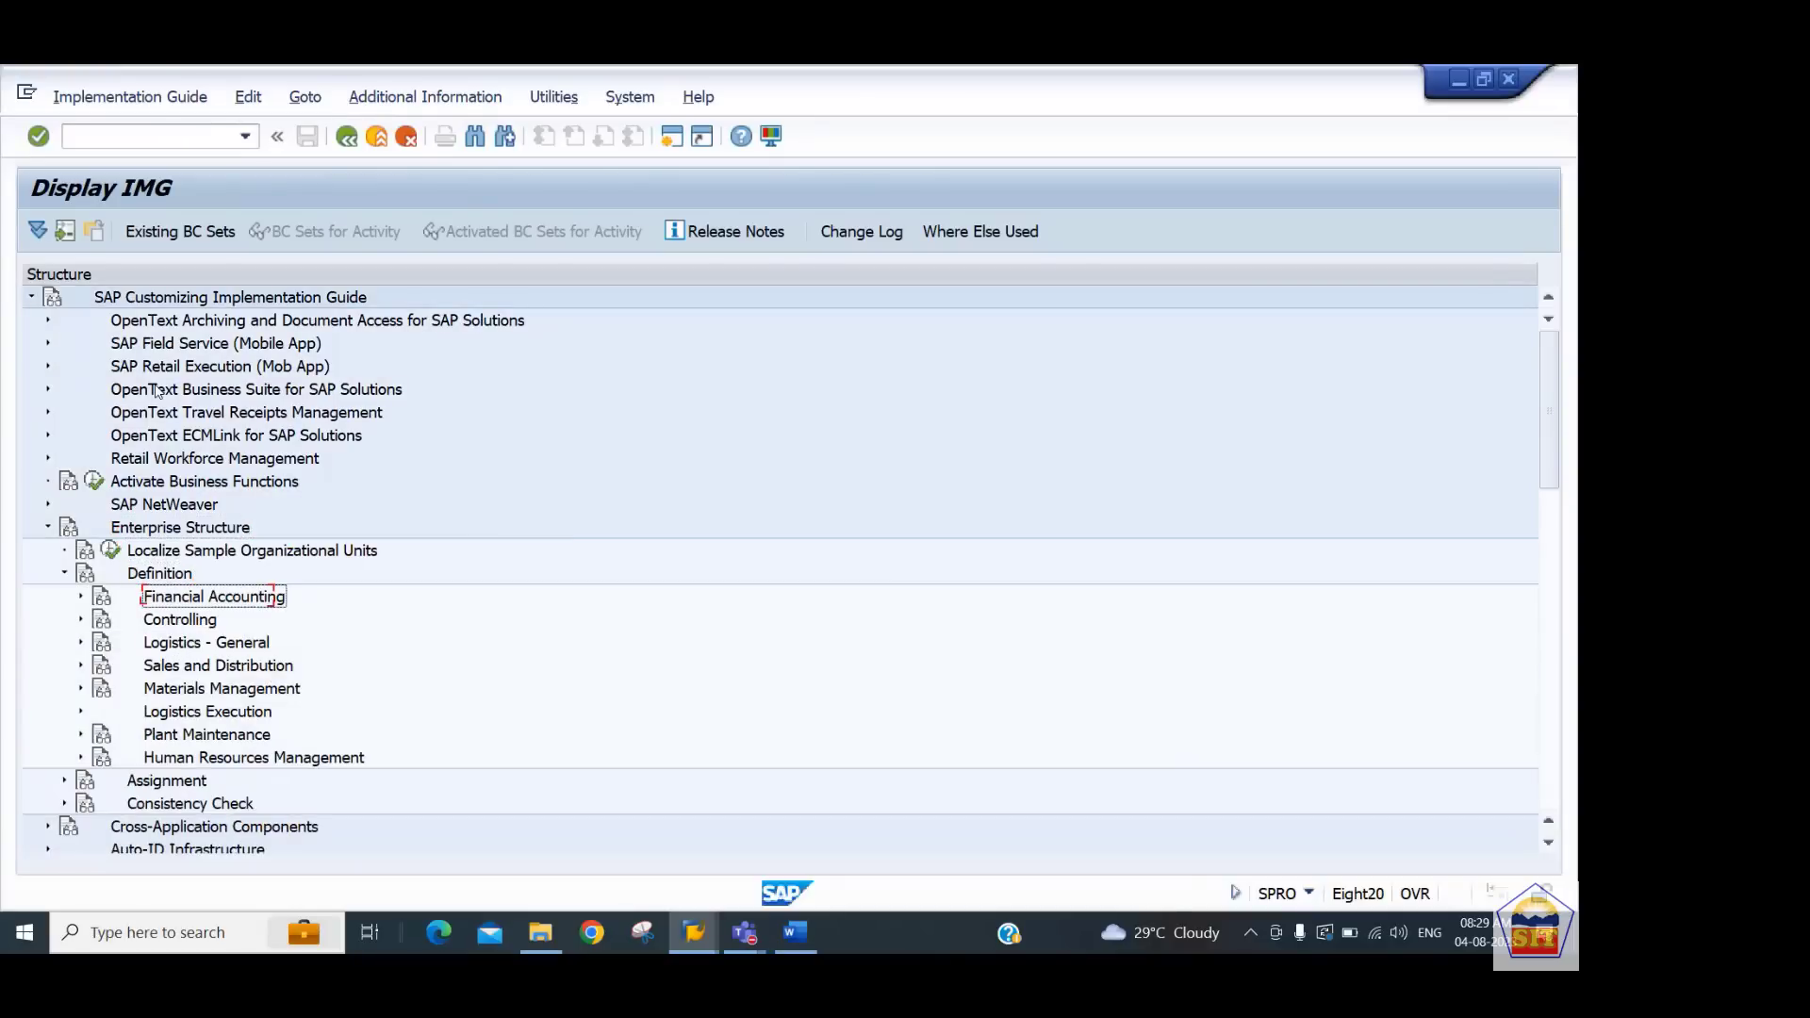
pyautogui.press('Right')
pyautogui.press('Down')
pyautogui.press('Down')
pyautogui.press('Down')
pyautogui.press('Down')
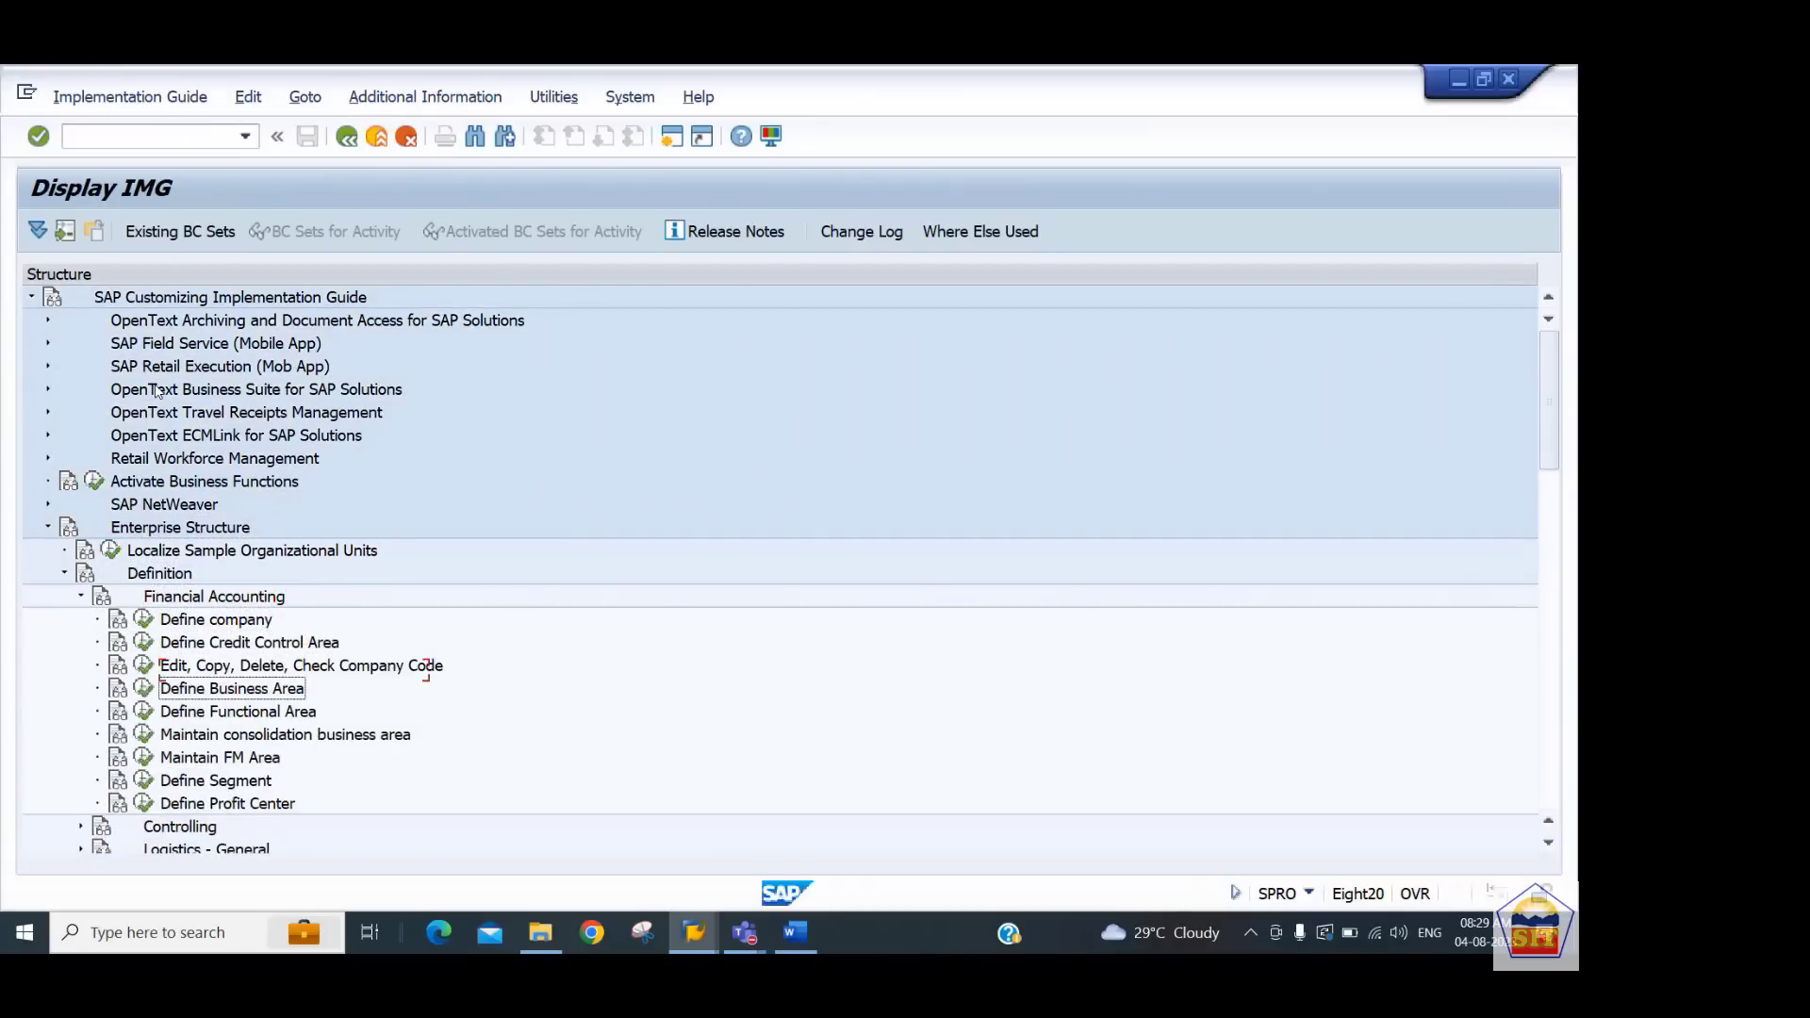
pyautogui.press('Down')
pyautogui.press('Down')
pyautogui.press('Down')
pyautogui.press('Down')
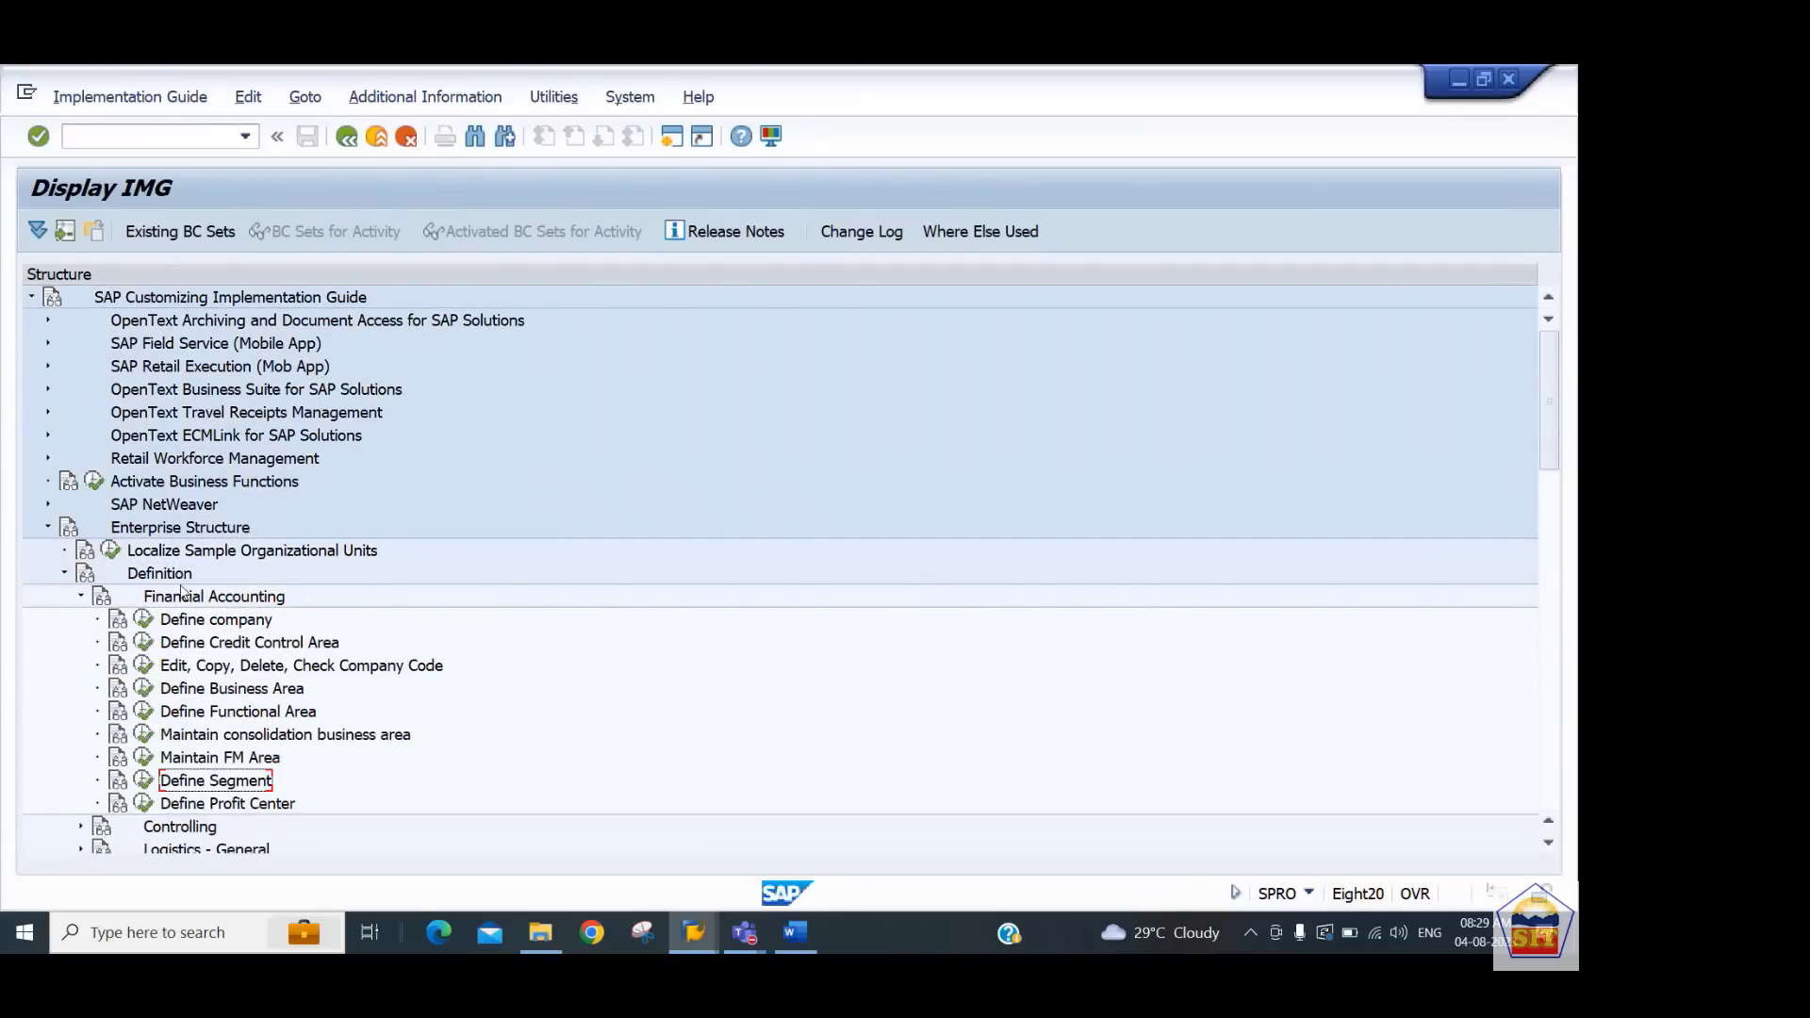
pyautogui.click(143, 781)
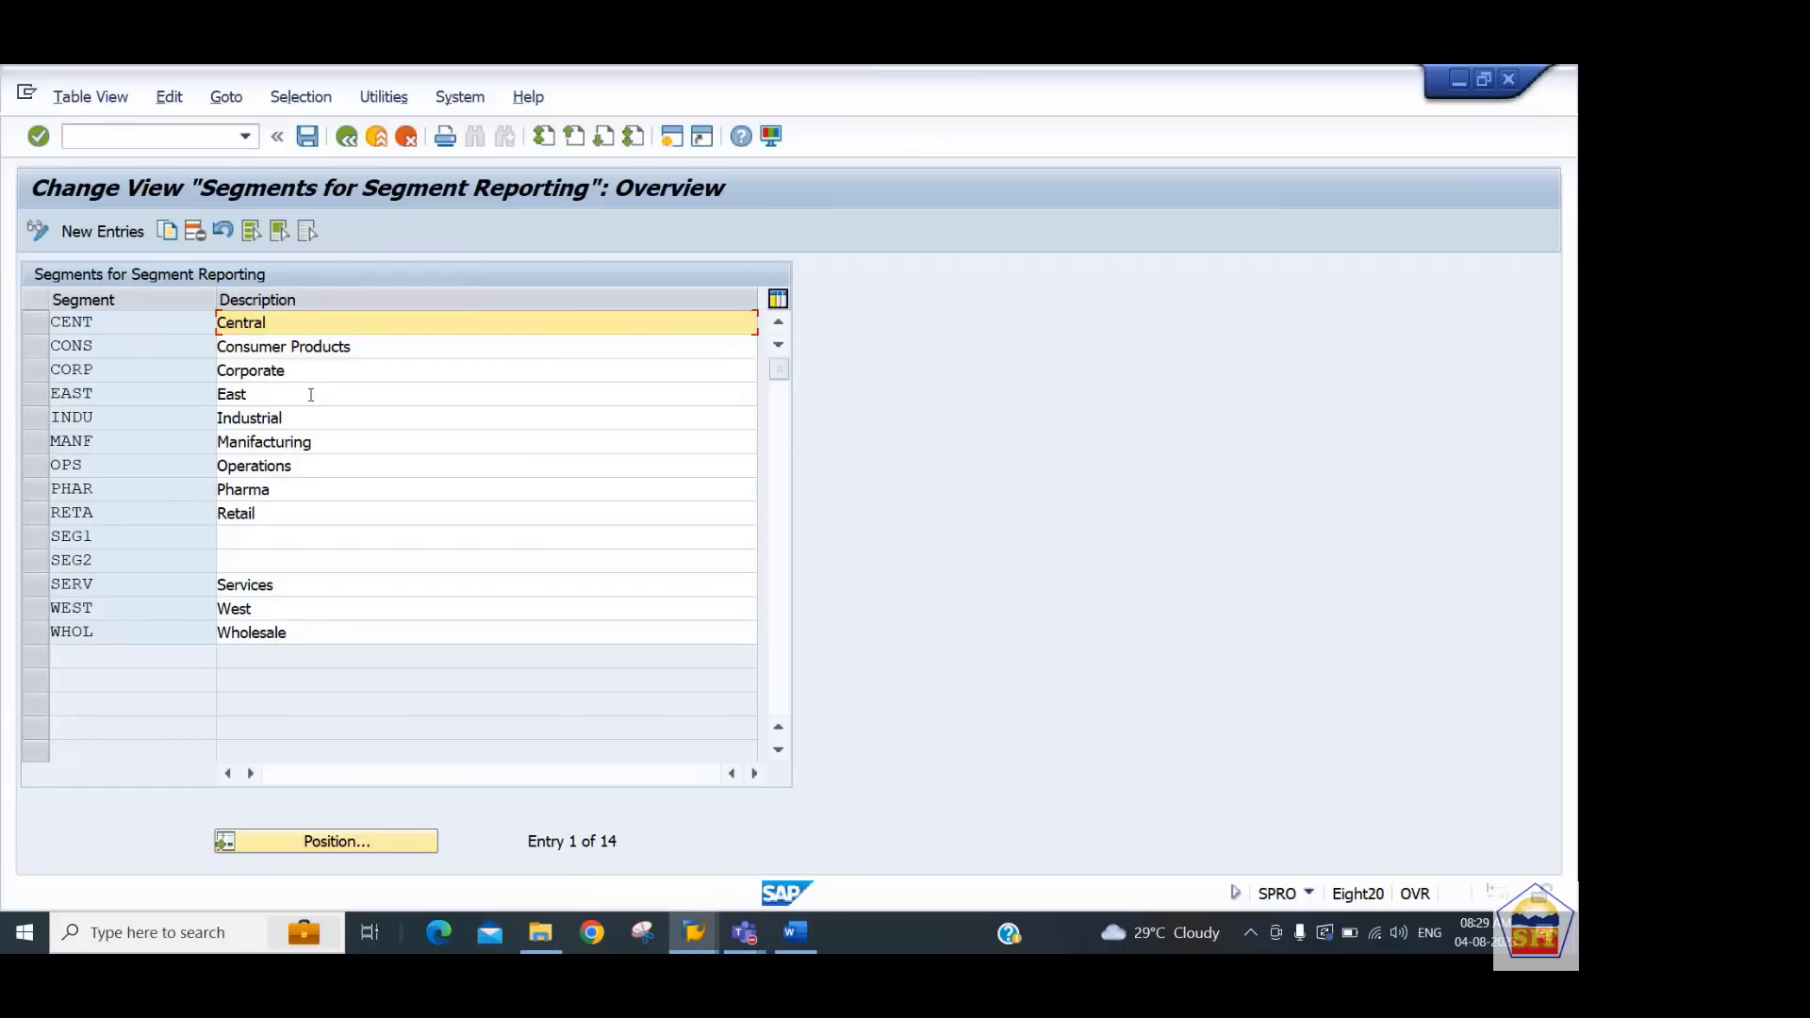
# Add new segments 4401 with description Retail and 4402 with description Wholesale
pyautogui.click(101, 231)
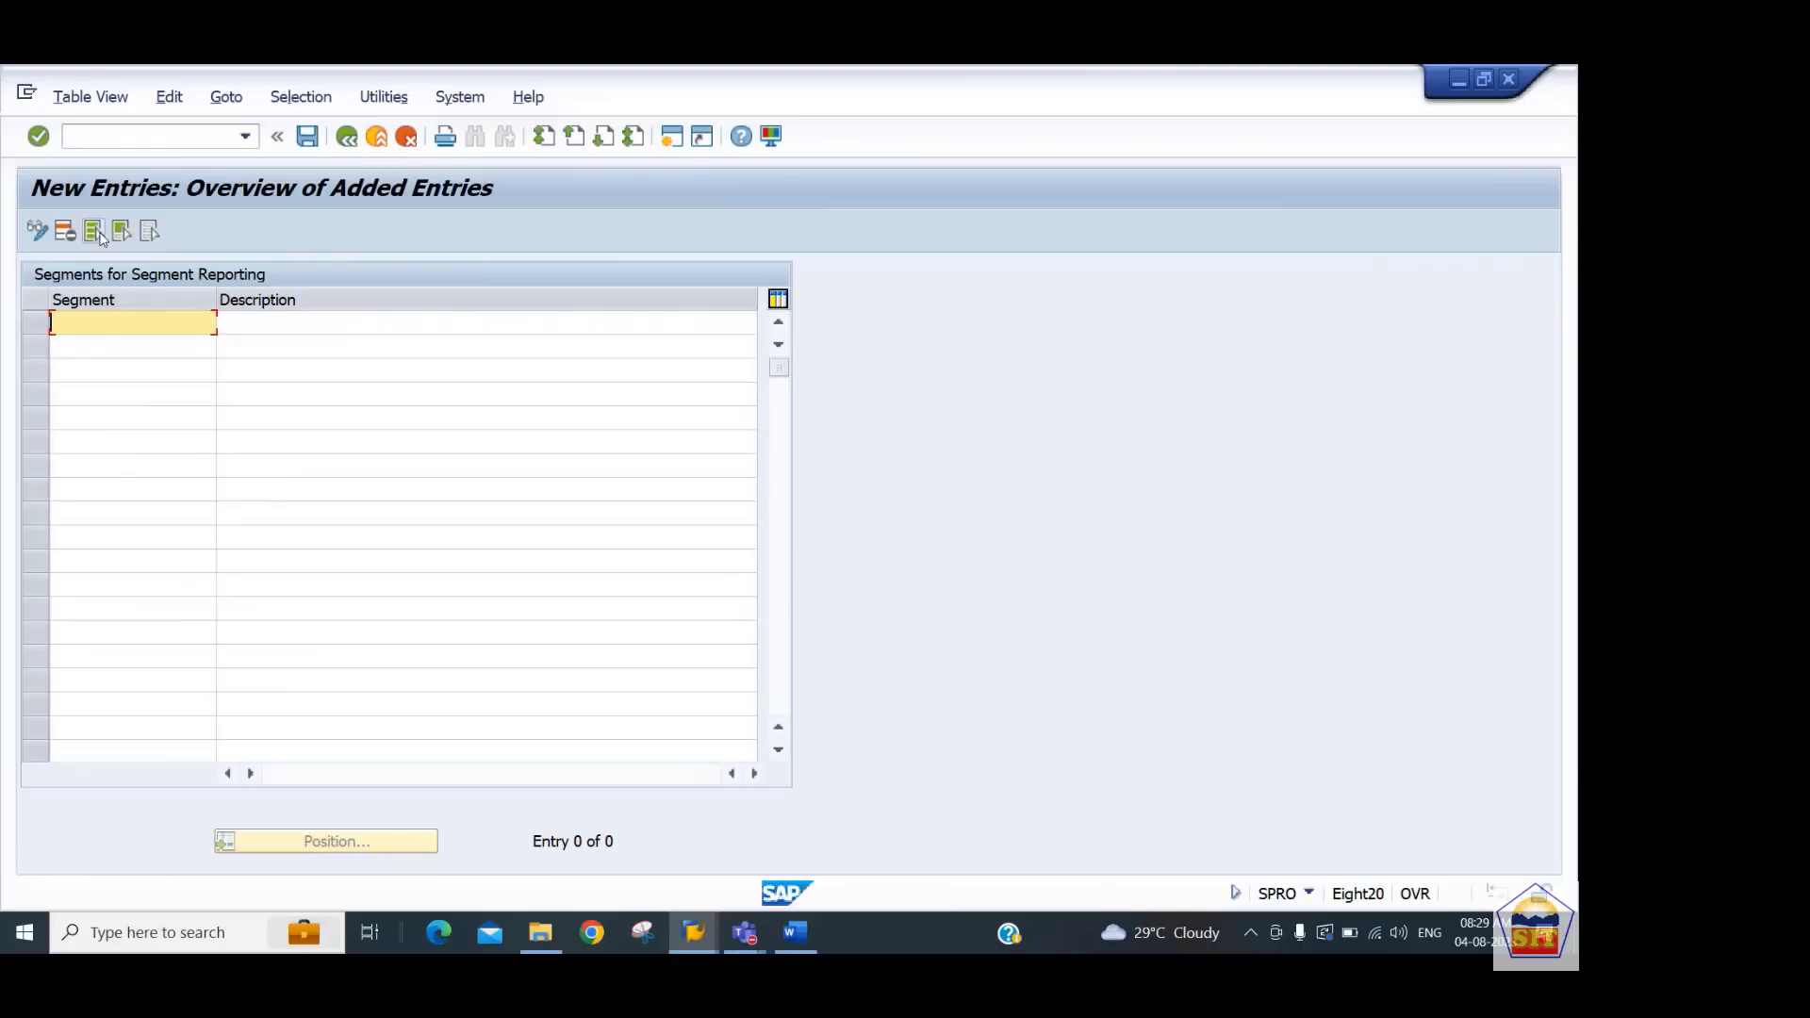
pyautogui.write('4401')
pyautogui.press('Tab')
pyautogui.write('Retail')
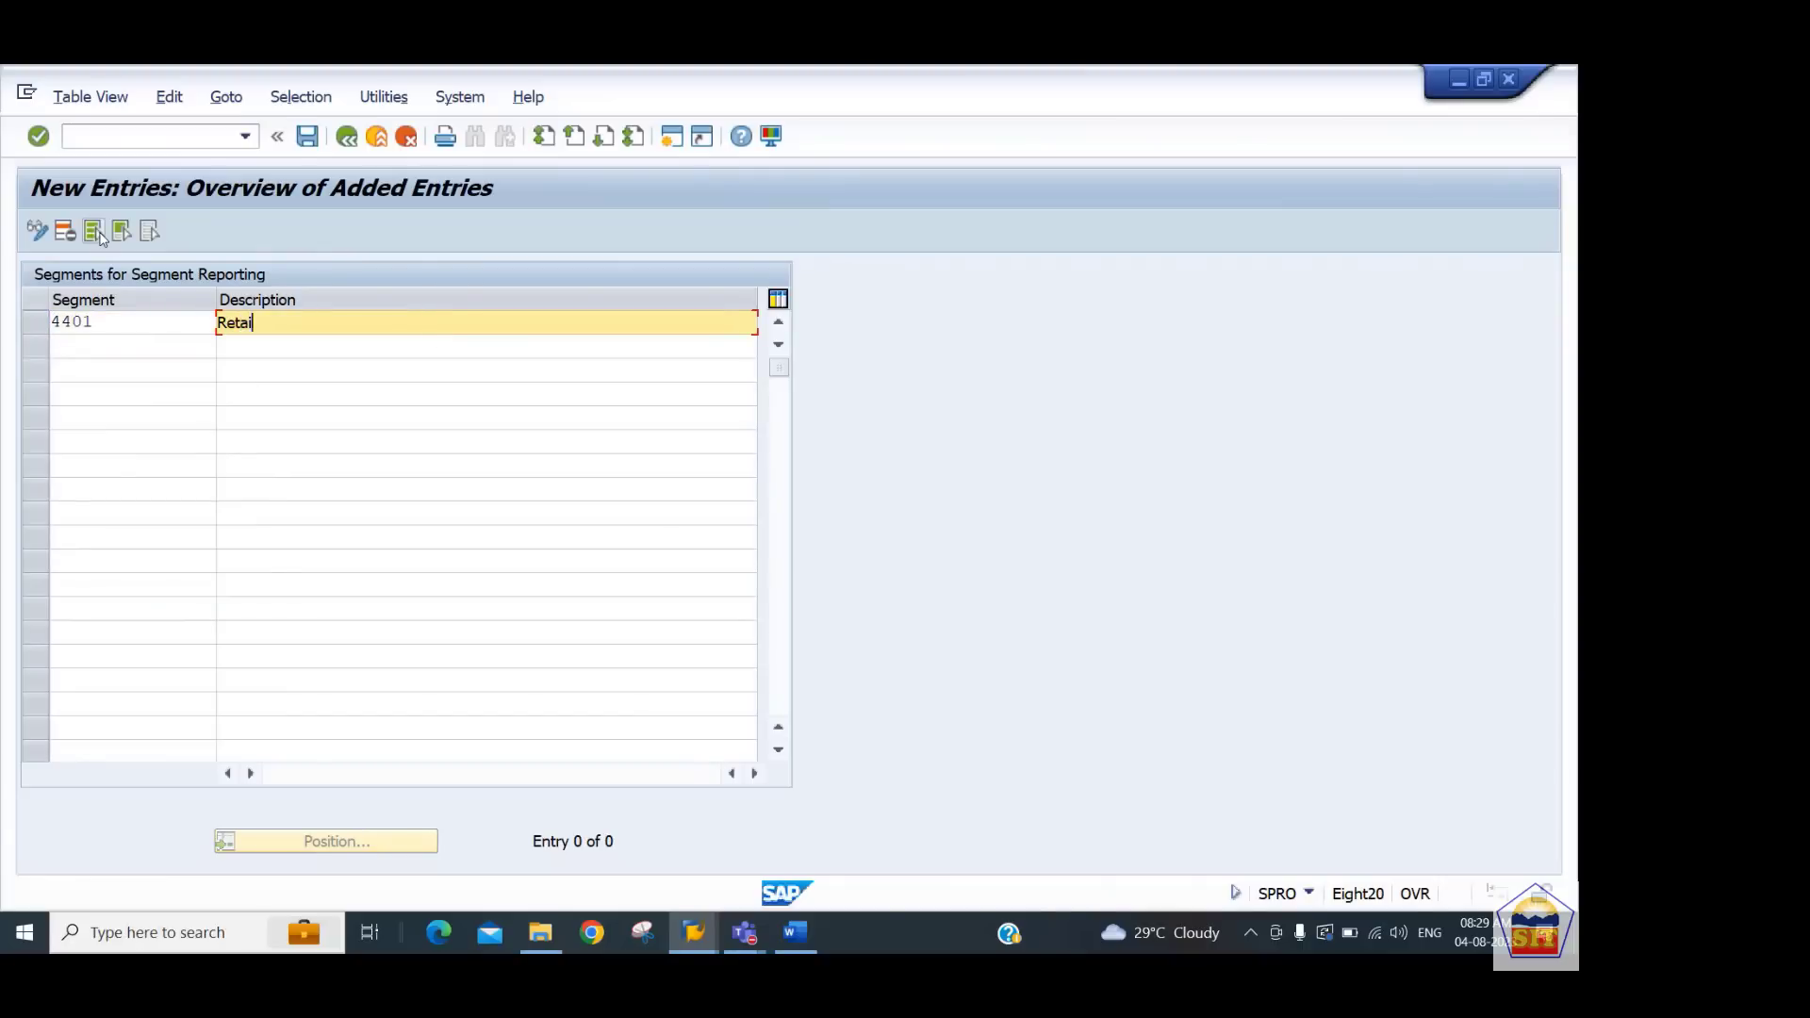
pyautogui.press('Tab')
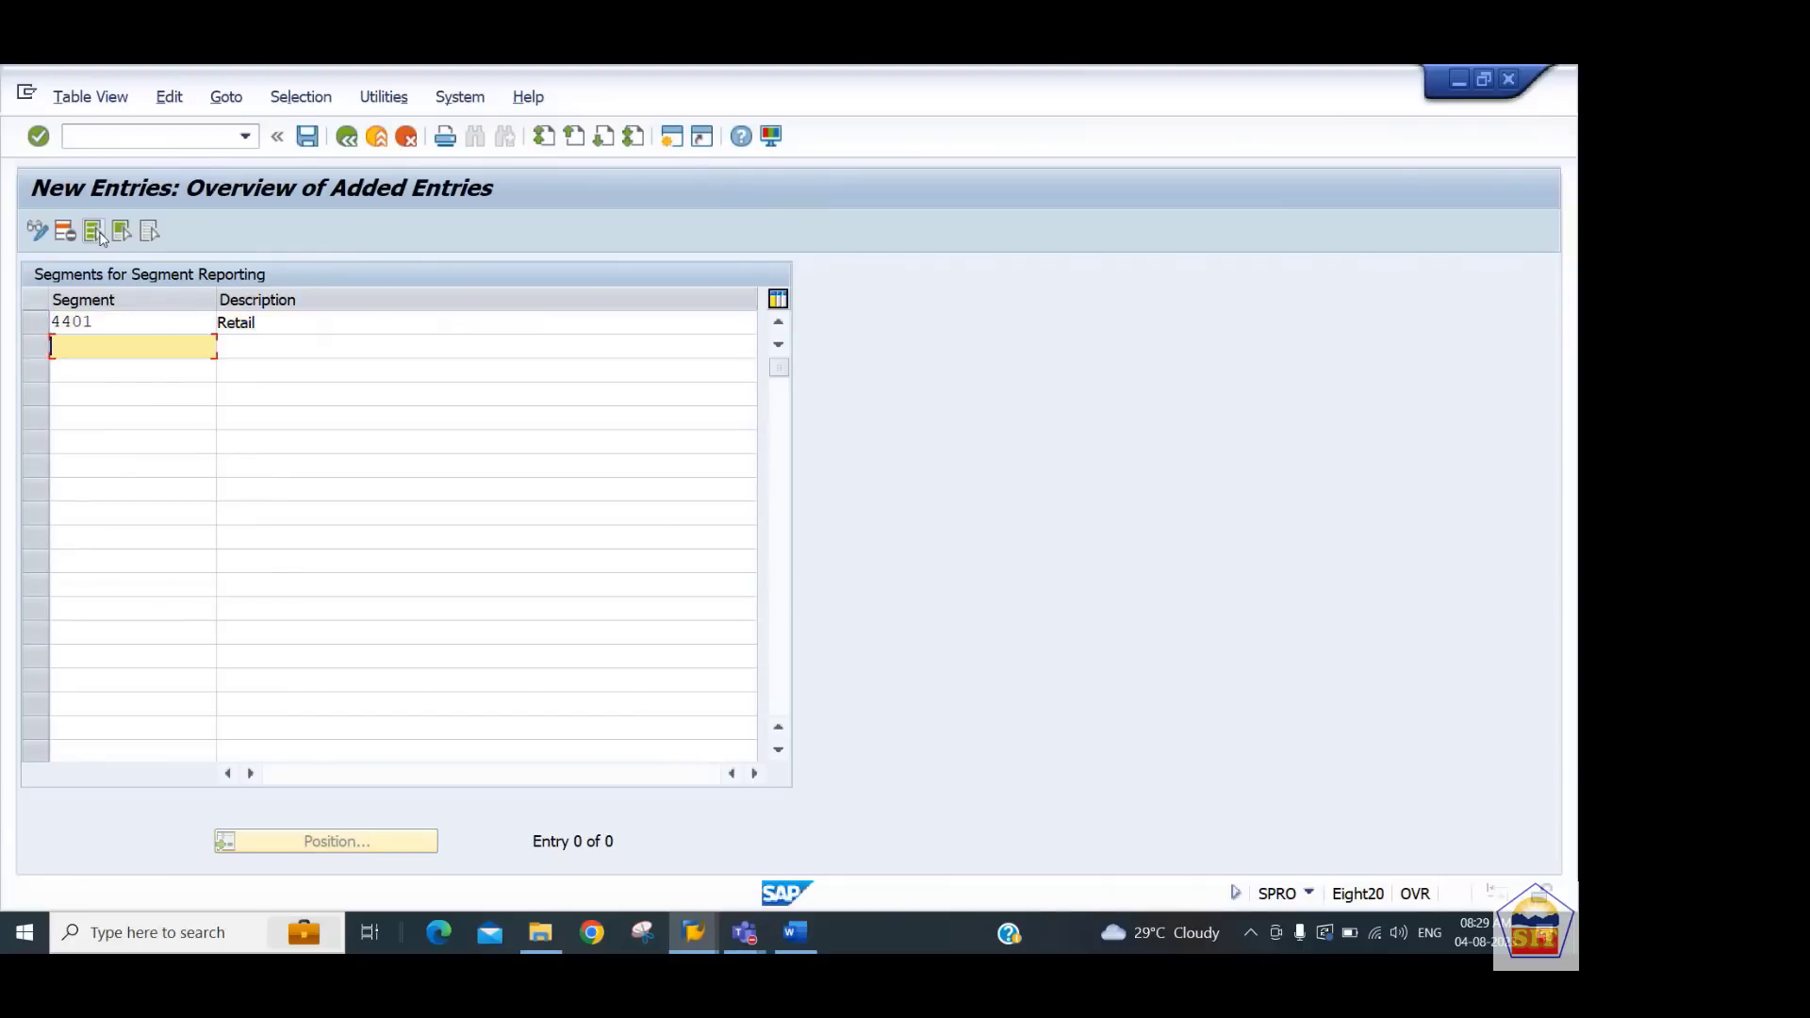
pyautogui.write('4402')
pyautogui.press('Tab')
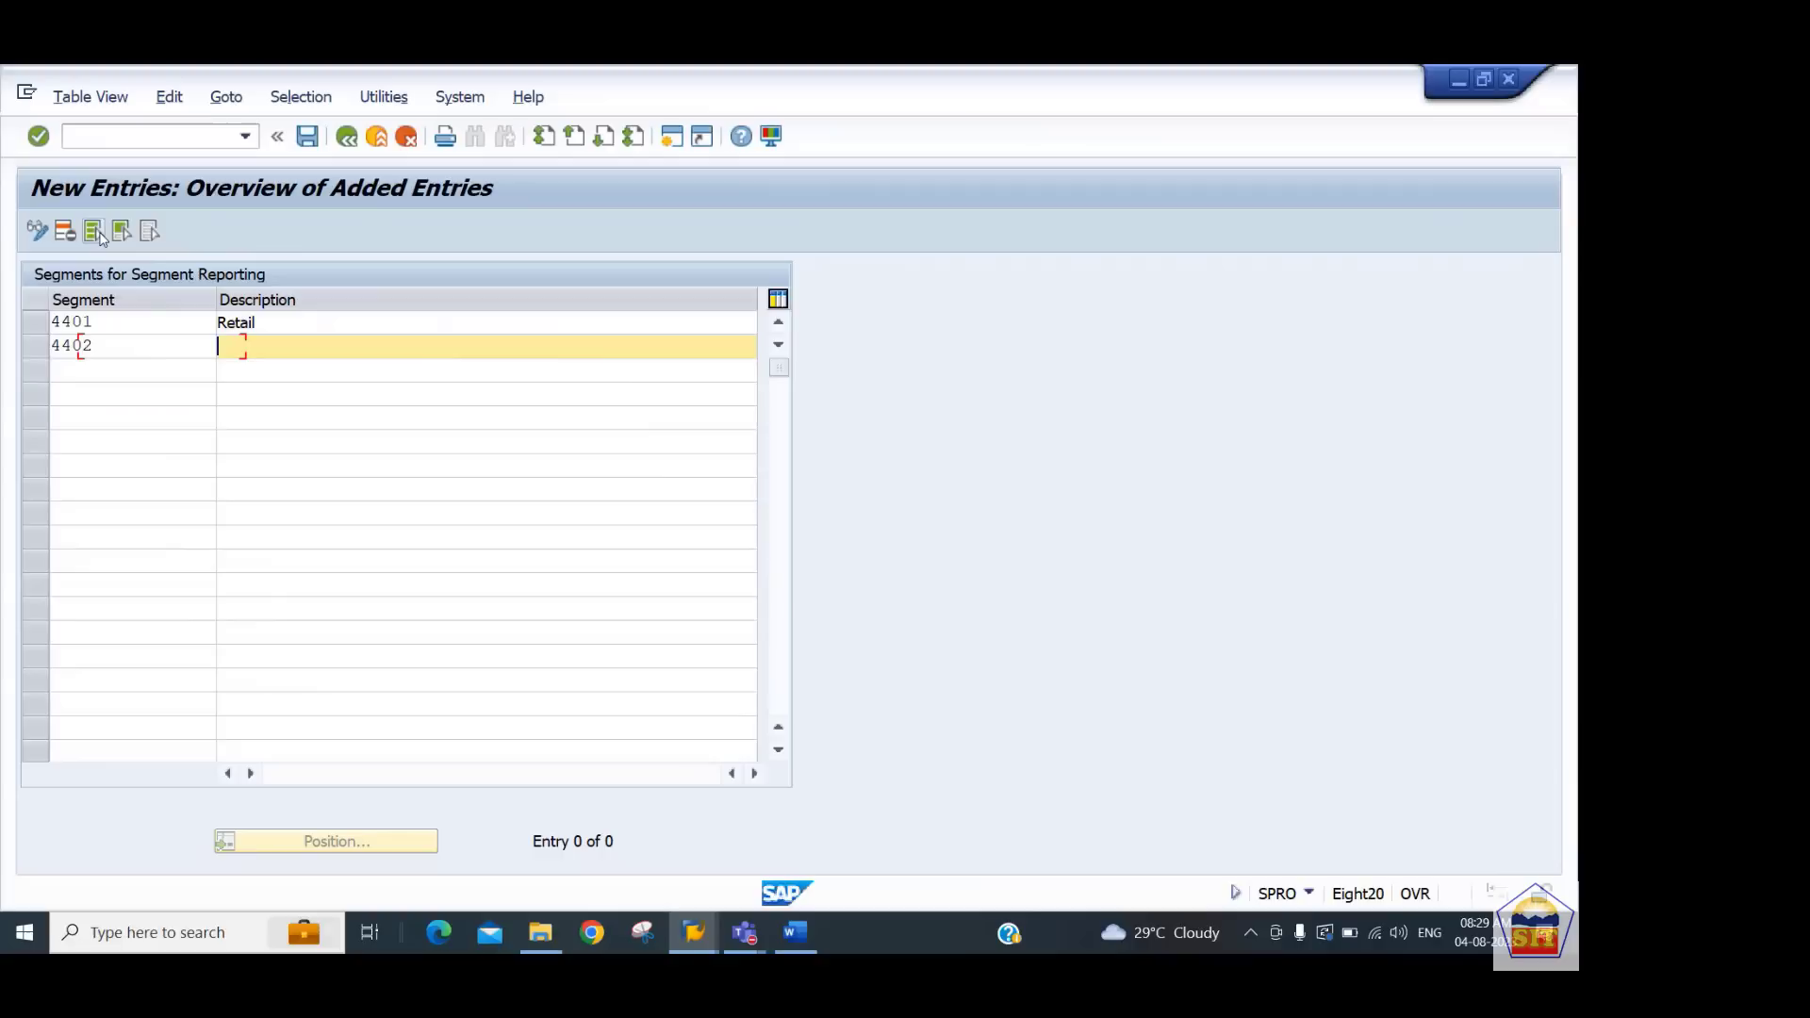
pyautogui.write('Wholesale')
pyautogui.press('Return')
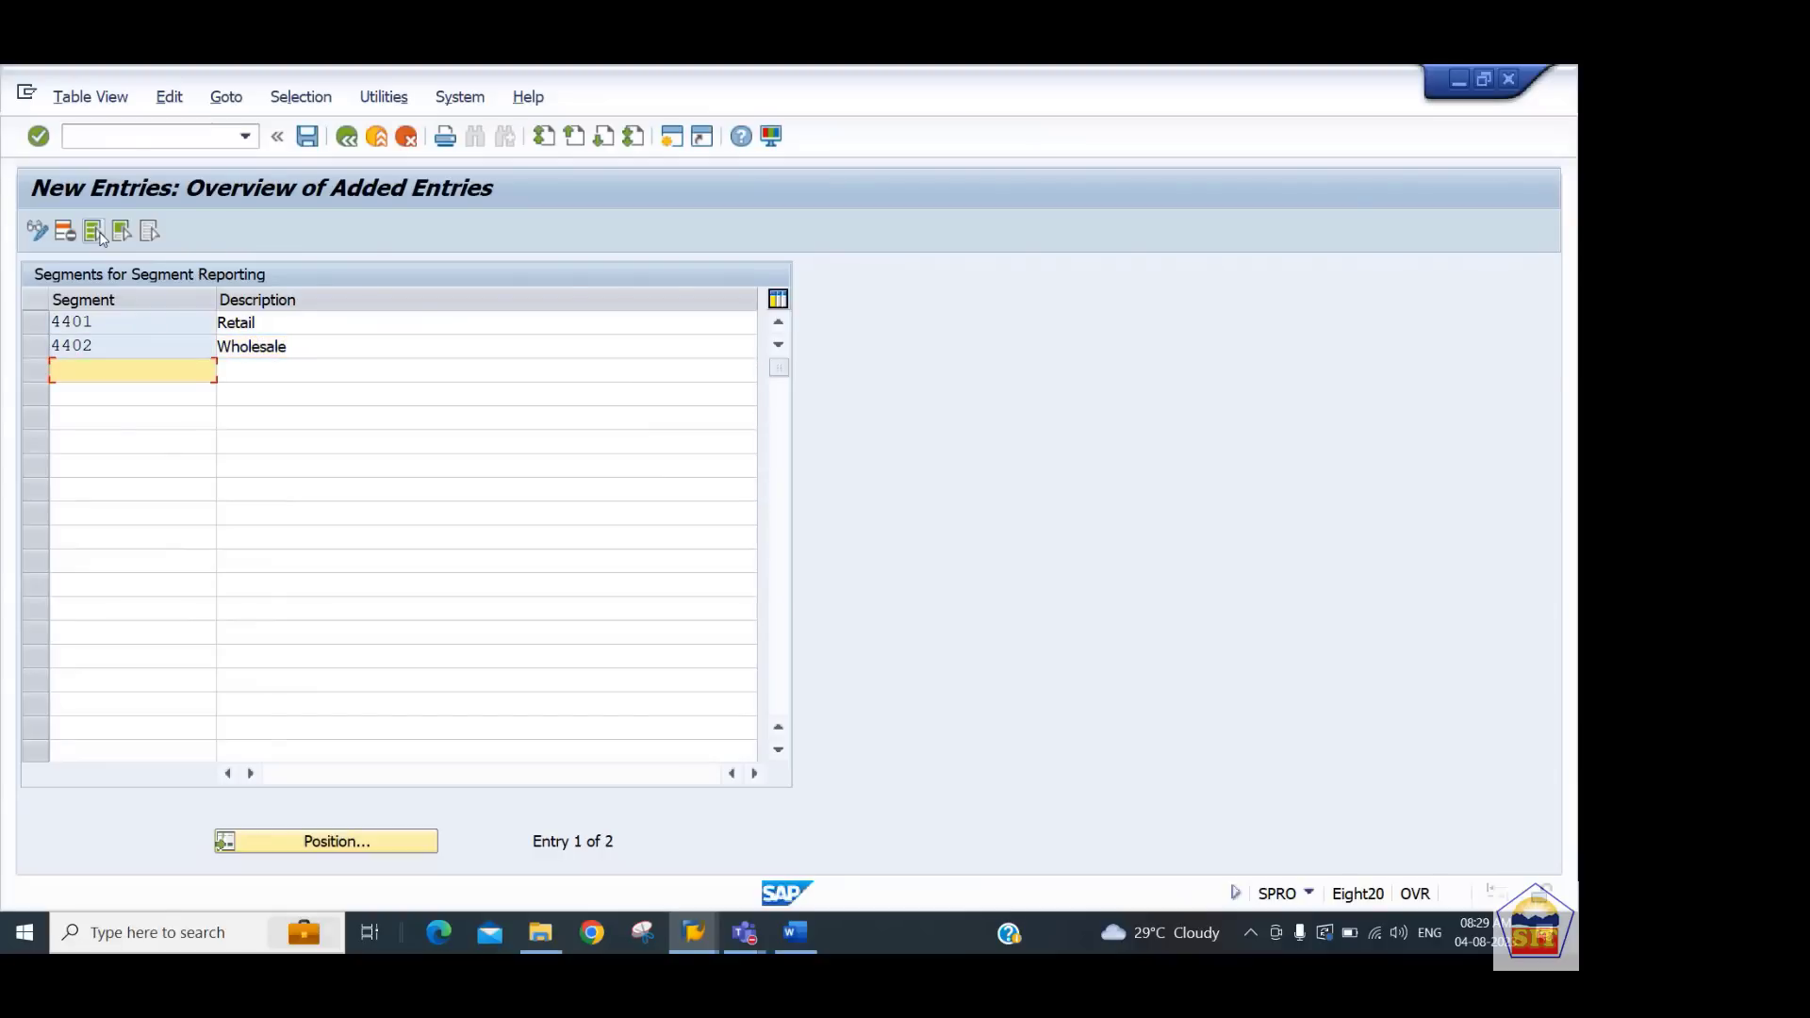
# Save the new segments under the proposed customizing request and return to the segment overview
pyautogui.hotkey('ctrl', 's')
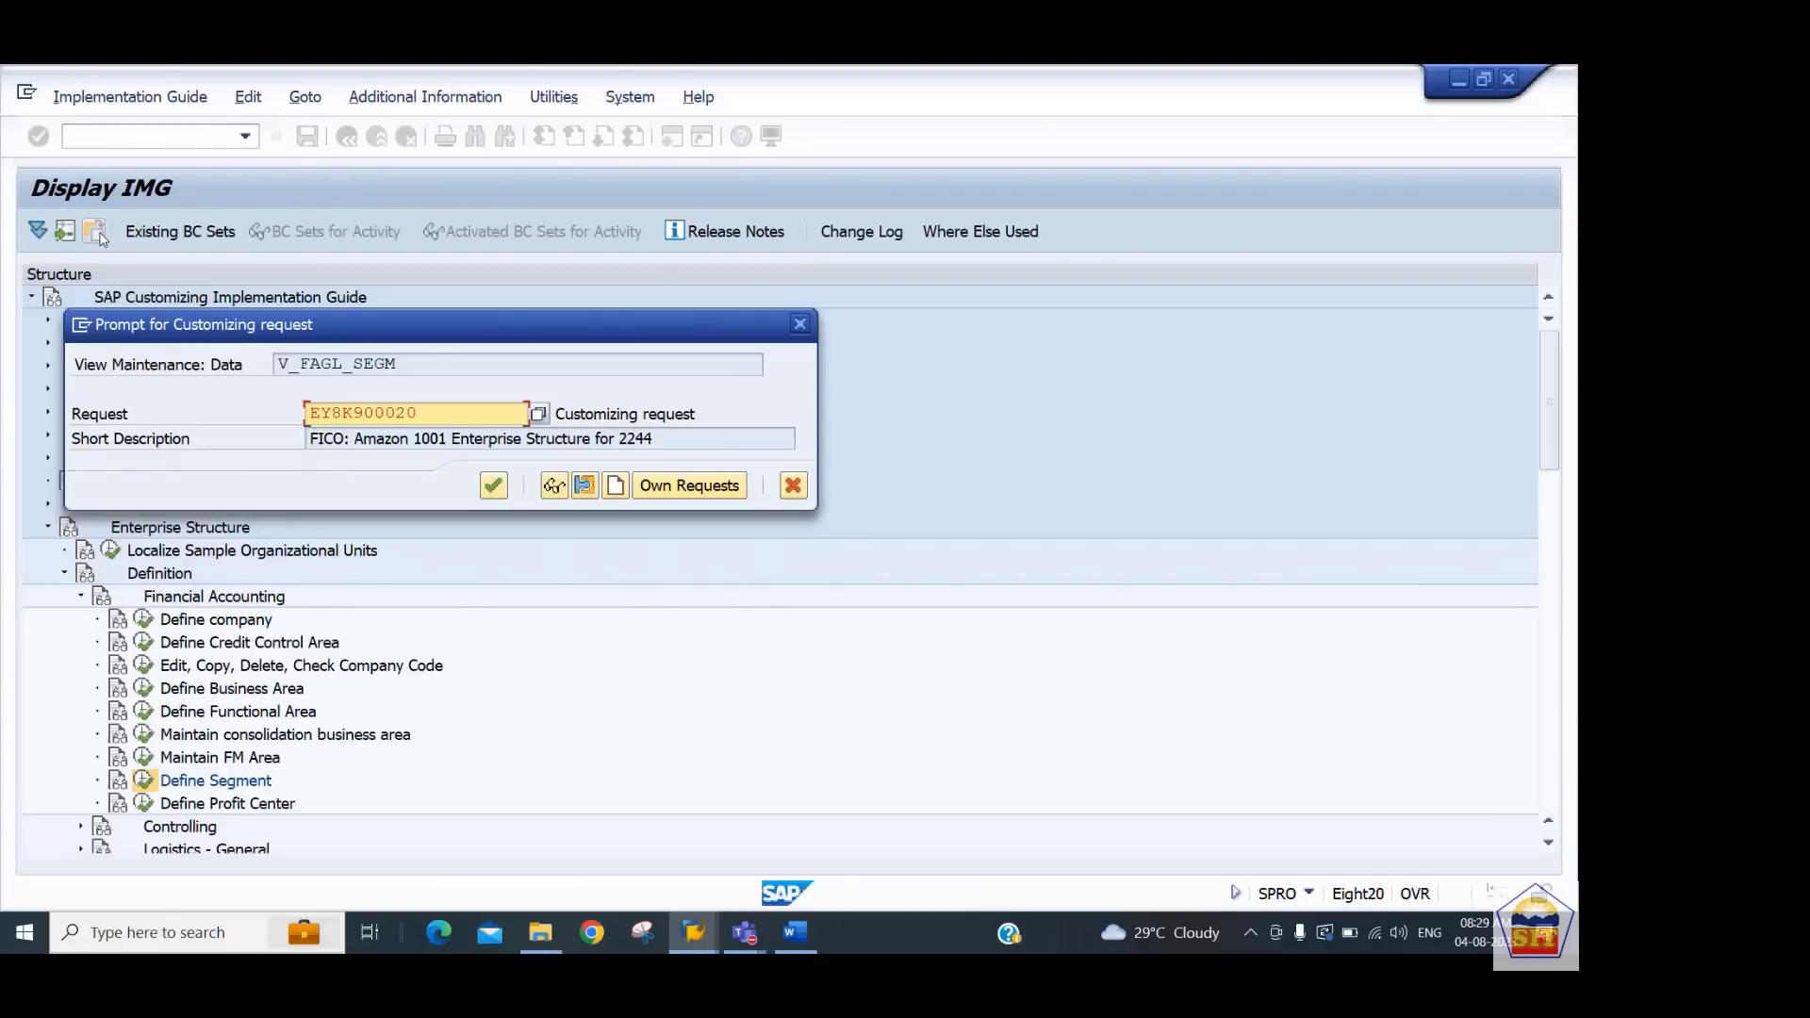
pyautogui.press('Return')
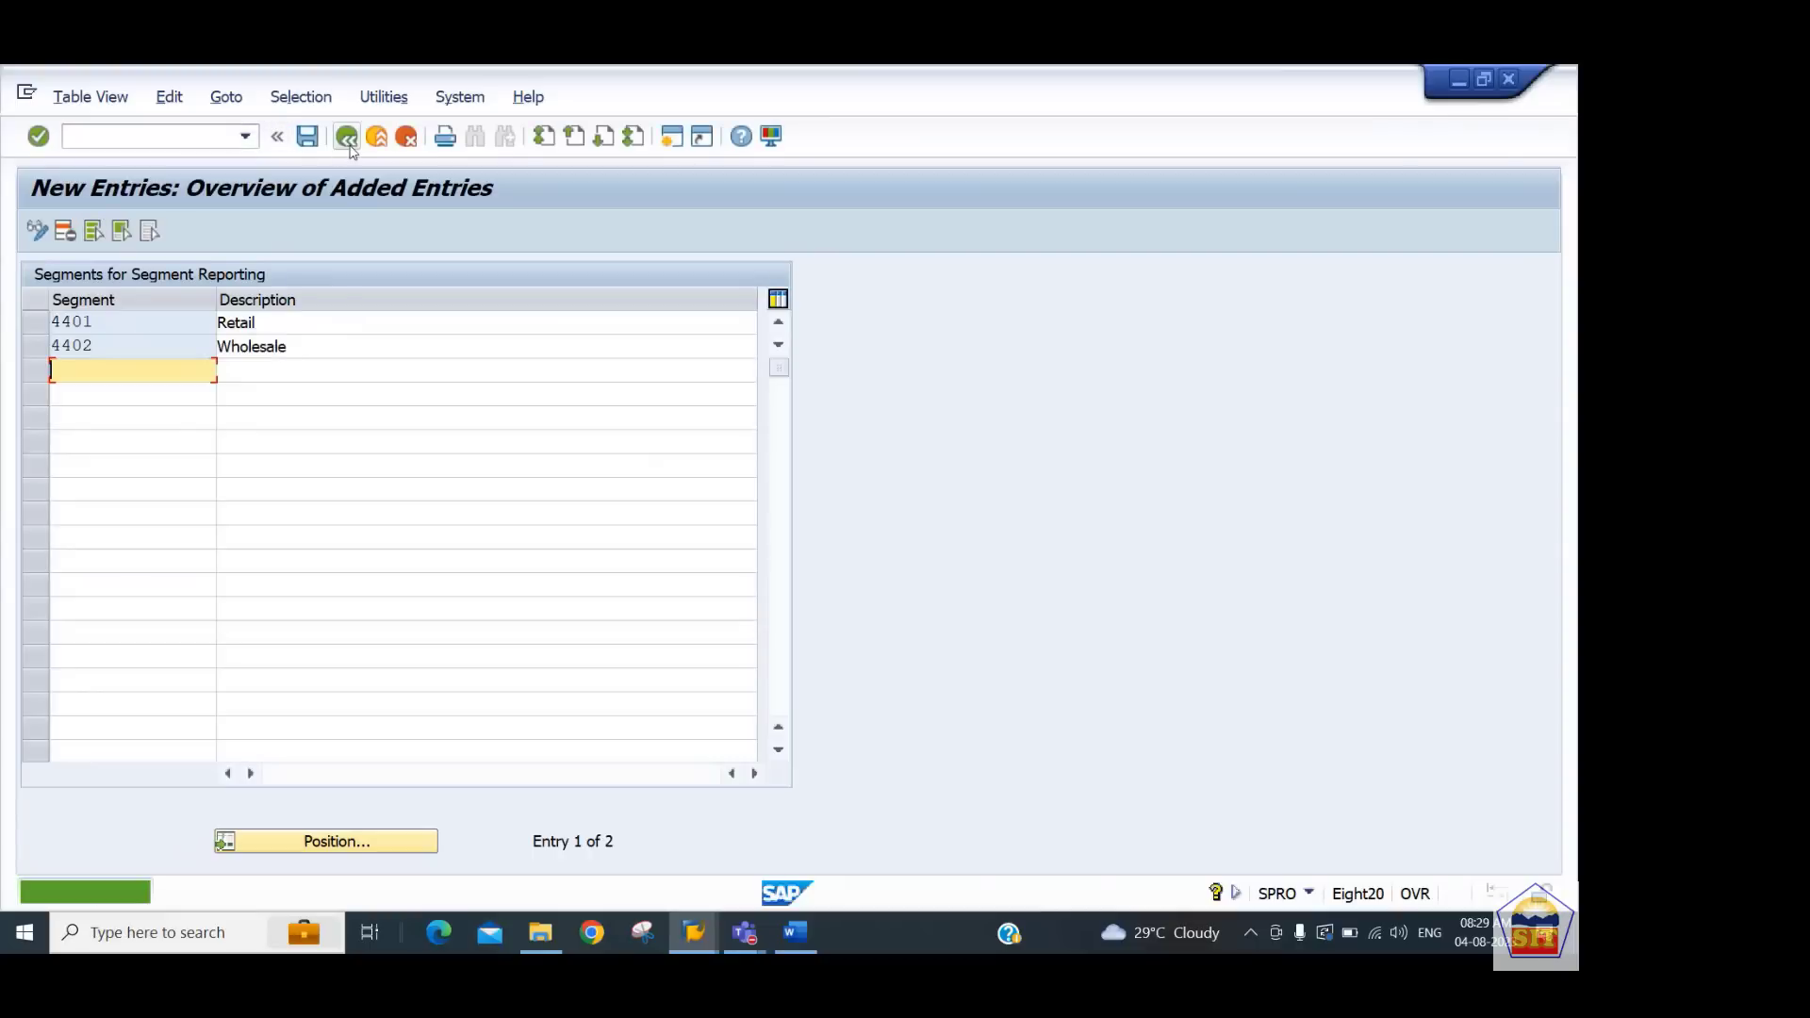
pyautogui.click(346, 137)
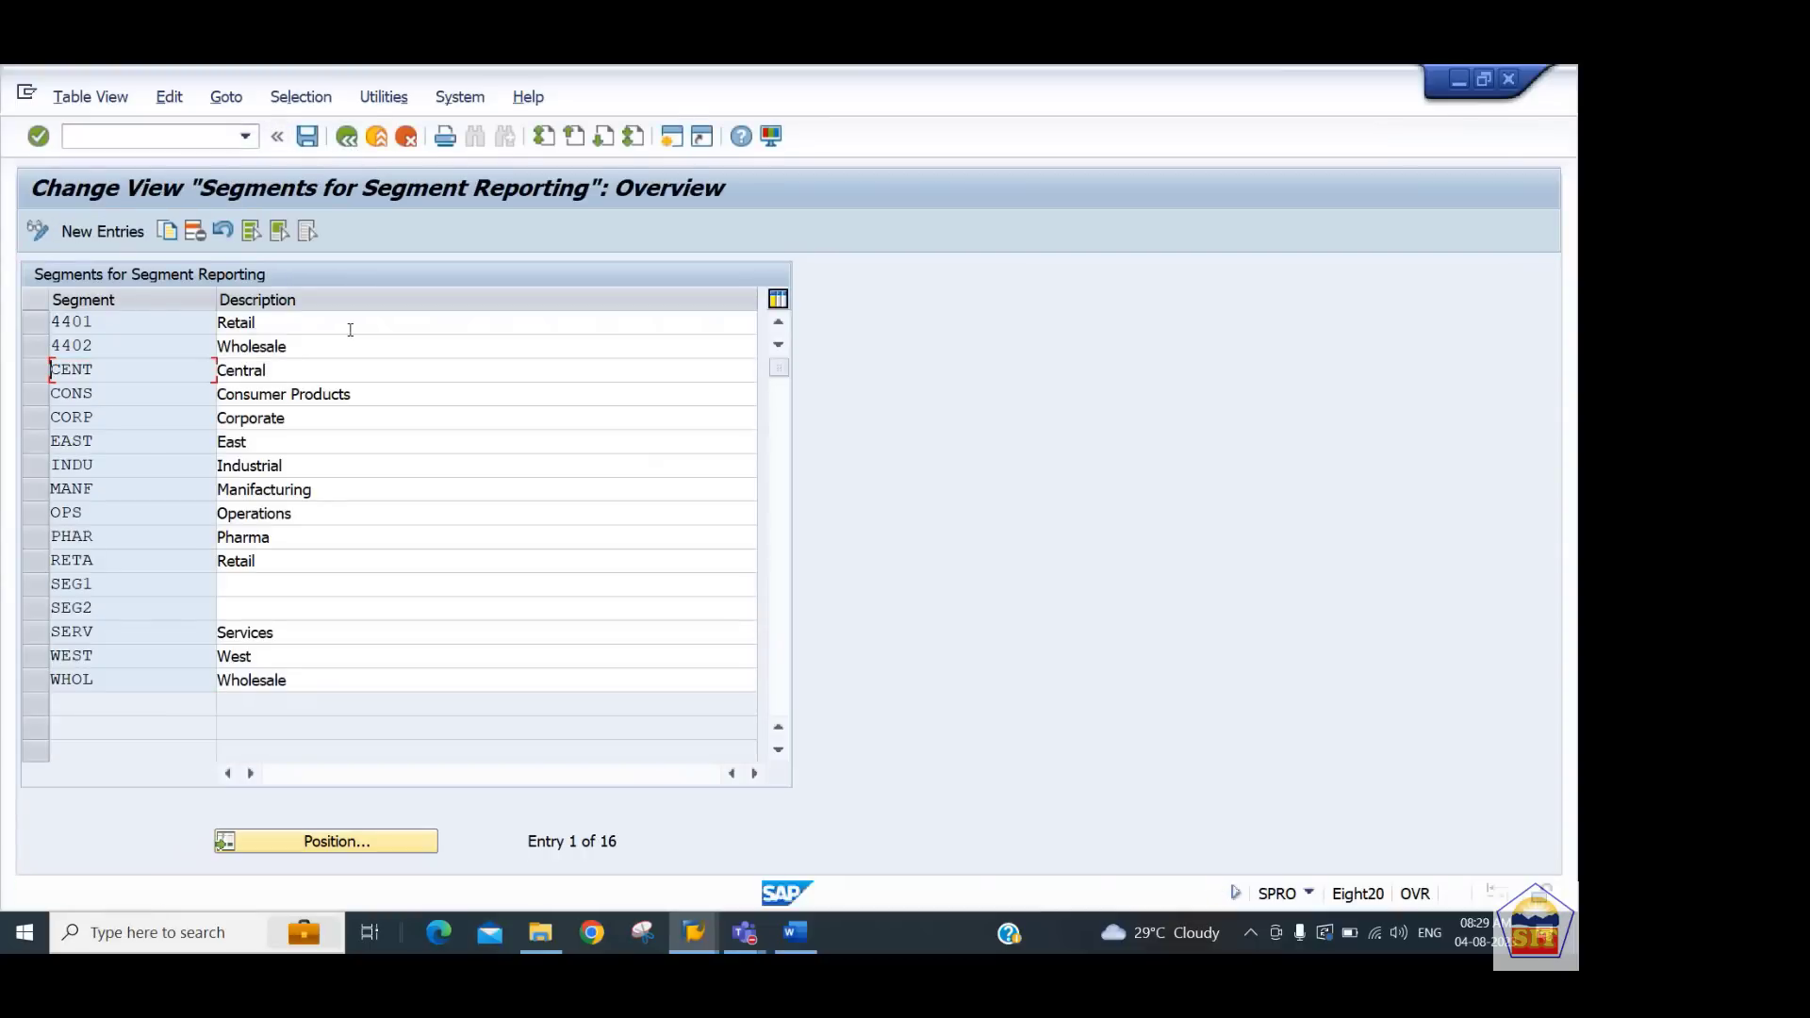
# Switch back to the dummy profit center basic screen and save the dummy profit center
pyautogui.hotkey('alt', 'Tab')
pyautogui.hotkey('alt', 'Tab')
pyautogui.hotkey('alt', 'Tab')
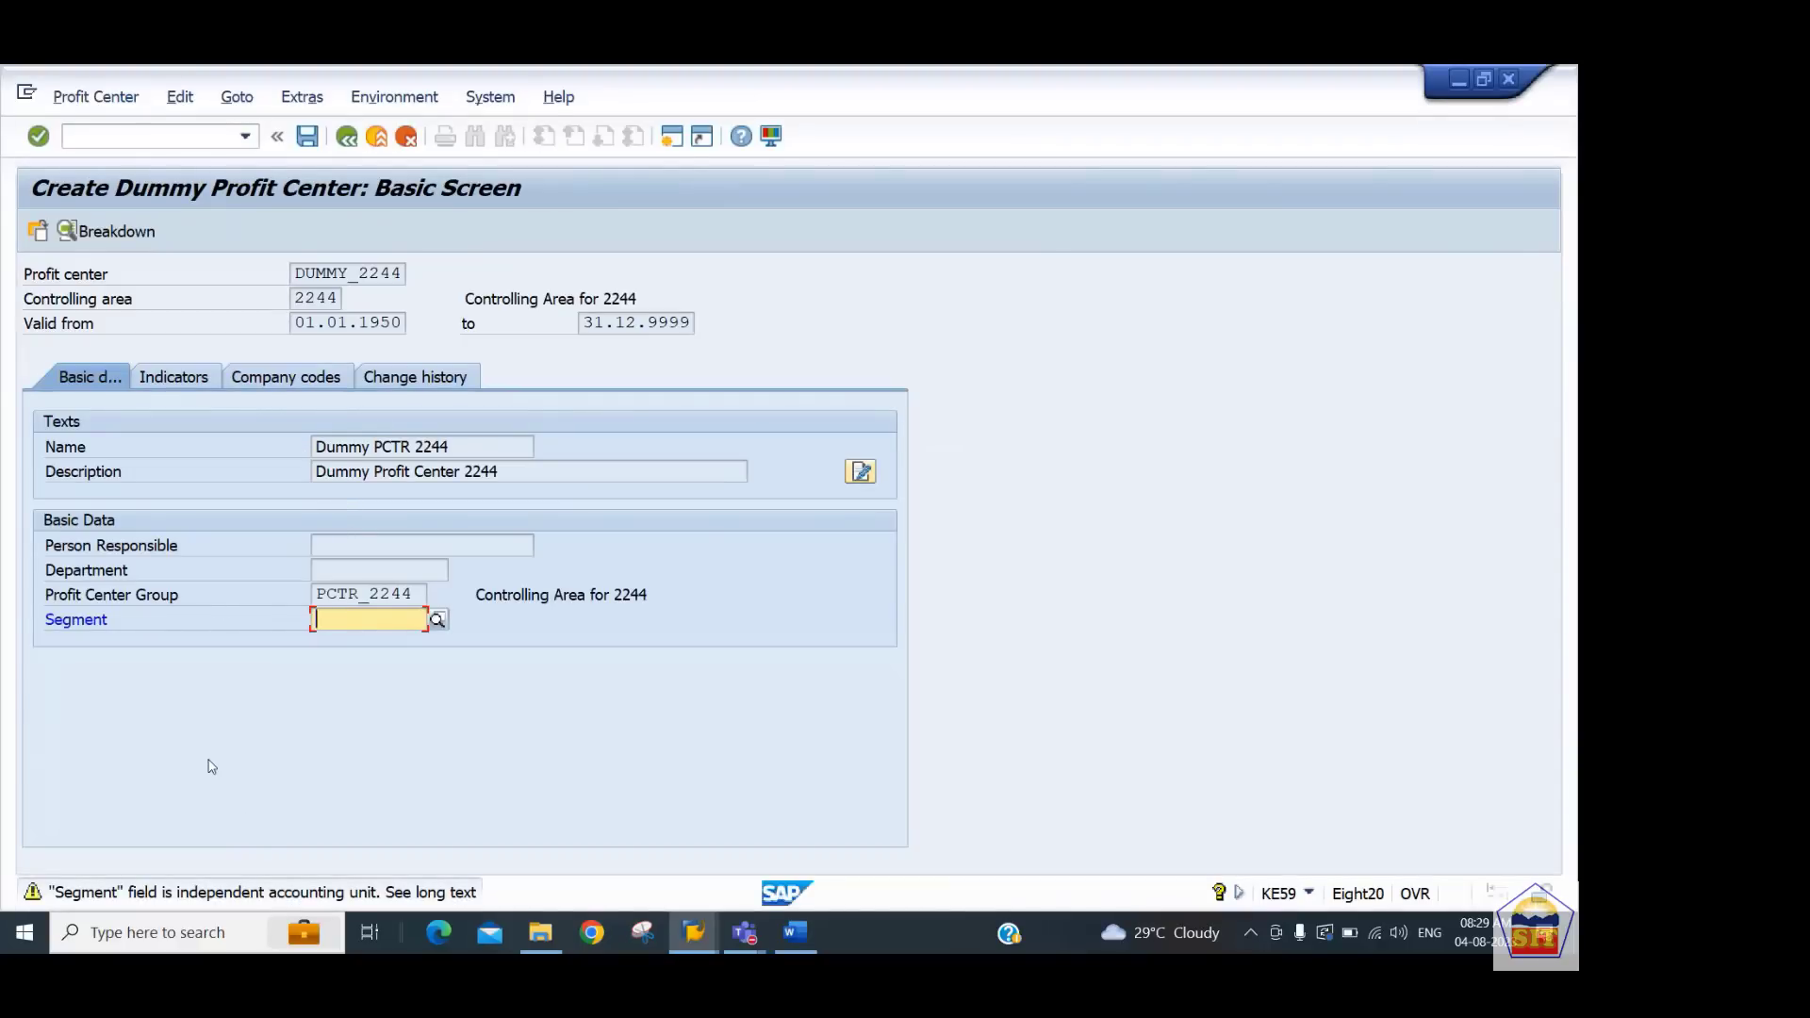
pyautogui.hotkey('ctrl', 's')
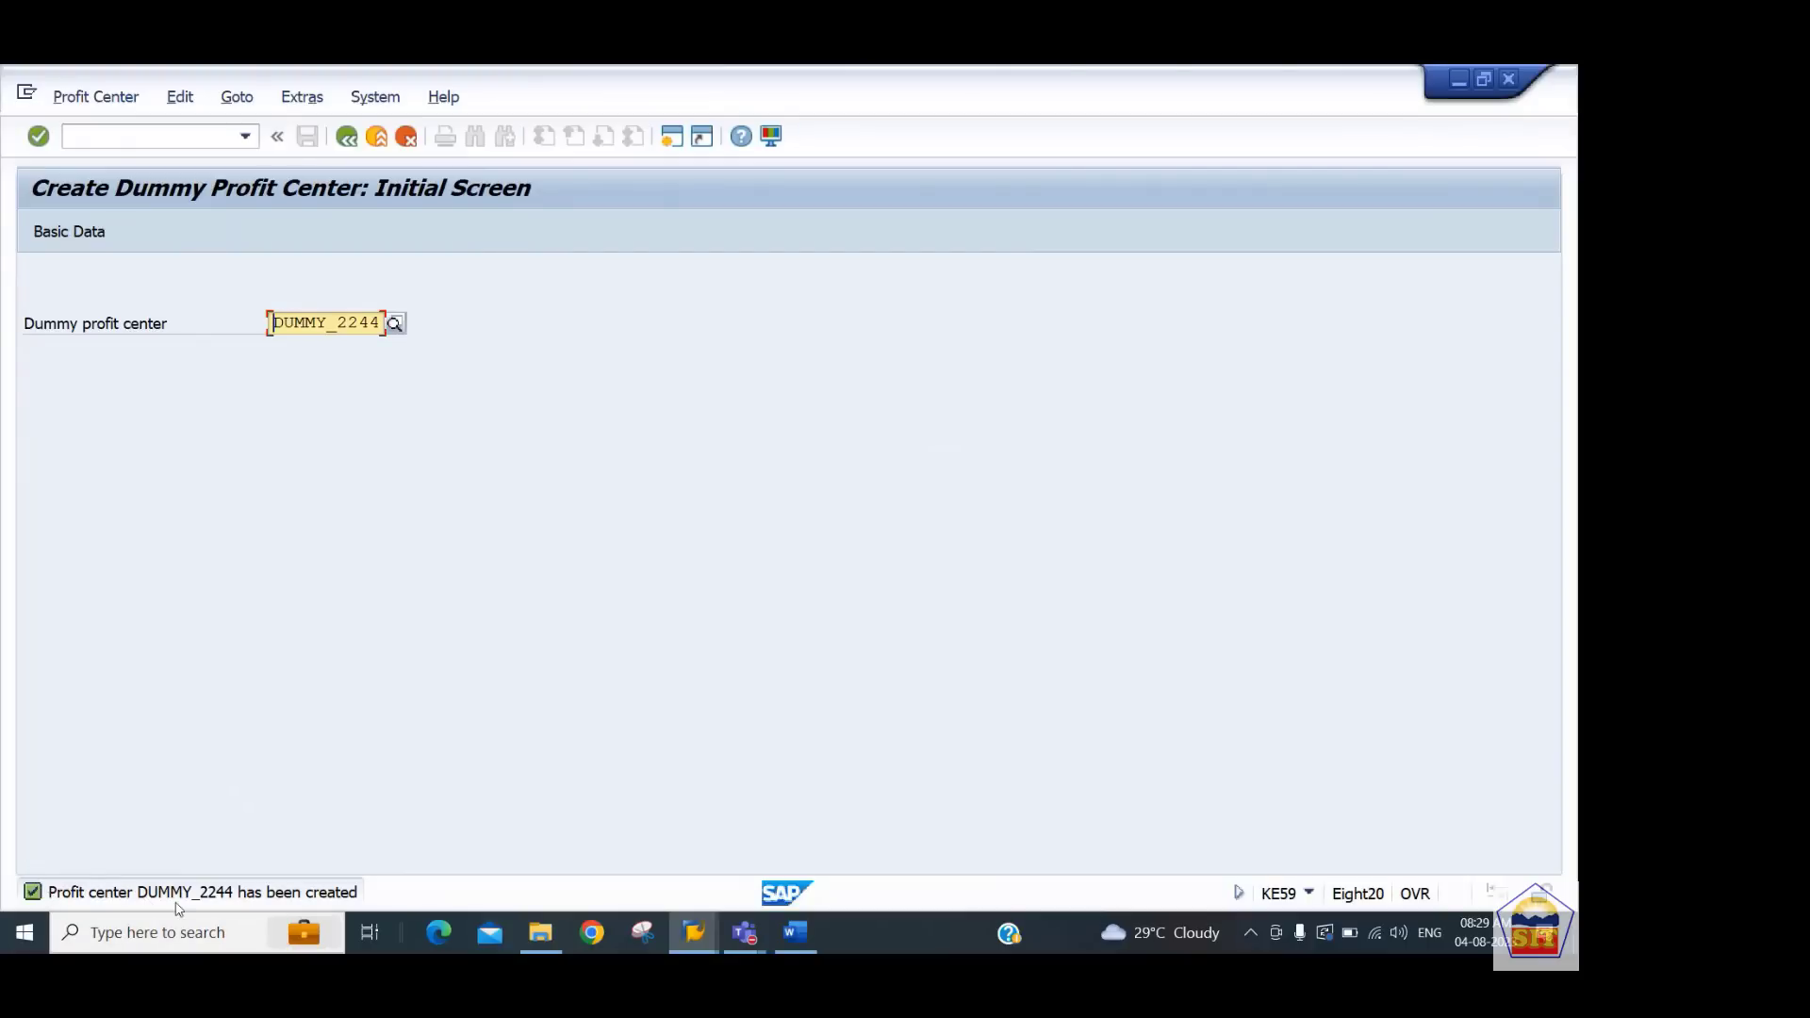
# Switch to the Word notes and read the next step on control parameters for actual data
pyautogui.click(797, 933)
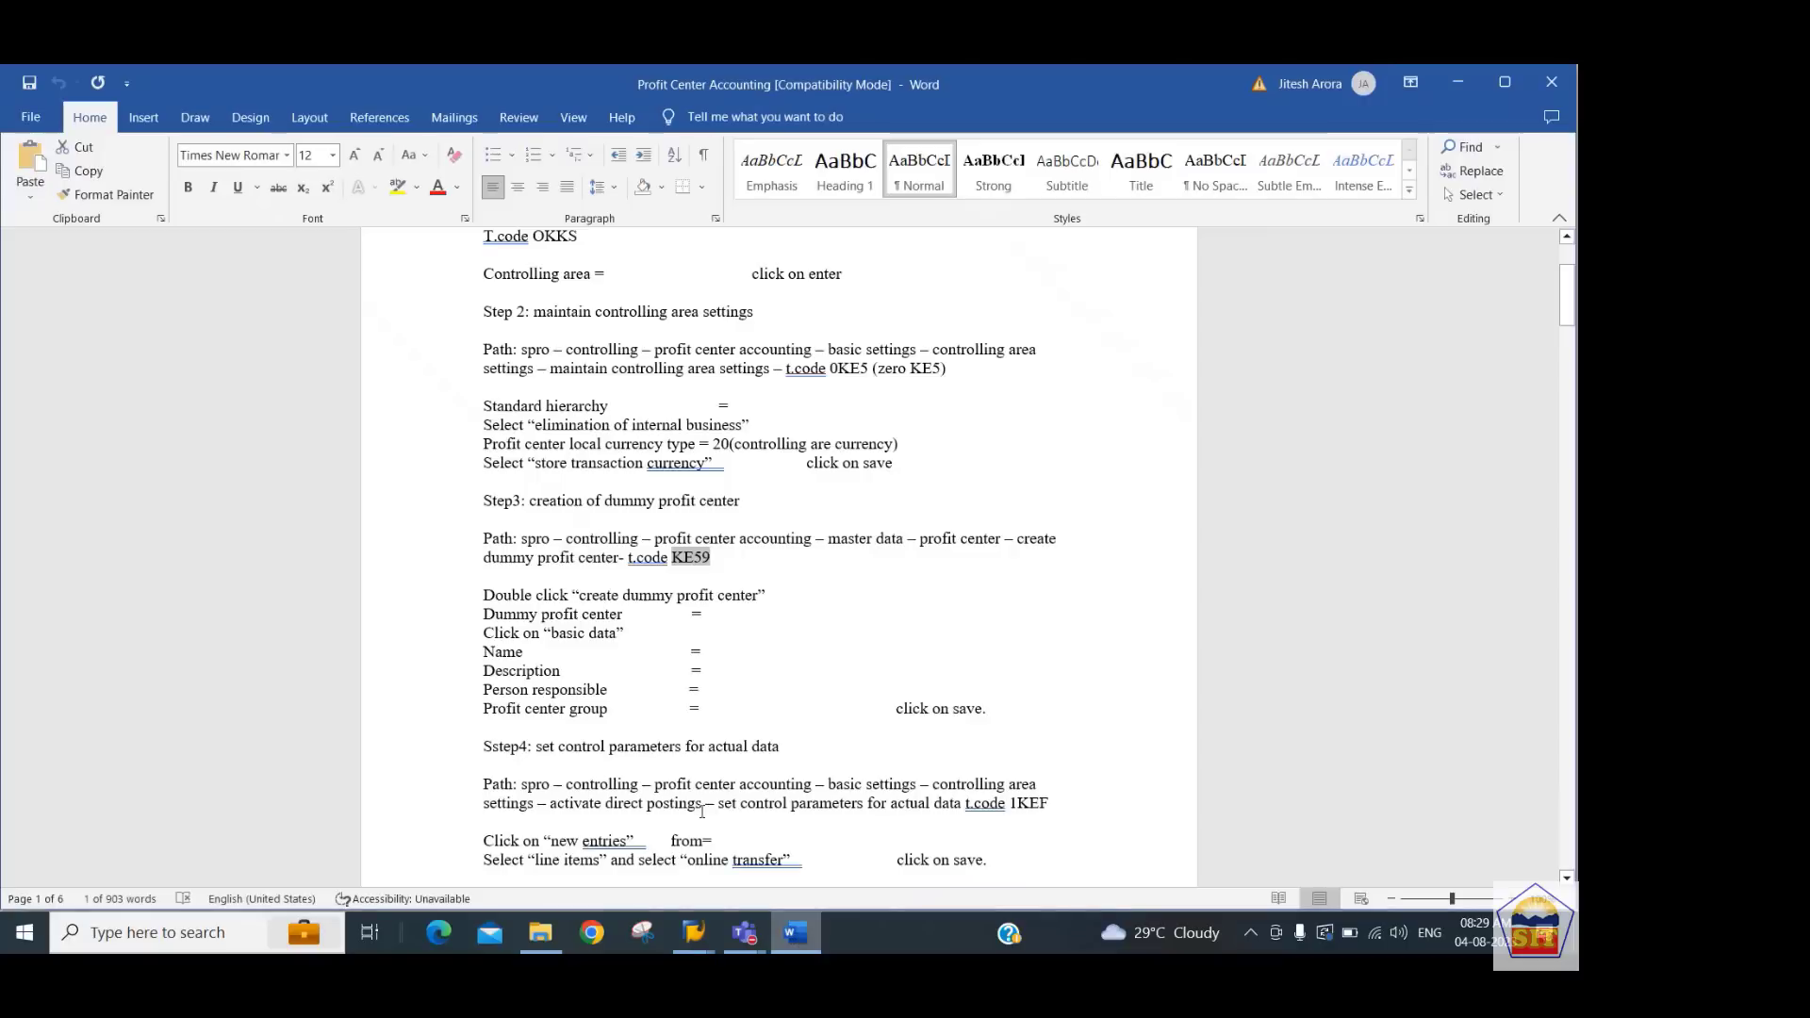
pyautogui.click(700, 689)
pyautogui.scroll(-8, 708, 677)
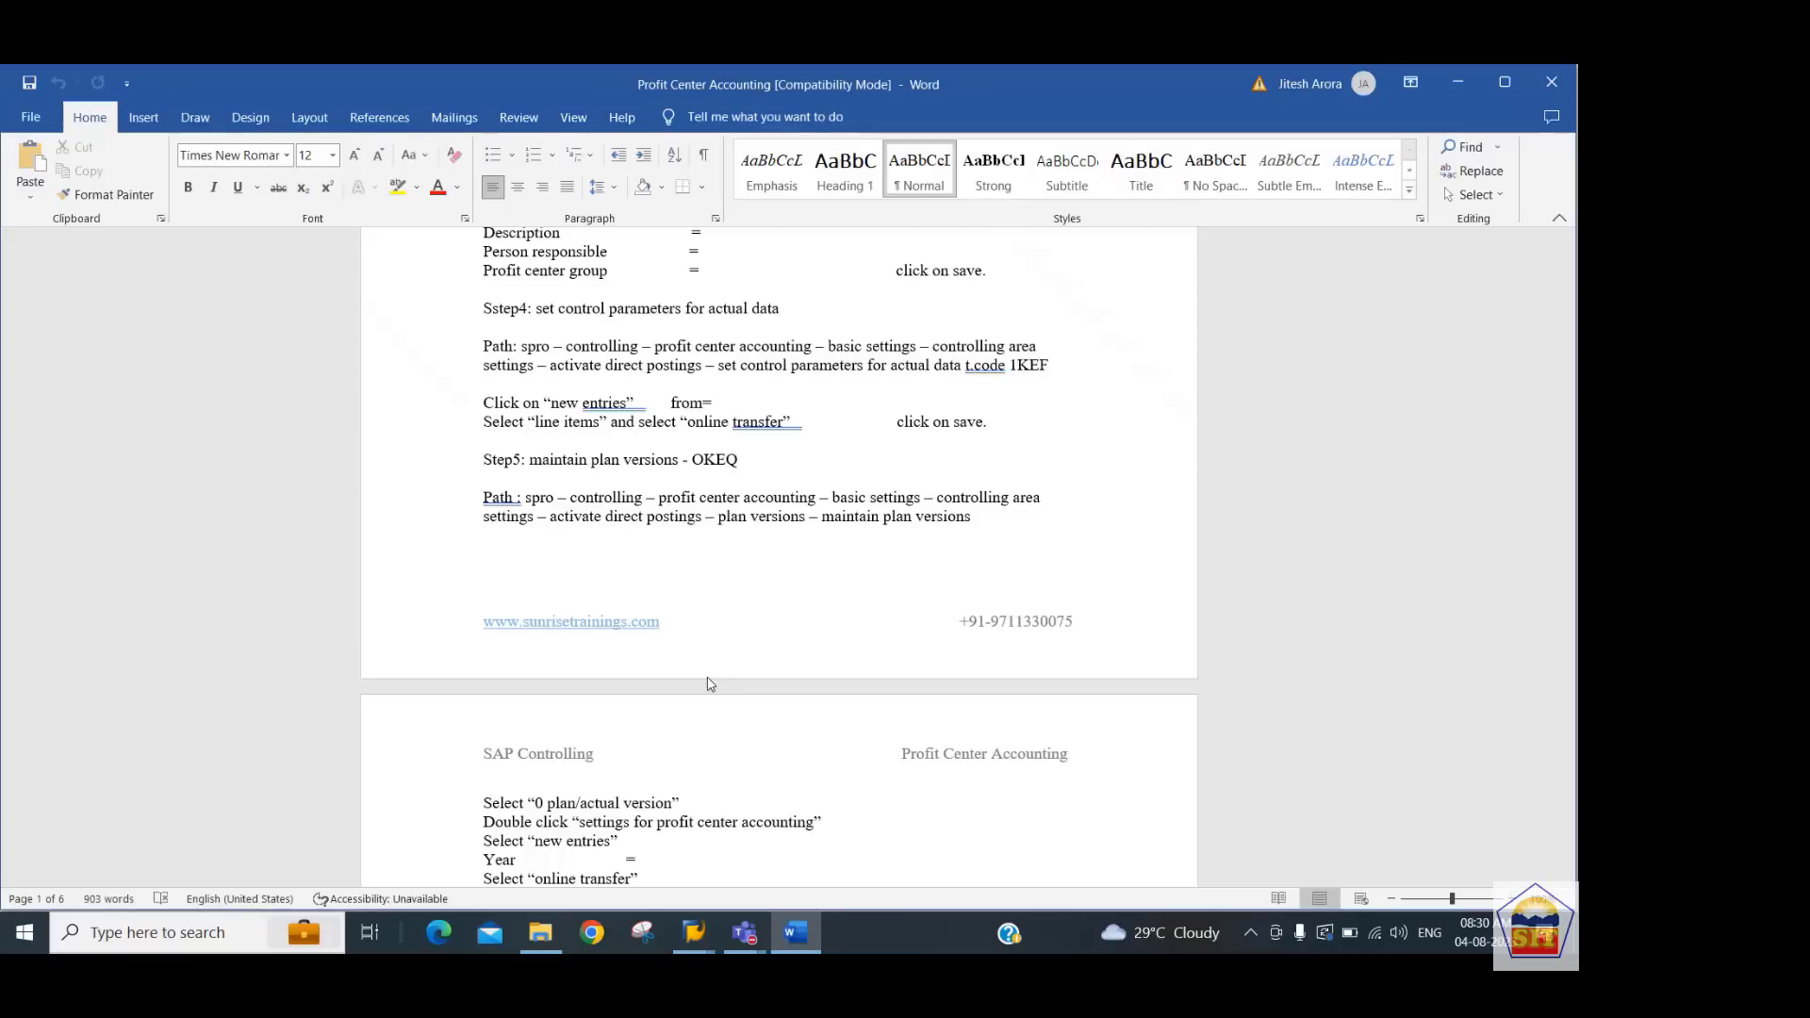
# Return to SAP and start transaction 1KEF
pyautogui.hotkey('alt', 'Tab')
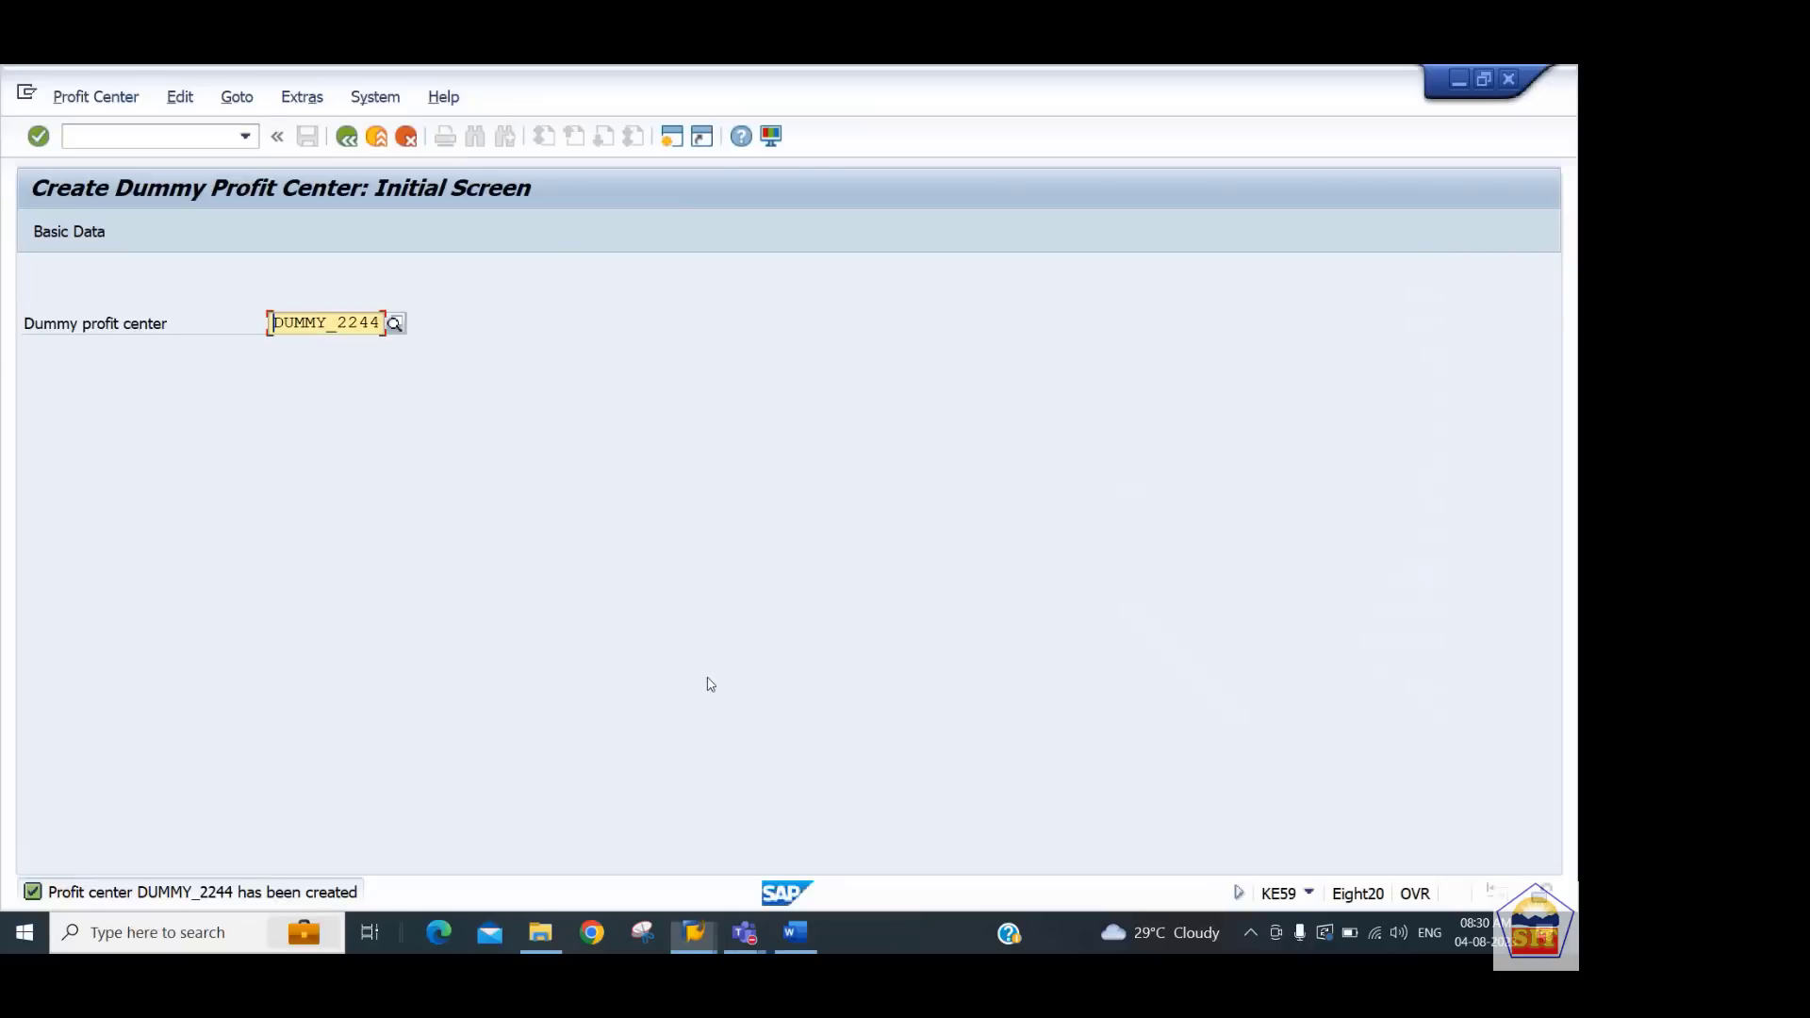
pyautogui.click(183, 143)
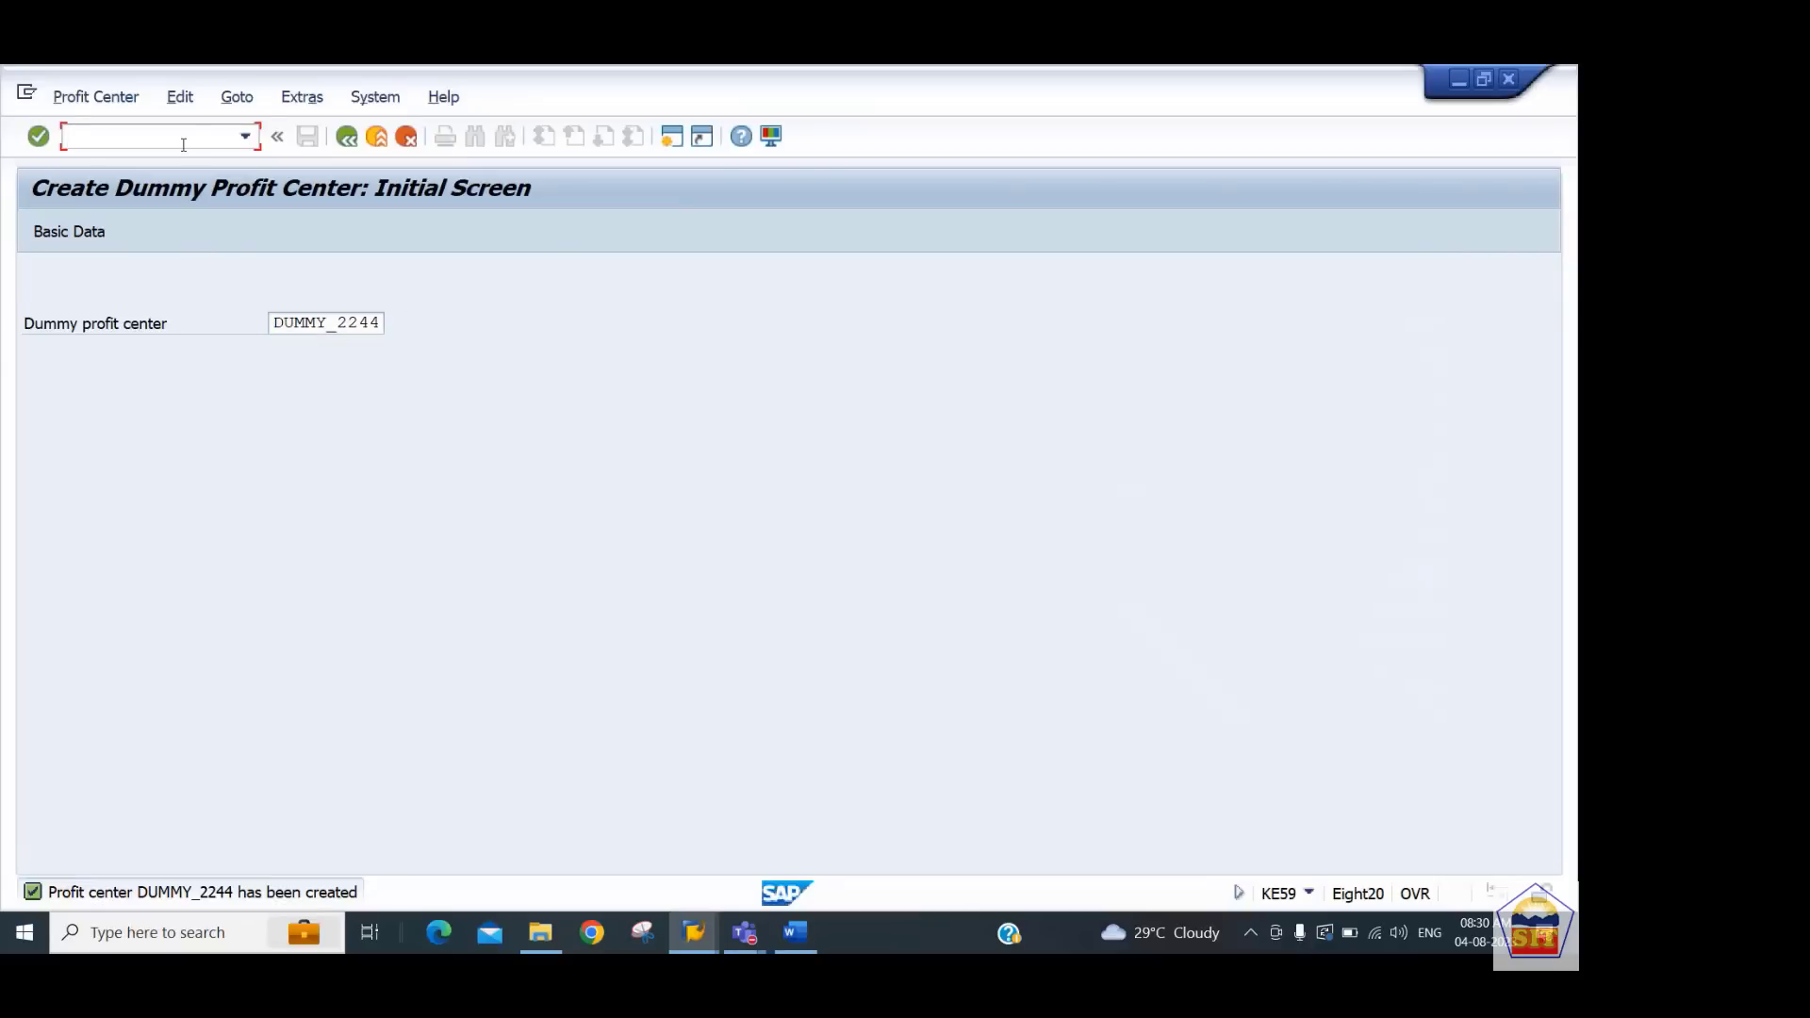
pyautogui.write('/n1kef')
pyautogui.press('Return')
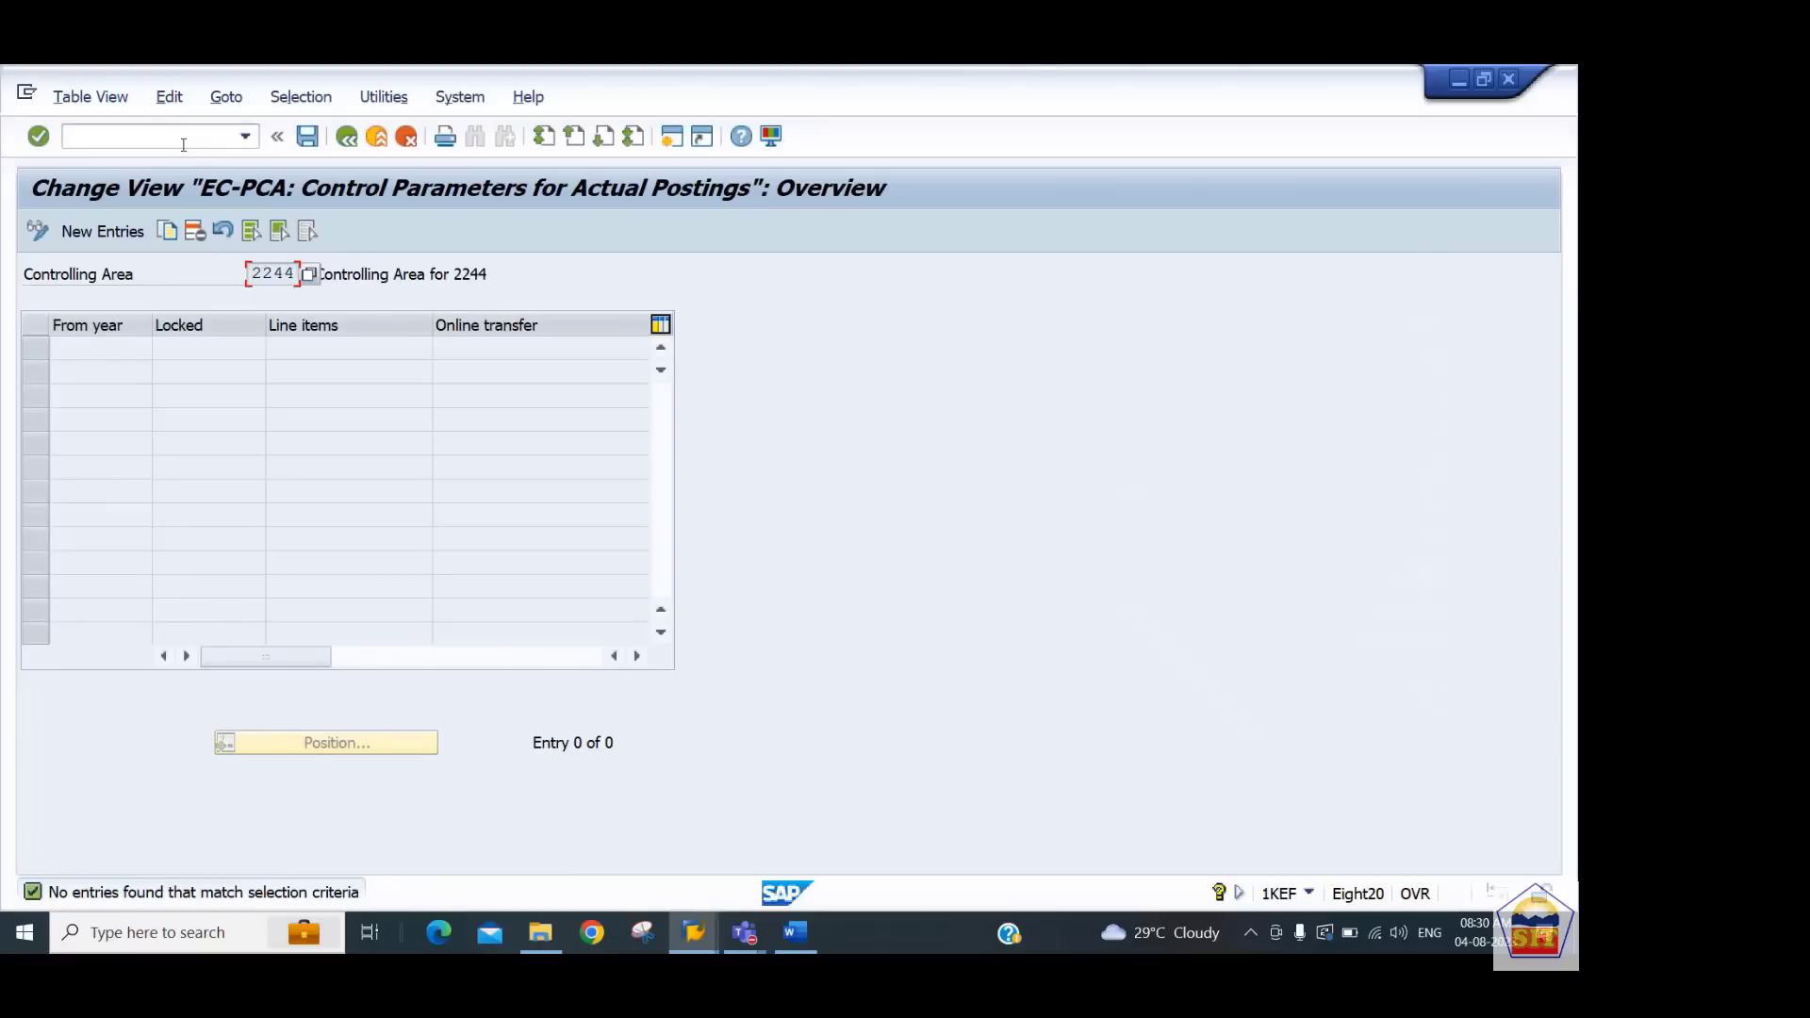
# Add a control parameter entry from year 2023 with Line items and Online transfer selected, and save it
pyautogui.click(96, 234)
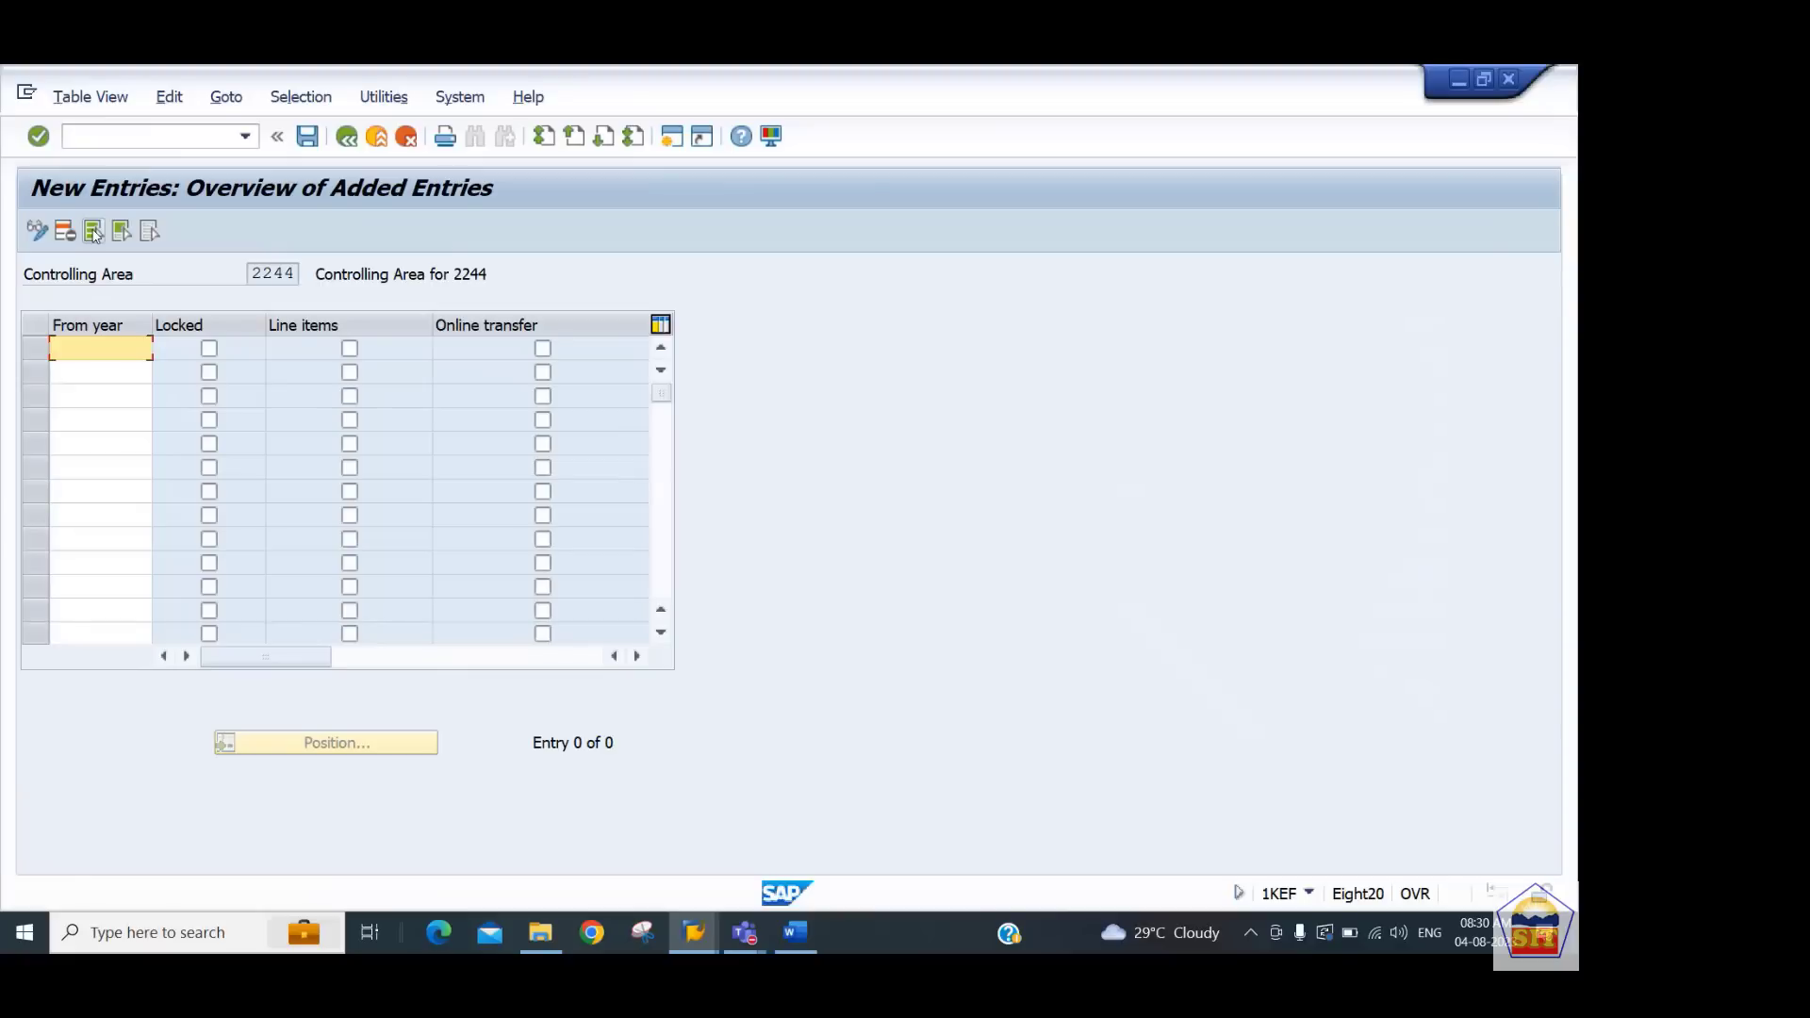
pyautogui.write('2023')
pyautogui.press('Tab')
pyautogui.press('Tab')
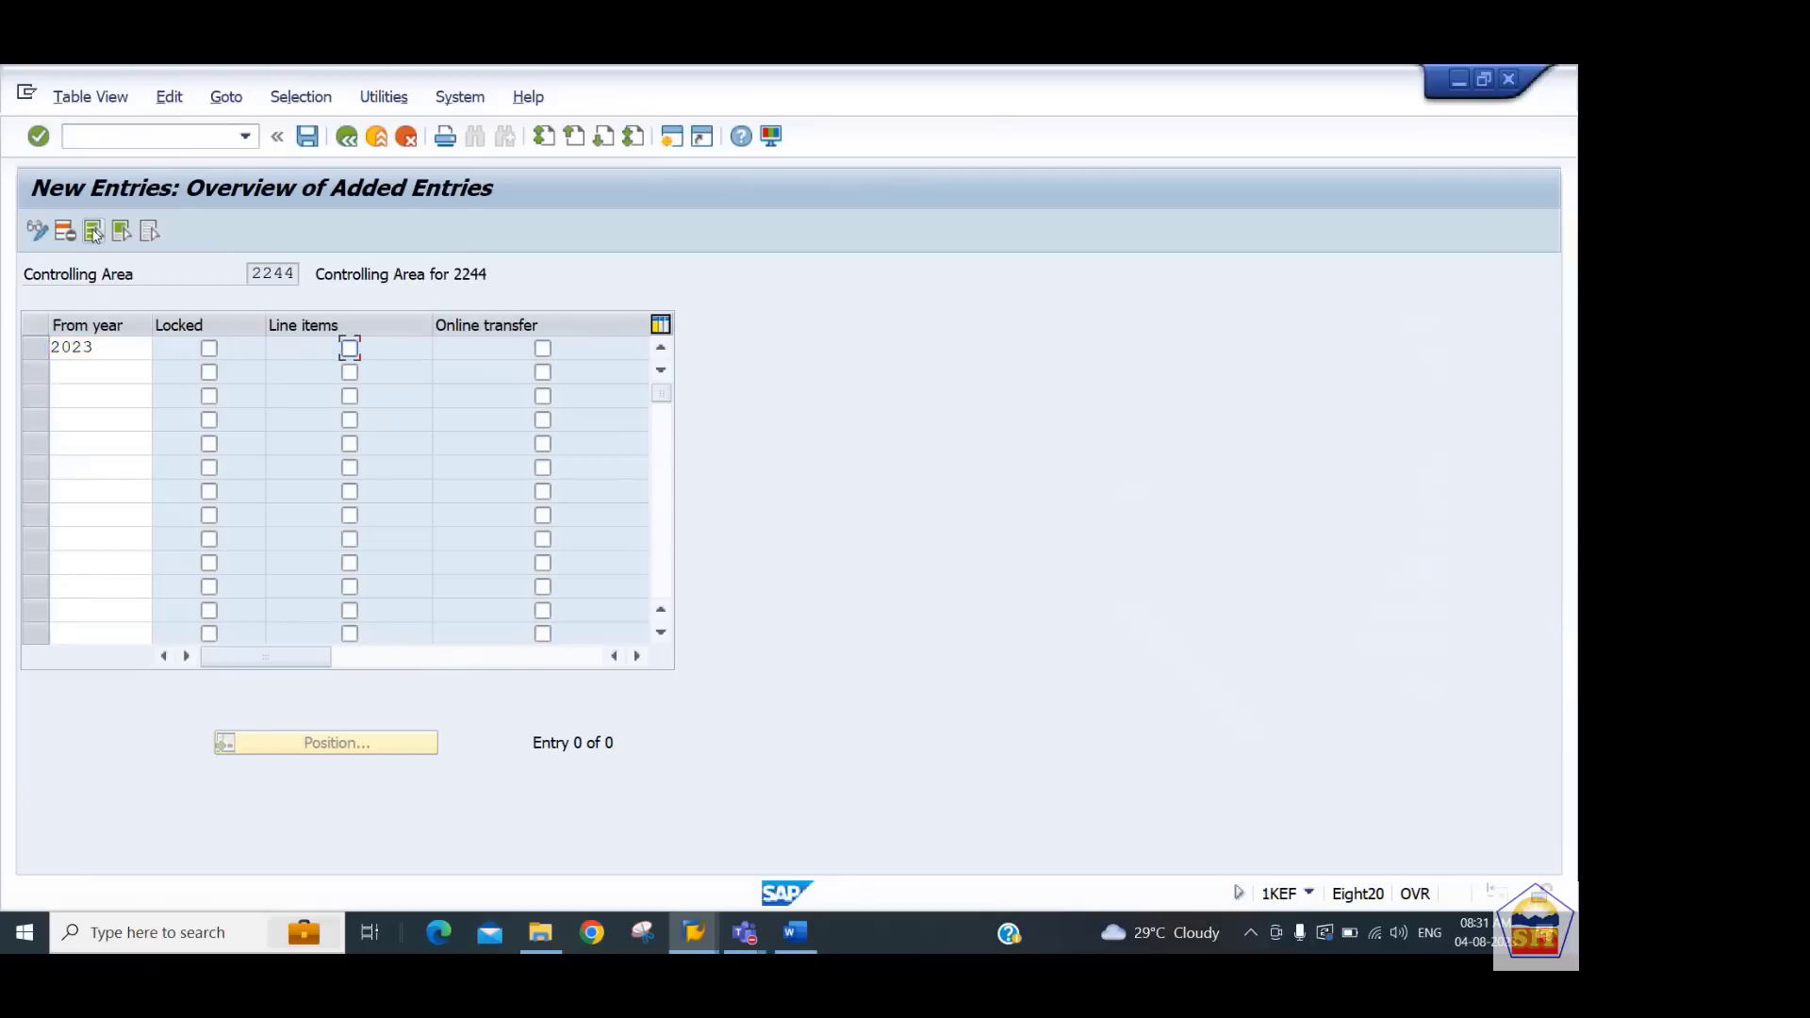
pyautogui.press('space')
pyautogui.press('Tab')
pyautogui.press('space')
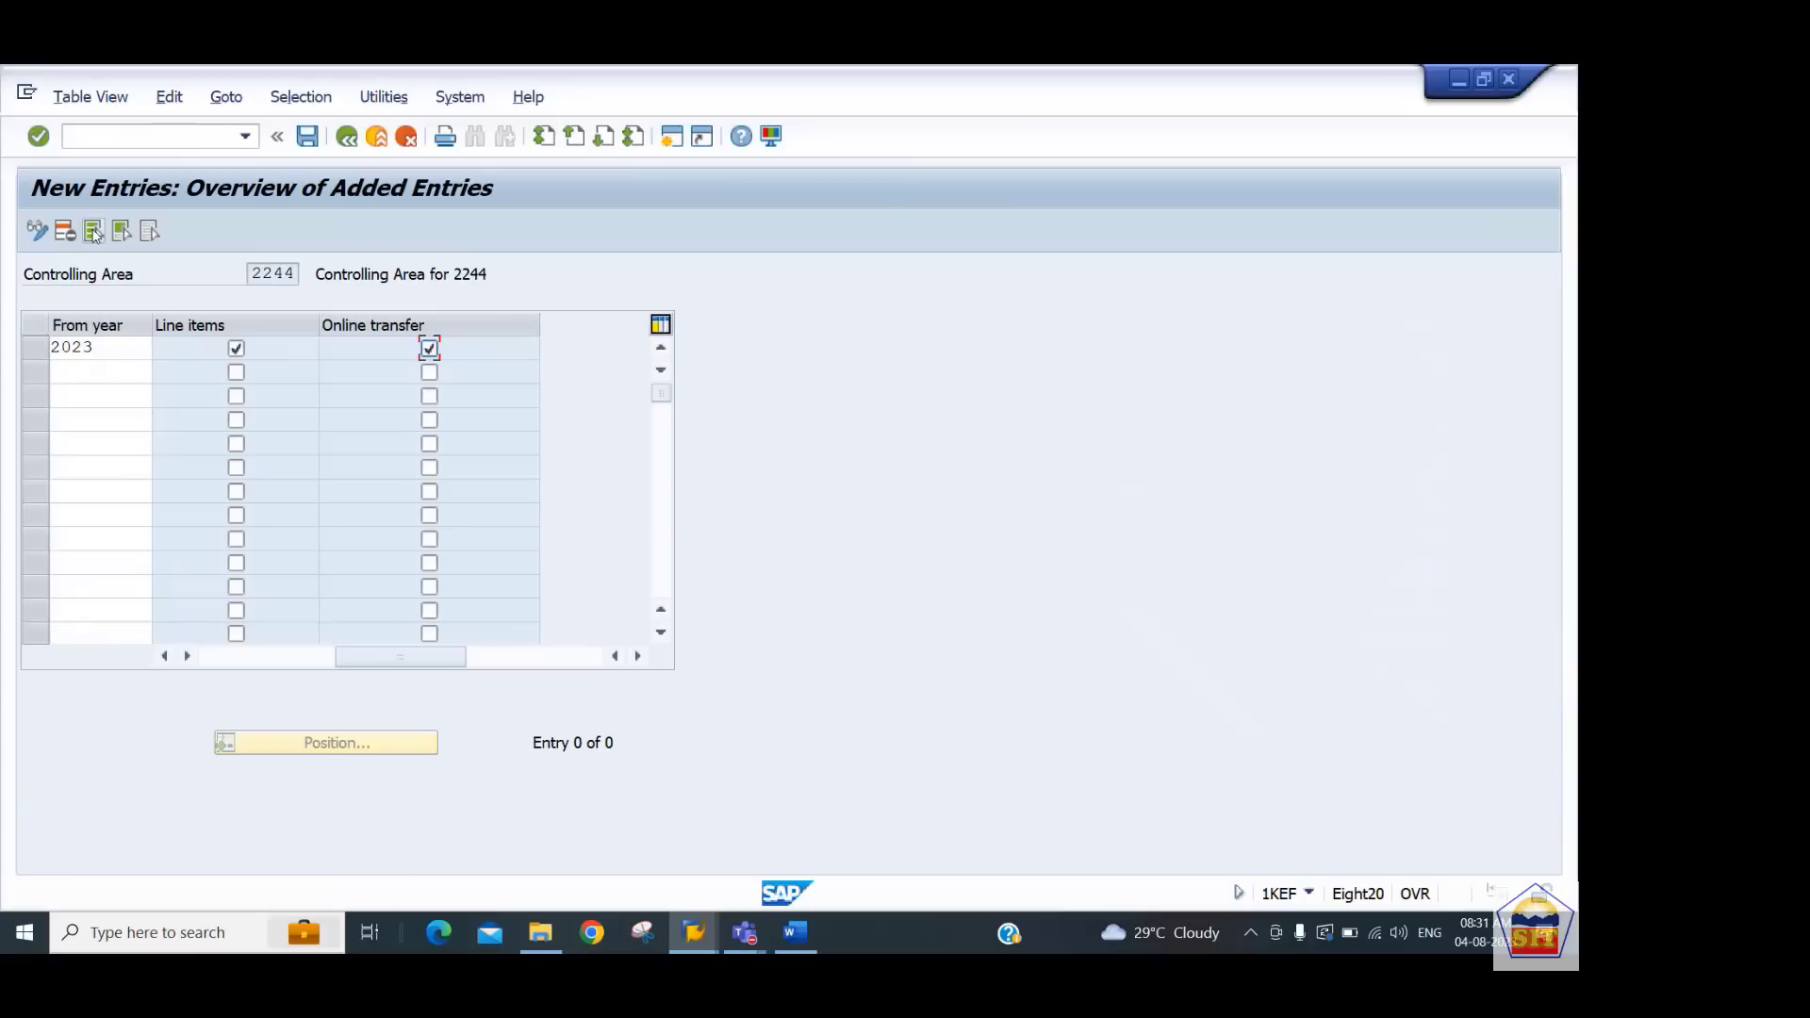
pyautogui.press('Return')
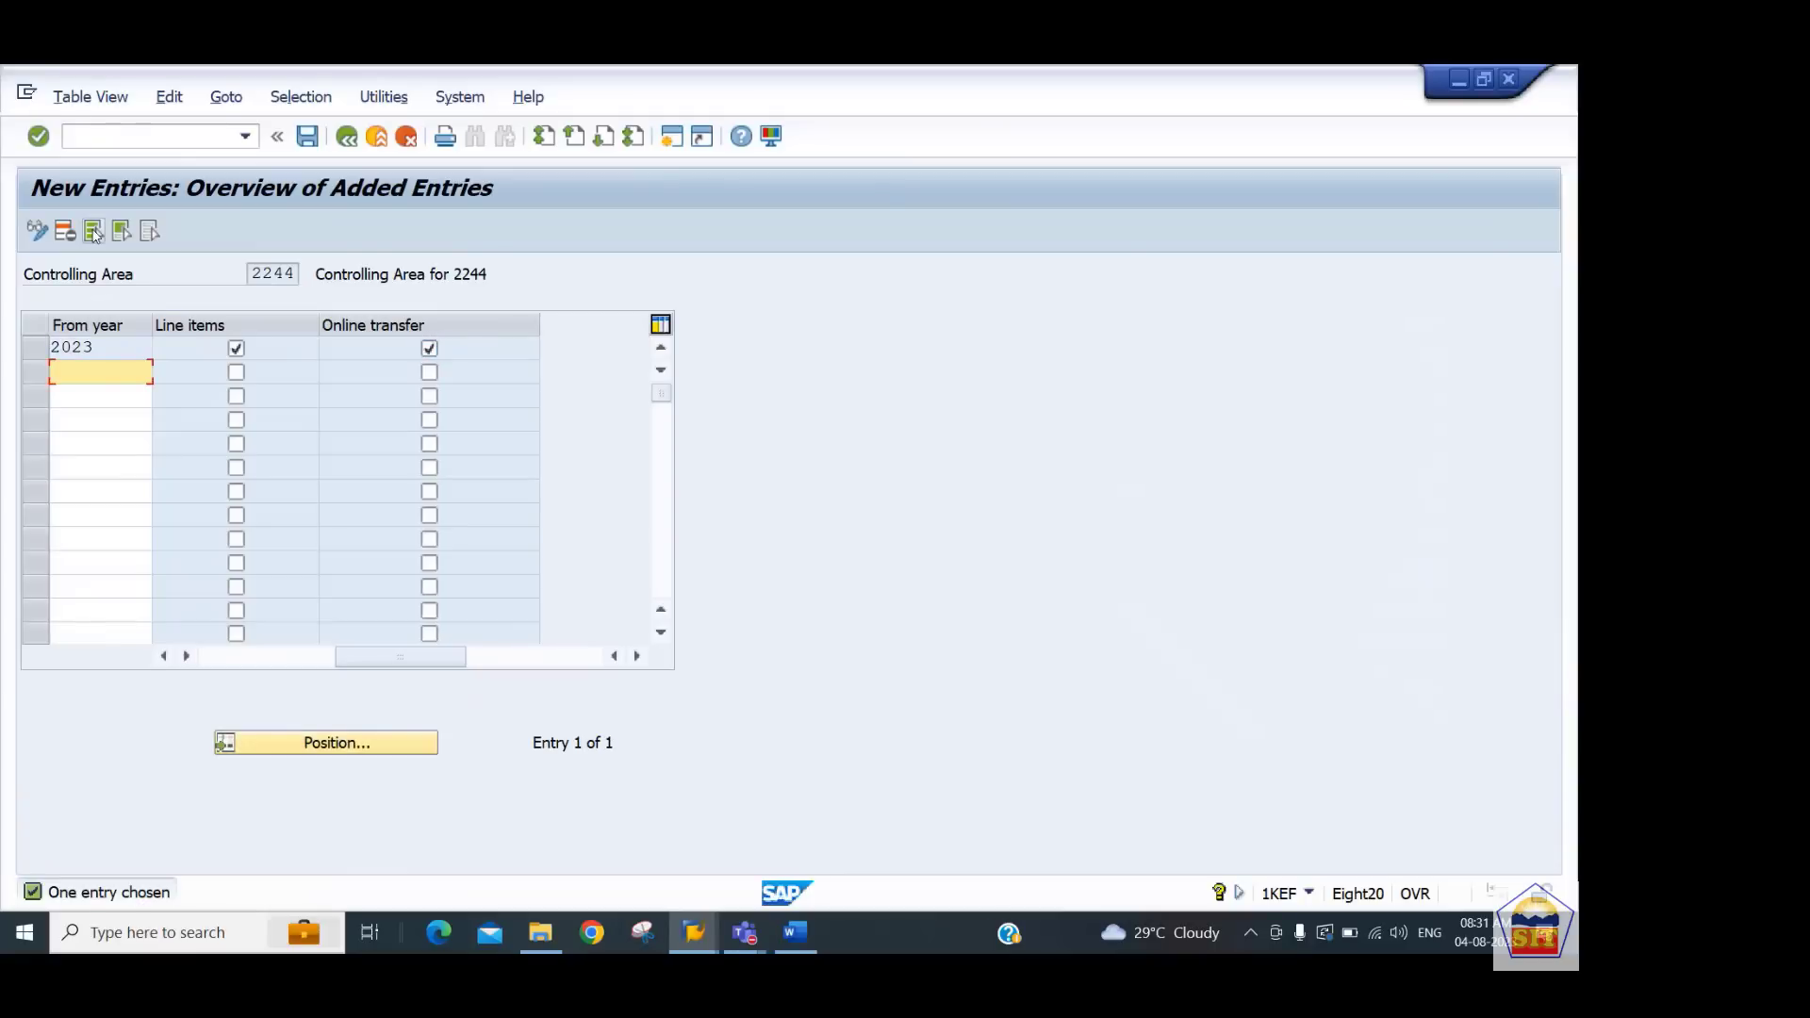
pyautogui.hotkey('ctrl', 's')
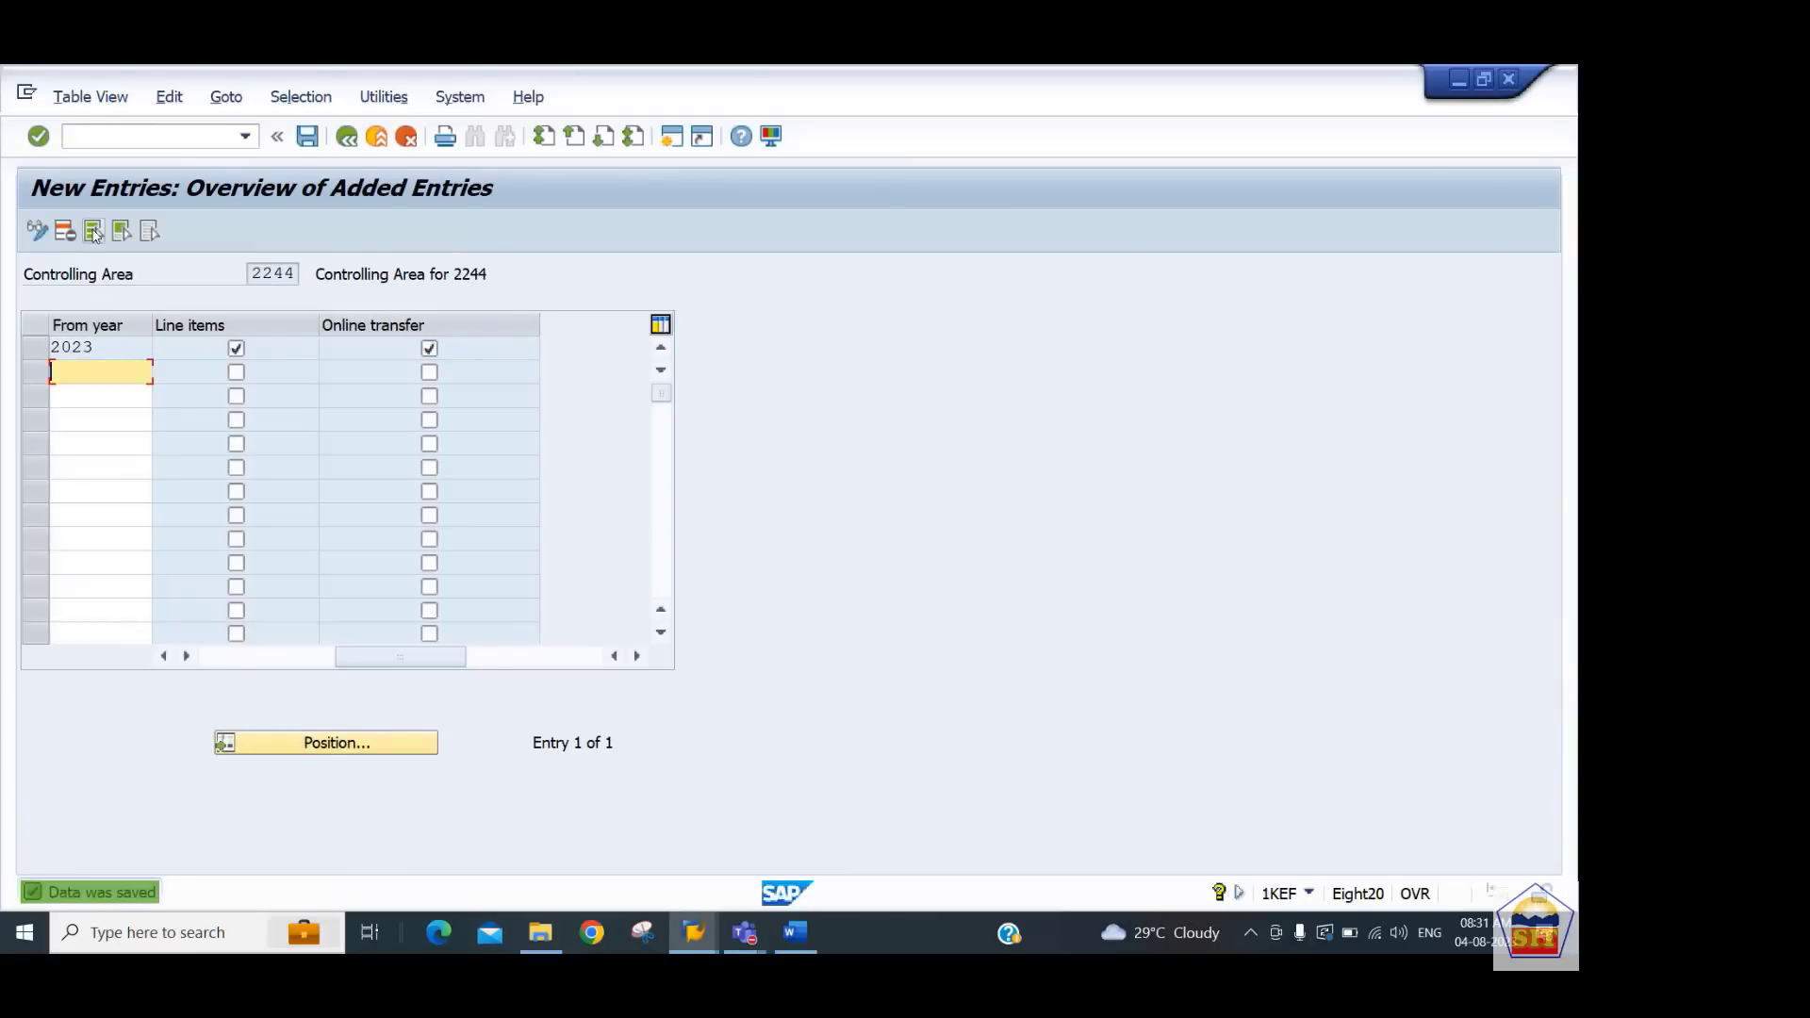
# Select the transaction code OKEQ in the Word notes and switch back to SAP
pyautogui.hotkey('alt', 'Tab')
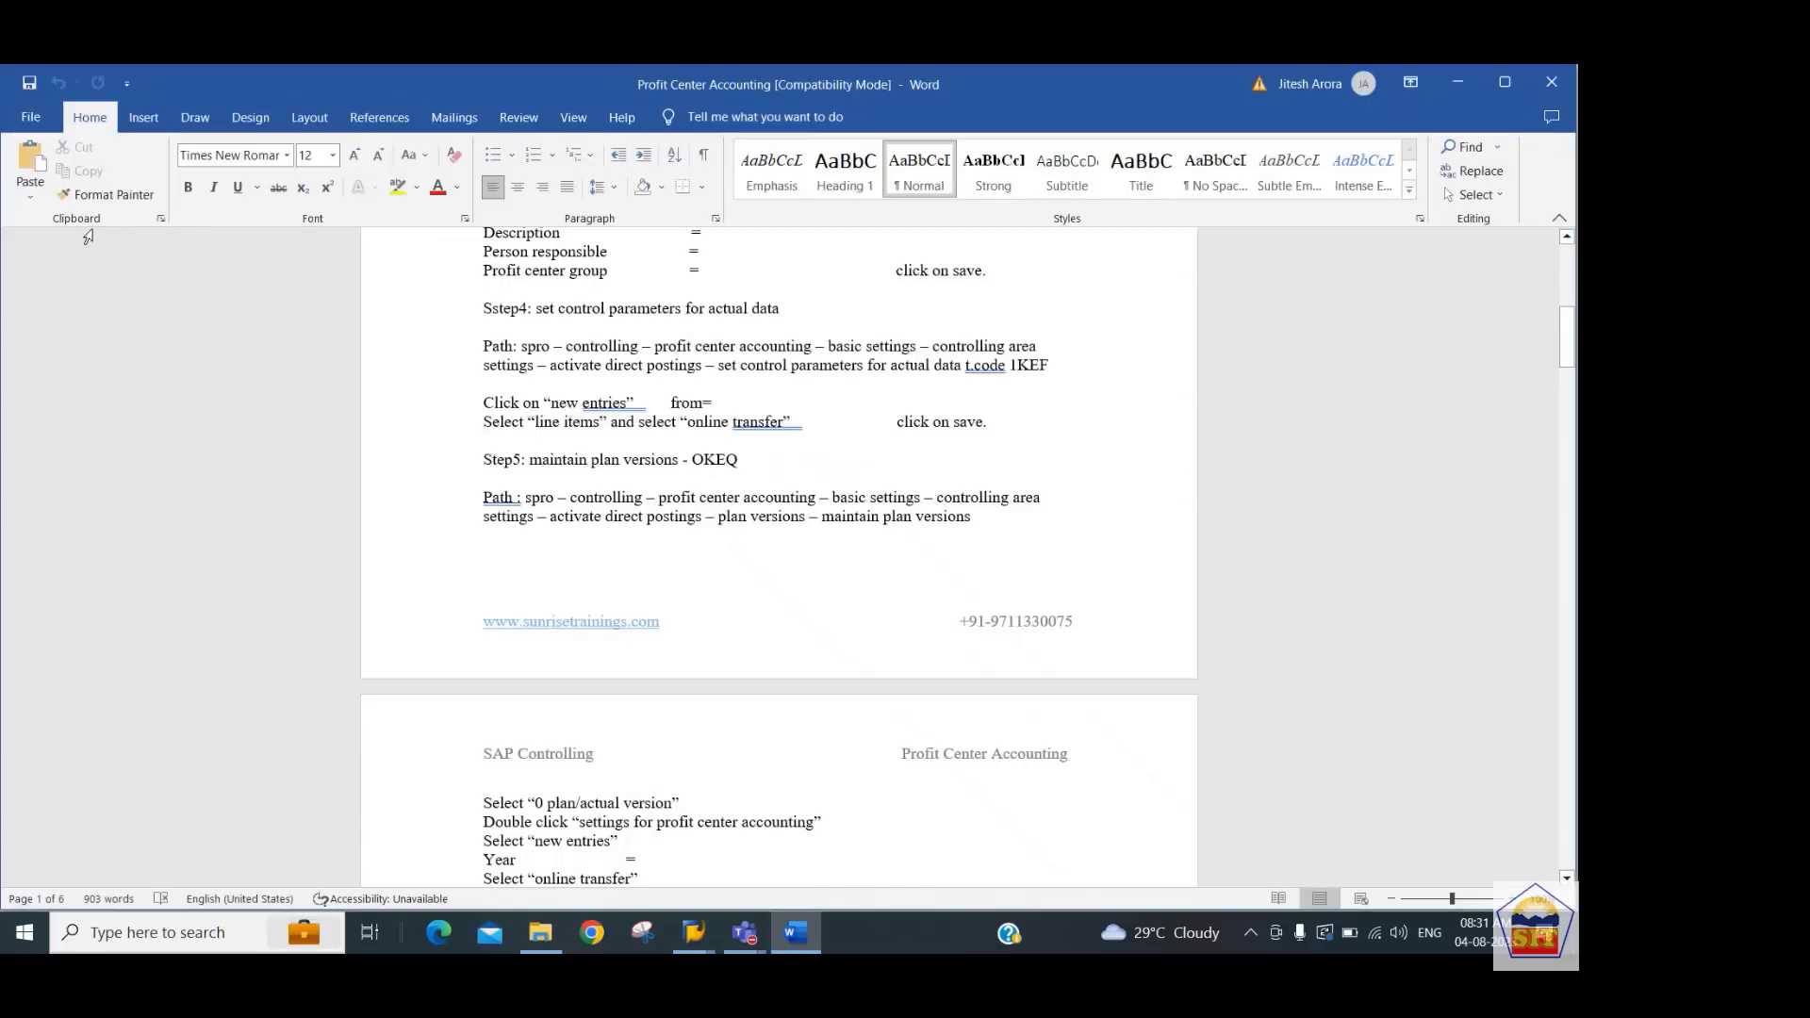
pyautogui.press('Up')
pyautogui.press('Up')
pyautogui.press('Up')
pyautogui.press('Down')
pyautogui.press('Down')
pyautogui.press('Down')
pyautogui.press('Down')
pyautogui.press('Down')
pyautogui.press('Down')
pyautogui.press('Down')
pyautogui.press('End')
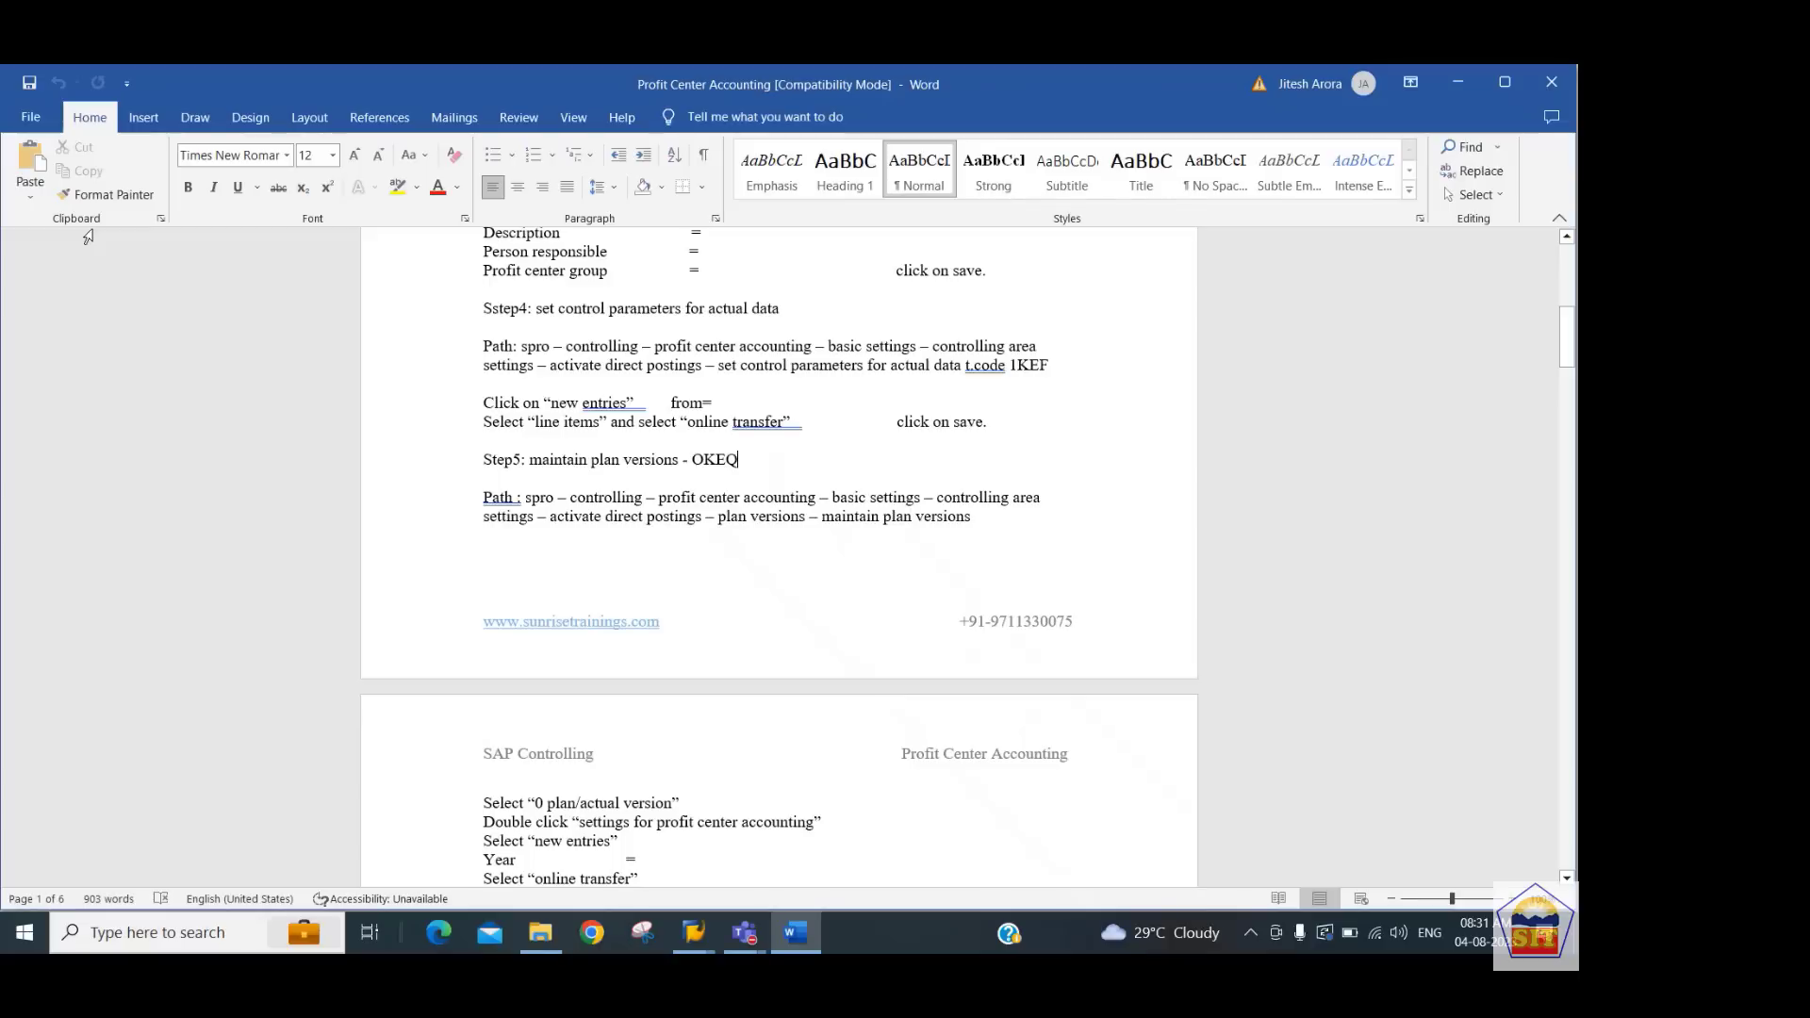
pyautogui.hotkey('shift', 'Left')
pyautogui.hotkey('shift', 'Left')
pyautogui.hotkey('shift', 'Left')
pyautogui.hotkey('shift', 'Left')
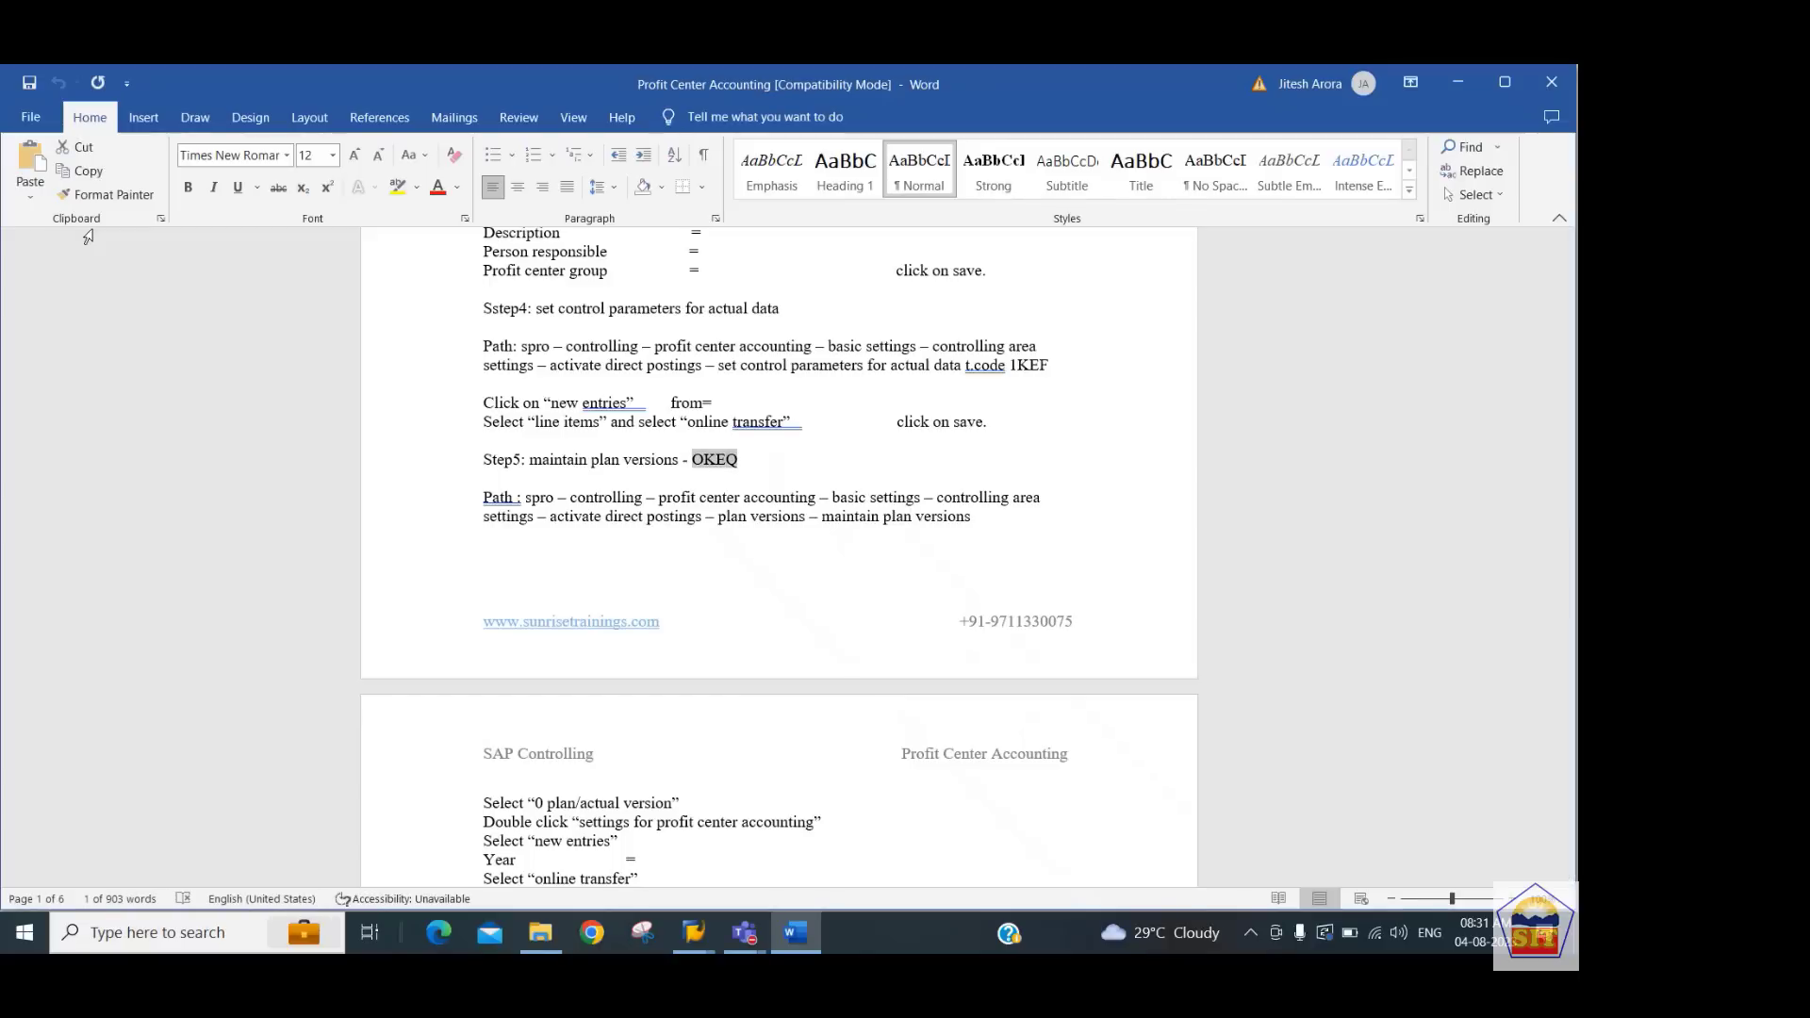
pyautogui.hotkey('alt', 'Tab')
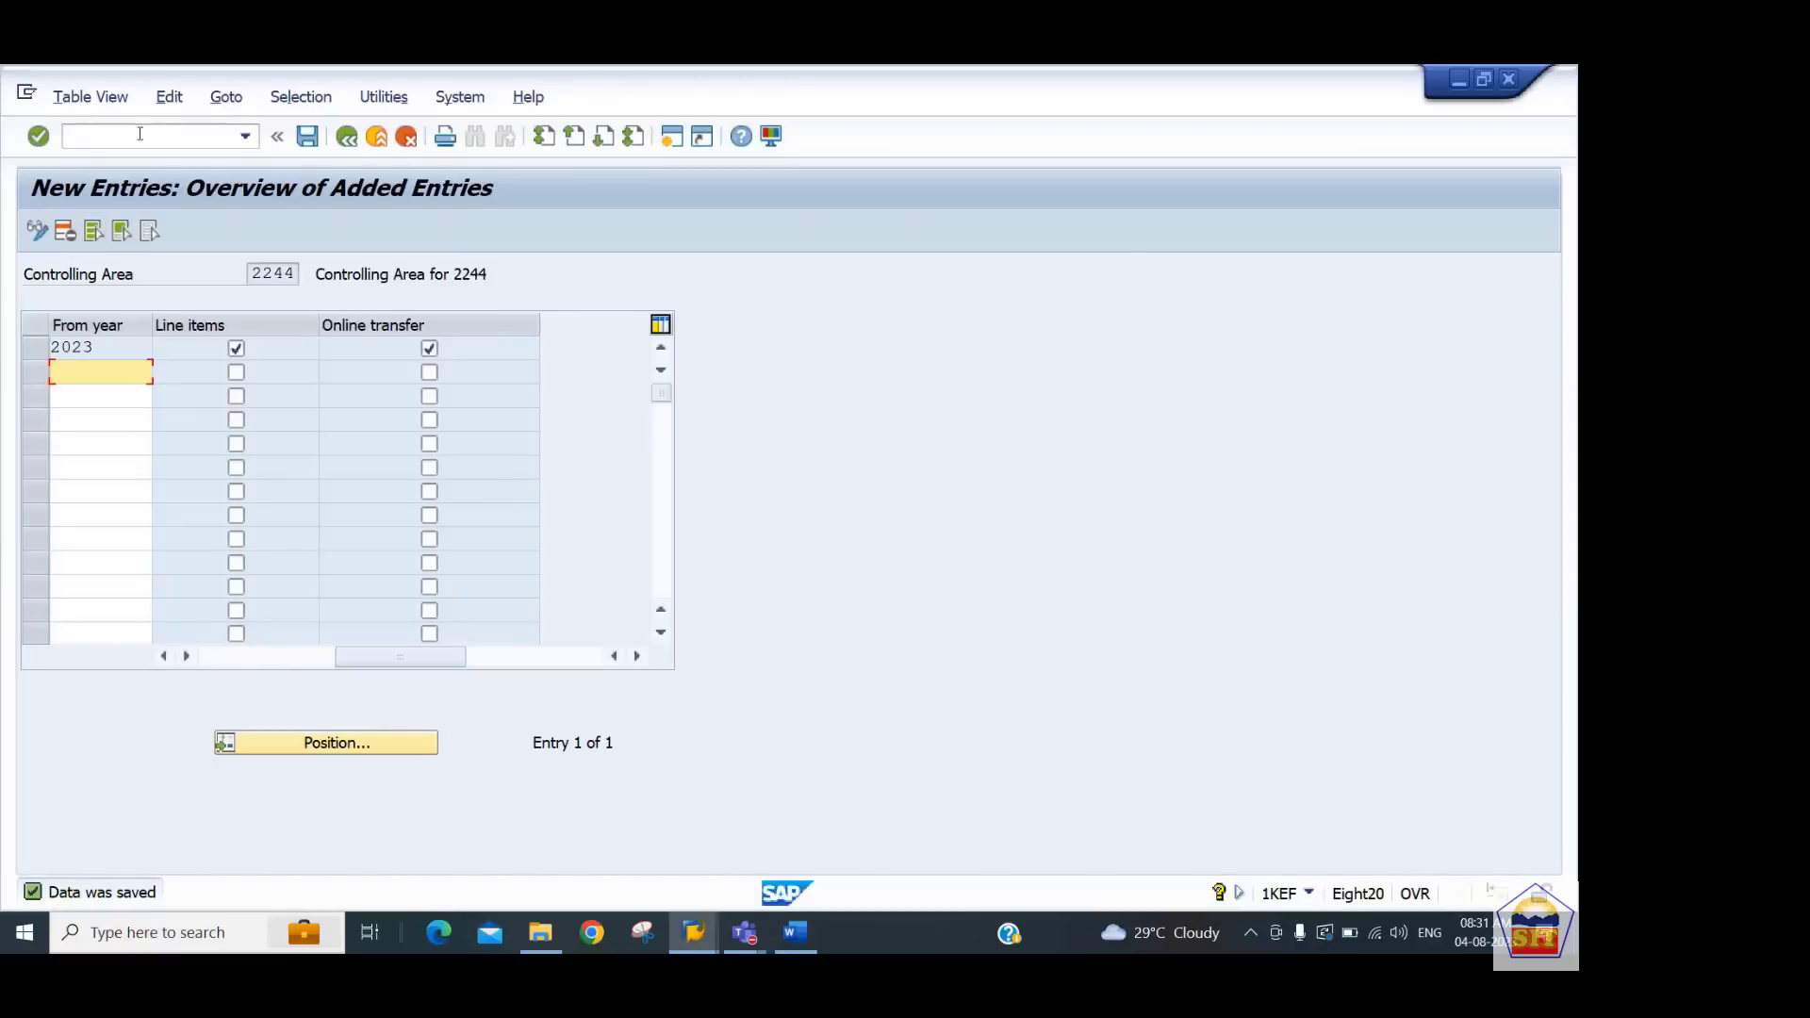
# Start transaction OKEQ and open the profit center accounting settings for plan/actual version 0
pyautogui.click(149, 134)
pyautogui.write('/n')
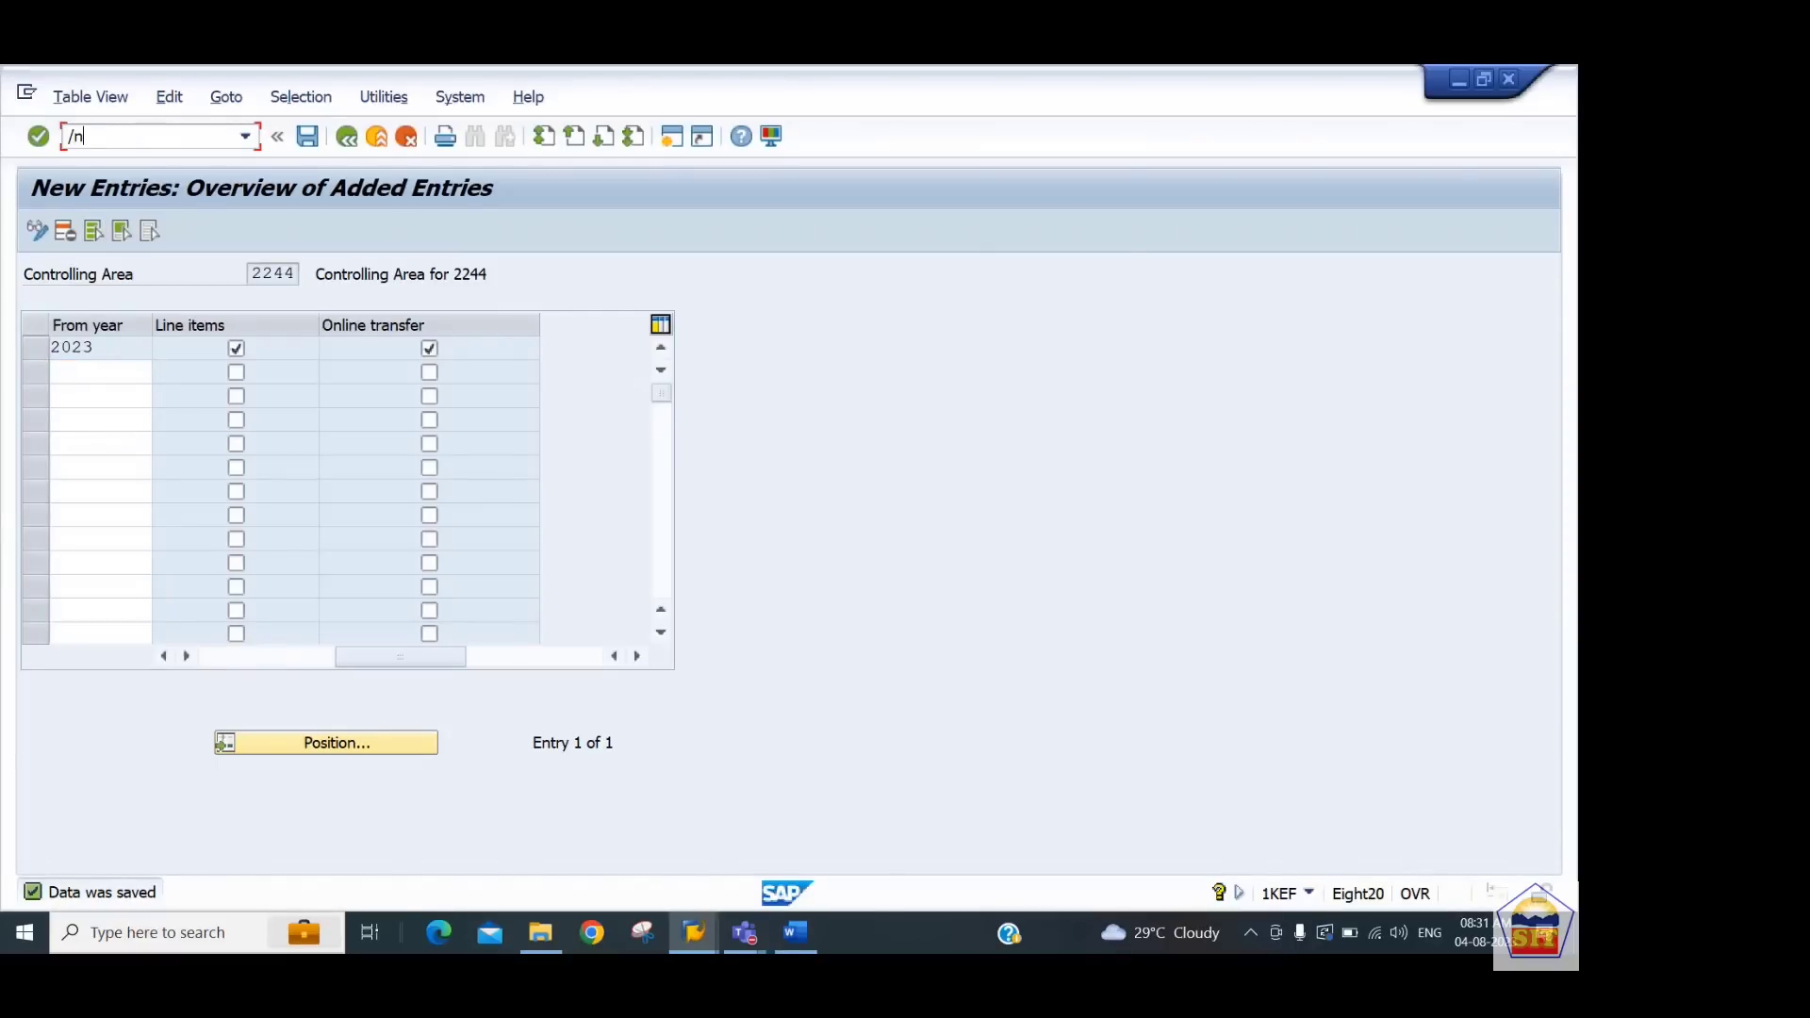
pyautogui.write('OKEQ')
pyautogui.press('Return')
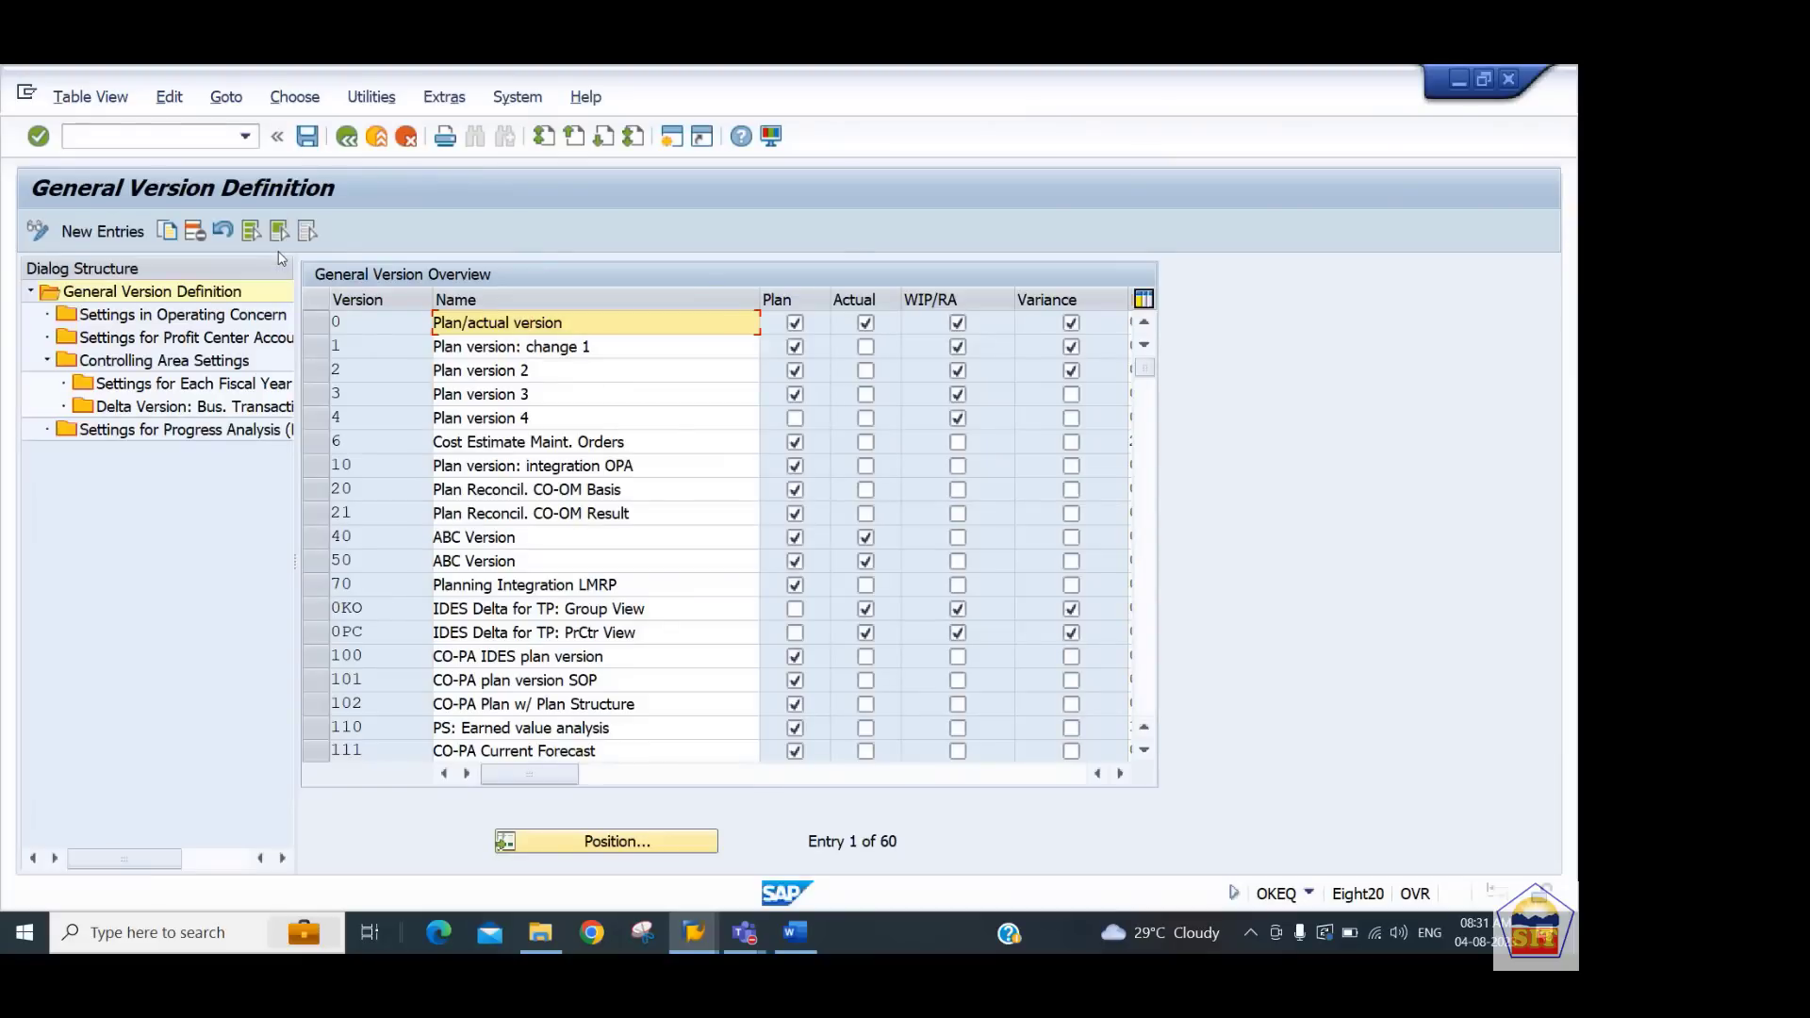
pyautogui.click(315, 328)
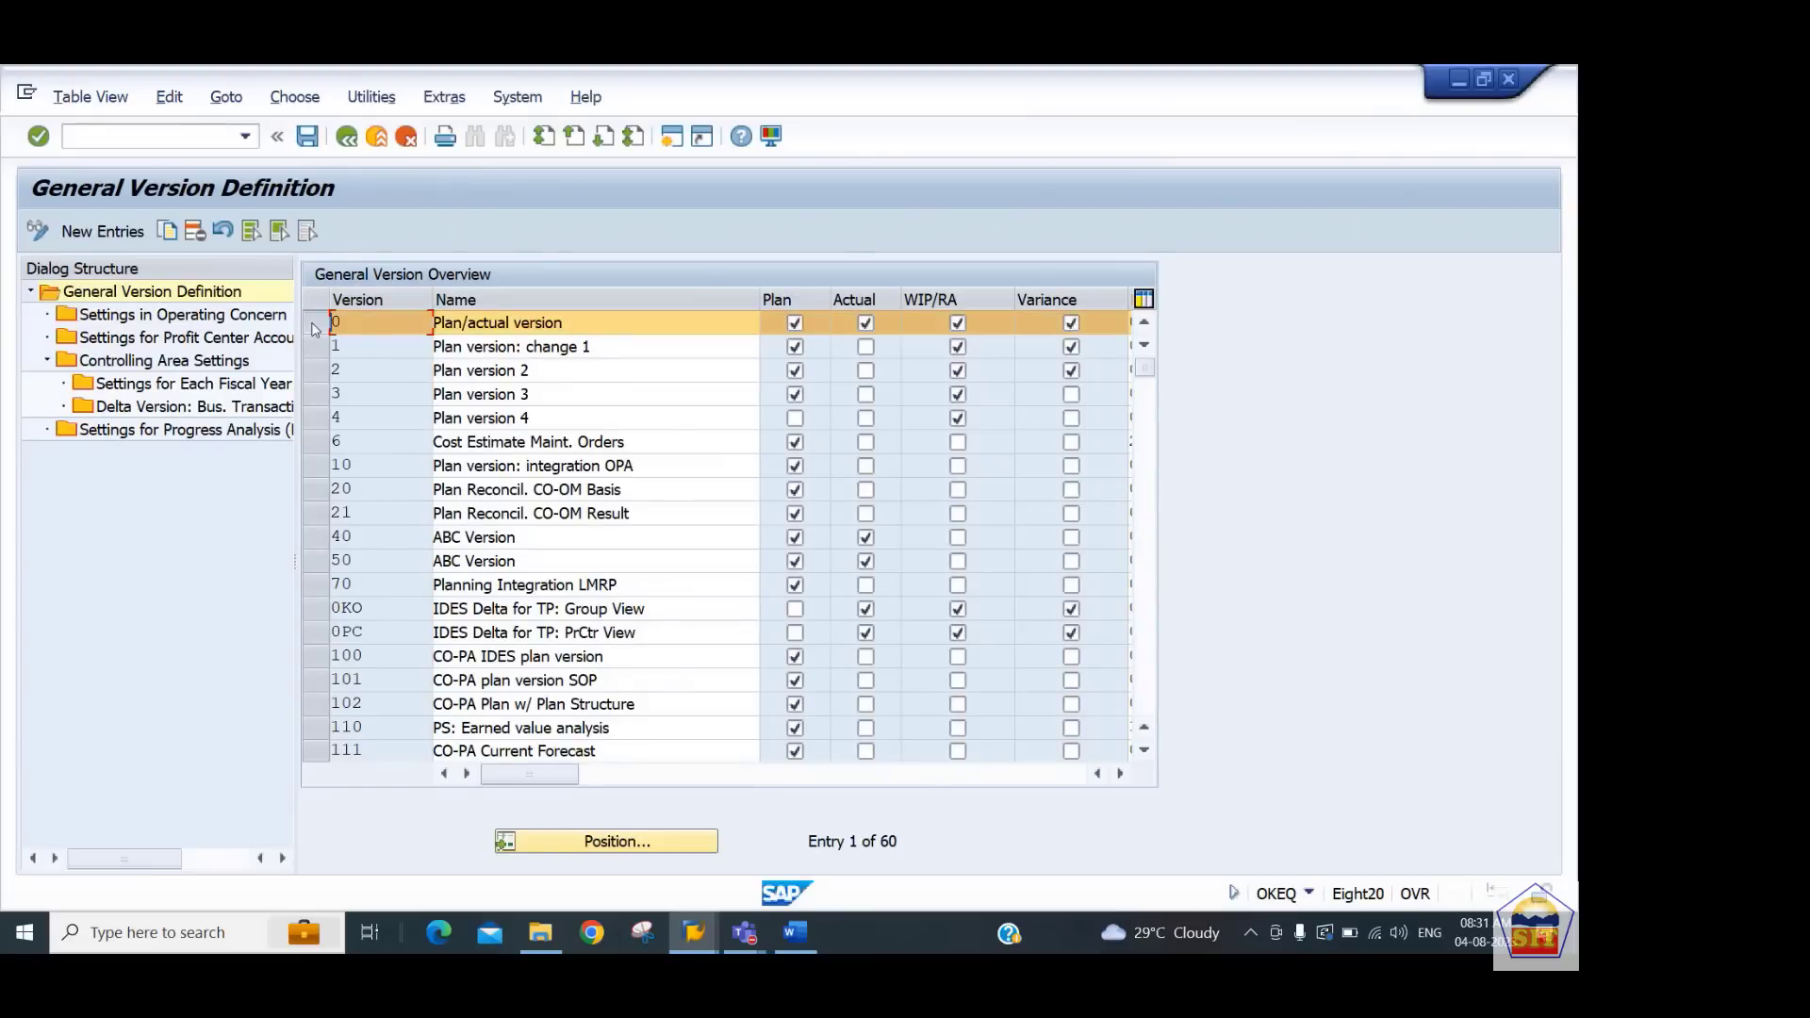
pyautogui.click(215, 339)
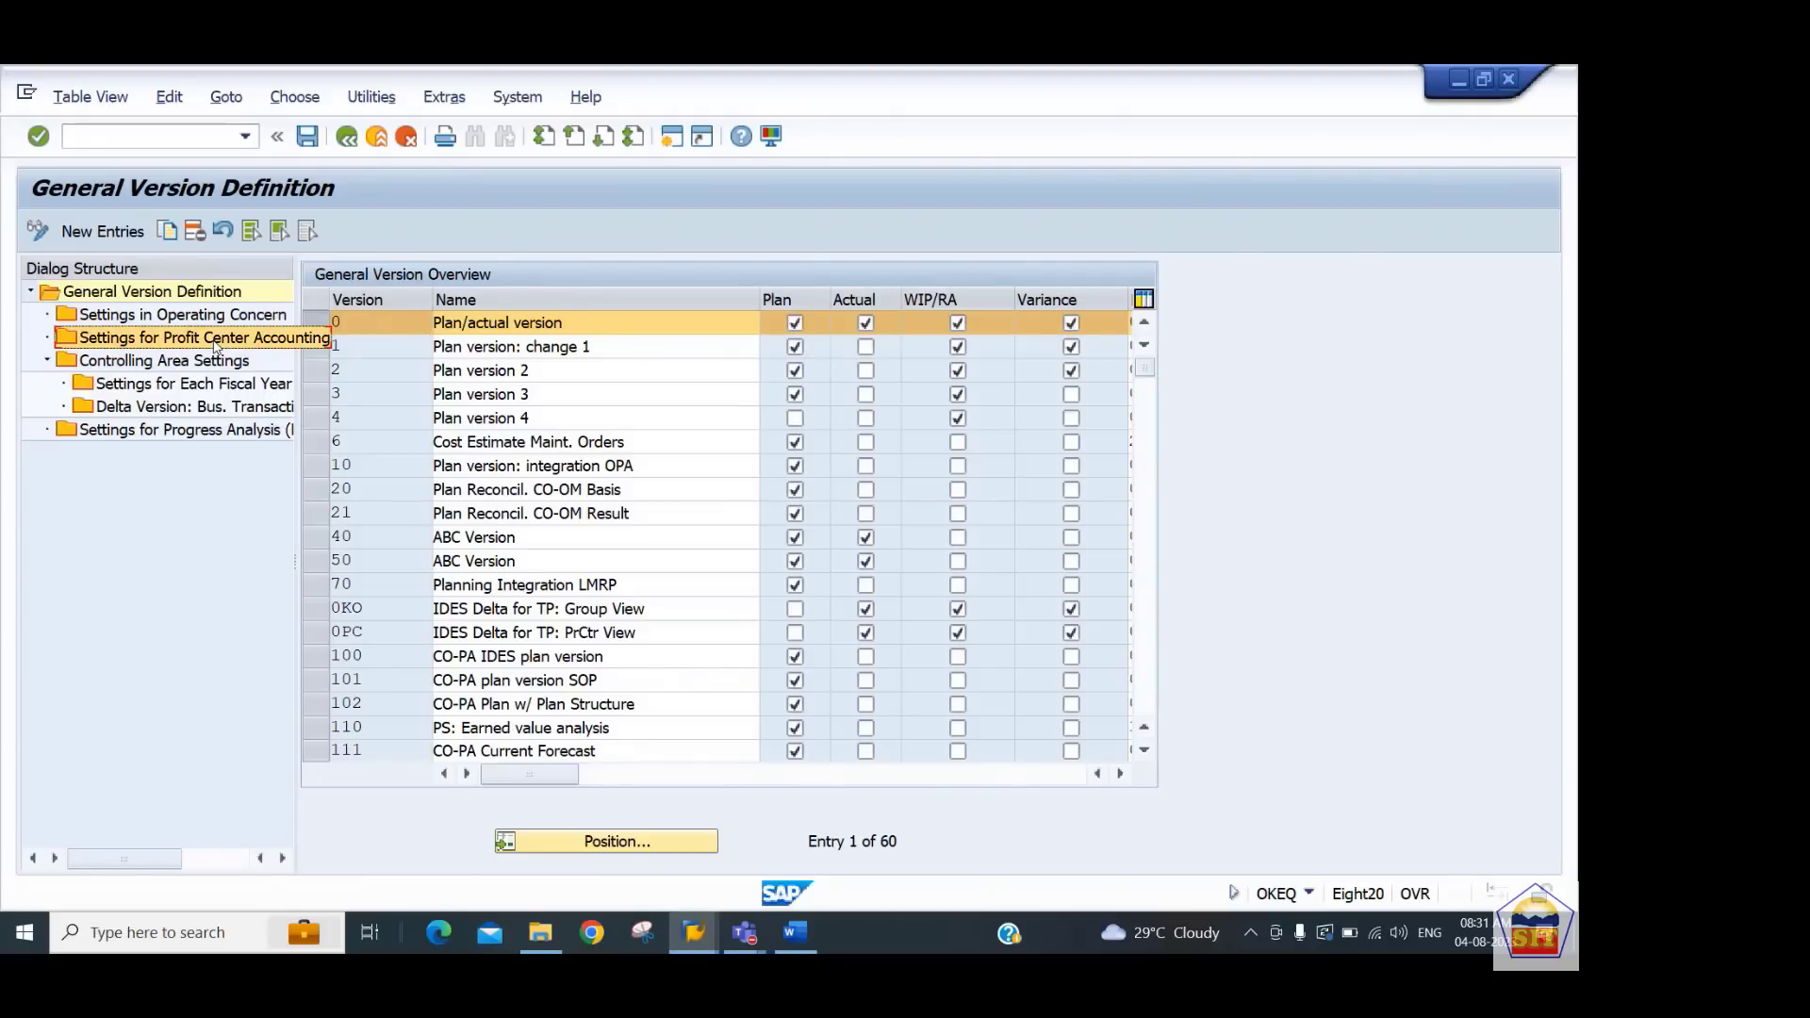
pyautogui.doubleClick(216, 346)
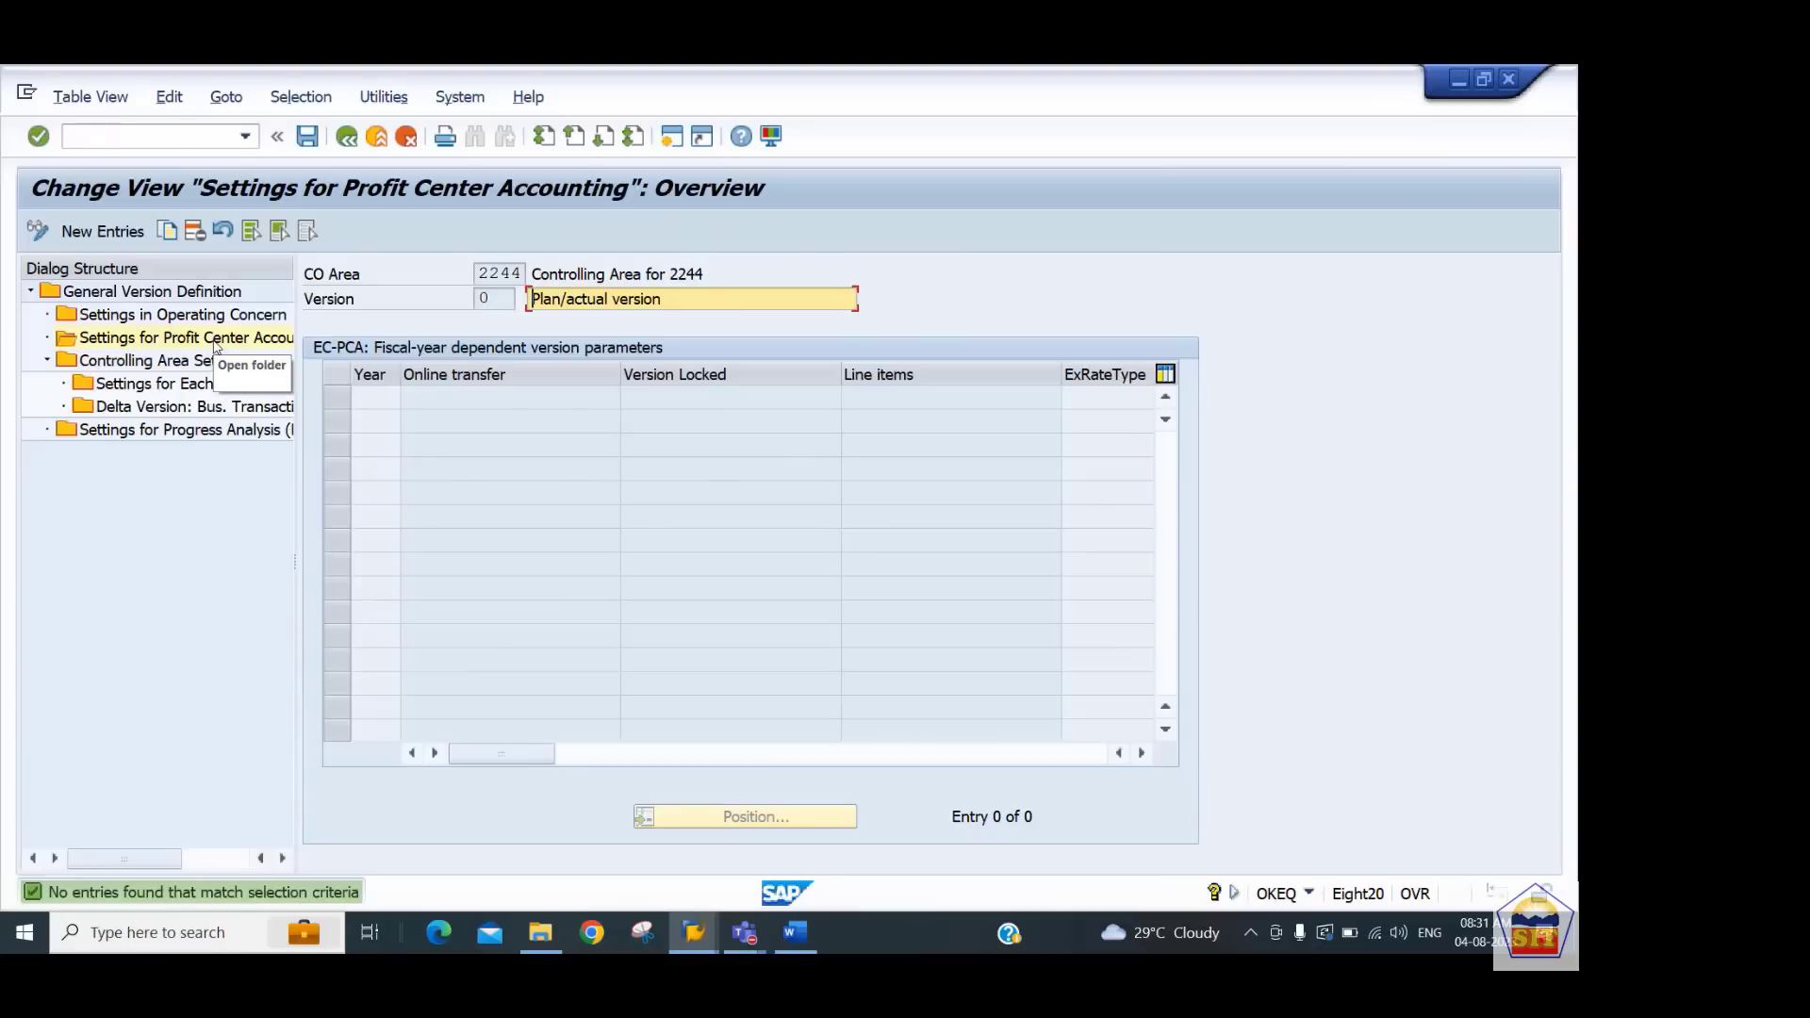
# Add a version parameter entry for year 2023 with Online transfer, Line items and exchange rate type M, and save it
pyautogui.click(103, 231)
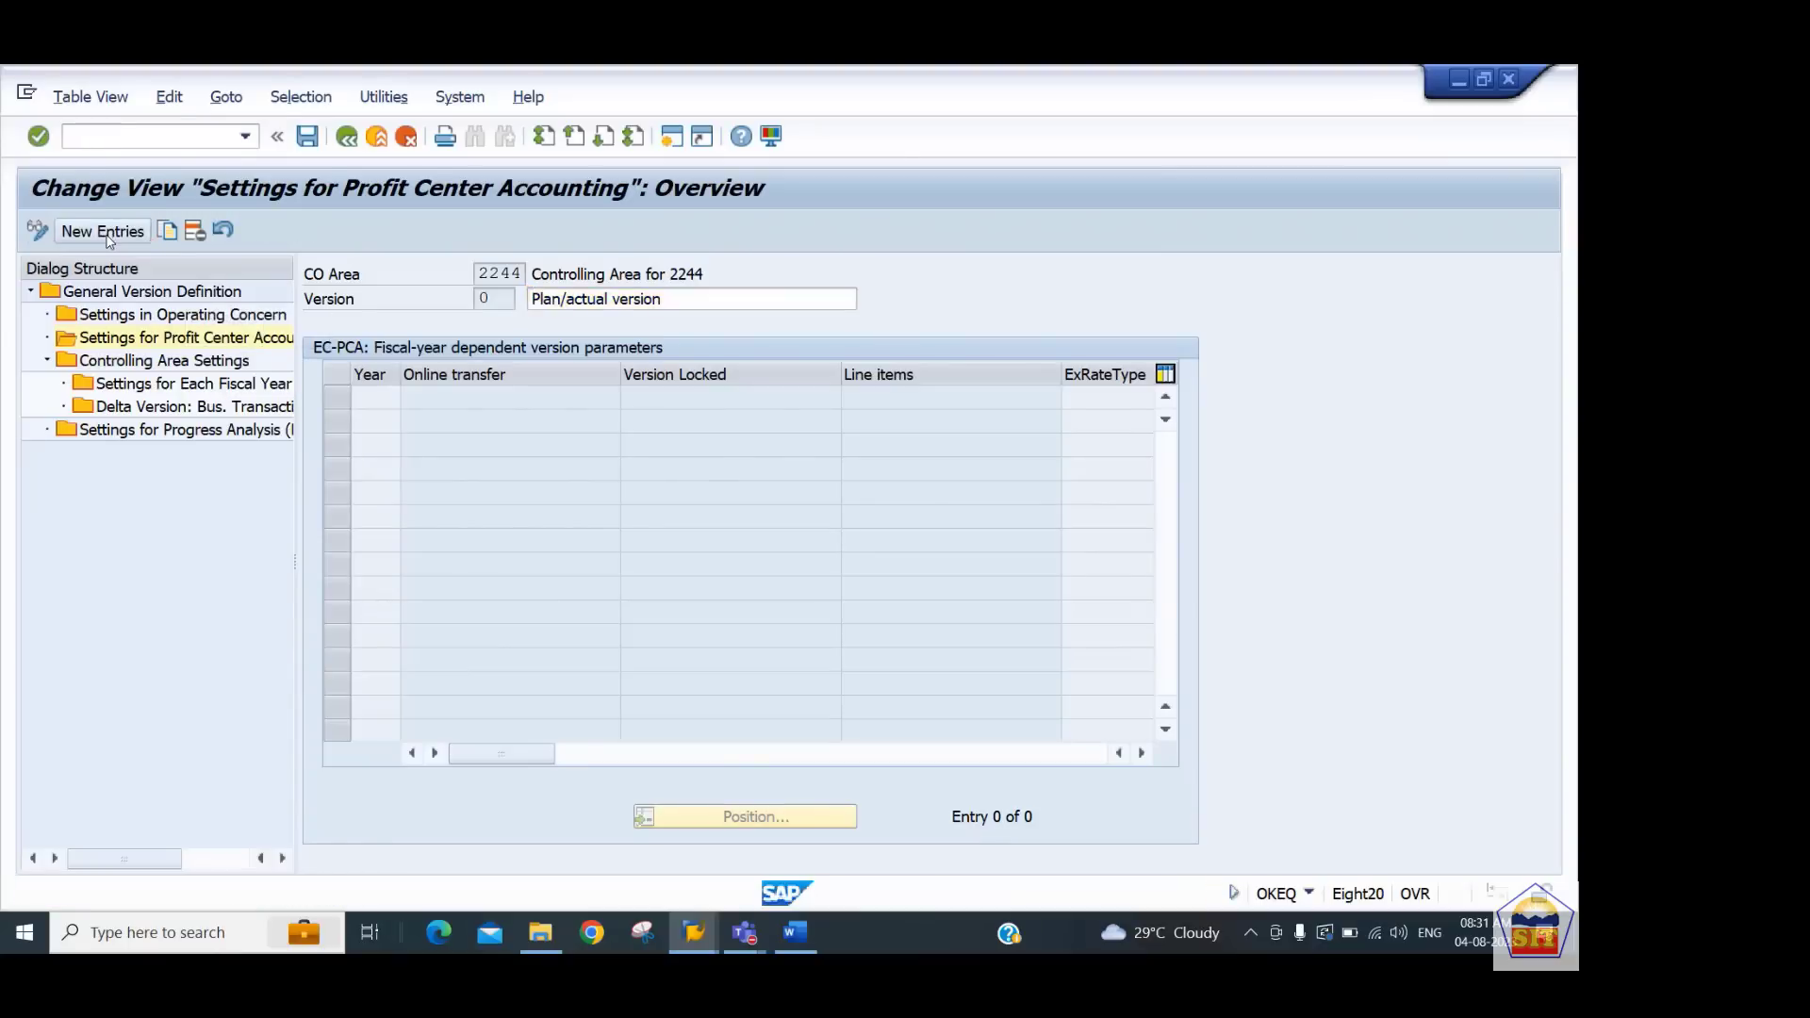
pyautogui.write('2023')
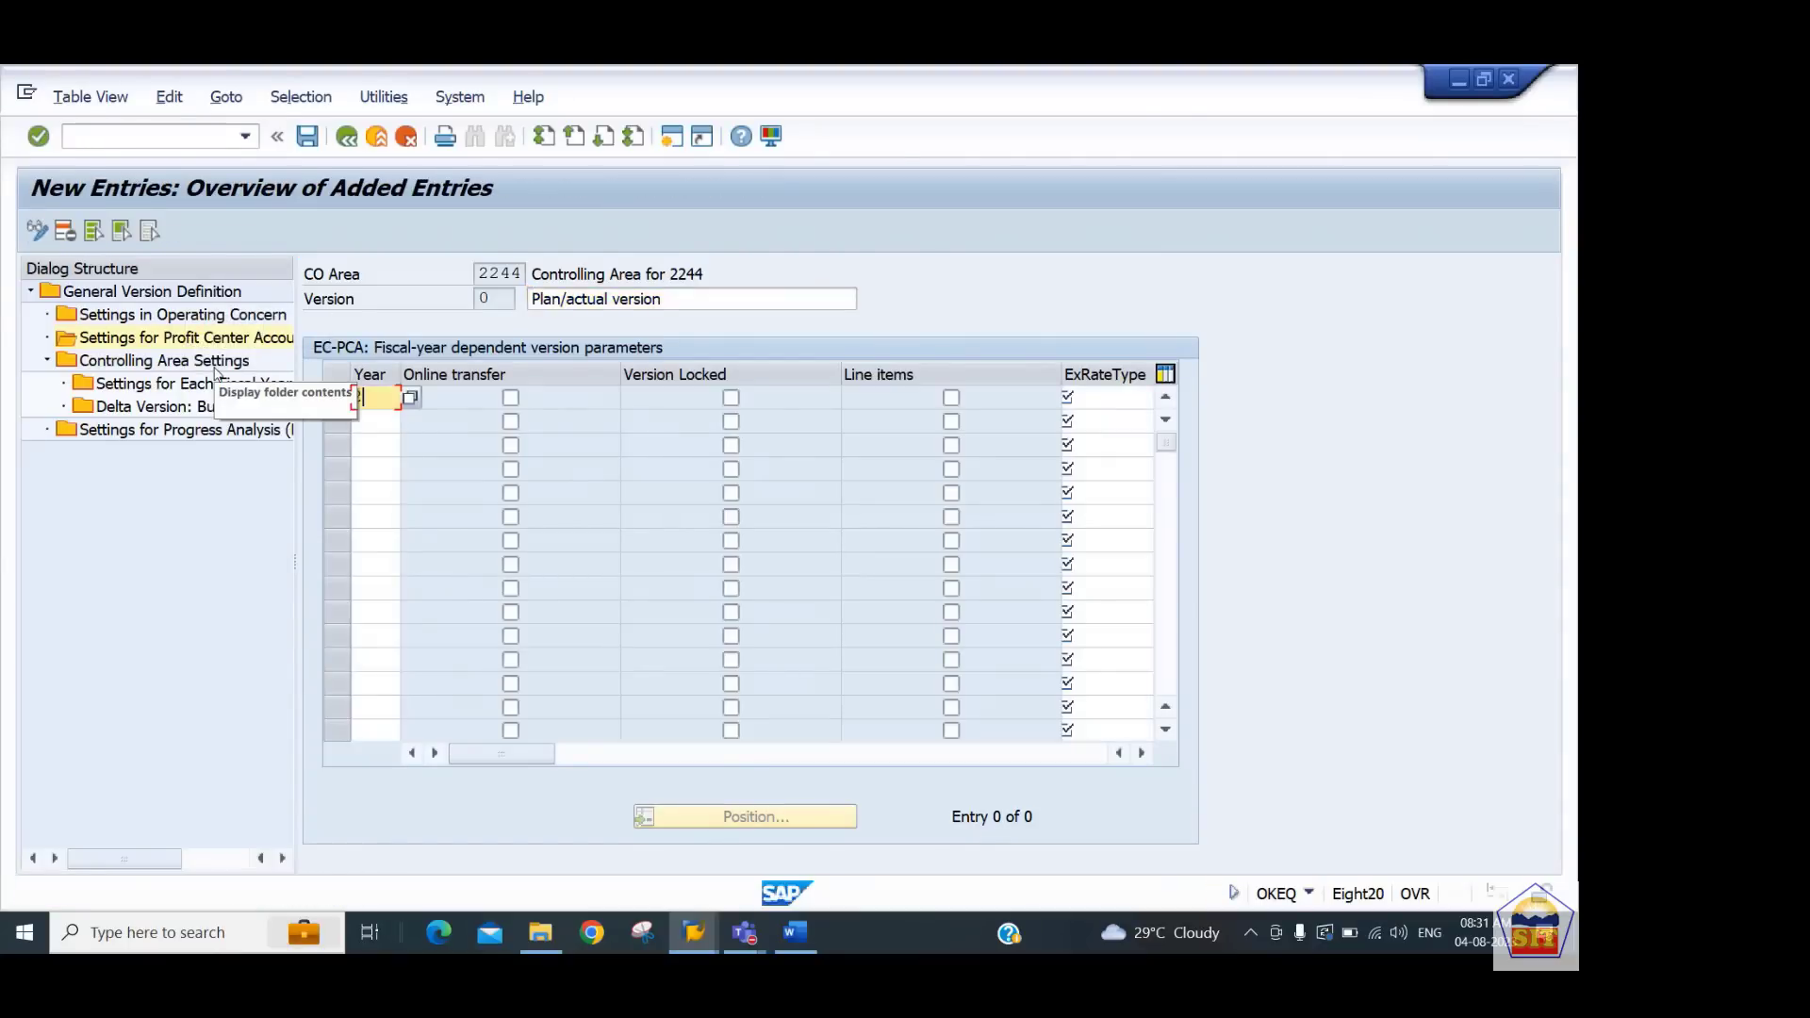
pyautogui.press('Tab')
pyautogui.press('Tab')
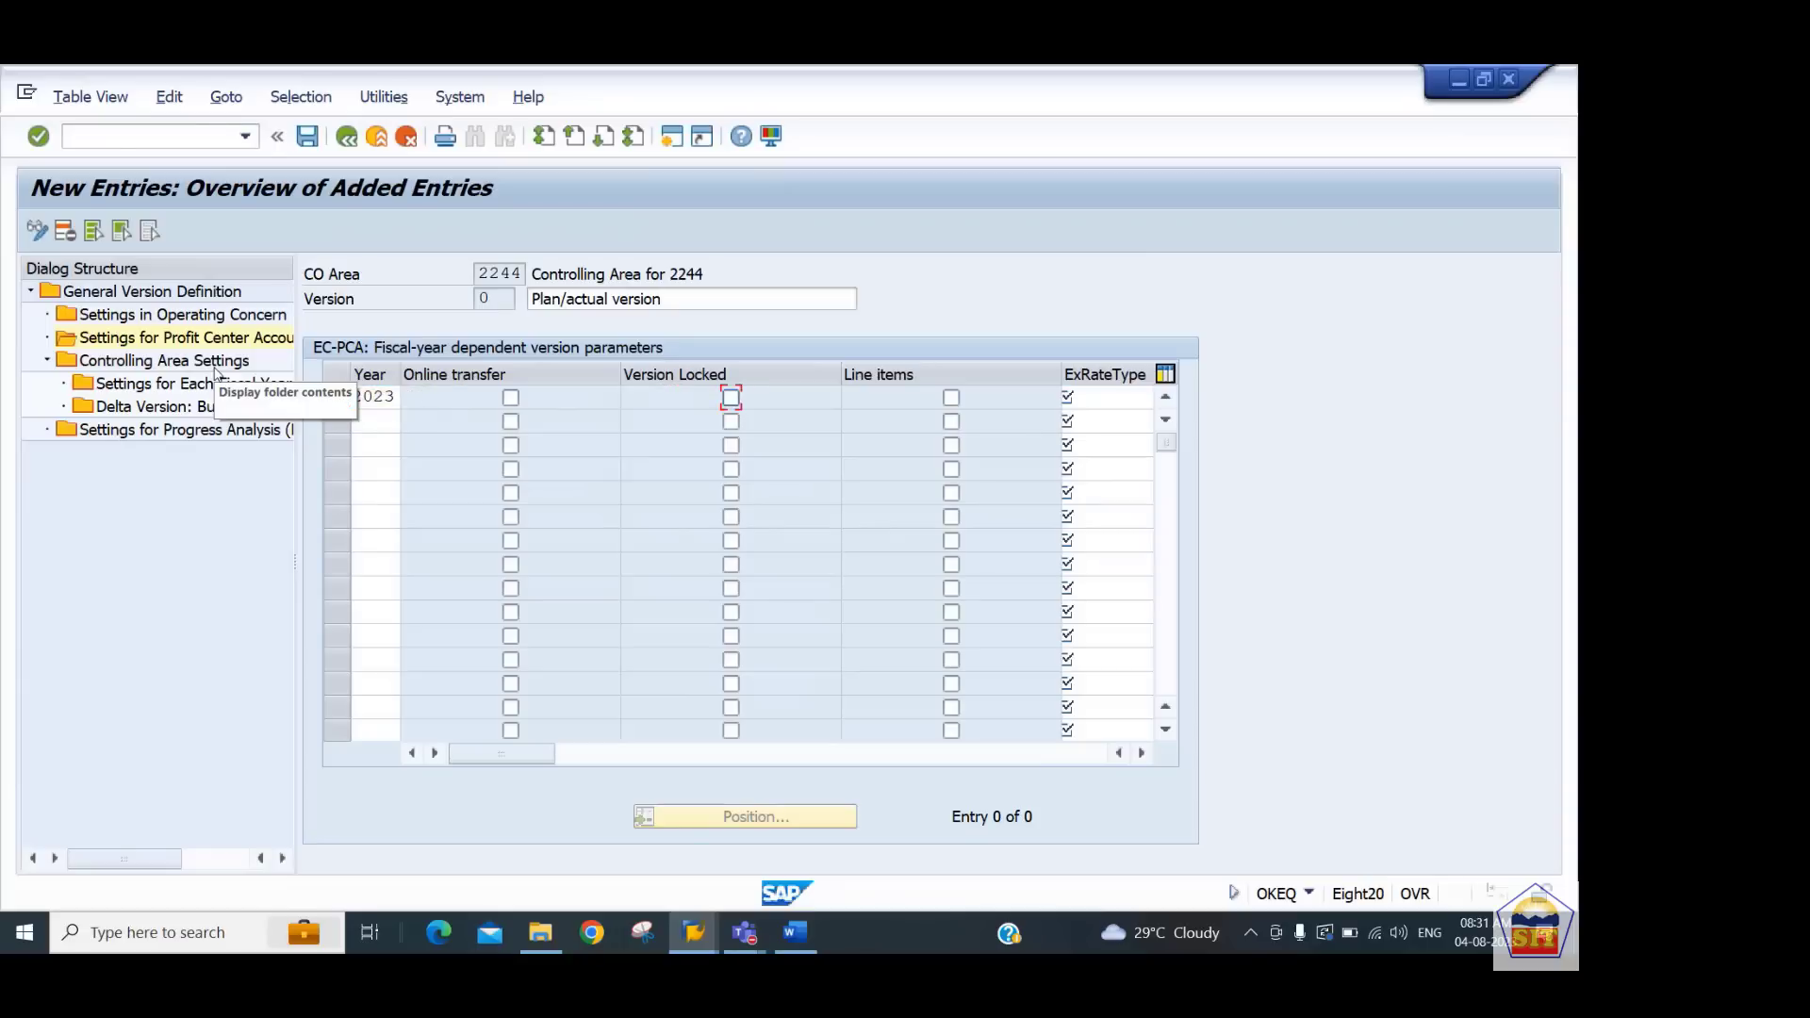
pyautogui.hotkey('shift', 'Tab')
pyautogui.press('space')
pyautogui.press('Tab')
pyautogui.press('Tab')
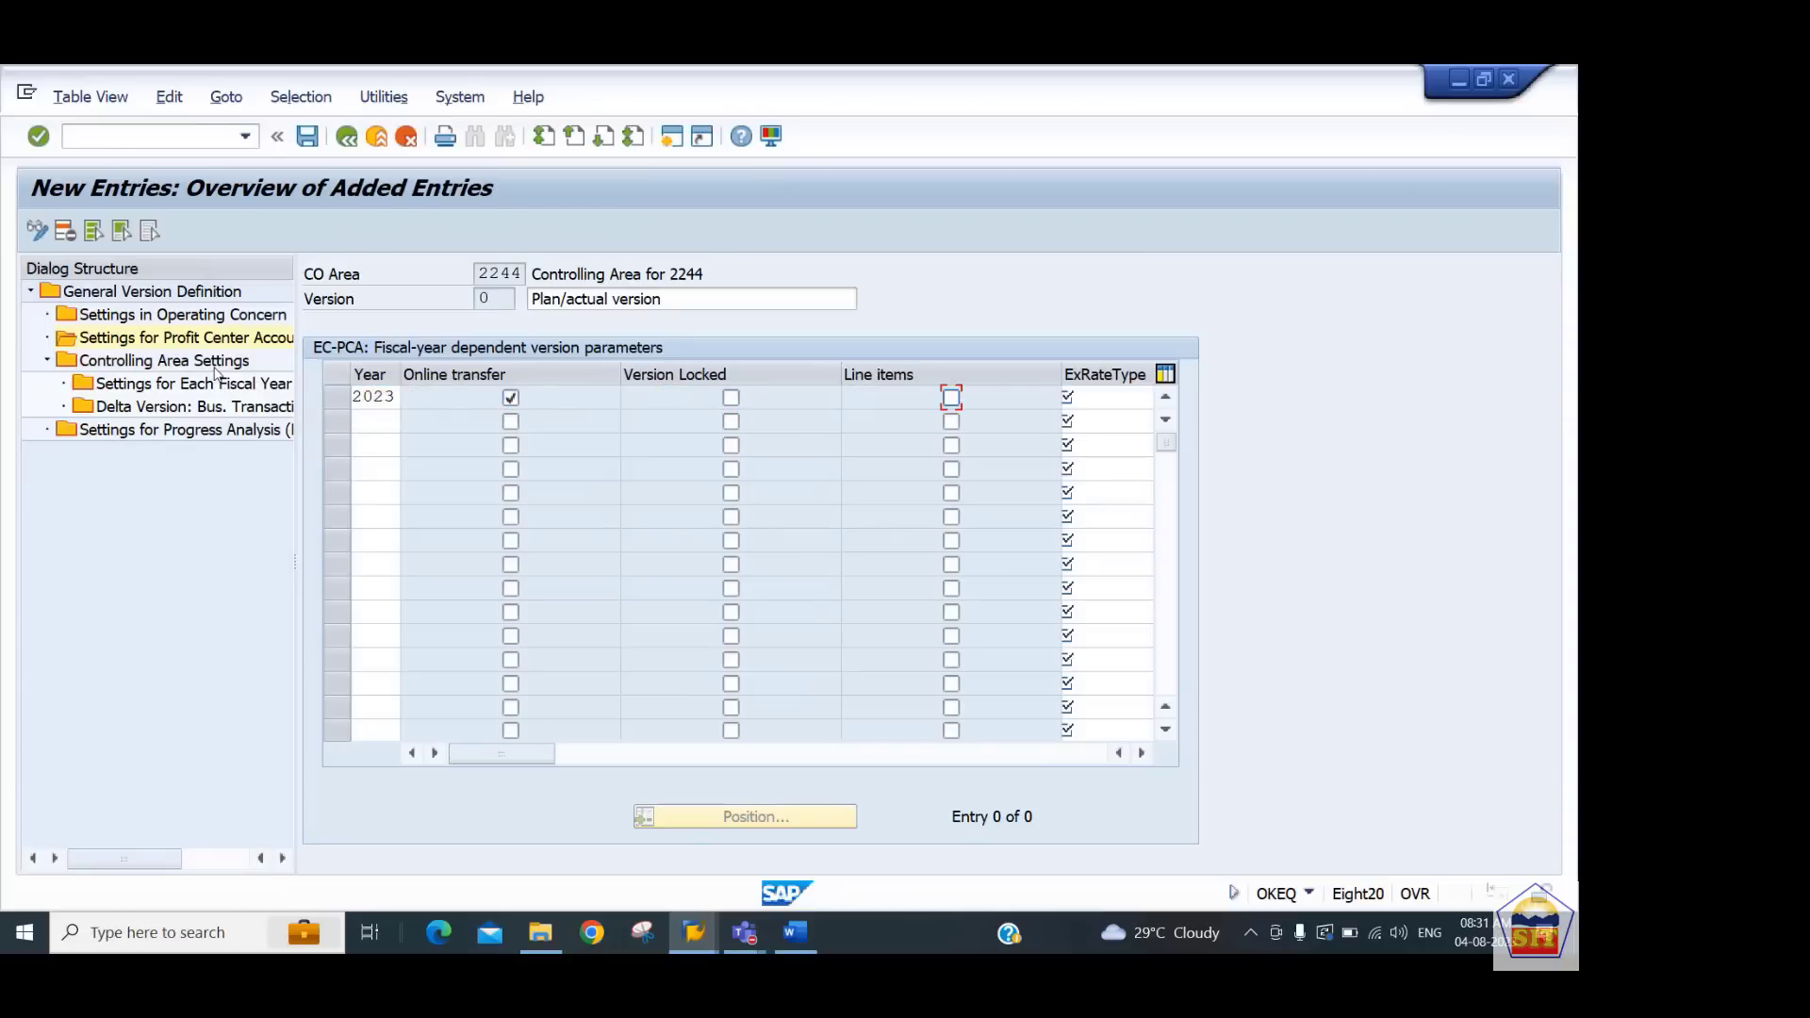
pyautogui.press('space')
pyautogui.press('Tab')
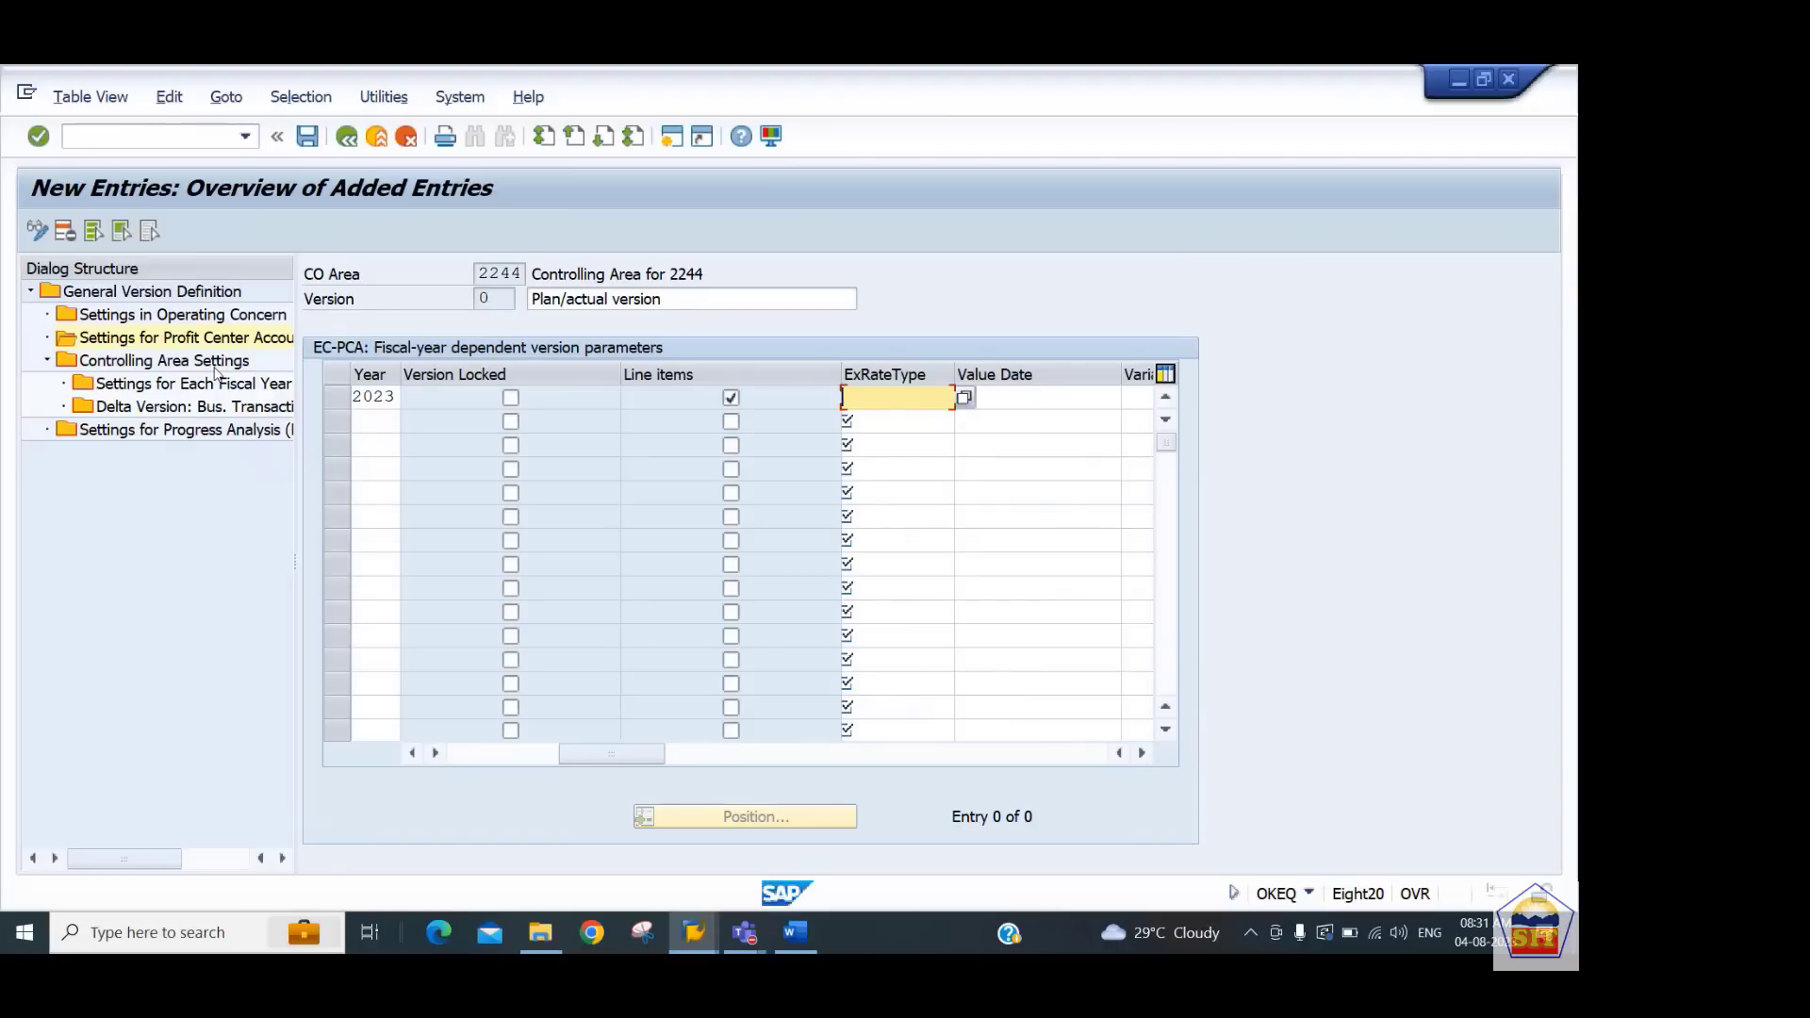
pyautogui.write('m')
pyautogui.press('Return')
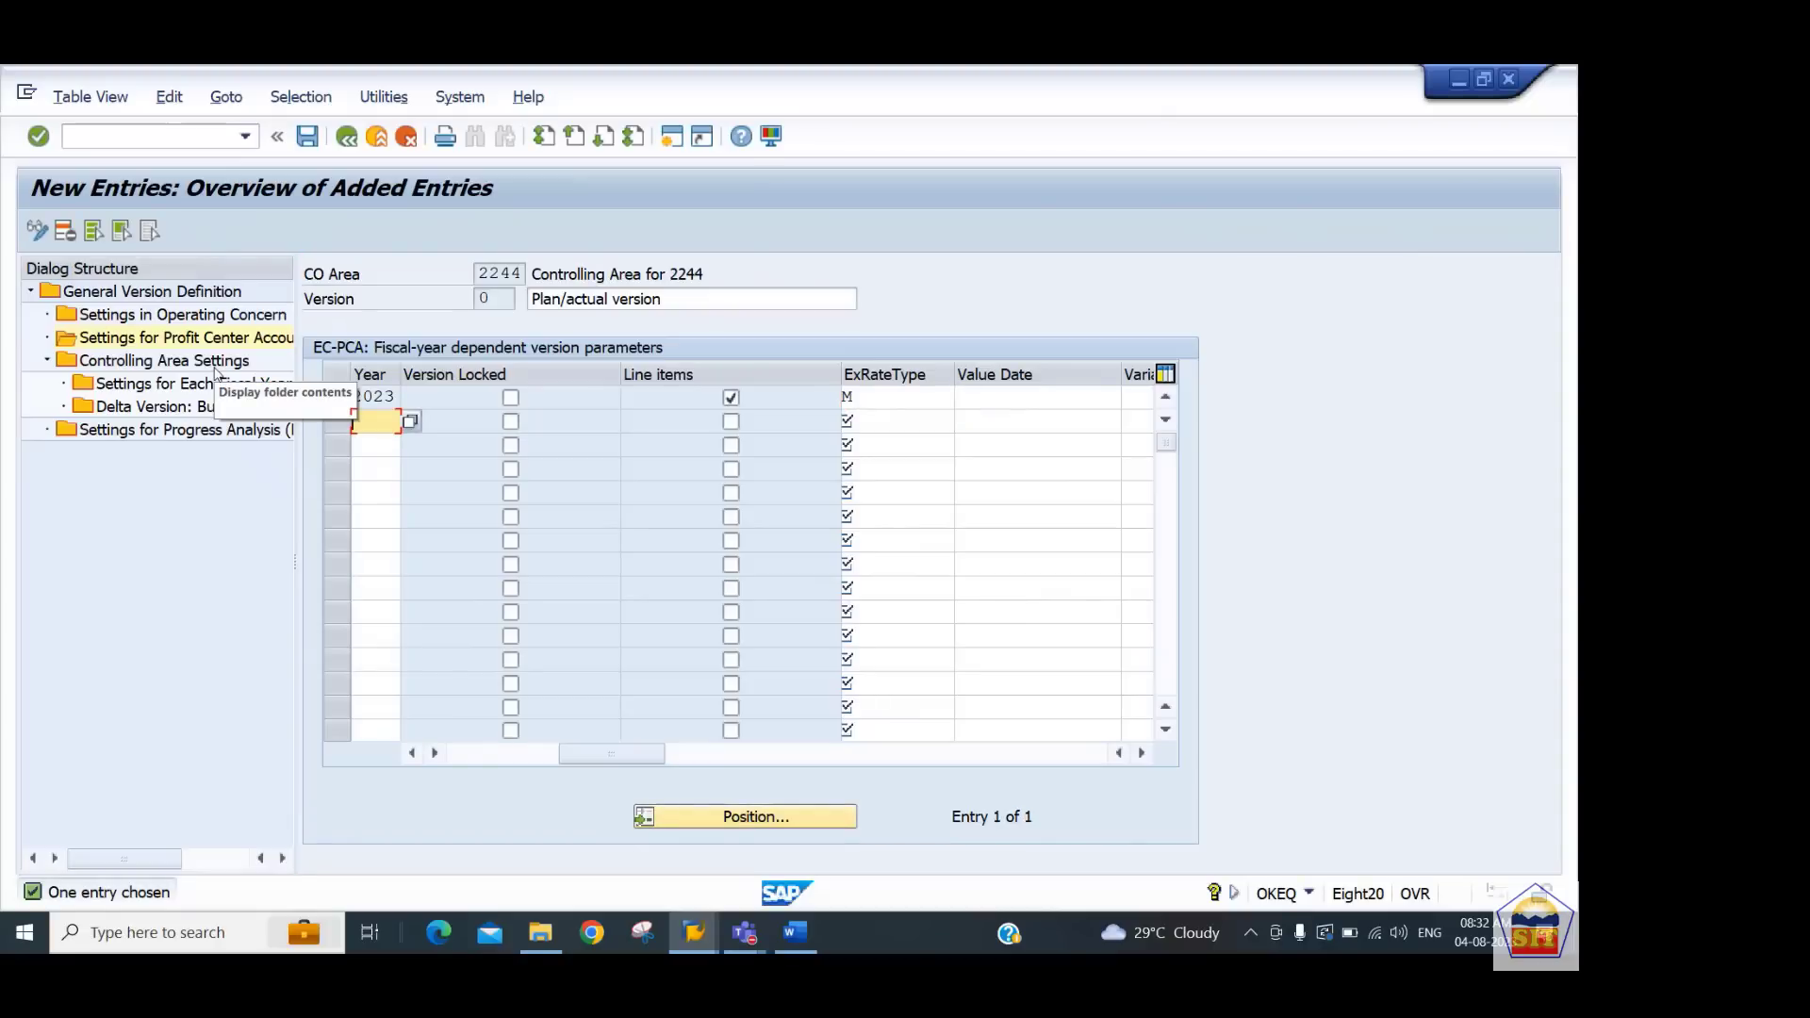
pyautogui.hotkey('ctrl', 's')
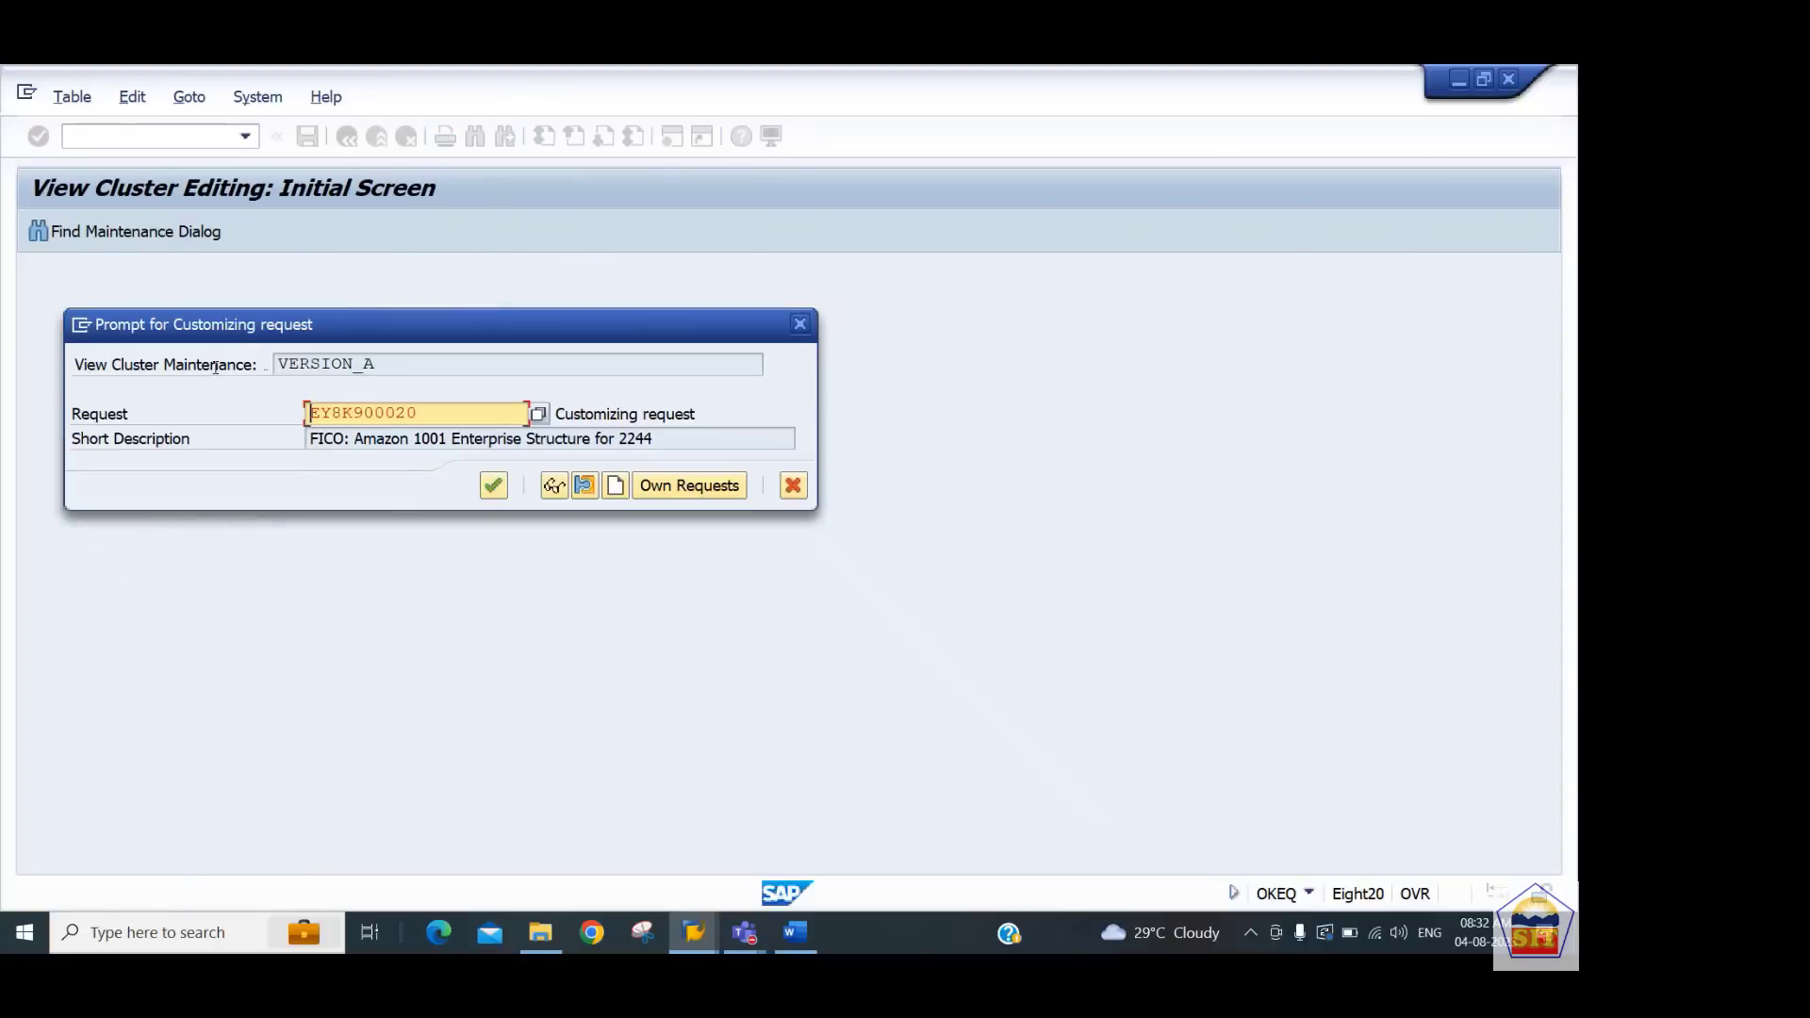
pyautogui.press('Return')
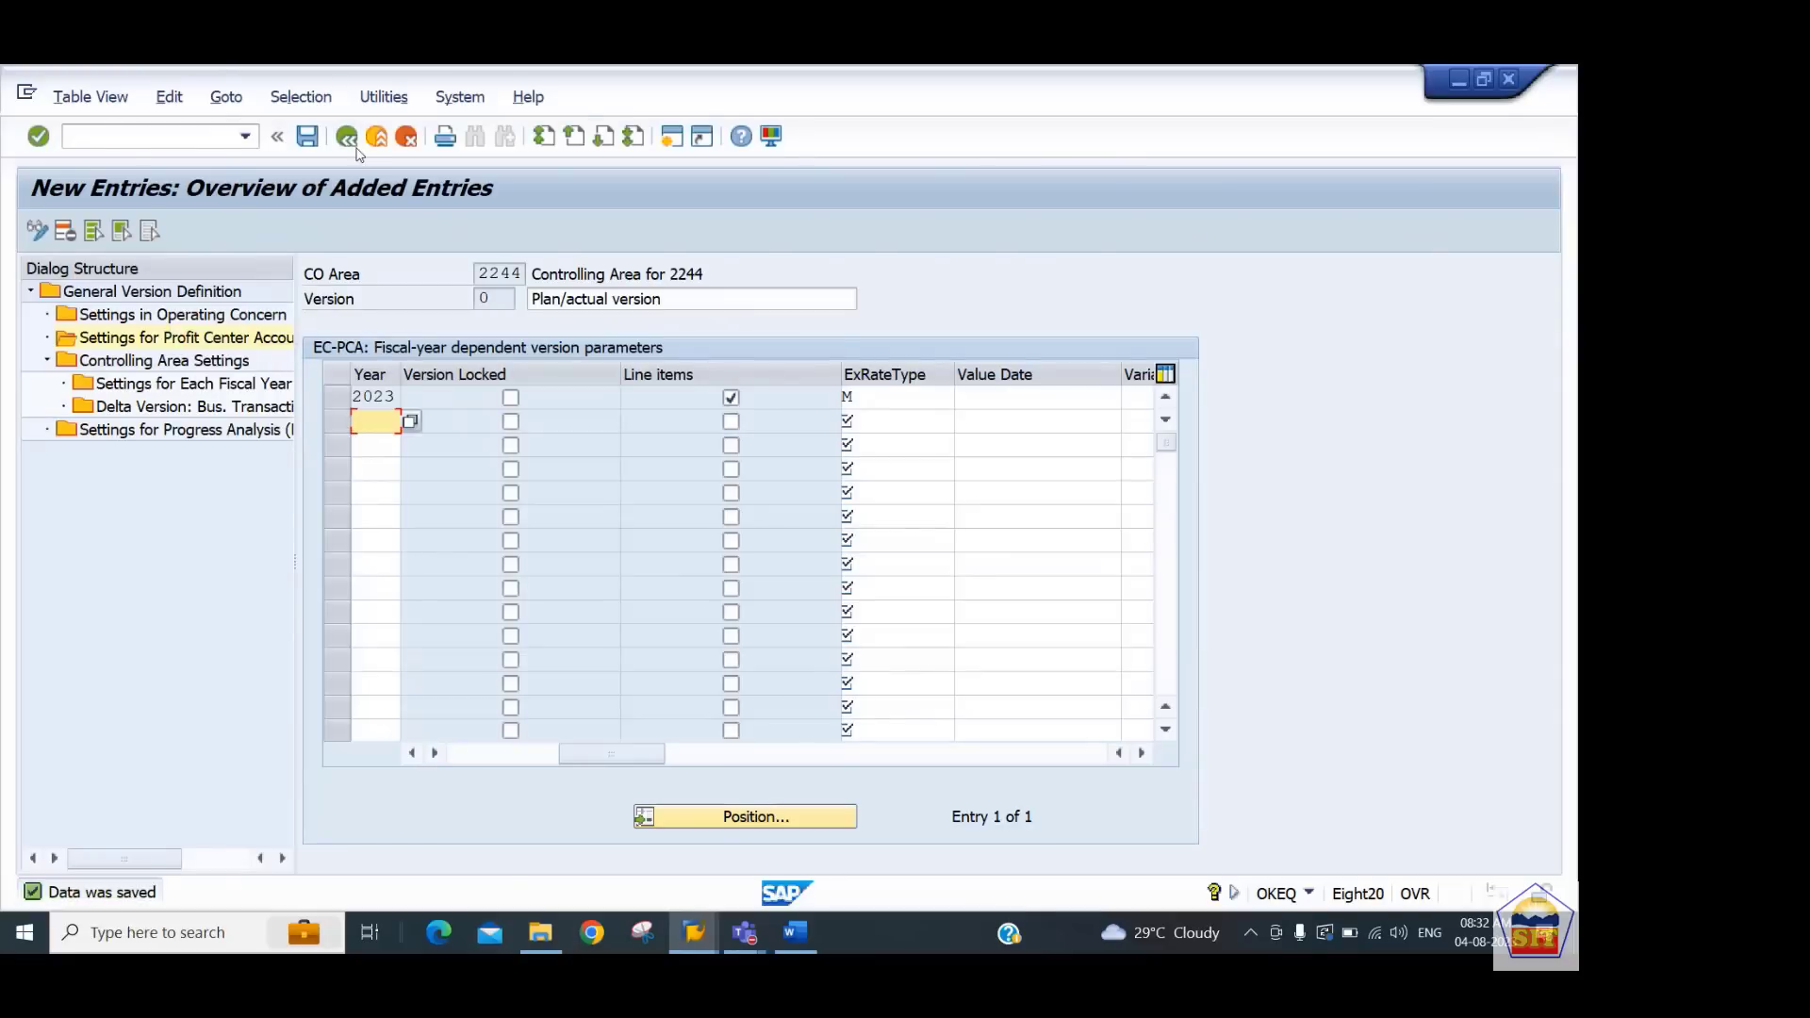
# Switch to the Word notes, read step 6 on number ranges for local documents, and return to SAP
pyautogui.click(349, 140)
pyautogui.hotkey('alt', 'Tab')
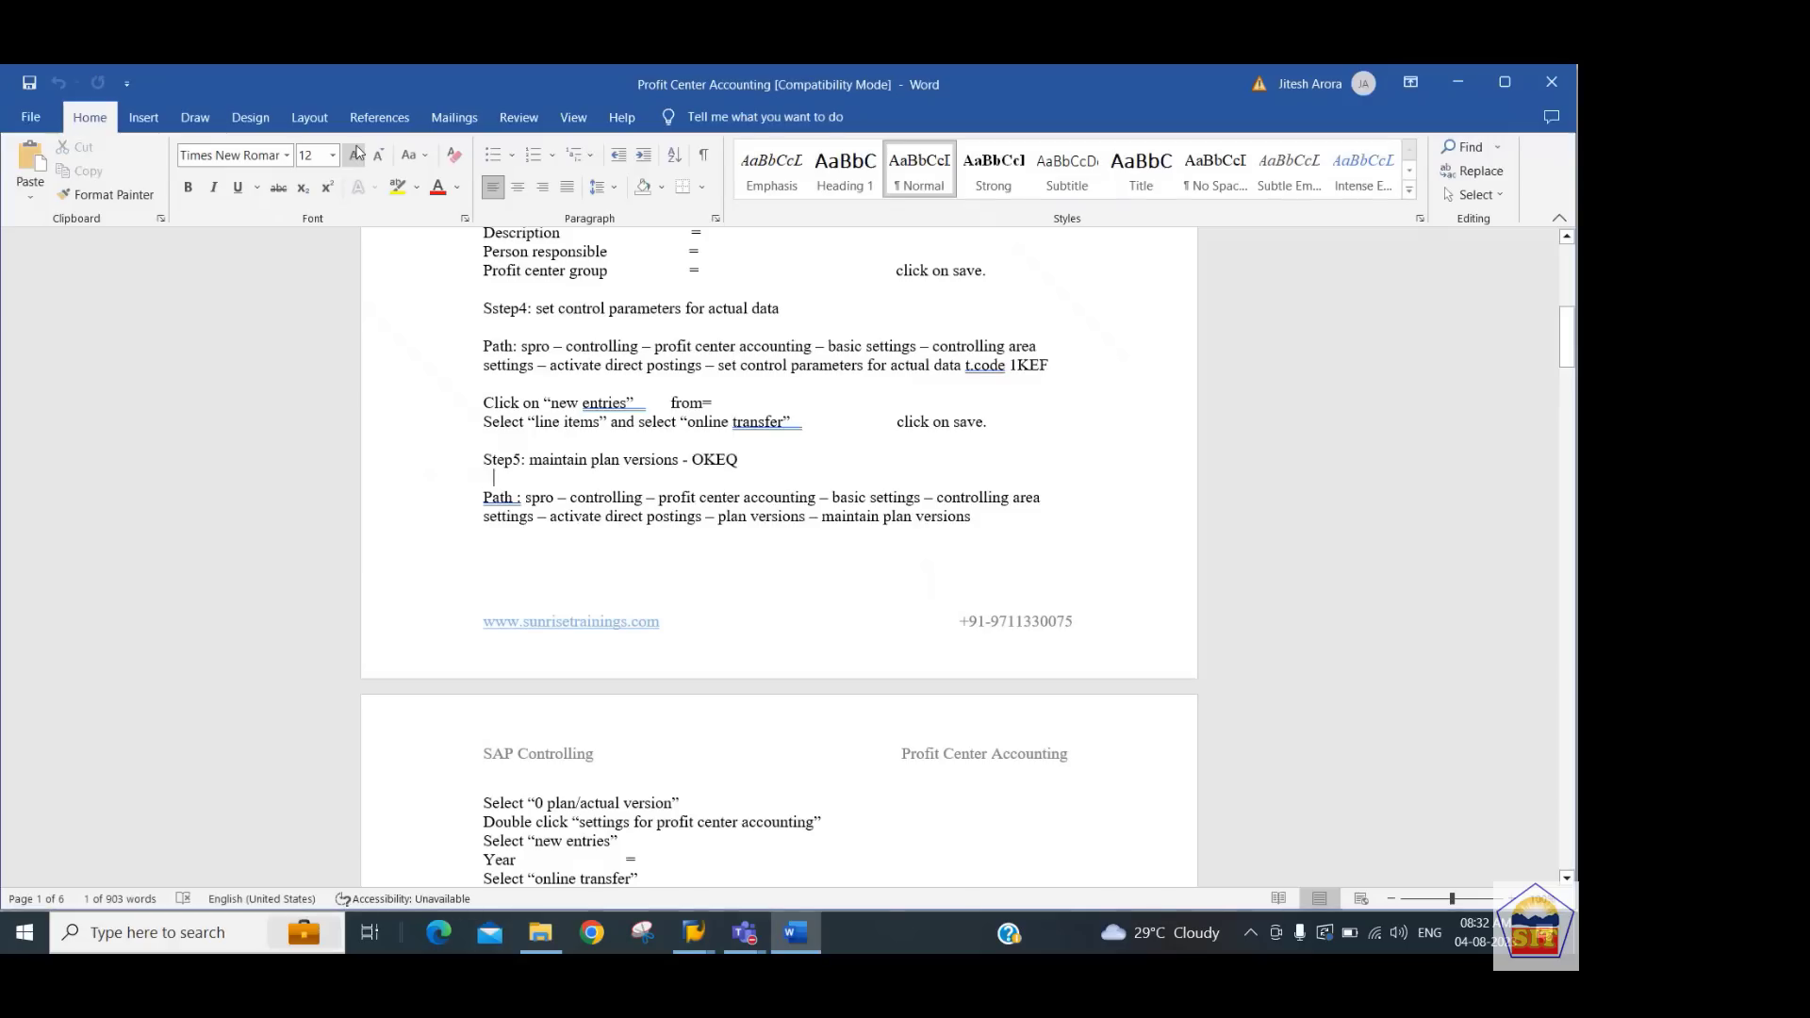
pyautogui.press('Down')
pyautogui.press('Down')
pyautogui.press('Down')
pyautogui.press('Down')
pyautogui.press('Down')
pyautogui.press('Down')
pyautogui.press('Down')
pyautogui.press('Down')
pyautogui.press('Down')
pyautogui.press('Down')
pyautogui.press('Down')
pyautogui.press('Down')
pyautogui.press('Down')
pyautogui.press('Down')
pyautogui.press('Down')
pyautogui.press('Down')
pyautogui.press('Down')
pyautogui.press('Down')
pyautogui.press('Down')
pyautogui.press('Down')
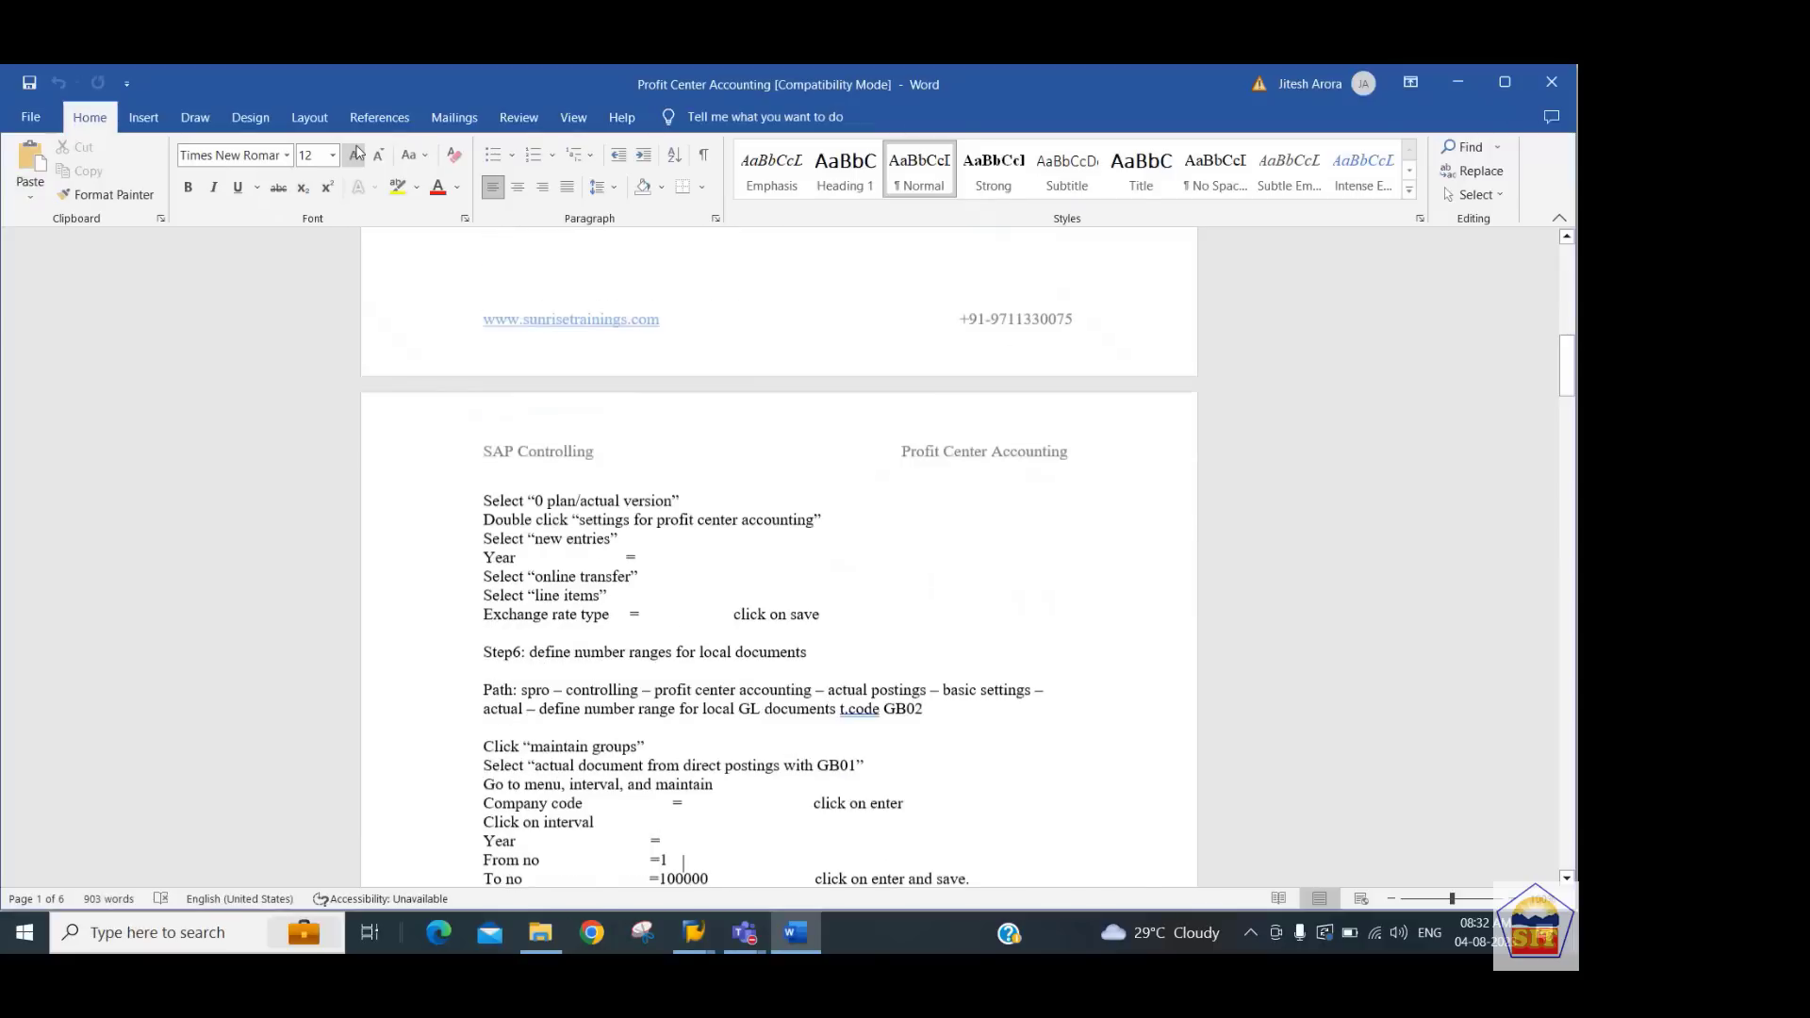
pyautogui.press('Up')
pyautogui.press('Up')
pyautogui.press('Up')
pyautogui.press('Up')
pyautogui.press('Up')
pyautogui.press('Up')
pyautogui.press('Up')
pyautogui.press('Up')
pyautogui.press('Up')
pyautogui.press('Up')
pyautogui.press('Up')
pyautogui.press('Up')
pyautogui.press('Down')
pyautogui.press('Down')
pyautogui.press('Down')
pyautogui.press('Down')
pyautogui.press('Down')
pyautogui.press('Down')
pyautogui.press('Down')
pyautogui.press('Down')
pyautogui.press('Down')
pyautogui.press('Down')
pyautogui.press('Down')
pyautogui.press('Down')
pyautogui.press('Down')
pyautogui.press('Down')
pyautogui.press('Down')
pyautogui.press('Down')
pyautogui.press('Down')
pyautogui.press('Down')
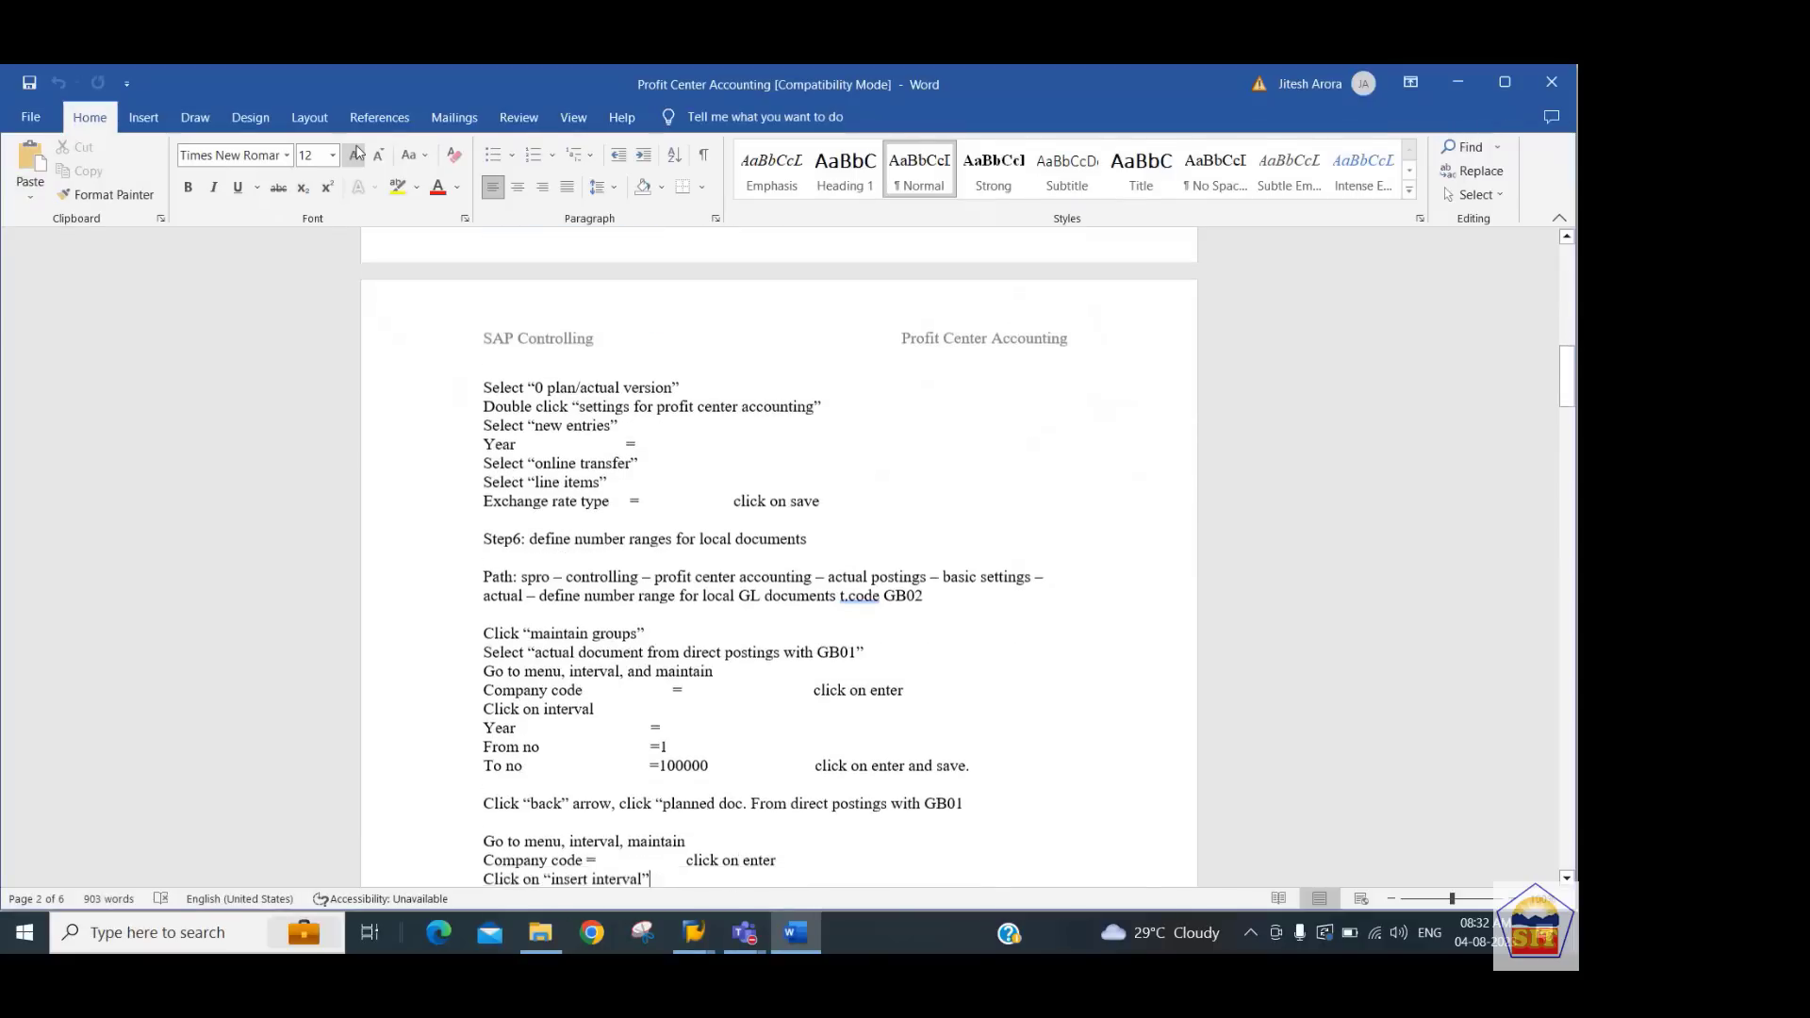
pyautogui.press('Down')
pyautogui.press('Down')
pyautogui.press('Down')
pyautogui.press('Down')
pyautogui.press('Down')
pyautogui.press('Down')
pyautogui.press('Down')
pyautogui.press('Down')
pyautogui.hotkey('alt', 'Tab')
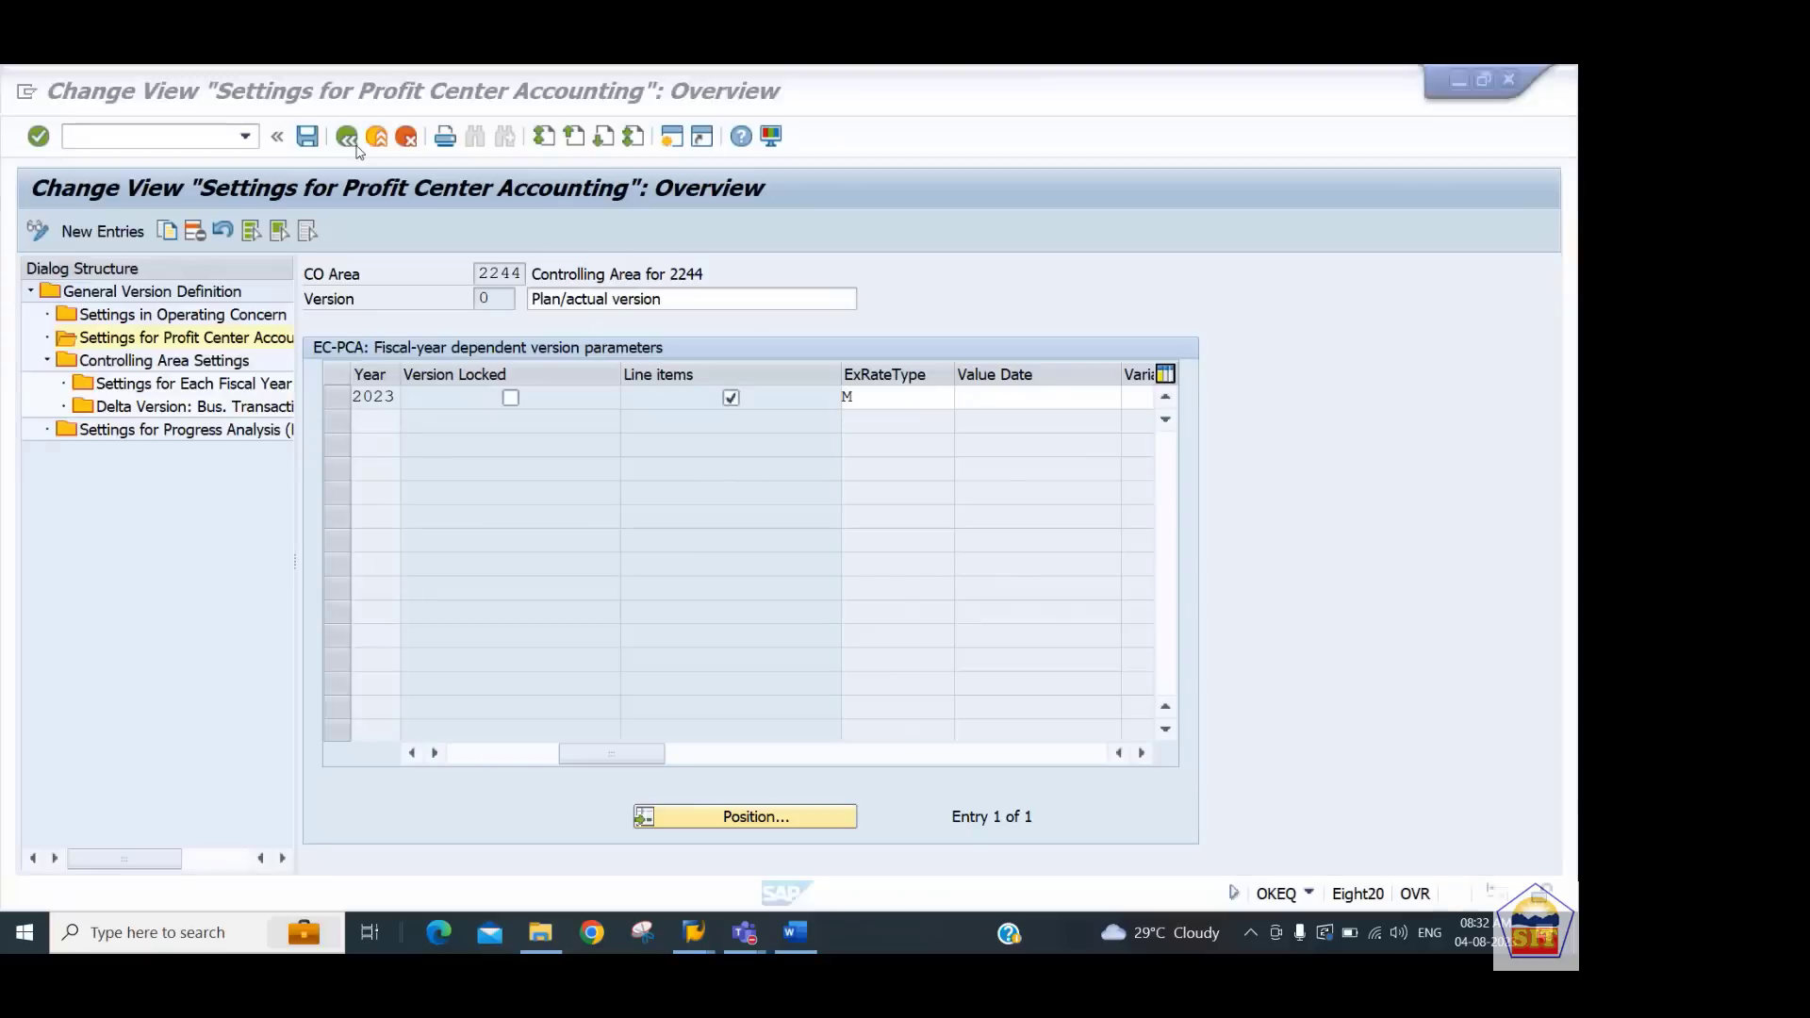
# Start transaction GB02 and copy the local GL document number ranges from company code 0001 to 2244
pyautogui.click(84, 136)
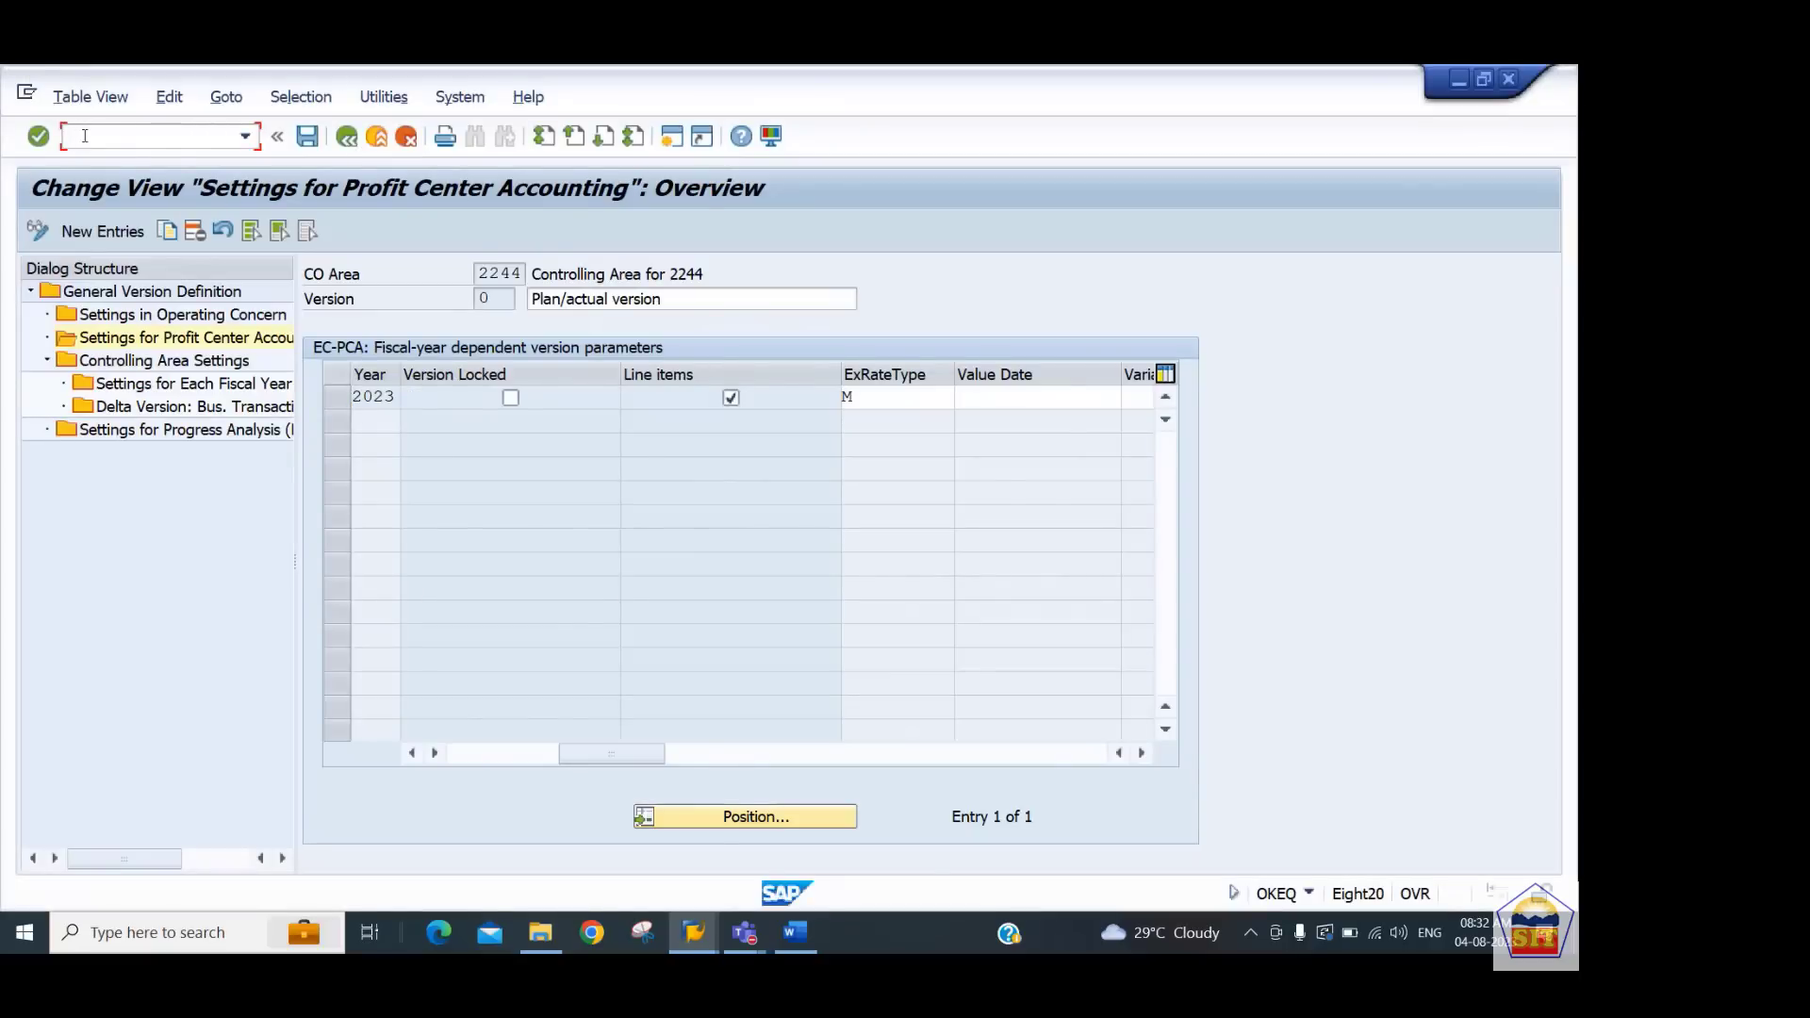
pyautogui.write('/ngb02')
pyautogui.press('Return')
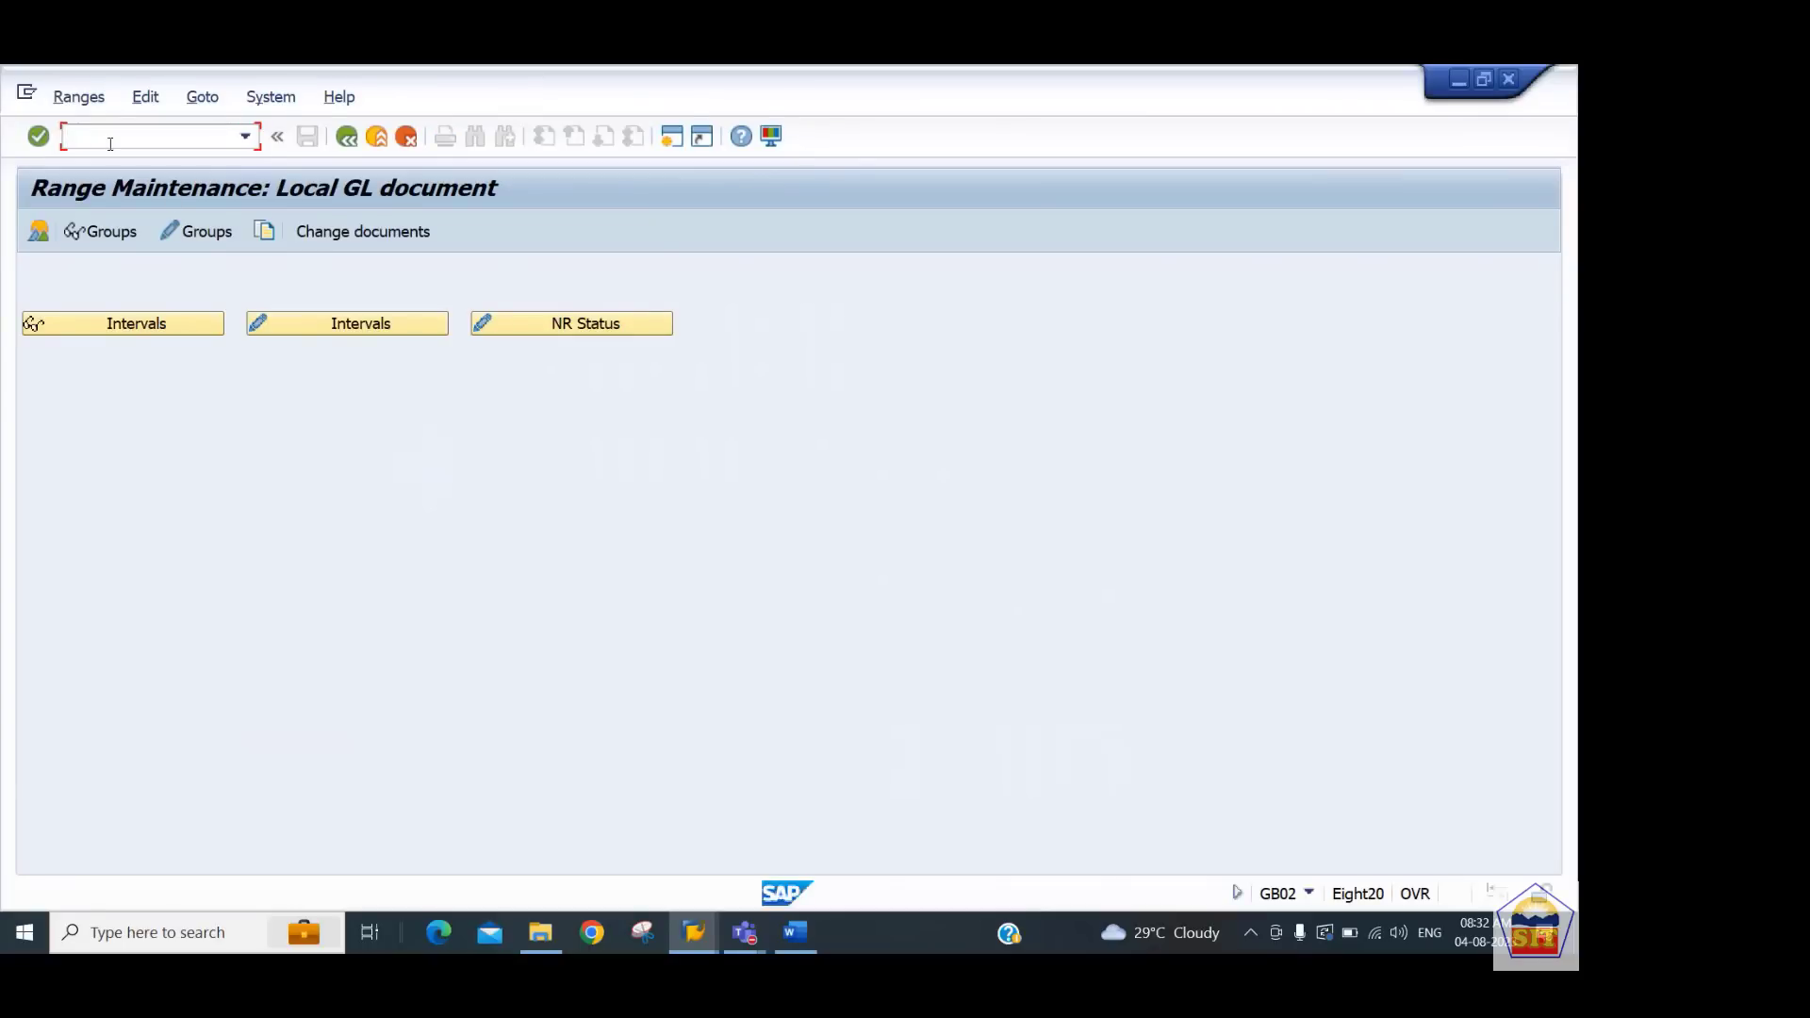
pyautogui.click(264, 233)
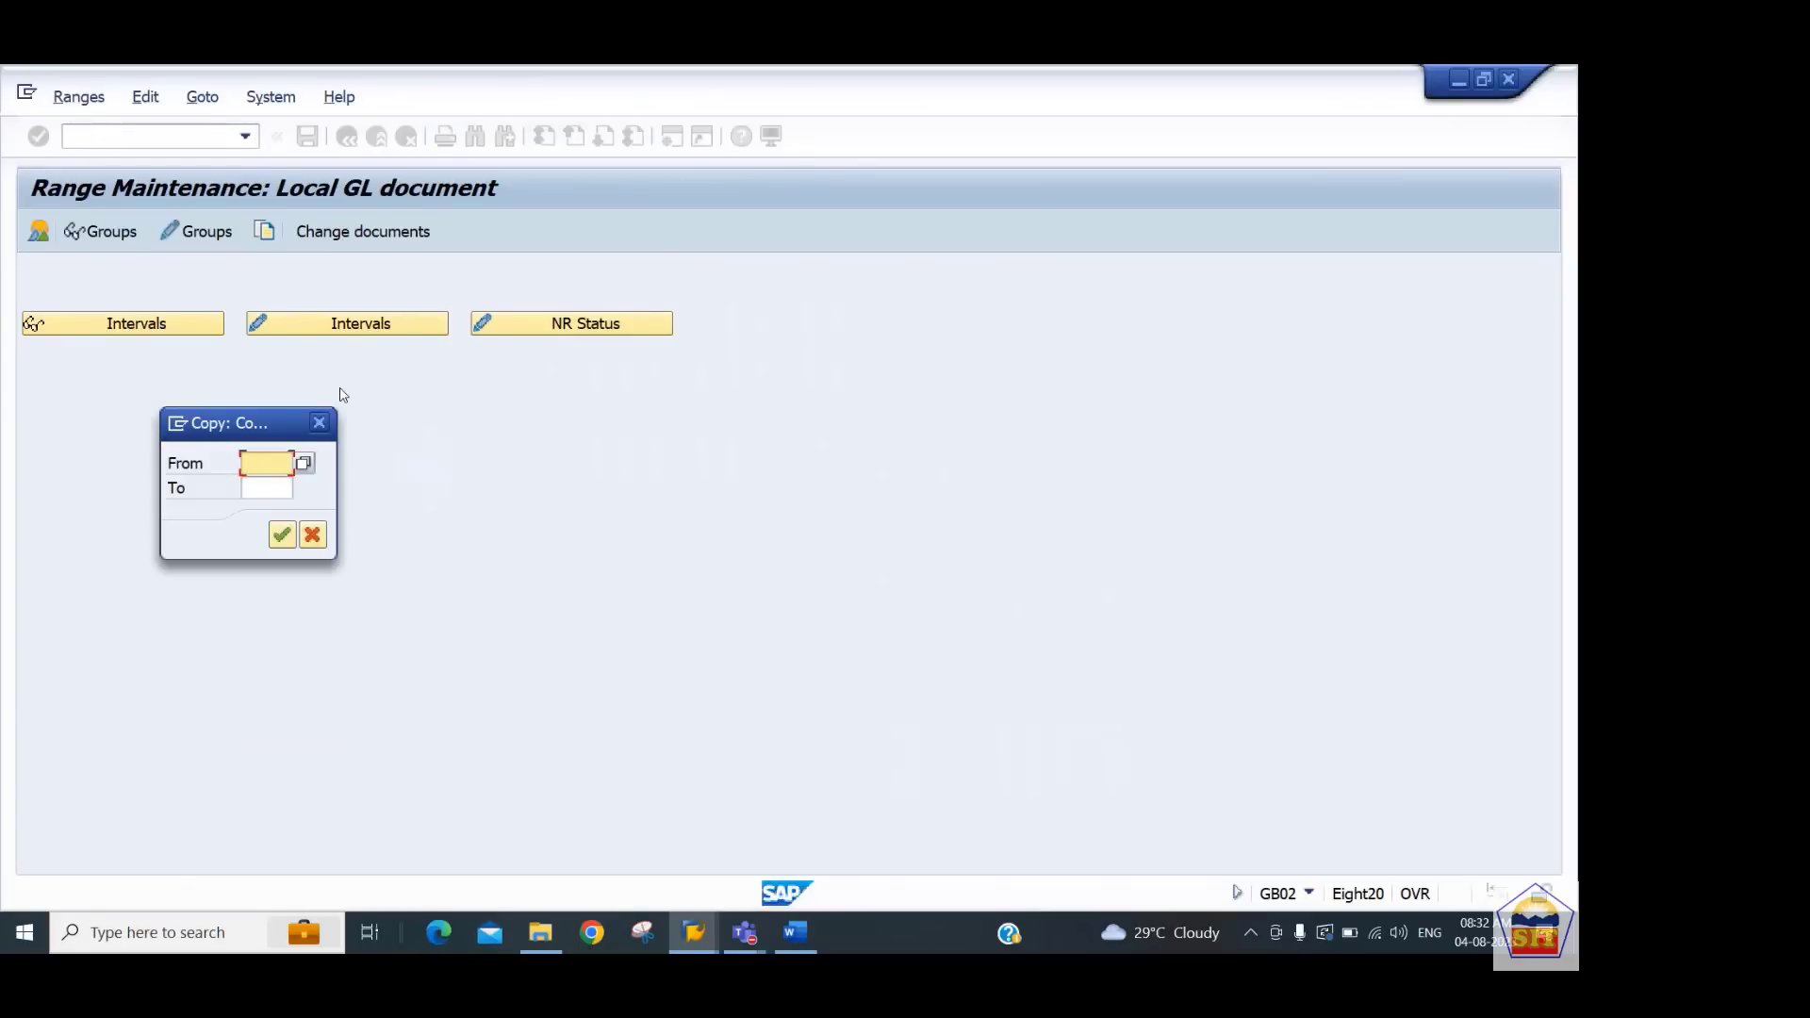
pyautogui.write('0001')
pyautogui.press('Tab')
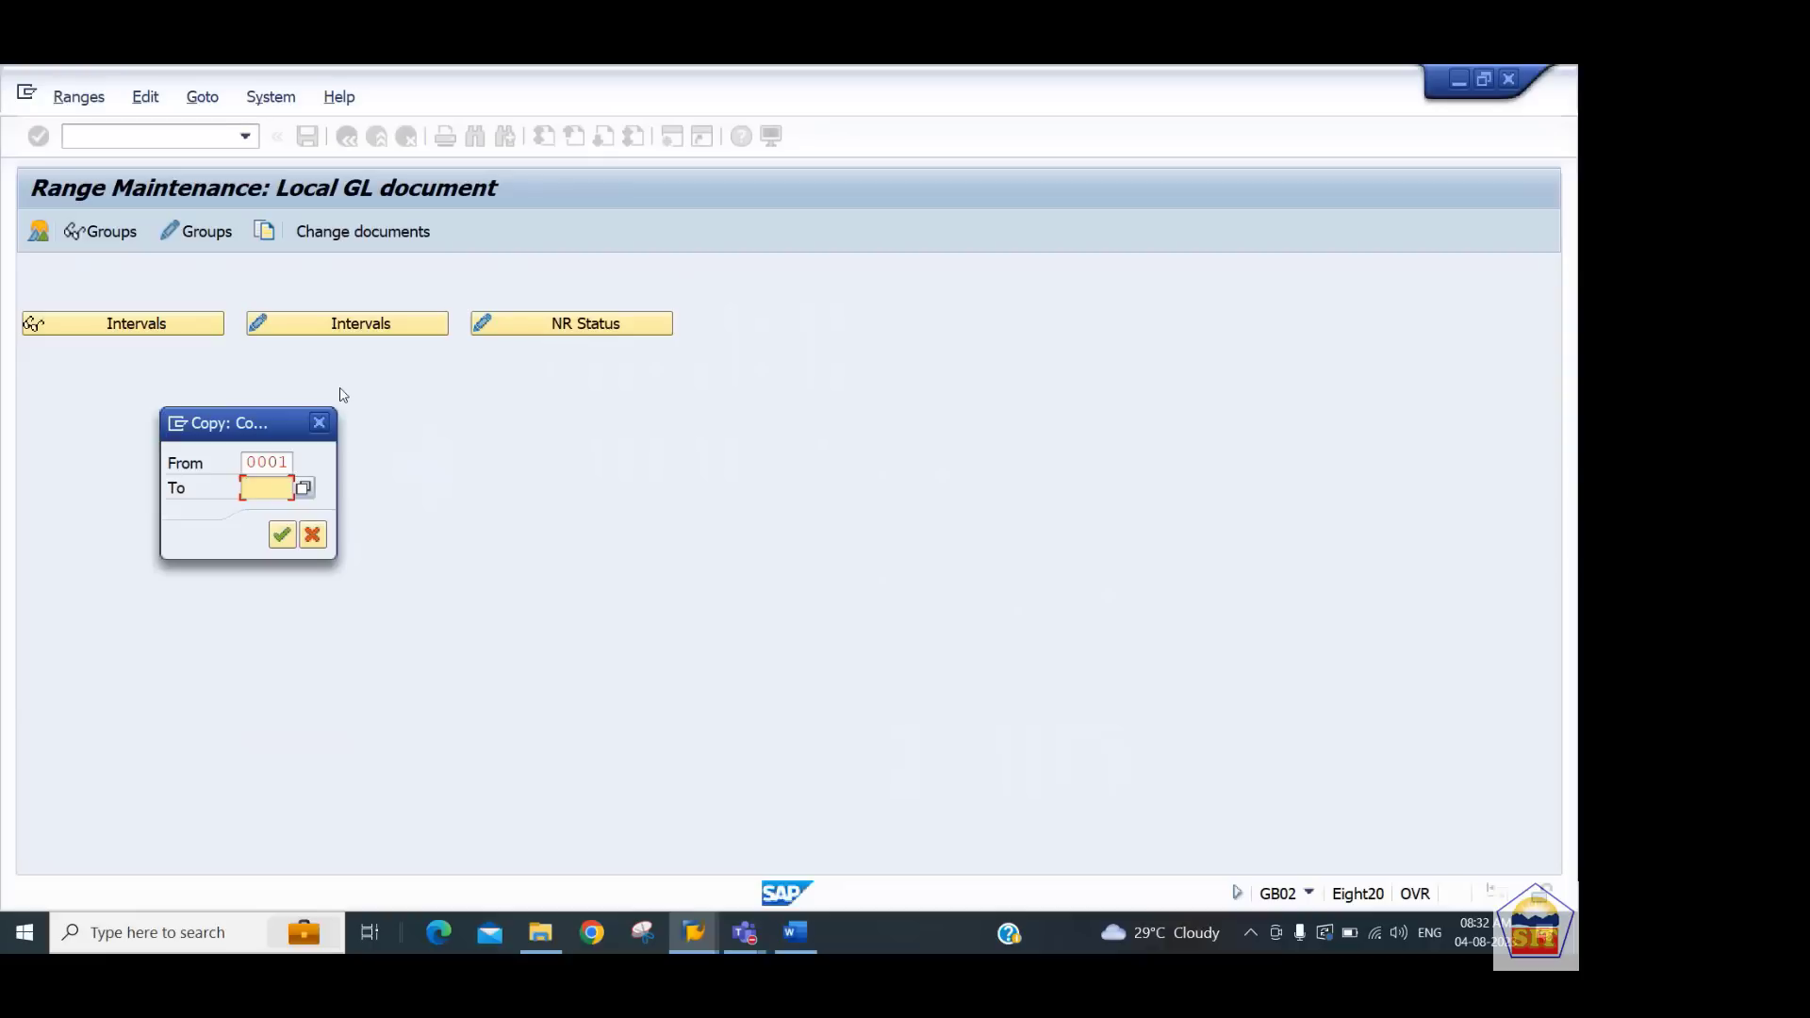
pyautogui.write('2244')
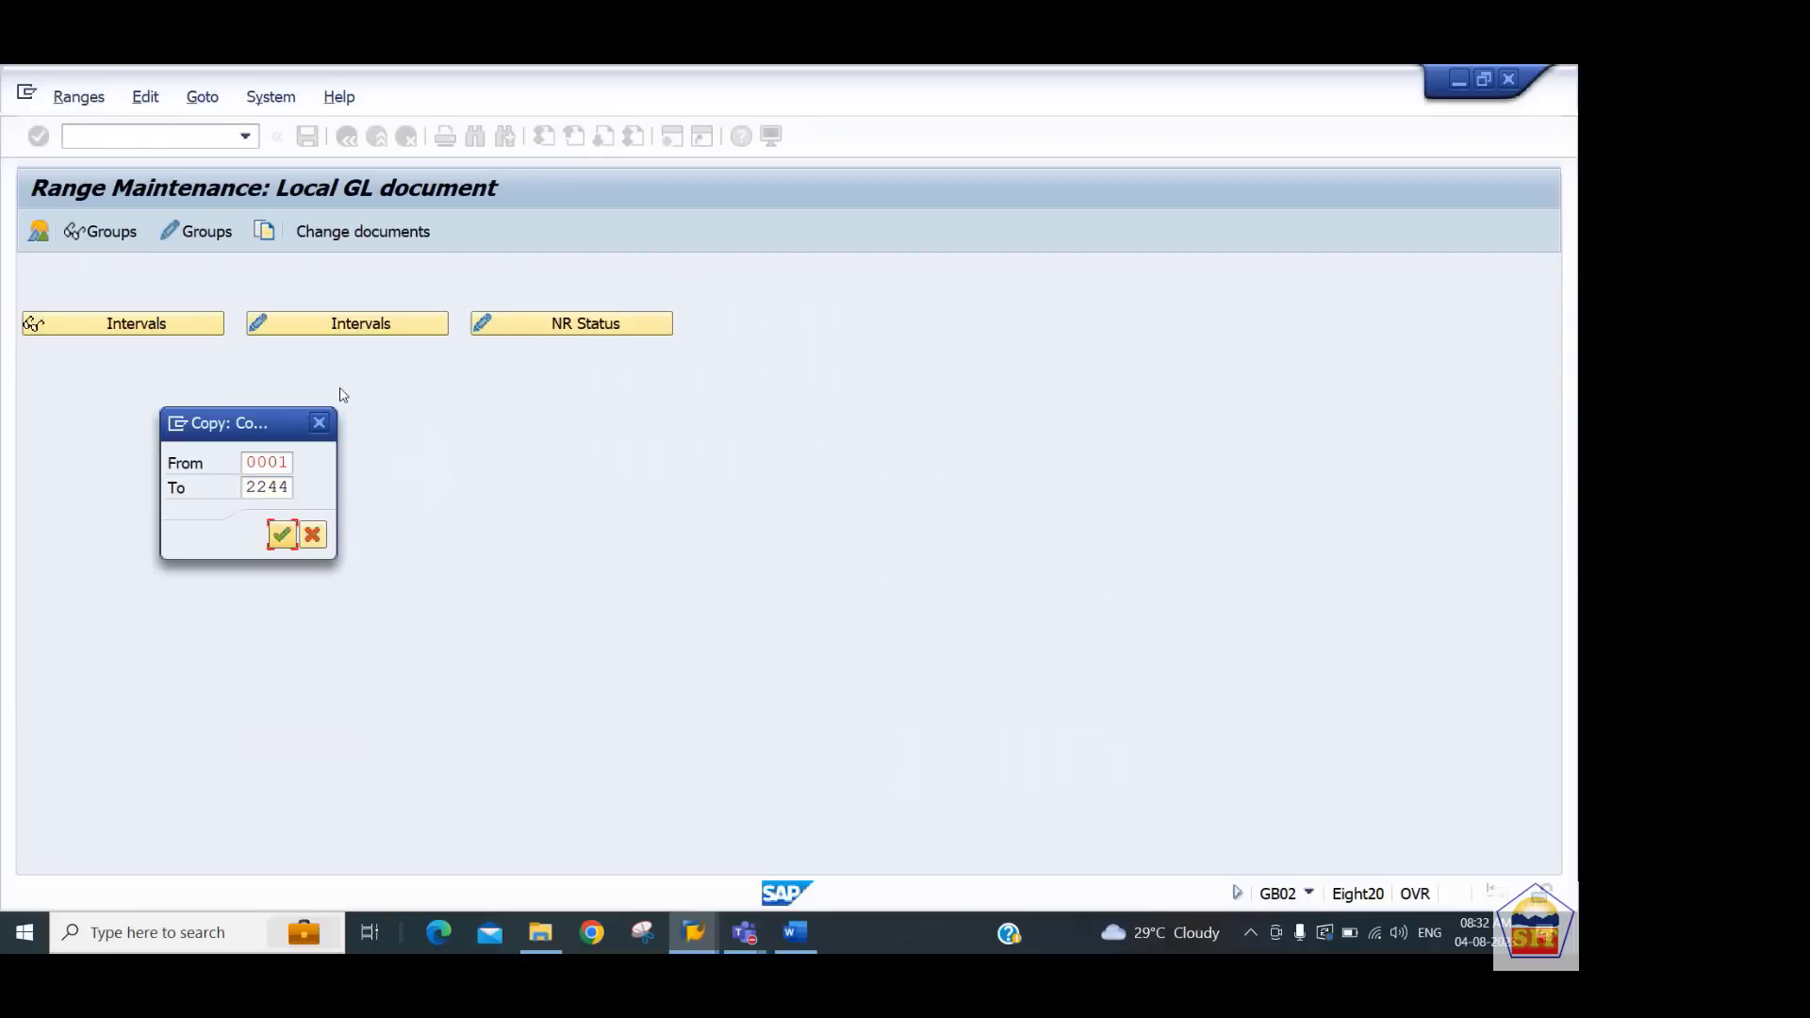
pyautogui.press('Return')
pyautogui.press('Return')
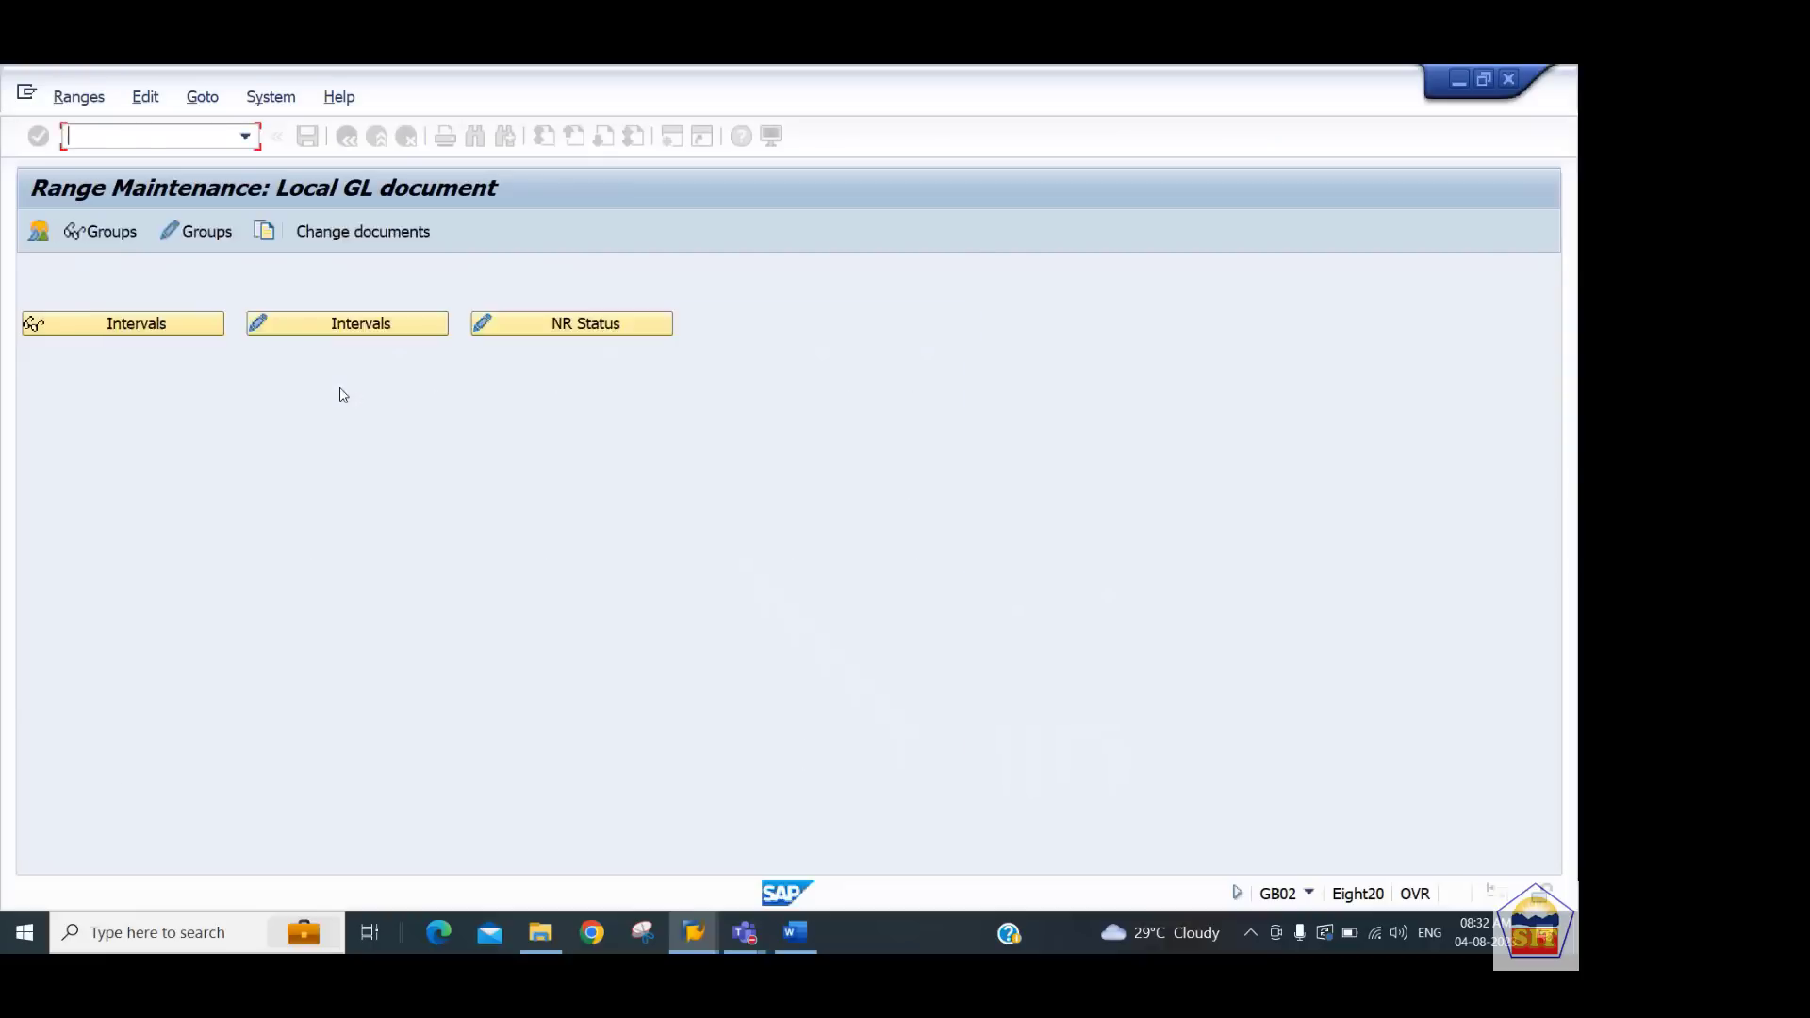
# Display the number range intervals for company code 2244 and leave the transaction
pyautogui.click(177, 327)
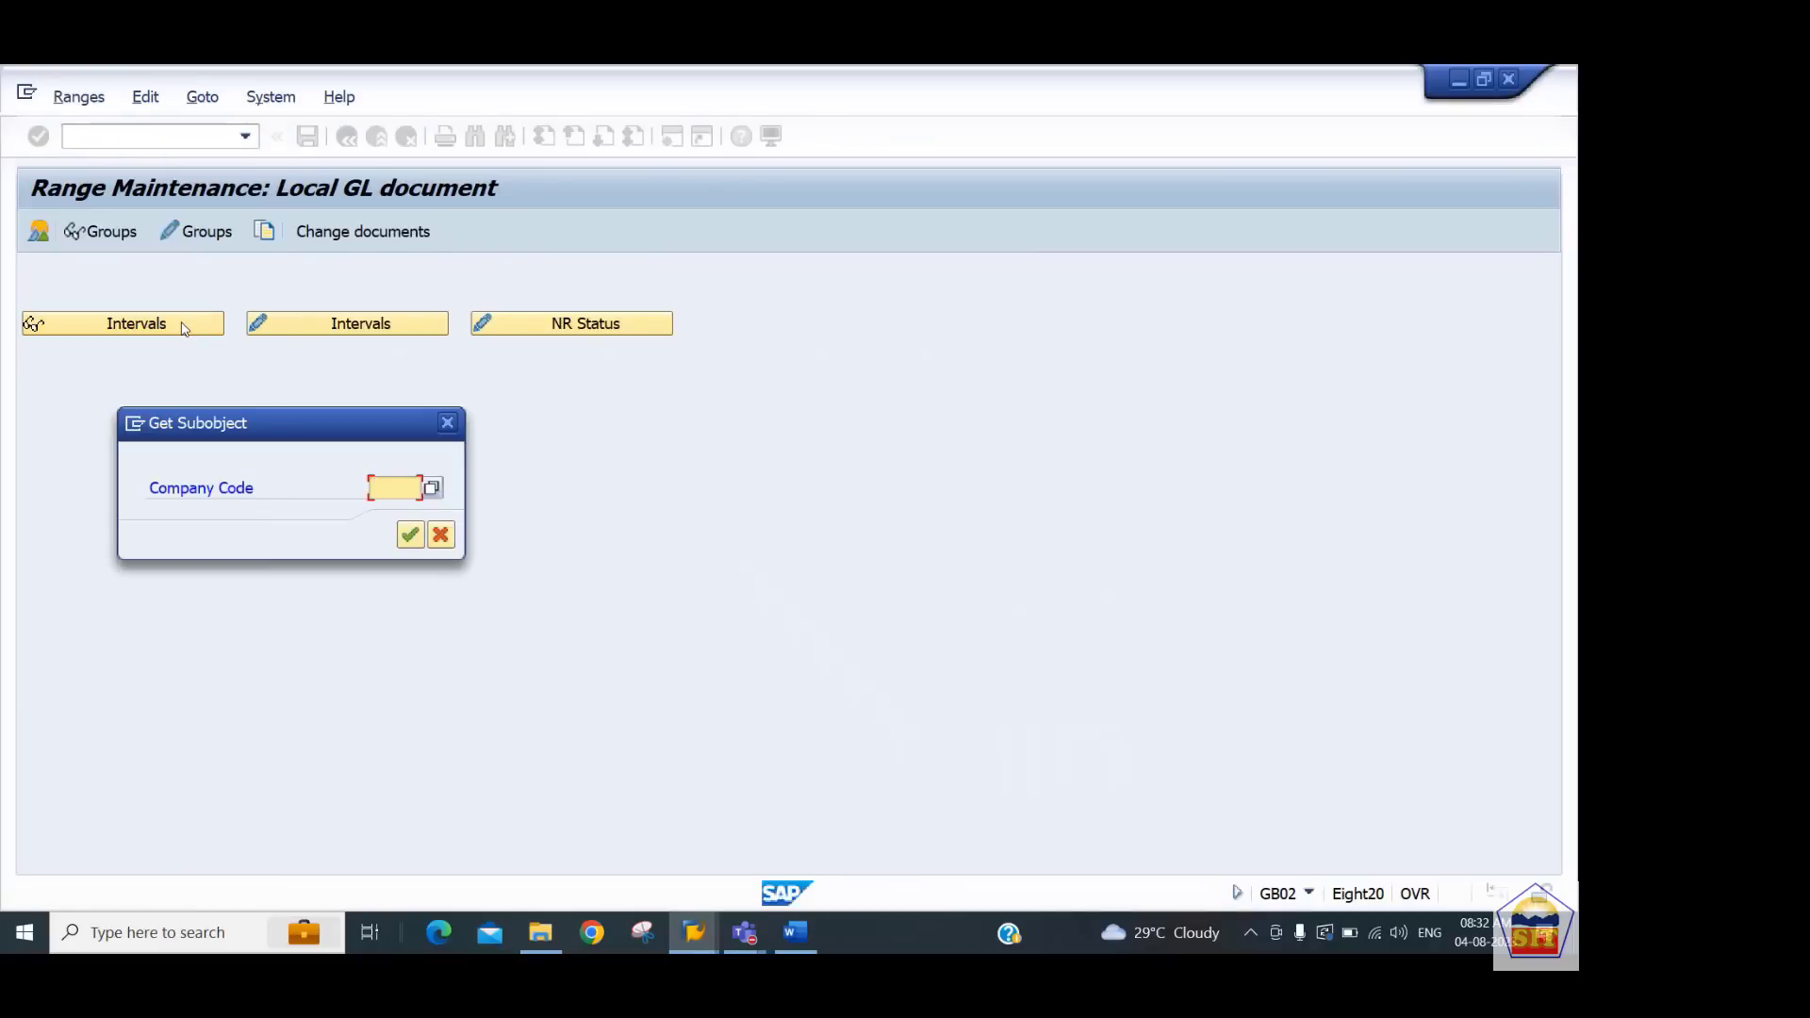
pyautogui.write('2244')
pyautogui.press('Return')
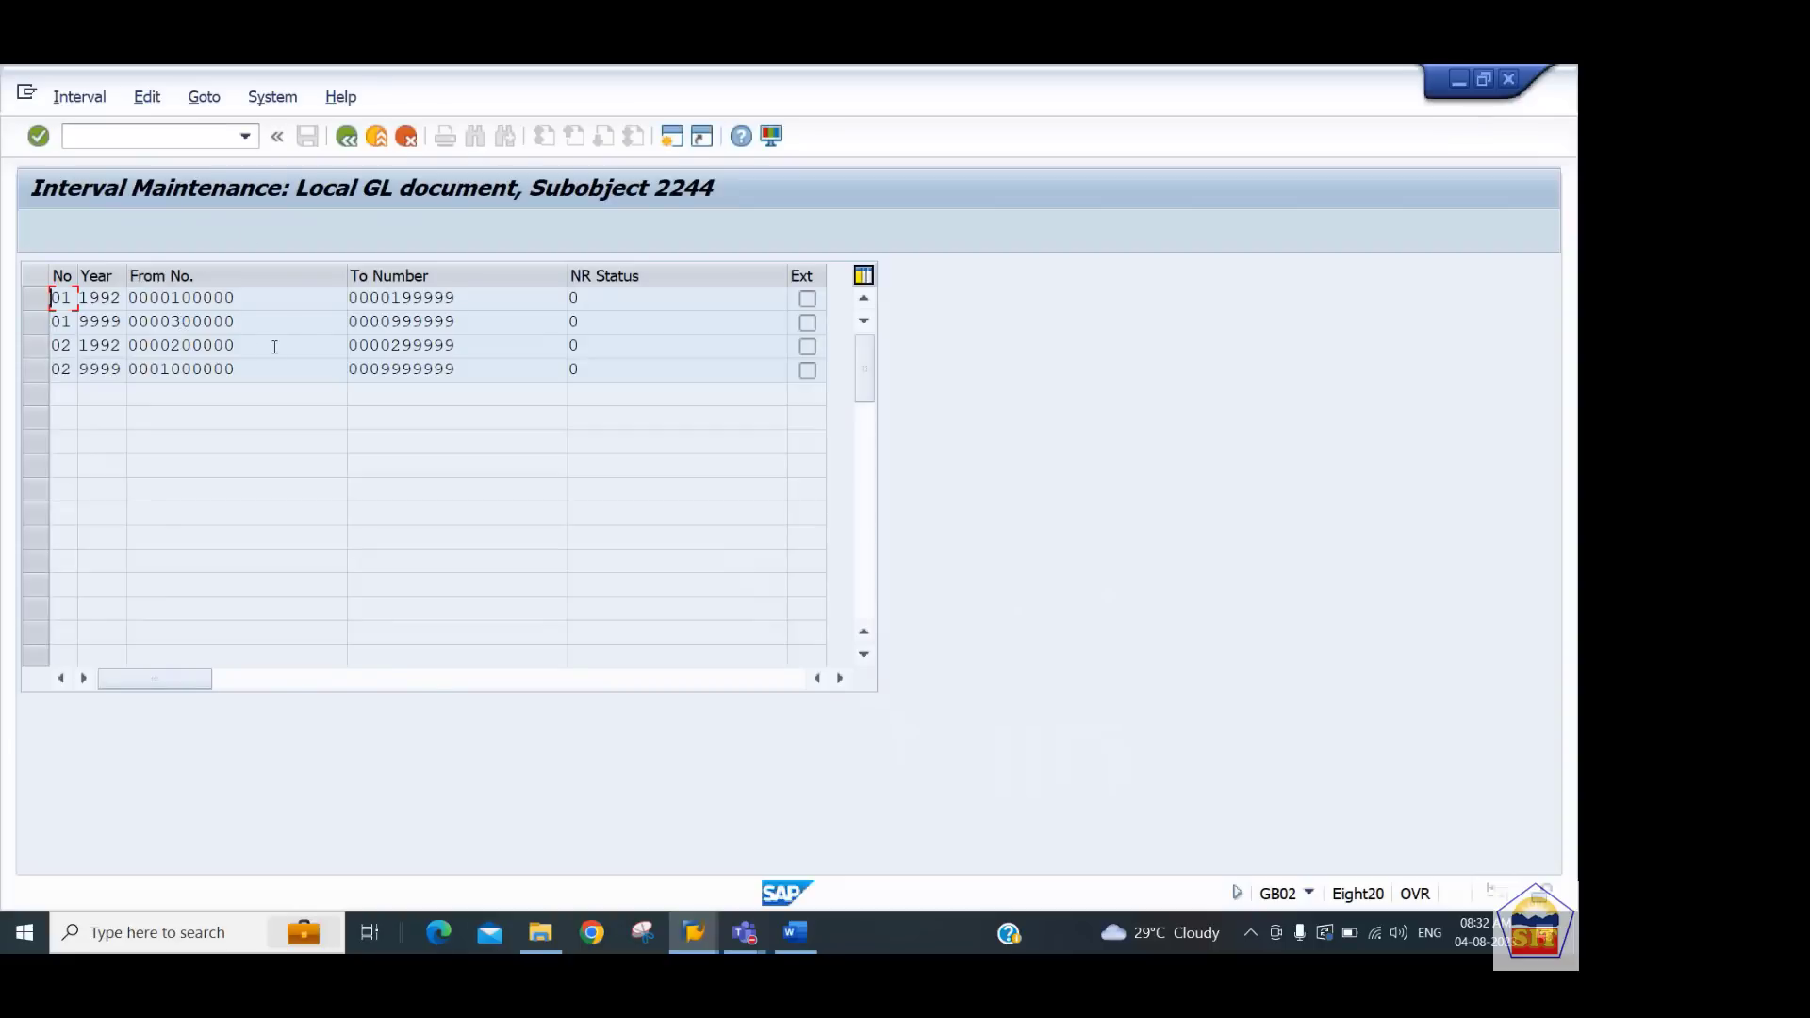
pyautogui.click(351, 141)
pyautogui.click(350, 142)
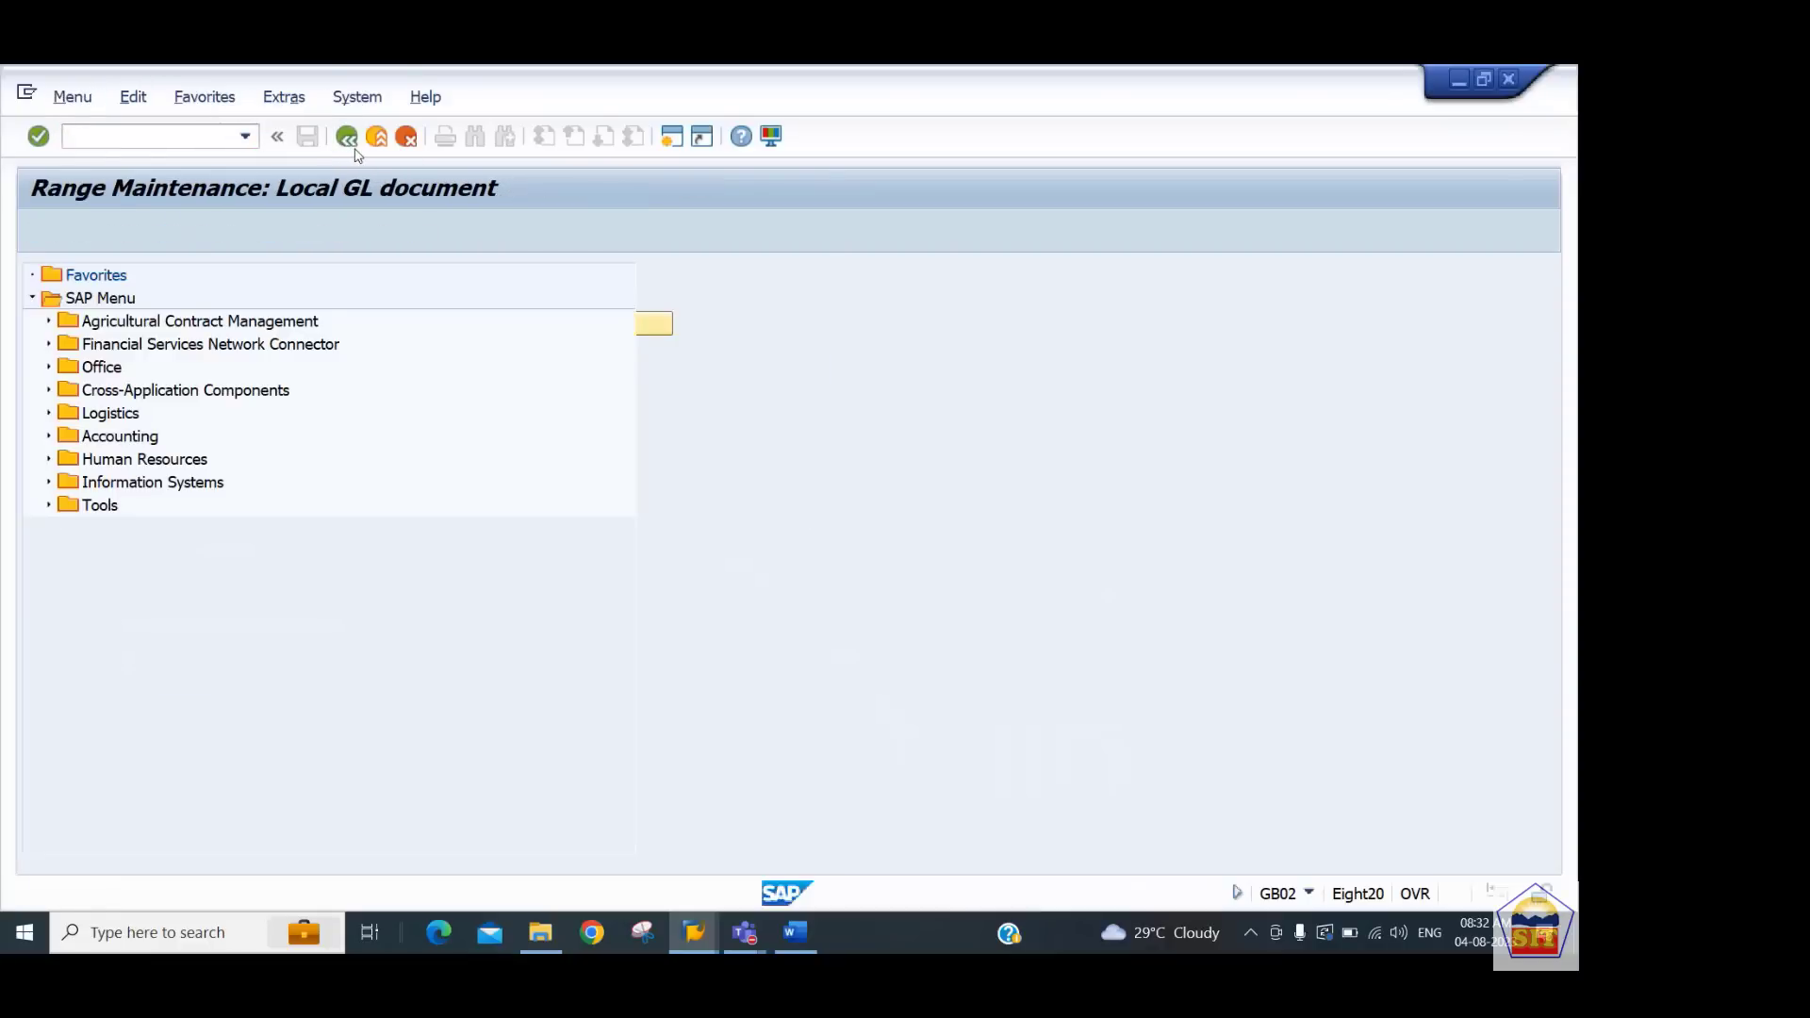
# Switch to the Word notes and read step 7 on creating profit centers
pyautogui.hotkey('alt', 'Tab')
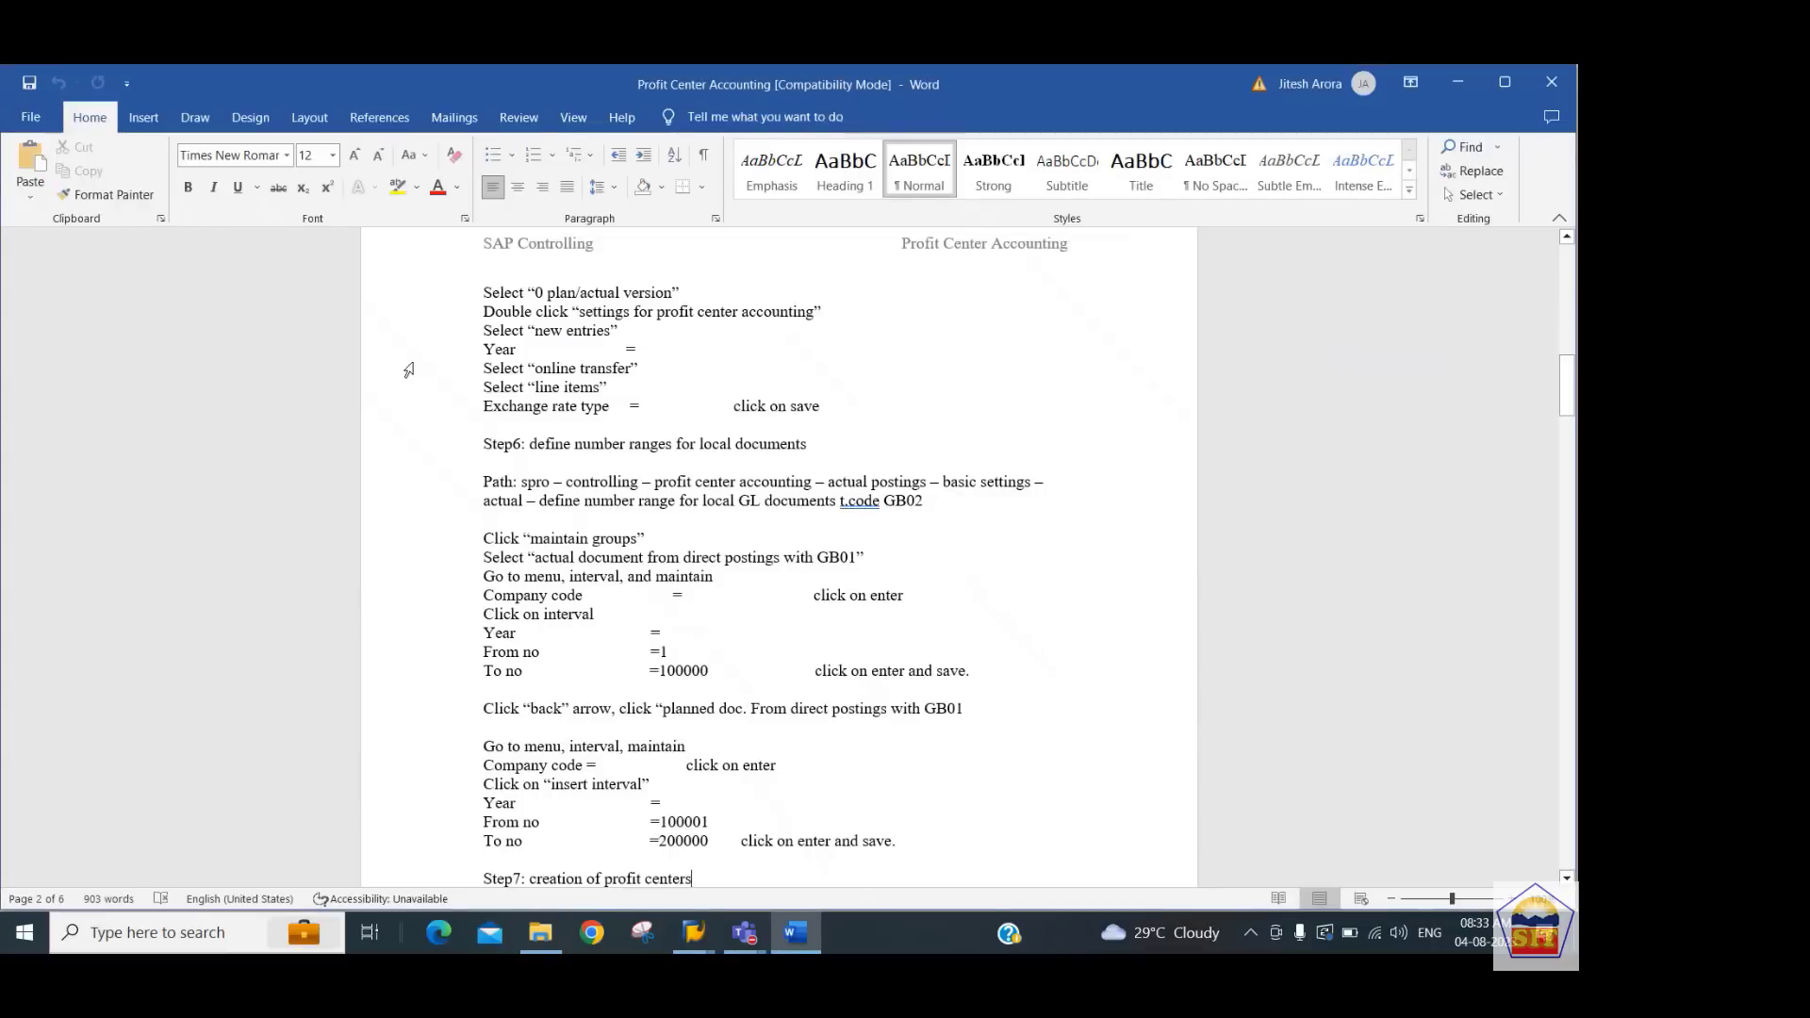
pyautogui.press('Down')
pyautogui.press('Down')
pyautogui.press('Down')
pyautogui.press('Down')
pyautogui.press('Down')
pyautogui.press('Down')
pyautogui.press('Down')
pyautogui.press('Down')
pyautogui.press('Down')
pyautogui.press('Down')
pyautogui.press('Down')
pyautogui.press('Down')
pyautogui.press('Down')
pyautogui.press('Down')
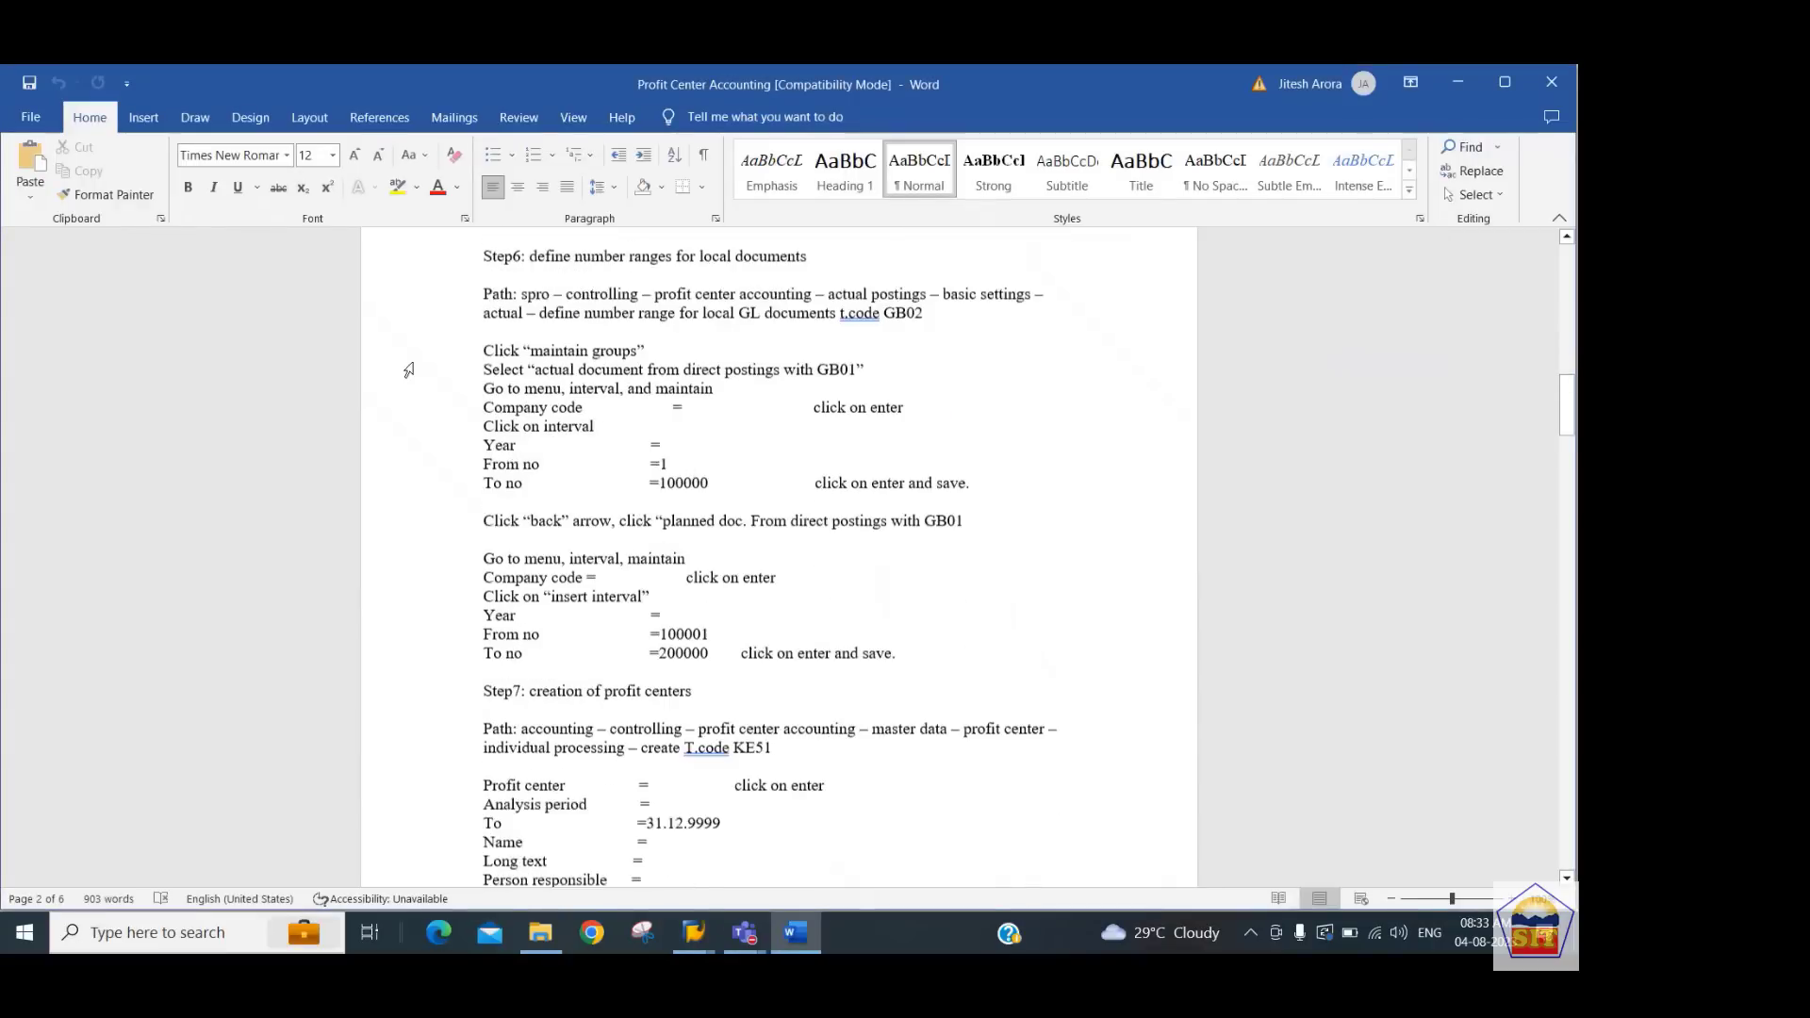
pyautogui.press('Down')
pyautogui.press('Down')
pyautogui.press('Down')
pyautogui.press('Down')
pyautogui.press('Down')
pyautogui.press('Down')
pyautogui.press('Down')
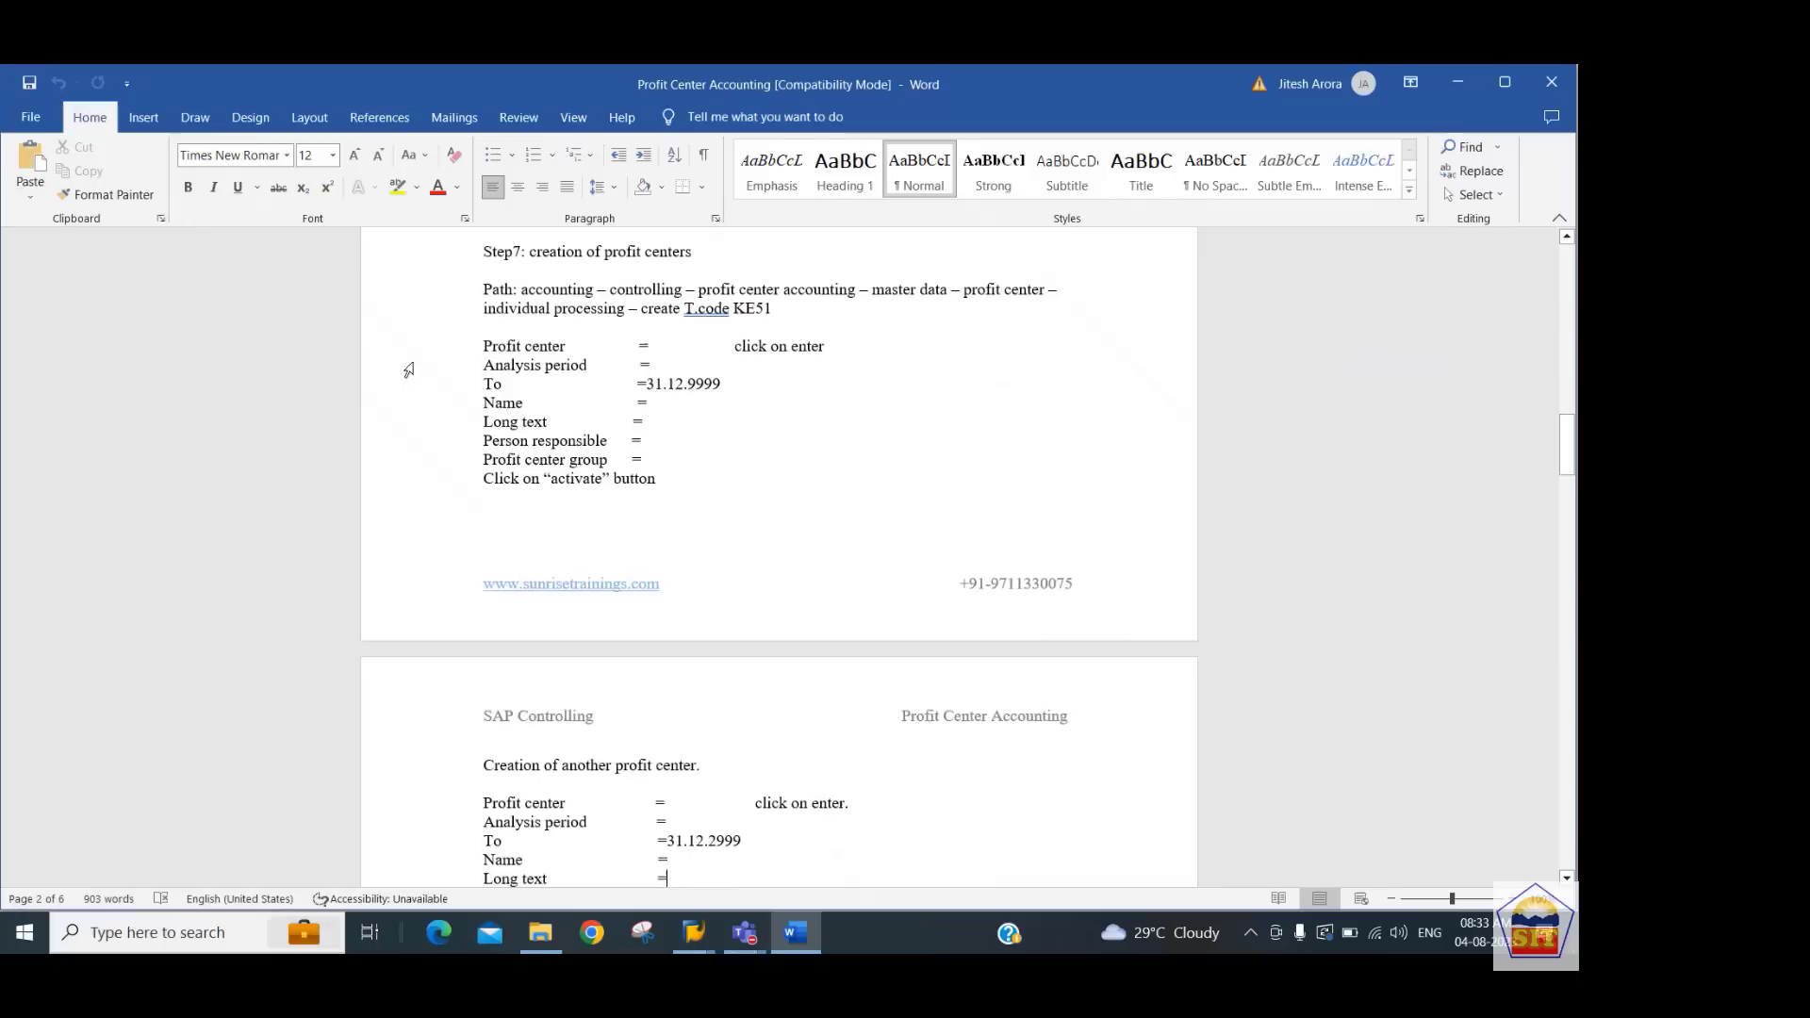
pyautogui.press('Up')
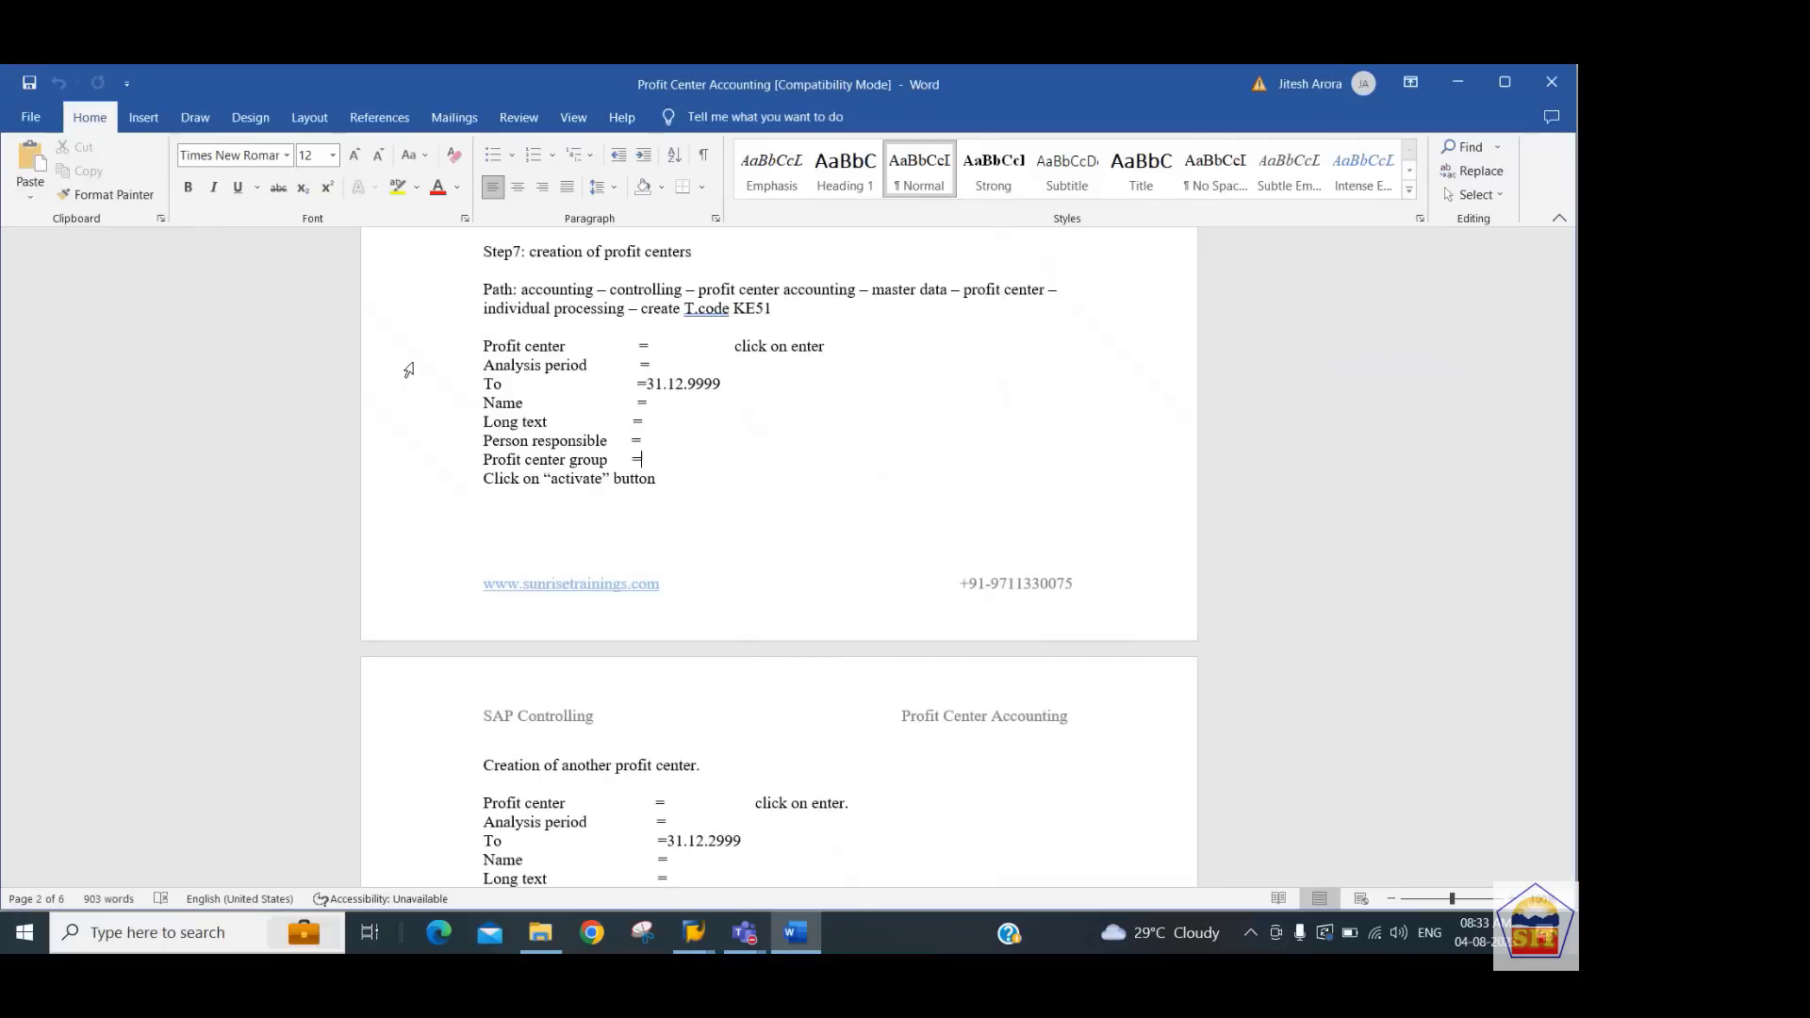
# Add an 'Analysis period =' line below the Profit center line in the notes
pyautogui.scroll(4, 409, 369)
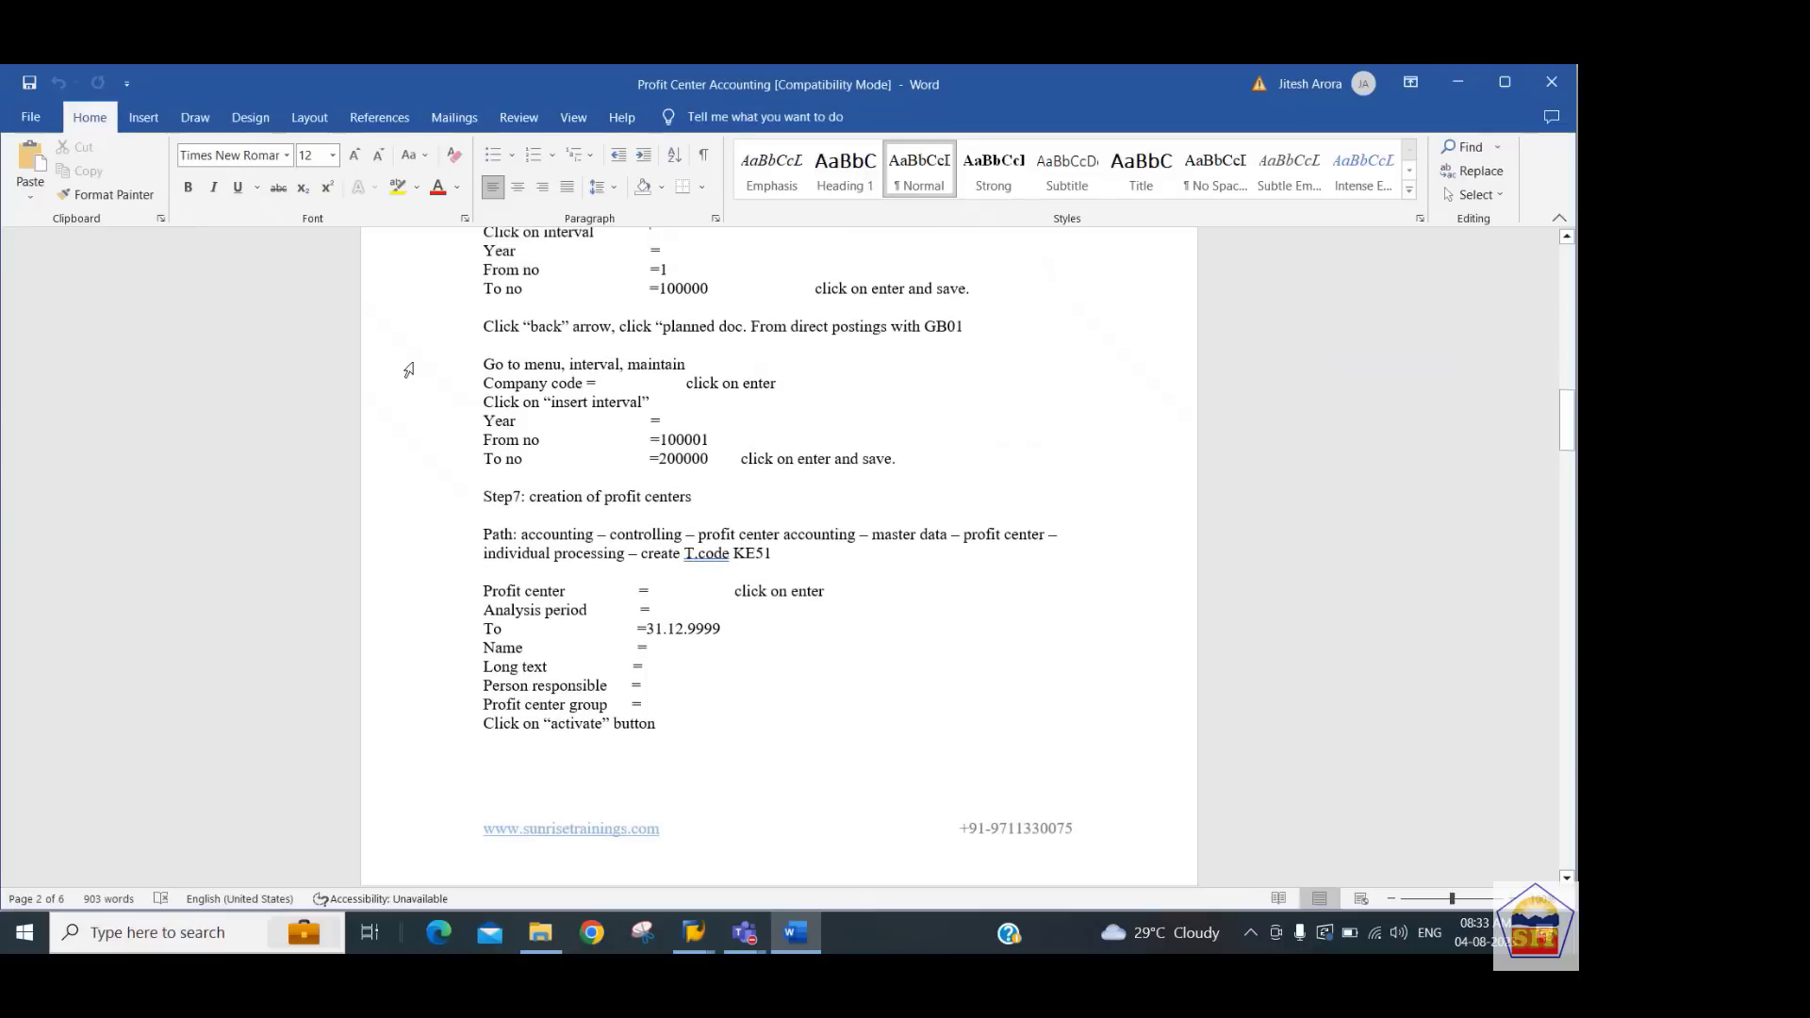
pyautogui.scroll(5, 408, 369)
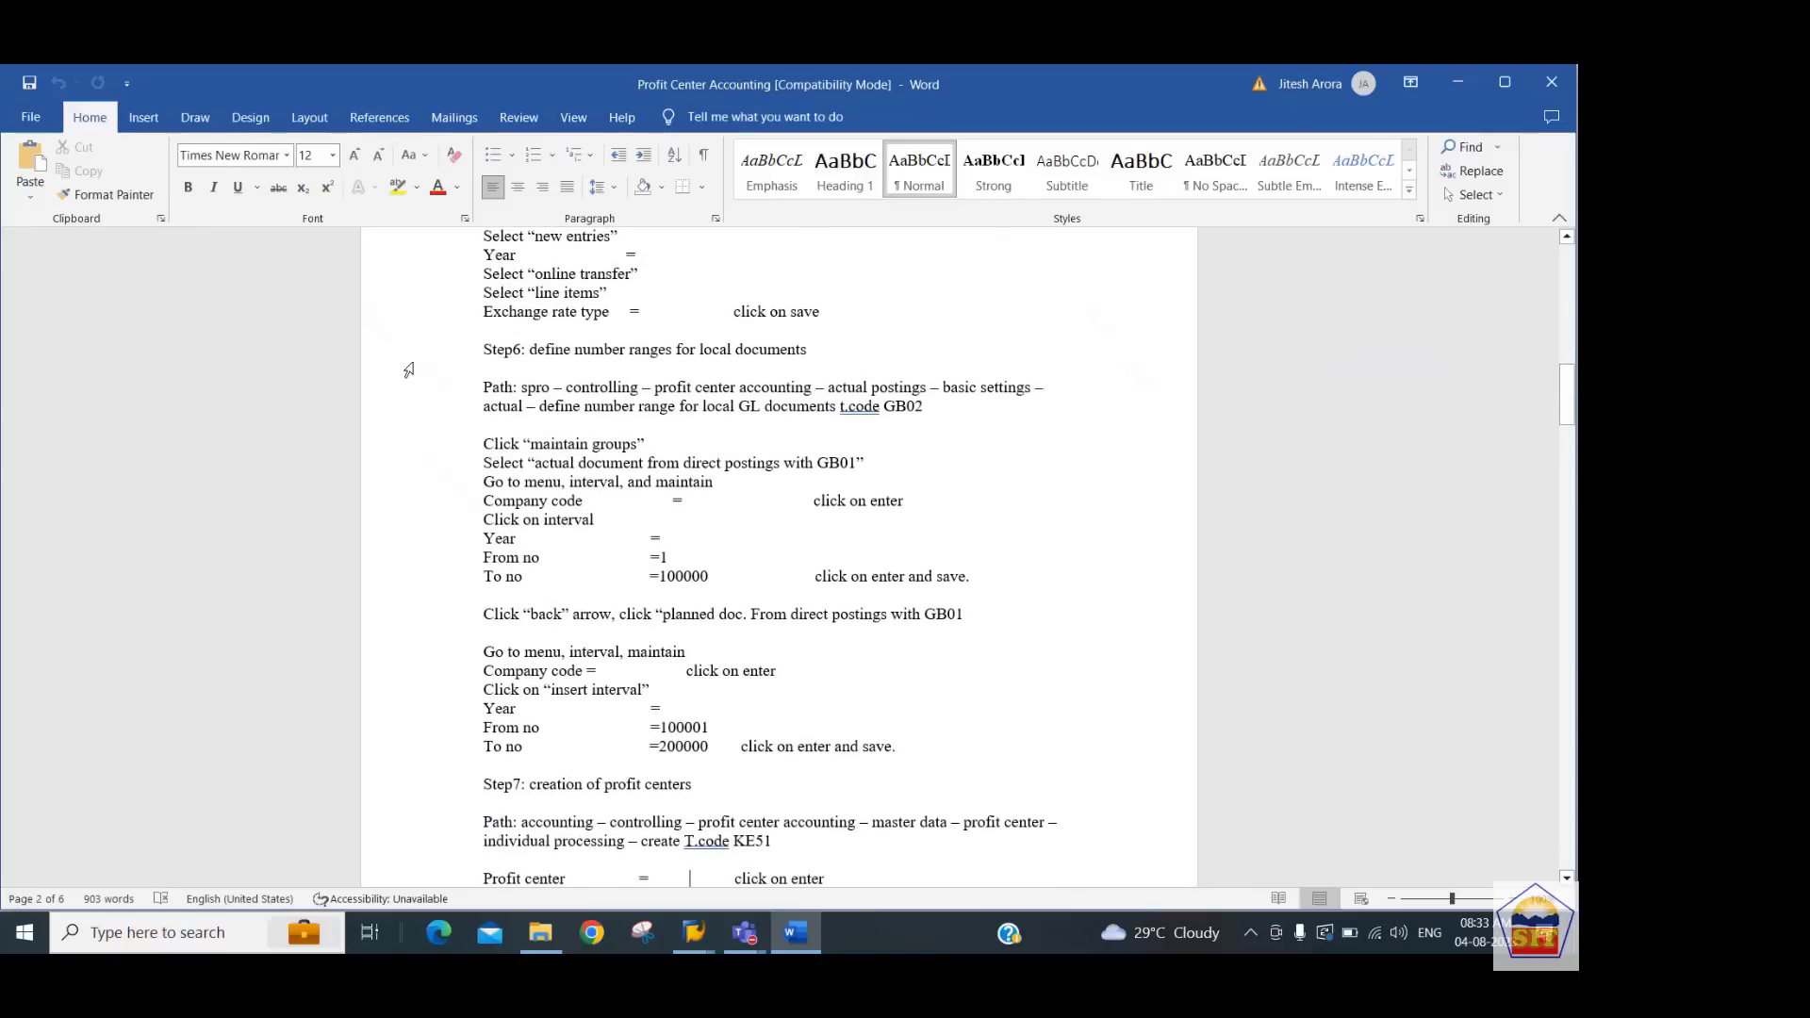
pyautogui.press('End')
pyautogui.press('Return')
pyautogui.write('Analysis period\t=')
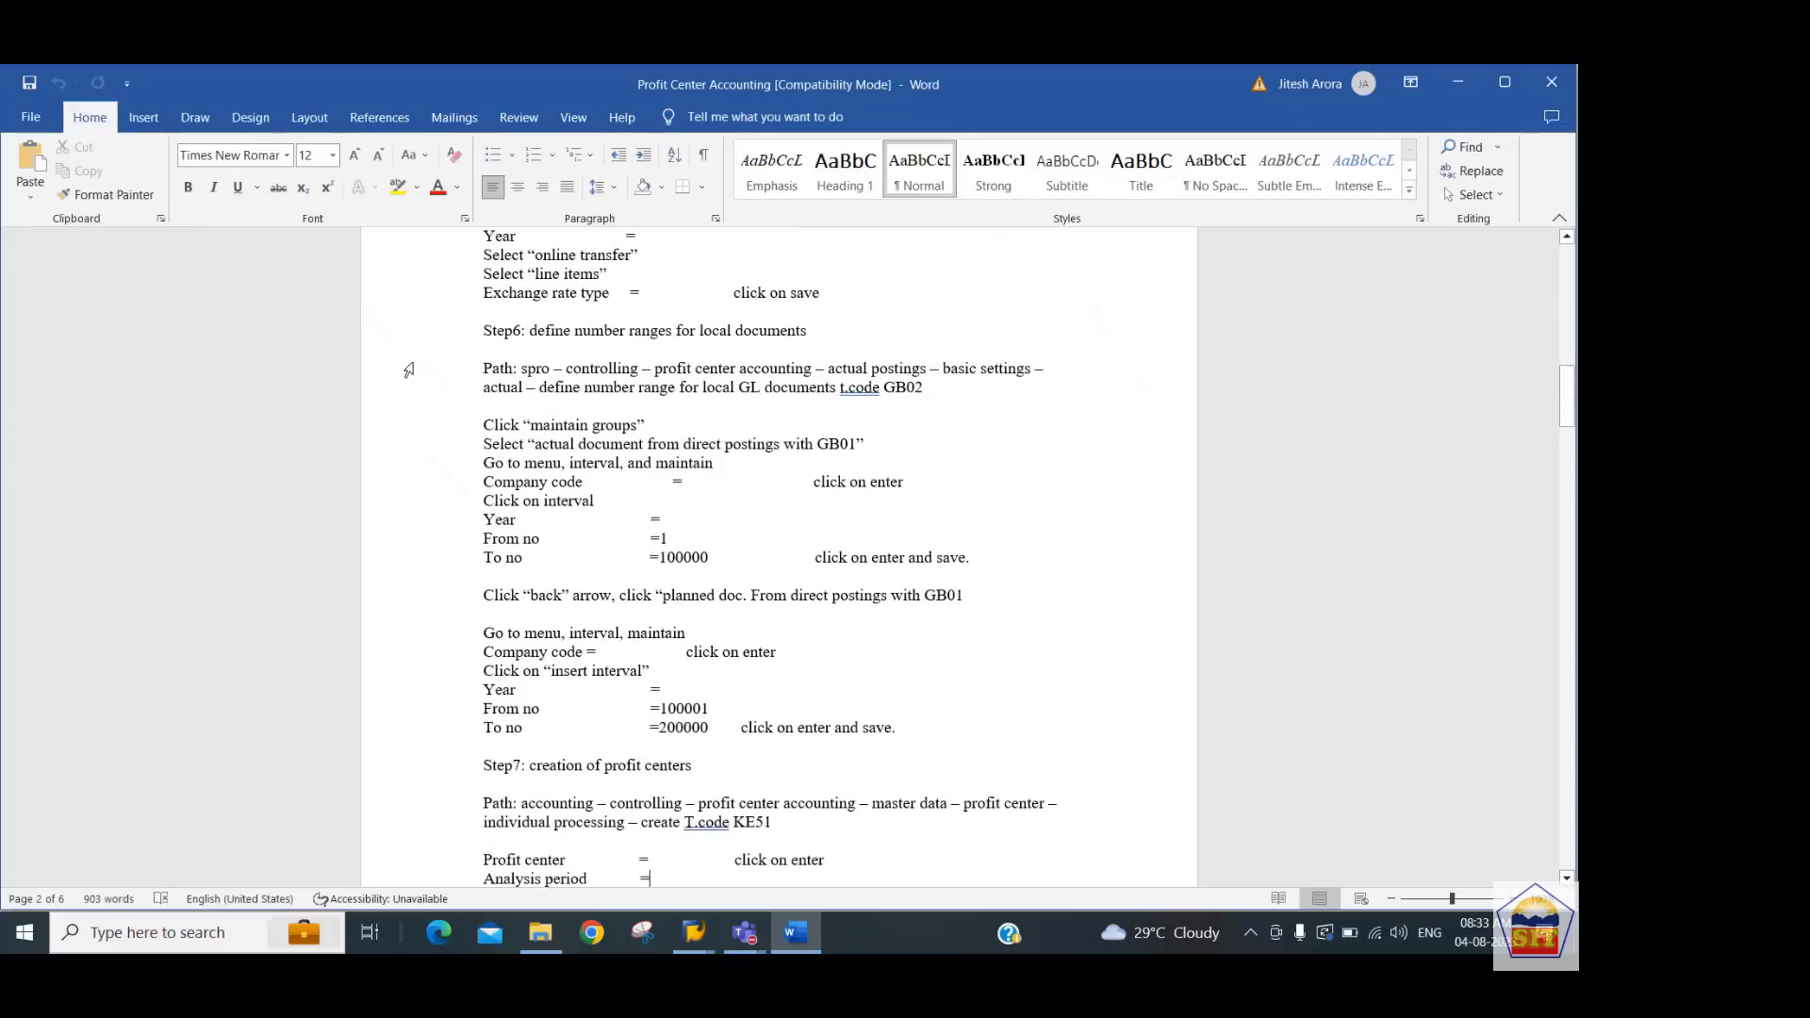
pyautogui.scroll(-7, 408, 369)
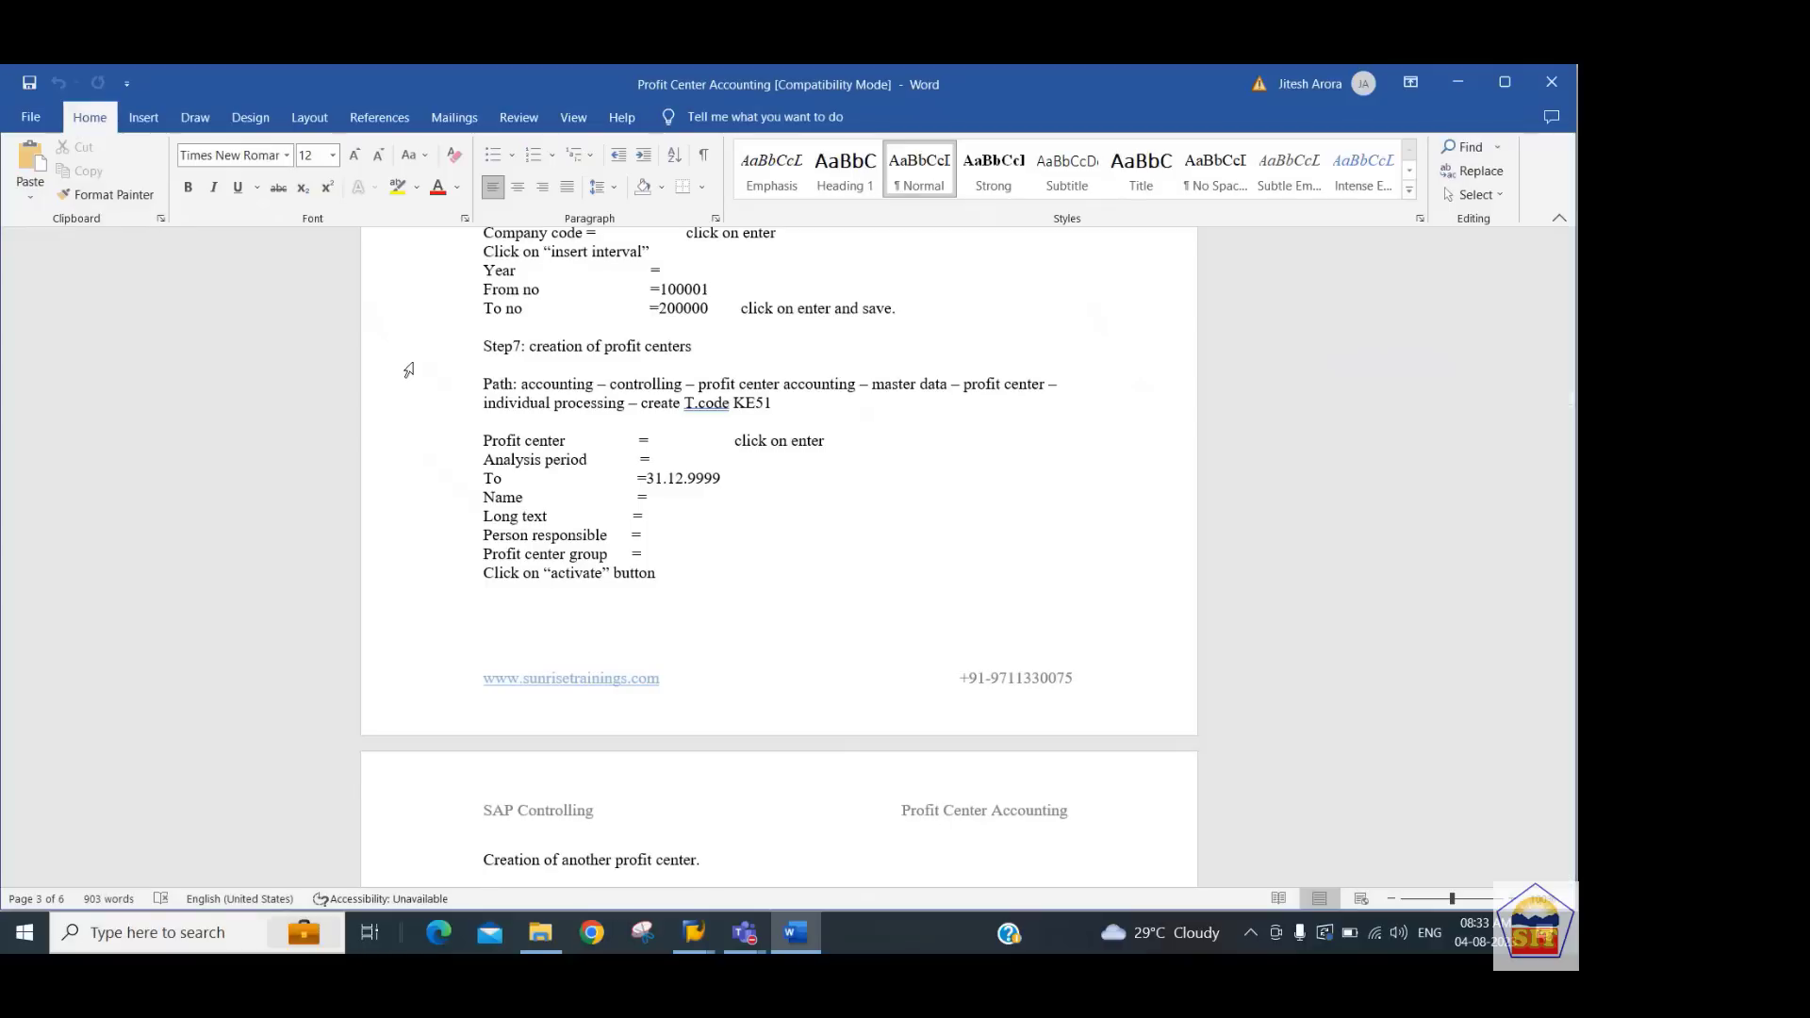
# Append KE52 and KE53 to the KE51 transaction code in the profit center path of the notes
pyautogui.click(797, 404)
pyautogui.write('/KE52/KE53')
# Start transaction KE51 in SAP and enter profit center 4401_PCTR for controlling area 2244
pyautogui.hotkey('alt', 'Tab')
pyautogui.write('ke')
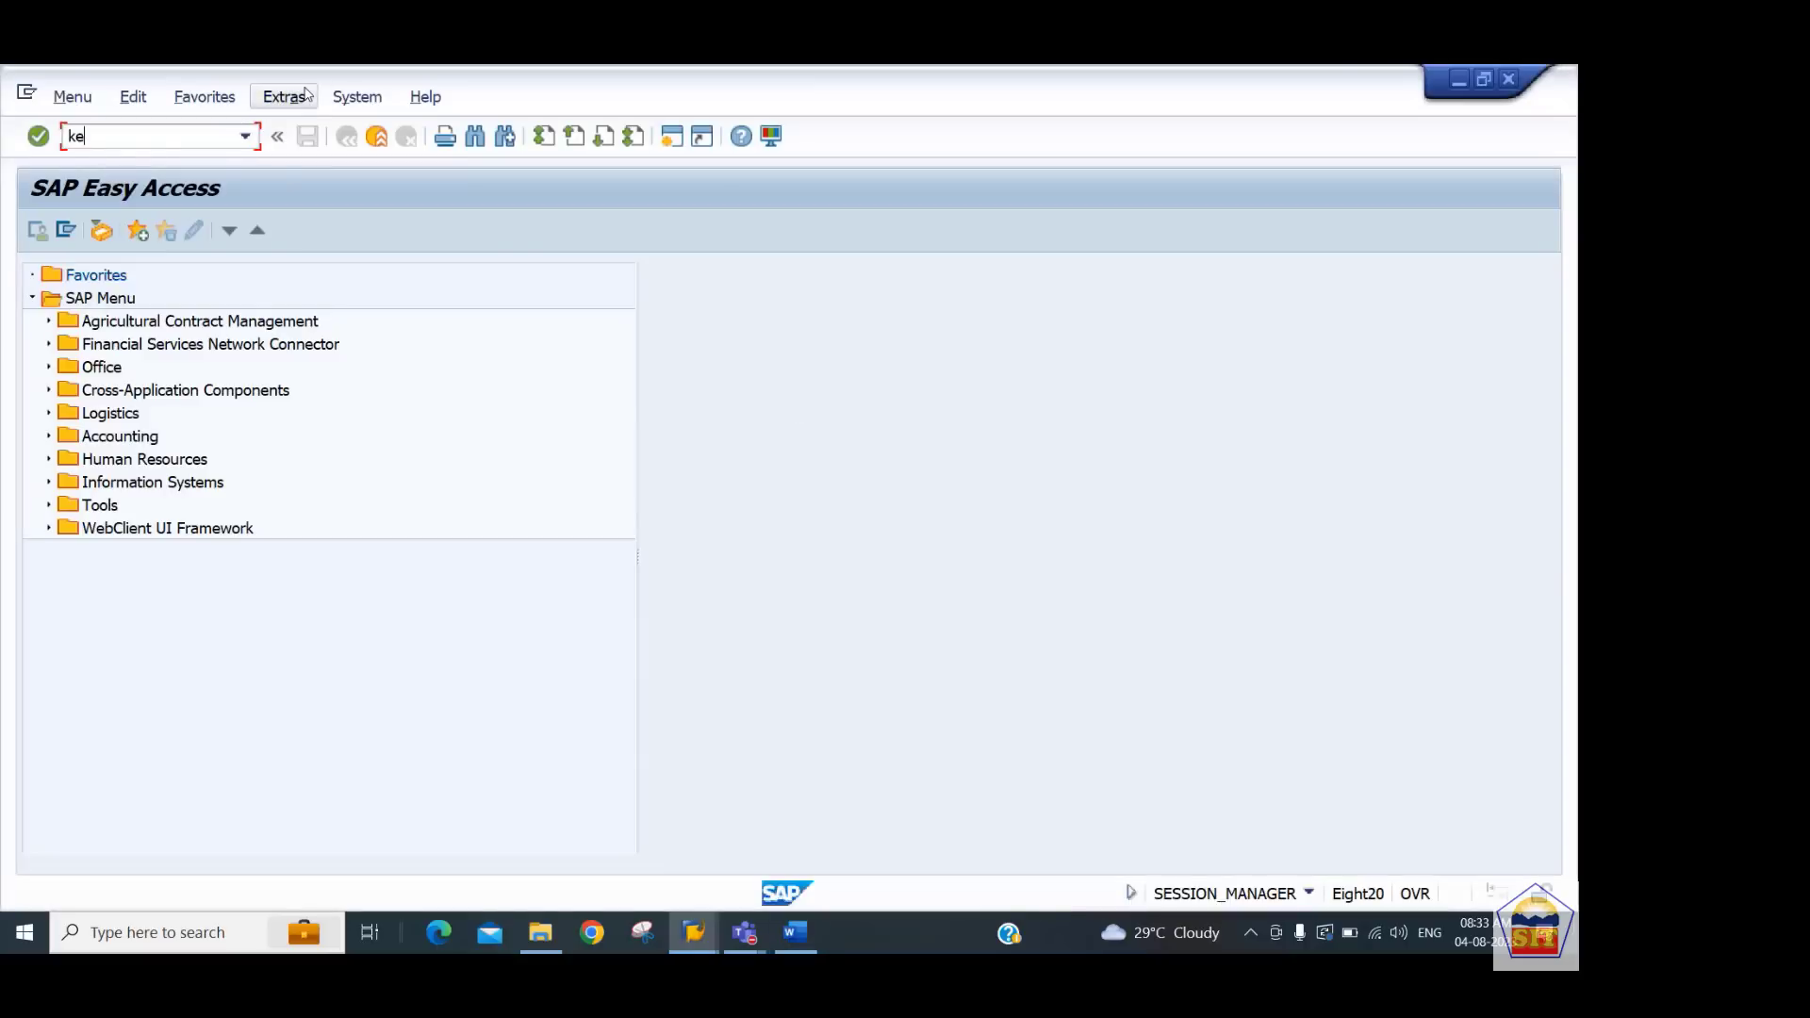
pyautogui.write('51')
pyautogui.press('Return')
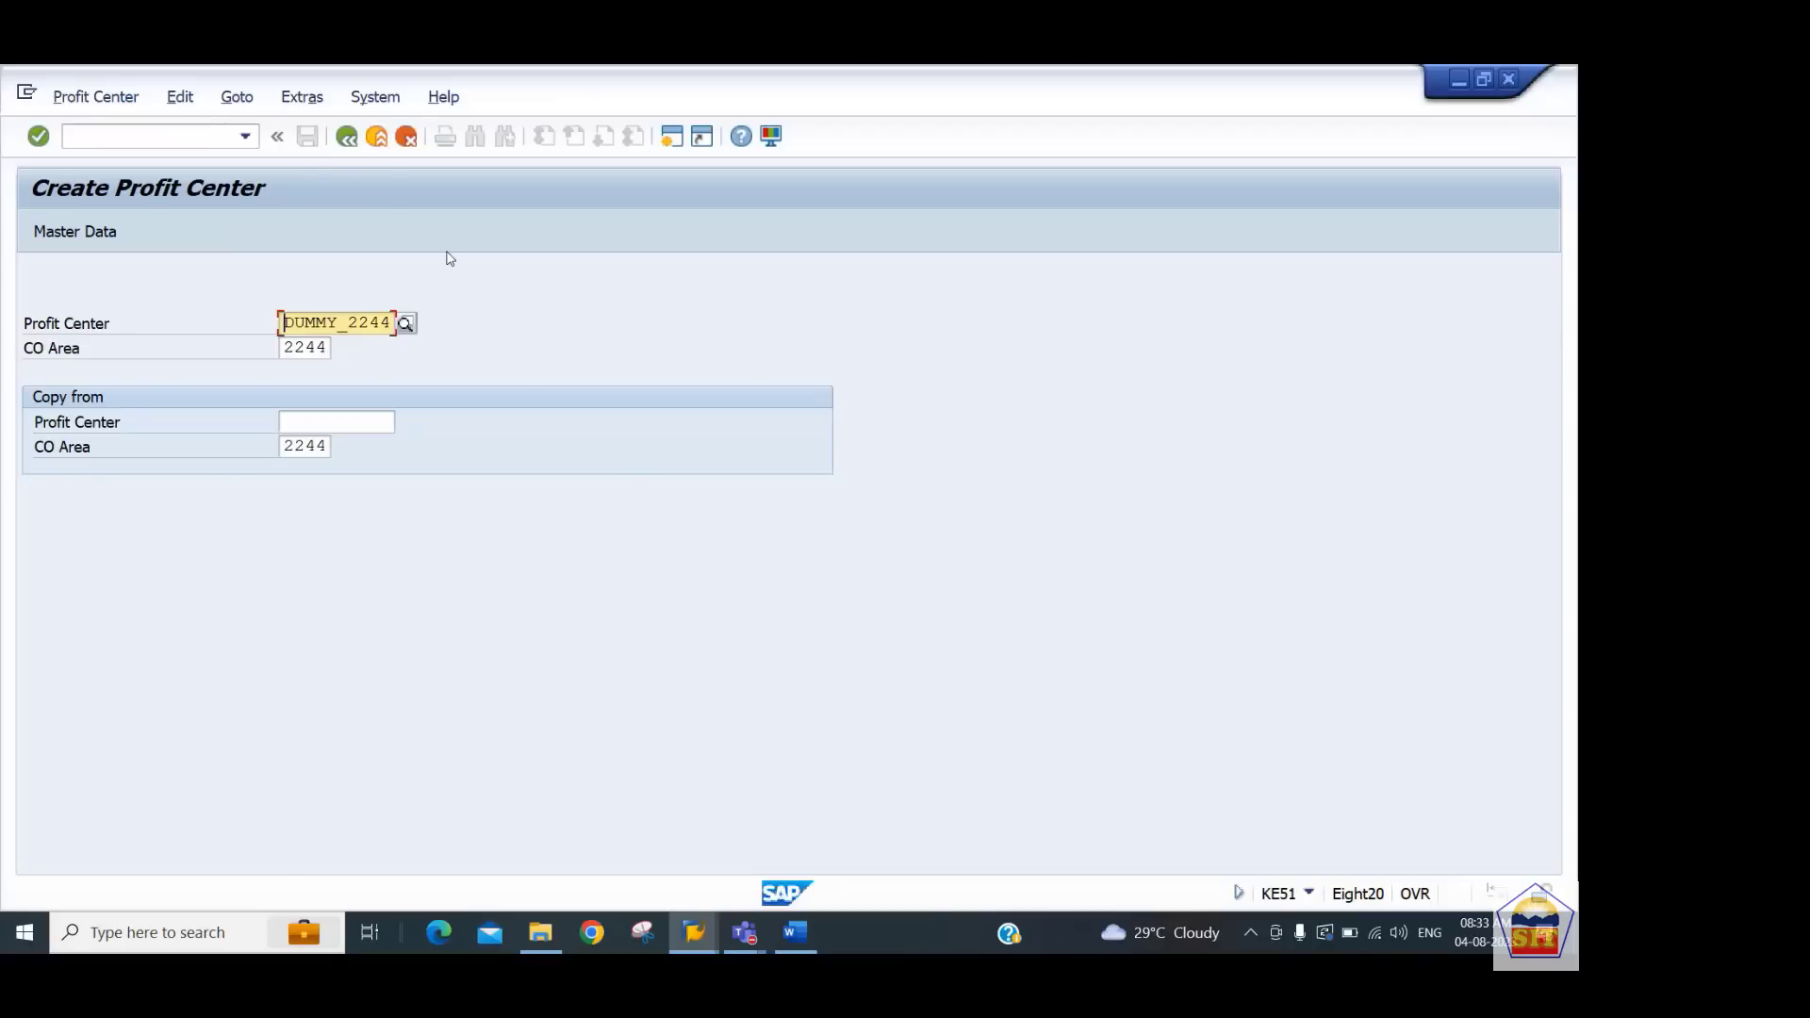
pyautogui.press('Delete')
pyautogui.press('Delete')
pyautogui.press('Delete')
pyautogui.press('Delete')
pyautogui.press('Delete')
pyautogui.press('Delete')
pyautogui.press('Delete')
pyautogui.press('Delete')
pyautogui.press('Delete')
pyautogui.press('Delete')
pyautogui.write('4401')
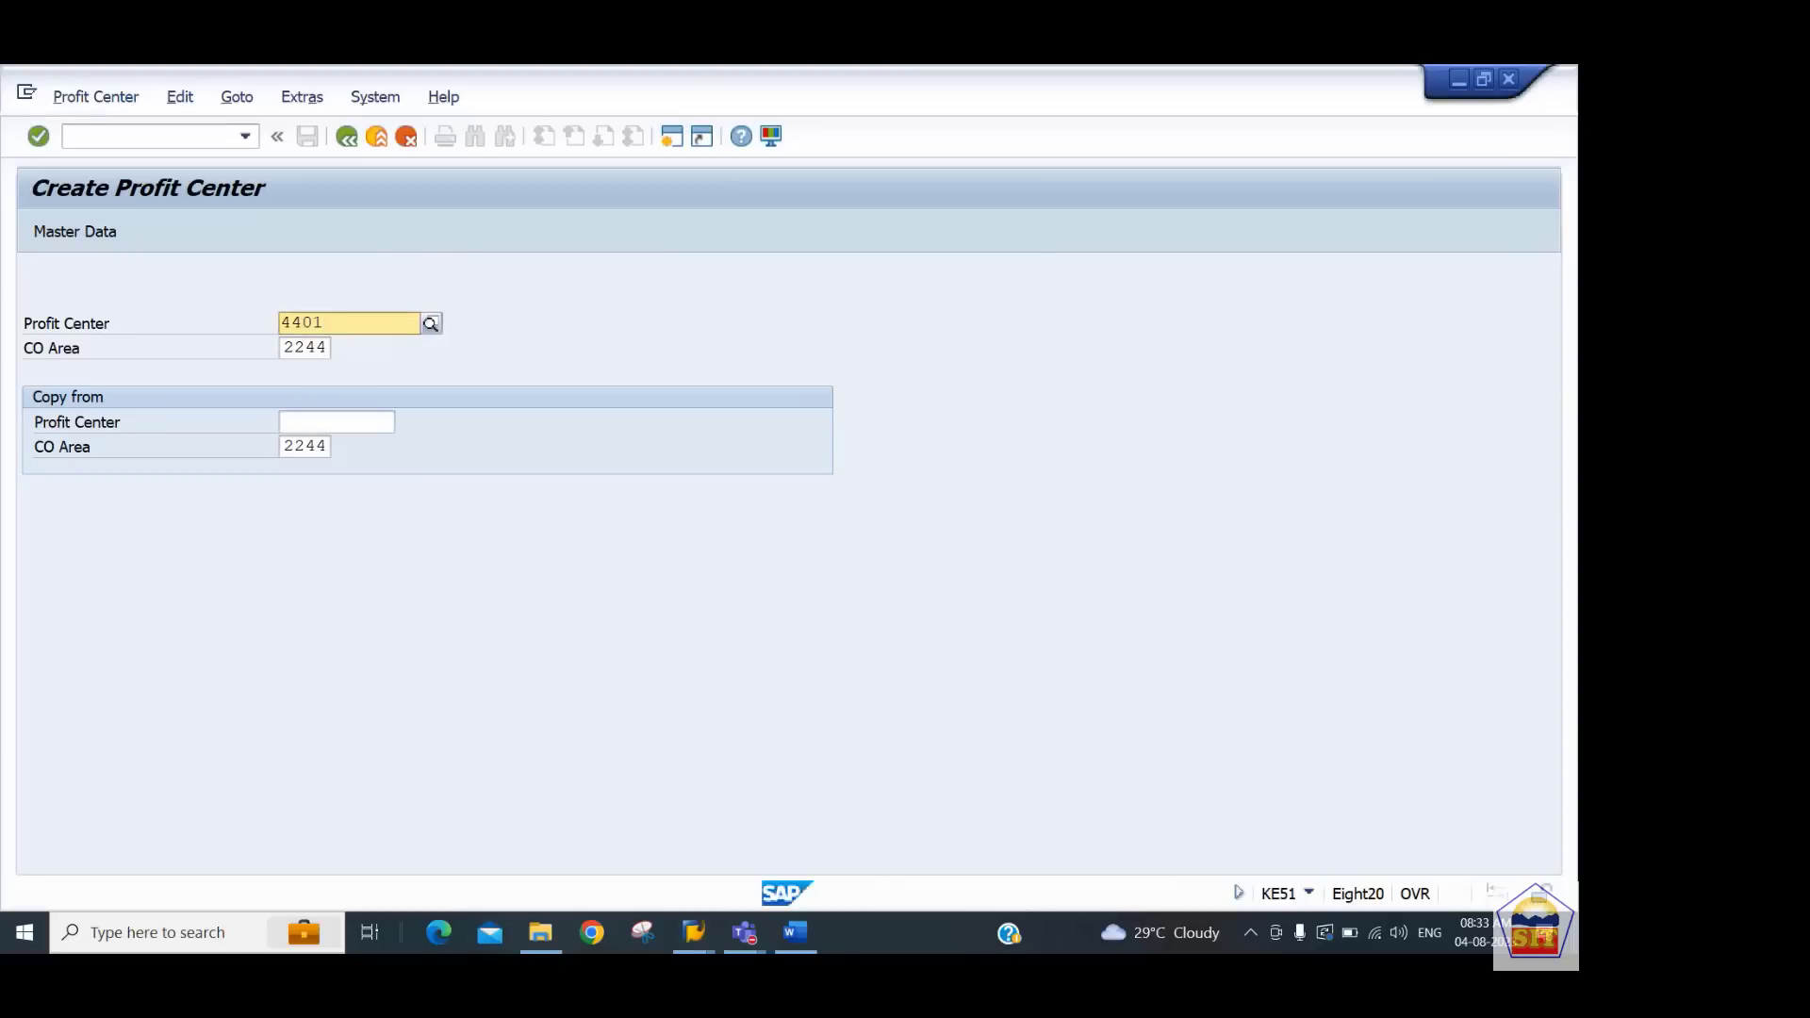
pyautogui.write('_')
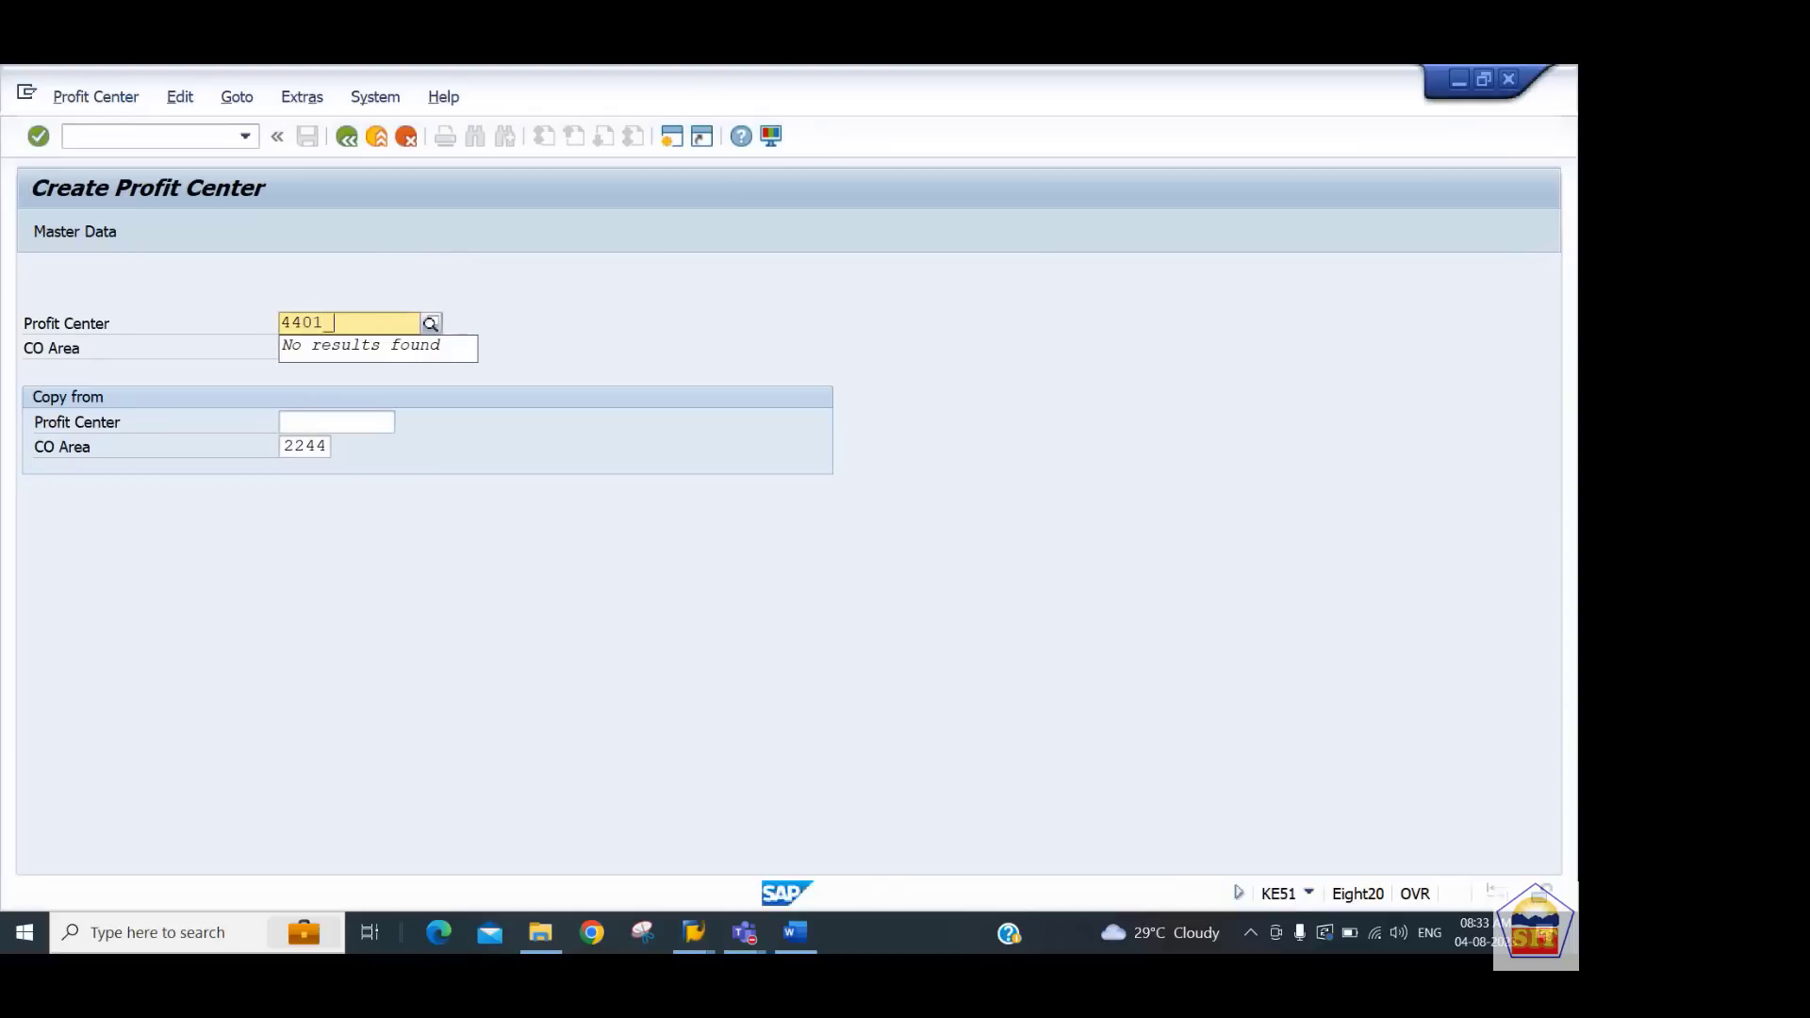
pyautogui.write('PCTR')
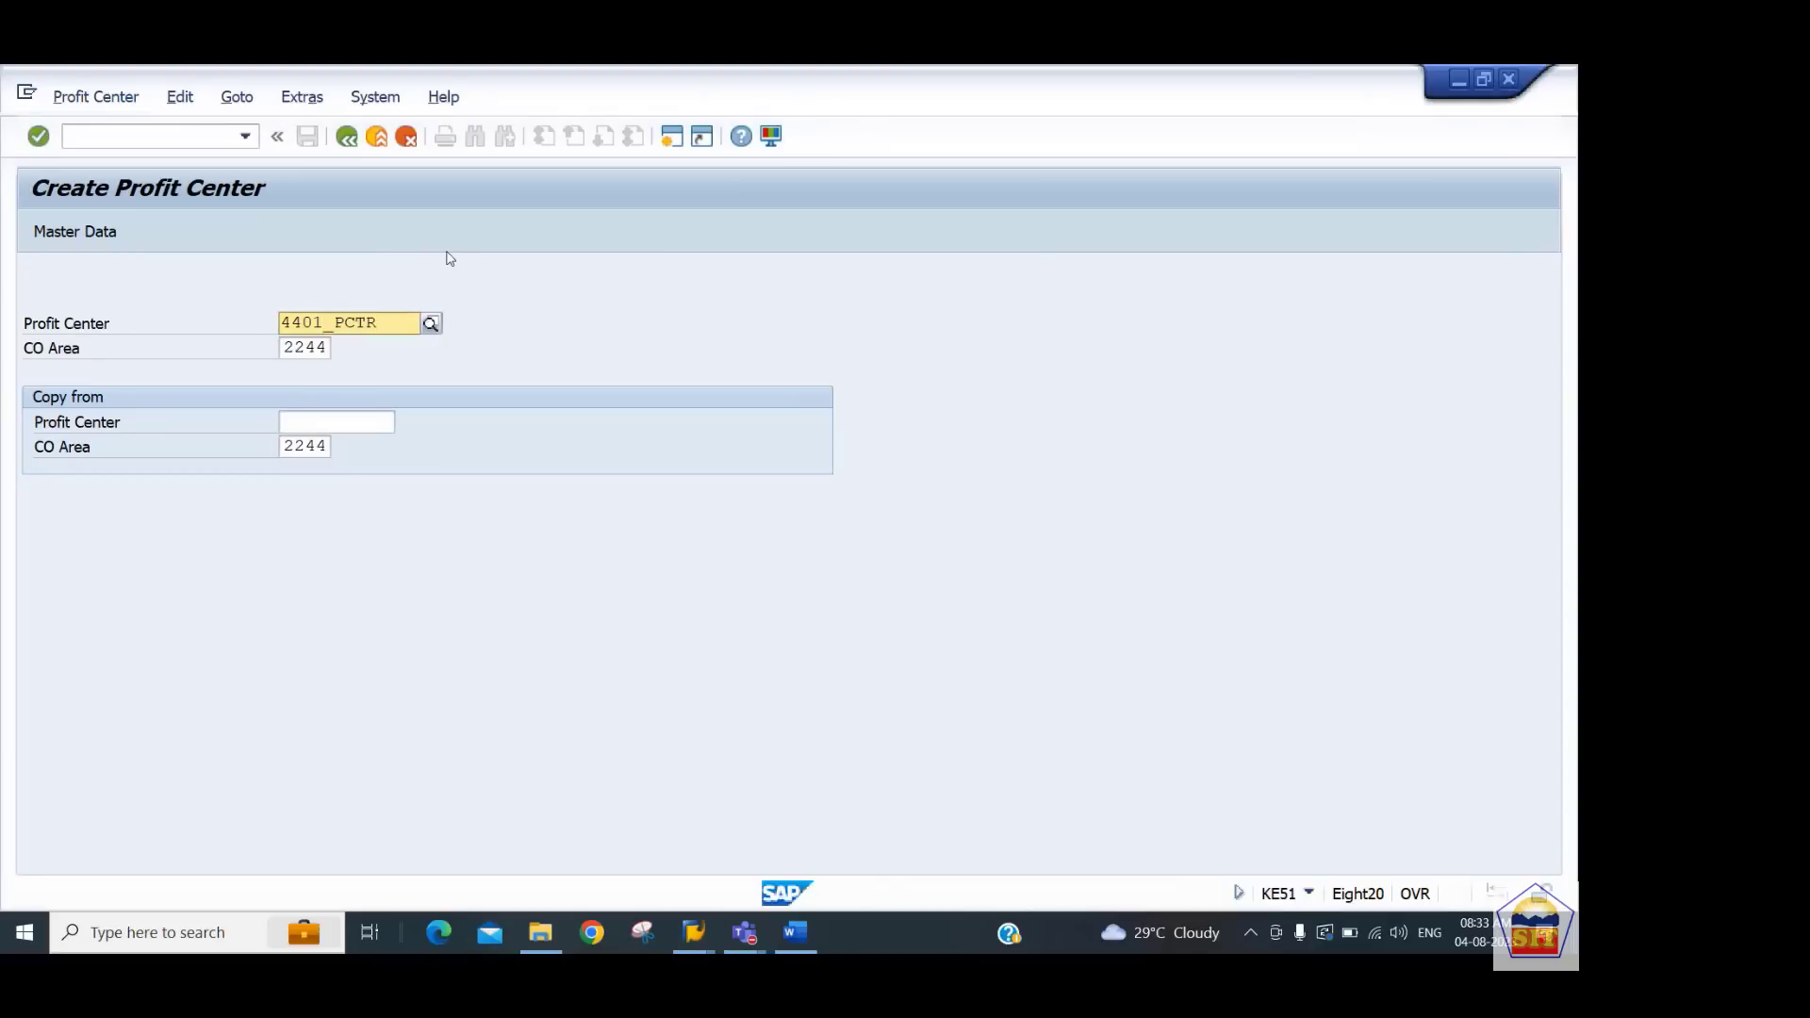
pyautogui.press('Tab')
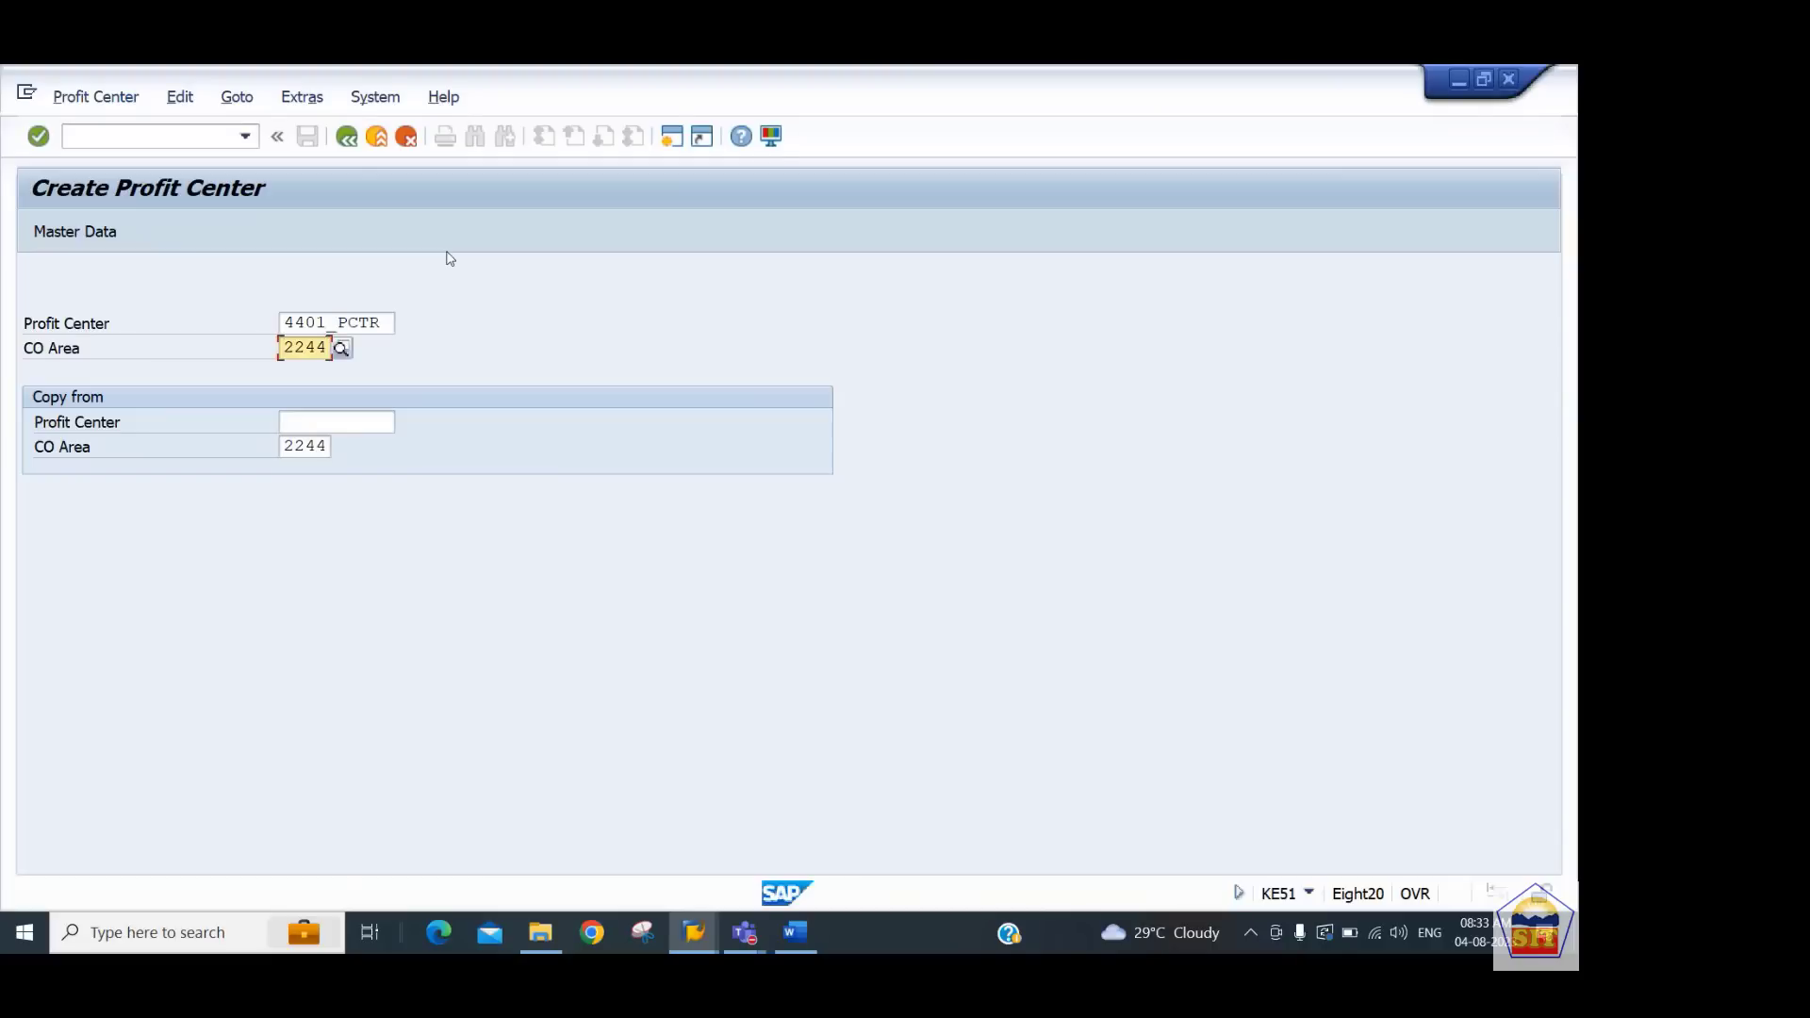
pyautogui.press('Return')
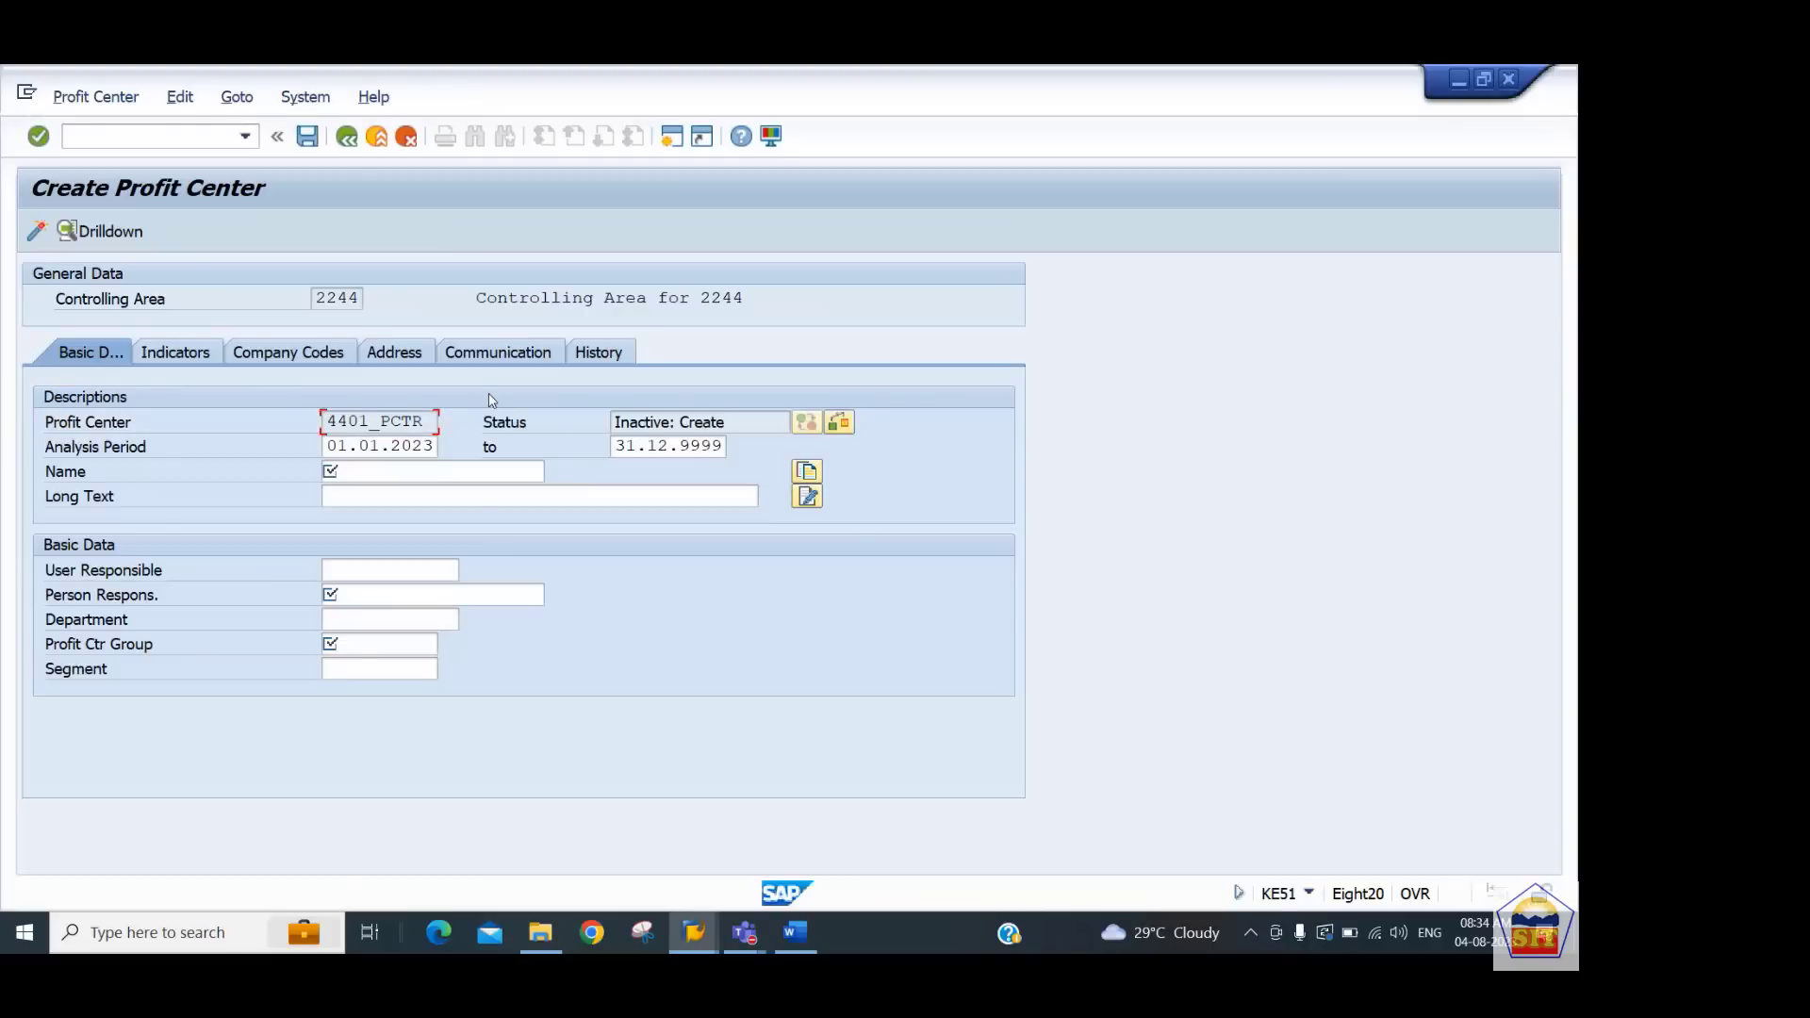
# Set the analysis period start to 01.01.1900 and name the profit center Plant A PCTR
pyautogui.press('Tab')
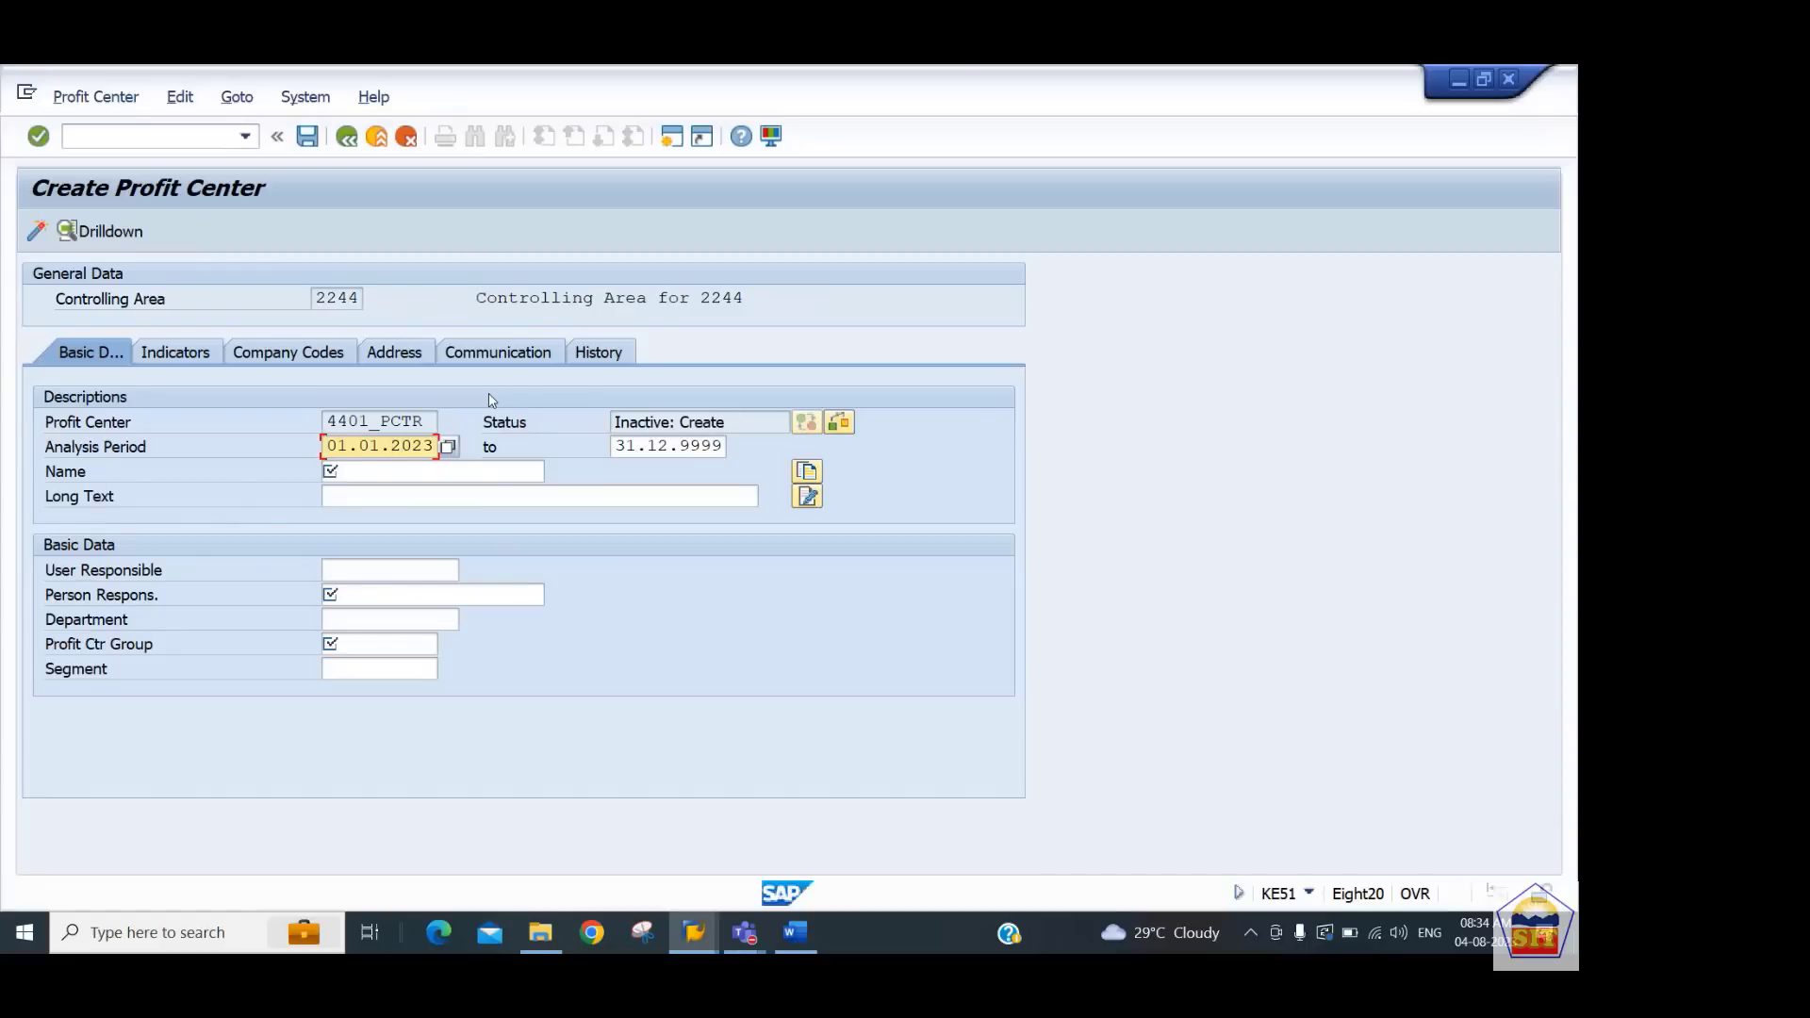
pyautogui.write('1900')
pyautogui.press('Tab')
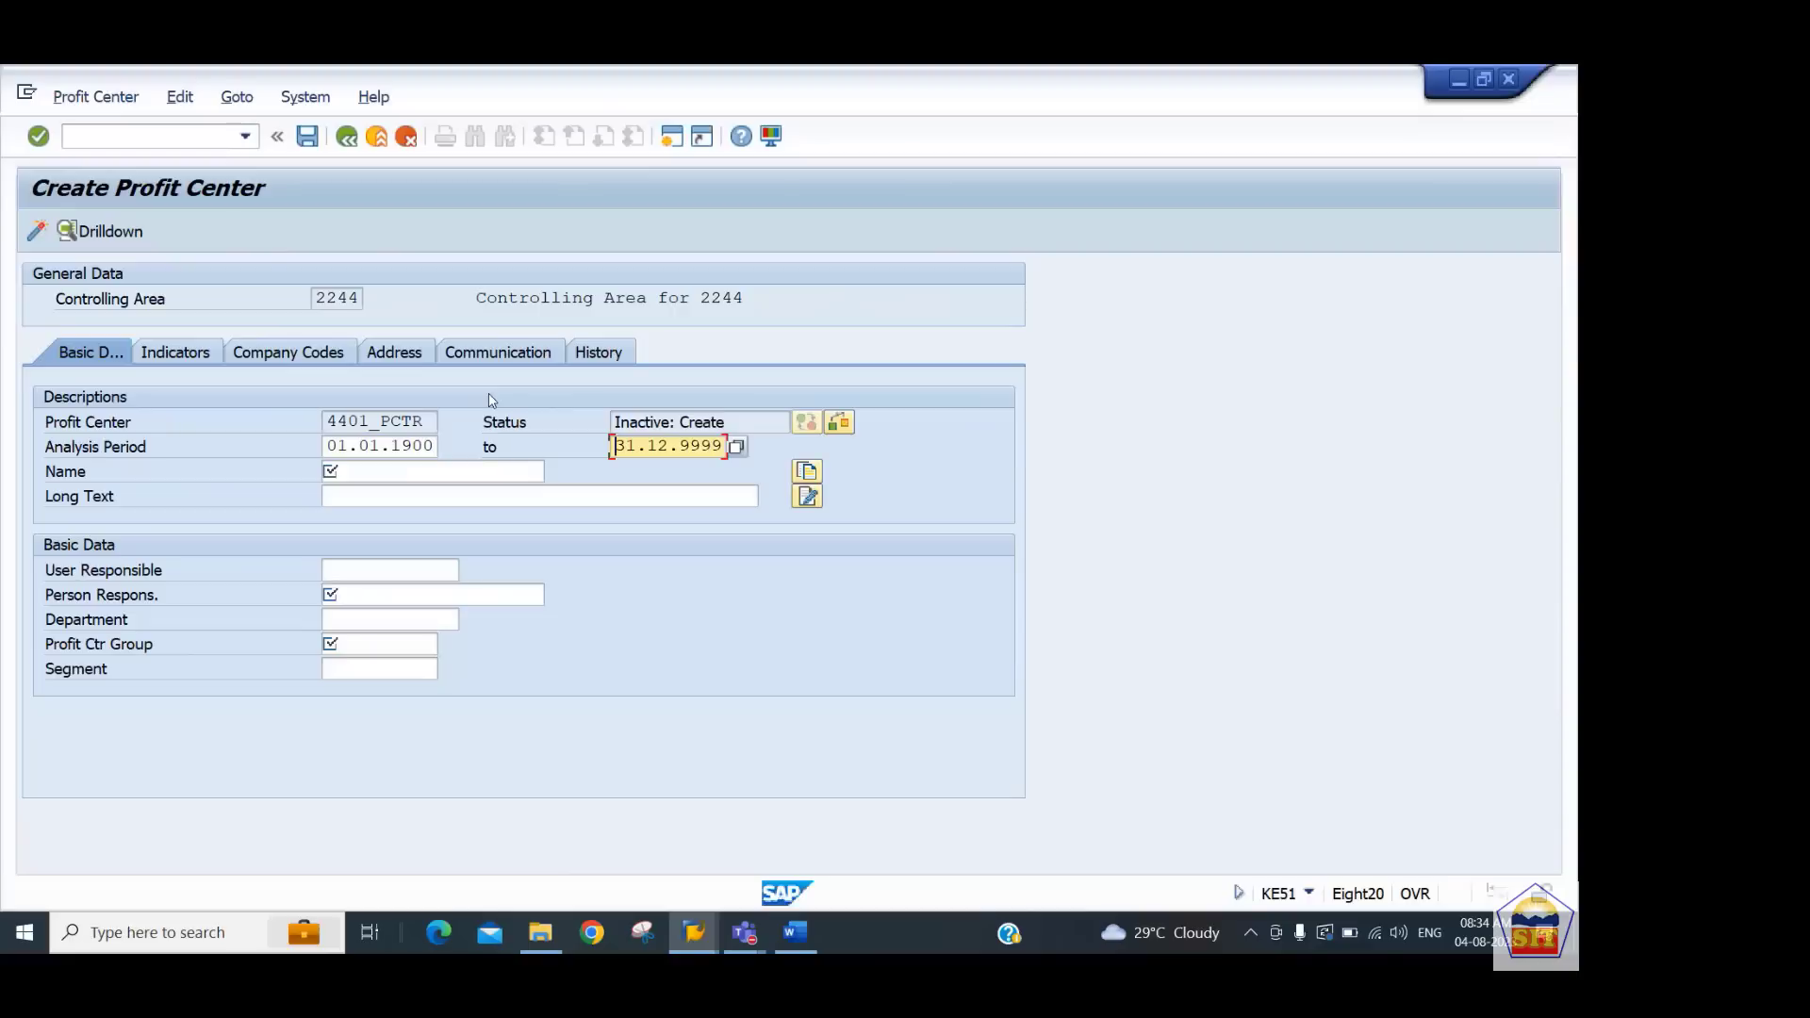
pyautogui.press('Tab')
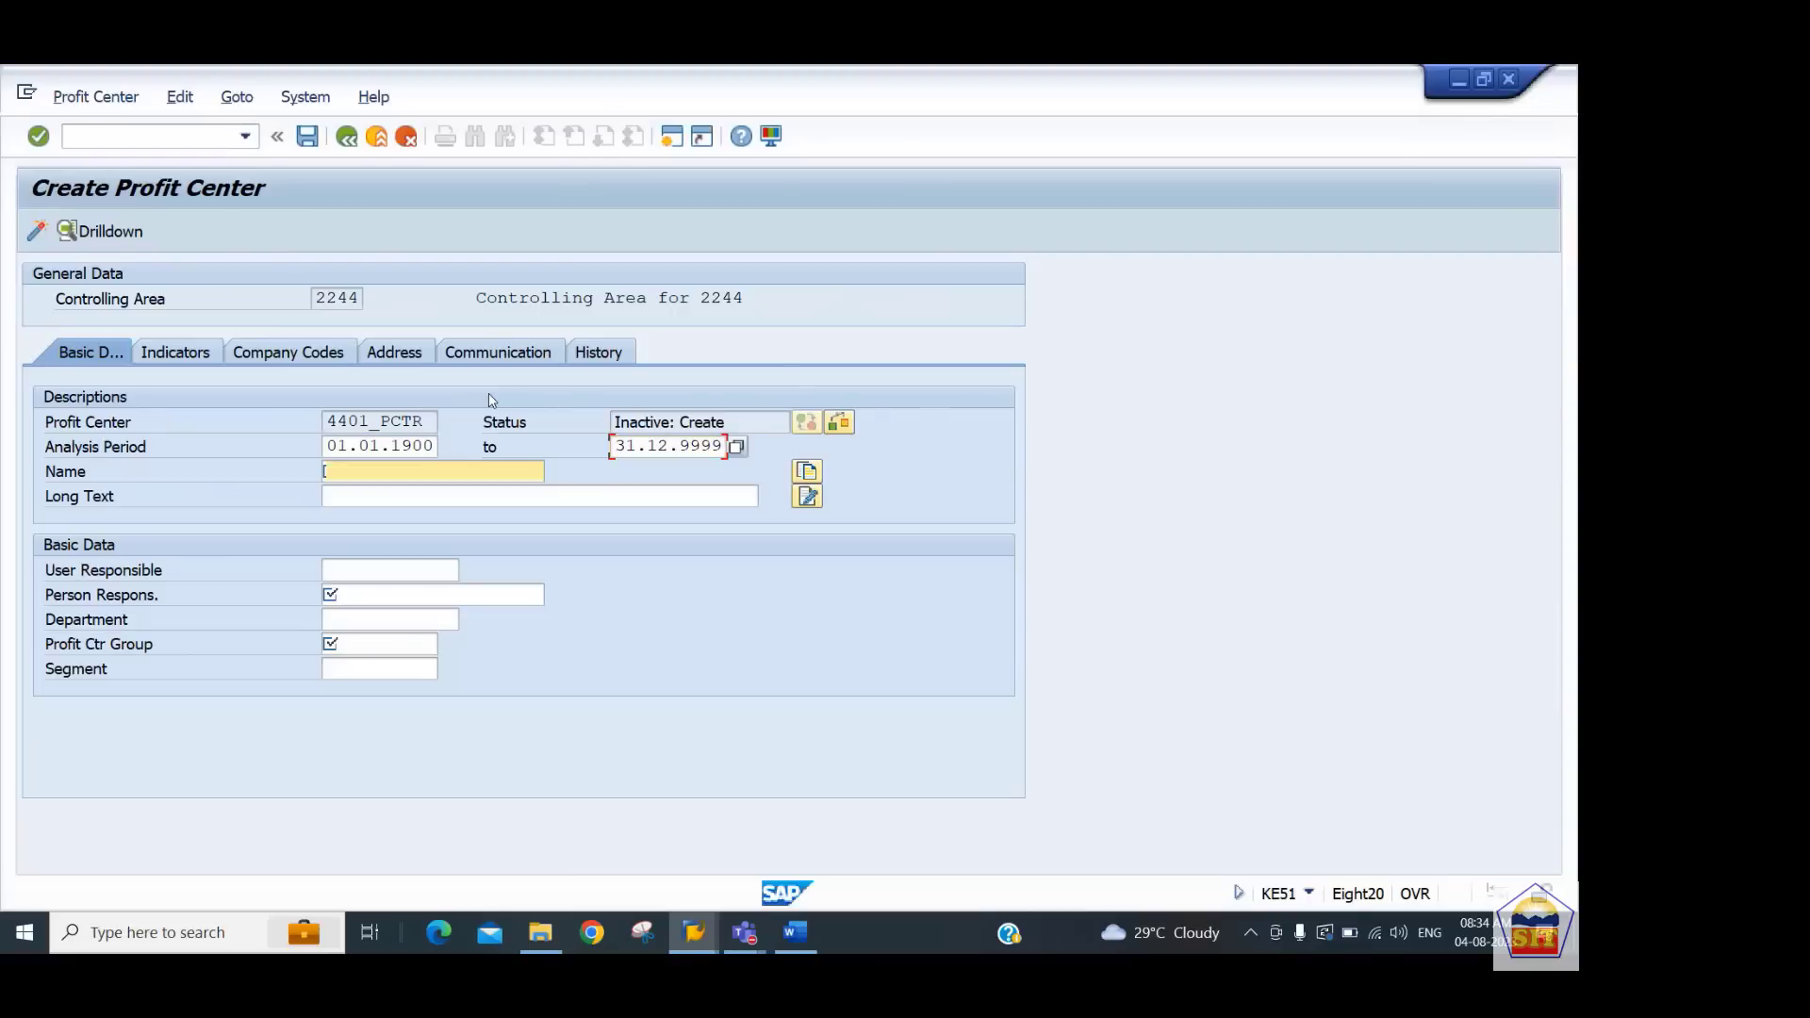
pyautogui.write('Plant A PCTR')
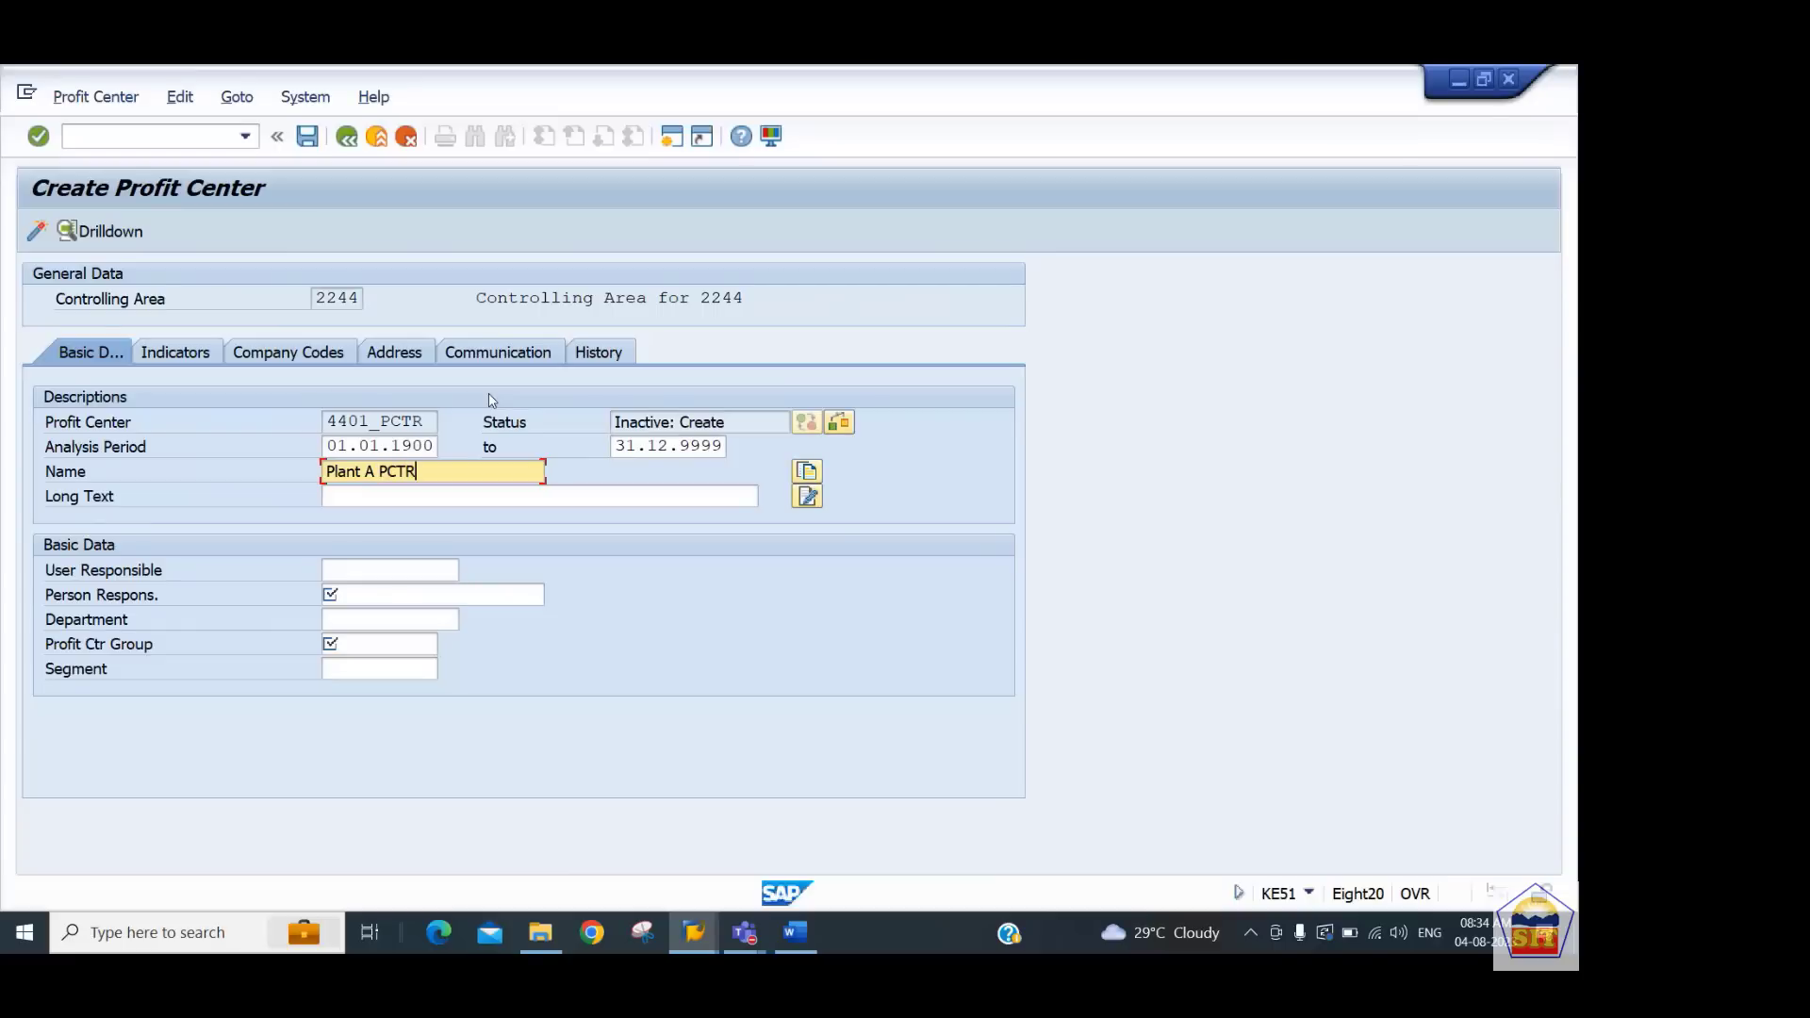
pyautogui.hotkey('ctrl', 'a')
pyautogui.hotkey('ctrl', 'c')
pyautogui.press('Tab')
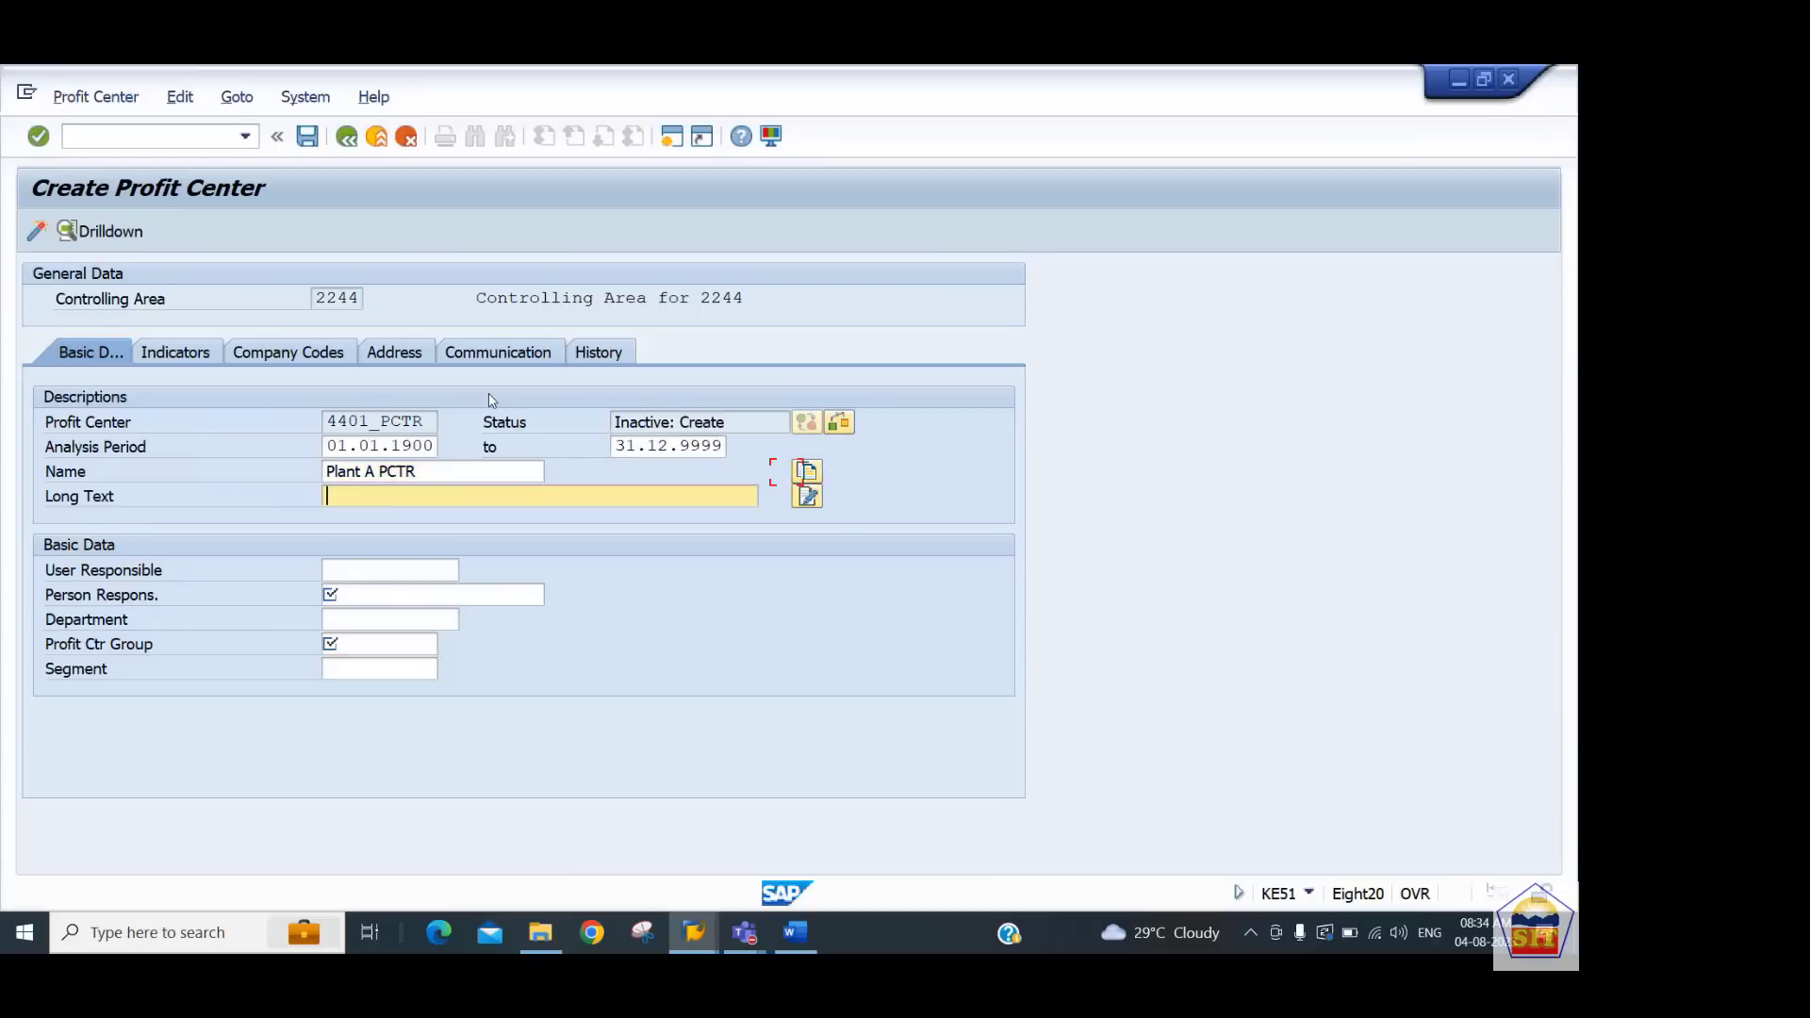
# Copy Plant A PCTR into the long text and enter the person responsible's name
pyautogui.hotkey('ctrl', 'v')
pyautogui.press('Tab')
pyautogui.press('Tab')
pyautogui.press('Tab')
pyautogui.hotkey('shift', 'Tab')
pyautogui.hotkey('shift', 'Tab')
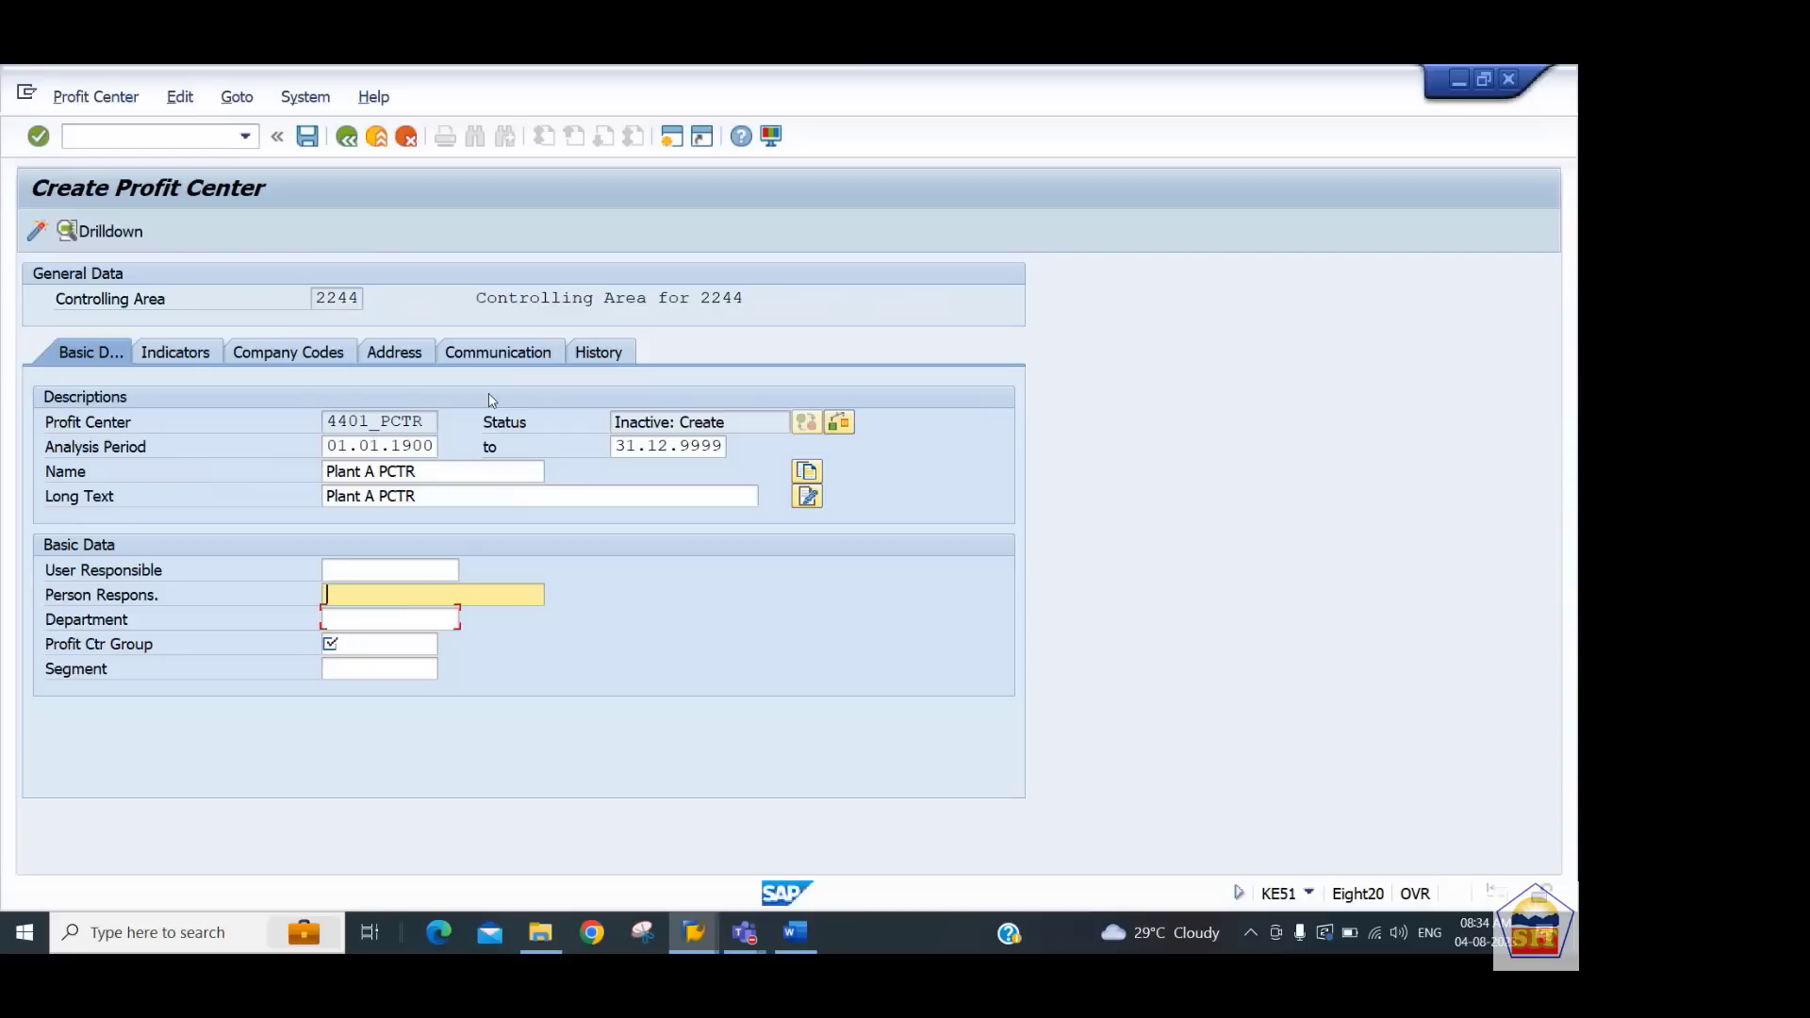
pyautogui.write('a')
pyautogui.press('BackSpace')
pyautogui.press('Tab')
pyautogui.write('Ajay')
pyautogui.press('Tab')
pyautogui.press('Tab')
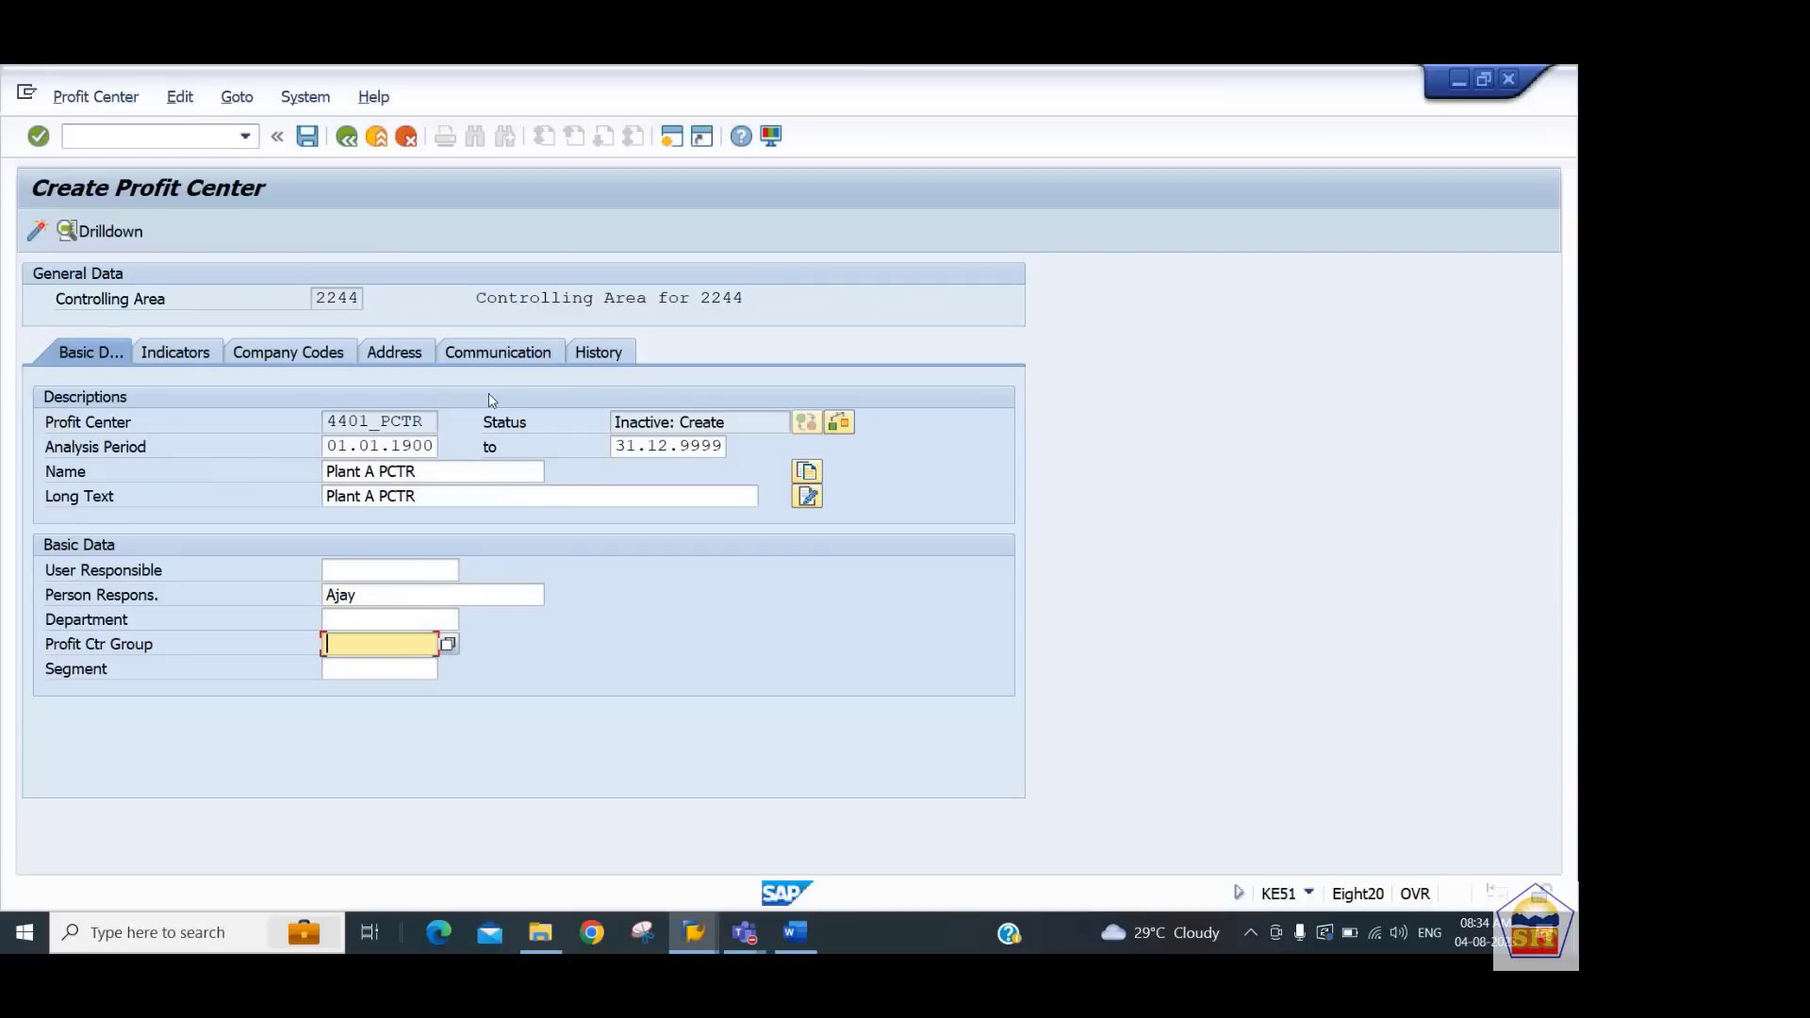
# Choose profit center group PCTR_2244 and set the segment to 4401
pyautogui.click(449, 646)
pyautogui.click(311, 139)
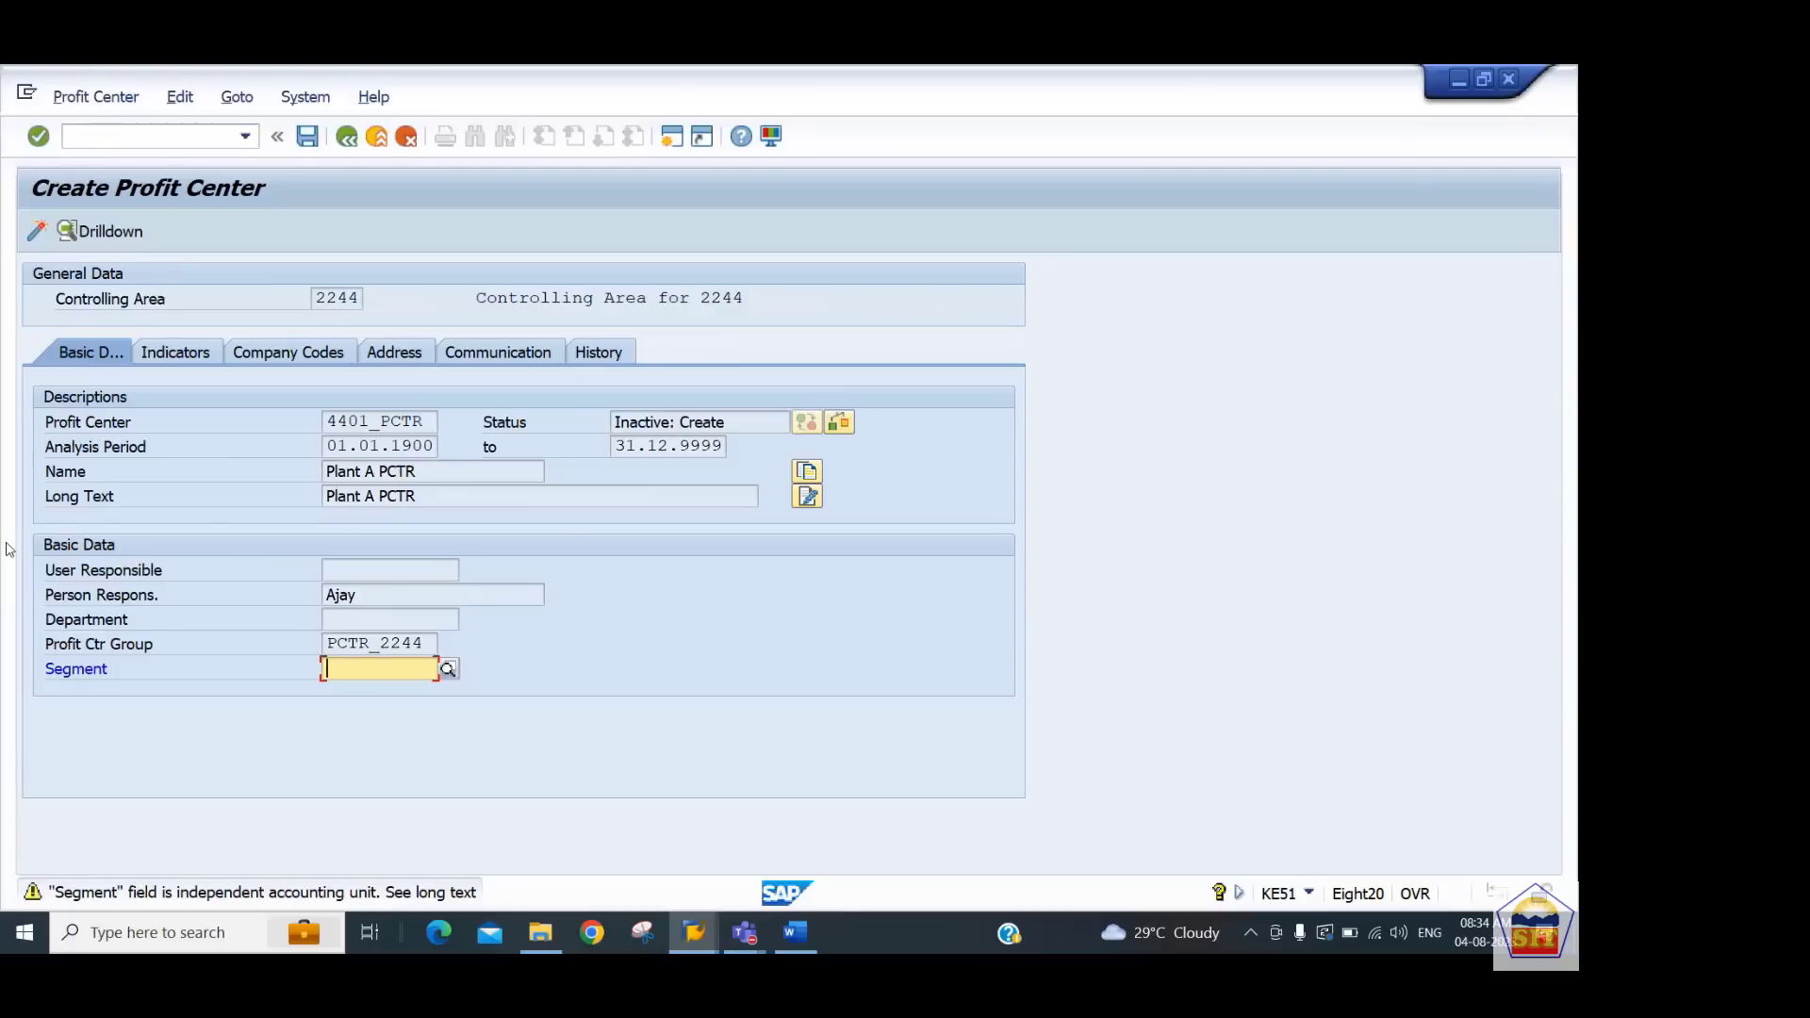
pyautogui.write('4401')
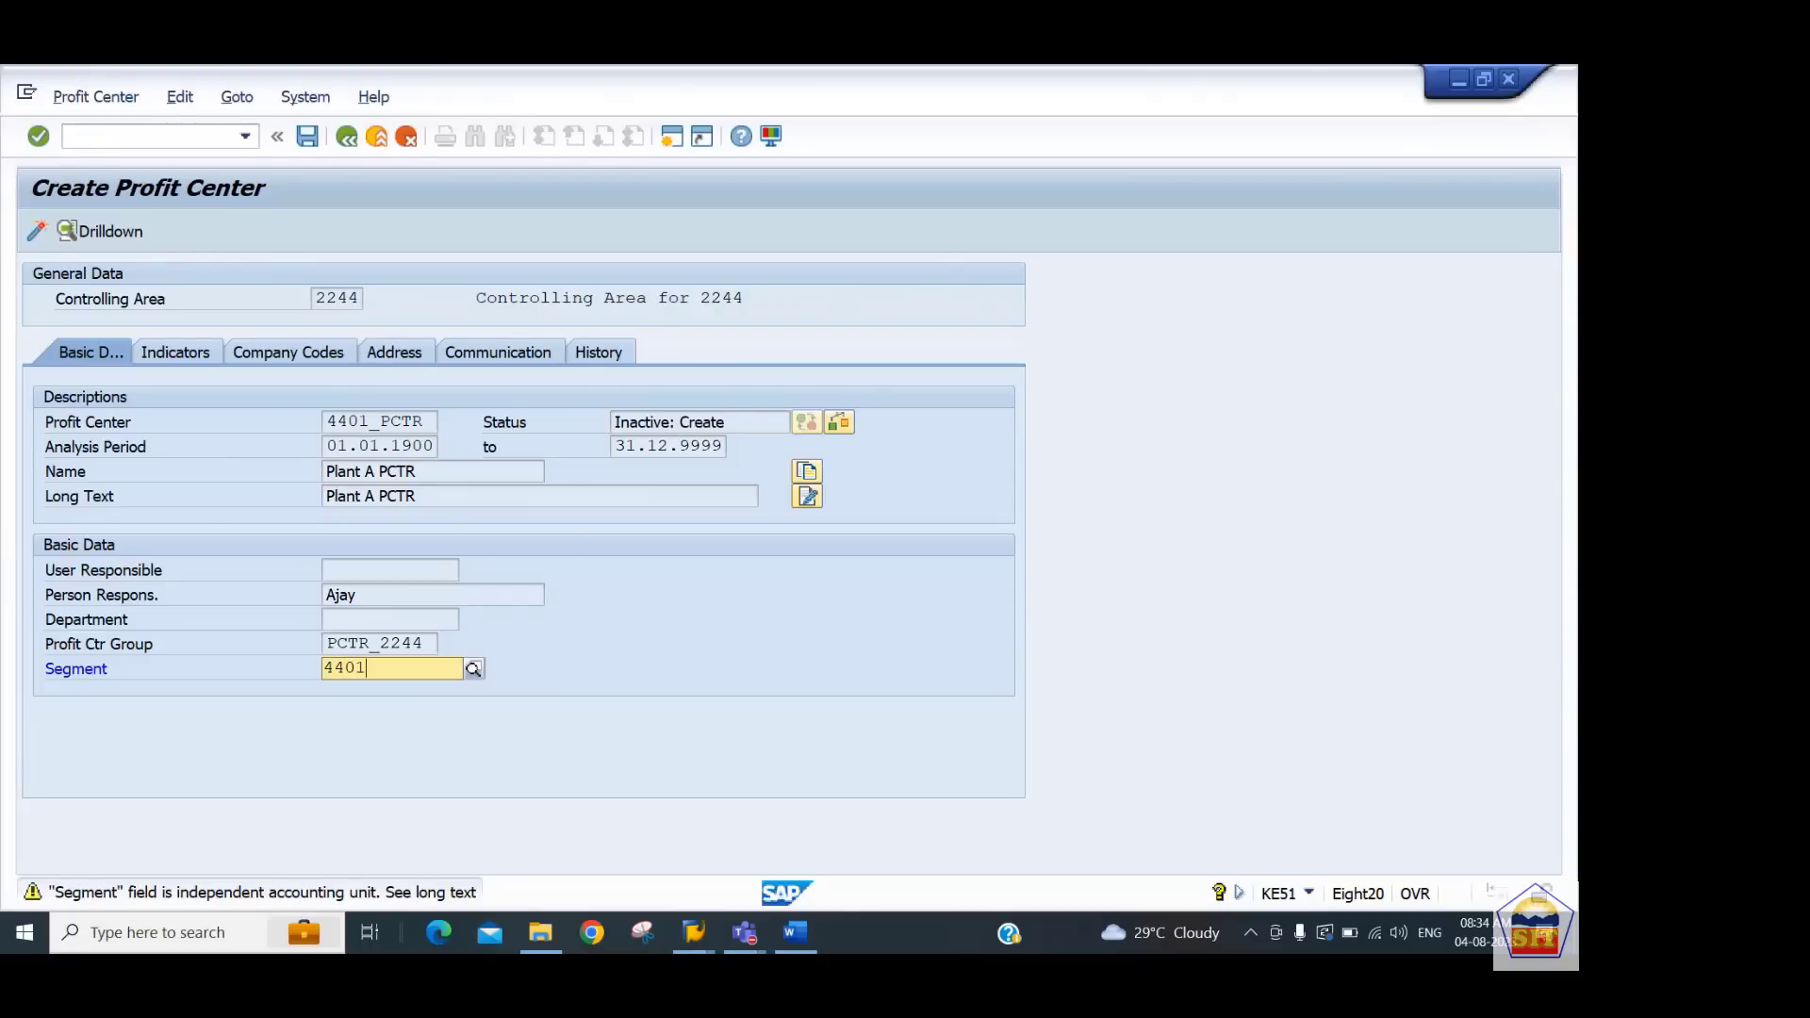
pyautogui.press('Return')
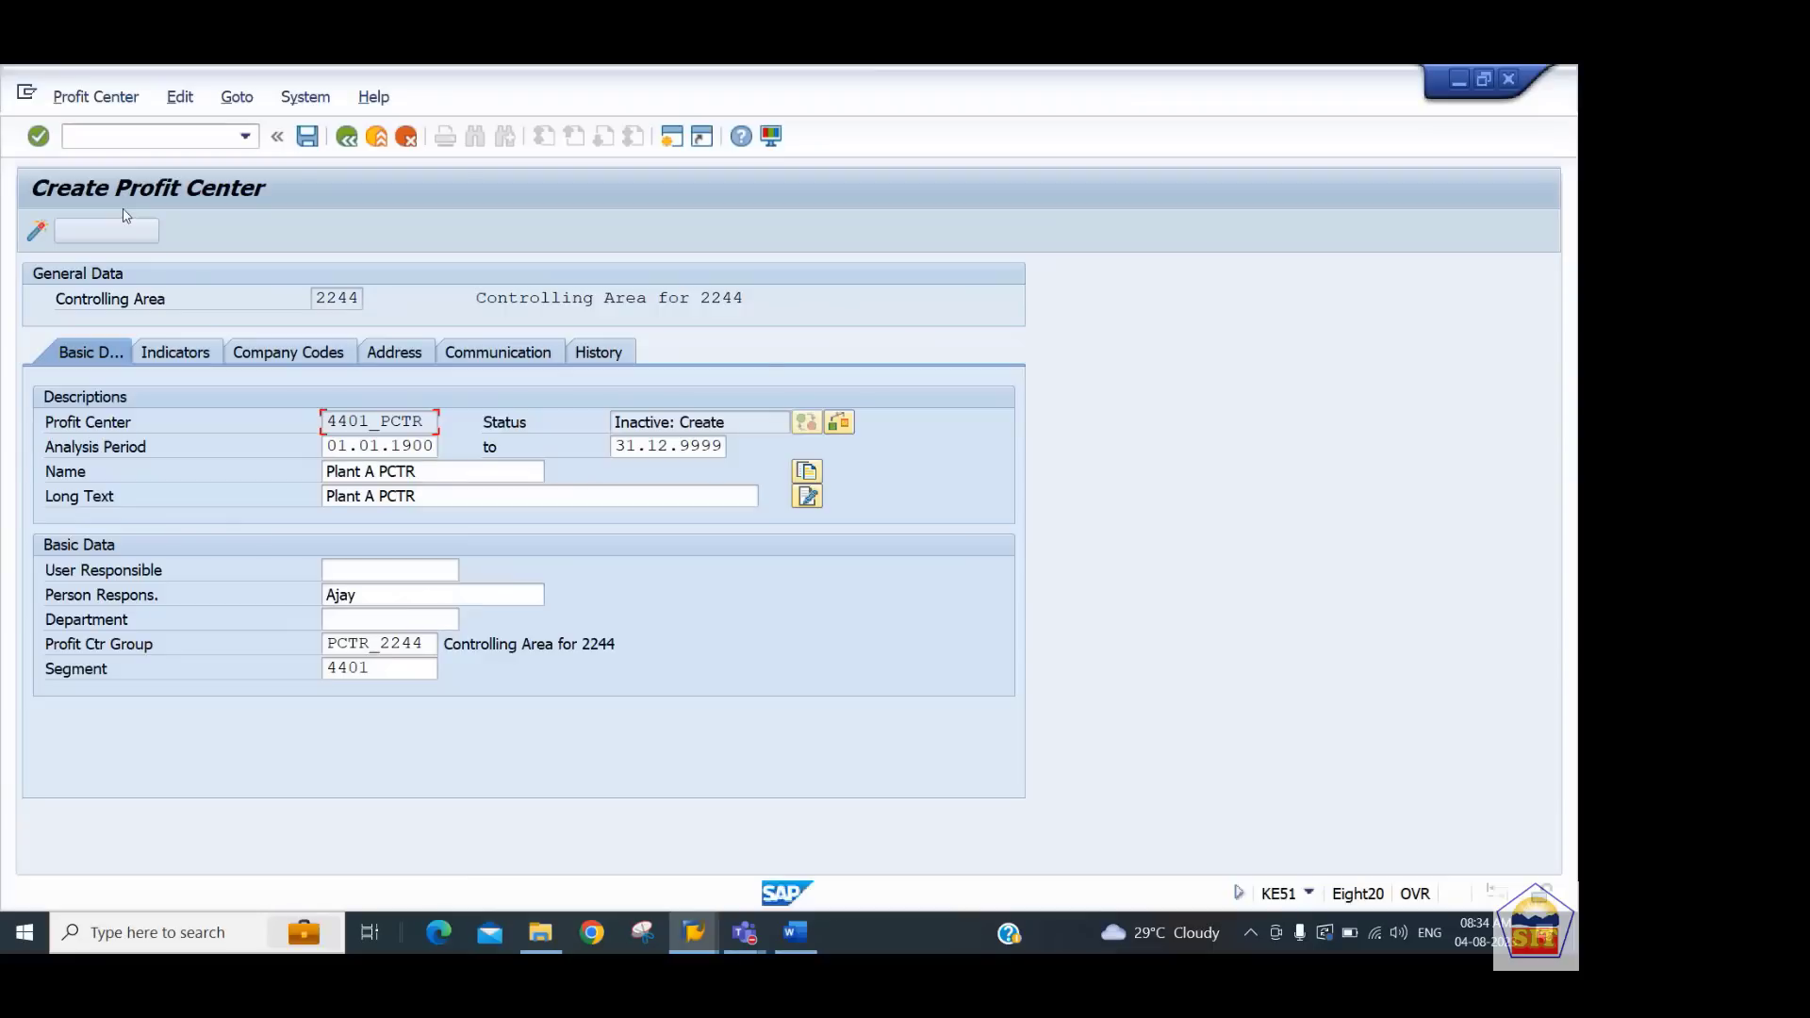
# Save profit center 4401_PCTR, confirm the information, then activate and save it
pyautogui.click(311, 138)
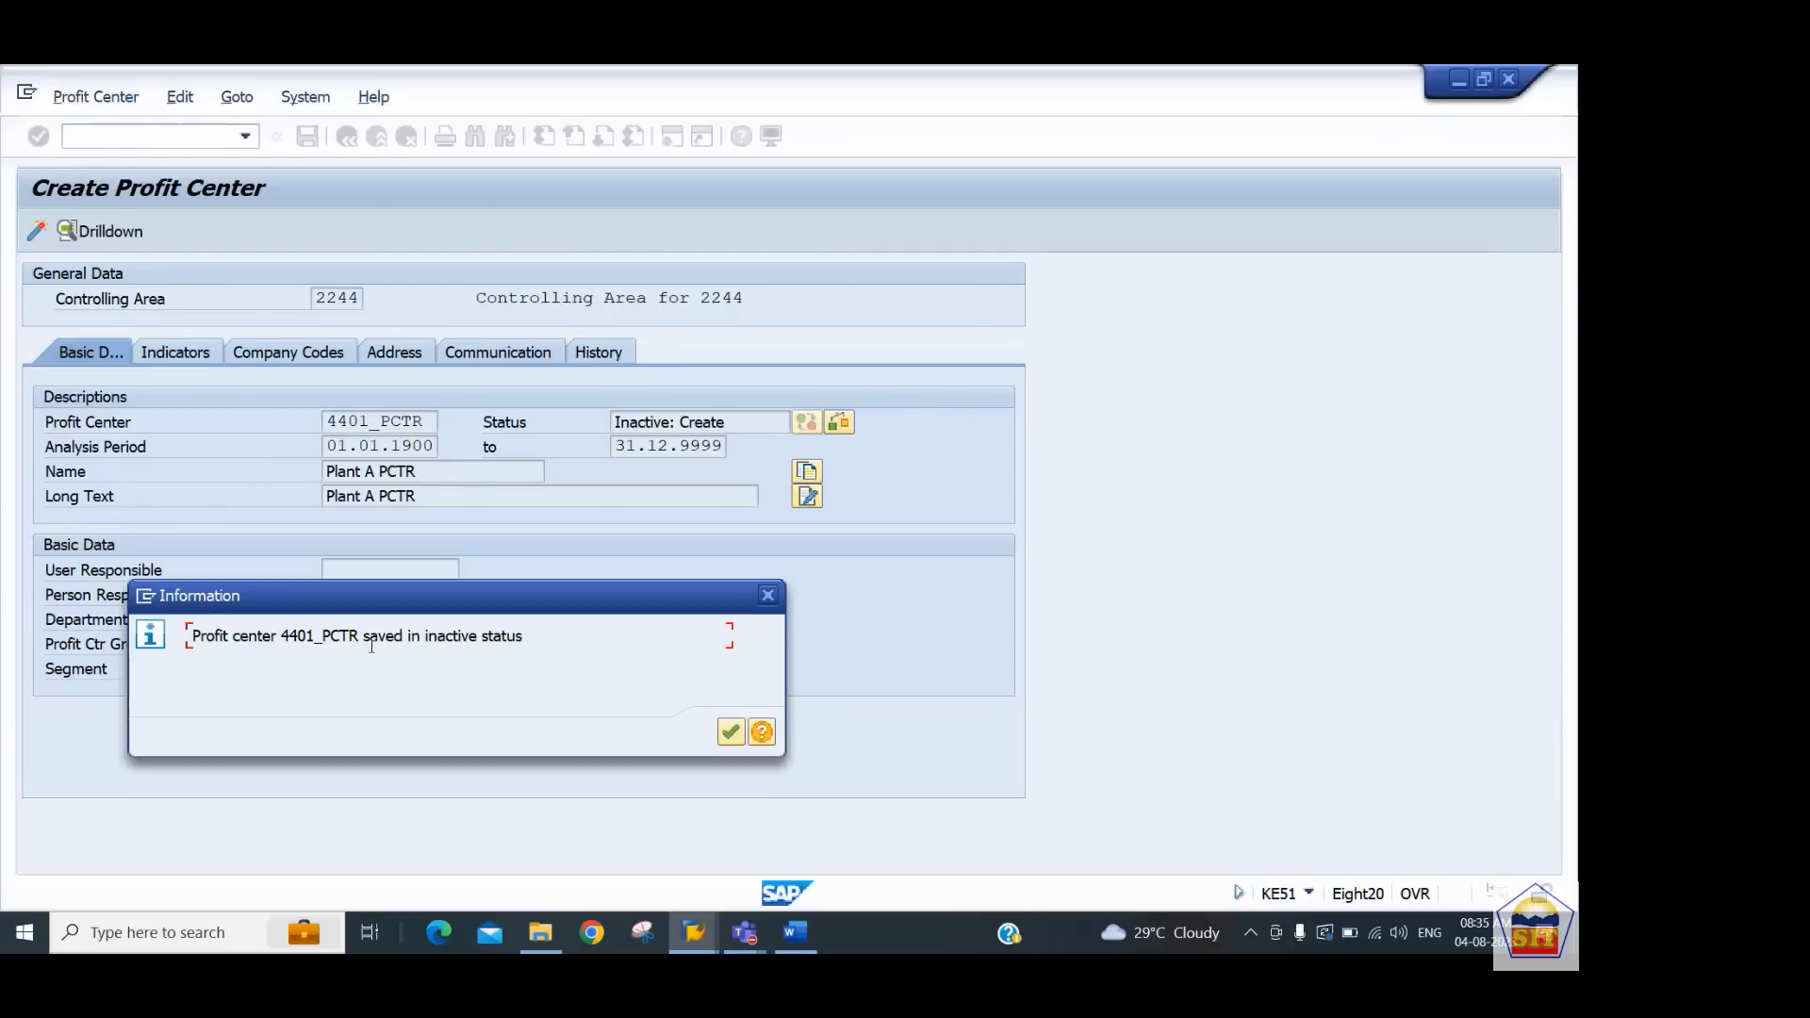
pyautogui.press('Return')
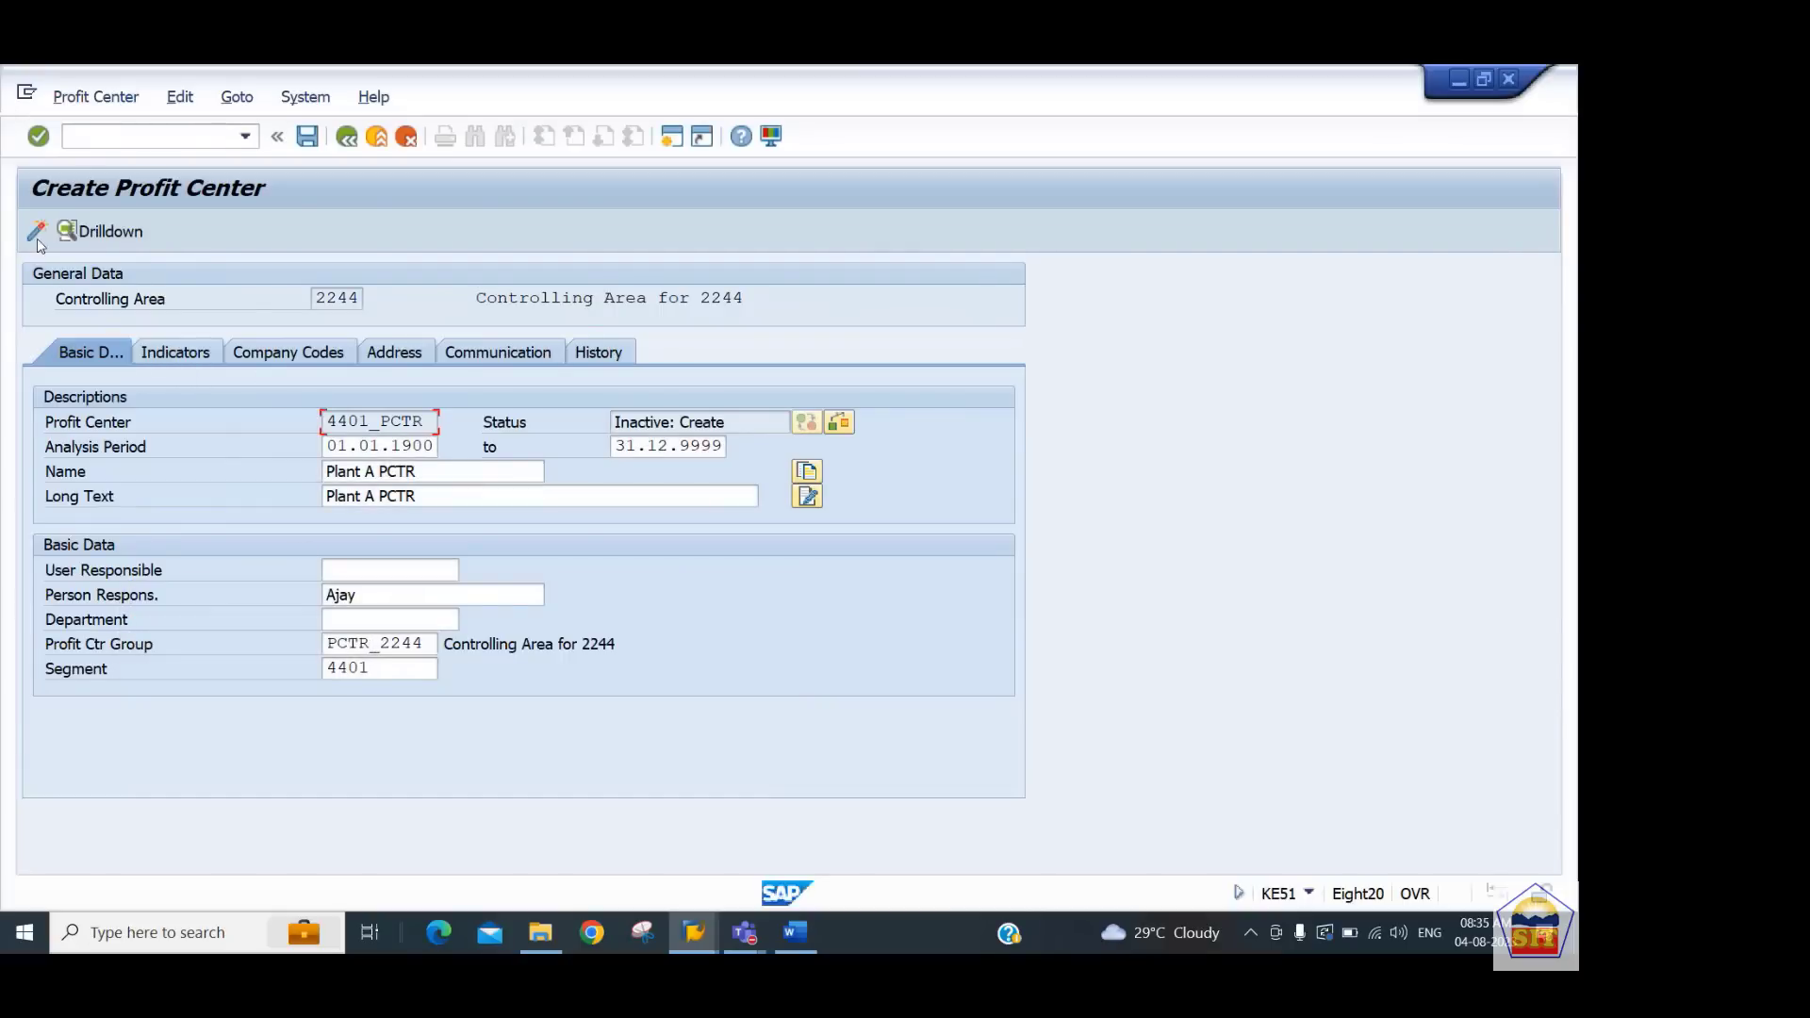
pyautogui.click(36, 232)
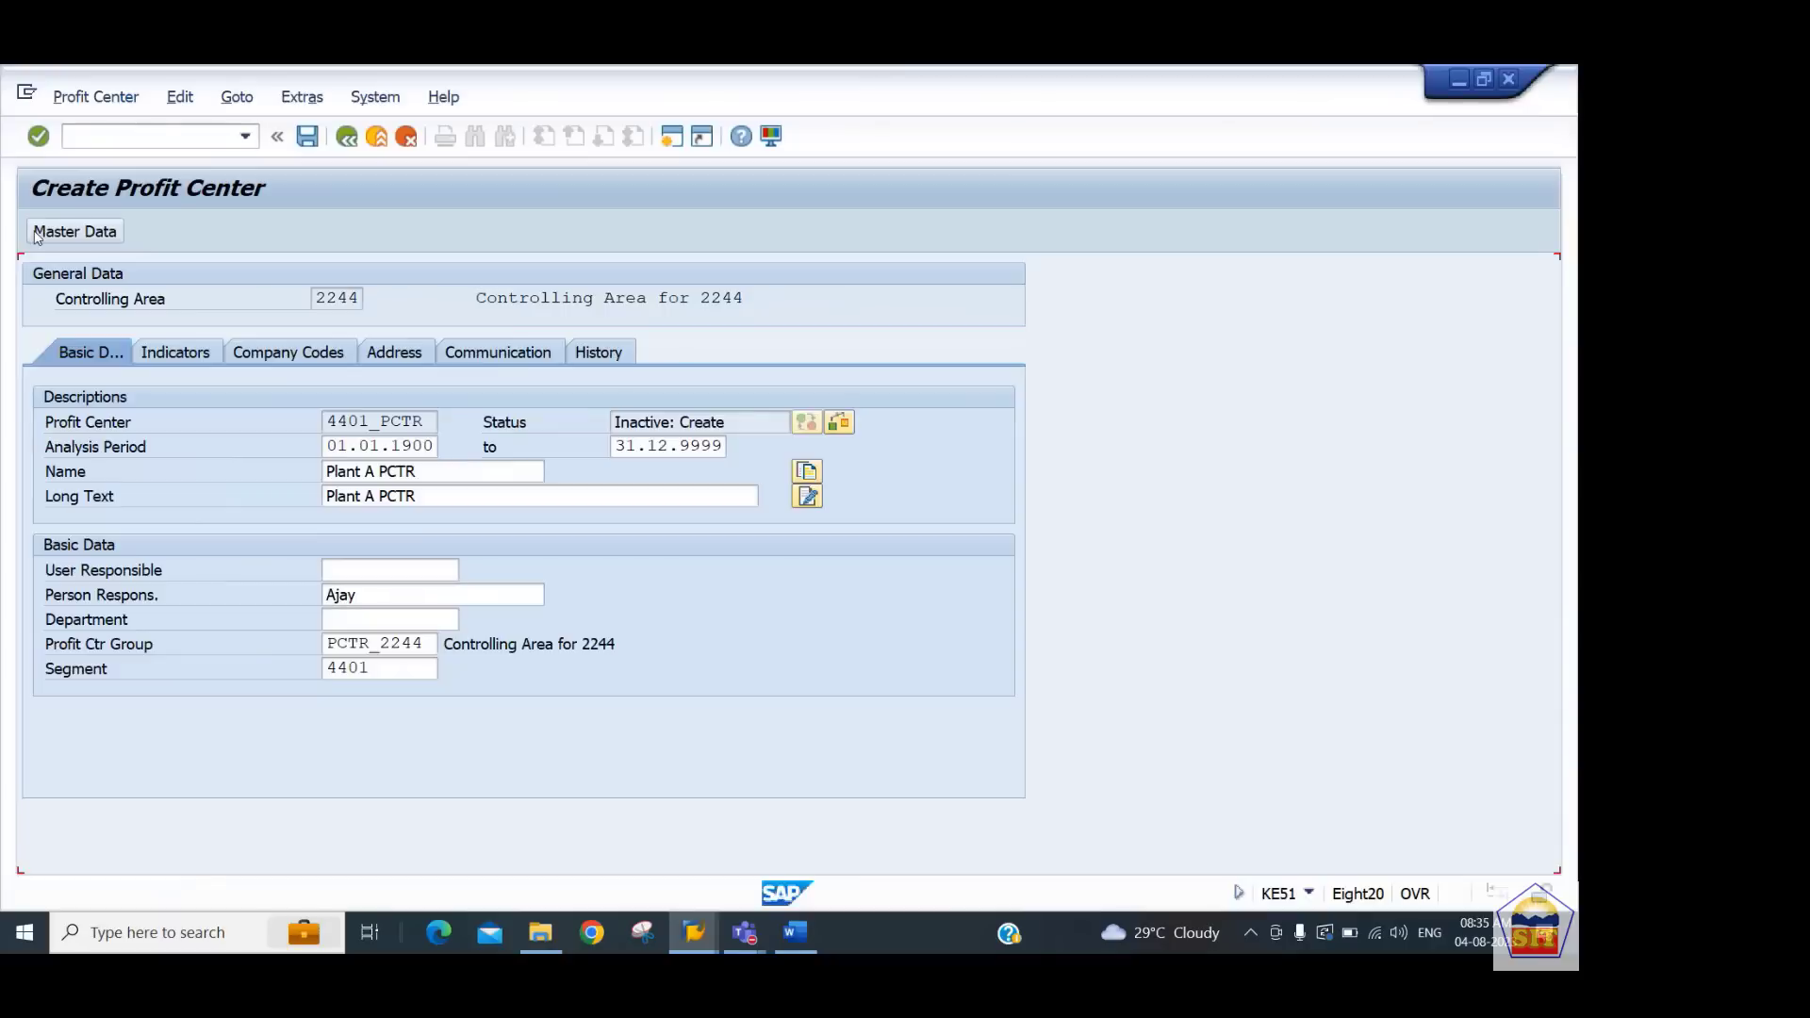
pyautogui.hotkey('ctrl', 's')
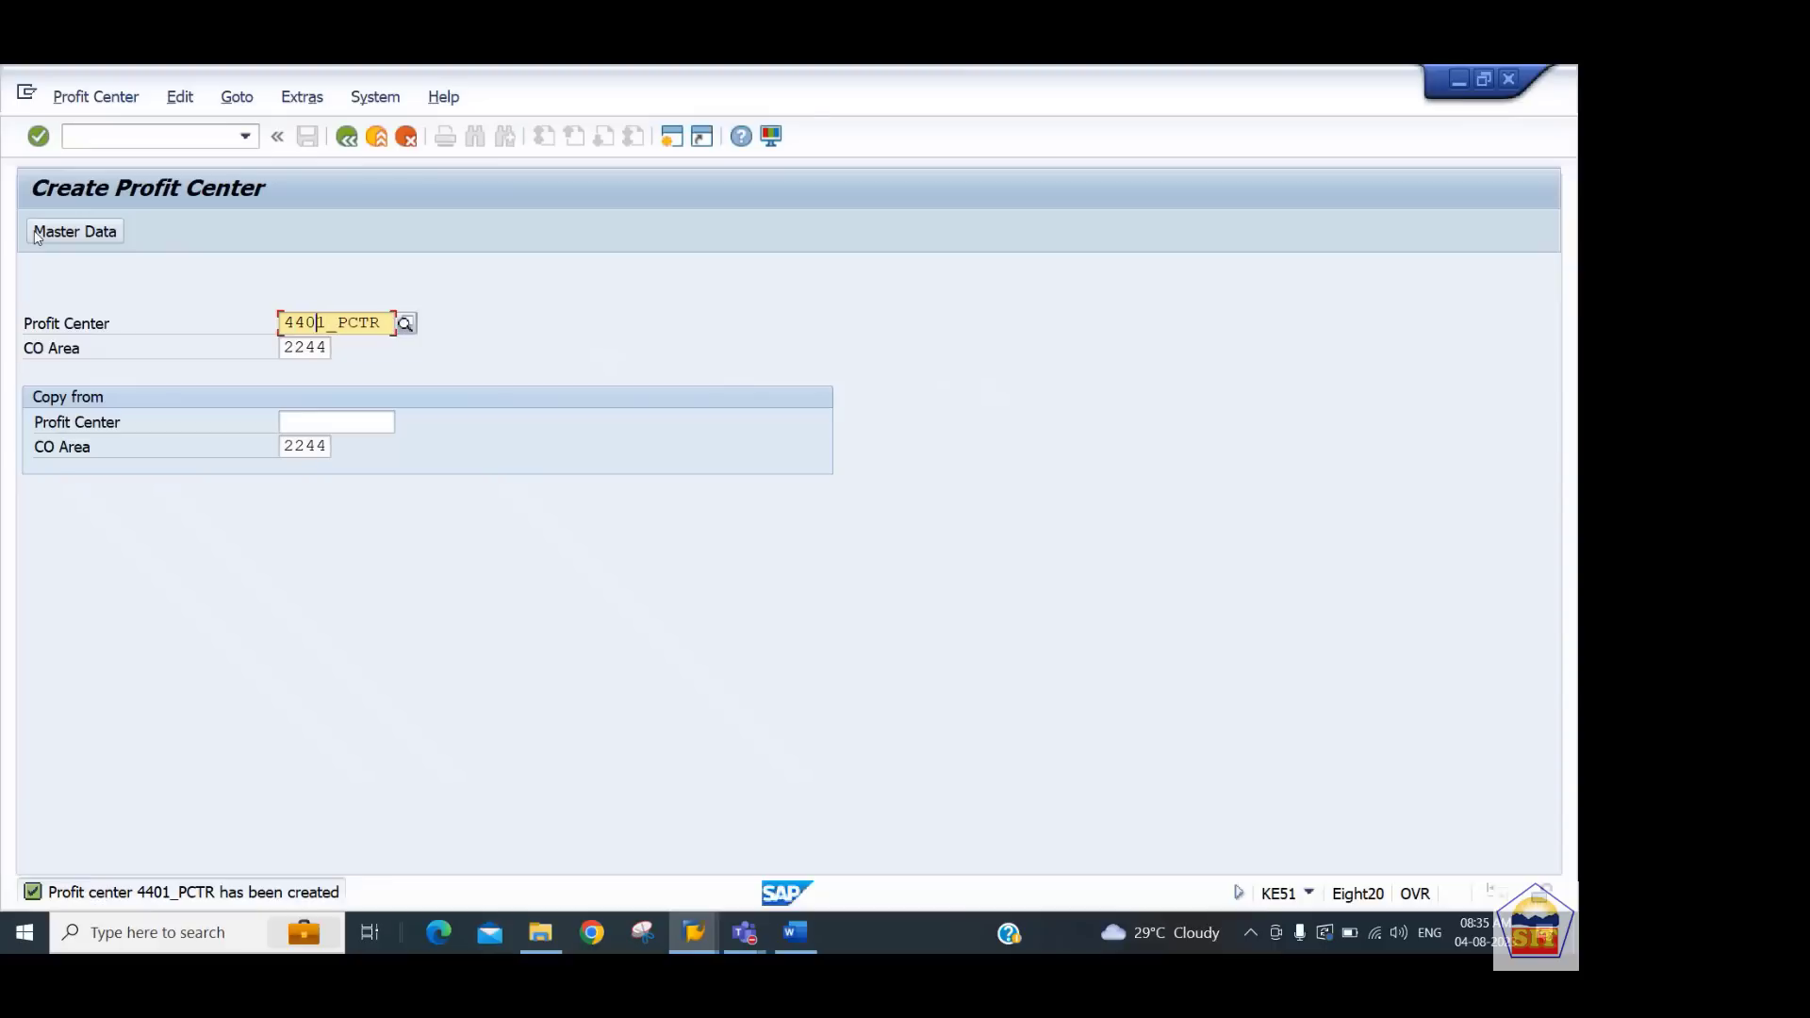
# Start a second profit center 4402_PCTR copied from 4401_PCTR and open its master data
pyautogui.write('2')
pyautogui.press('Delete')
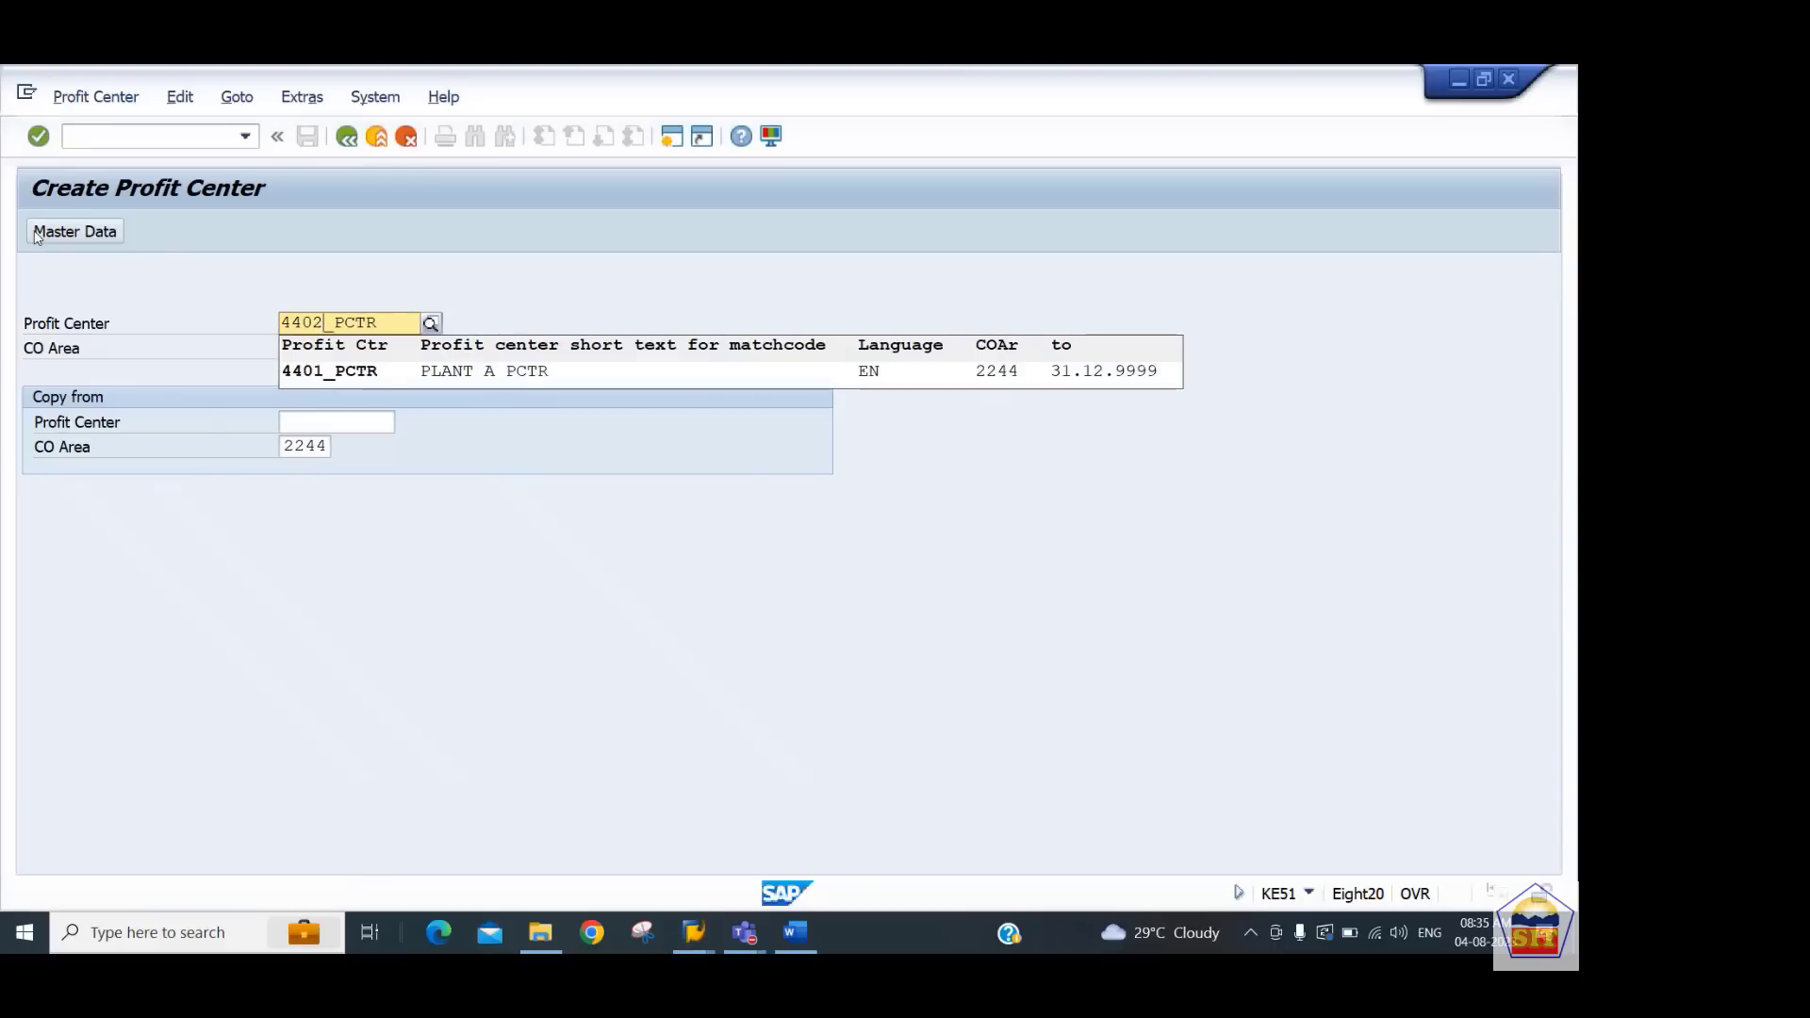
pyautogui.press('Tab')
pyautogui.press('Tab')
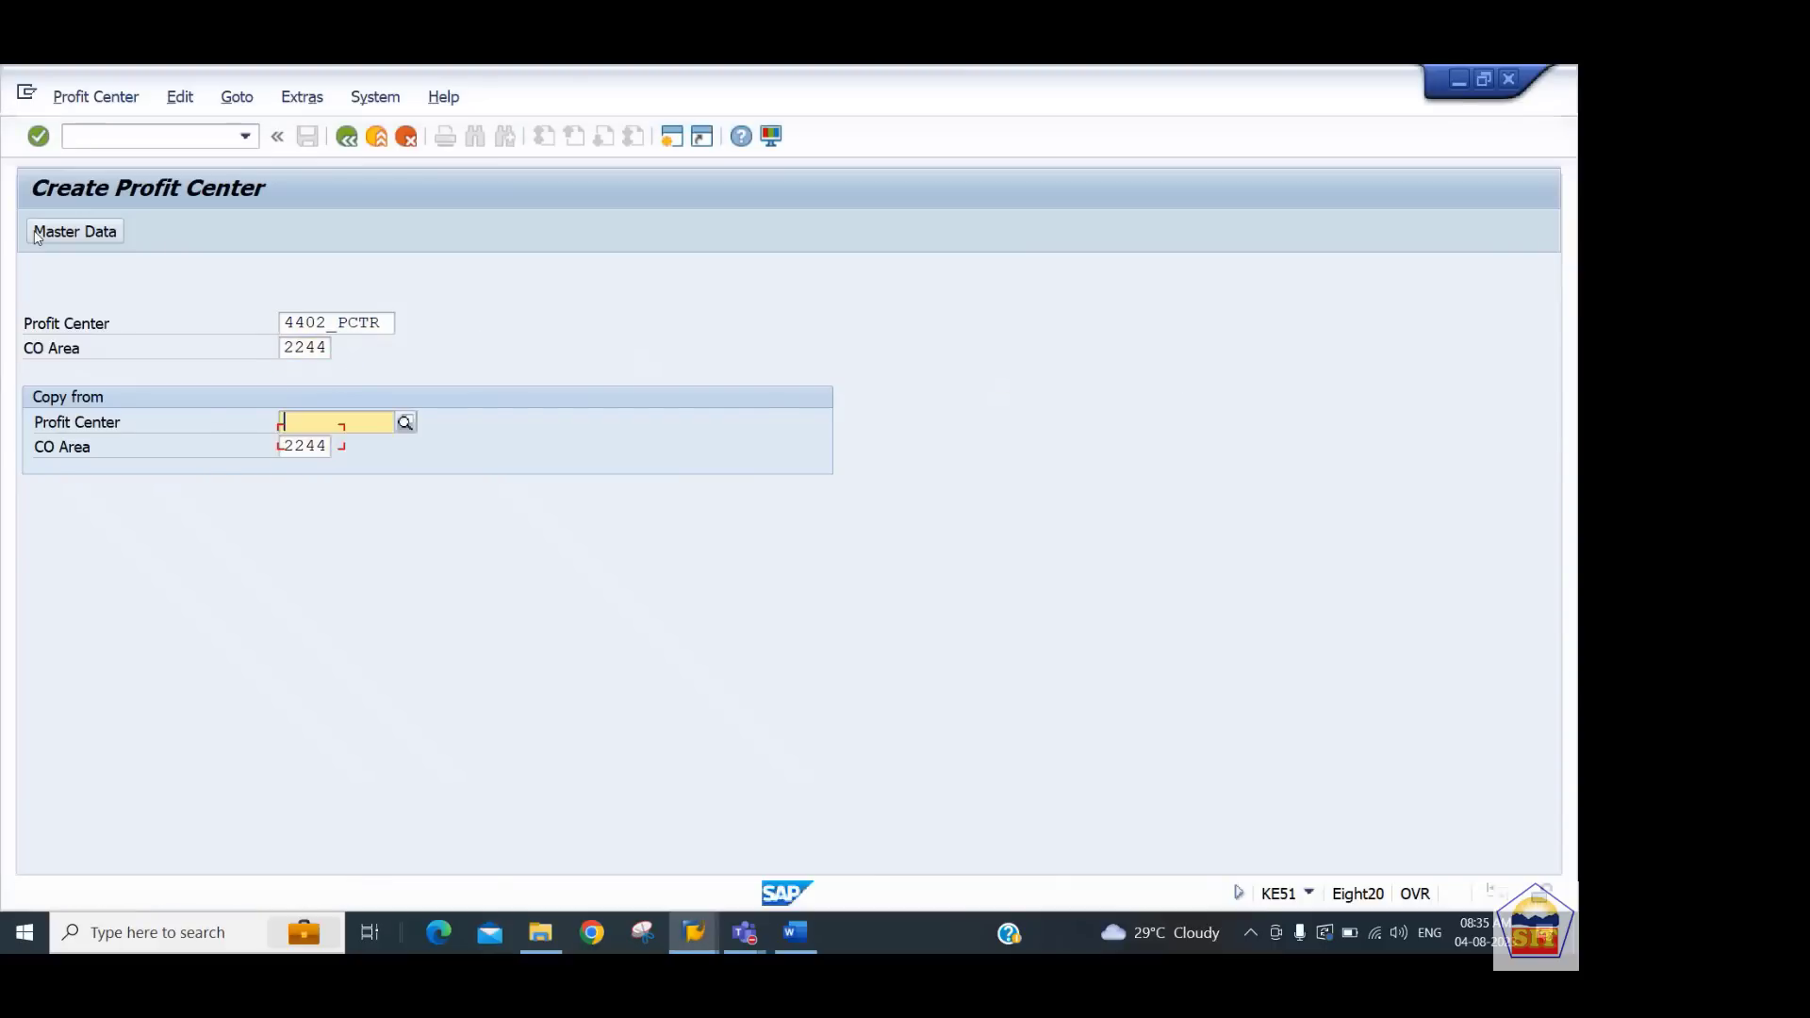
pyautogui.write('4401_')
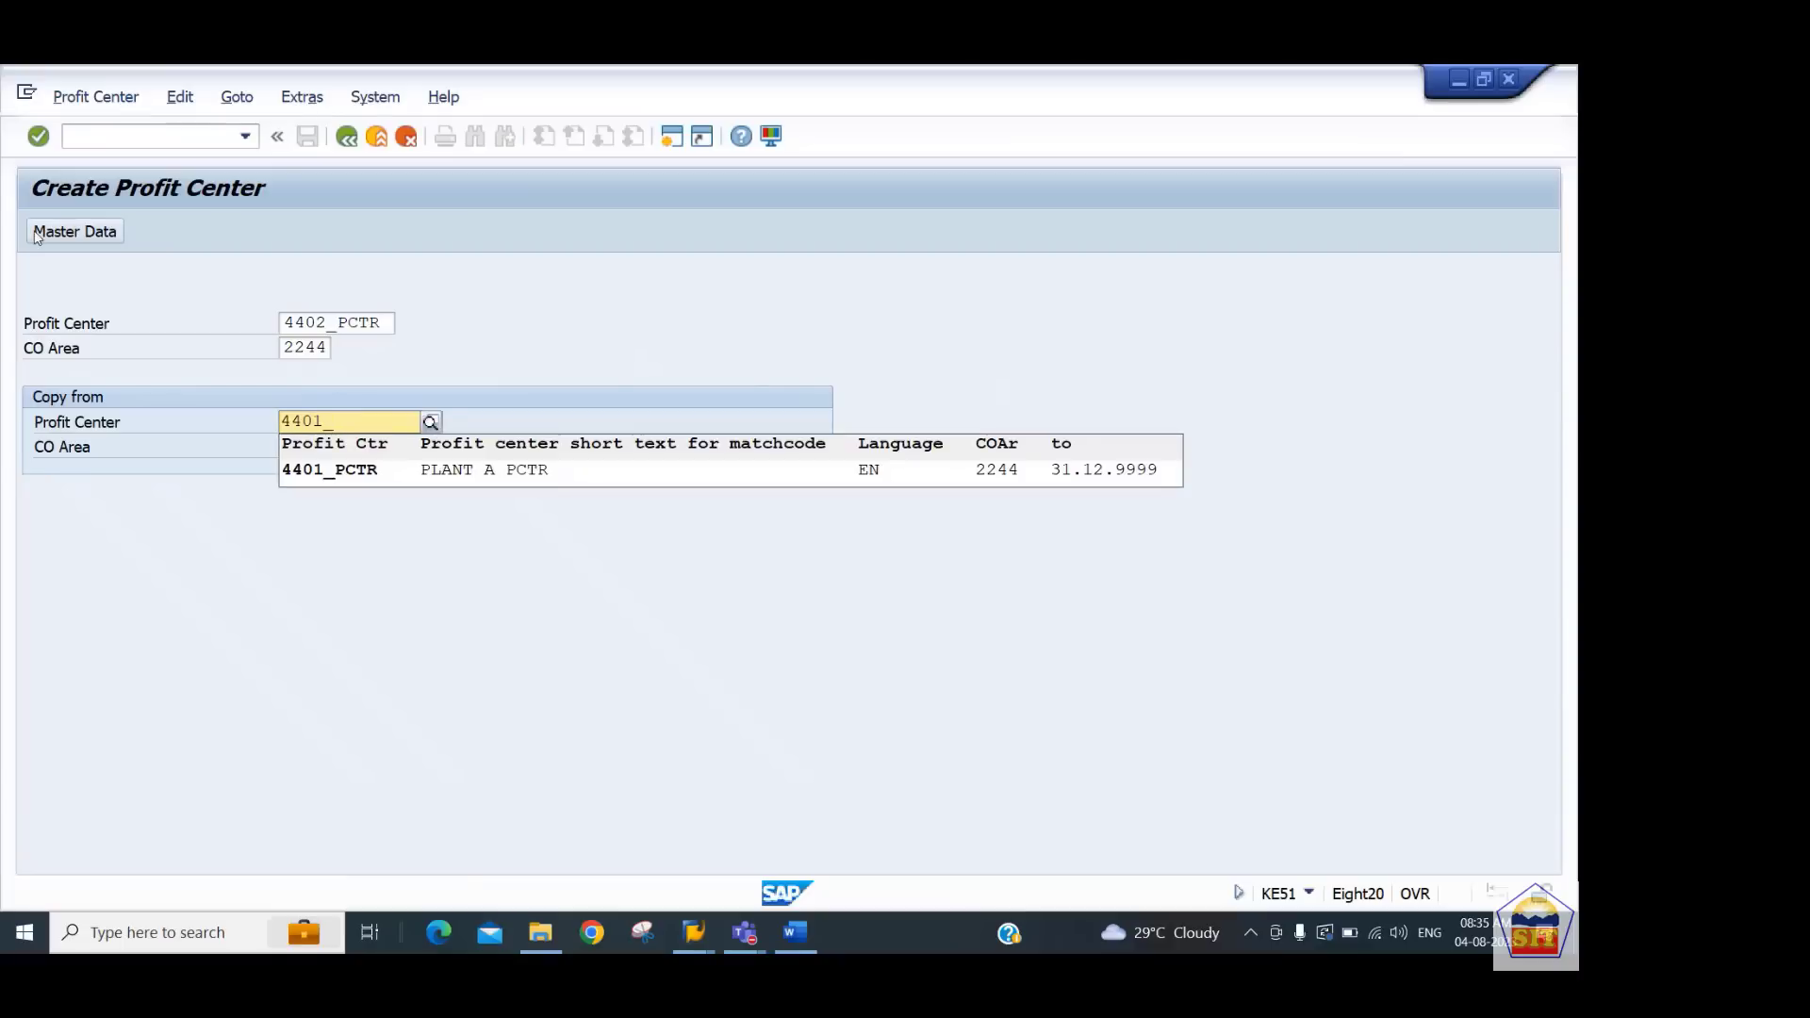
pyautogui.press('Down')
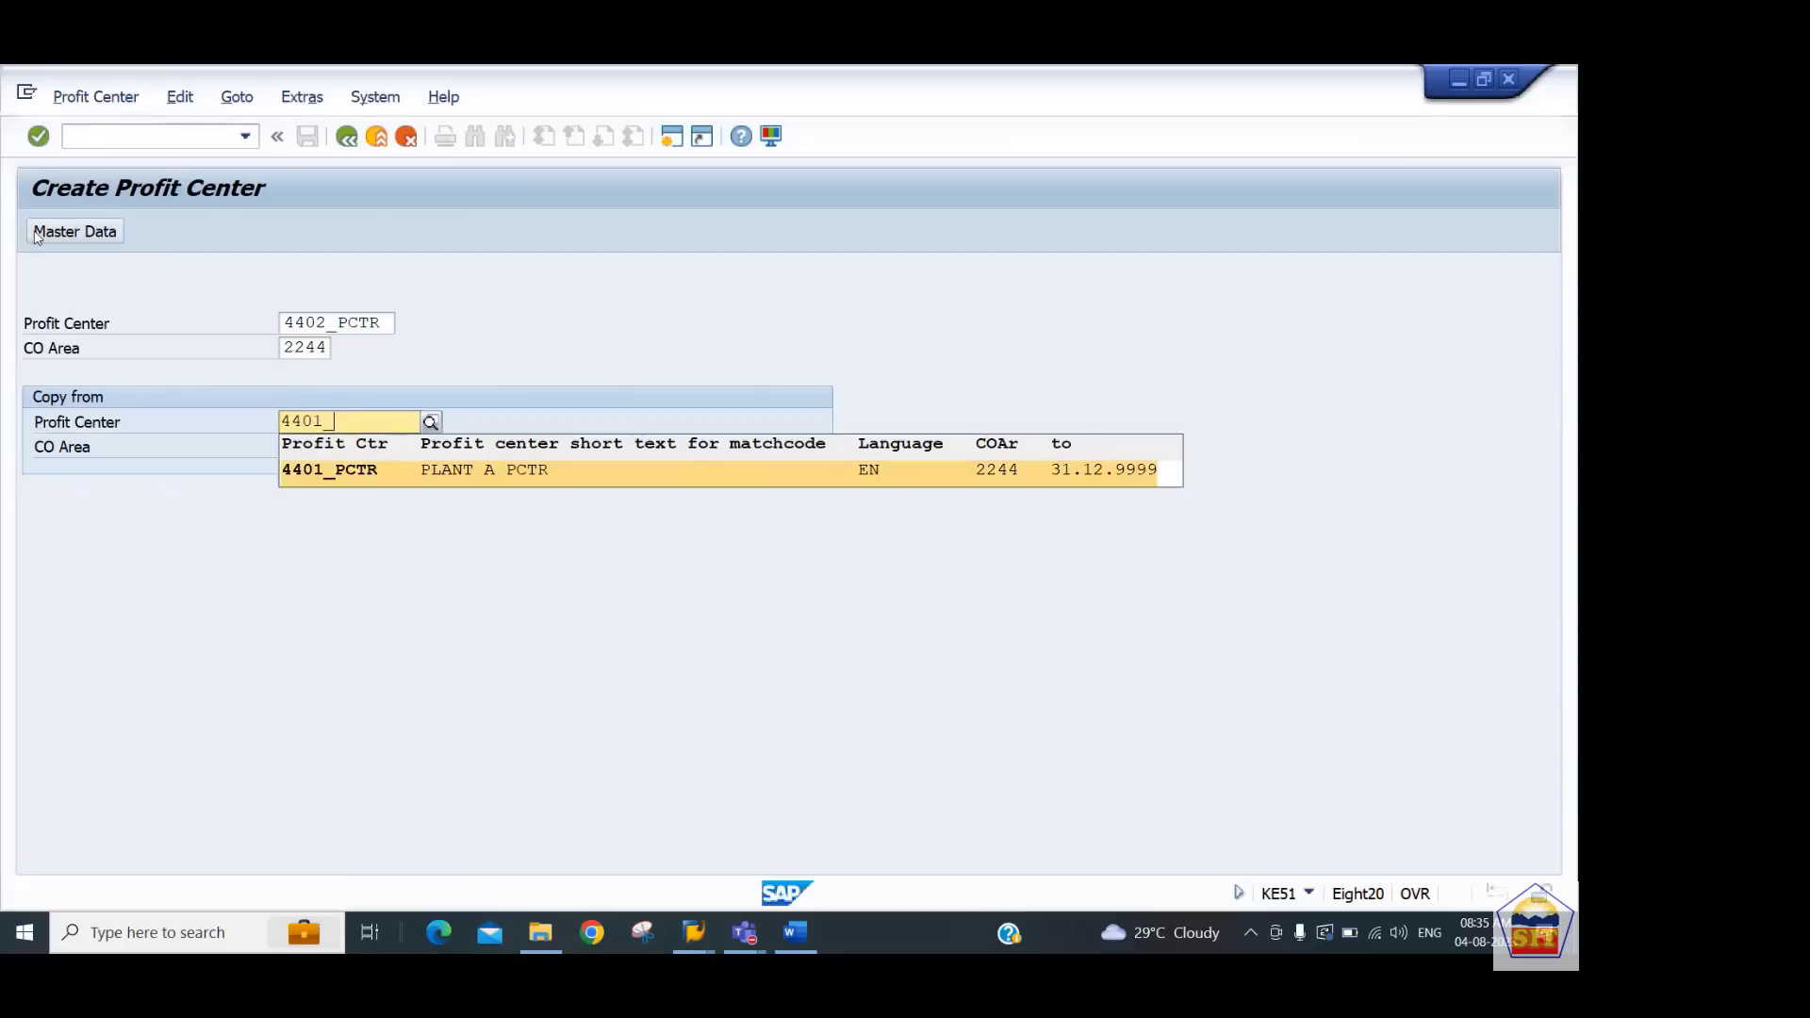
pyautogui.press('Return')
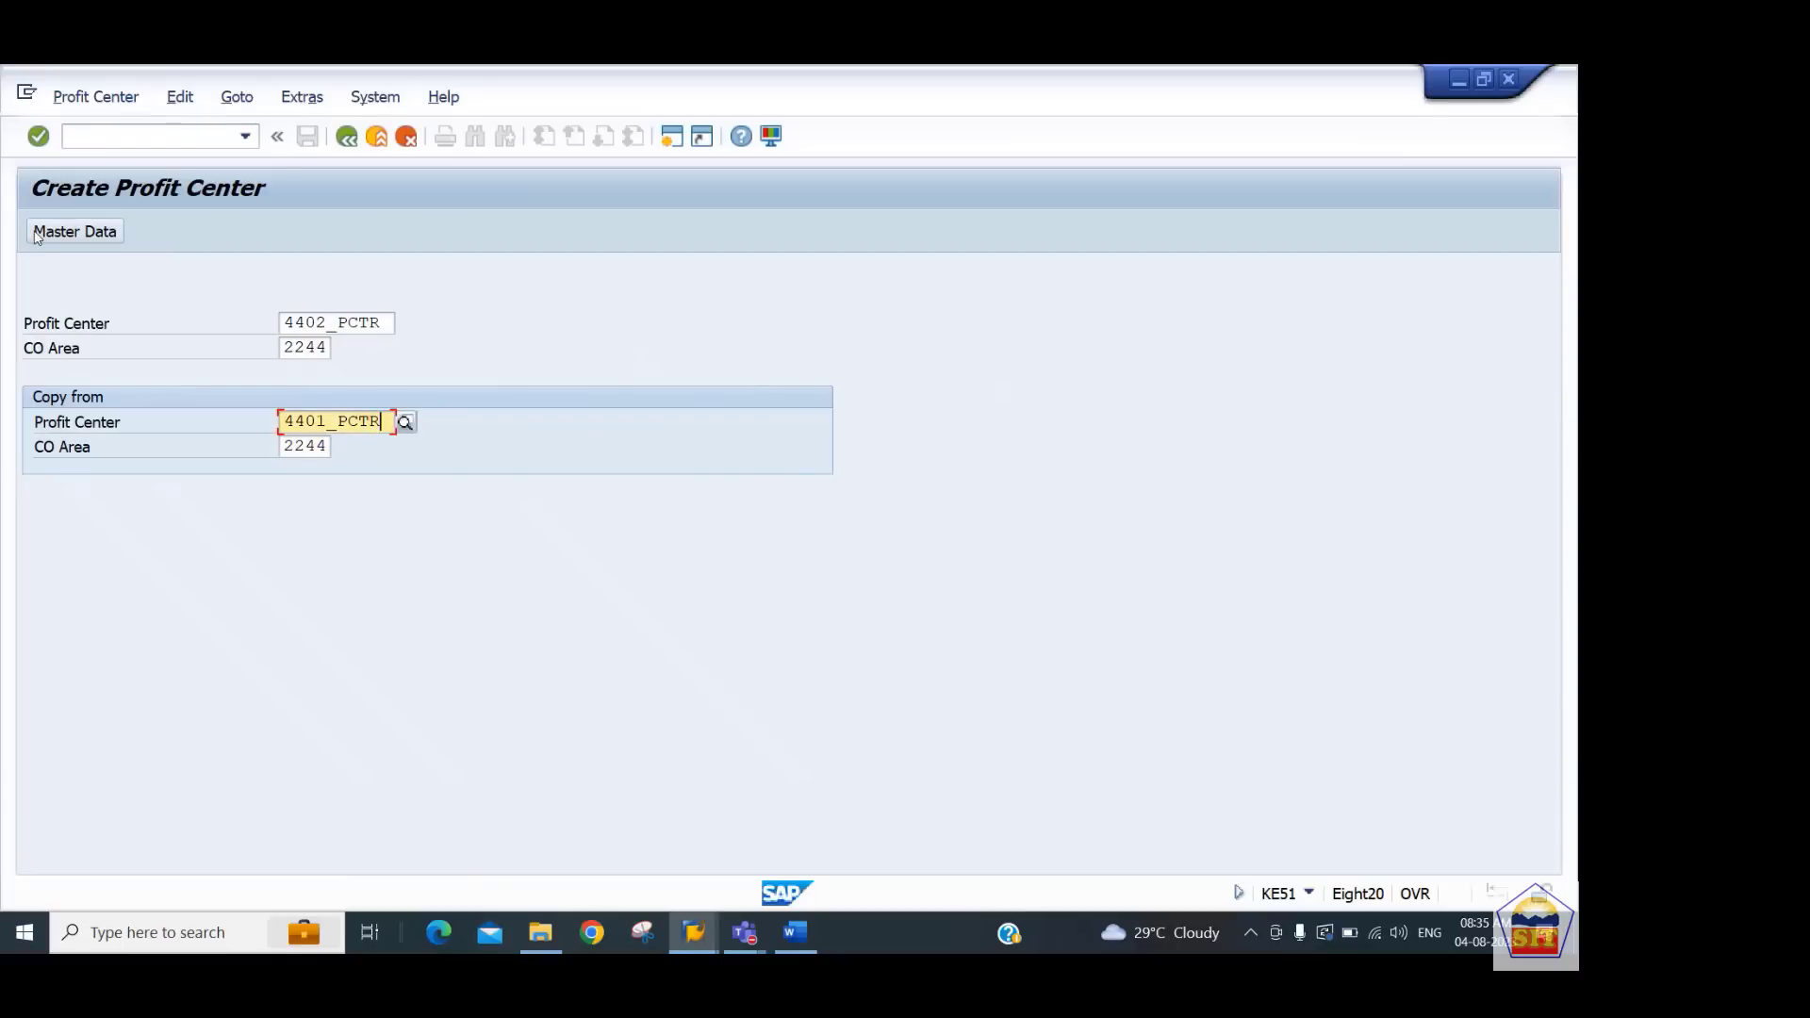
pyautogui.click(56, 231)
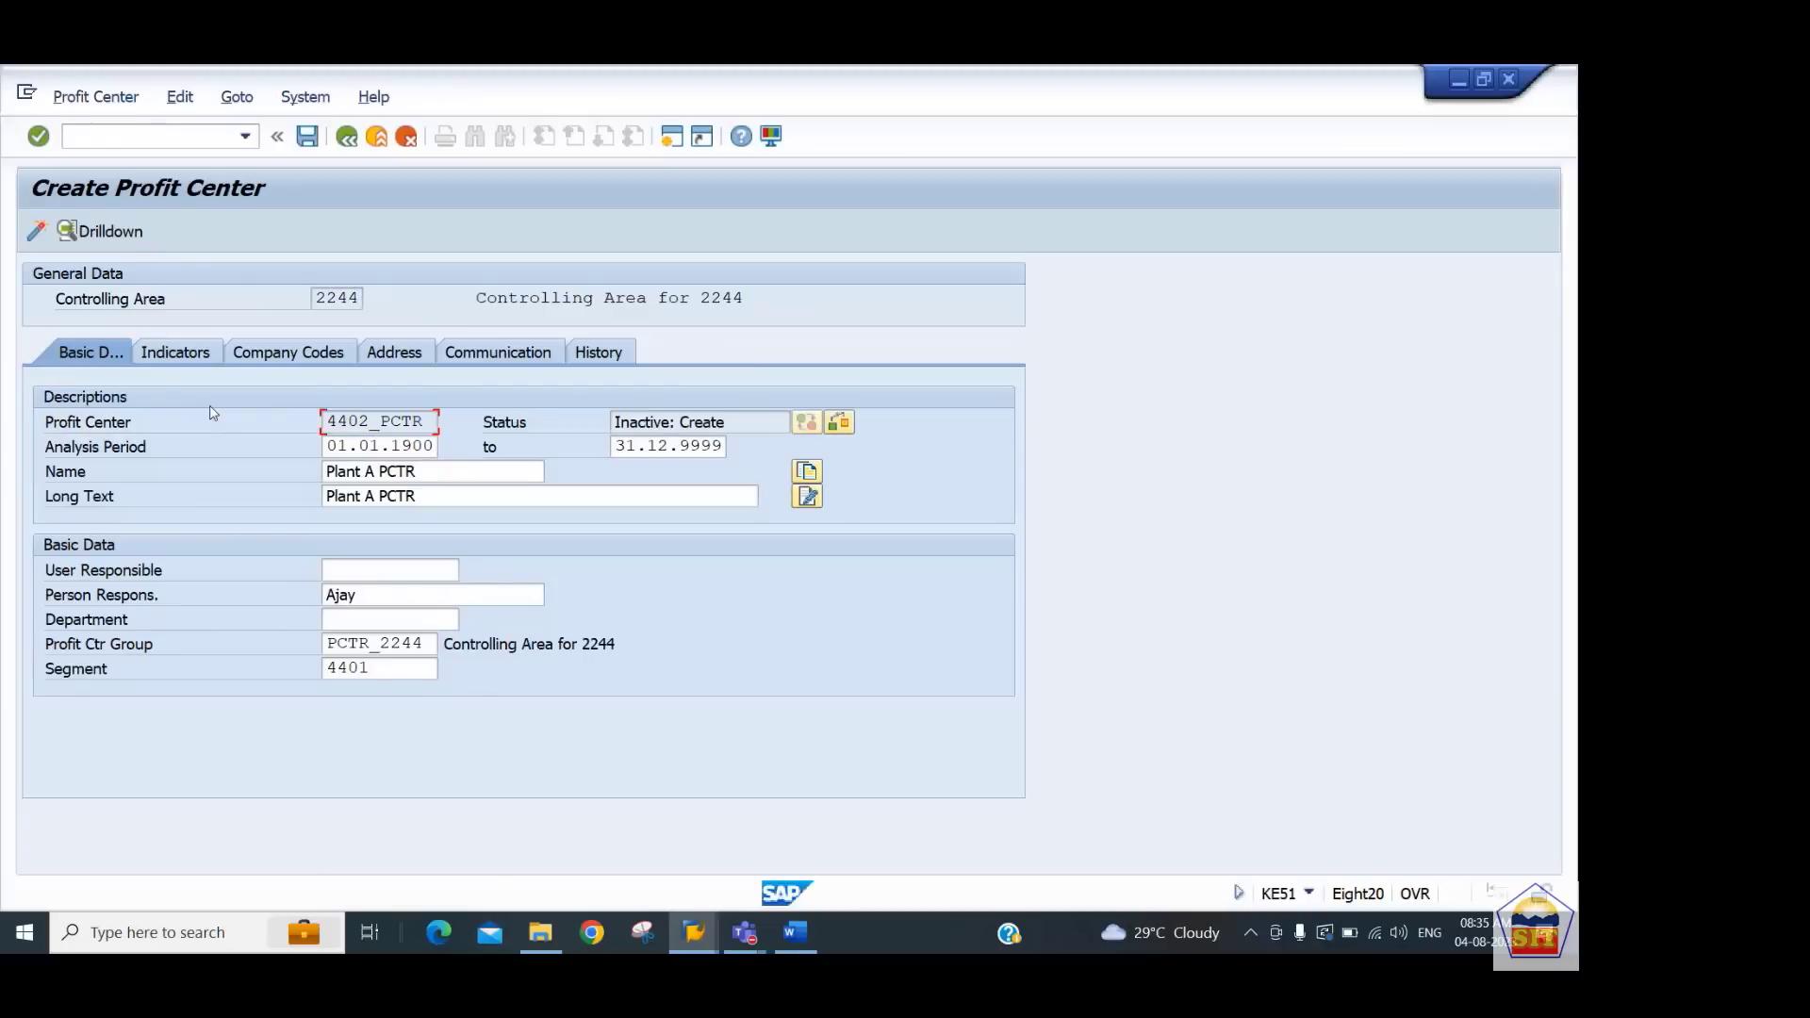
# Change the name to Plant B PCTR and enter a different person responsible
pyautogui.doubleClick(383, 471)
pyautogui.write('B')
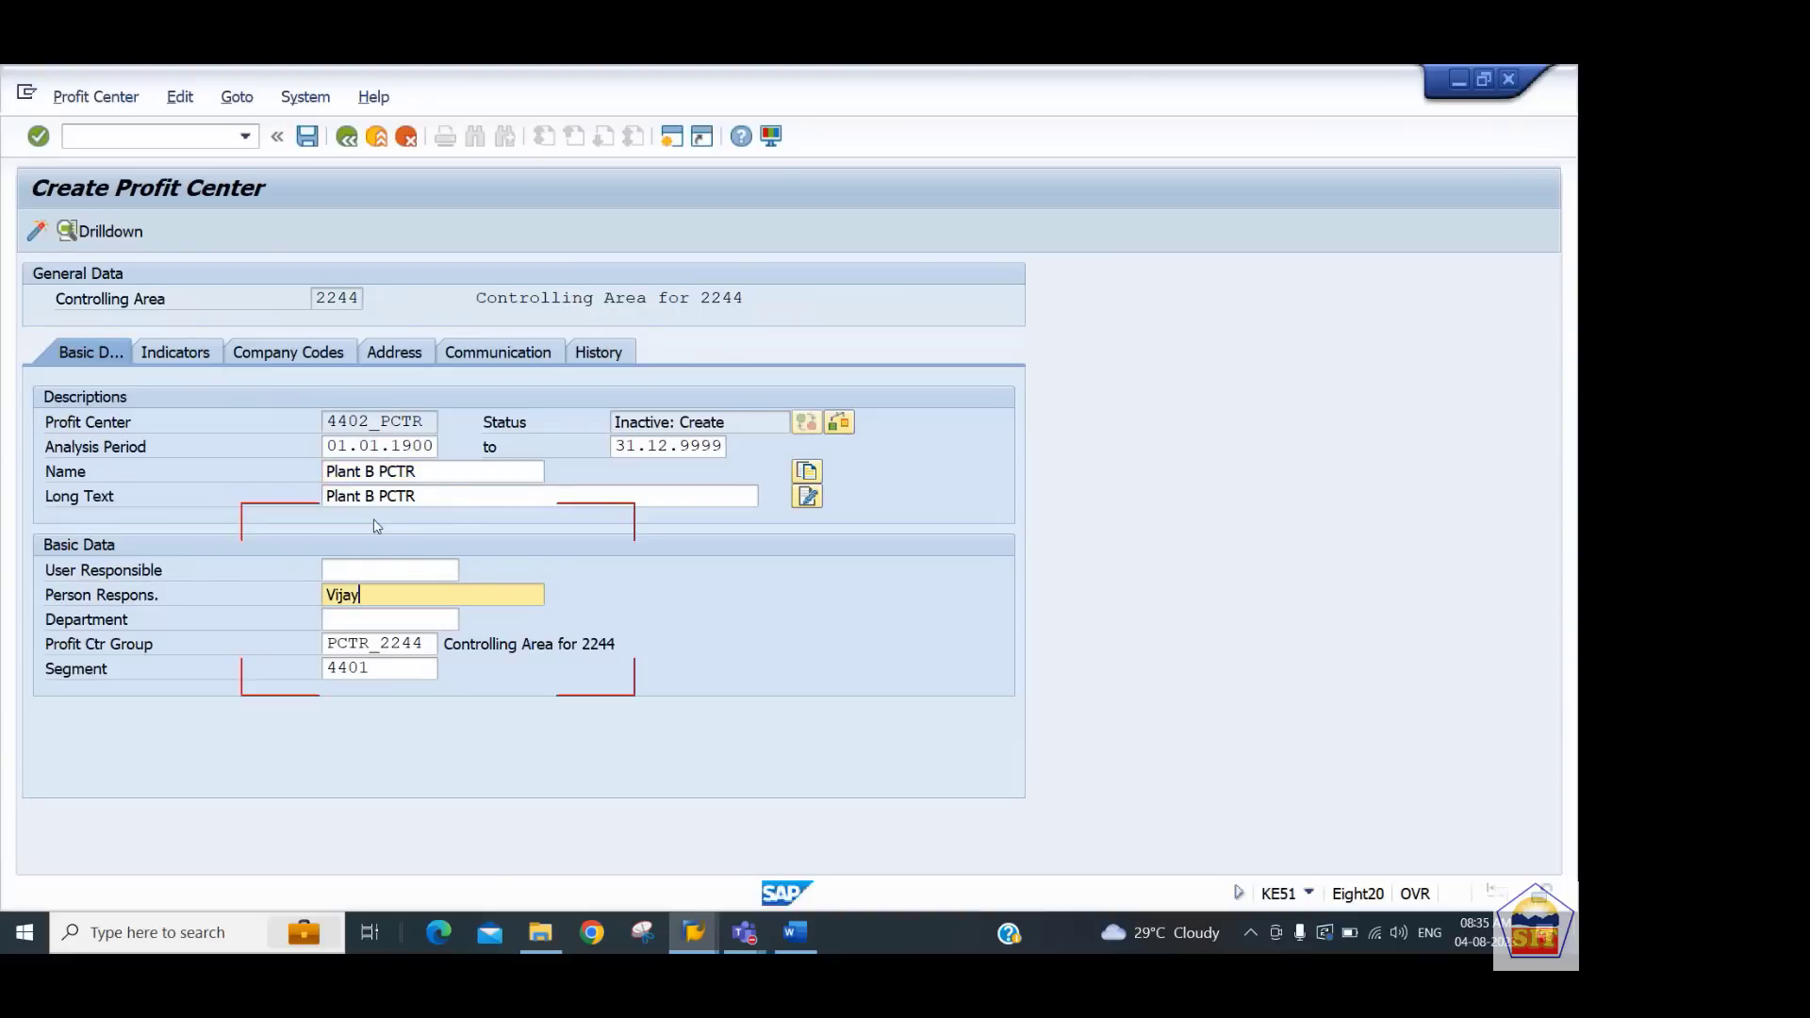
pyautogui.press('Tab')
pyautogui.press('Tab')
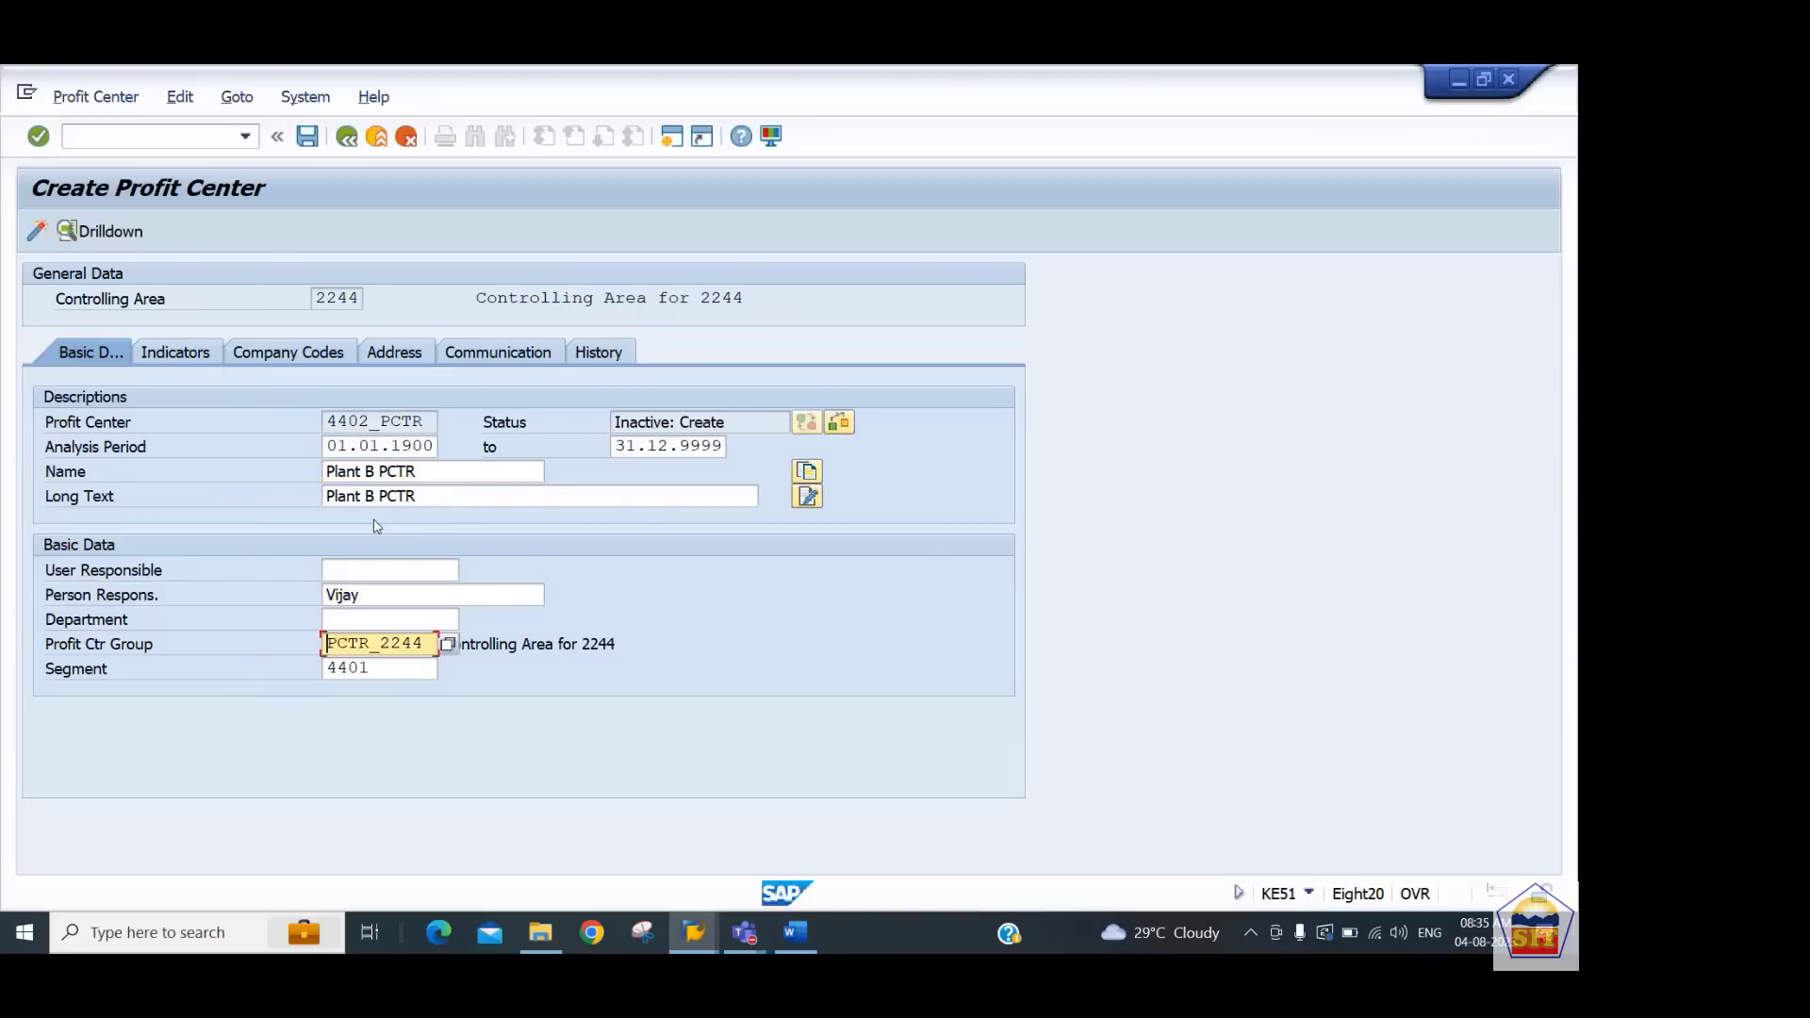
pyautogui.press('Tab')
pyautogui.press('BackSpace')
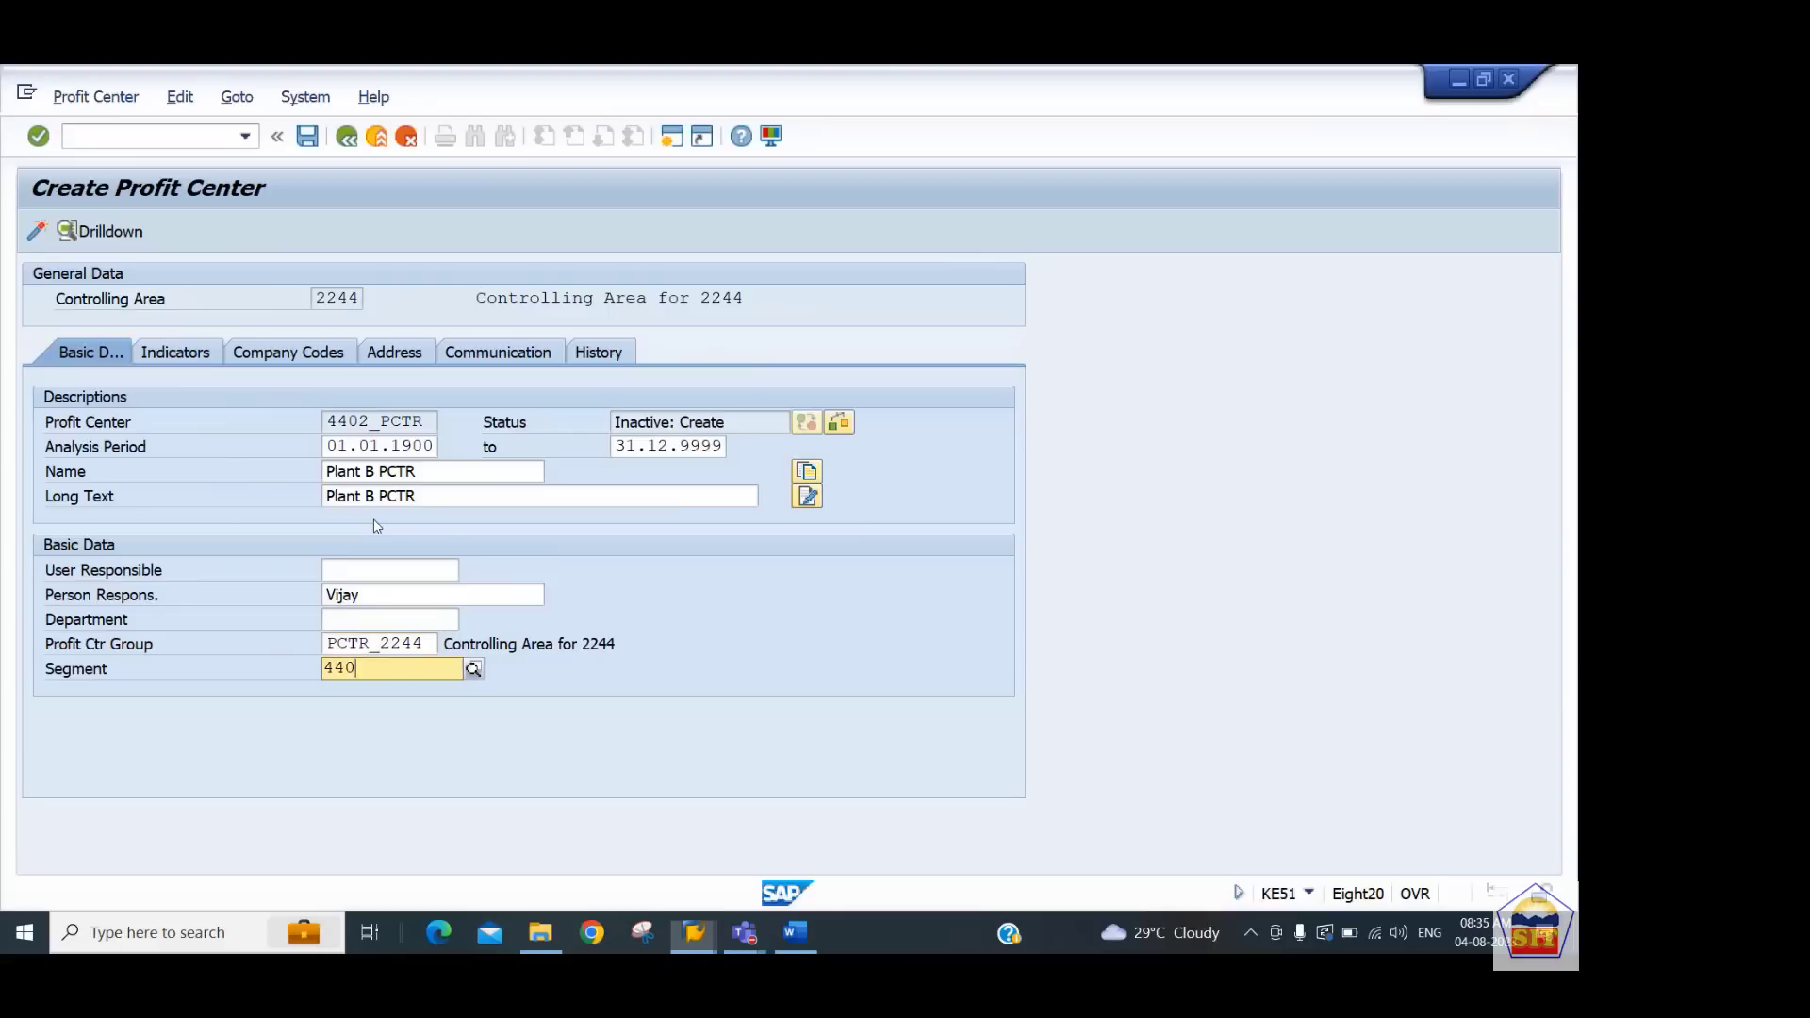
# Set the segment to 4402 and activate profit center 4402_PCTR
pyautogui.write('2')
pyautogui.press('Return')
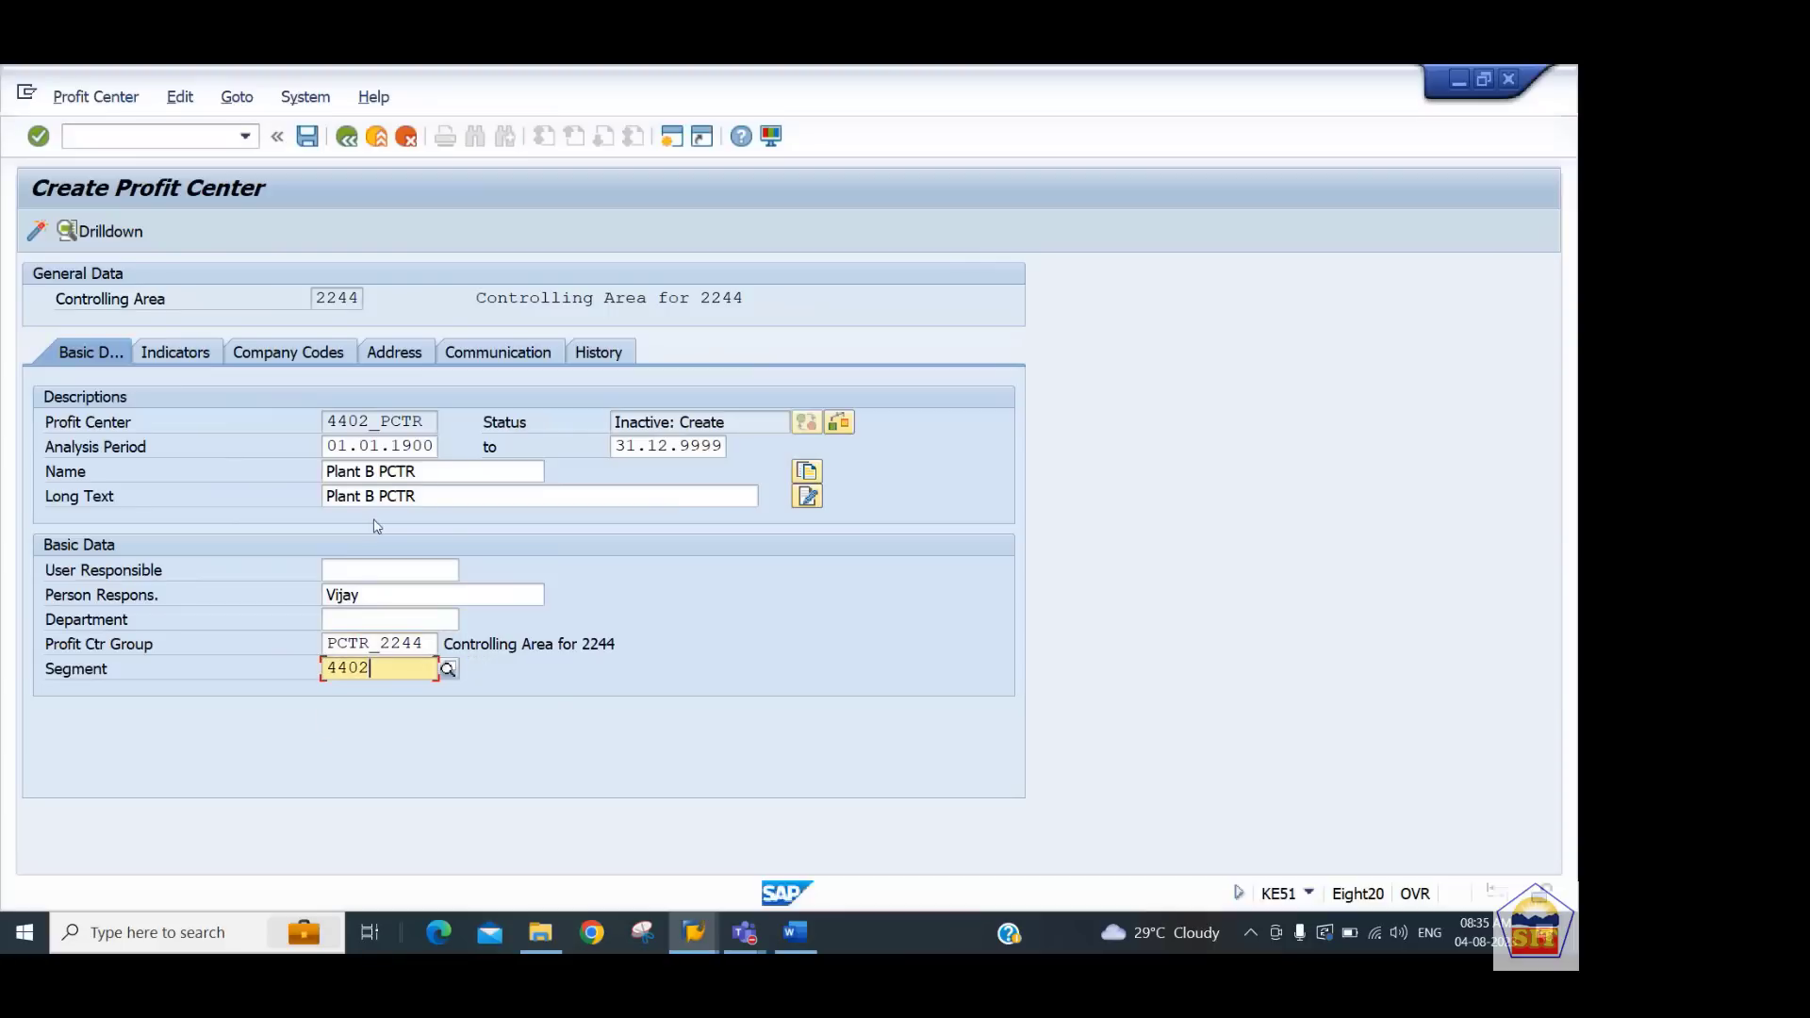
pyautogui.click(35, 232)
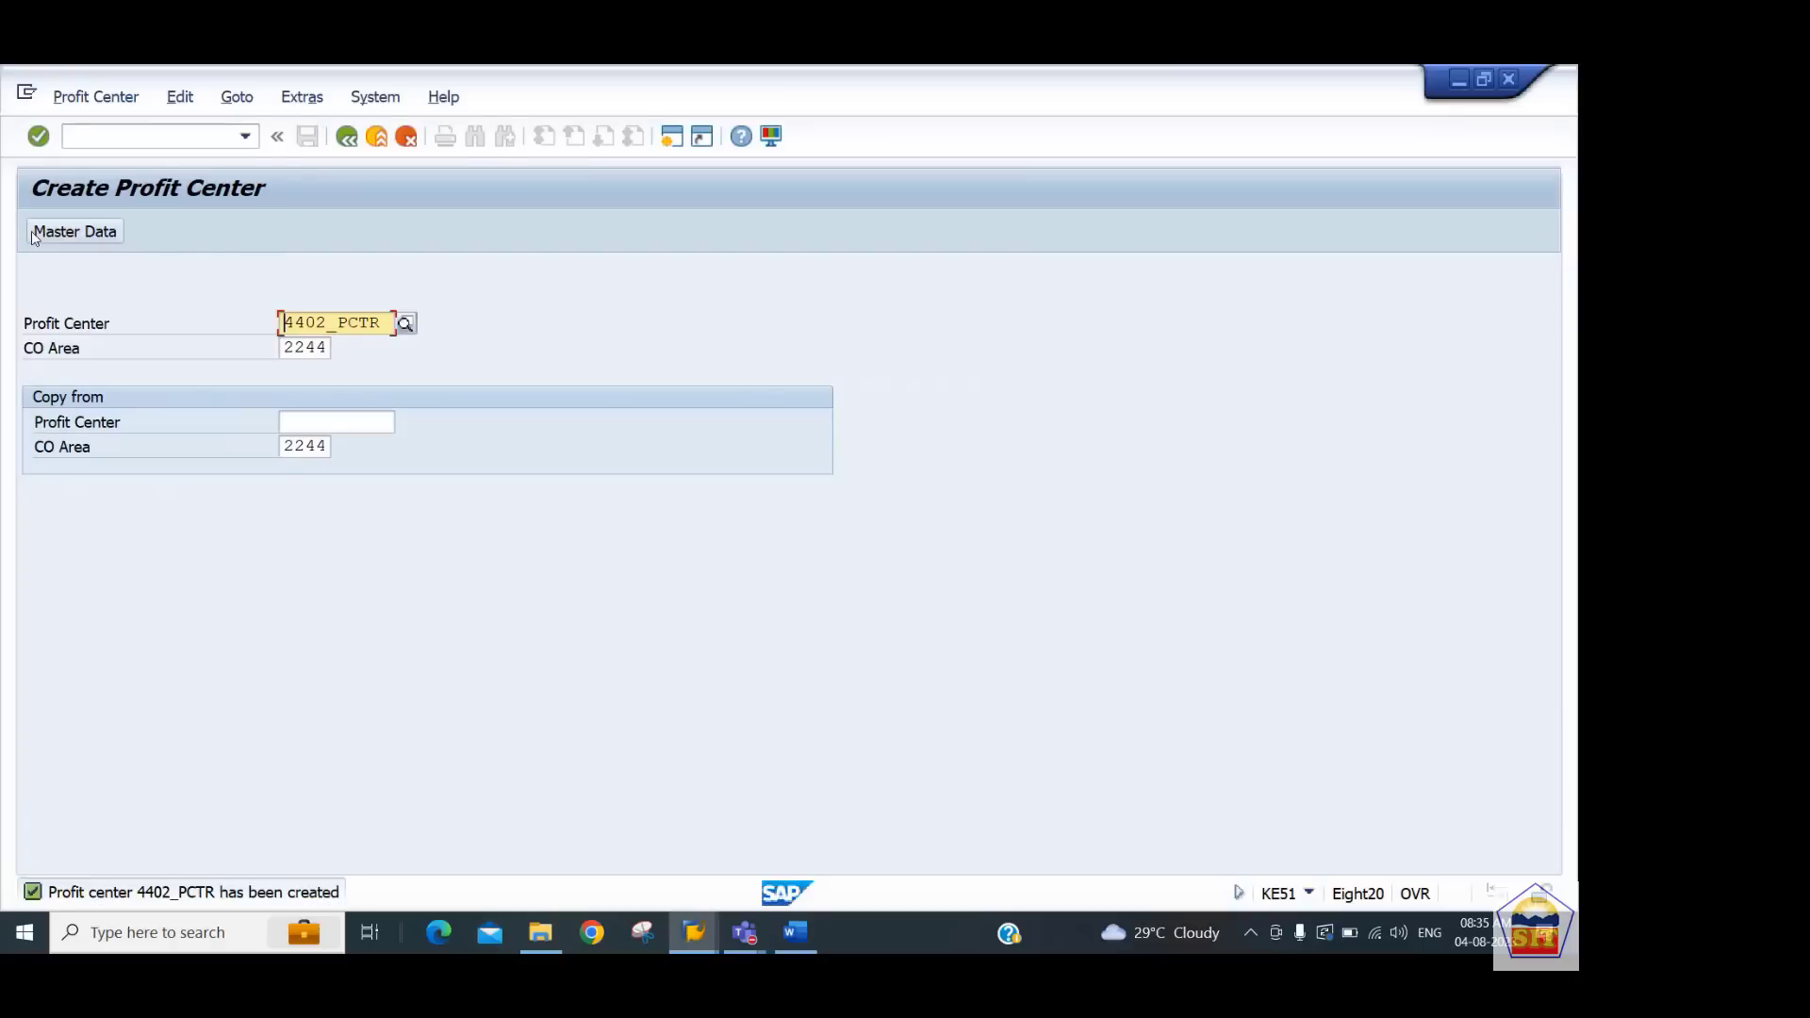
# Switch to the Word notes and review the section on creating another profit center
pyautogui.hotkey('alt', 'Tab')
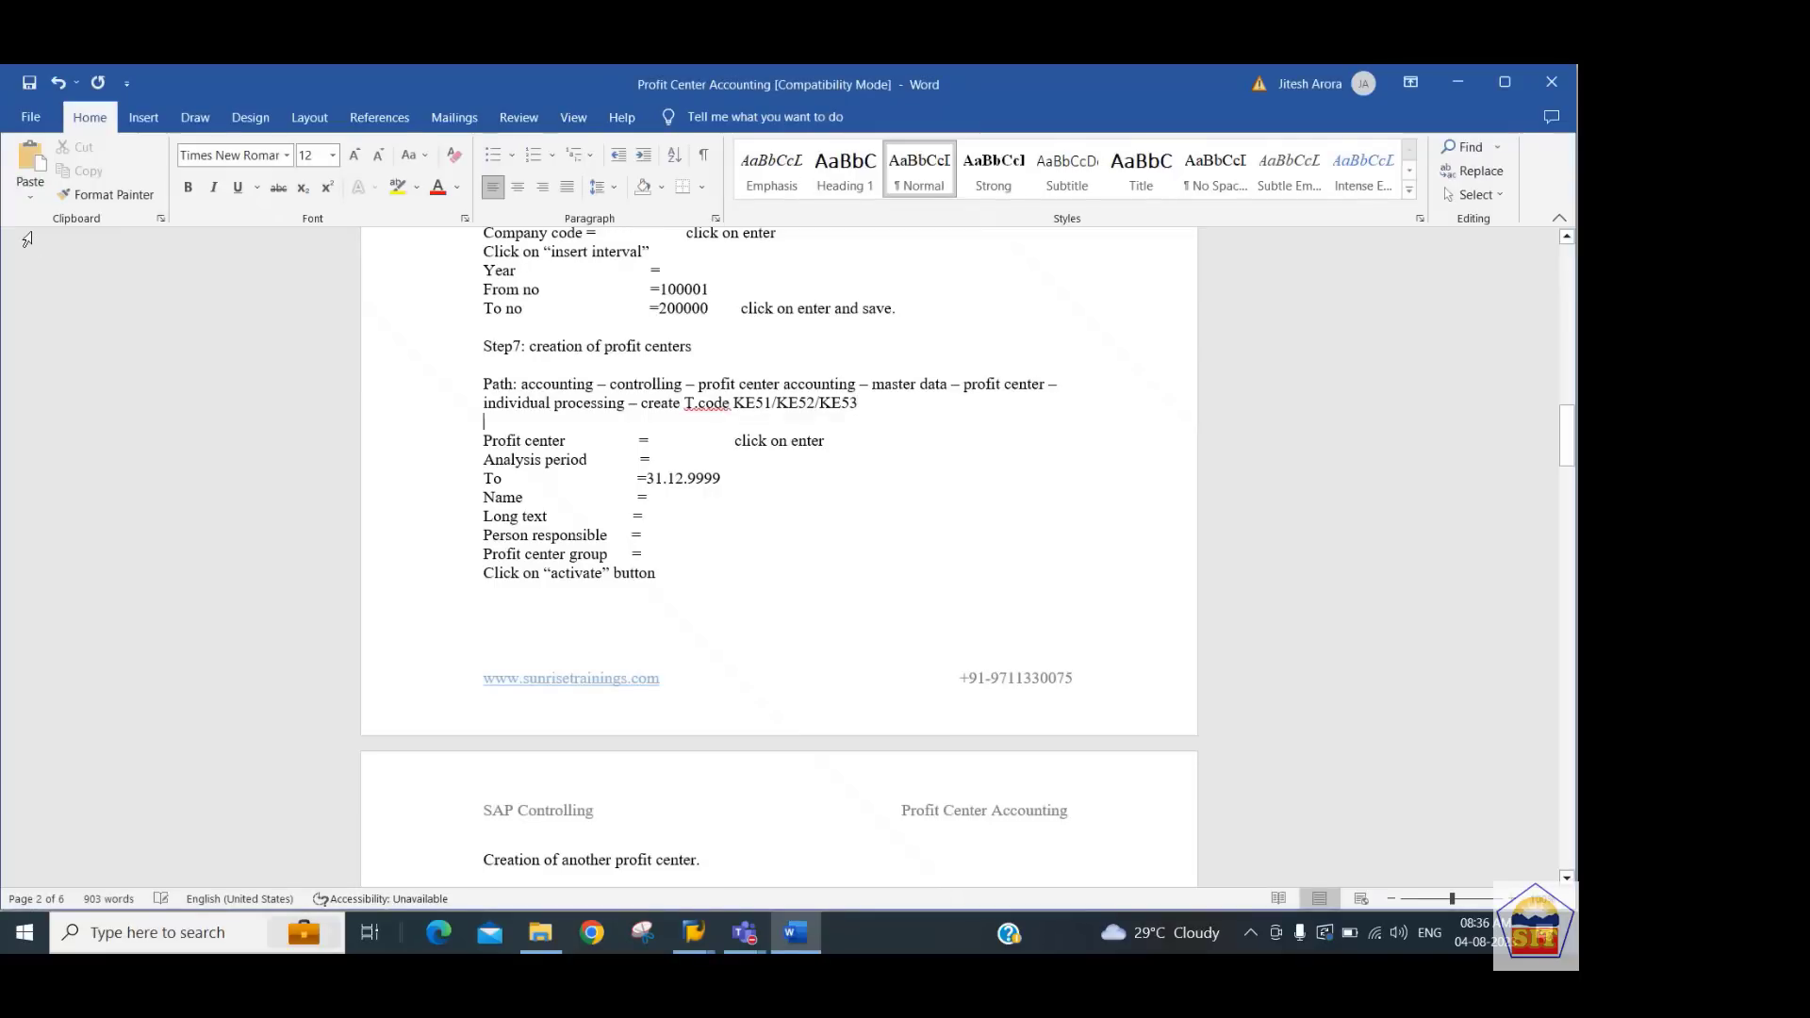
pyautogui.scroll(-8, 26, 238)
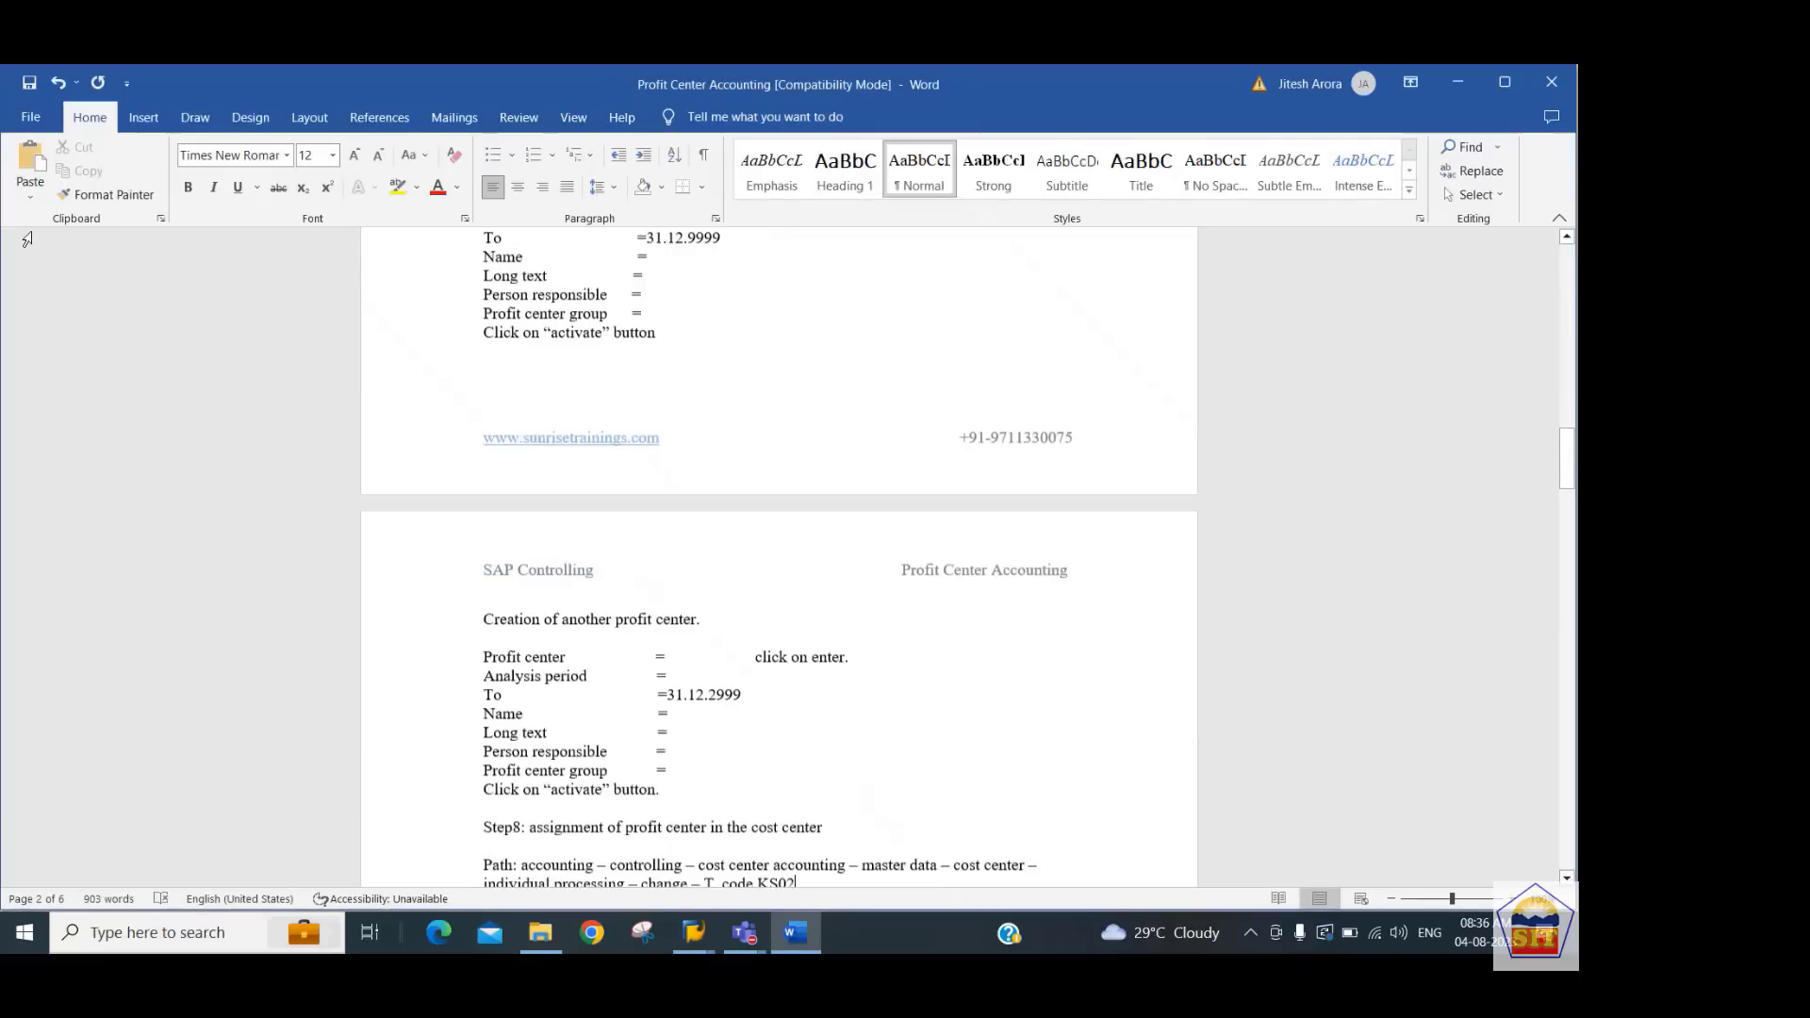
# Open cost center 440101 in controlling area 2244 for change with transaction KS02
pyautogui.scroll(-3, 31, 239)
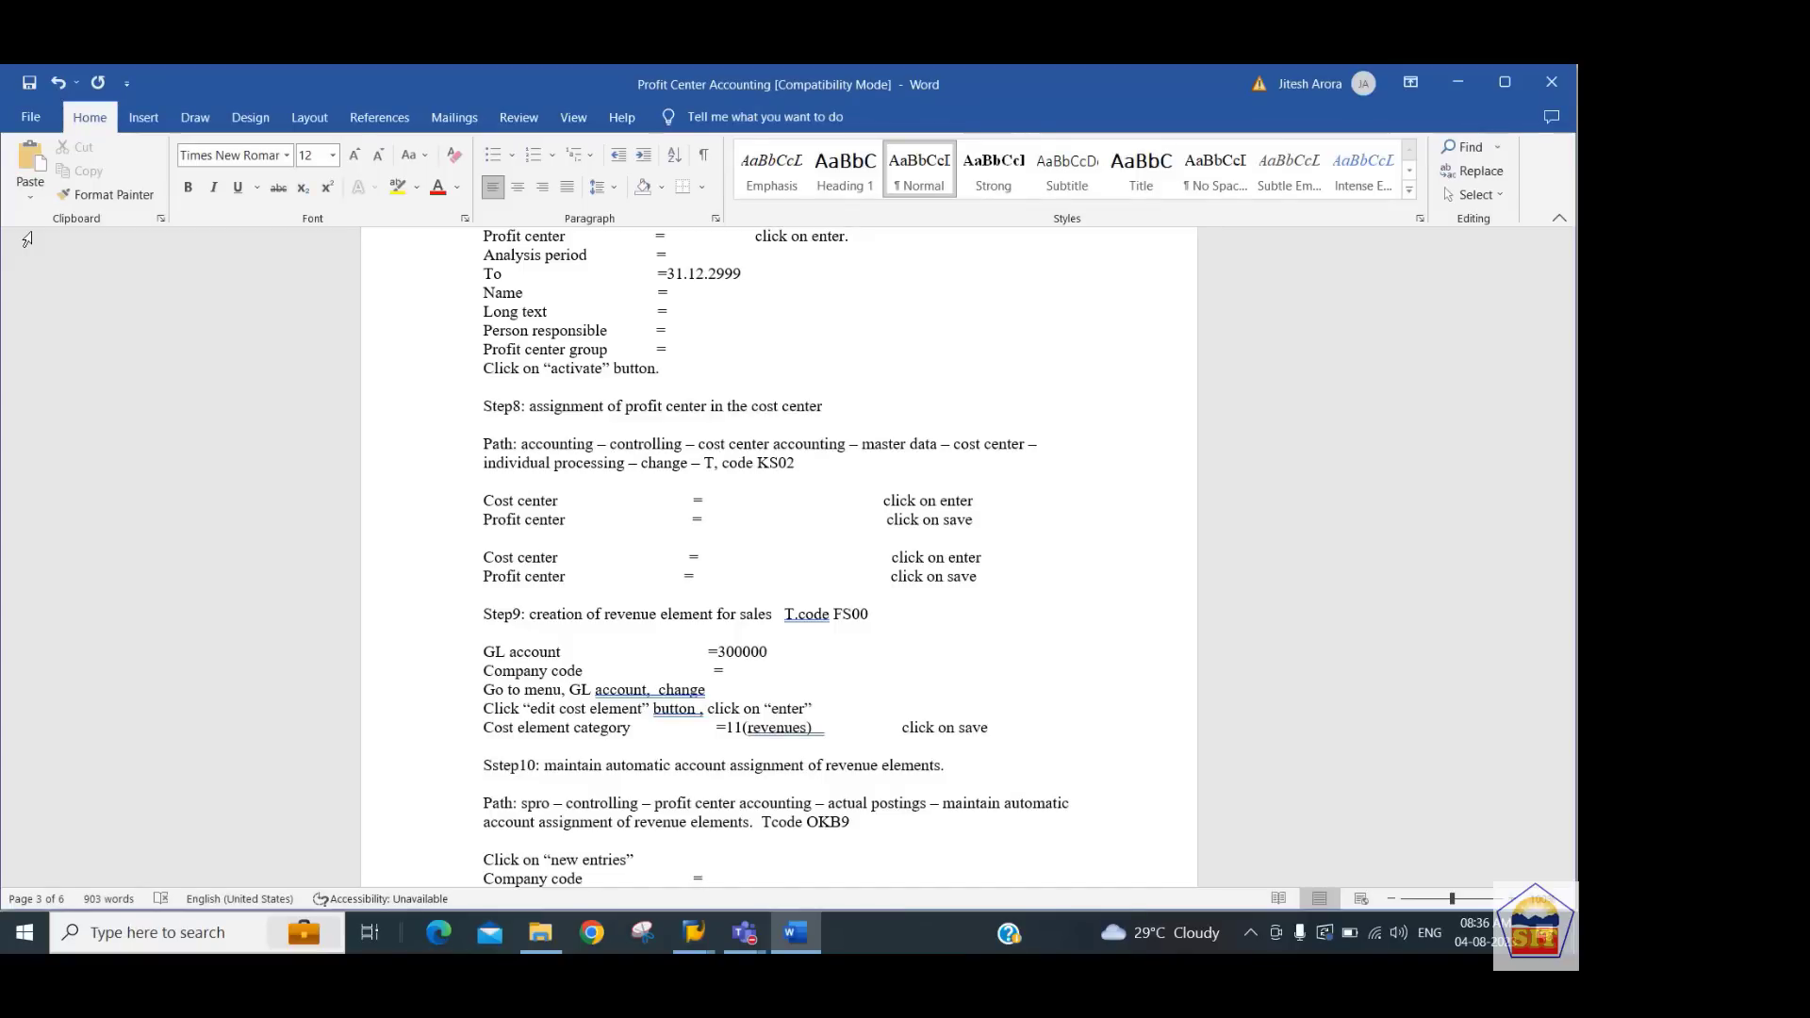
pyautogui.hotkey('alt', 'Tab')
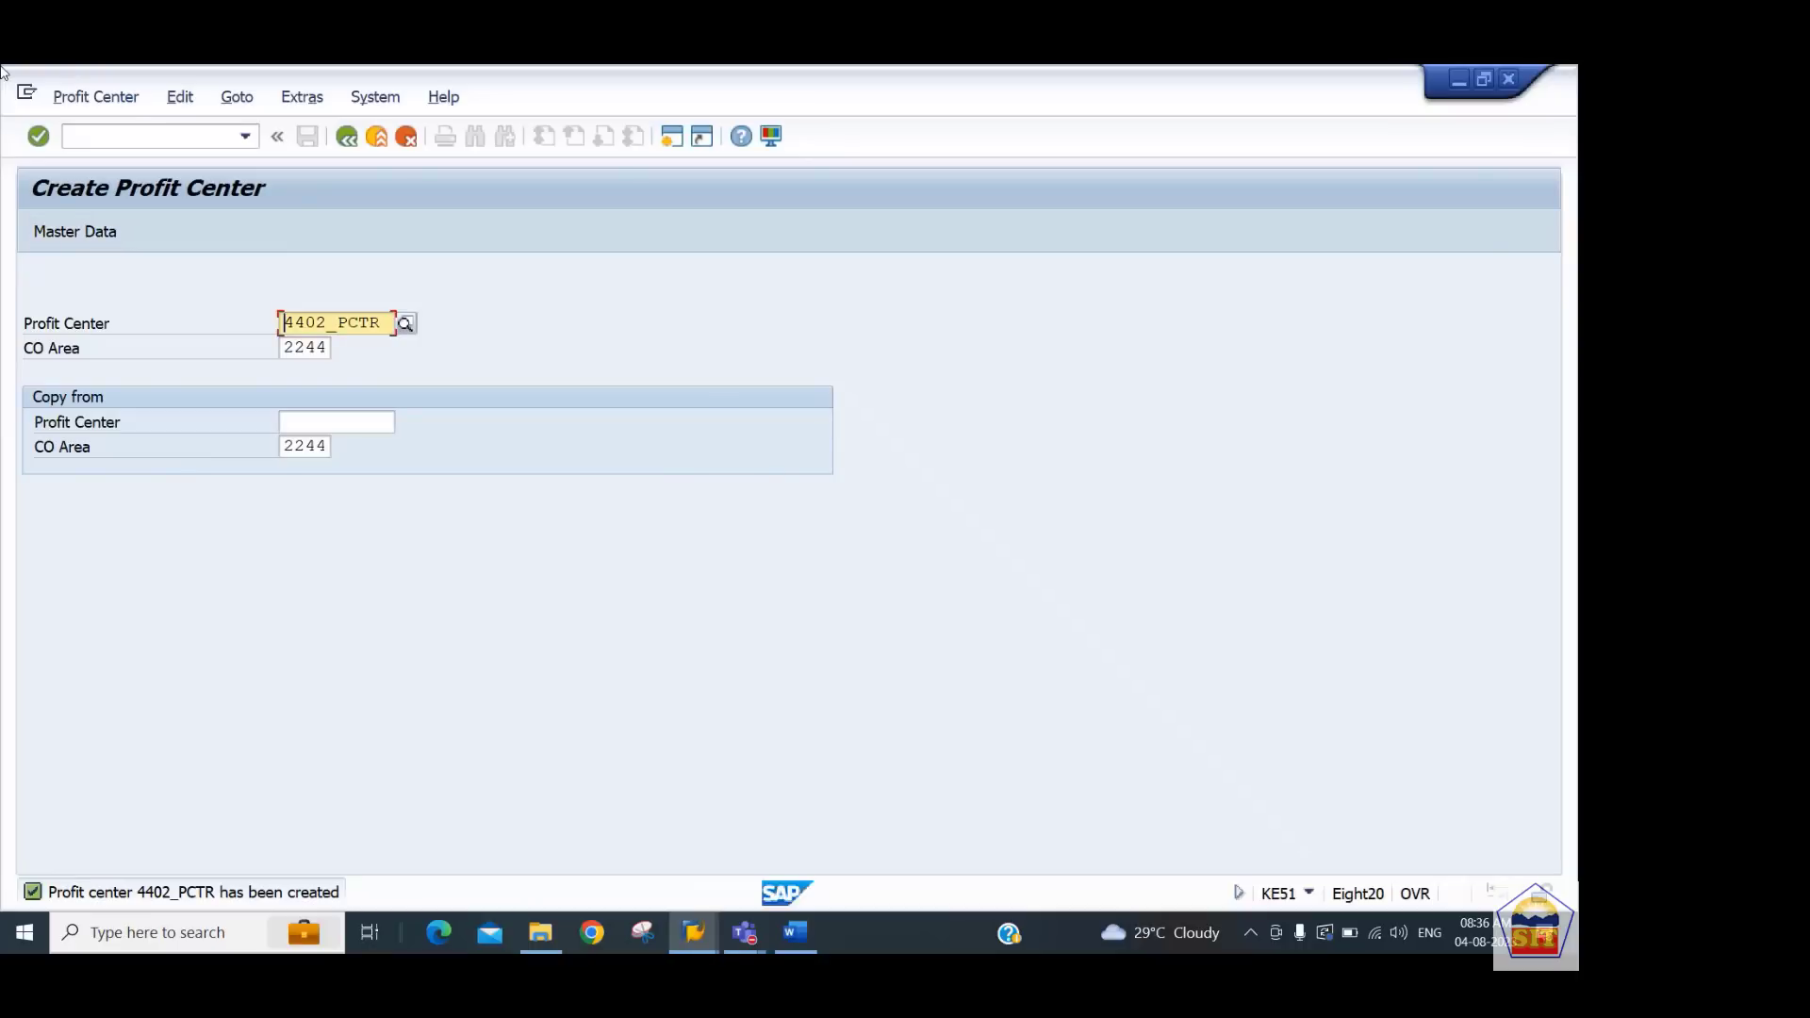
pyautogui.click(129, 143)
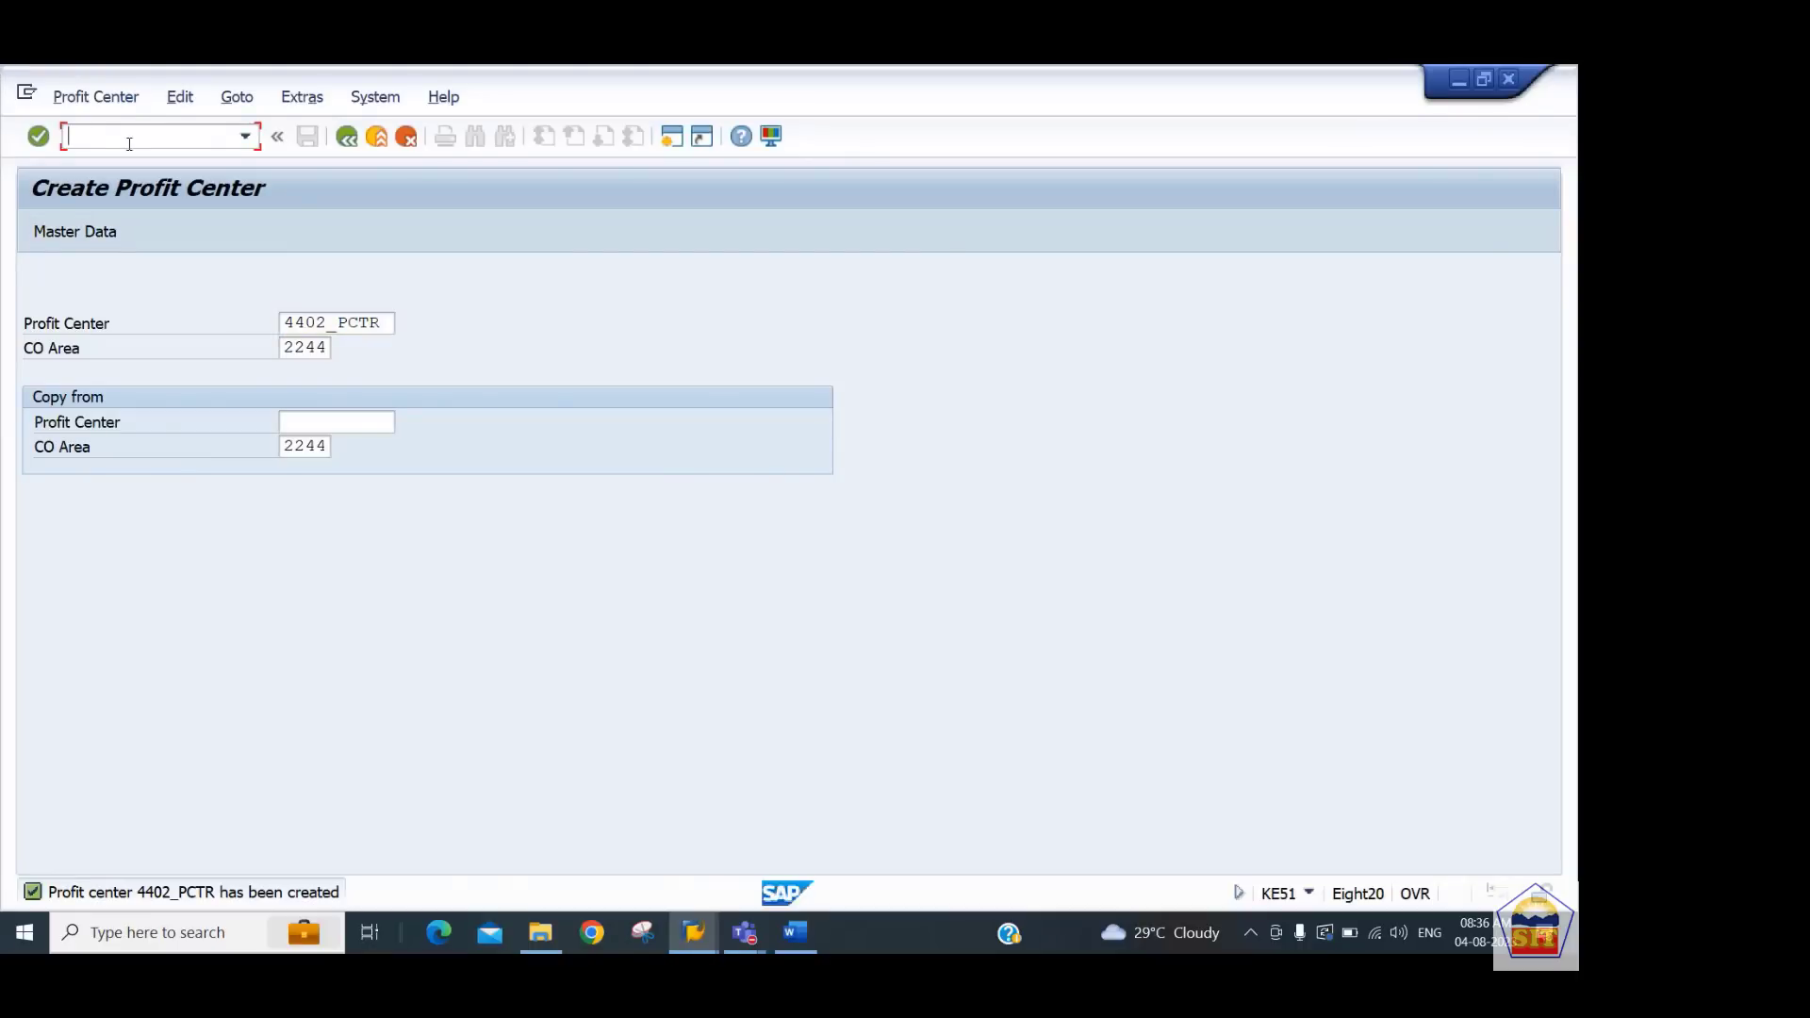
pyautogui.write('/nks02')
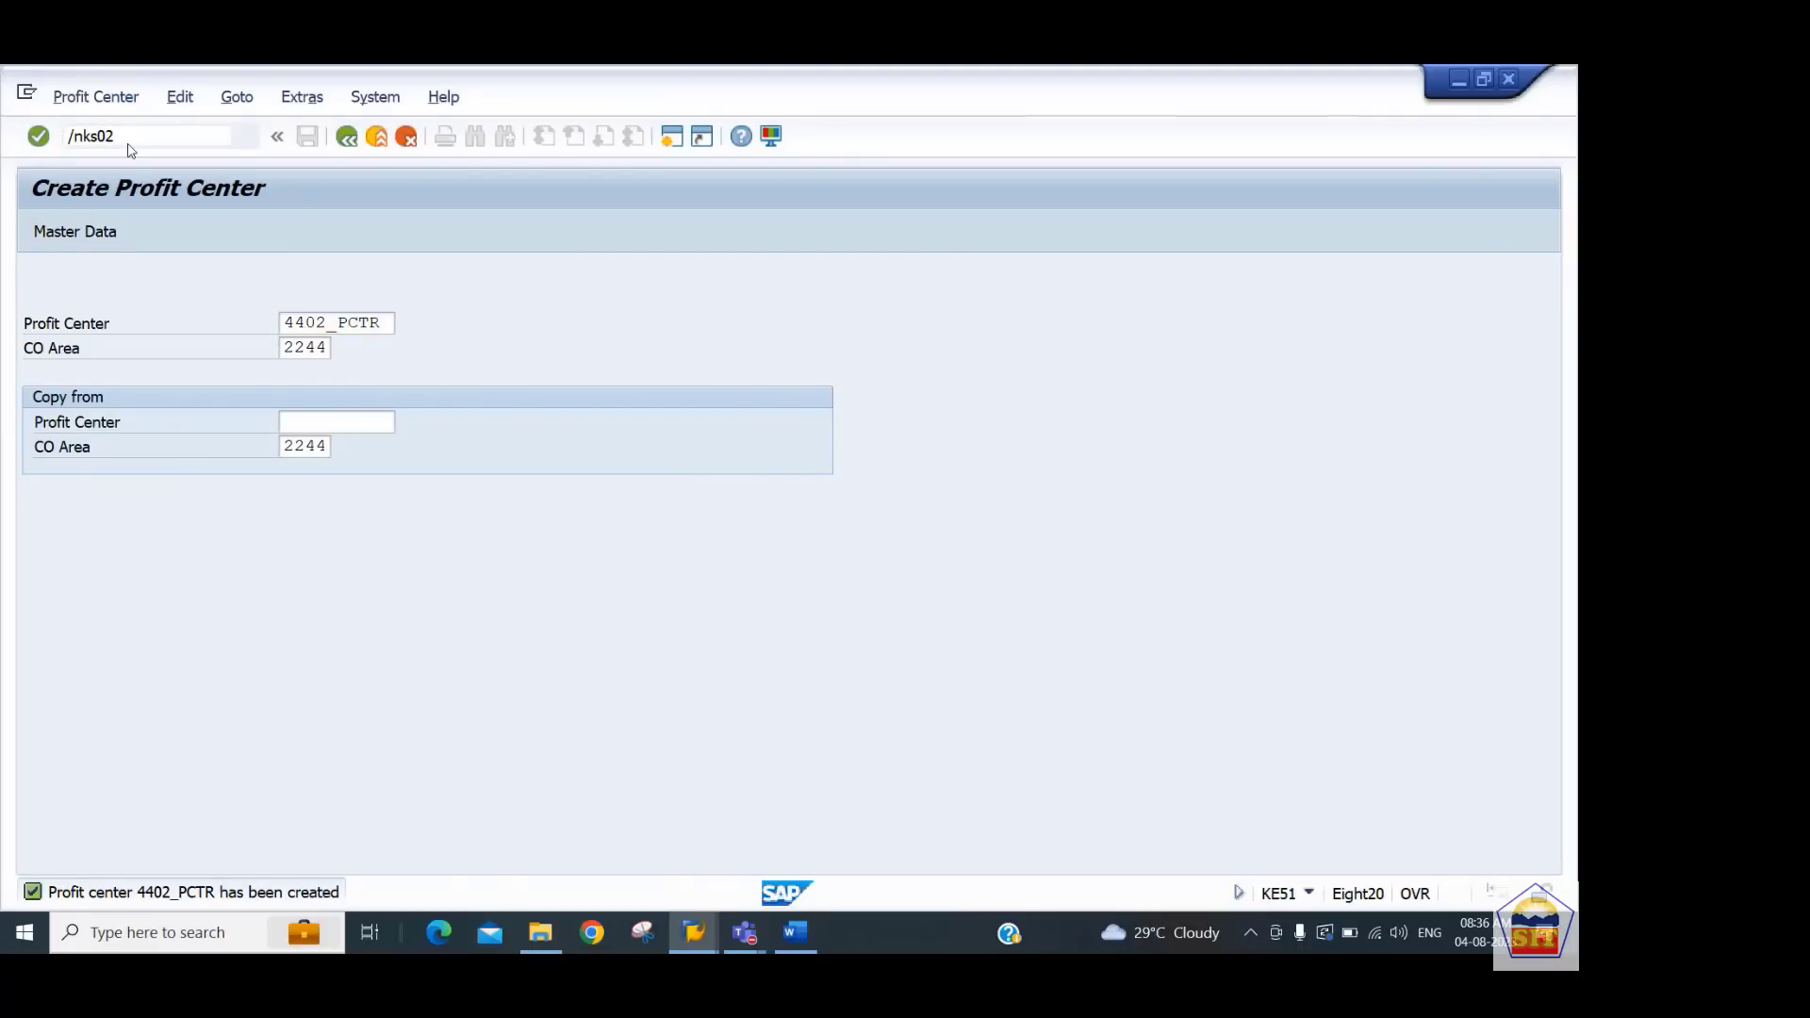
pyautogui.press('Return')
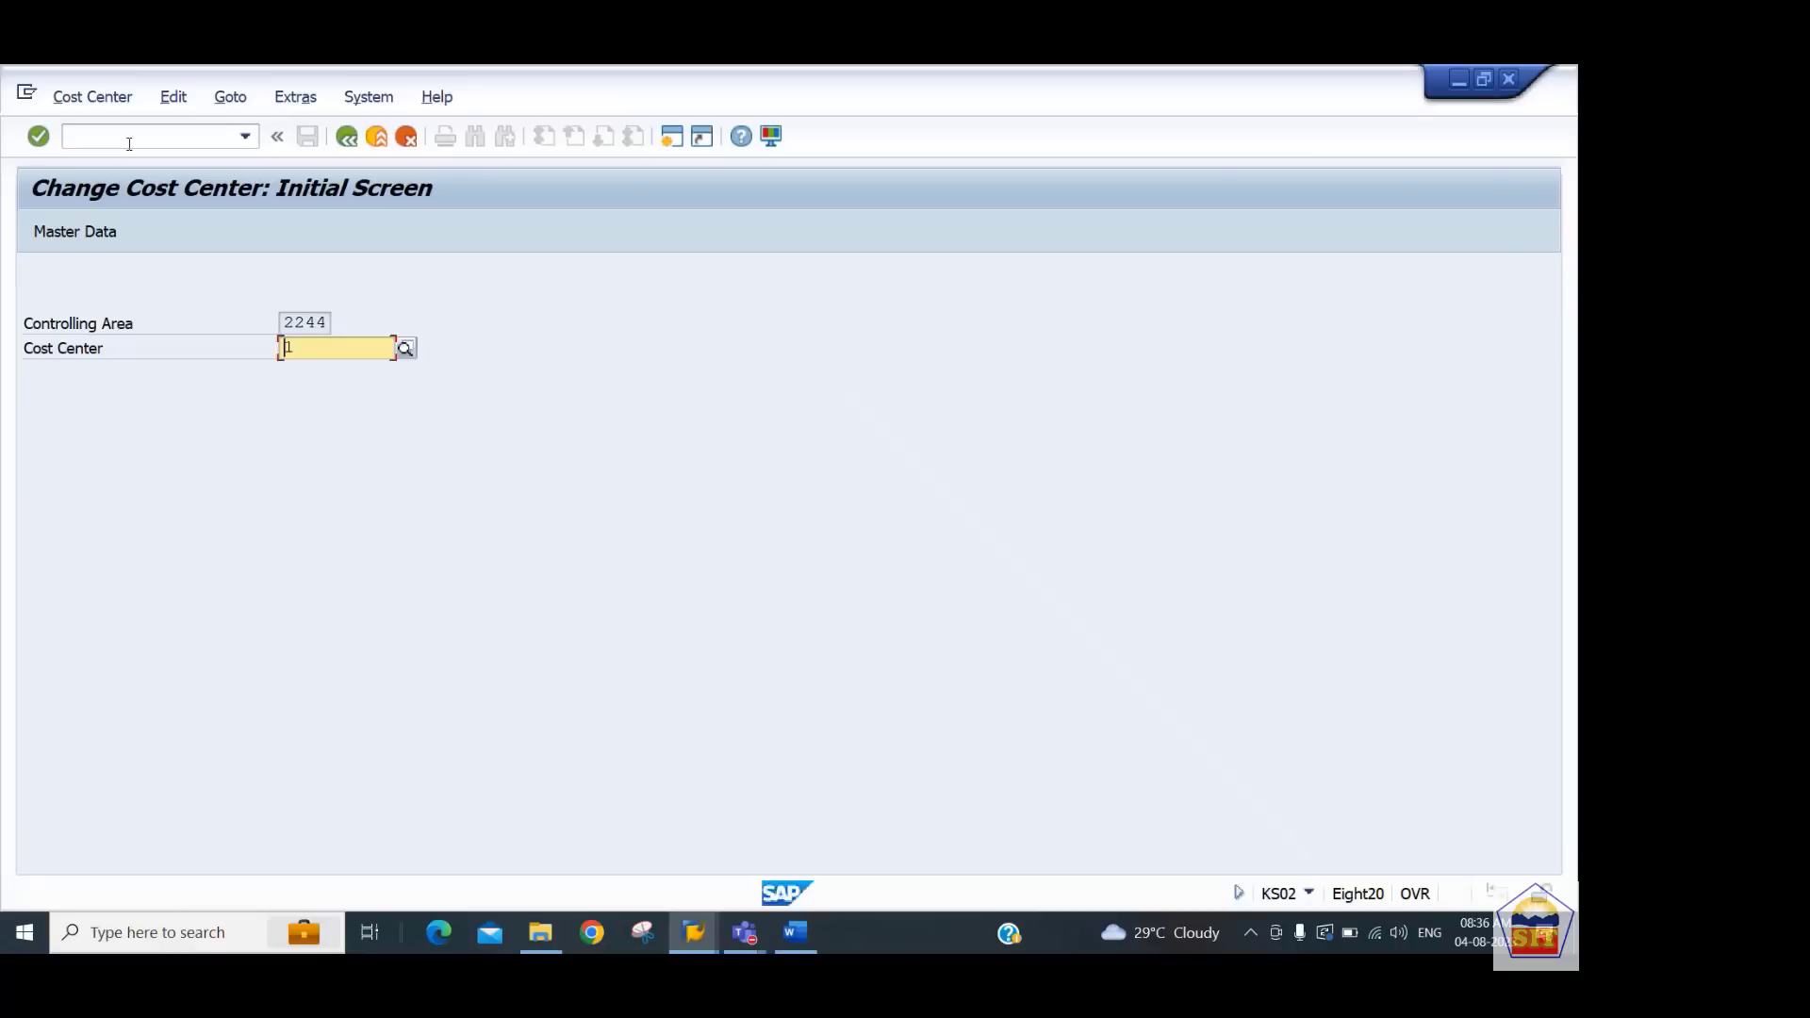
pyautogui.write('400')
pyautogui.press('BackSpace')
pyautogui.press('BackSpace')
pyautogui.press('BackSpace')
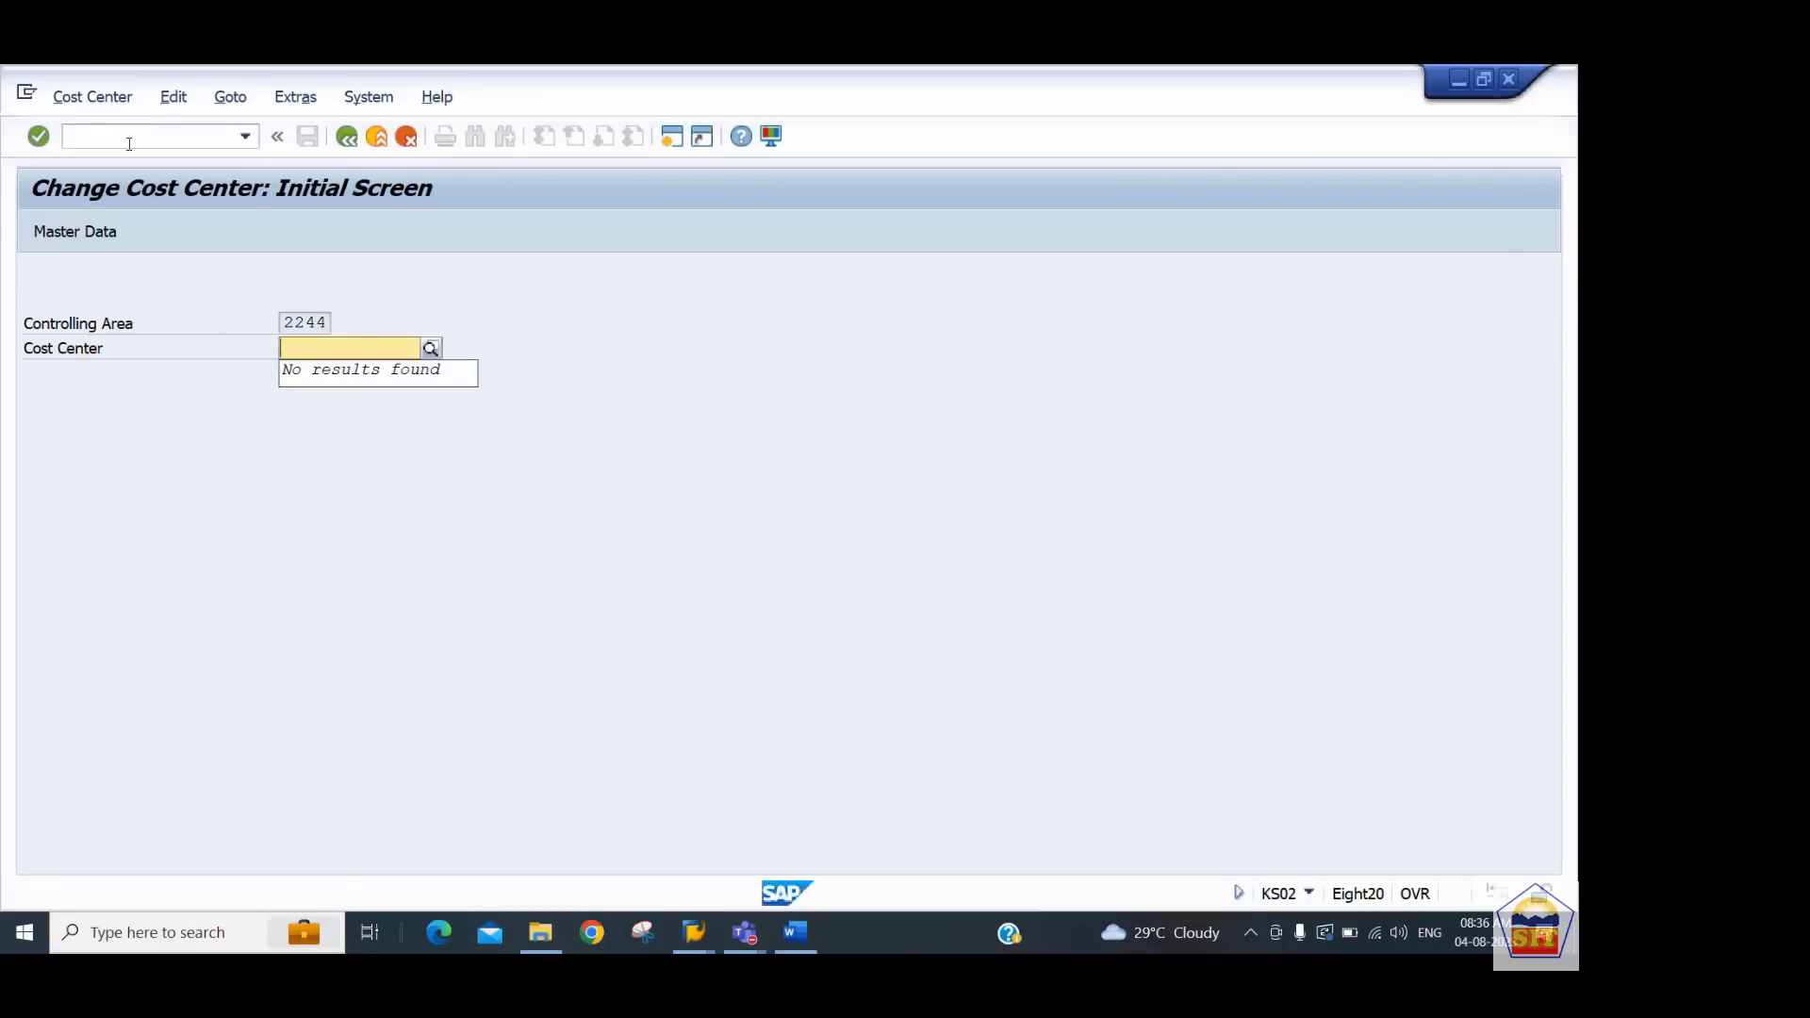
pyautogui.write('44')
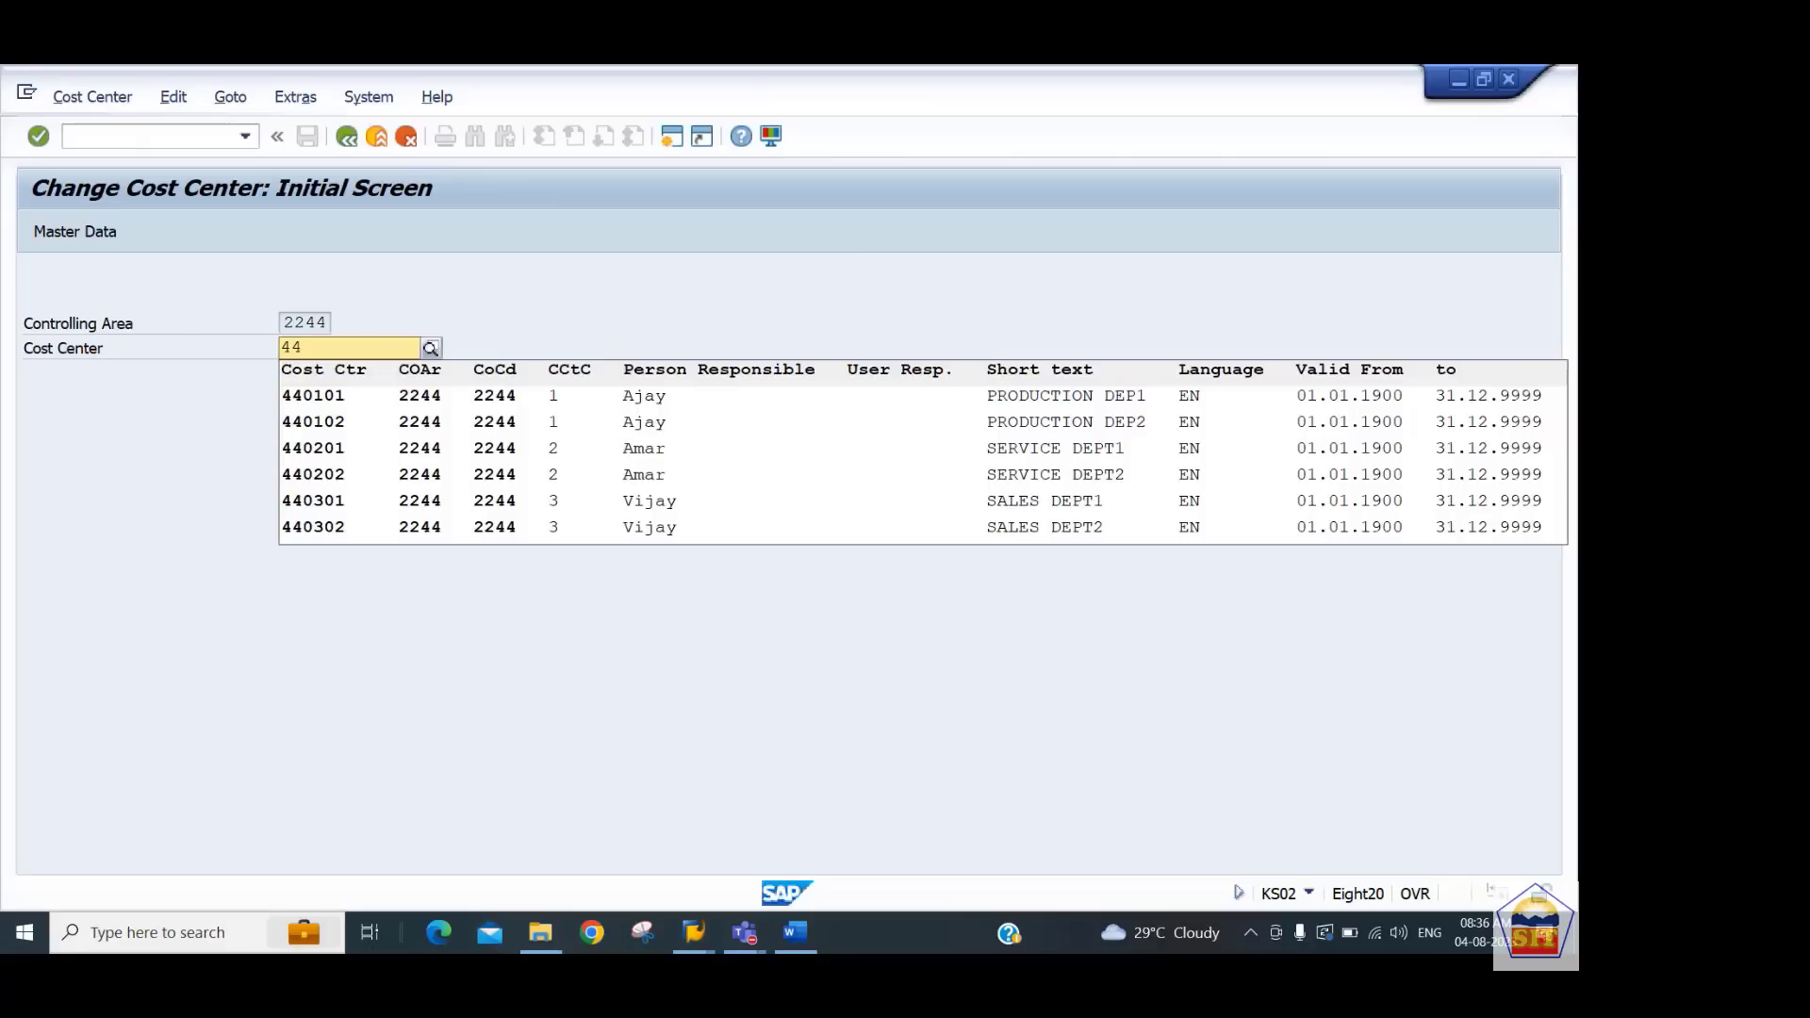
pyautogui.press('Down')
pyautogui.press('Return')
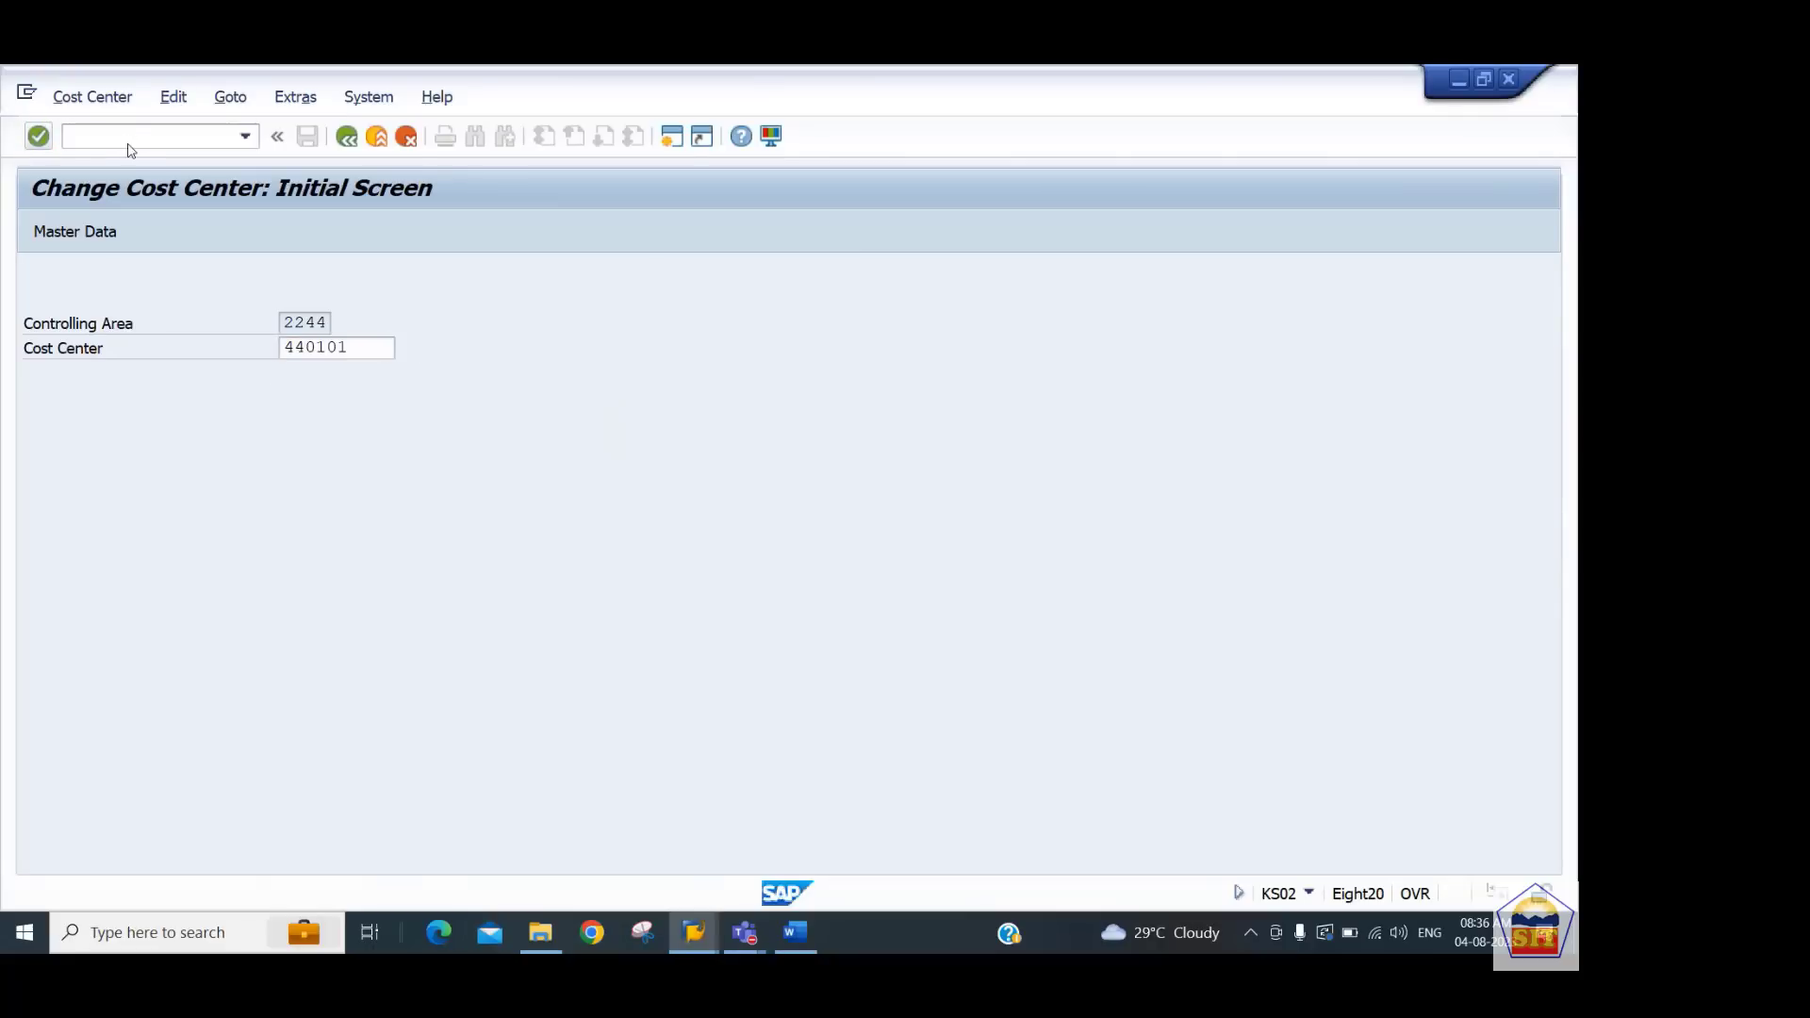
pyautogui.press('Return')
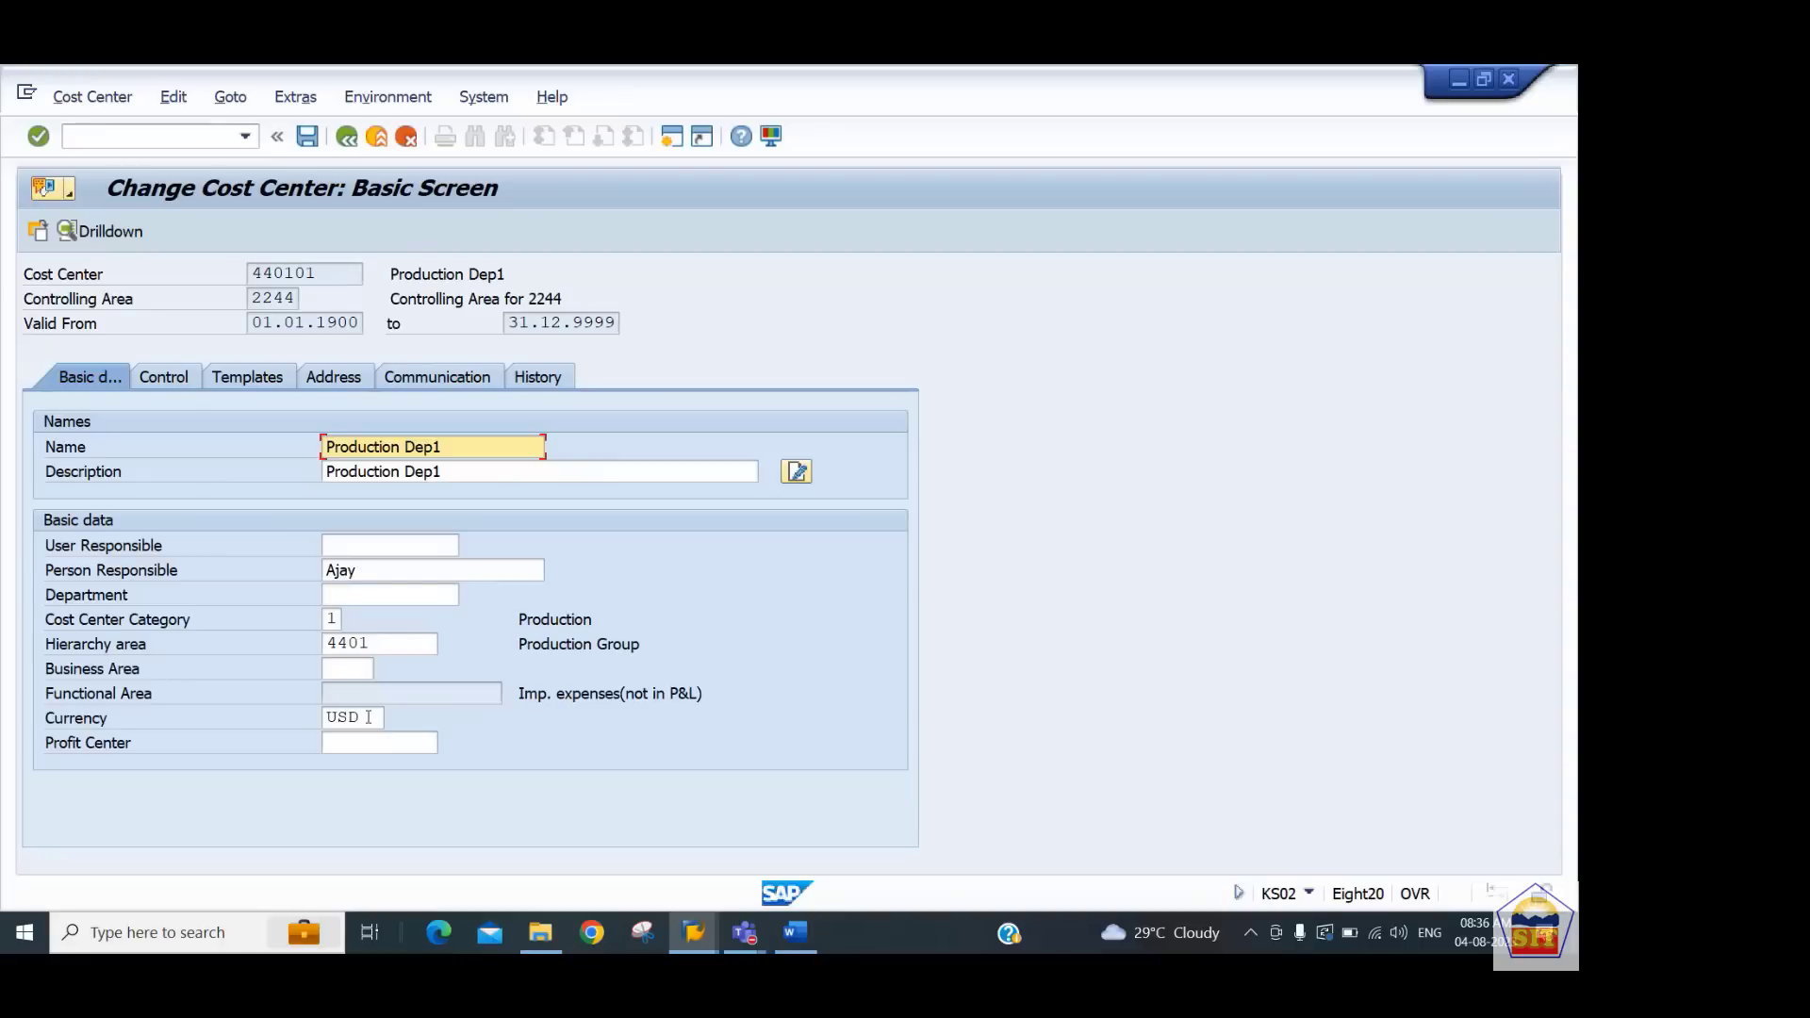
# Assign profit center 4401_PCTR to cost center 440101, accept the field change and save
pyautogui.click(368, 744)
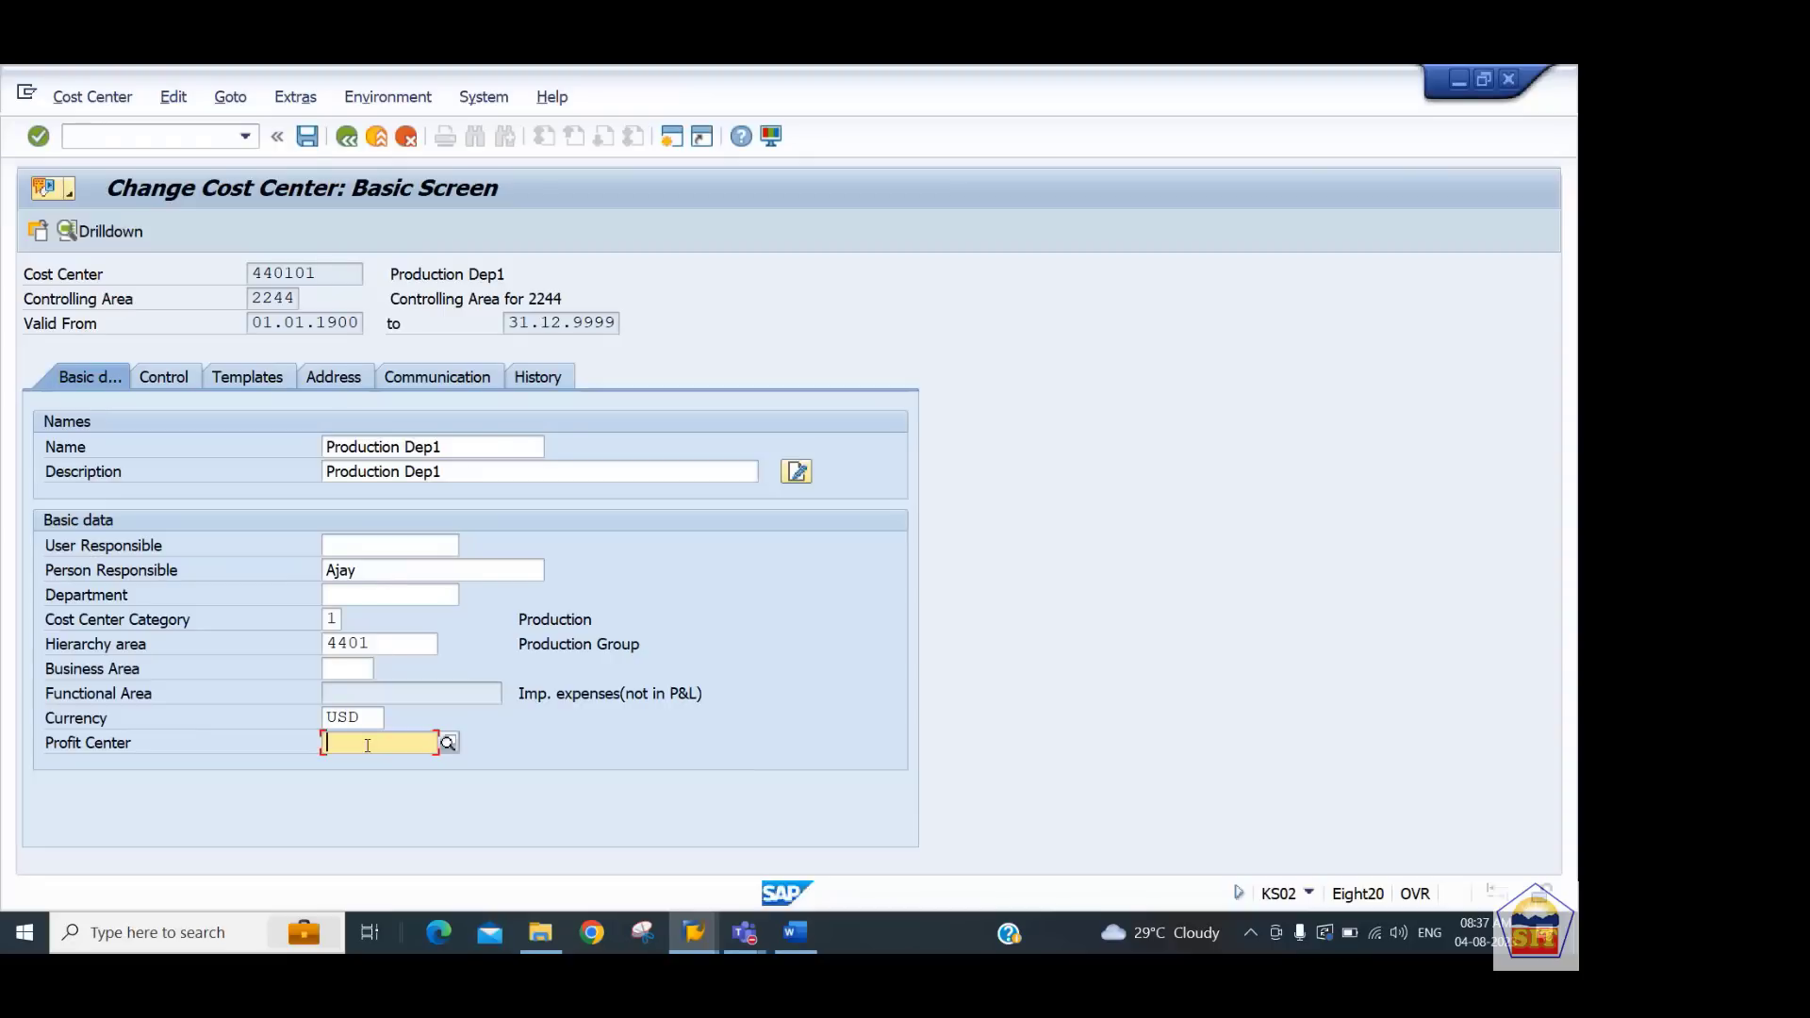
pyautogui.click(448, 744)
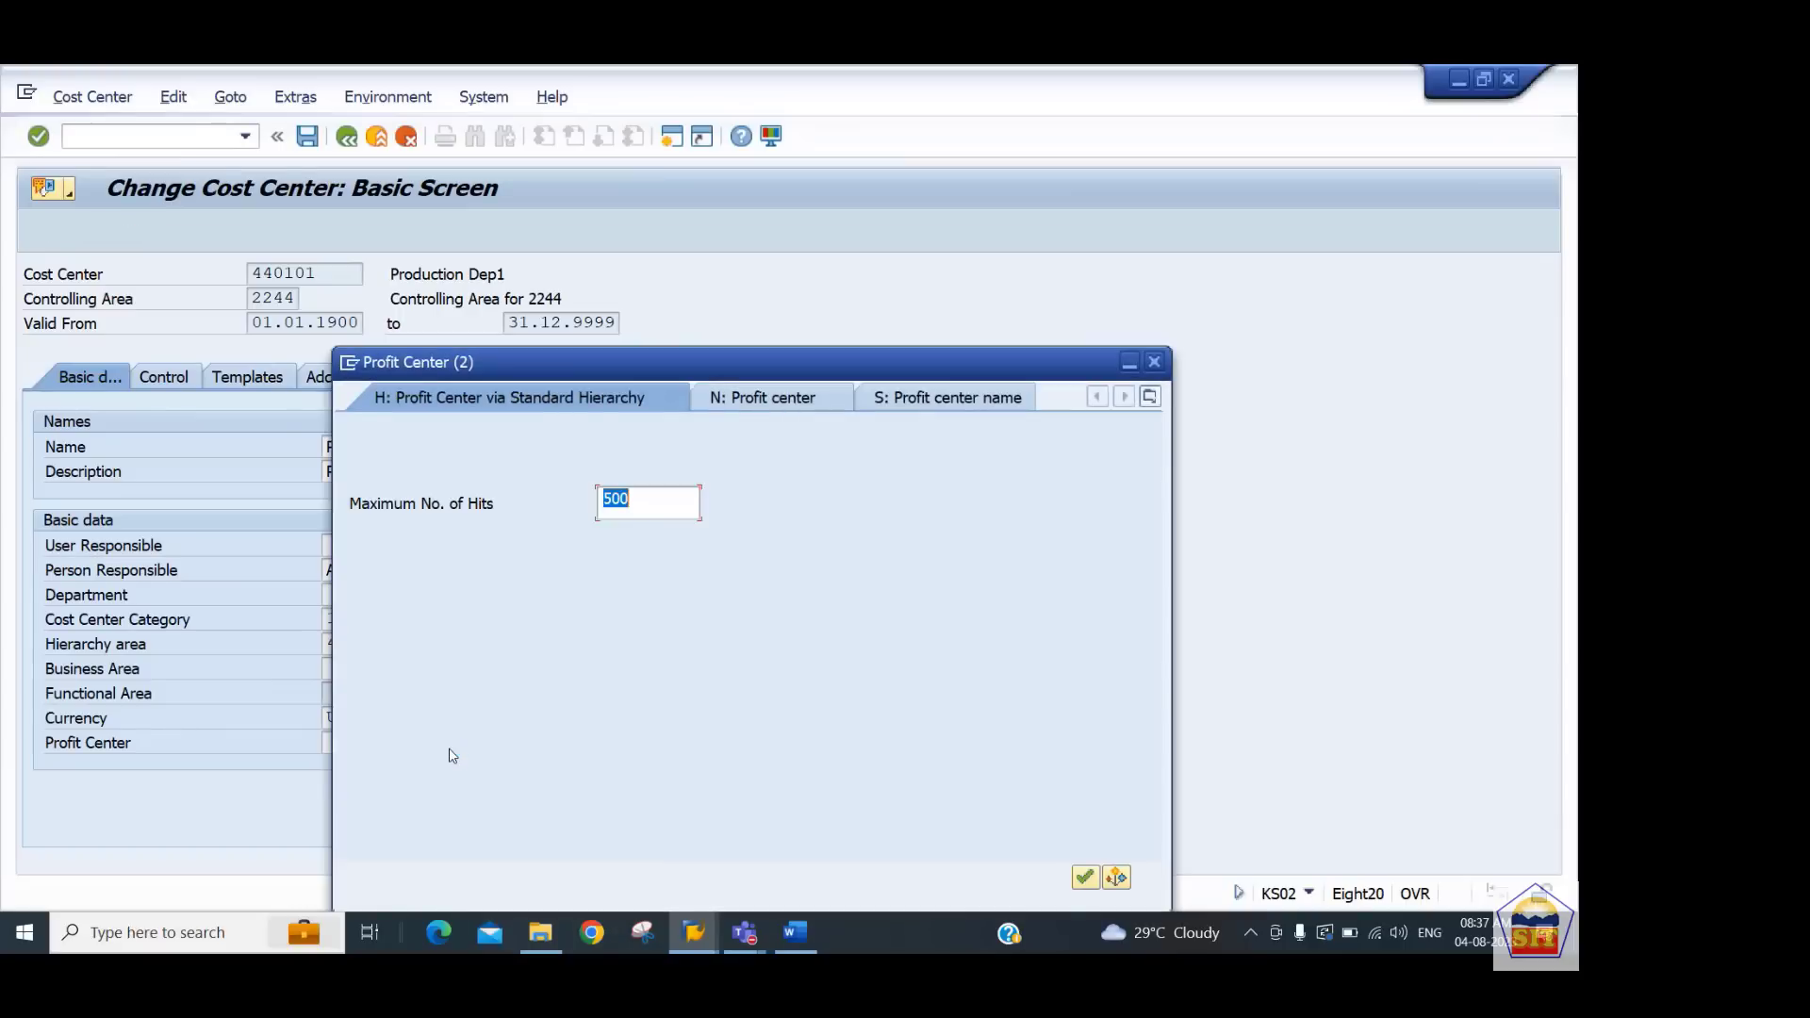
pyautogui.click(795, 399)
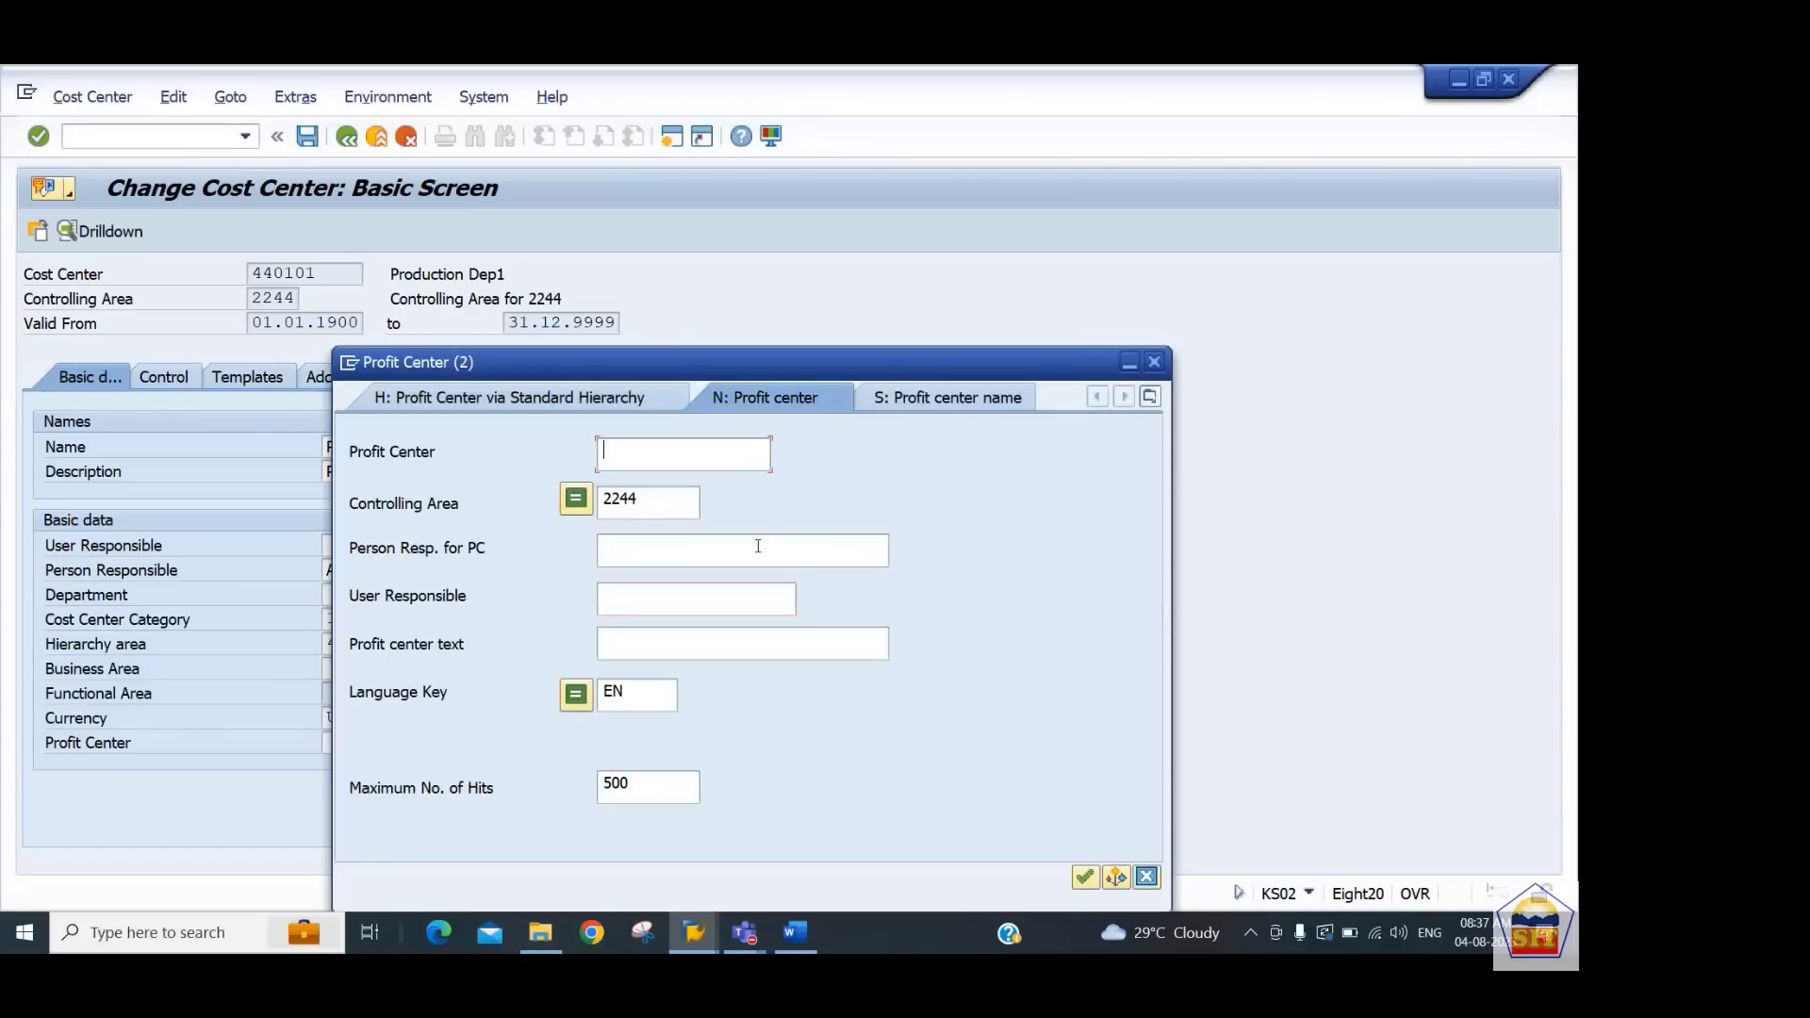
pyautogui.press('Return')
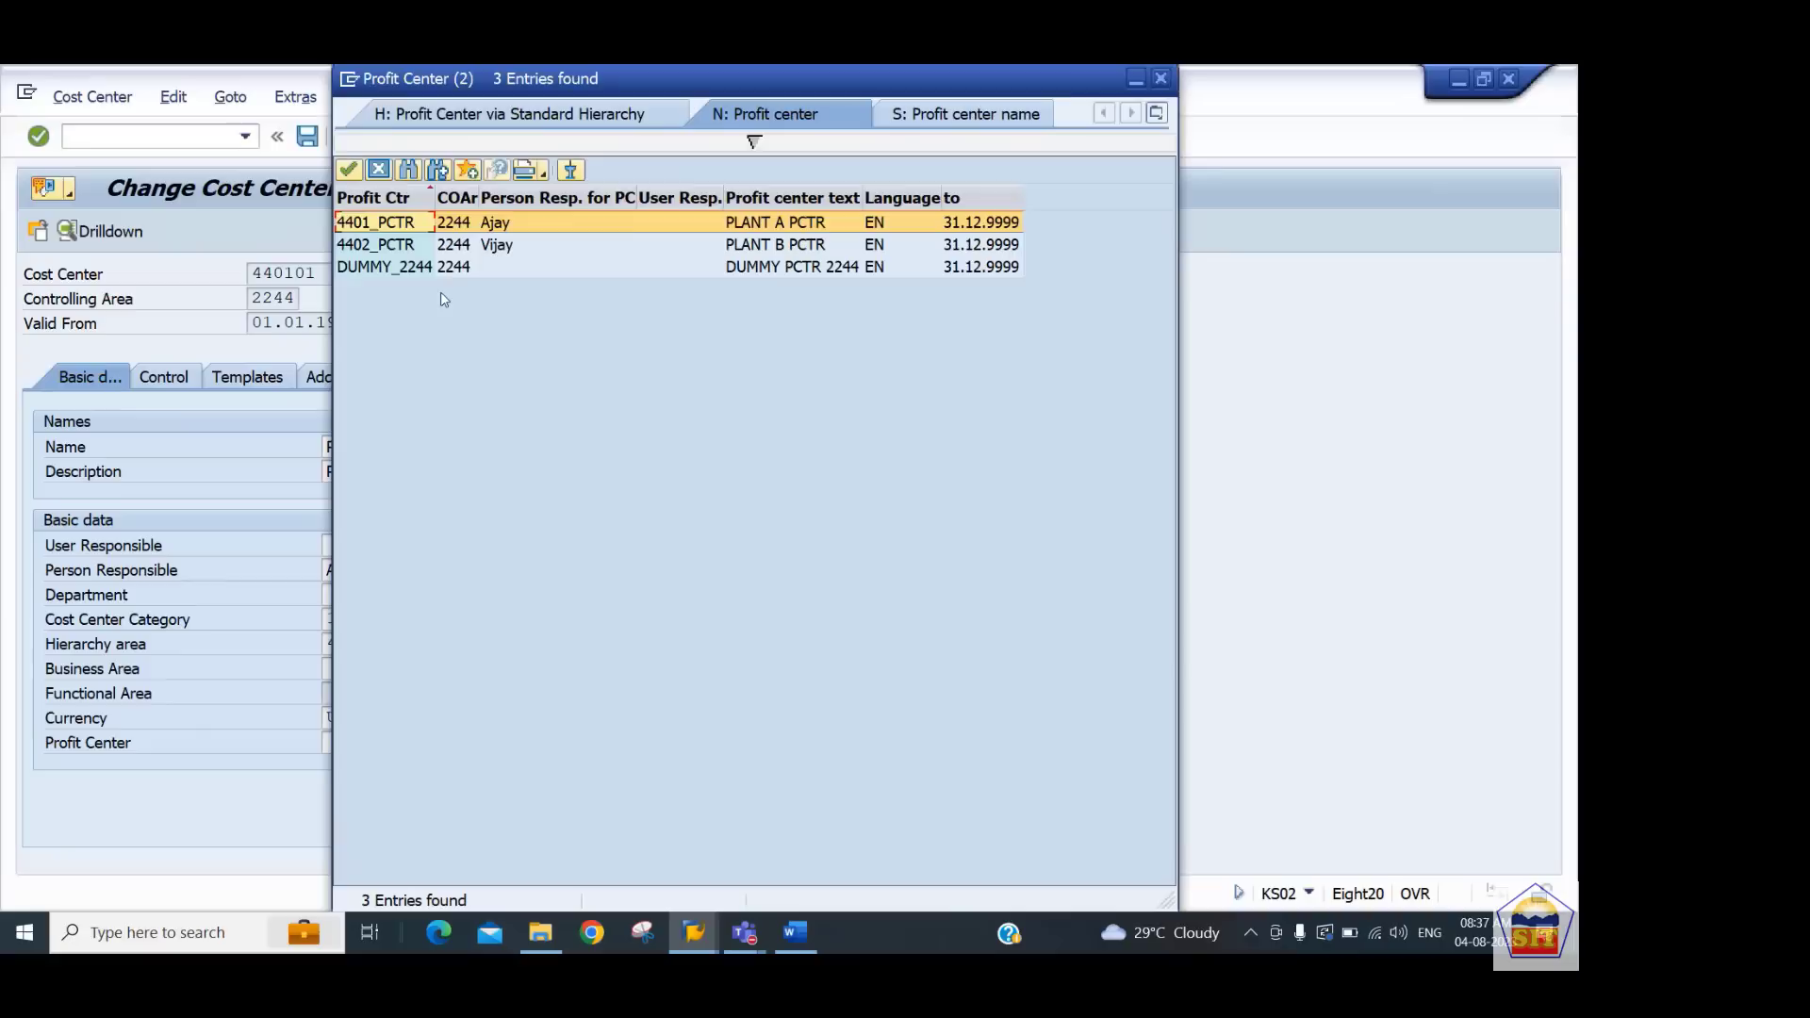
pyautogui.doubleClick(373, 224)
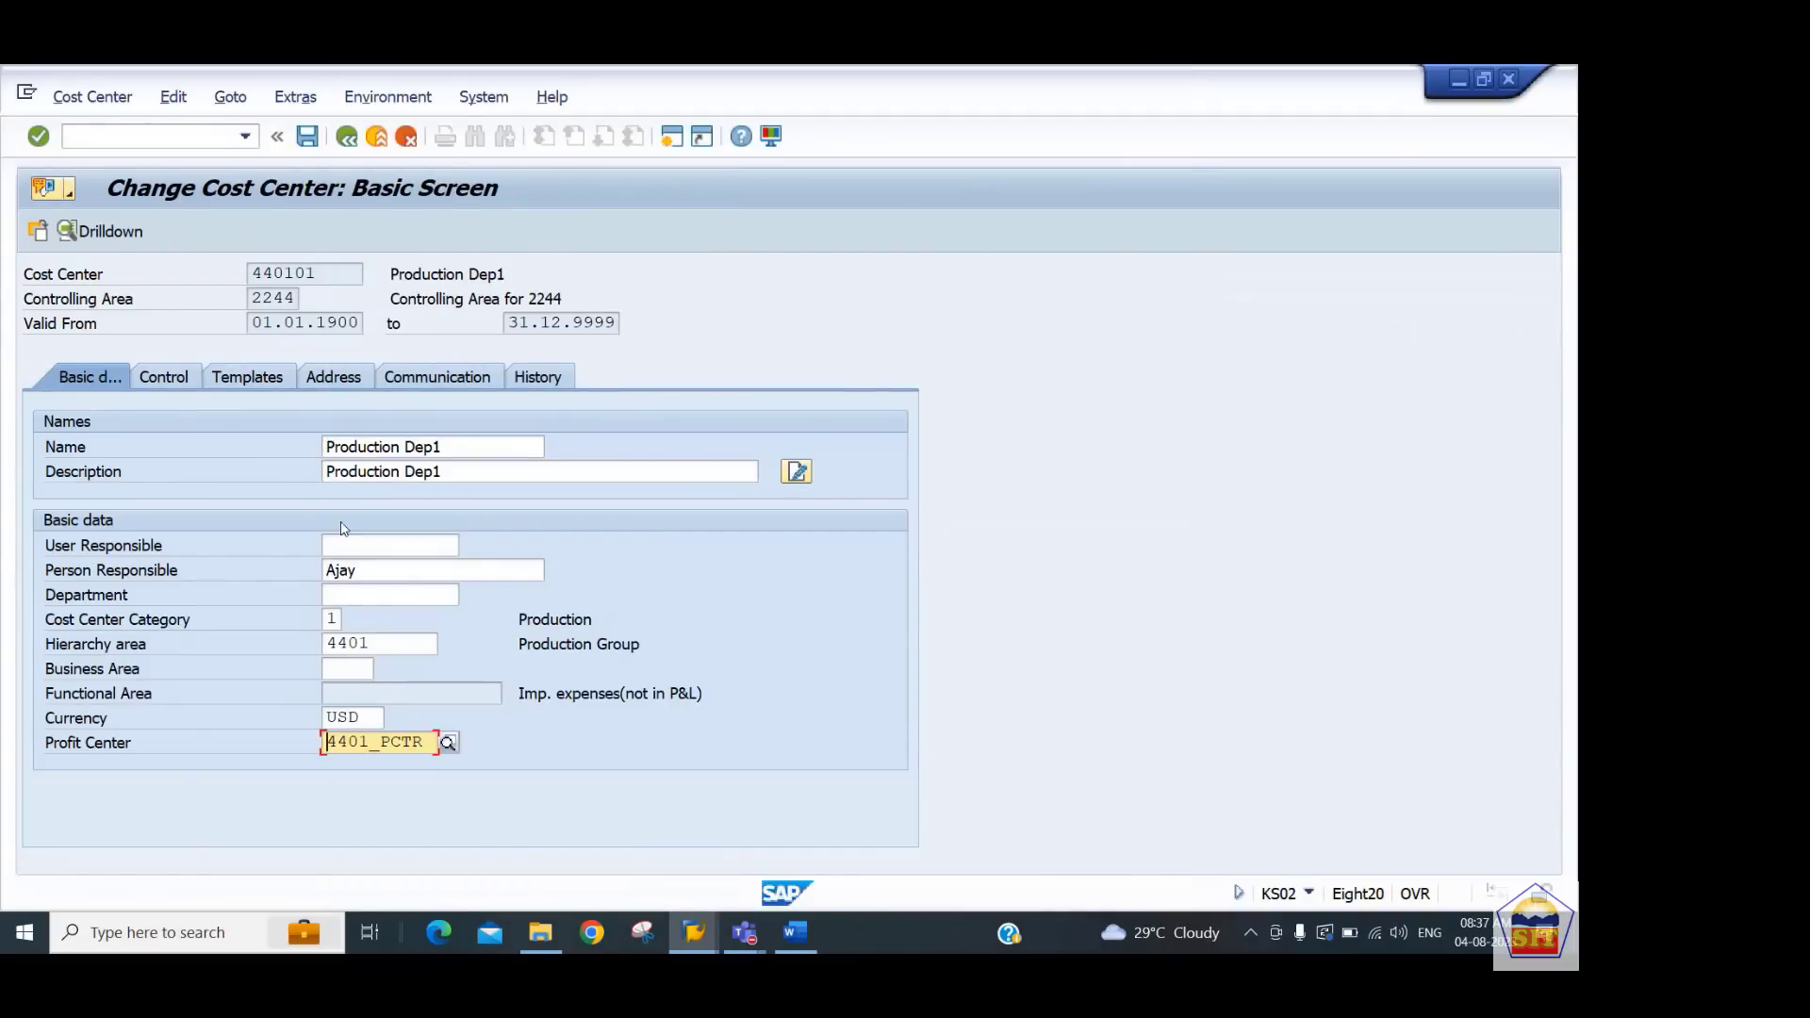
pyautogui.press('Return')
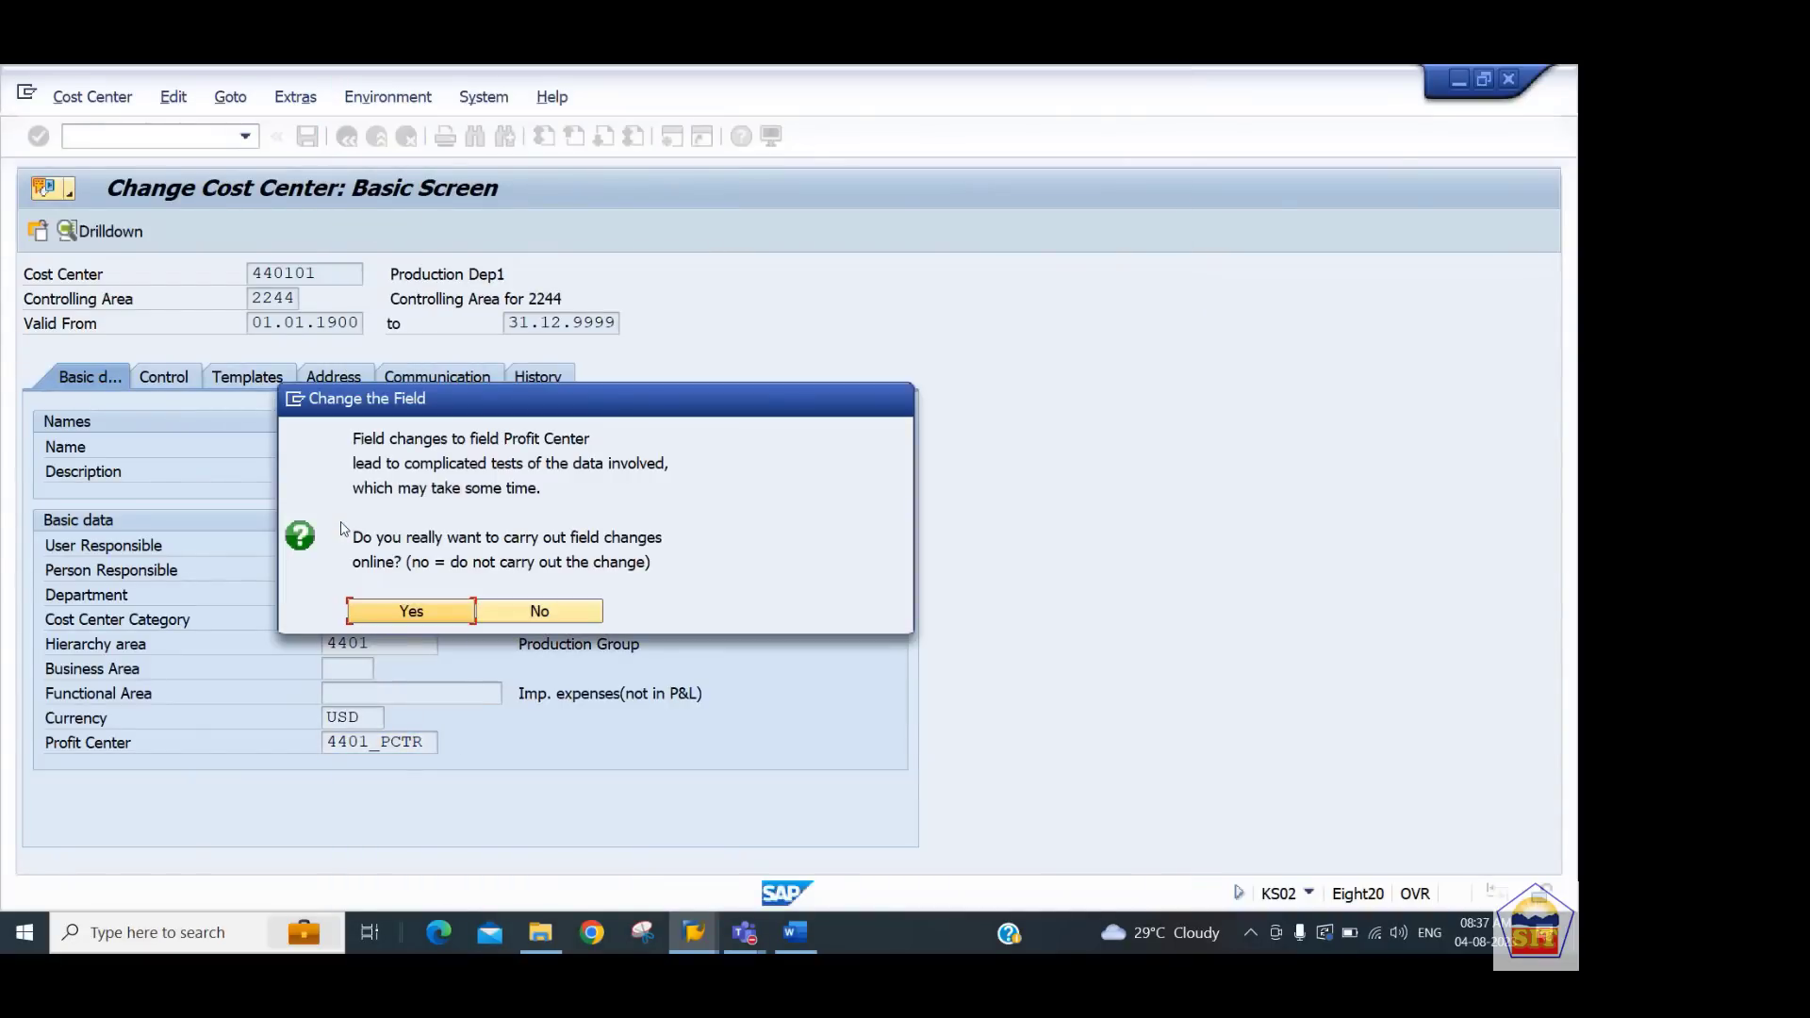
pyautogui.click(348, 610)
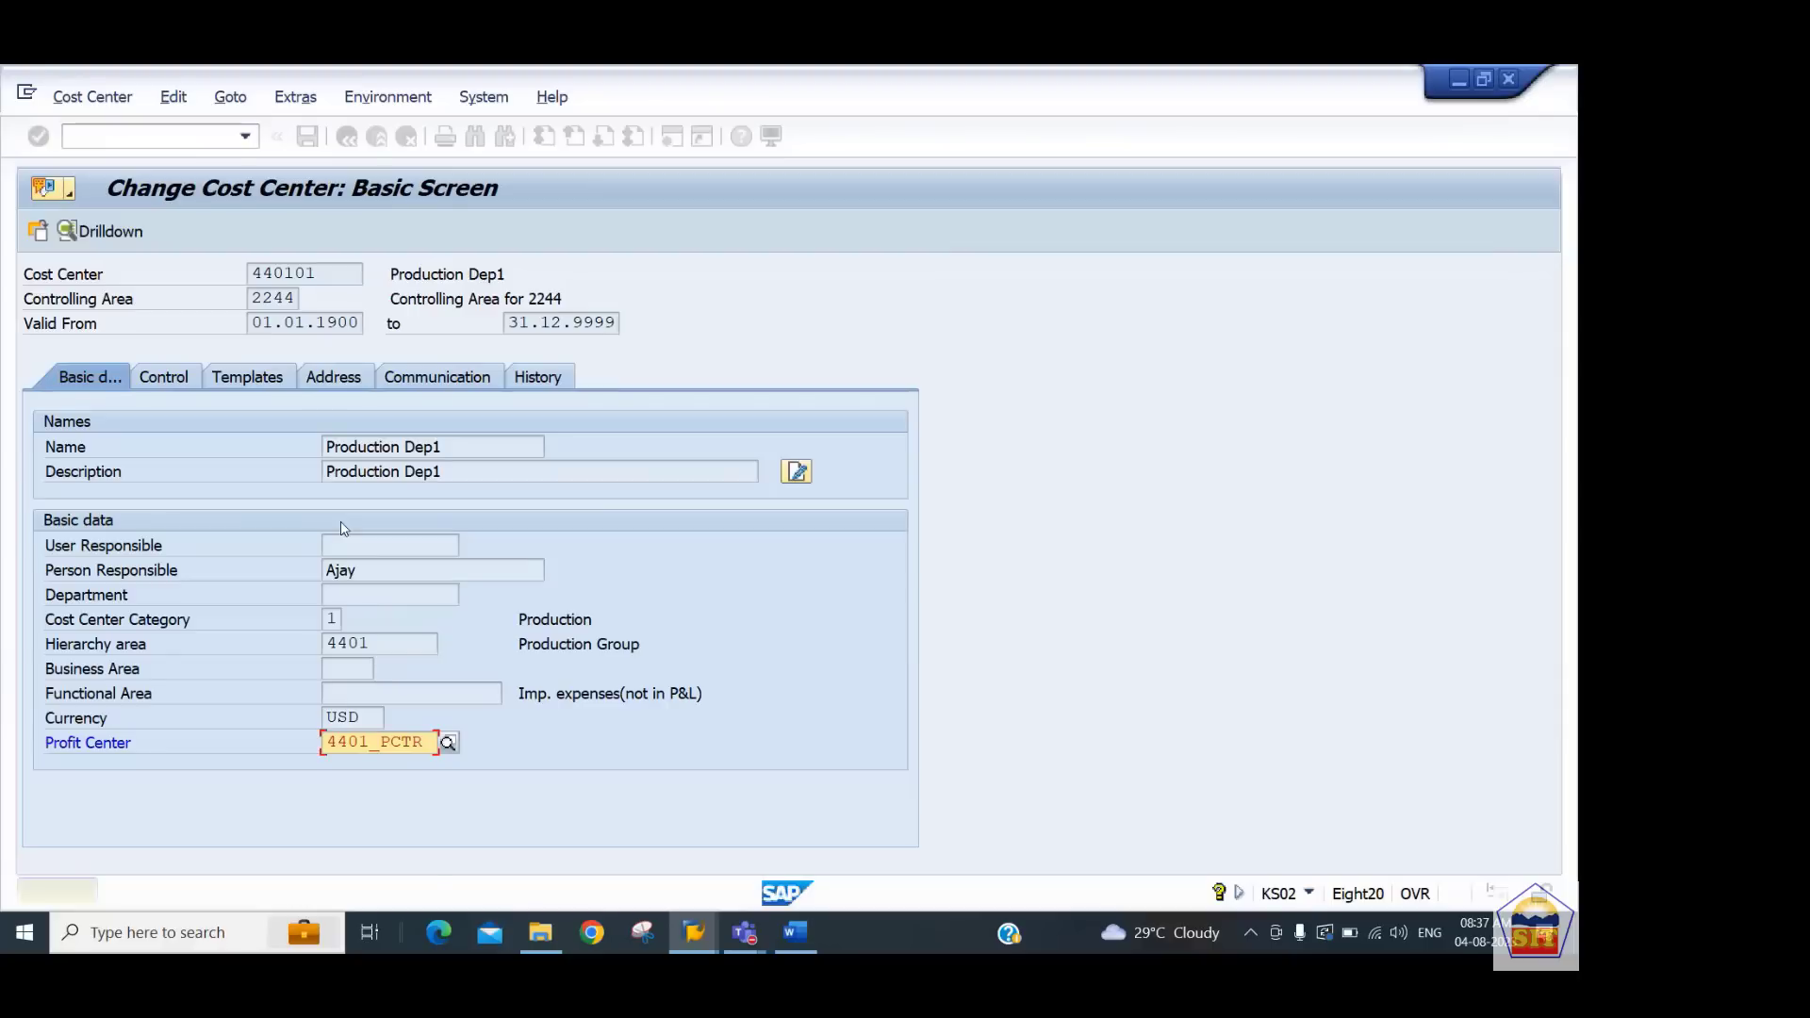
pyautogui.hotkey('ctrl', 's')
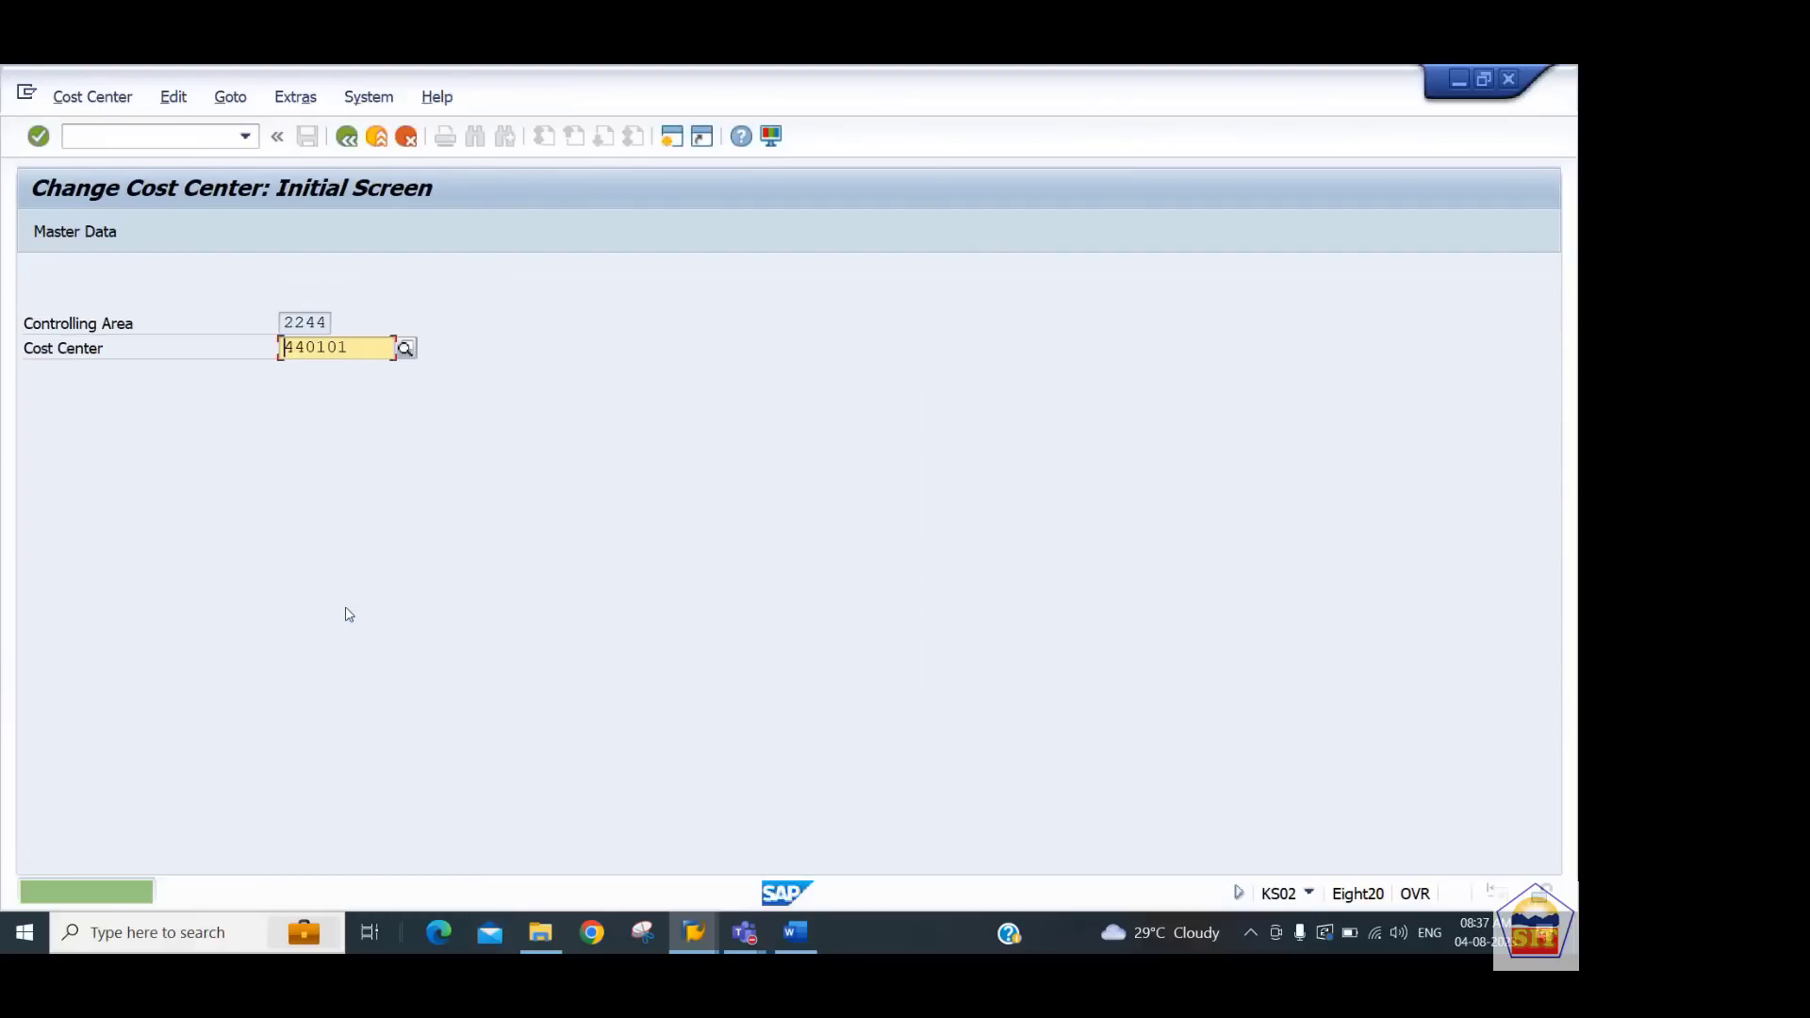
# Open cost center 440201 for change
pyautogui.press('Right')
pyautogui.press('Right')
pyautogui.press('Right')
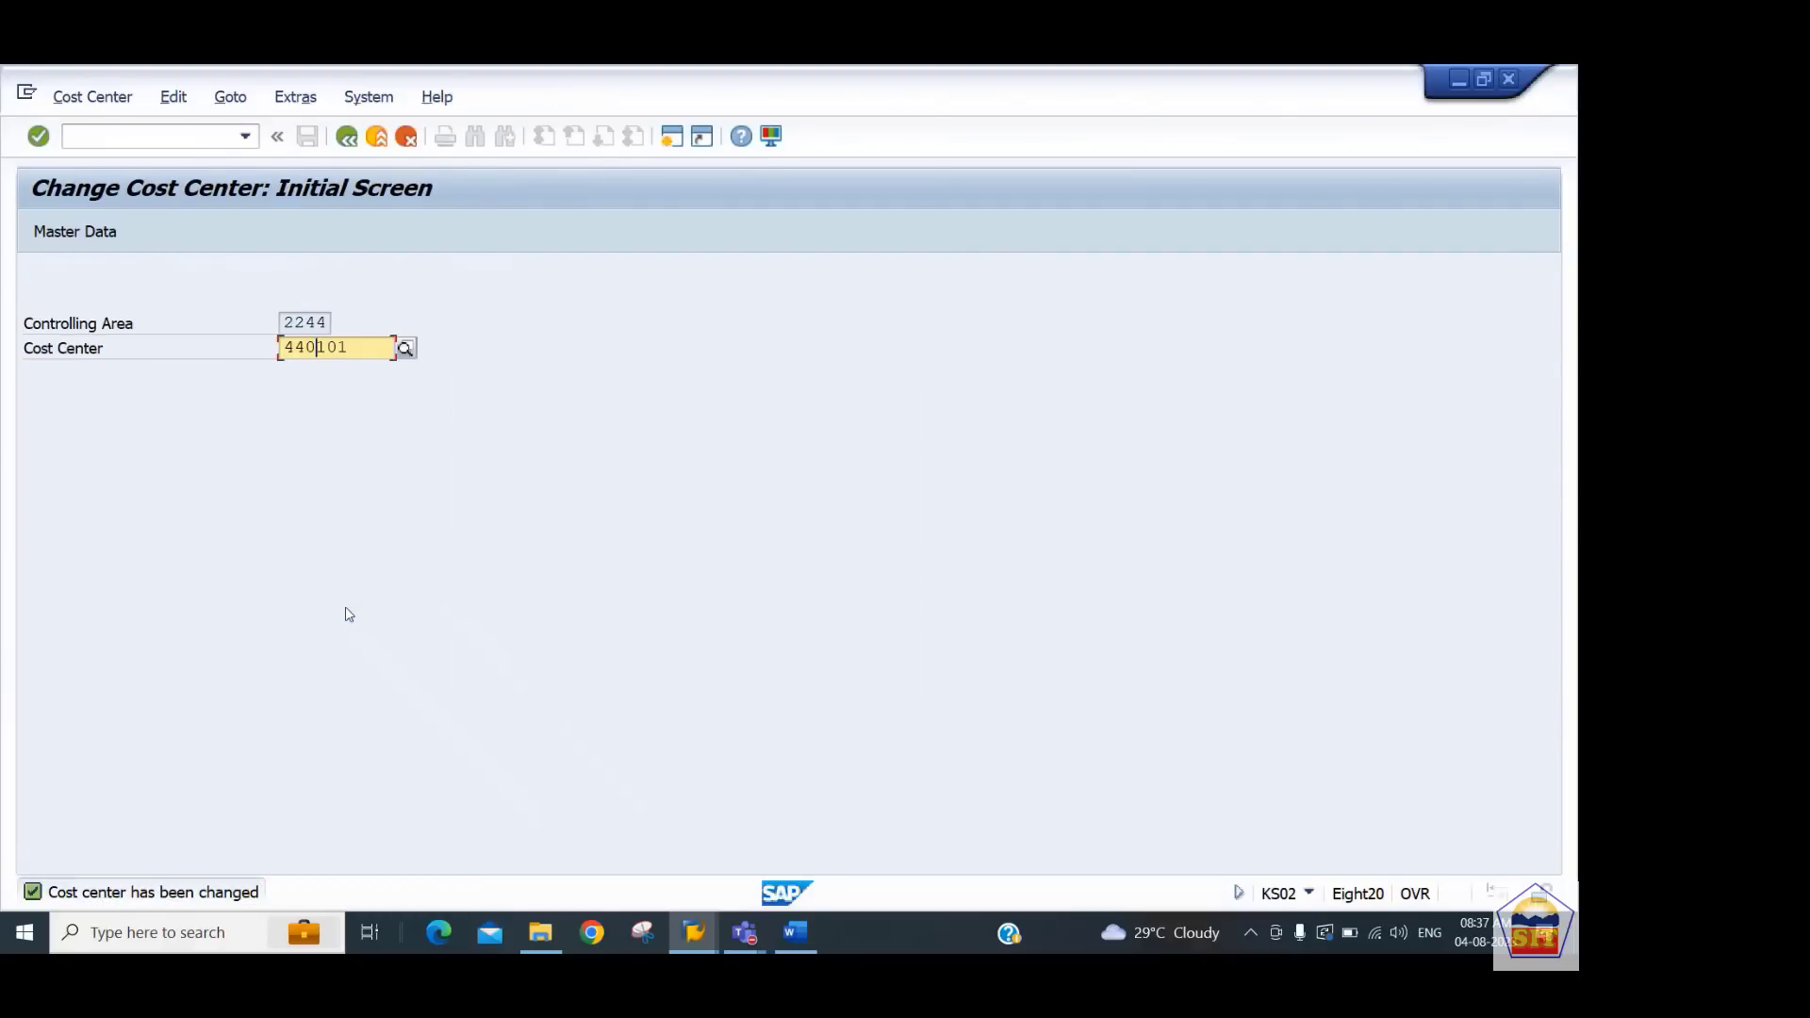
pyautogui.write('2')
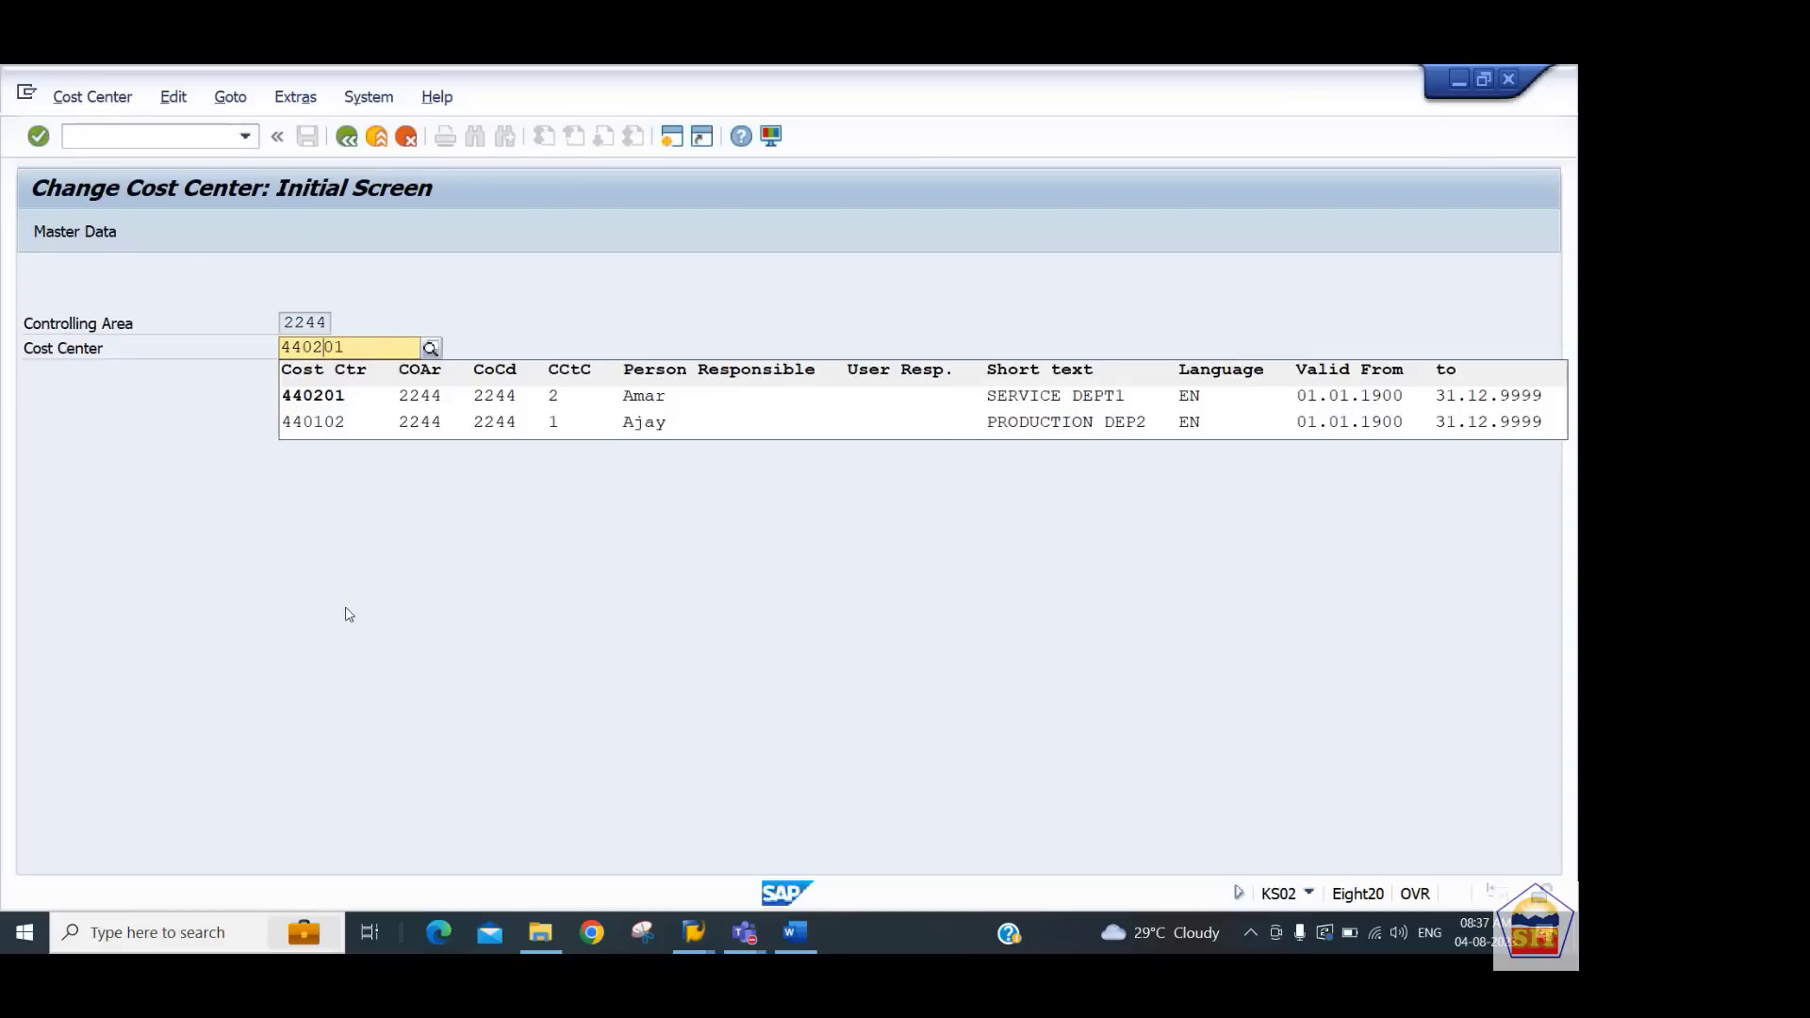
pyautogui.press('Down')
pyautogui.press('Return')
pyautogui.press('Return')
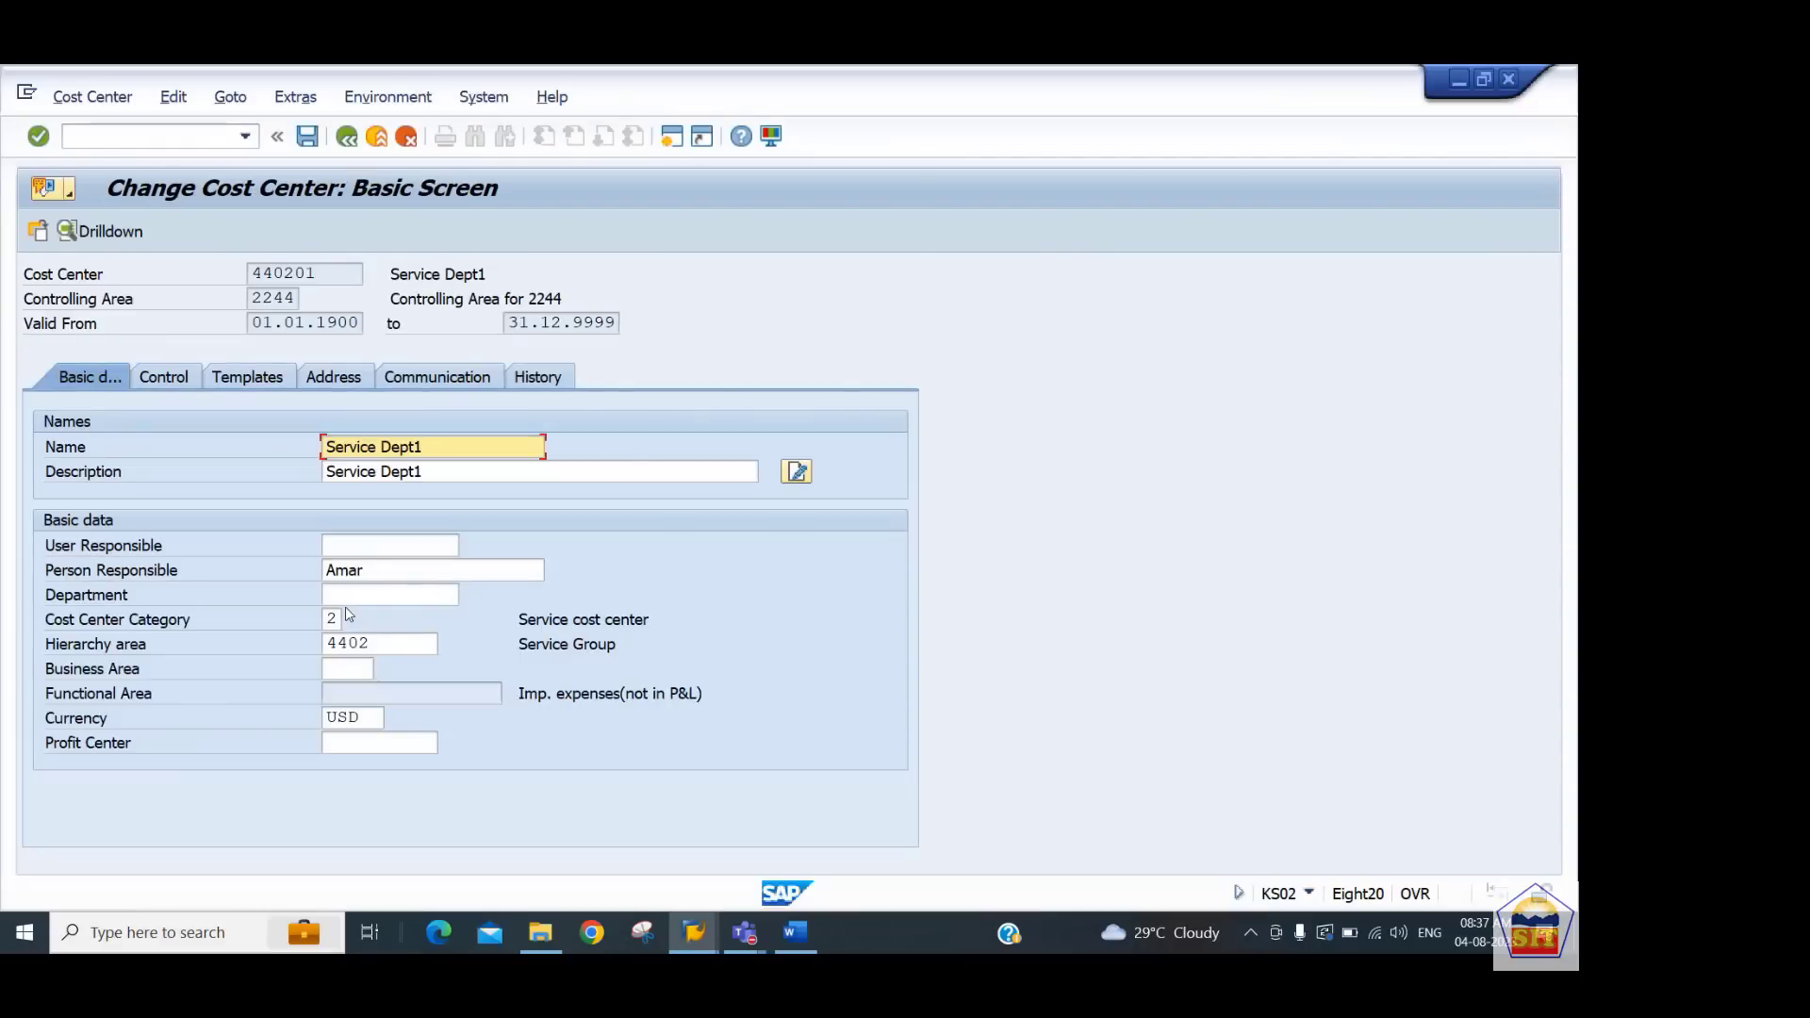
# Assign profit center 4402_PCTR to cost center 440201, accept the field change and save
pyautogui.press('Tab')
pyautogui.press('Tab')
pyautogui.press('Tab')
pyautogui.press('Tab')
pyautogui.press('Tab')
pyautogui.press('Tab')
pyautogui.press('Tab')
pyautogui.press('Tab')
pyautogui.press('Tab')
pyautogui.press('Tab')
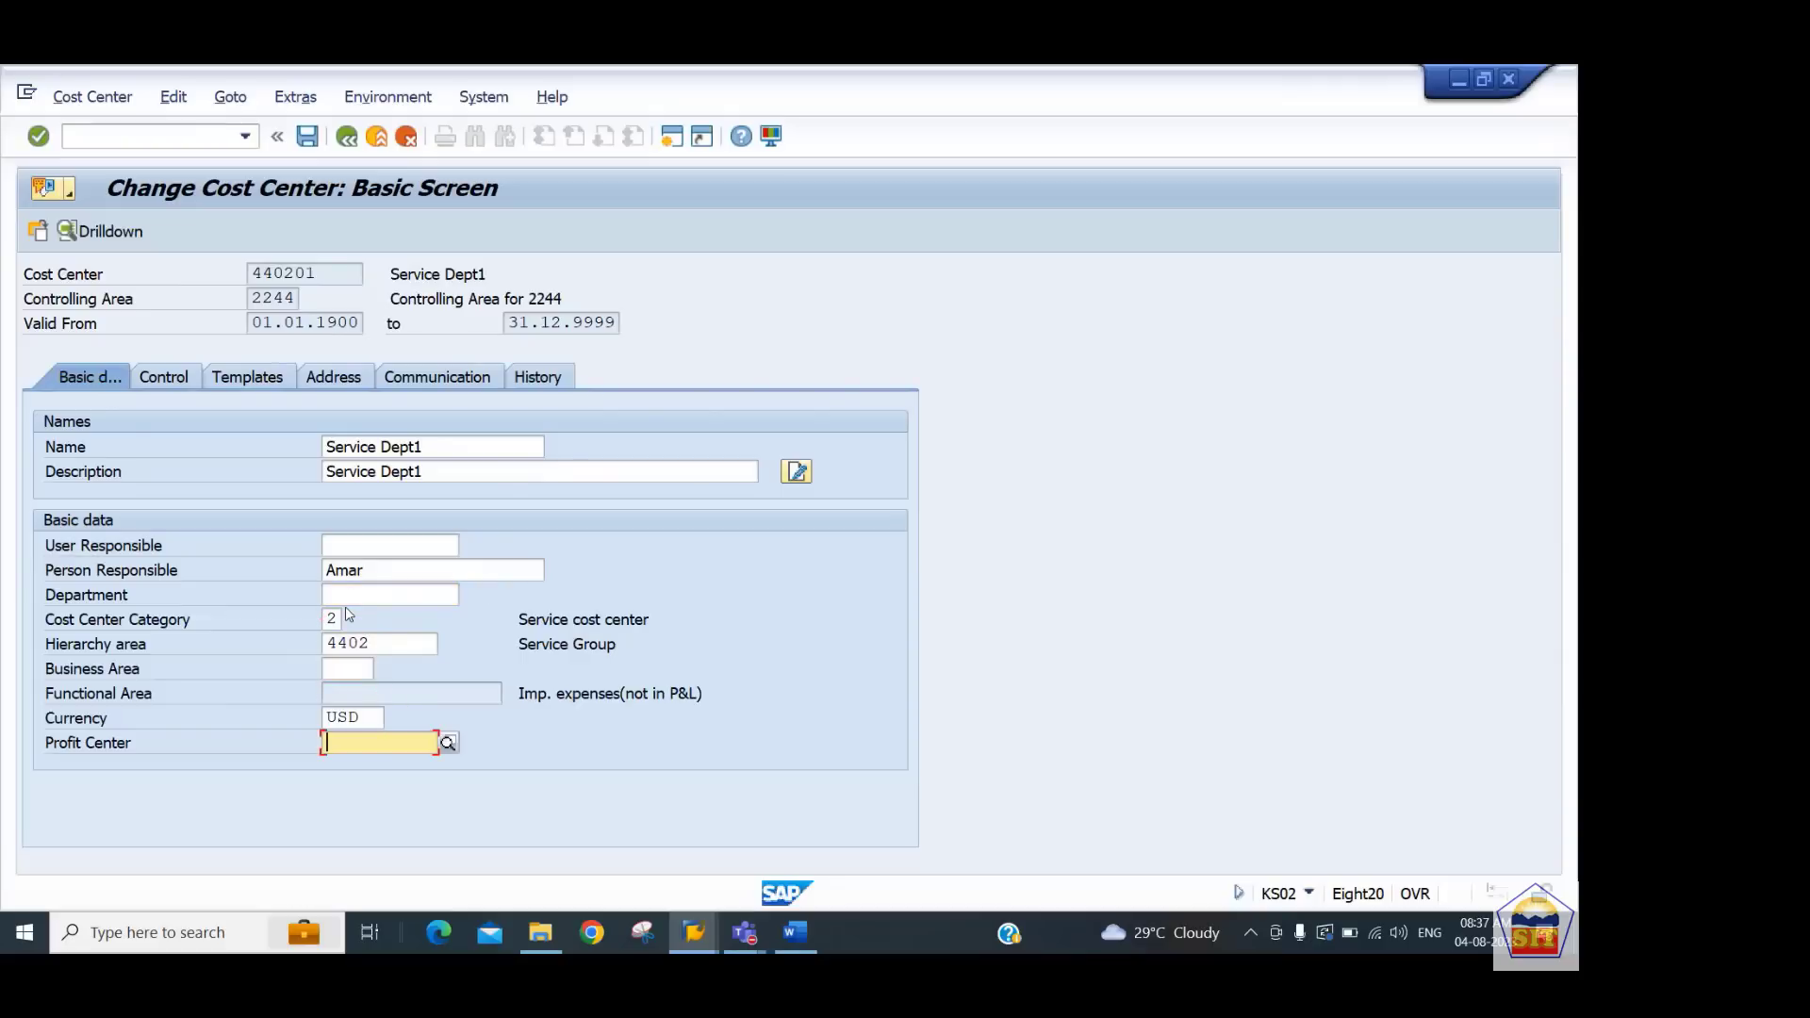
pyautogui.press('Down')
pyautogui.press('Left')
pyautogui.press('Left')
pyautogui.press('Left')
pyautogui.press('Left')
pyautogui.press('Left')
pyautogui.press('Left')
pyautogui.write('2')
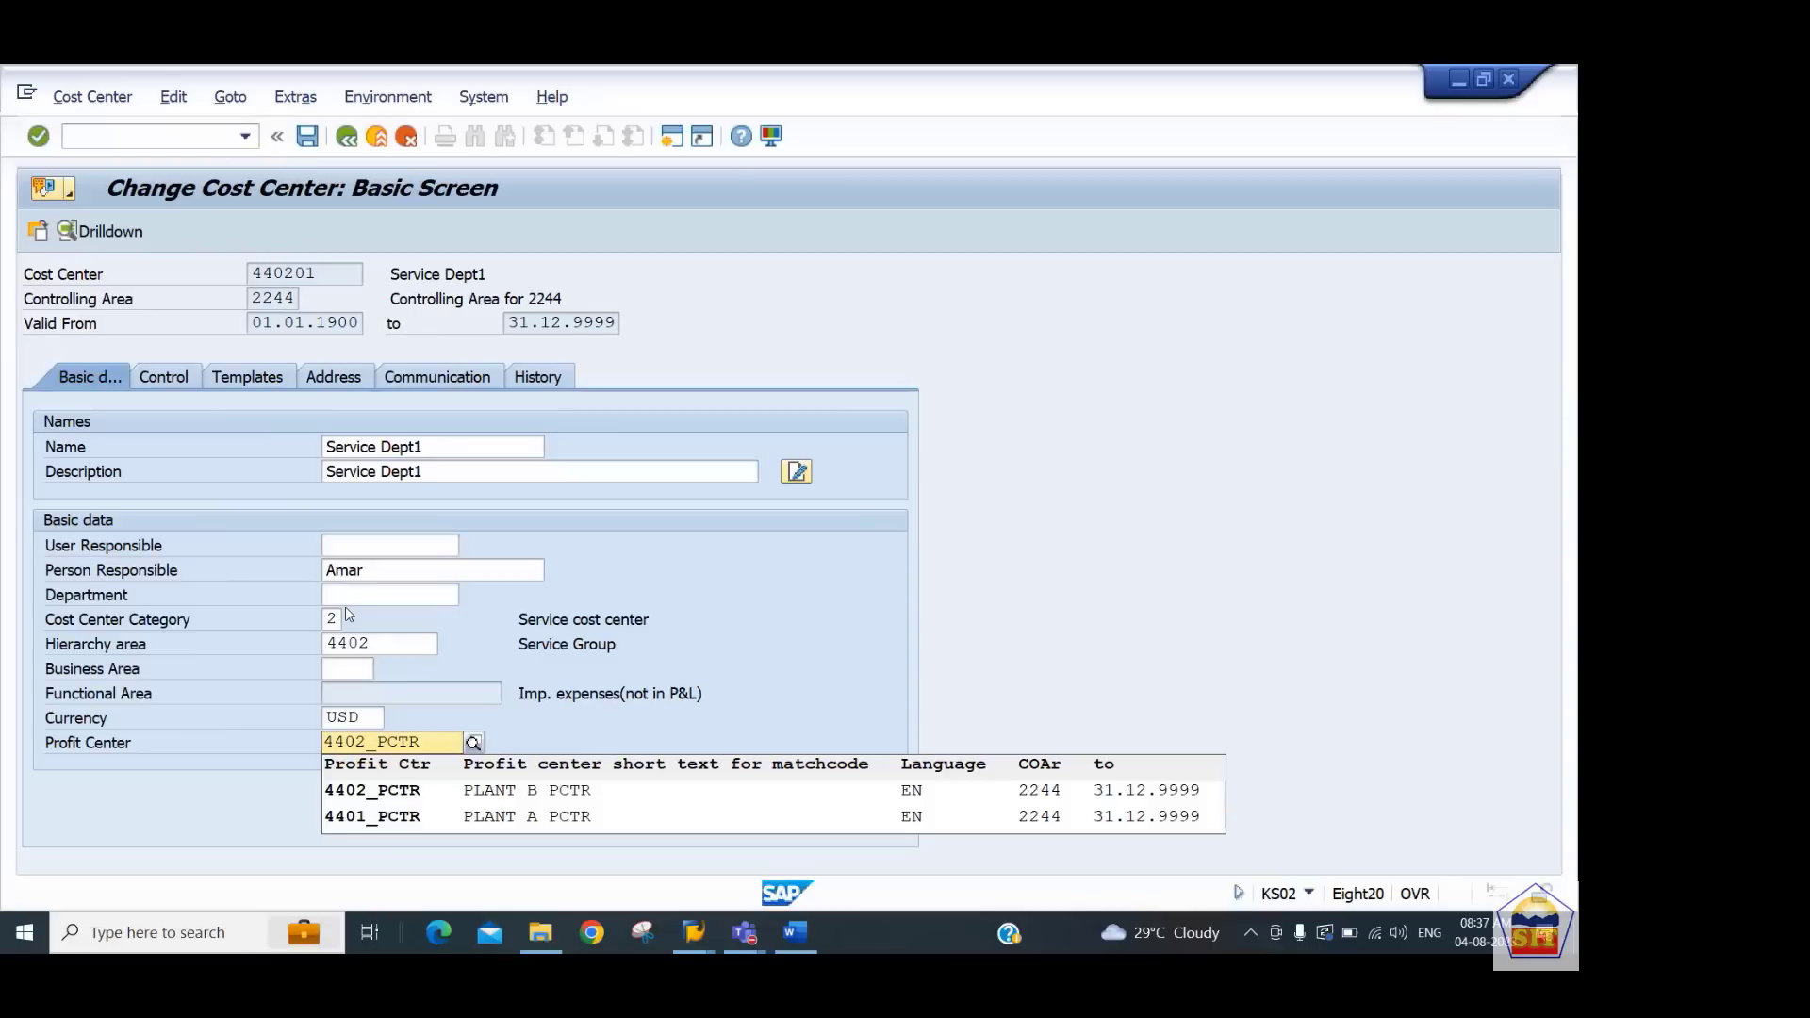
pyautogui.press('Down')
pyautogui.press('Return')
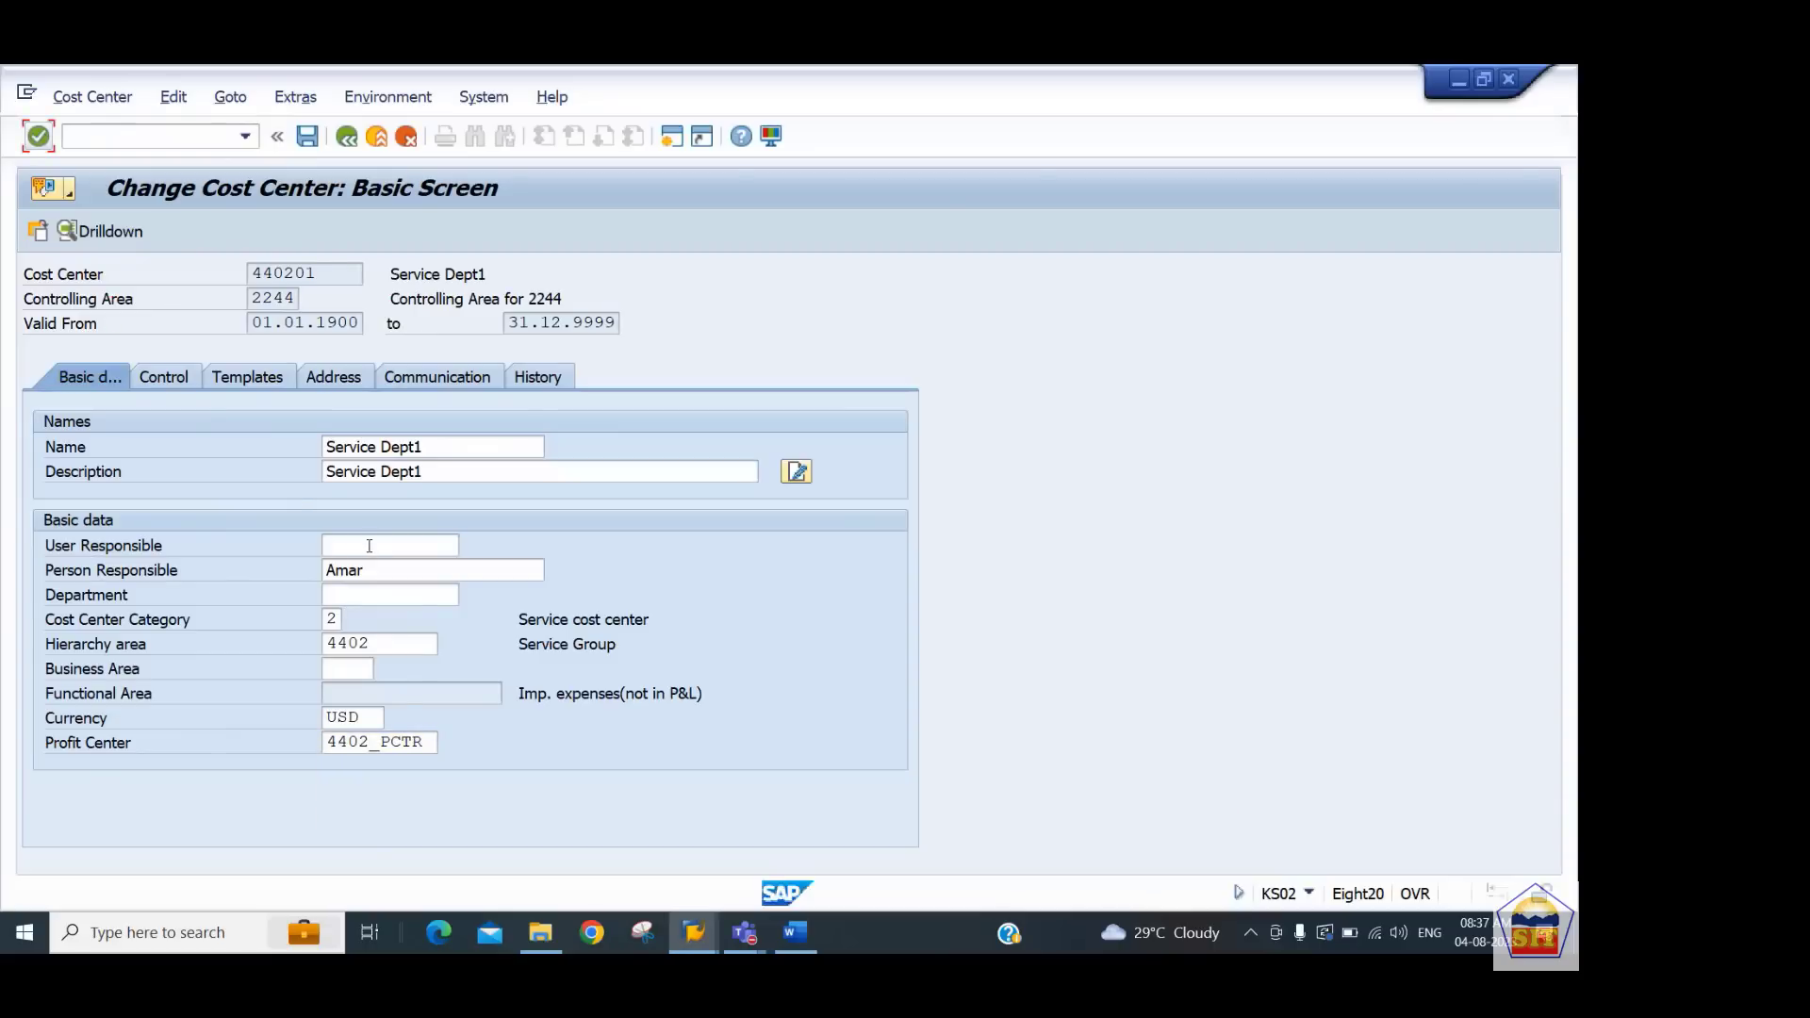
pyautogui.press('Return')
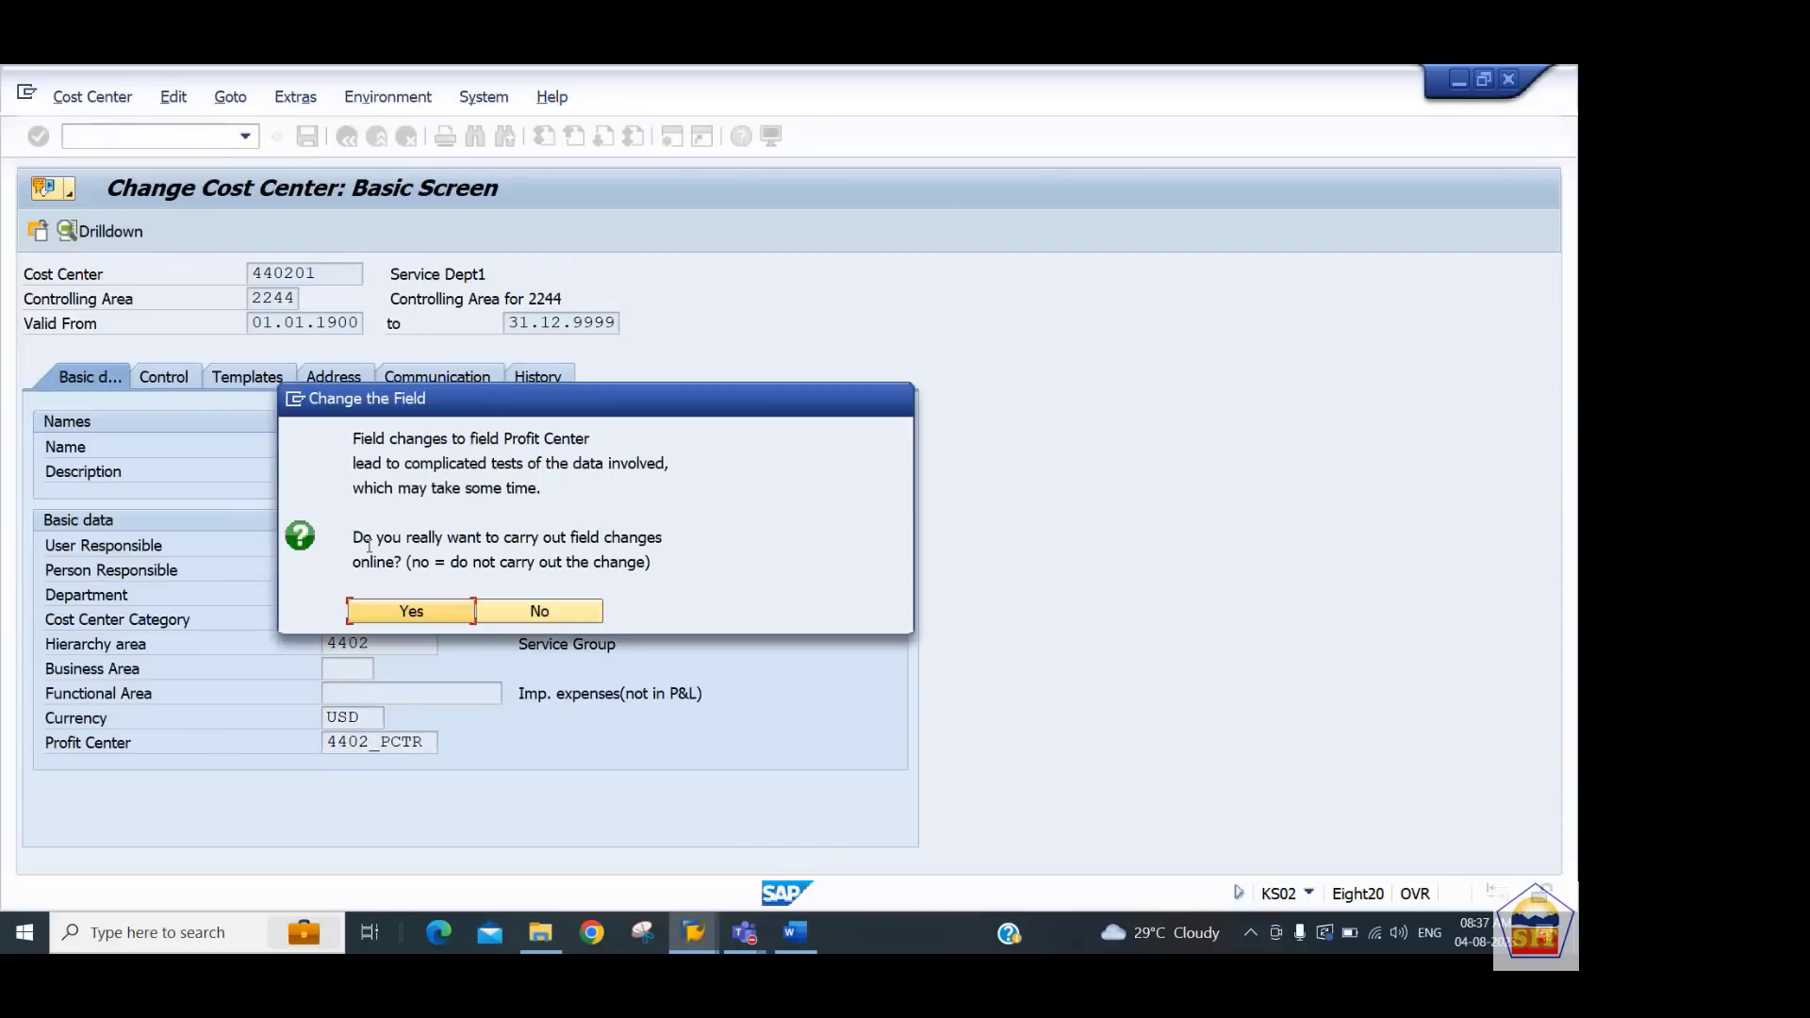
pyautogui.press('Return')
pyautogui.hotkey('ctrl', 's')
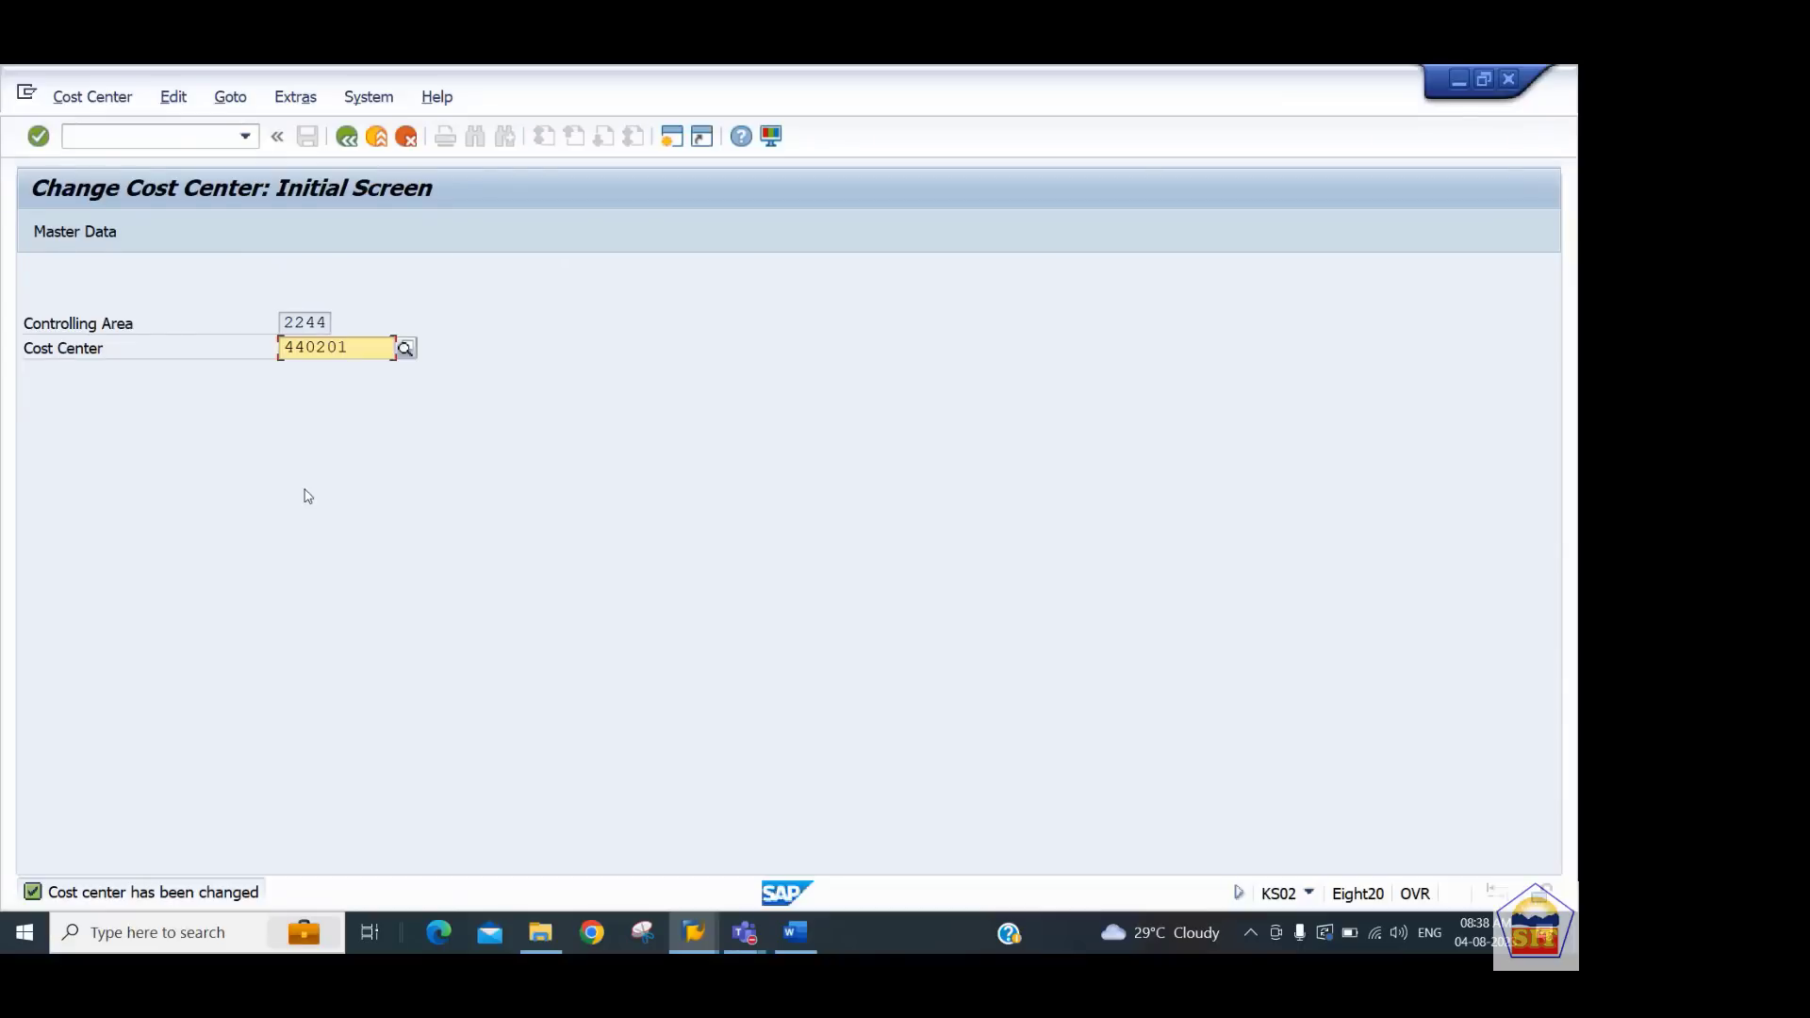
# Switch to the Word notes and review the steps on revenue elements and choosing balance sheet accounts
pyautogui.hotkey('alt', 'Tab')
pyautogui.scroll(-7, 300, 496)
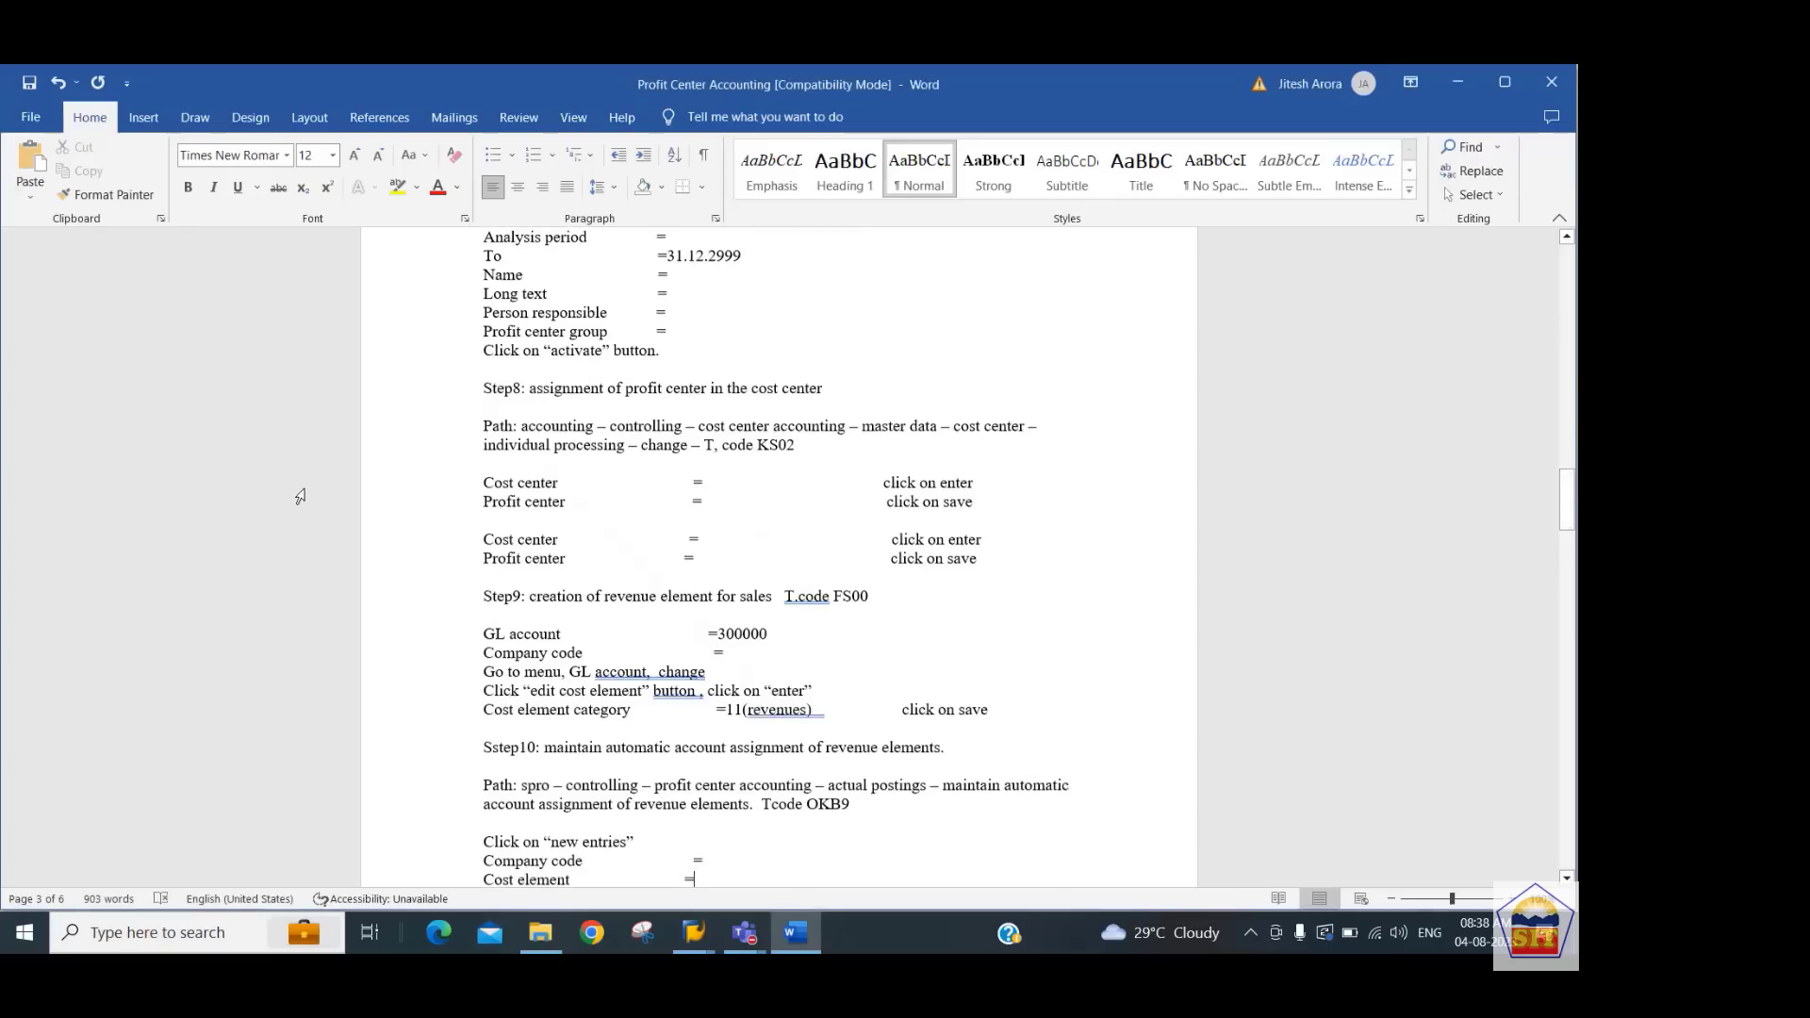
pyautogui.scroll(-1, 300, 496)
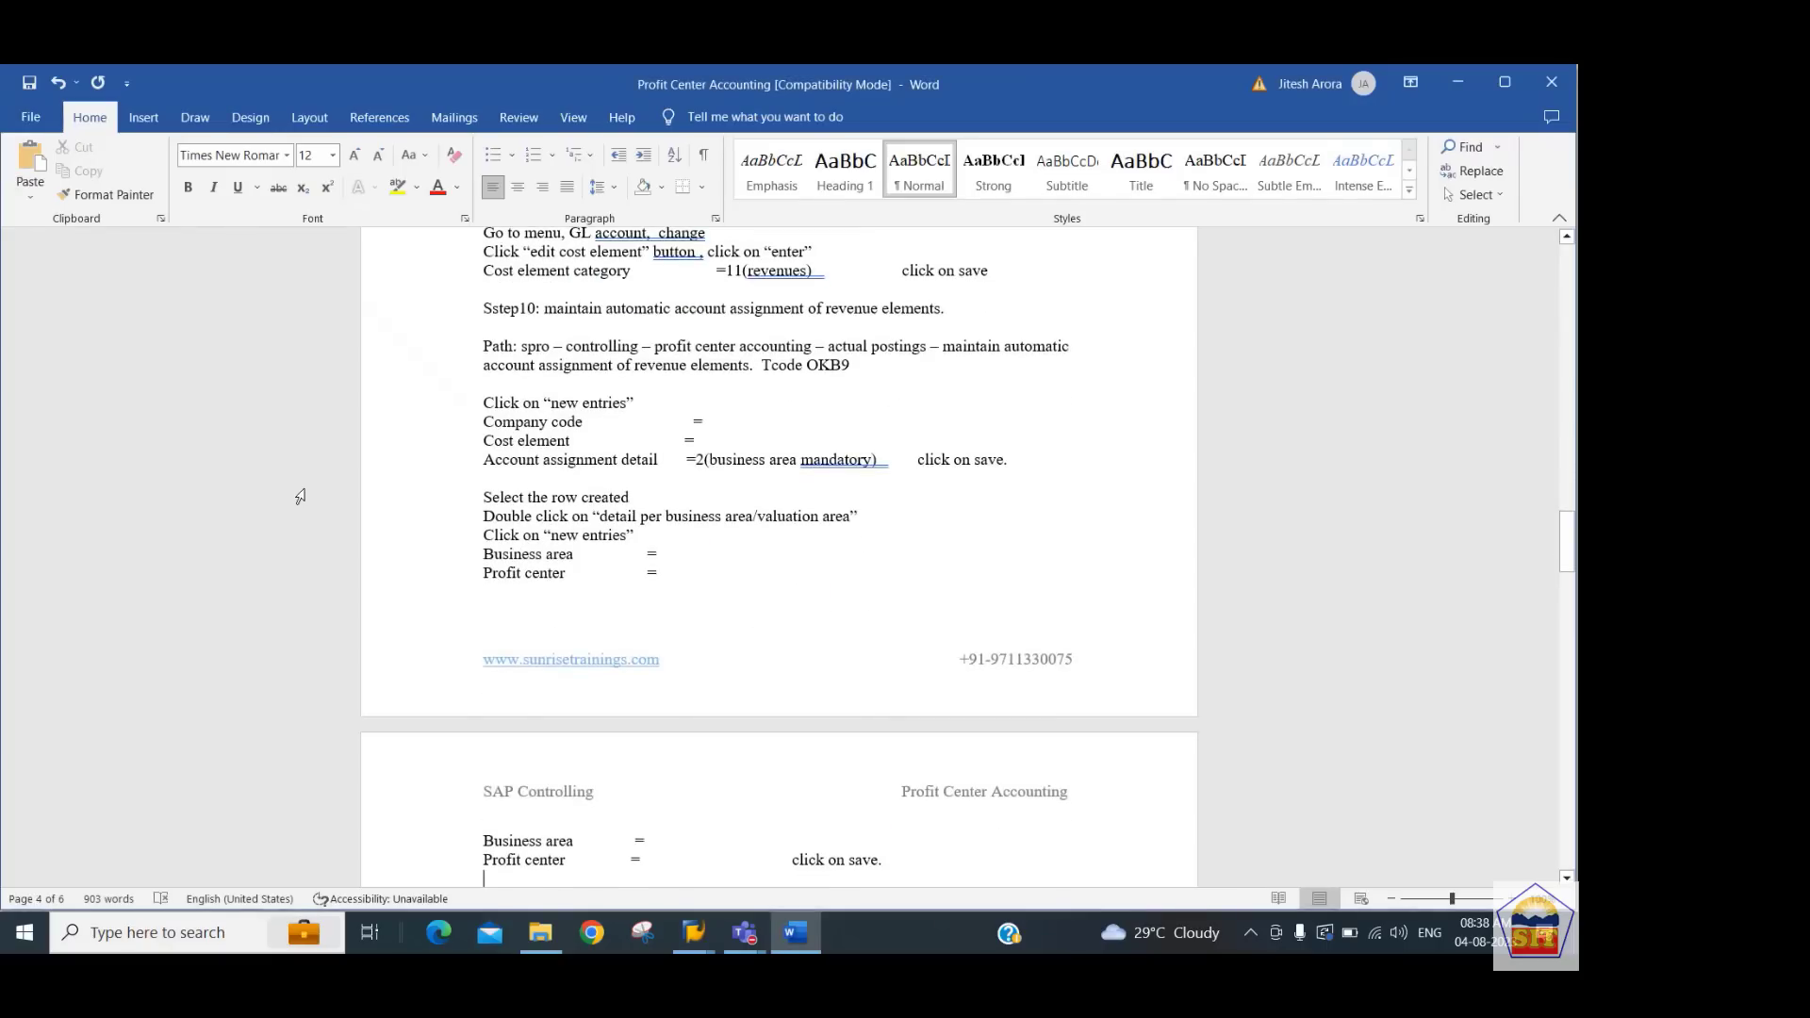
pyautogui.scroll(-5, 300, 496)
pyautogui.press('Up')
pyautogui.press('Right')
pyautogui.press('Right')
pyautogui.press('Right')
pyautogui.press('Right')
pyautogui.press('Right')
pyautogui.press('Right')
pyautogui.press('Right')
pyautogui.press('Right')
pyautogui.press('Right')
pyautogui.press('Right')
pyautogui.press('Right')
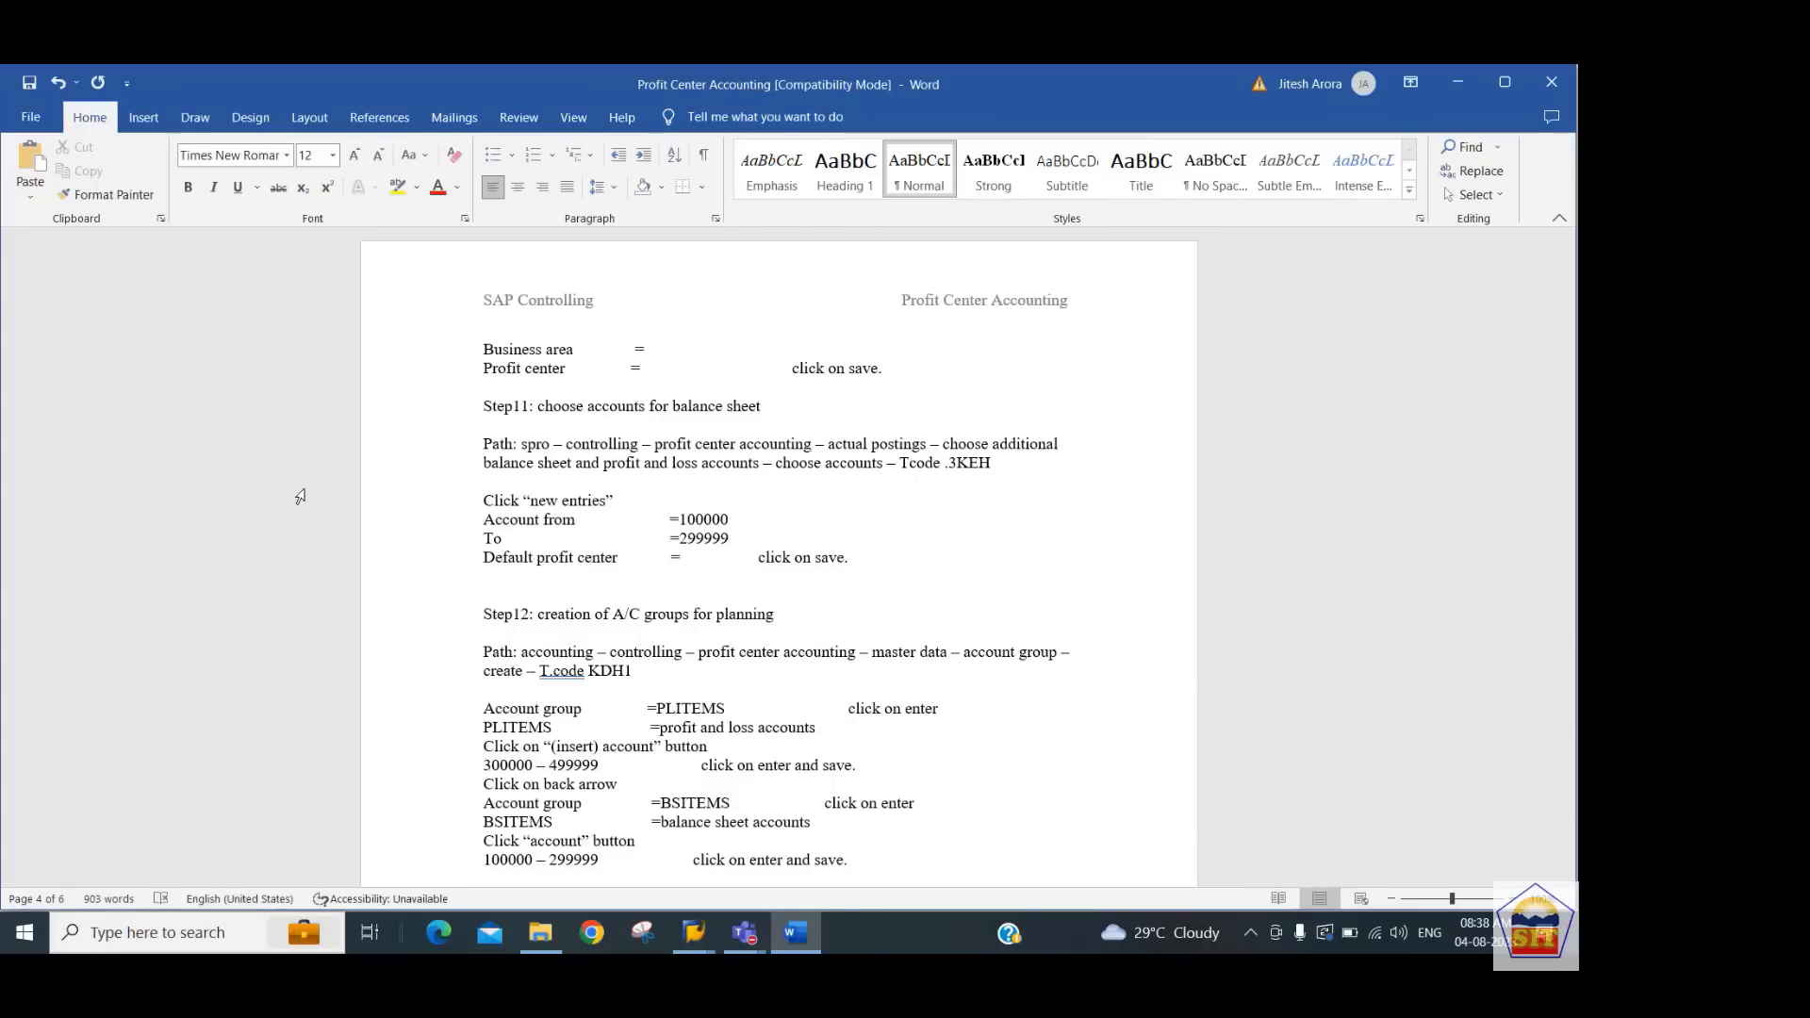
pyautogui.scroll(3, 302, 496)
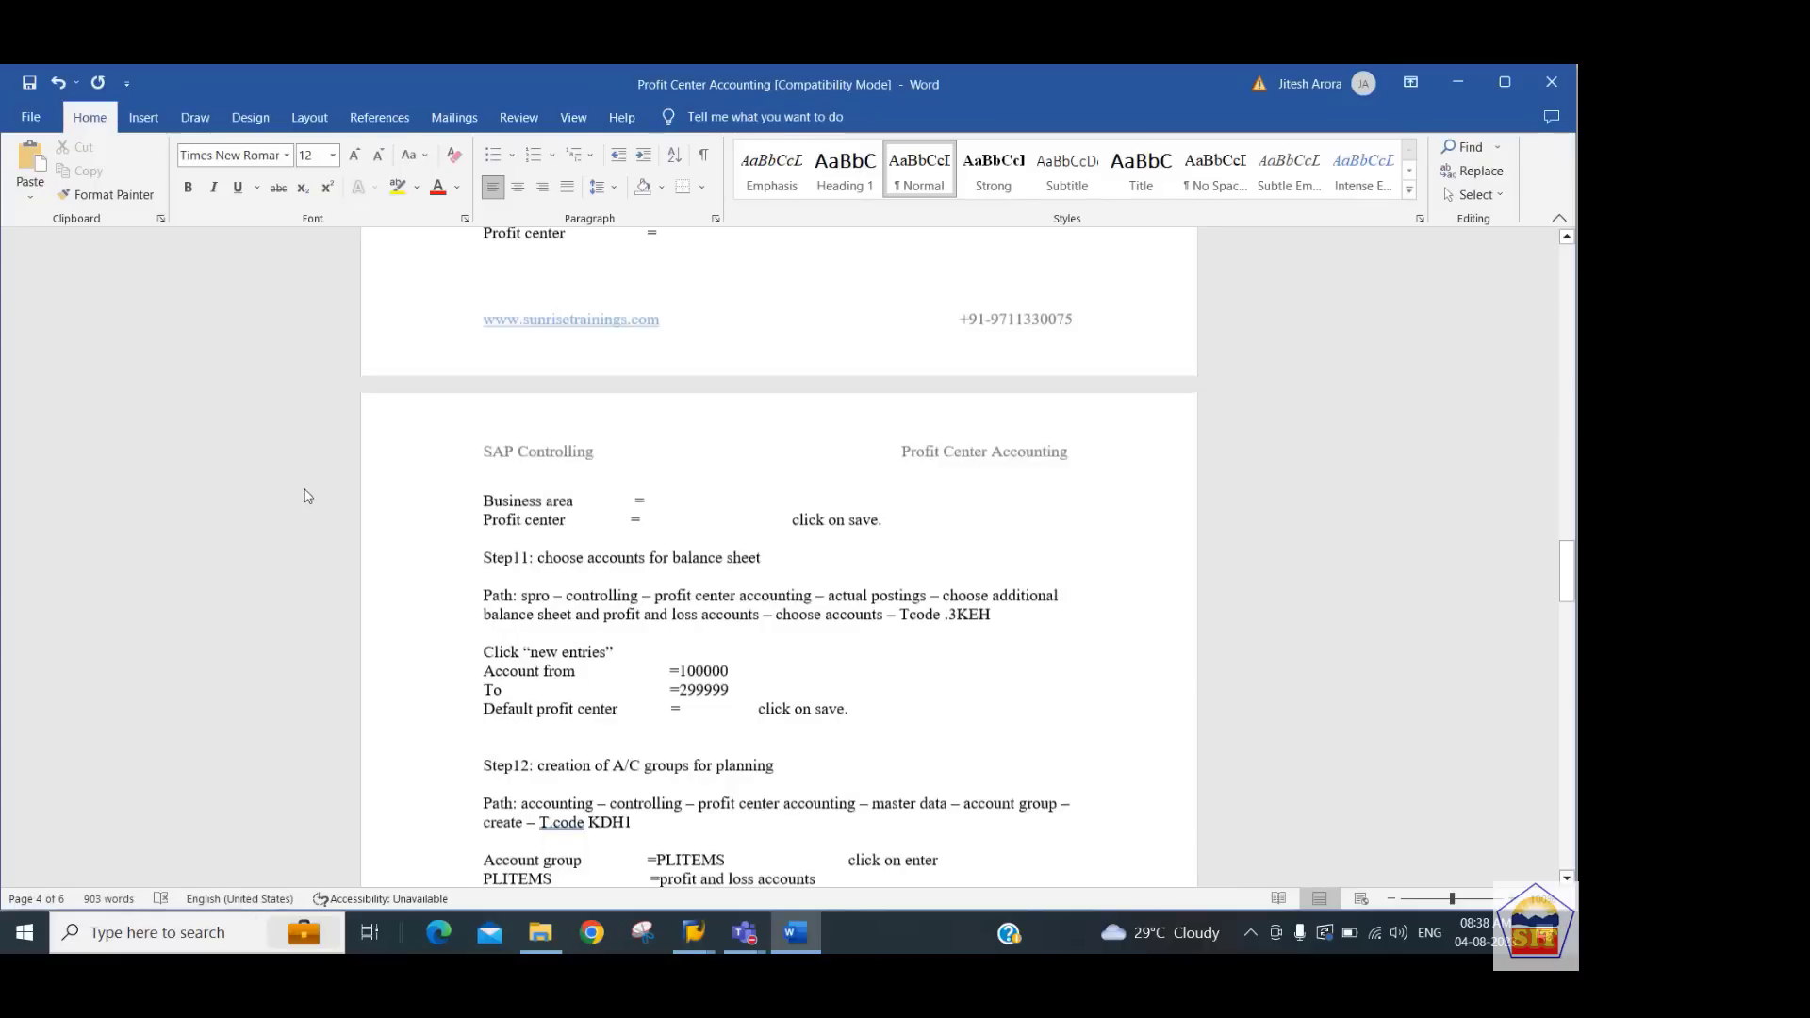
pyautogui.scroll(2, 305, 495)
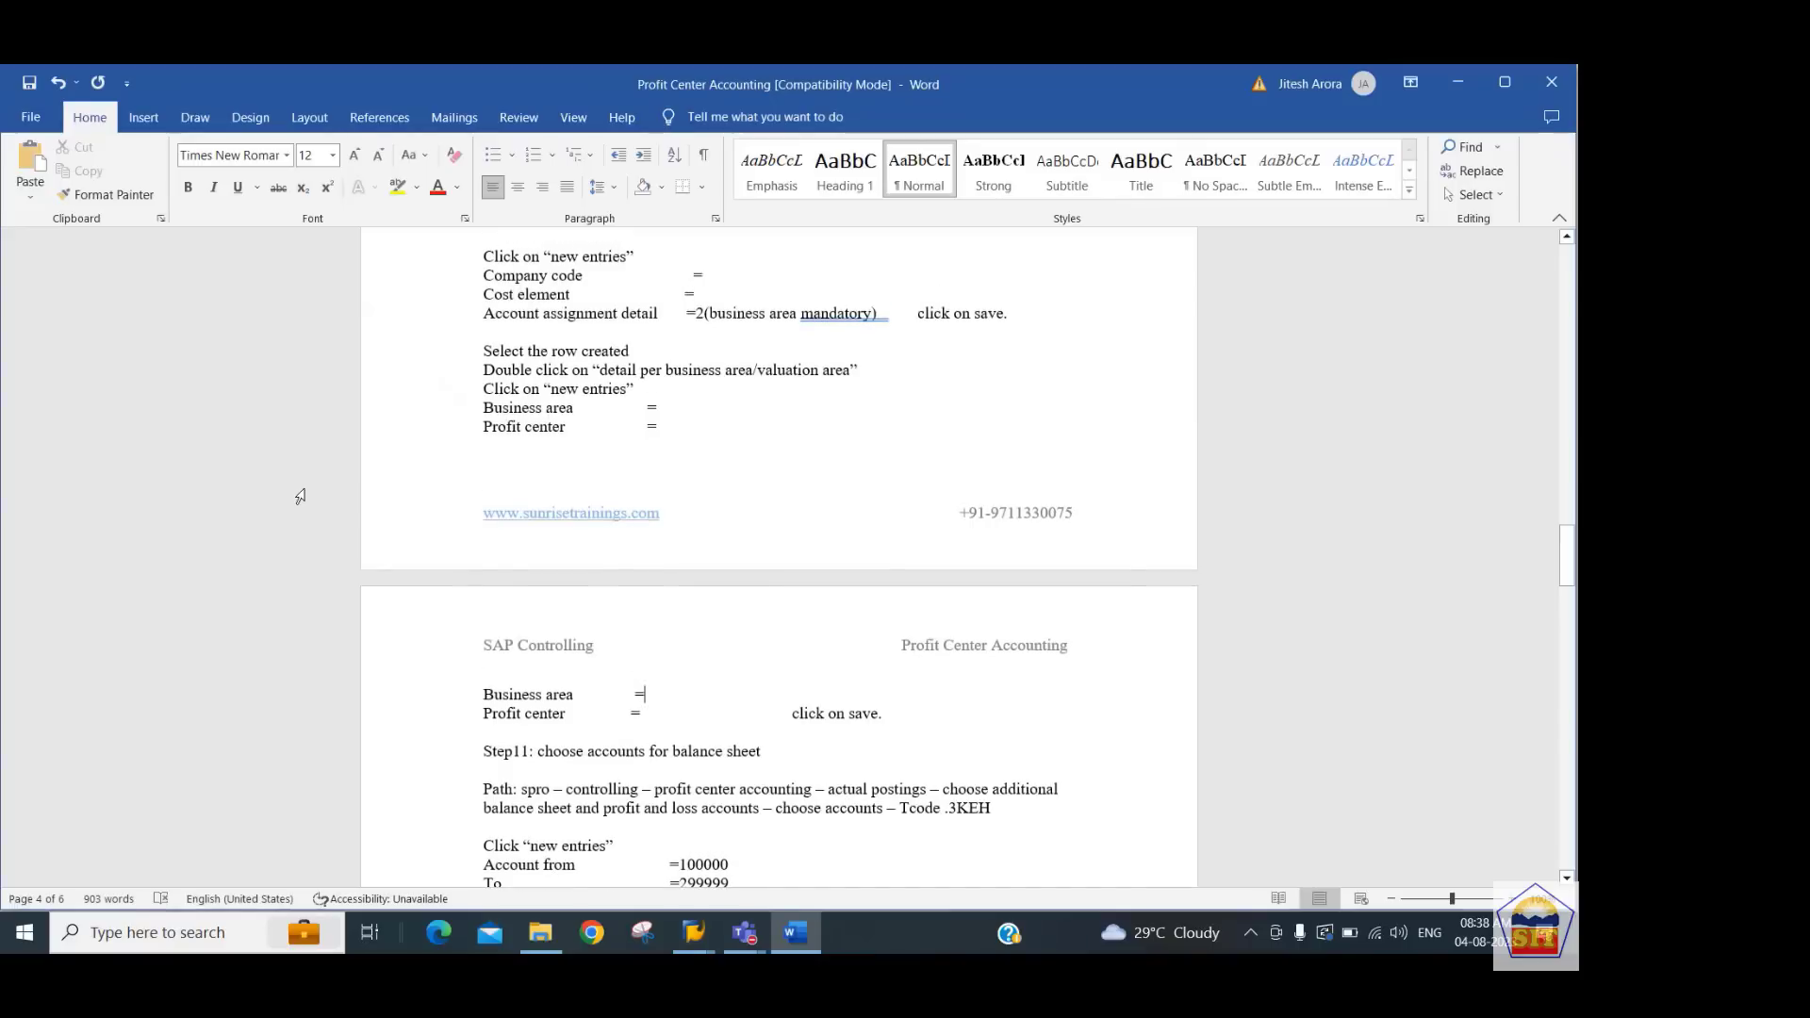
pyautogui.scroll(-6, 300, 496)
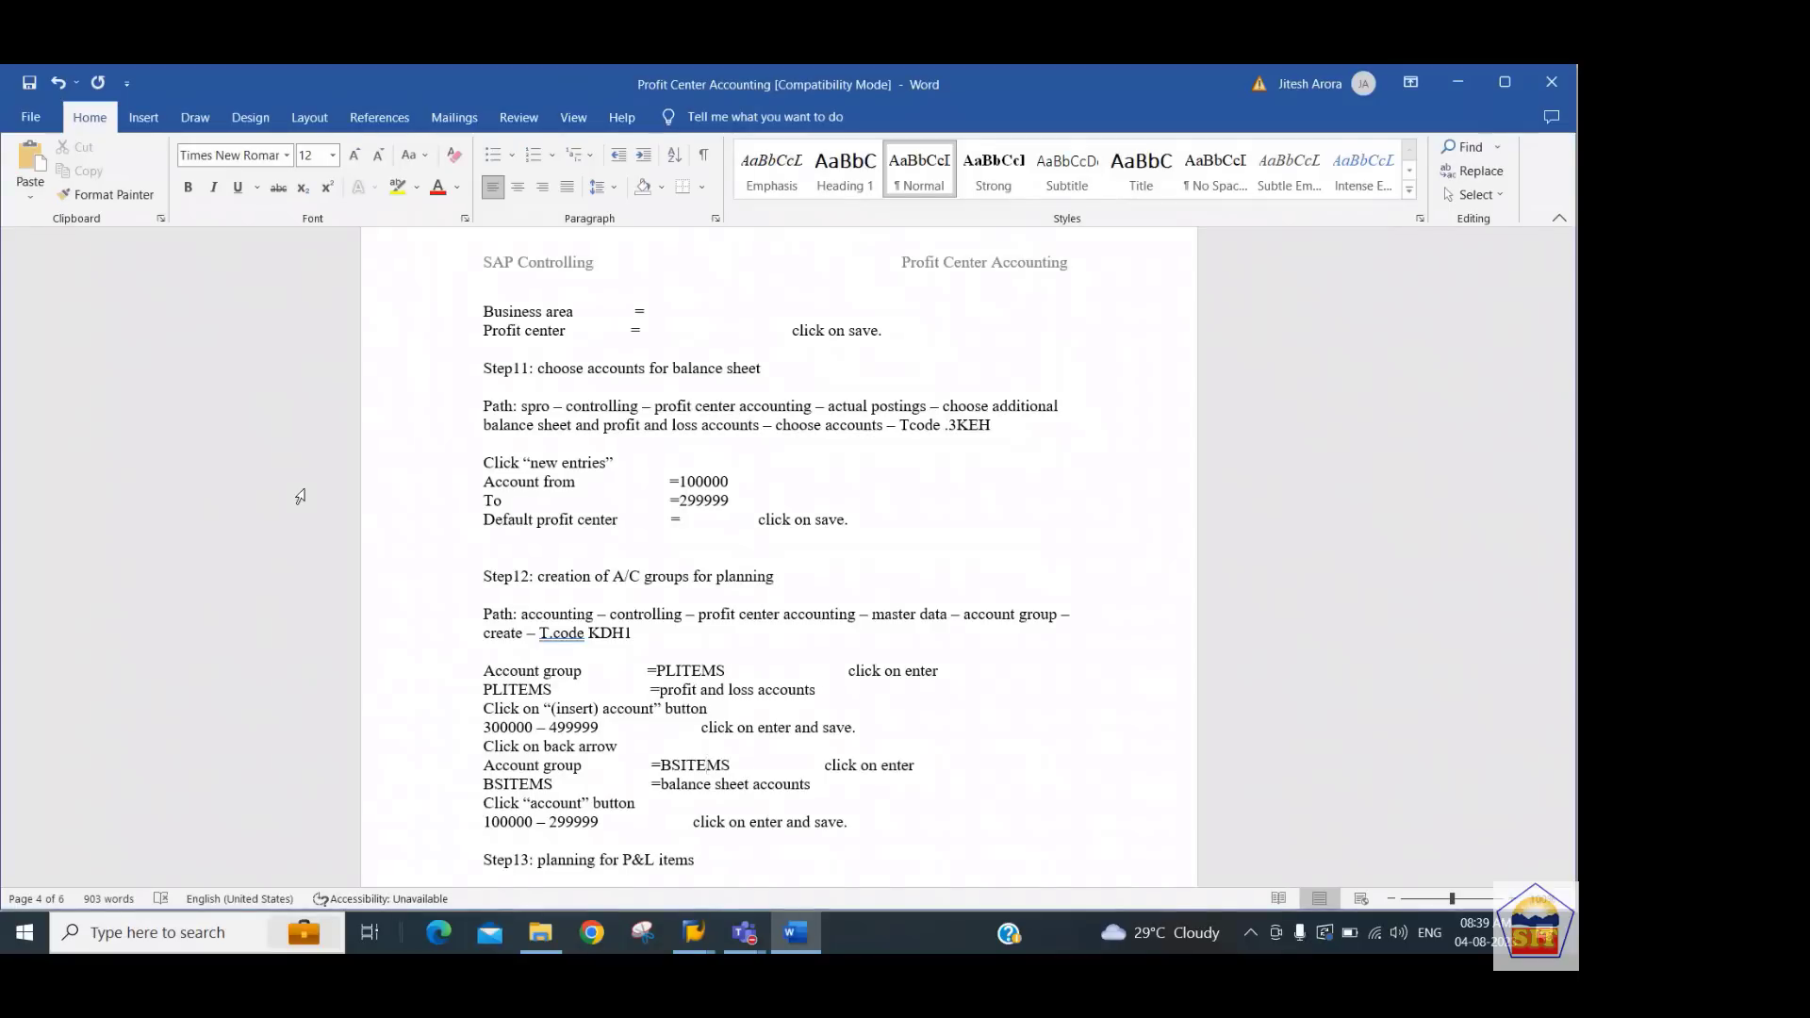
# Open transaction 3KEH and add account range 100000 to 299999 with default profit center DUMMY_2244, then save
pyautogui.hotkey('alt', 'Tab')
pyautogui.write('/n3ke5')
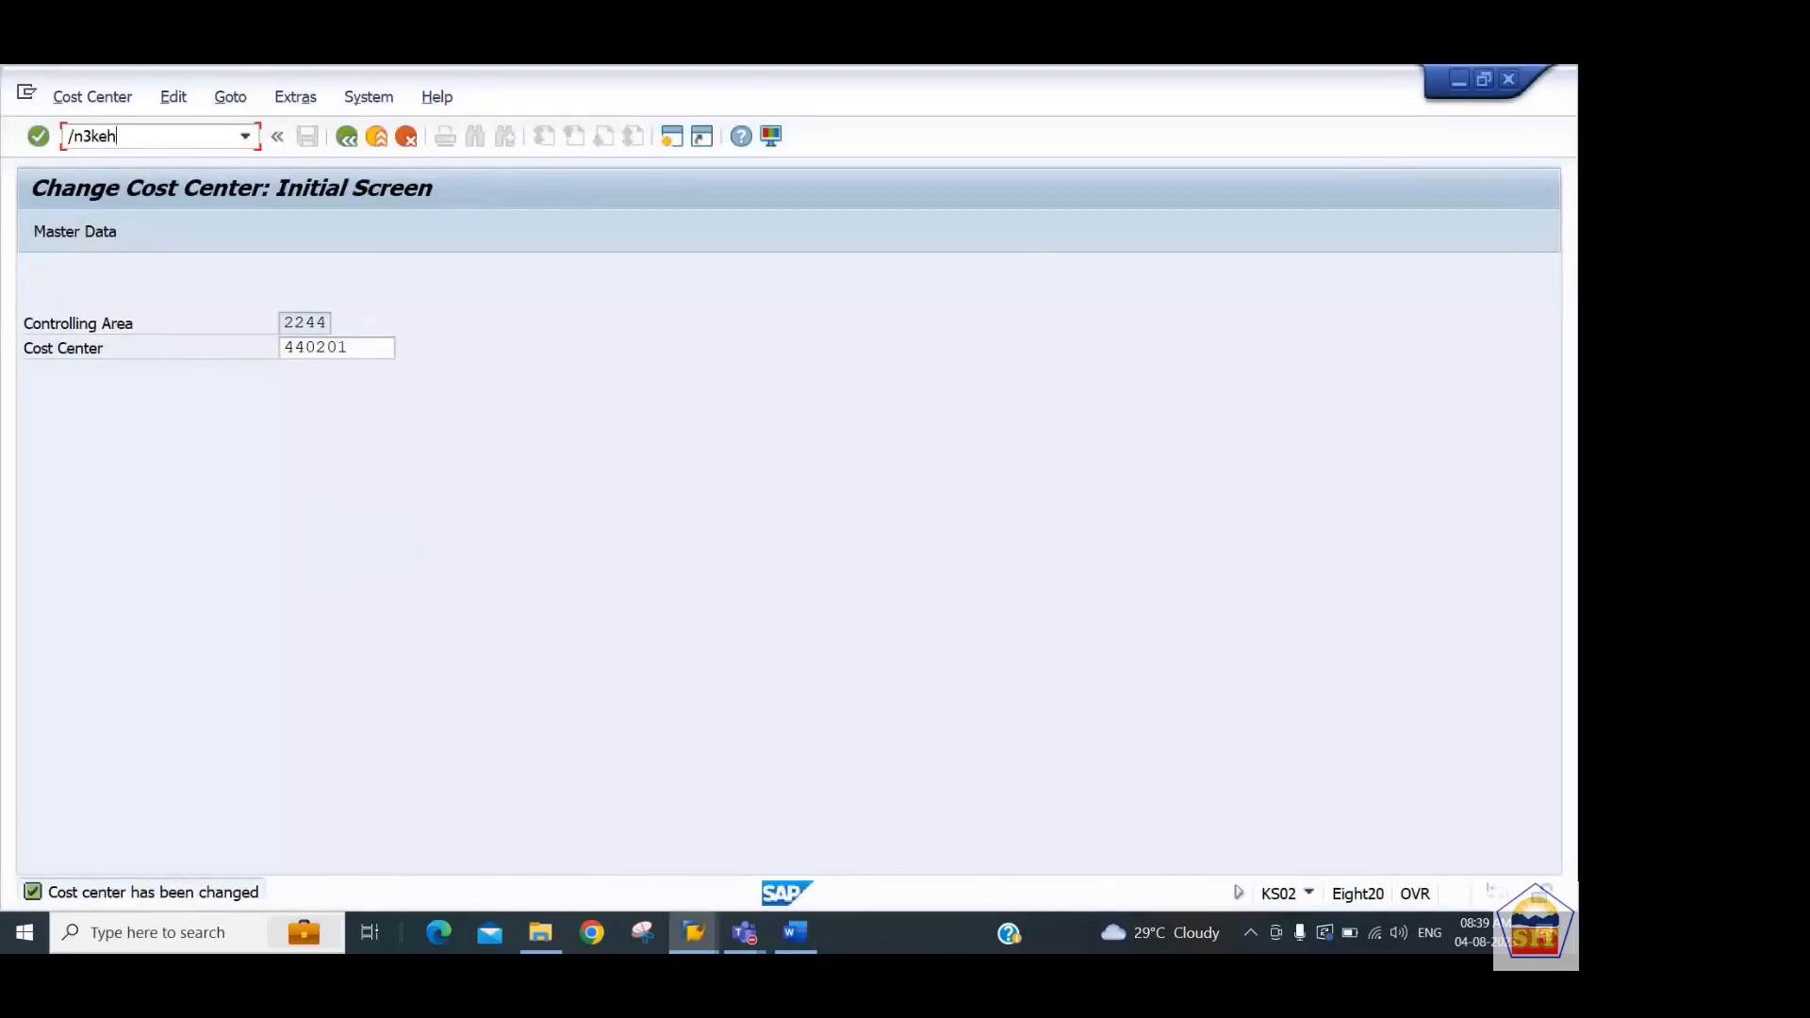
pyautogui.press('Return')
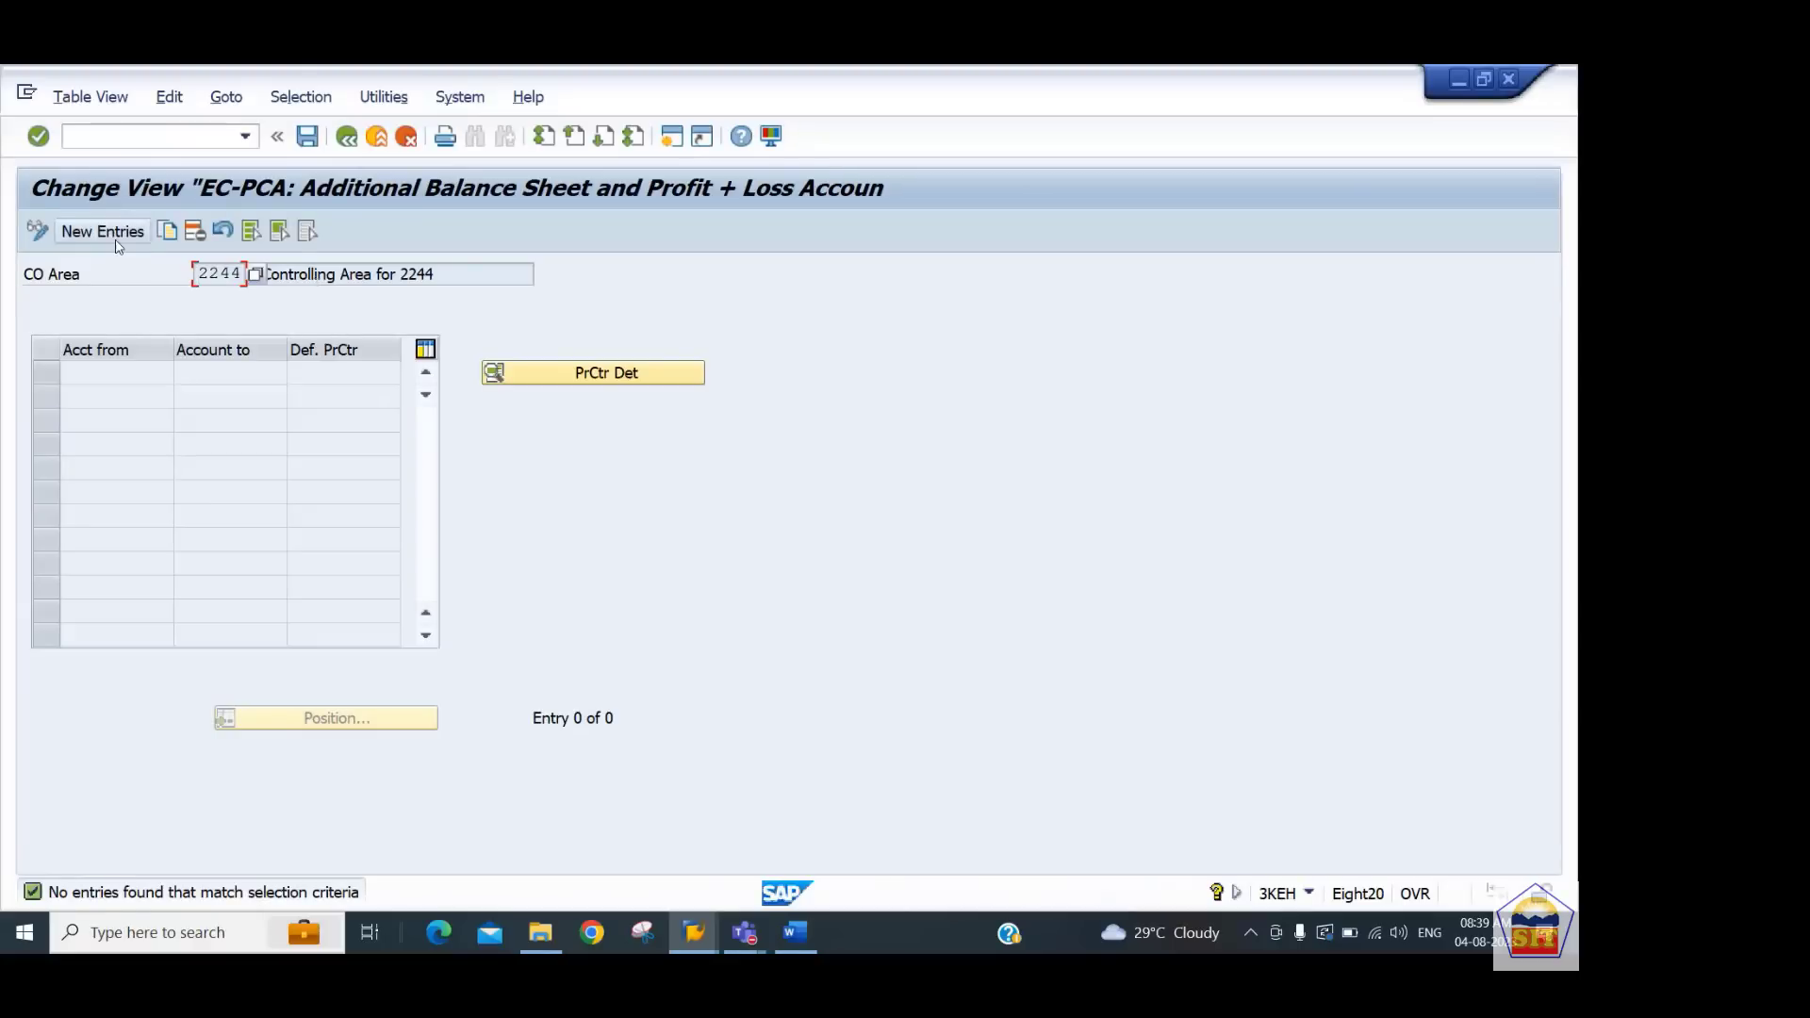
pyautogui.click(118, 243)
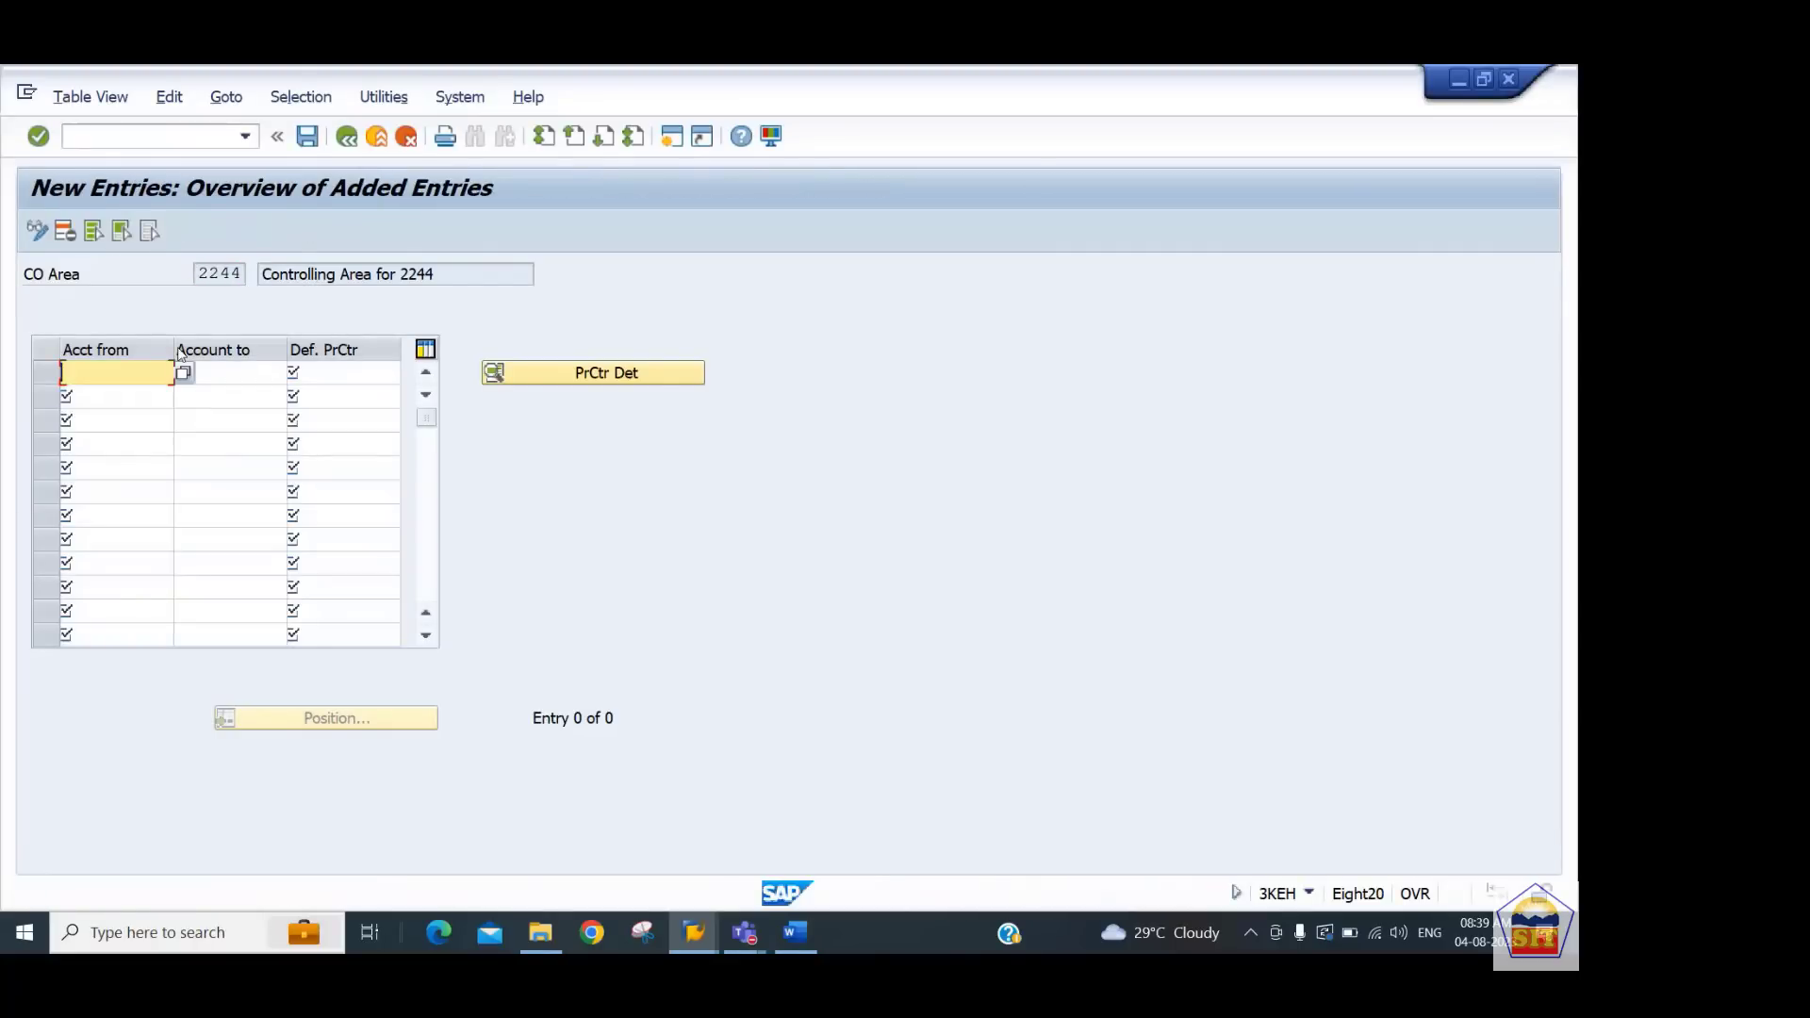
pyautogui.write('100000')
pyautogui.press('Tab')
pyautogui.write('299999')
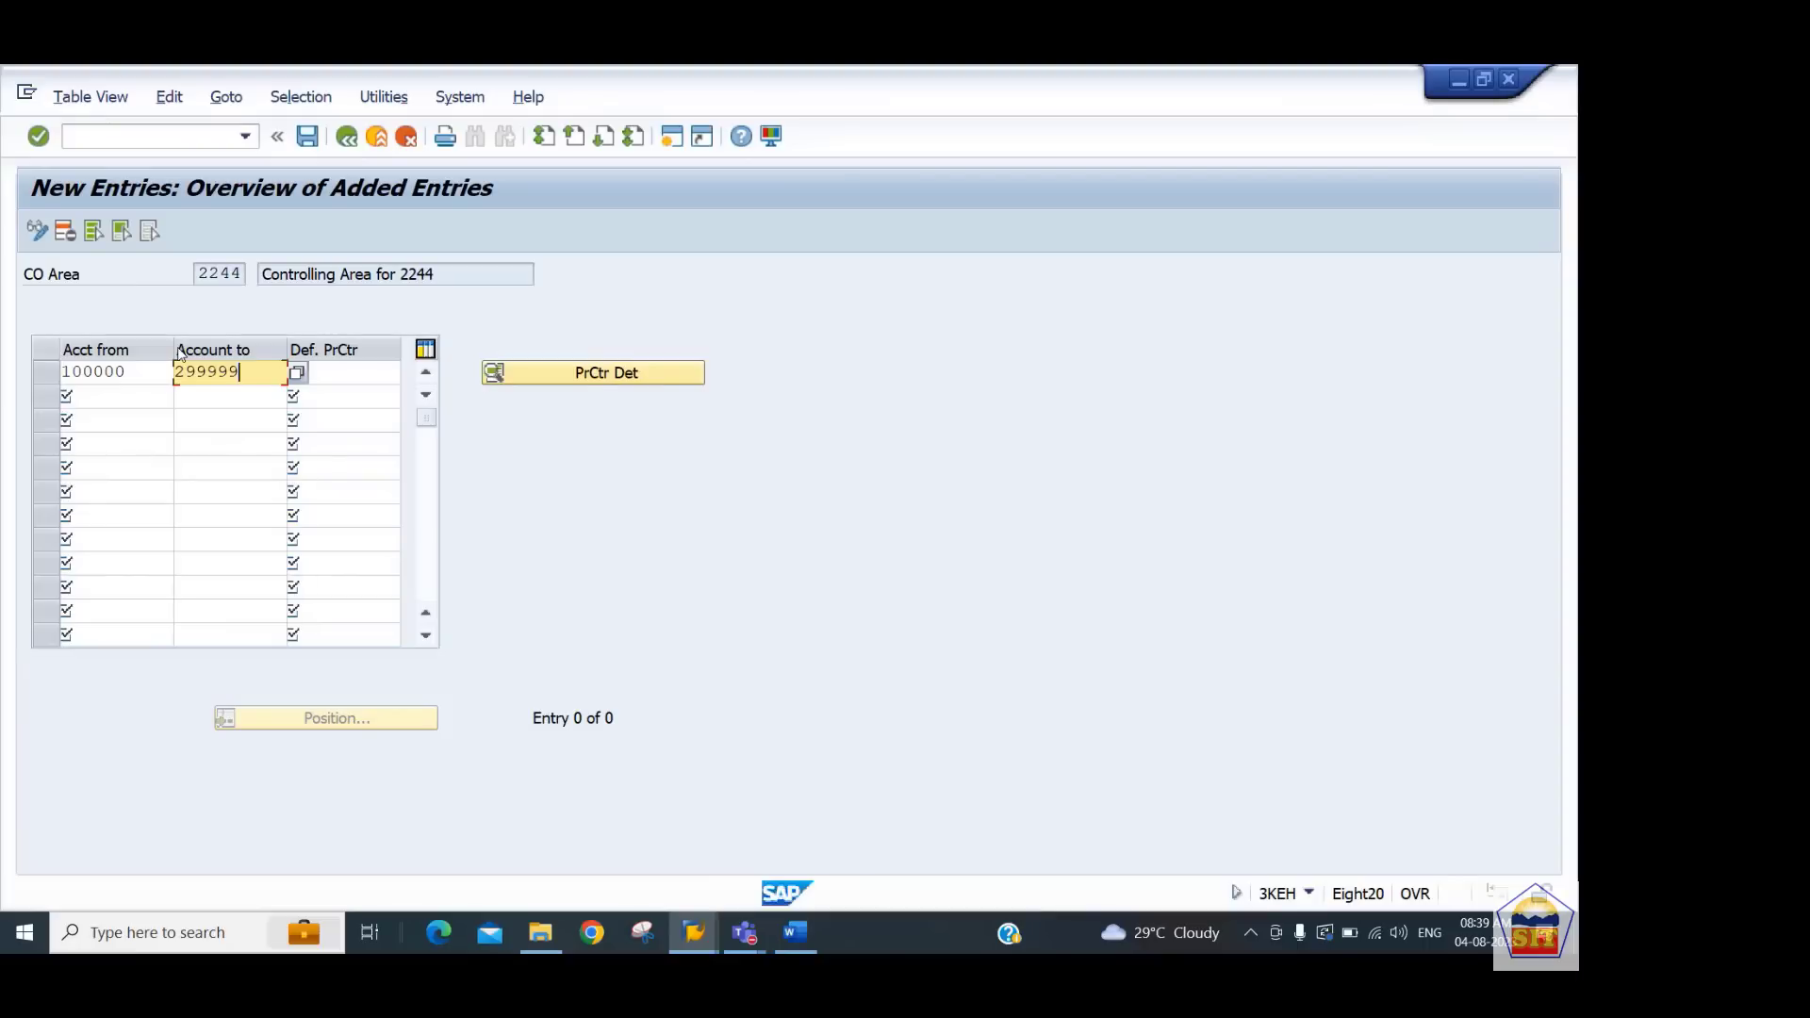
pyautogui.press('Tab')
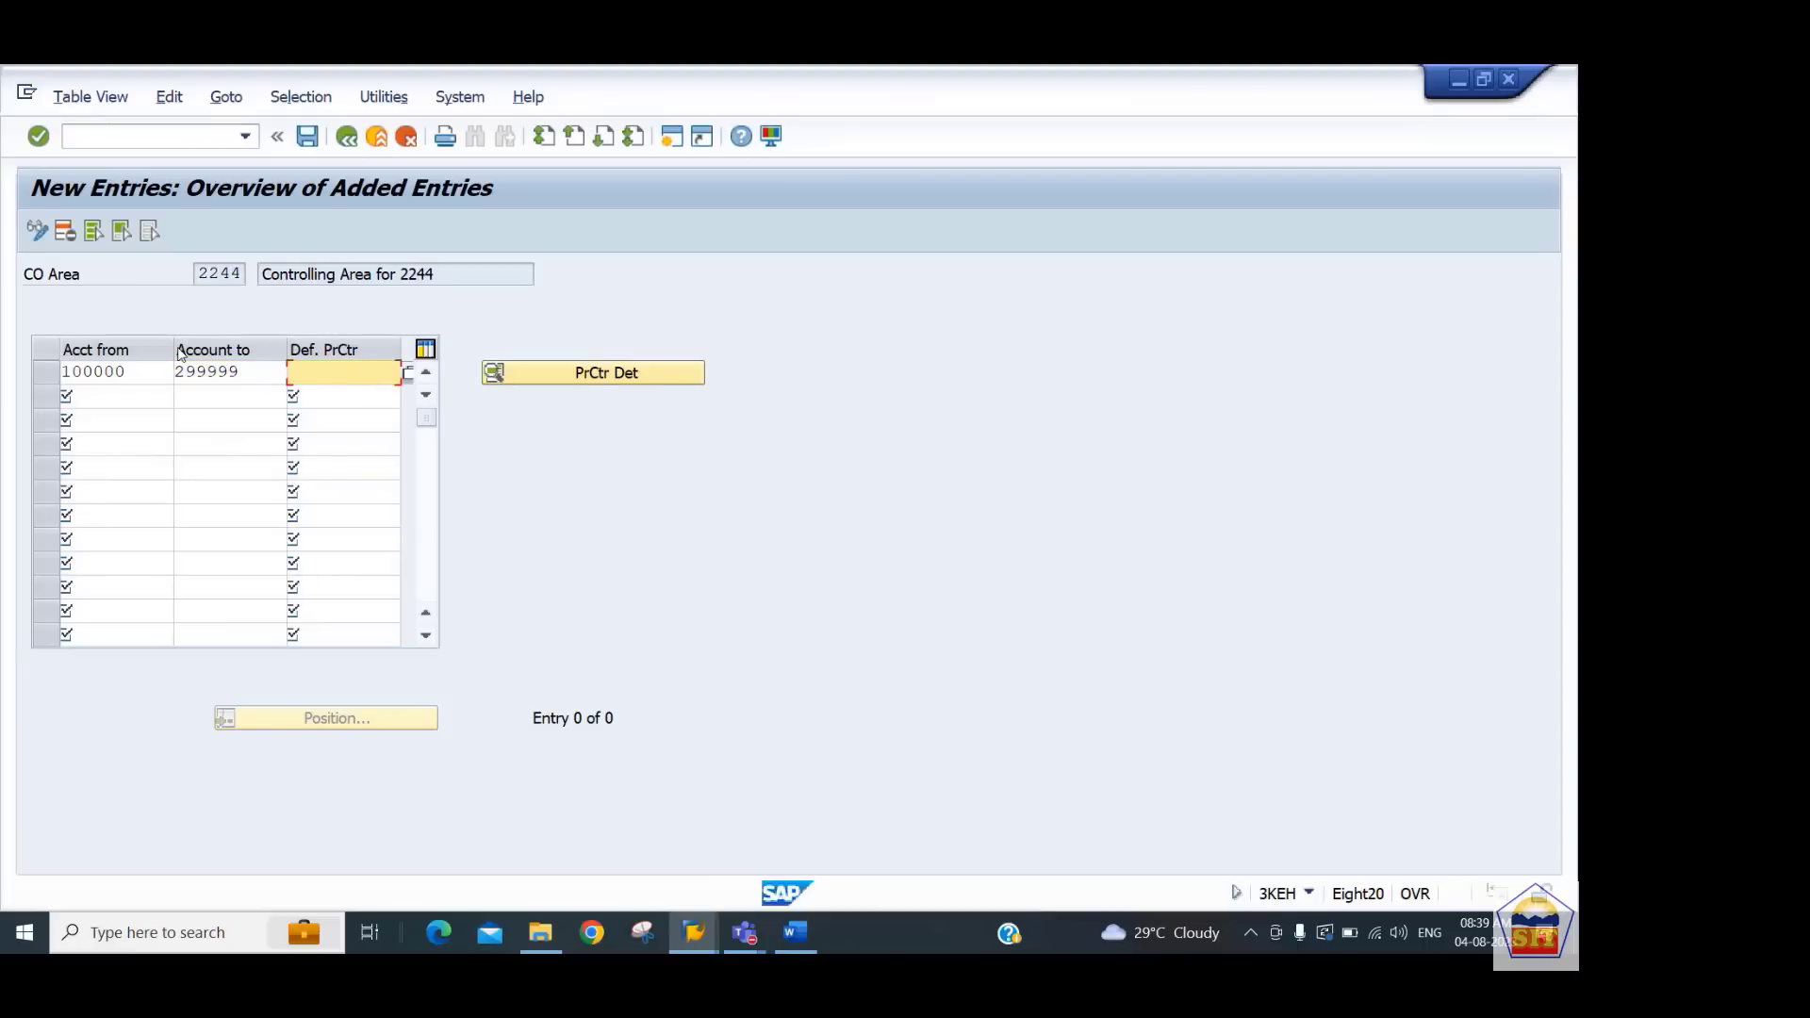
pyautogui.write('dummy_2244')
pyautogui.press('Return')
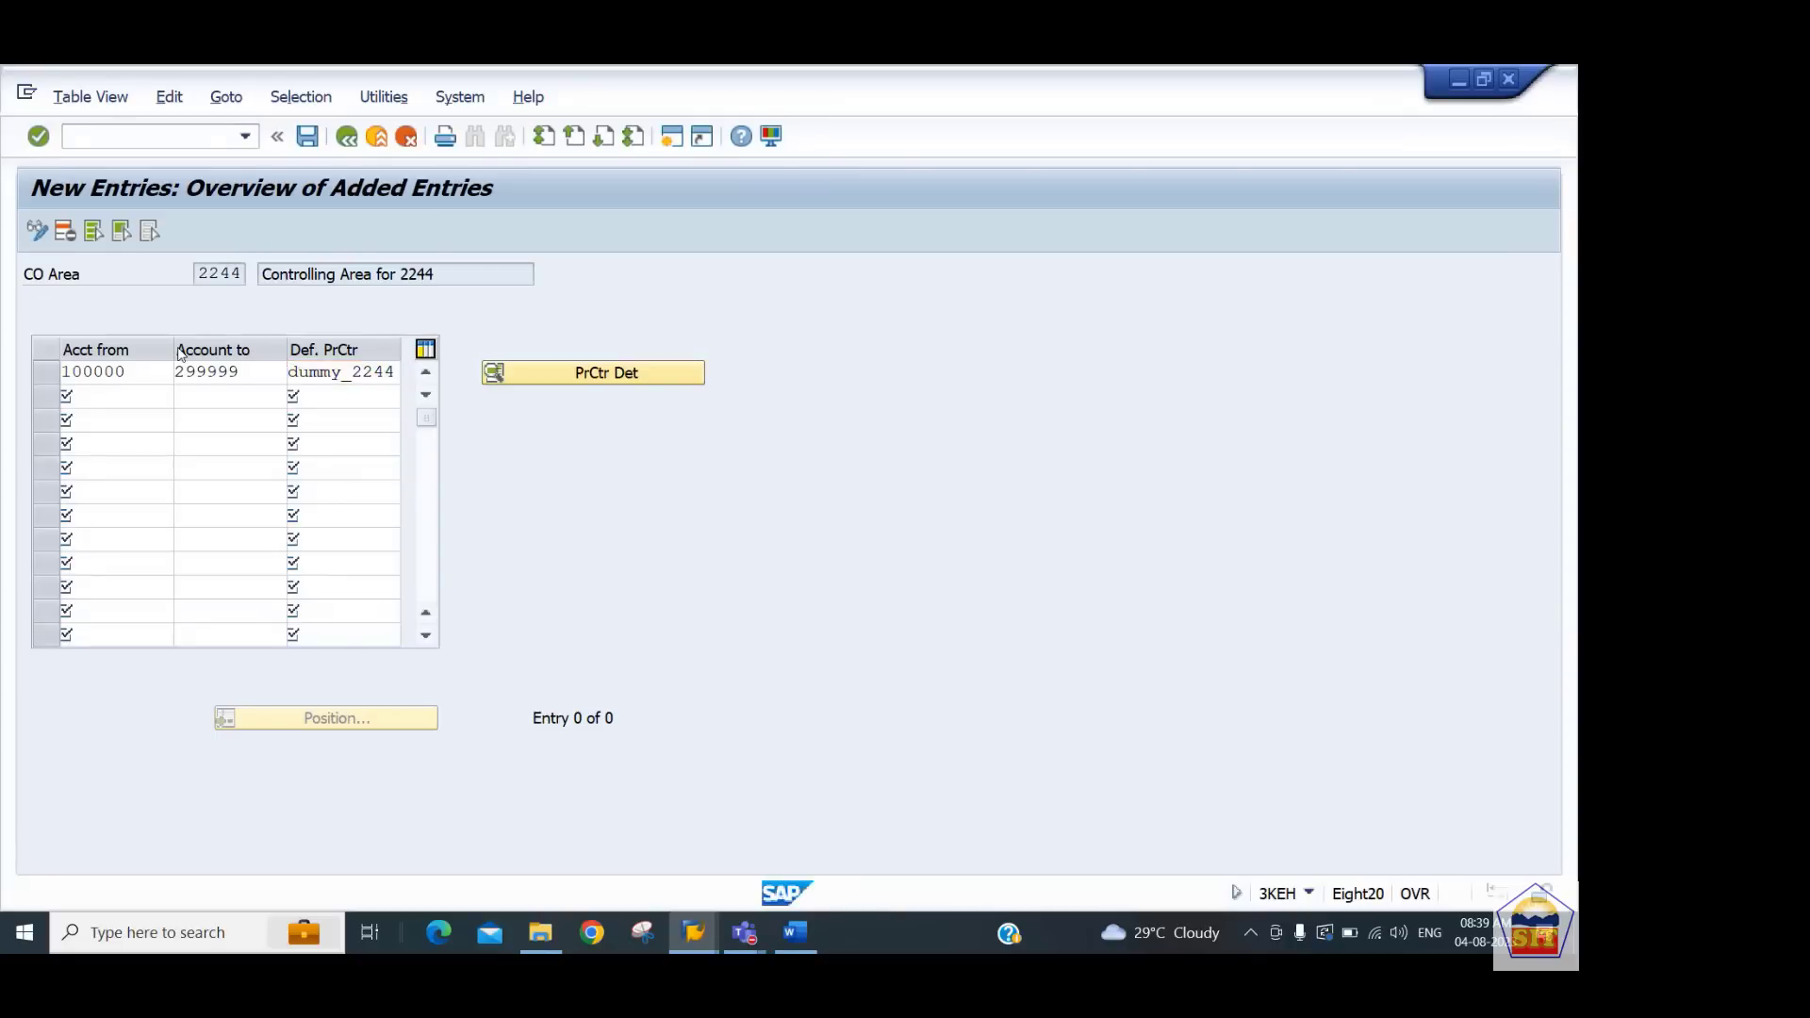
pyautogui.hotkey('ctrl', 's')
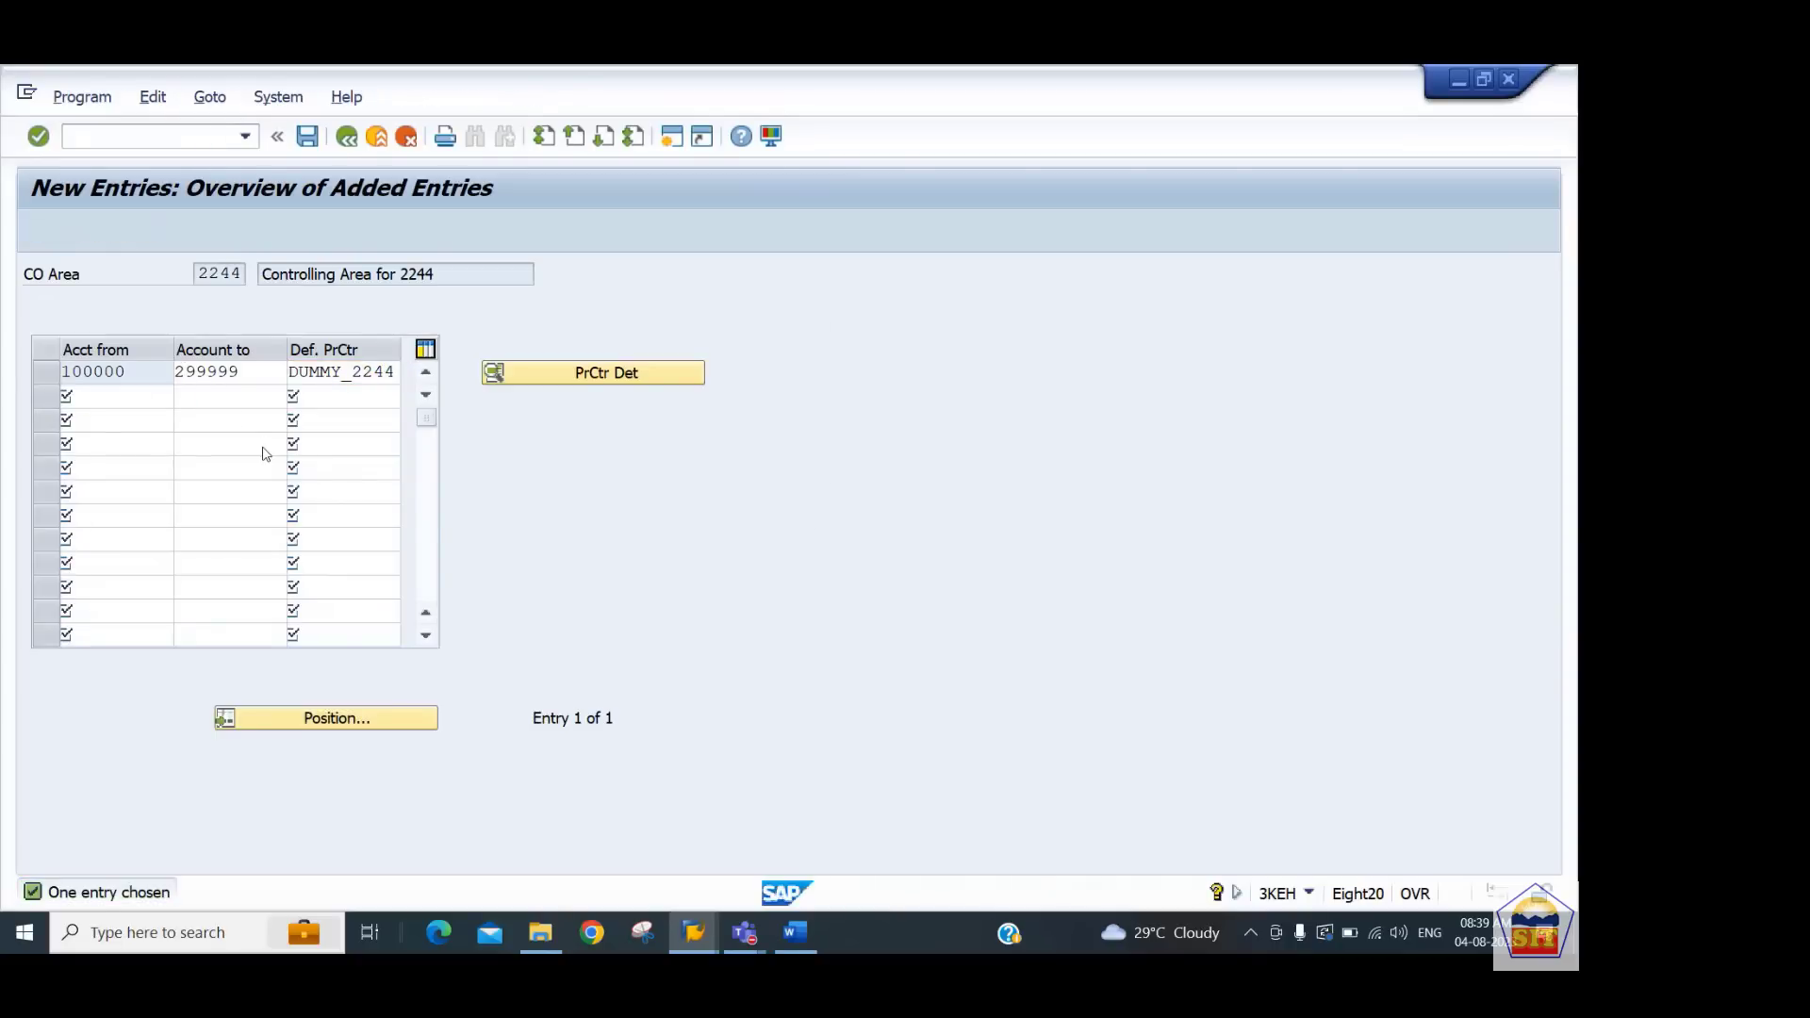
pyautogui.press('Return')
# Review the notes on creating account groups for planning
pyautogui.hotkey('alt', 'Tab')
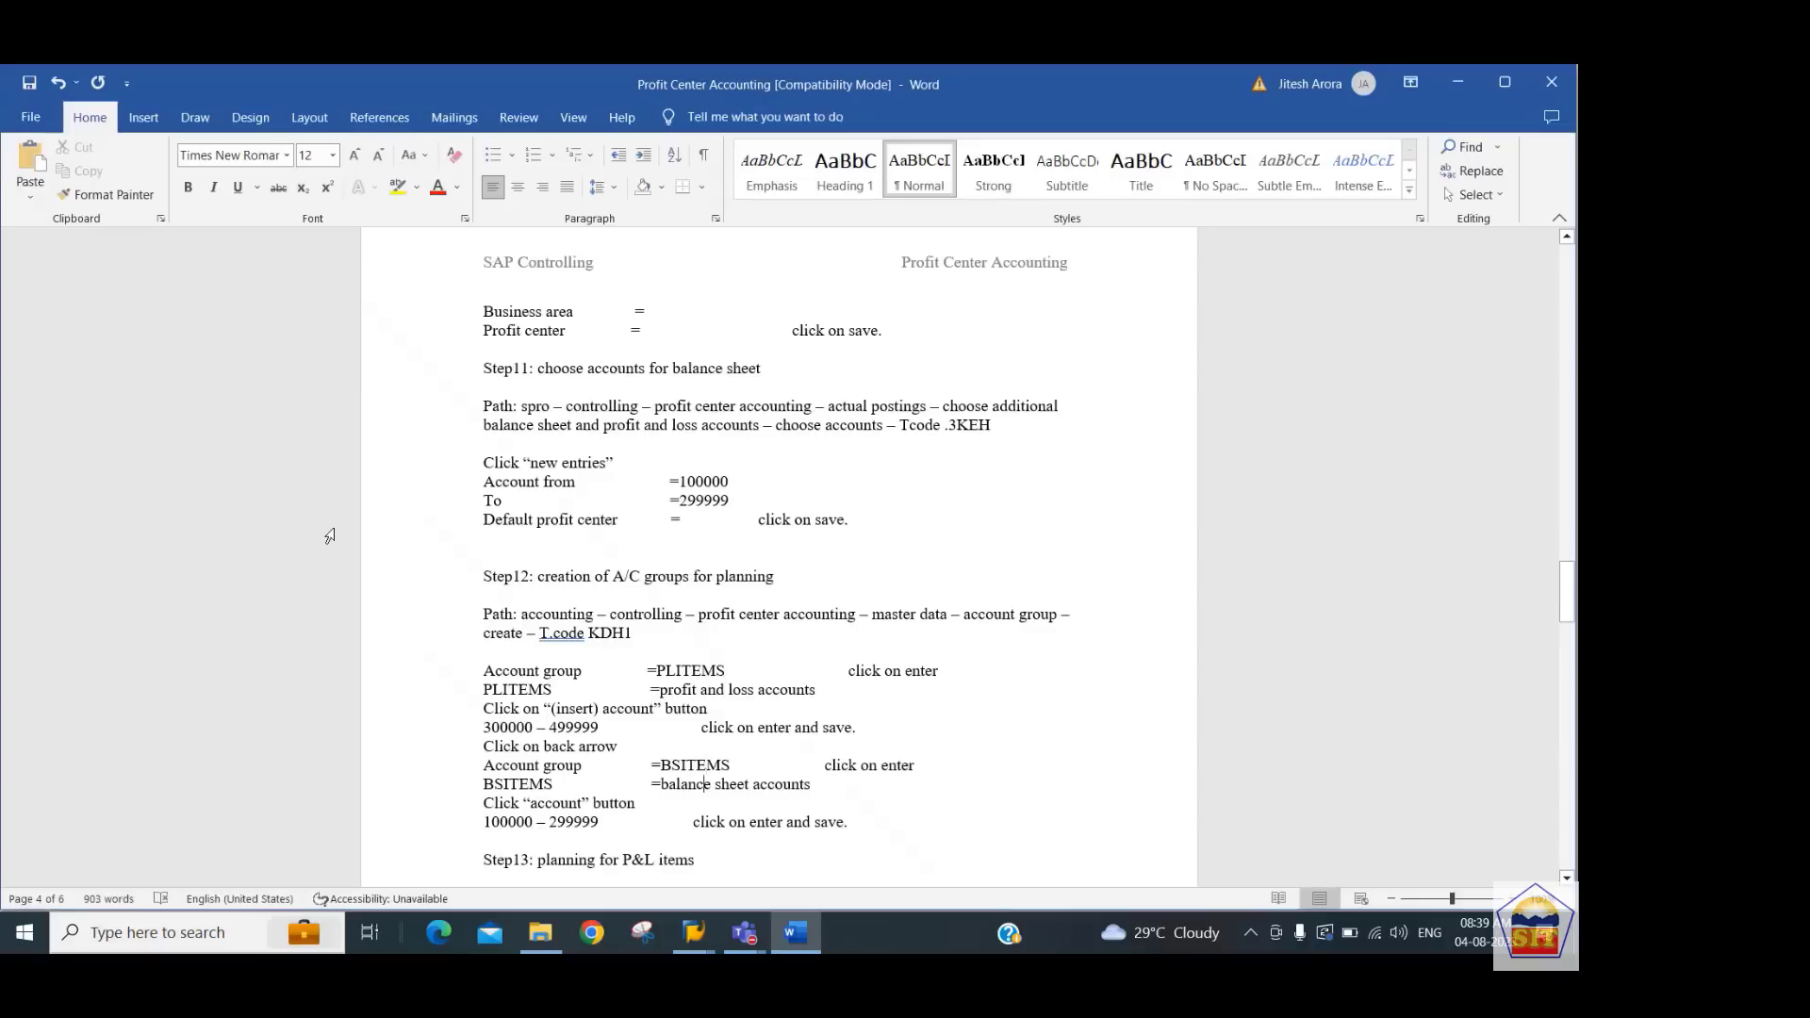
pyautogui.scroll(-6, 330, 536)
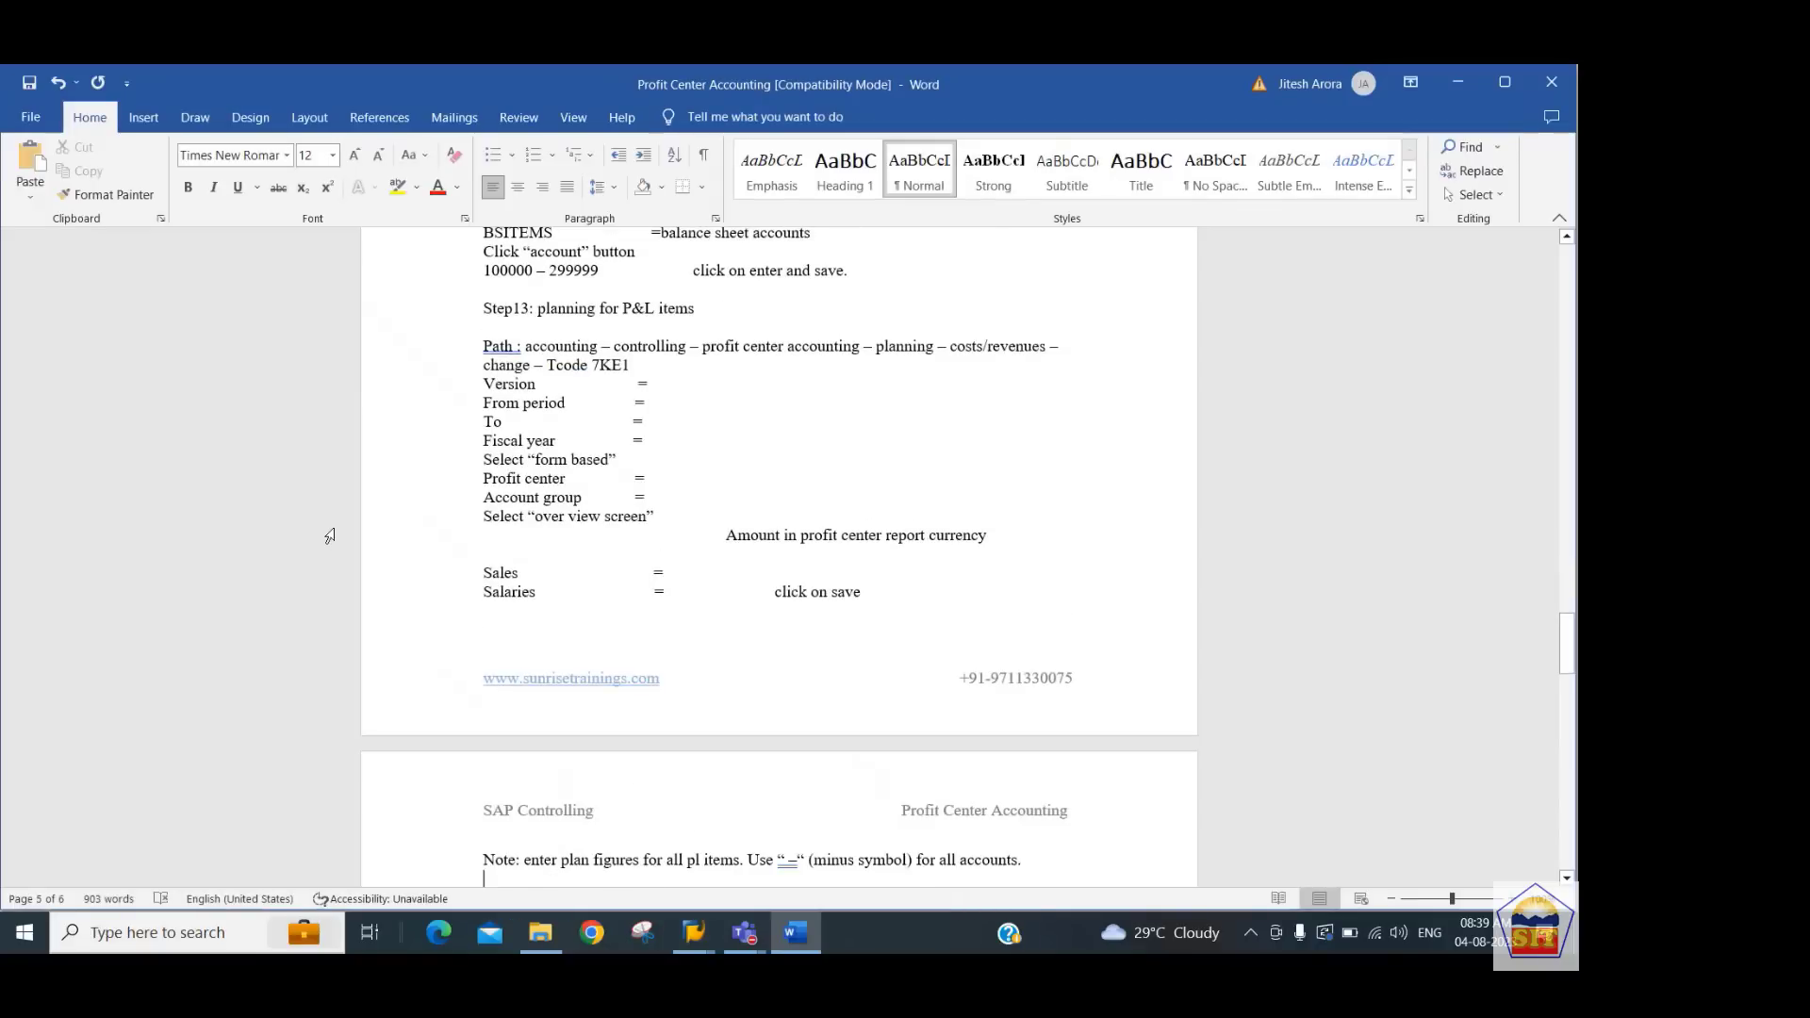
pyautogui.scroll(2, 330, 536)
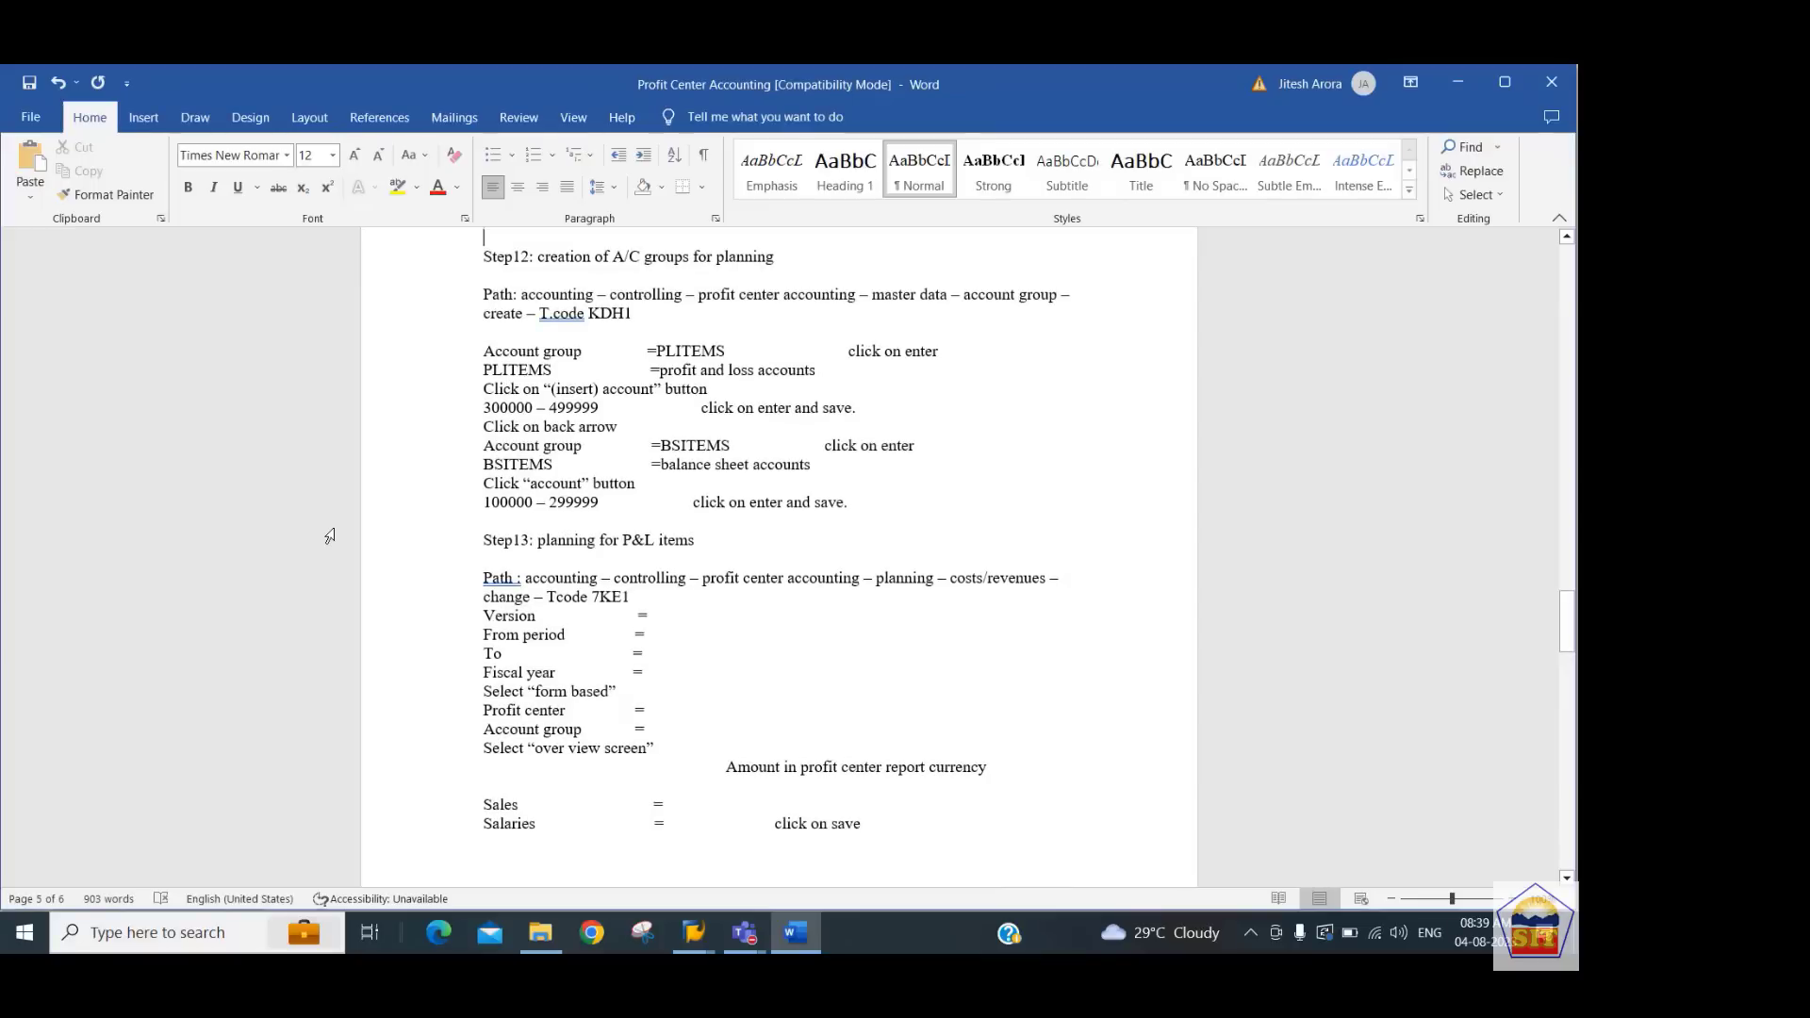
pyautogui.press('Down')
pyautogui.press('Down')
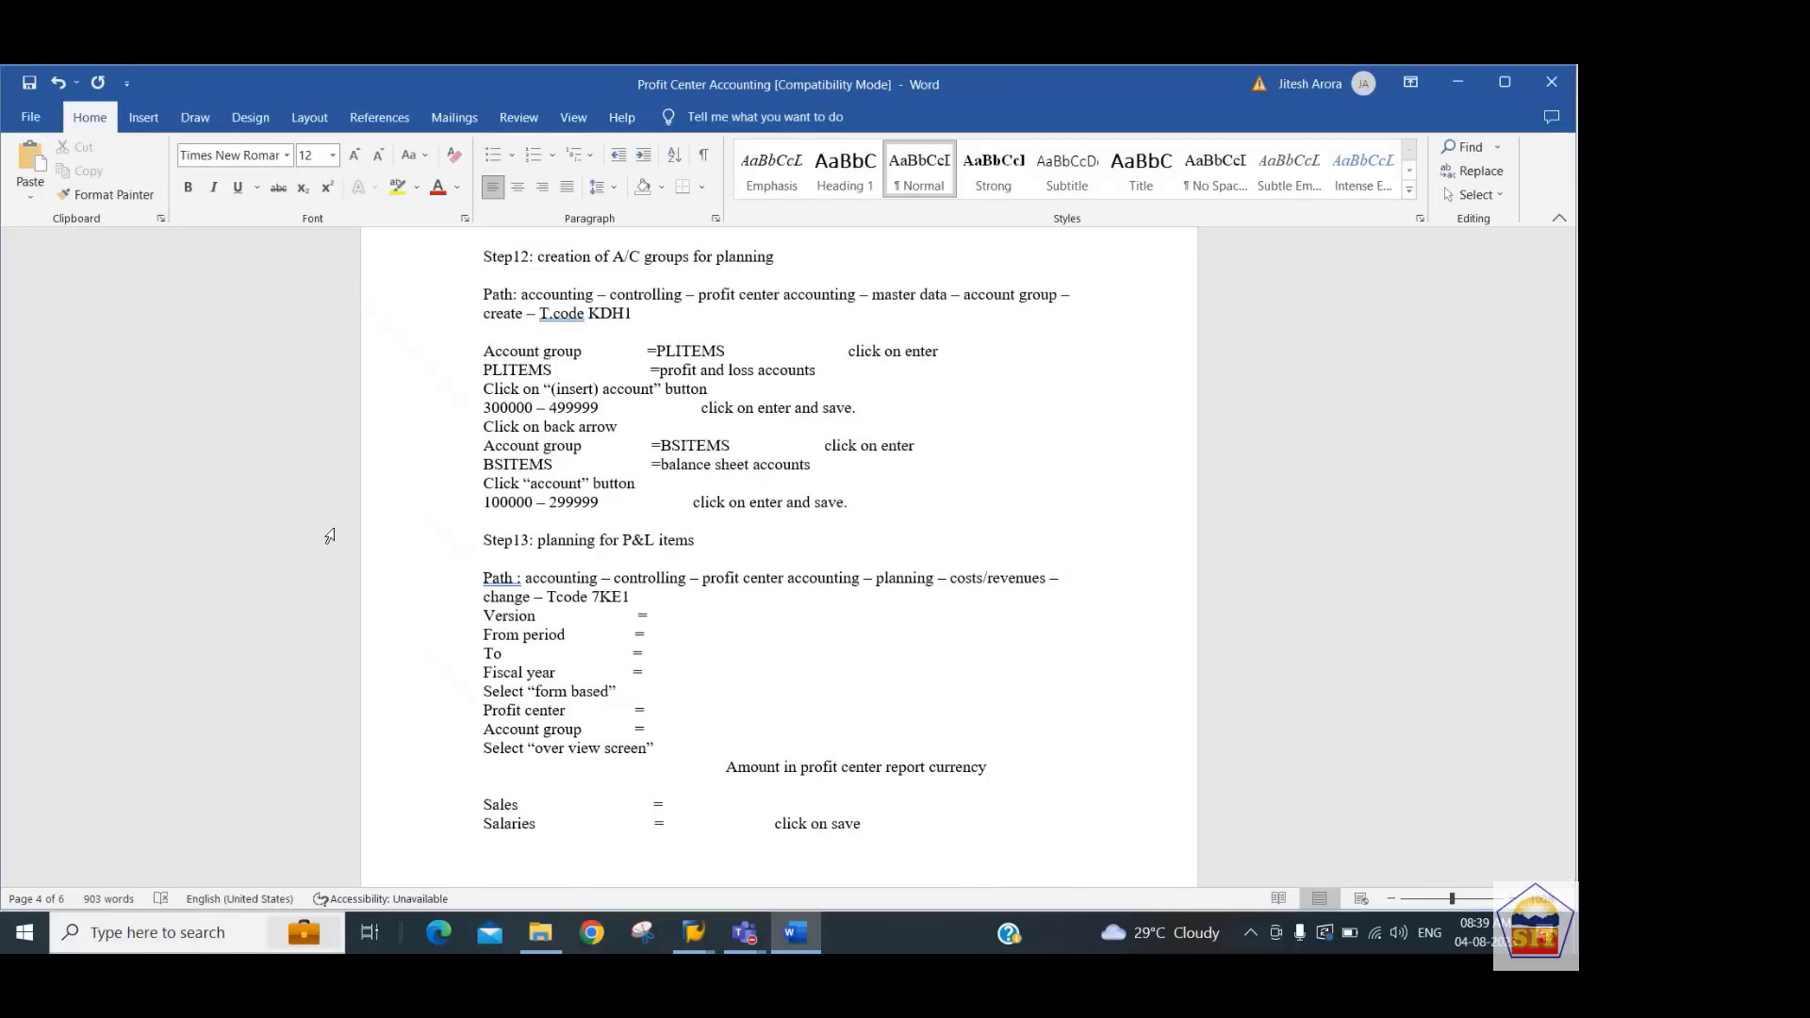
# Start transaction KDH1 and create account group BS_2244 with description Balance Sheet Items for 2244
pyautogui.hotkey('alt', 'Tab')
pyautogui.click(128, 138)
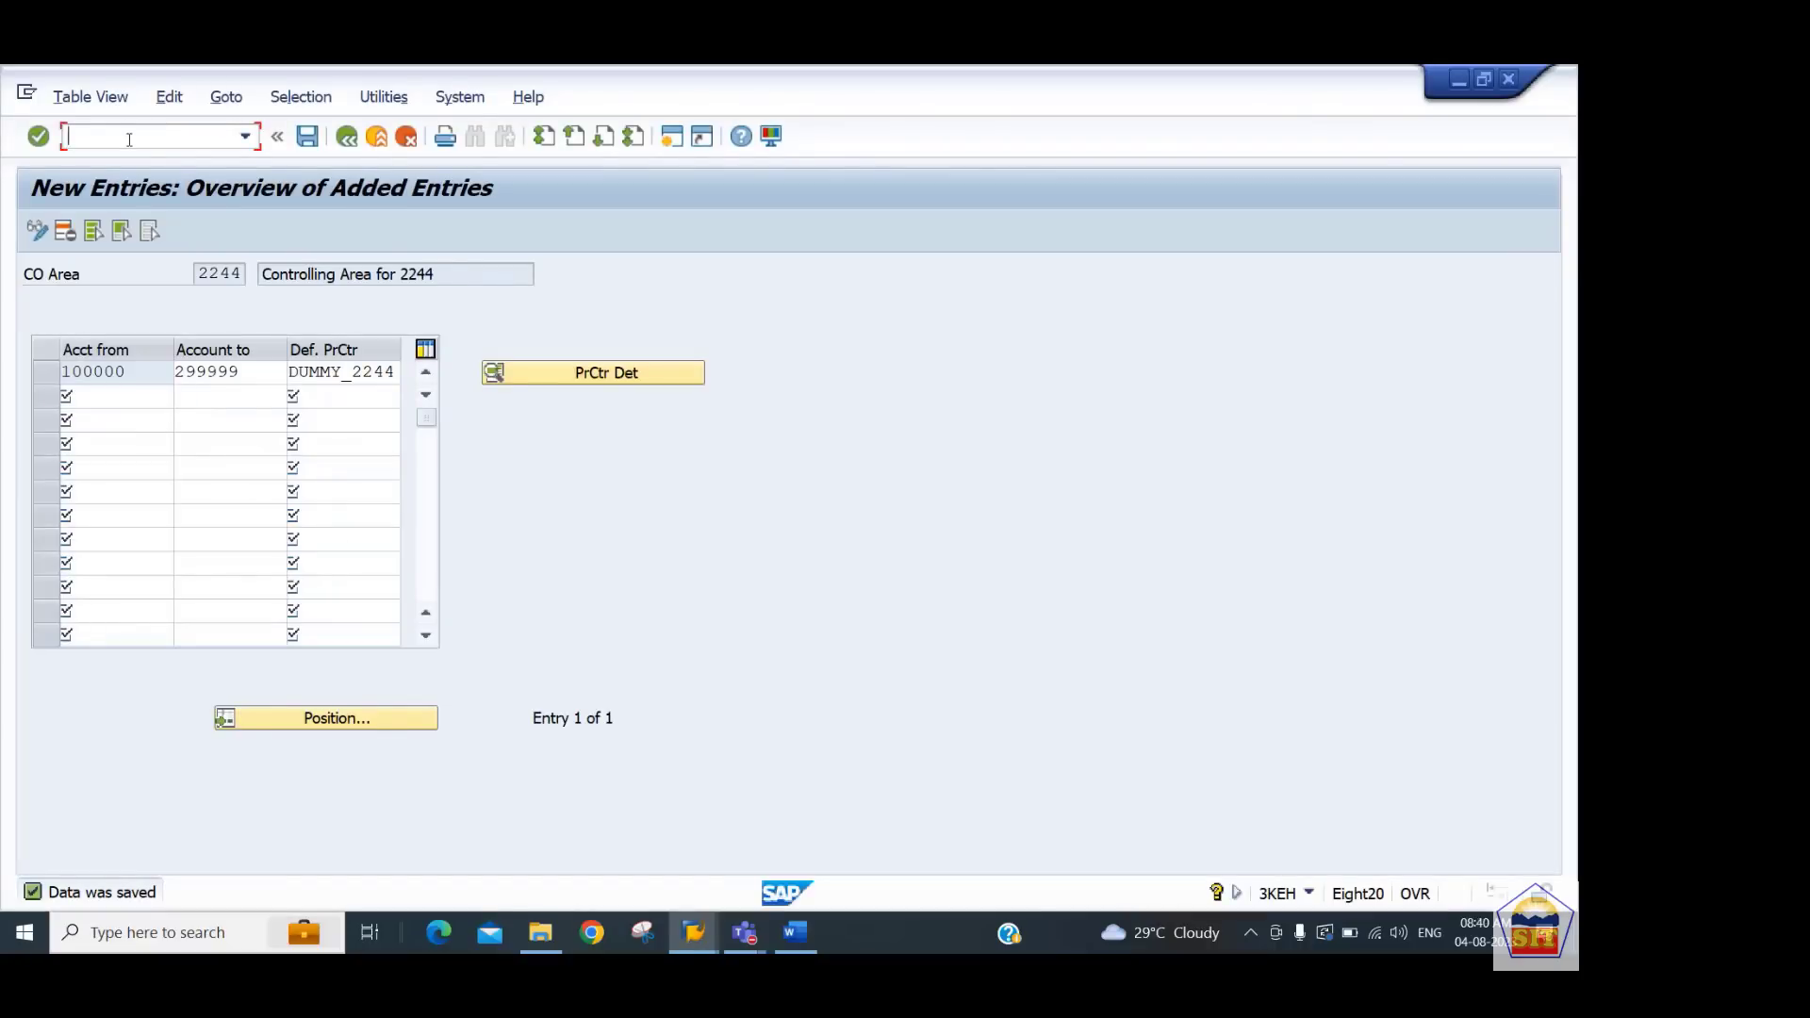
pyautogui.write('/n')
pyautogui.hotkey('alt', 'Tab')
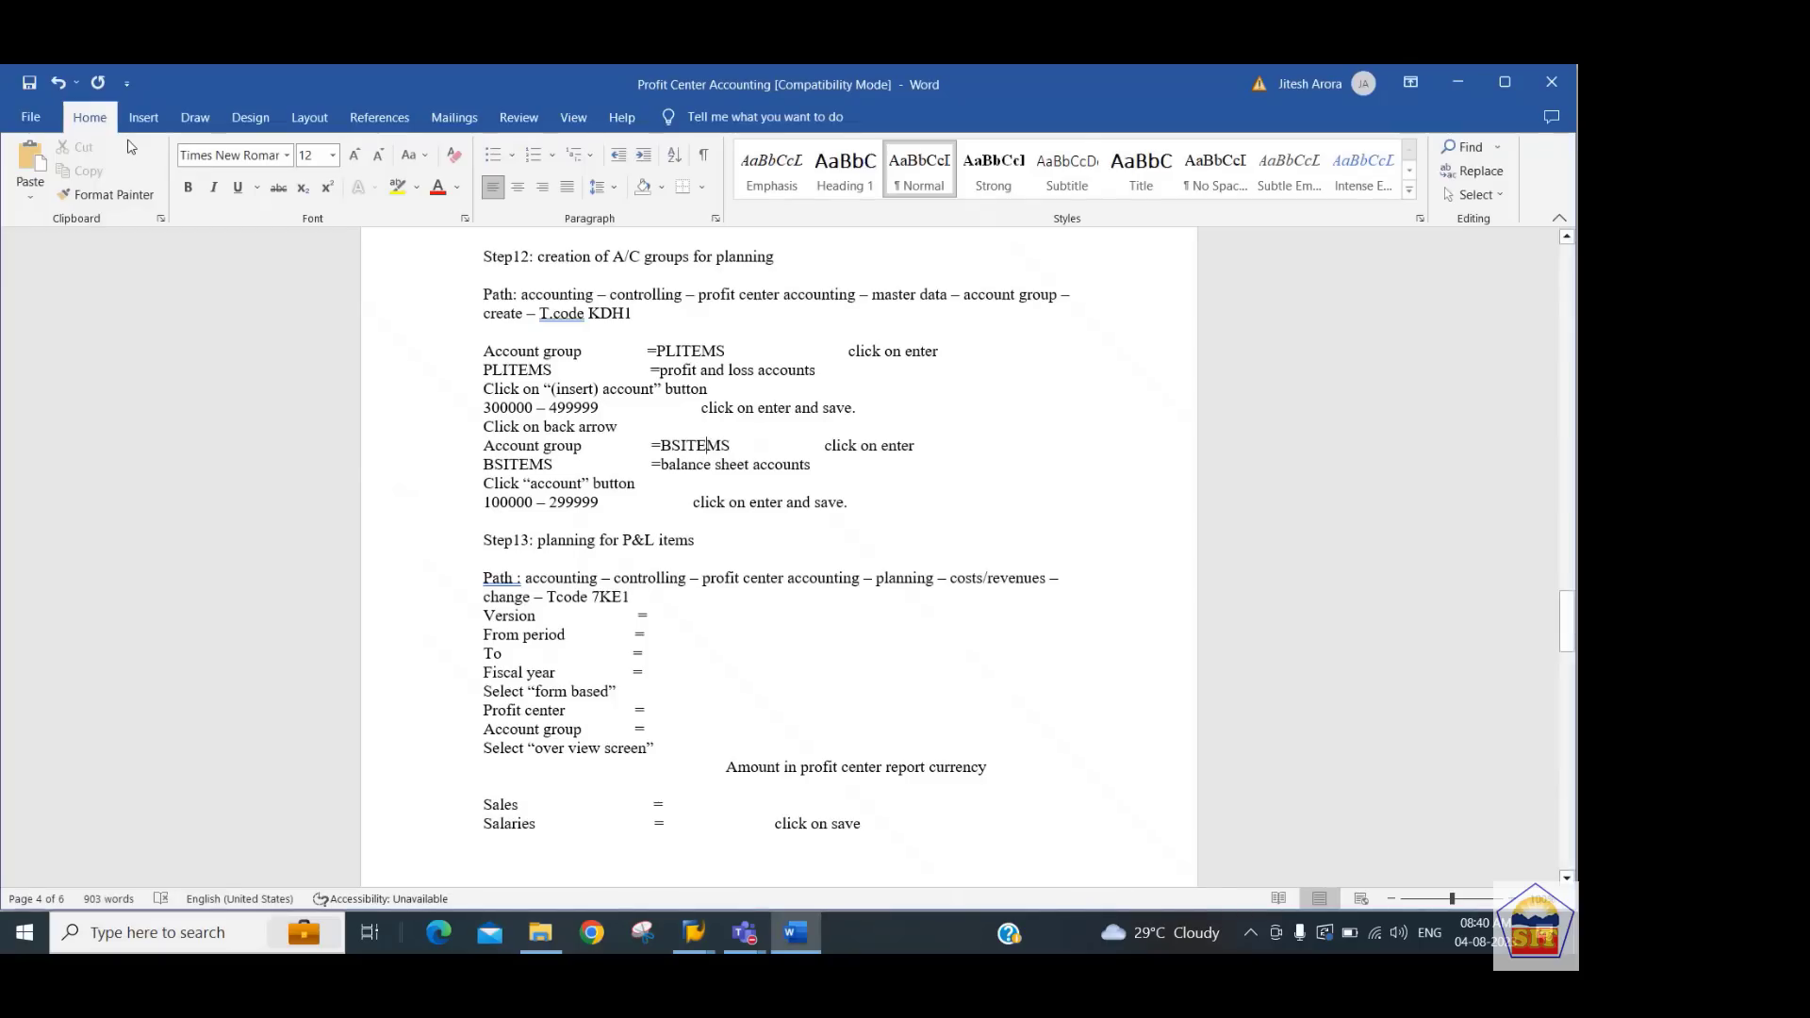
pyautogui.hotkey('alt', 'Tab')
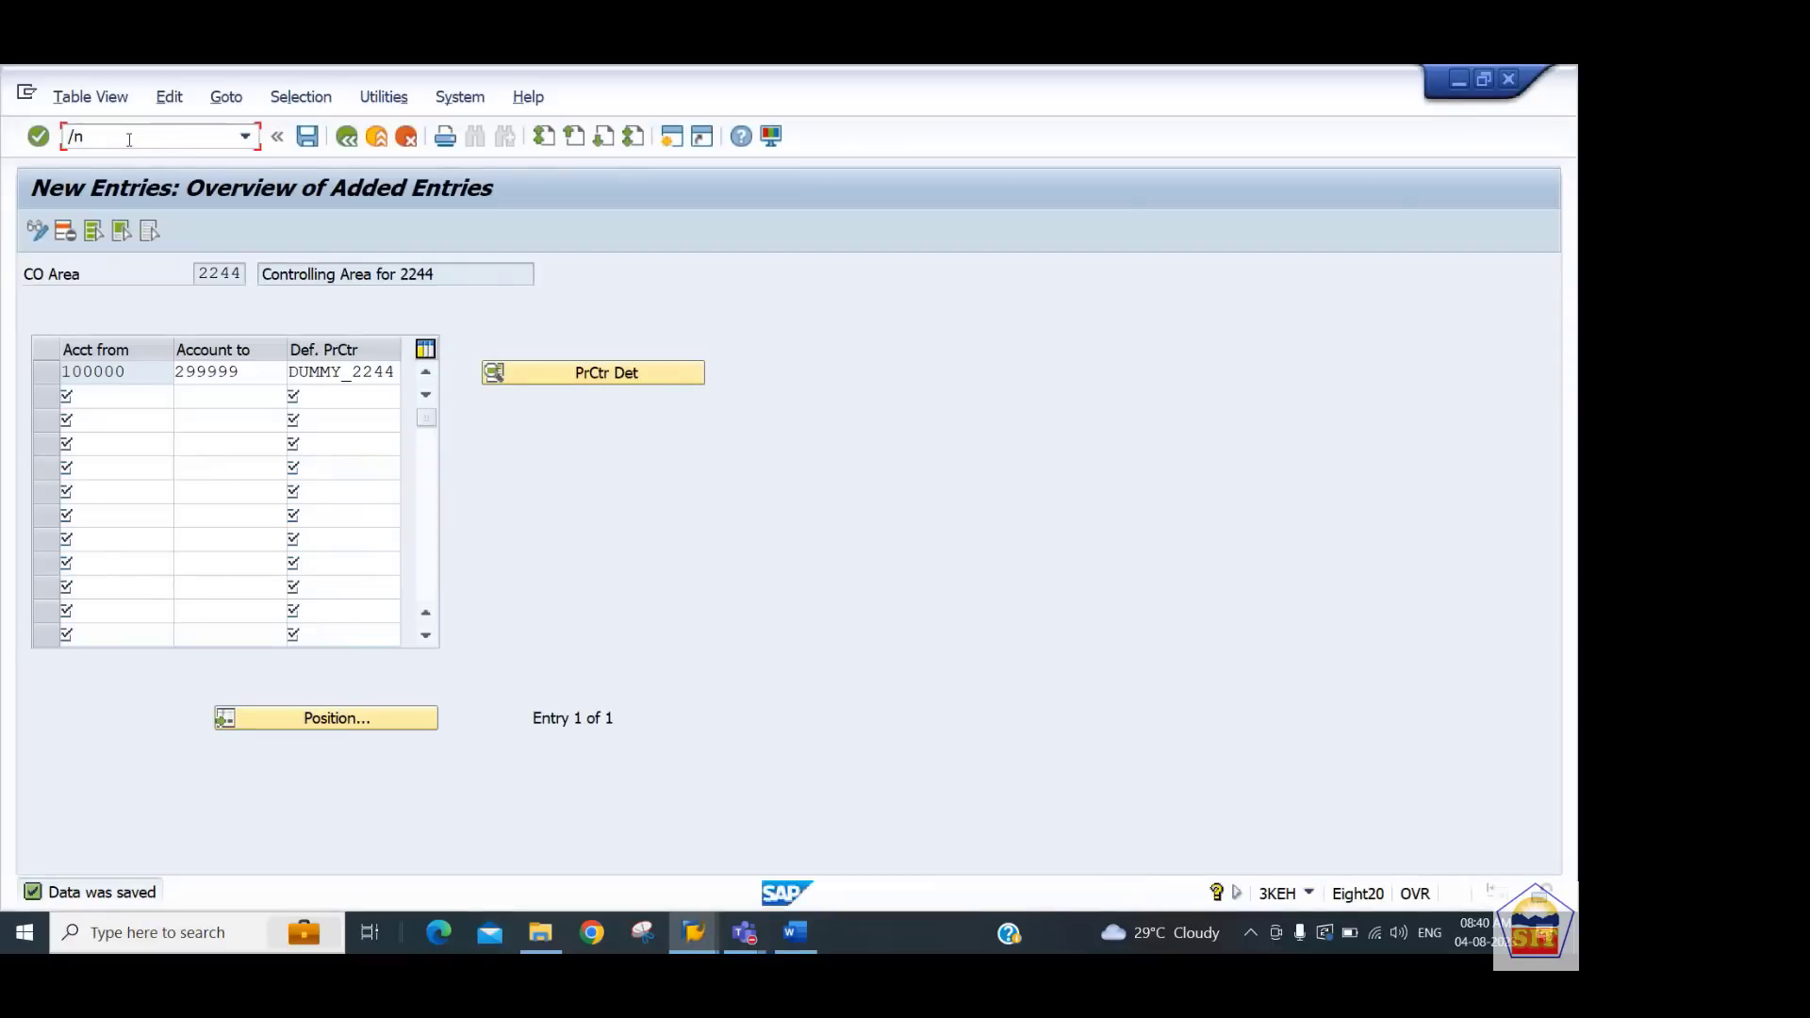
pyautogui.write('kdh1')
pyautogui.press('Return')
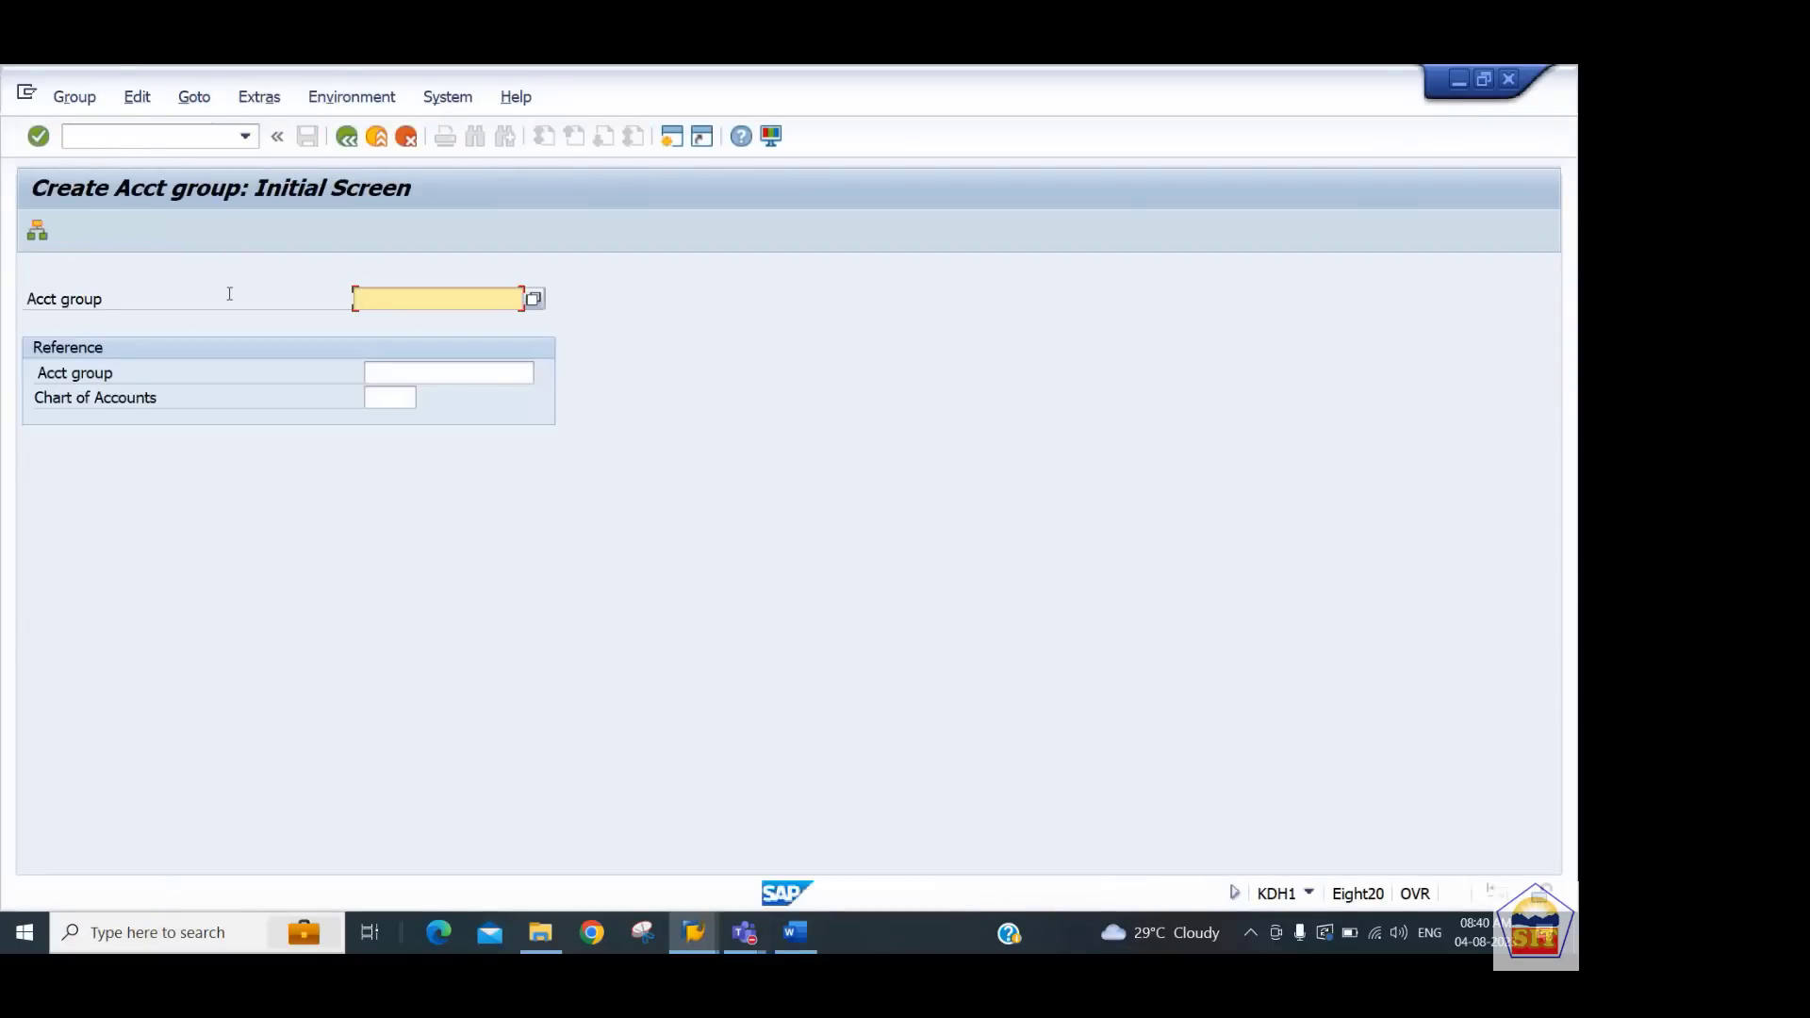
pyautogui.write('bs_2244')
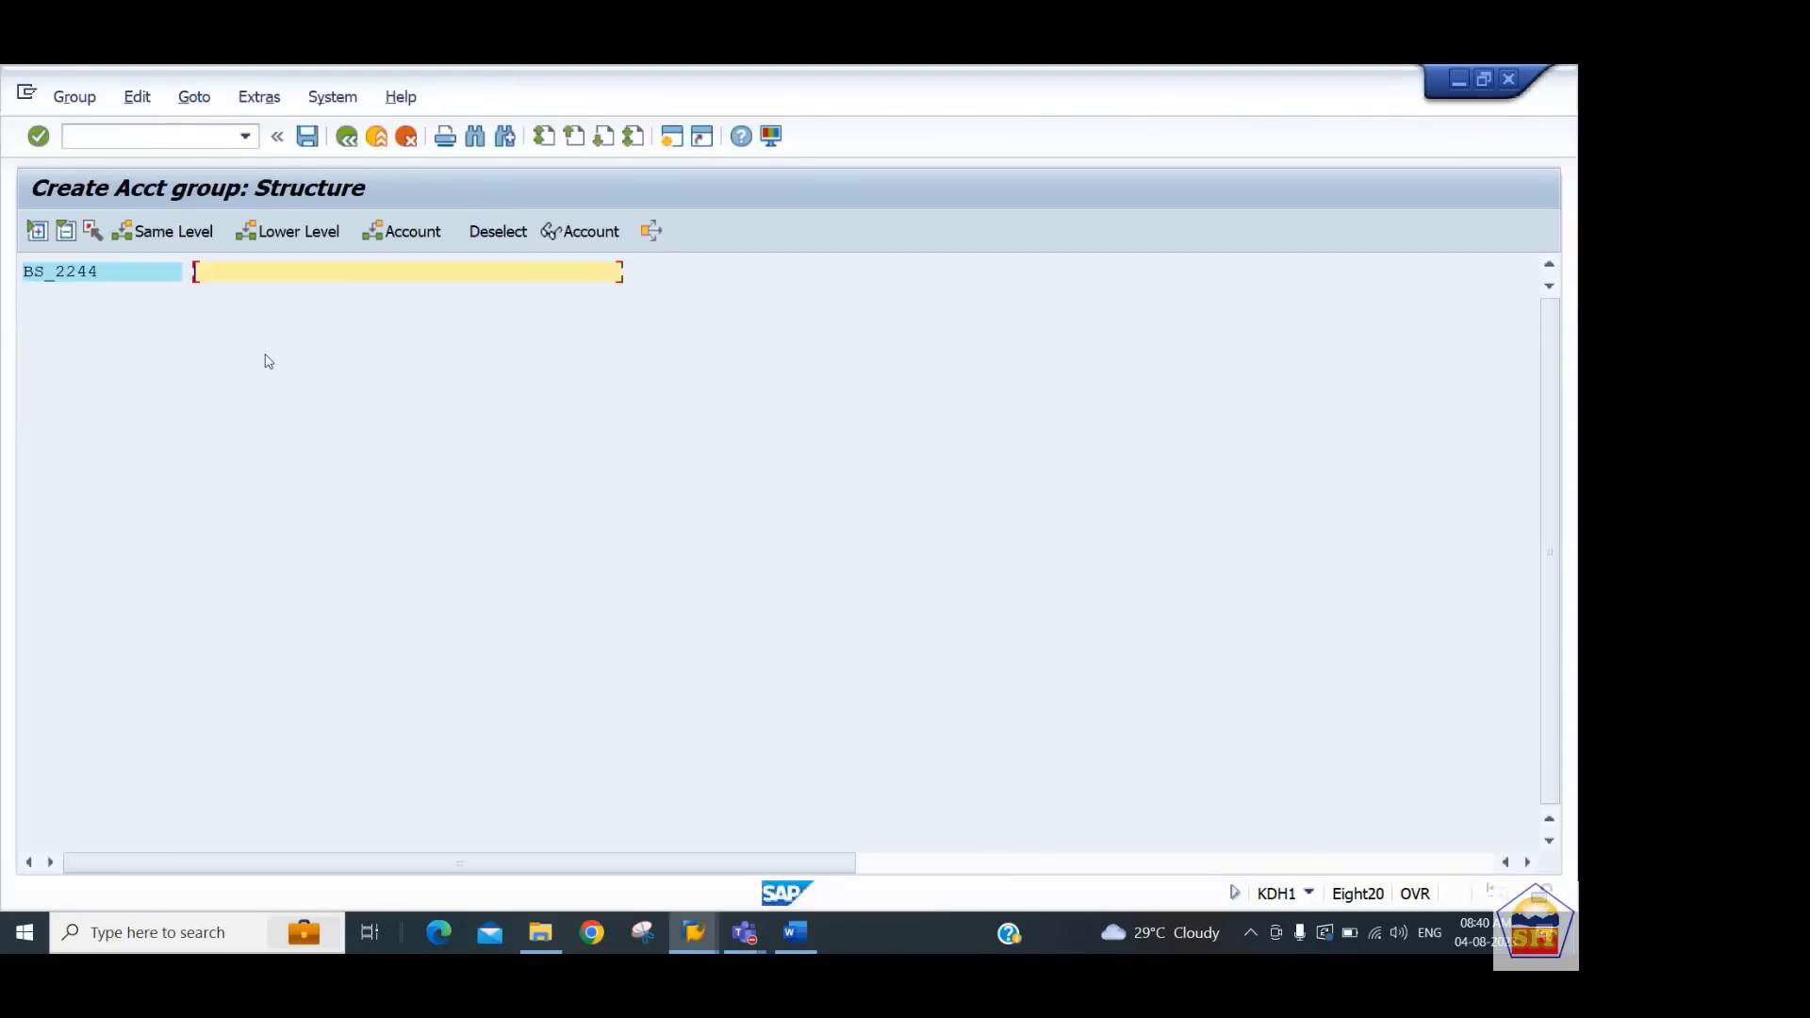
pyautogui.write('BalanceSheet Items for 2244')
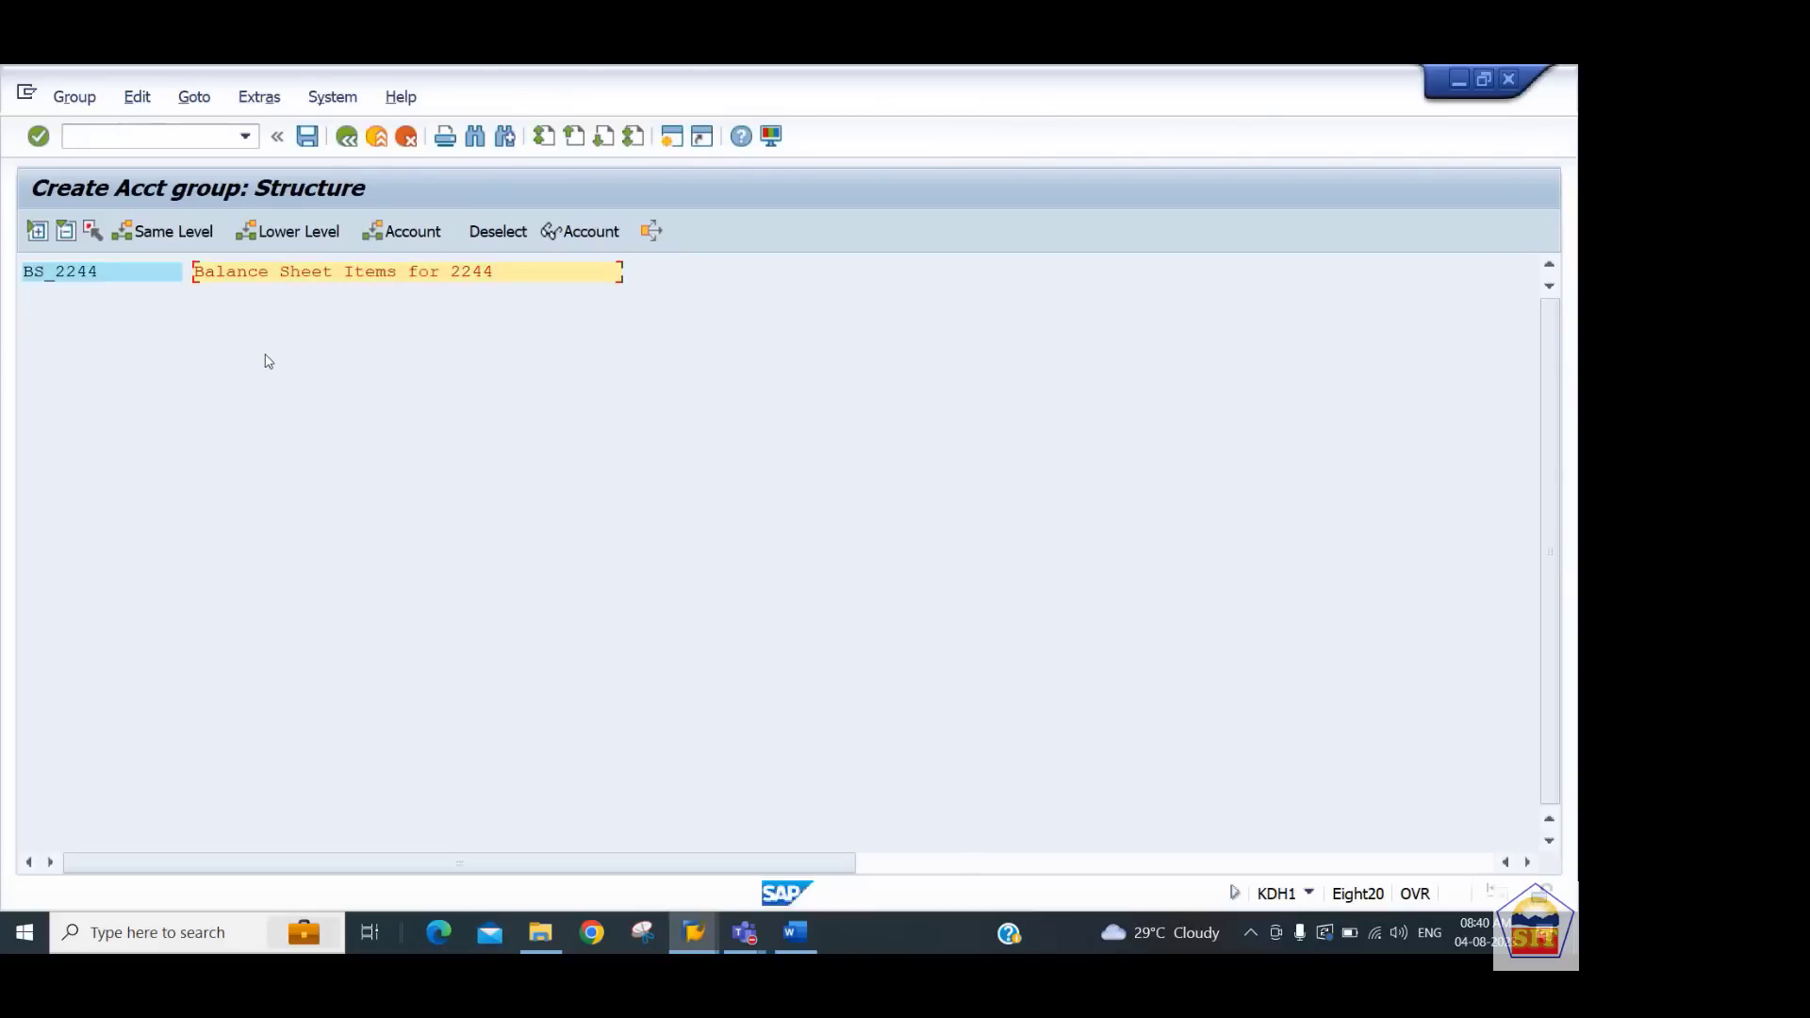
# Insert the account range 100000 to 299999 into group BS_2244, save, and go back
pyautogui.click(411, 236)
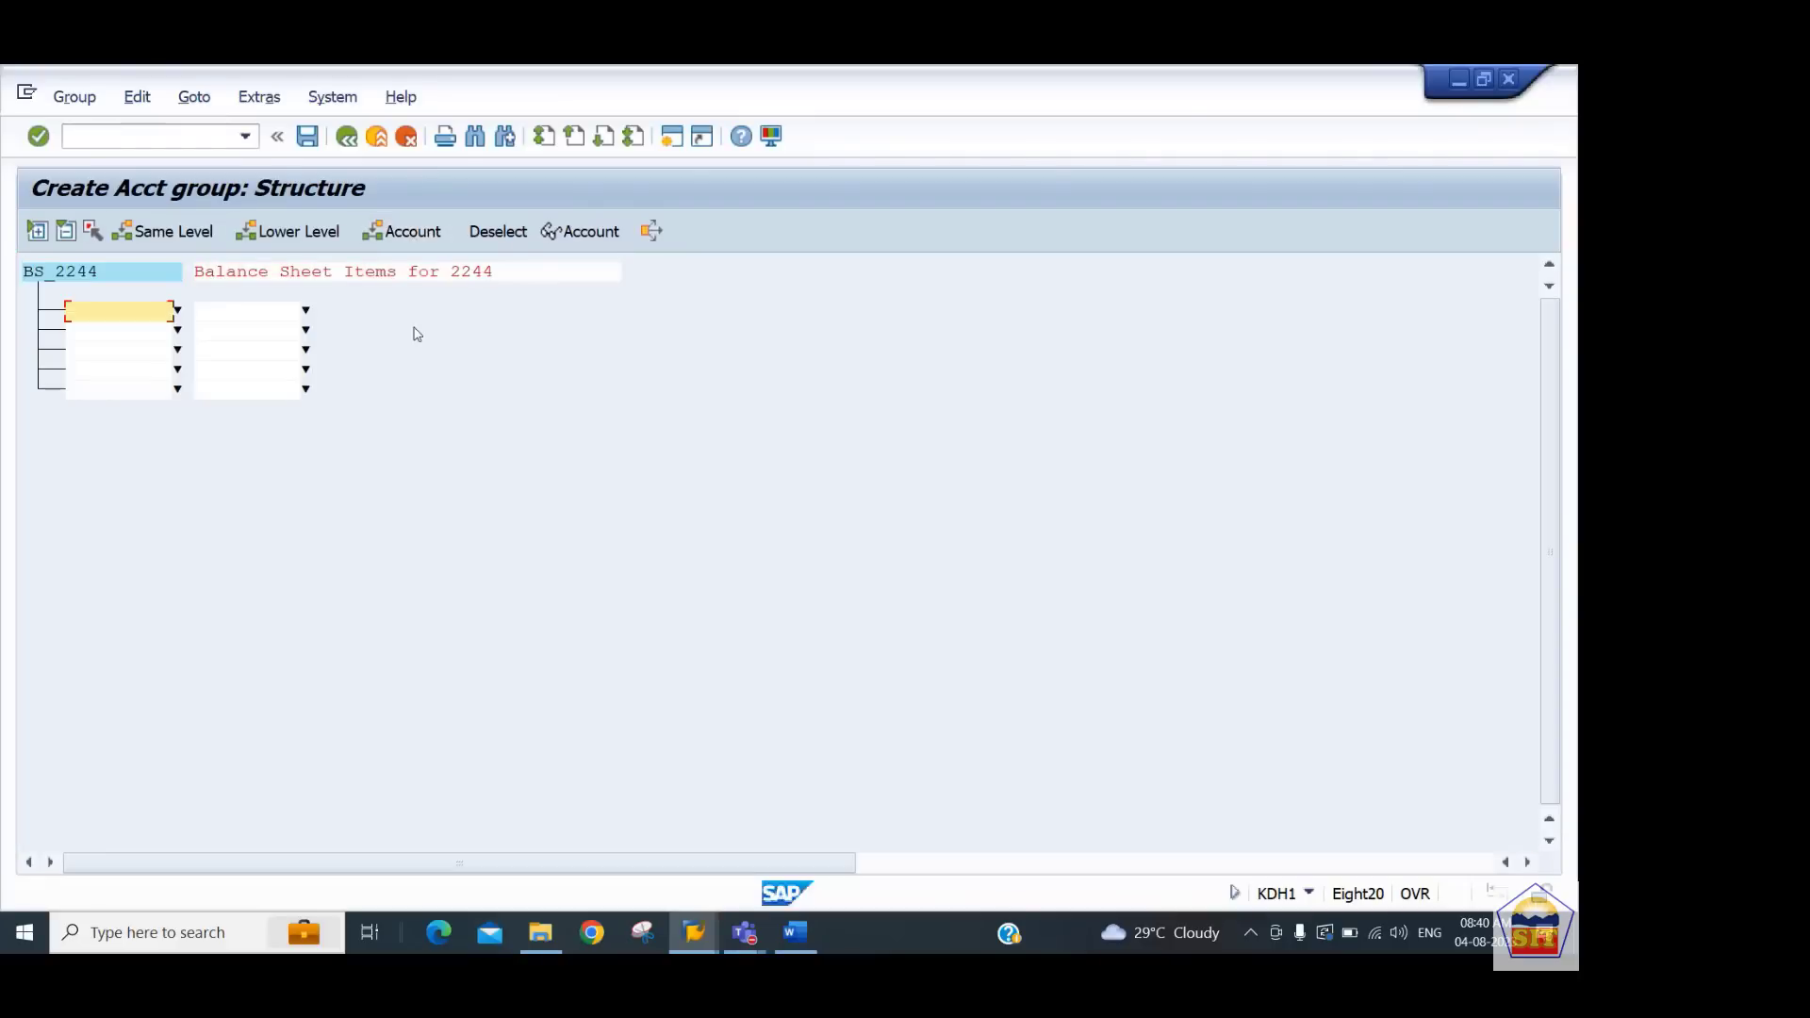
pyautogui.write('100000')
pyautogui.press('Tab')
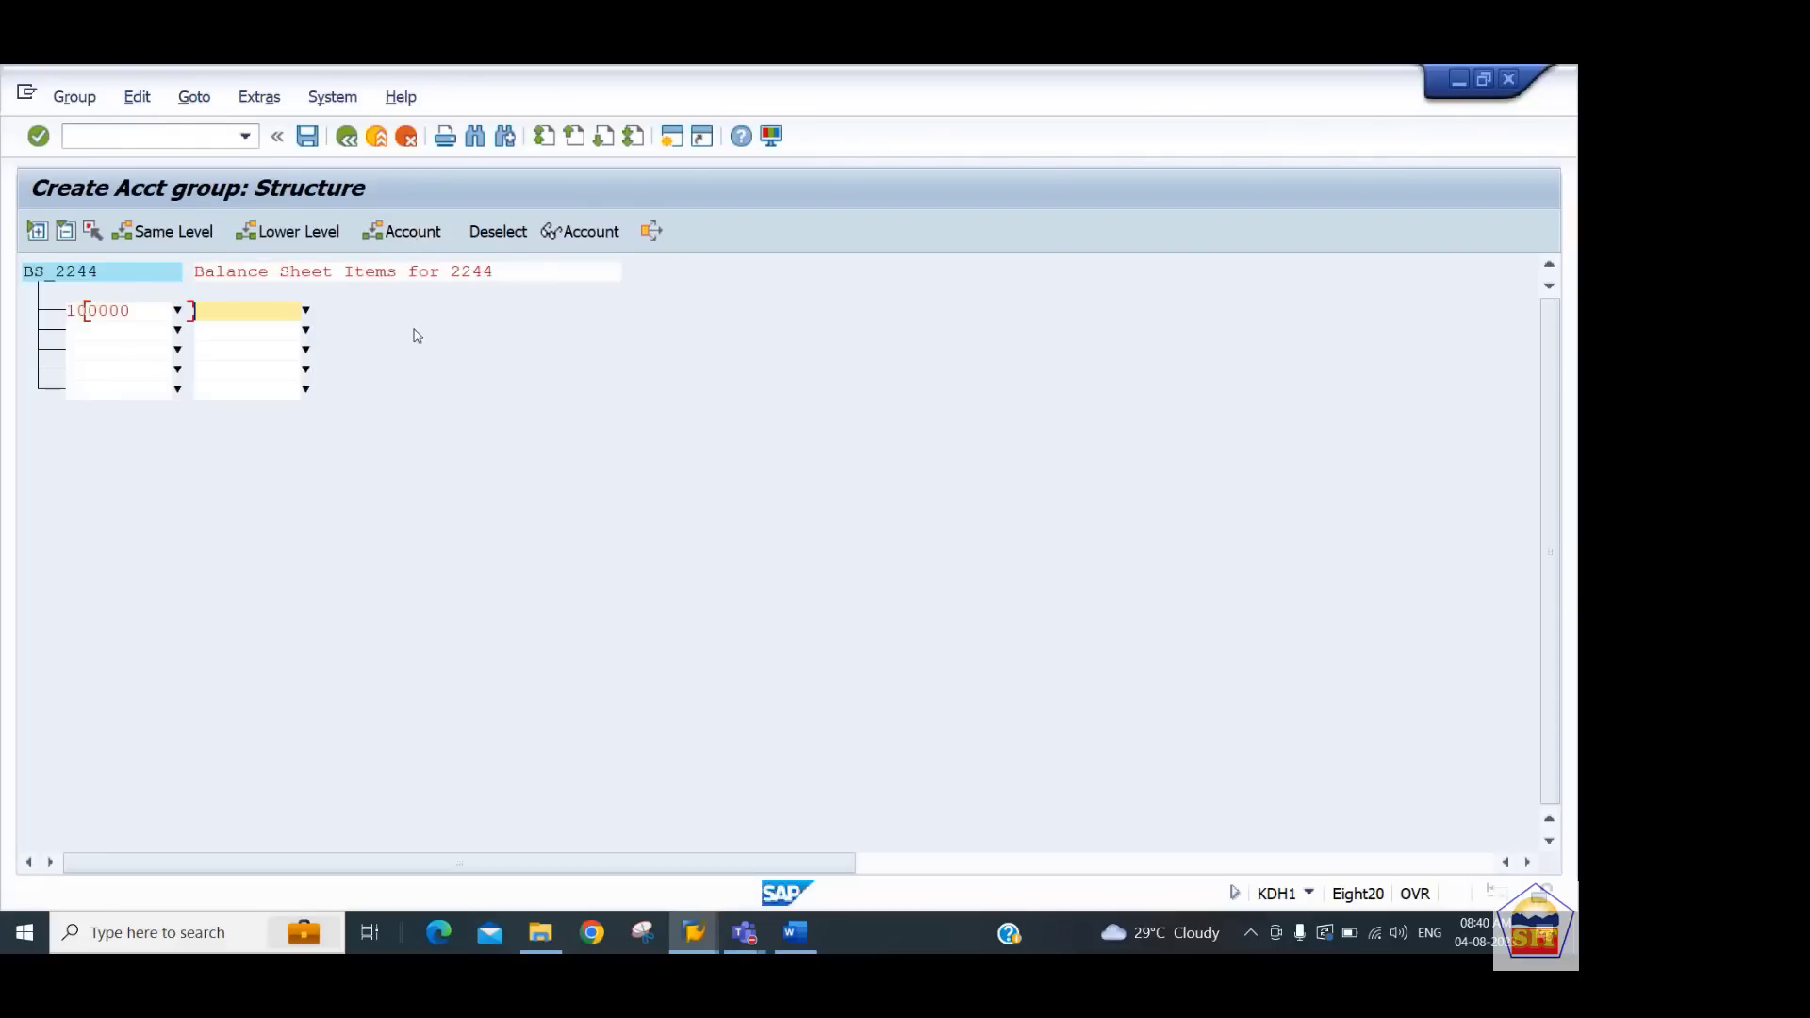
pyautogui.write('299999')
pyautogui.press('Return')
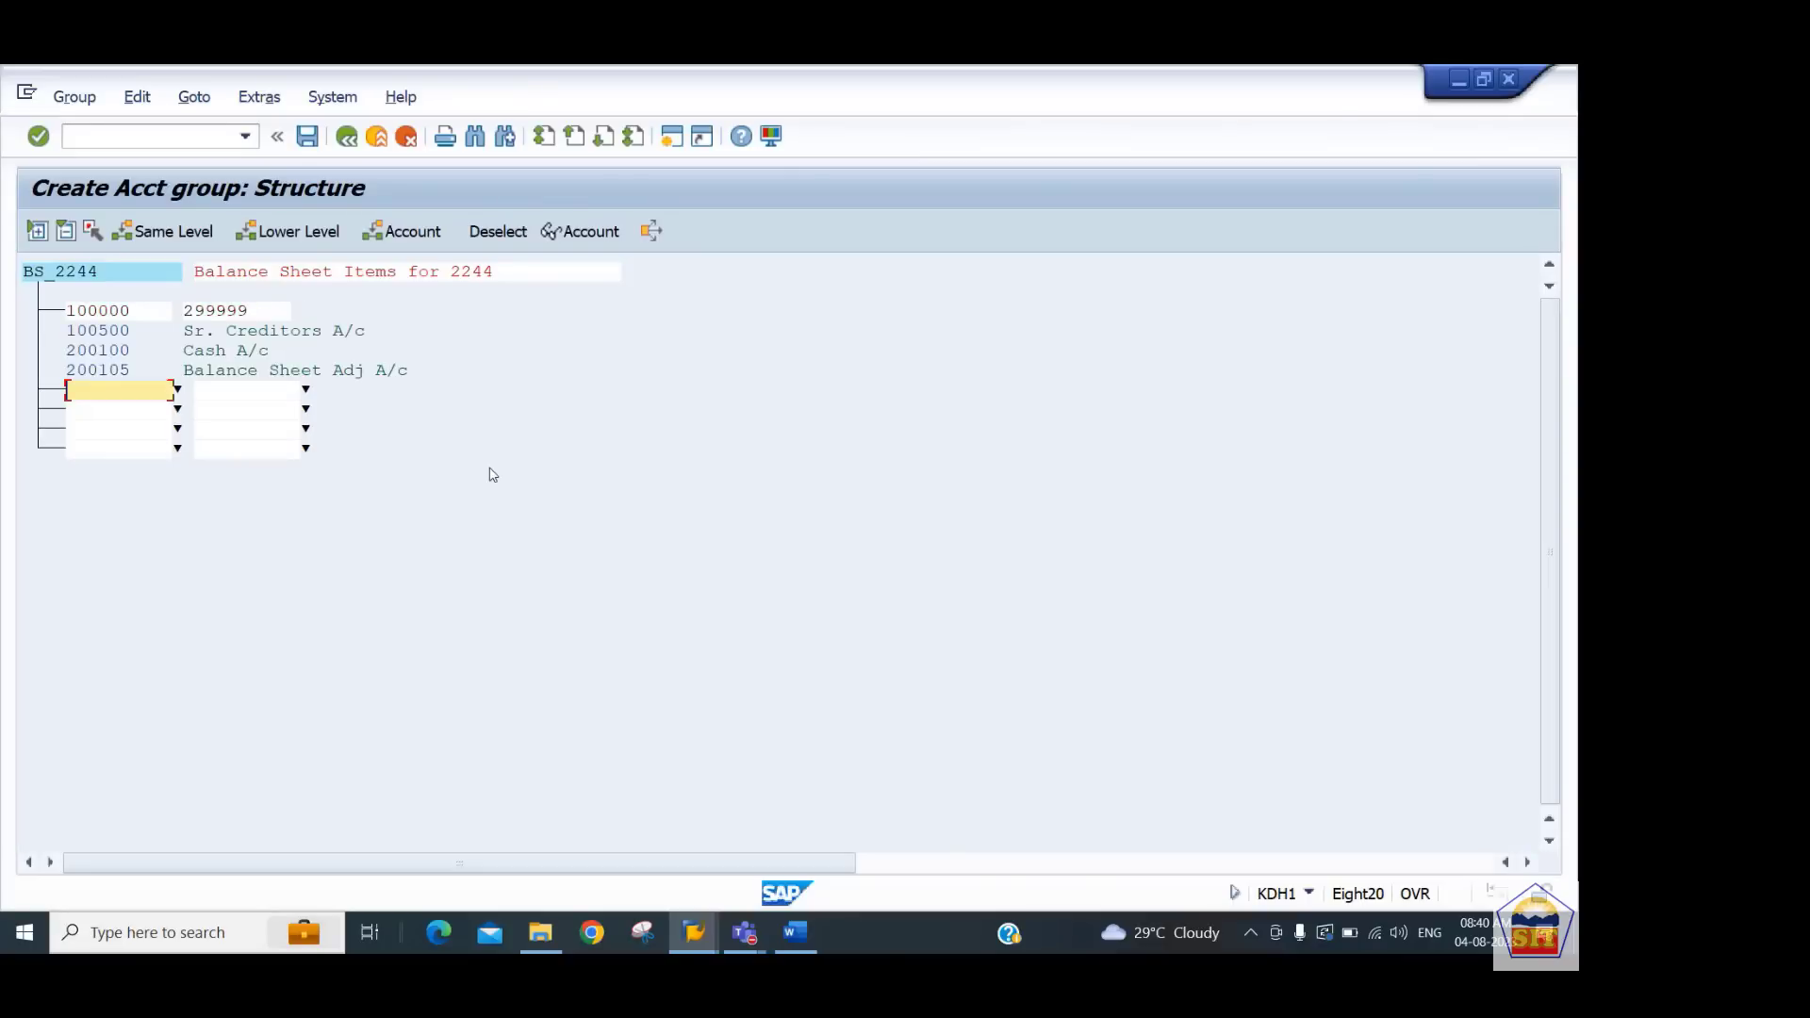
pyautogui.hotkey('ctrl', 's')
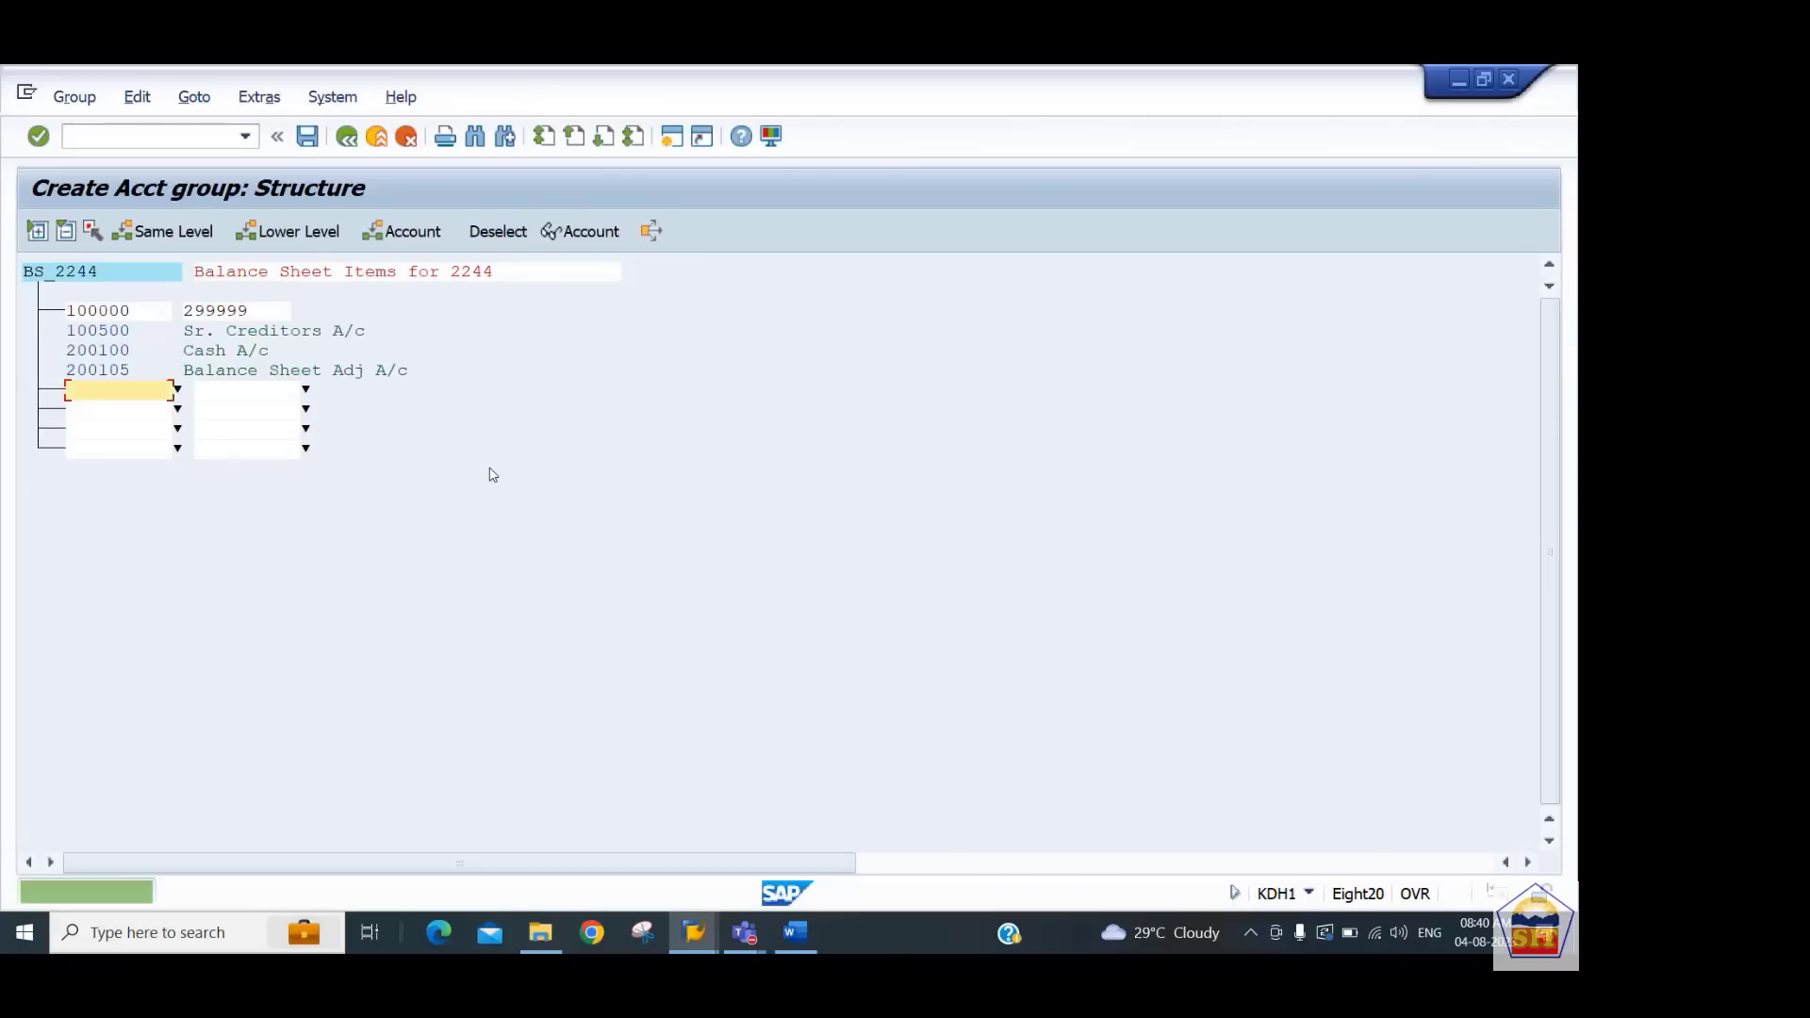
pyautogui.click(347, 138)
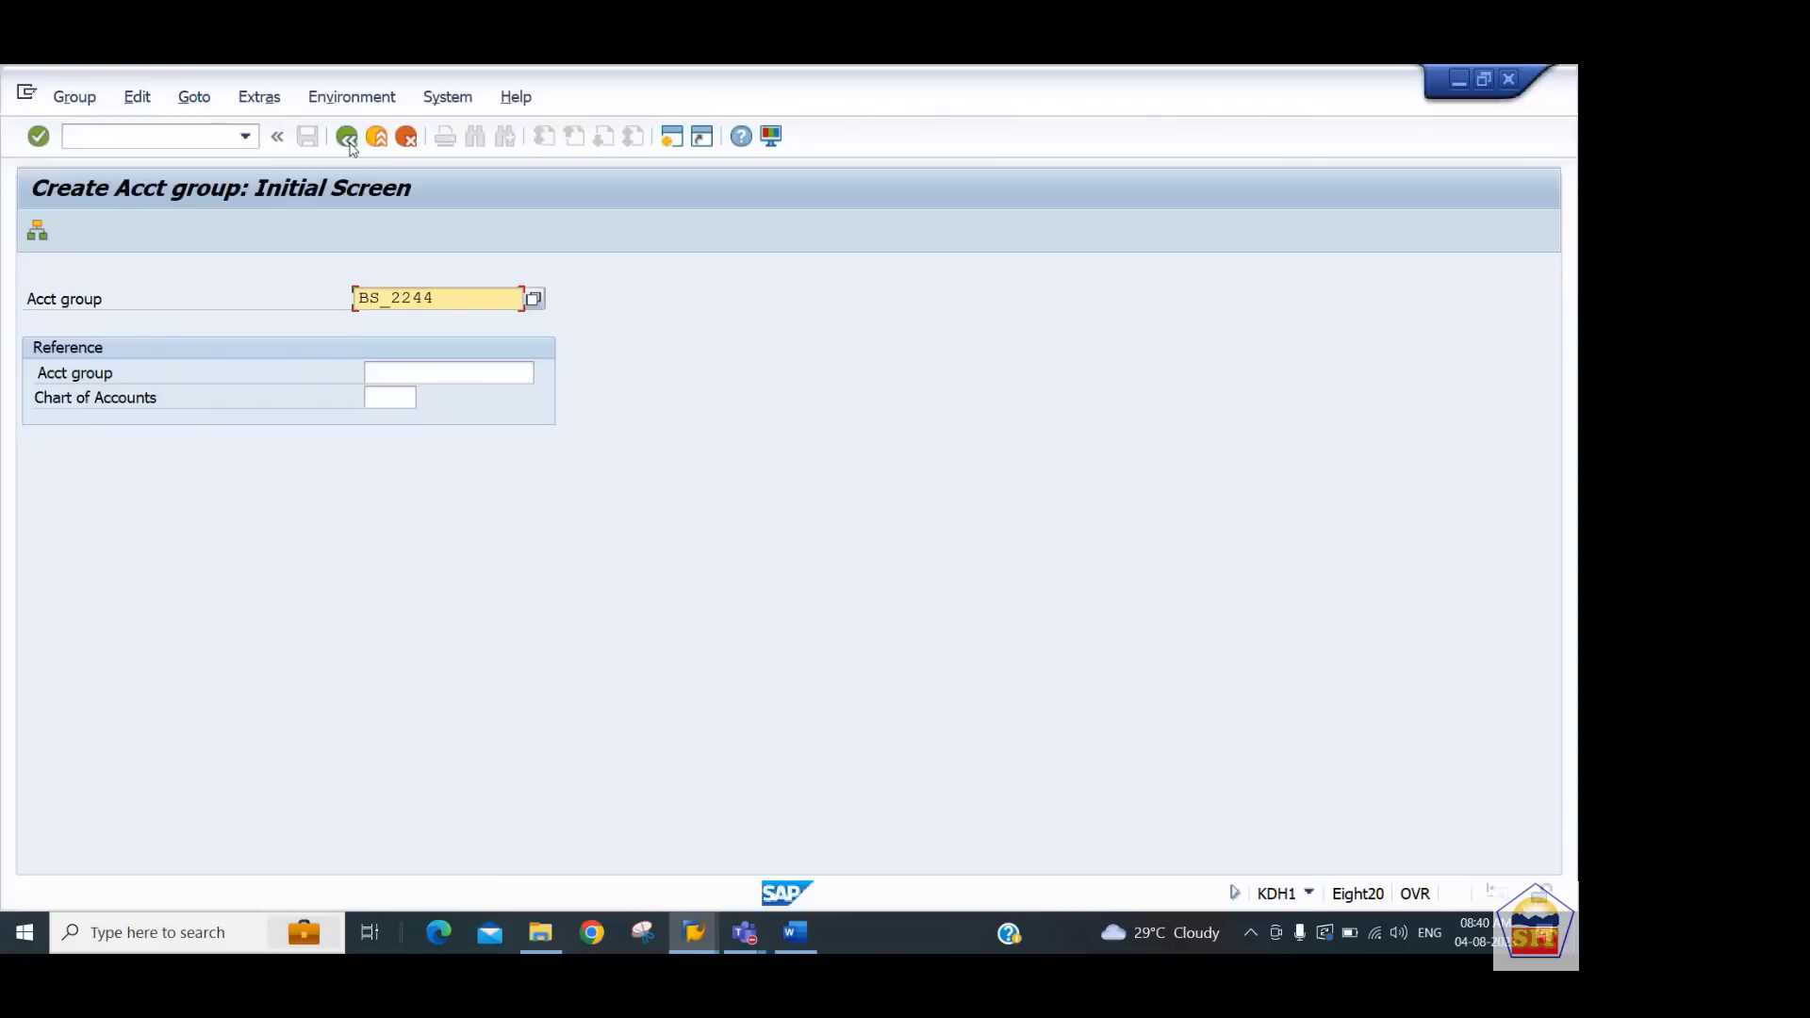
# Create account group PL_2244 with description Profit & Loss For 2244
pyautogui.write('PL')
pyautogui.press('Return')
pyautogui.write('Prof')
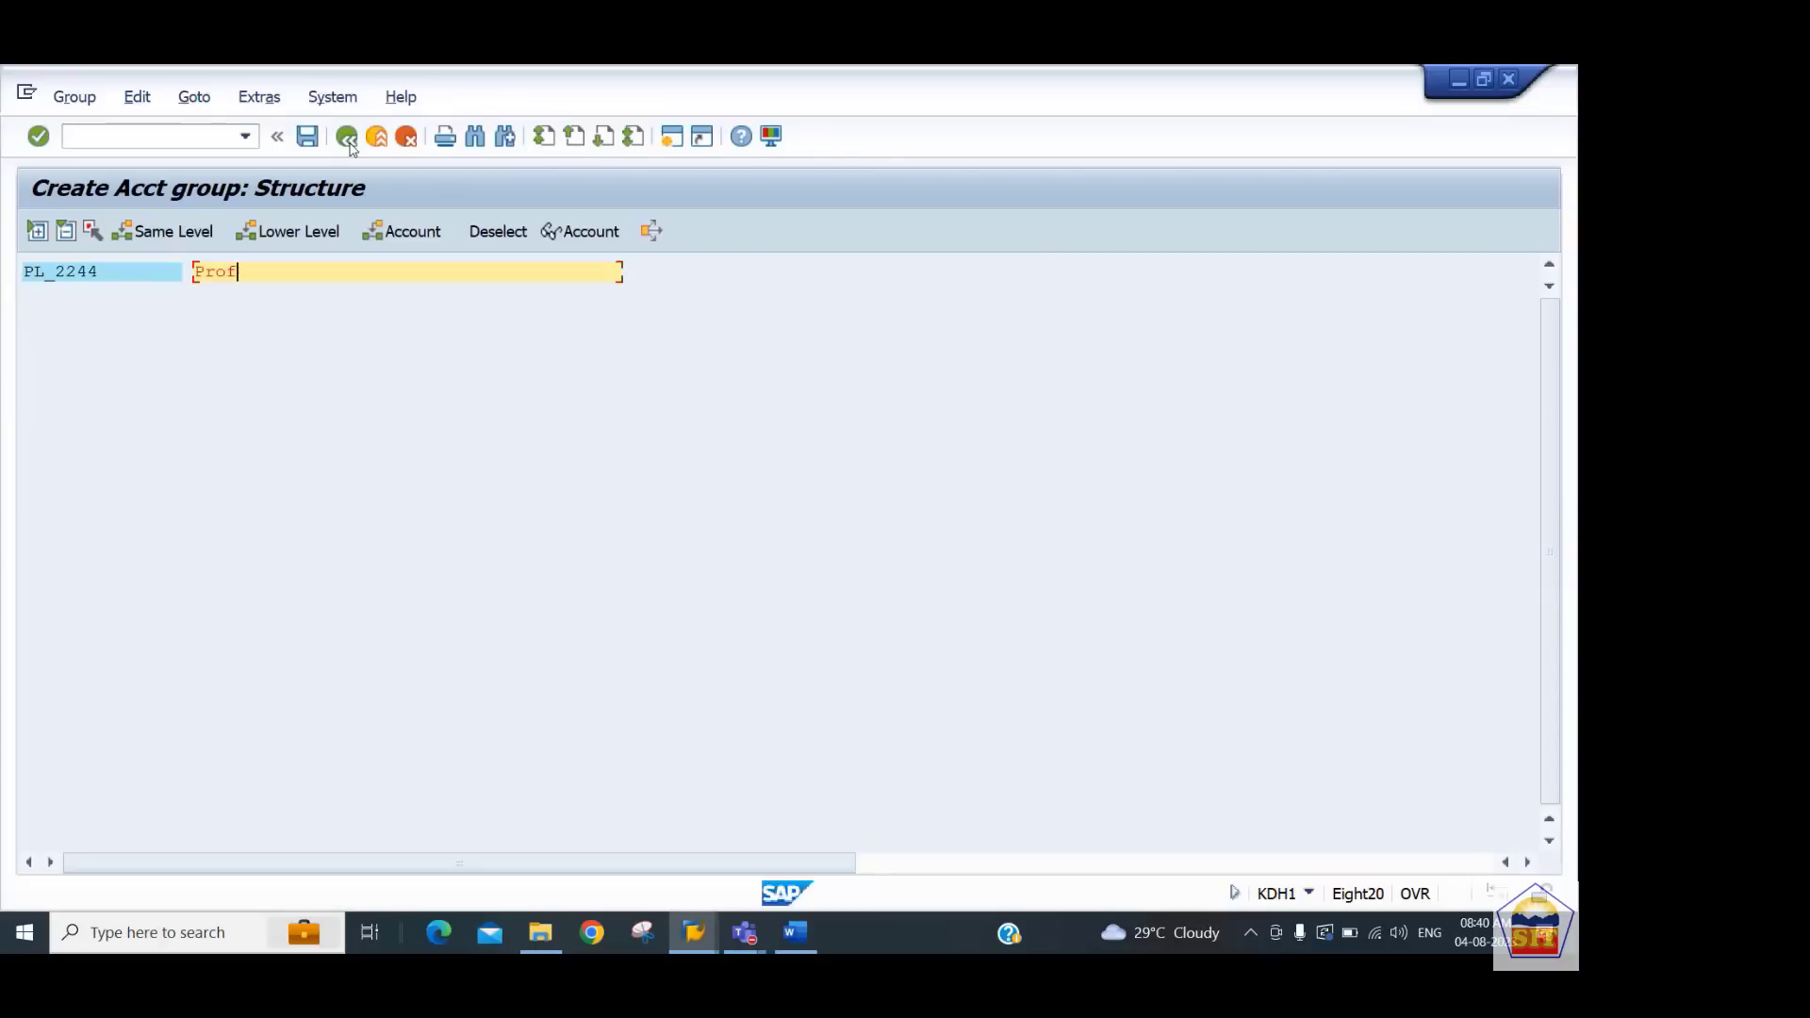
pyautogui.write('it & Loss For 2244')
pyautogui.press('Return')
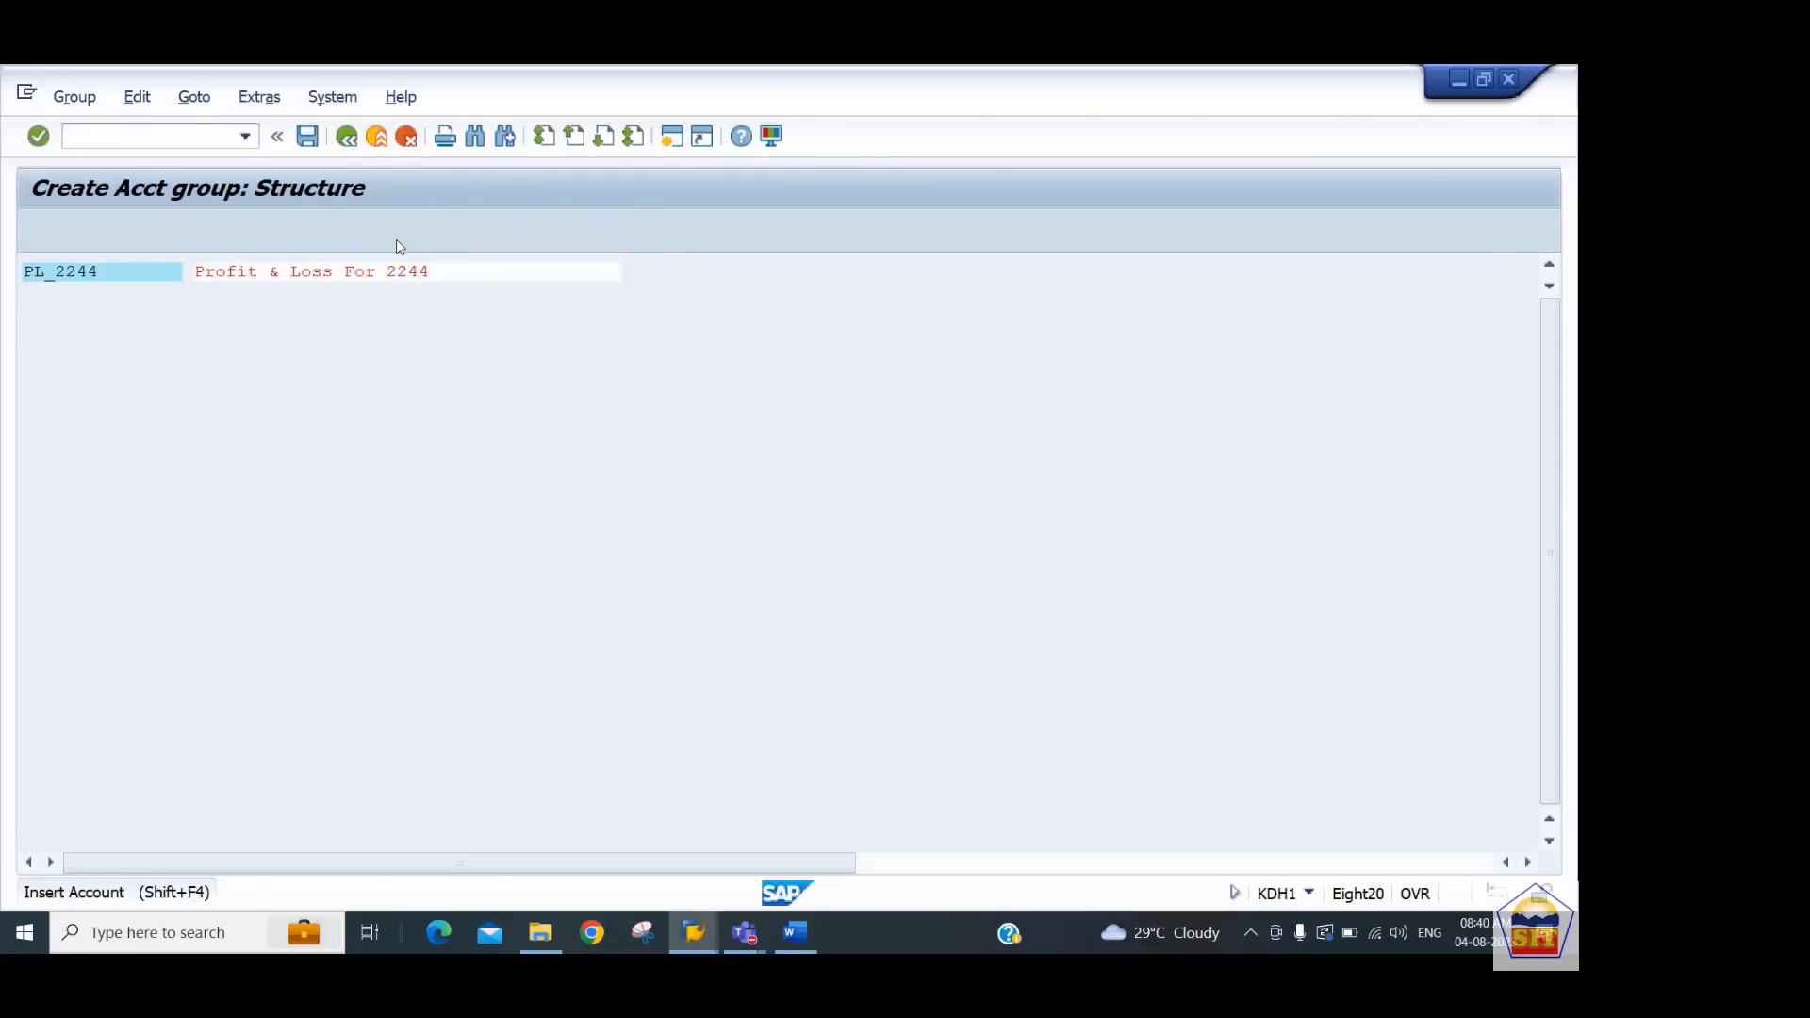
# Insert the account range 300000 to 499999 into group PL_2244, save, and go back
pyautogui.click(397, 235)
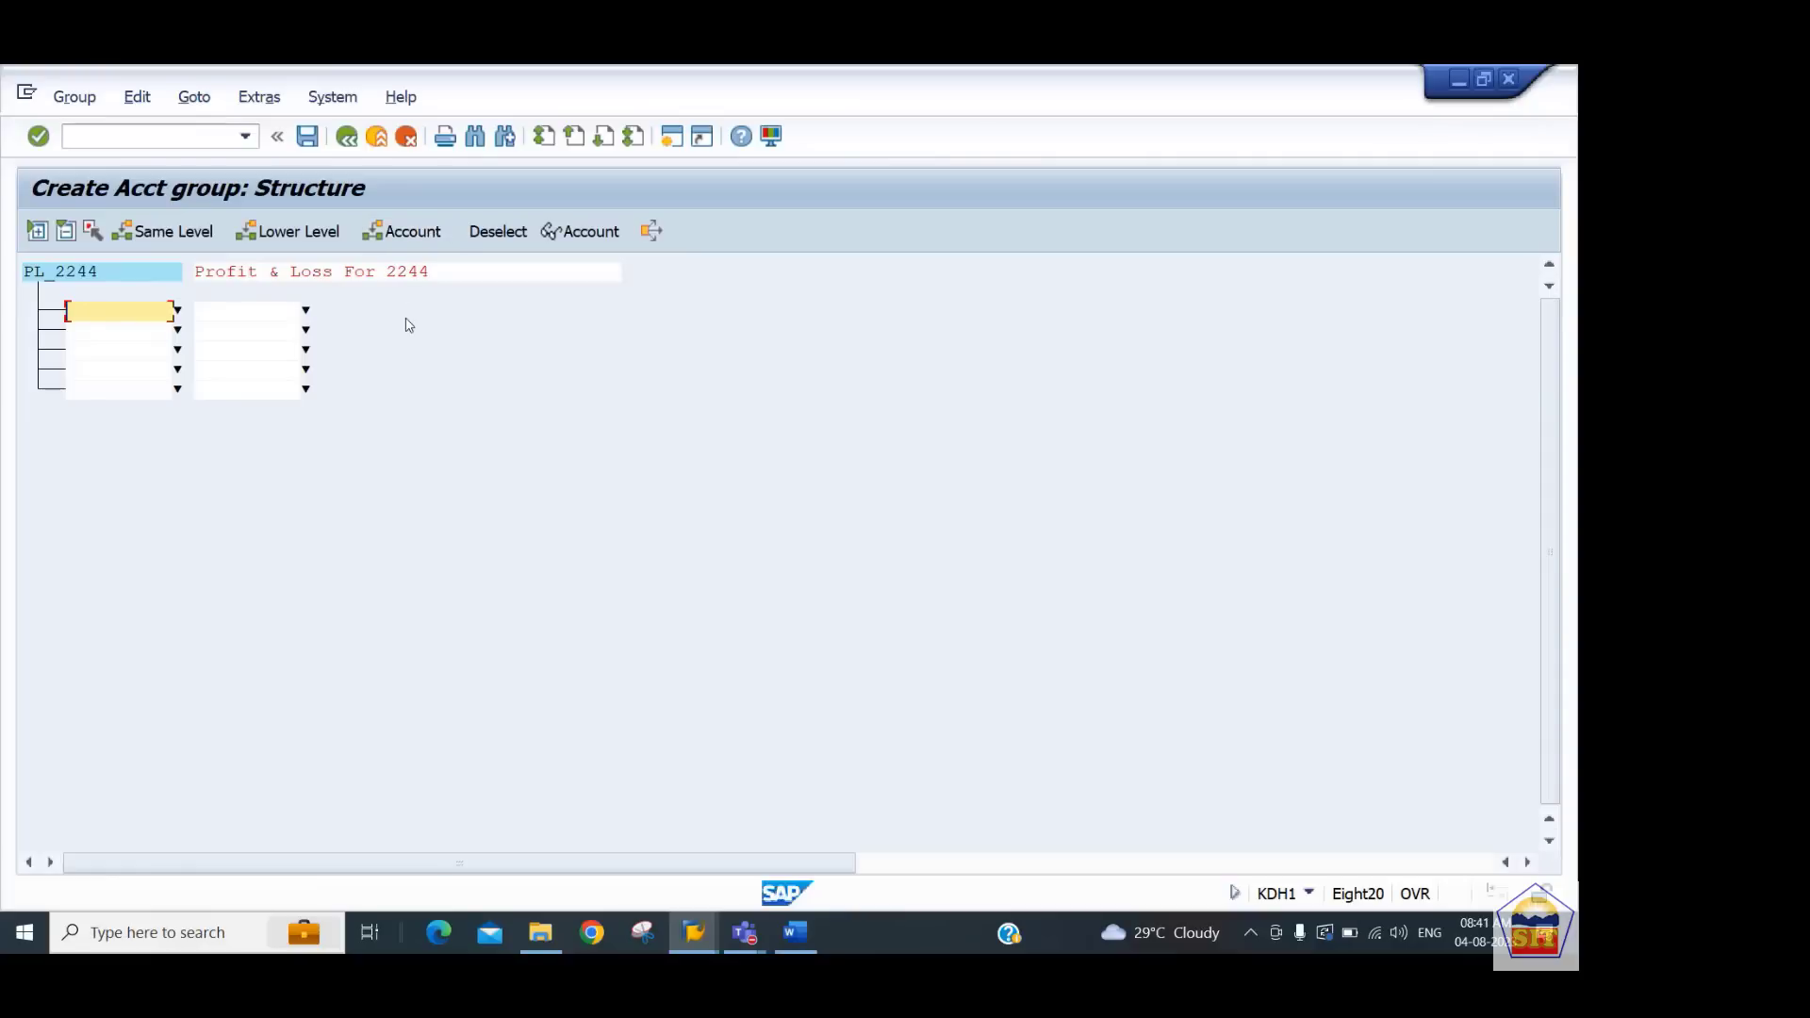
pyautogui.write('300000')
pyautogui.press('Tab')
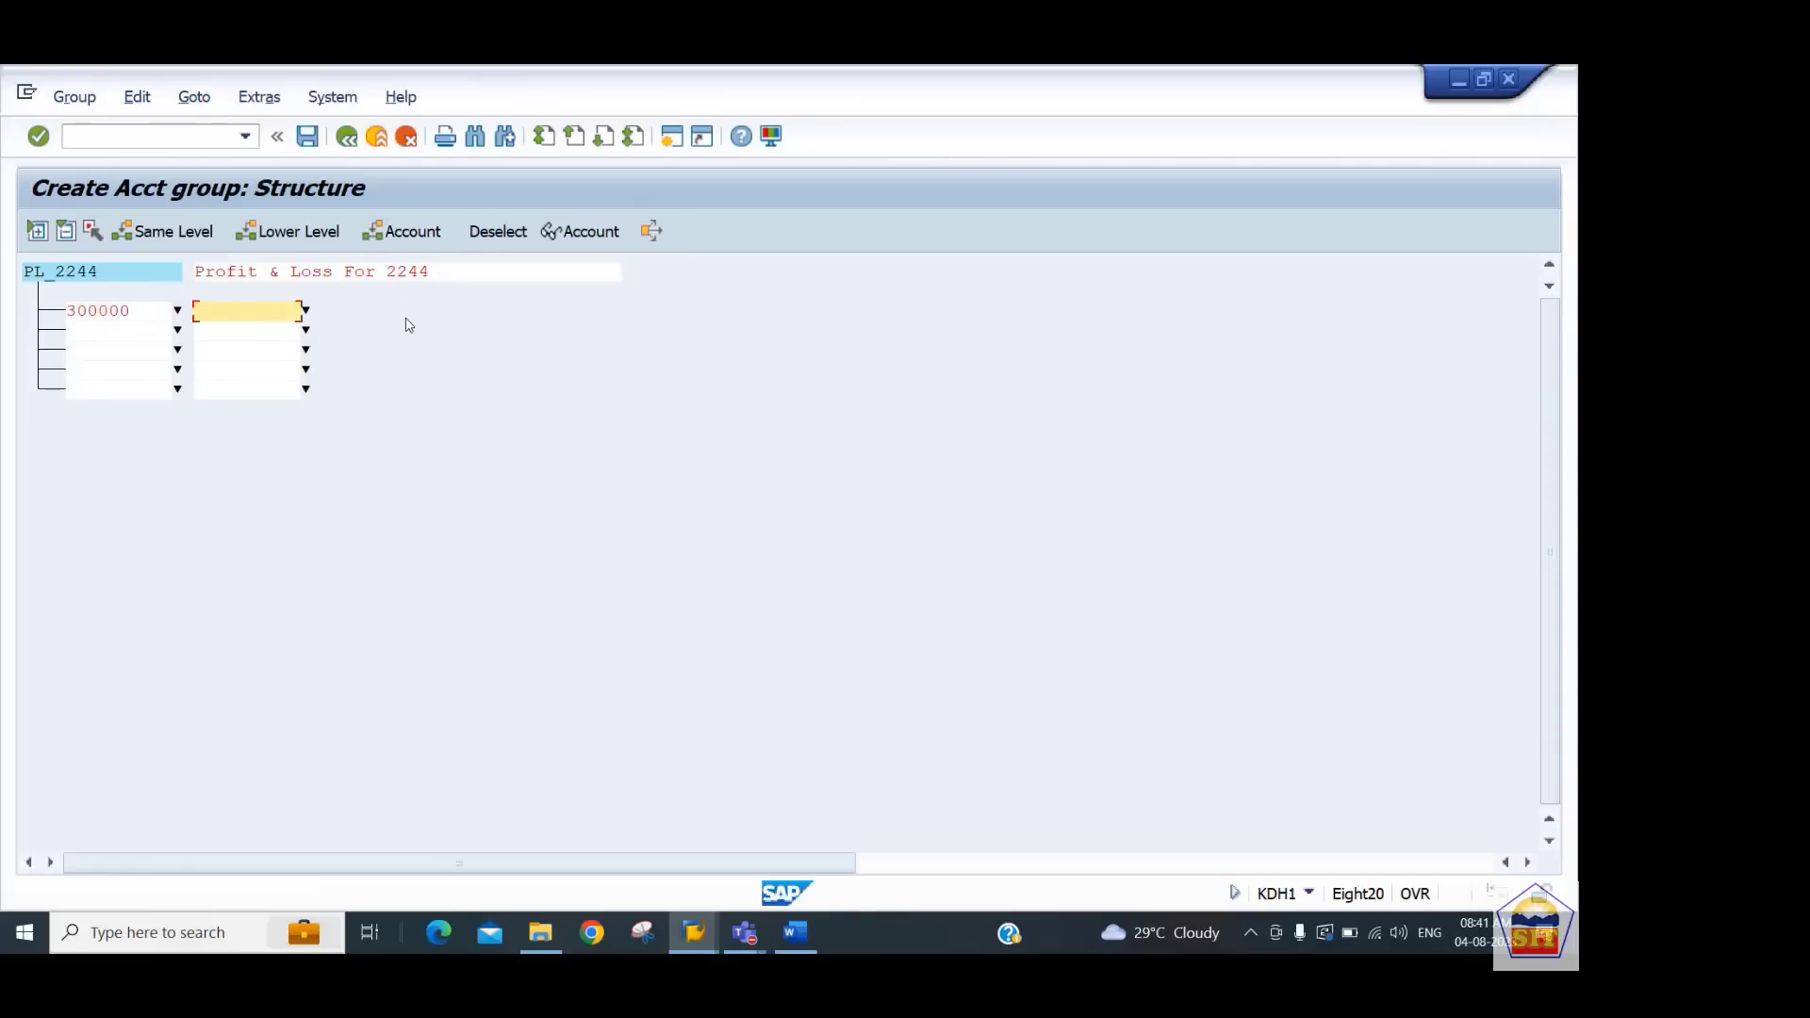
pyautogui.write('4999999')
pyautogui.press('BackSpace')
pyautogui.press('Return')
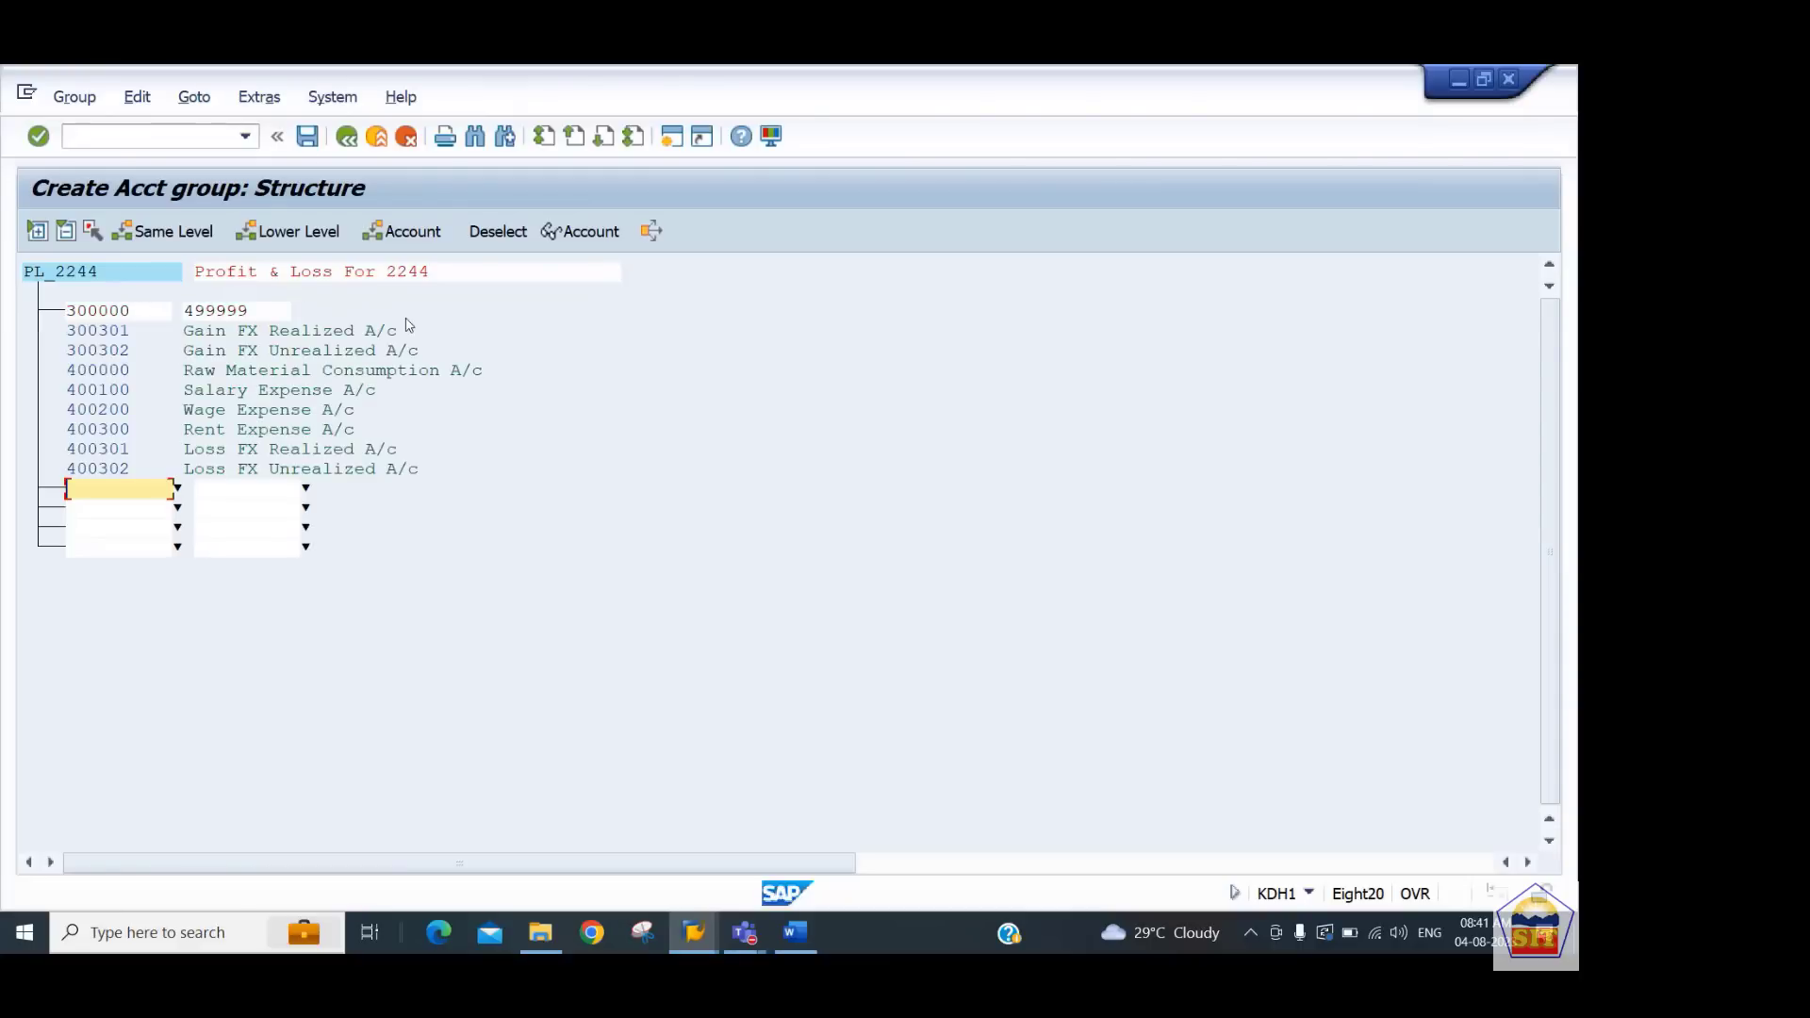
pyautogui.hotkey('ctrl', 's')
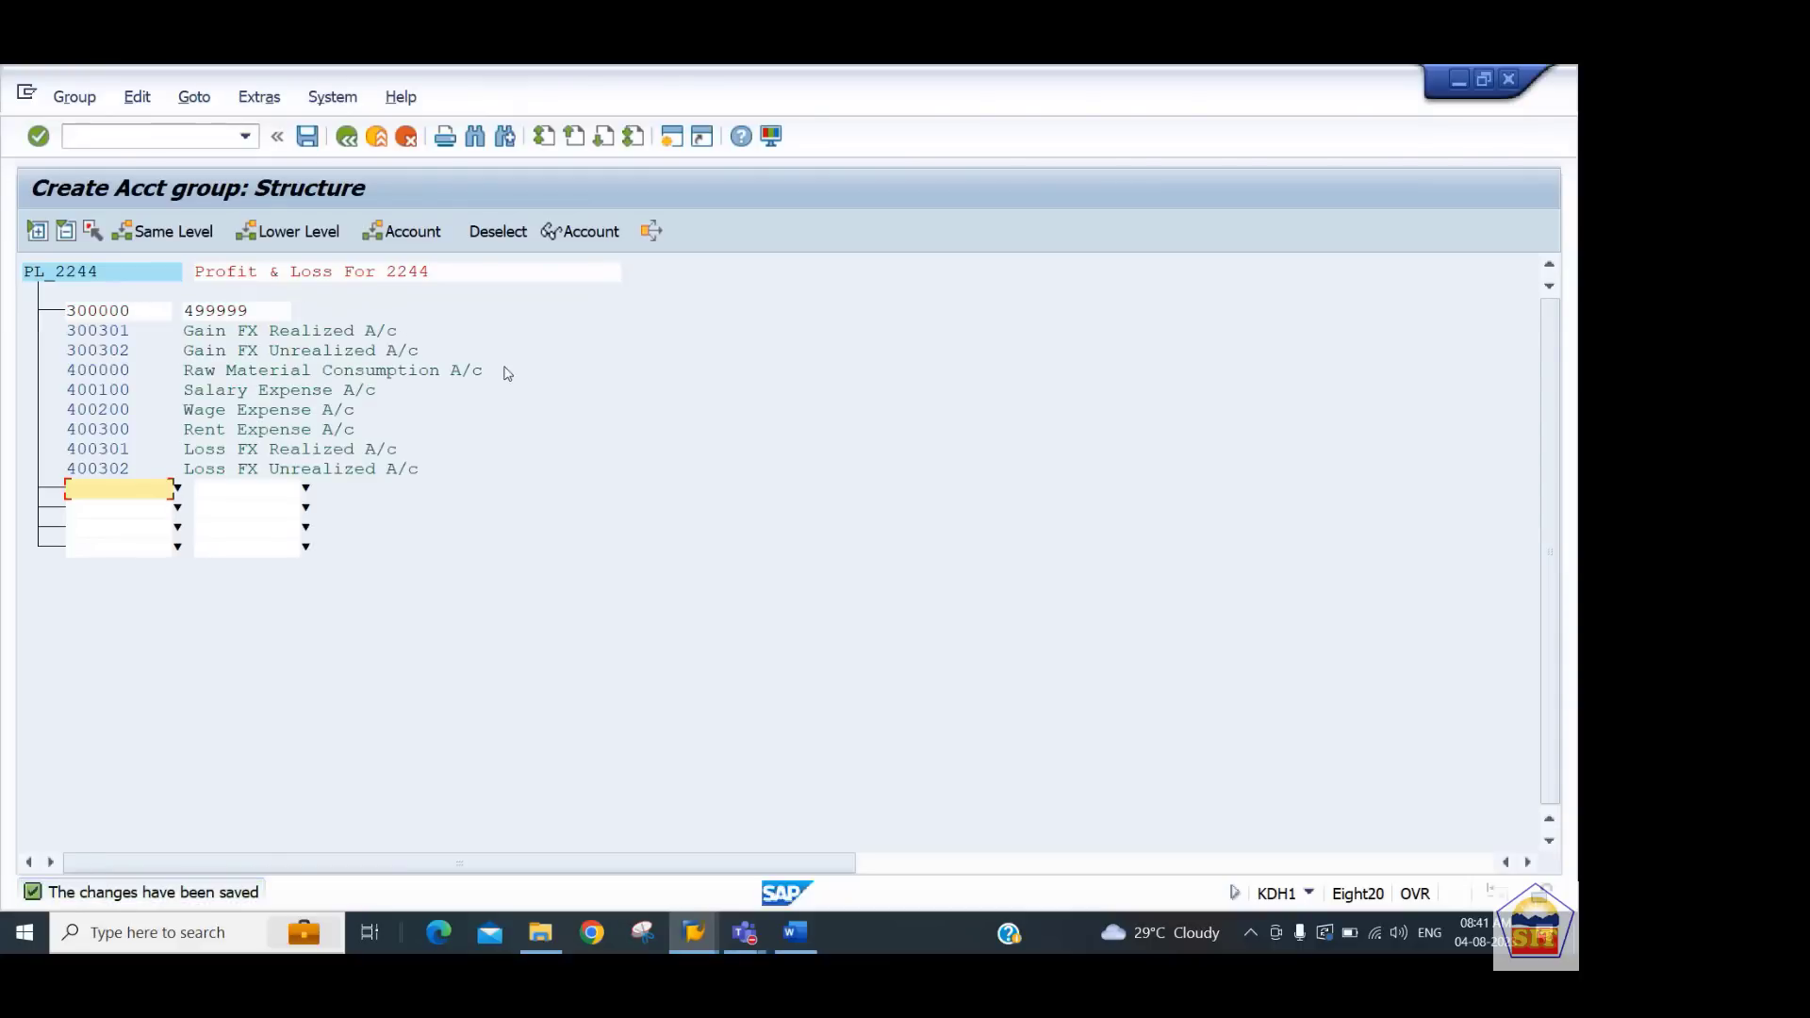
pyautogui.click(346, 137)
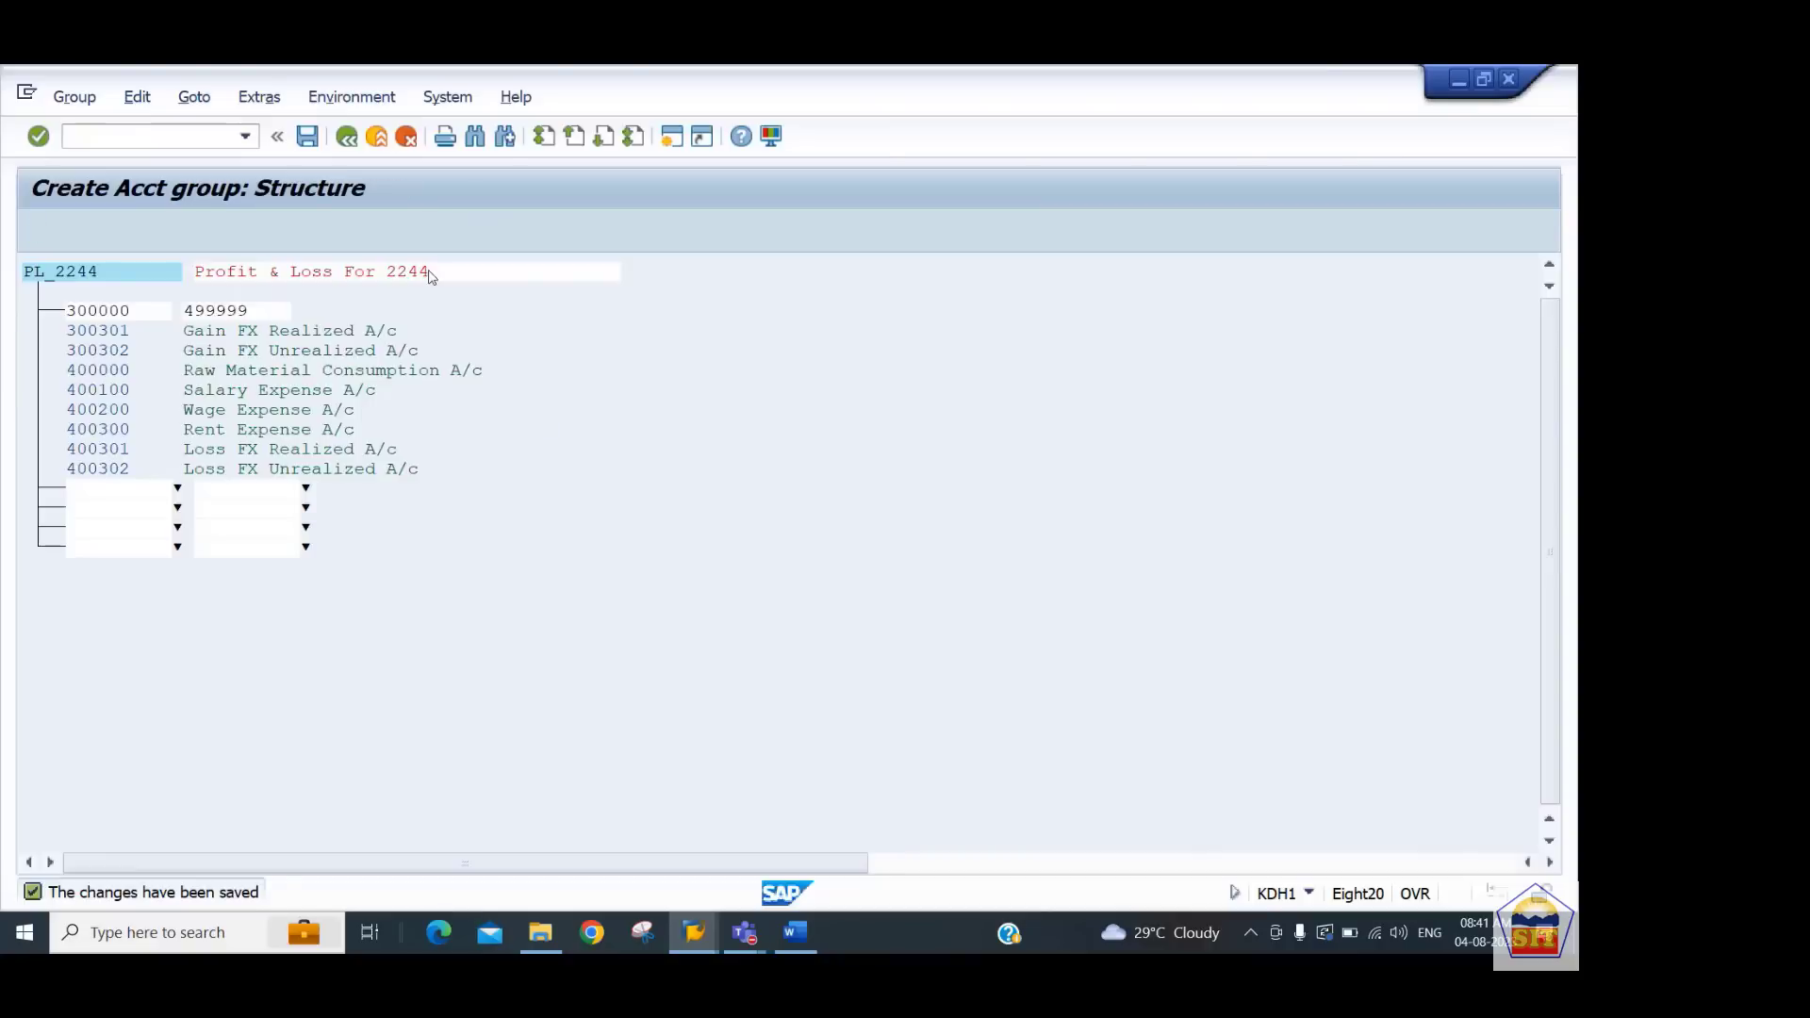
# Copy the planning transaction code from the notes and open transaction 7KE1 for planning P&L items
pyautogui.hotkey('alt', 'Tab')
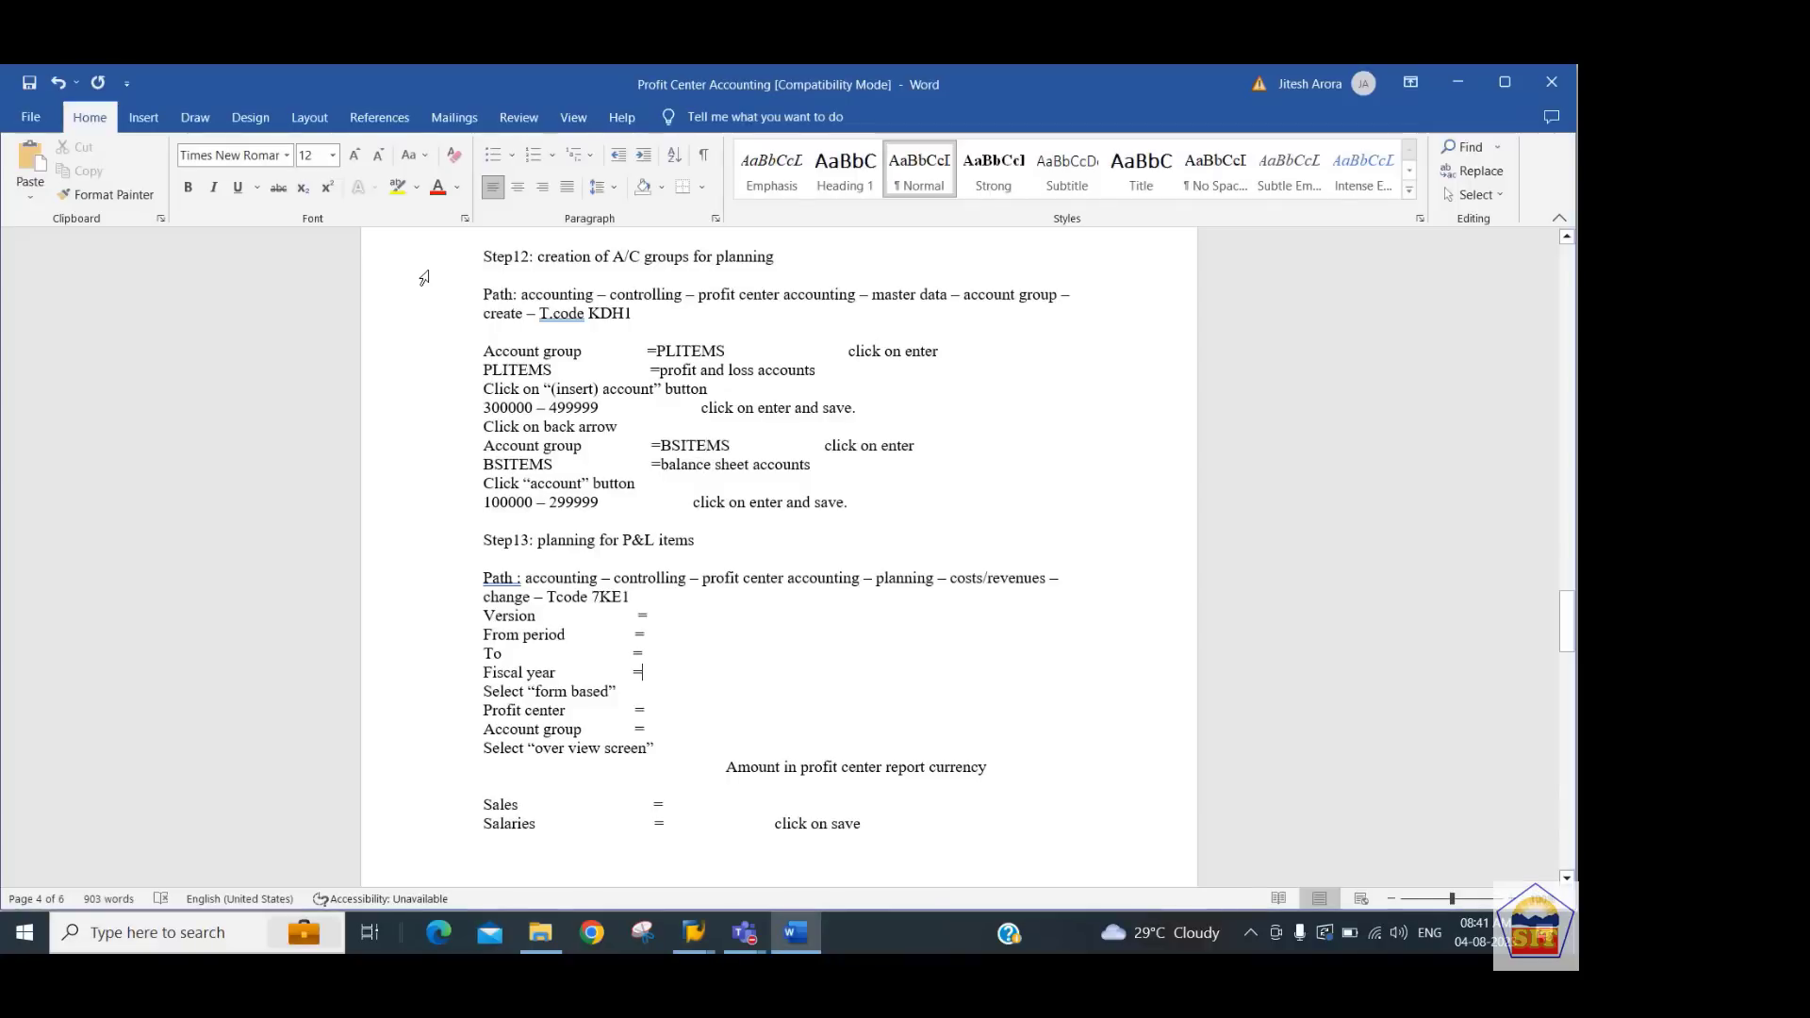
pyautogui.press('Up')
pyautogui.press('Up')
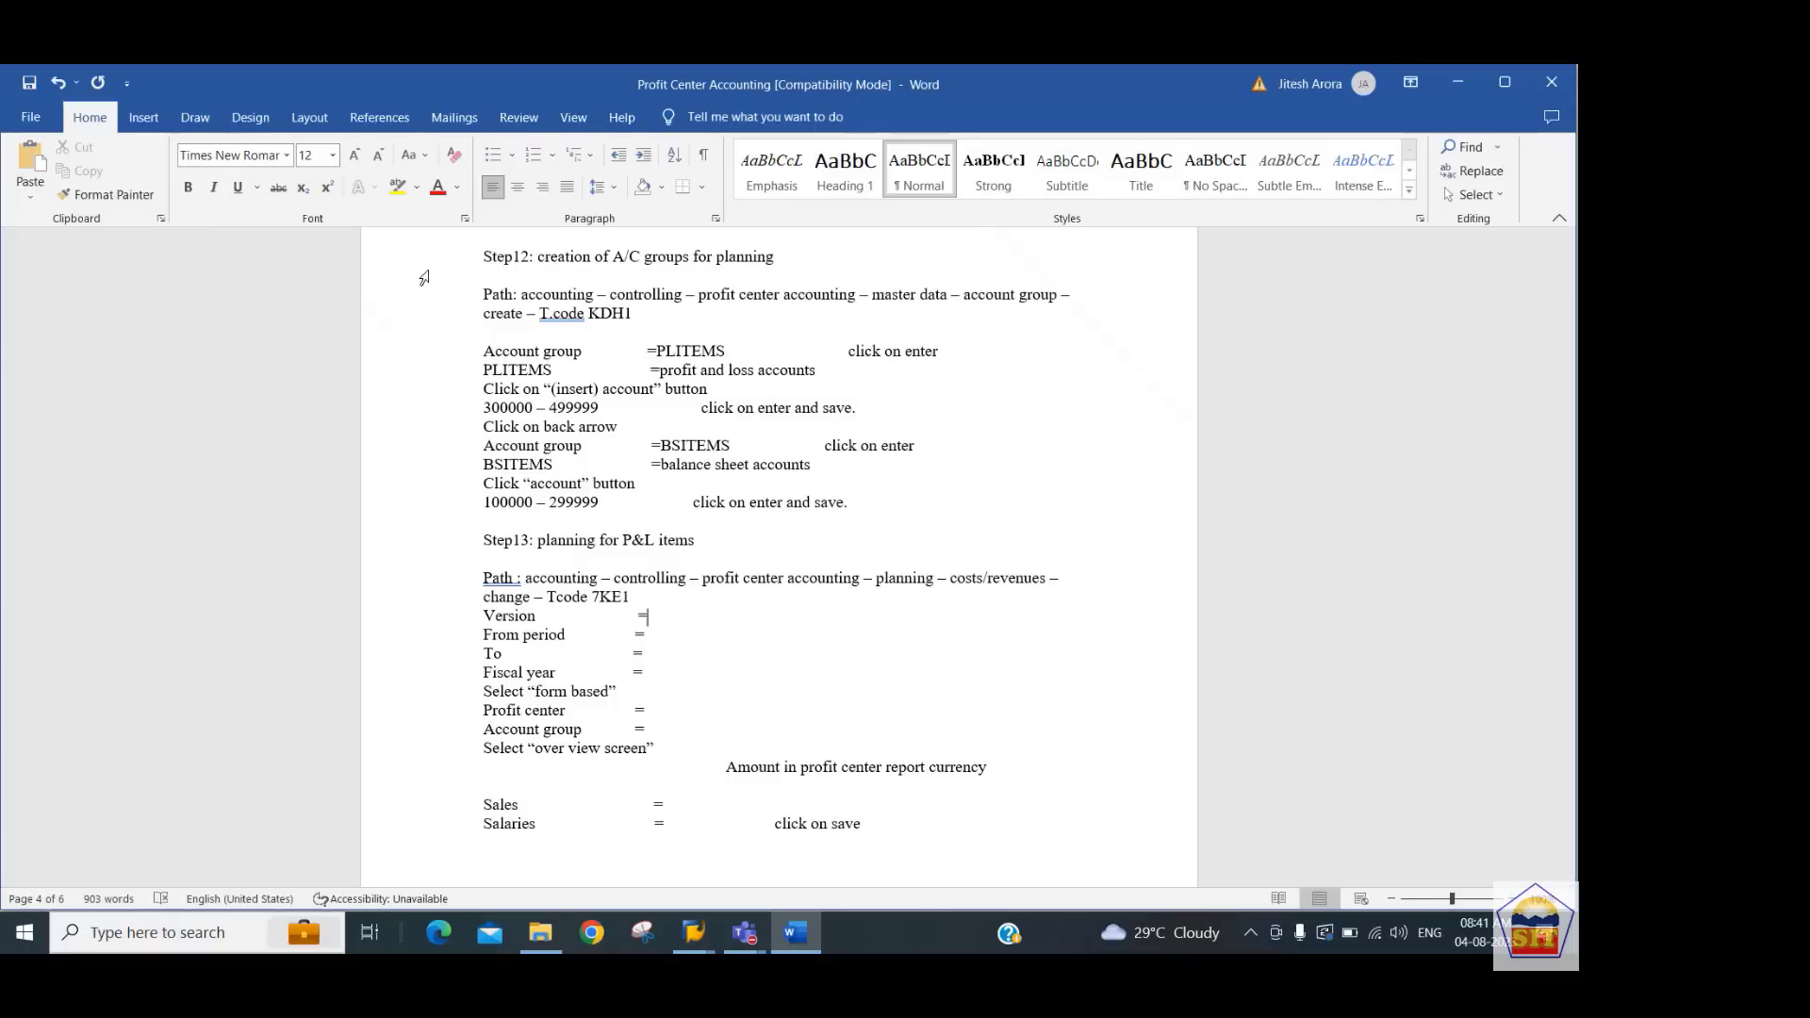
pyautogui.hotkey('shift', 'Left')
pyautogui.hotkey('shift', 'Left')
pyautogui.hotkey('shift', 'Left')
pyautogui.hotkey('shift', 'Left')
pyautogui.hotkey('ctrl', 'c')
pyautogui.hotkey('alt', 'Tab')
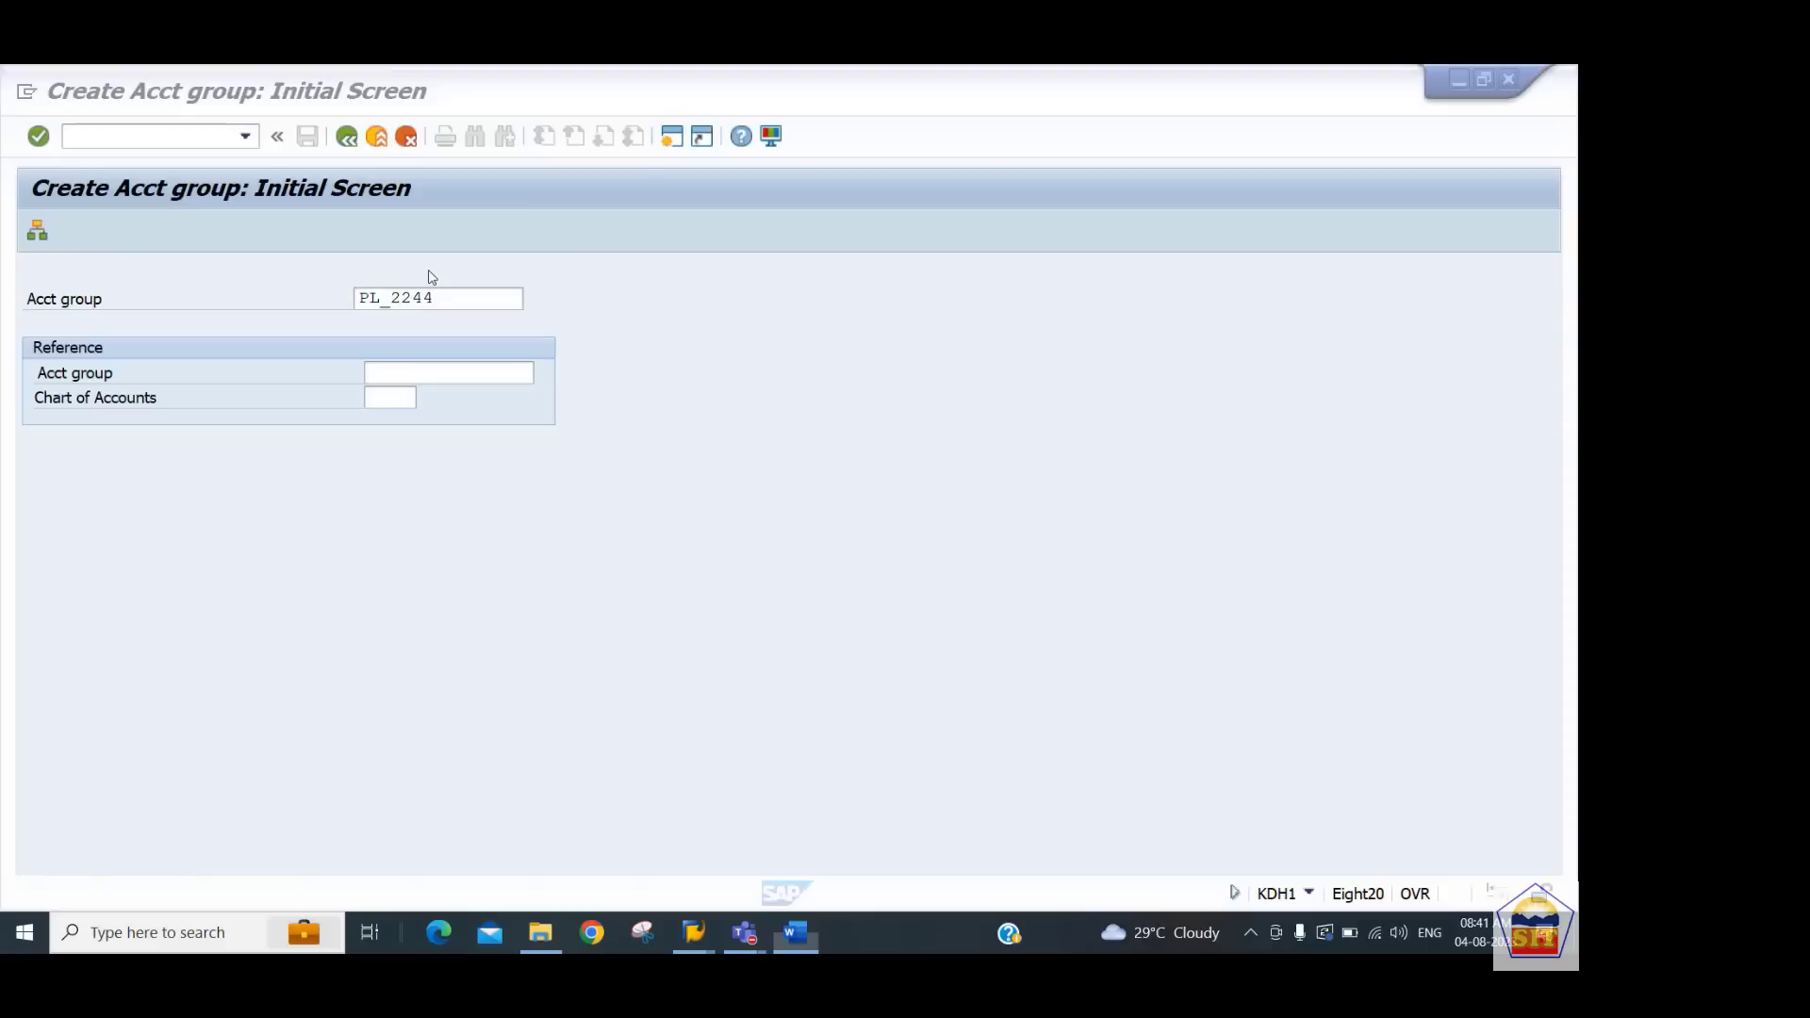
pyautogui.click(81, 137)
pyautogui.write('/n')
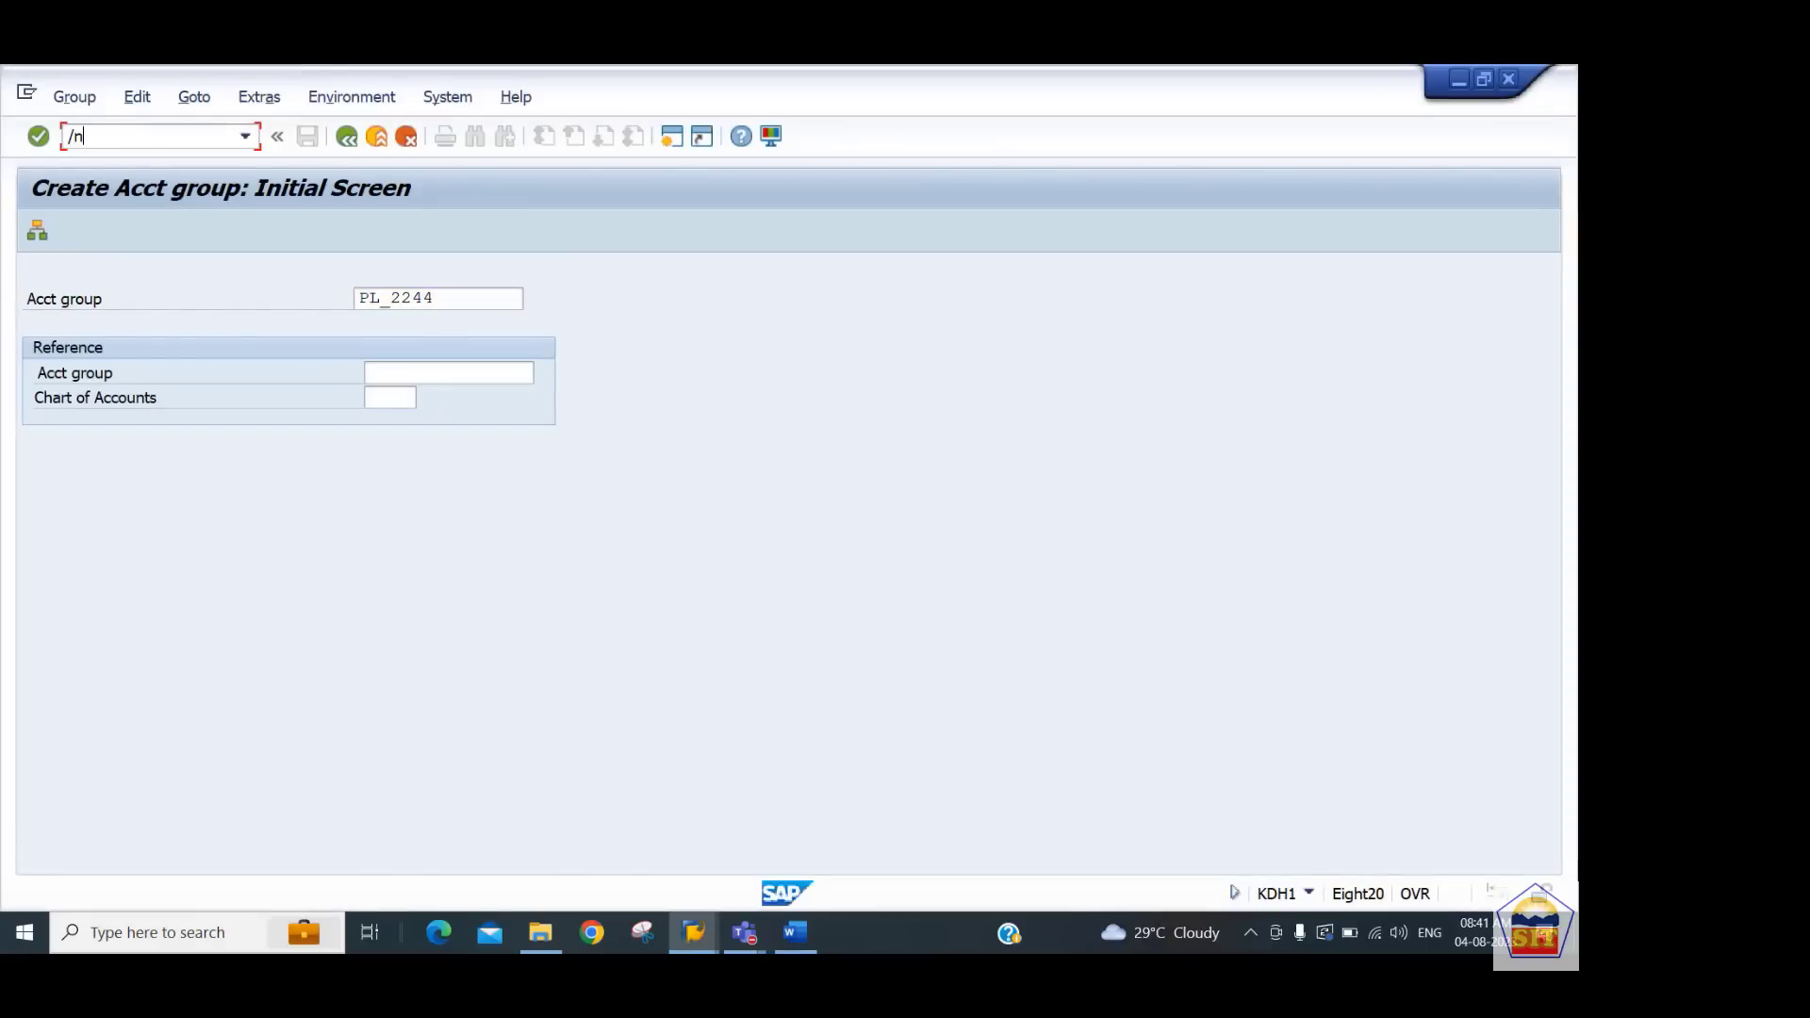
pyautogui.hotkey('ctrl', 'v')
pyautogui.press('Return')
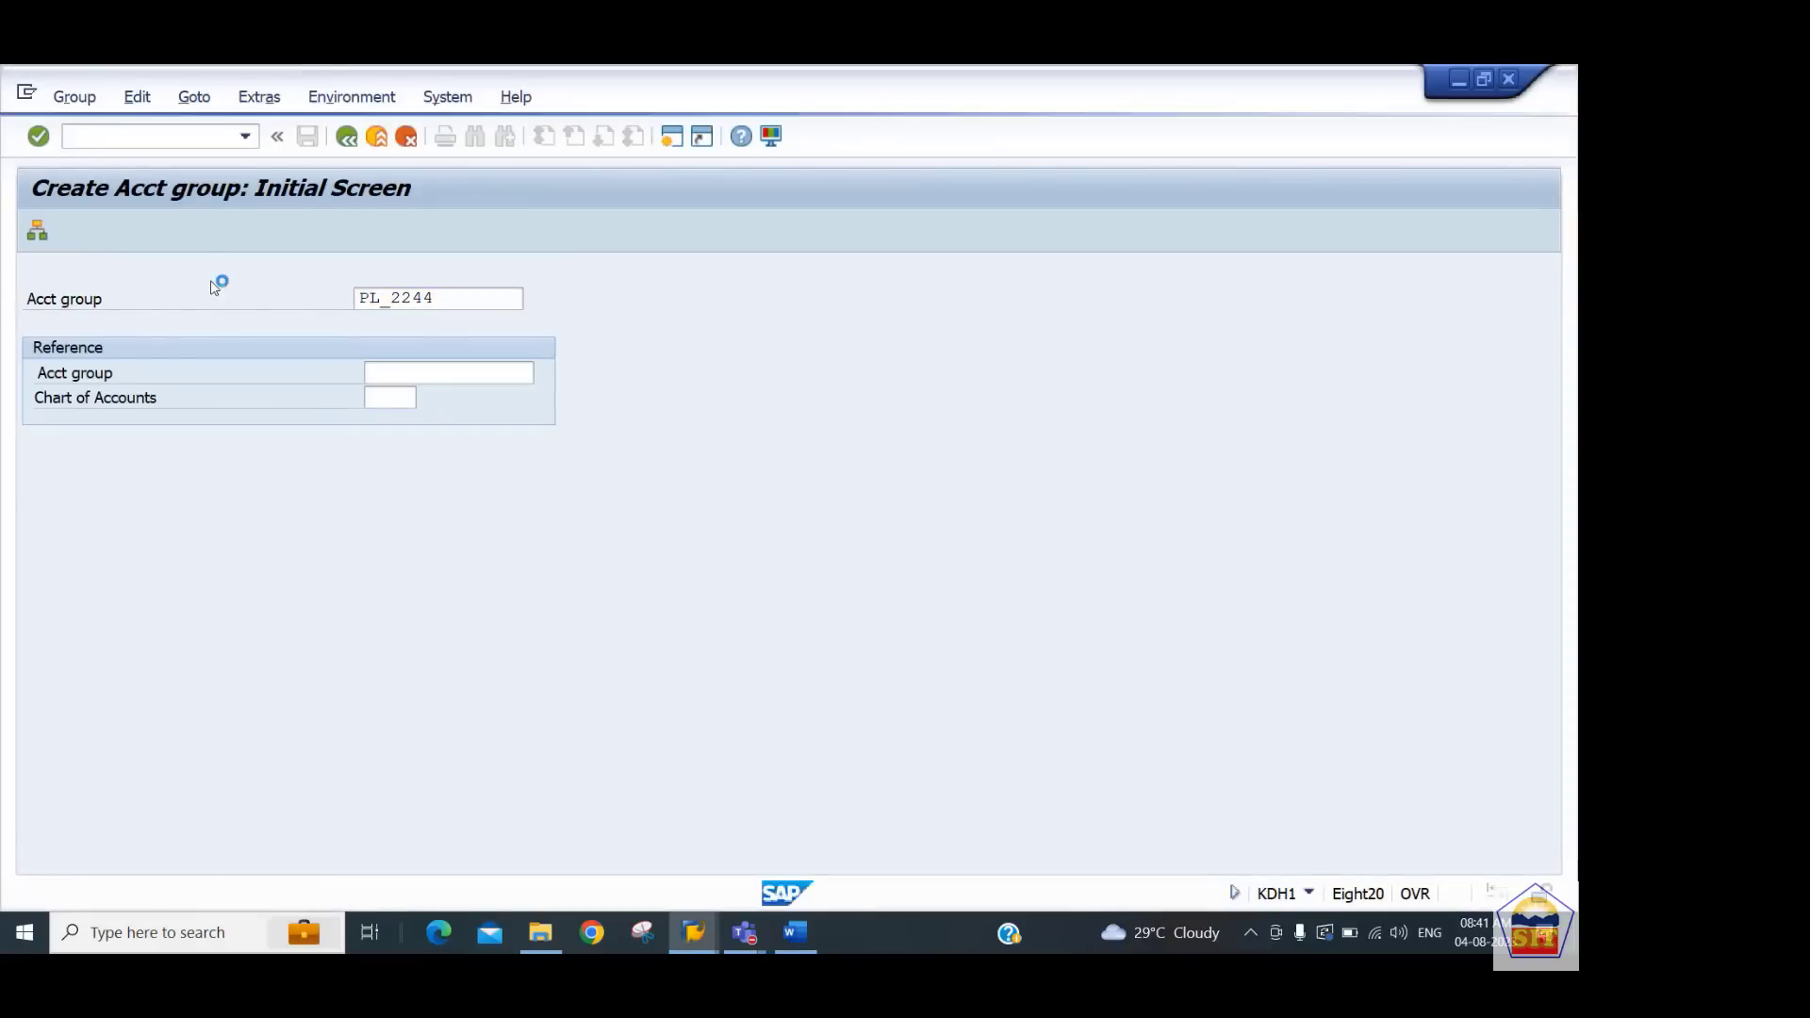
pyautogui.click(439, 98)
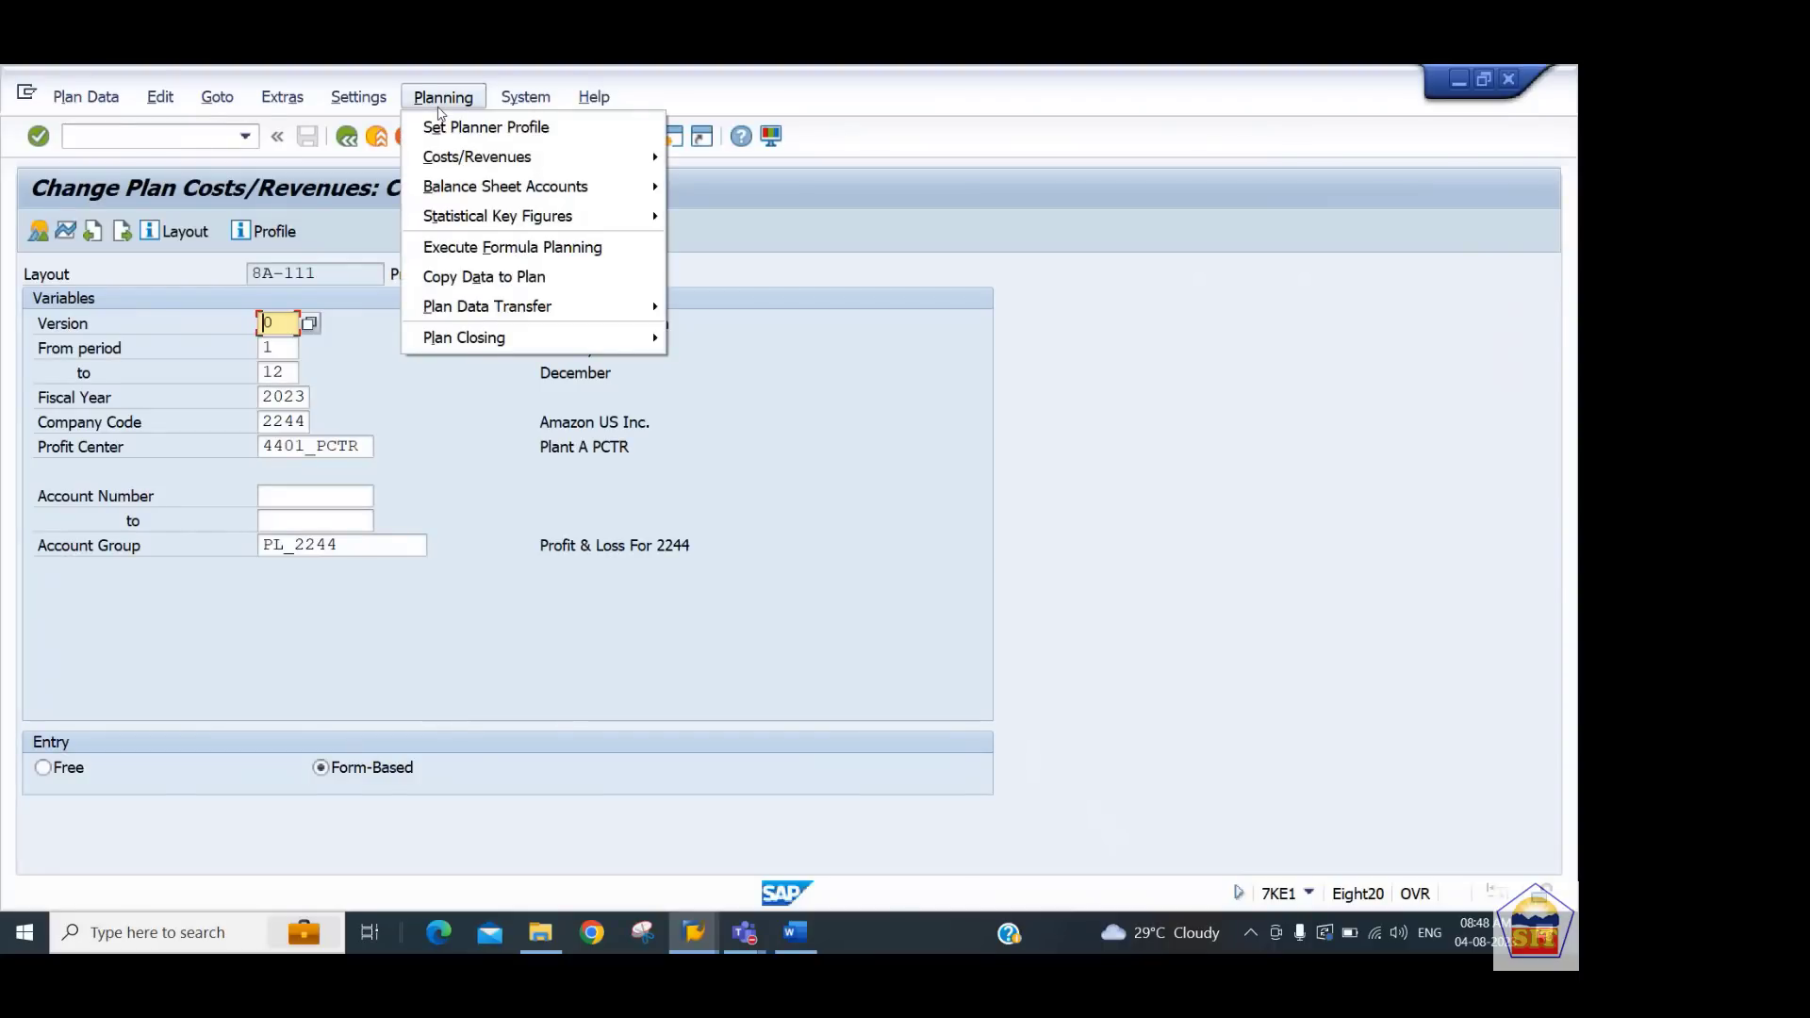
# Set the planner profile to SAP801 for profit center planning
pyautogui.click(451, 130)
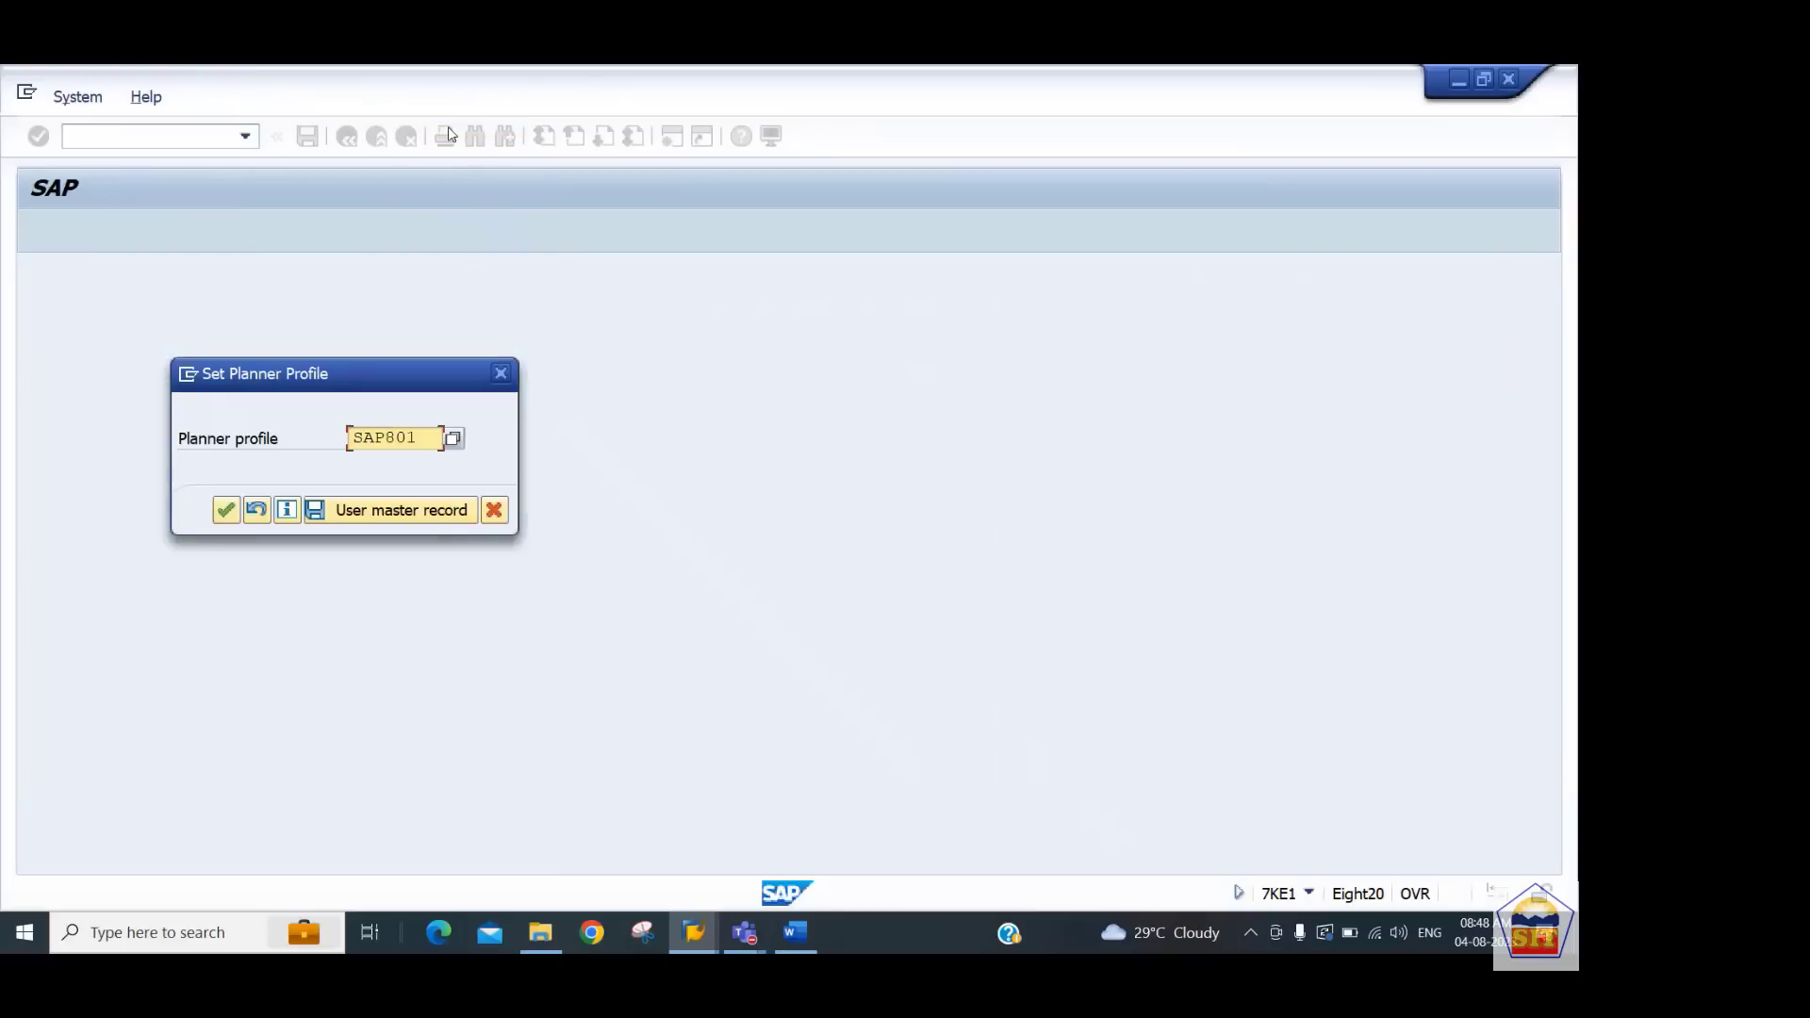
pyautogui.click(453, 440)
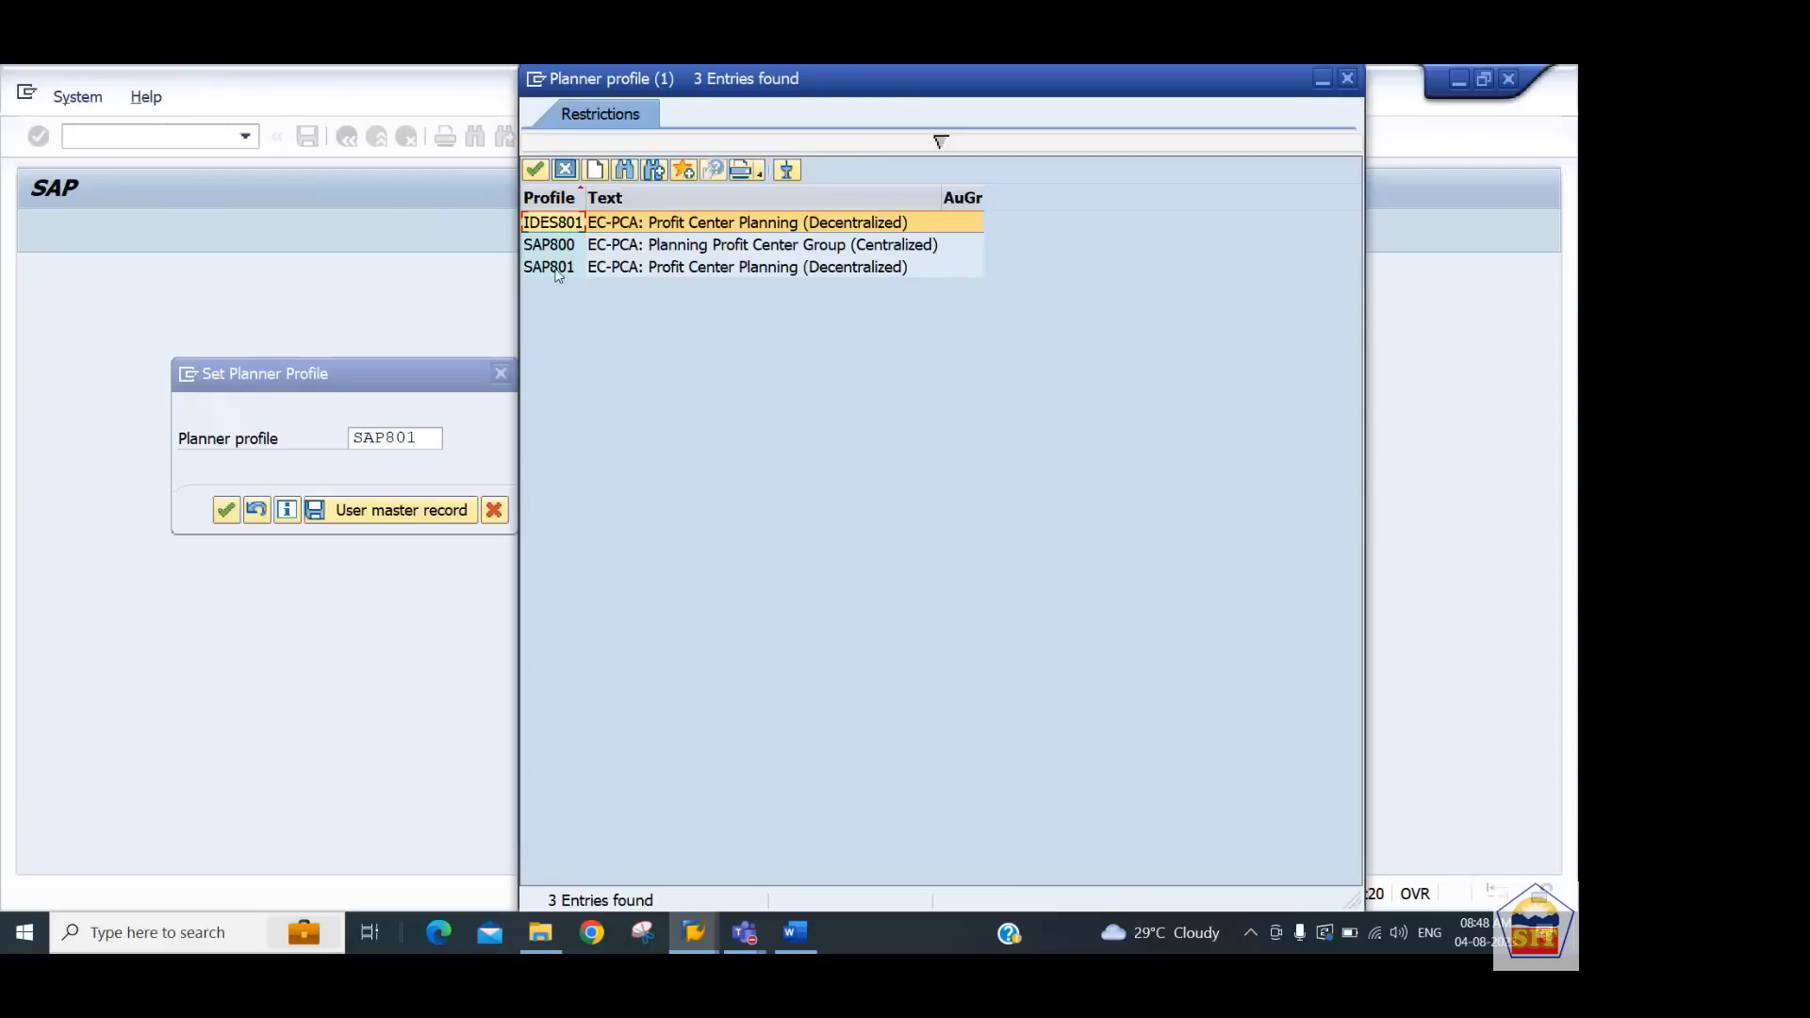
pyautogui.click(557, 269)
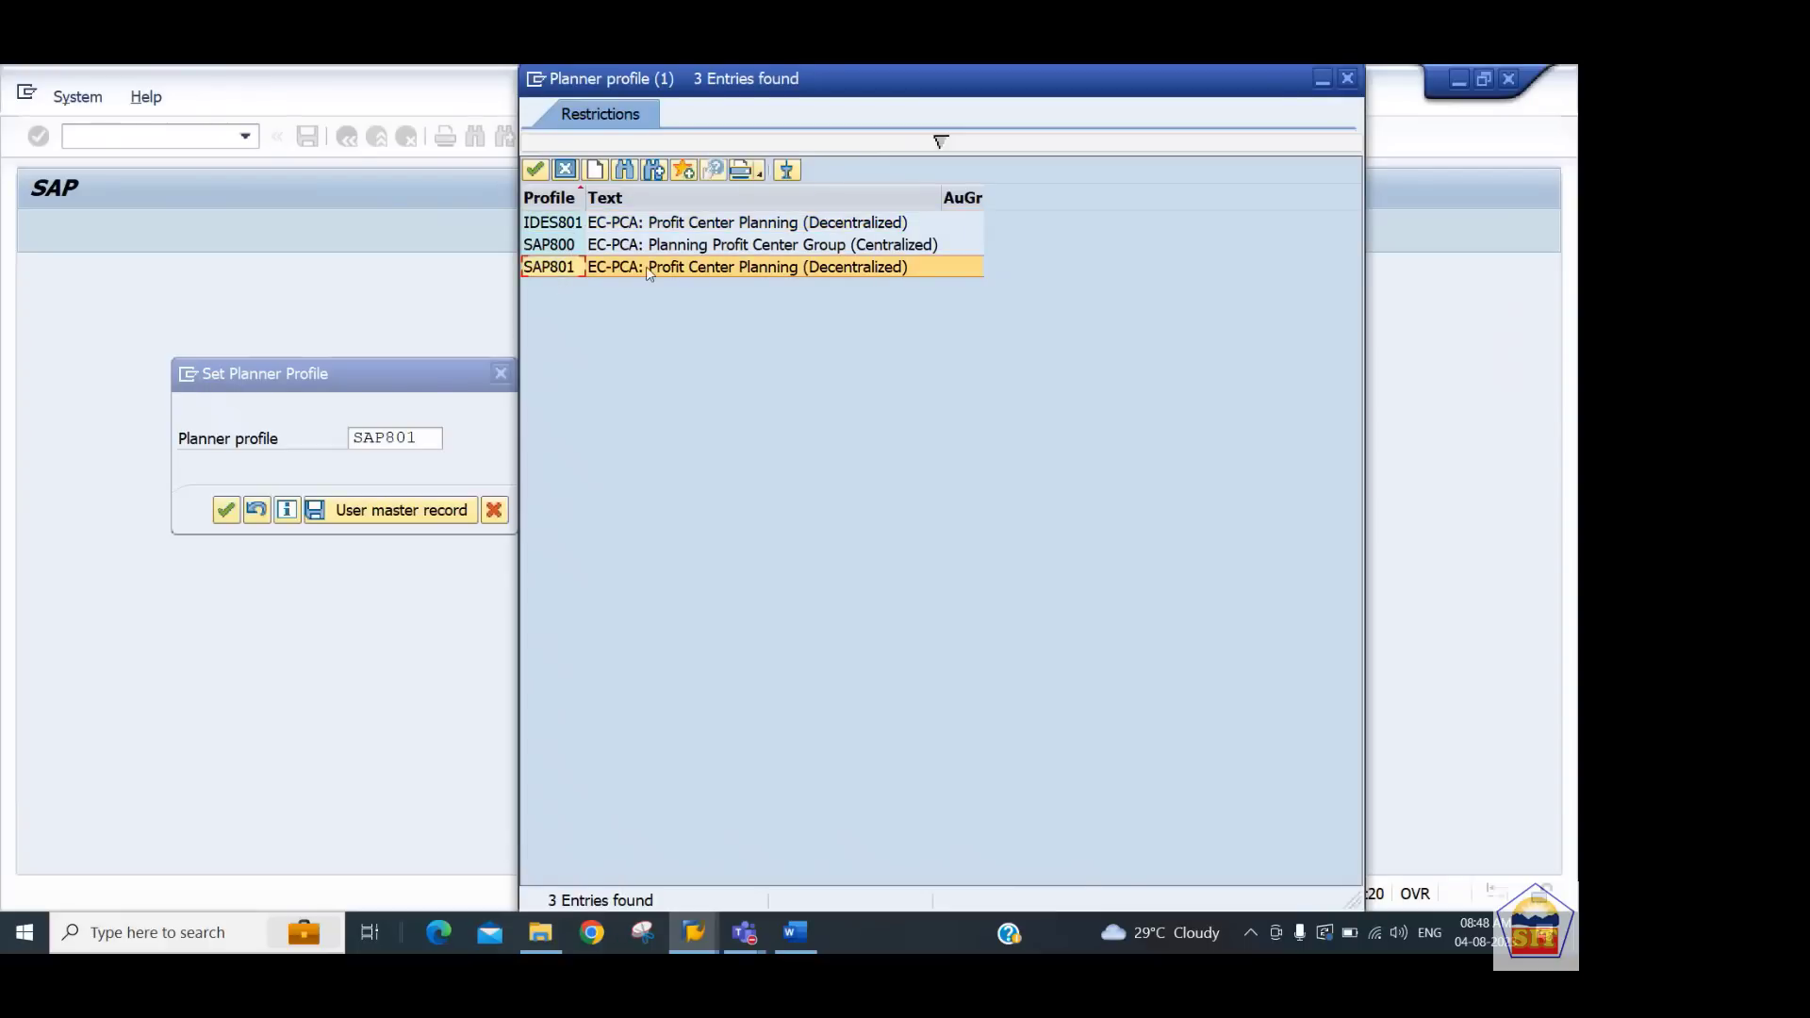
pyautogui.doubleClick(702, 269)
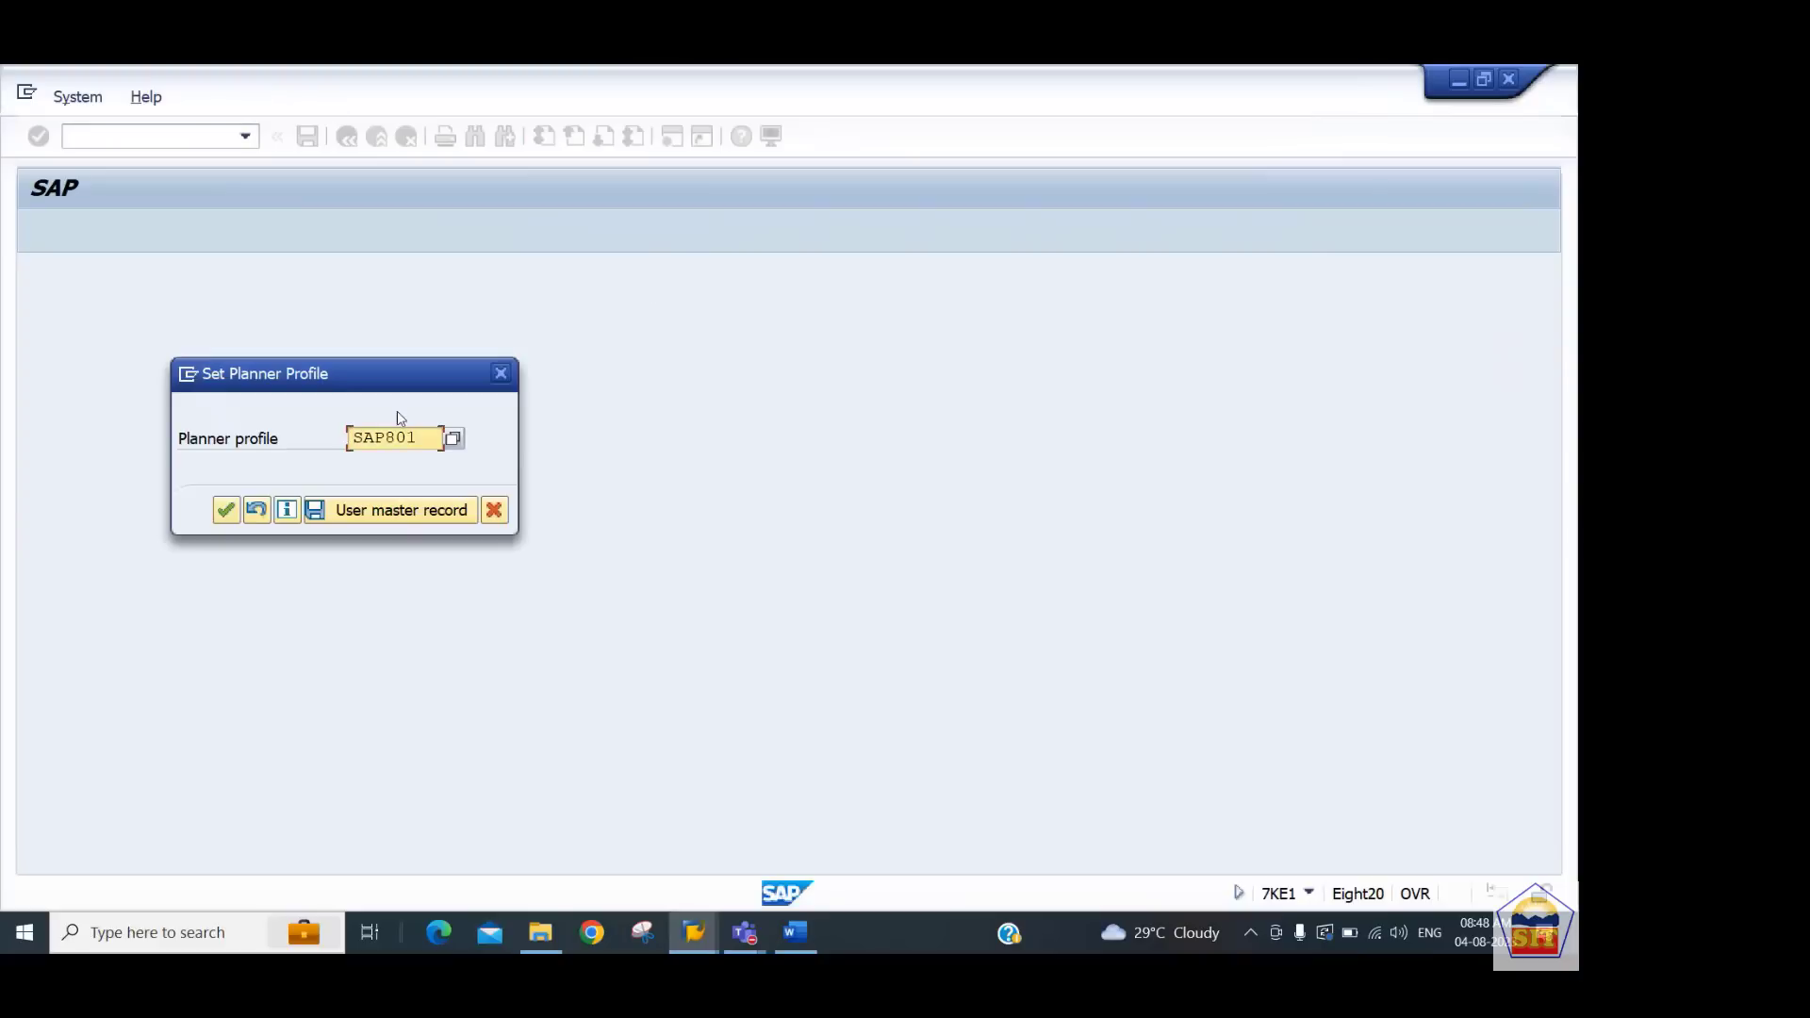
pyautogui.press('Return')
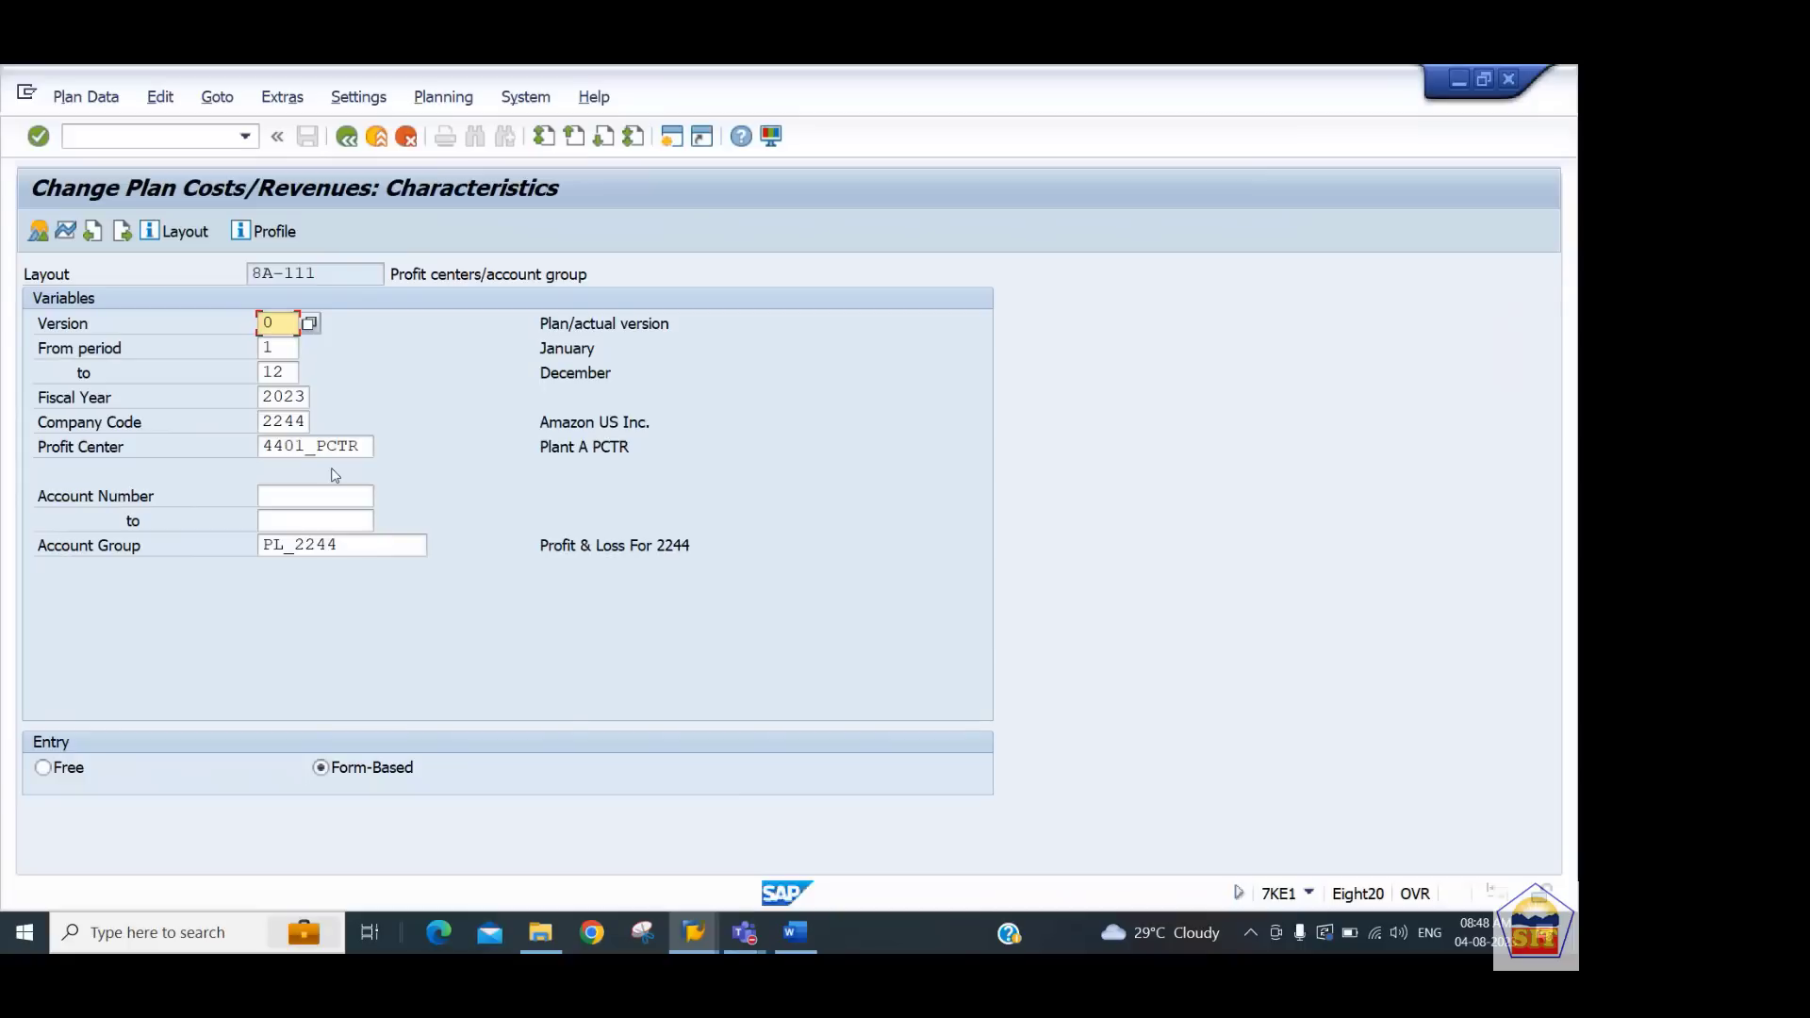
# Open the plan entry overview for profit center 4401_PCTR with account group PL_2244, fiscal year 2023
pyautogui.press('Tab')
pyautogui.press('Tab')
pyautogui.press('Tab')
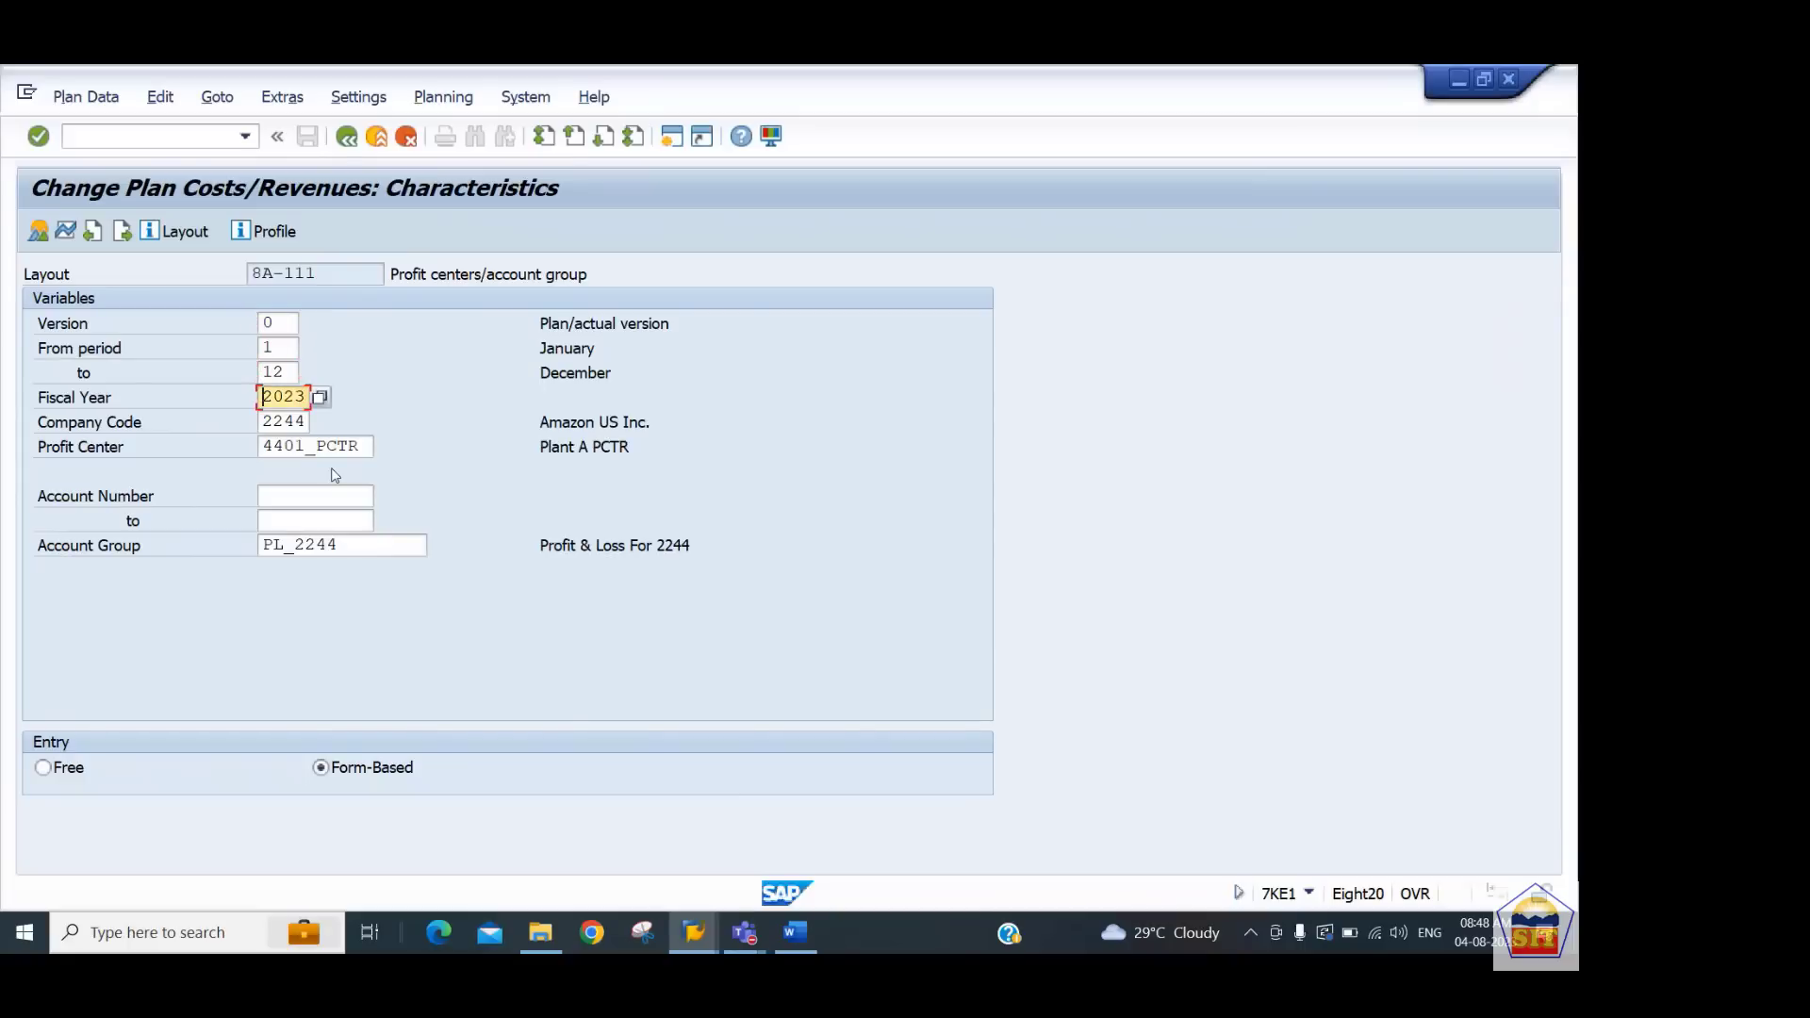
pyautogui.press('Tab')
pyautogui.press('Tab')
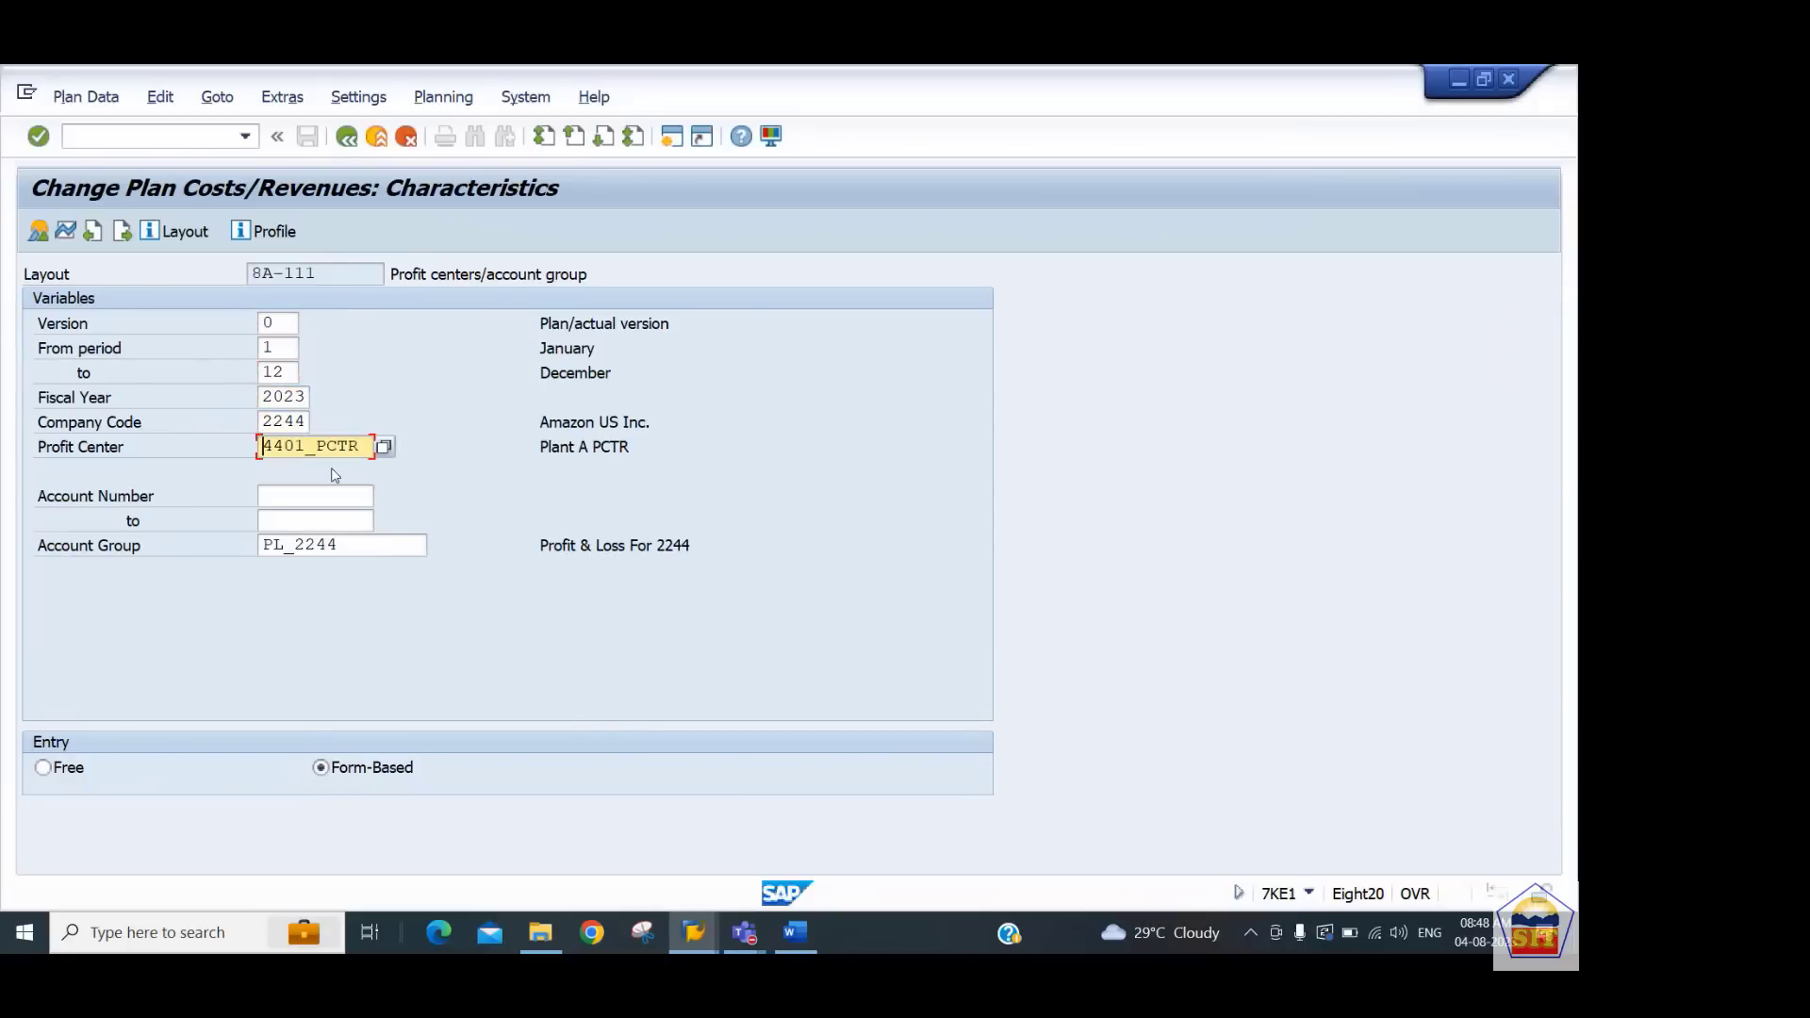
pyautogui.press('Tab')
pyautogui.press('Tab')
pyautogui.press('Tab')
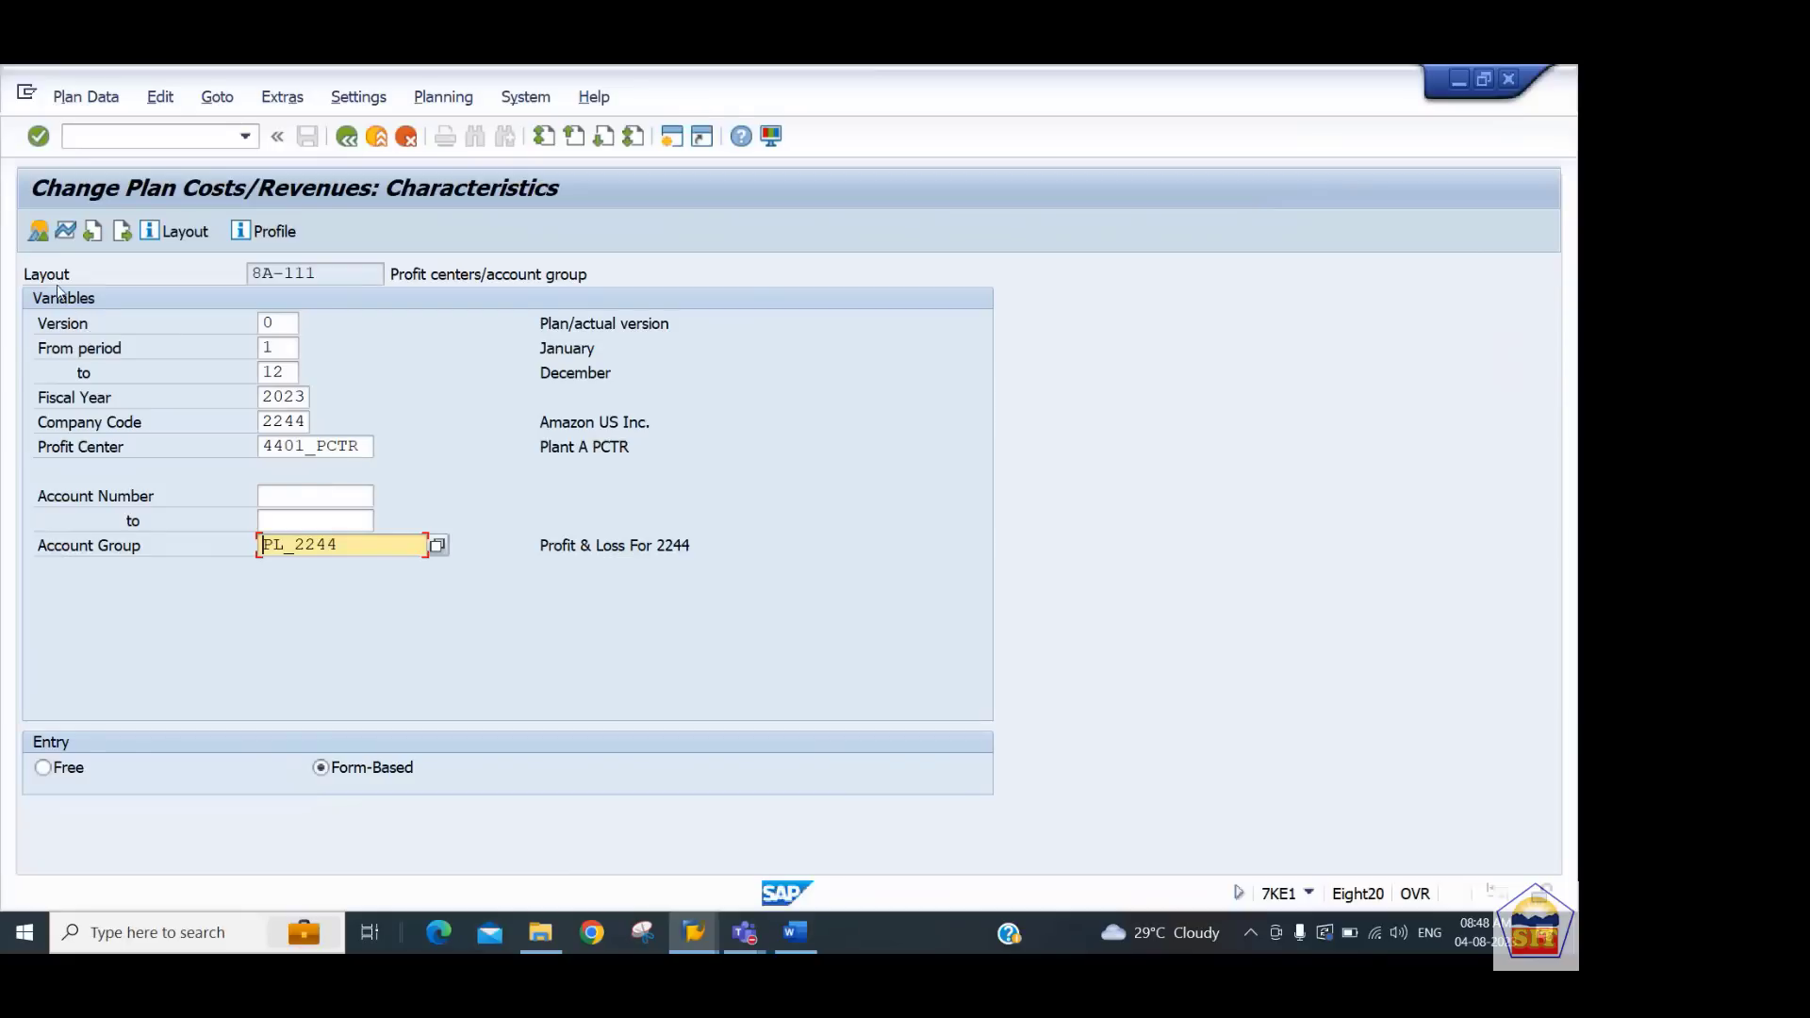
pyautogui.click(39, 232)
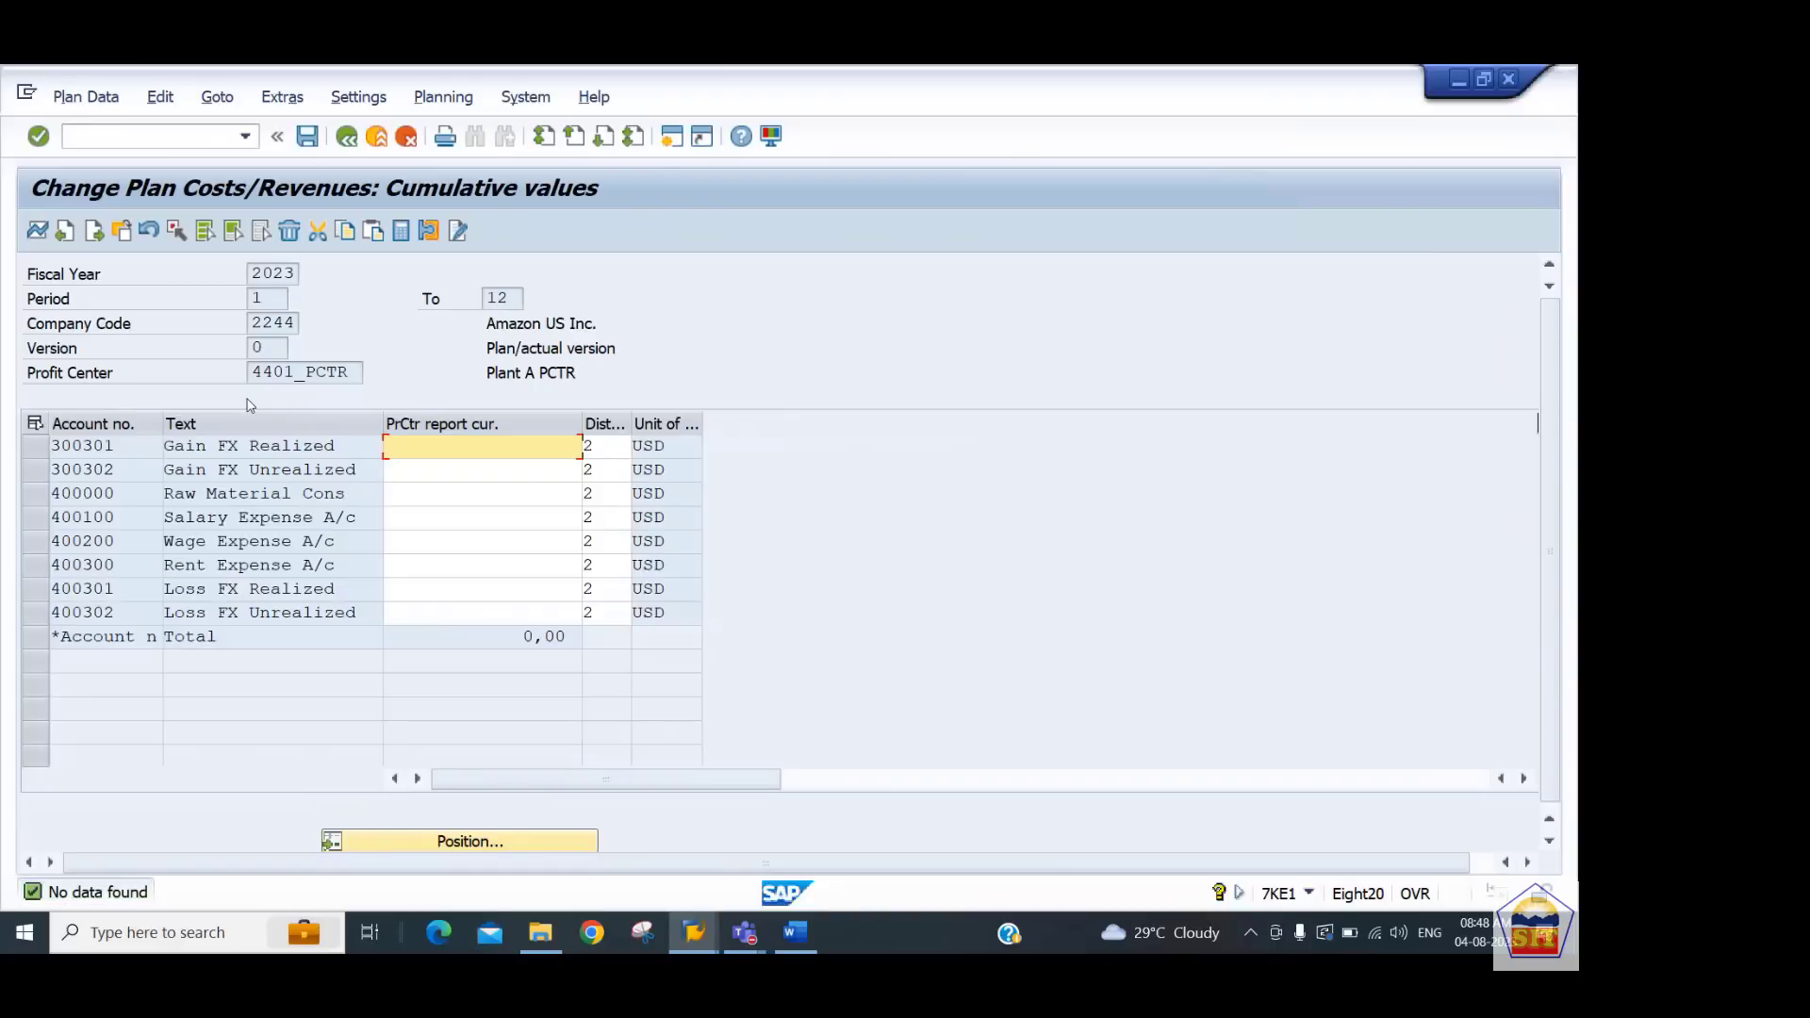
# Enter planned amounts of -2000 for account 300301 and -3000 for account 300302
pyautogui.write('2000')
pyautogui.press('BackSpace')
pyautogui.press('BackSpace')
pyautogui.press('BackSpace')
pyautogui.press('BackSpace')
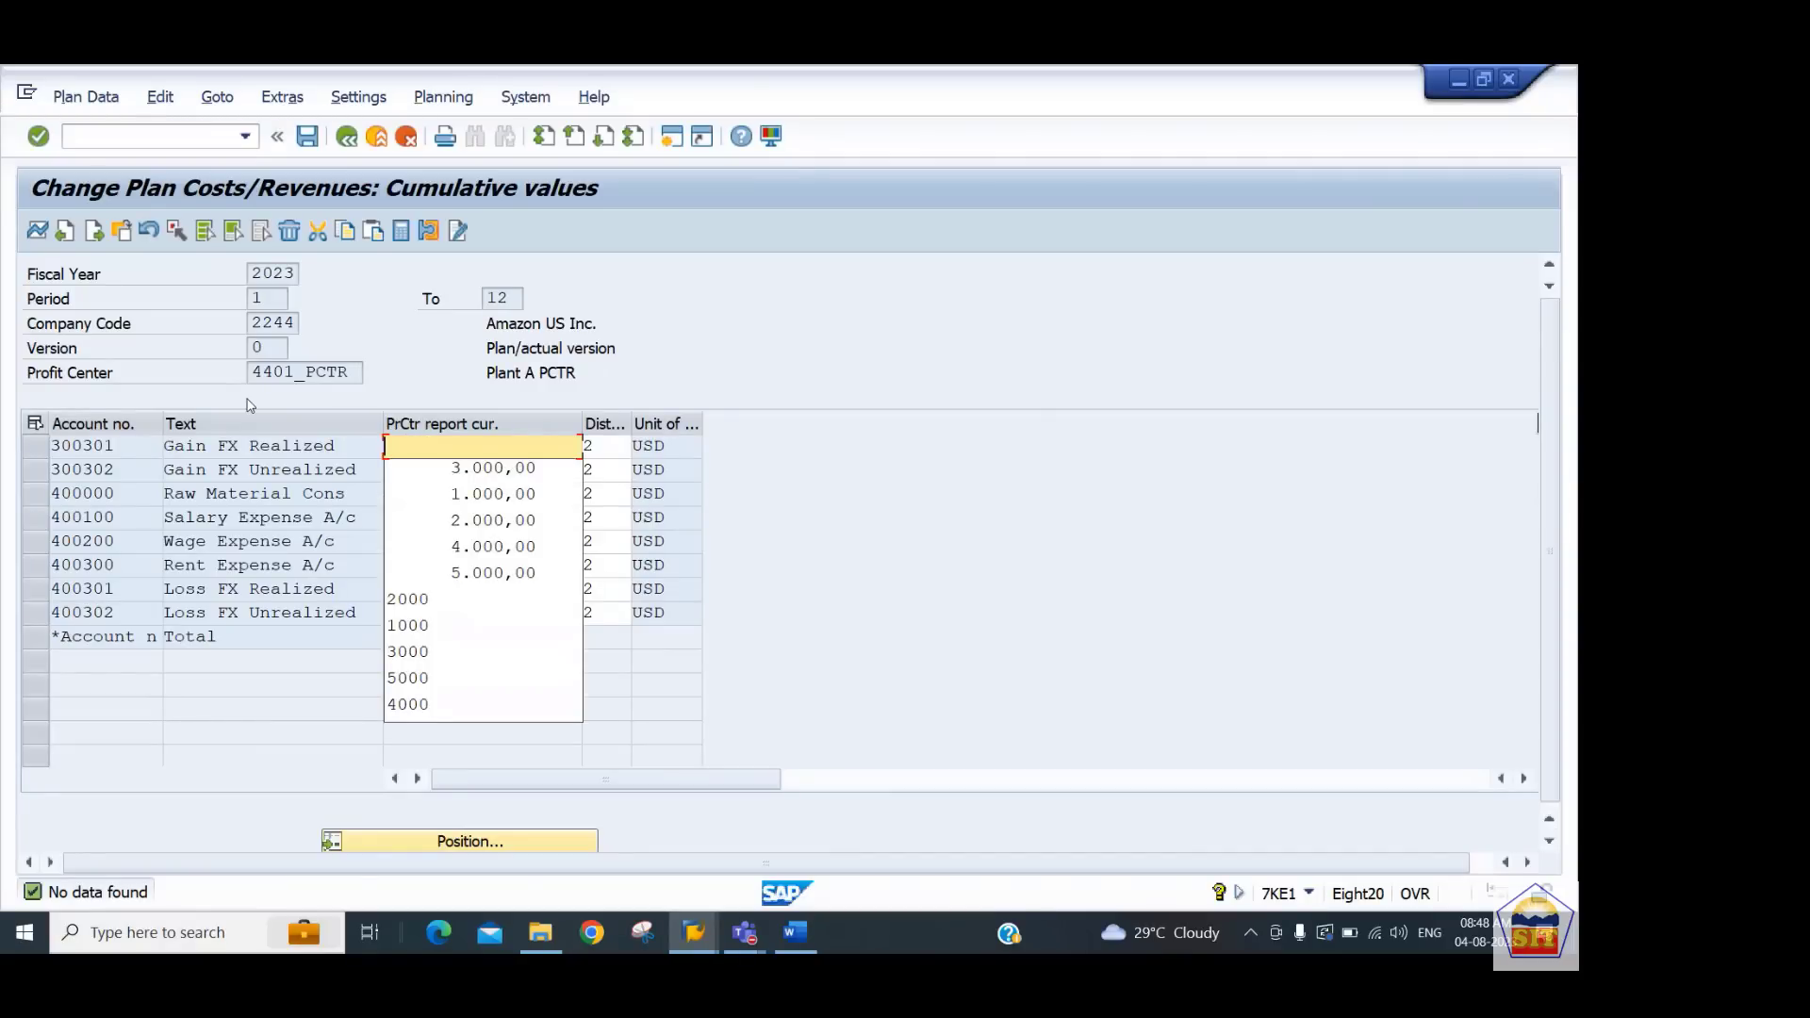
pyautogui.write('-2000')
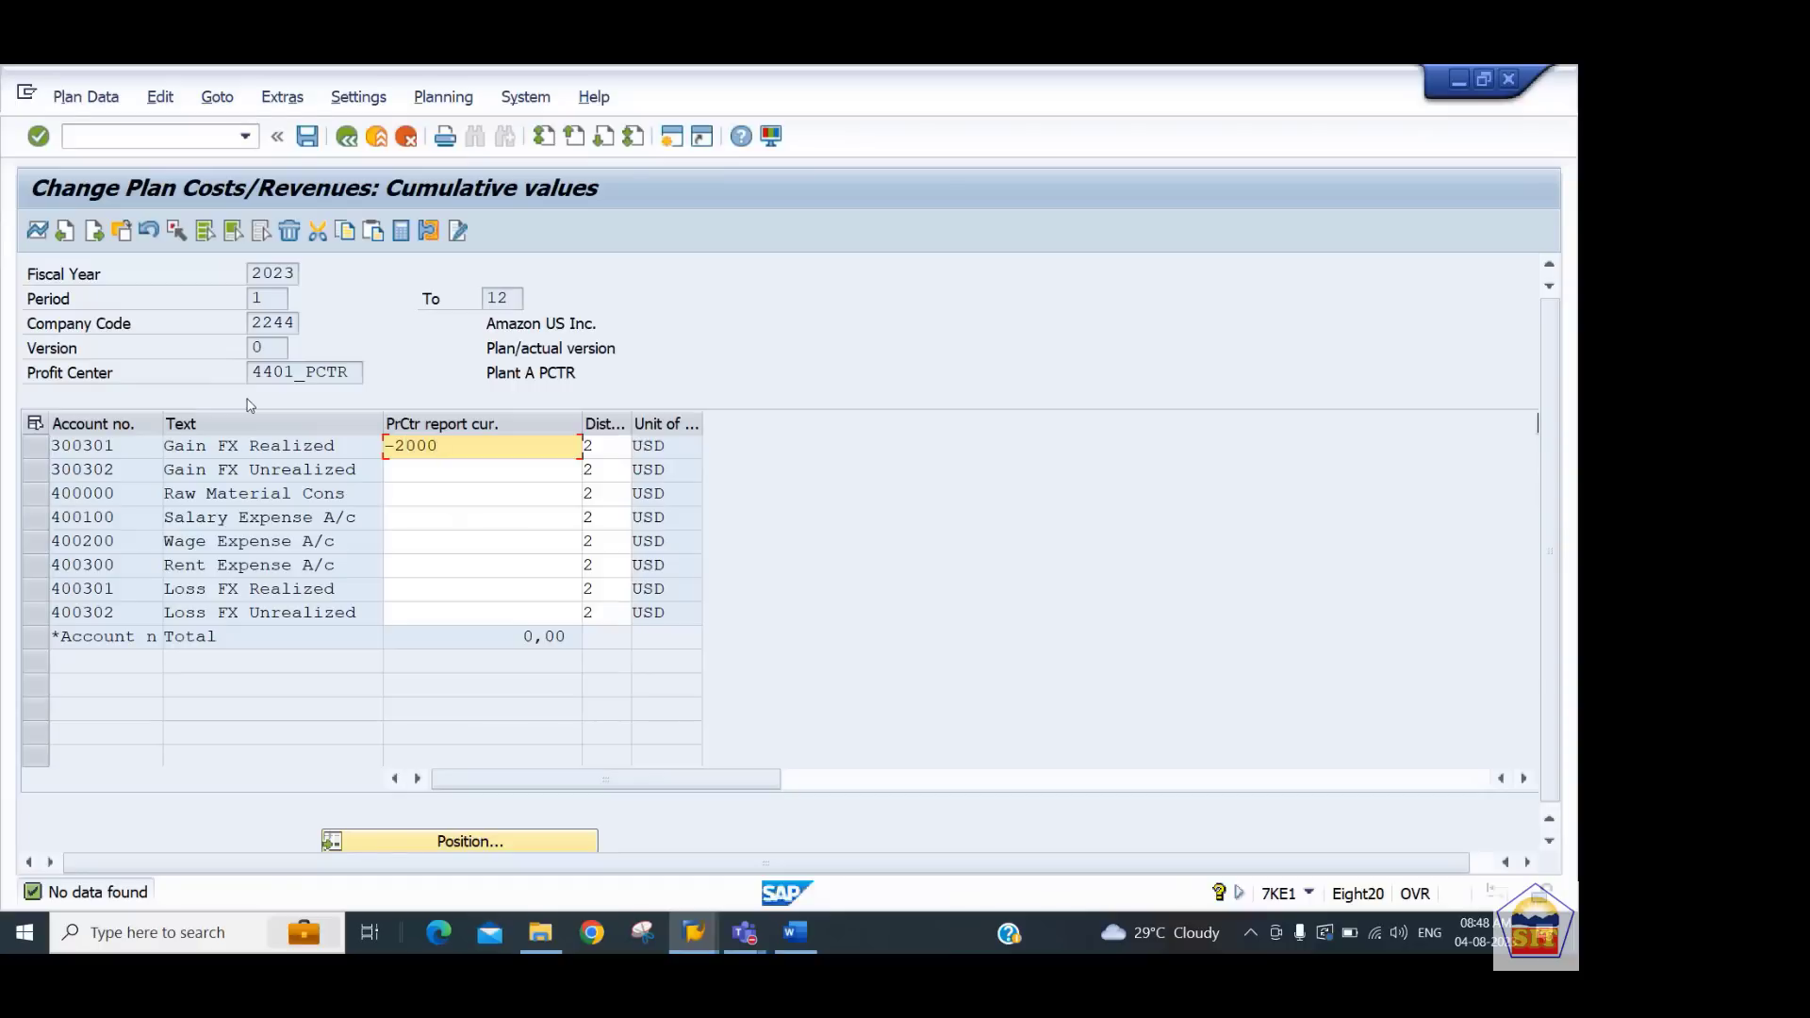
pyautogui.press('Down')
pyautogui.write('-')
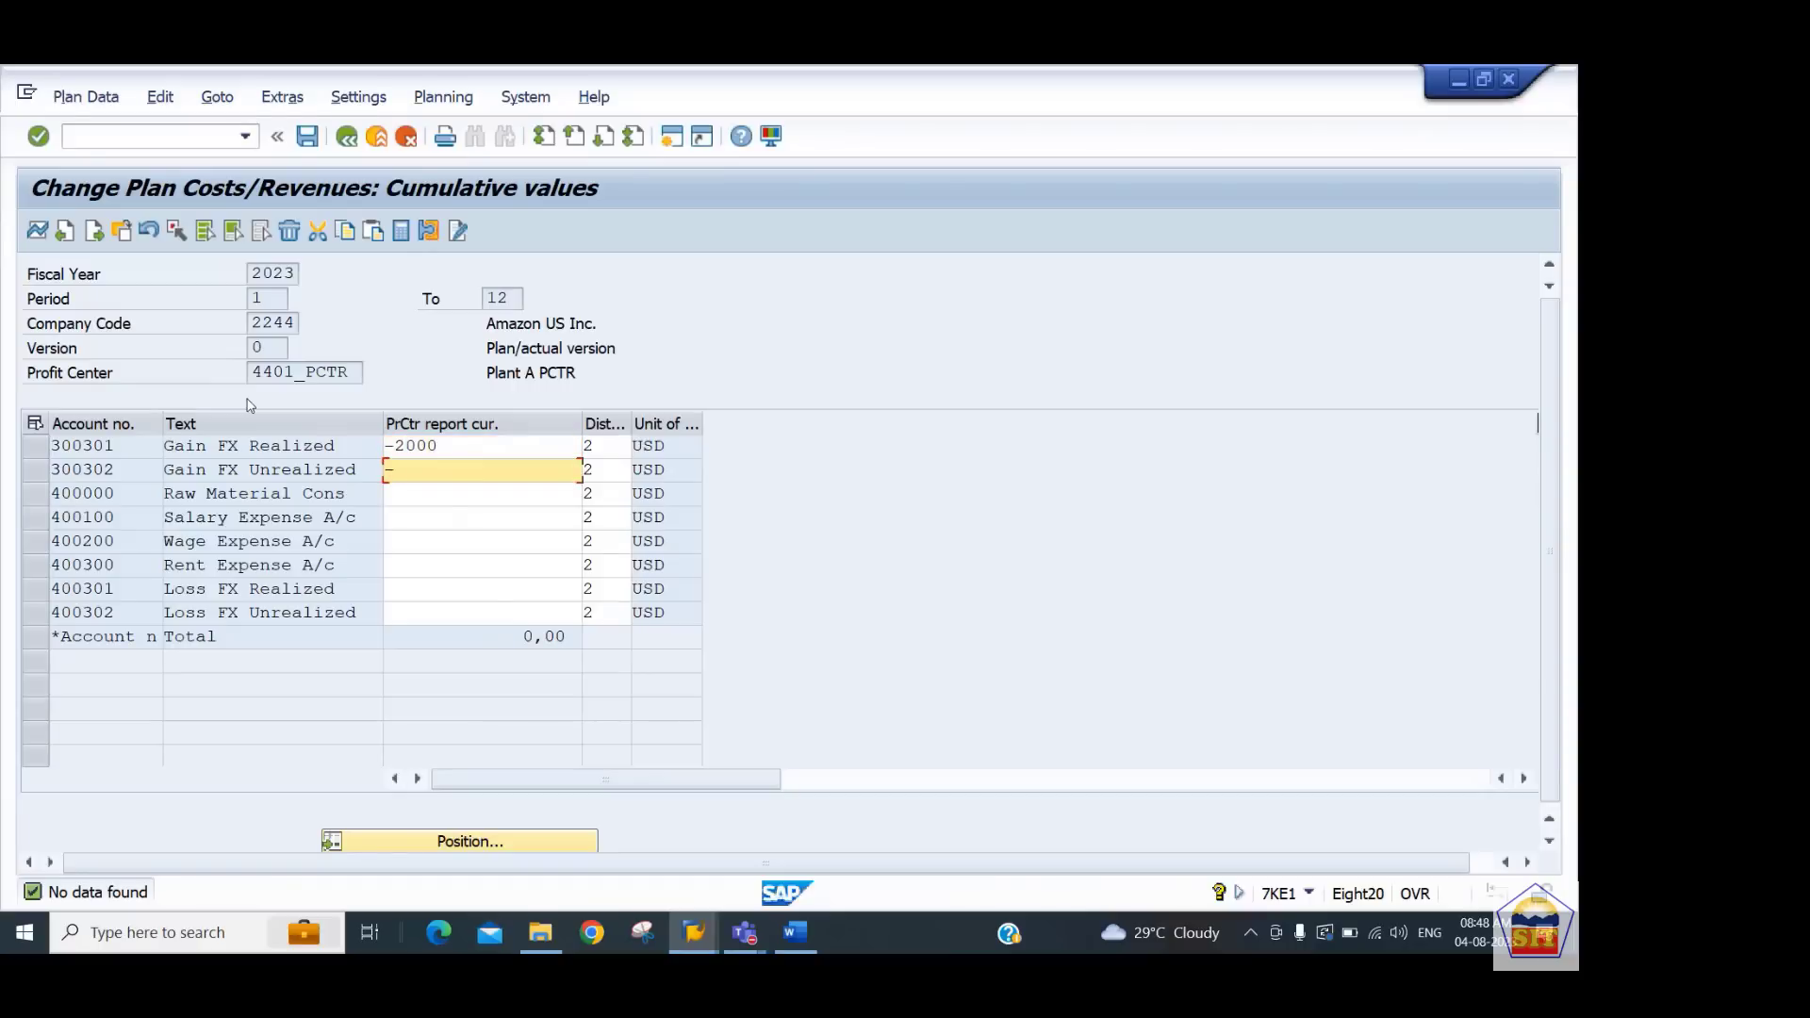
pyautogui.write('3000')
pyautogui.press('Down')
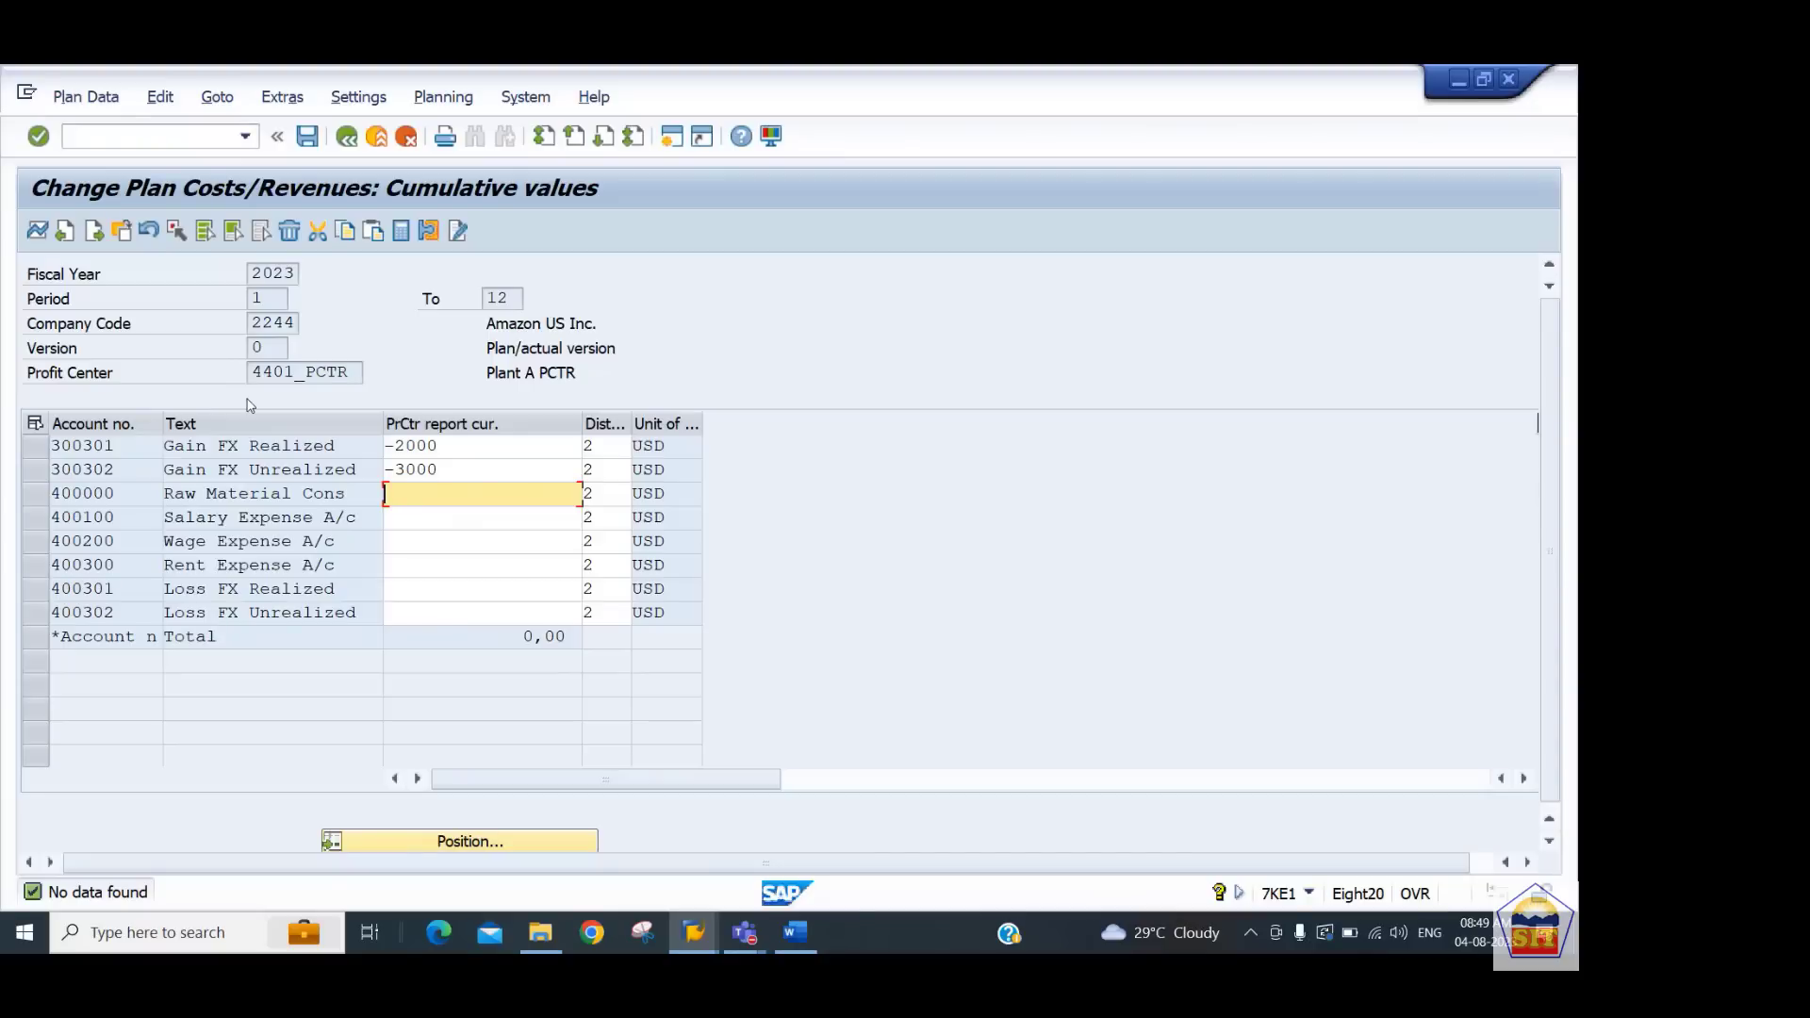
# Enter planned amounts of 4000, 5000, 6000, 8000, 1000 and 1500 for accounts 400000 through 400302
pyautogui.write('4000')
pyautogui.press('Down')
pyautogui.write('5000')
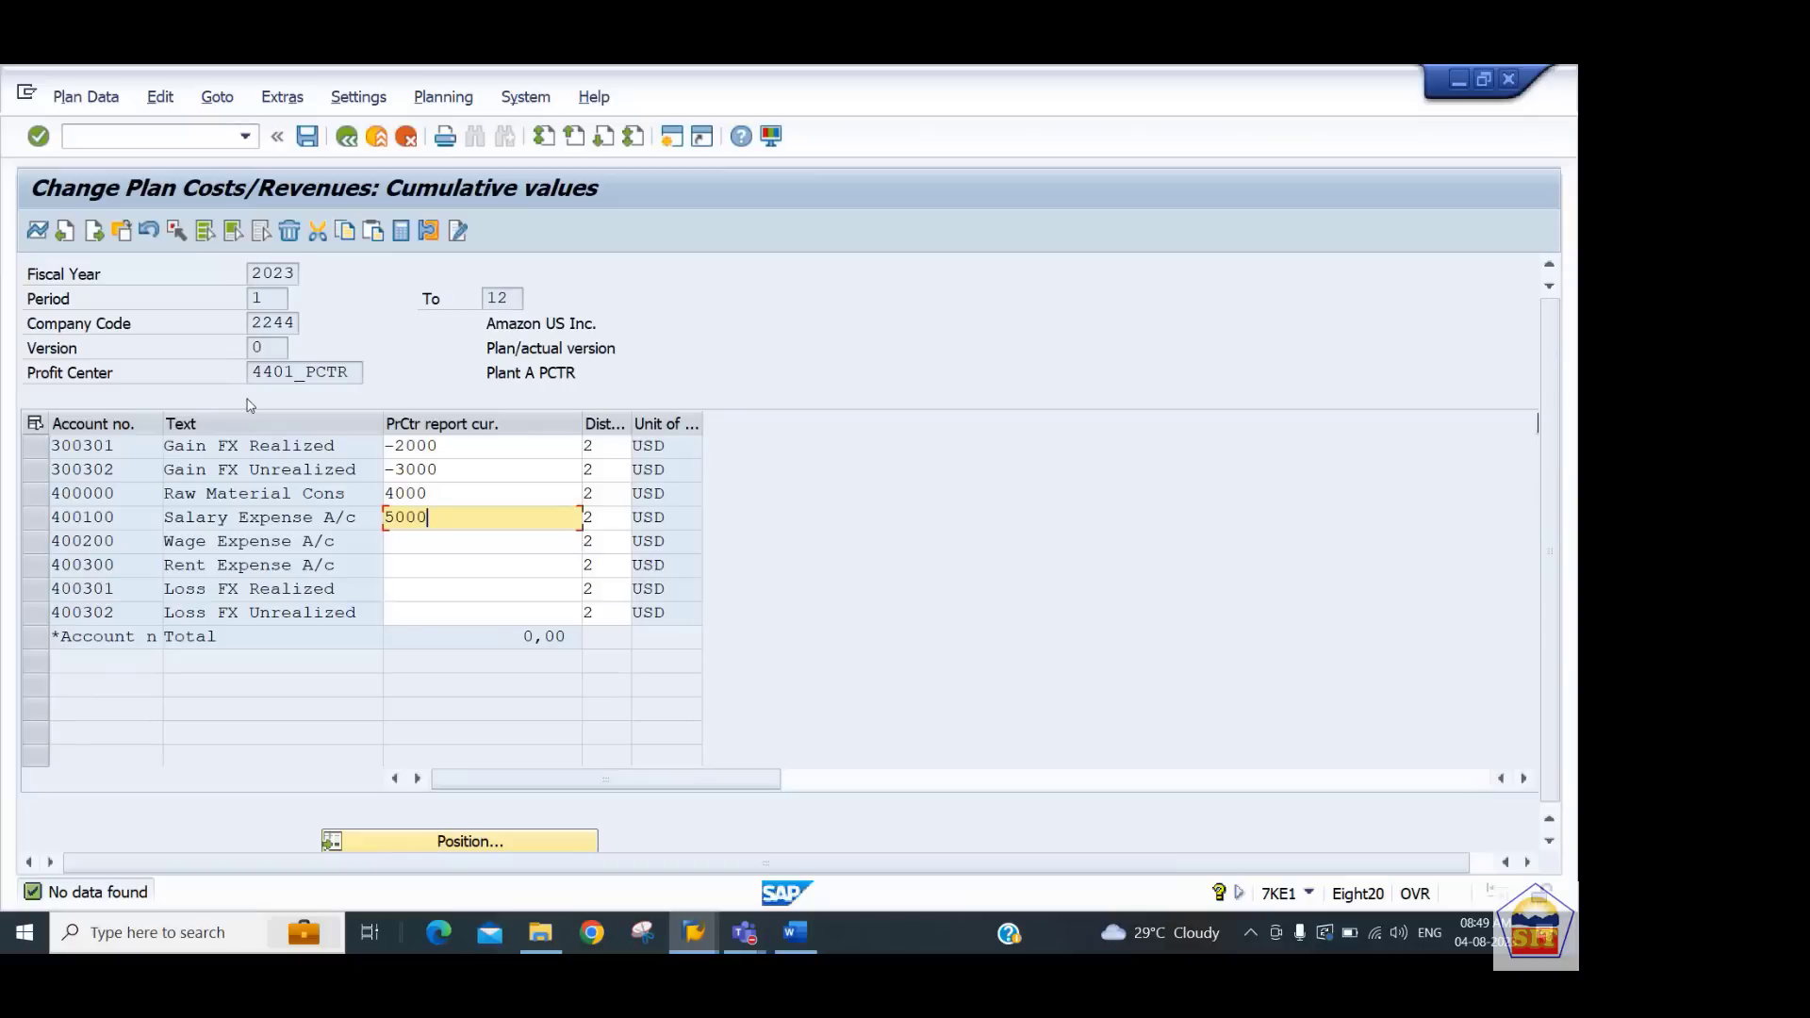
pyautogui.press('Down')
pyautogui.write('6000')
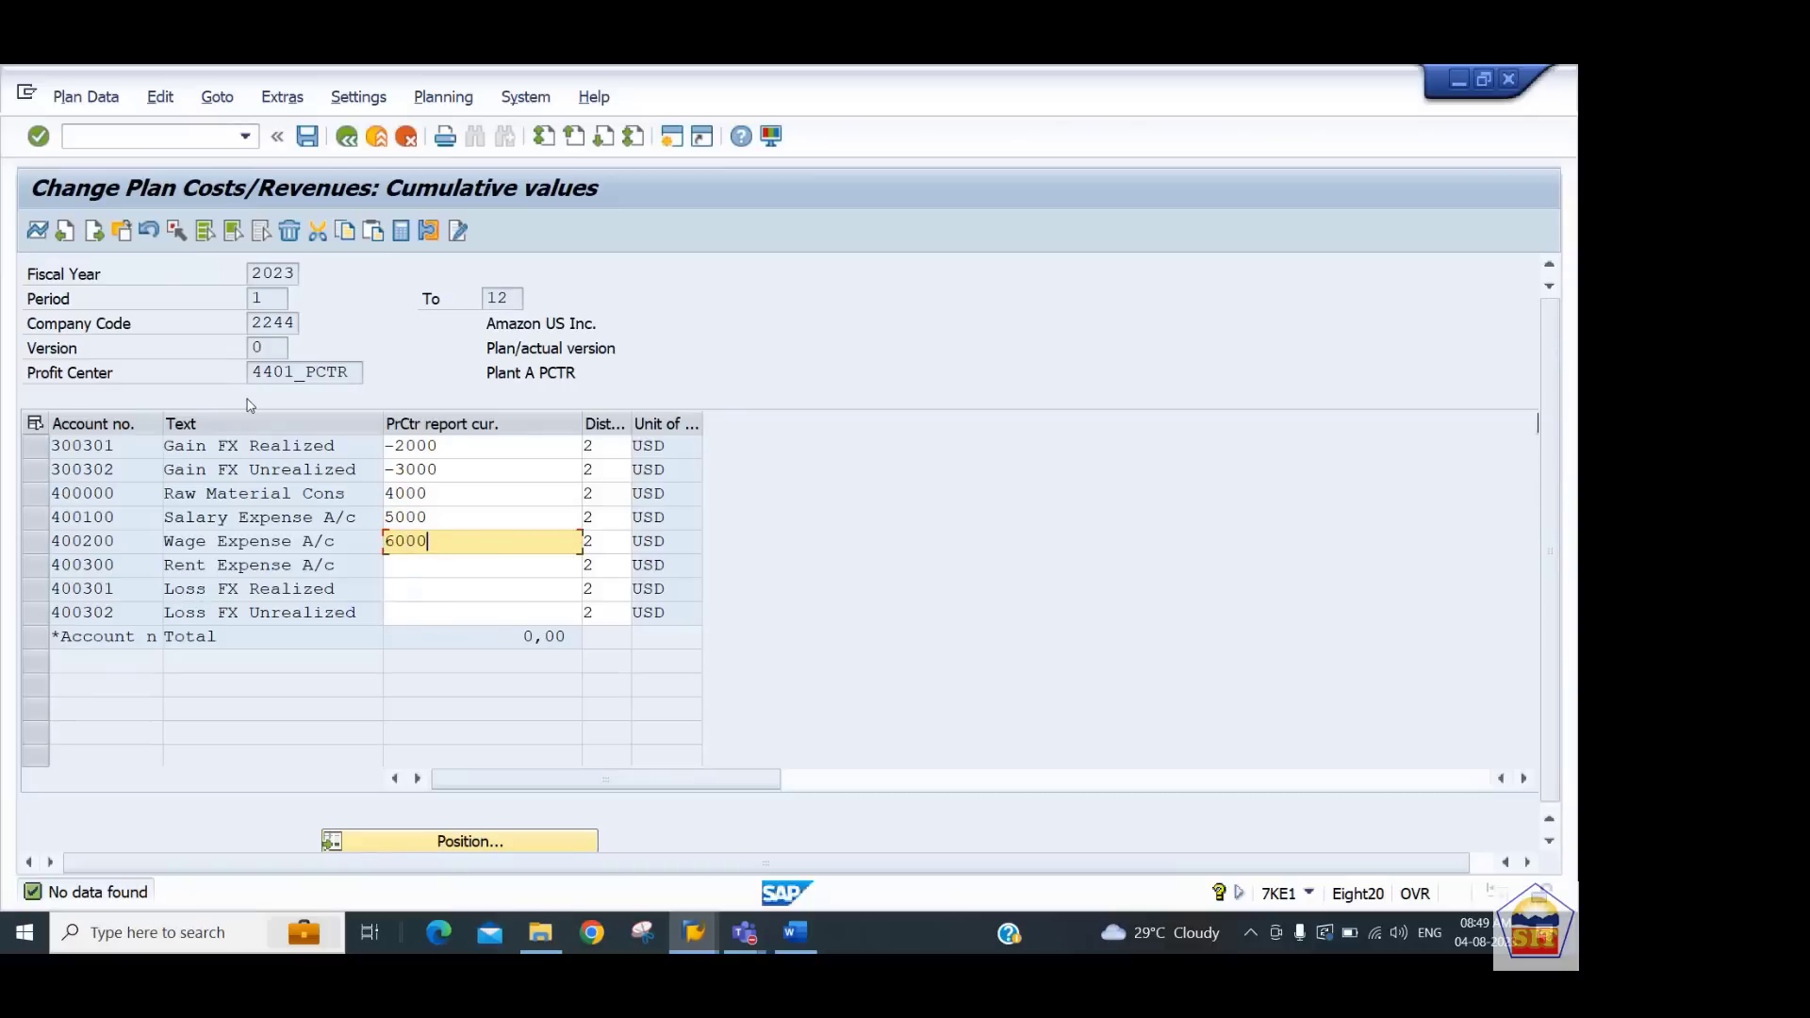
pyautogui.press('Down')
pyautogui.write('8000')
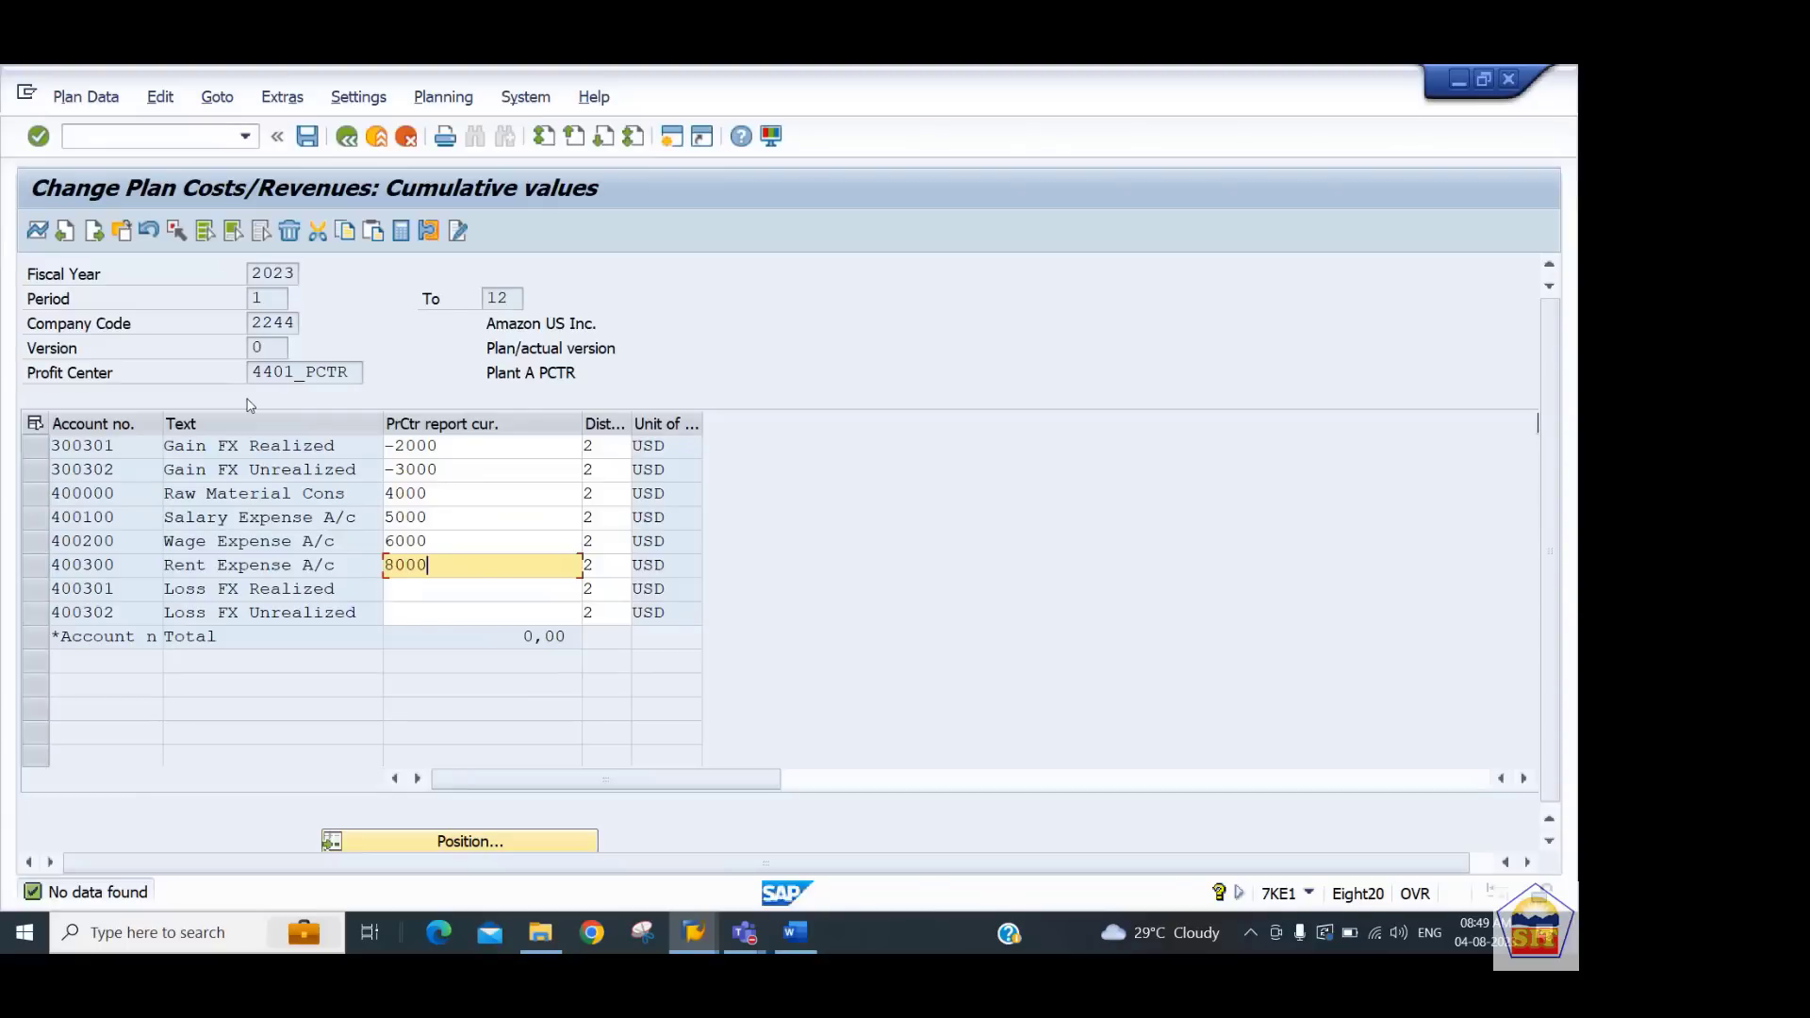
pyautogui.press('Down')
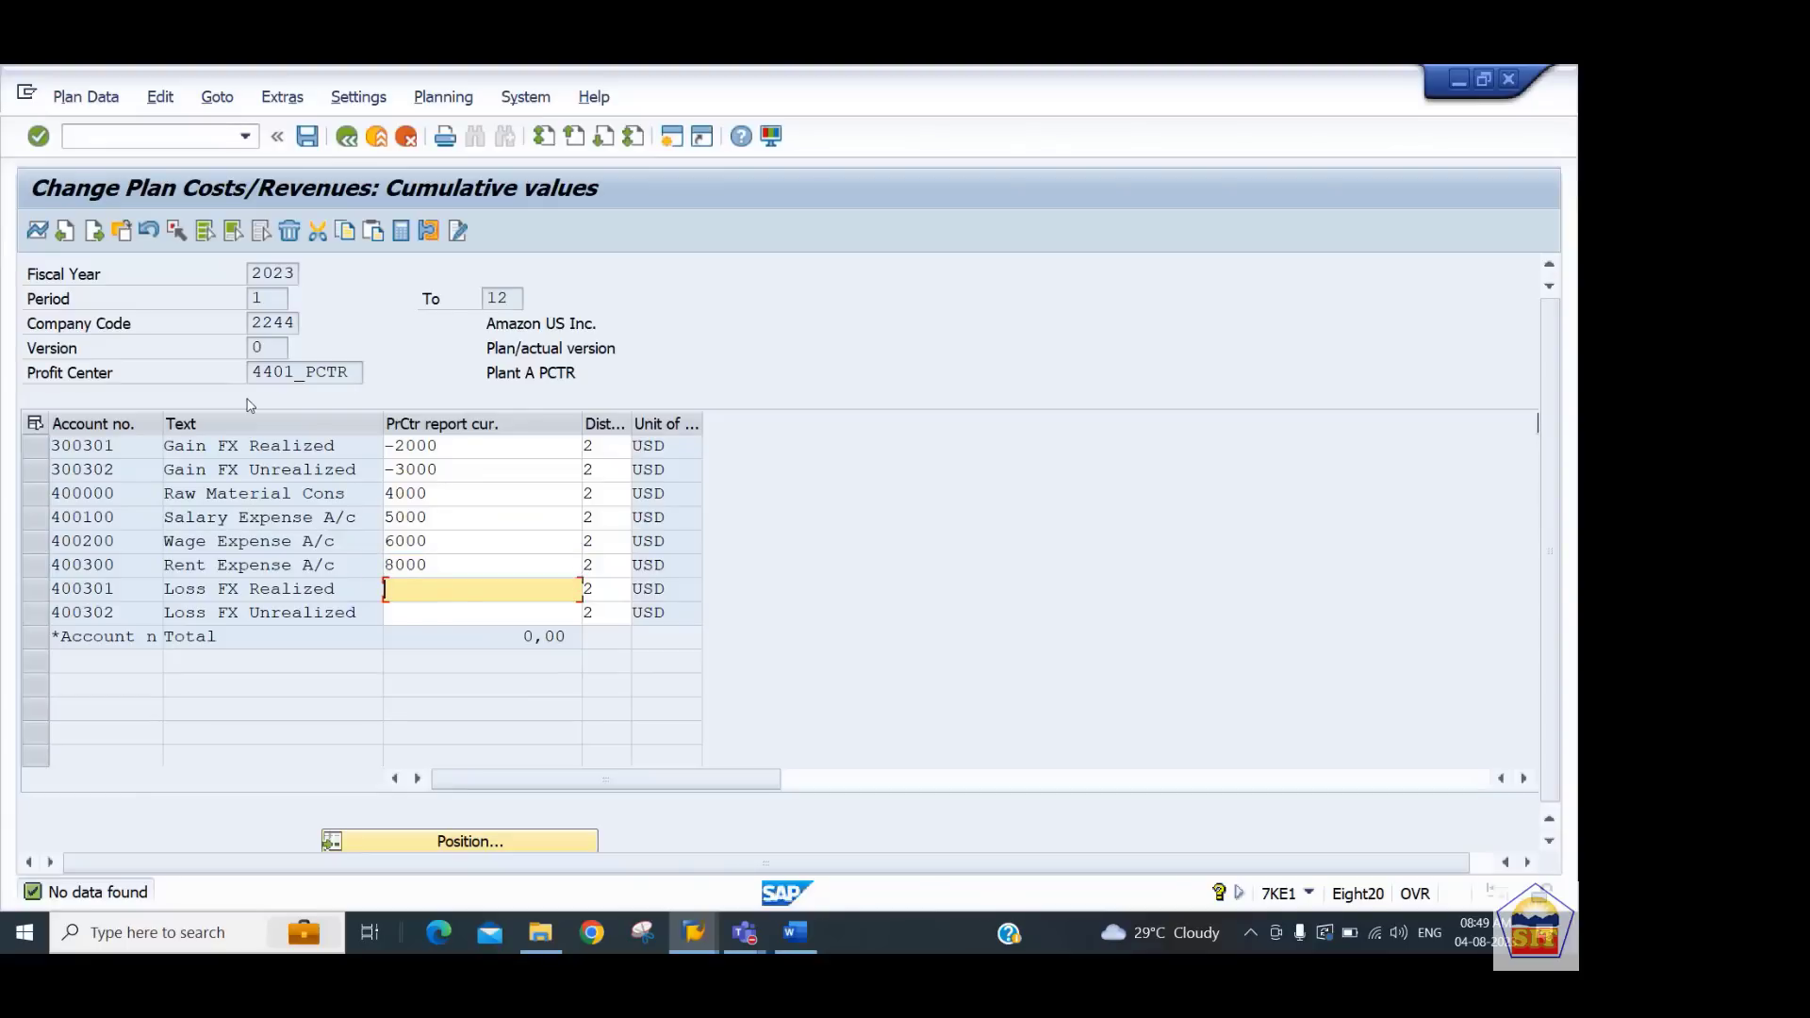
pyautogui.write('1000')
pyautogui.press('Down')
pyautogui.write('1')
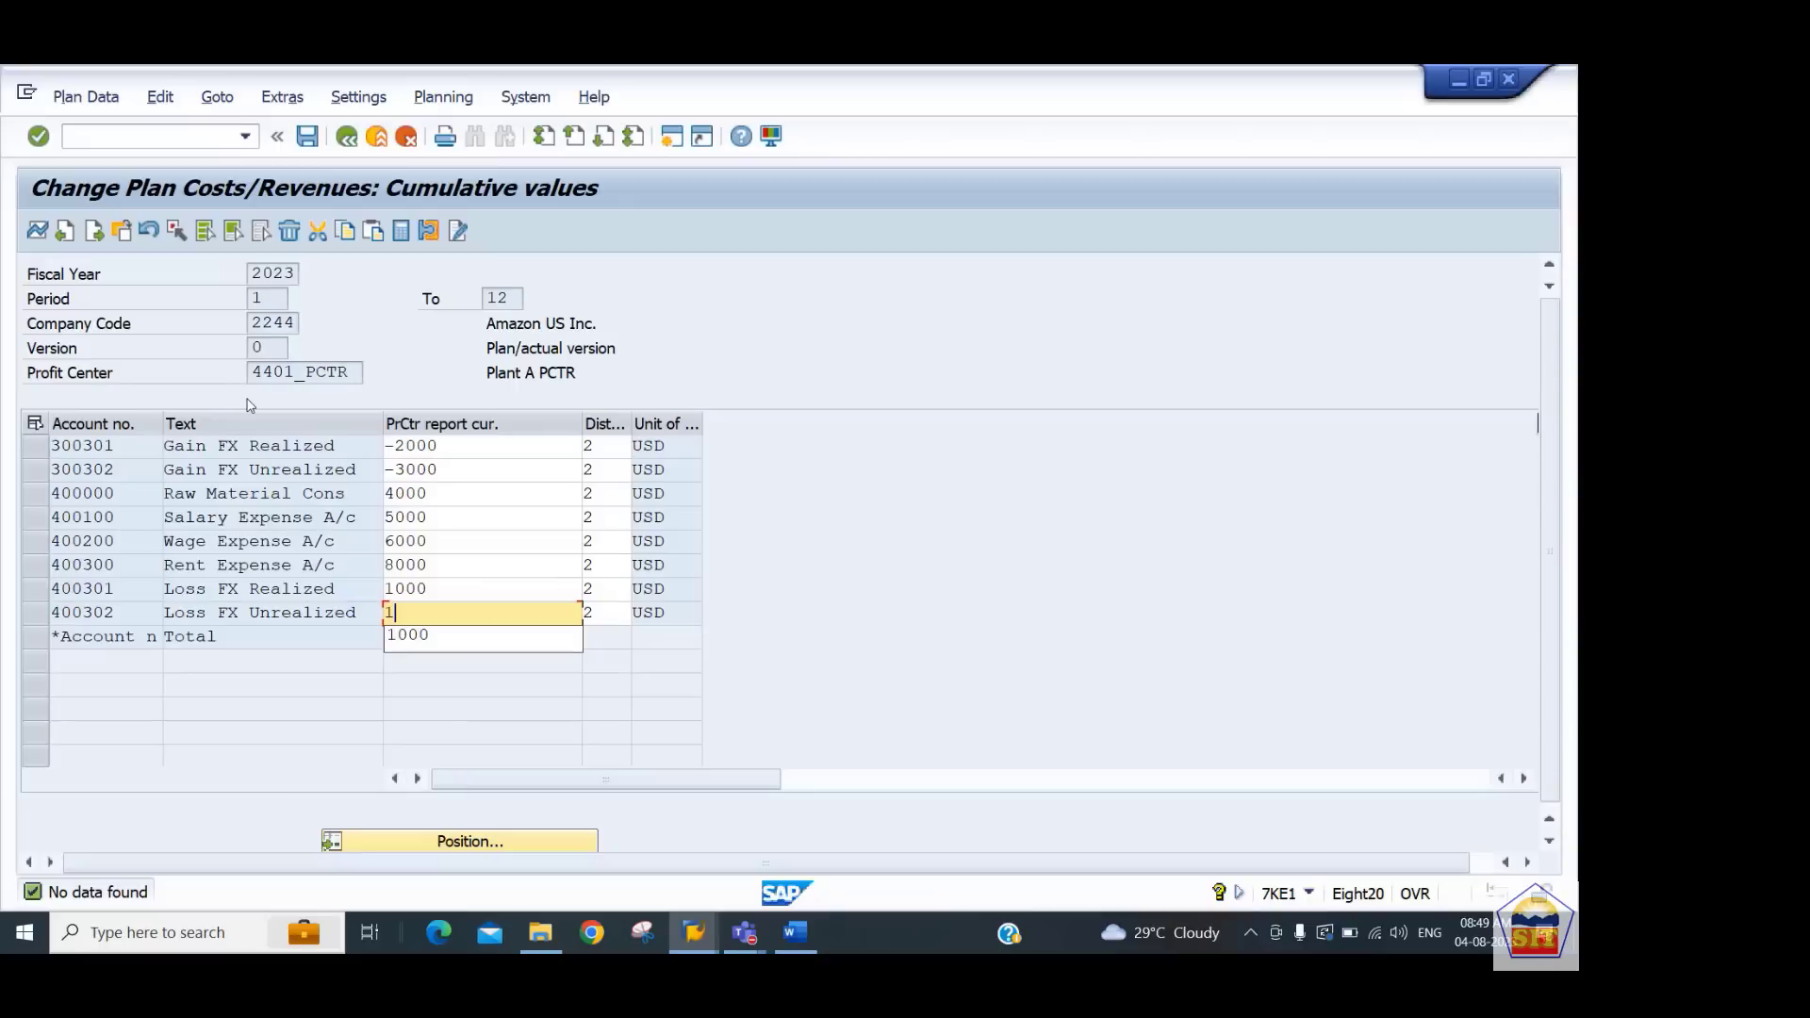
pyautogui.write('500')
pyautogui.press('Return')
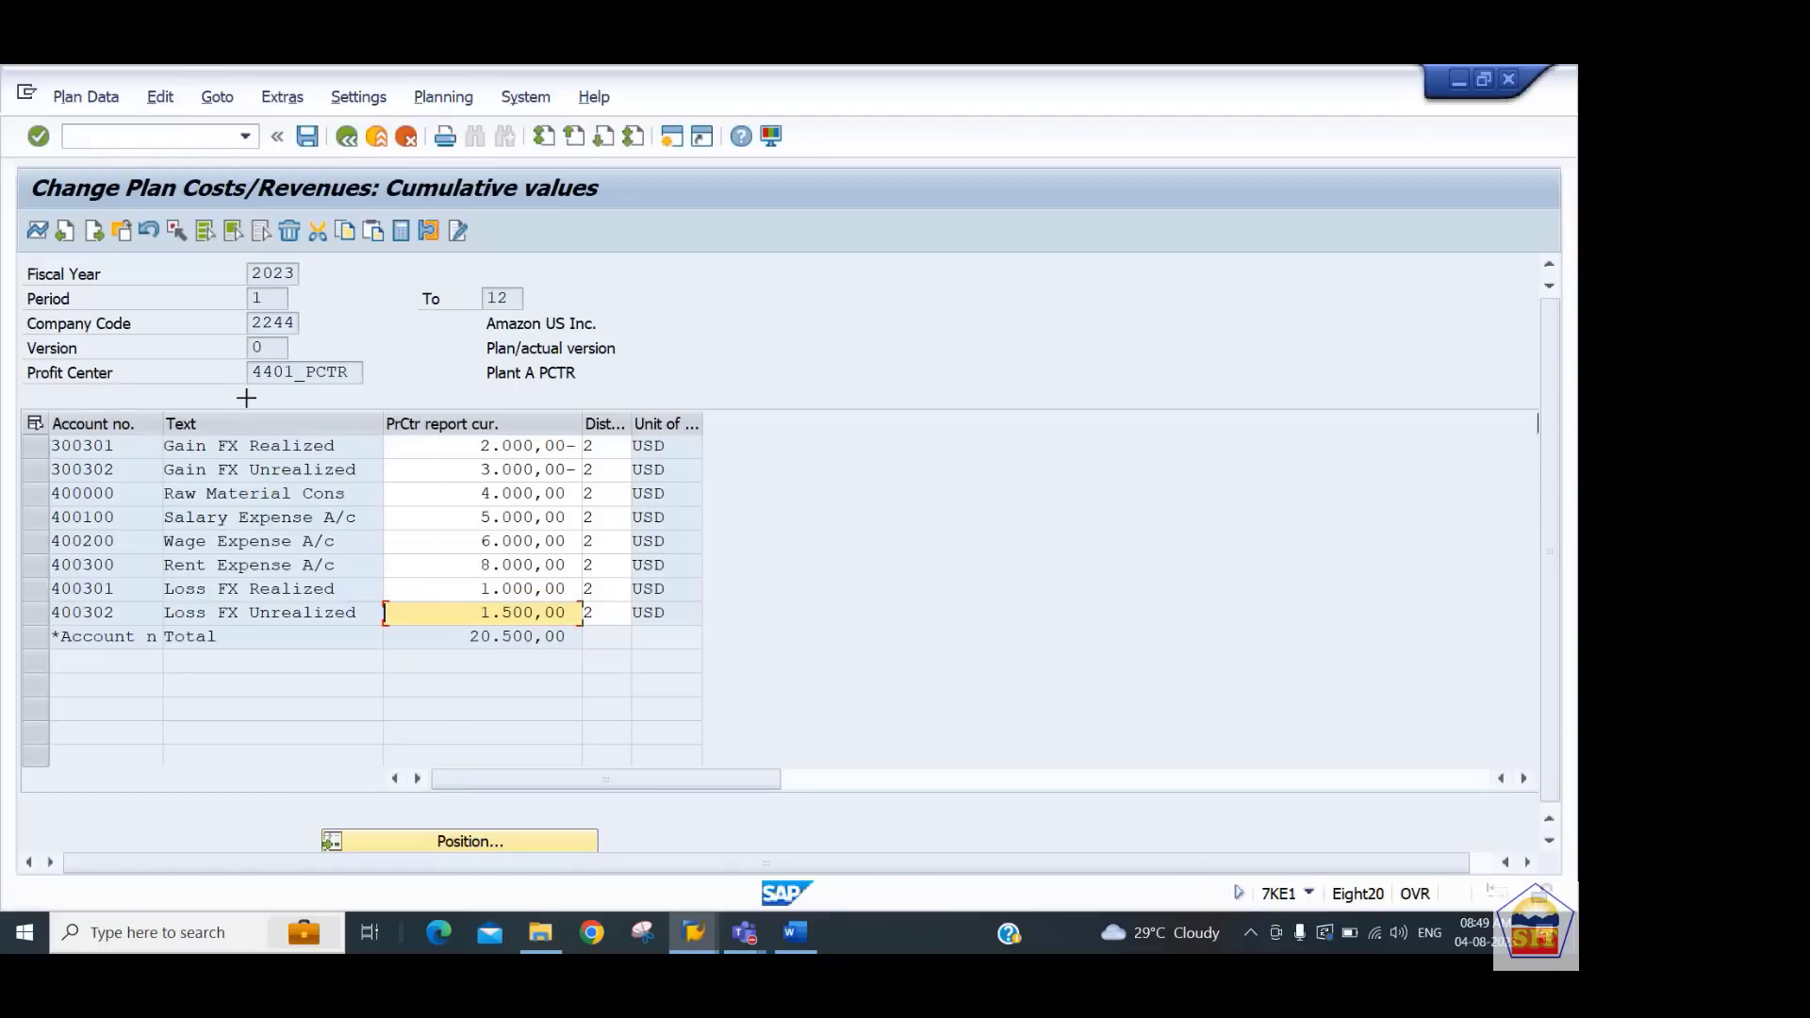
# Copy all planned amounts in the column and save the plan for profit center 4401_PCTR
pyautogui.hotkey('ctrl', 'y')
pyautogui.moveTo(427, 446); pyautogui.dragTo(531, 608)
pyautogui.hotkey('ctrl', 'c')
pyautogui.click(307, 137)
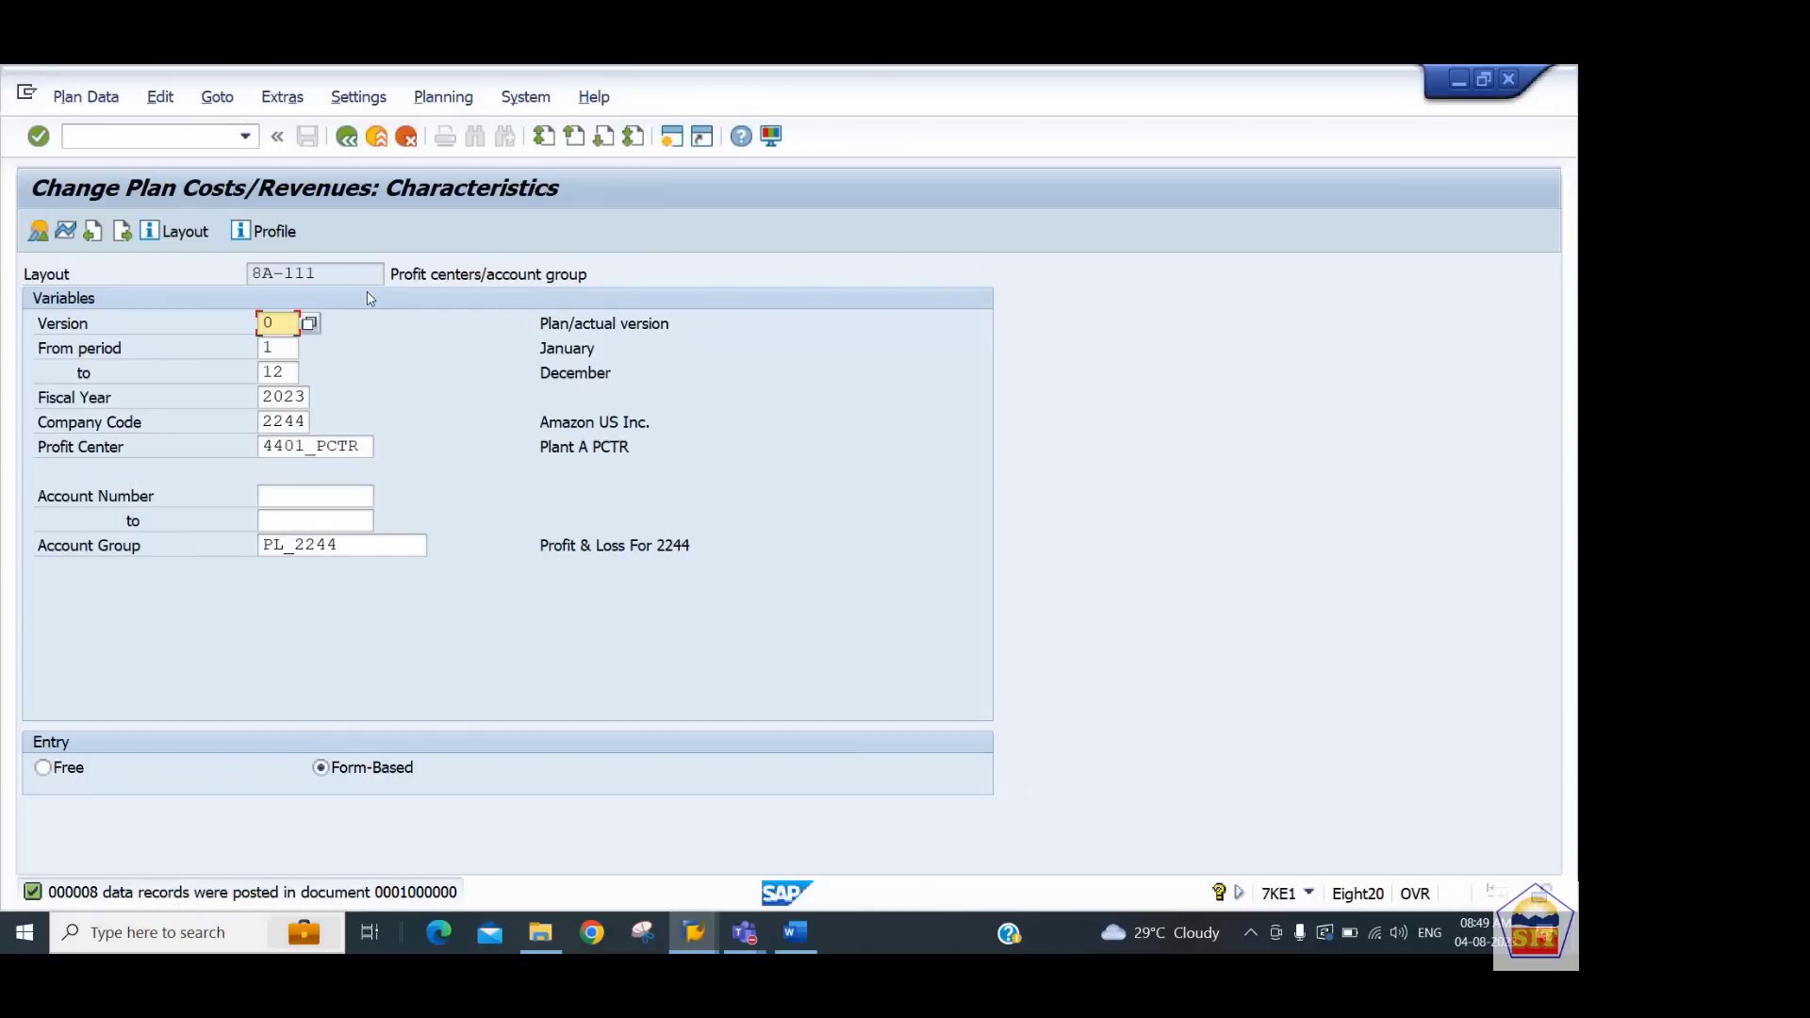
# Open the plan entry overview for profit center 4402_PCTR with the same account group and year
pyautogui.press('Tab')
pyautogui.press('Tab')
pyautogui.press('Tab')
pyautogui.press('Tab')
pyautogui.press('Tab')
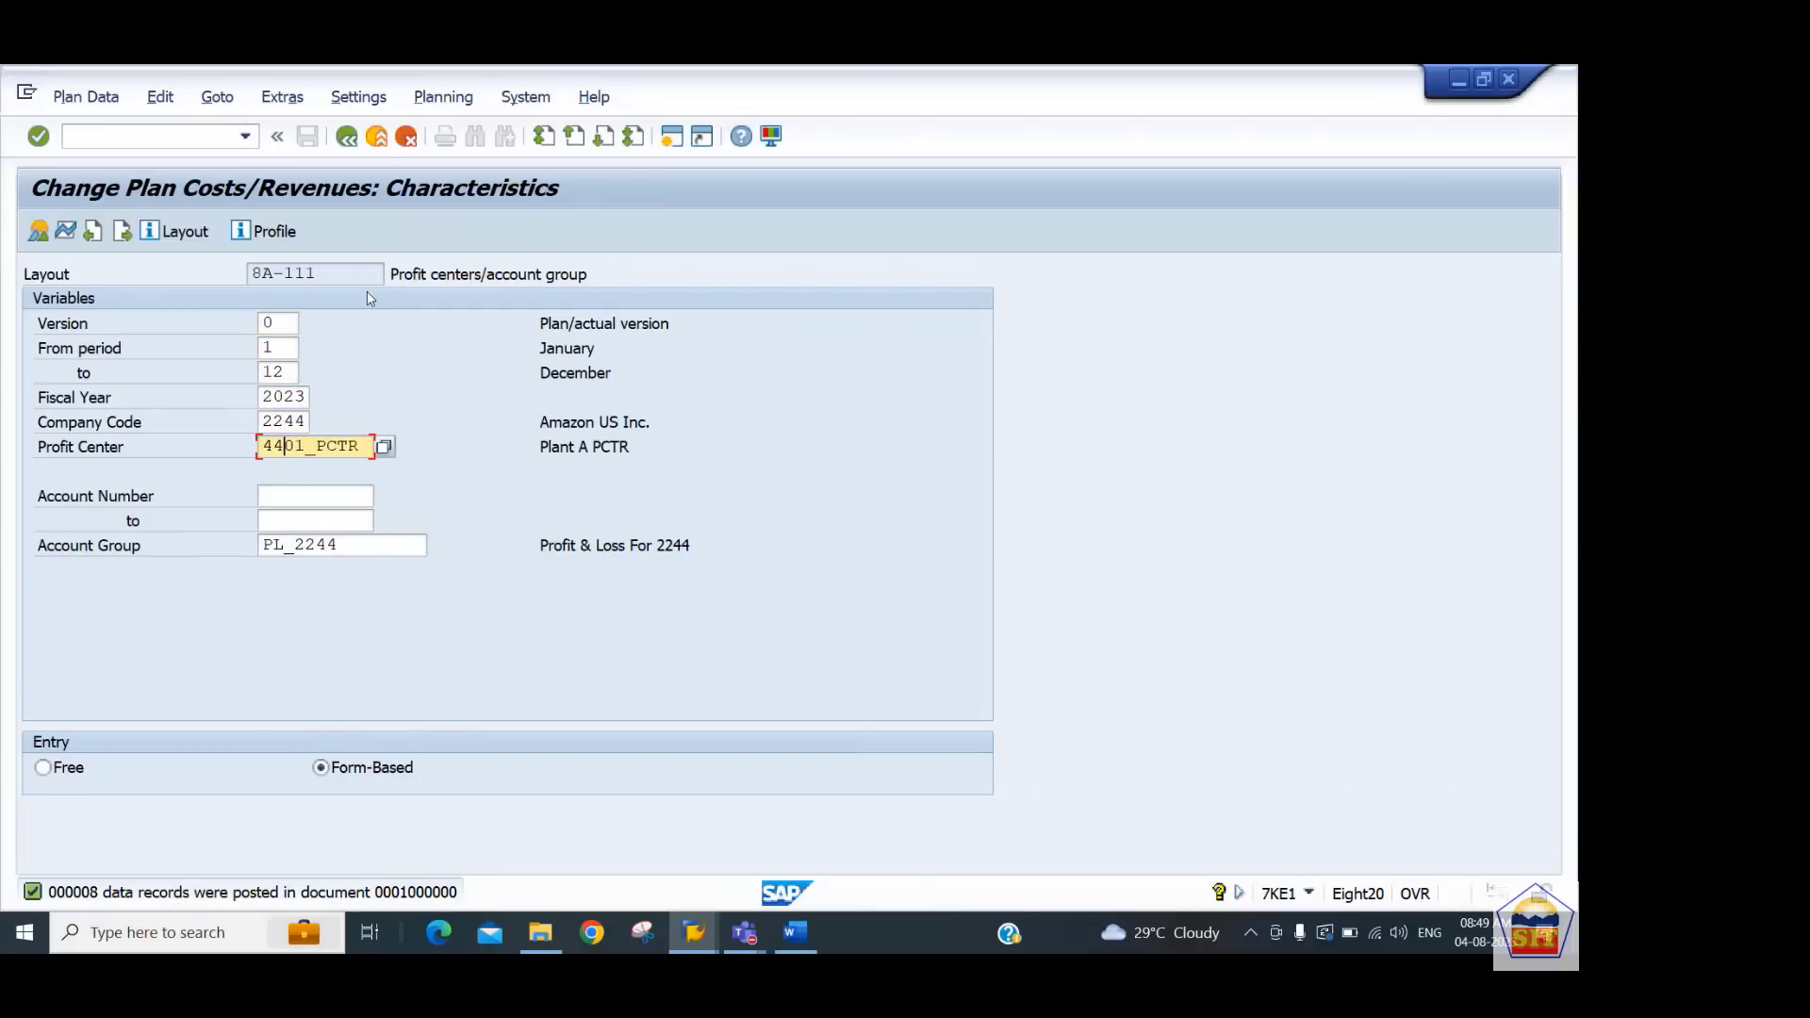
pyautogui.write('2')
pyautogui.click(41, 232)
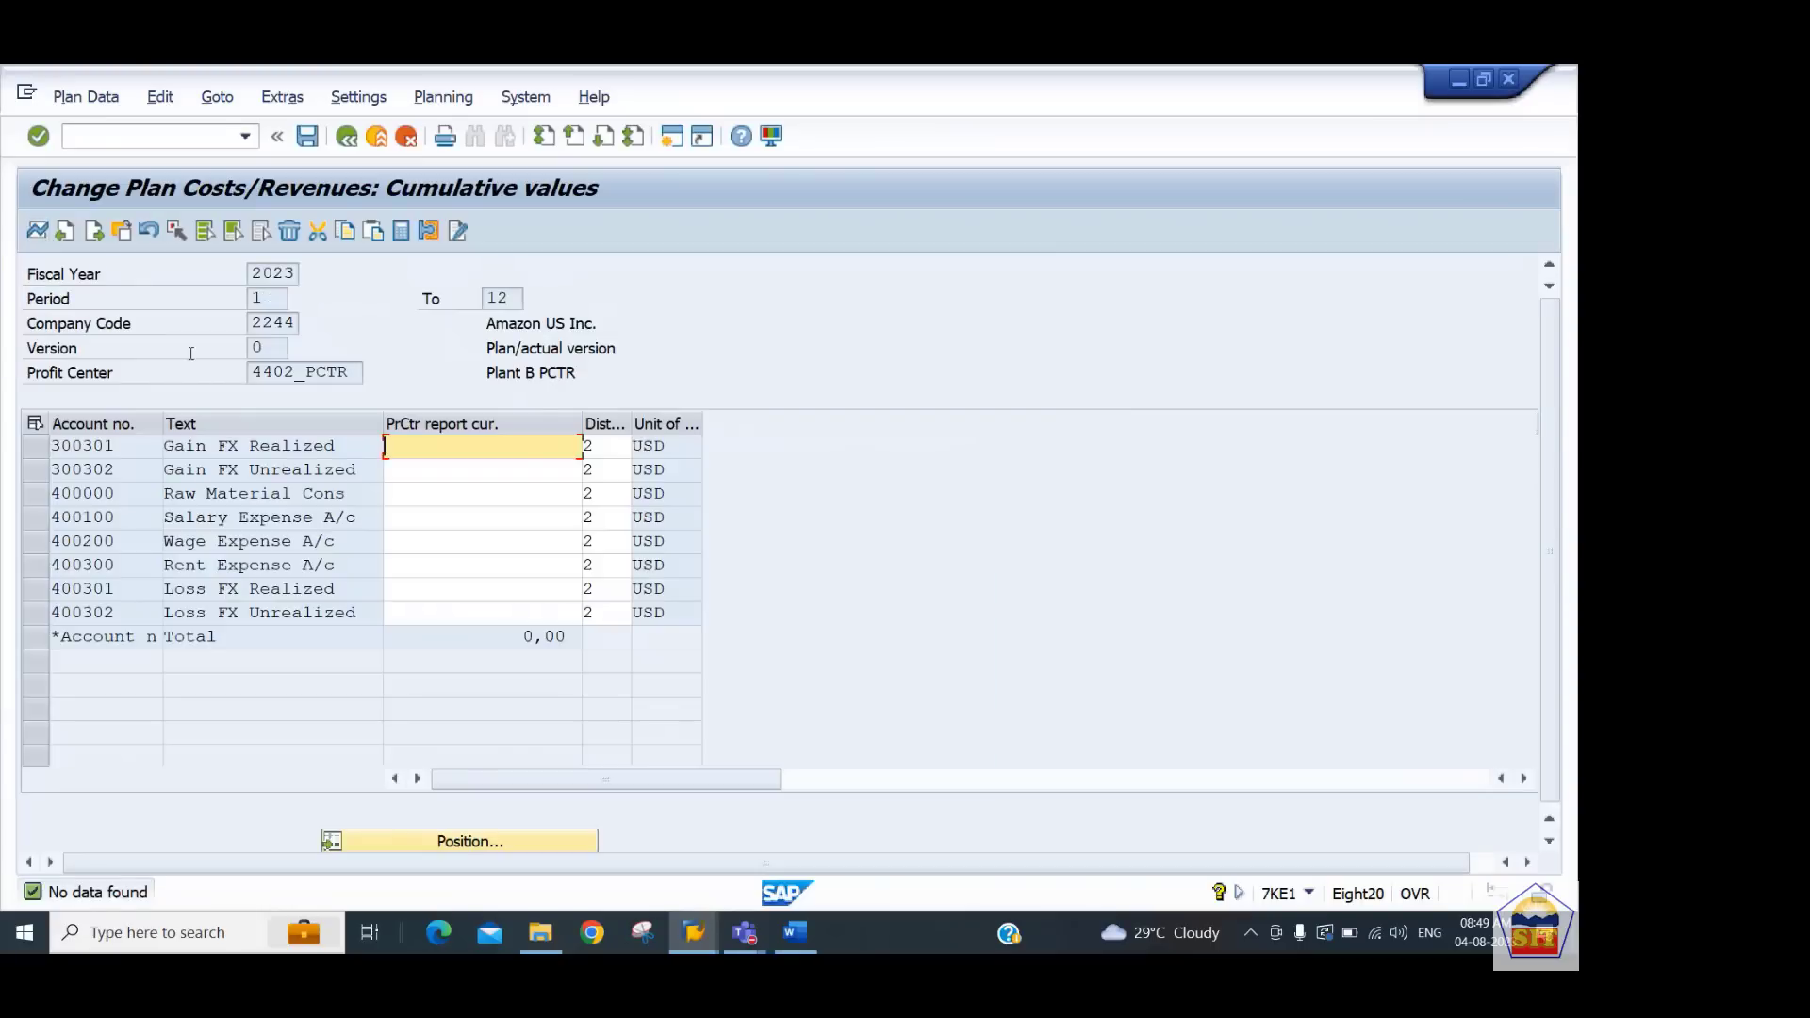
# Paste the copied amounts for 4402_PCTR, change the first five to -1000, -1000, 5000, 7000 and 9000, and save
pyautogui.hotkey('ctrl', 'v')
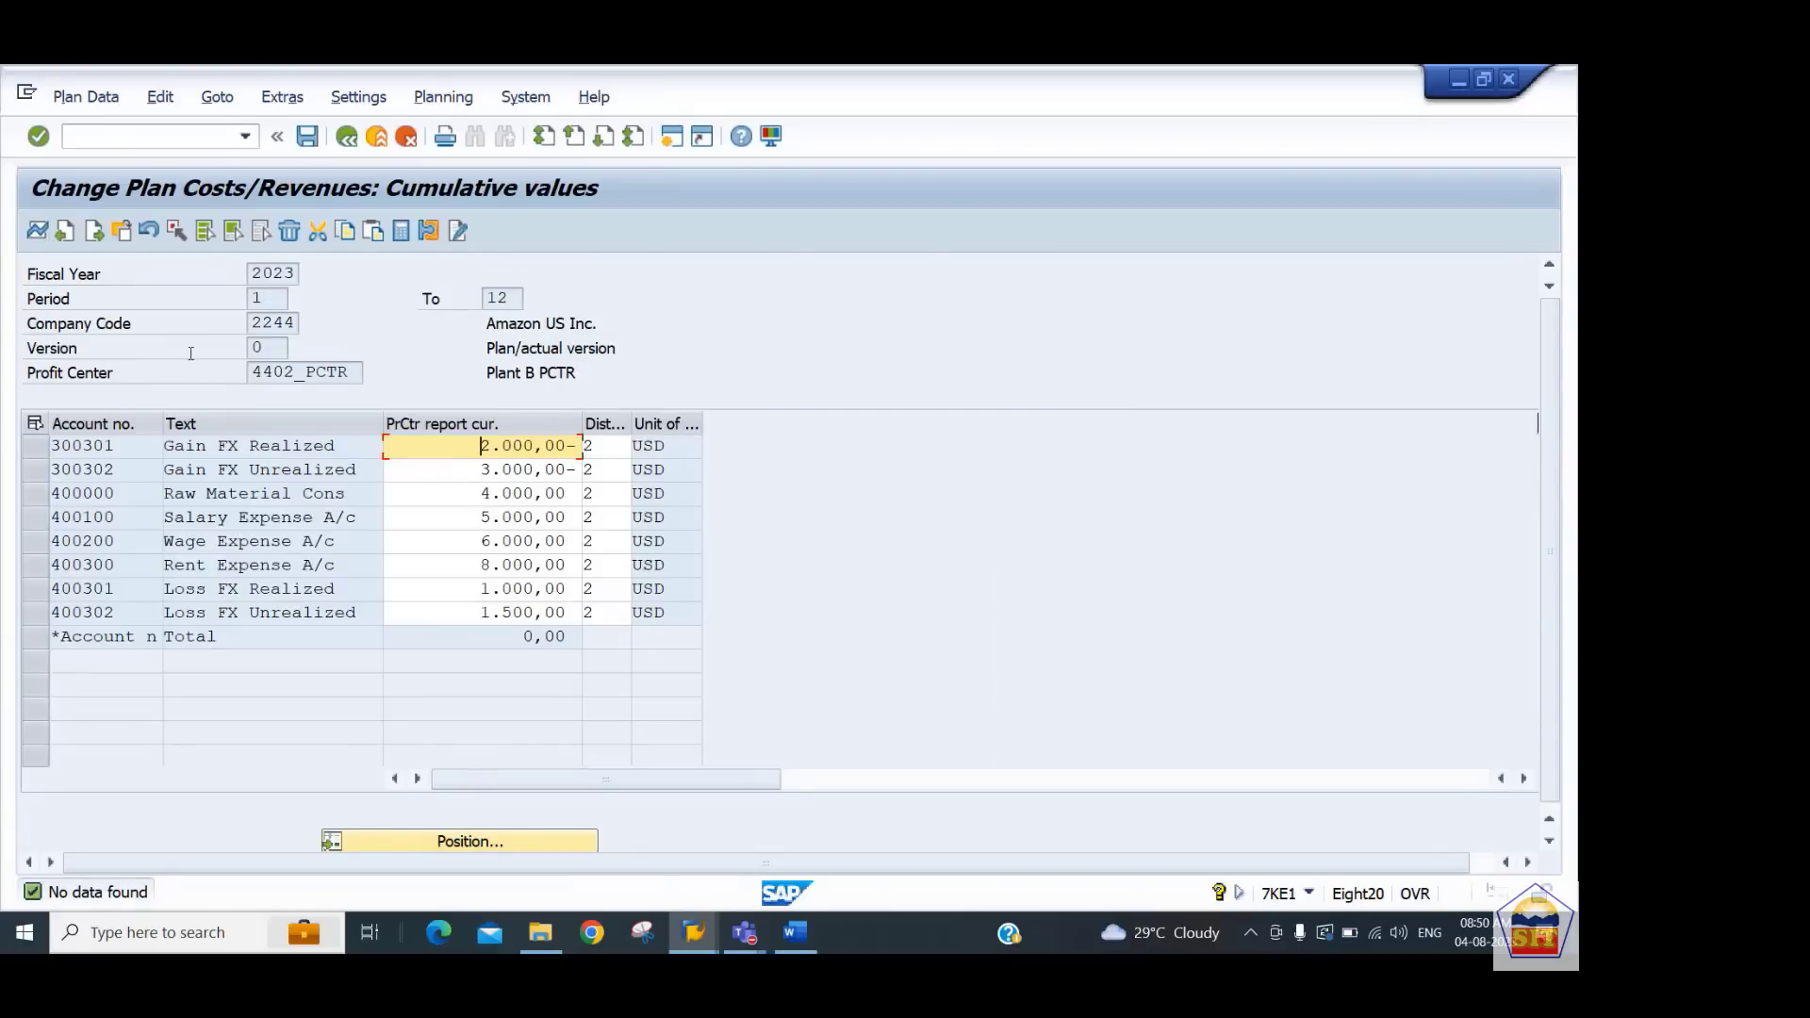
pyautogui.press('Down')
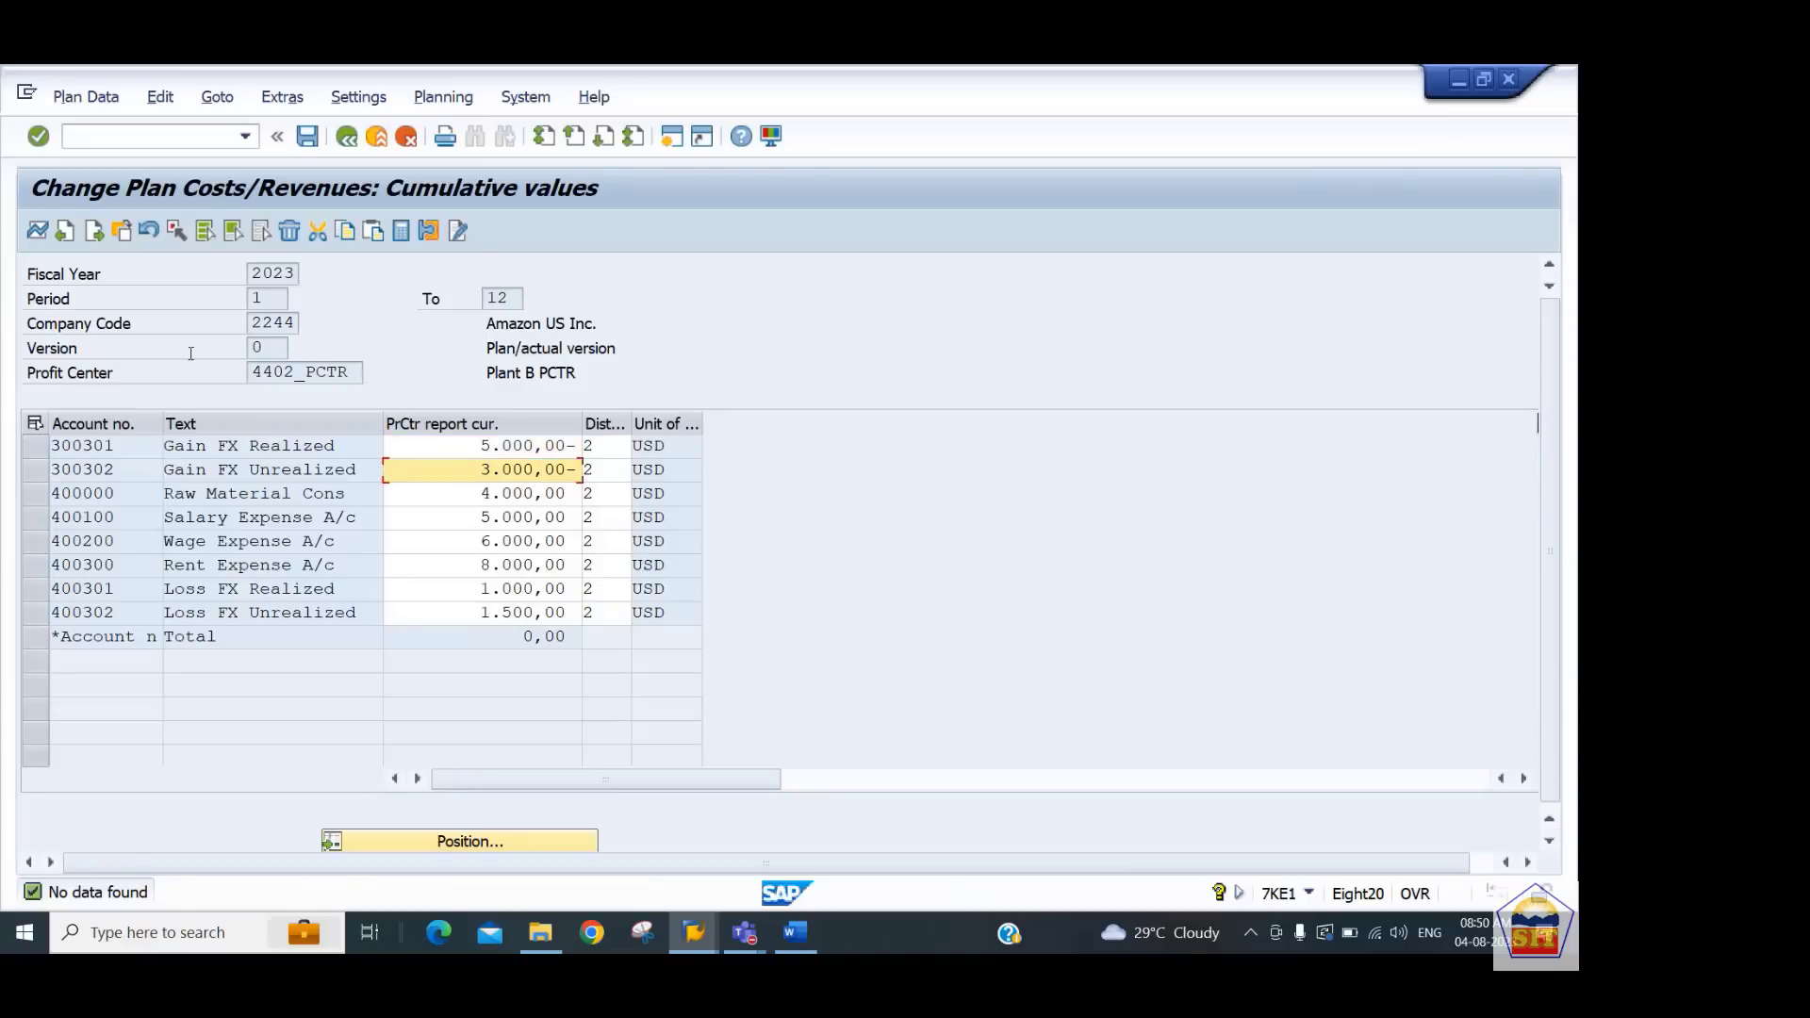
pyautogui.press('Up')
pyautogui.write('5')
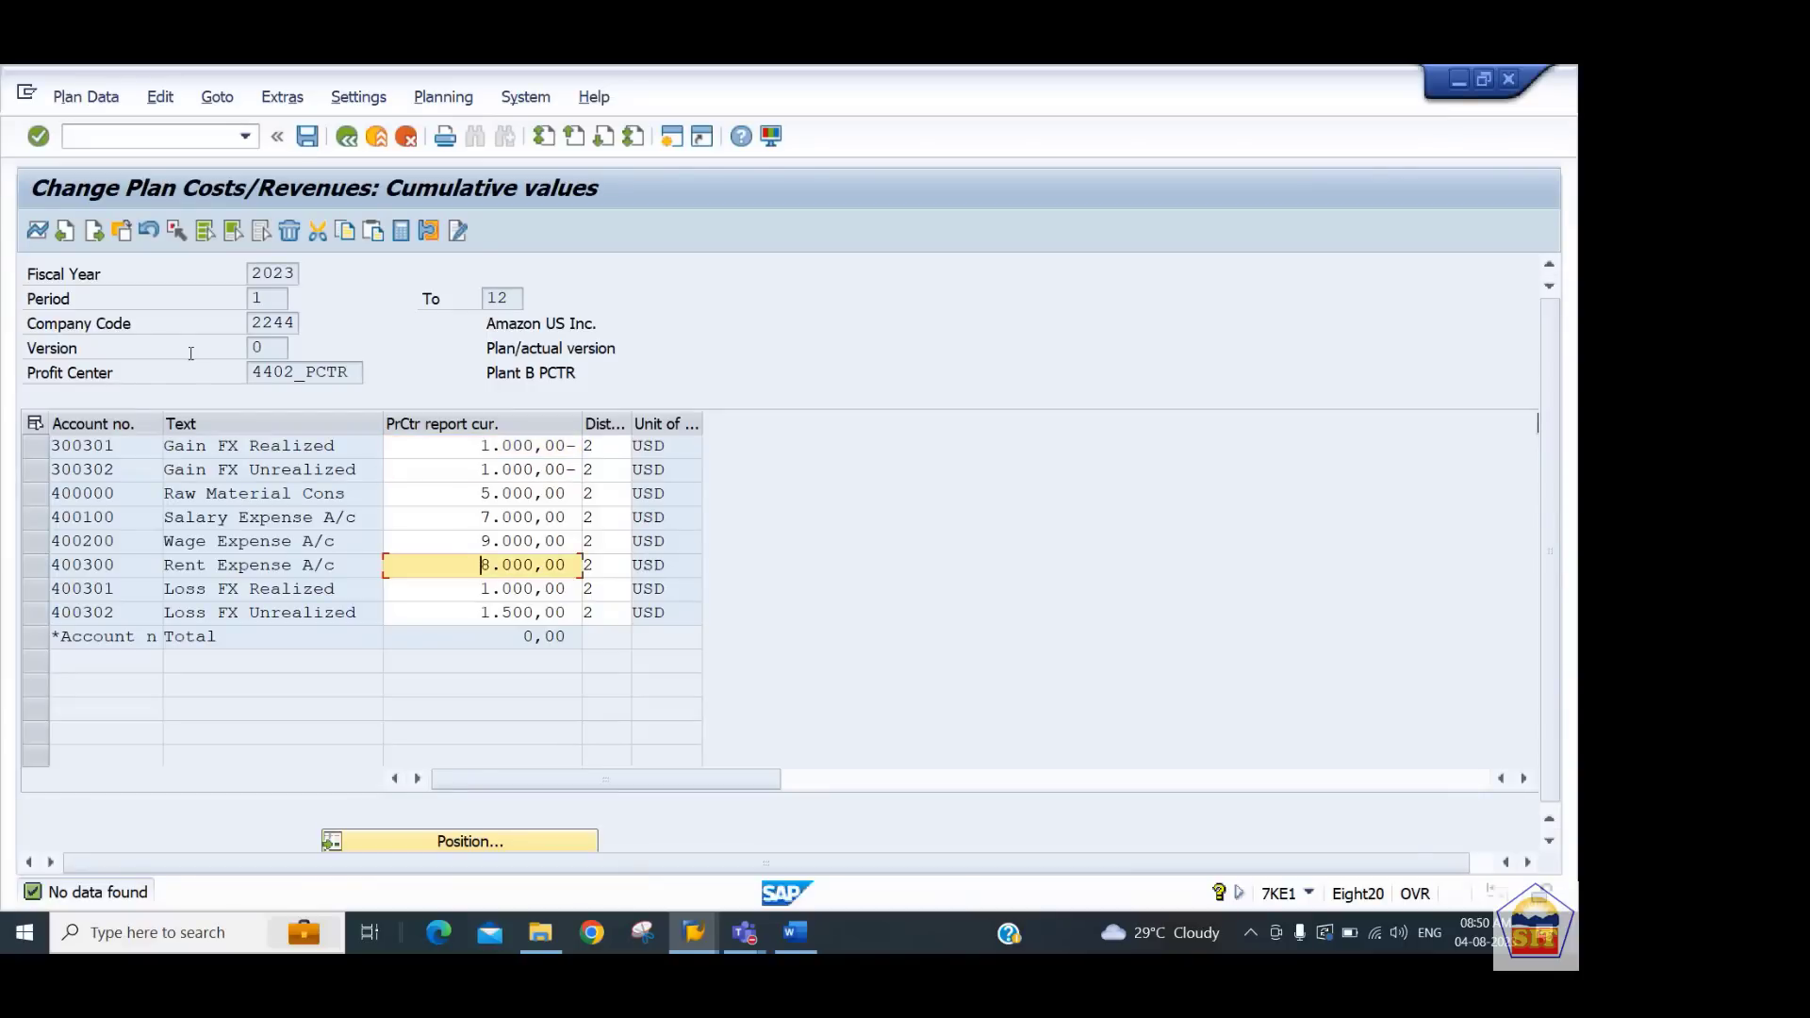
pyautogui.press('Return')
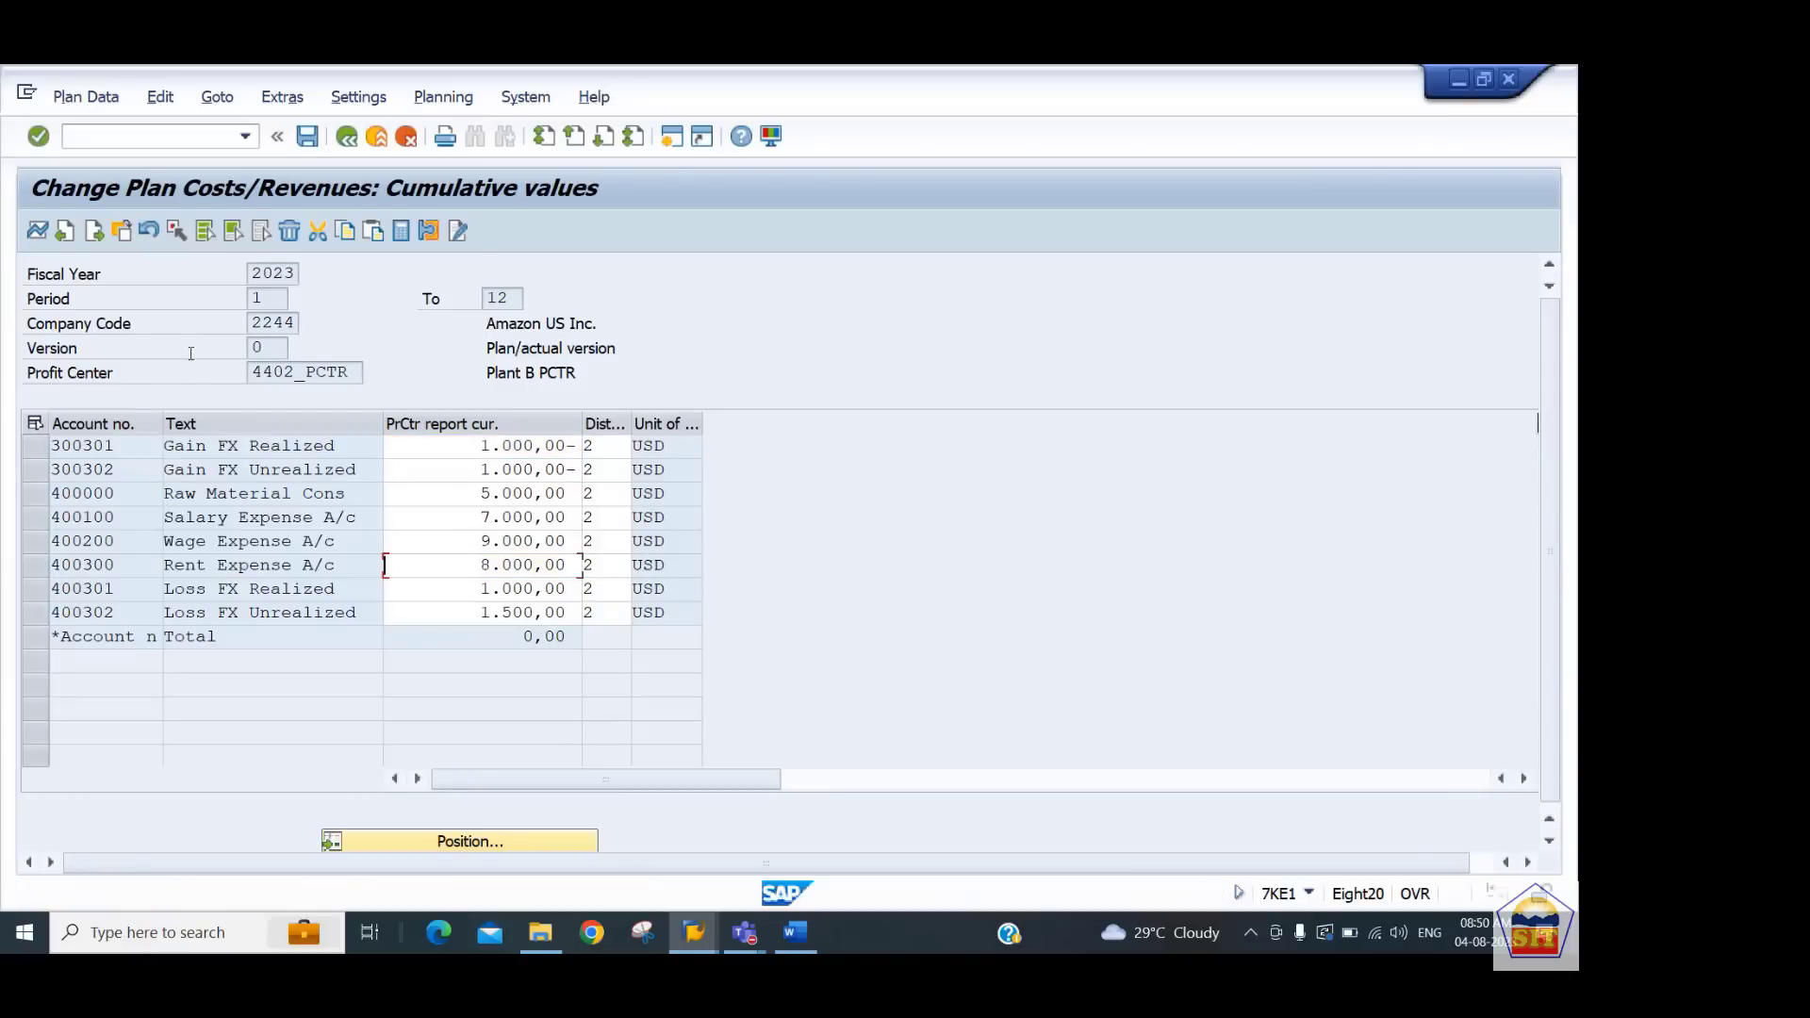
pyautogui.hotkey('ctrl', 's')
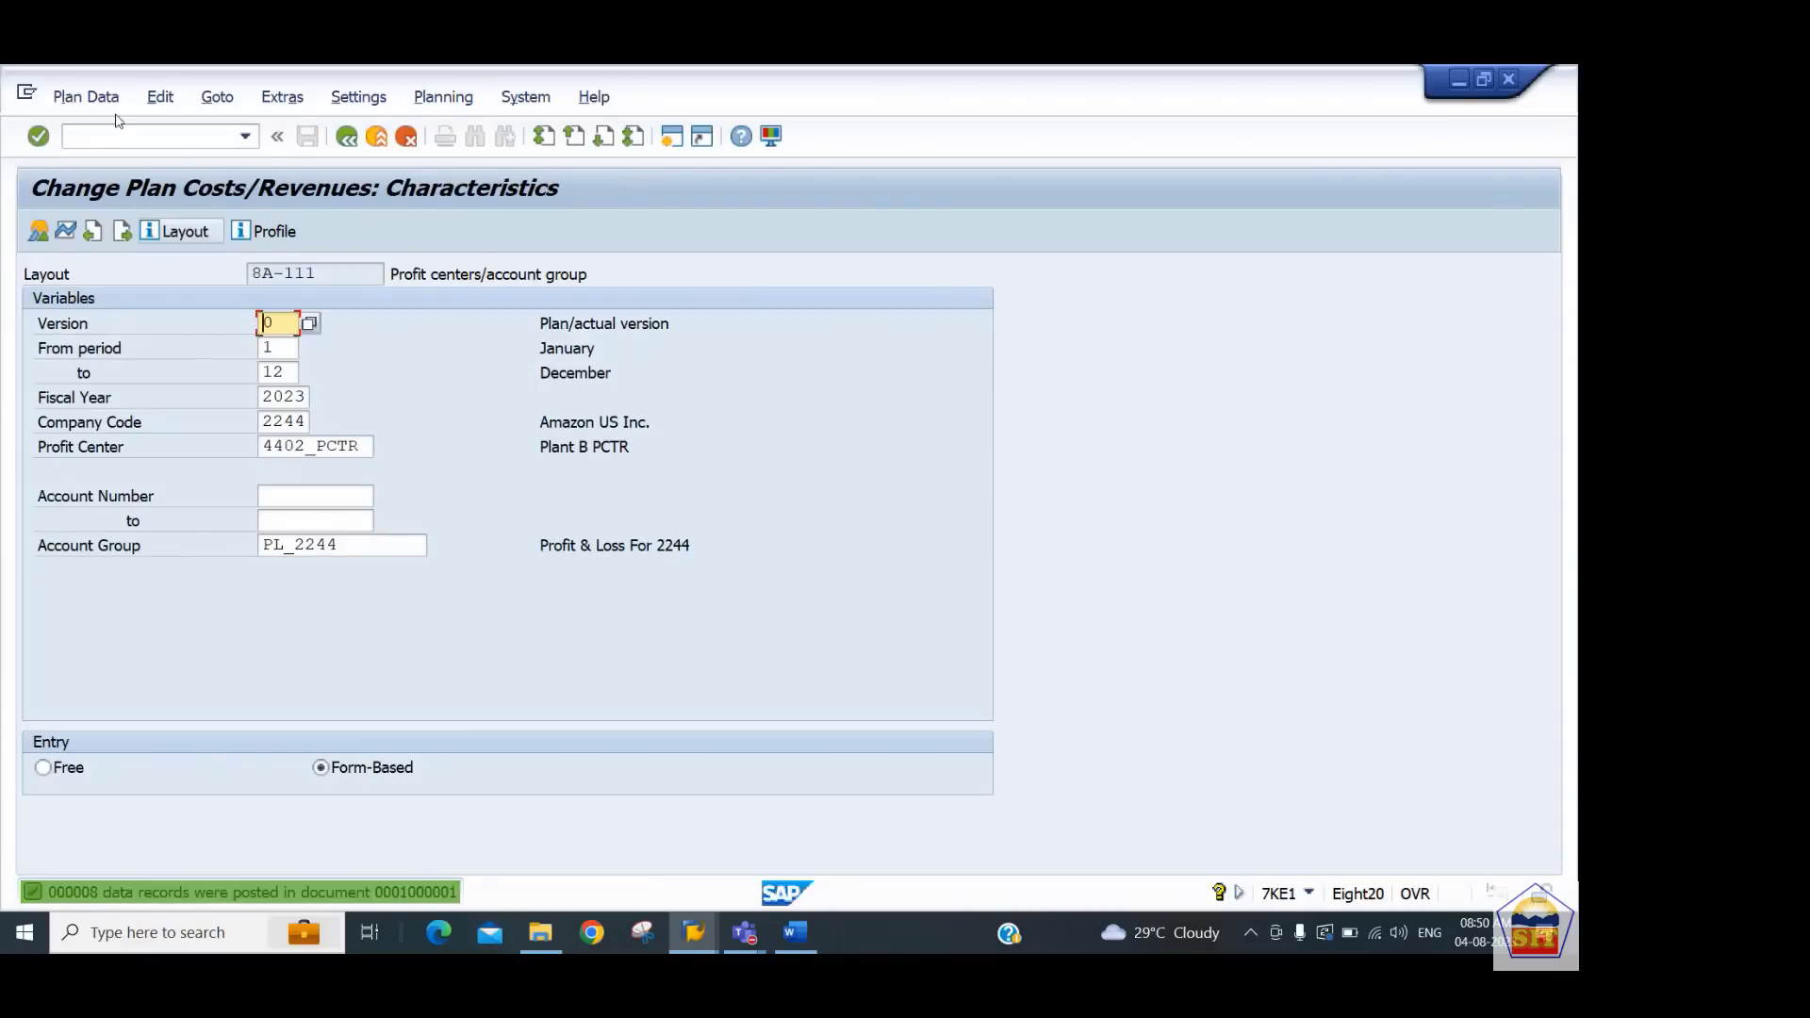
# Review the notes for the next step on posting P&L and balance sheet transactions
pyautogui.press('F5')
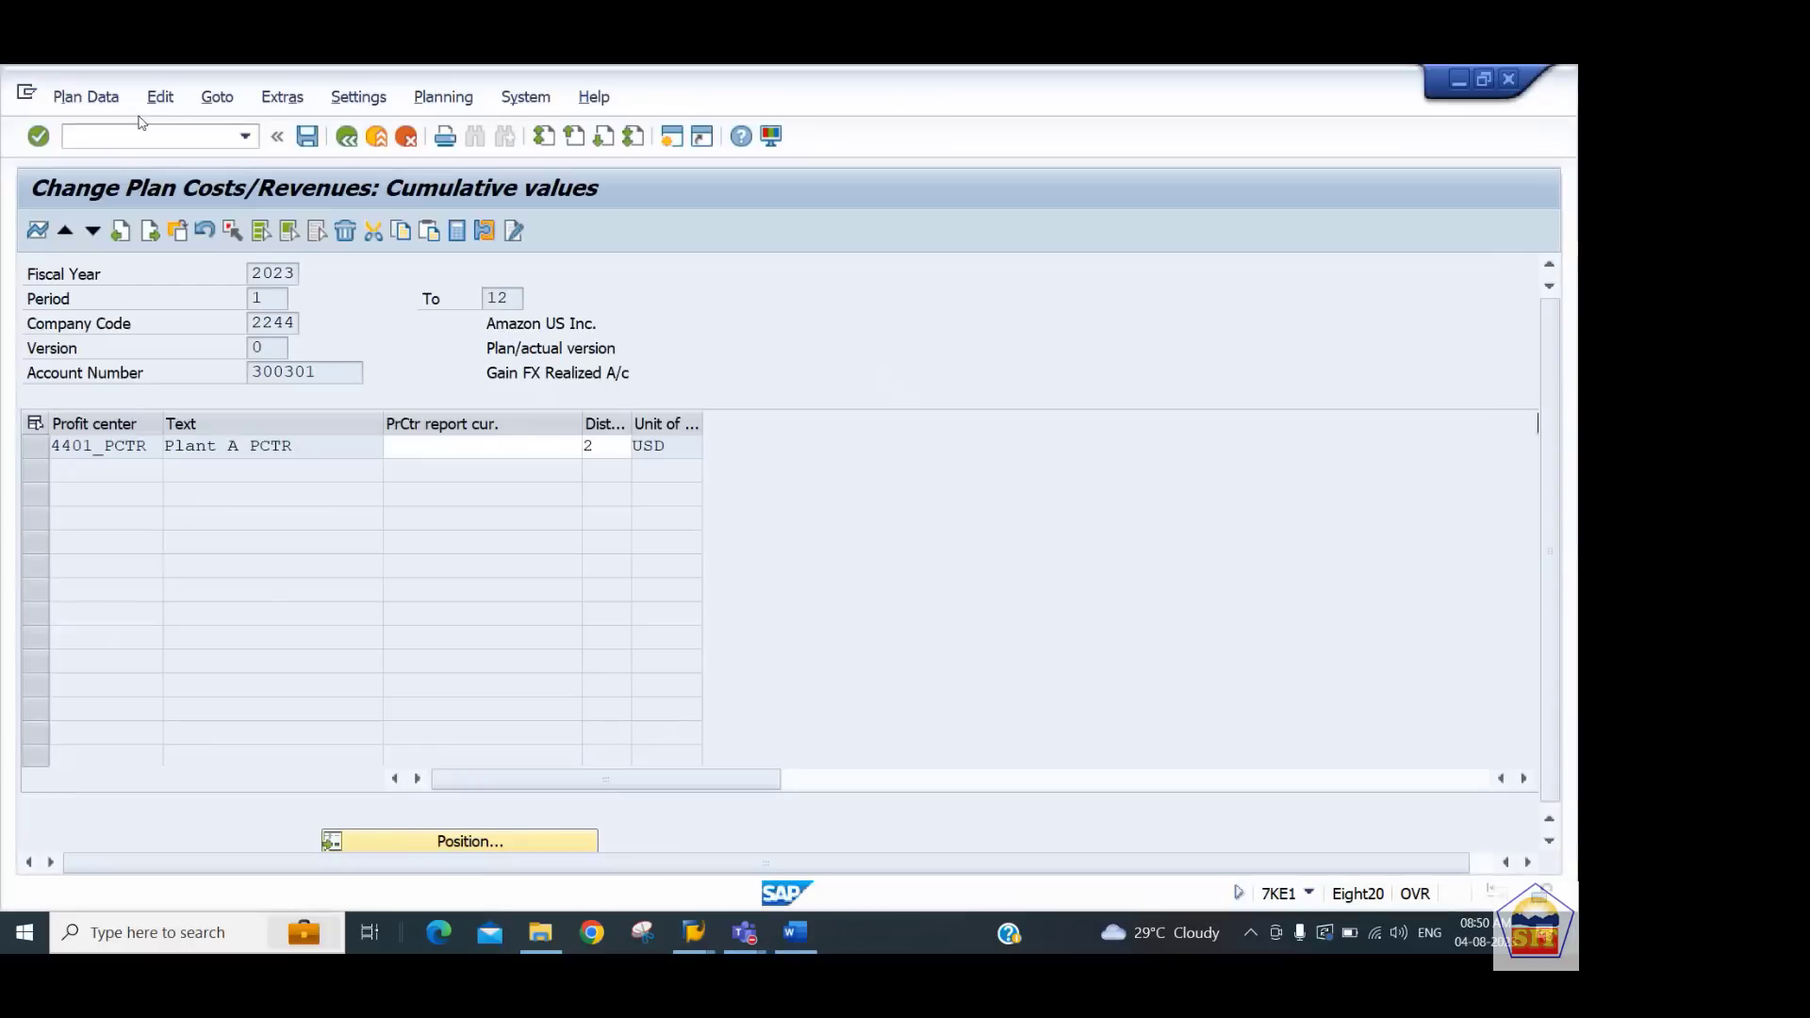
pyautogui.hotkey('alt', 'Tab')
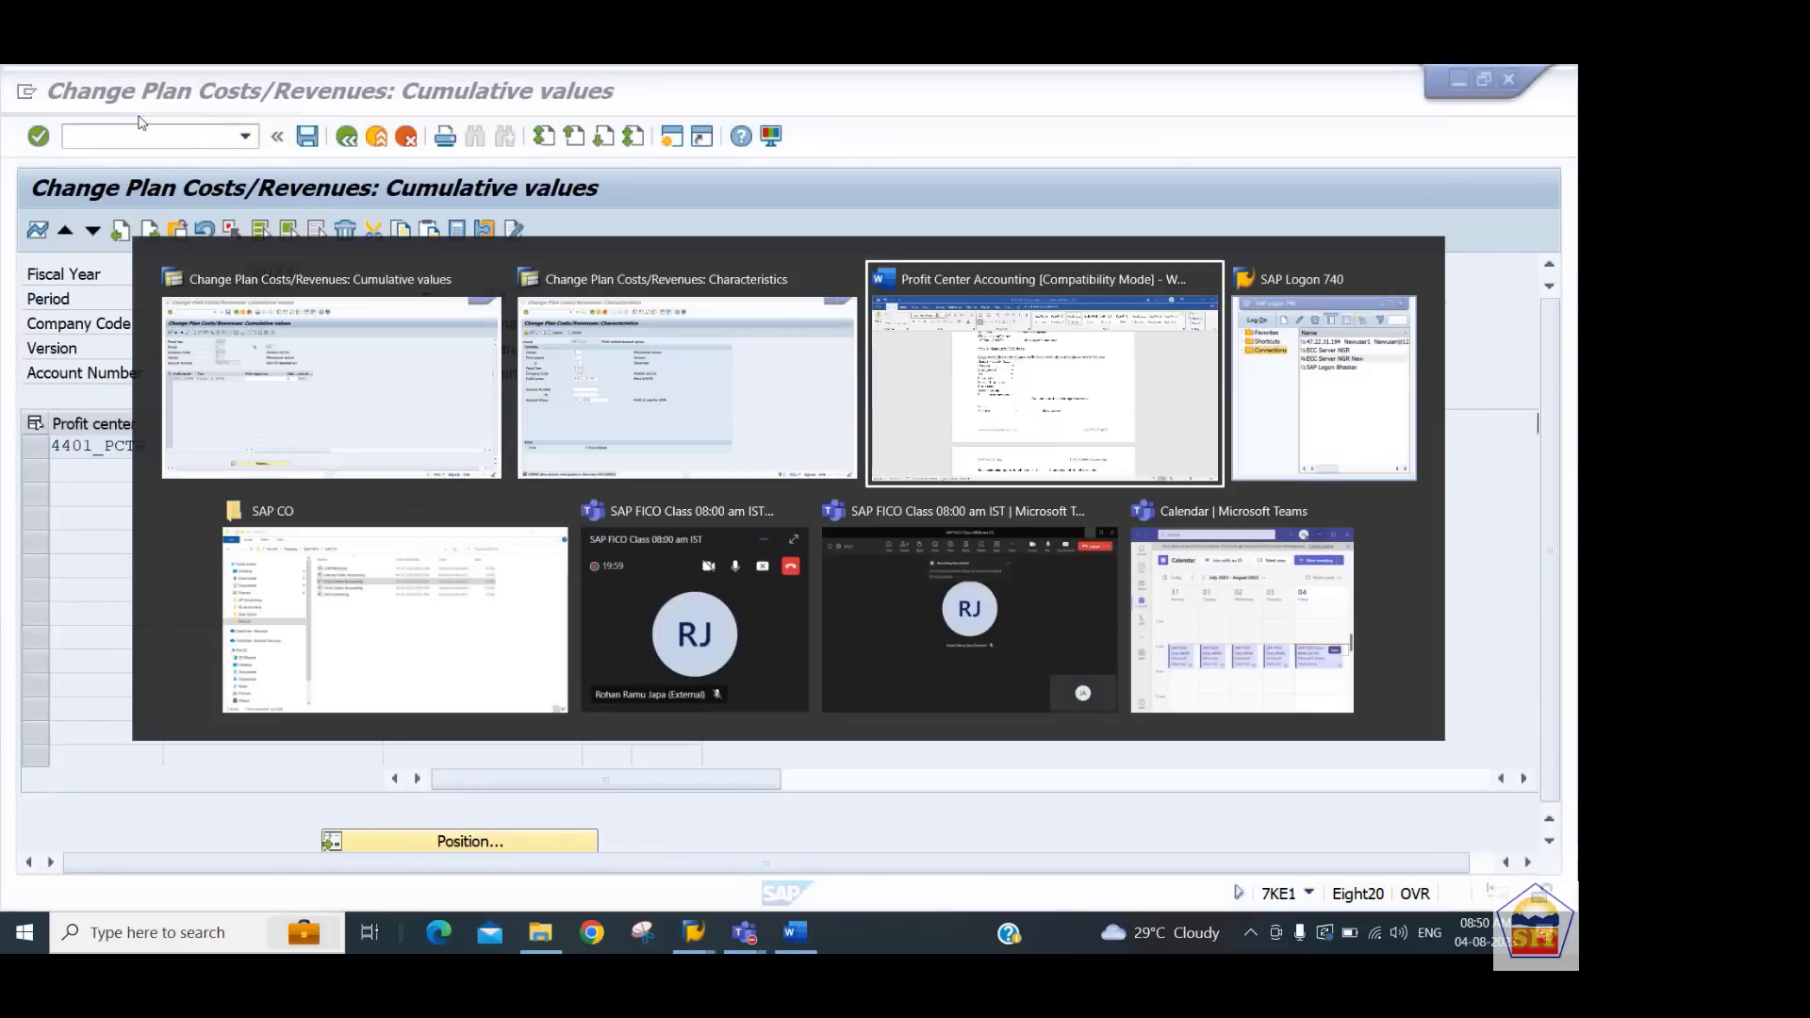
pyautogui.press('Down')
pyautogui.press('Down')
pyautogui.press('Down')
pyautogui.press('Down')
pyautogui.press('Down')
pyautogui.press('Down')
pyautogui.press('Down')
pyautogui.press('Down')
pyautogui.press('Down')
pyautogui.press('Down')
pyautogui.press('Down')
pyautogui.press('Down')
pyautogui.press('Down')
pyautogui.press('Down')
pyautogui.press('Down')
pyautogui.press('Down')
pyautogui.press('Down')
pyautogui.press('Down')
pyautogui.press('Down')
pyautogui.press('Down')
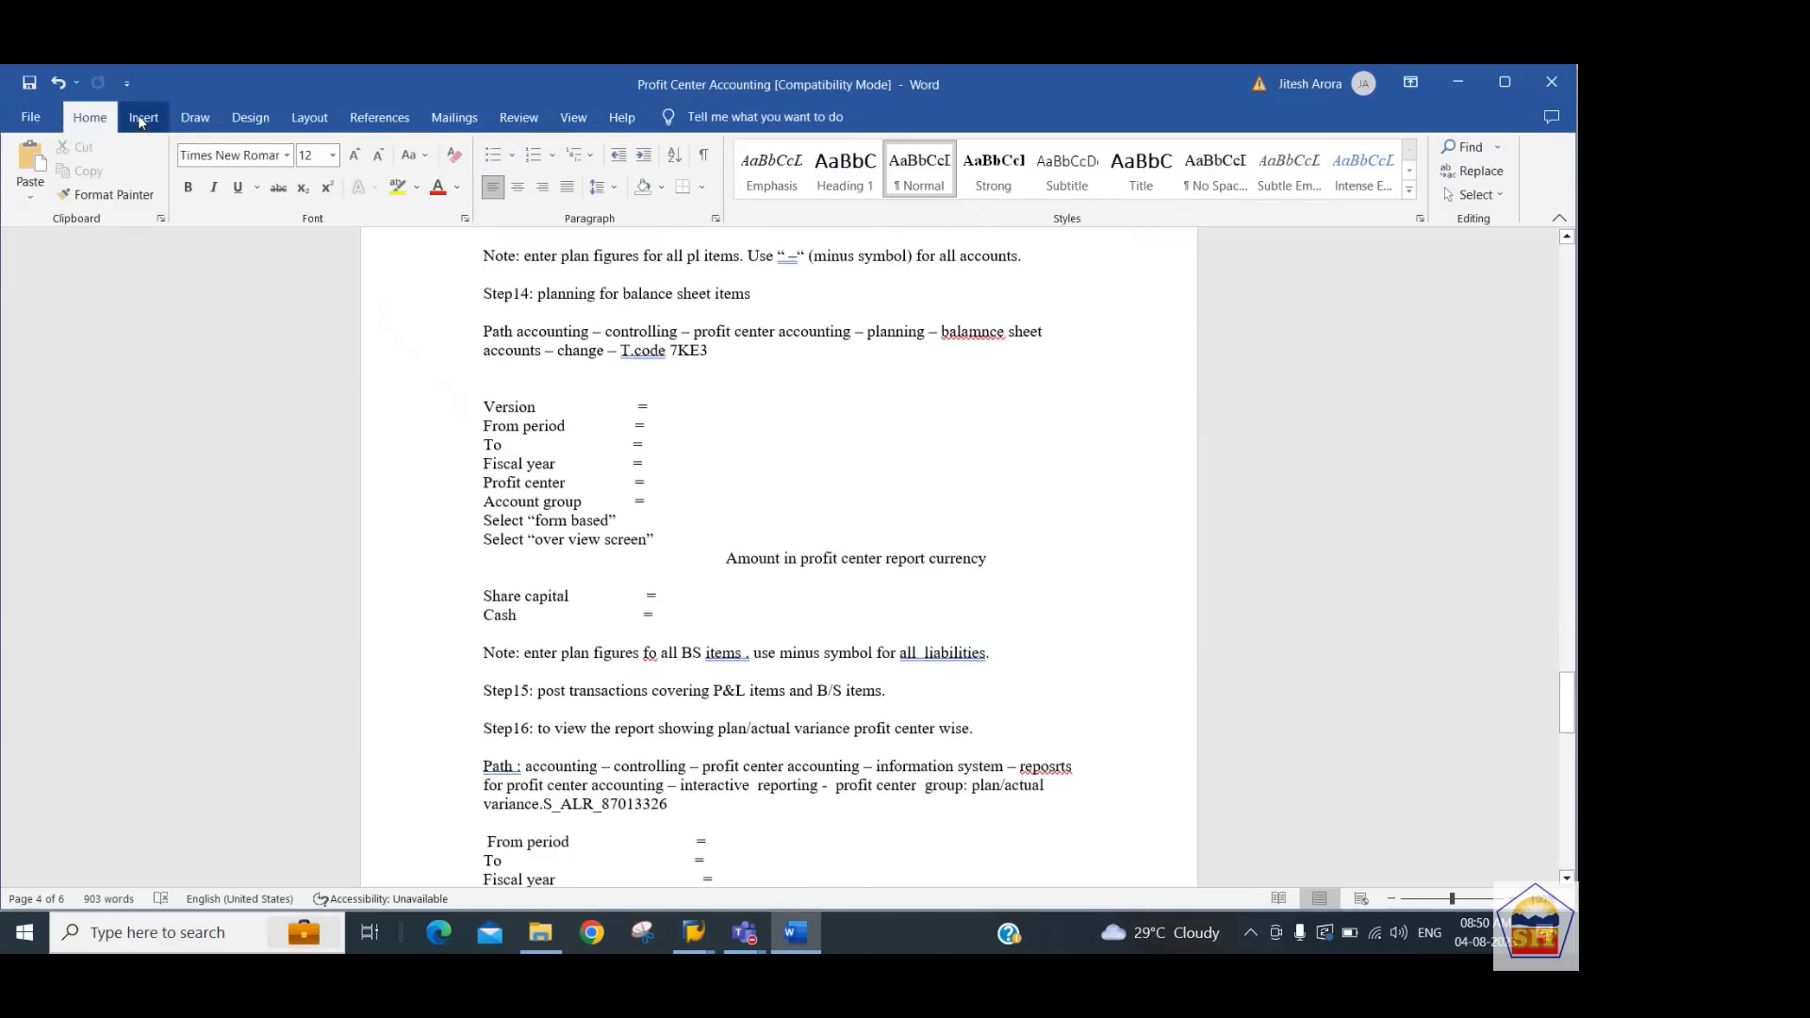
pyautogui.hotkey('alt', 'Tab')
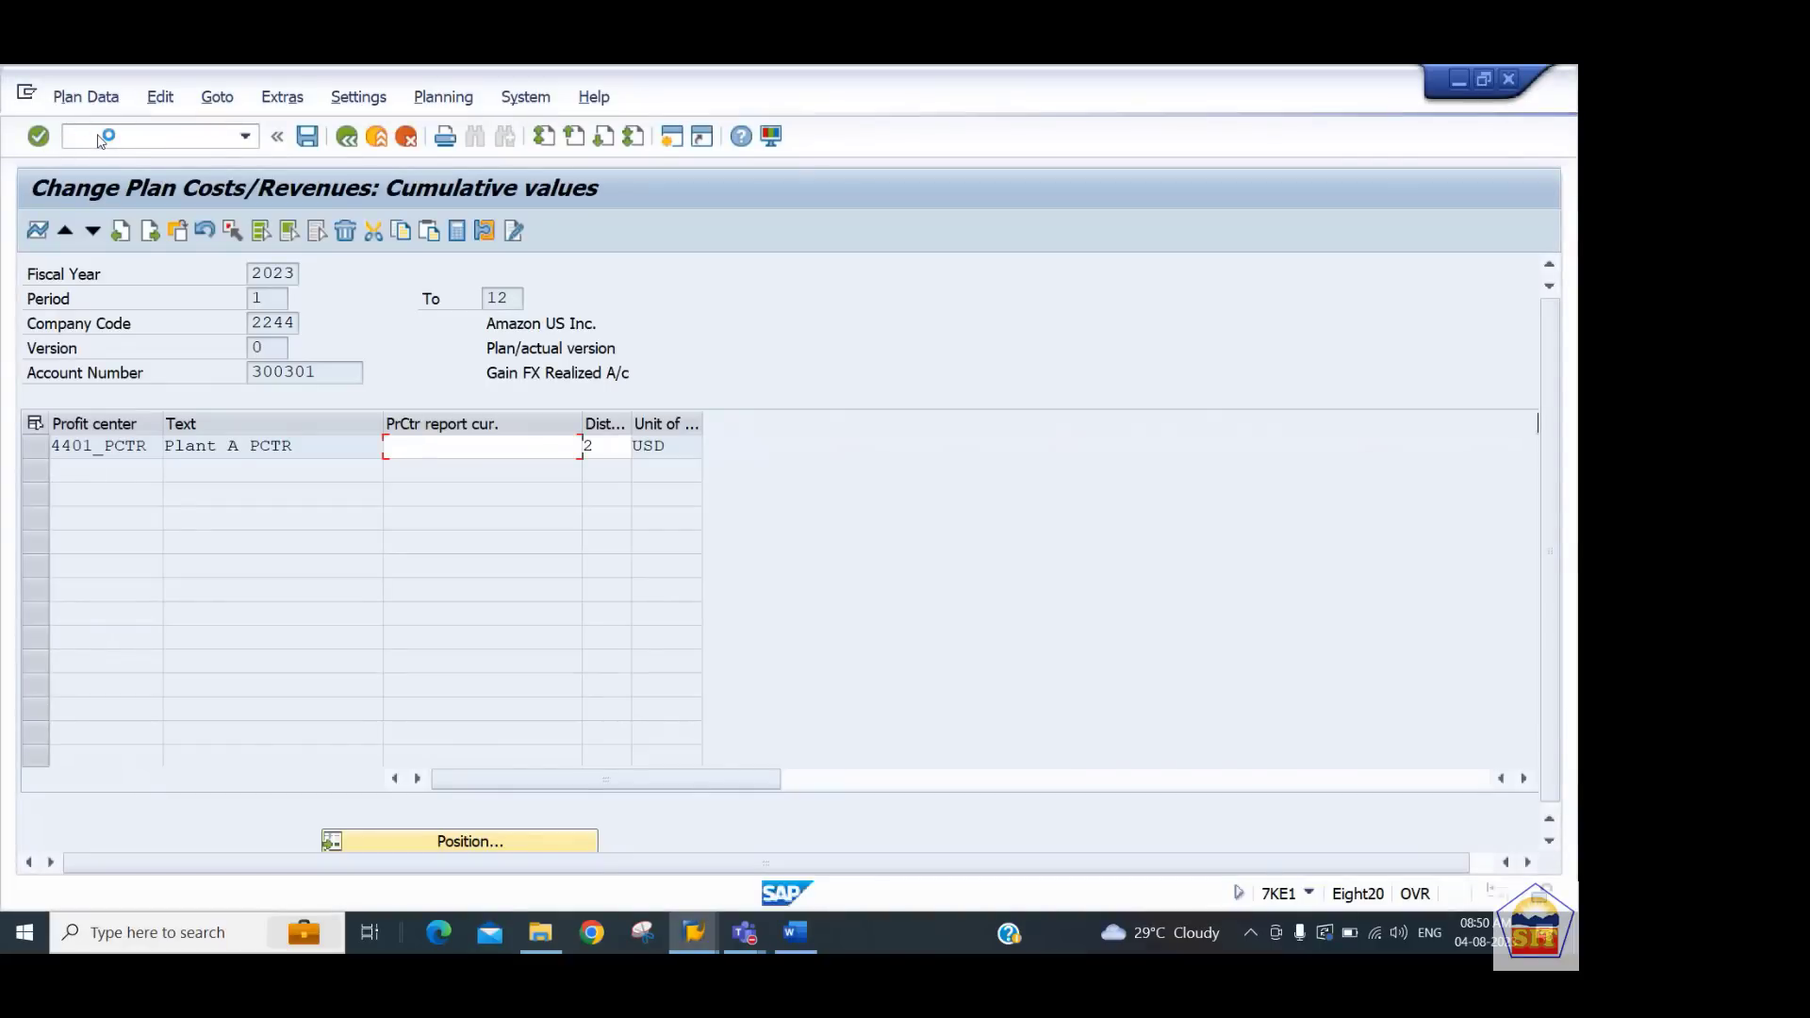
pyautogui.hotkey('alt', 'Tab')
pyautogui.hotkey('alt', 'Tab')
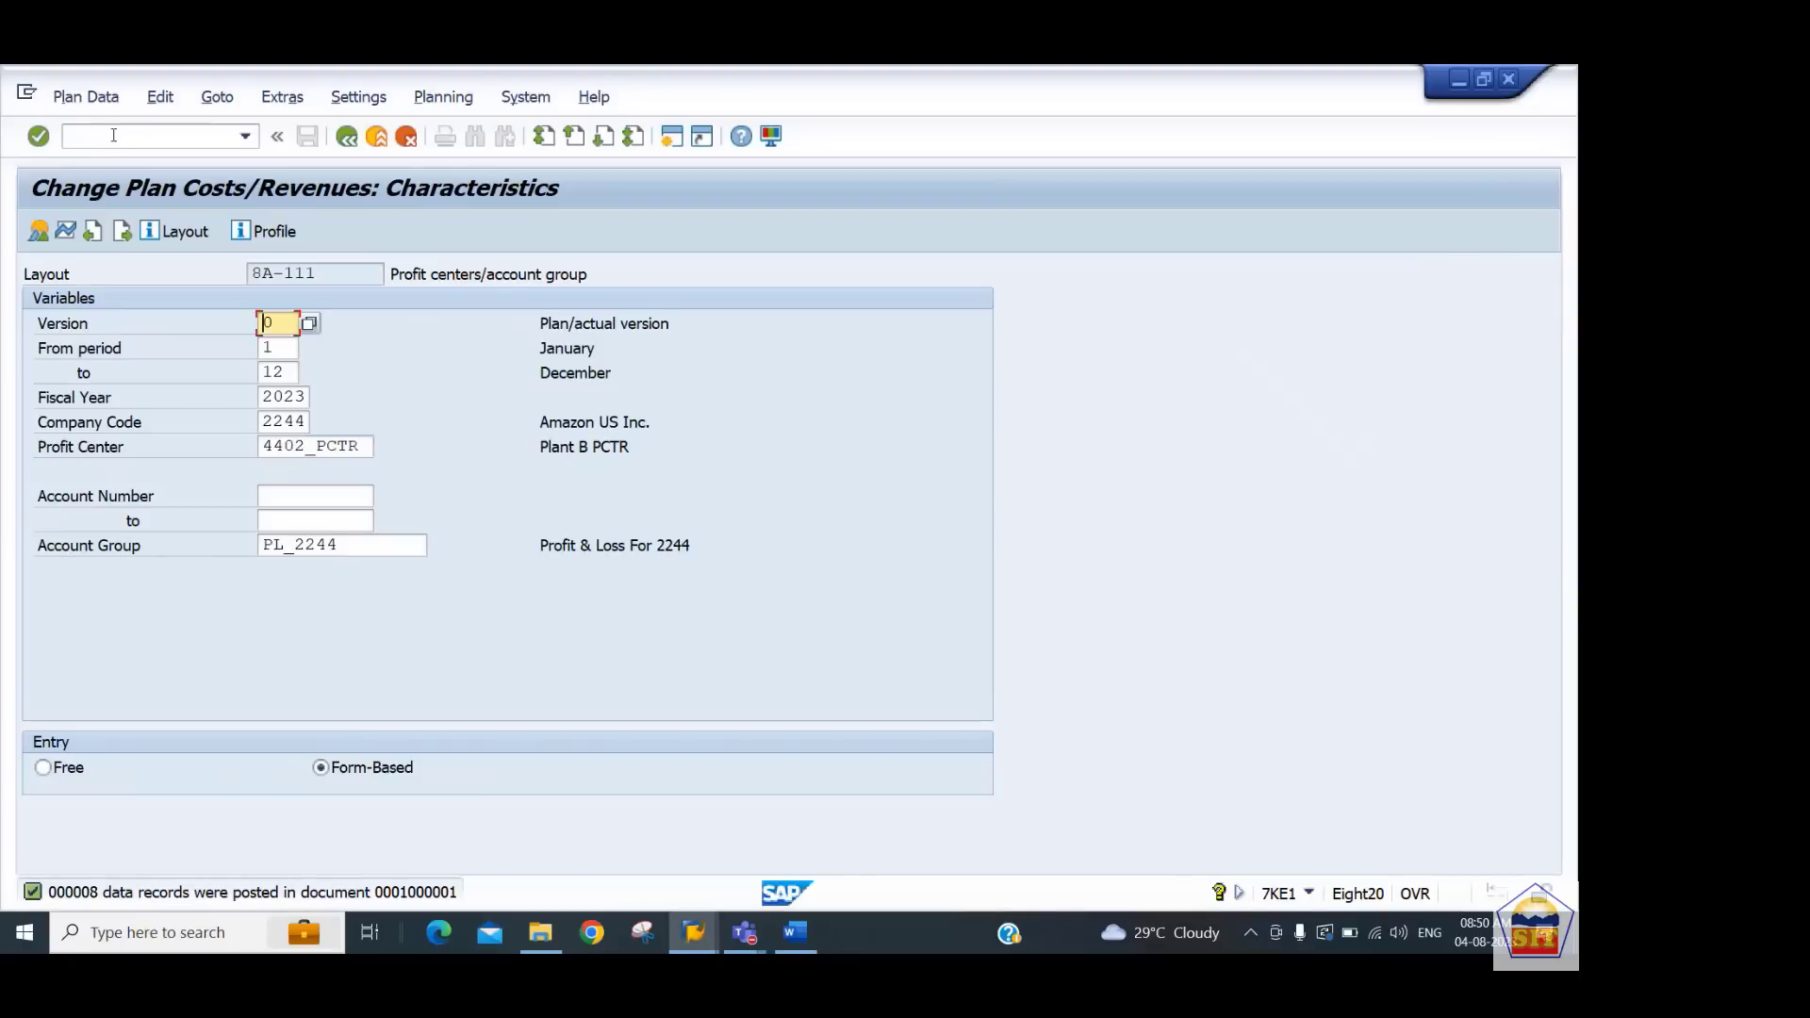
# Open transaction F-02 for a G/L account posting and set the document date to 03.08.2023
pyautogui.click(113, 135)
pyautogui.write('/nf-02')
pyautogui.press('Return')
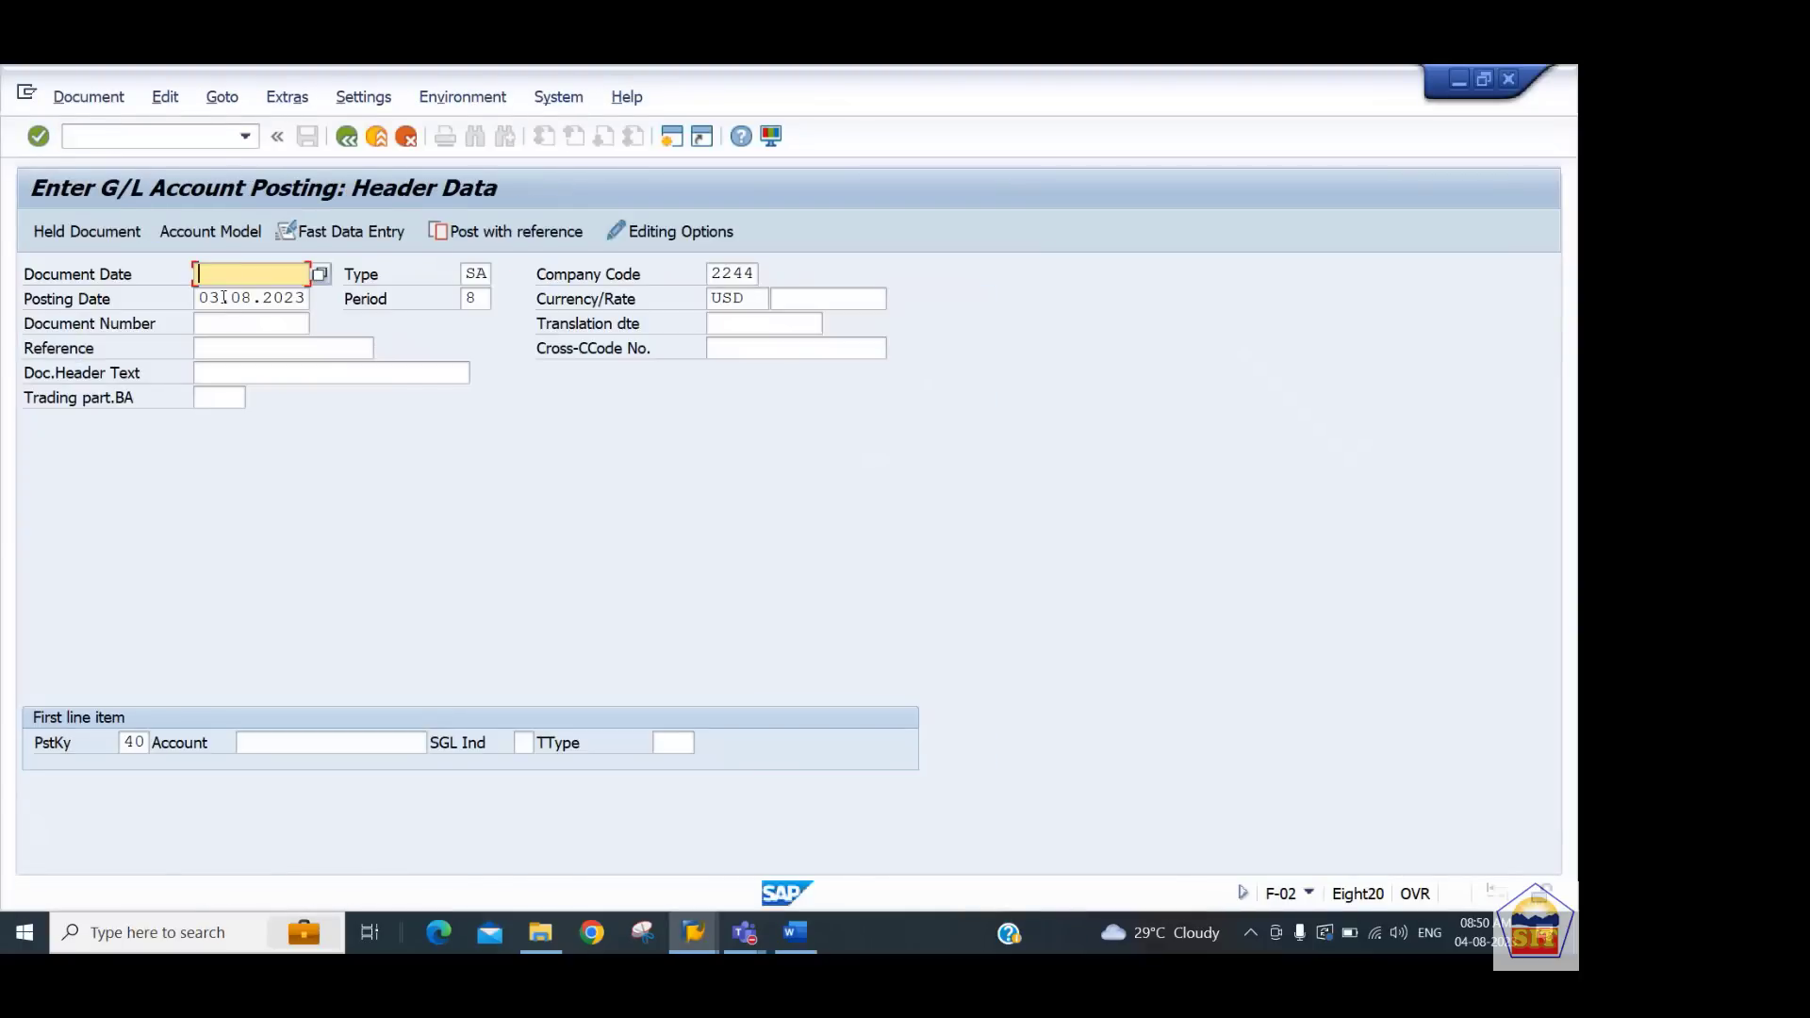
pyautogui.write('03.08.2023')
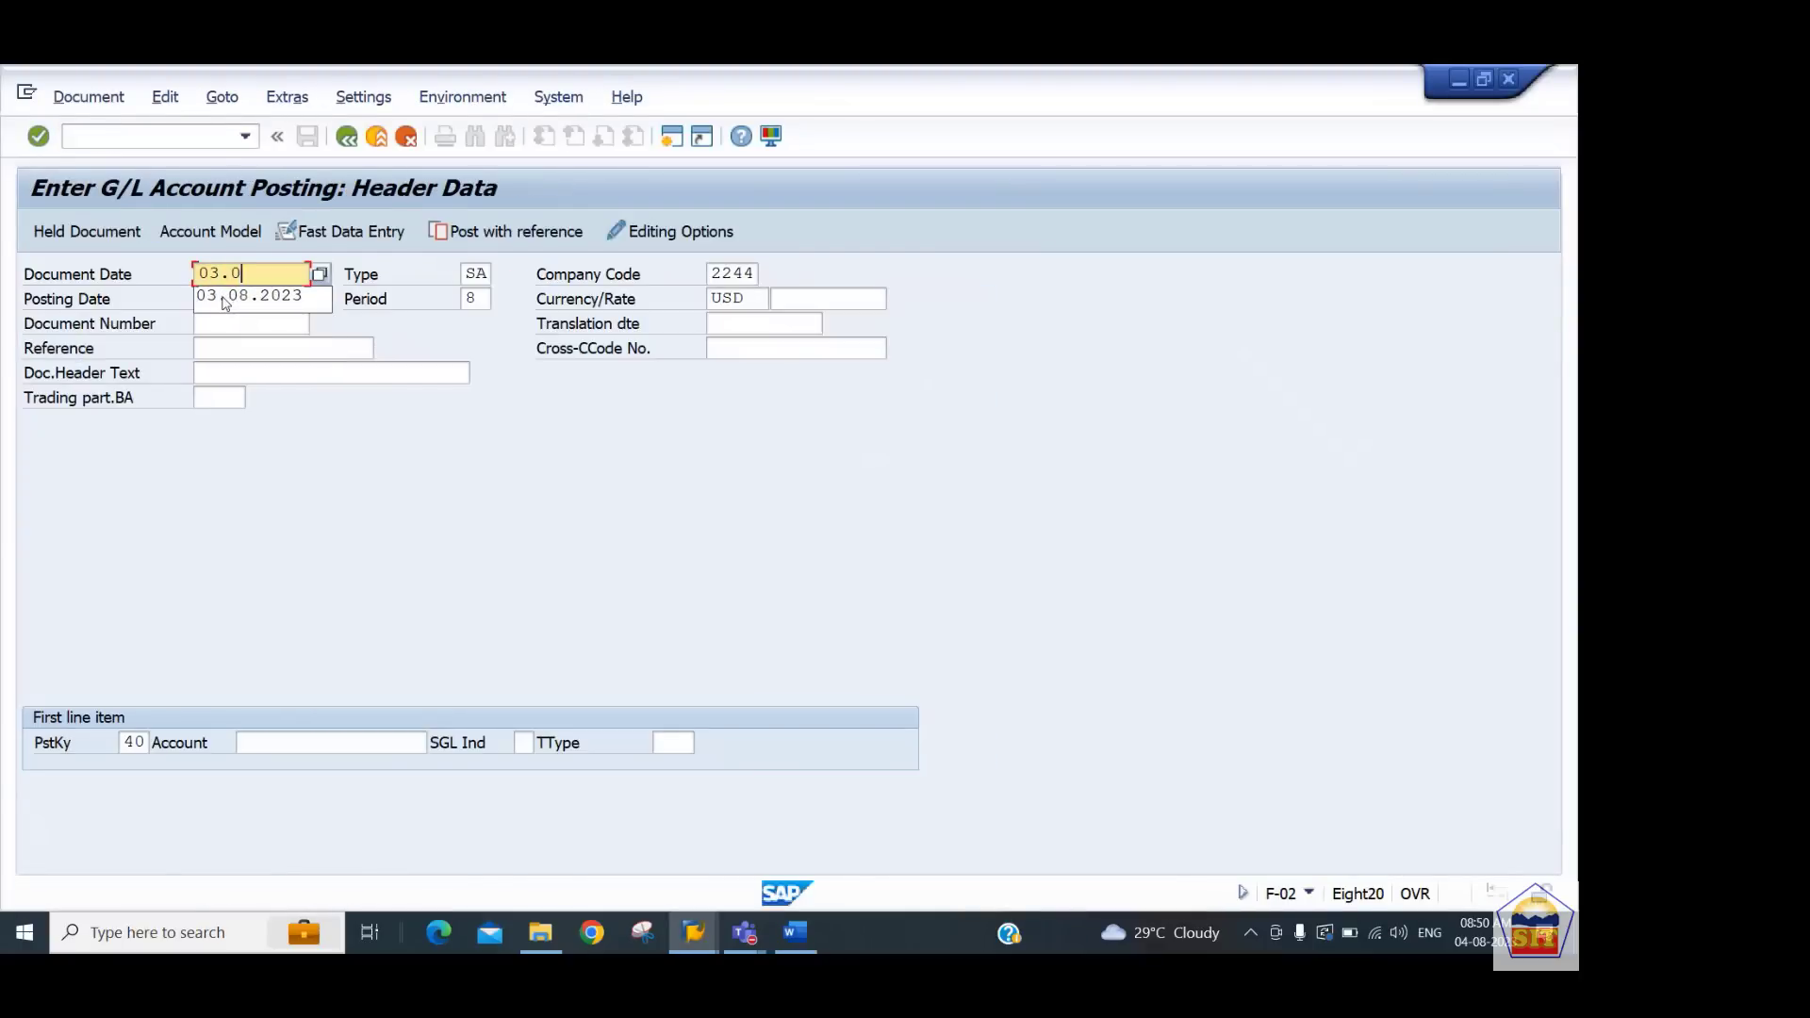
pyautogui.press('Tab')
pyautogui.press('Tab')
pyautogui.press('Tab')
pyautogui.press('Tab')
pyautogui.press('Tab')
pyautogui.press('Tab')
pyautogui.press('Tab')
pyautogui.press('Tab')
pyautogui.press('Tab')
pyautogui.press('Tab')
pyautogui.press('Tab')
pyautogui.press('Tab')
pyautogui.press('Tab')
pyautogui.press('Tab')
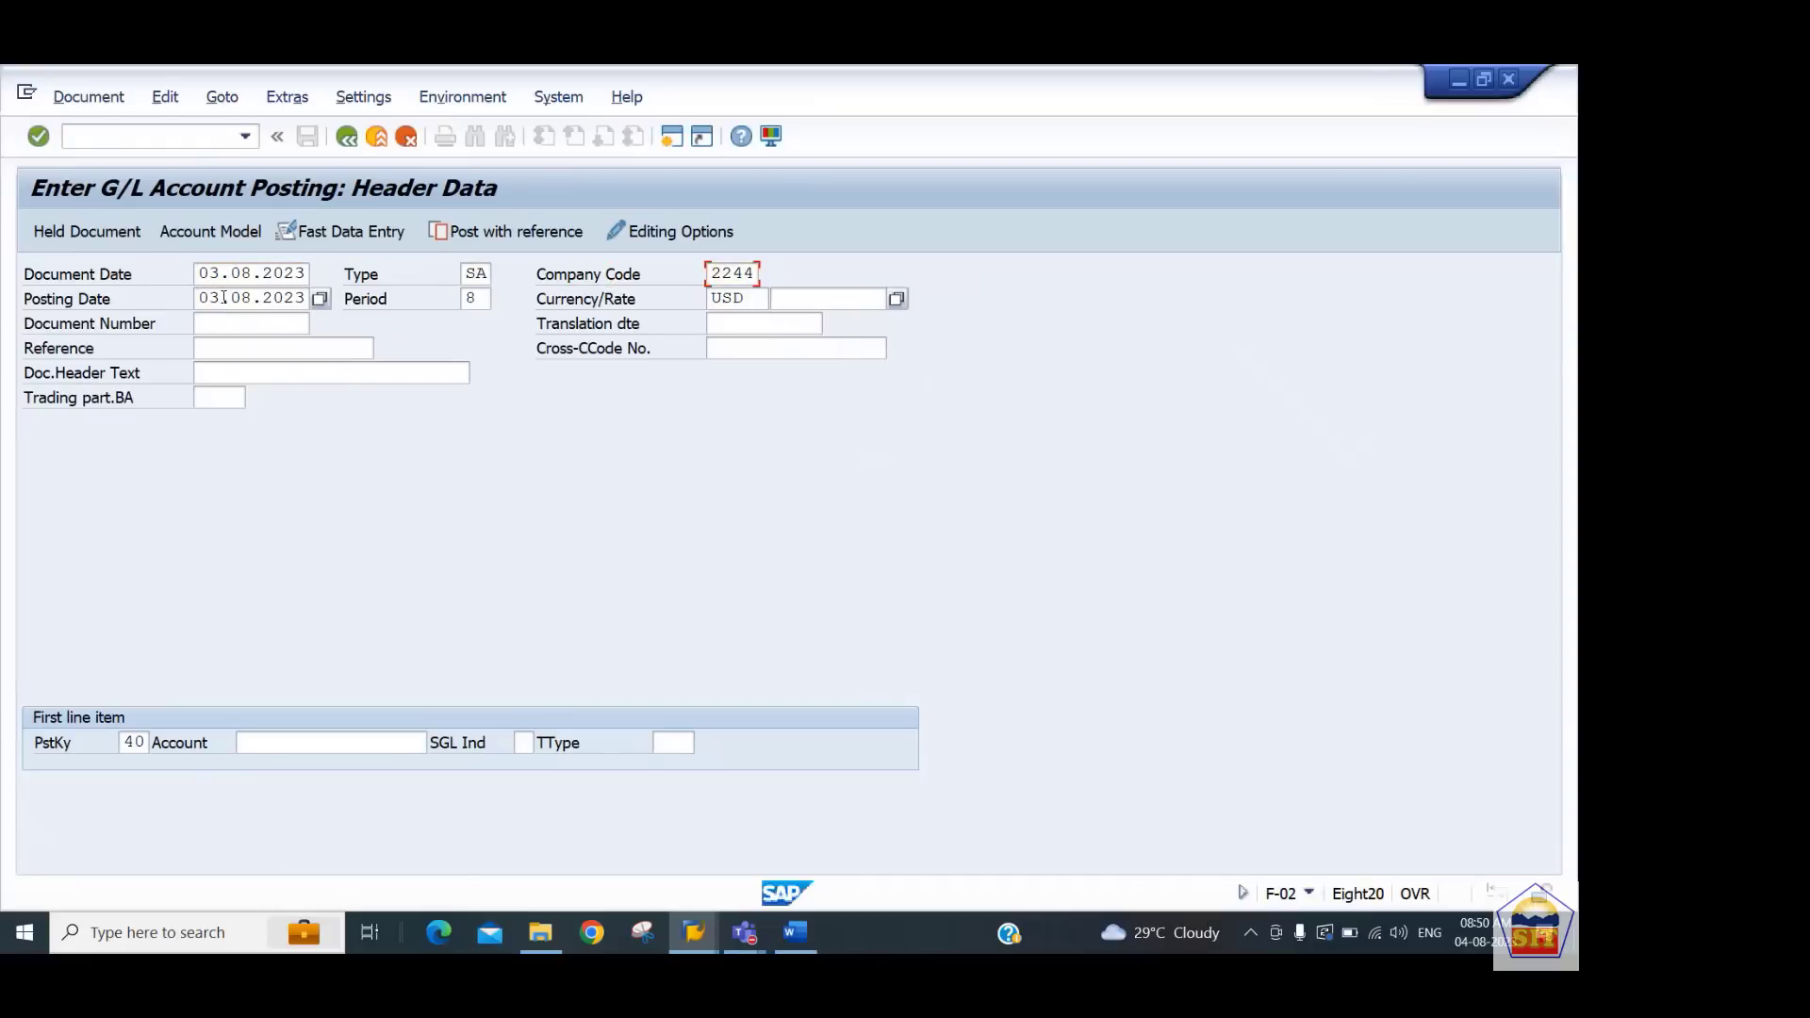
pyautogui.press('Tab')
pyautogui.hotkey('shift', 'Tab')
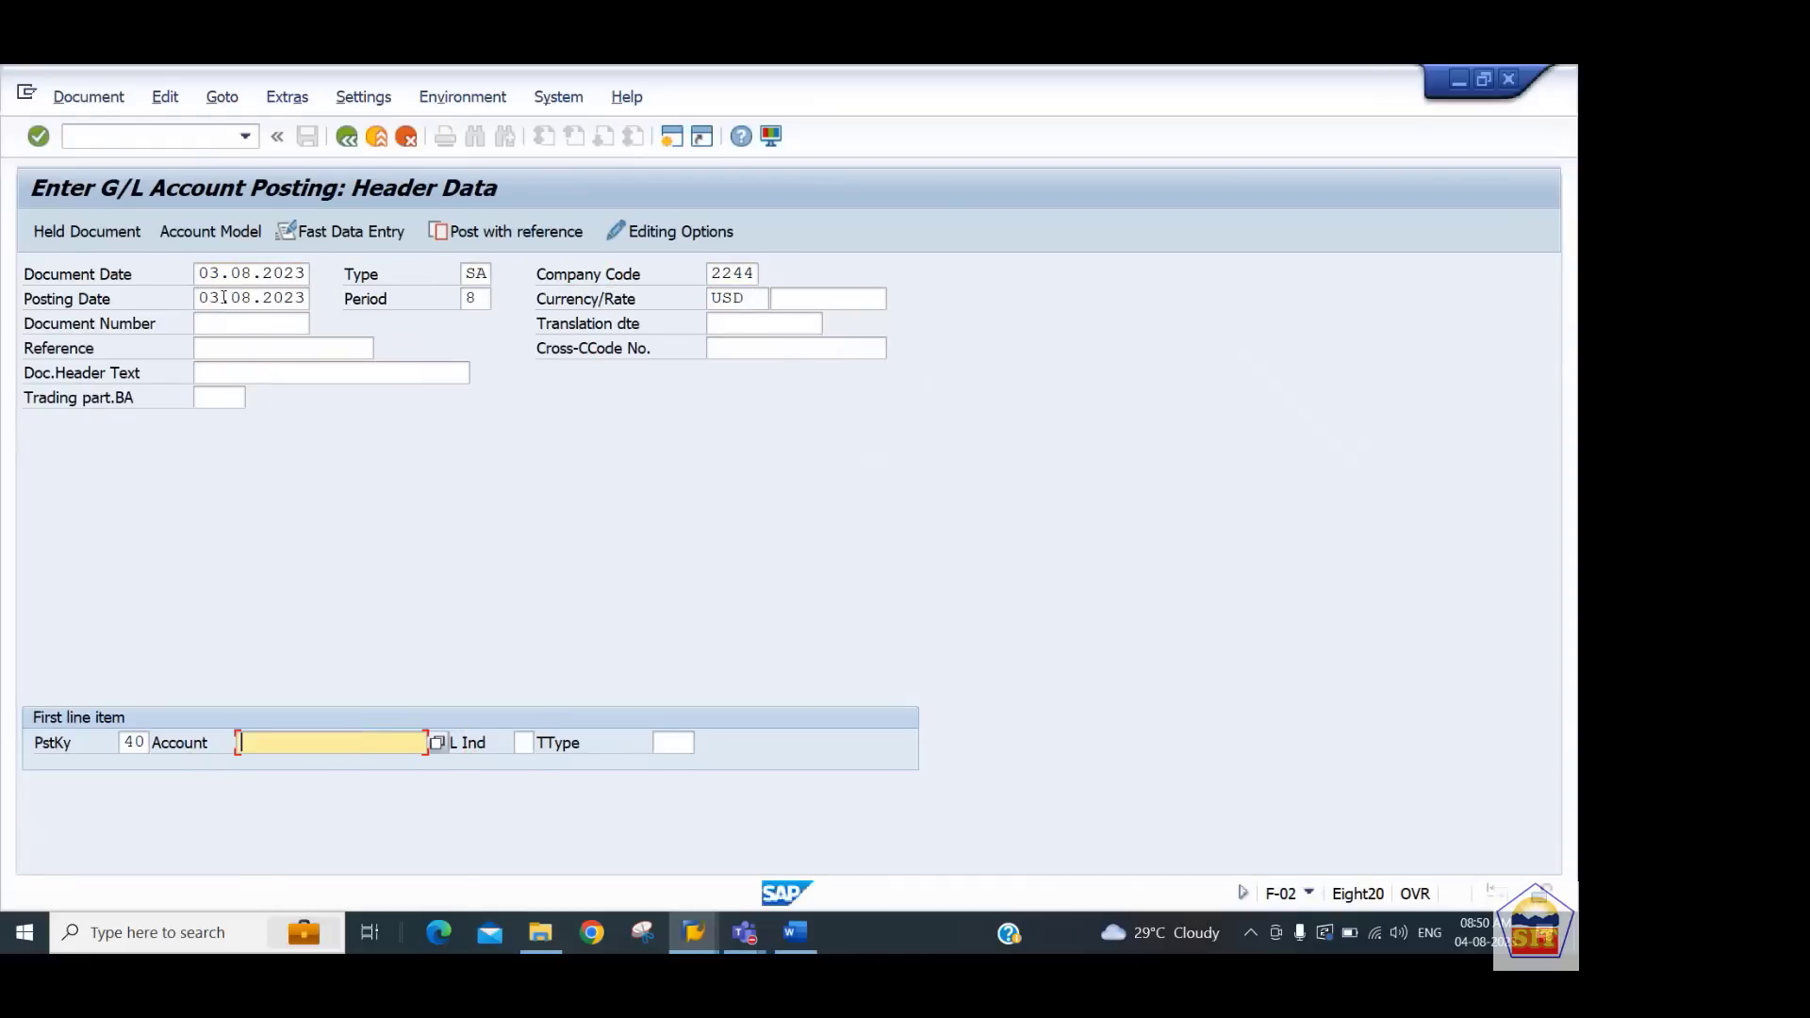
# Enter the first line item with posting key 40 for account 400100
pyautogui.write('400100')
pyautogui.press('Return')
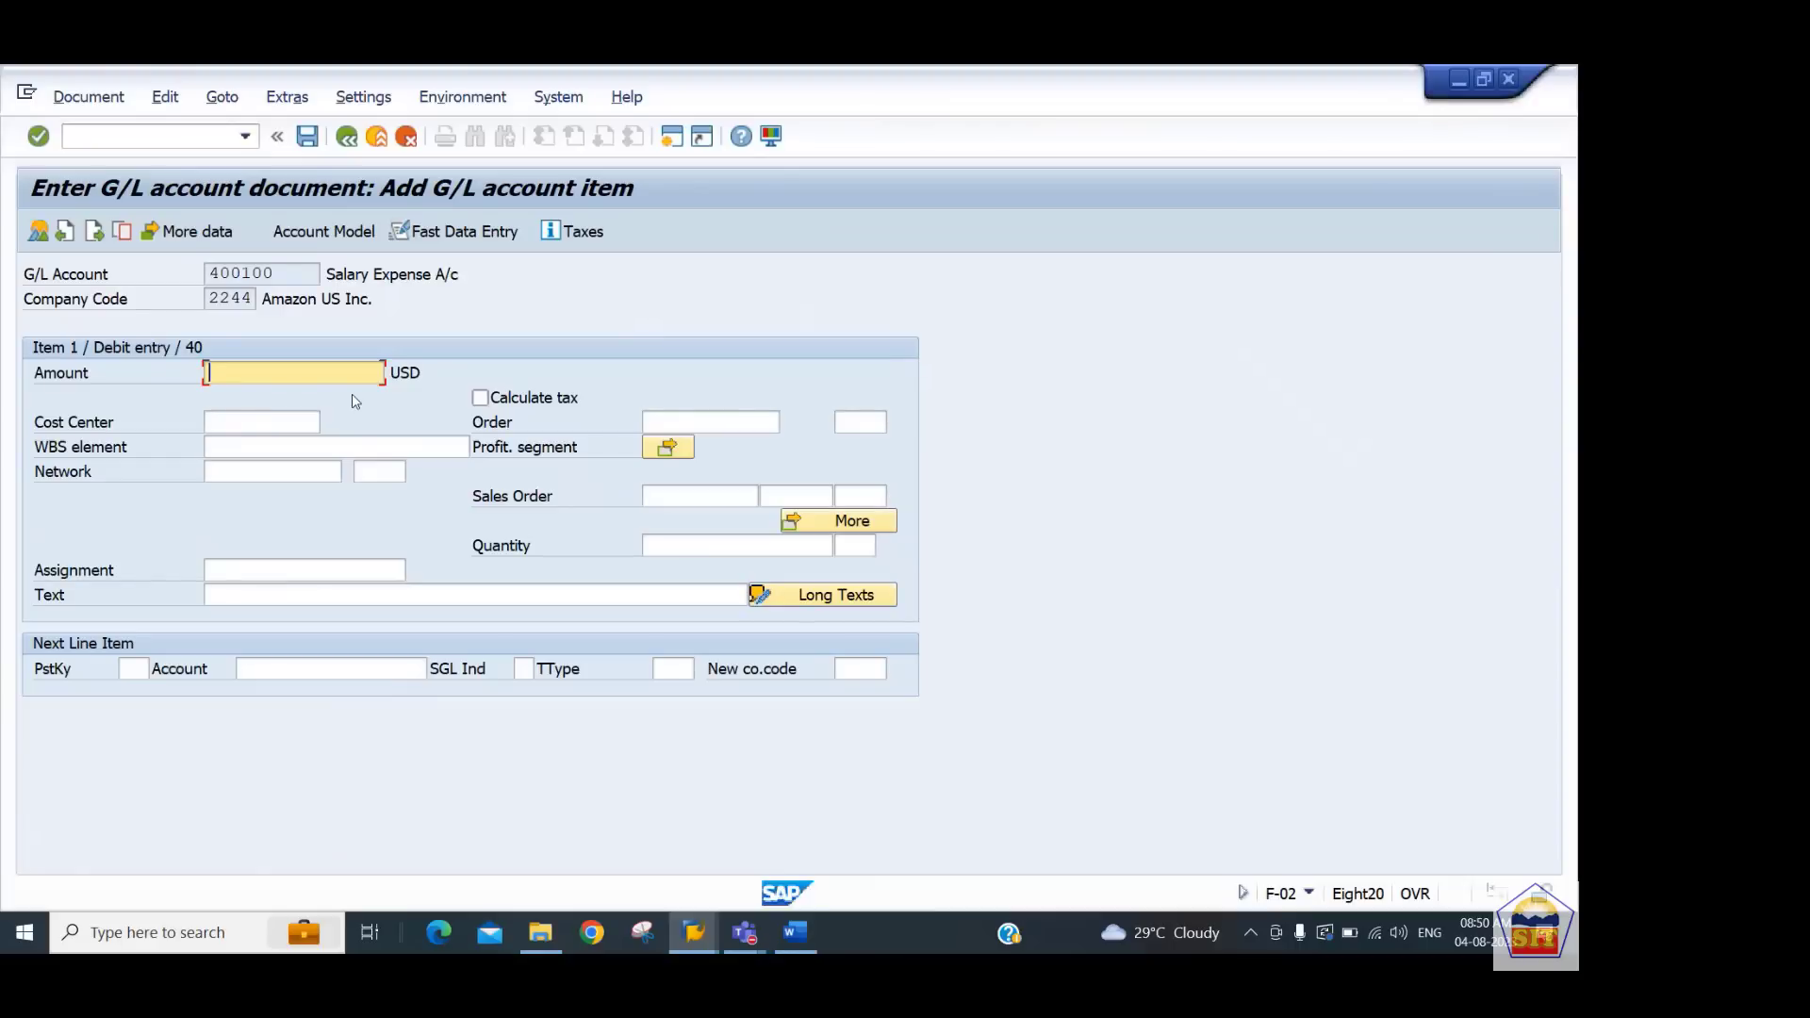
# Set the salary expense line amount to 13000 USD
pyautogui.write('14')
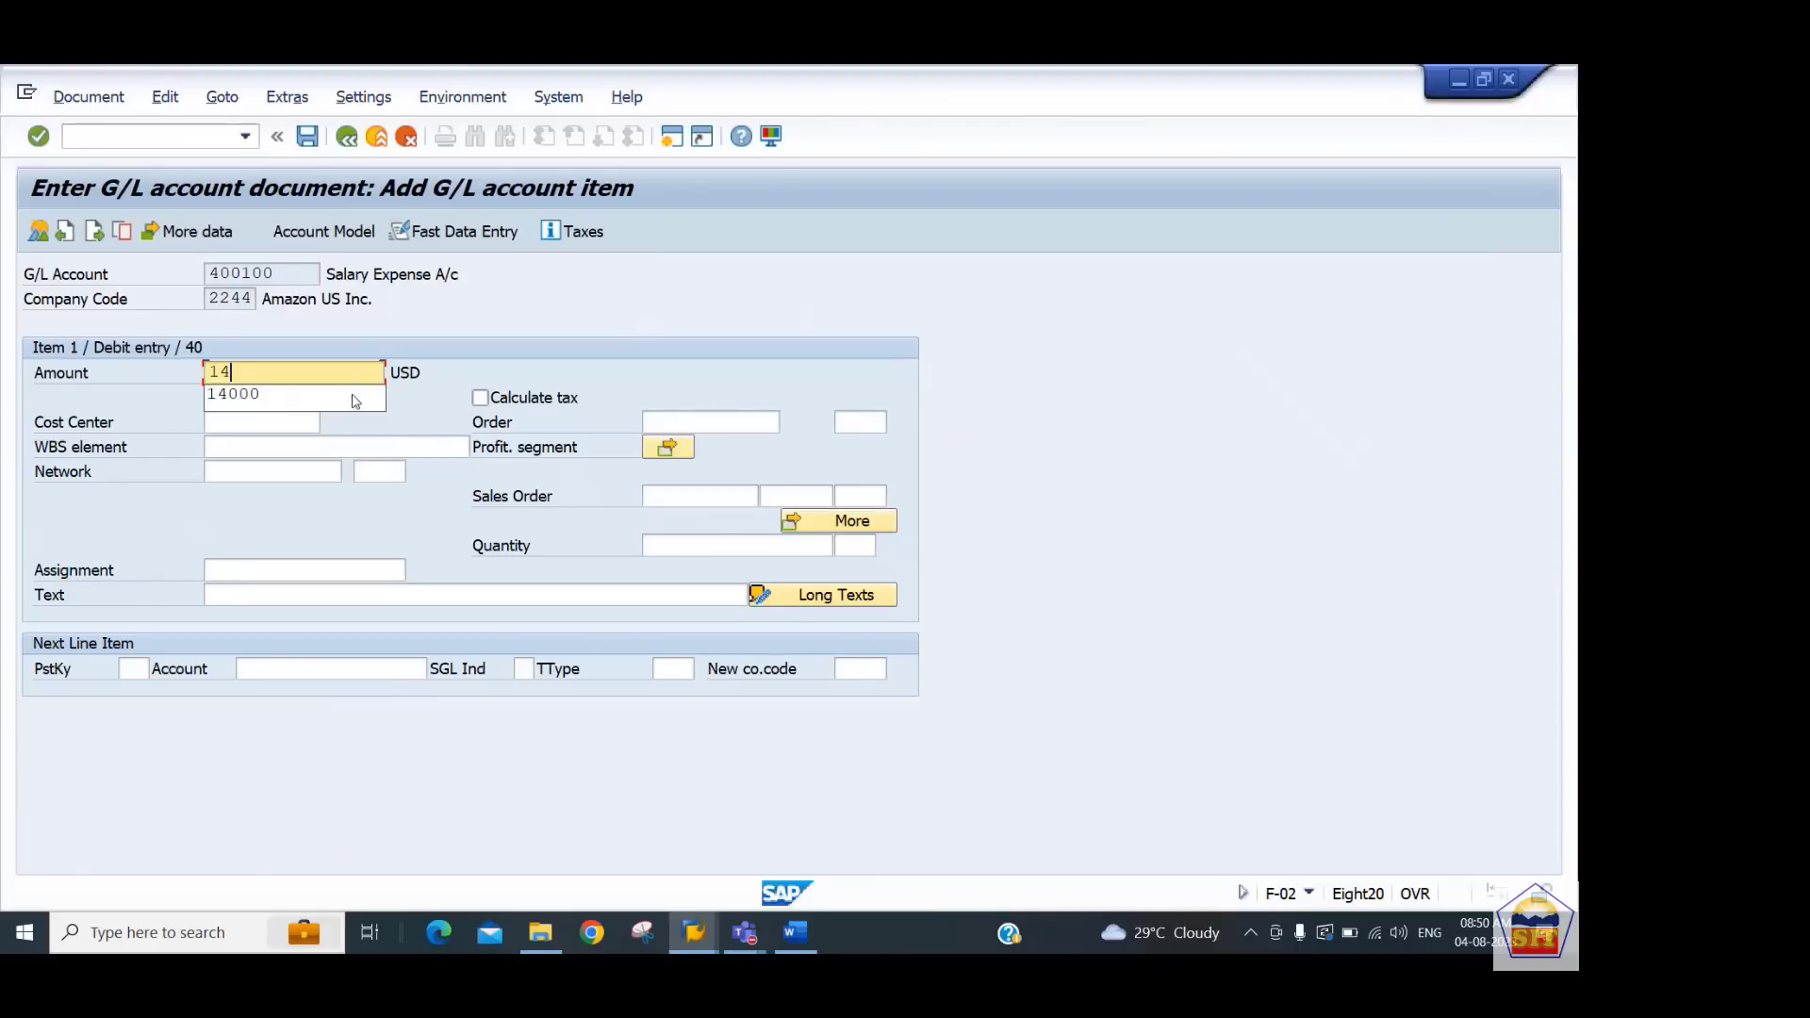
pyautogui.press('BackSpace')
pyautogui.press('BackSpace')
pyautogui.write('13000')
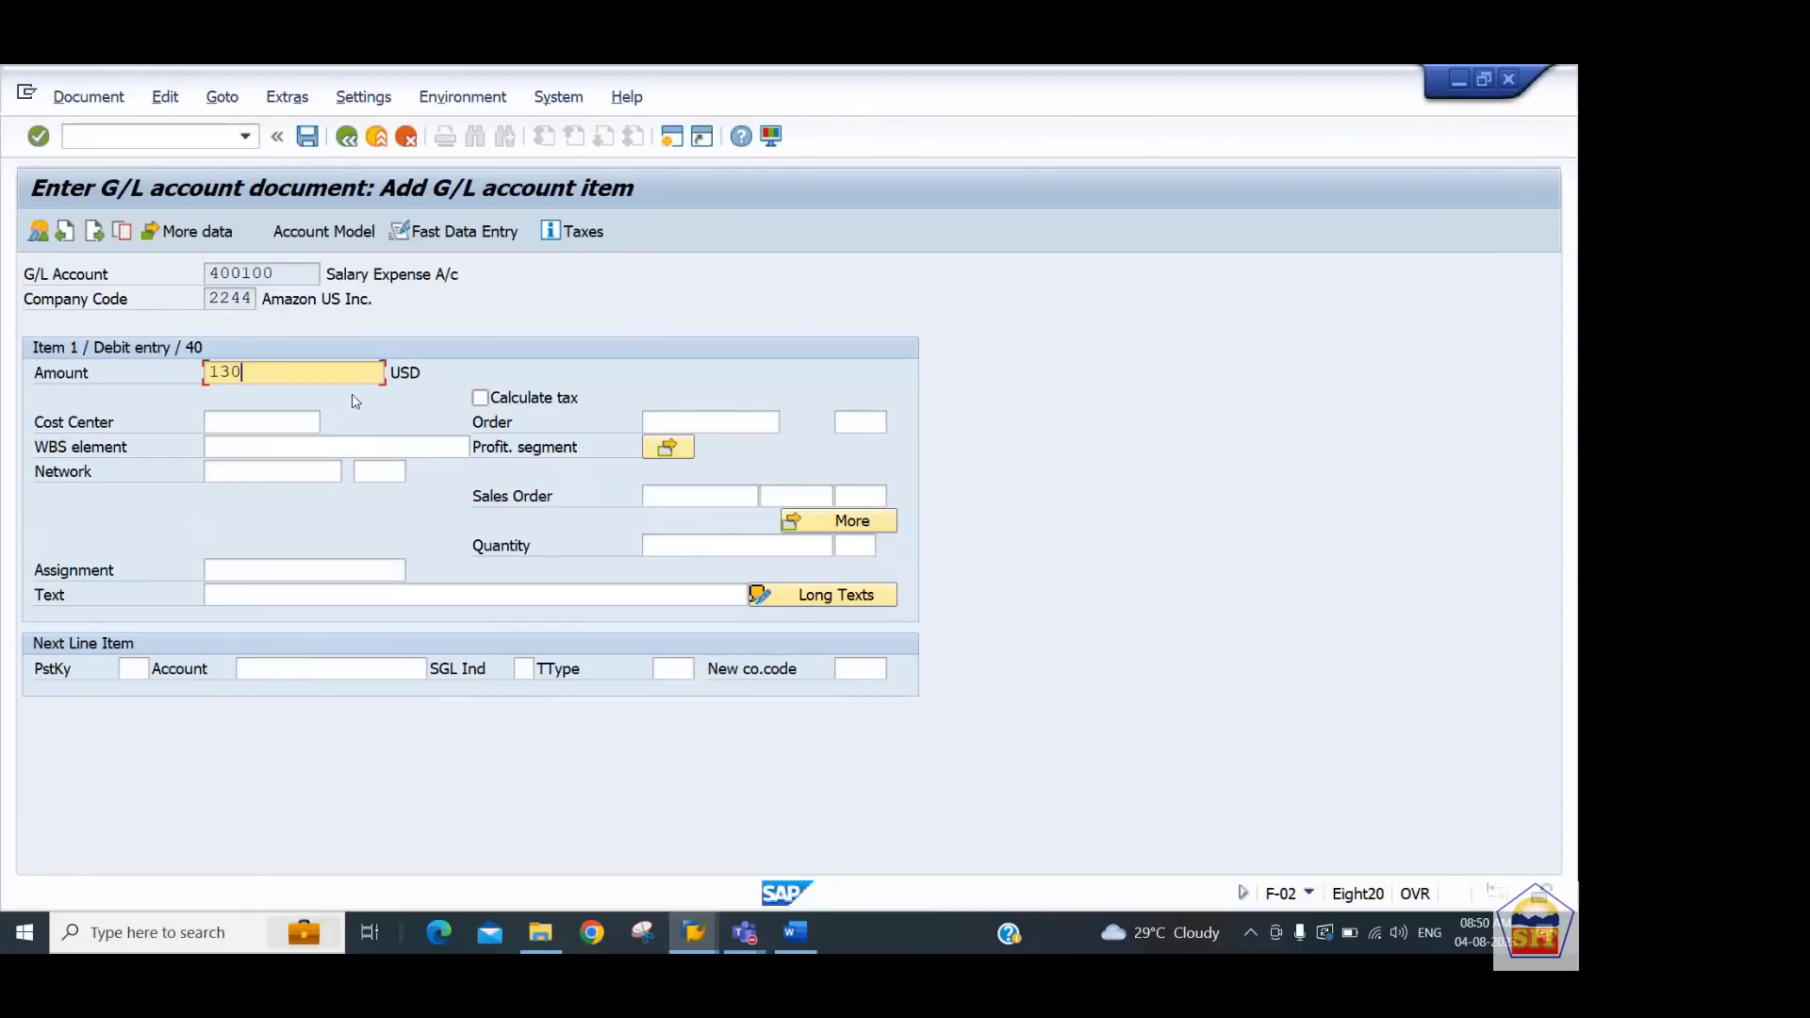
pyautogui.press('Tab')
pyautogui.press('Tab')
# Assign cost center 440101 and the text salary paid to the salary expense line
pyautogui.press('Tab')
pyautogui.hotkey('shift', 'Tab')
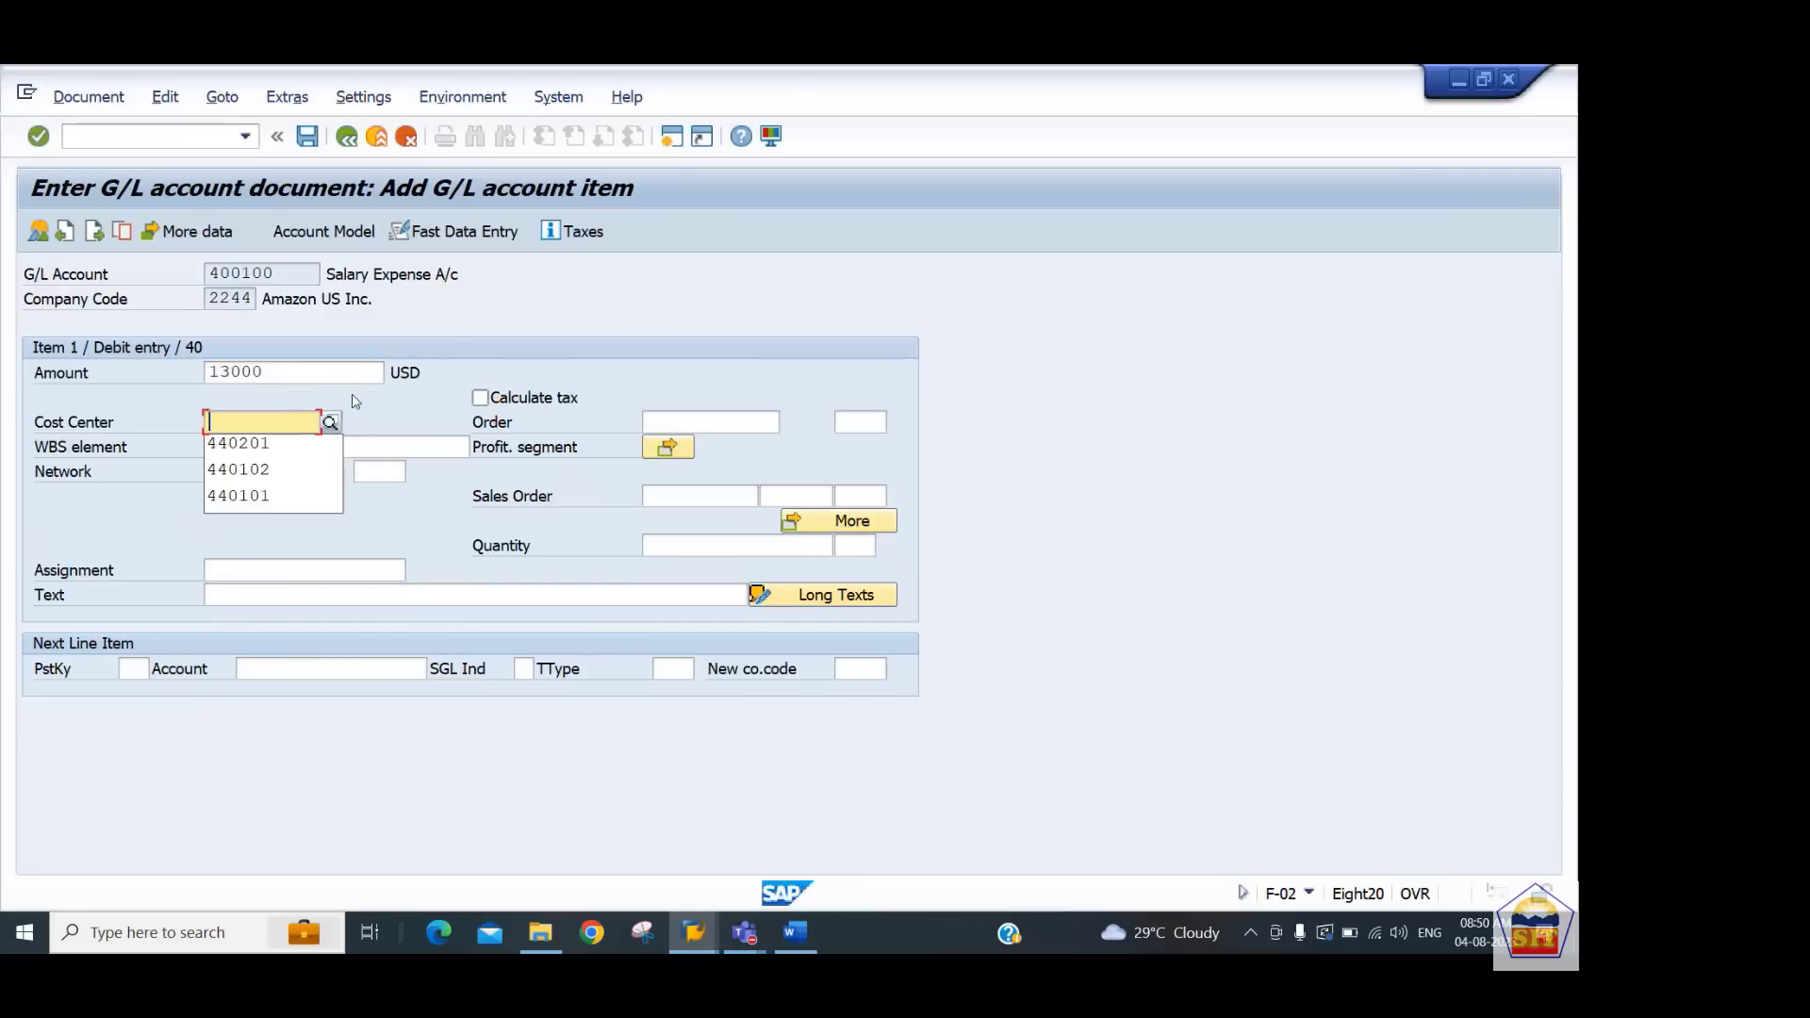
pyautogui.press('Down')
pyautogui.press('Down')
pyautogui.press('Down')
pyautogui.press('Tab')
pyautogui.press('Tab')
pyautogui.press('Tab')
pyautogui.press('Tab')
pyautogui.press('Tab')
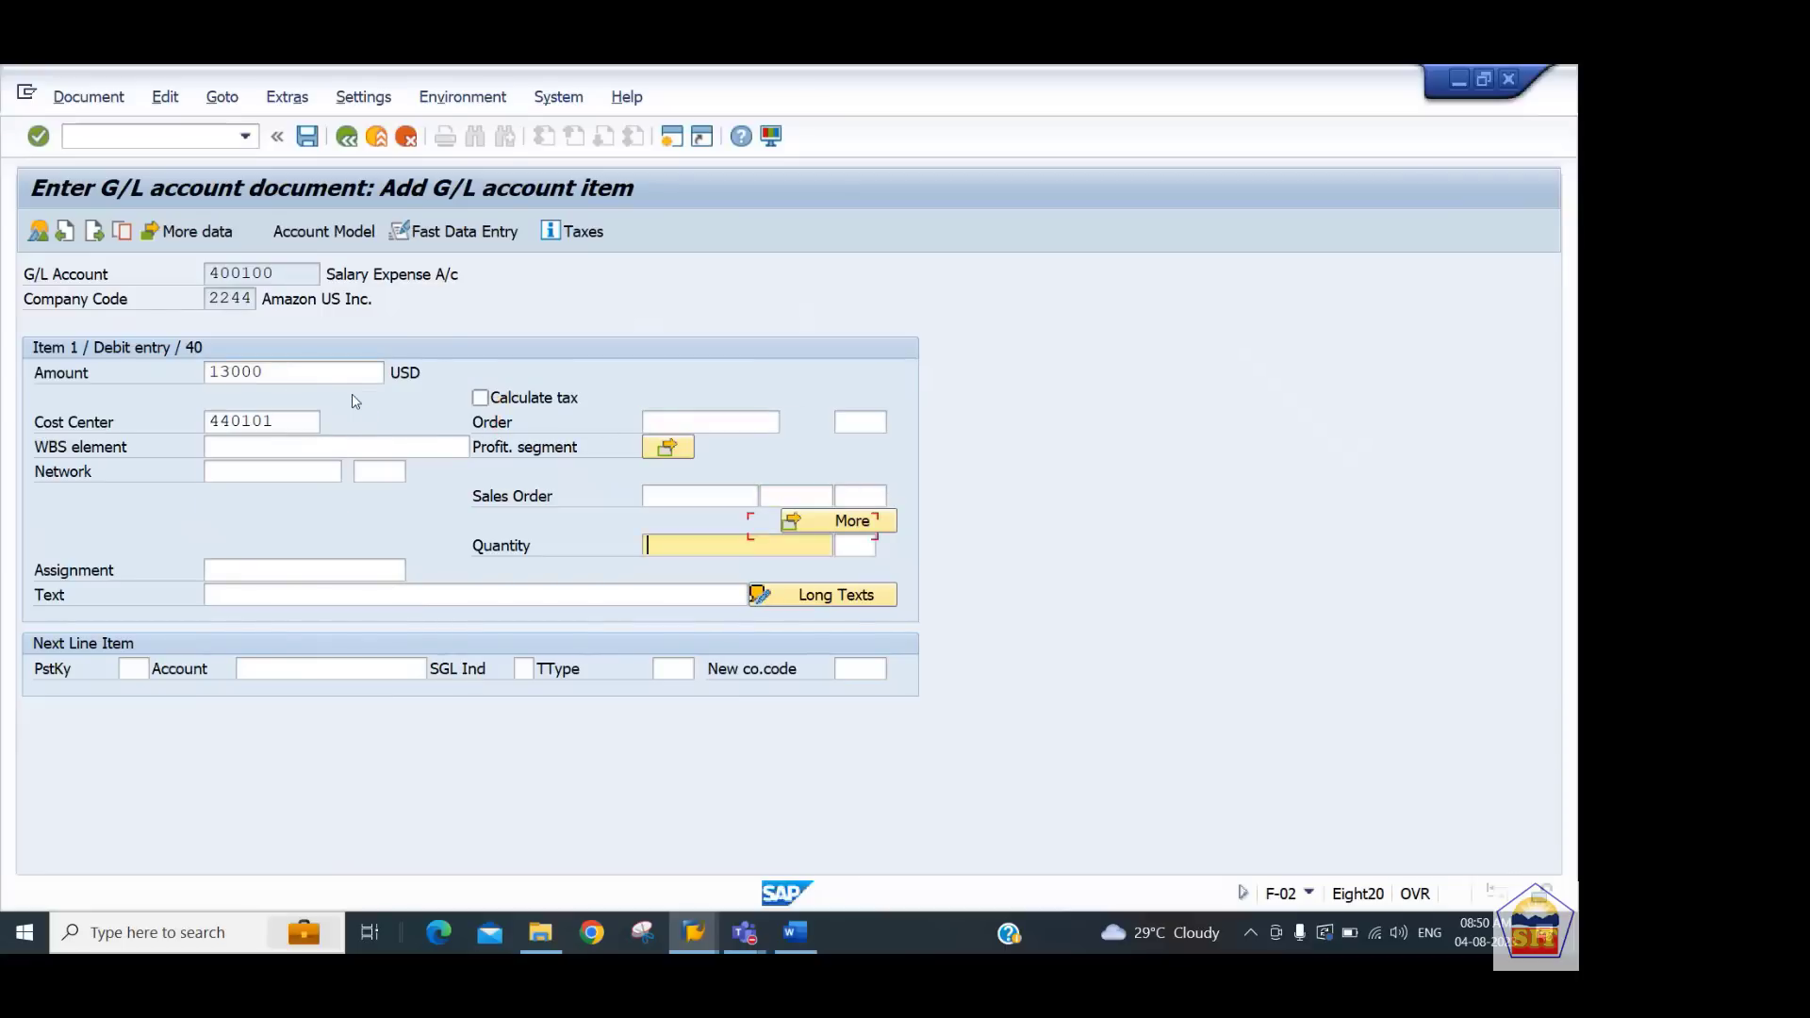
pyautogui.write('salary p')
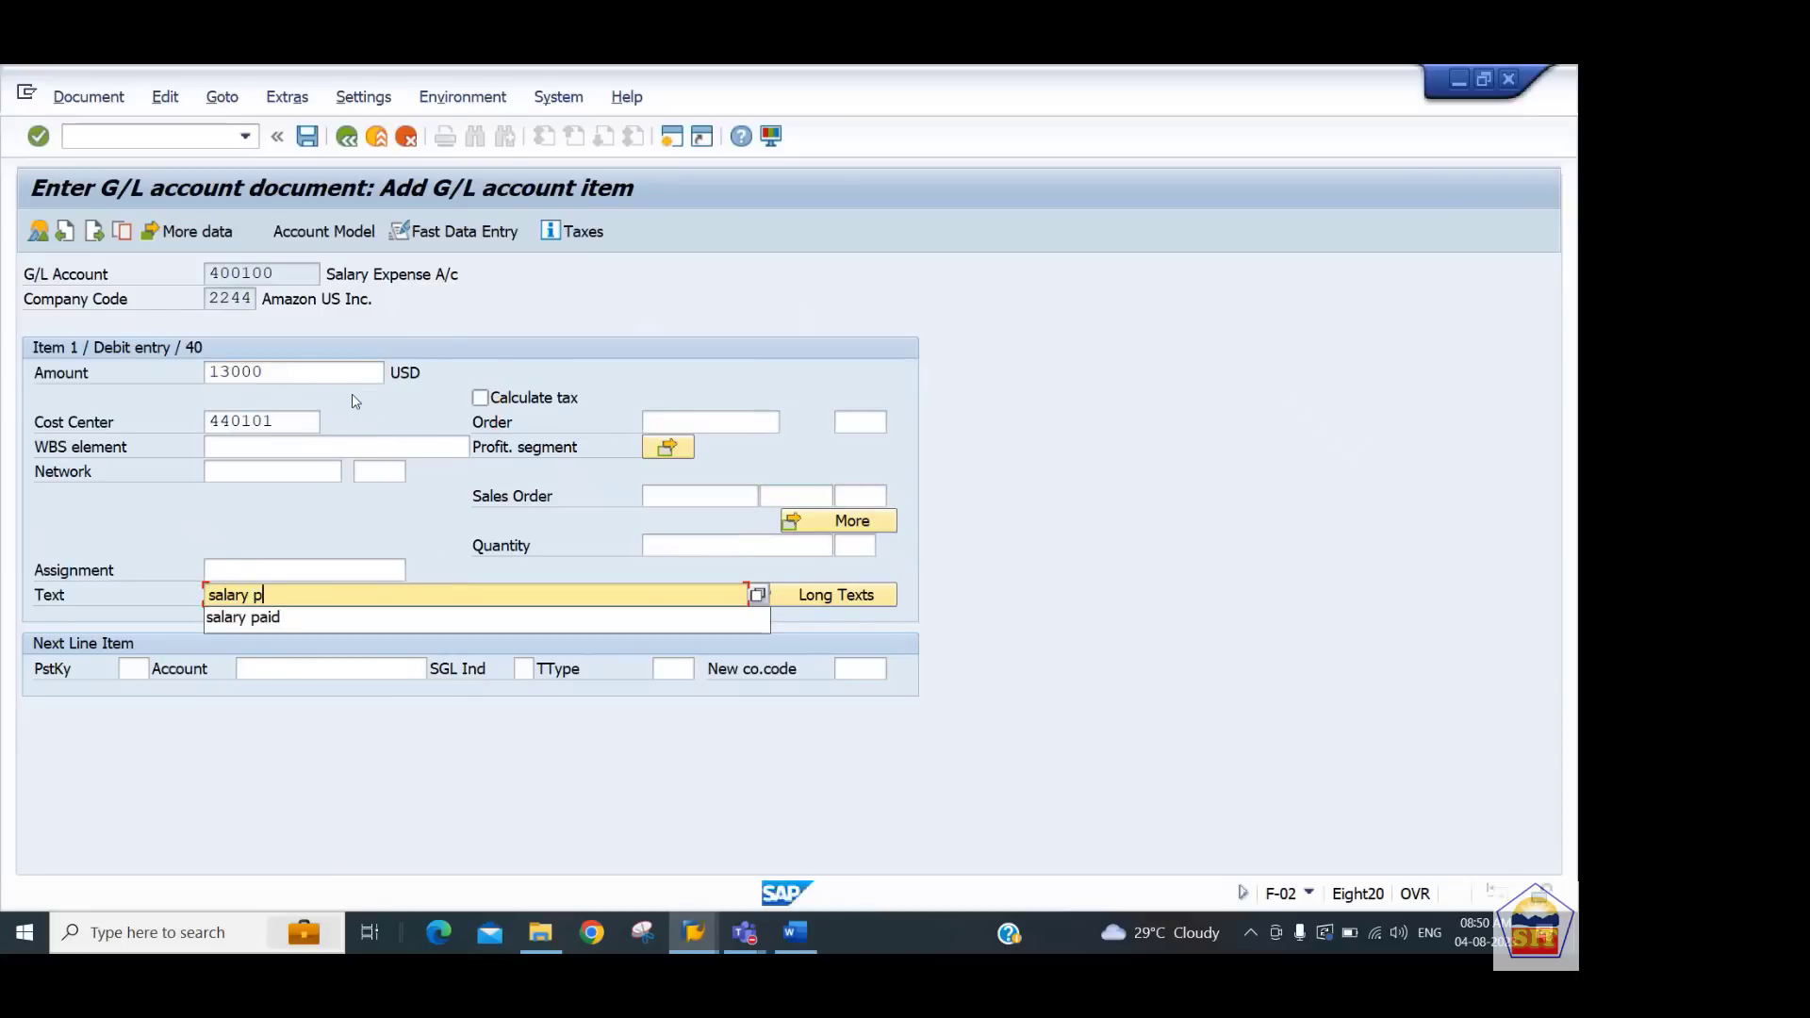
pyautogui.press('Down')
pyautogui.press('Return')
pyautogui.press('Tab')
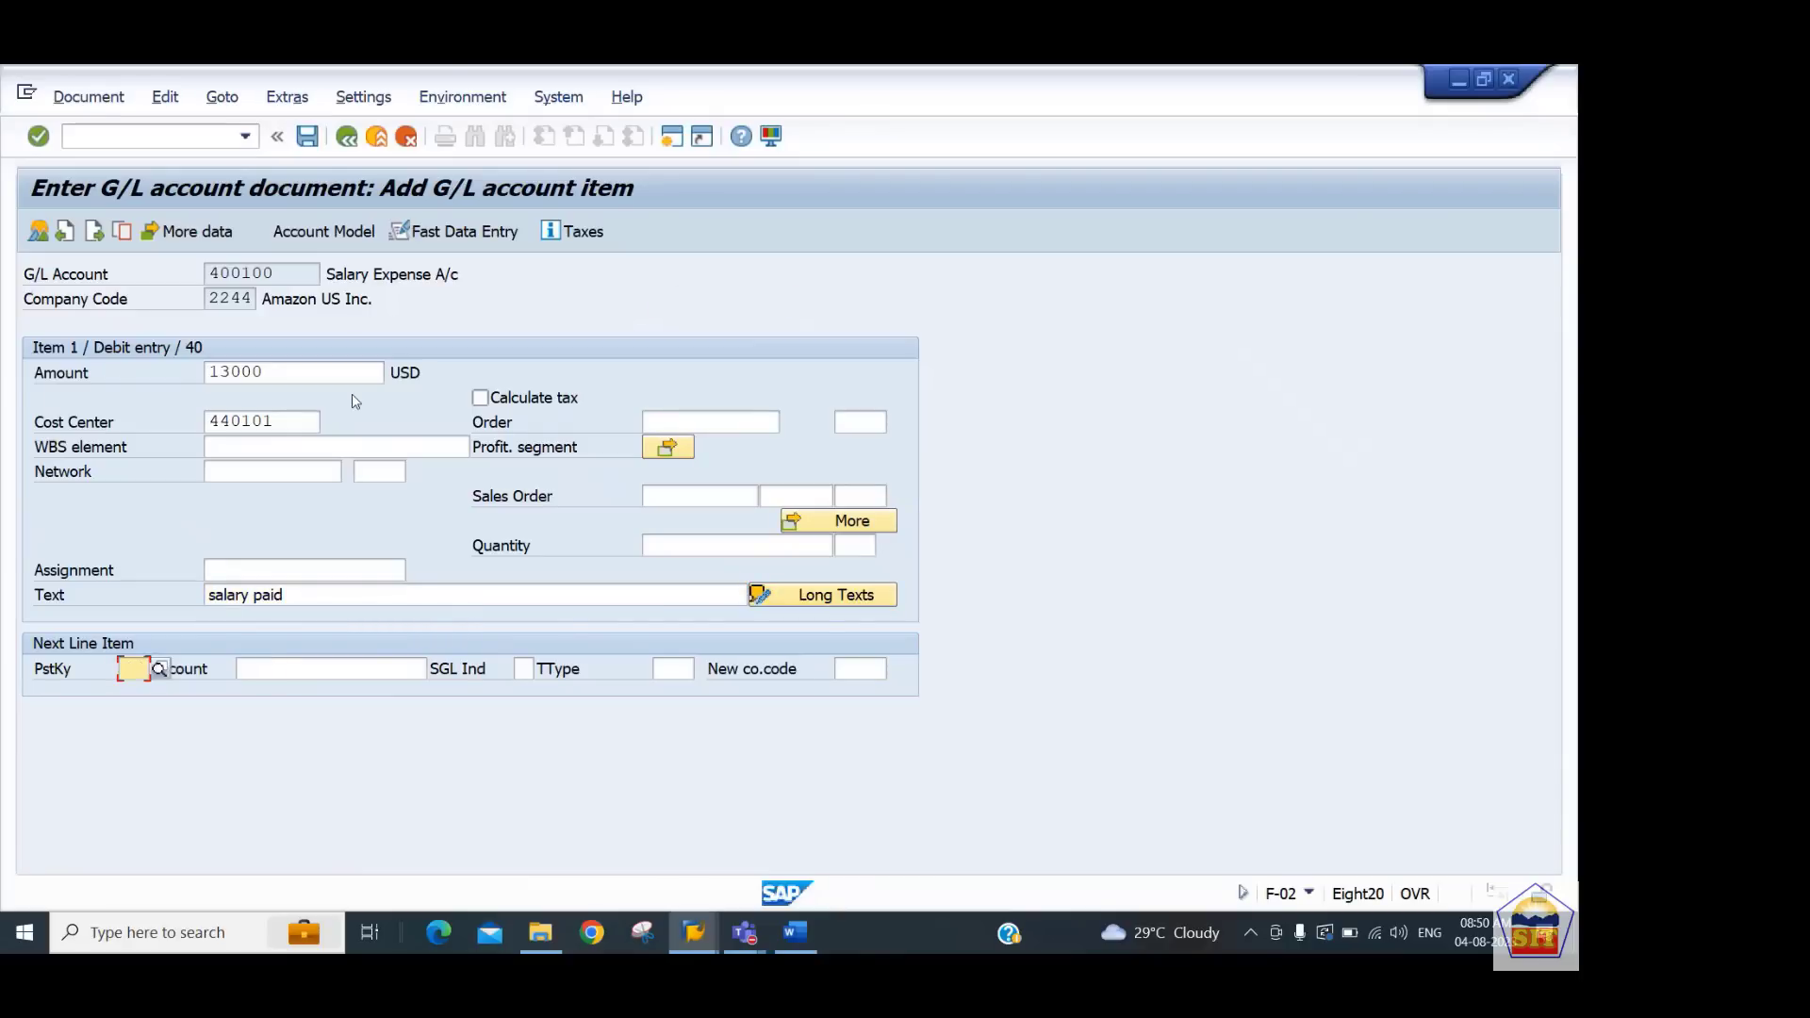
# Add the next line item with posting key 40 for account 400300
pyautogui.press('Tab')
pyautogui.hotkey('shift', 'Tab')
pyautogui.write('40')
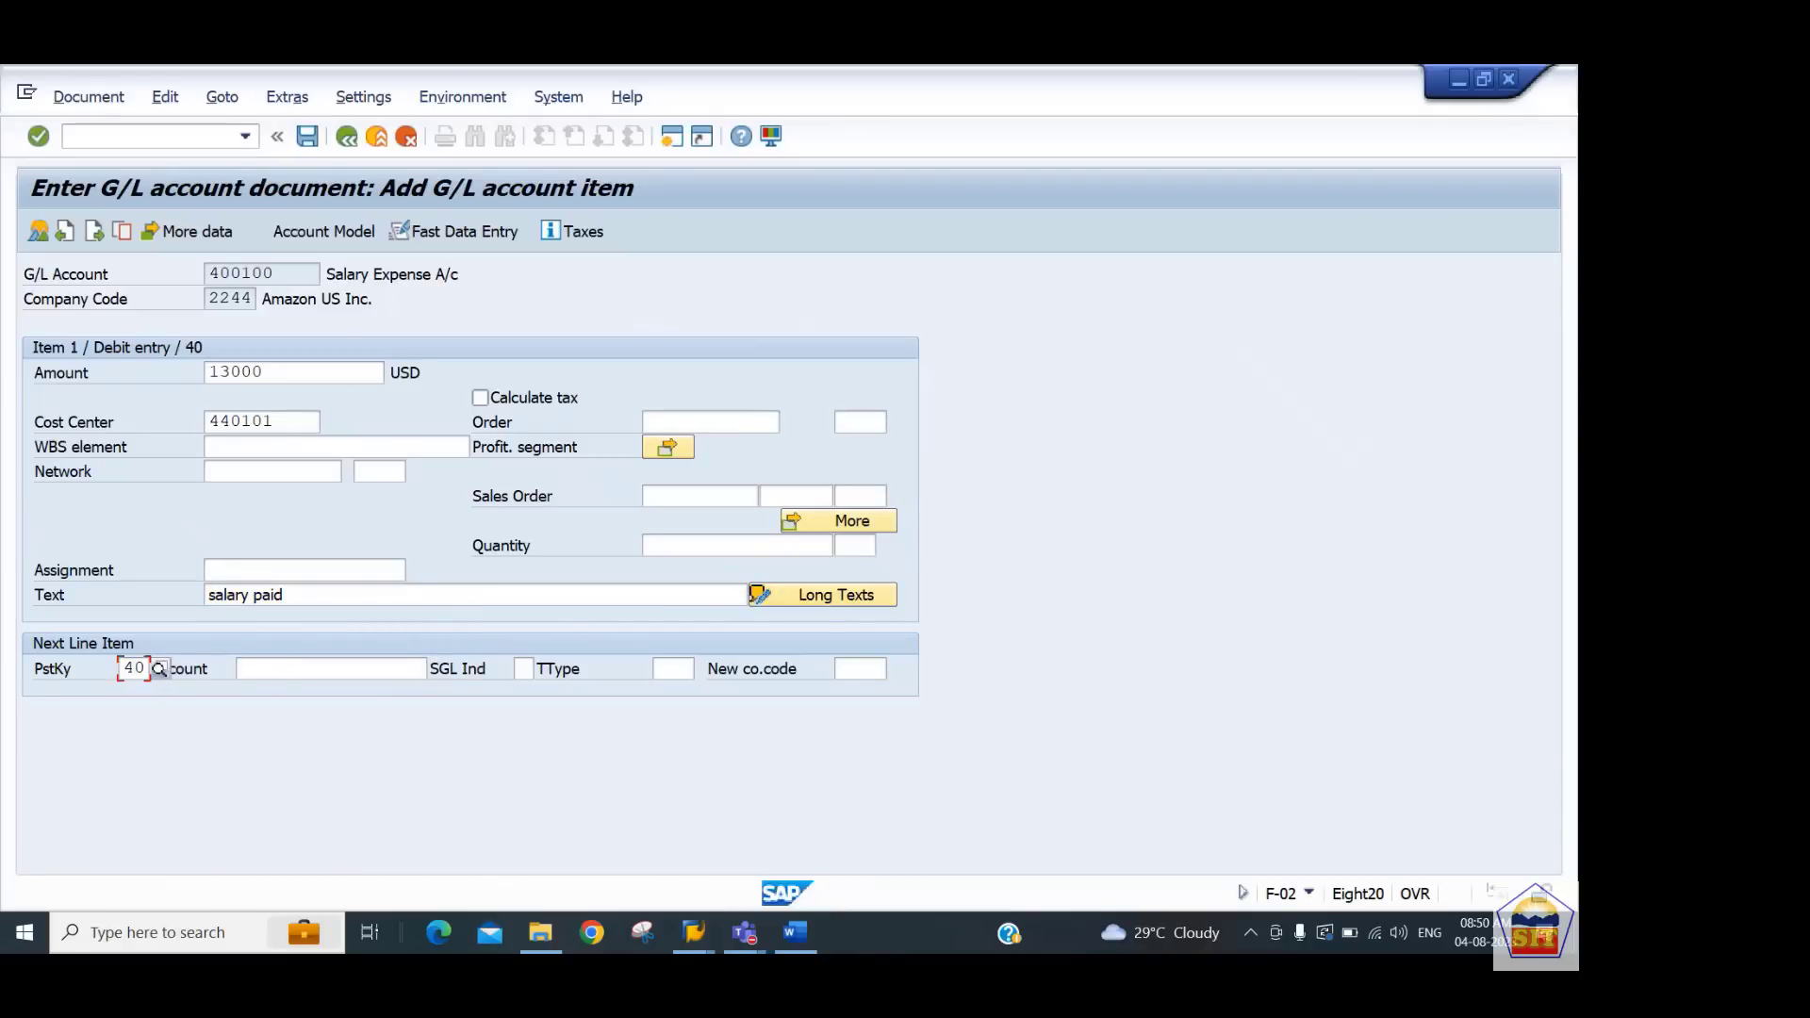
pyautogui.press('Tab')
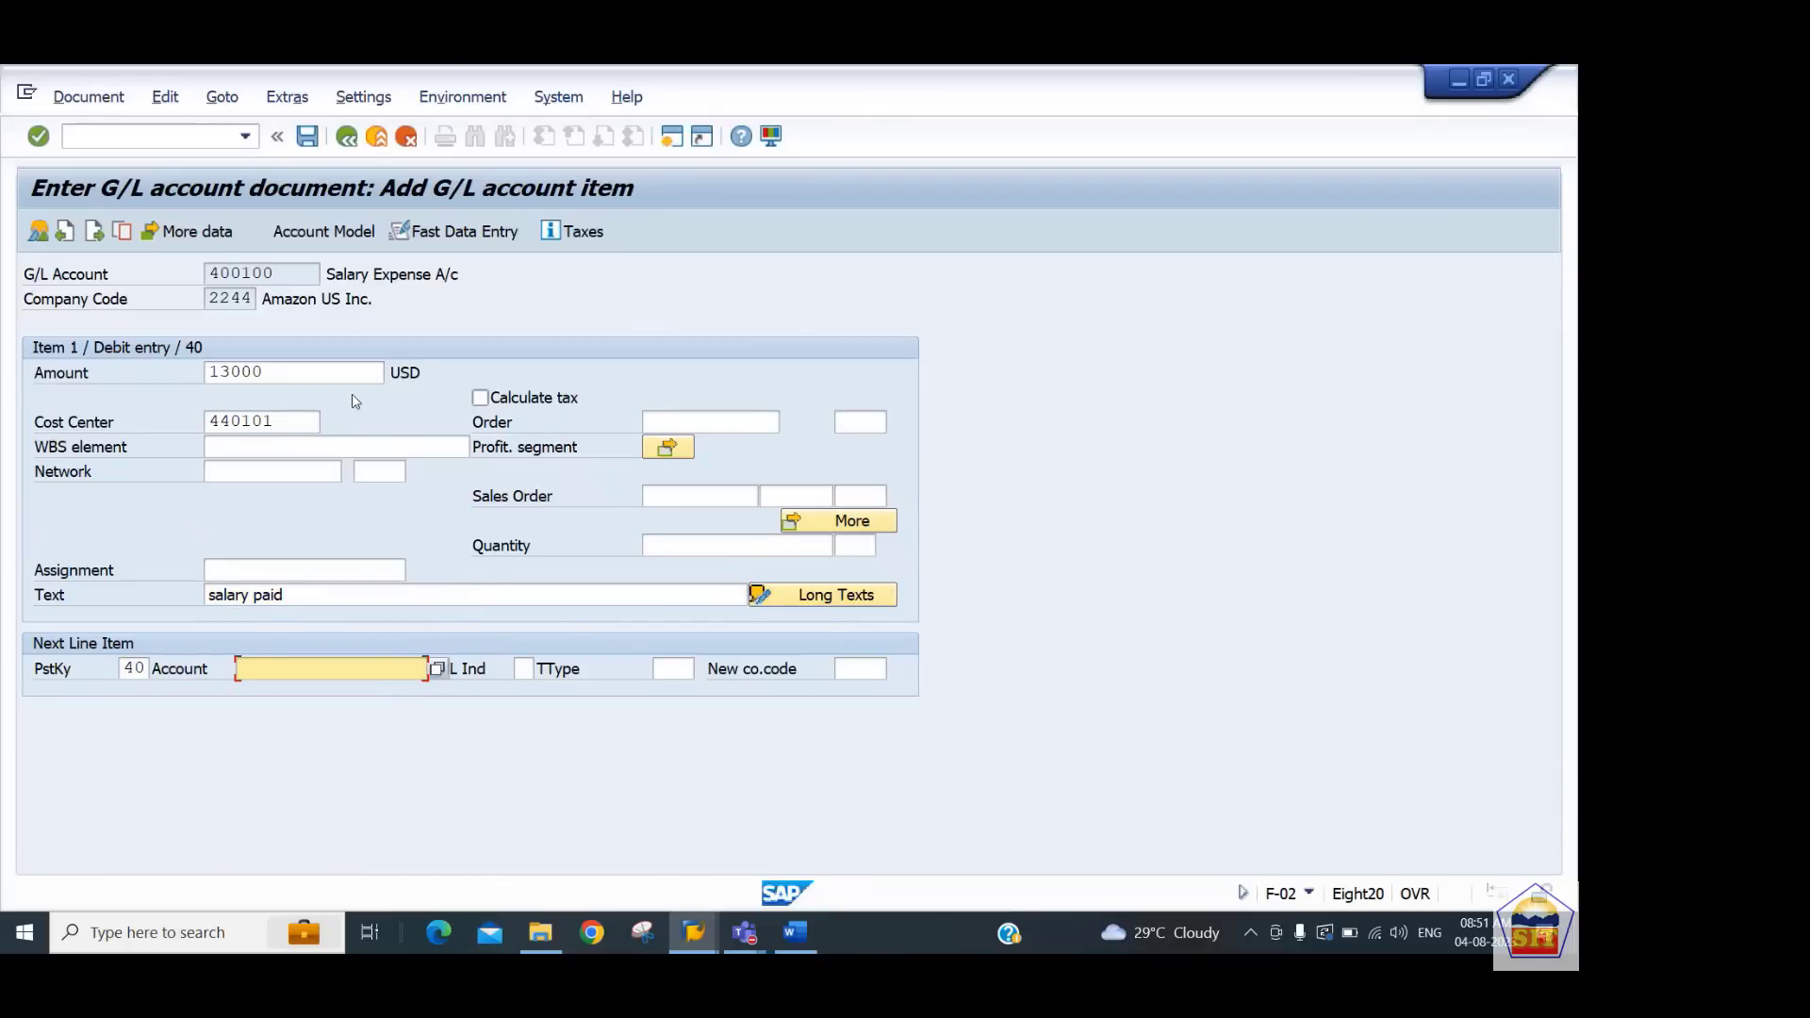
pyautogui.write('400300')
pyautogui.press('Return')
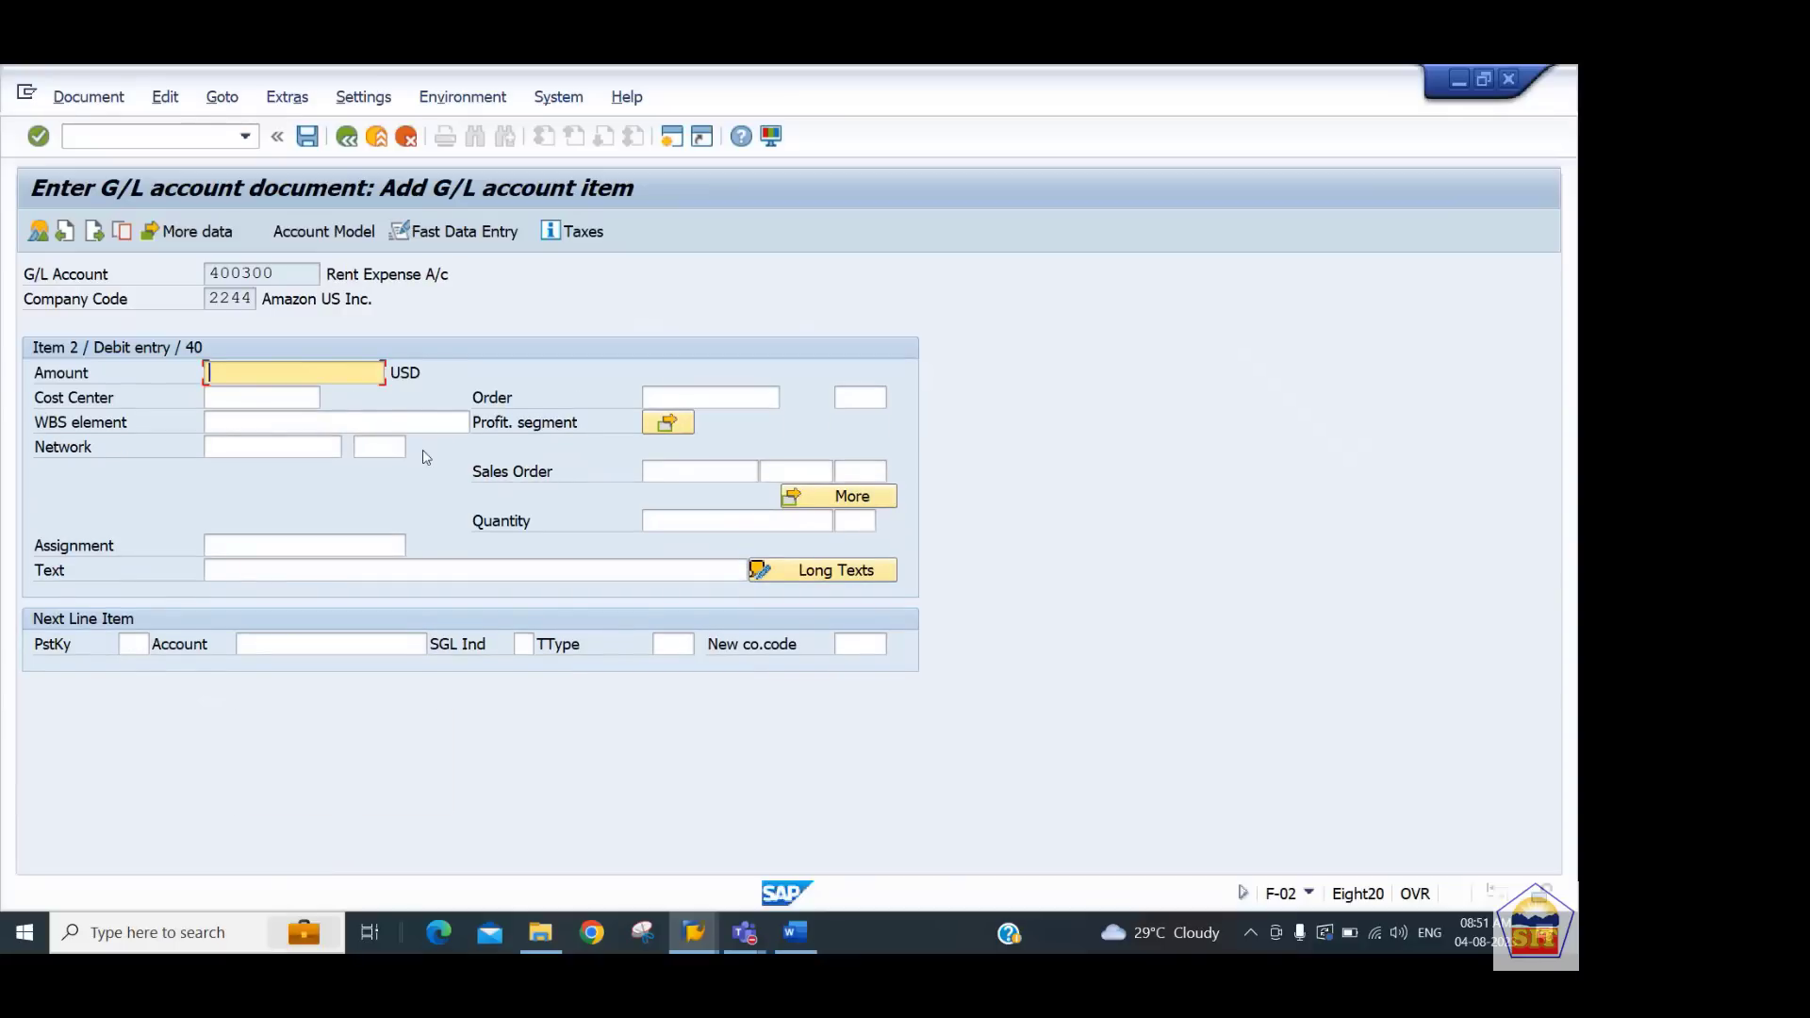
# Set the rent expense line amount to 17000 USD and cost center 440201
pyautogui.write('1')
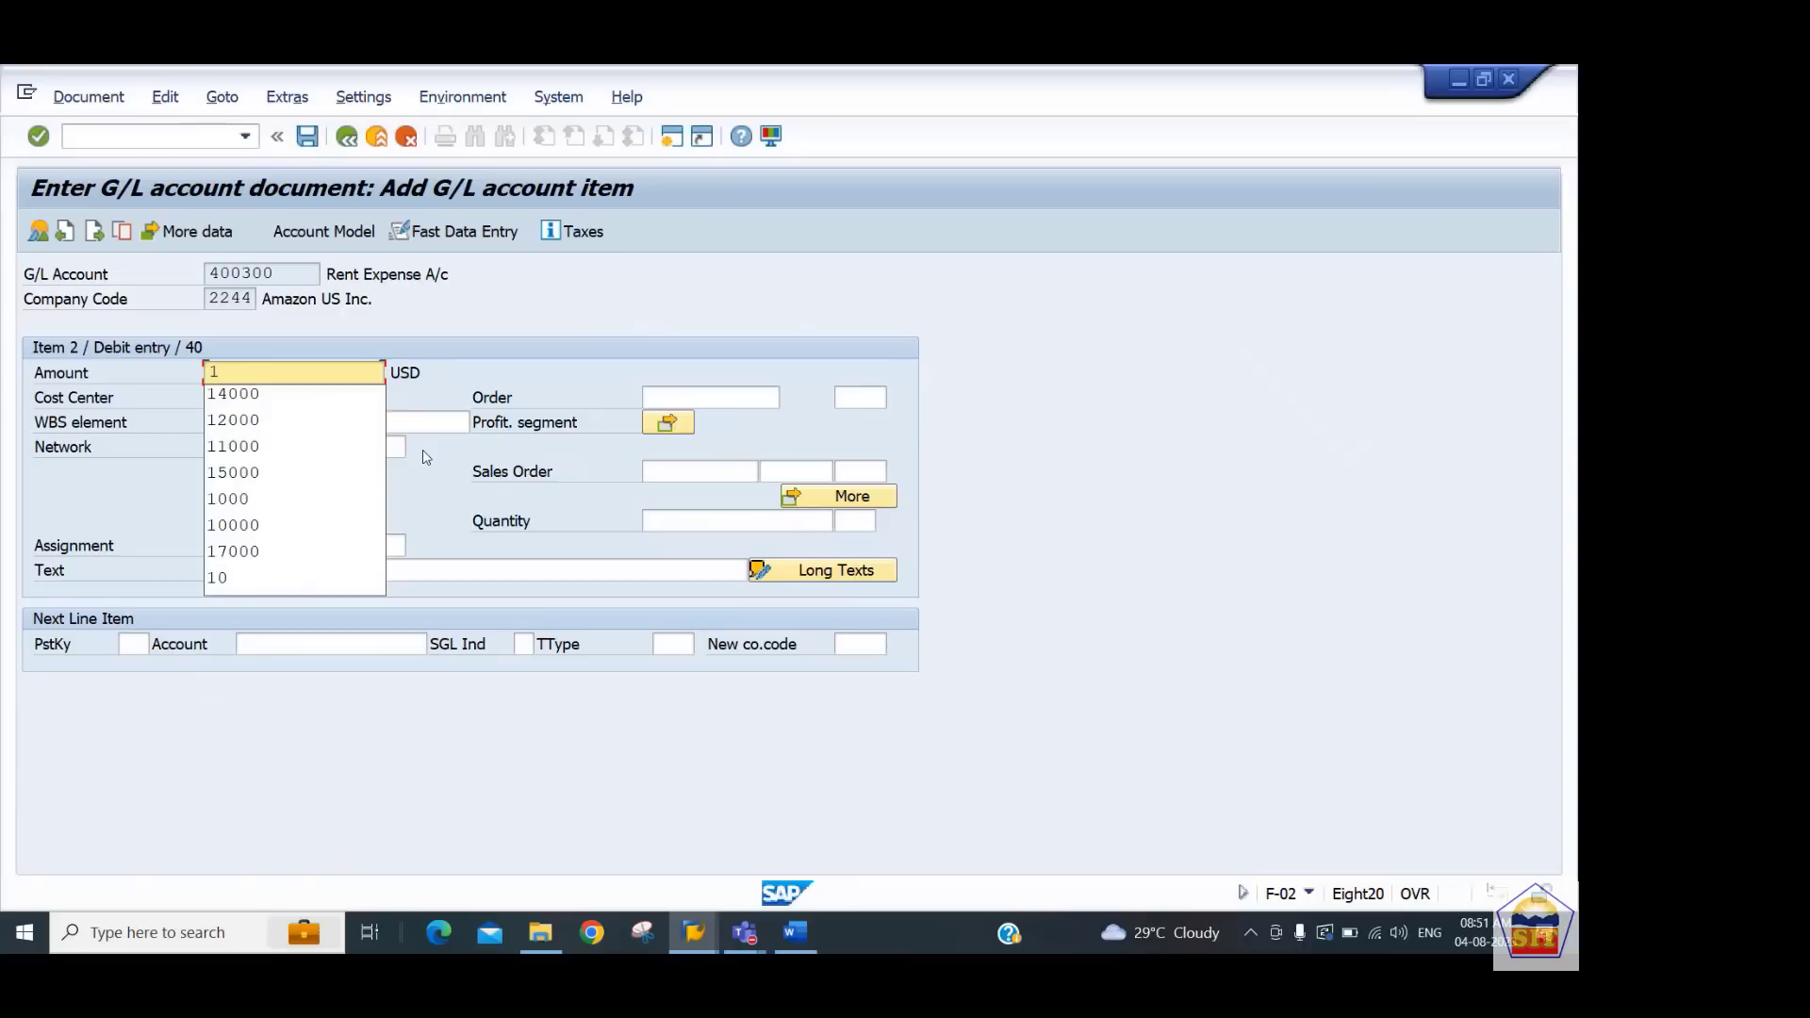
pyautogui.write('7000')
pyautogui.press('Tab')
pyautogui.press('Tab')
pyautogui.hotkey('shift', 'Tab')
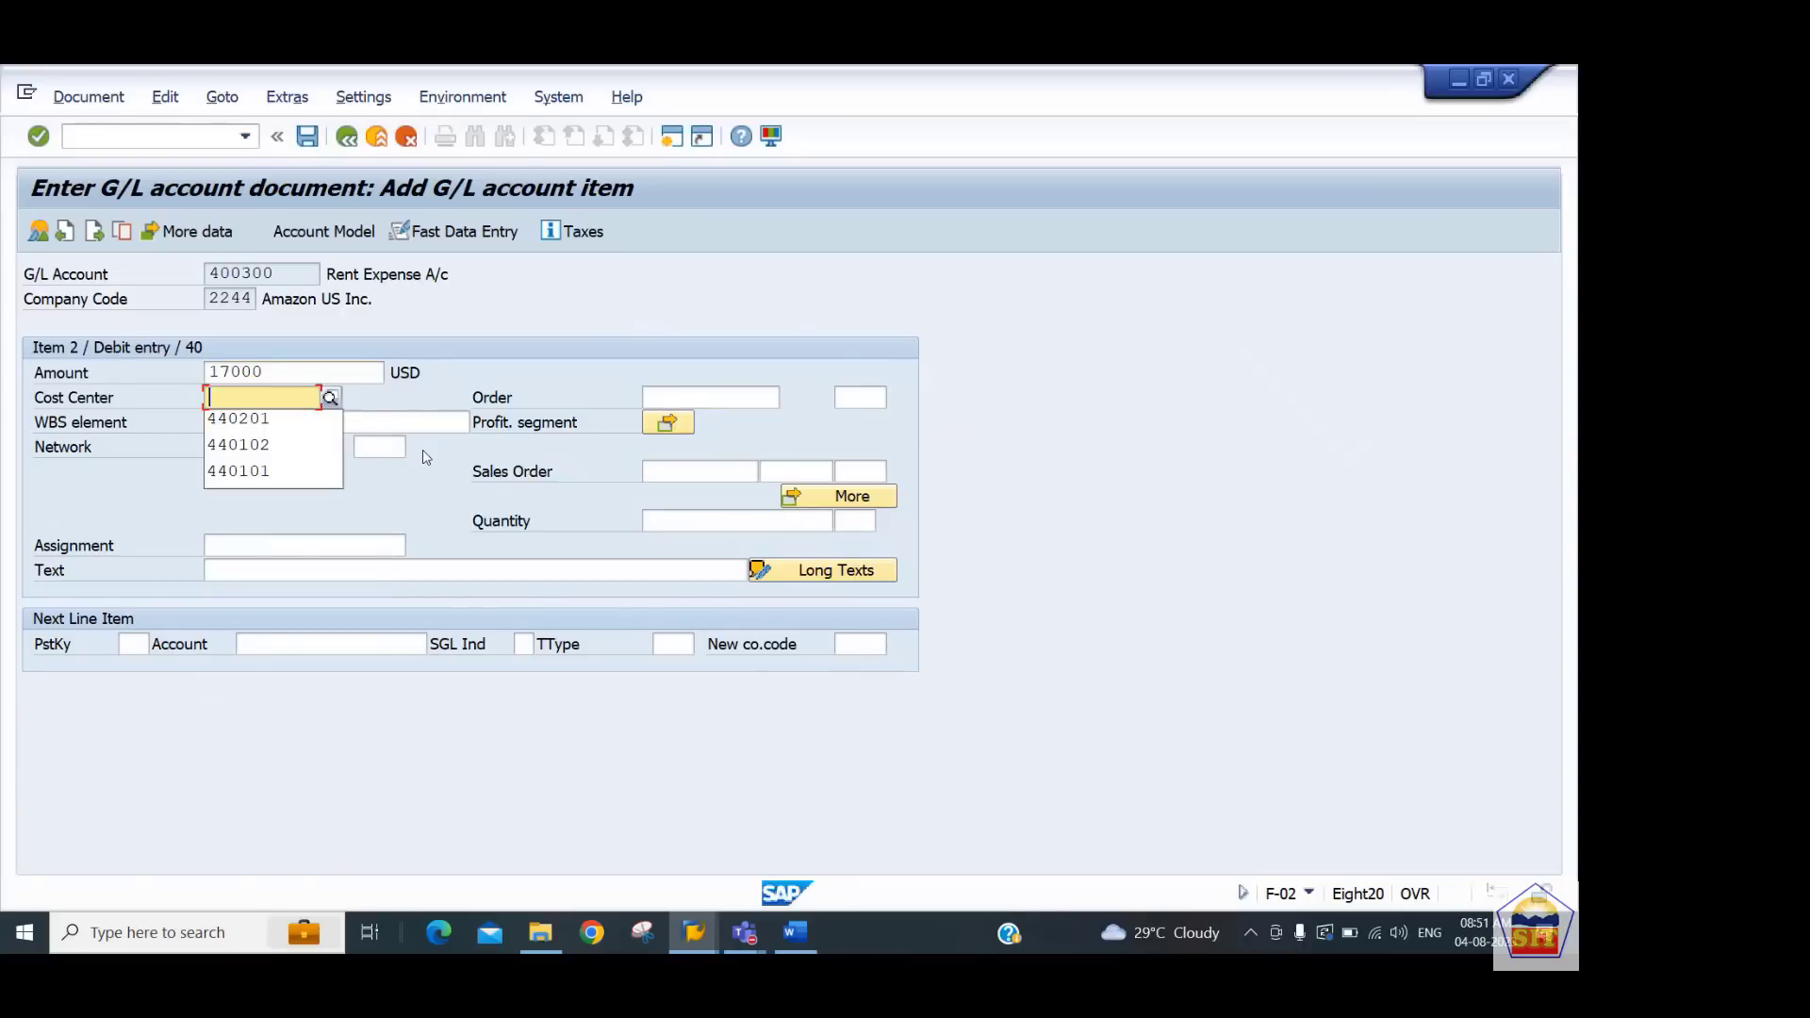
pyautogui.press('Down')
# Enter the text rent paid for the rent expense line
pyautogui.press('Tab')
pyautogui.press('Tab')
pyautogui.press('Tab')
pyautogui.press('Tab')
pyautogui.press('Tab')
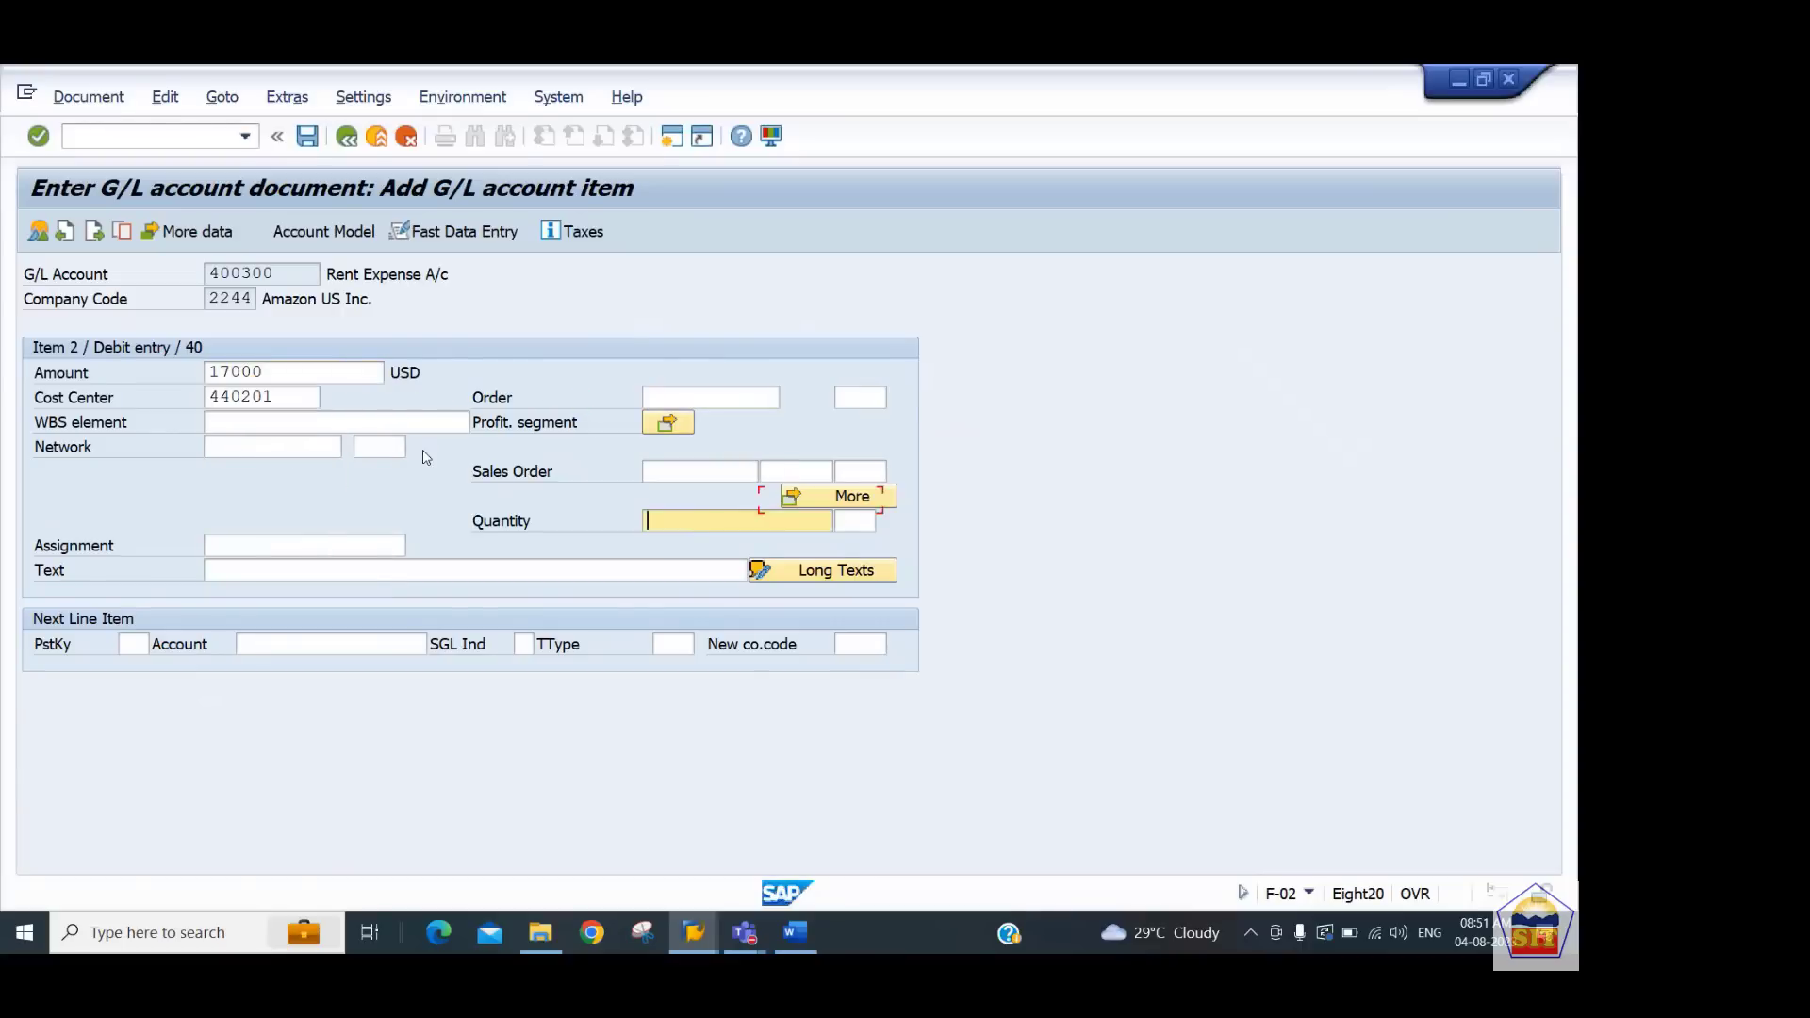
pyautogui.press('Tab')
pyautogui.write('rent paid')
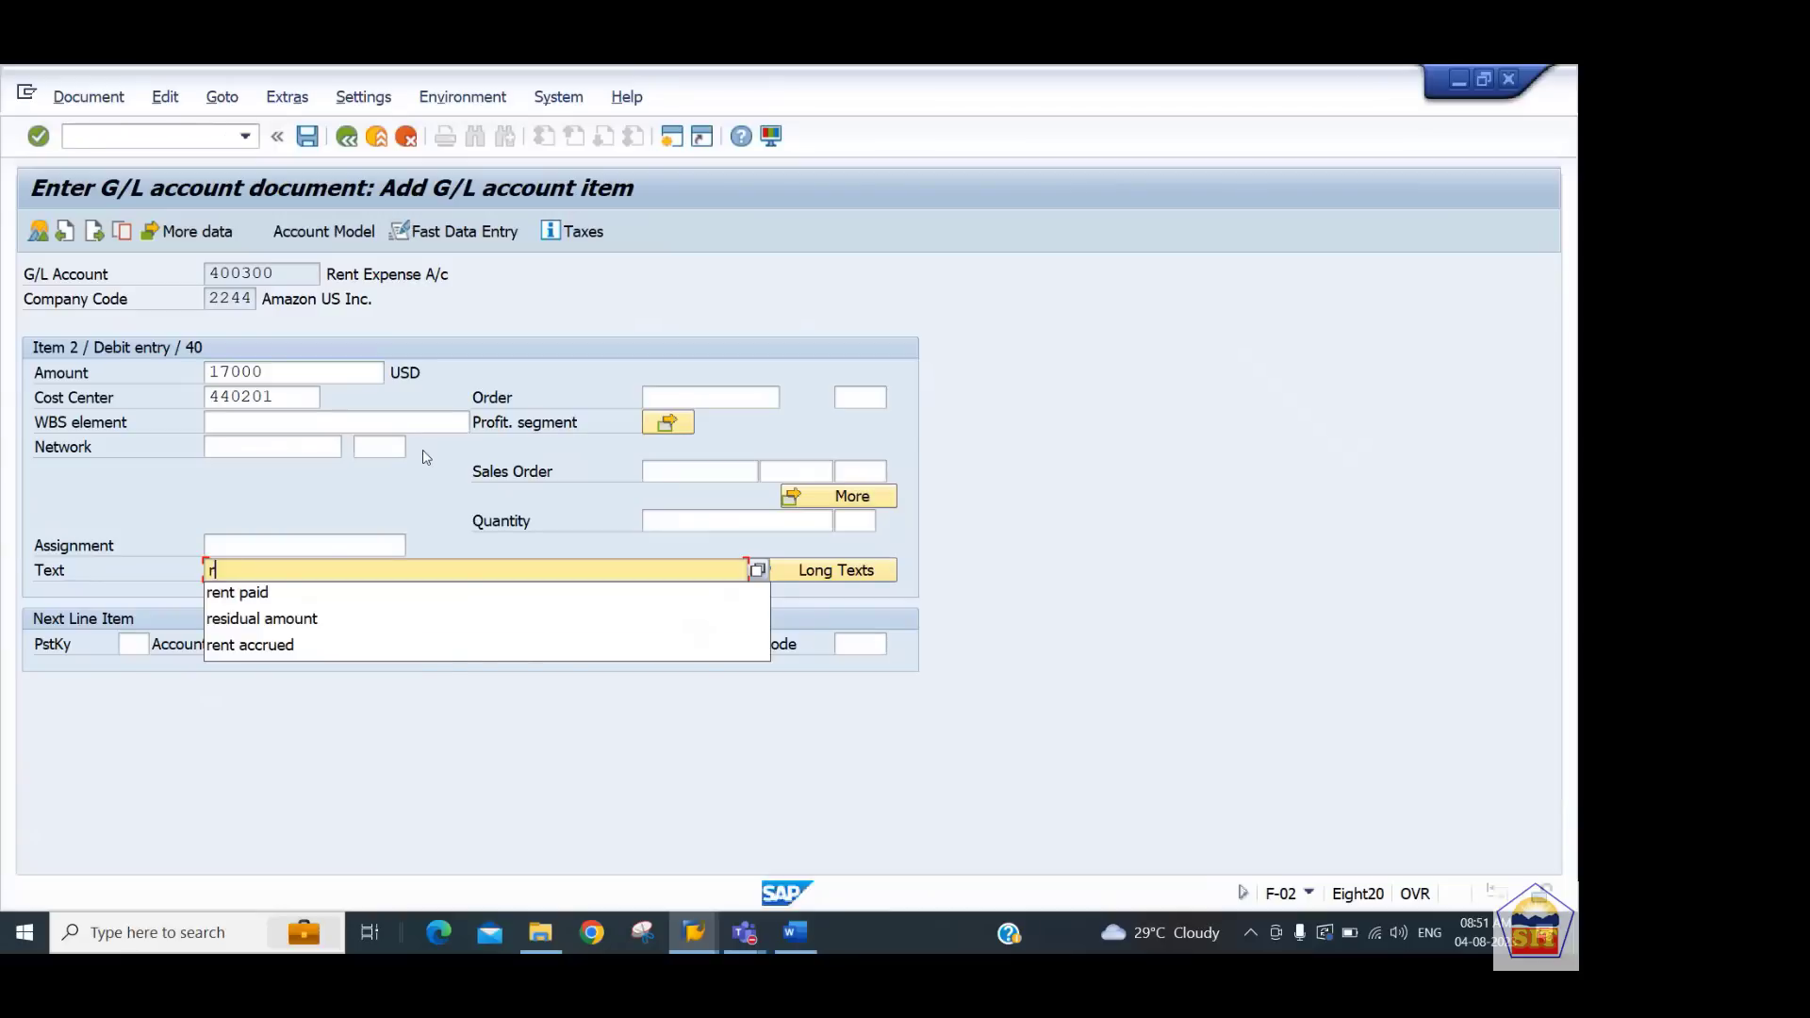
pyautogui.press('Tab')
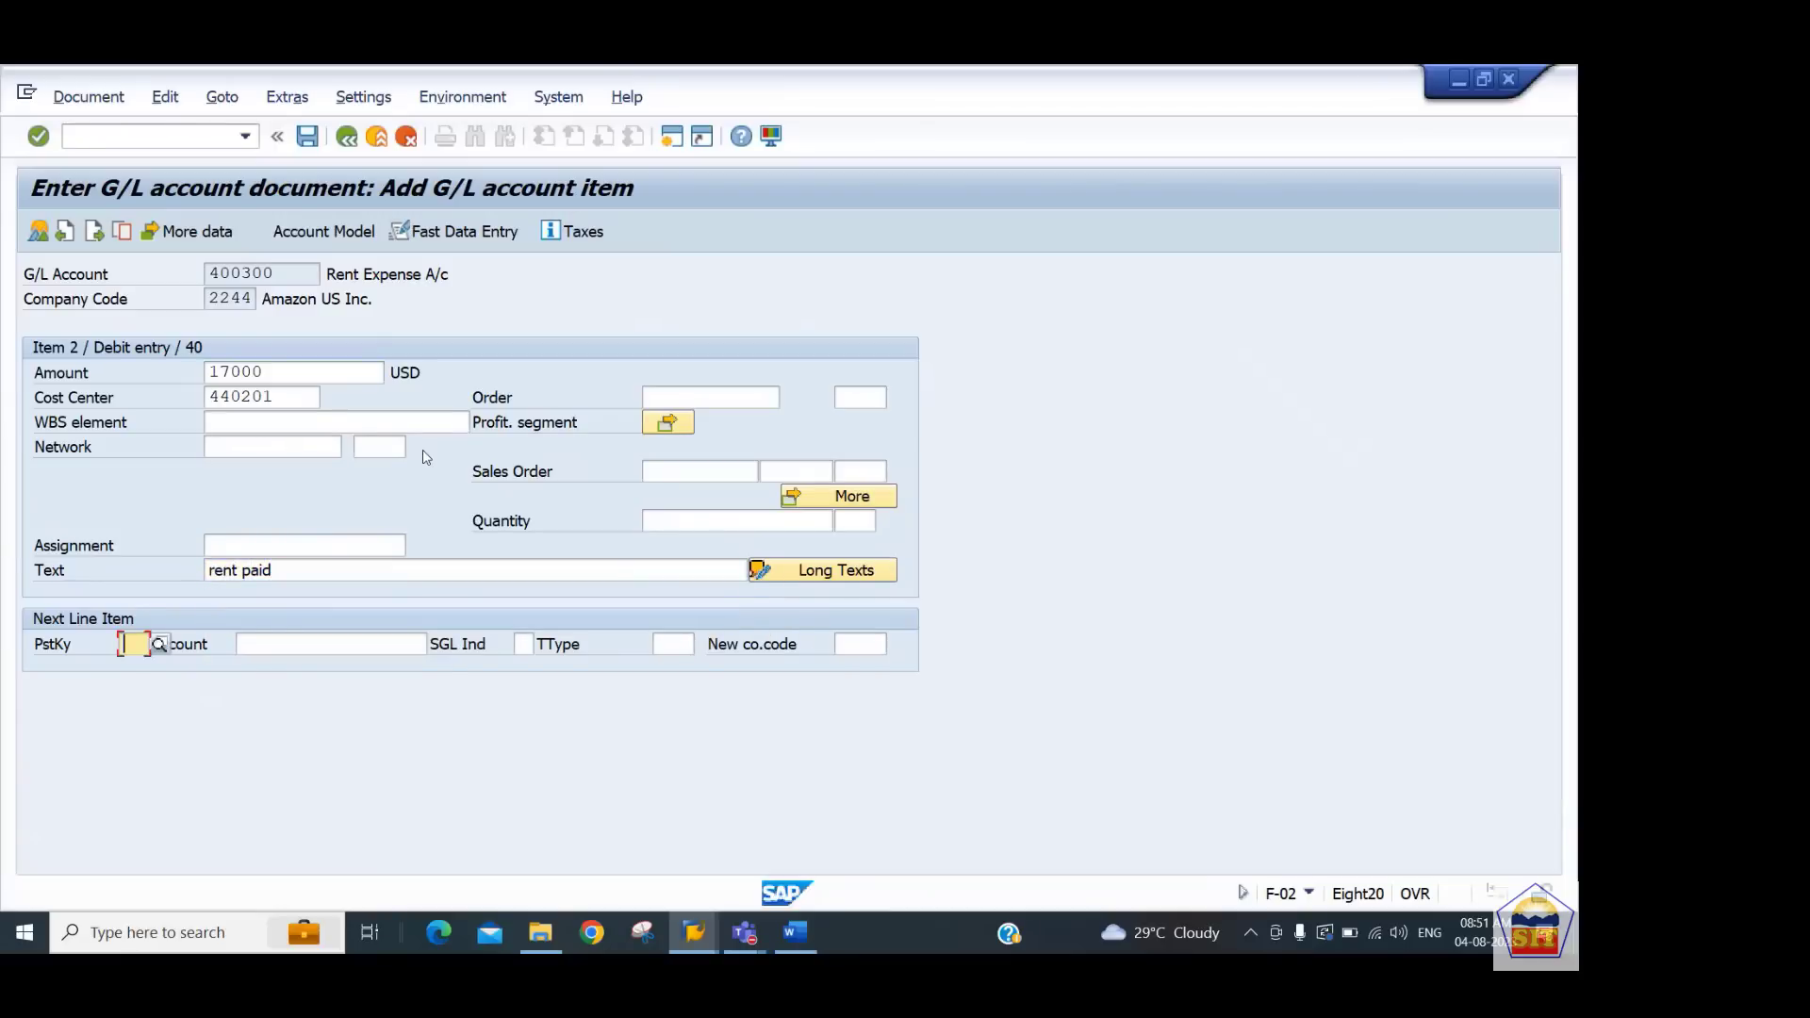
# Add the next line item with posting key 50 for cash account 200100
pyautogui.write('50')
pyautogui.press('Tab')
pyautogui.write('200100')
pyautogui.press('Return')
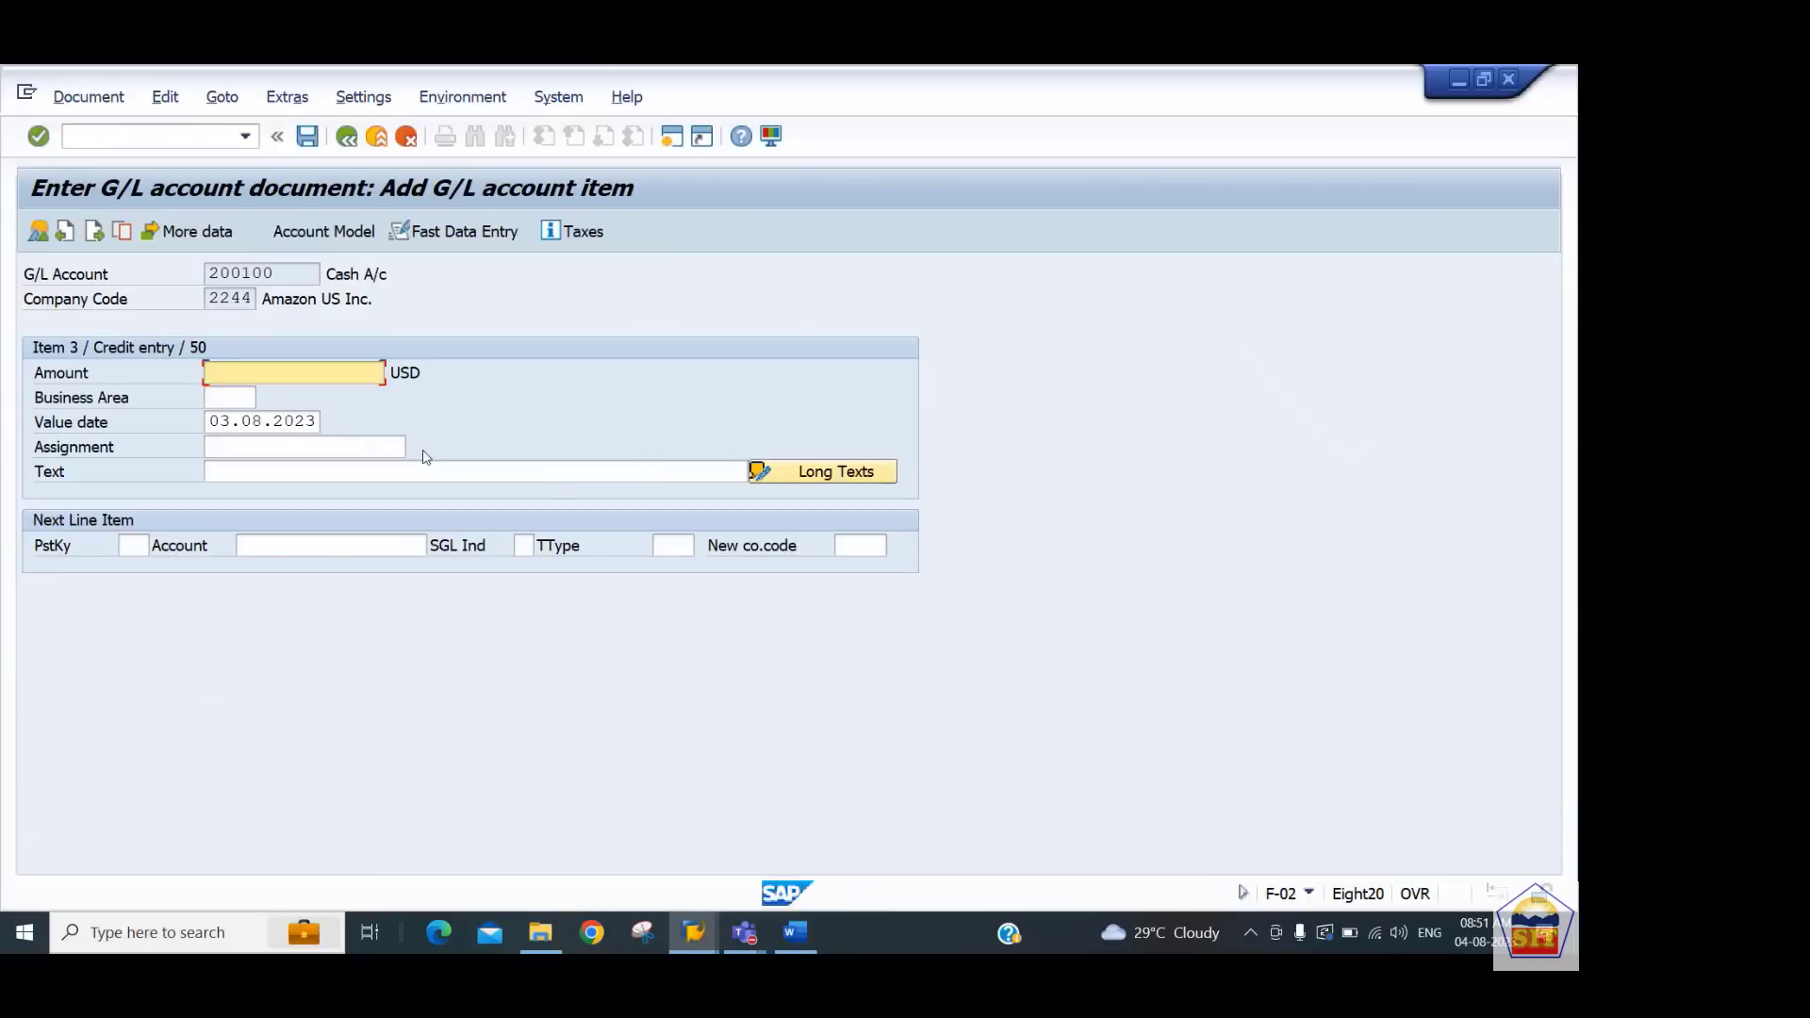
# Set the cash line amount to * and its text to + to balance and copy the previous text
pyautogui.write('*')
pyautogui.press('Tab')
pyautogui.press('Tab')
pyautogui.press('Tab')
pyautogui.press('Tab')
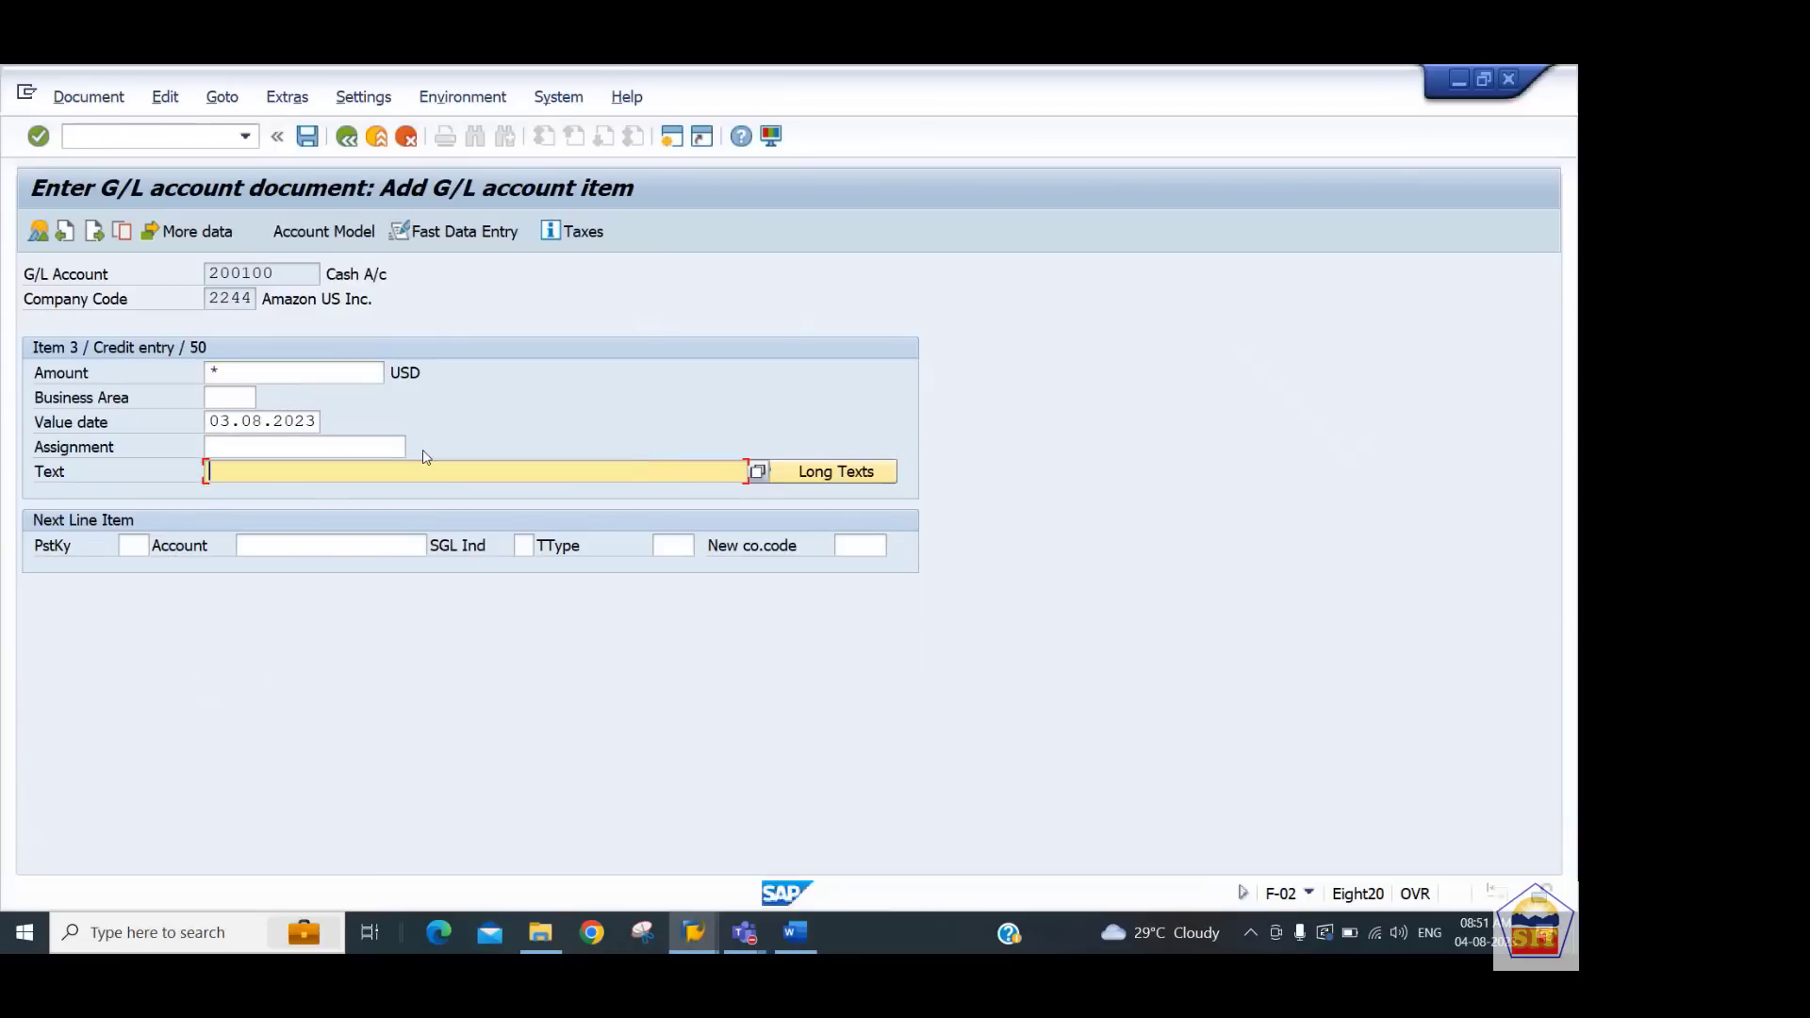
pyautogui.write('+')
pyautogui.press('Return')
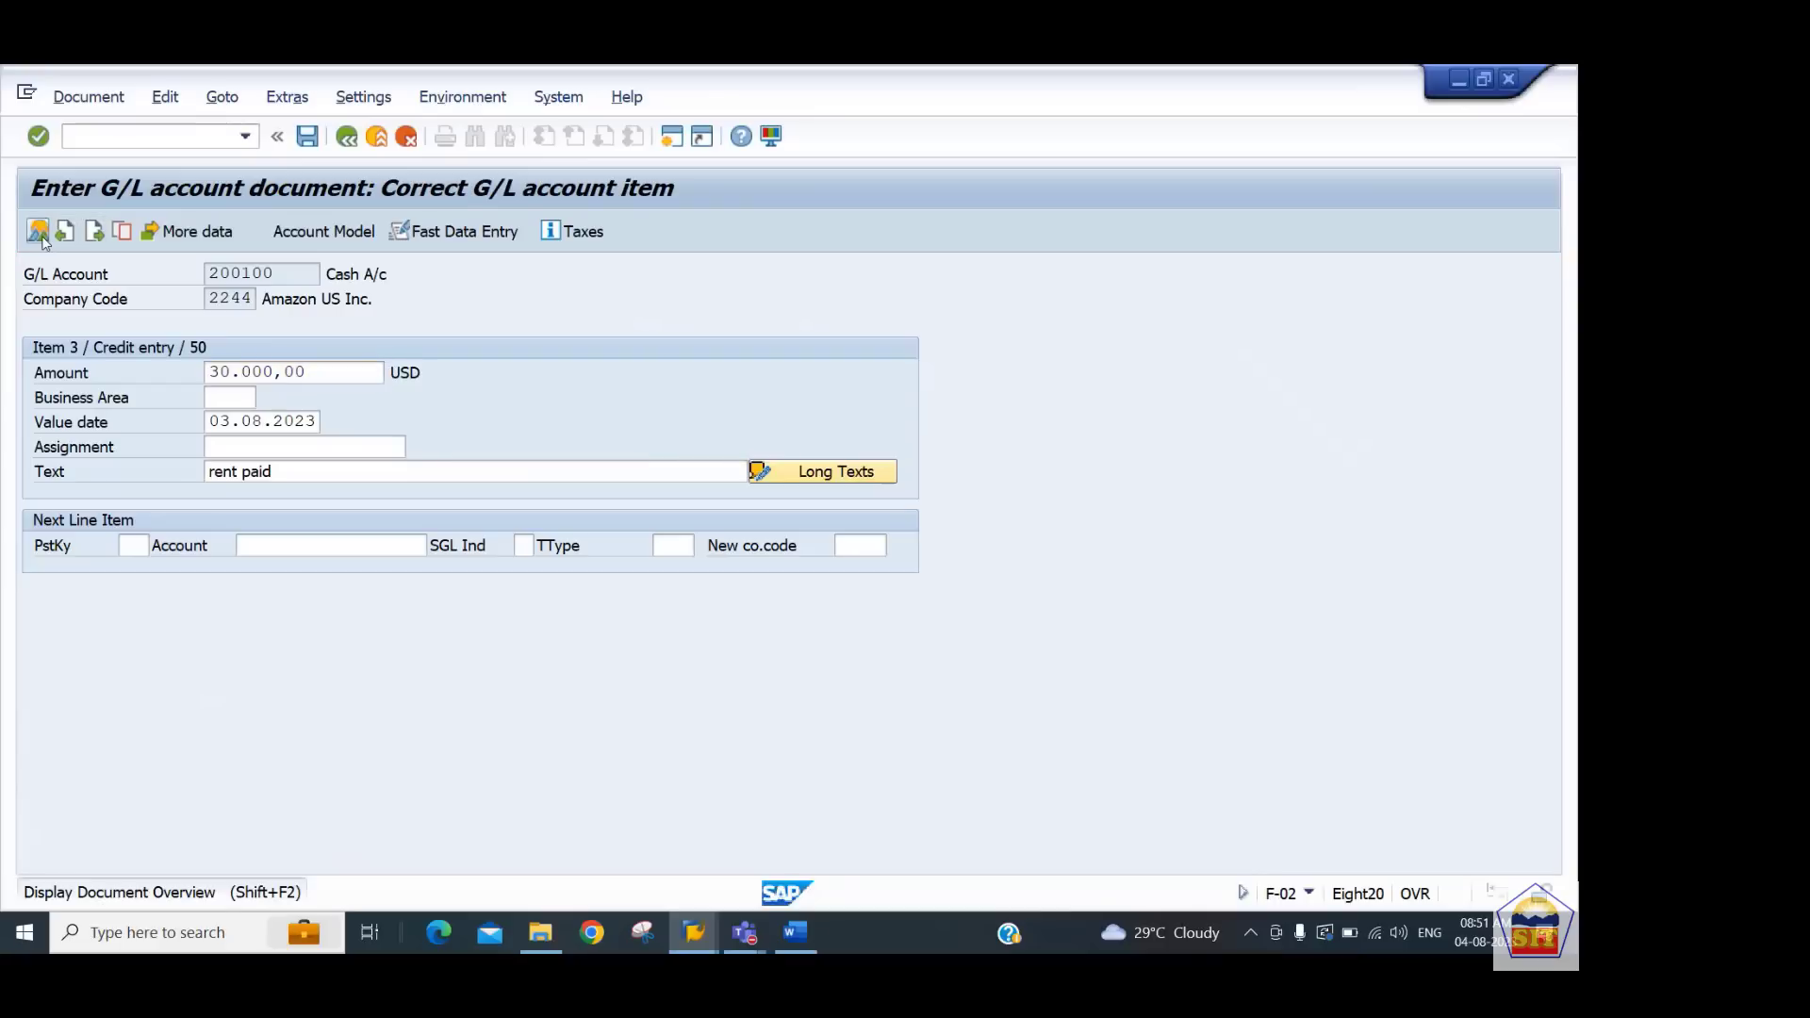
# Review the document overview, post the journal entry, and open the posted document for display
pyautogui.hotkey('shift', 'F2')
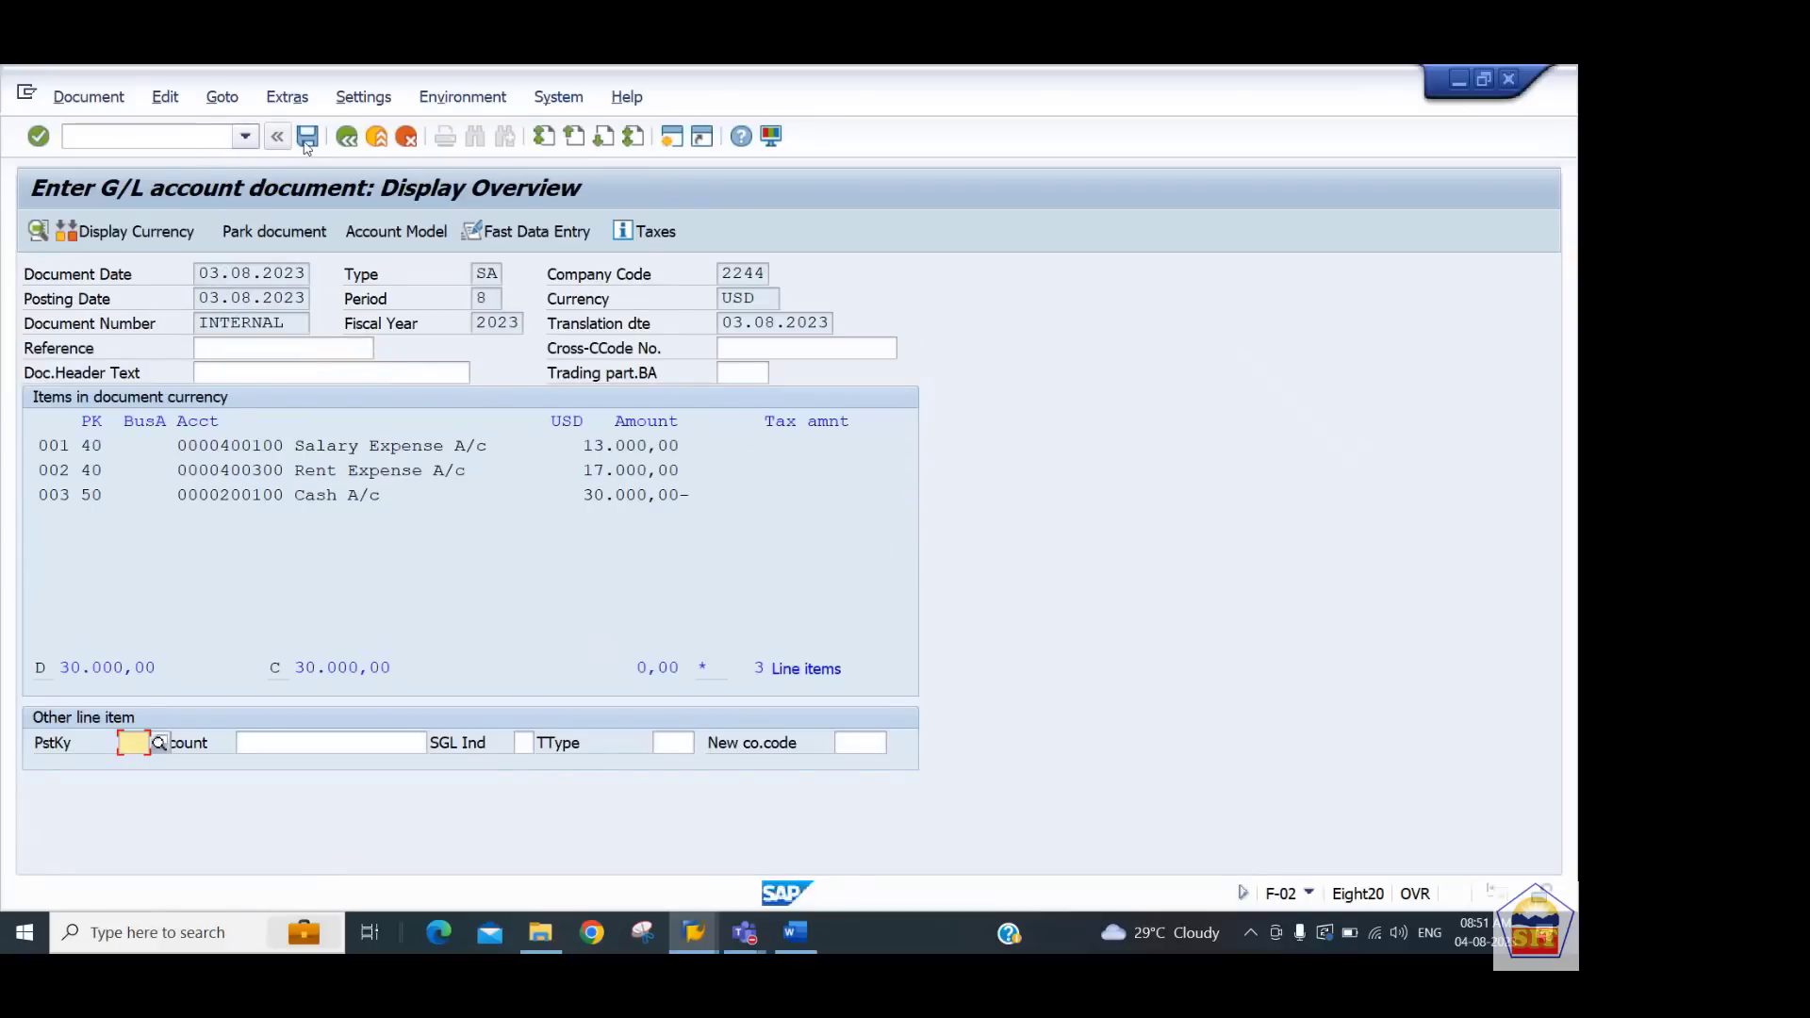
pyautogui.click(307, 136)
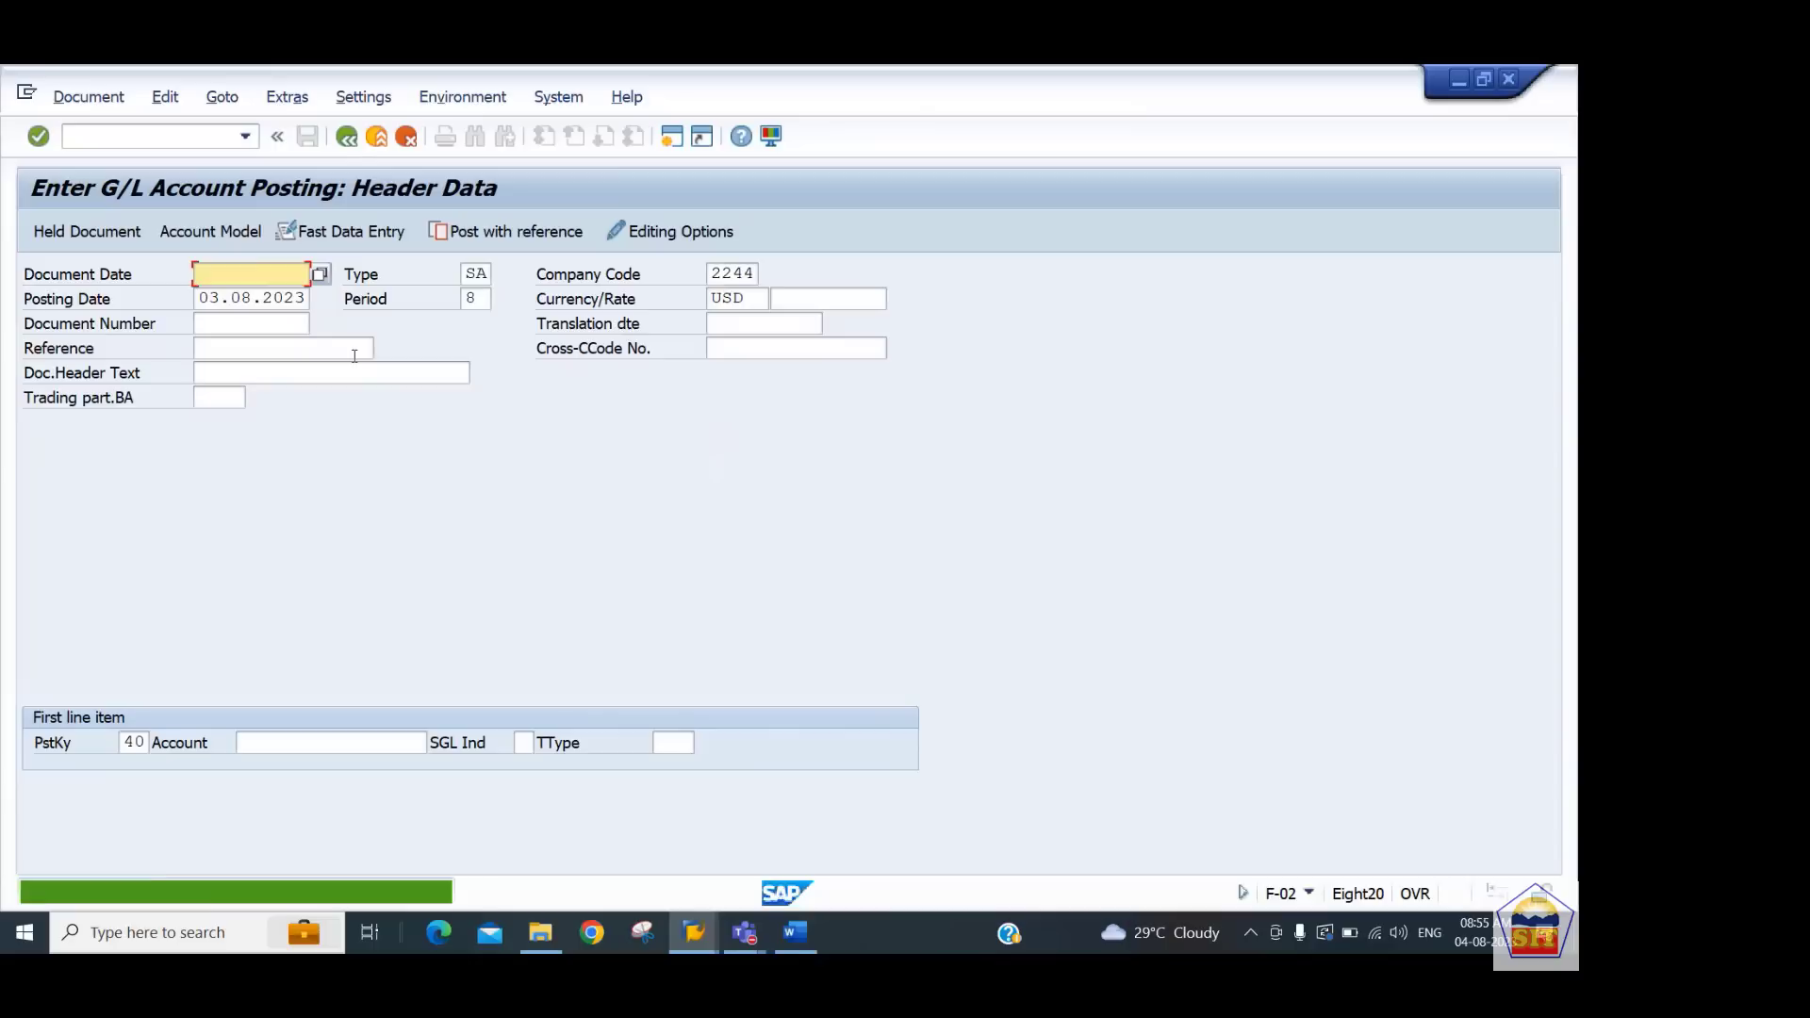
pyautogui.click(108, 100)
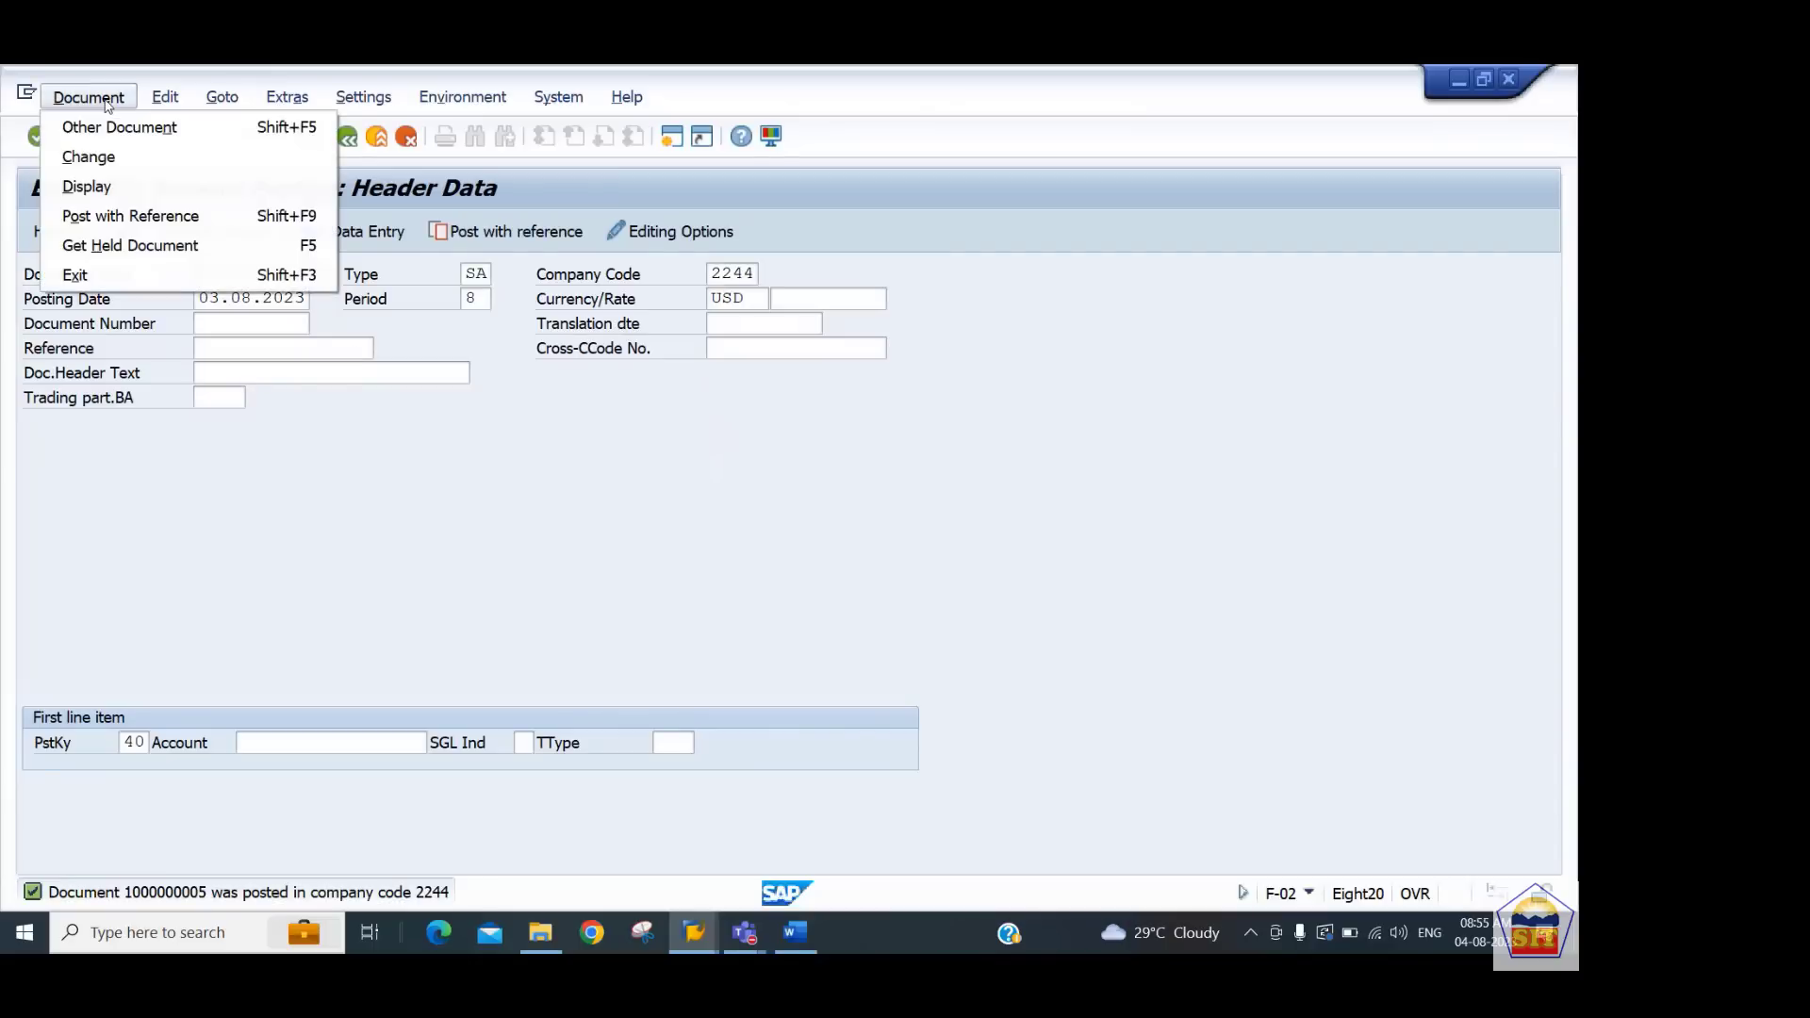
pyautogui.click(104, 186)
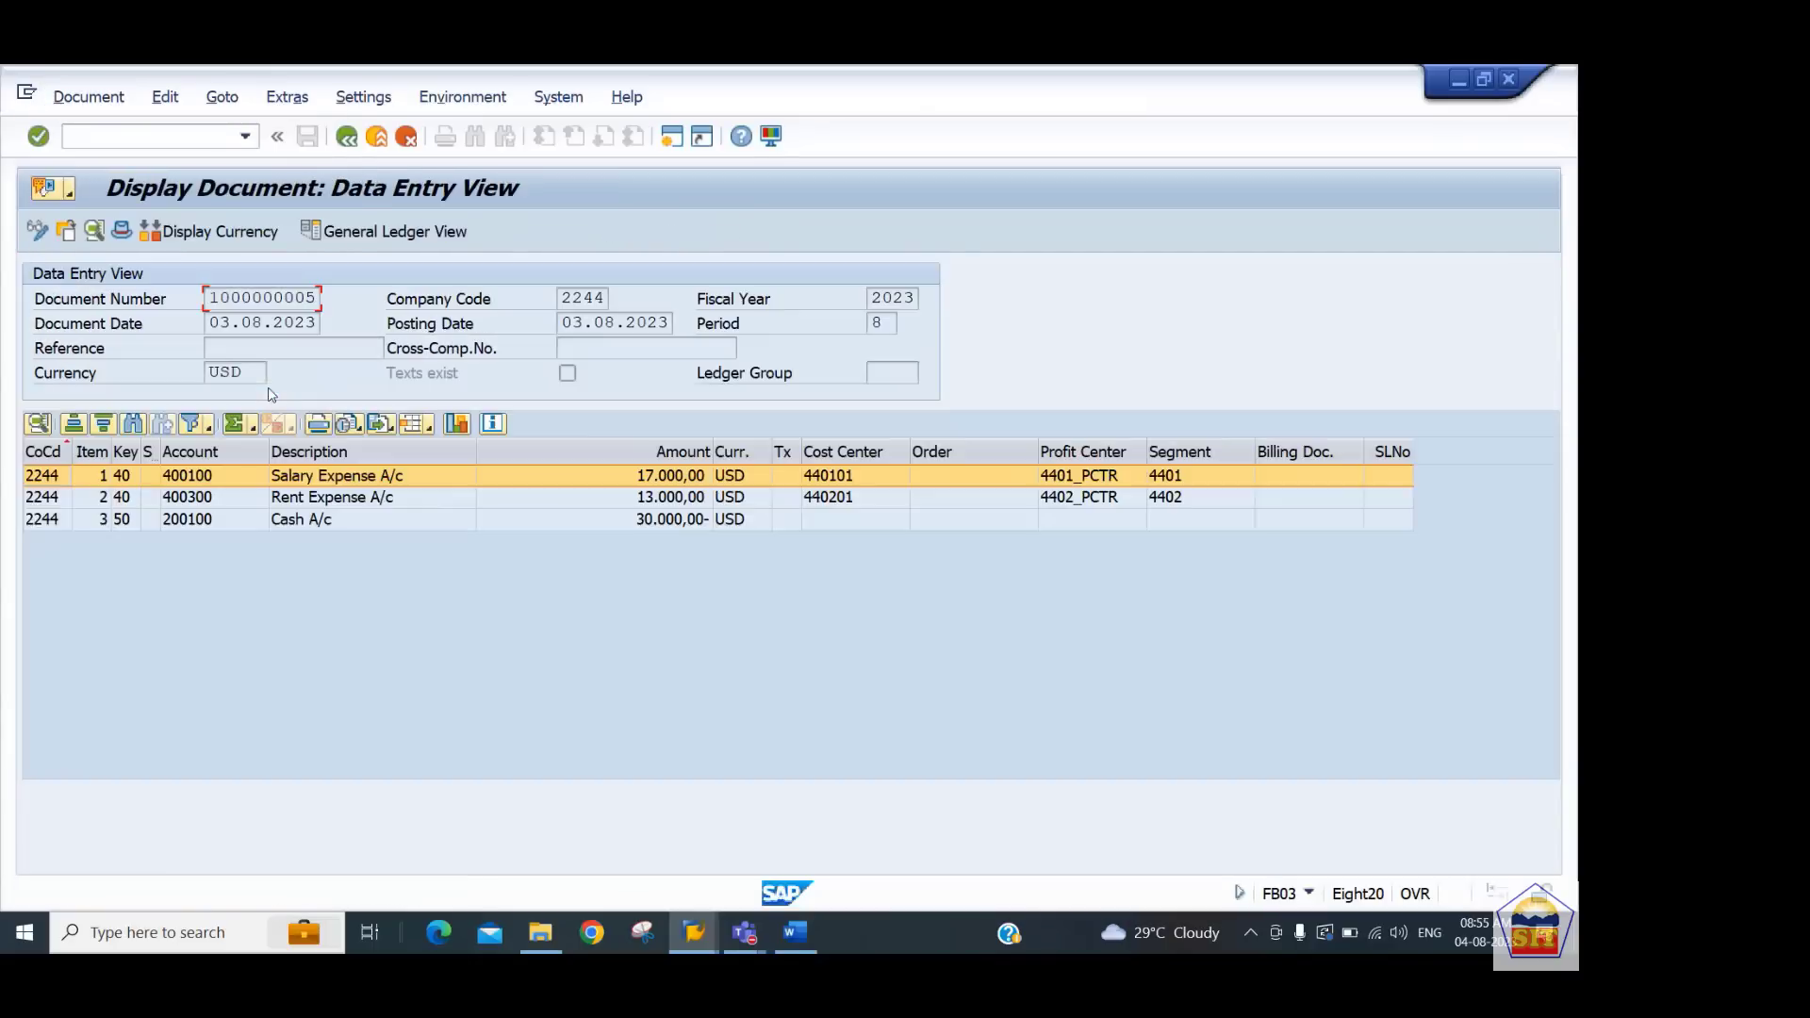
# Switch to the Word notes and copy the Step16 report transaction code S_ALR_87013326
pyautogui.hotkey('alt', 'Tab')
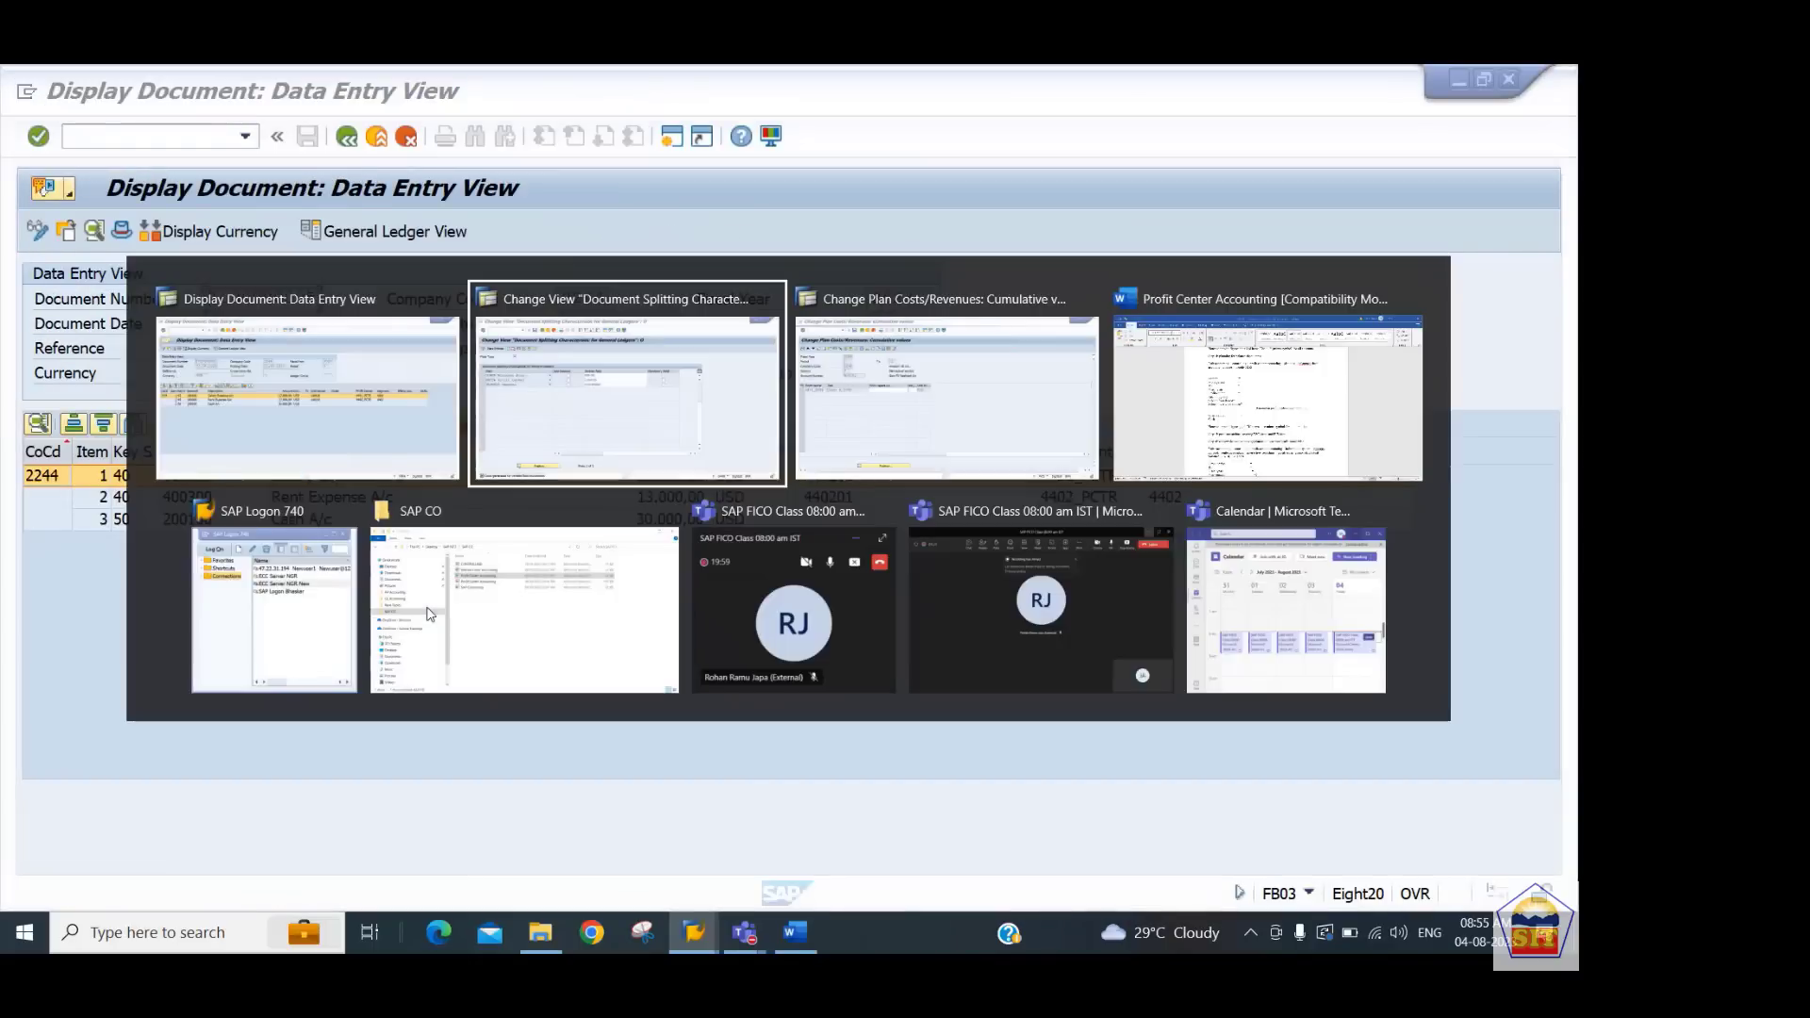
pyautogui.hotkey('alt', 'Tab')
pyautogui.hotkey('alt', 'Tab')
pyautogui.hotkey('alt', 'Tab')
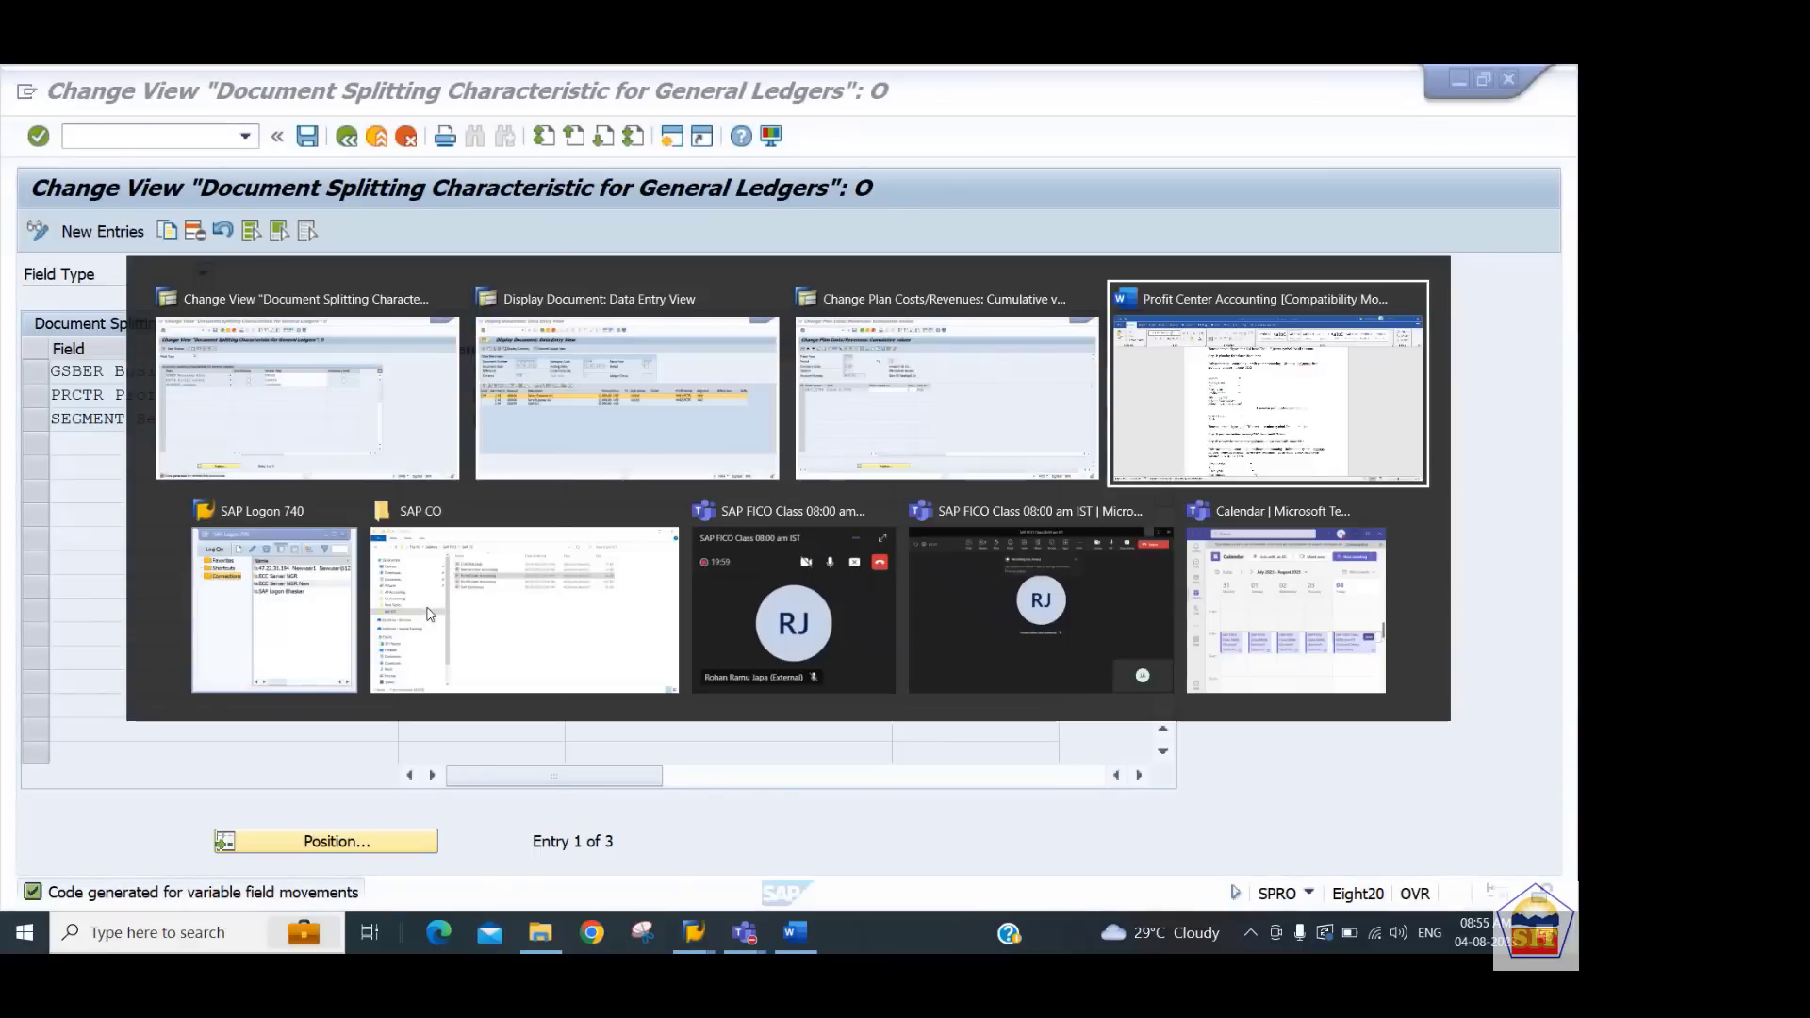
pyautogui.press('Up')
pyautogui.press('Up')
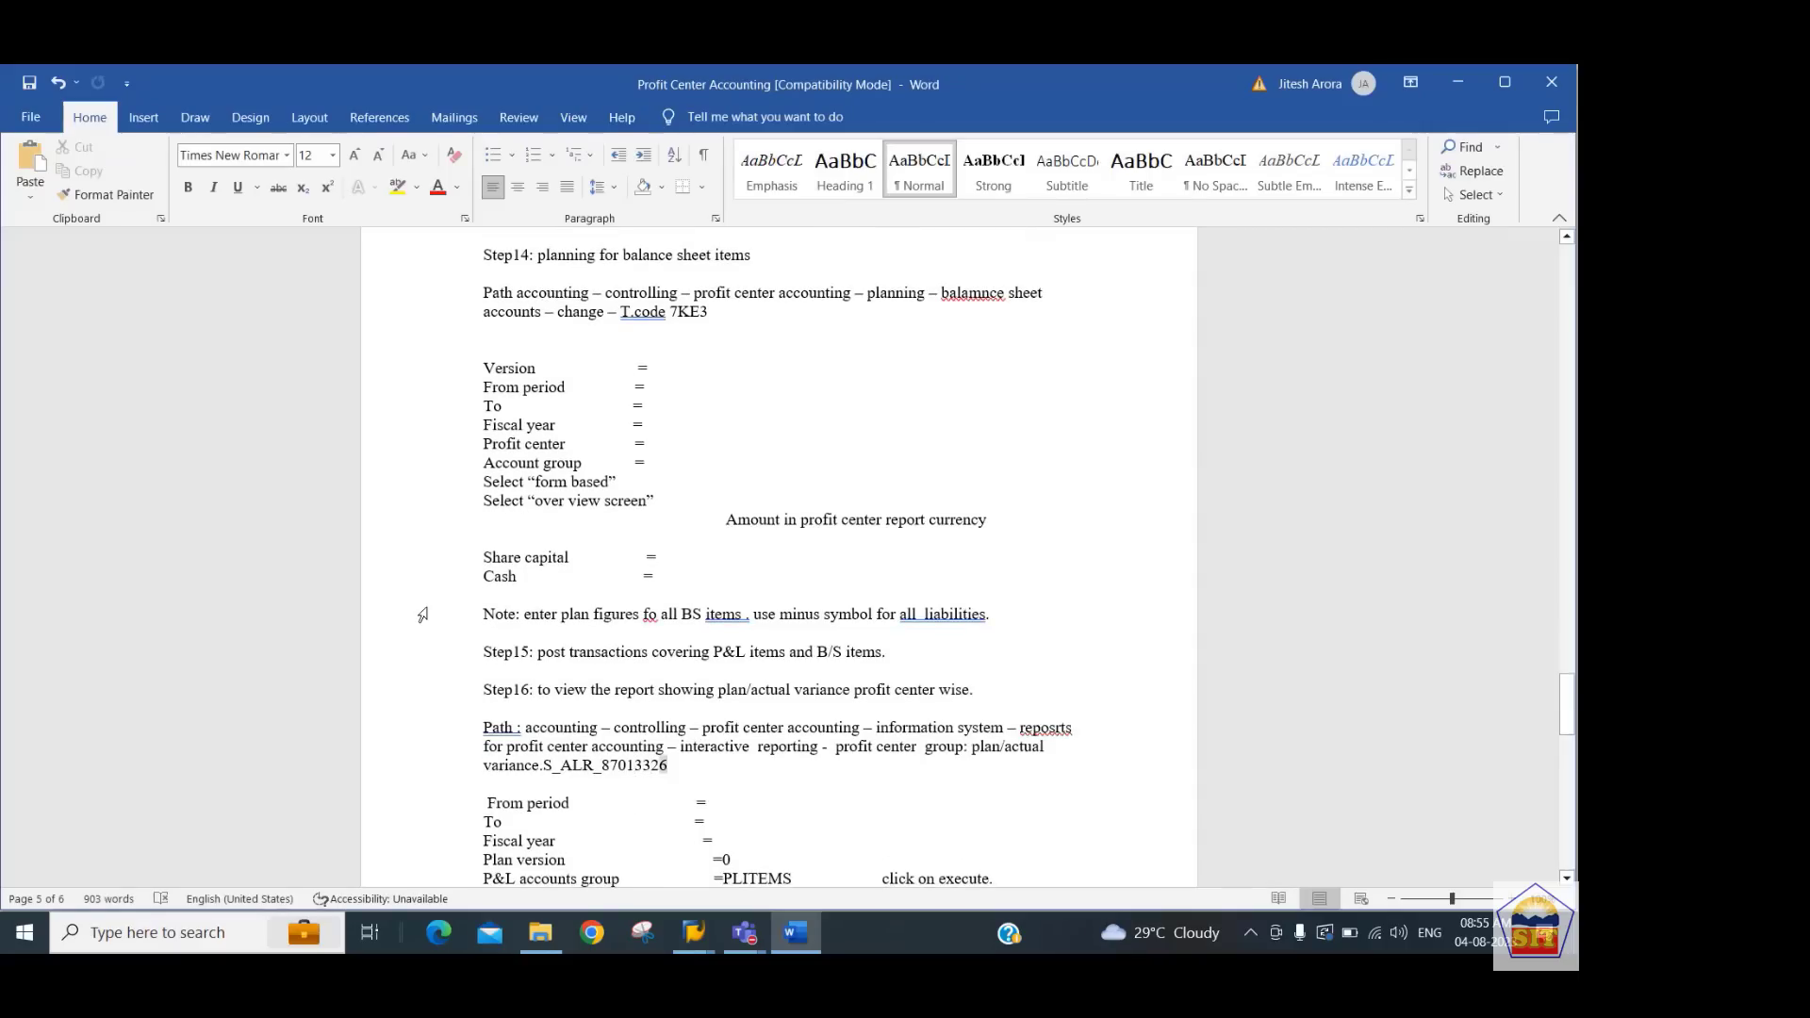
pyautogui.hotkey('shift', 'Left')
pyautogui.hotkey('shift', 'Left')
pyautogui.hotkey('shift', 'Left')
pyautogui.hotkey('shift', 'Left')
pyautogui.hotkey('shift', 'Left')
pyautogui.hotkey('shift', 'Left')
pyautogui.hotkey('shift', 'Left')
pyautogui.hotkey('shift', 'Left')
pyautogui.hotkey('shift', 'Left')
pyautogui.hotkey('shift', 'Left')
pyautogui.hotkey('shift', 'Left')
pyautogui.hotkey('shift', 'Left')
pyautogui.hotkey('shift', 'Left')
pyautogui.hotkey('shift', 'Left')
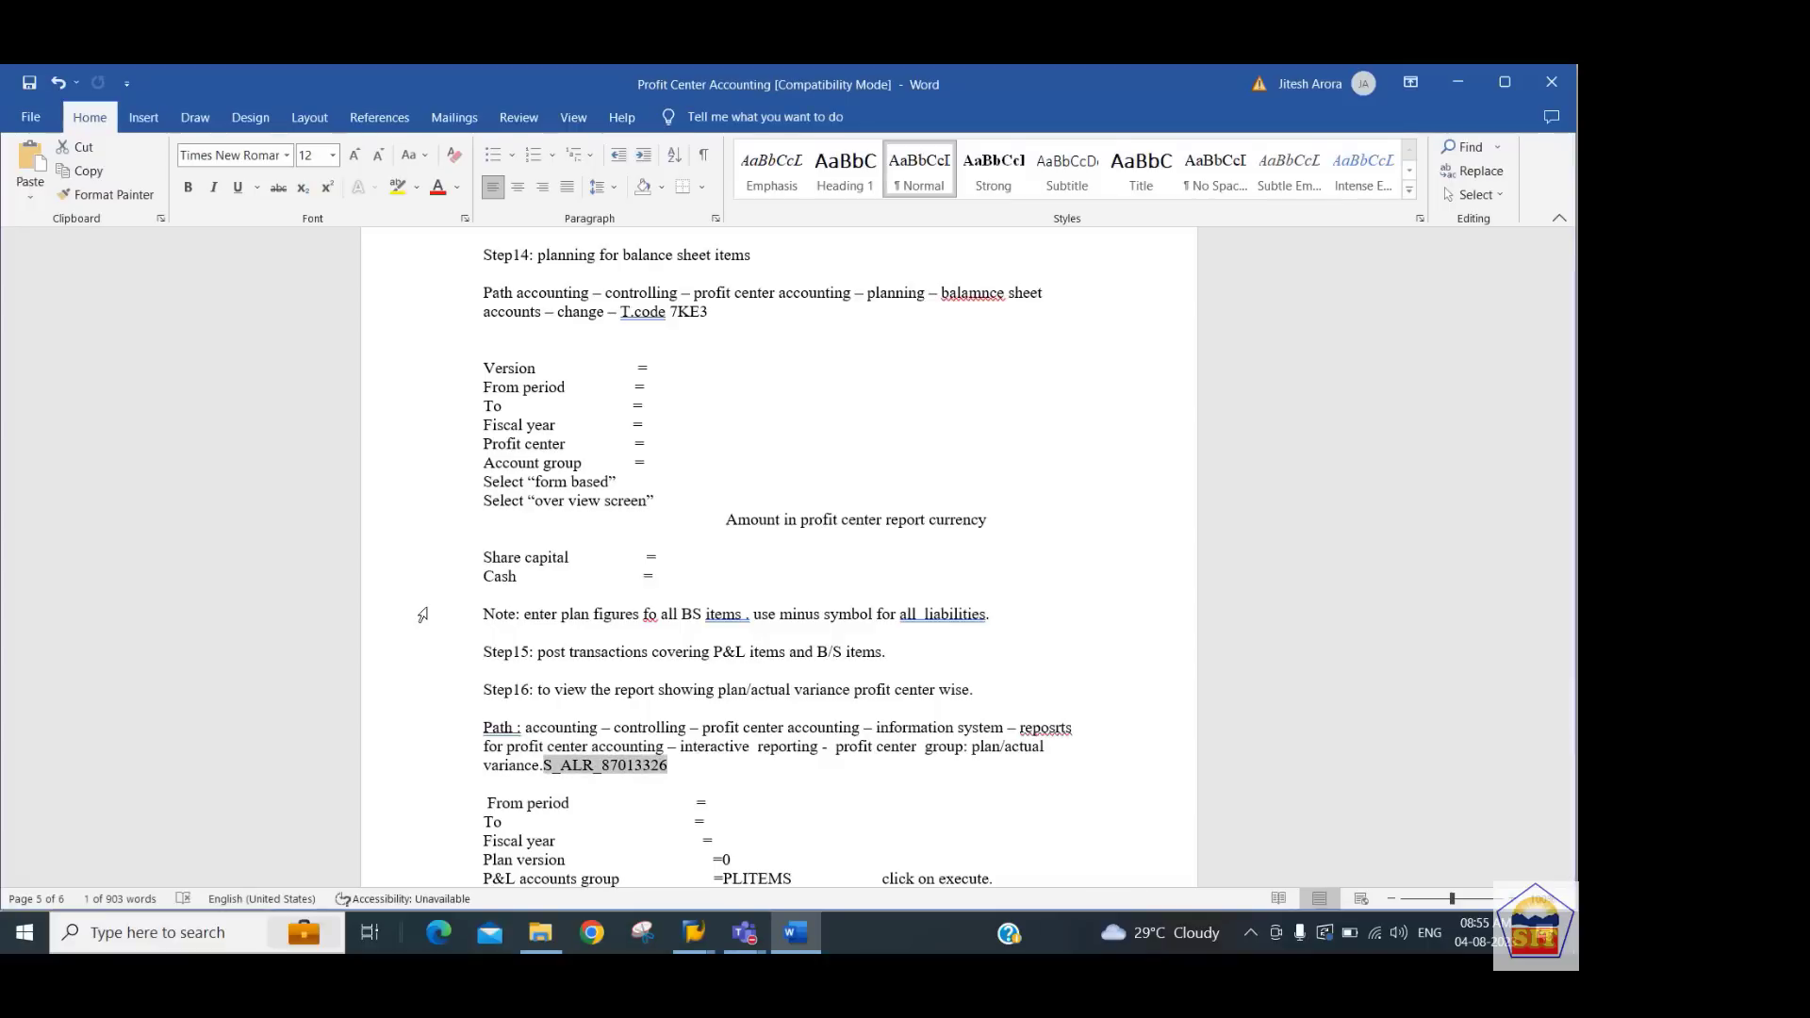
pyautogui.press('Down')
pyautogui.press('Down')
pyautogui.press('Down')
pyautogui.press('Down')
pyautogui.press('Down')
pyautogui.press('Down')
pyautogui.press('Down')
pyautogui.press('Down')
pyautogui.press('Down')
pyautogui.press('Down')
pyautogui.press('Down')
pyautogui.press('Down')
pyautogui.press('Down')
pyautogui.press('Down')
pyautogui.press('Down')
pyautogui.press('Down')
pyautogui.press('Down')
pyautogui.press('Down')
pyautogui.press('Down')
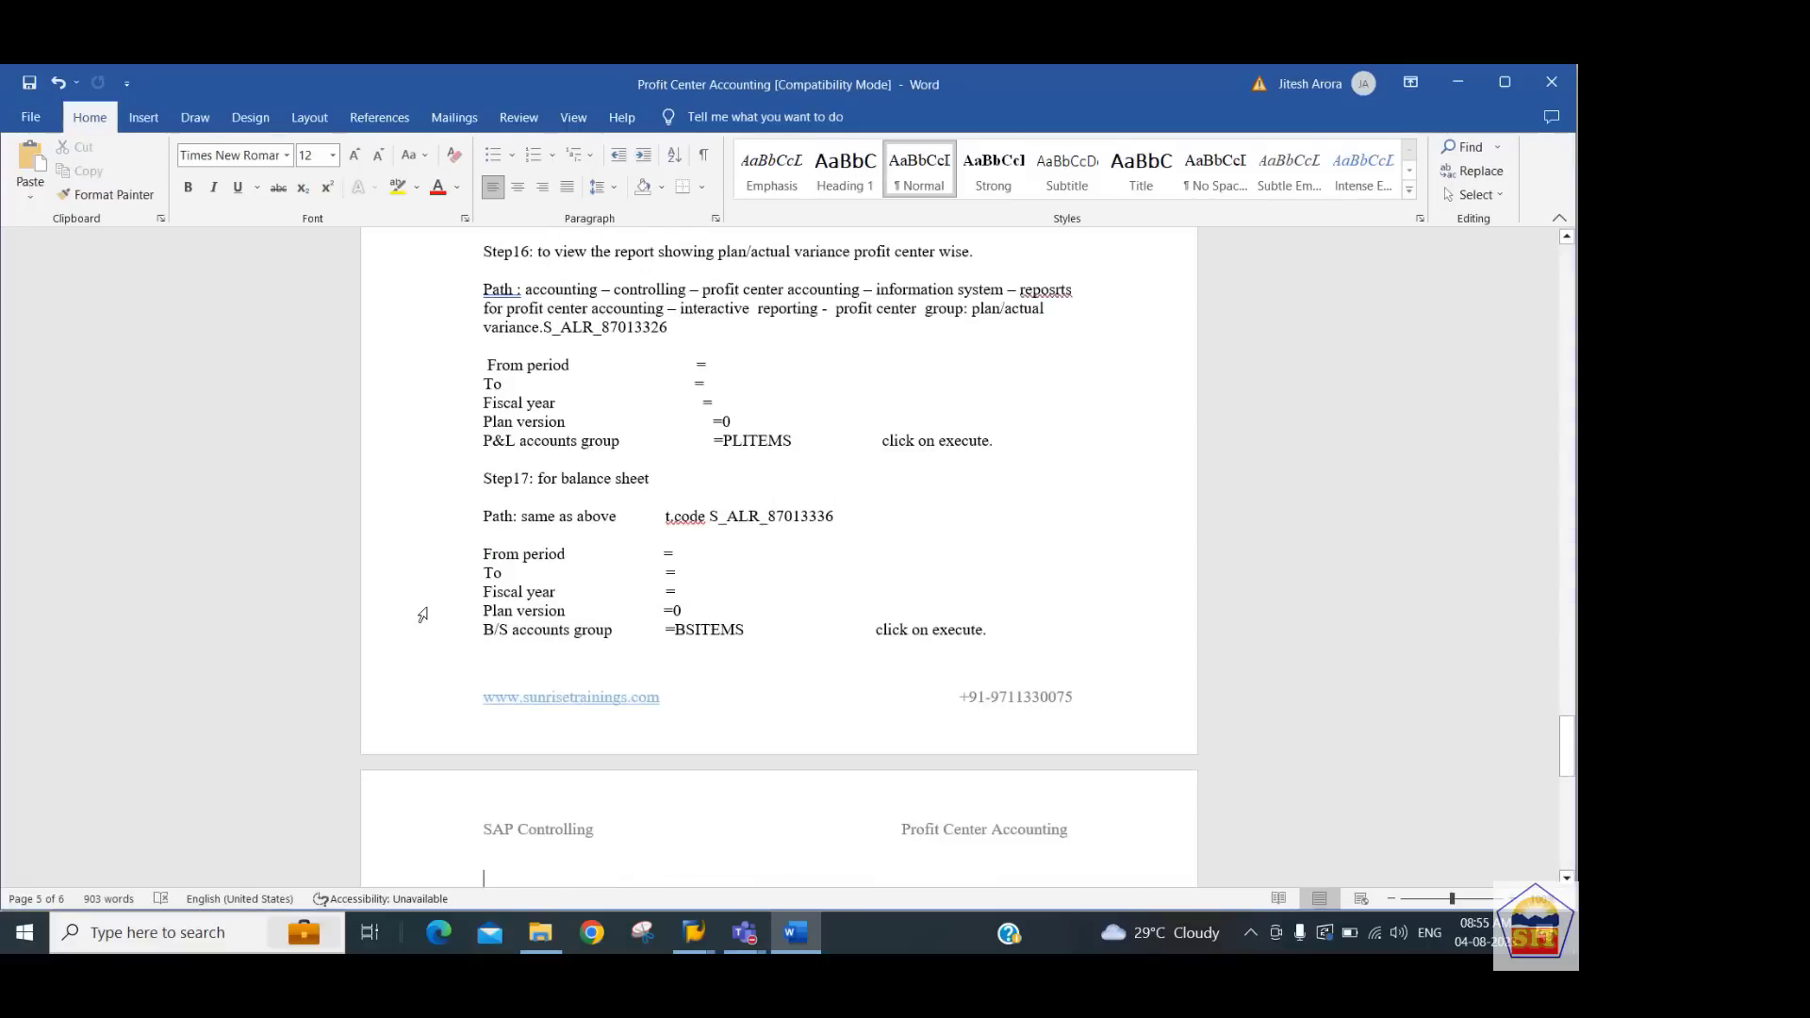
pyautogui.press('Up')
pyautogui.press('Up')
pyautogui.press('Up')
pyautogui.press('Up')
pyautogui.hotkey('shift', 'Left')
pyautogui.hotkey('shift', 'Left')
pyautogui.hotkey('shift', 'Left')
pyautogui.hotkey('shift', 'Left')
pyautogui.hotkey('shift', 'Left')
pyautogui.hotkey('shift', 'Left')
pyautogui.hotkey('shift', 'Left')
pyautogui.hotkey('shift', 'Left')
pyautogui.hotkey('shift', 'Left')
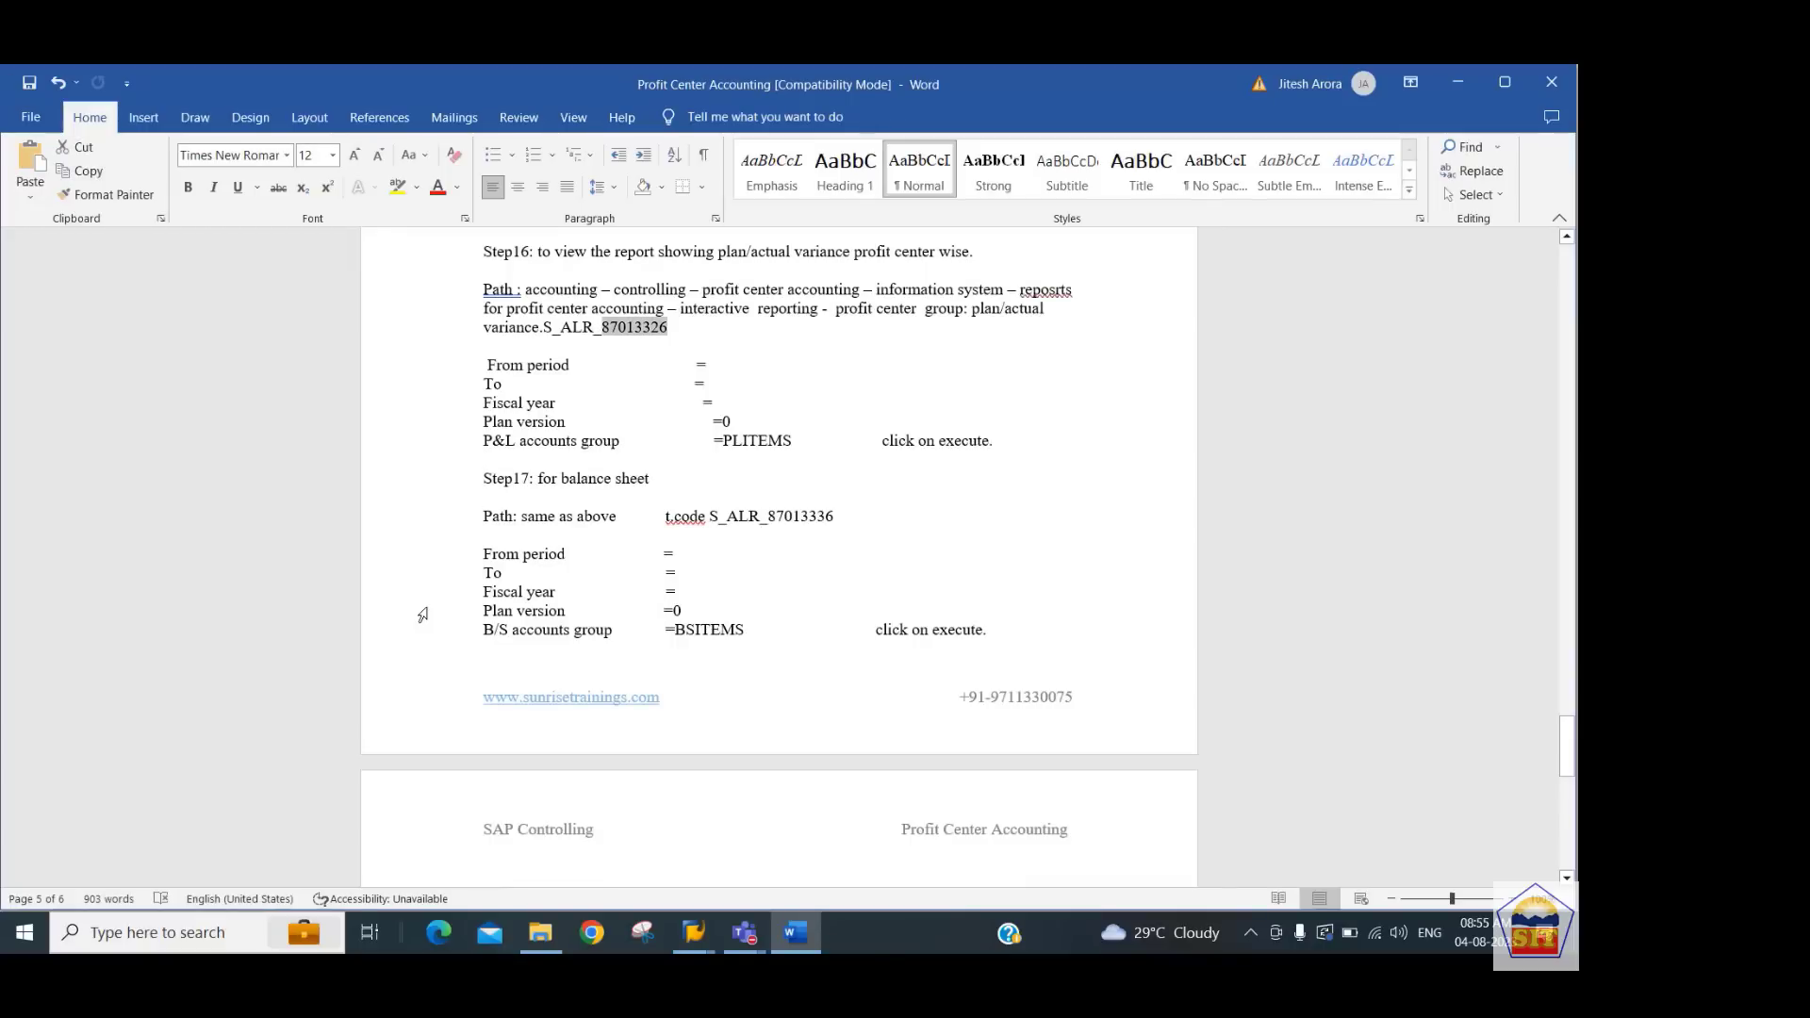
pyautogui.hotkey('shift', 'Left')
pyautogui.hotkey('shift', 'Left')
pyautogui.hotkey('shift', 'Left')
pyautogui.hotkey('shift', 'Left')
pyautogui.hotkey('shift', 'Left')
pyautogui.hotkey('ctrl', 'c')
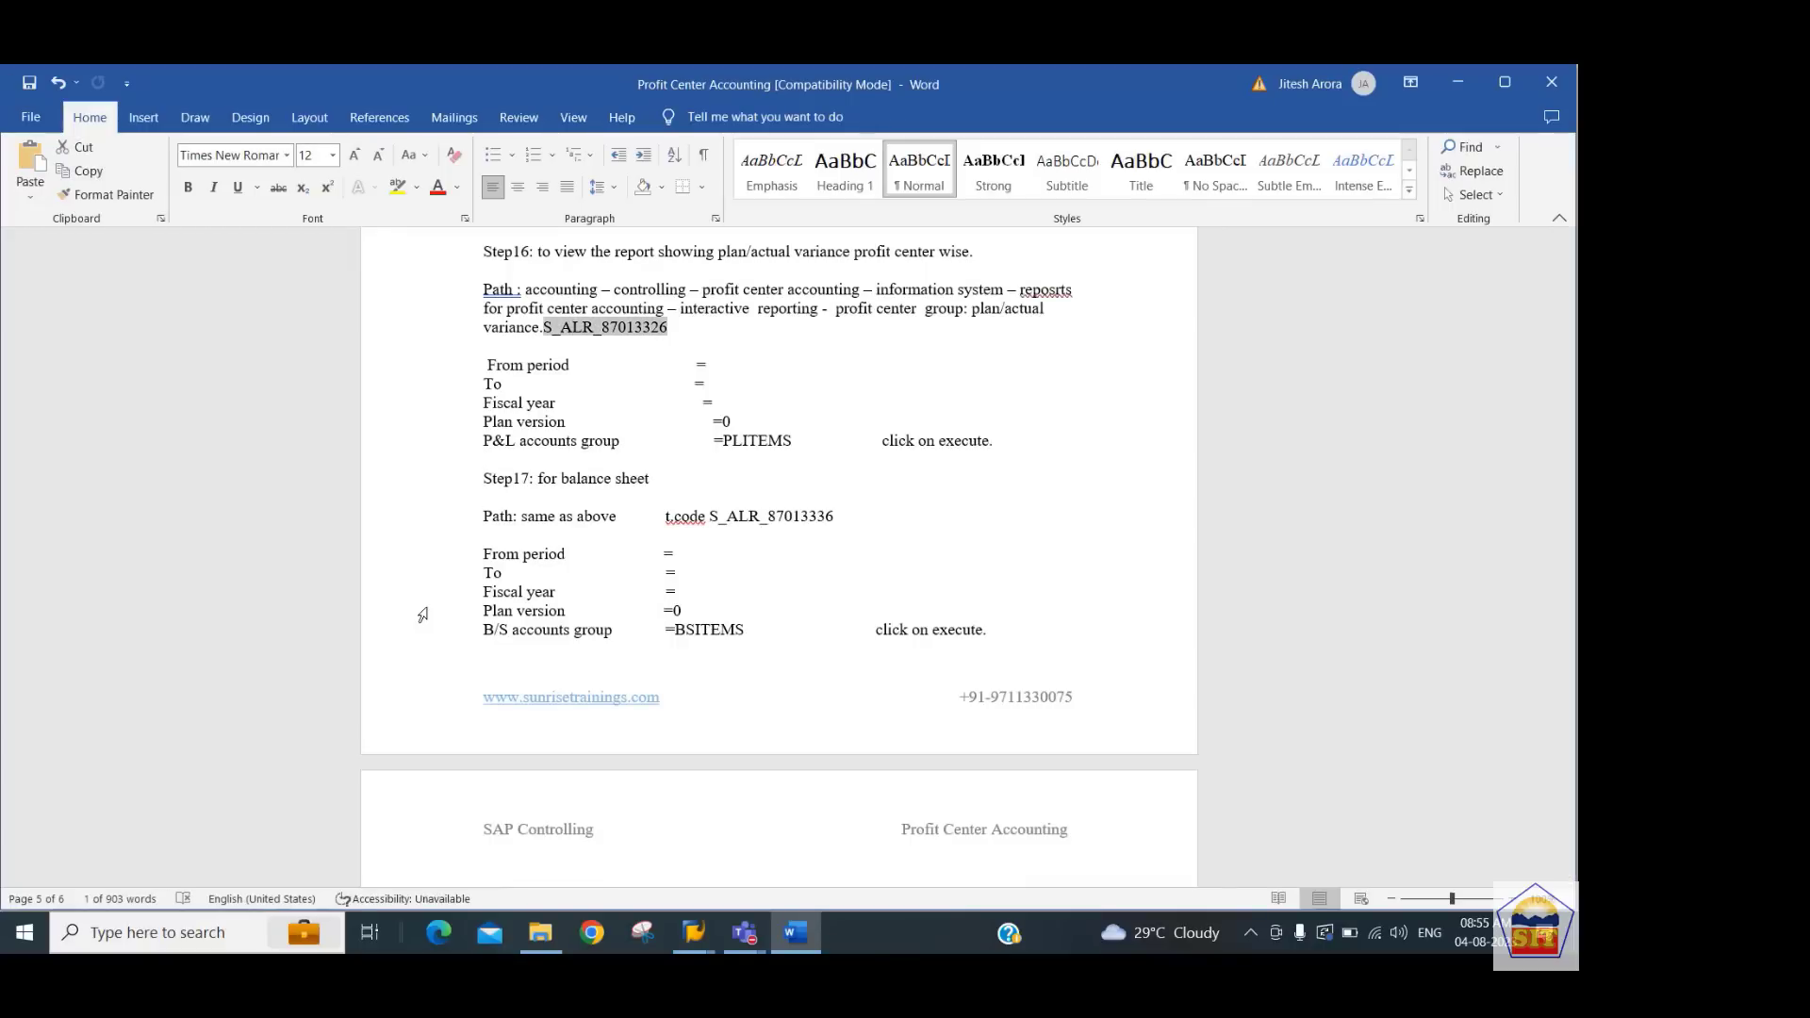
# Return to SAP and launch transaction S_ALR_87013326 for the profit center plan/actual/variance report
pyautogui.hotkey('alt', 'Tab')
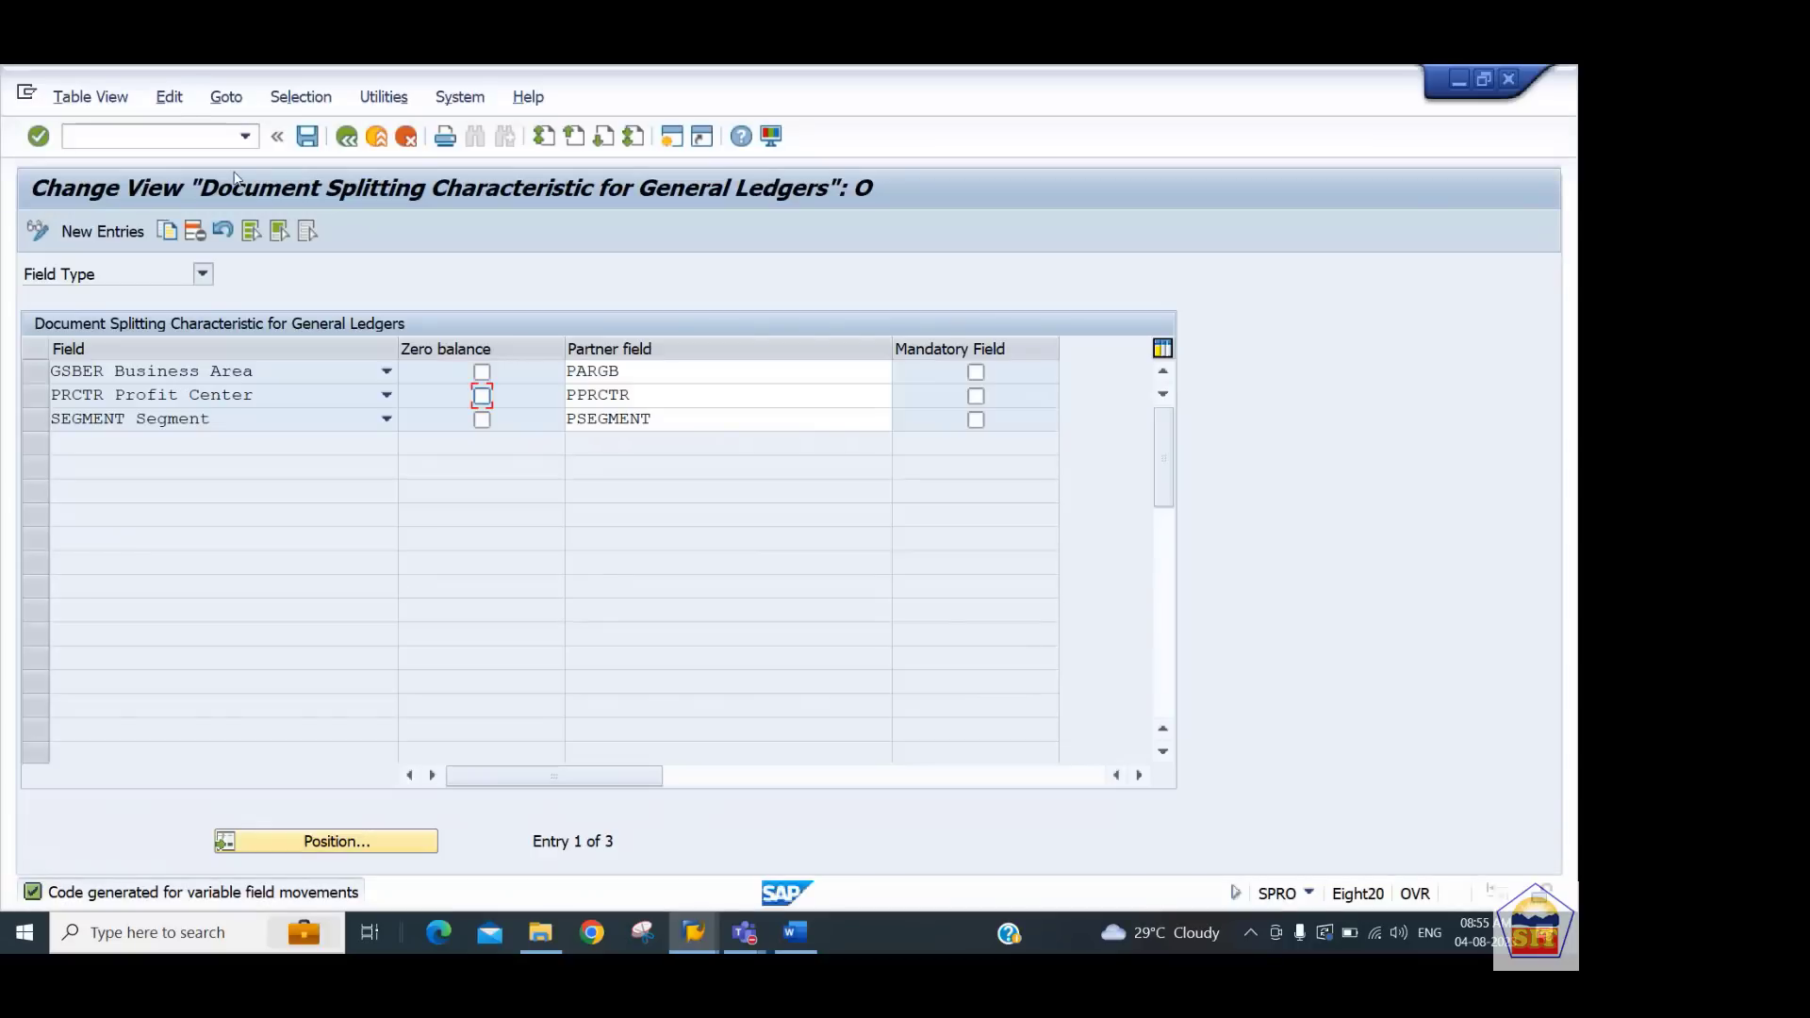
pyautogui.click(190, 138)
pyautogui.write('/n')
pyautogui.hotkey('ctrl', 'v')
pyautogui.press('Return')
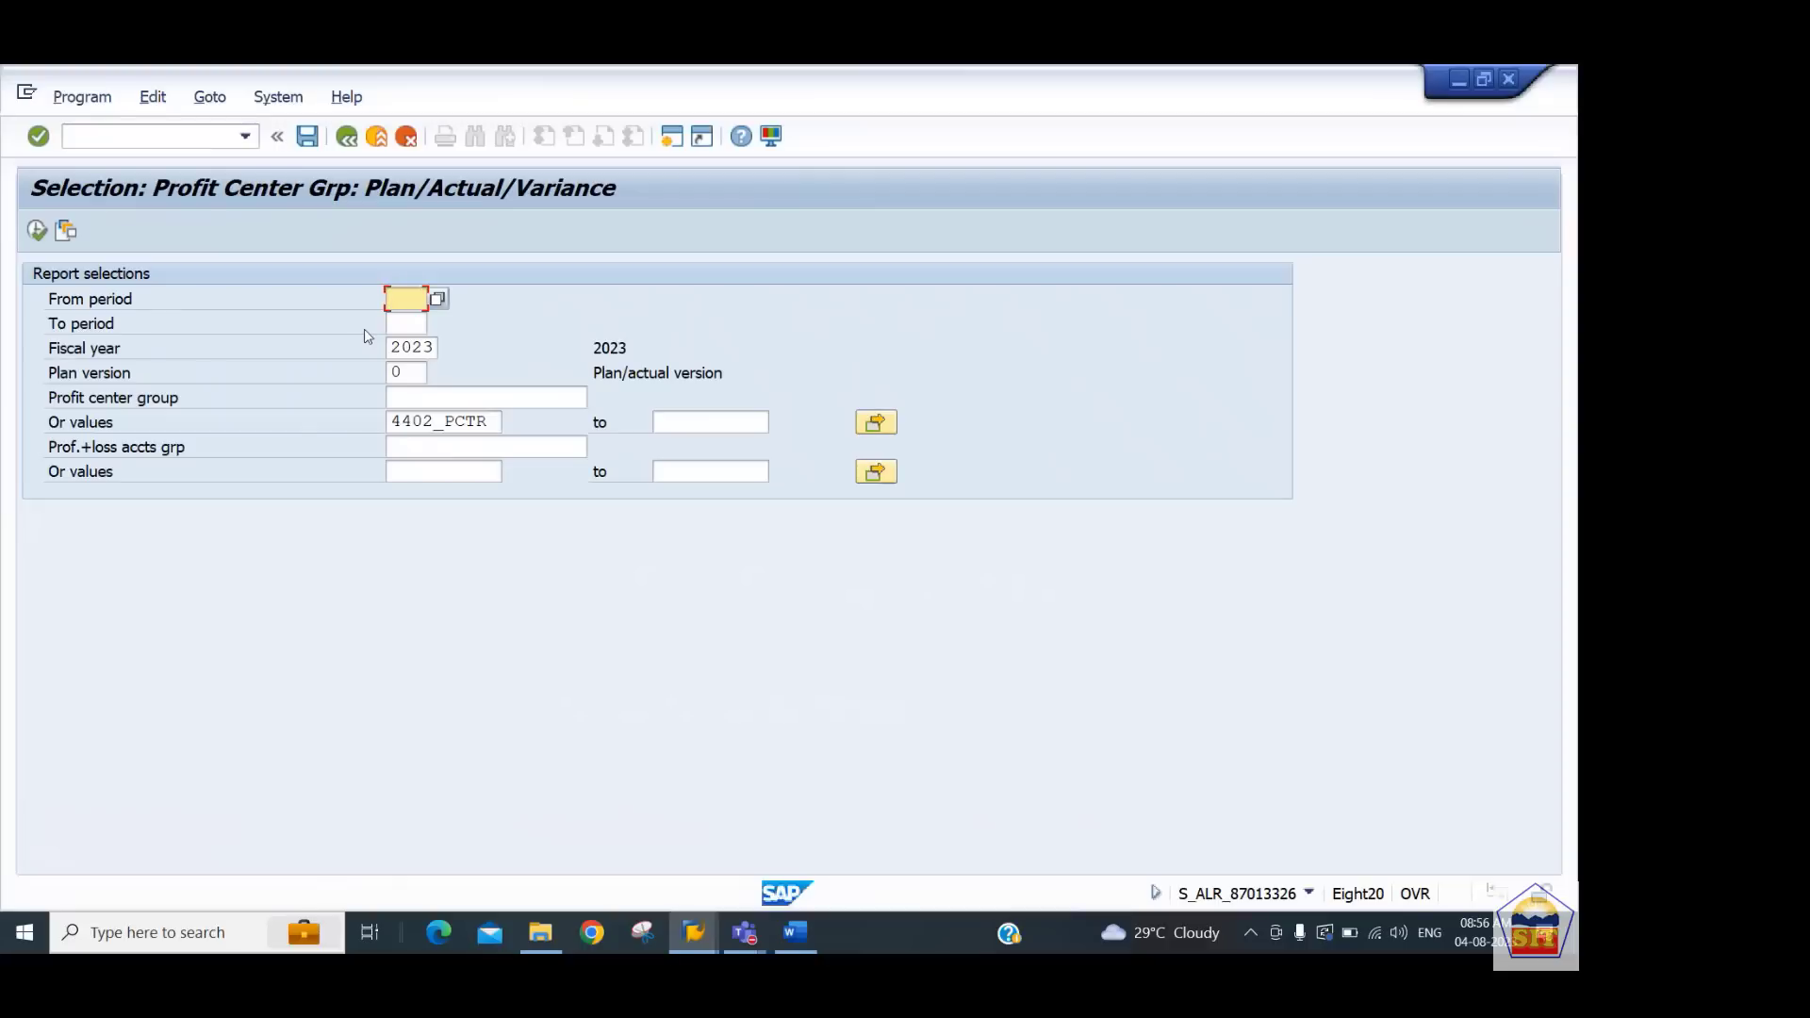
# Set the report's from period to 1 and to period to 12
pyautogui.write('1')
pyautogui.press('Tab')
pyautogui.write('12')
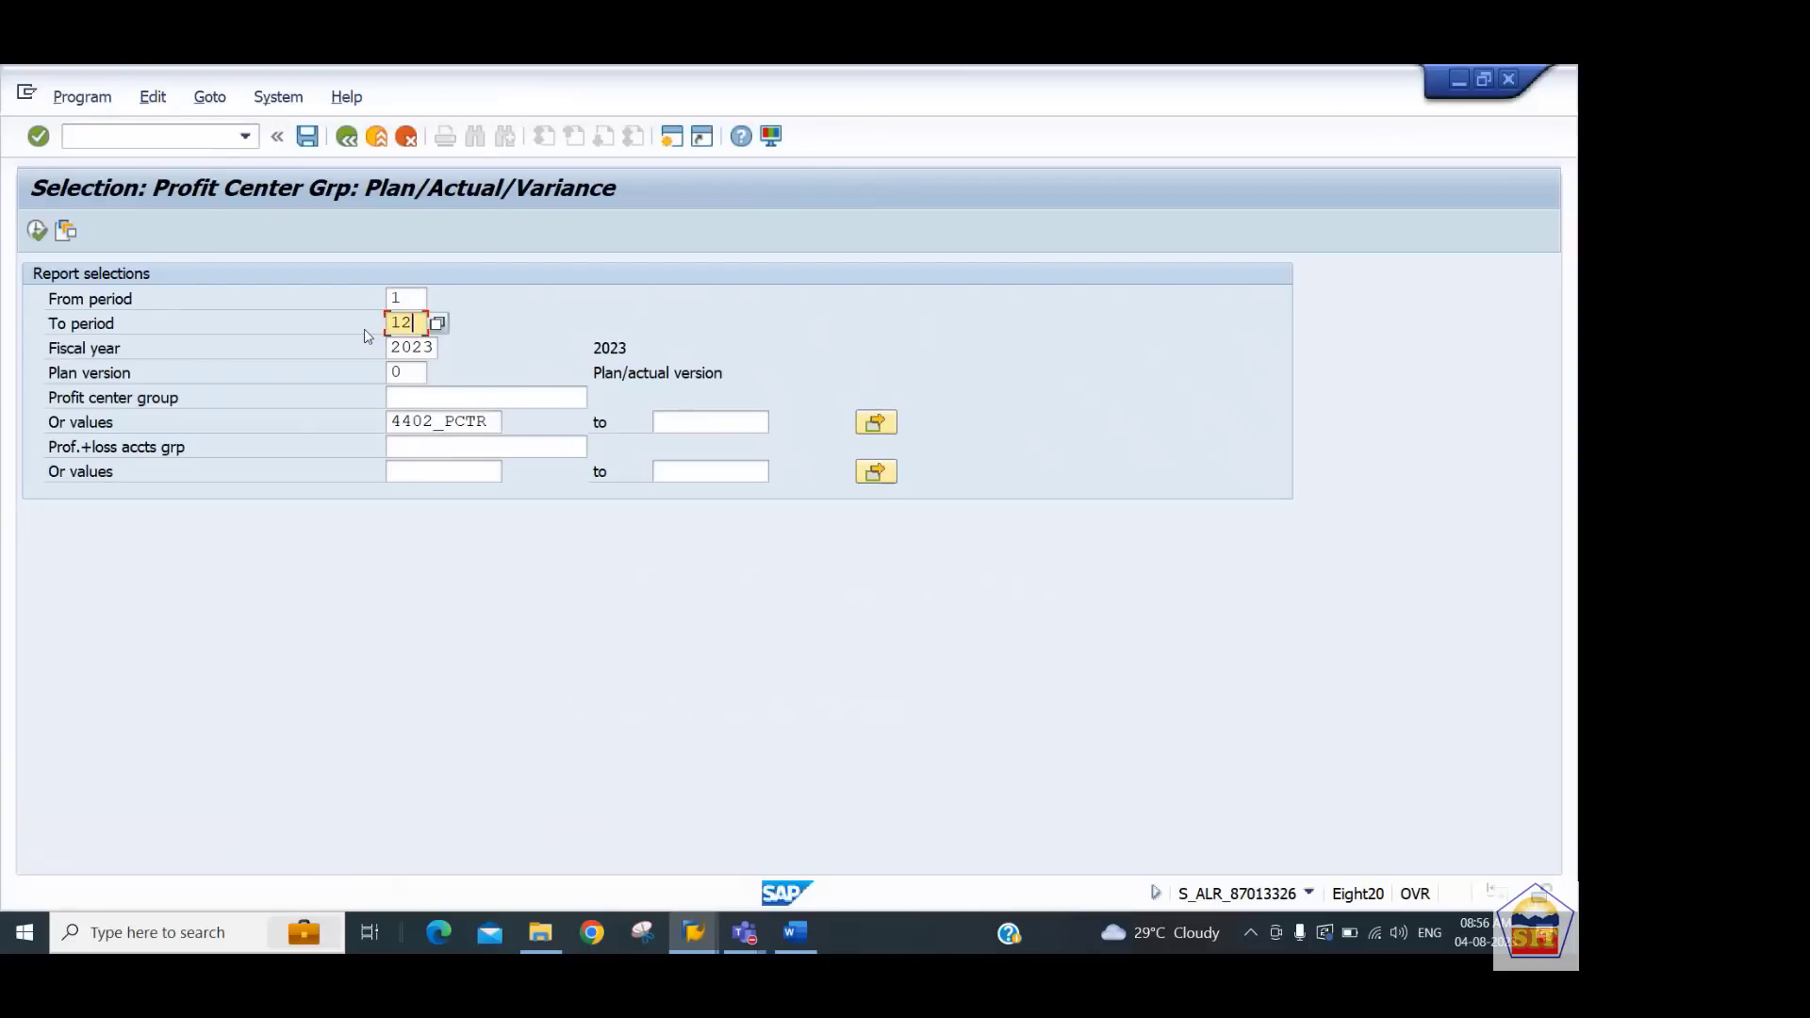
pyautogui.press('Tab')
pyautogui.press('Tab')
pyautogui.hotkey('shift', 'Tab')
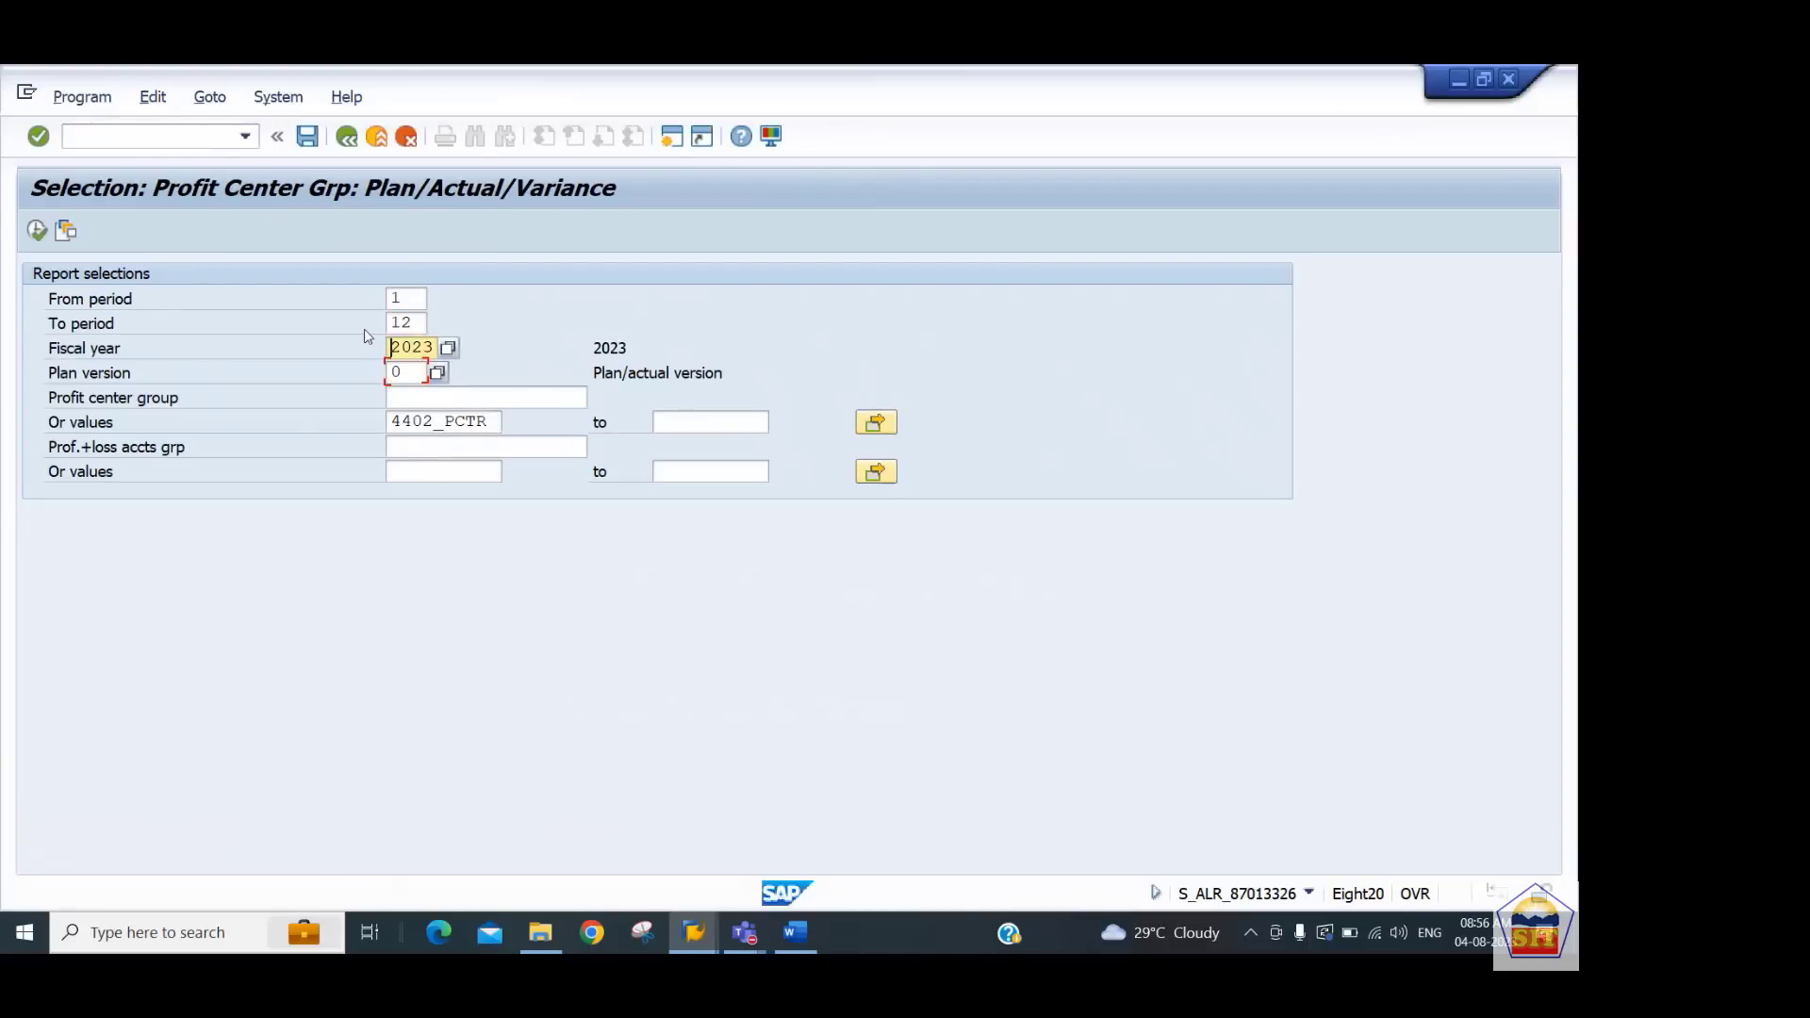
pyautogui.press('Tab')
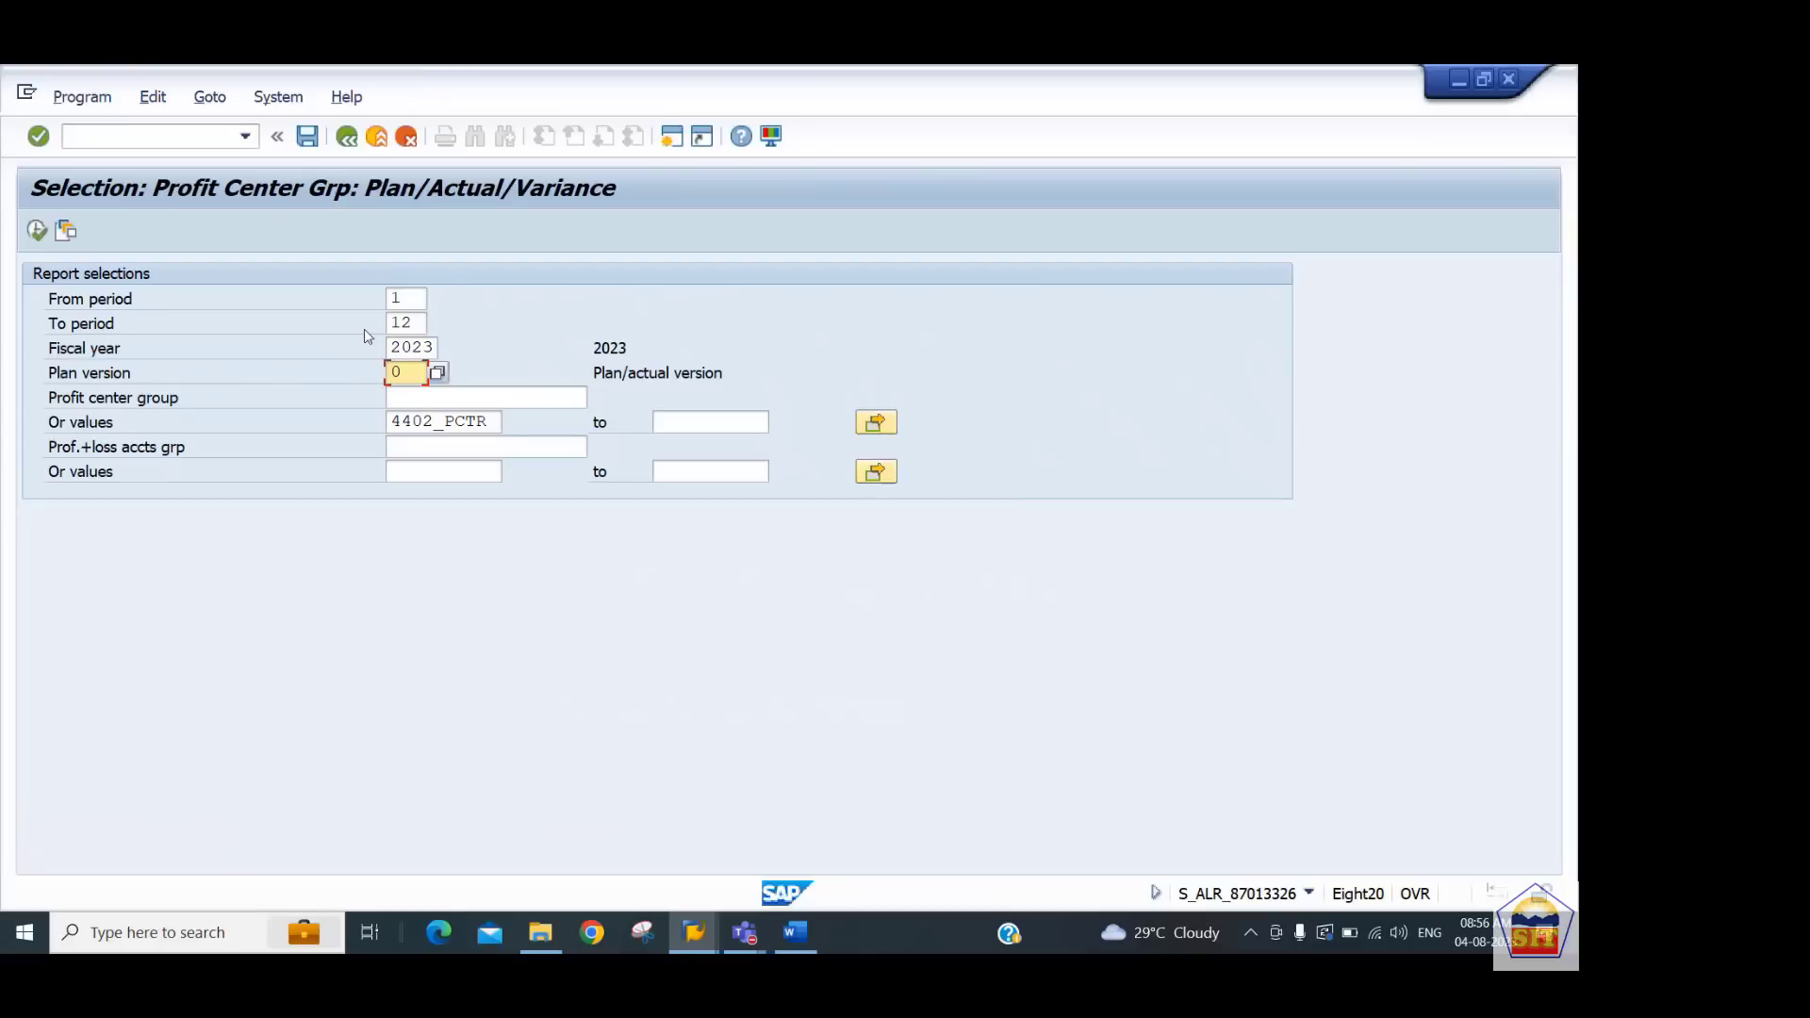
pyautogui.press('Tab')
pyautogui.press('Tab')
pyautogui.press('Tab')
pyautogui.hotkey('shift', 'Tab')
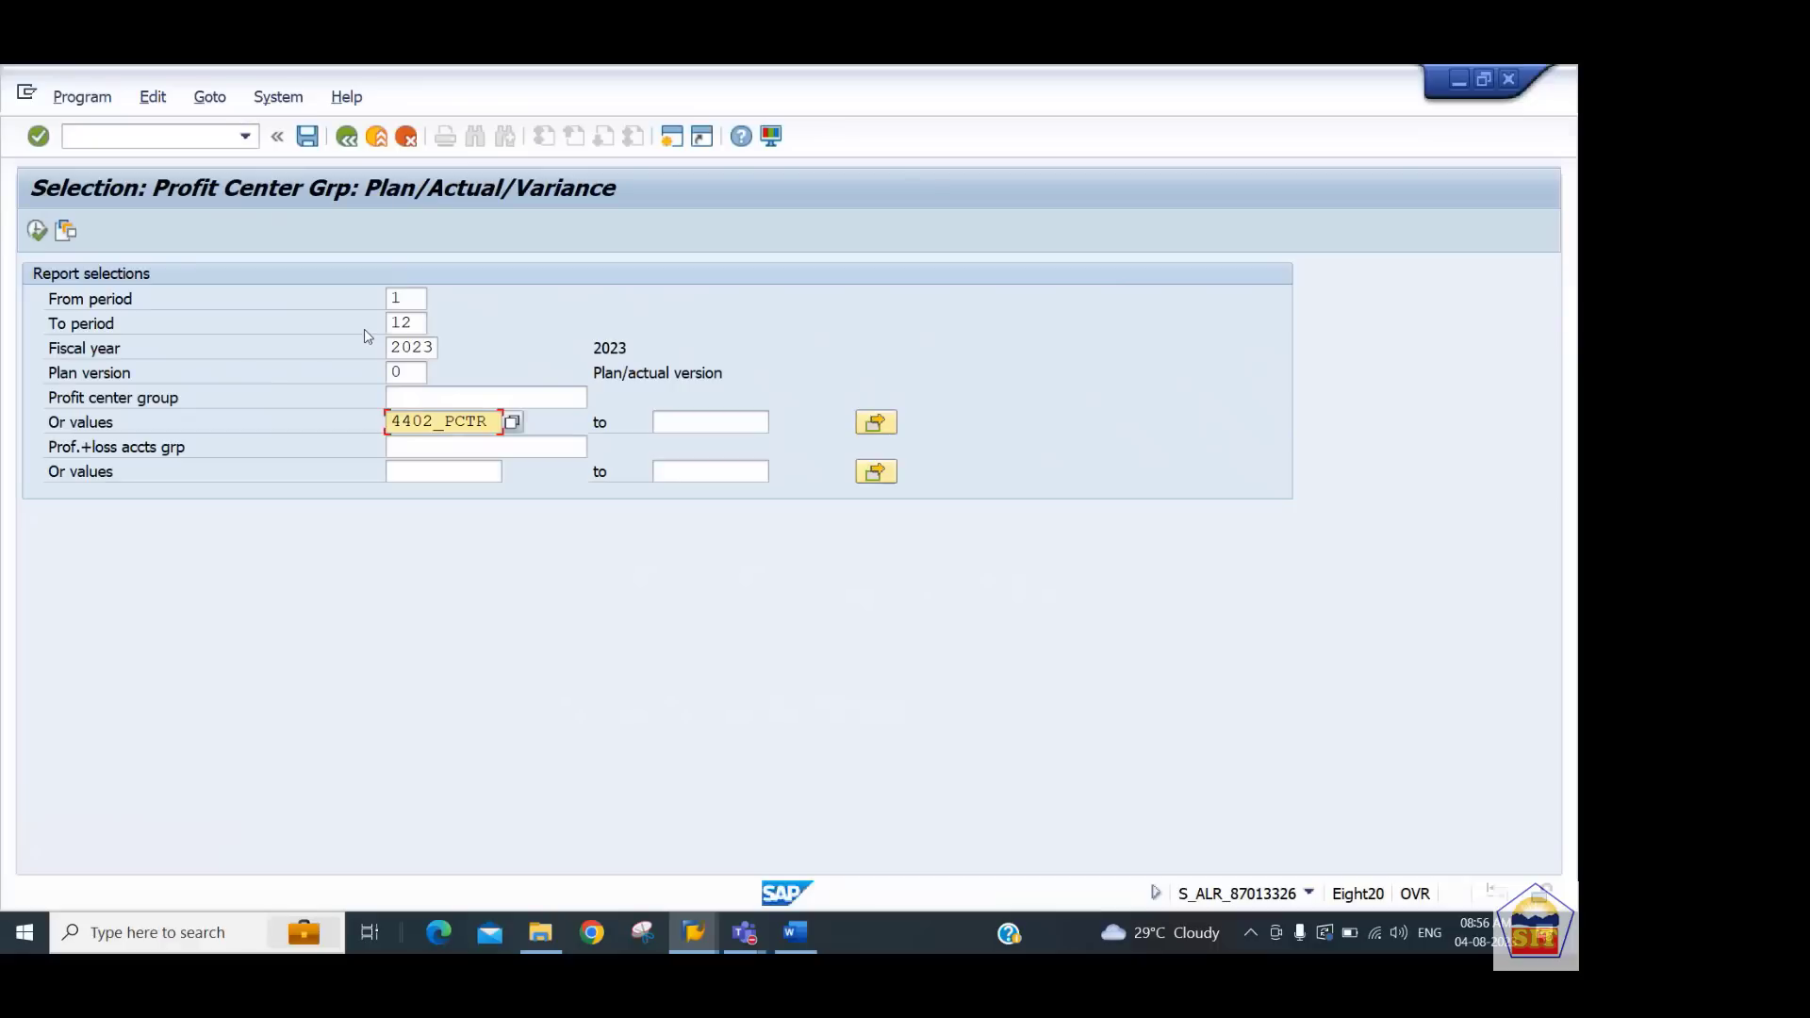
# Set the profit center range from 4401_PCTR to 4402_PCTR
pyautogui.hotkey('shift', 'End')
pyautogui.hotkey('ctrl', 'c')
pyautogui.press('Delete')
pyautogui.press('Tab')
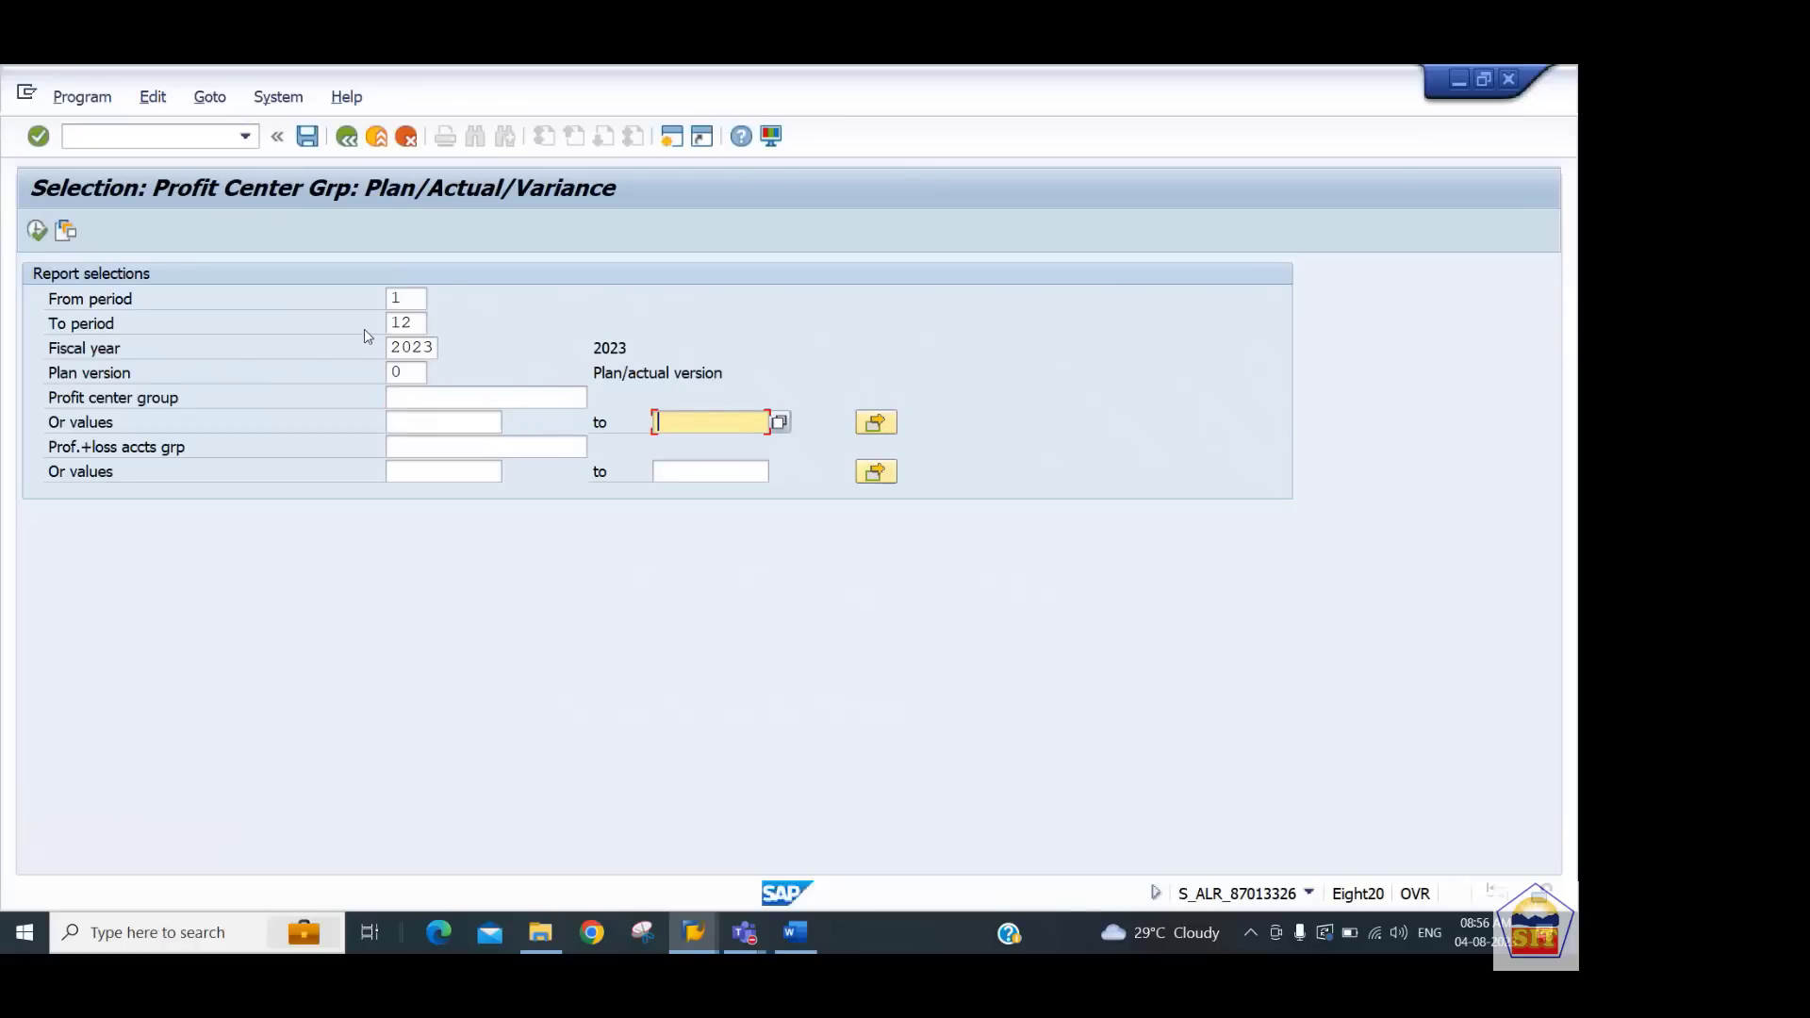
pyautogui.hotkey('ctrl', 'v')
pyautogui.hotkey('shift', 'Tab')
pyautogui.hotkey('ctrl', 'v')
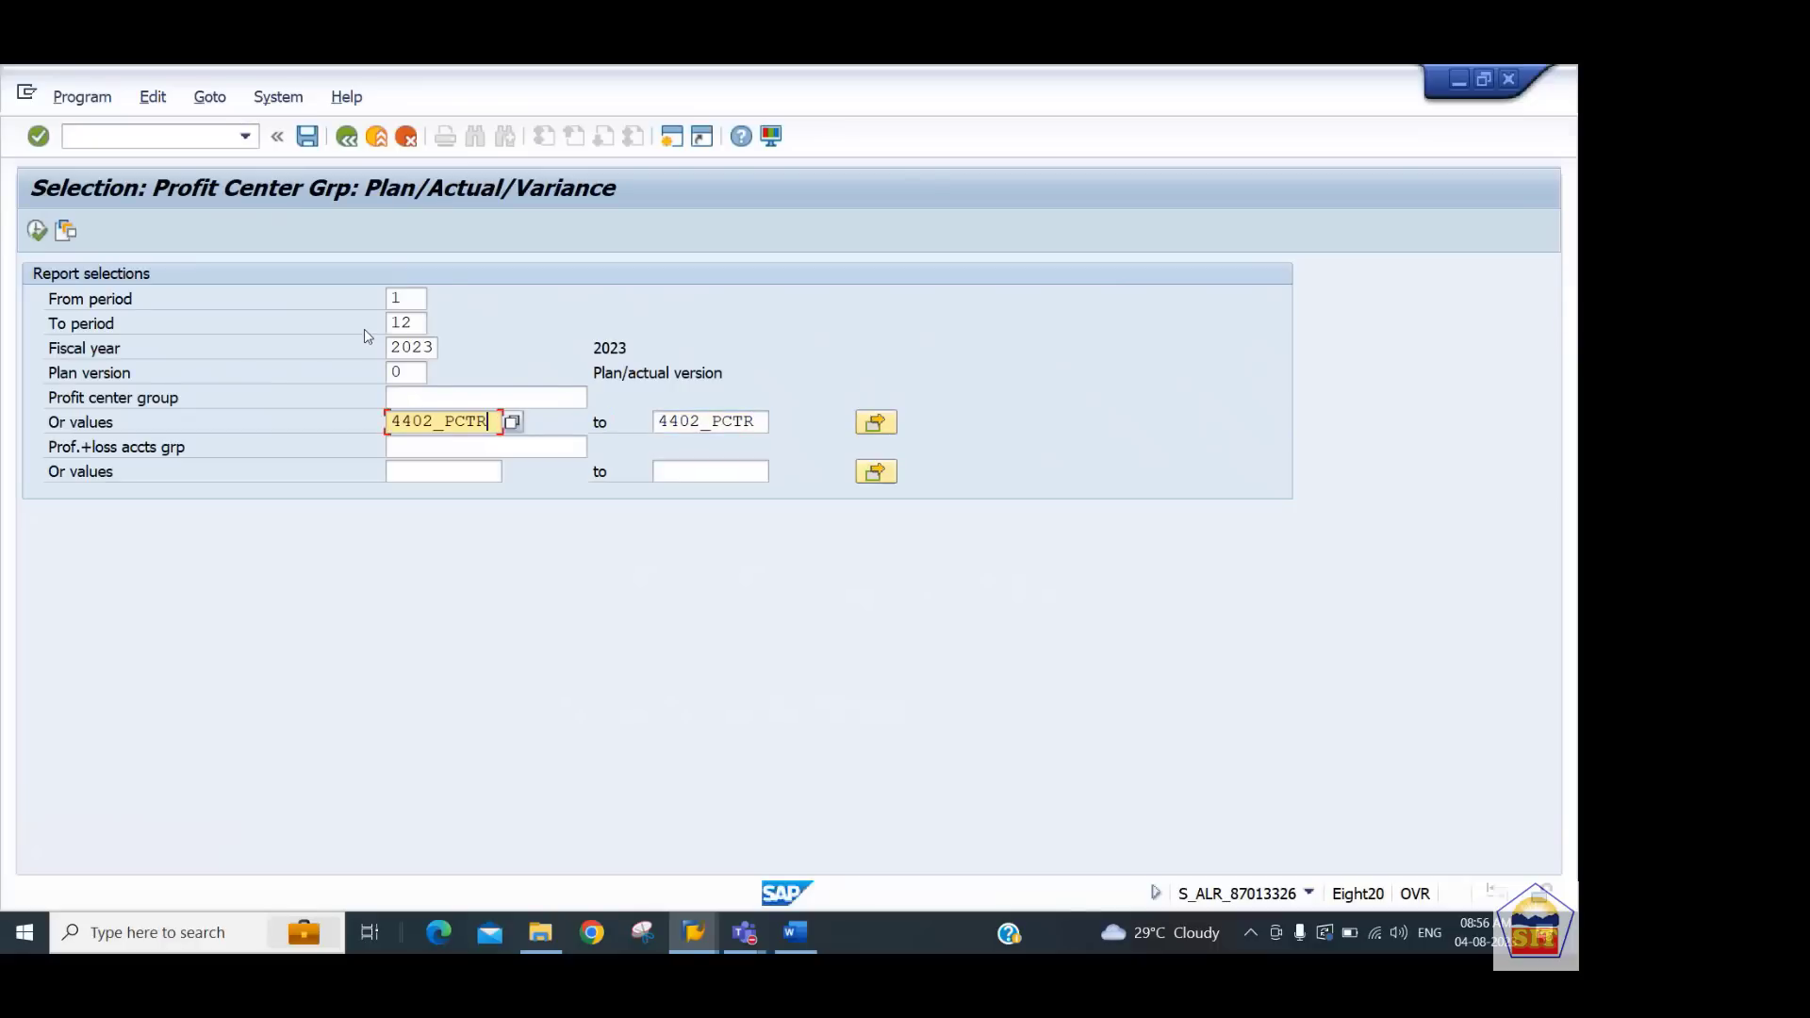
pyautogui.press('Left')
pyautogui.press('Left')
pyautogui.press('Left')
pyautogui.press('Left')
pyautogui.press('Left')
pyautogui.write('1')
pyautogui.press('Tab')
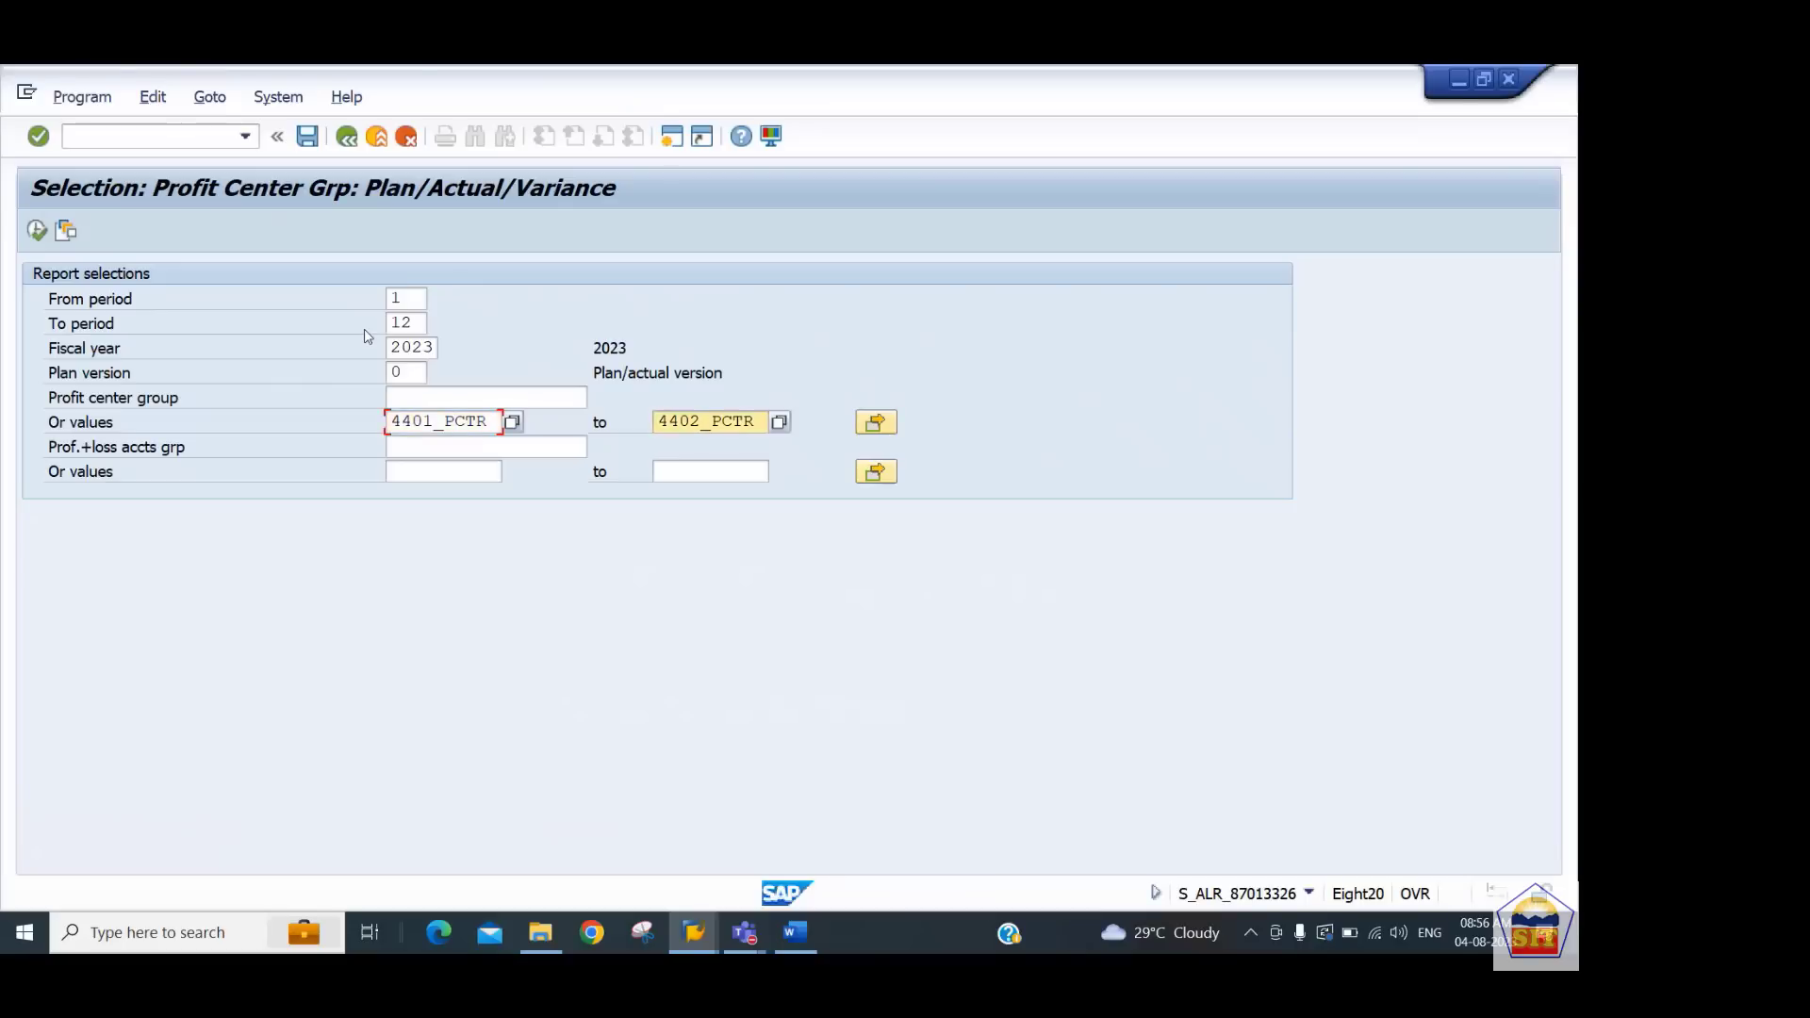
pyautogui.press('Tab')
pyautogui.press('Tab')
pyautogui.press('Tab')
pyautogui.press('Tab')
pyautogui.hotkey('shift', 'Tab')
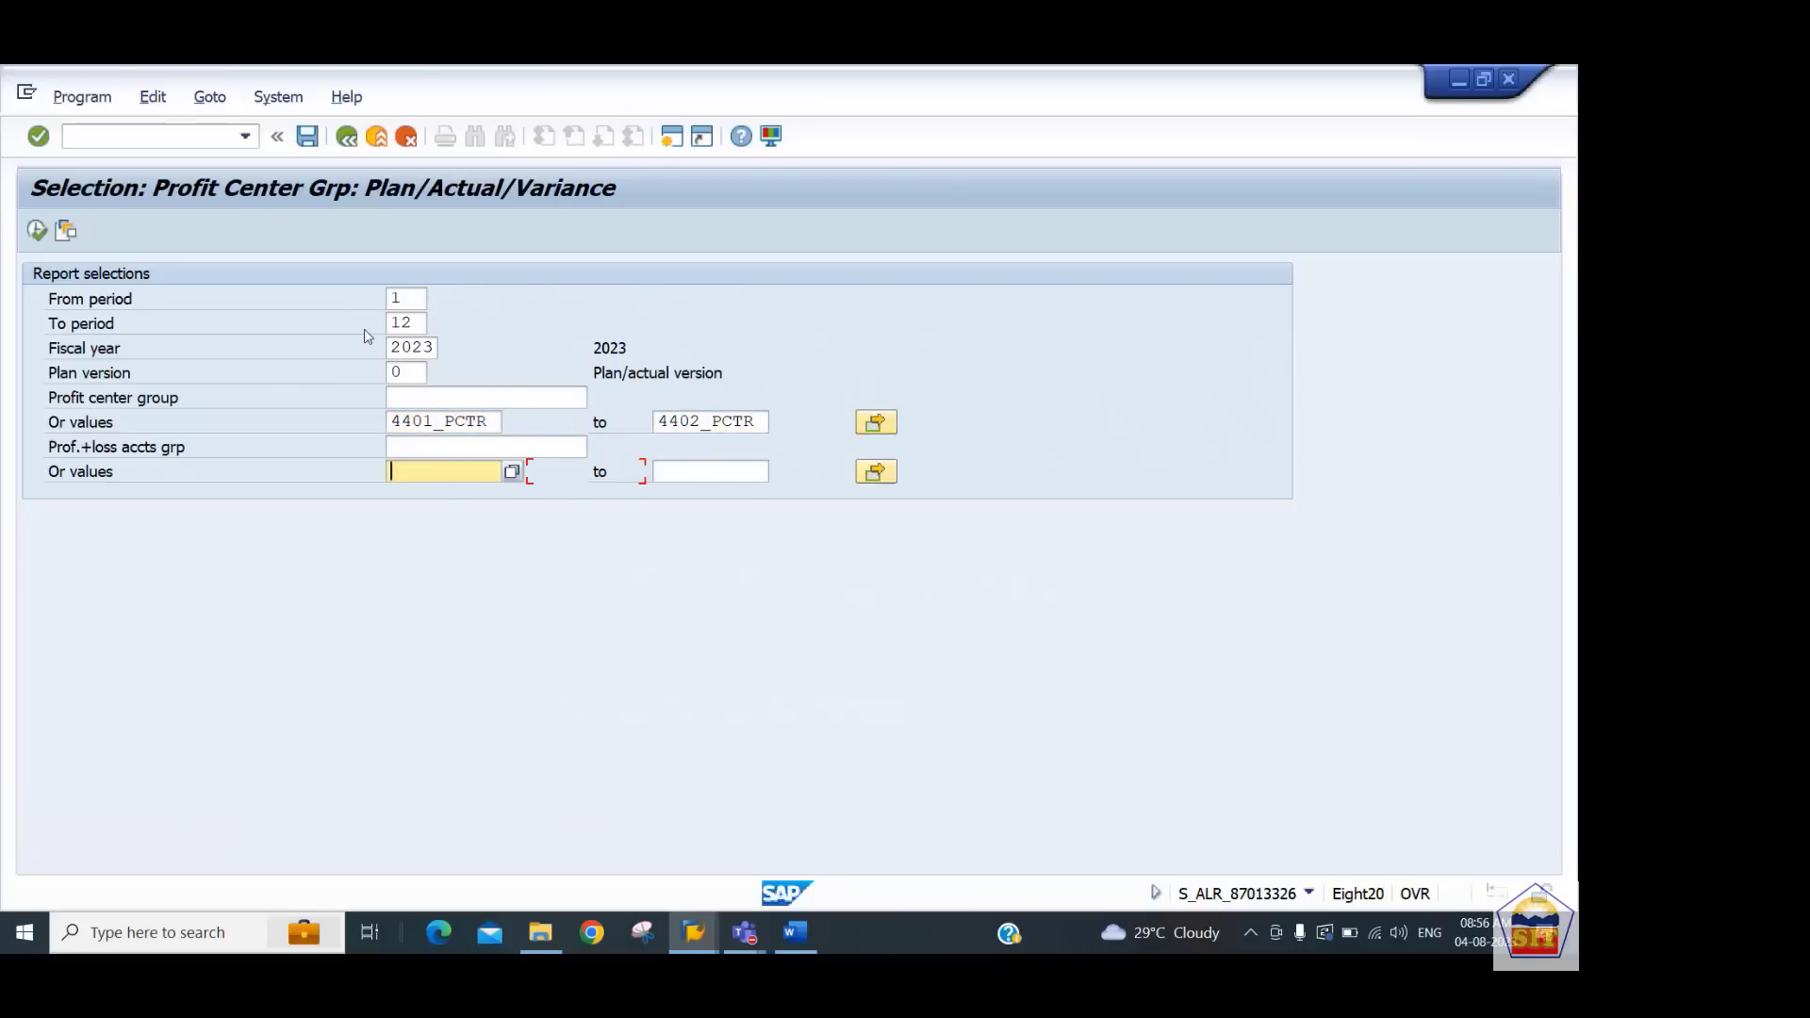
# Execute the plan/actual/variance report and break it down by profit center
pyautogui.click(36, 230)
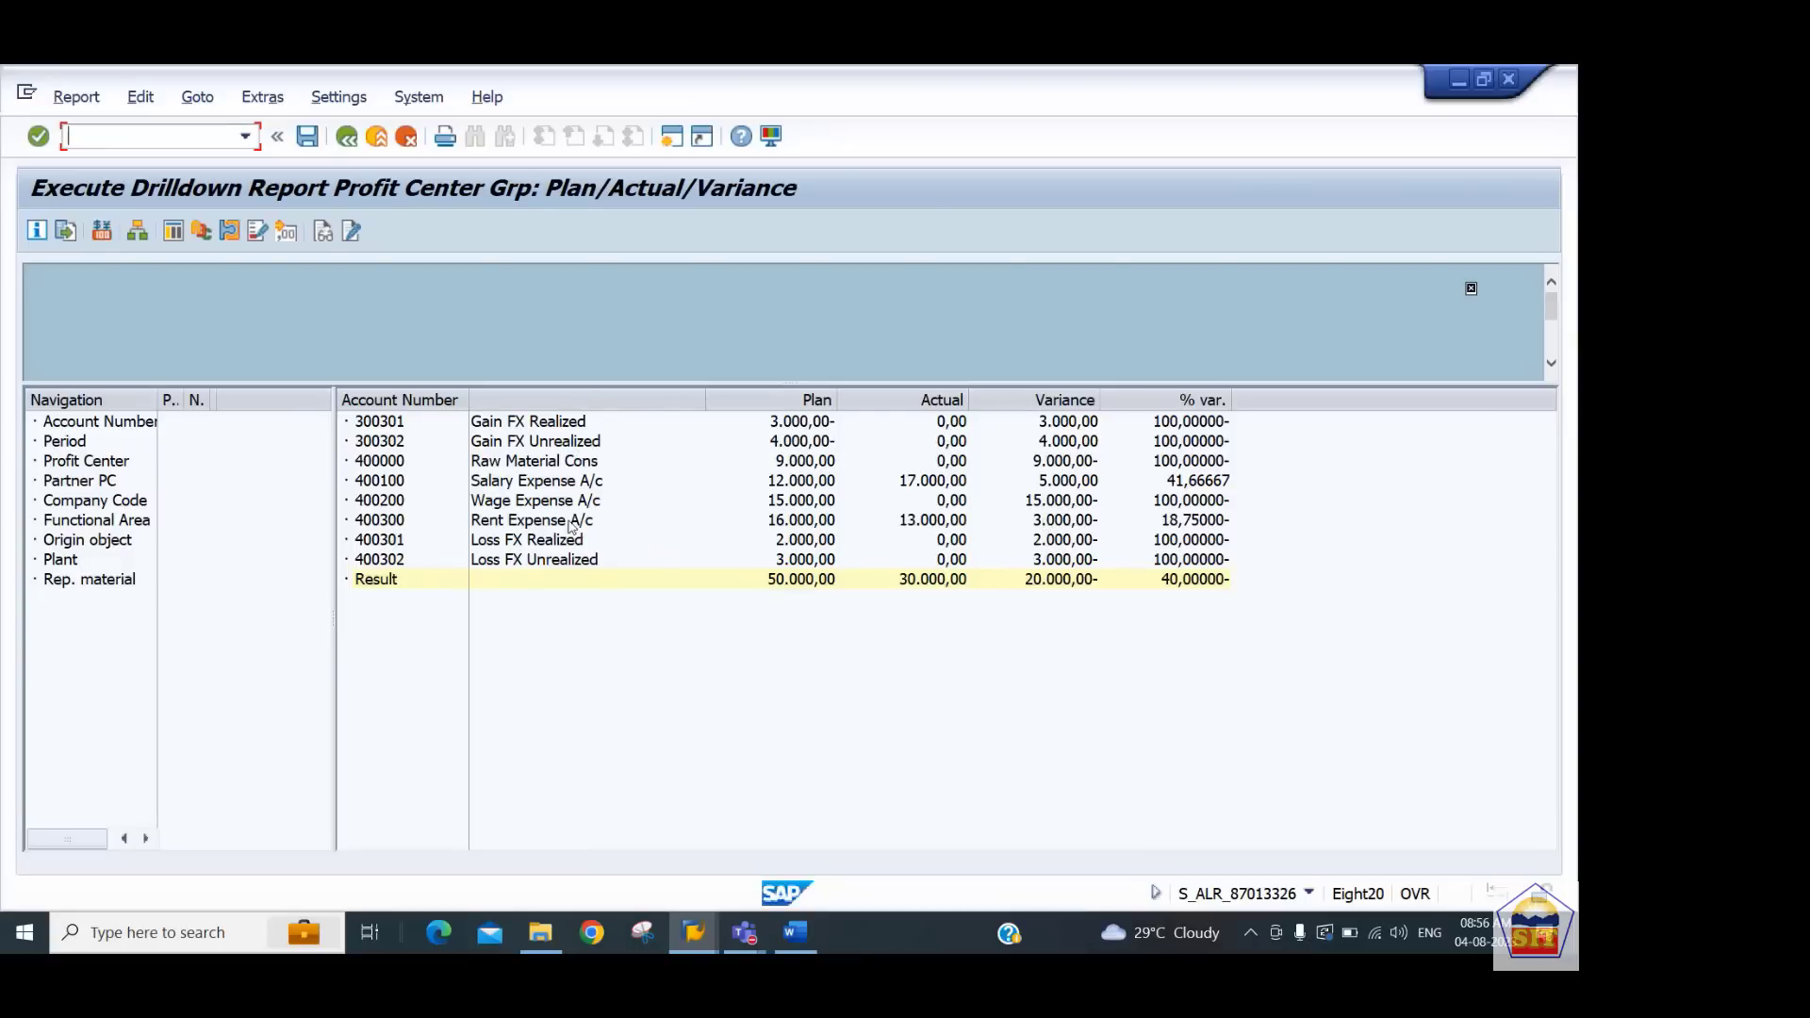
pyautogui.click(96, 469)
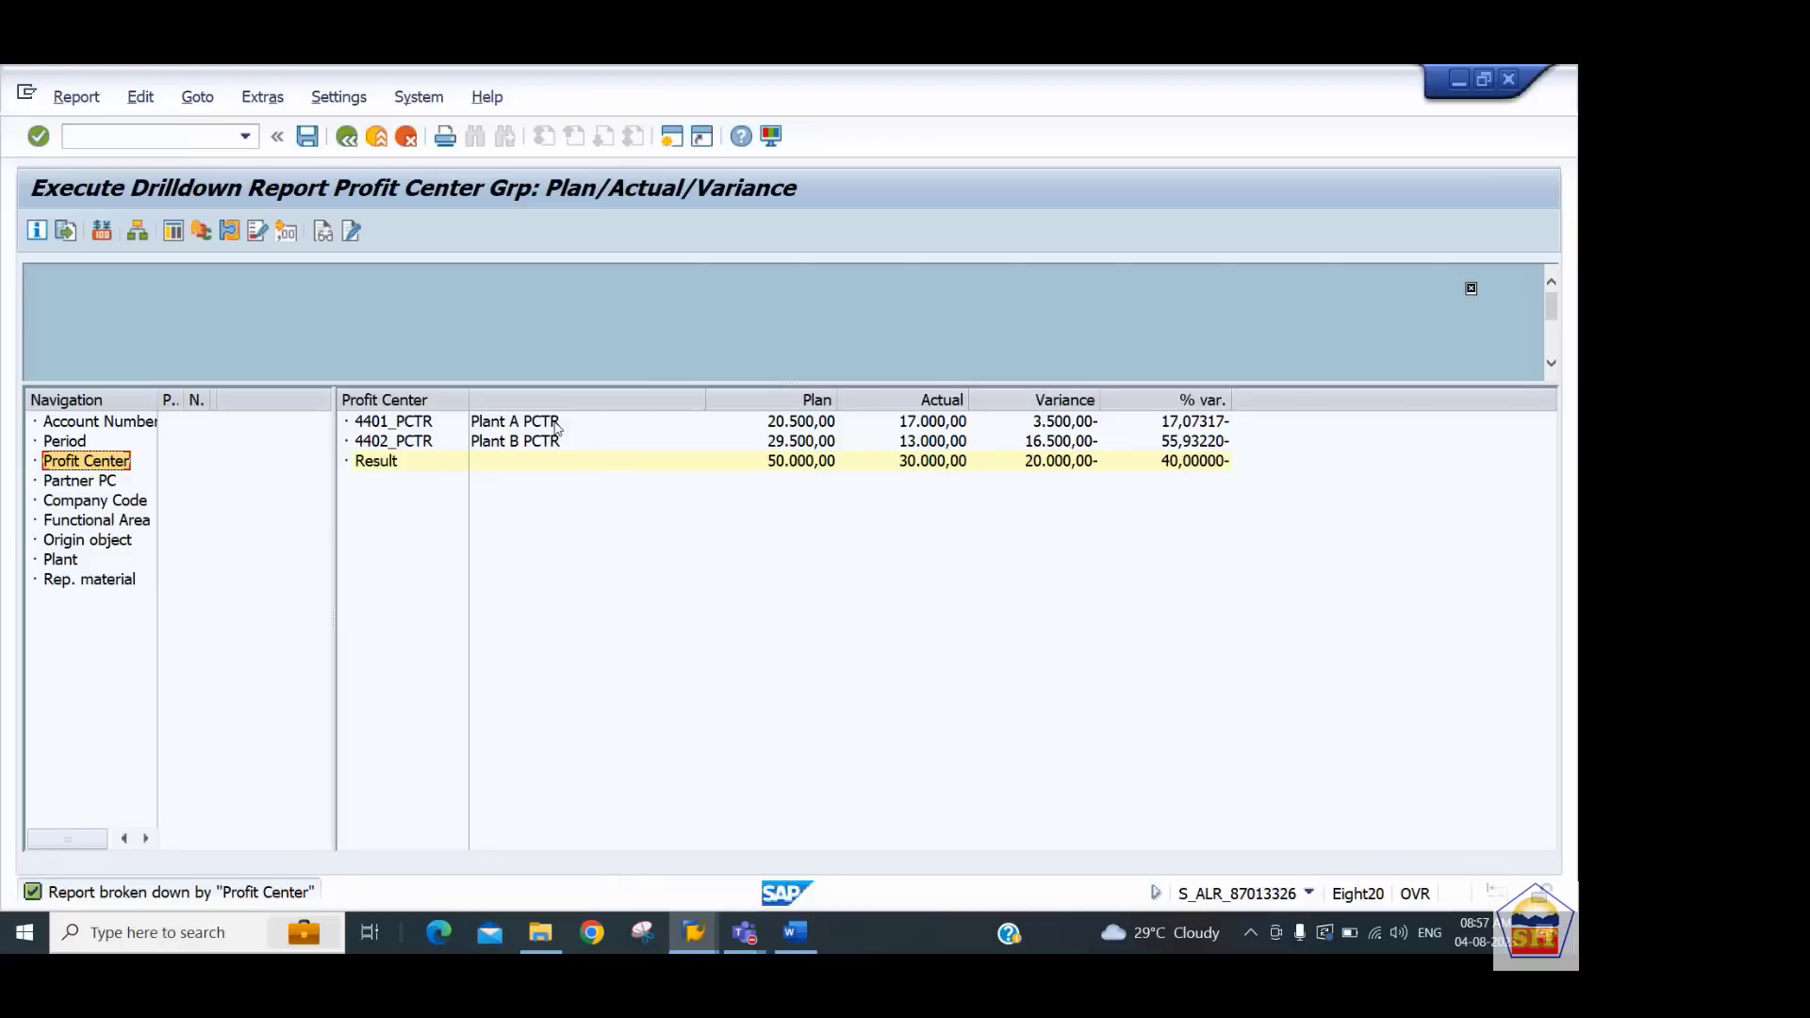
pyautogui.click(122, 141)
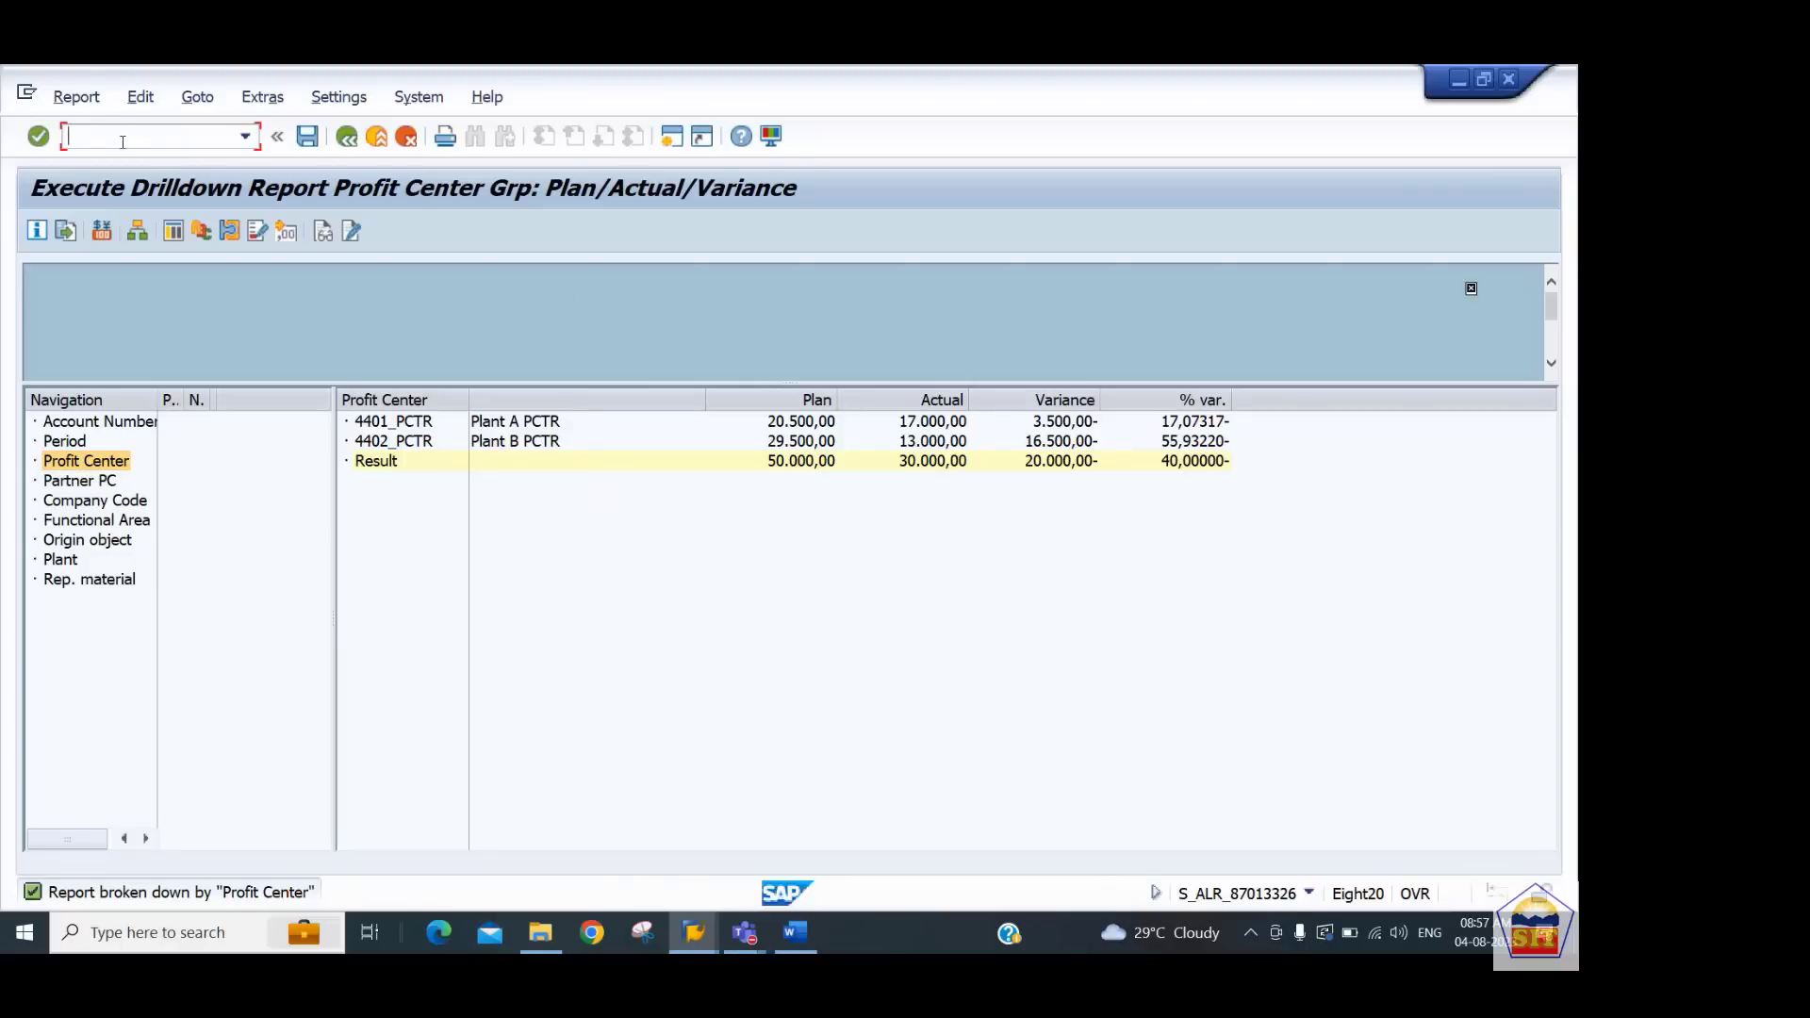